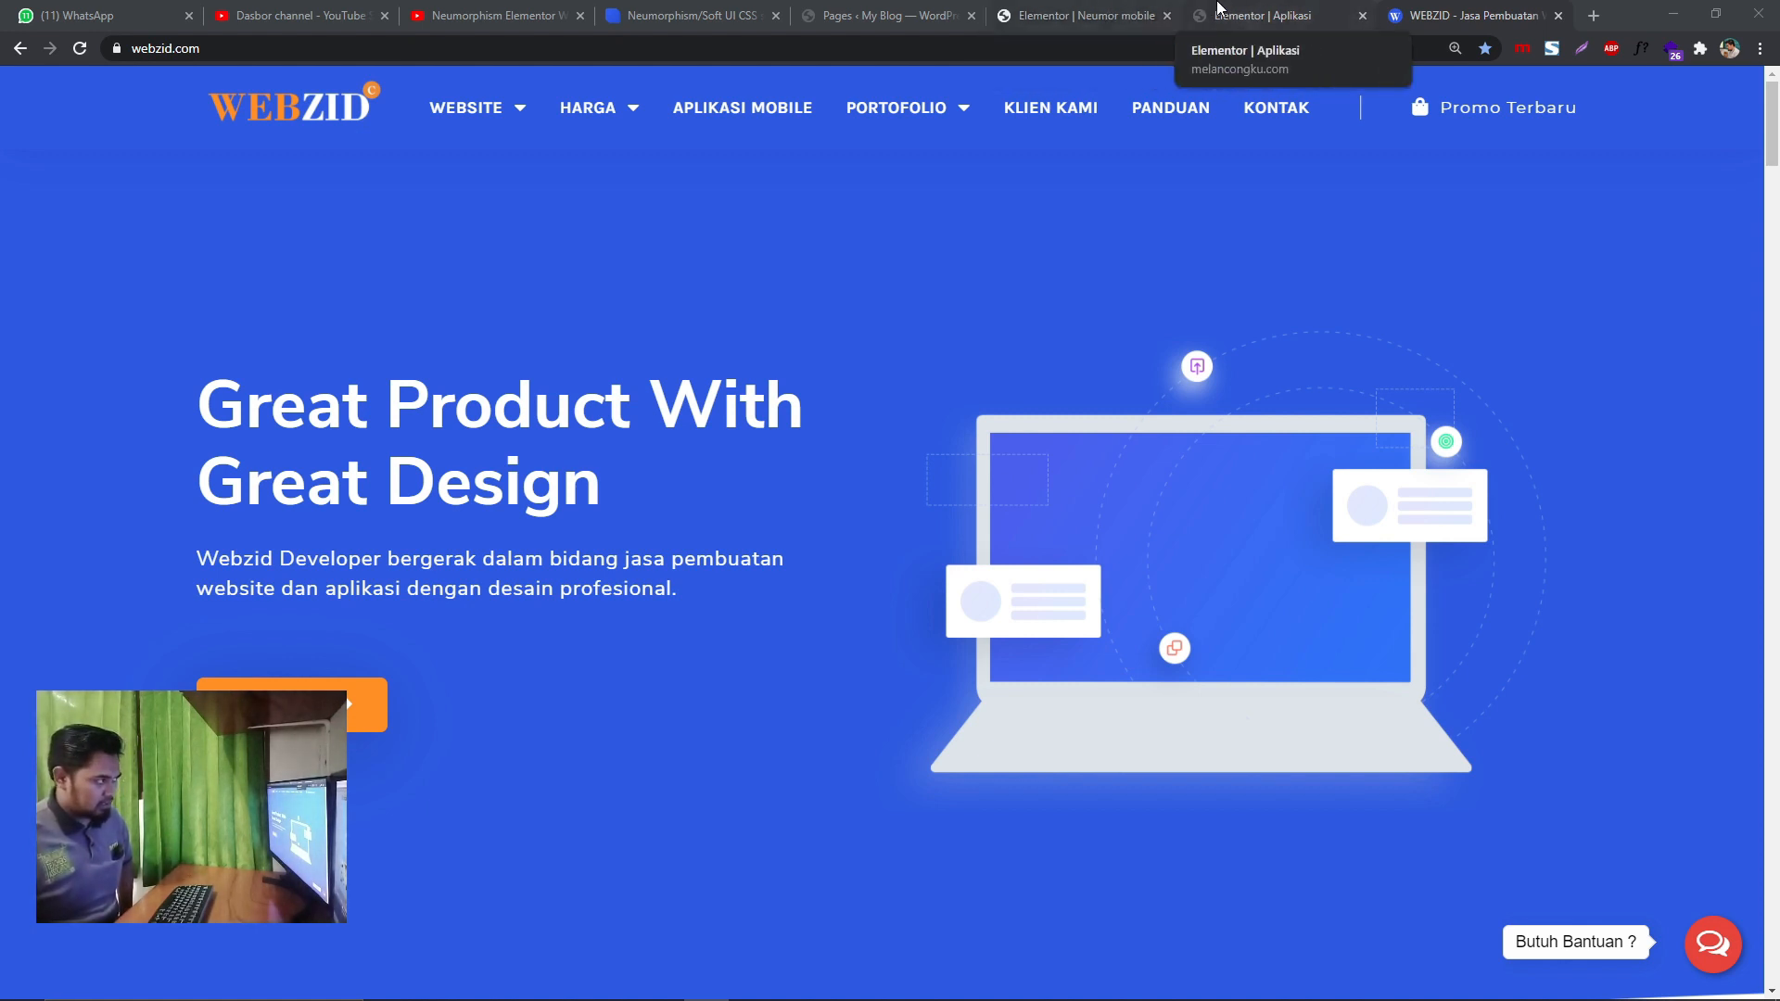
- Open the Aplikasi page in the Elementor editor and examine its mobile layout from the banner through the Wakaf Populer section
{"action": "left_click", "coordinate": [1252, 14]}
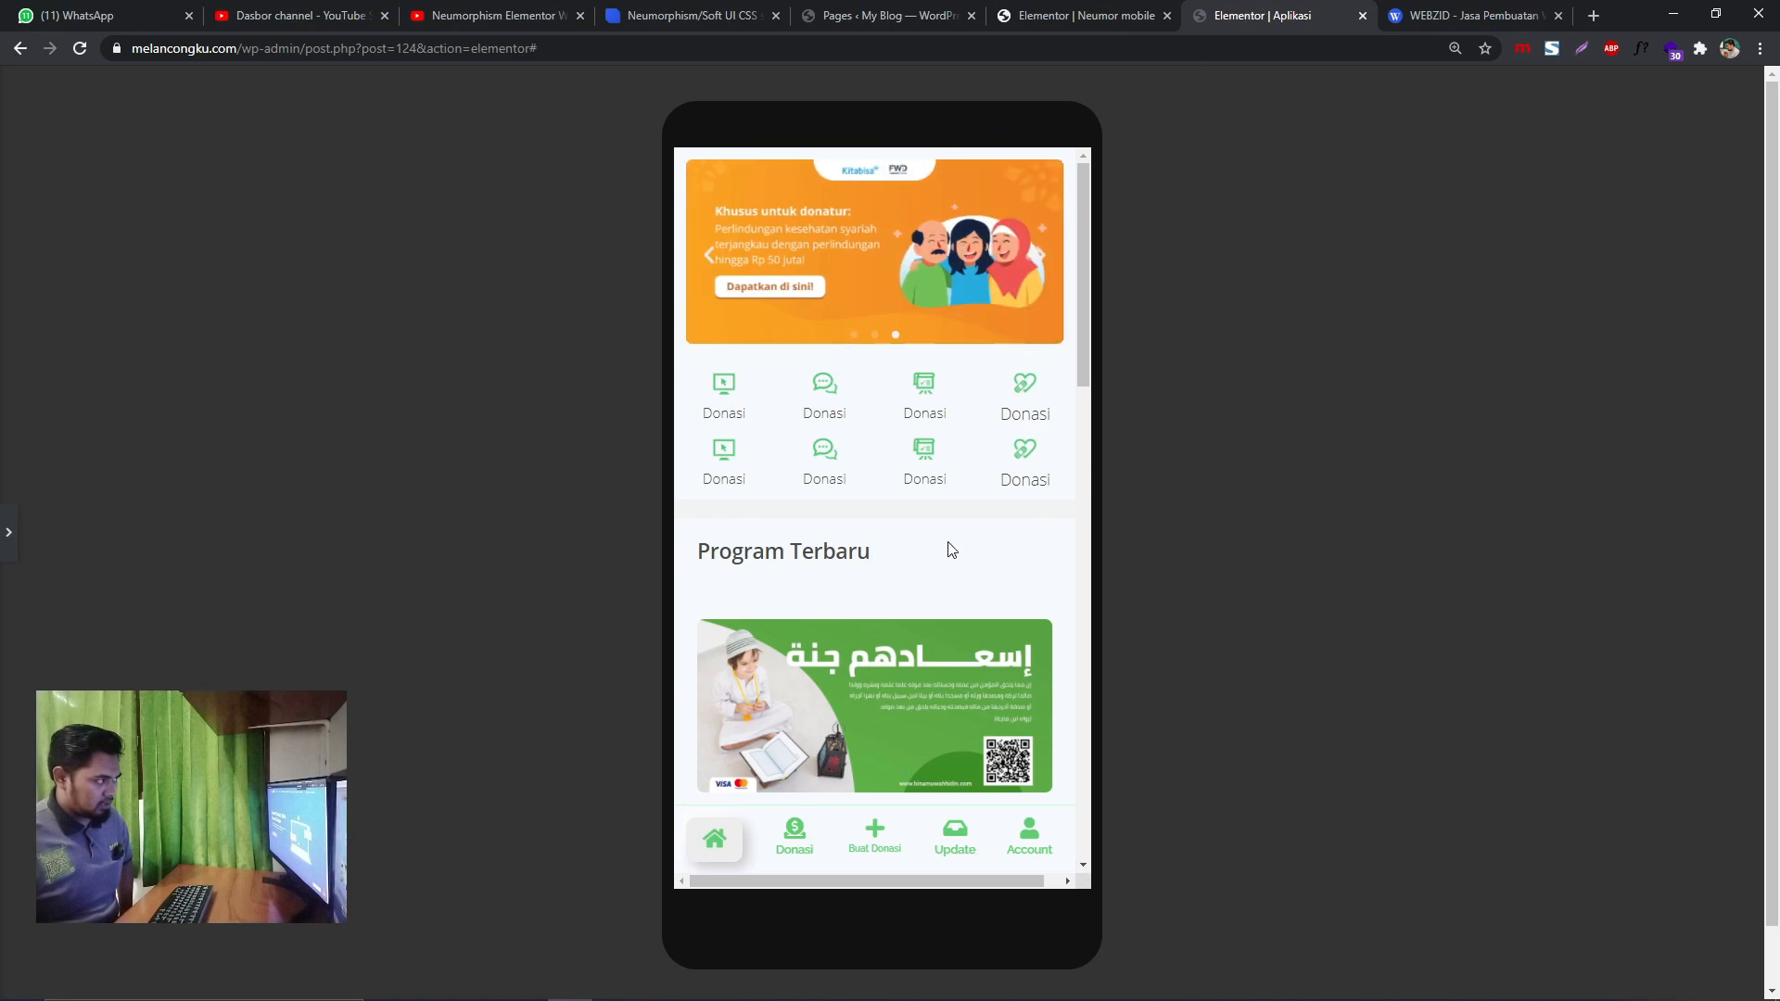
{"action": "scroll", "coordinate": [949, 550], "scroll_direction": "down", "scroll_amount": 3}
{"action": "scroll", "coordinate": [949, 537], "scroll_direction": "up", "scroll_amount": 3}
{"action": "scroll", "coordinate": [955, 551], "scroll_direction": "down", "scroll_amount": 3}
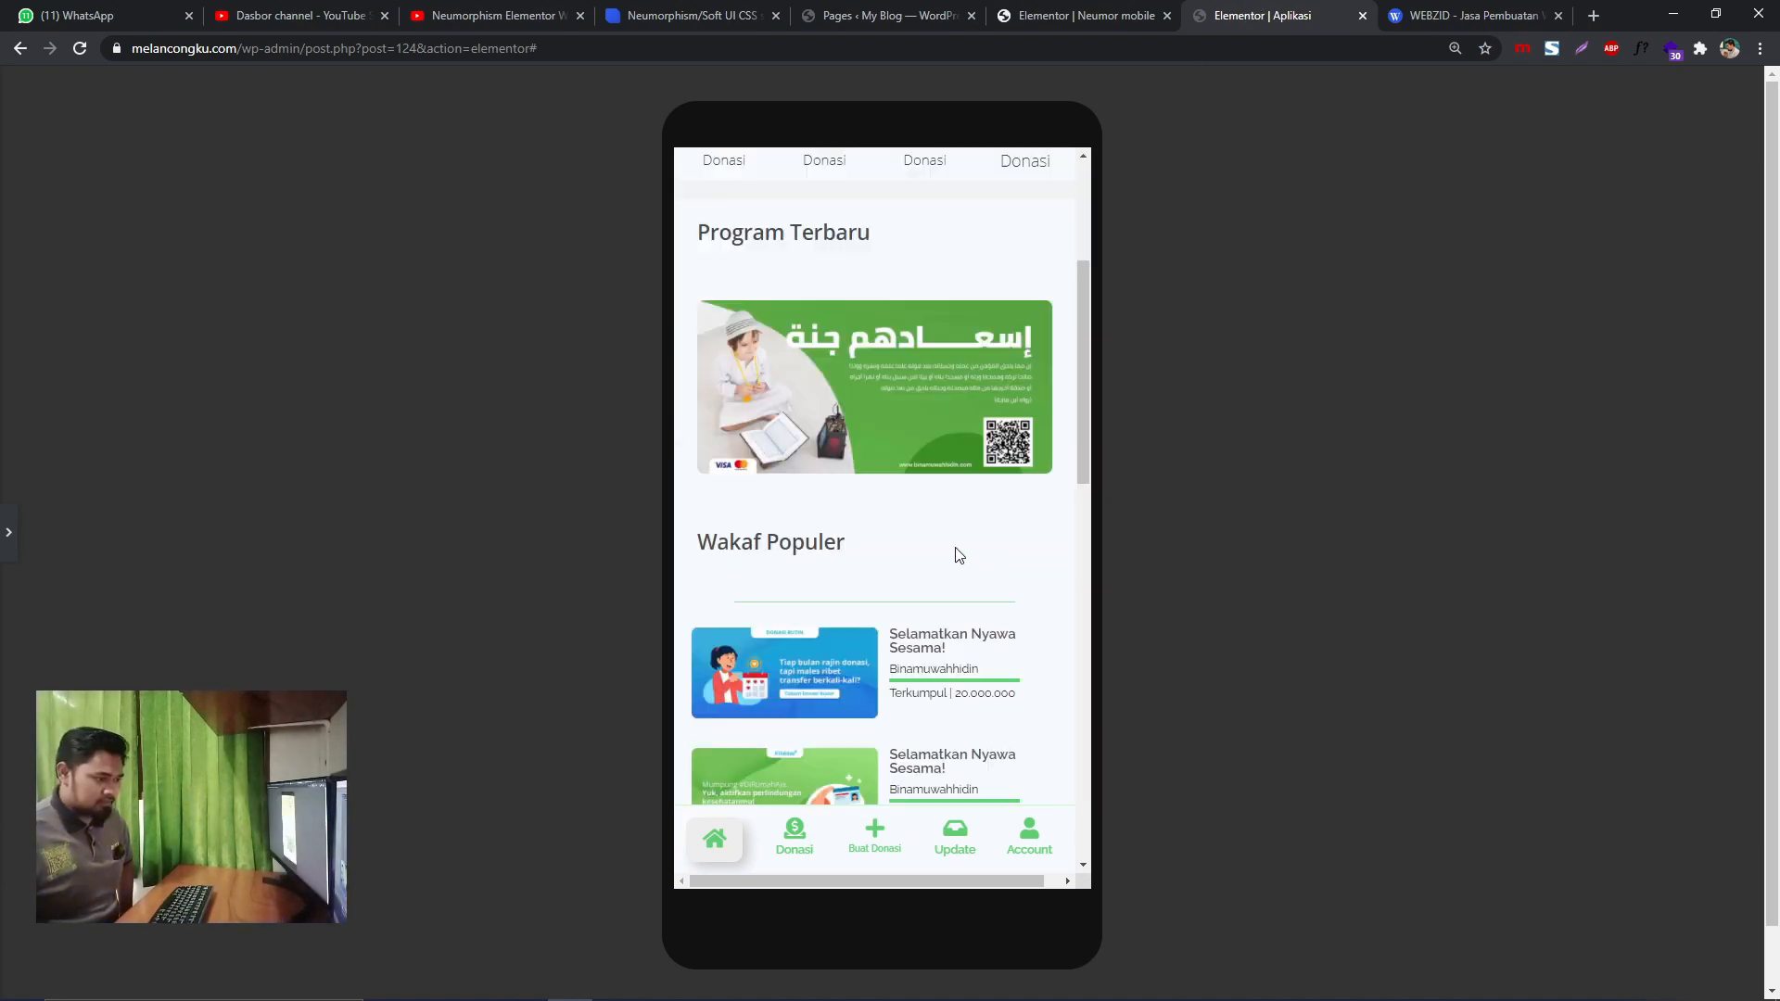
{"action": "scroll", "coordinate": [956, 551], "scroll_direction": "down", "scroll_amount": 12}
{"action": "scroll", "coordinate": [954, 623], "scroll_direction": "up", "scroll_amount": 9}
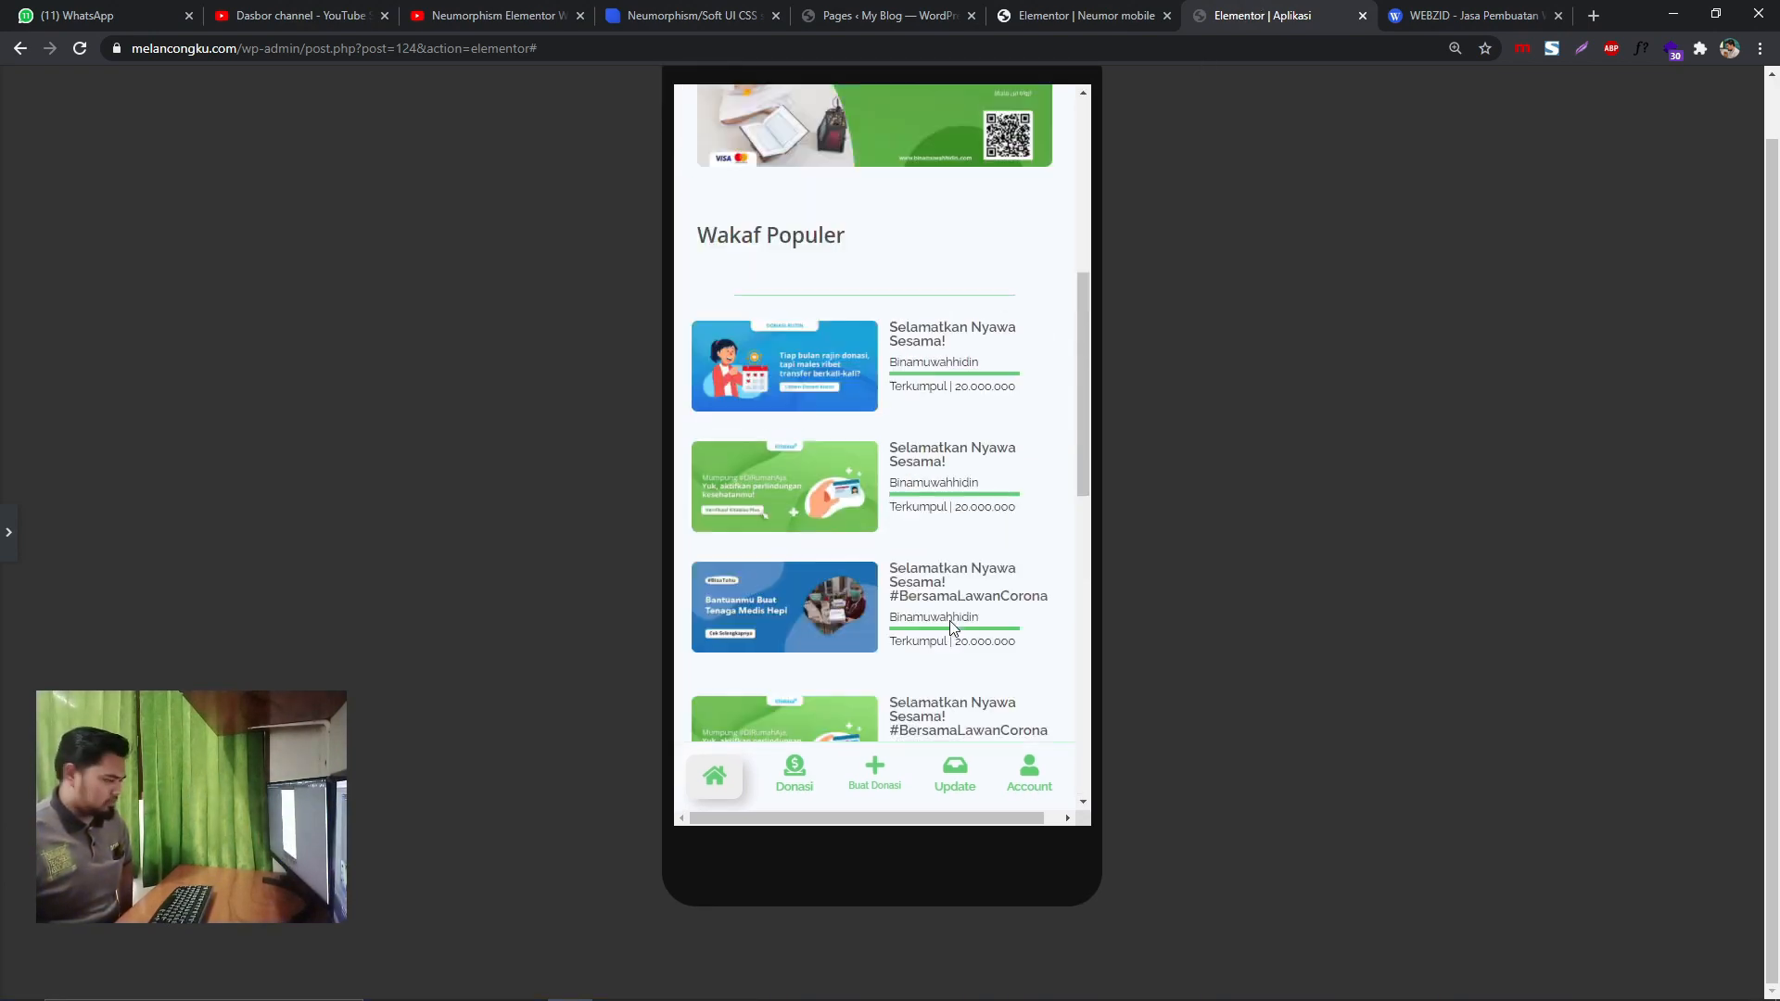
{"action": "scroll", "coordinate": [952, 621], "scroll_direction": "up", "scroll_amount": 6}
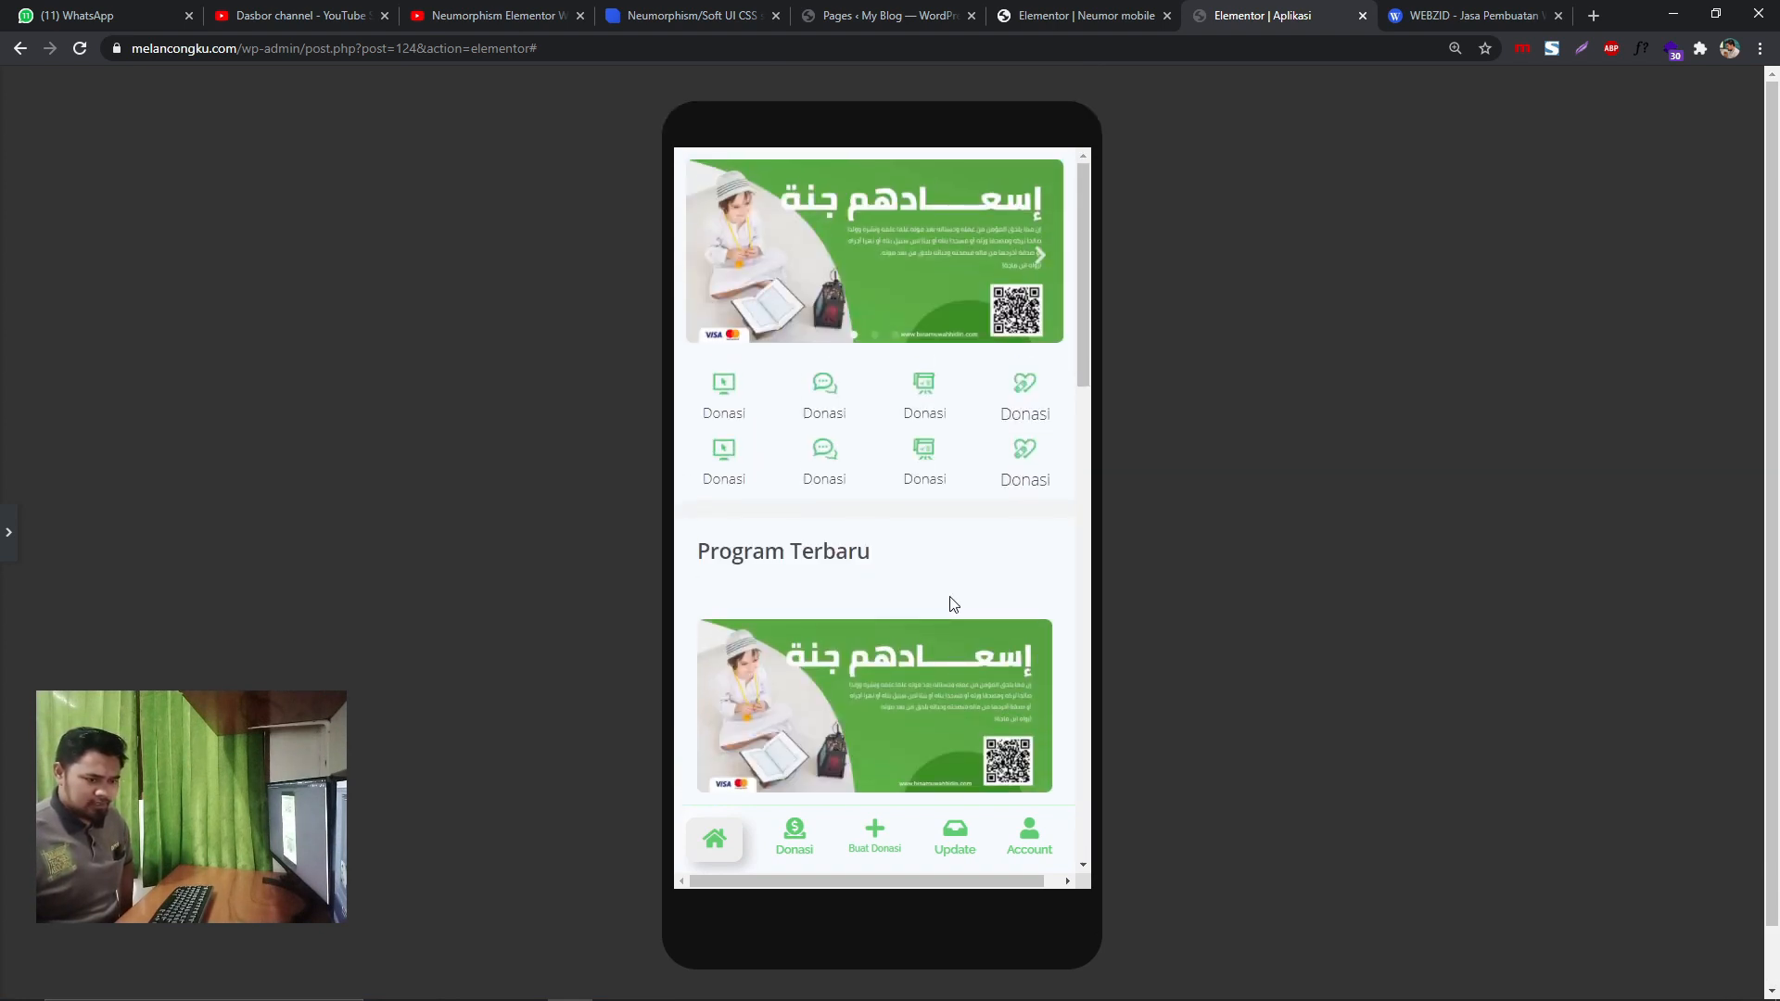
- Examine the Neumor mobile page's neumorphic layout in the Elementor mobile preview, from the banner slider to the Mereka Bersama Kami section
{"action": "left_click", "coordinate": [1082, 16]}
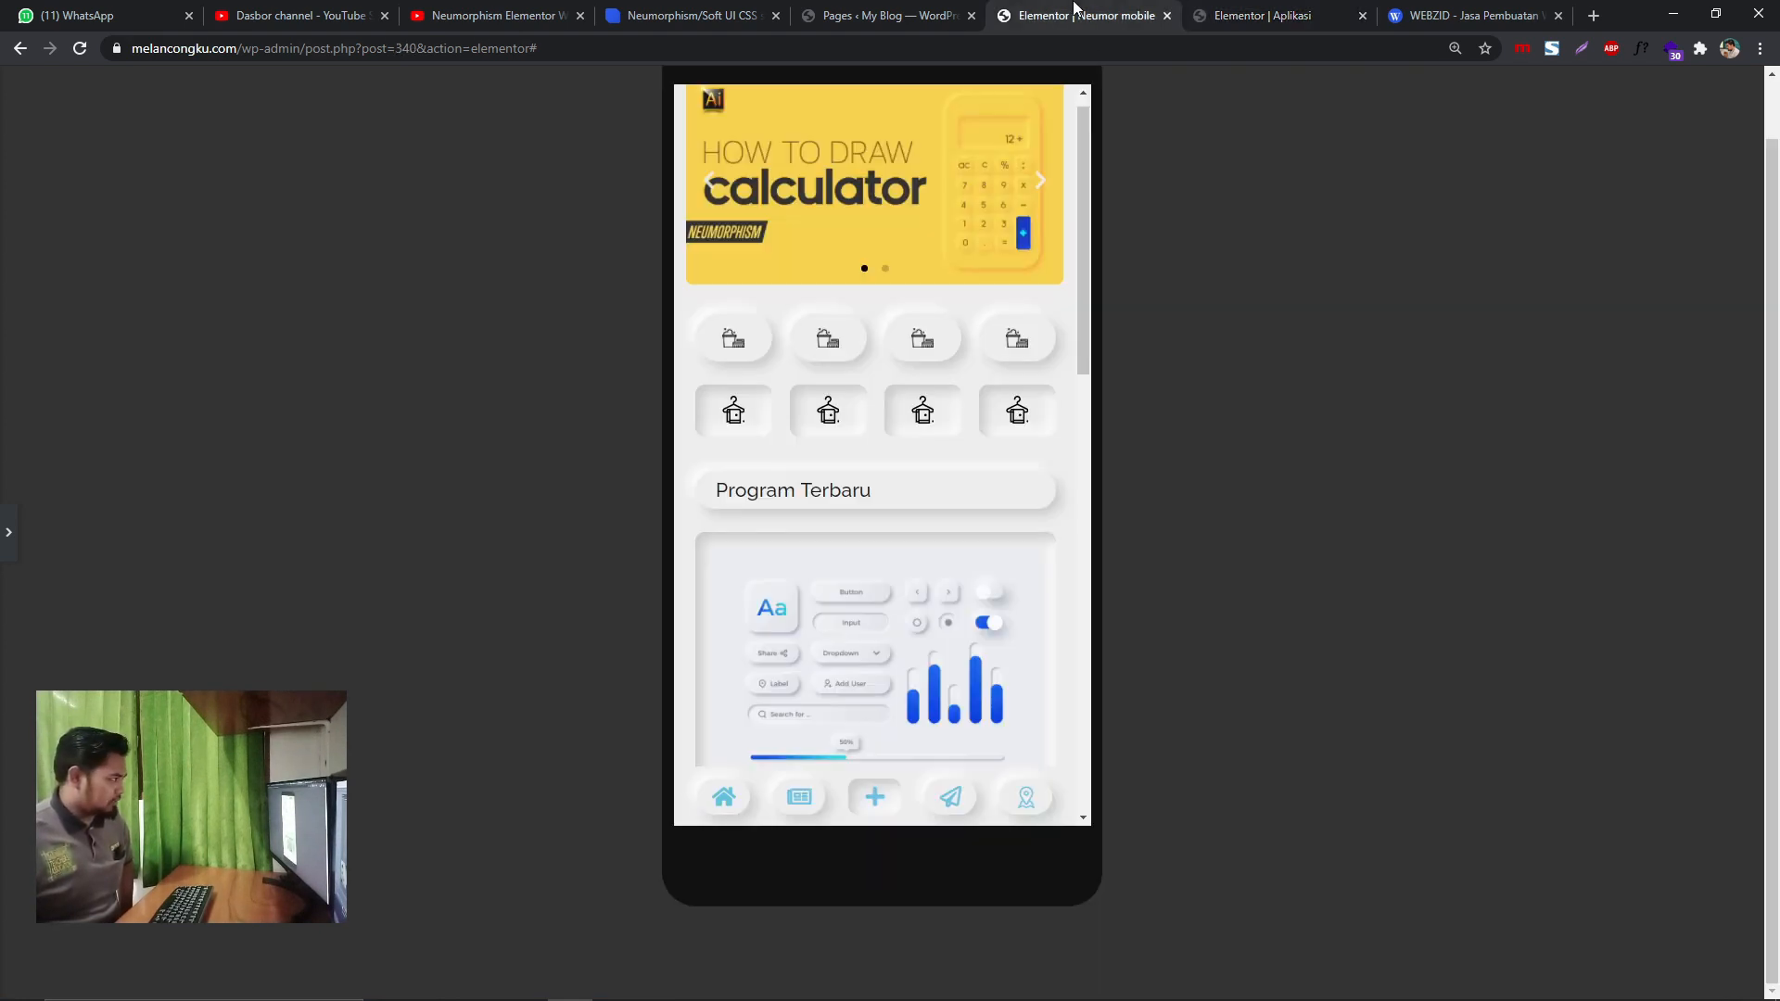
{"action": "scroll", "coordinate": [947, 519], "scroll_direction": "down", "scroll_amount": 2}
{"action": "scroll", "coordinate": [948, 519], "scroll_direction": "down", "scroll_amount": 10}
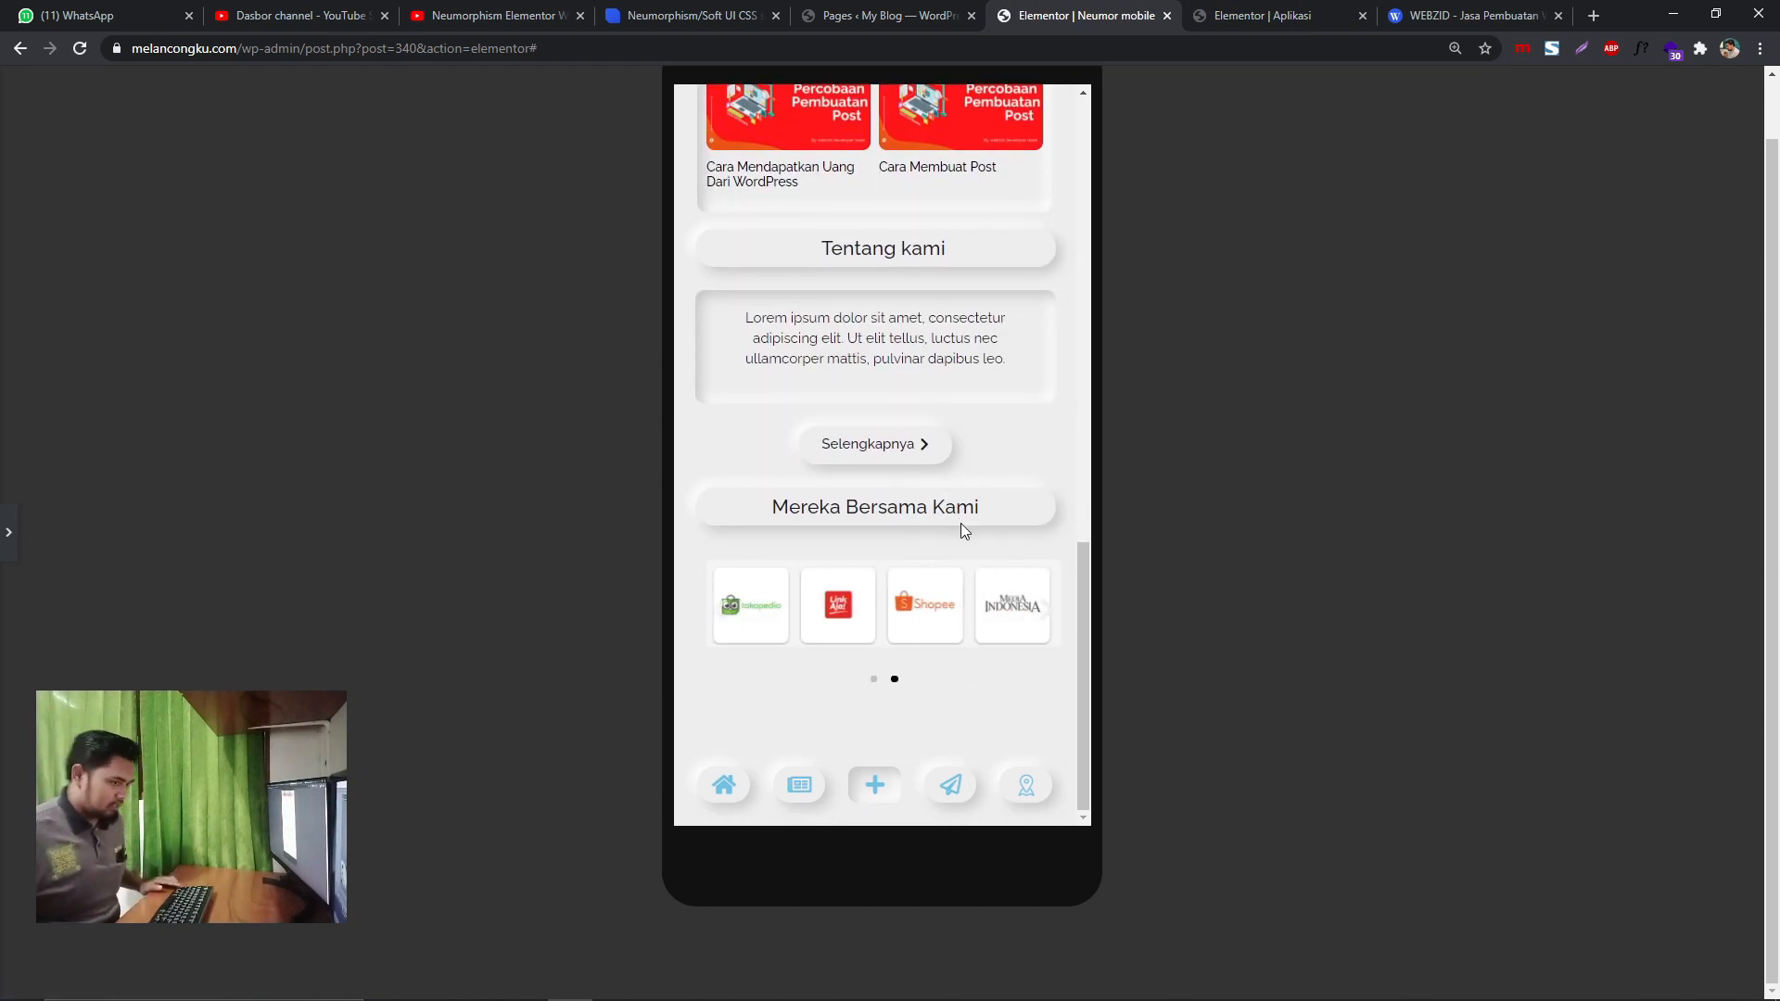
{"action": "key", "text": "ctrl+plus"}
{"action": "key", "text": "ctrl+plus"}
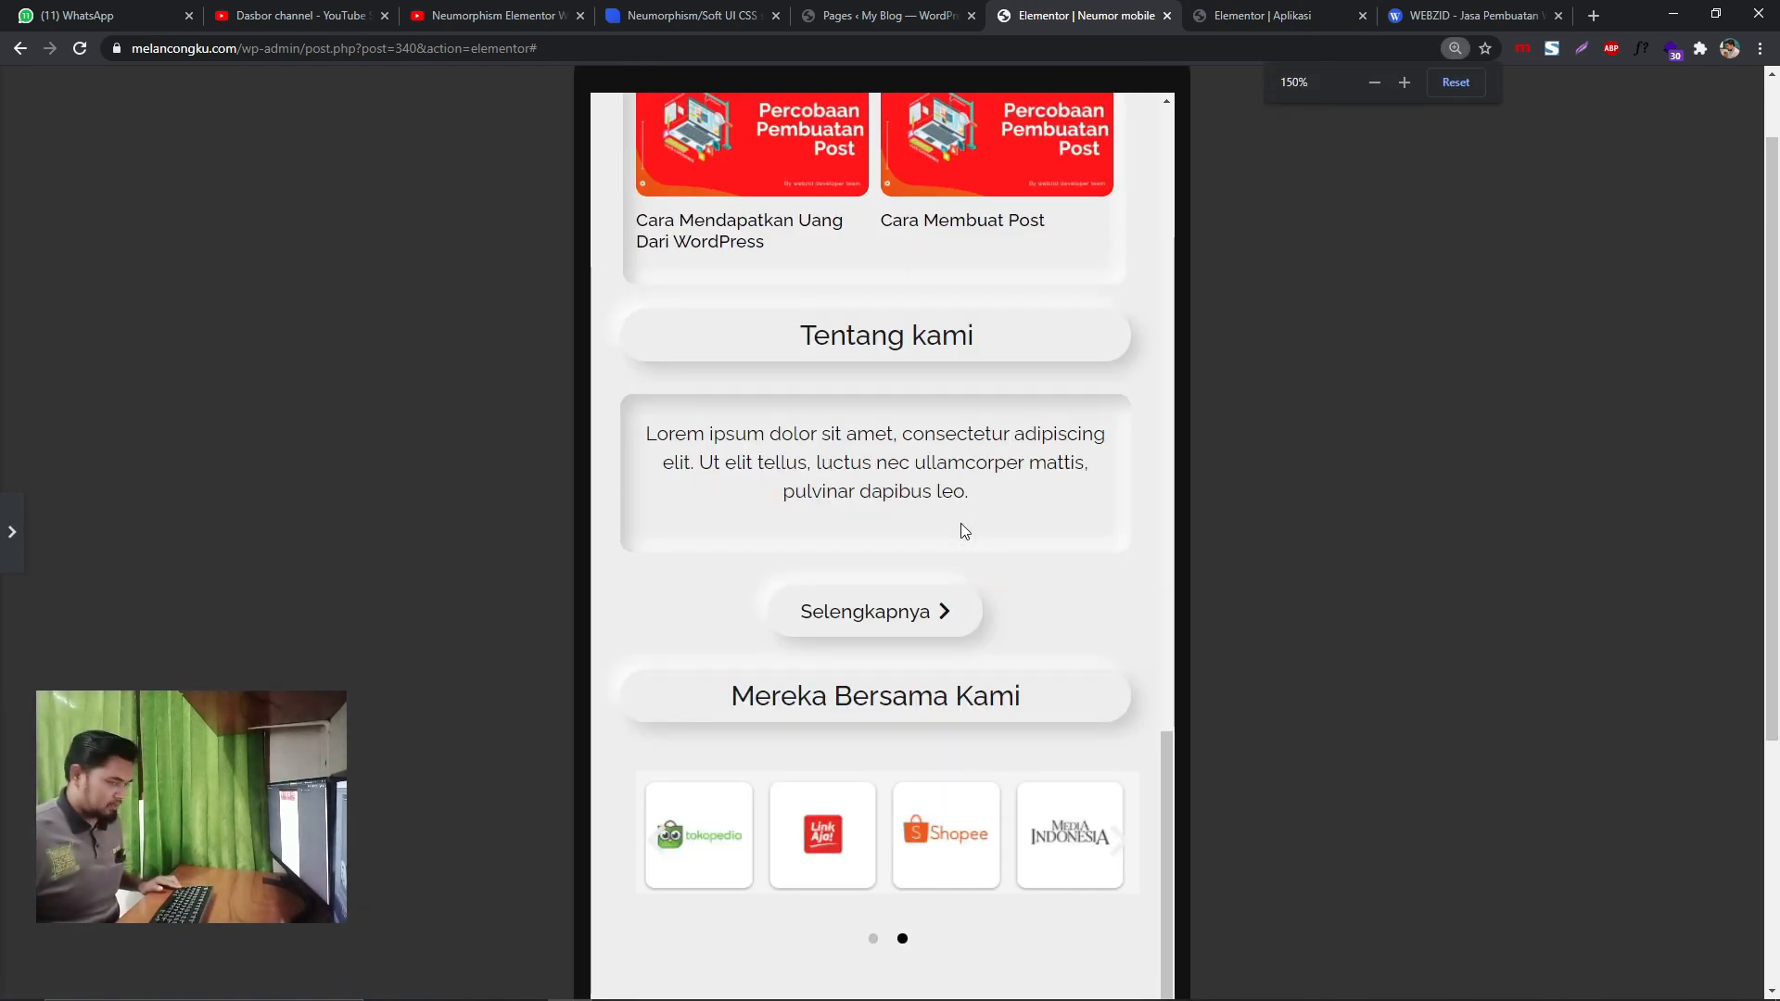
{"action": "key", "text": "ctrl+minus"}
{"action": "scroll", "coordinate": [964, 522], "scroll_direction": "up", "scroll_amount": 3}
{"action": "scroll", "coordinate": [965, 519], "scroll_direction": "up", "scroll_amount": 10}
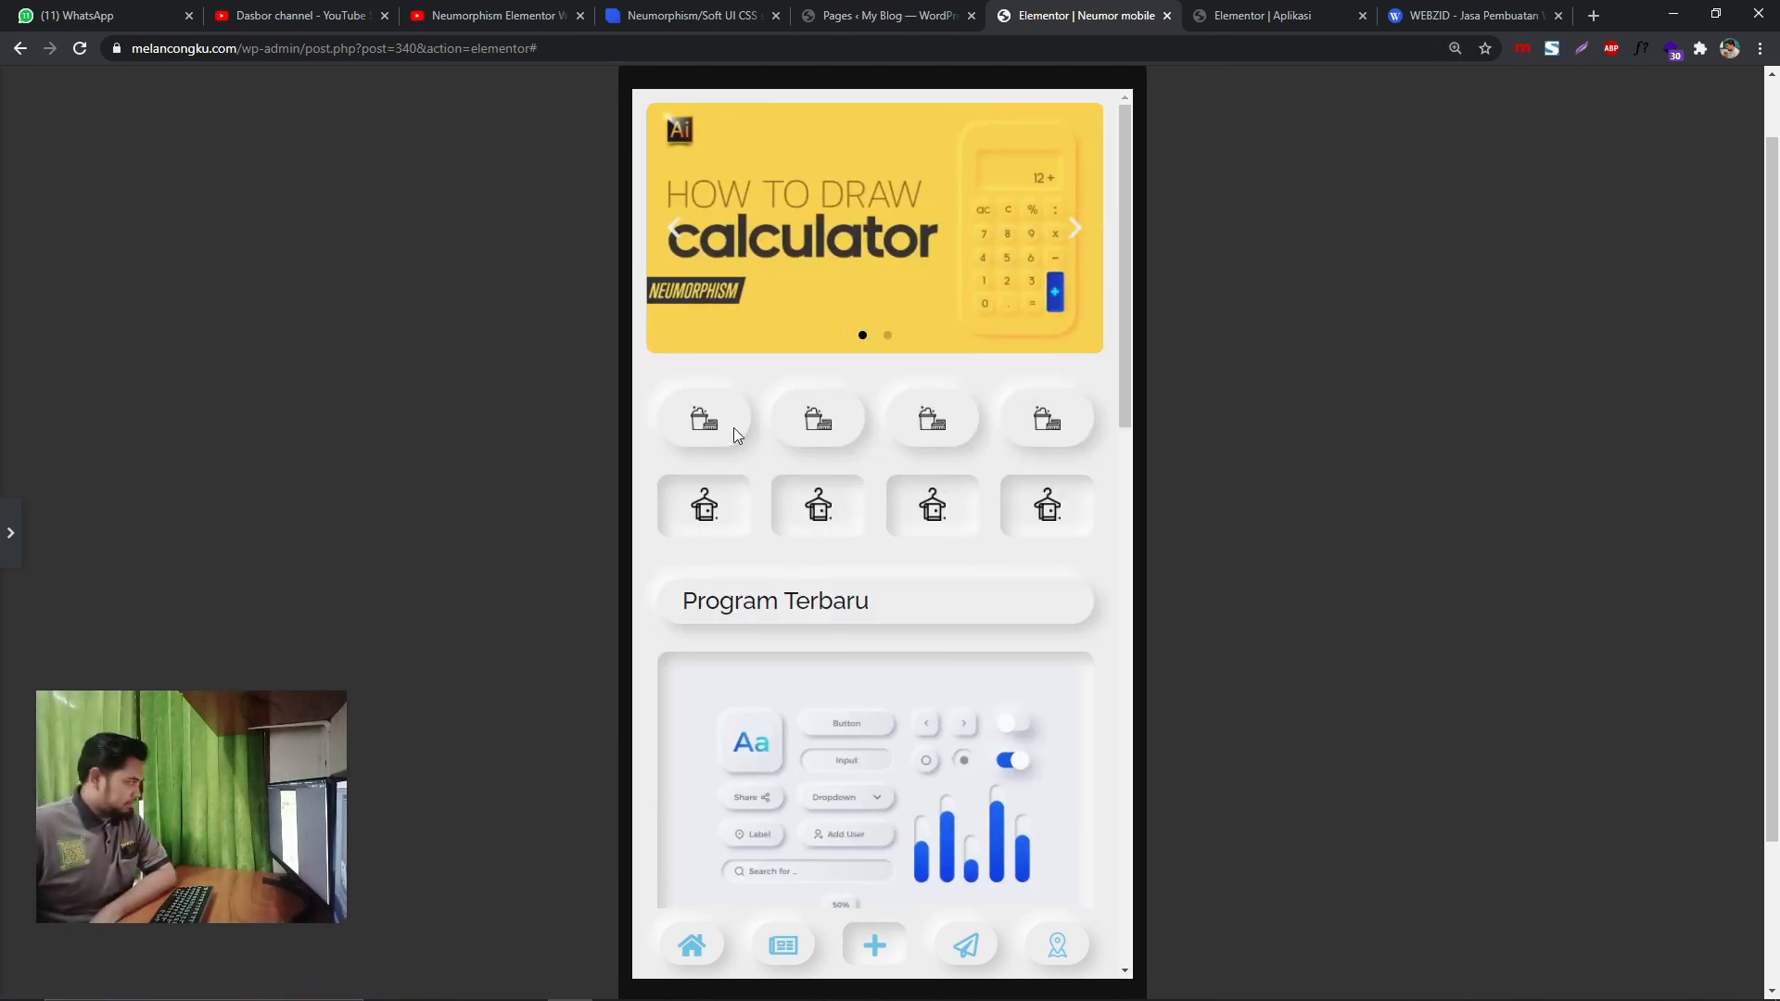
{"action": "scroll", "coordinate": [990, 534], "scroll_direction": "down", "scroll_amount": 3}
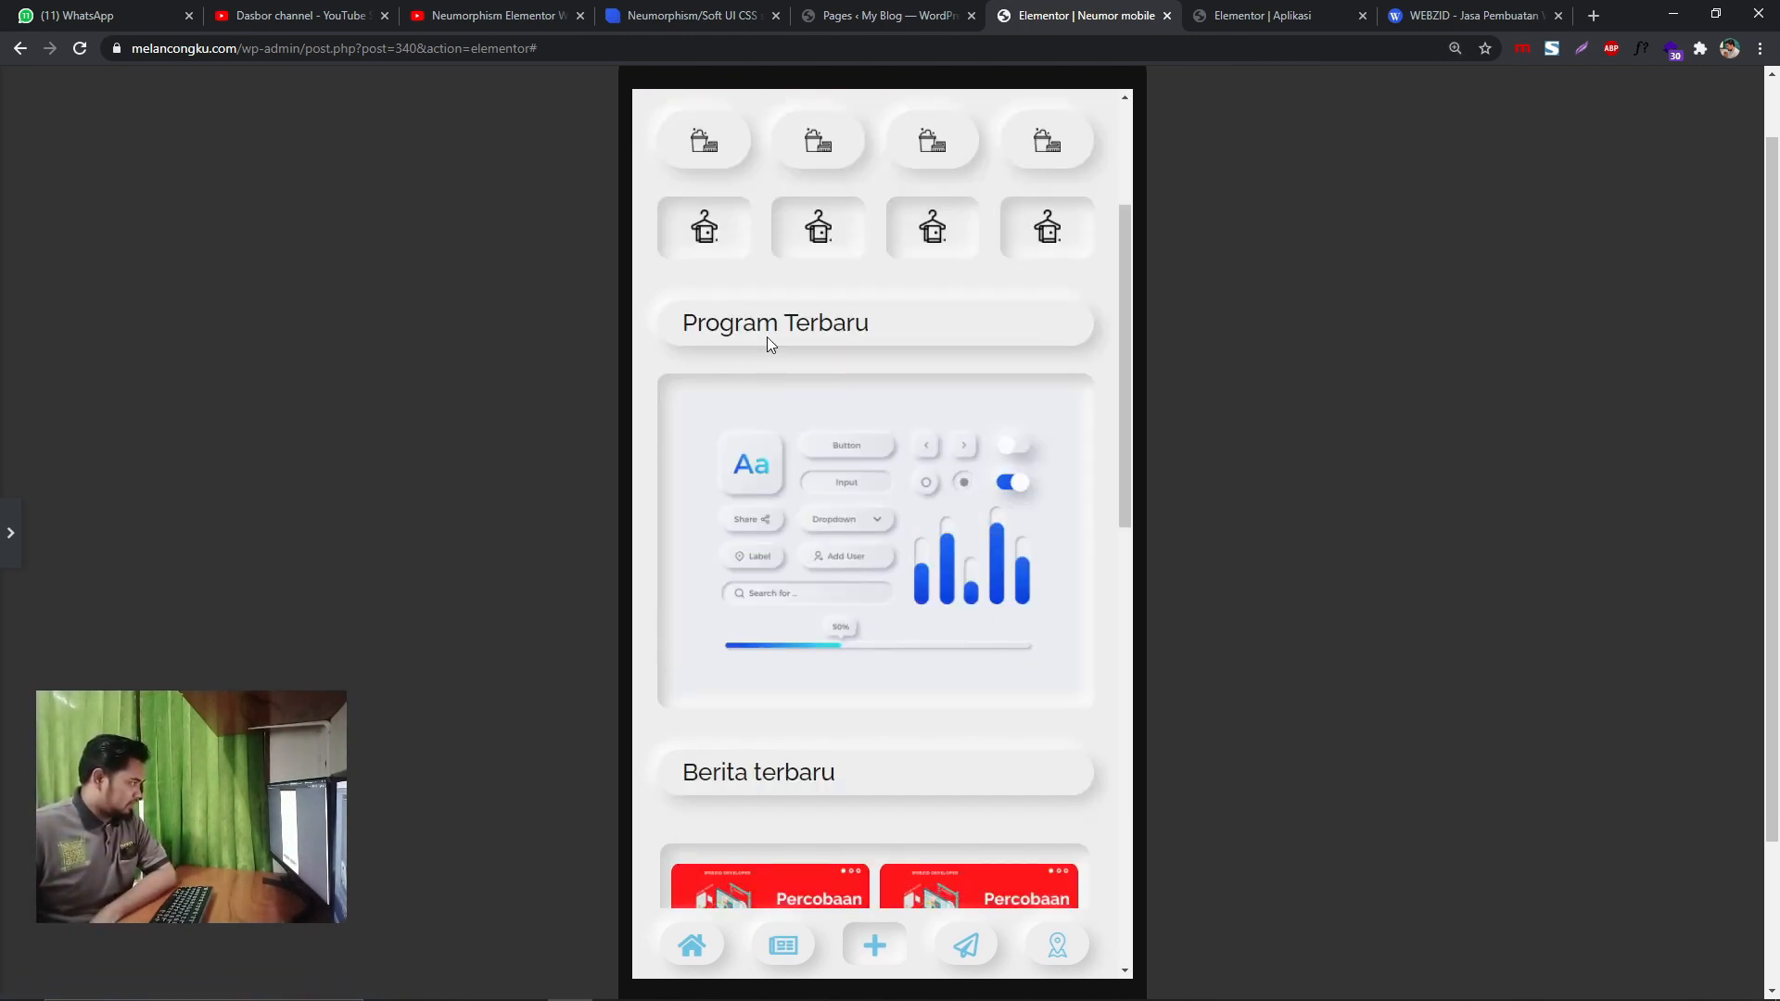
{"action": "scroll", "coordinate": [891, 384], "scroll_direction": "down", "scroll_amount": 4}
{"action": "scroll", "coordinate": [881, 461], "scroll_direction": "down", "scroll_amount": 7}
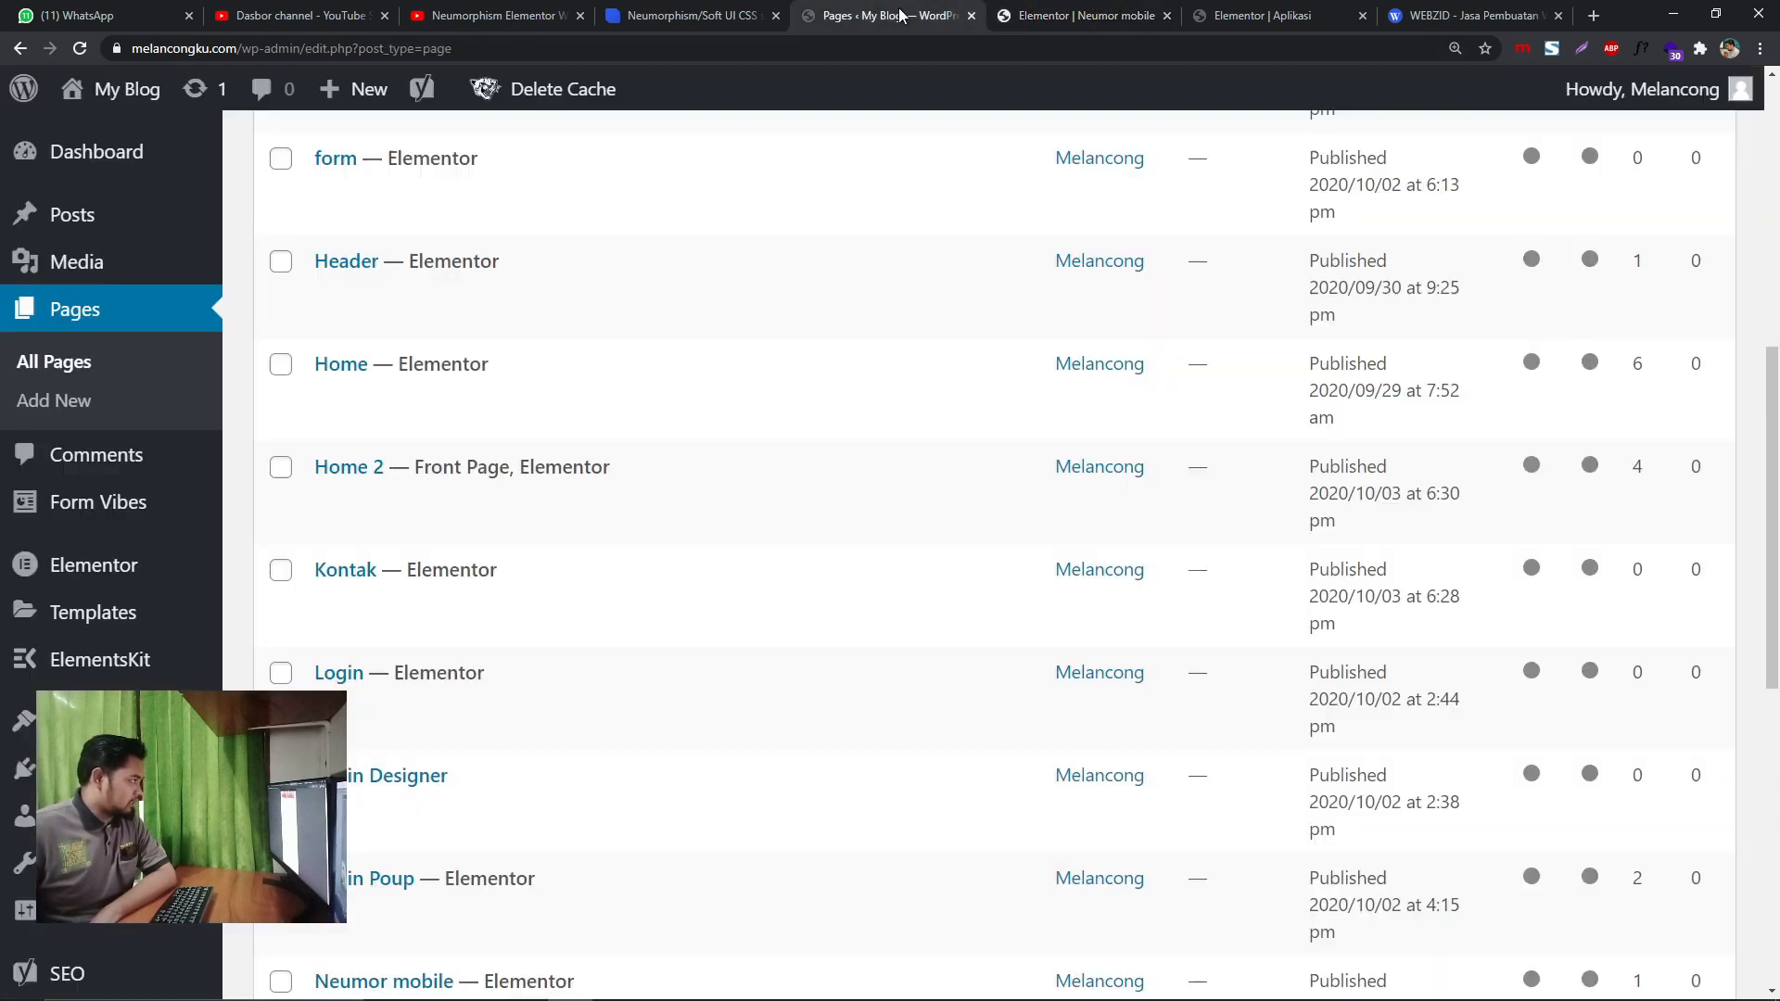
- Find Neumor mobile in the WordPress pages list and open its published page in a new browser tab
{"action": "left_click", "coordinate": [888, 16]}
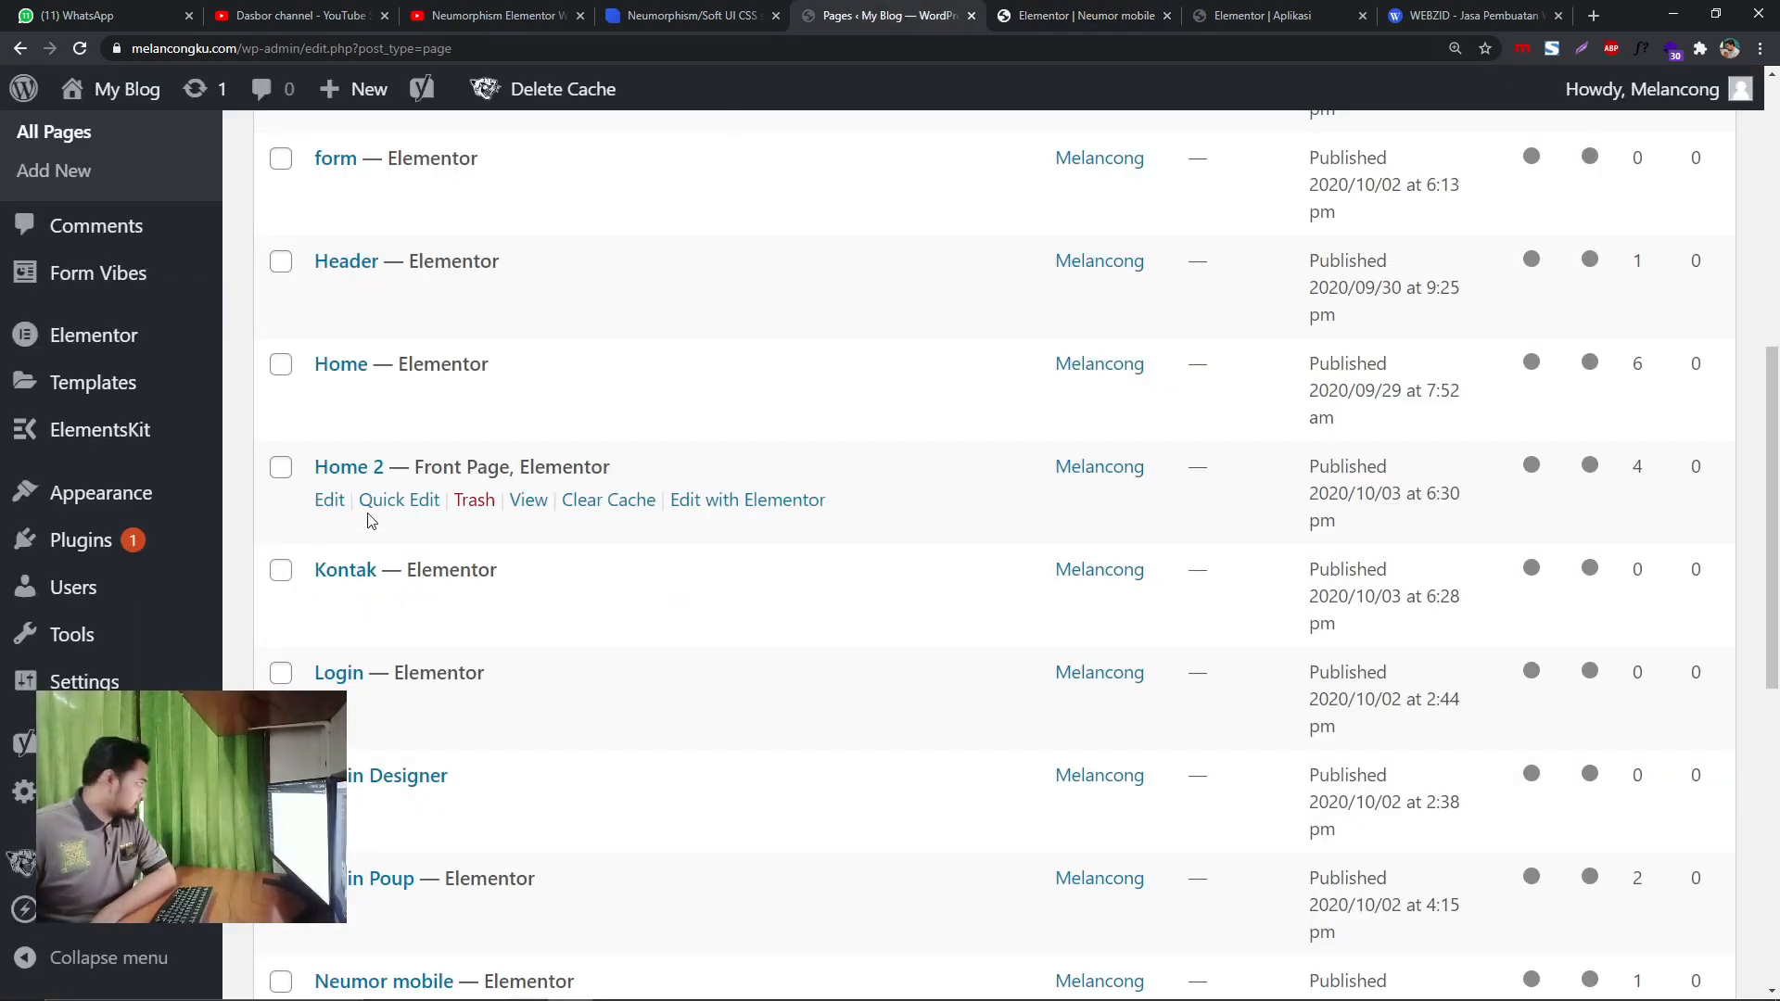
{"action": "scroll", "coordinate": [493, 656], "scroll_direction": "up", "scroll_amount": 6}
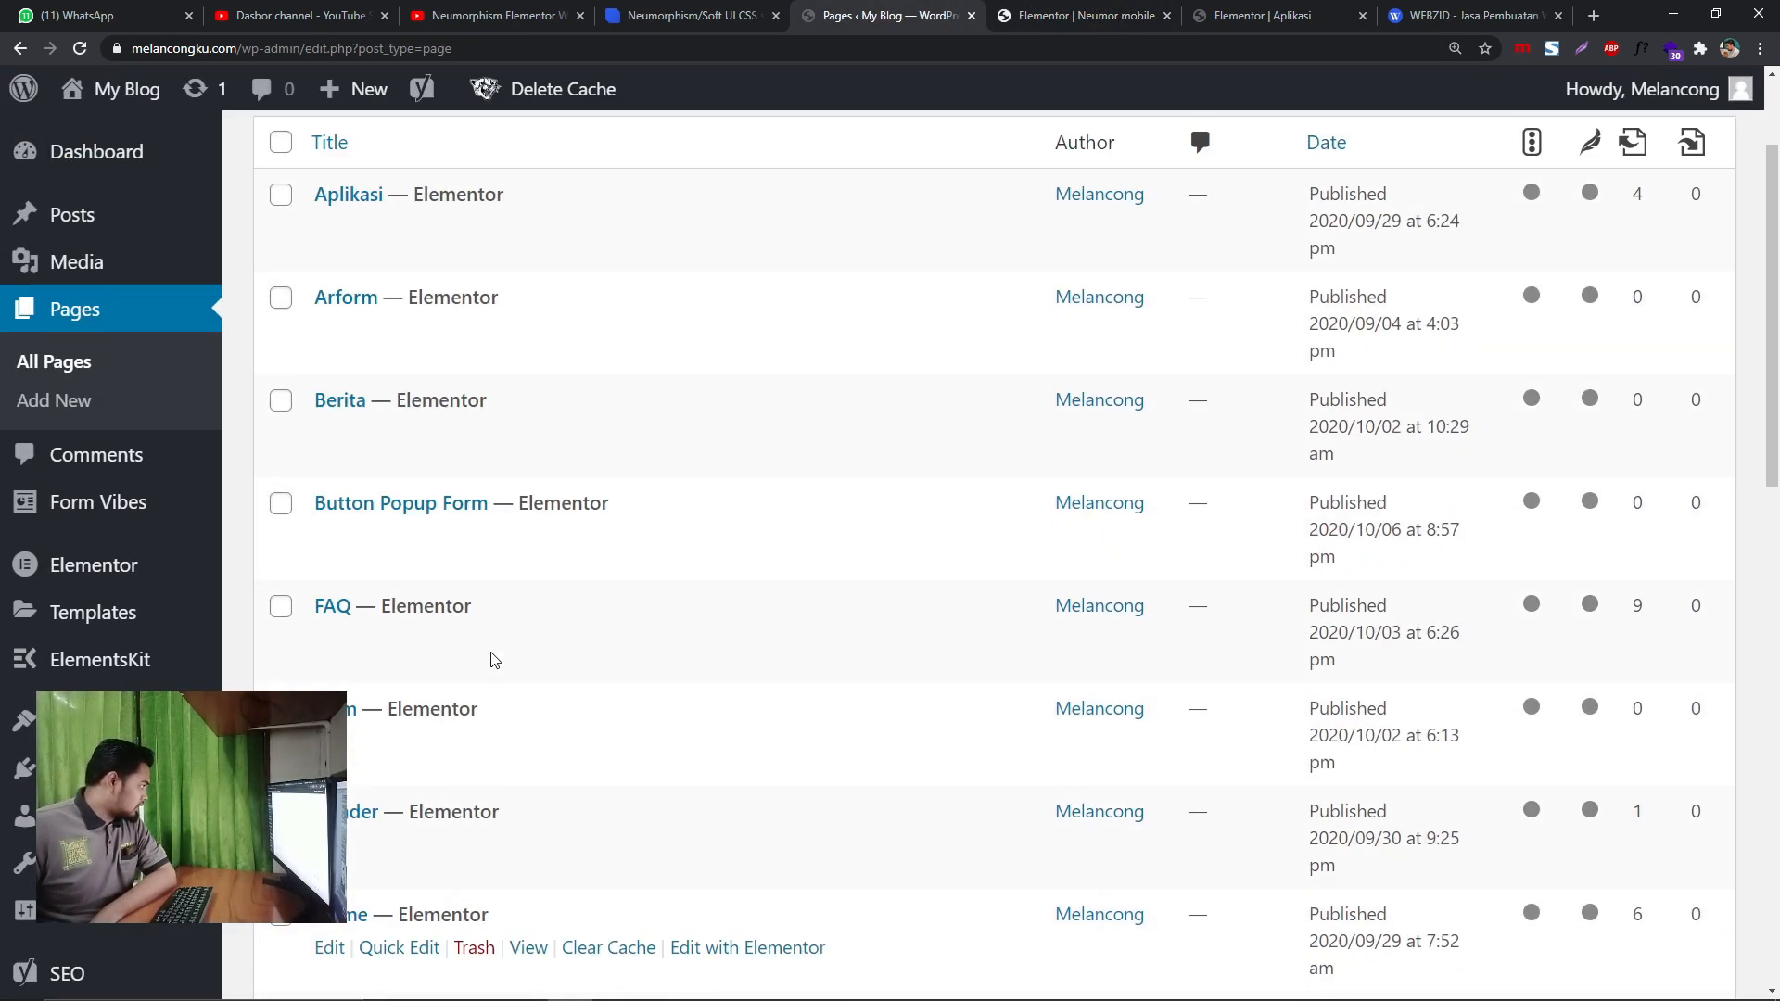
{"action": "scroll", "coordinate": [493, 656], "scroll_direction": "down", "scroll_amount": 7}
{"action": "scroll", "coordinate": [500, 647], "scroll_direction": "up", "scroll_amount": 3}
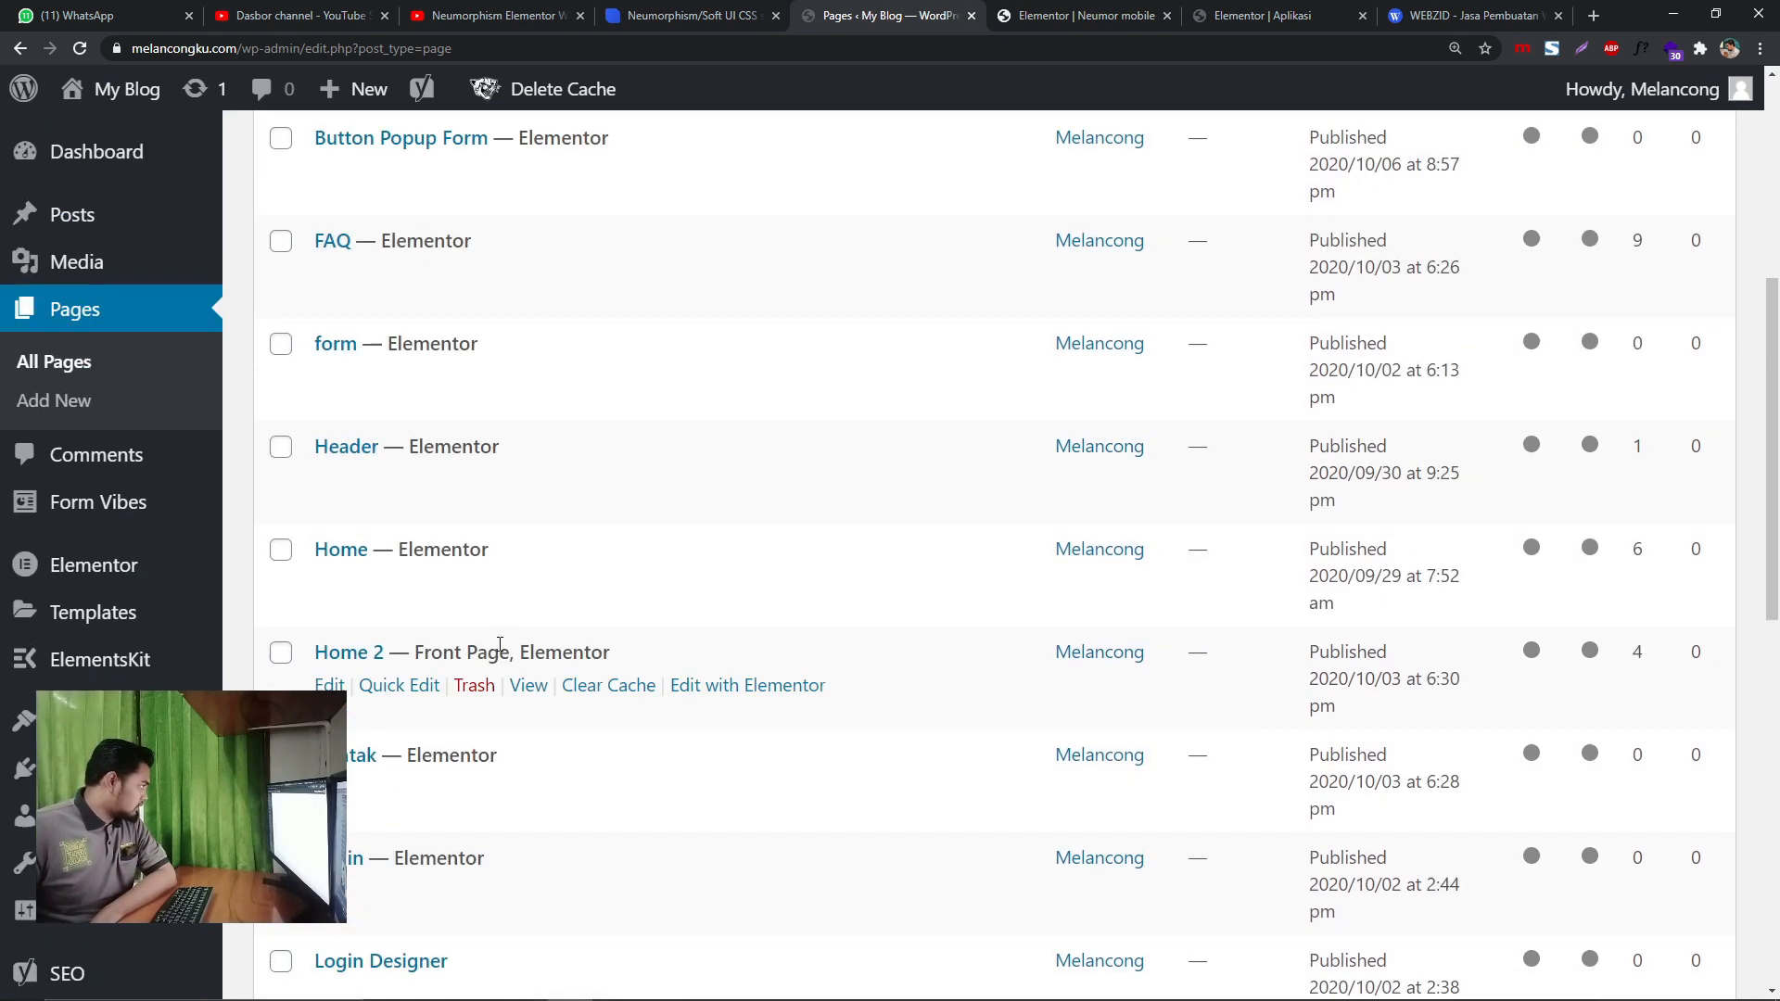
{"action": "scroll", "coordinate": [491, 556], "scroll_direction": "down", "scroll_amount": 7}
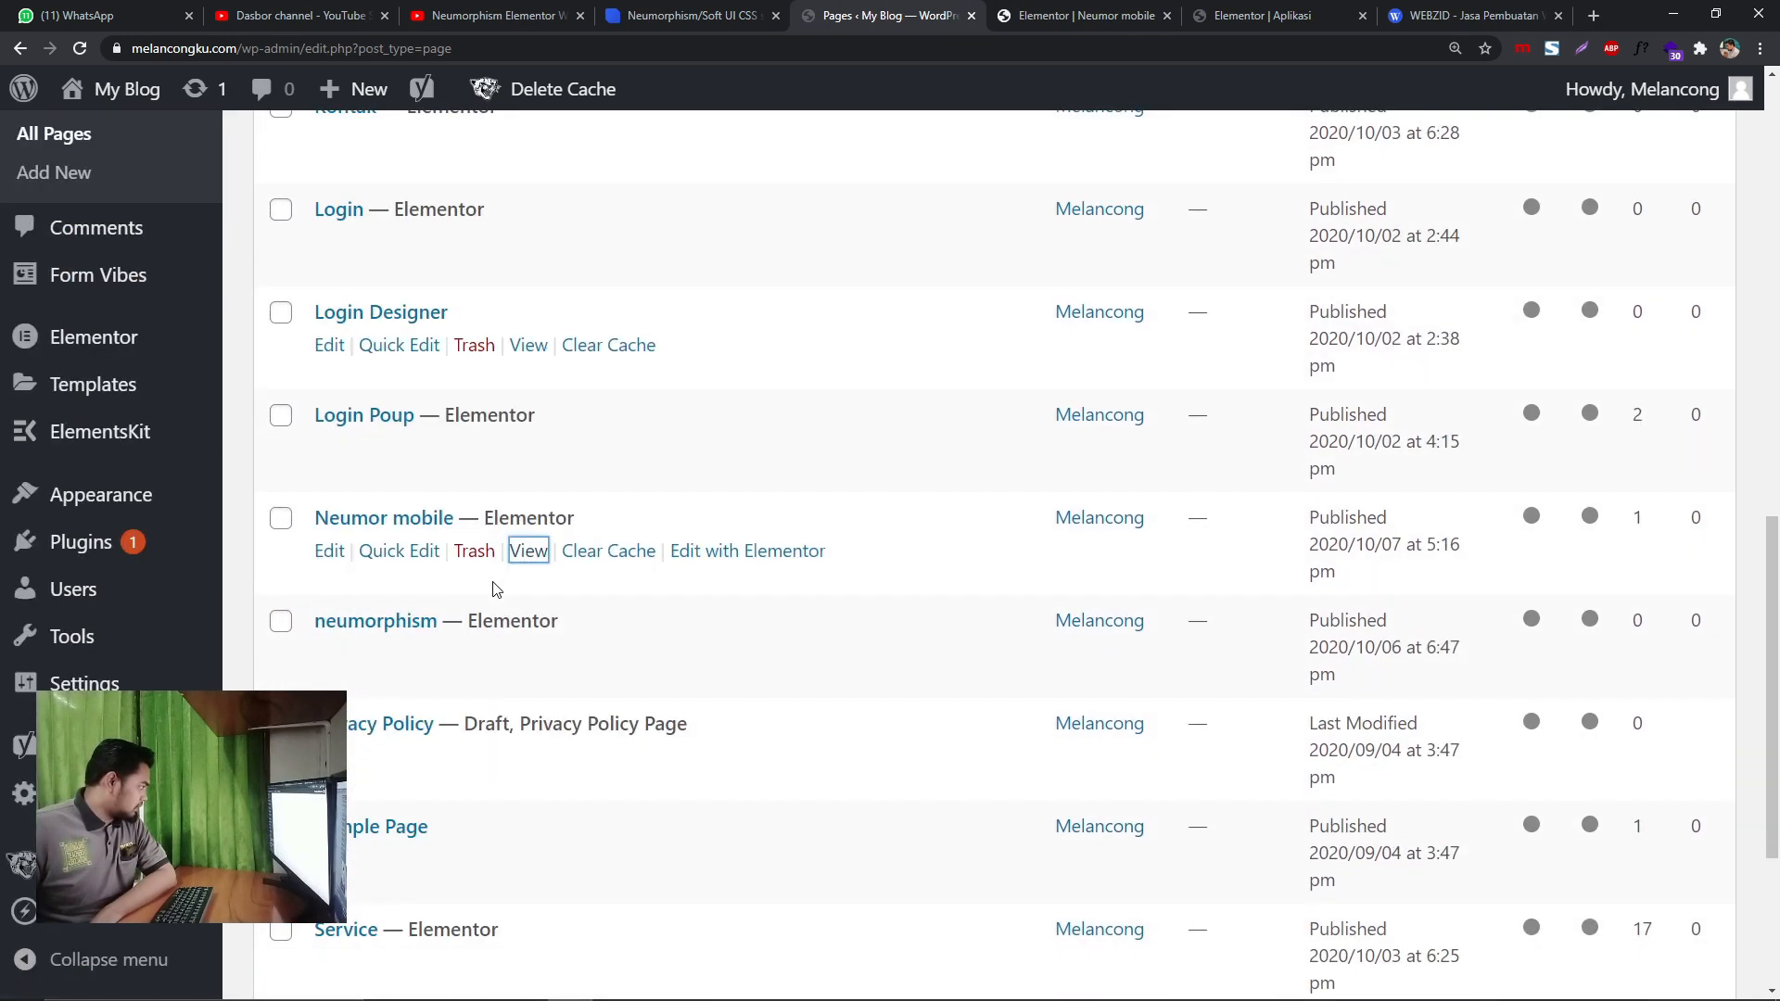
{"action": "right_click", "coordinate": [528, 552]}
{"action": "left_click", "coordinate": [575, 566]}
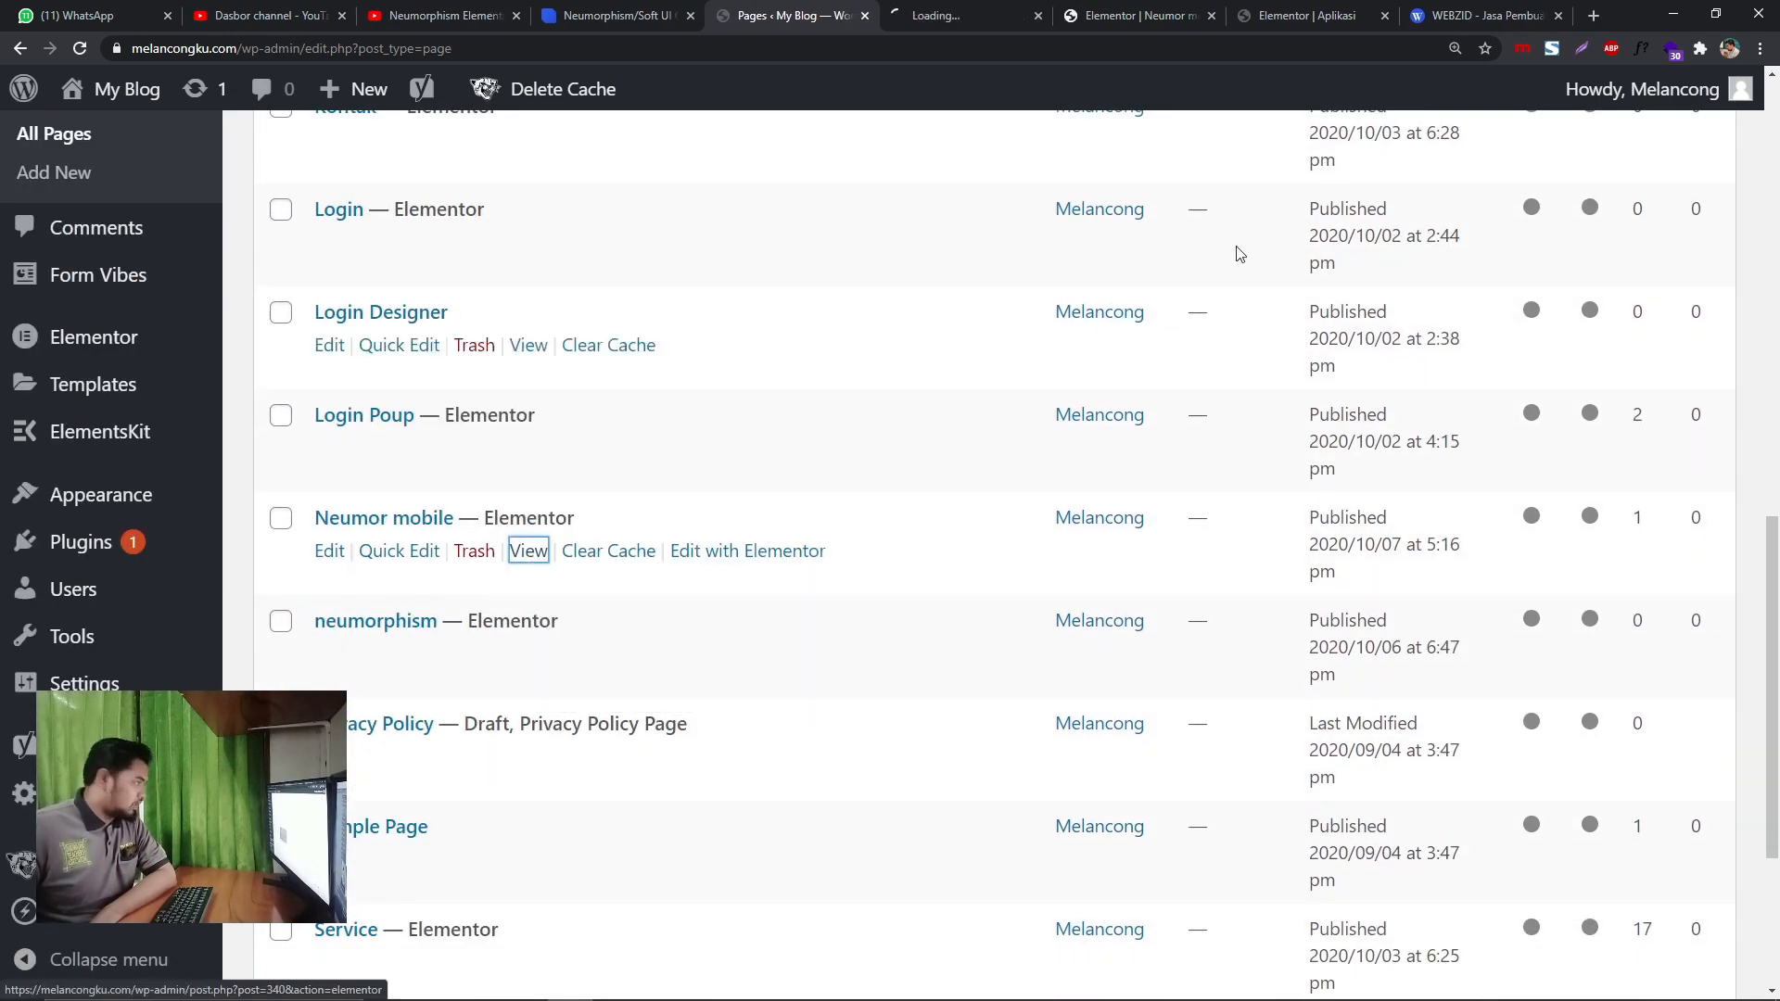
{"action": "left_click", "coordinate": [969, 11]}
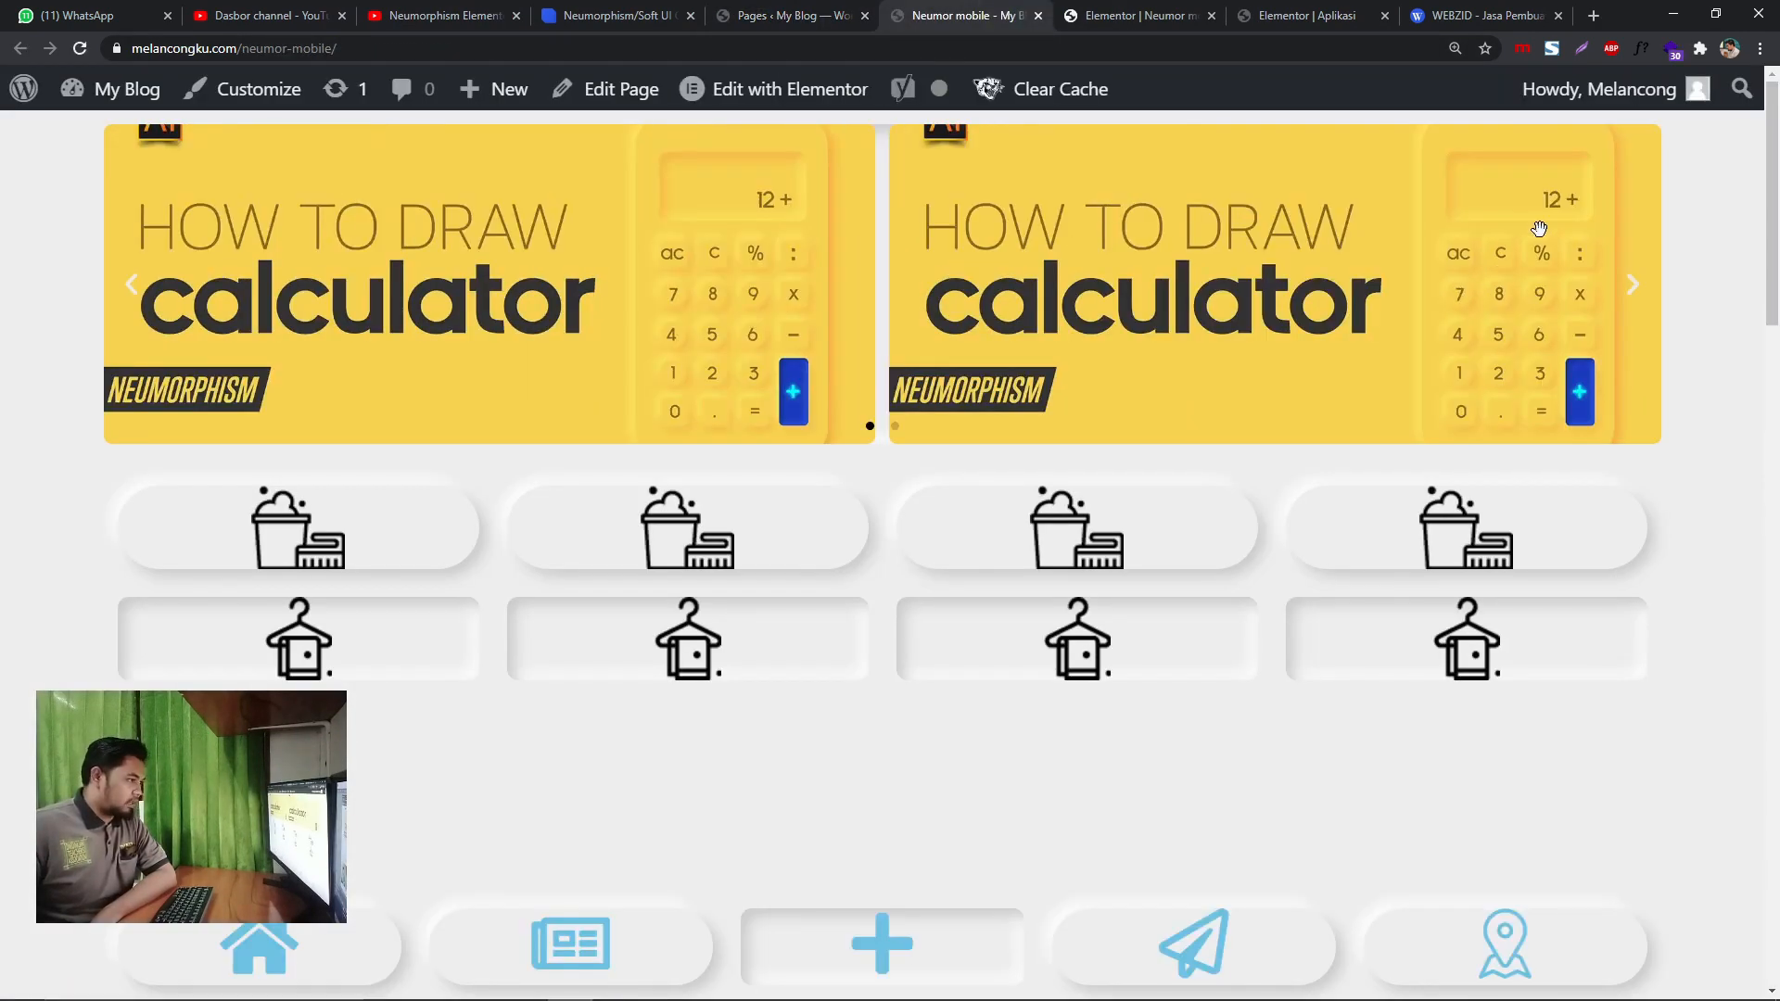
- Inspect the published Neumor mobile page with the developer tools and emulate it on an iPhone X screen
{"action": "right_click", "coordinate": [1732, 199]}
{"action": "left_click", "coordinate": [1535, 436]}
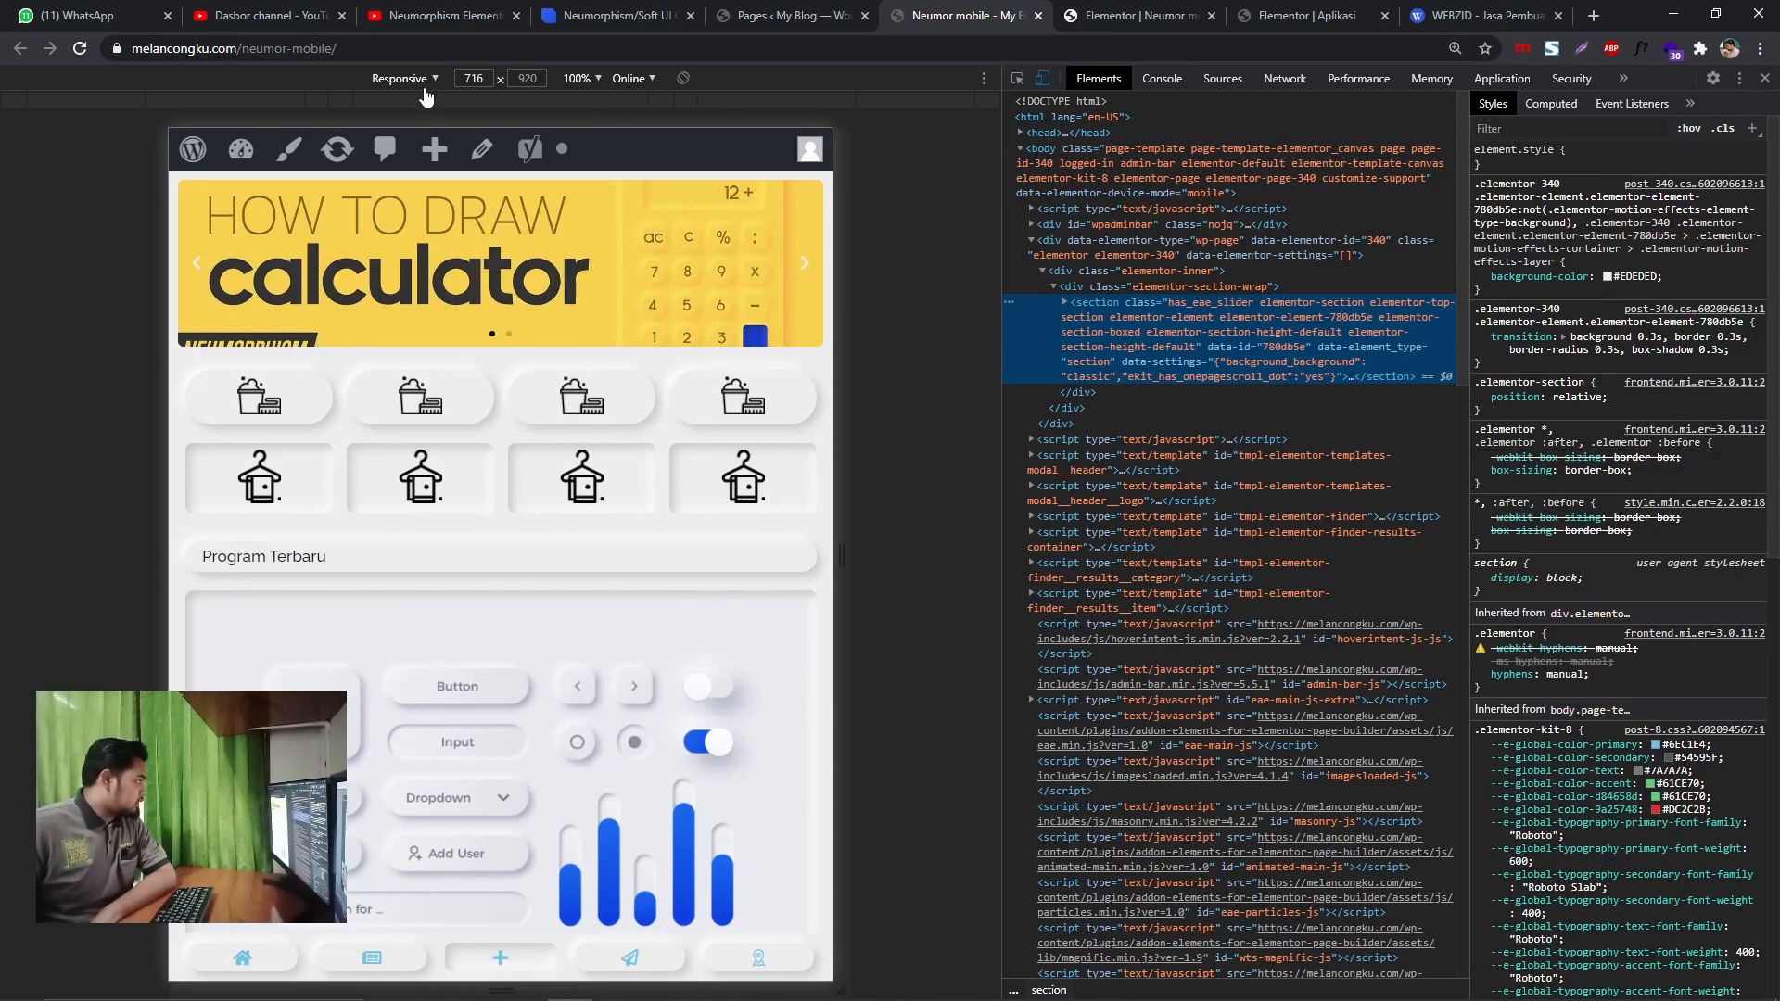
{"action": "left_click", "coordinate": [431, 82]}
{"action": "left_click", "coordinate": [423, 293]}
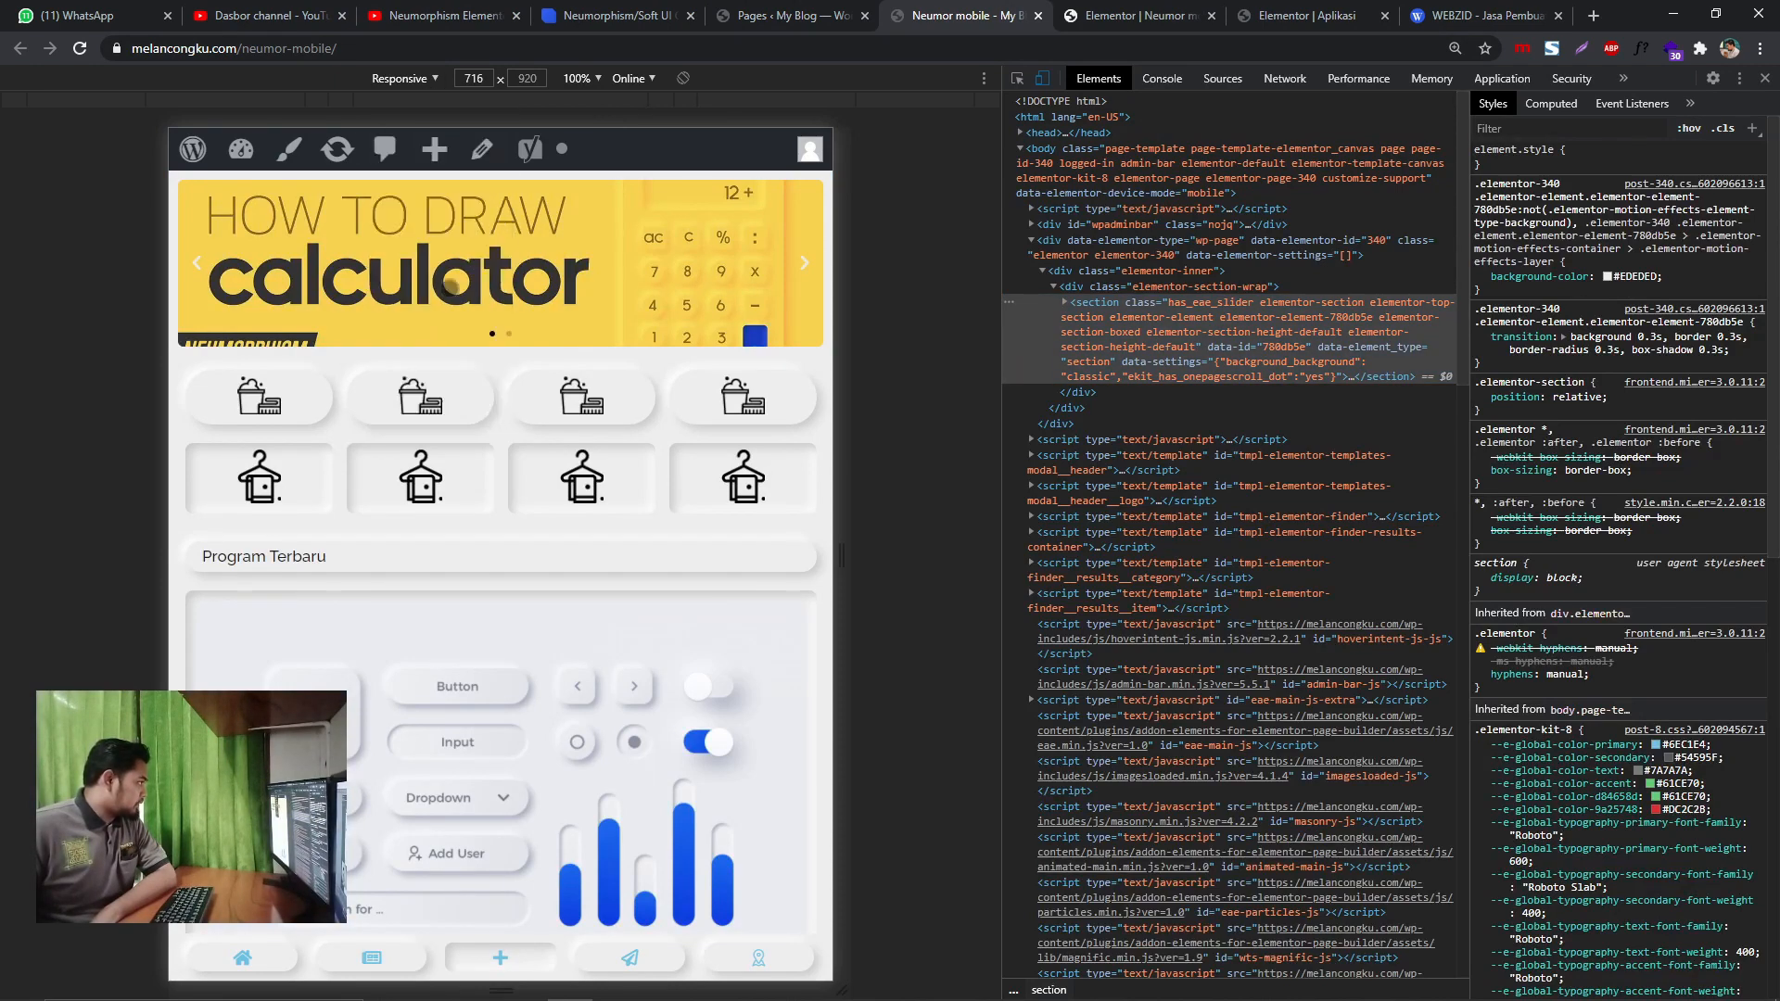
{"action": "scroll", "coordinate": [527, 328], "scroll_direction": "down", "scroll_amount": 2}
{"action": "scroll", "coordinate": [565, 408], "scroll_direction": "up", "scroll_amount": 2}
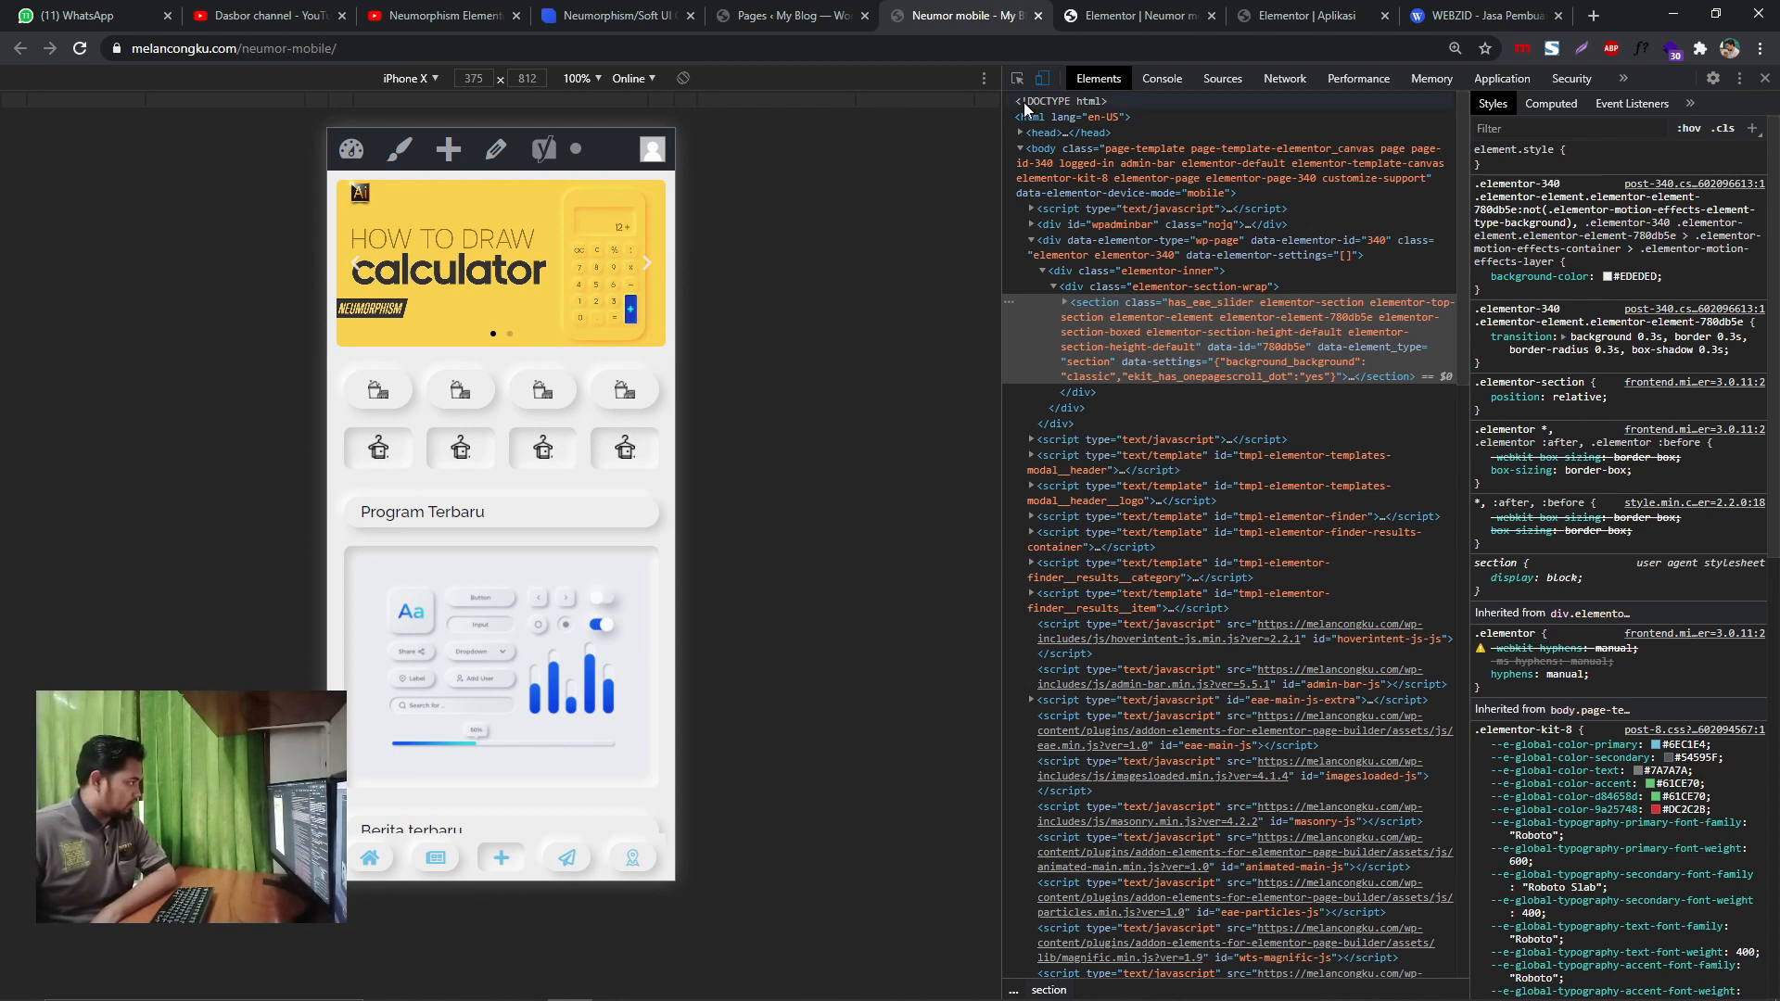
- Narrow the developer tools pane, enlarge its text and look through the whole iPhone X page preview
{"action": "left_click_drag", "start_coordinate": [1009, 113], "coordinate": [1362, 115]}
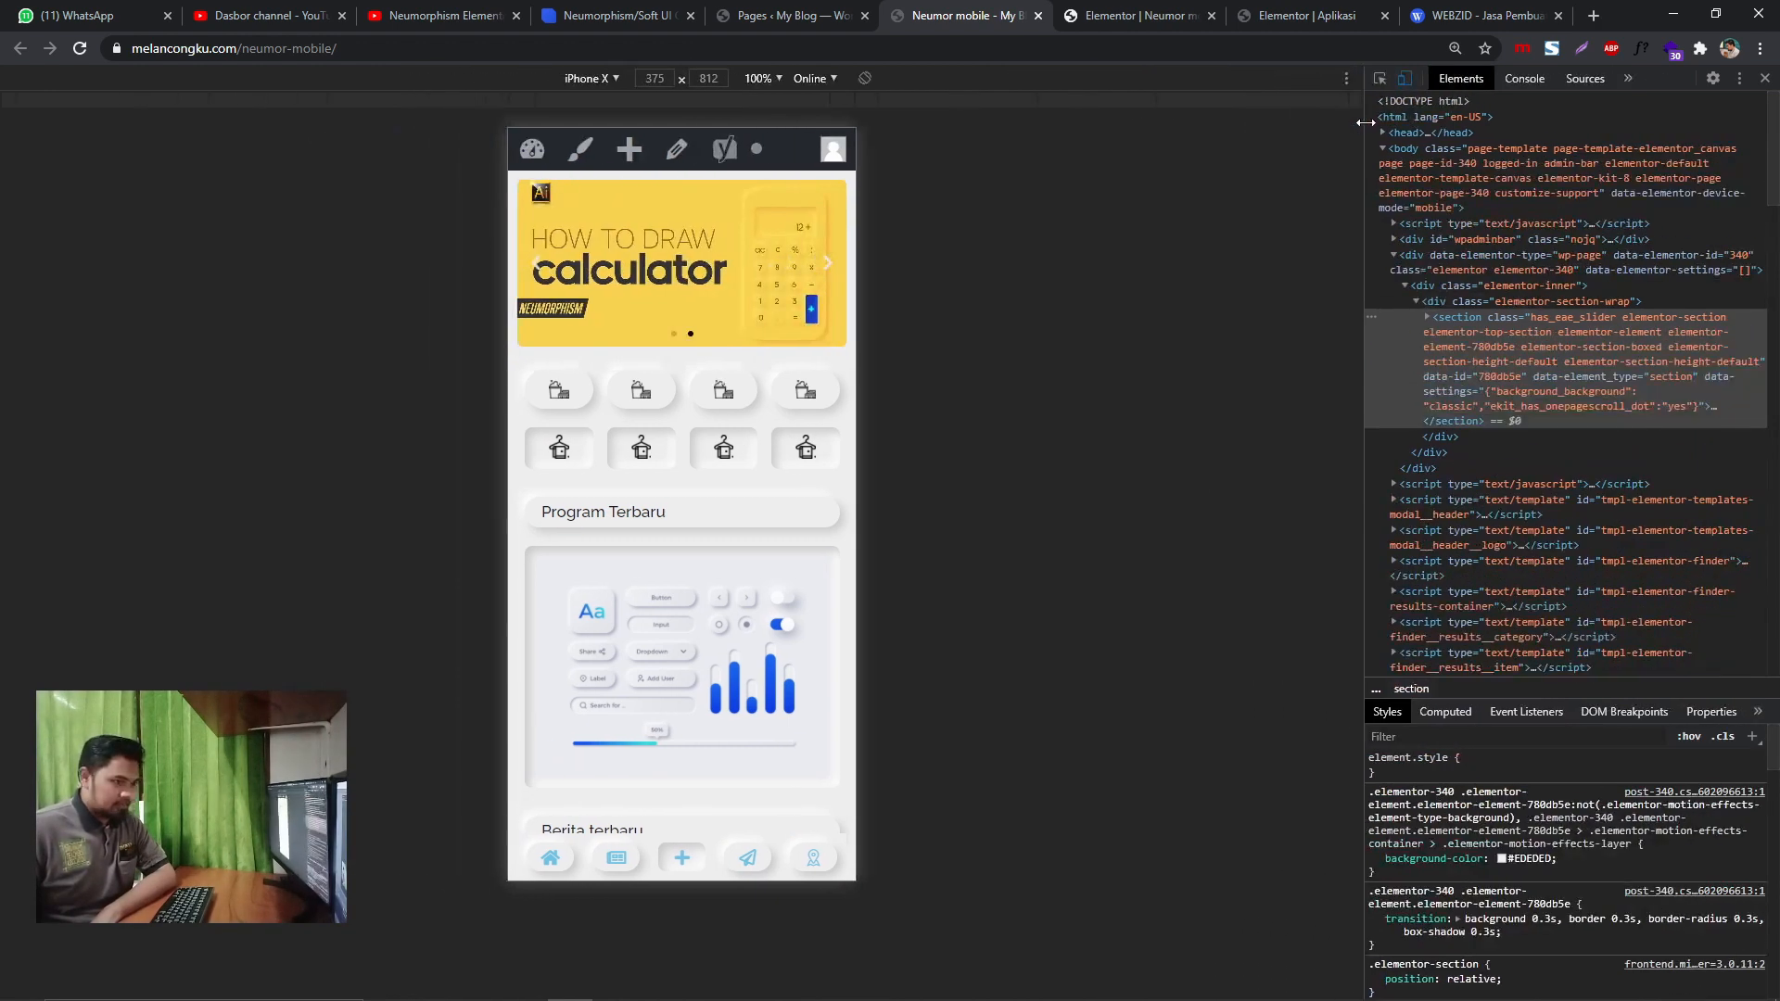
{"action": "key", "text": "ctrl+plus"}
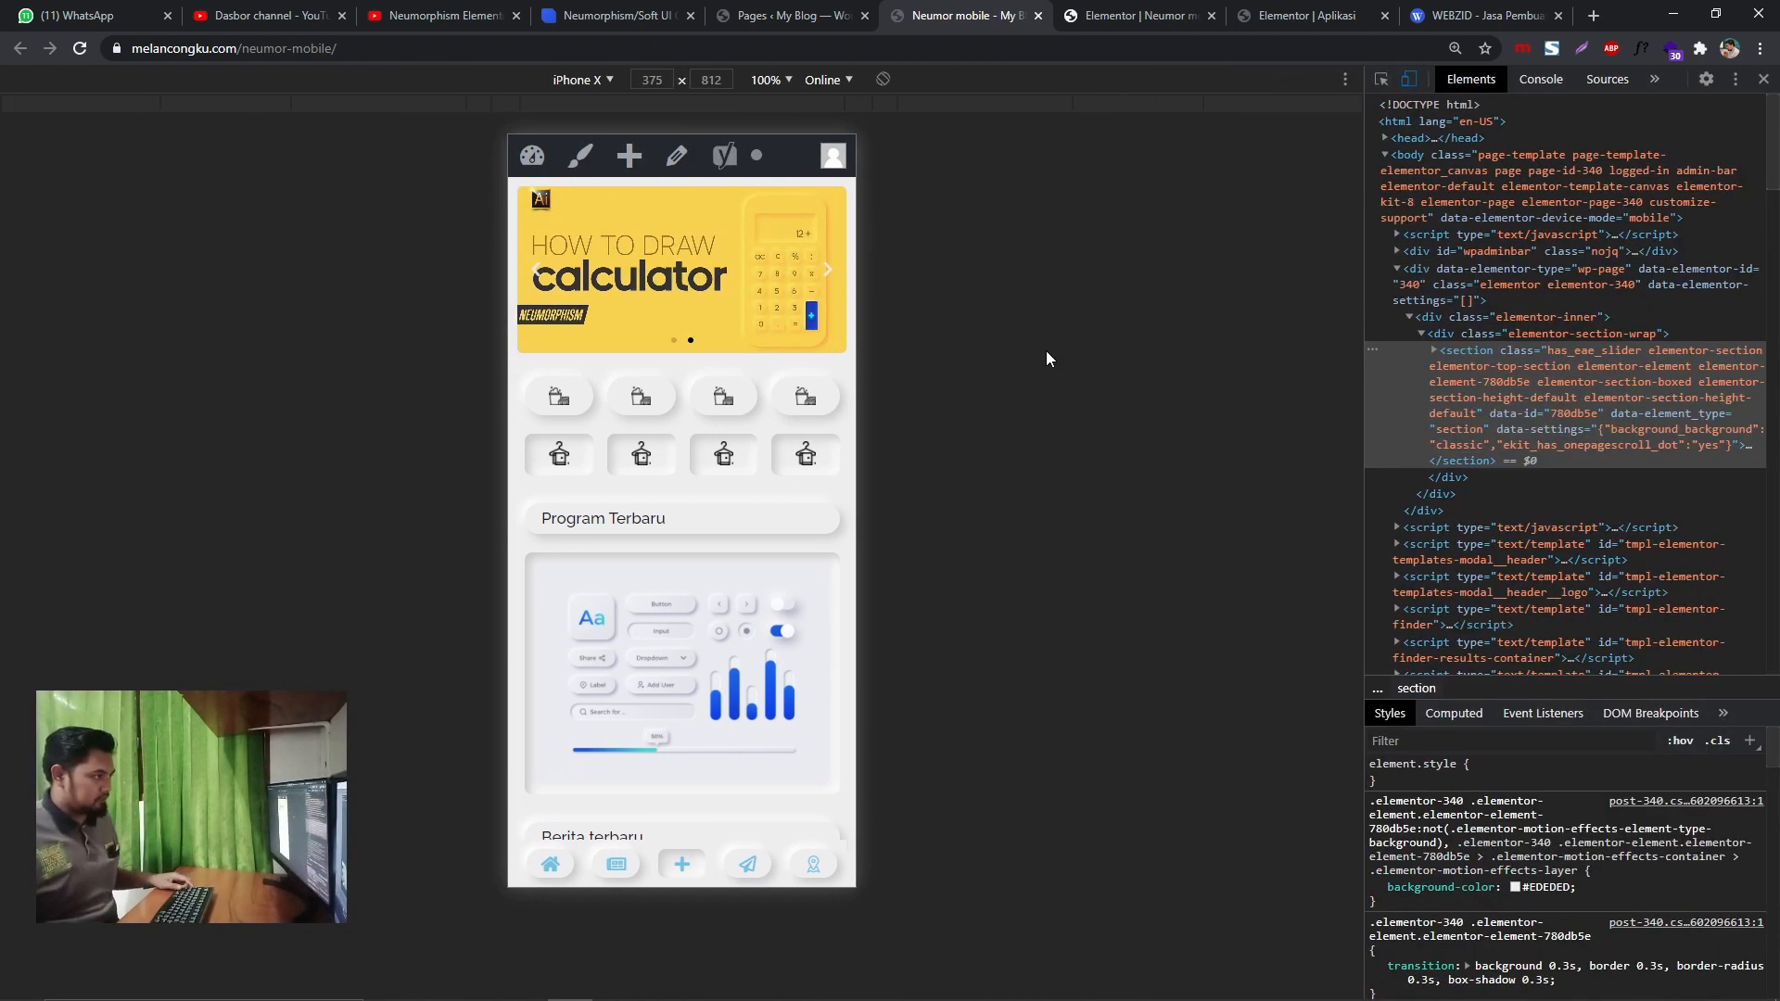
{"action": "key", "text": "ctrl+plus"}
{"action": "key", "text": "ctrl+plus"}
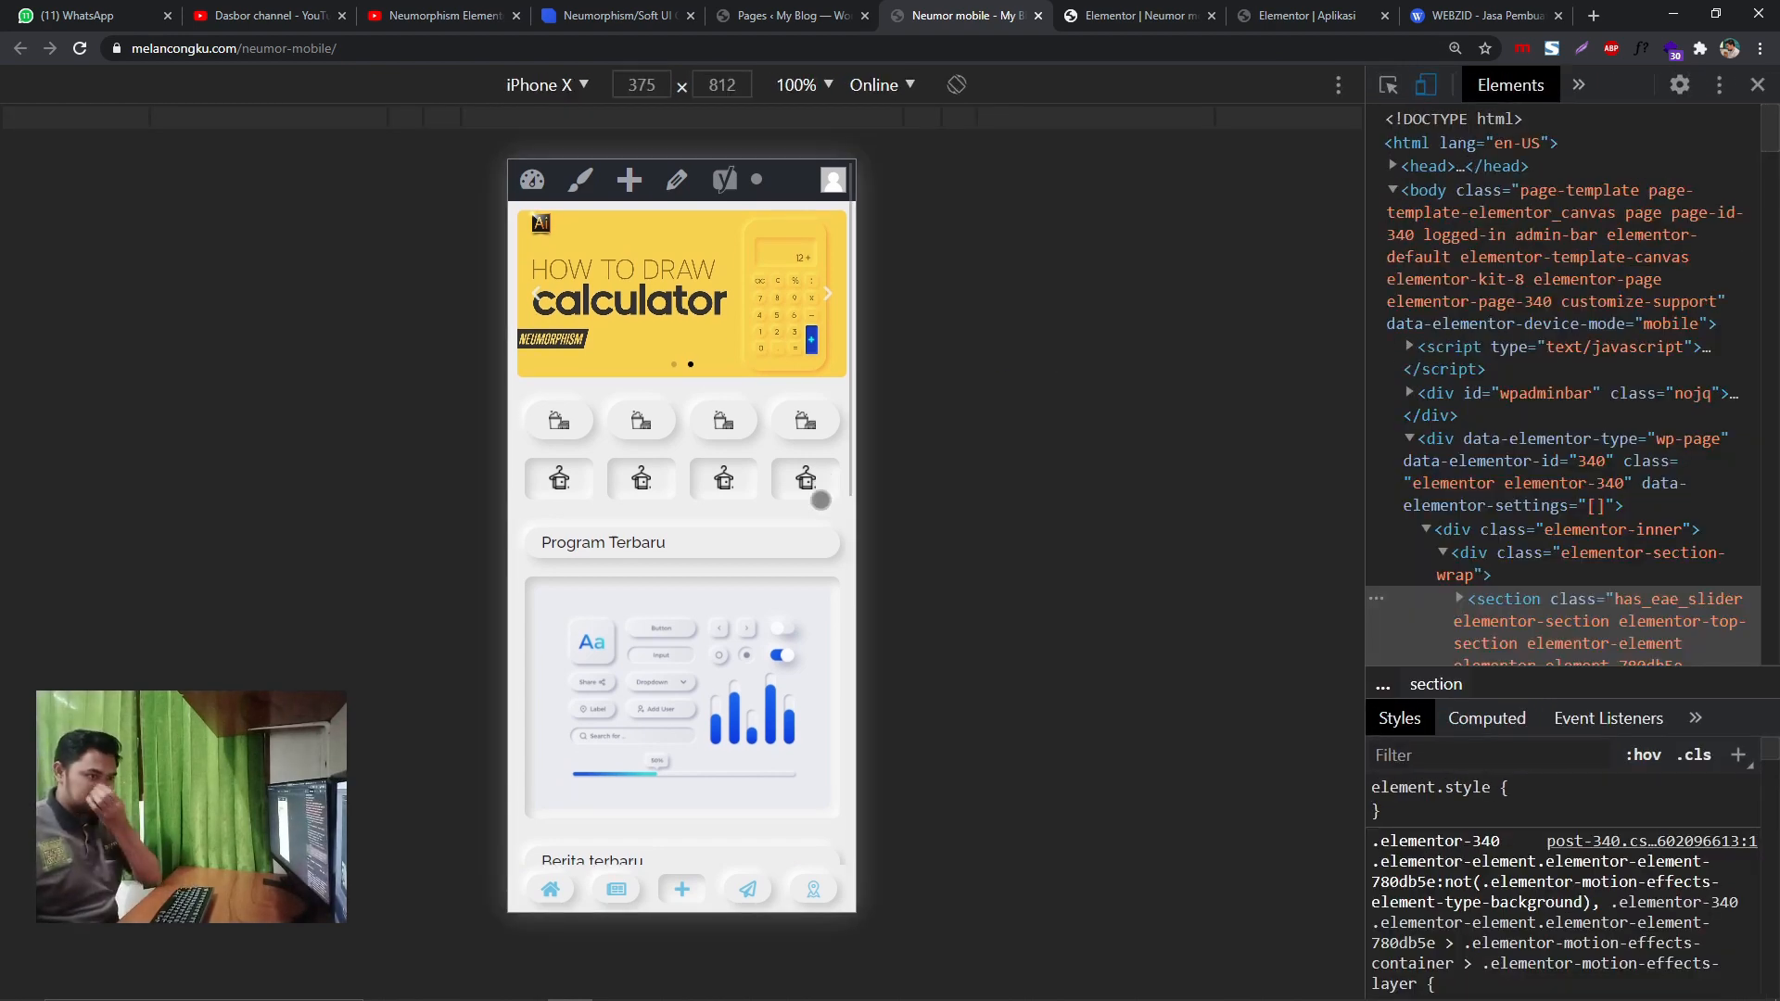
{"action": "scroll", "coordinate": [598, 877], "scroll_direction": "down", "scroll_amount": 10}
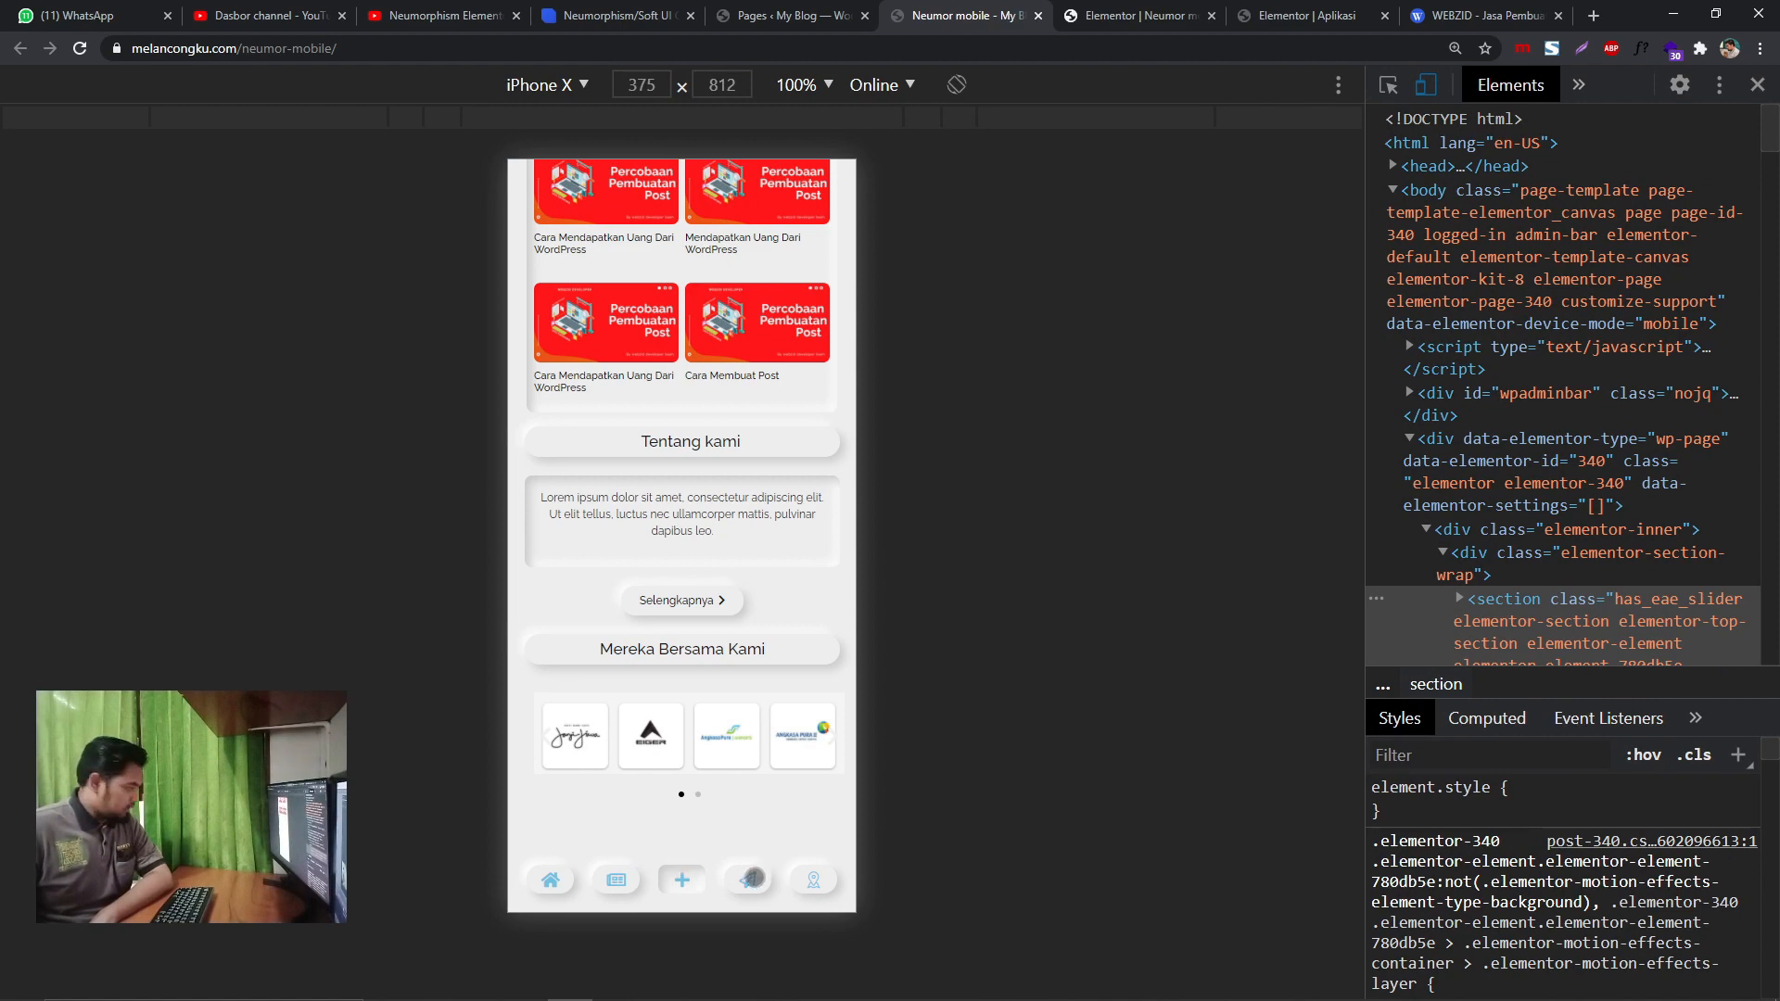
{"action": "scroll", "coordinate": [685, 834], "scroll_direction": "up", "scroll_amount": 8}
{"action": "scroll", "coordinate": [705, 597], "scroll_direction": "up", "scroll_amount": 3}
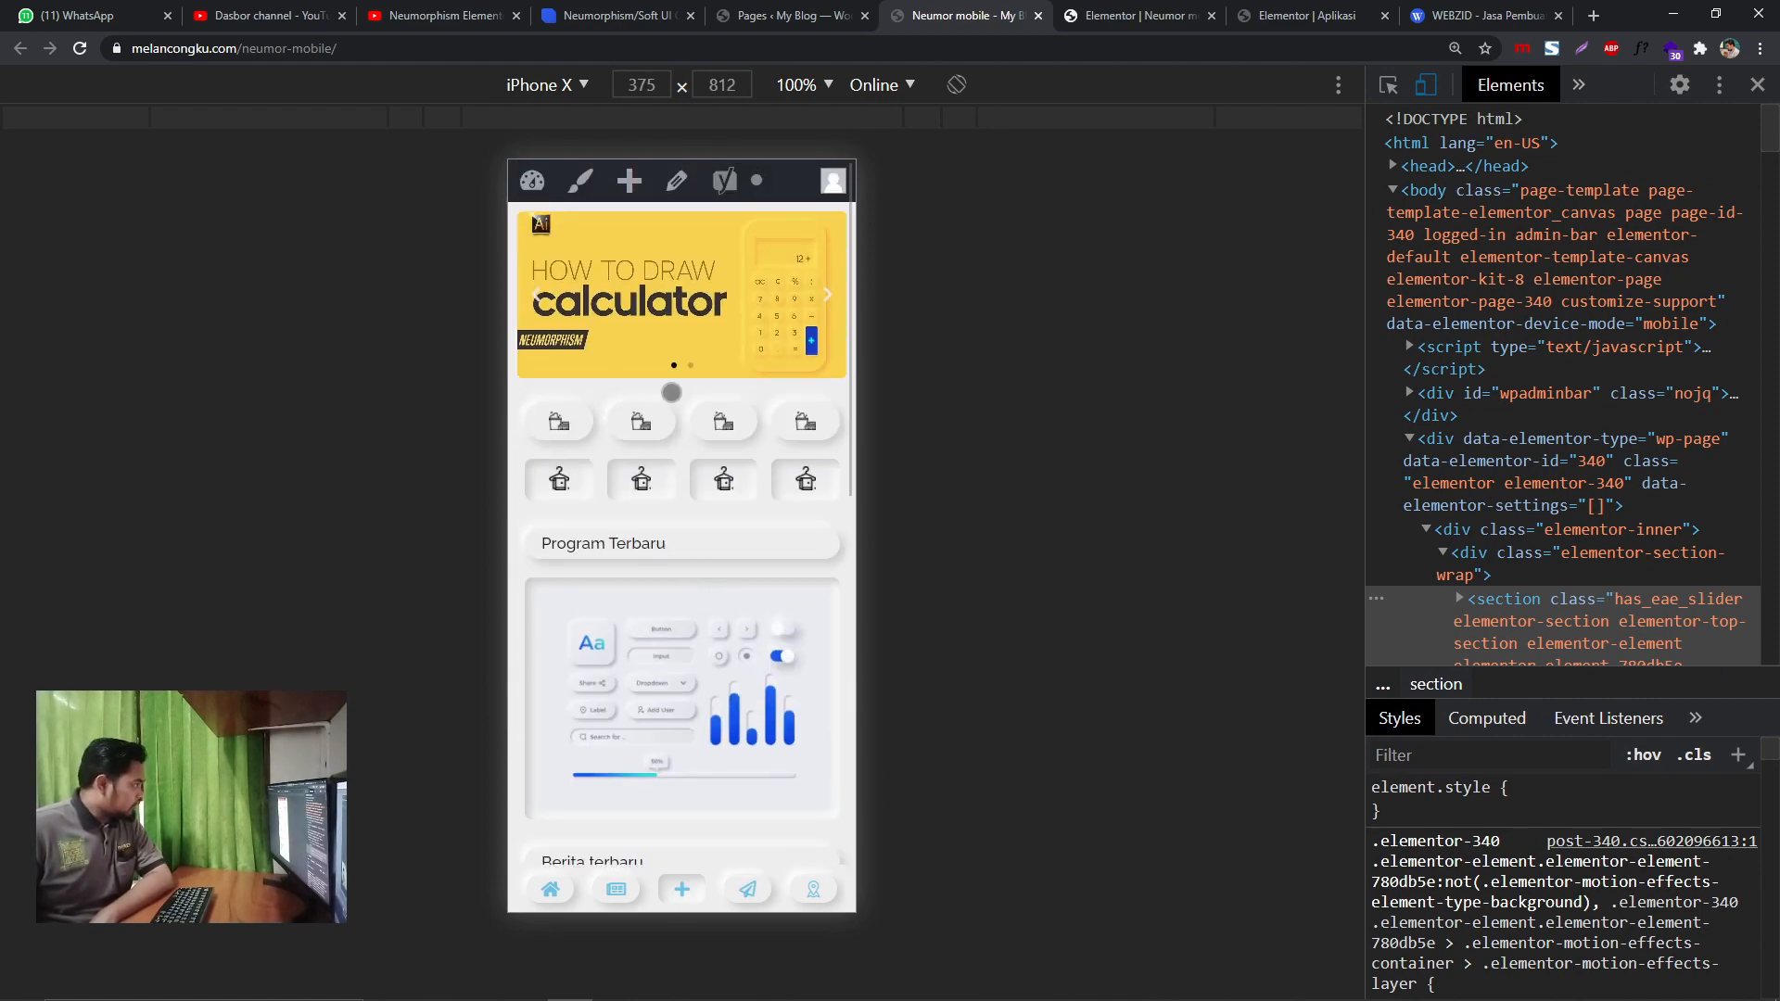
- Return to the Neumor mobile page in the Elementor editor, zoom out to 125% and cycle through the banner slides
{"action": "left_click", "coordinate": [1134, 11]}
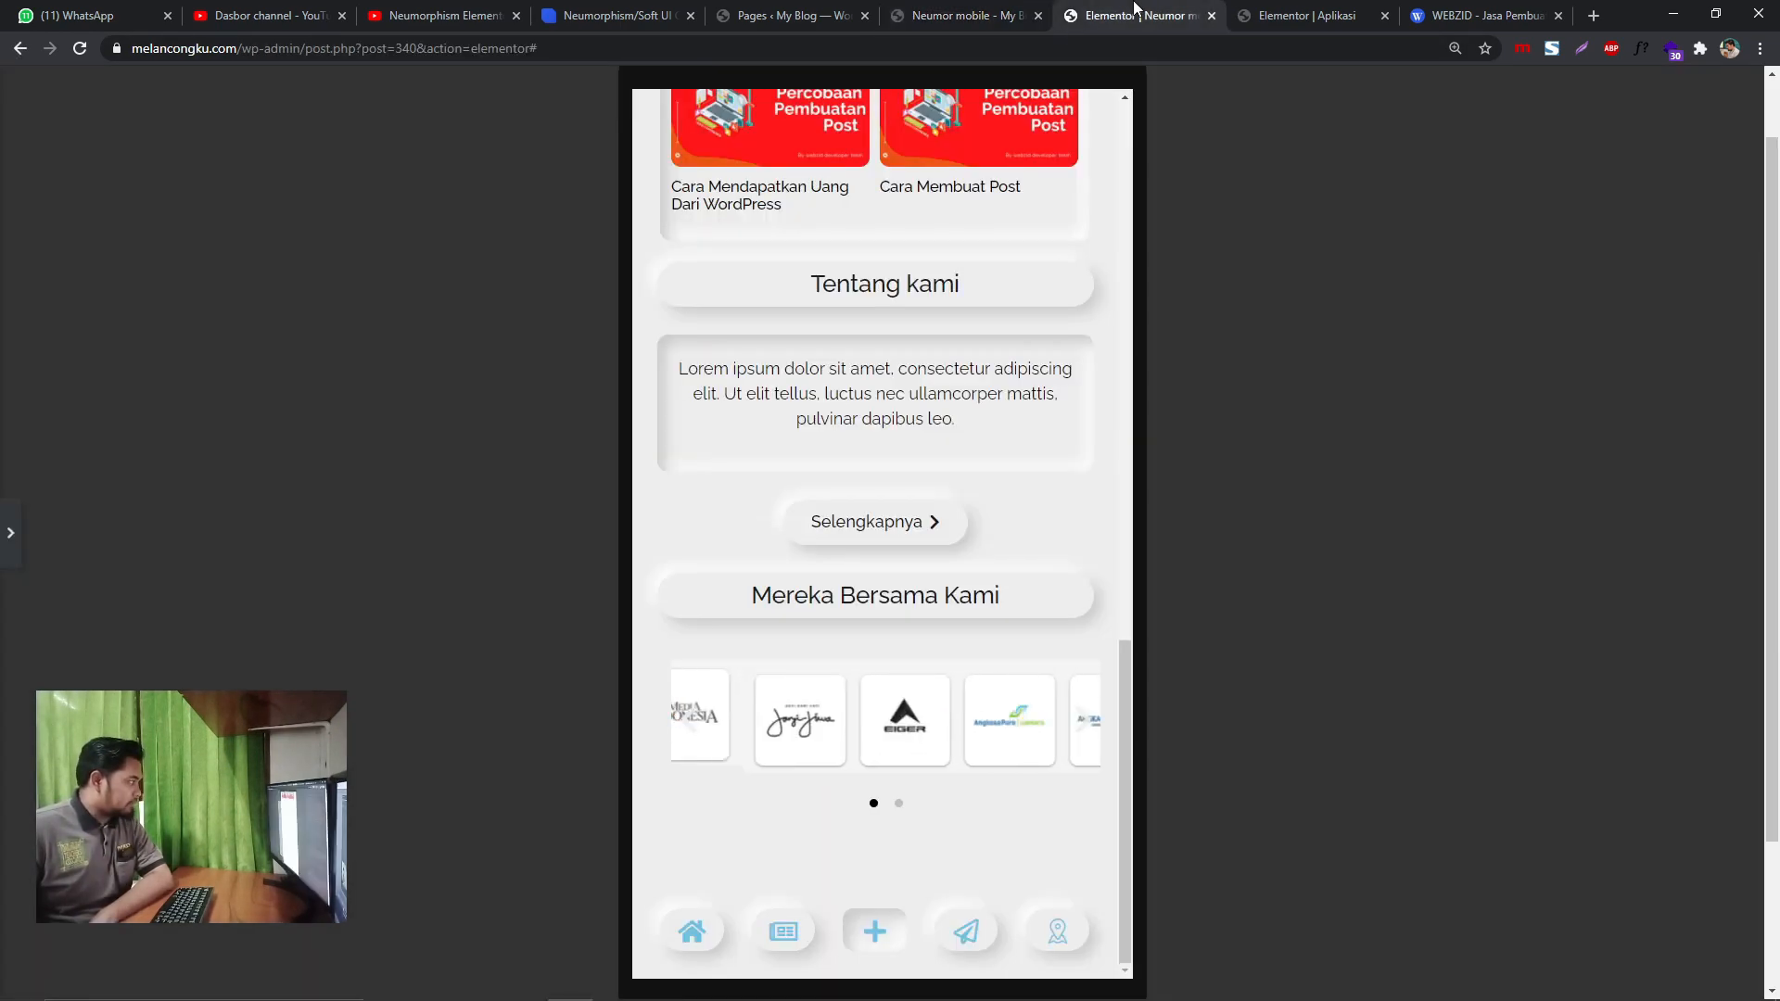
{"action": "scroll", "coordinate": [919, 525], "scroll_direction": "up", "scroll_amount": 10}
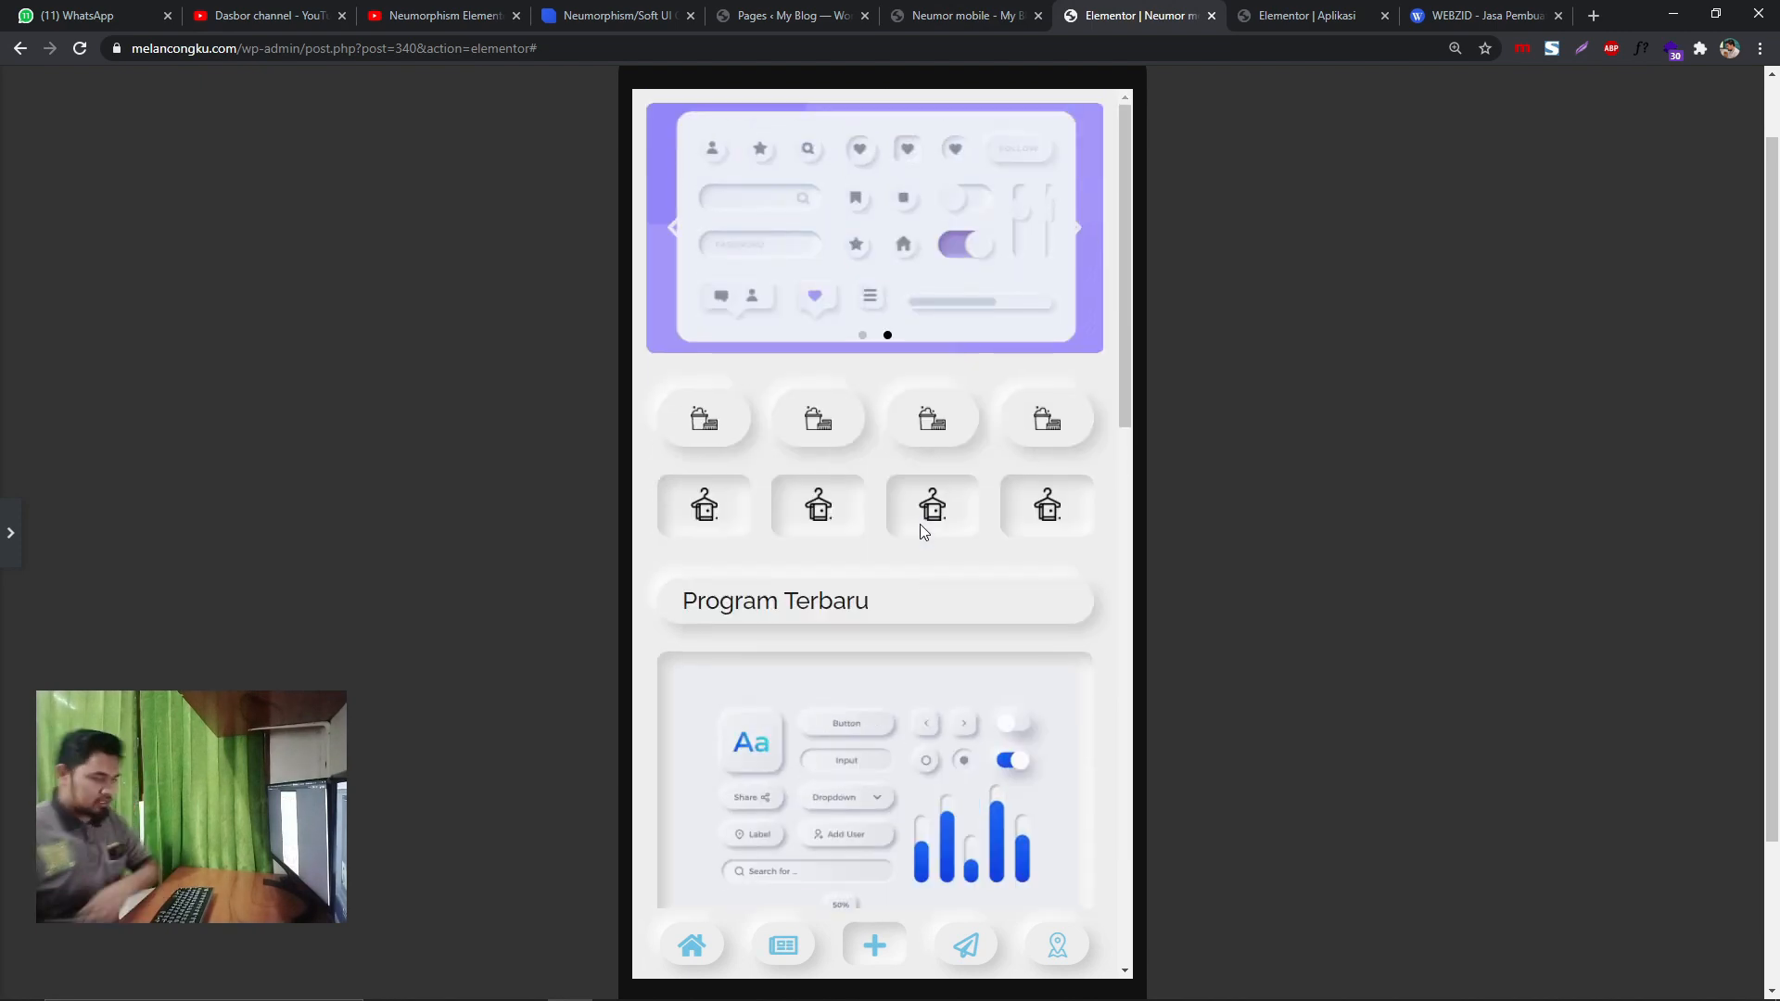
{"action": "key", "text": "ctrl+minus"}
{"action": "key", "text": "ctrl+minus"}
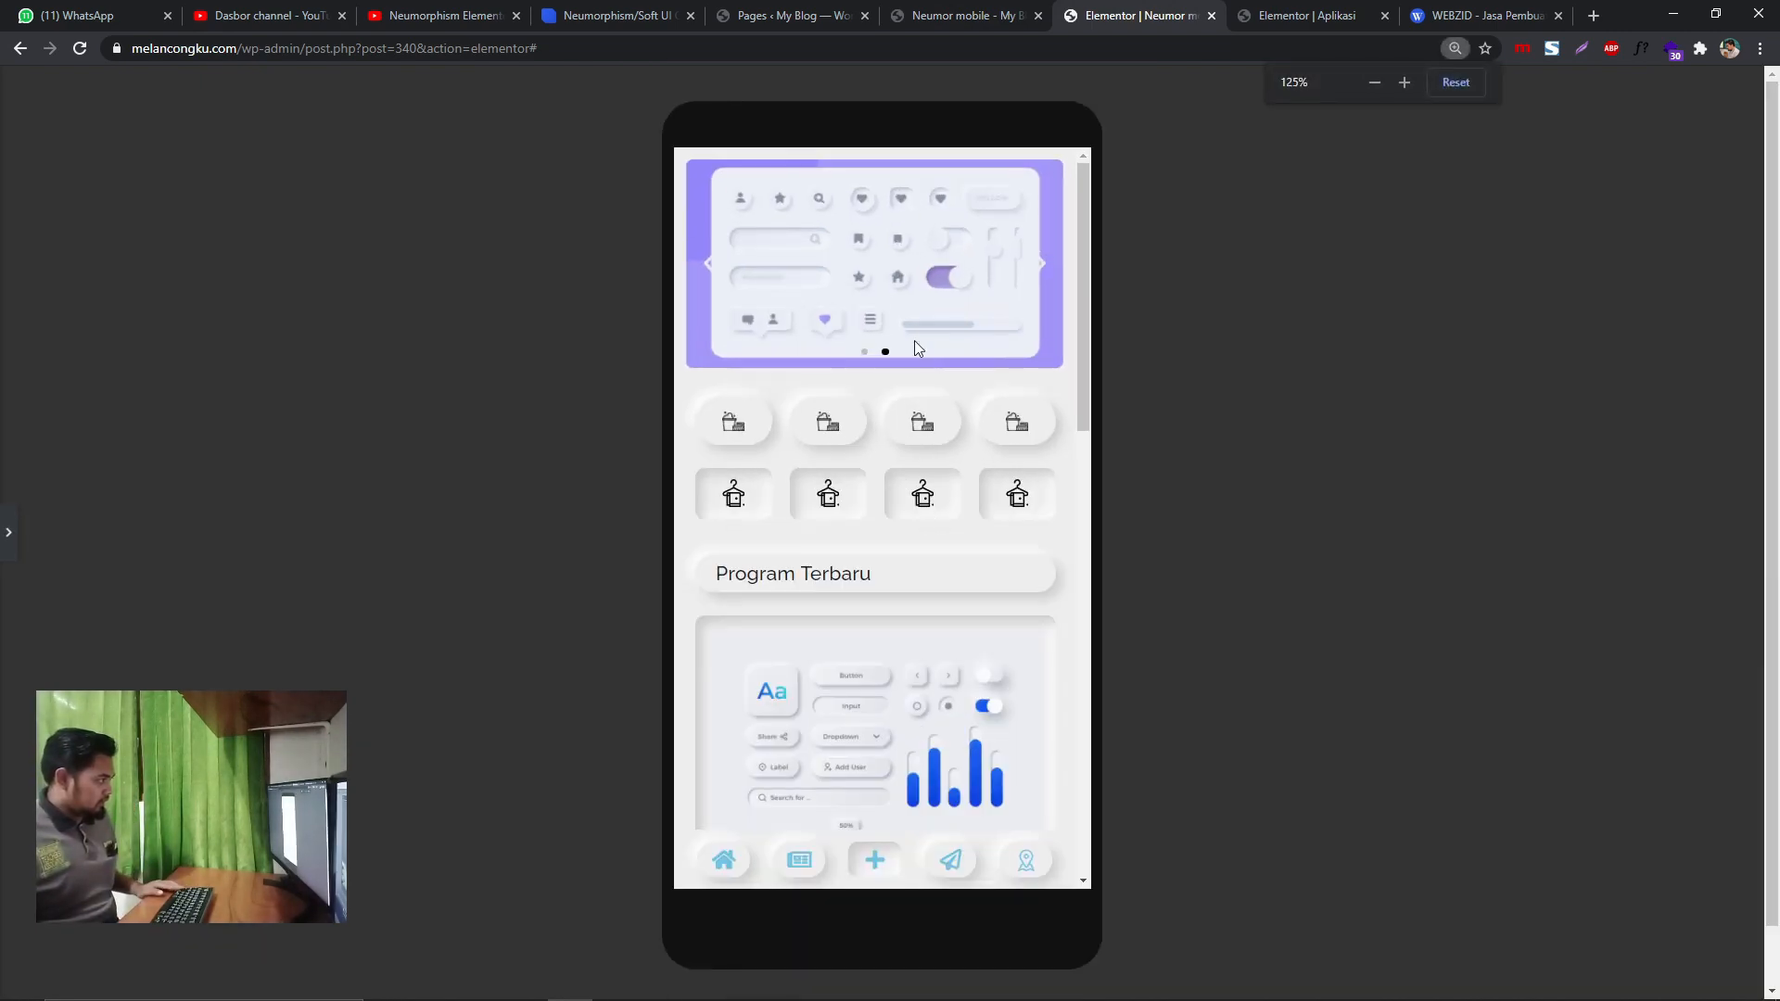
{"action": "left_click", "coordinate": [1043, 264]}
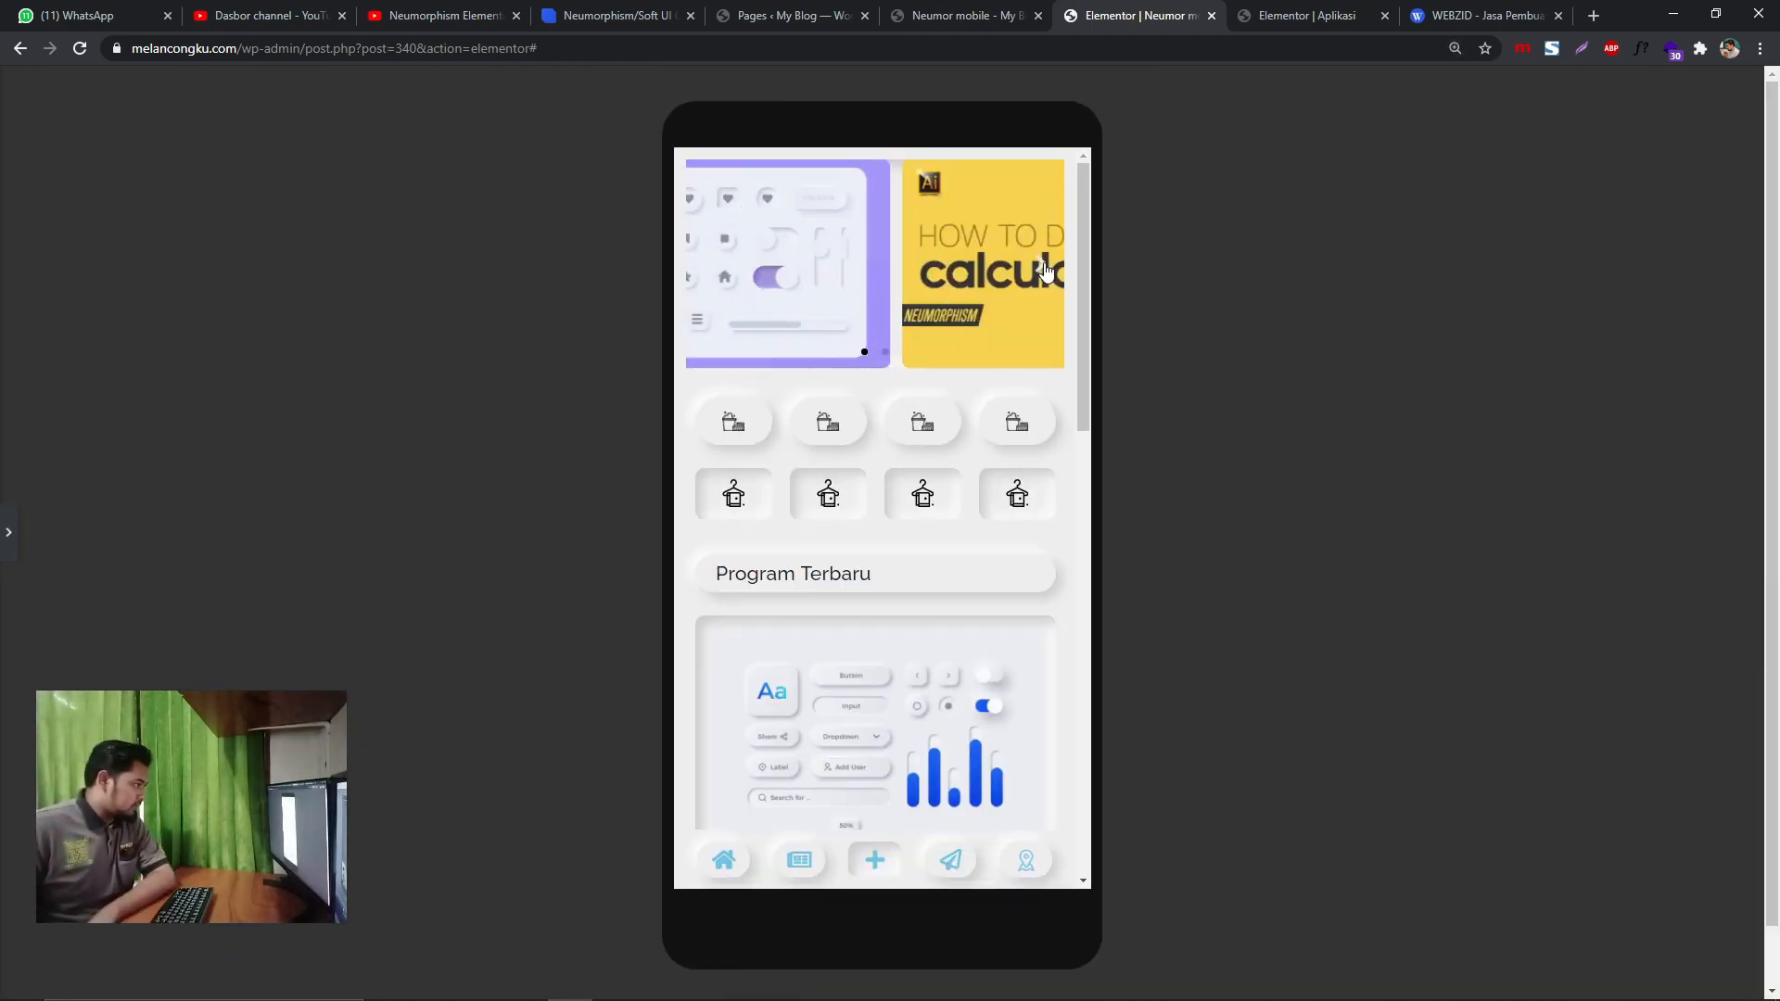
{"action": "left_click", "coordinate": [1043, 264]}
{"action": "left_click", "coordinate": [1043, 264]}
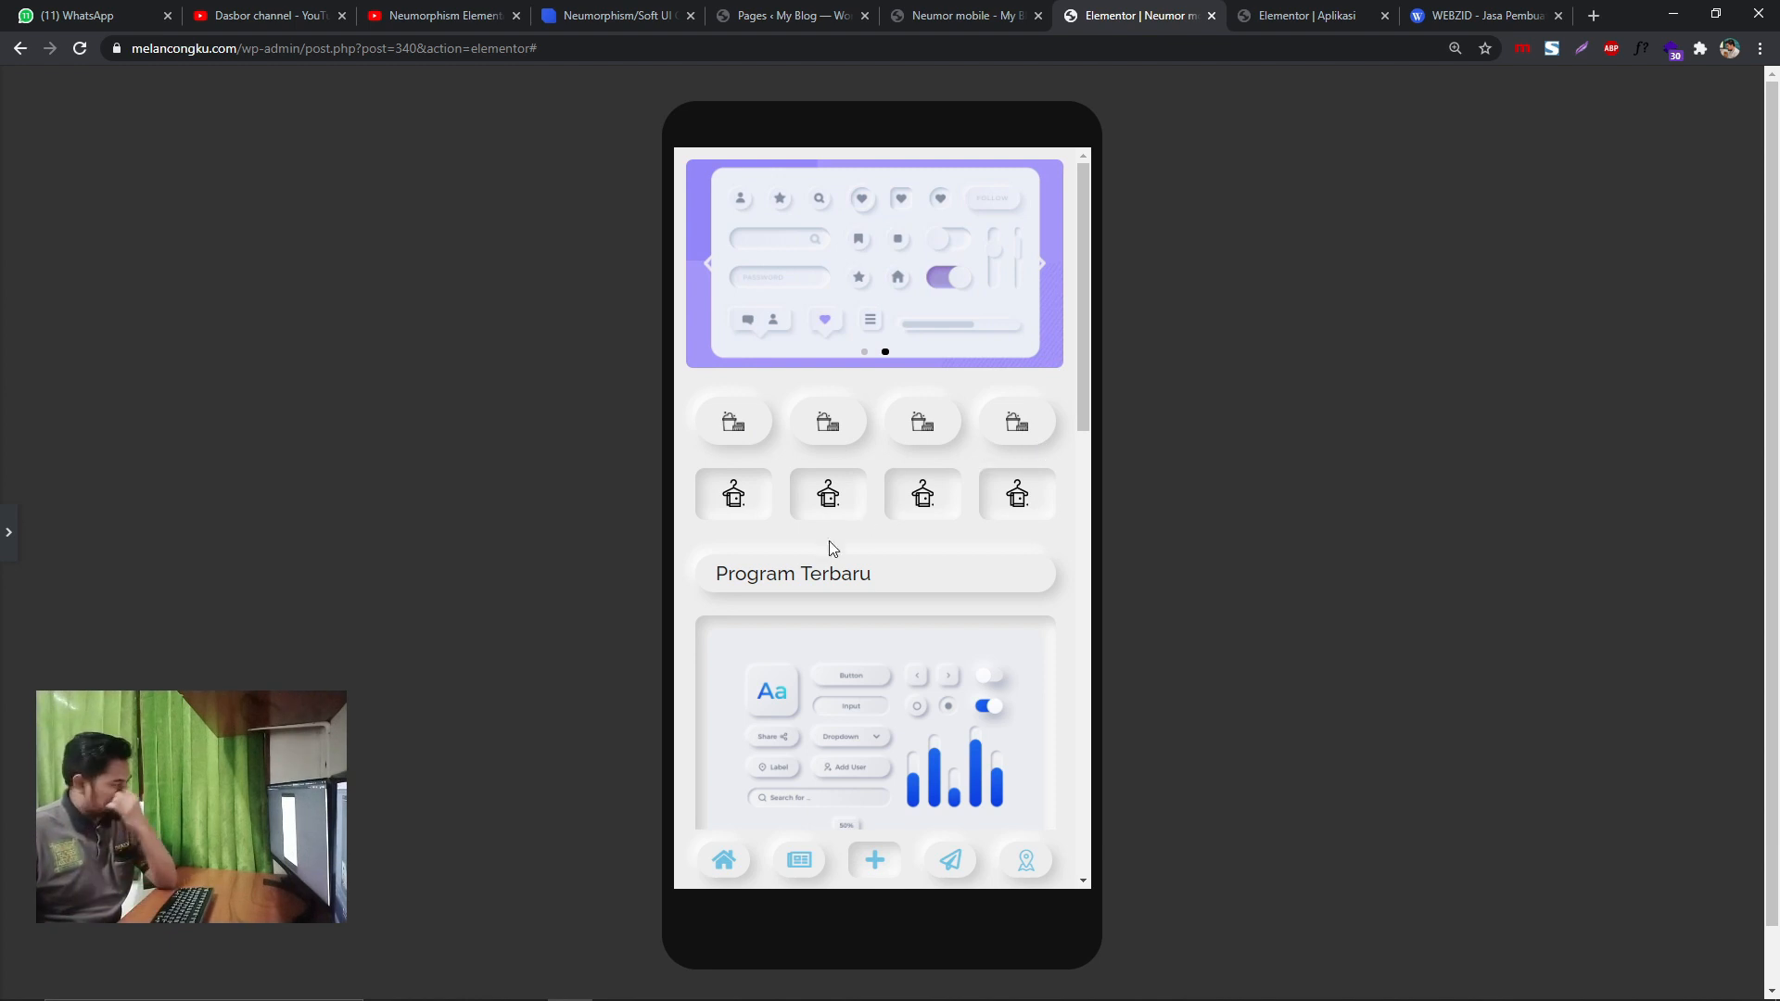
- Examine the Program Terbaru, Berita terbaru, Tentang kami and Mereka Bersama Kami sections of the Neumor mobile preview
{"action": "scroll", "coordinate": [825, 561], "scroll_direction": "down", "scroll_amount": 2}
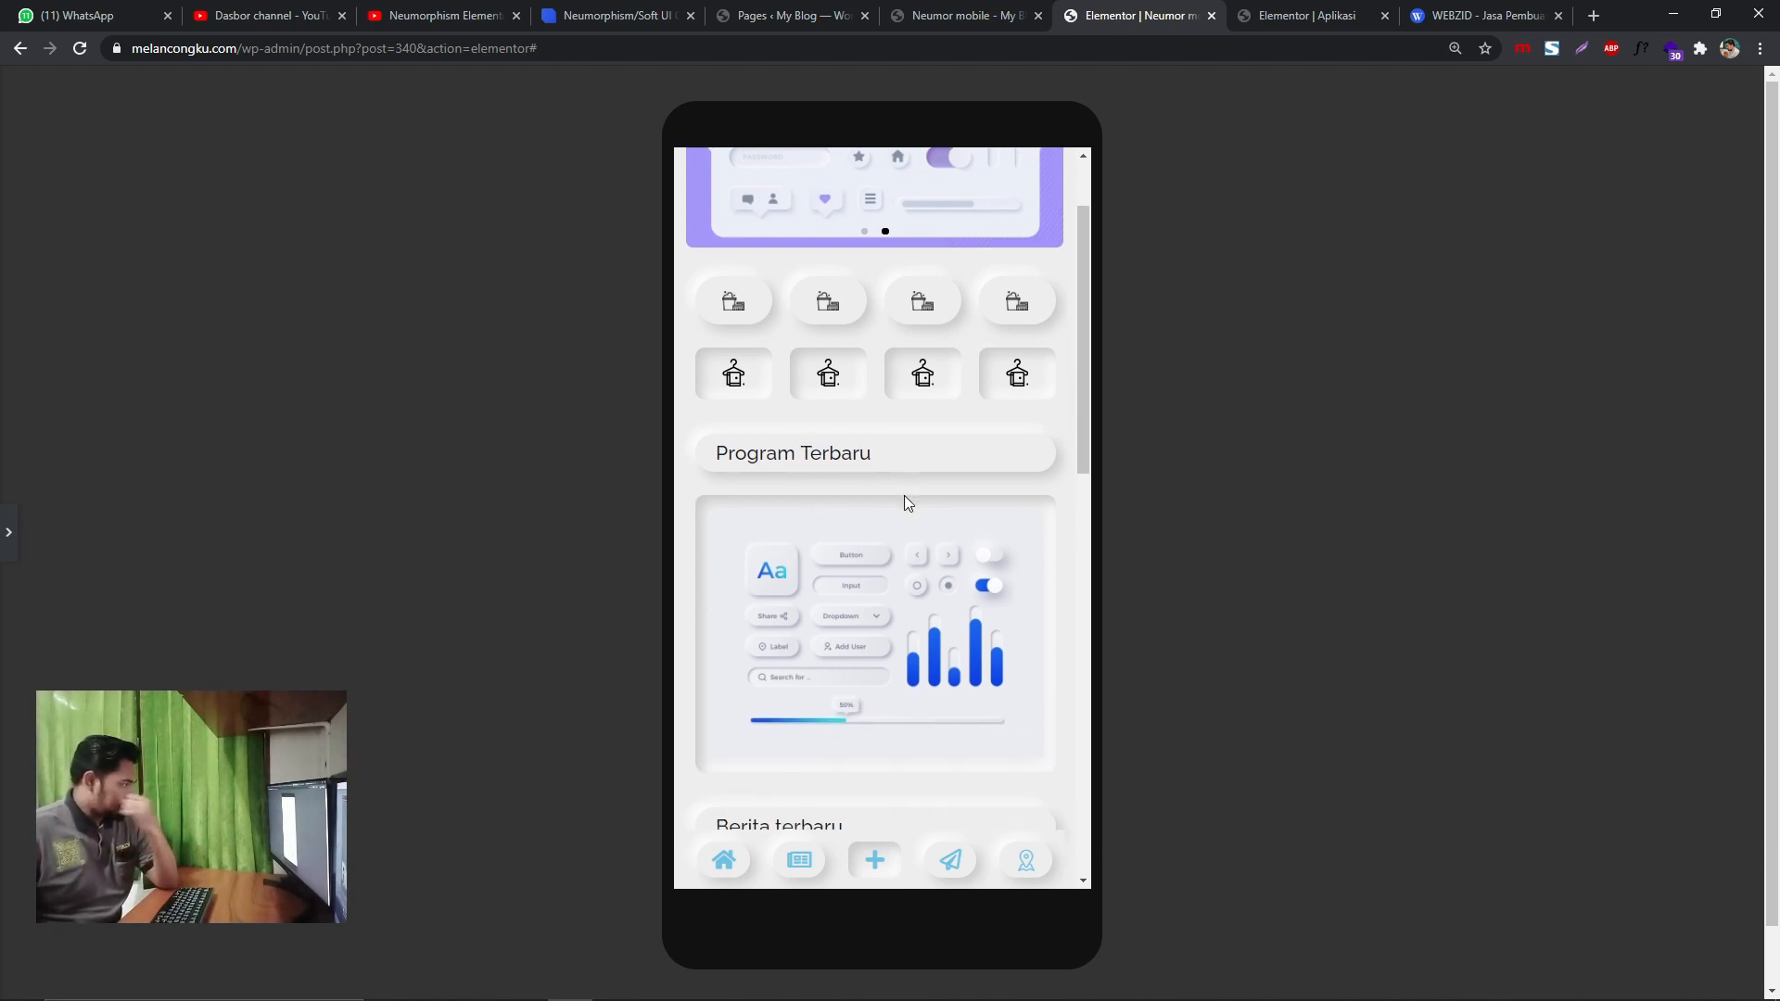
{"action": "scroll", "coordinate": [909, 436], "scroll_direction": "down", "scroll_amount": 2}
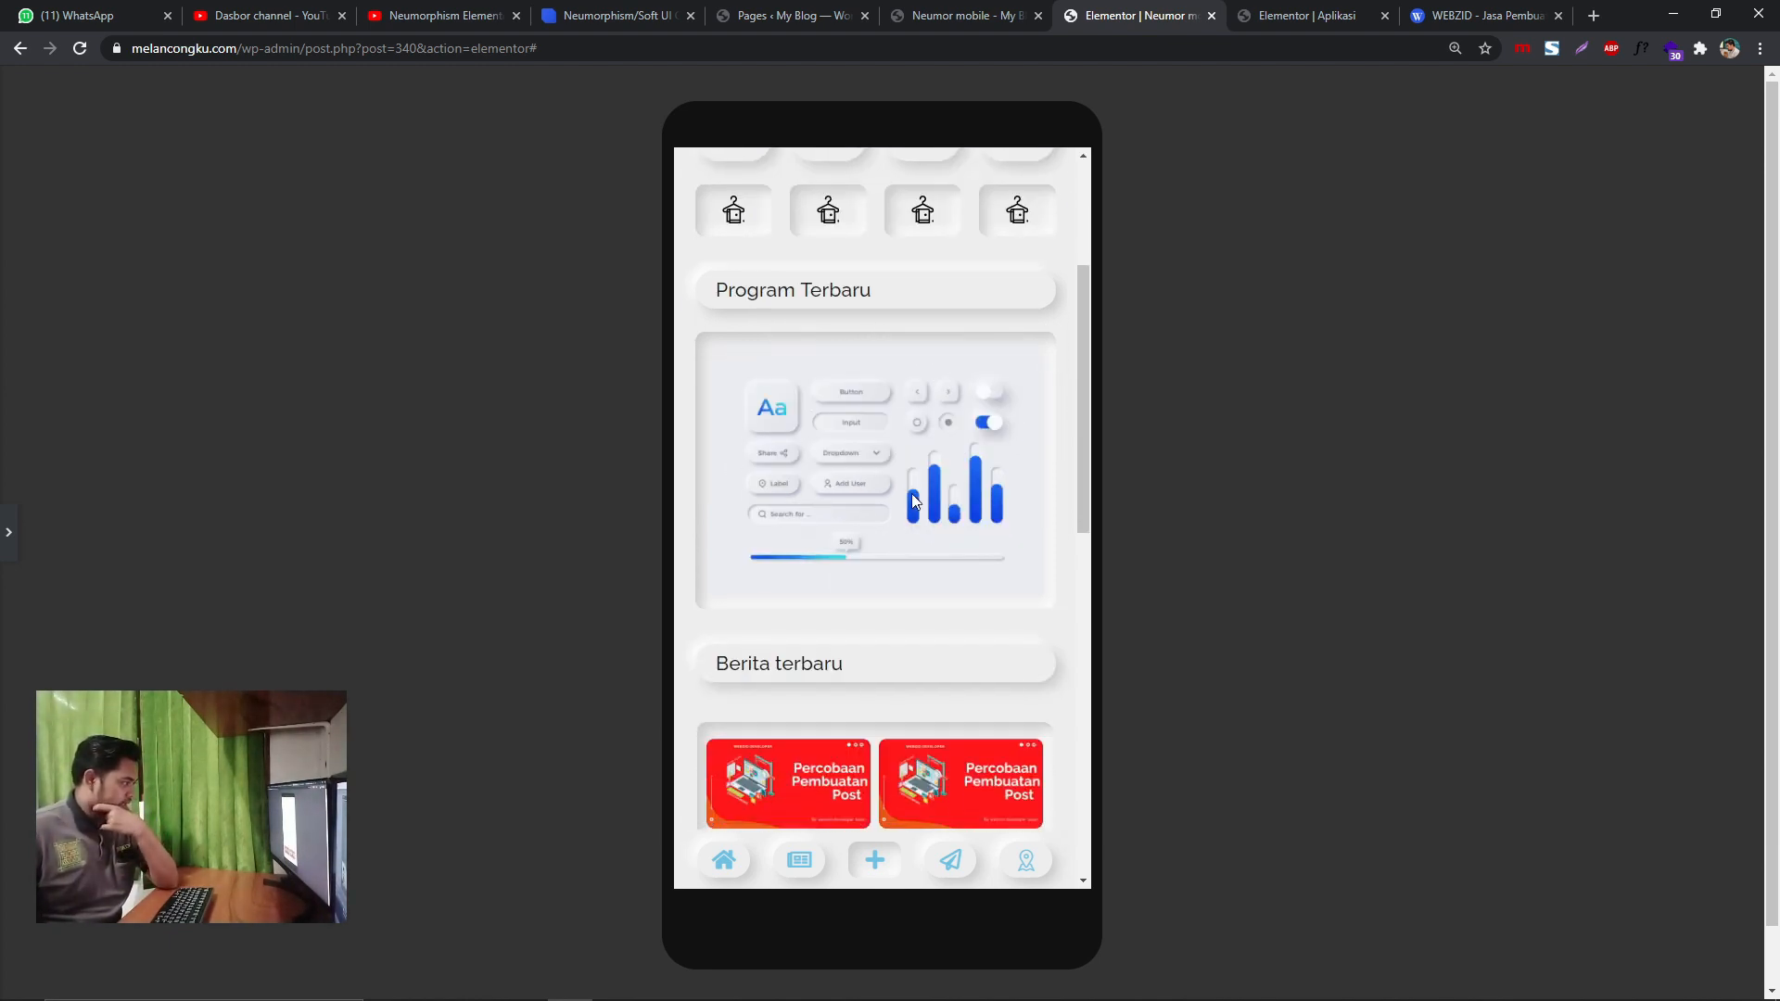
{"action": "scroll", "coordinate": [911, 493], "scroll_direction": "down", "scroll_amount": 2}
{"action": "scroll", "coordinate": [888, 478], "scroll_direction": "down", "scroll_amount": 2}
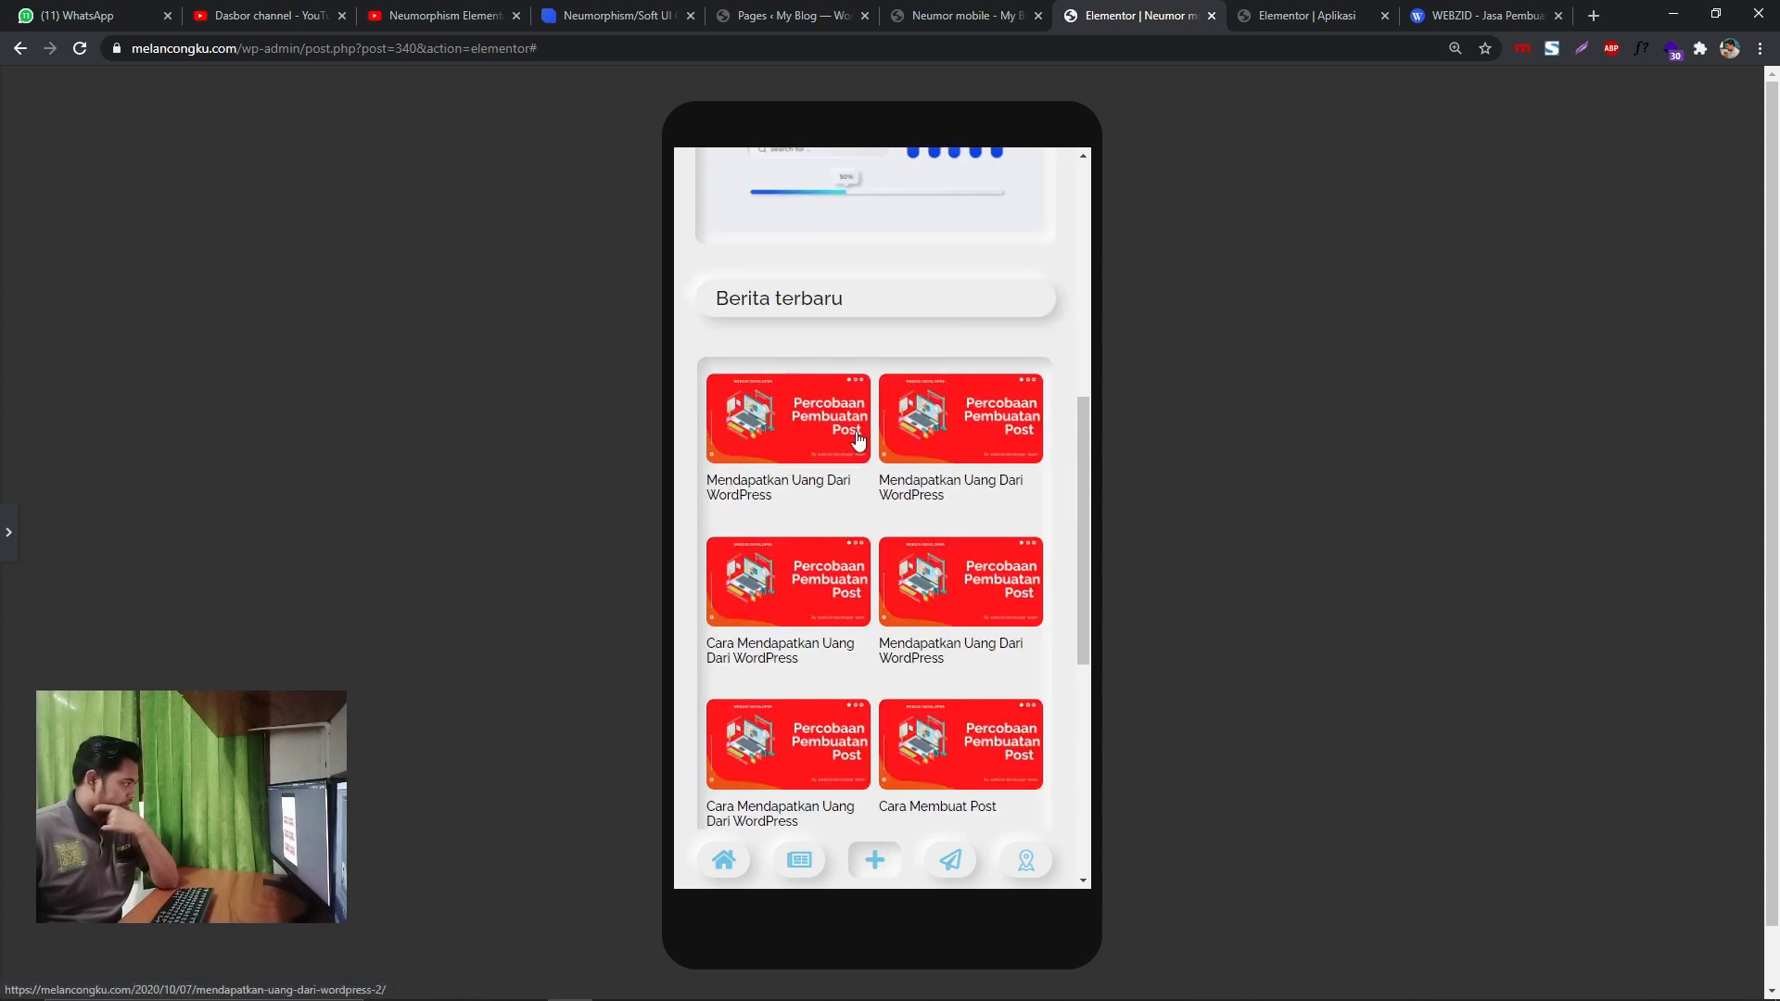
{"action": "scroll", "coordinate": [786, 424], "scroll_direction": "down", "scroll_amount": 5}
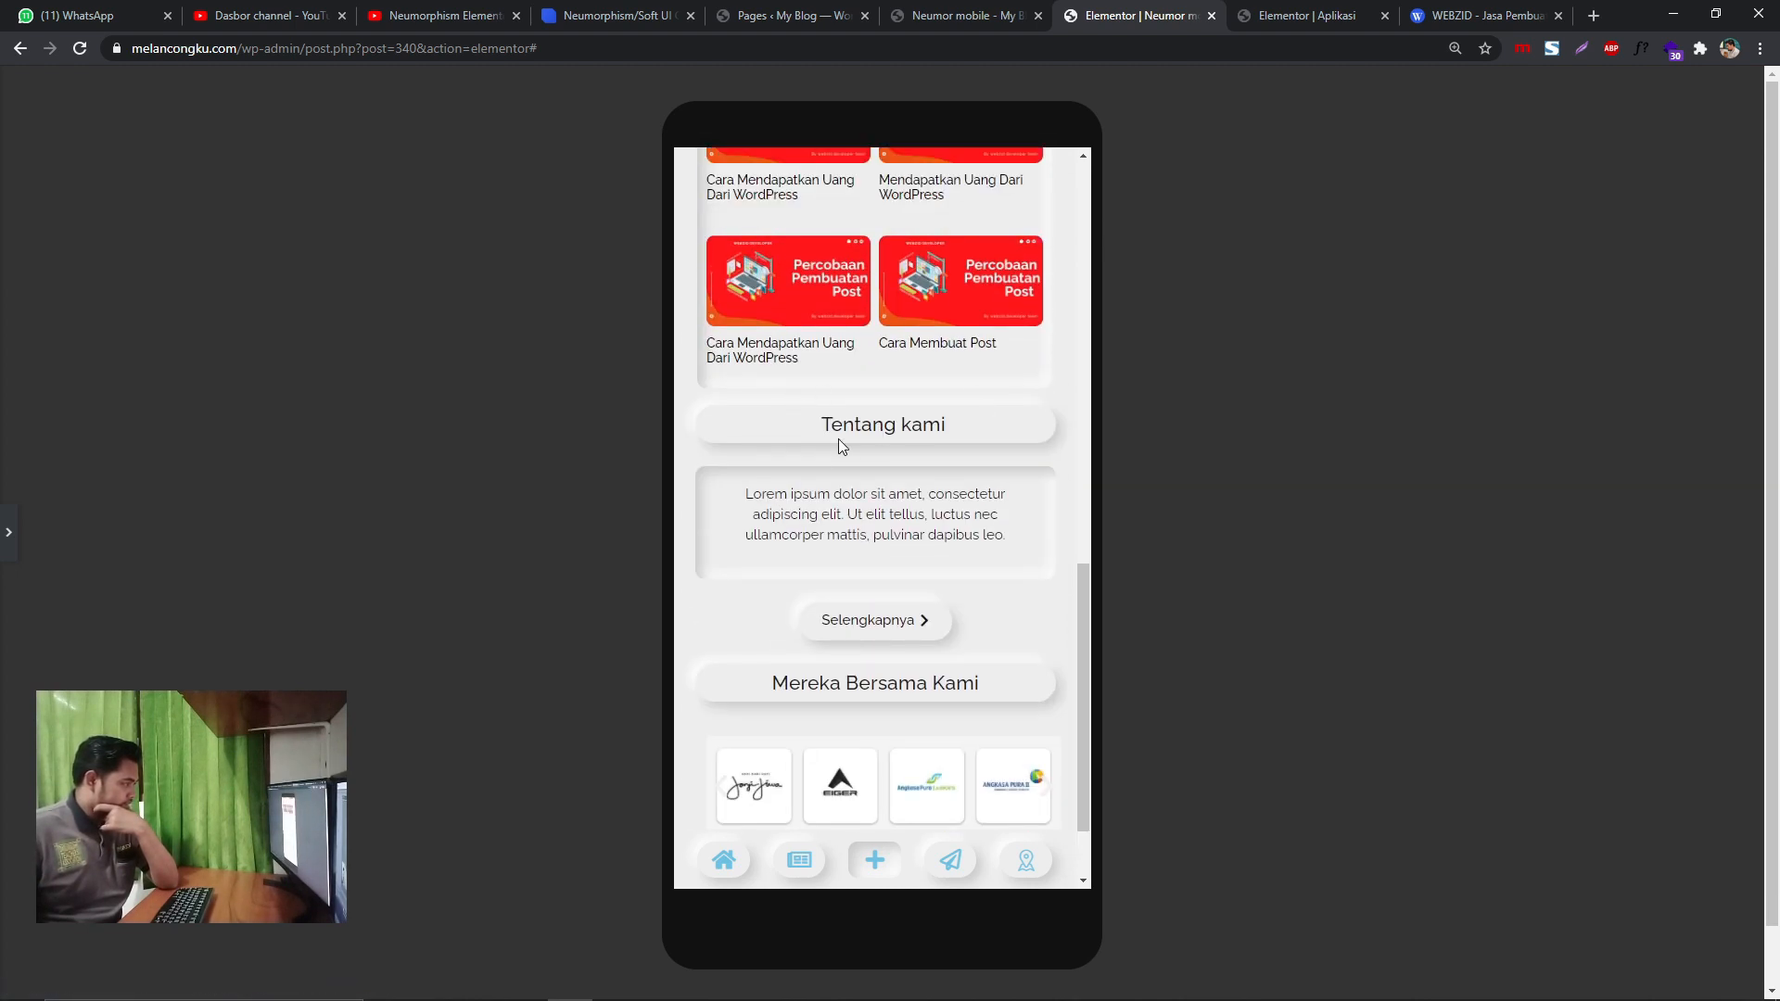
{"action": "scroll", "coordinate": [872, 547], "scroll_direction": "down", "scroll_amount": 2}
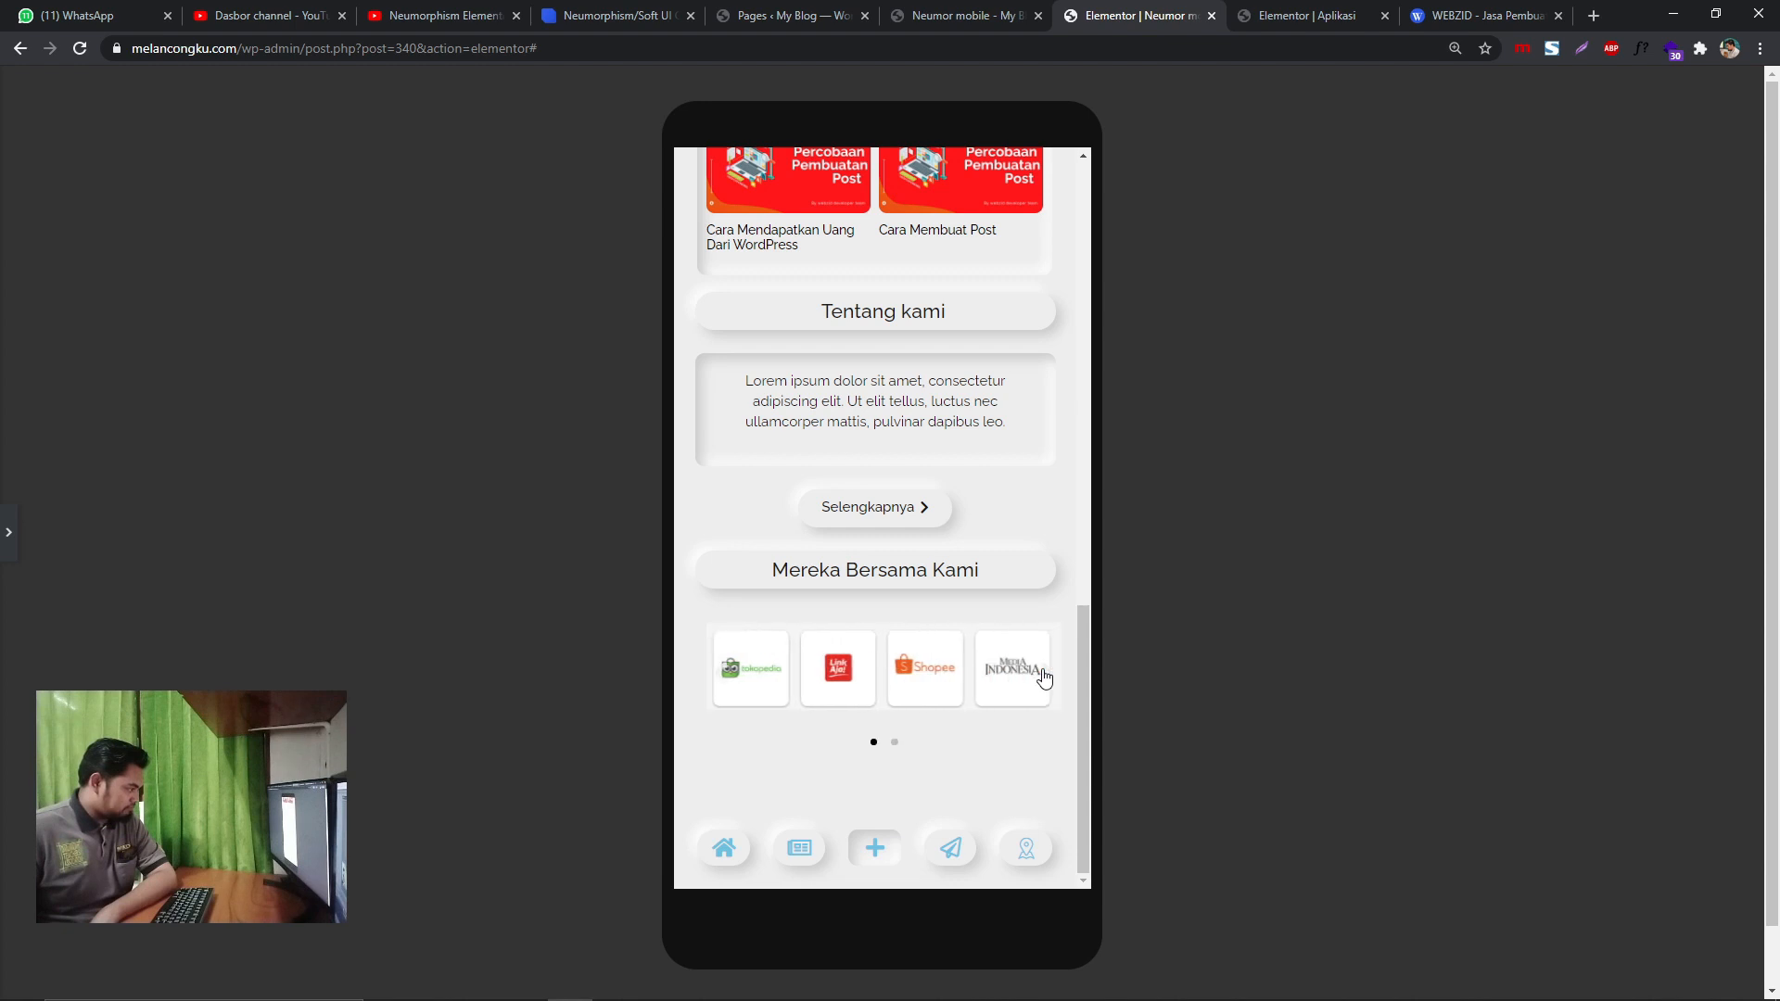
{"action": "scroll", "coordinate": [953, 664], "scroll_direction": "up", "scroll_amount": 10}
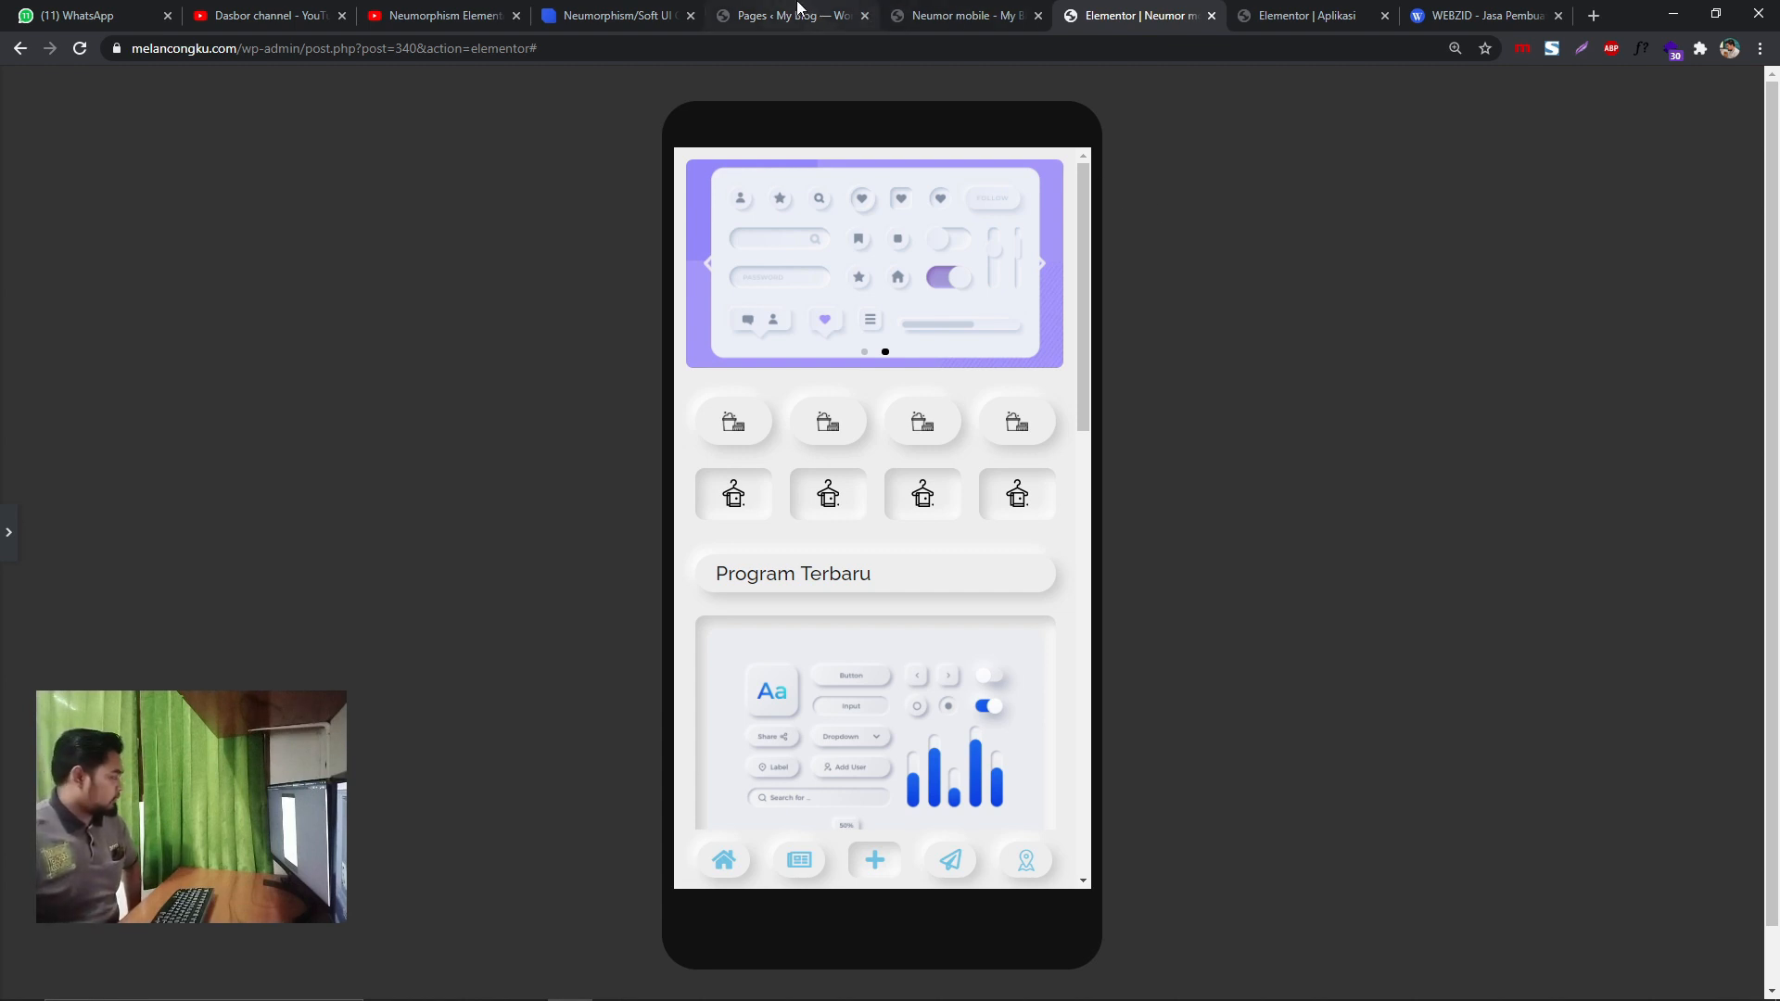
- Add a new WordPress page titled Percobaan
{"action": "left_click", "coordinate": [798, 13]}
{"action": "scroll", "coordinate": [331, 411], "scroll_direction": "up", "scroll_amount": 8}
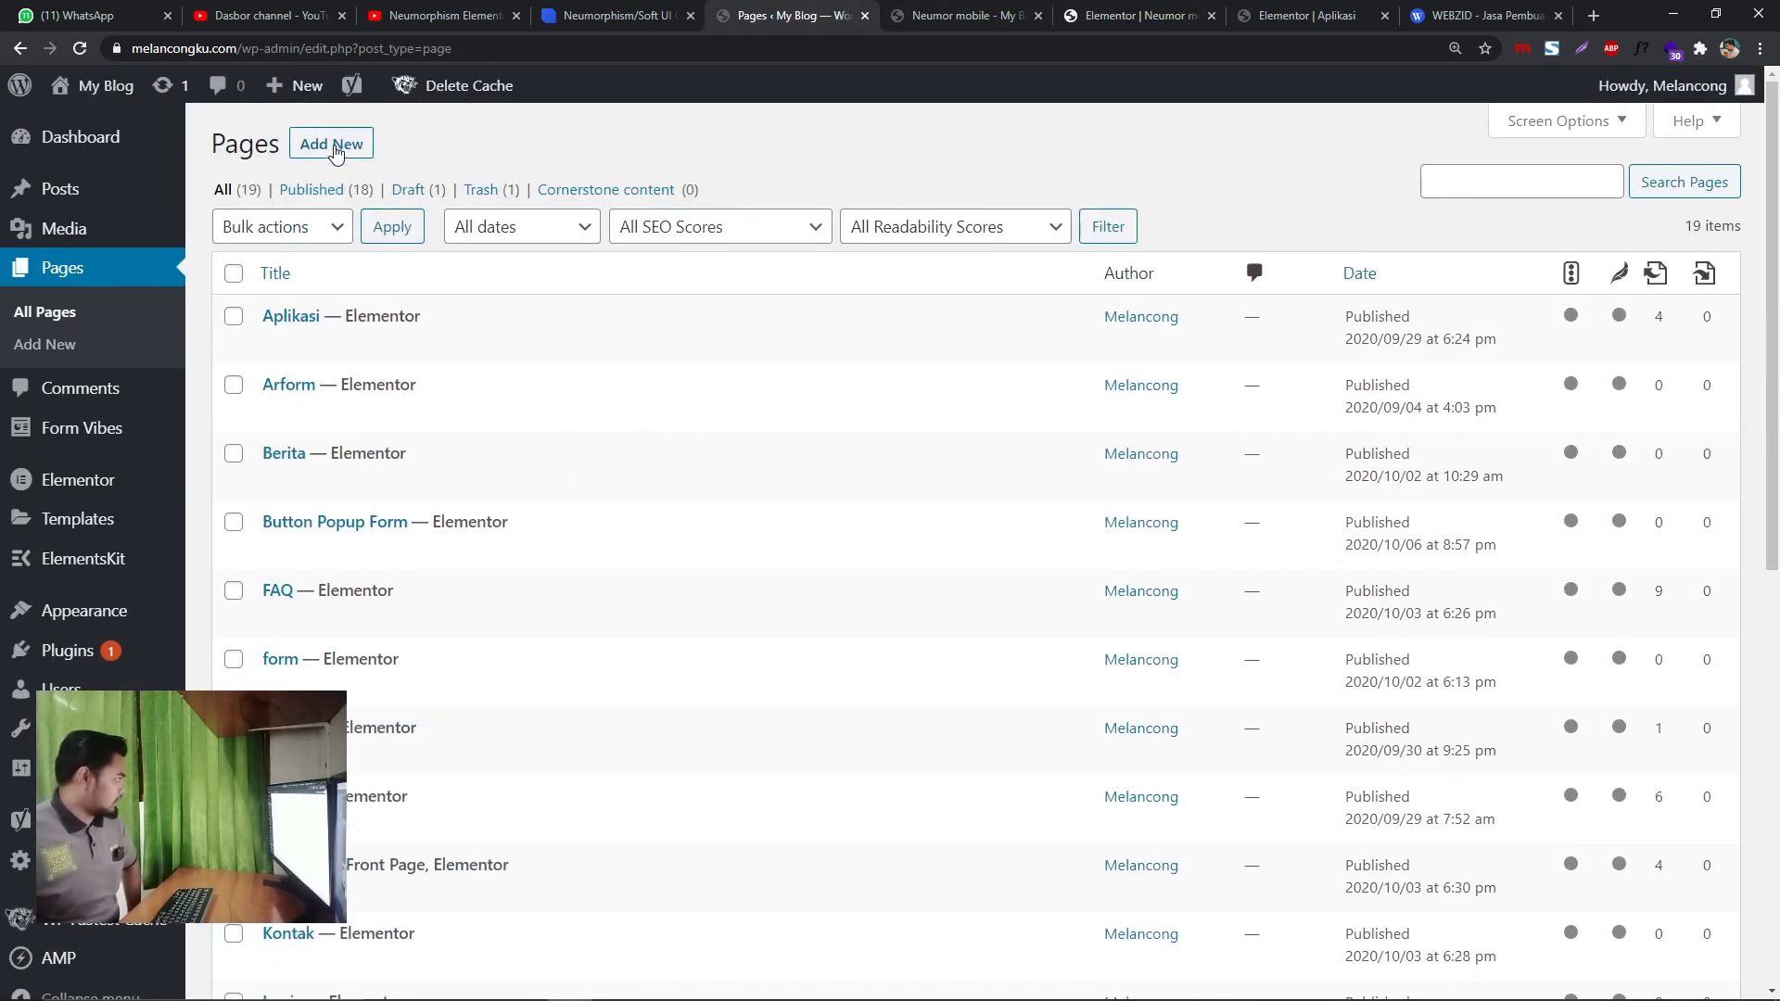
{"action": "left_click", "coordinate": [340, 144]}
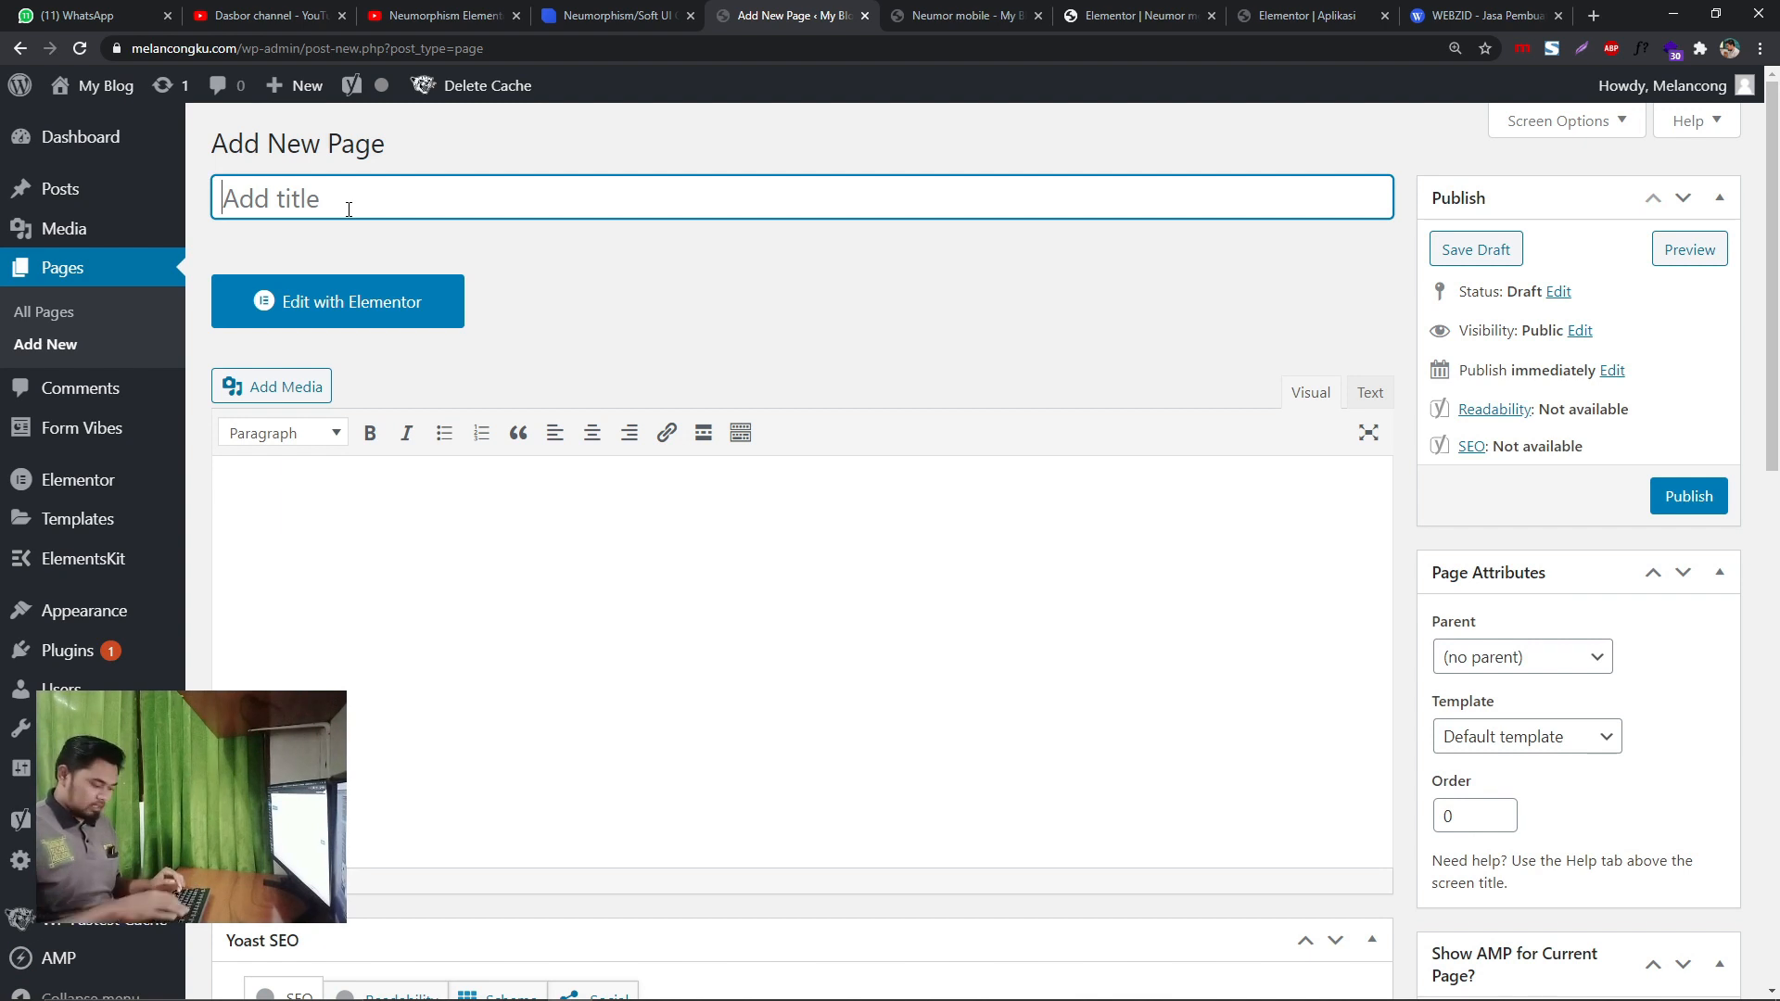
{"action": "type", "text": "Pe"}
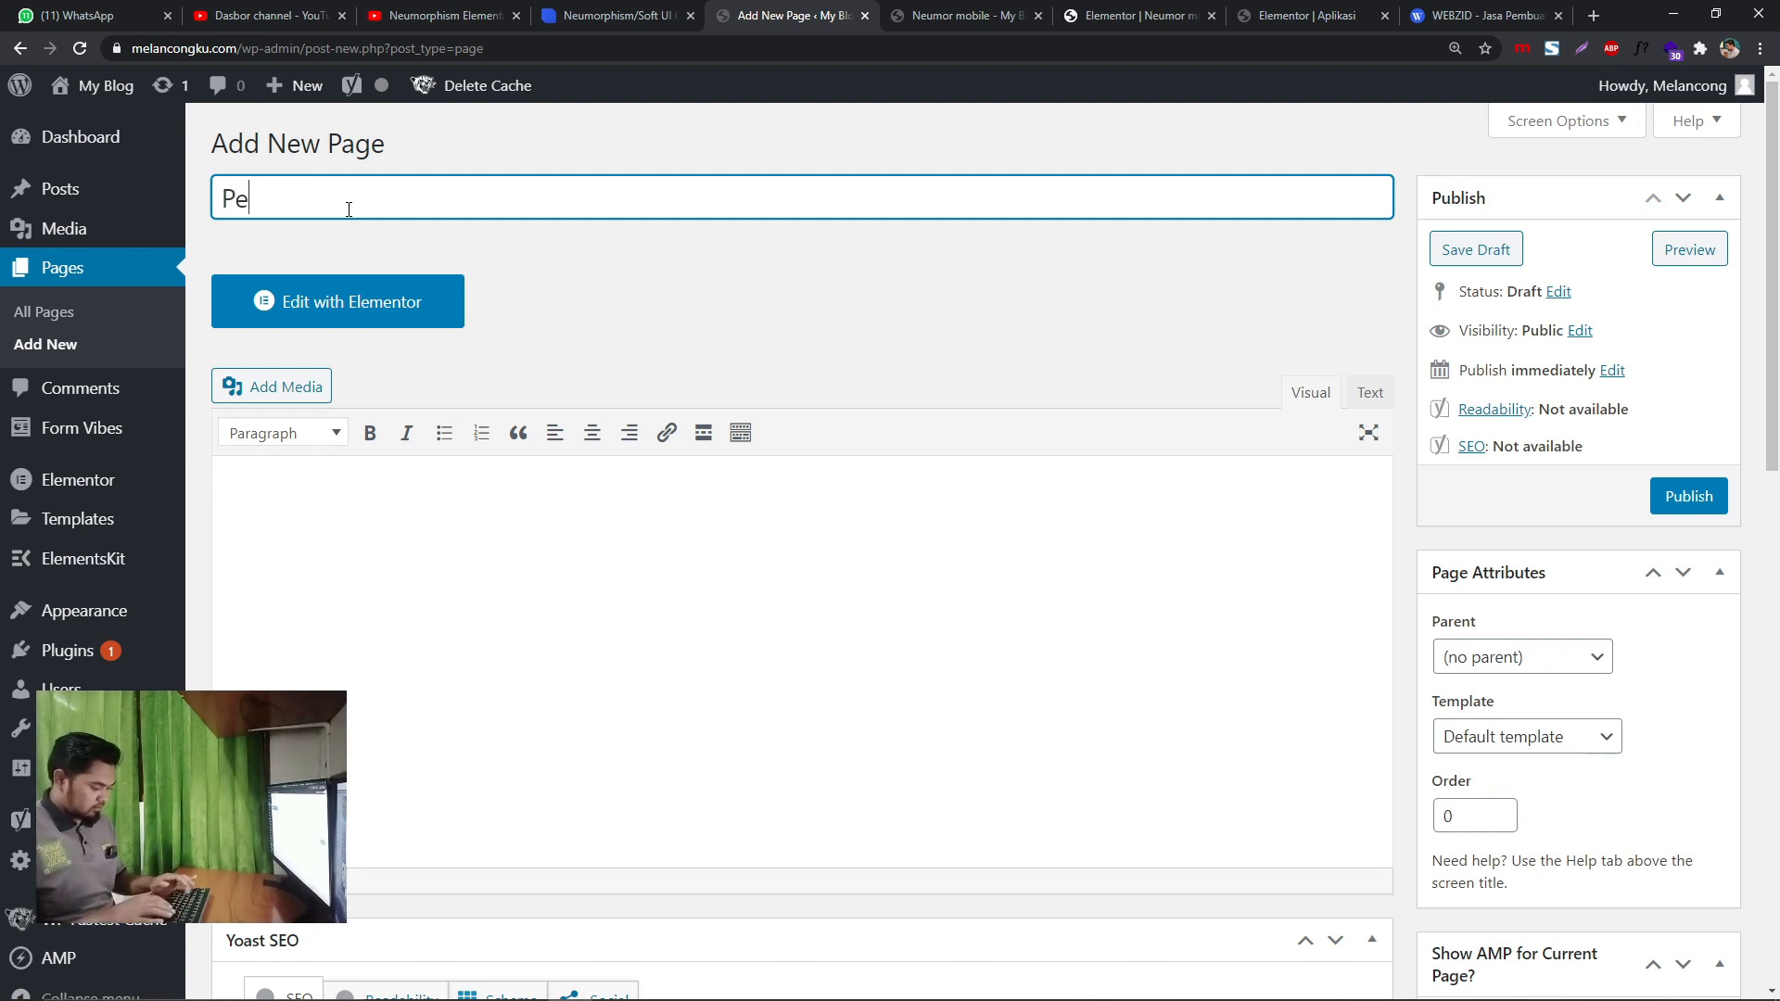
{"action": "type", "text": "rc"}
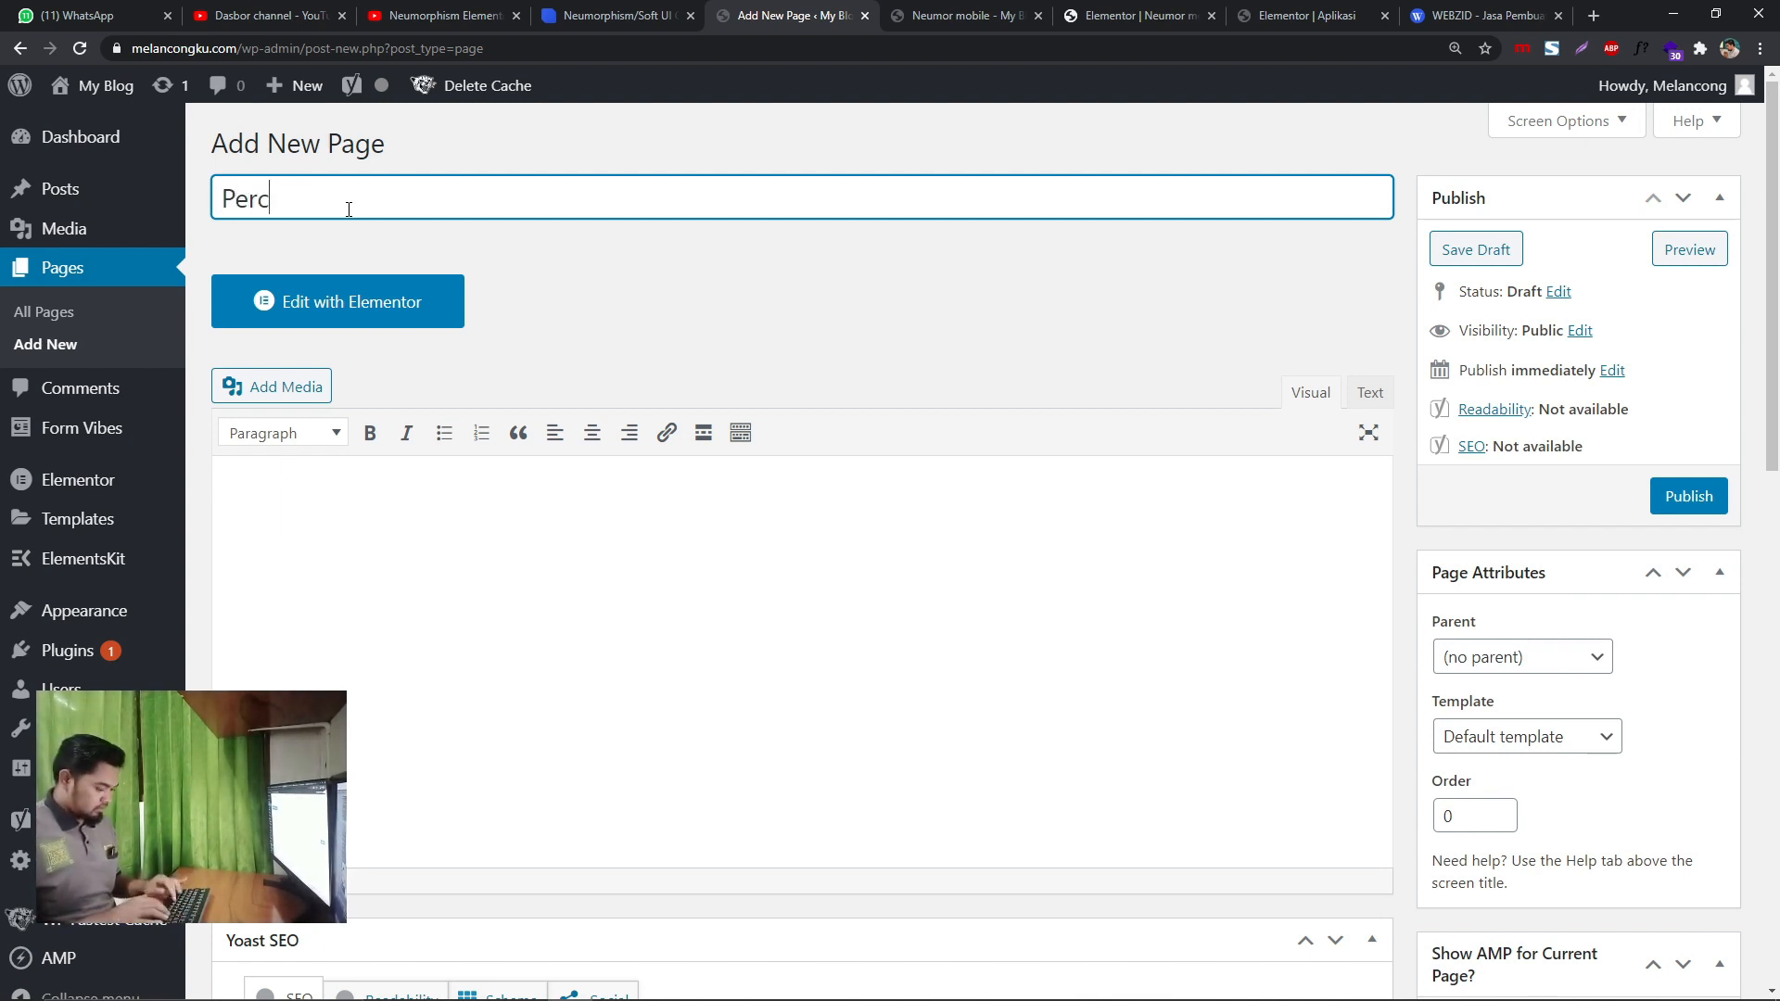
{"action": "type", "text": "obaan"}
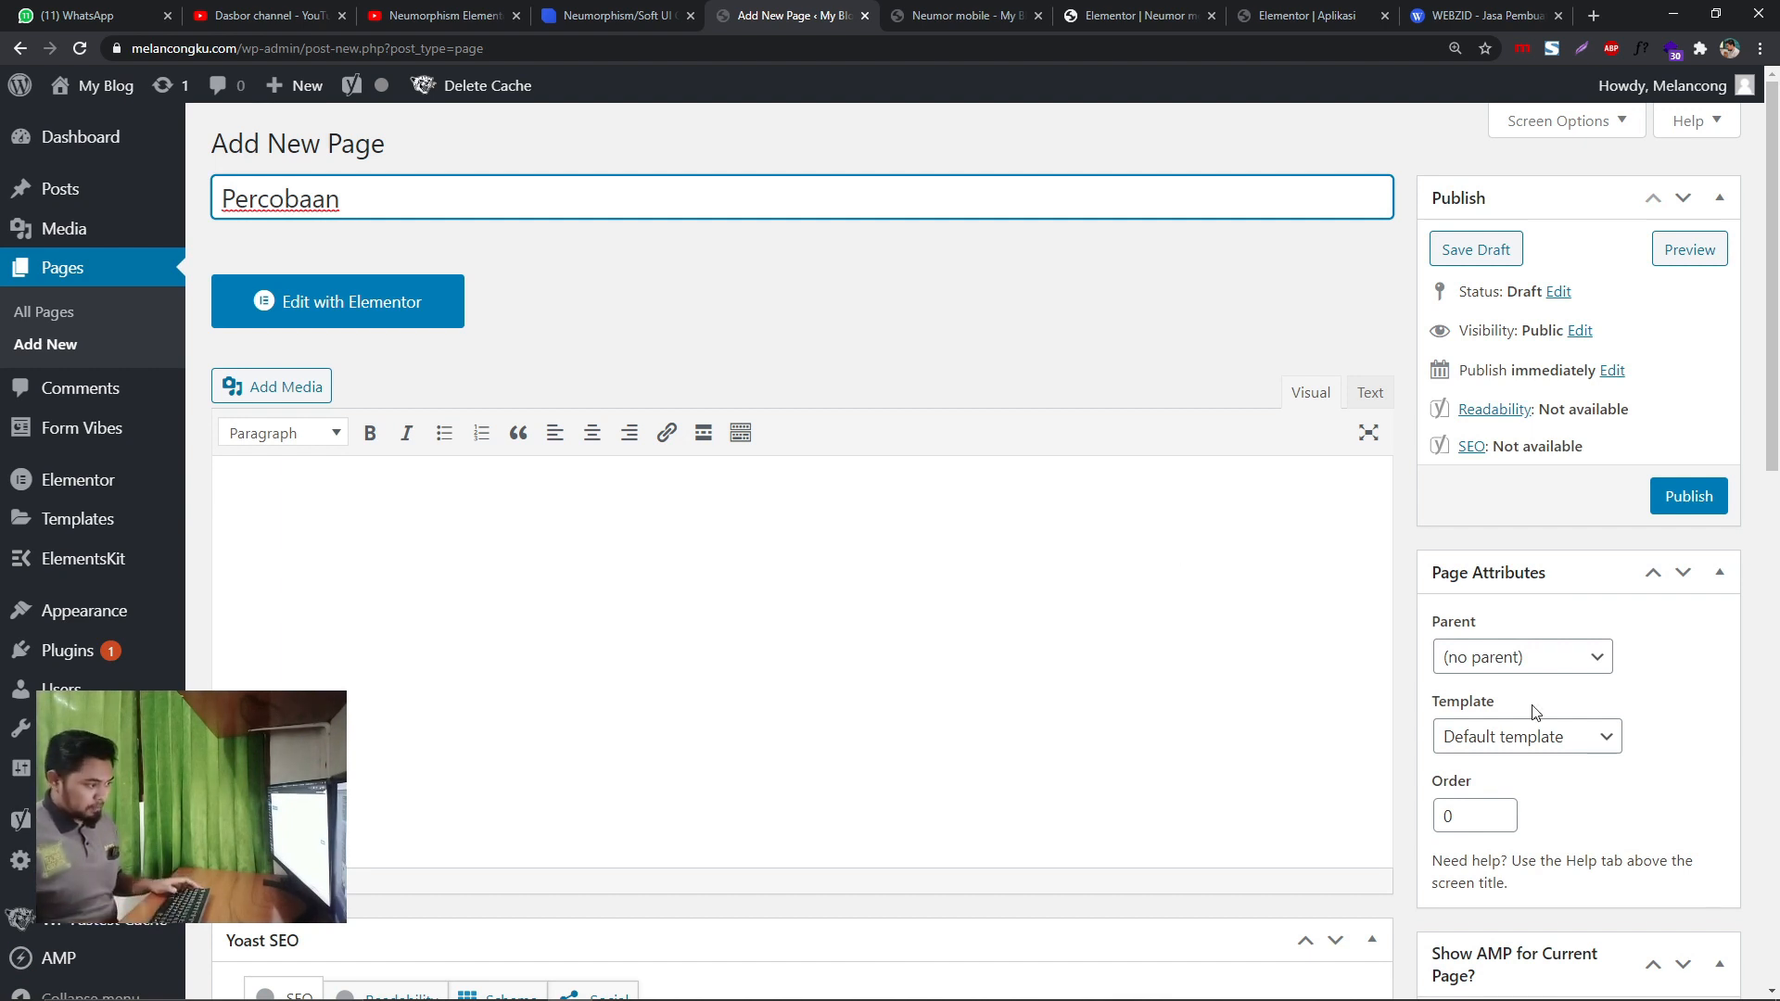
- Publish the Percobaan page with the Elementor Canvas template and open it for editing with Elementor
{"action": "left_click", "coordinate": [1561, 741]}
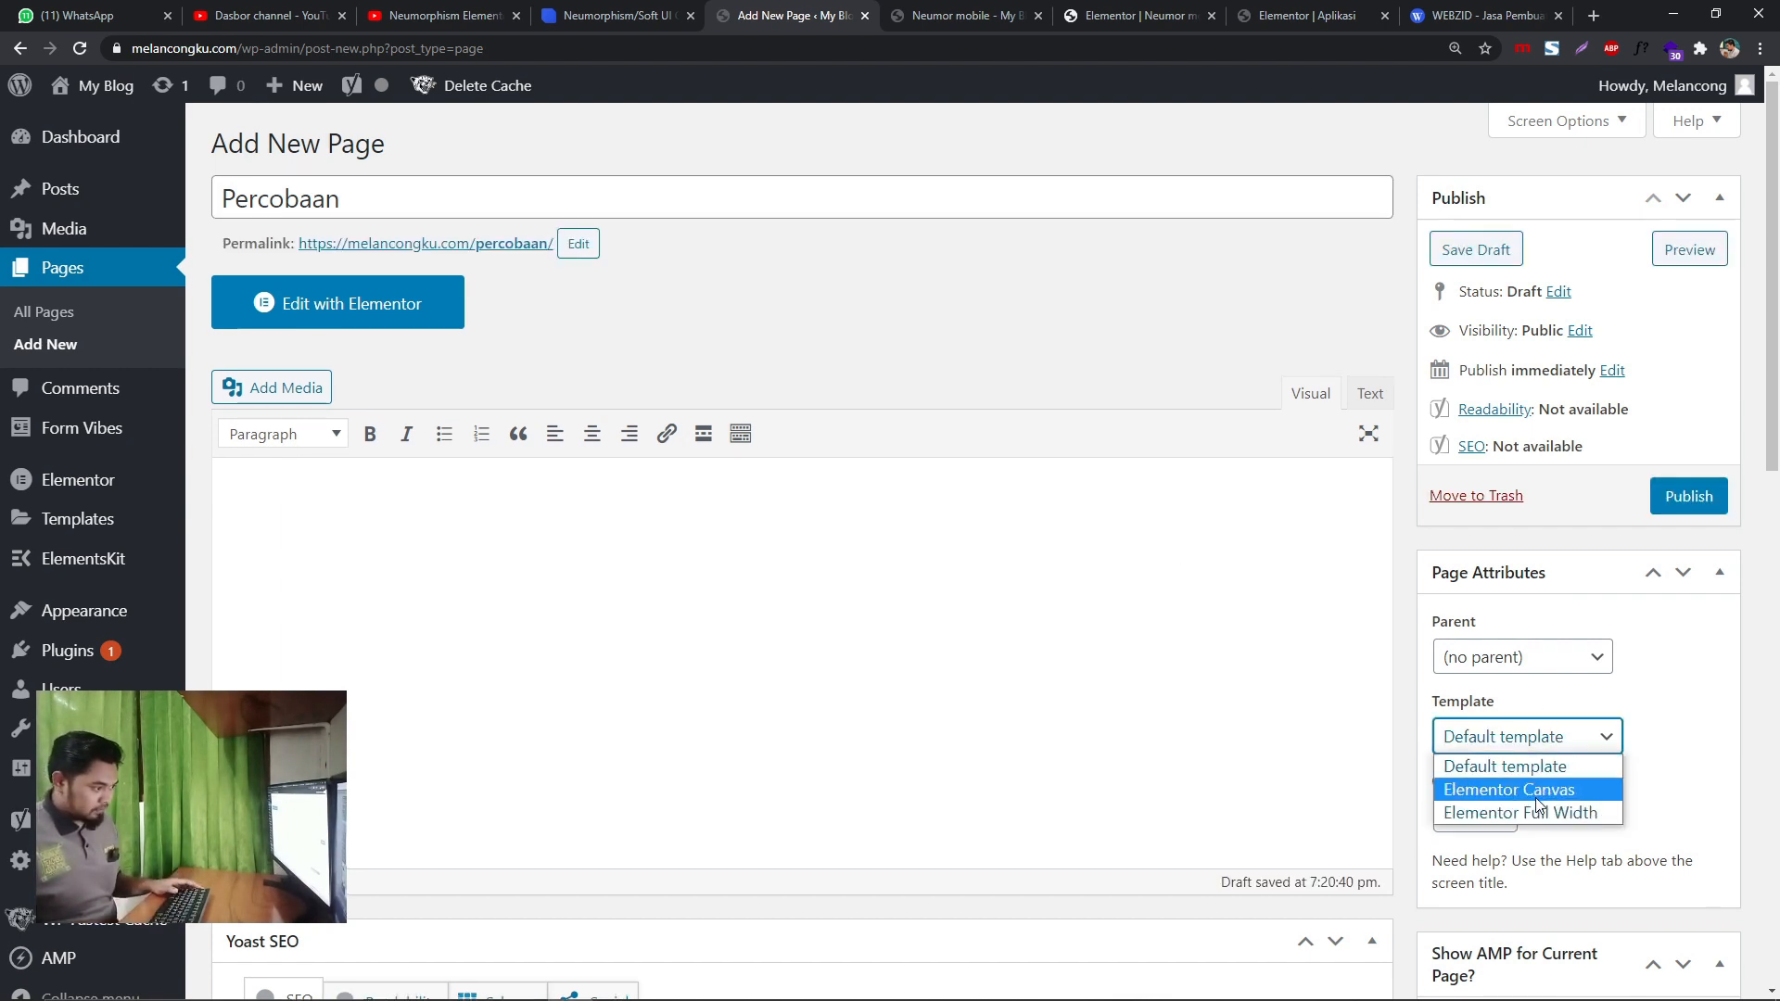
{"action": "left_click", "coordinate": [1536, 797]}
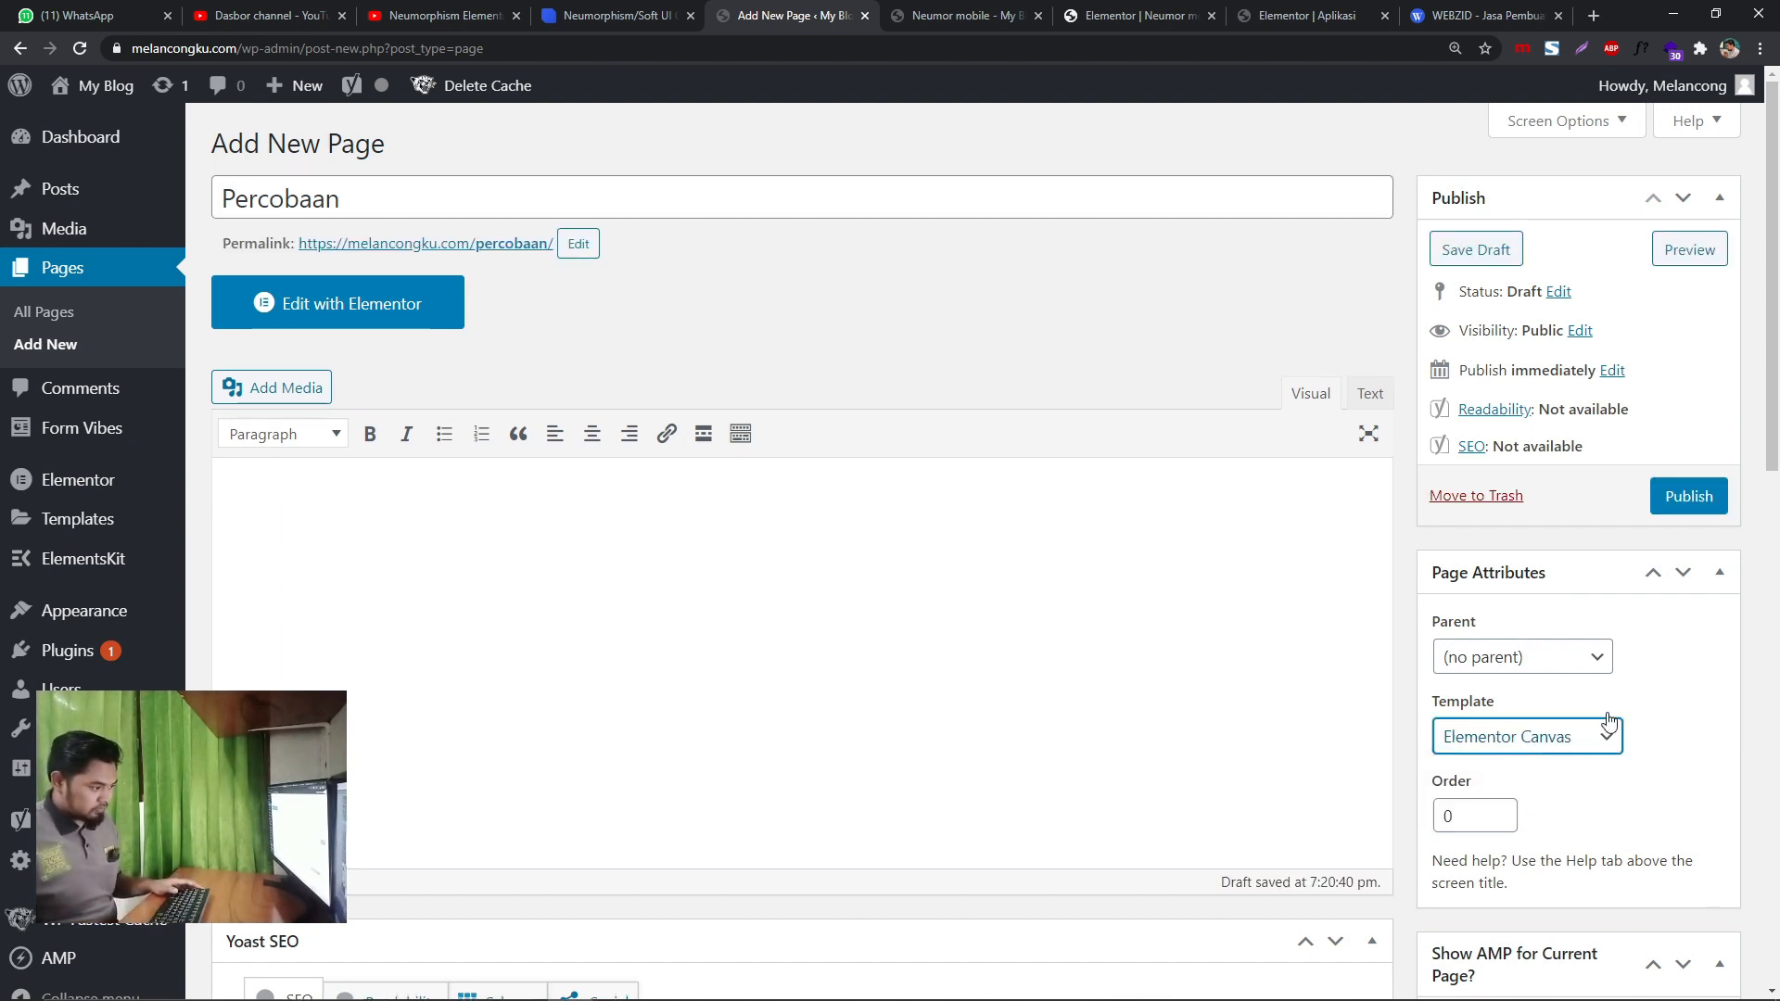
{"action": "left_click", "coordinate": [1689, 498]}
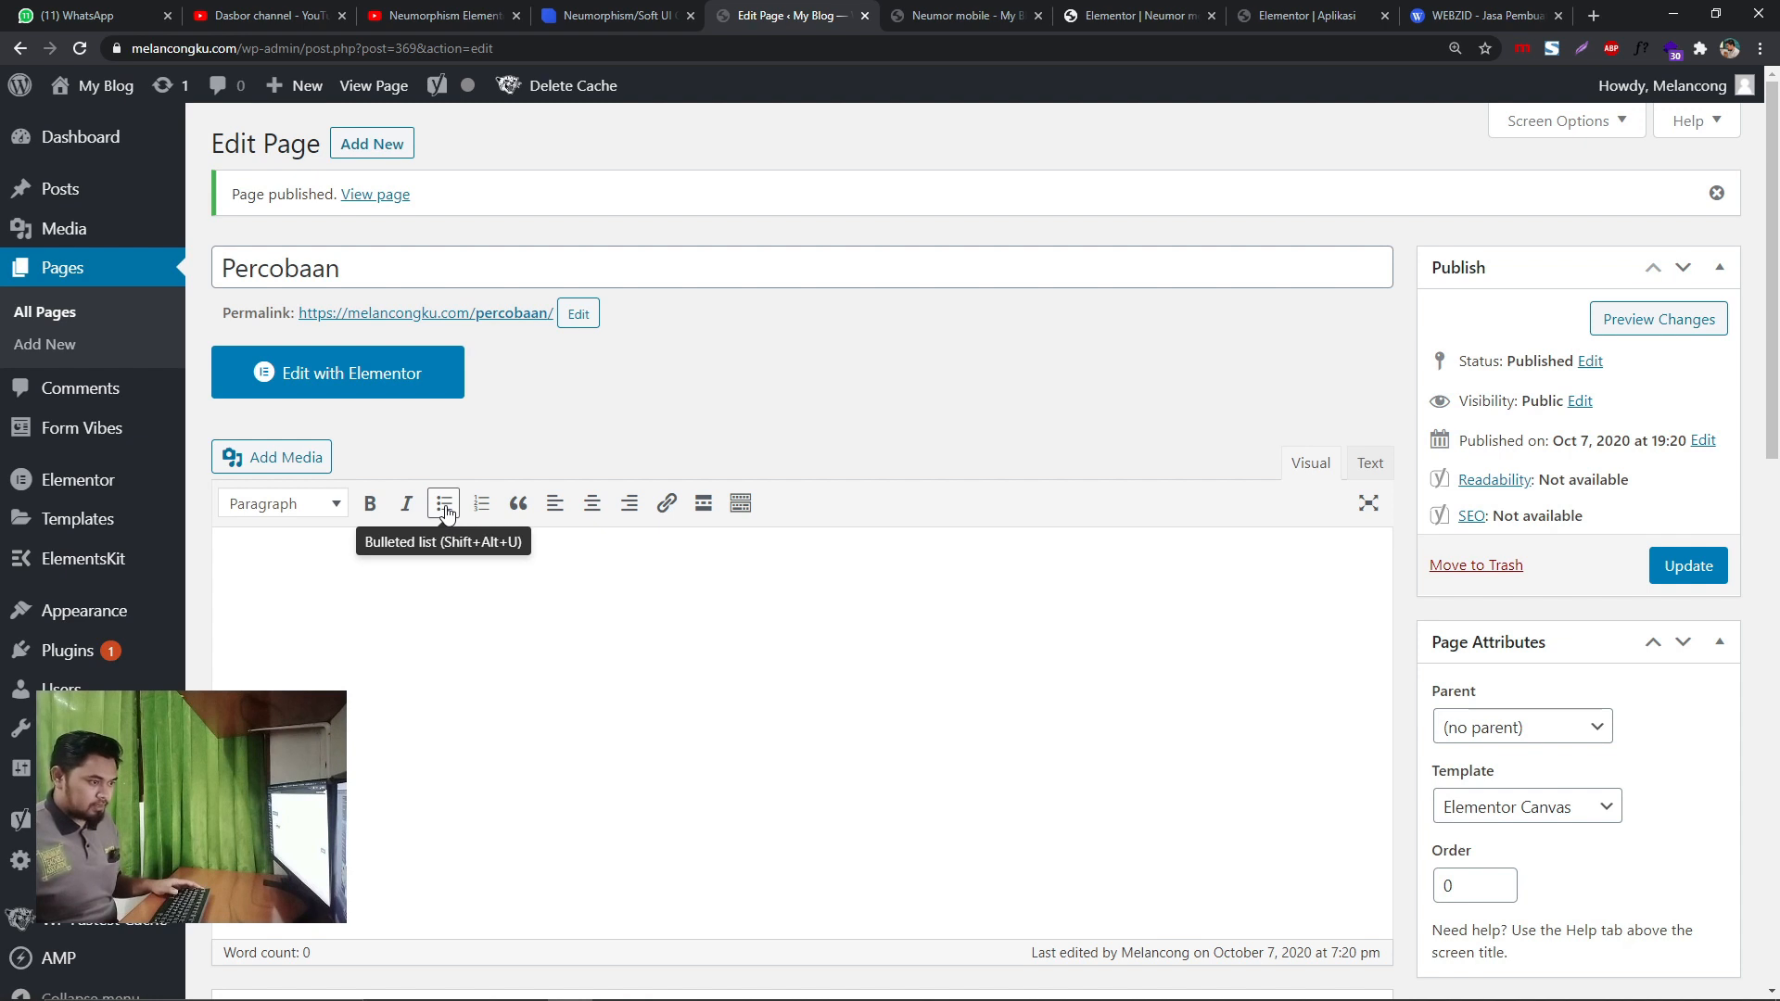
{"action": "left_click", "coordinate": [297, 369]}
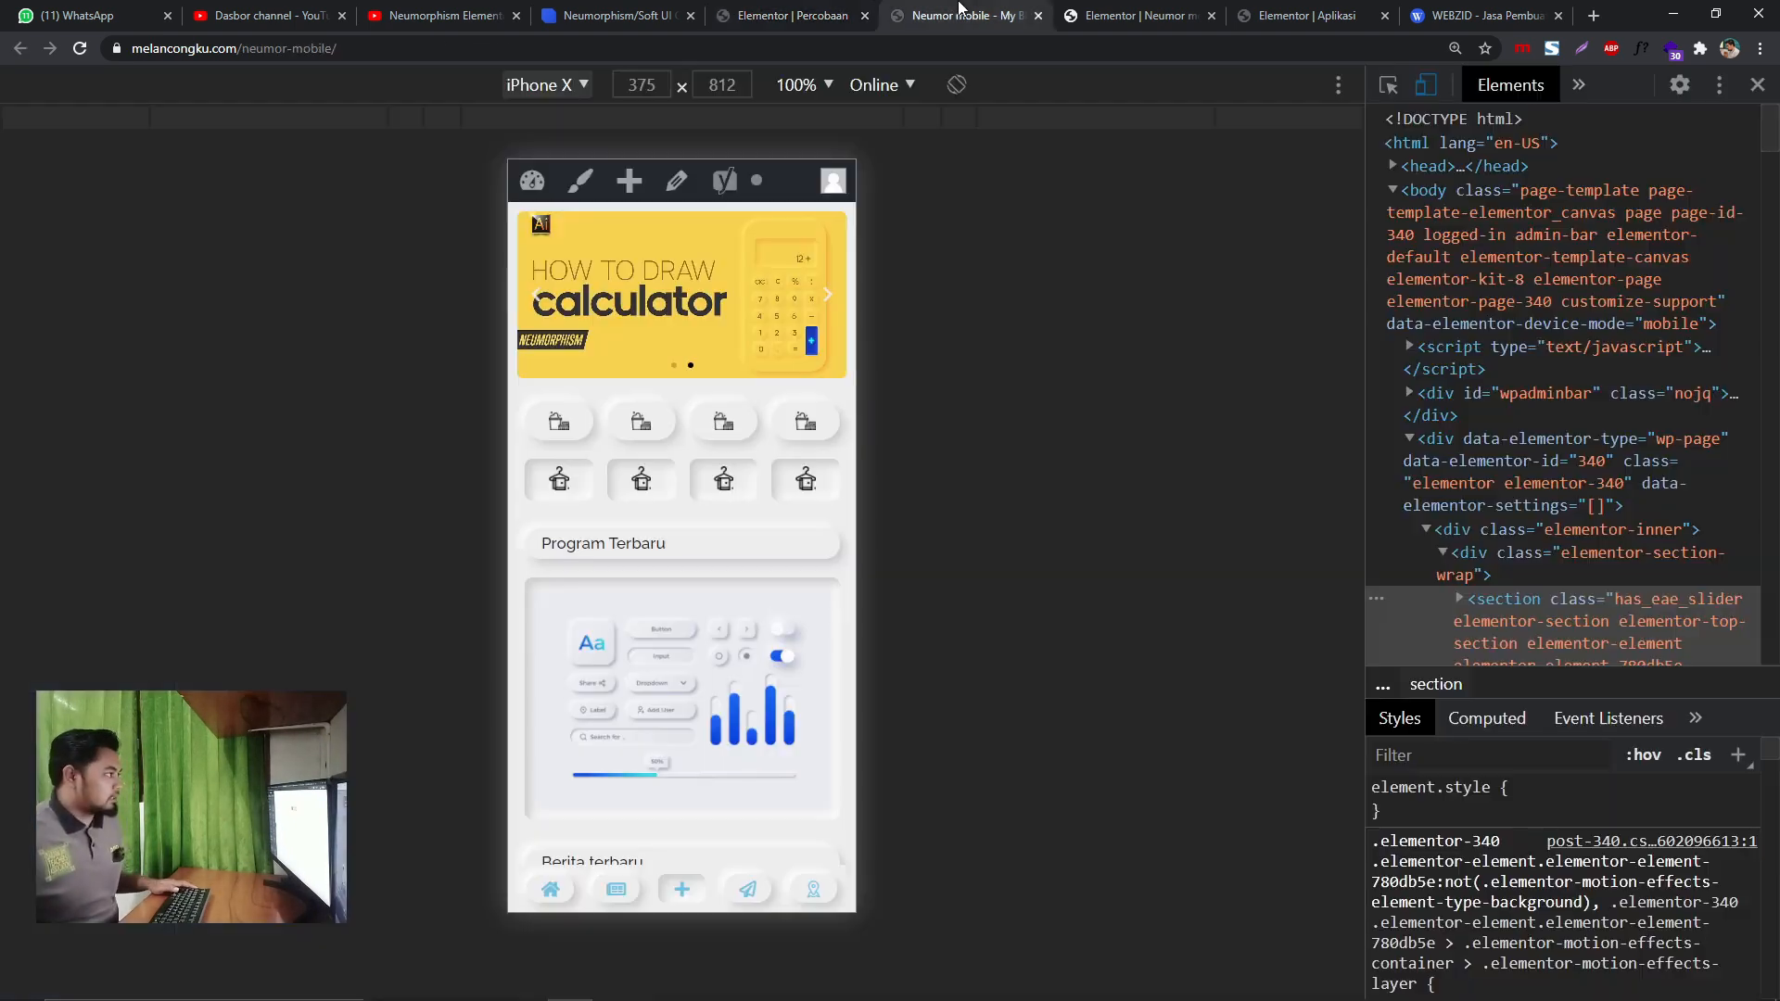
- Place the Neumor mobile editor page right after the Percobaan page in the browser and review its mobile layout
{"action": "left_click", "coordinate": [962, 13]}
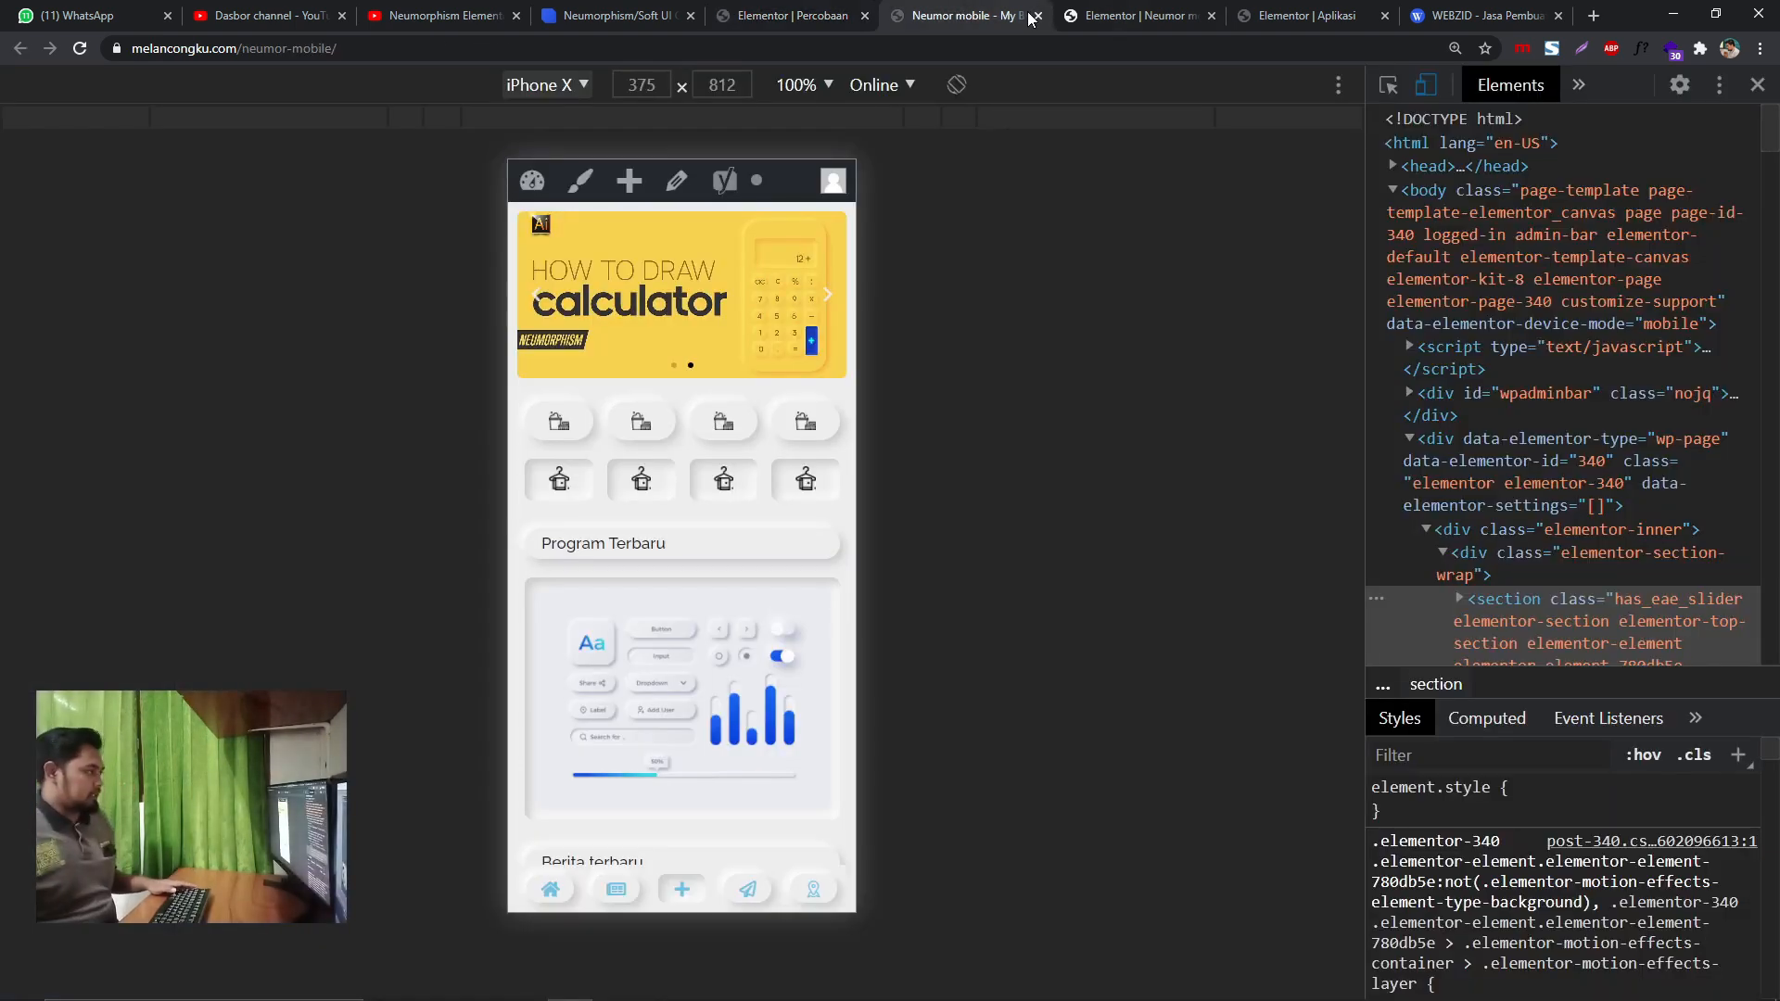
{"action": "left_click_drag", "start_coordinate": [1115, 13], "coordinate": [1029, 11]}
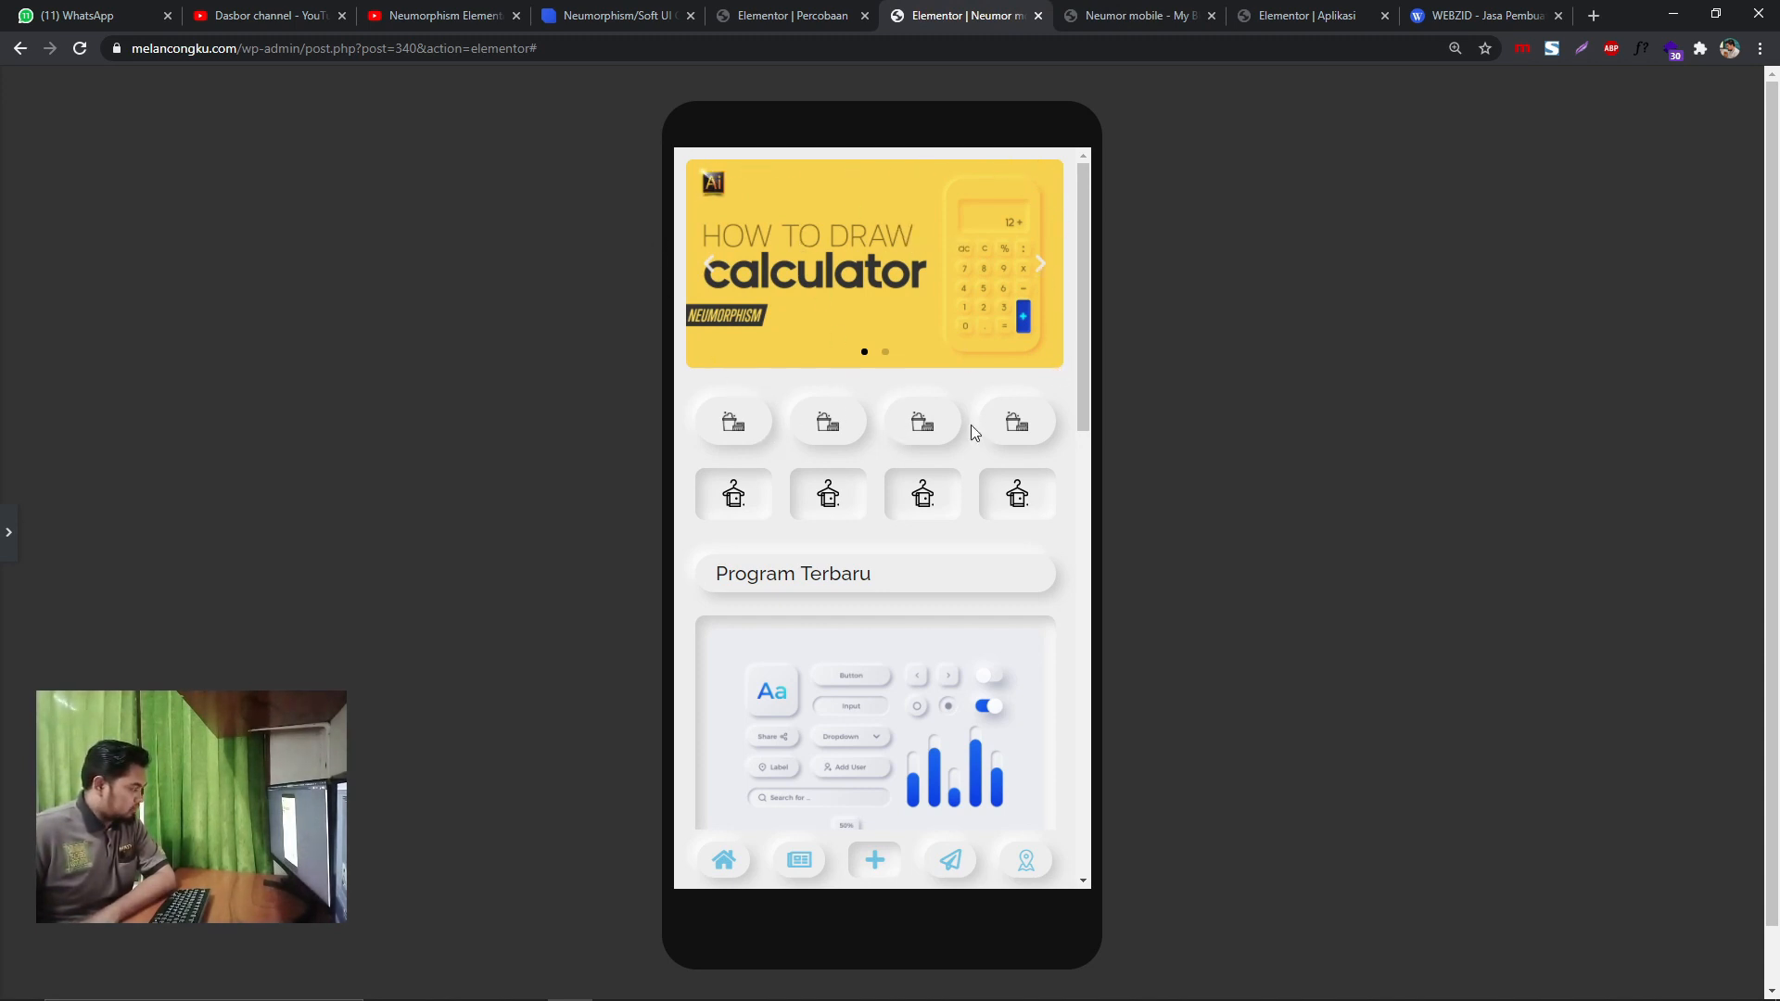
{"action": "scroll", "coordinate": [852, 525], "scroll_direction": "down", "scroll_amount": 1}
{"action": "scroll", "coordinate": [879, 472], "scroll_direction": "up", "scroll_amount": 1}
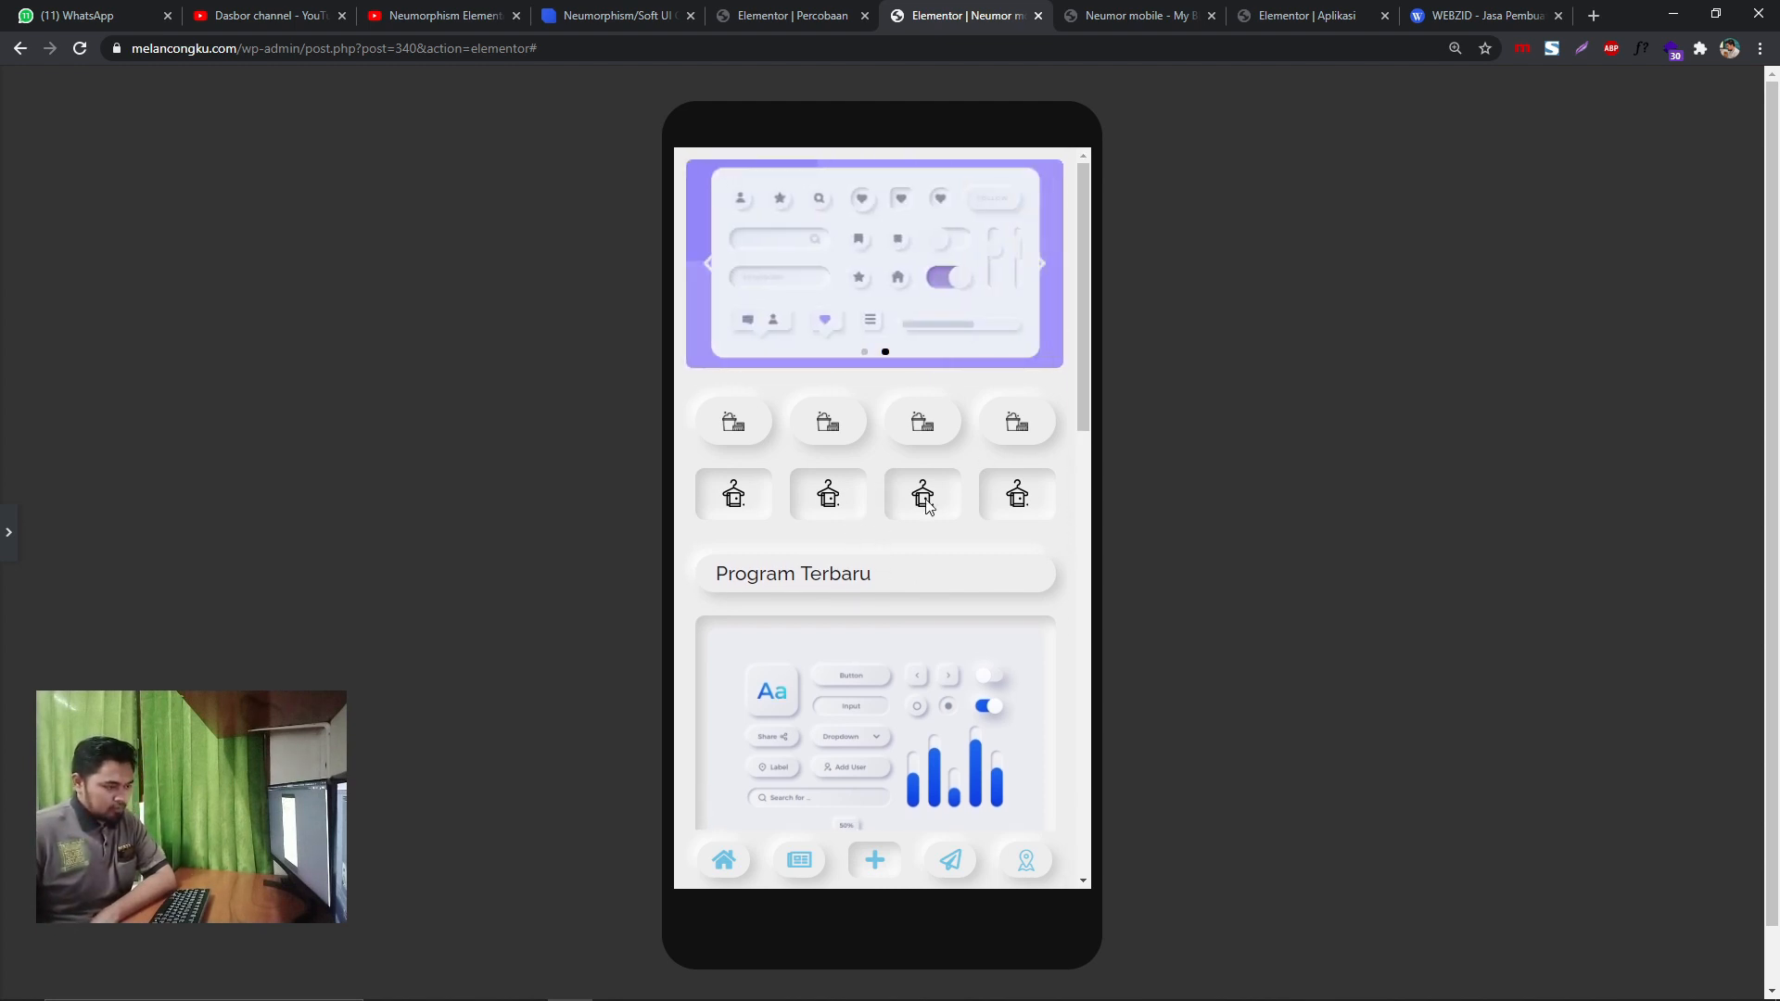
- Switch to the Neumorphism.io generator and select the colour code #ededed
{"action": "left_click", "coordinate": [602, 13]}
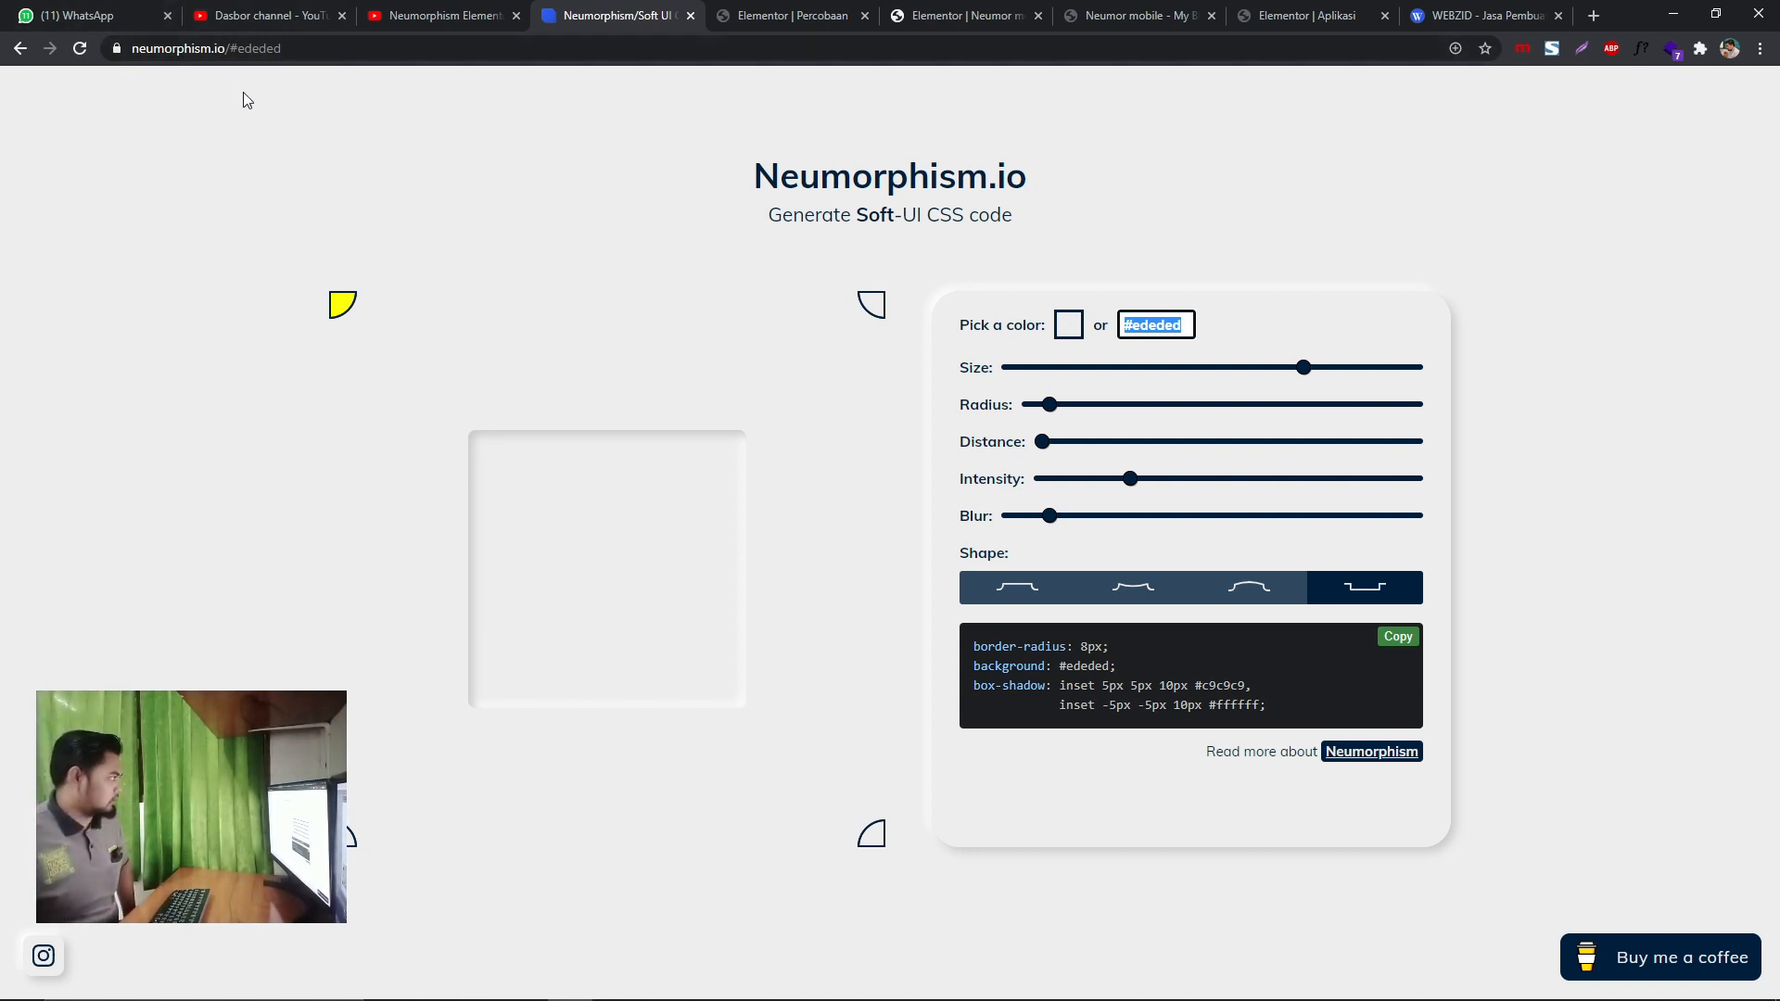
{"action": "left_click", "coordinate": [664, 220]}
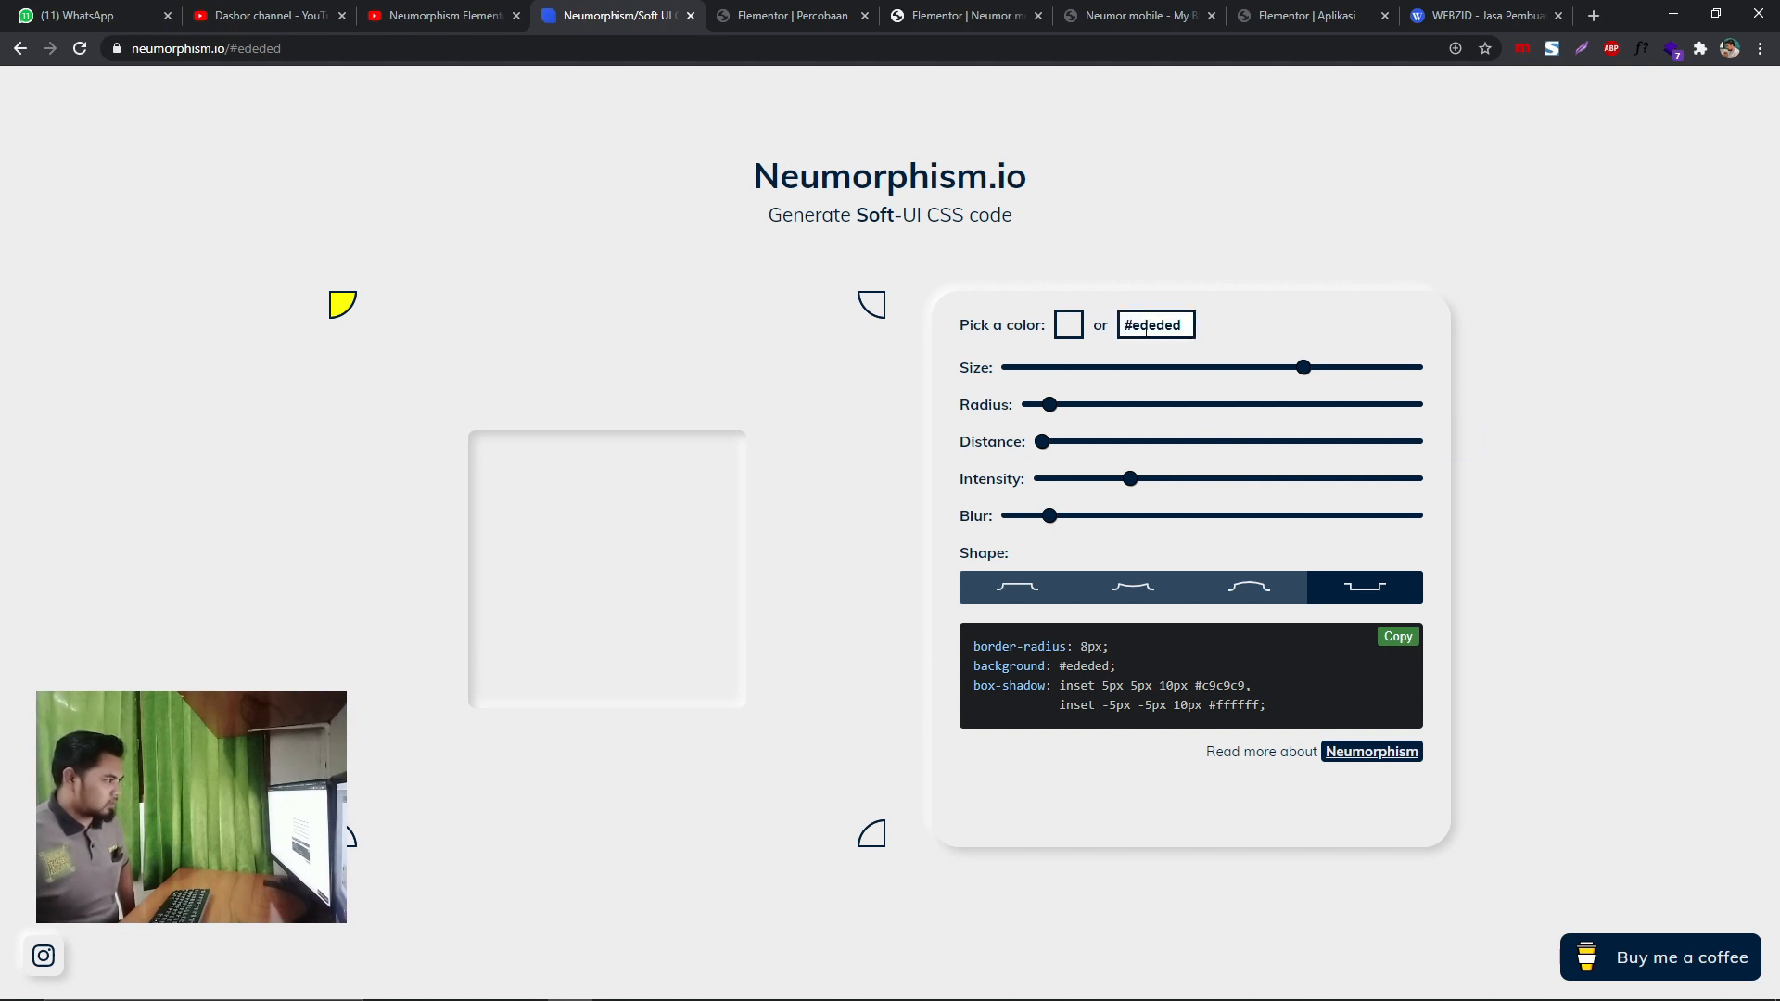
{"action": "left_click_drag", "start_coordinate": [1127, 327], "coordinate": [1187, 329]}
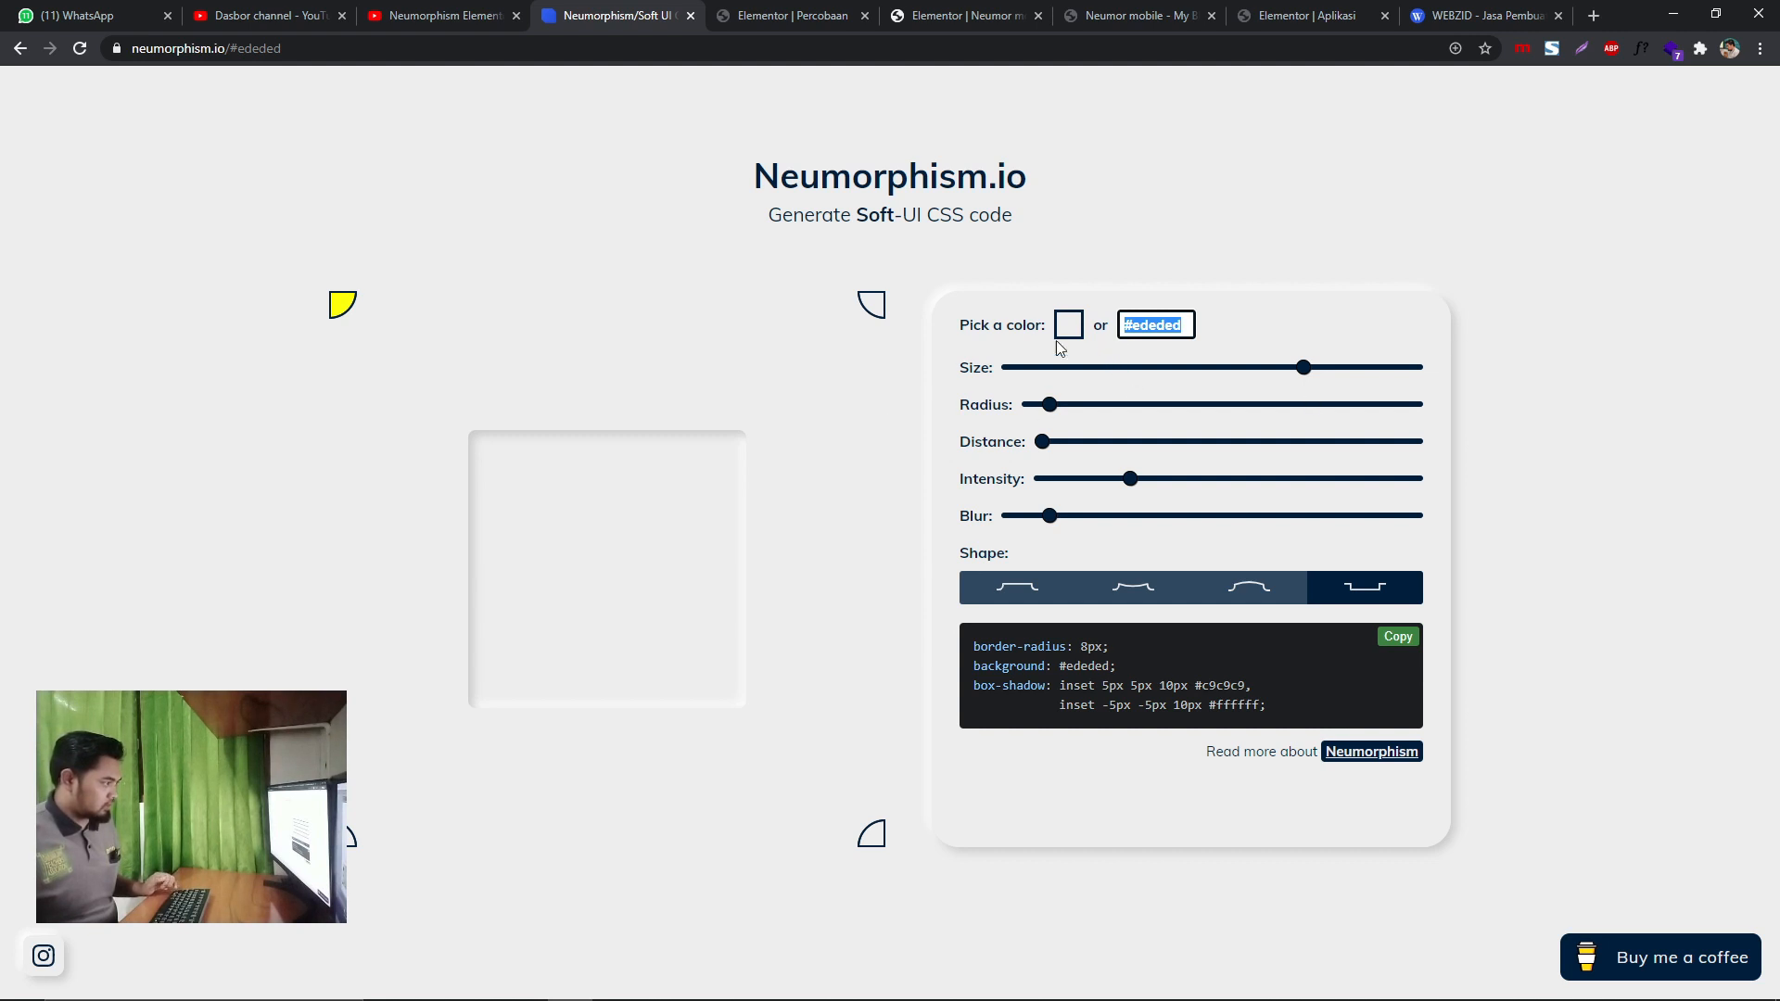
- Return to the Percobaan page in Elementor and add a single-column section
{"action": "left_click", "coordinate": [762, 15]}
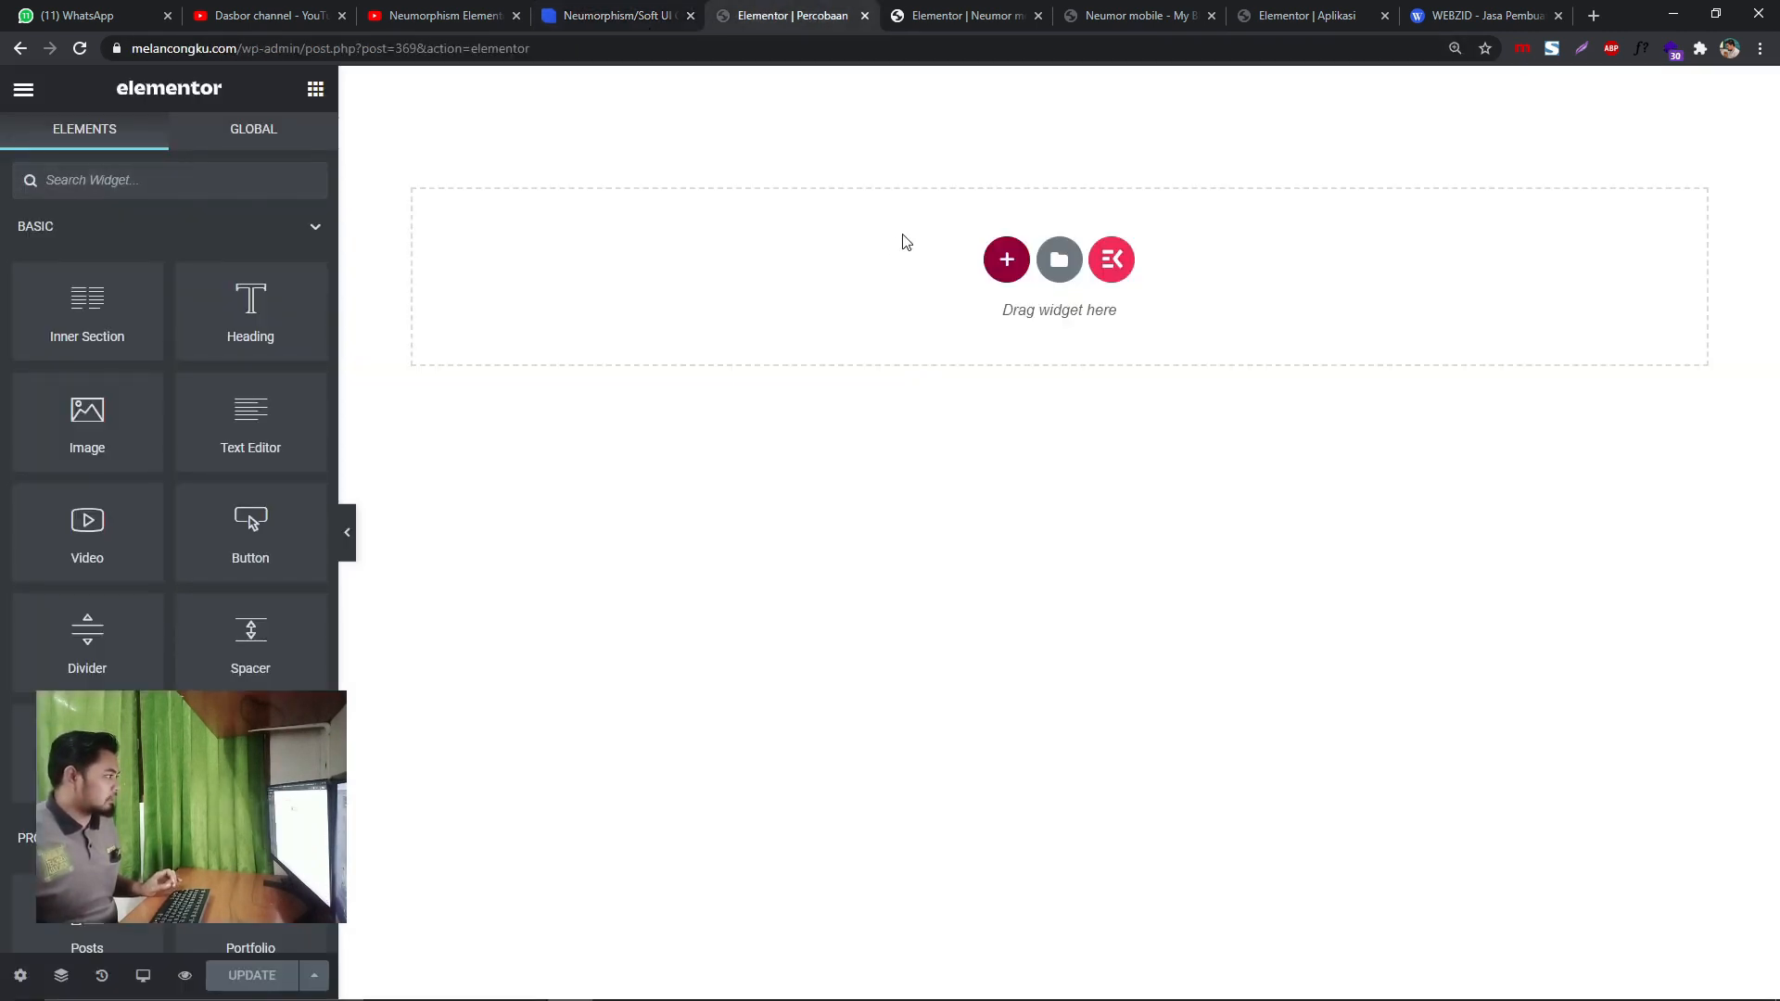
{"action": "left_click", "coordinate": [1006, 260]}
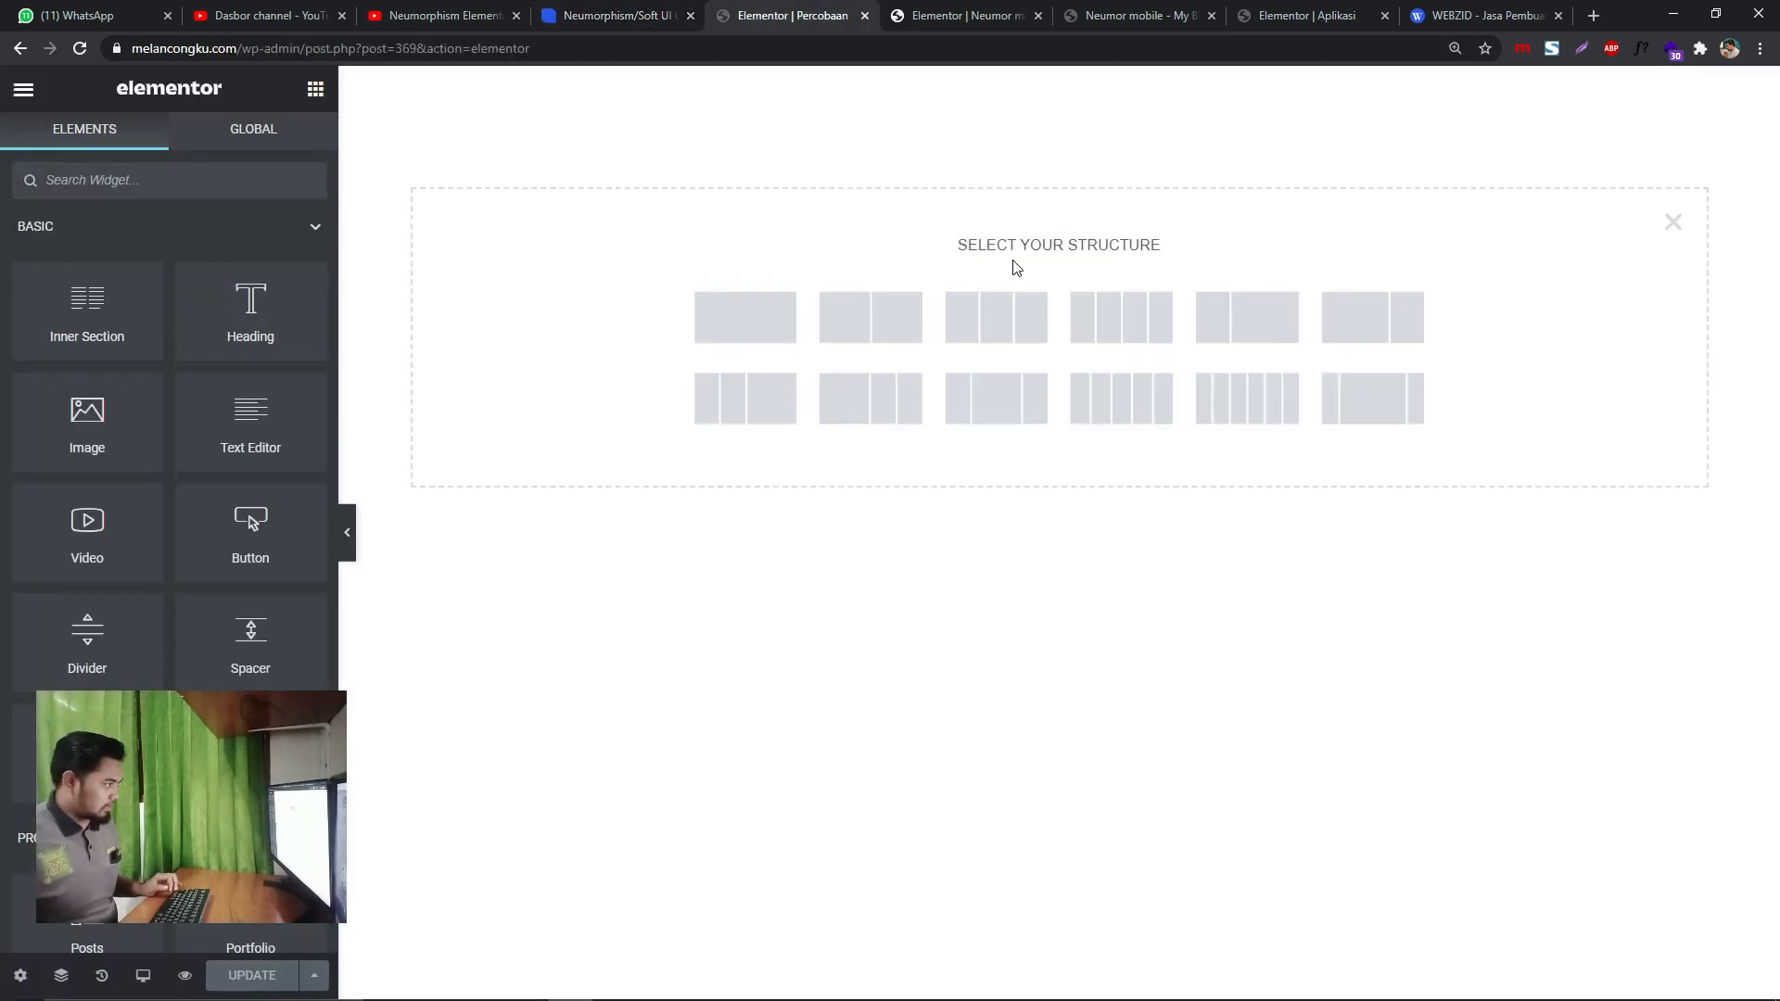
{"action": "left_click", "coordinate": [776, 332]}
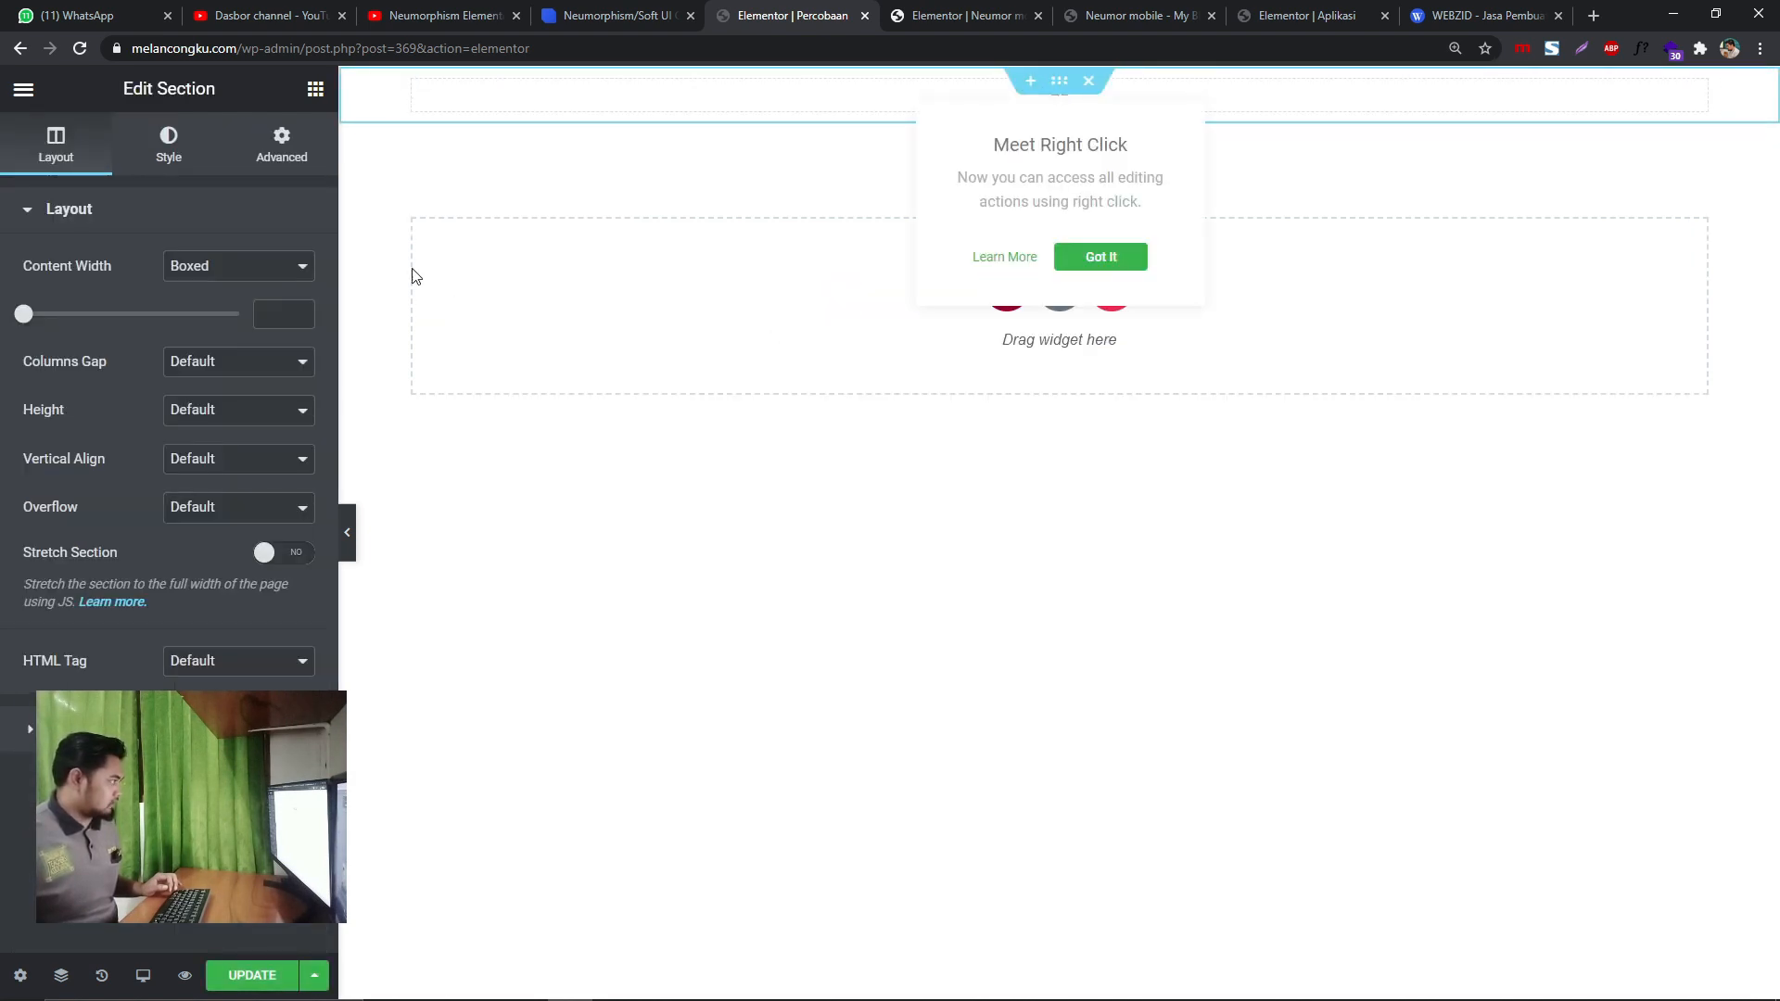
- Give the new section a classic background in the colour #ededed, copied from Neumorphism.io
{"action": "left_click", "coordinate": [168, 143]}
{"action": "left_click", "coordinate": [224, 340]}
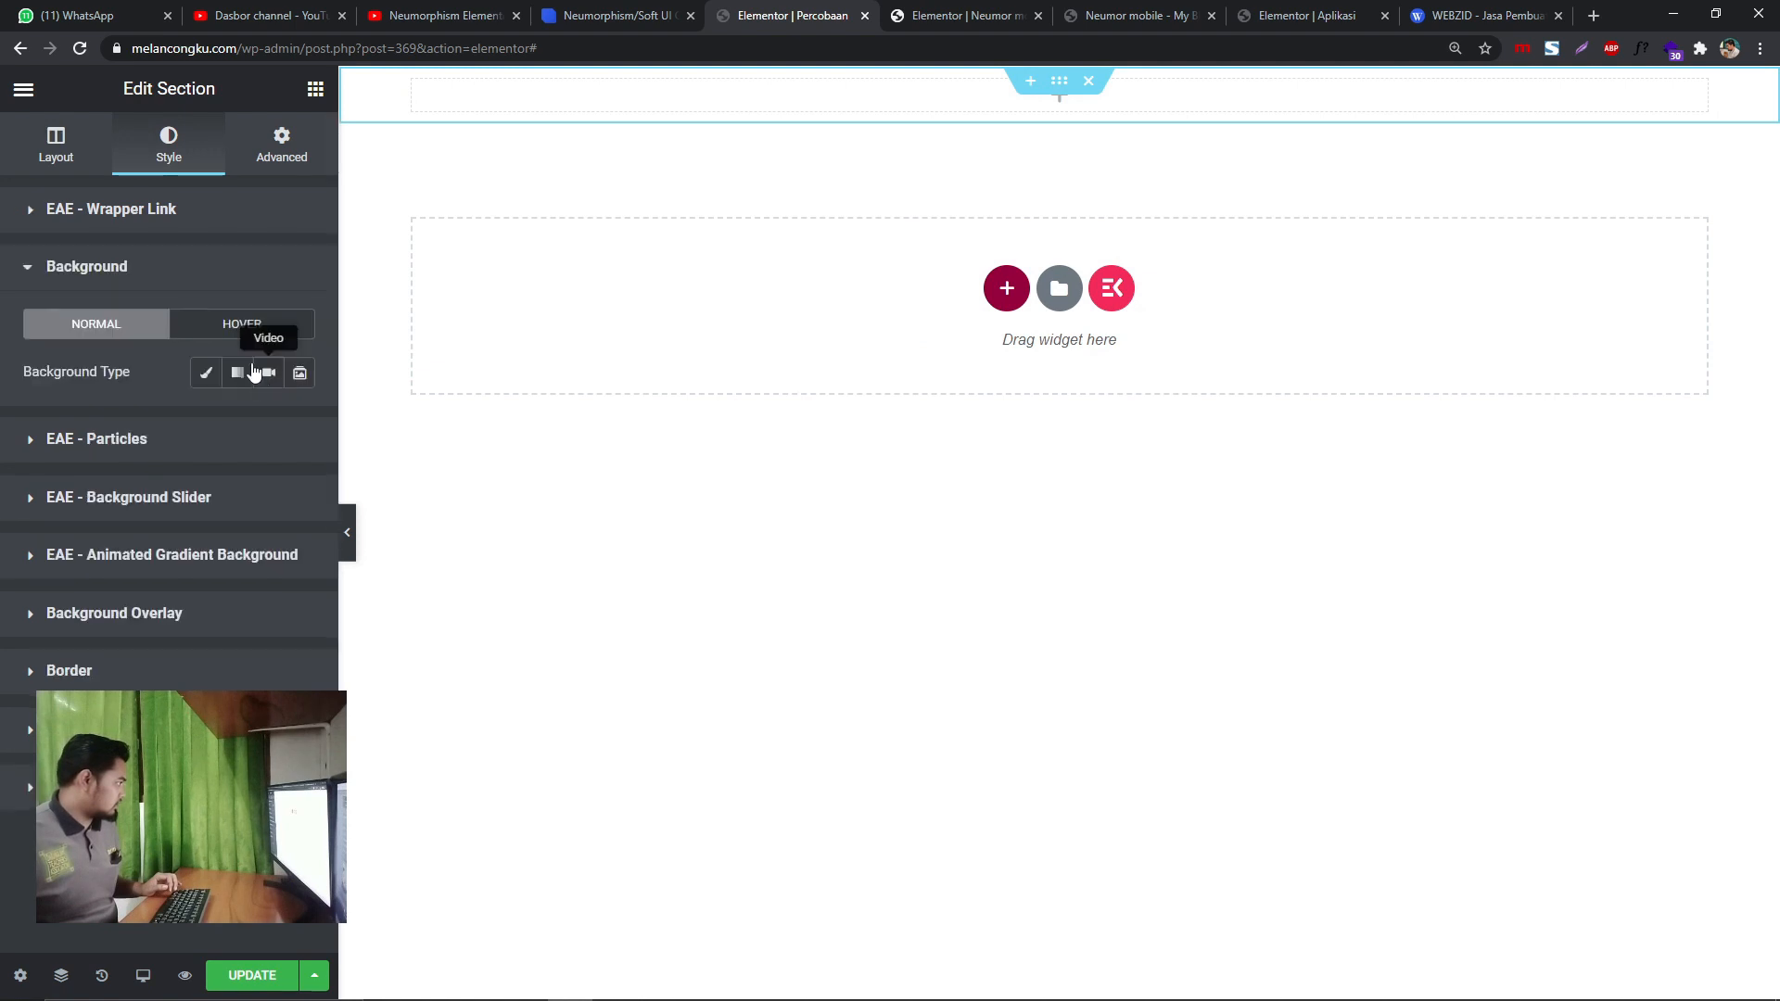
{"action": "left_click", "coordinate": [207, 371]}
{"action": "left_click", "coordinate": [299, 422]}
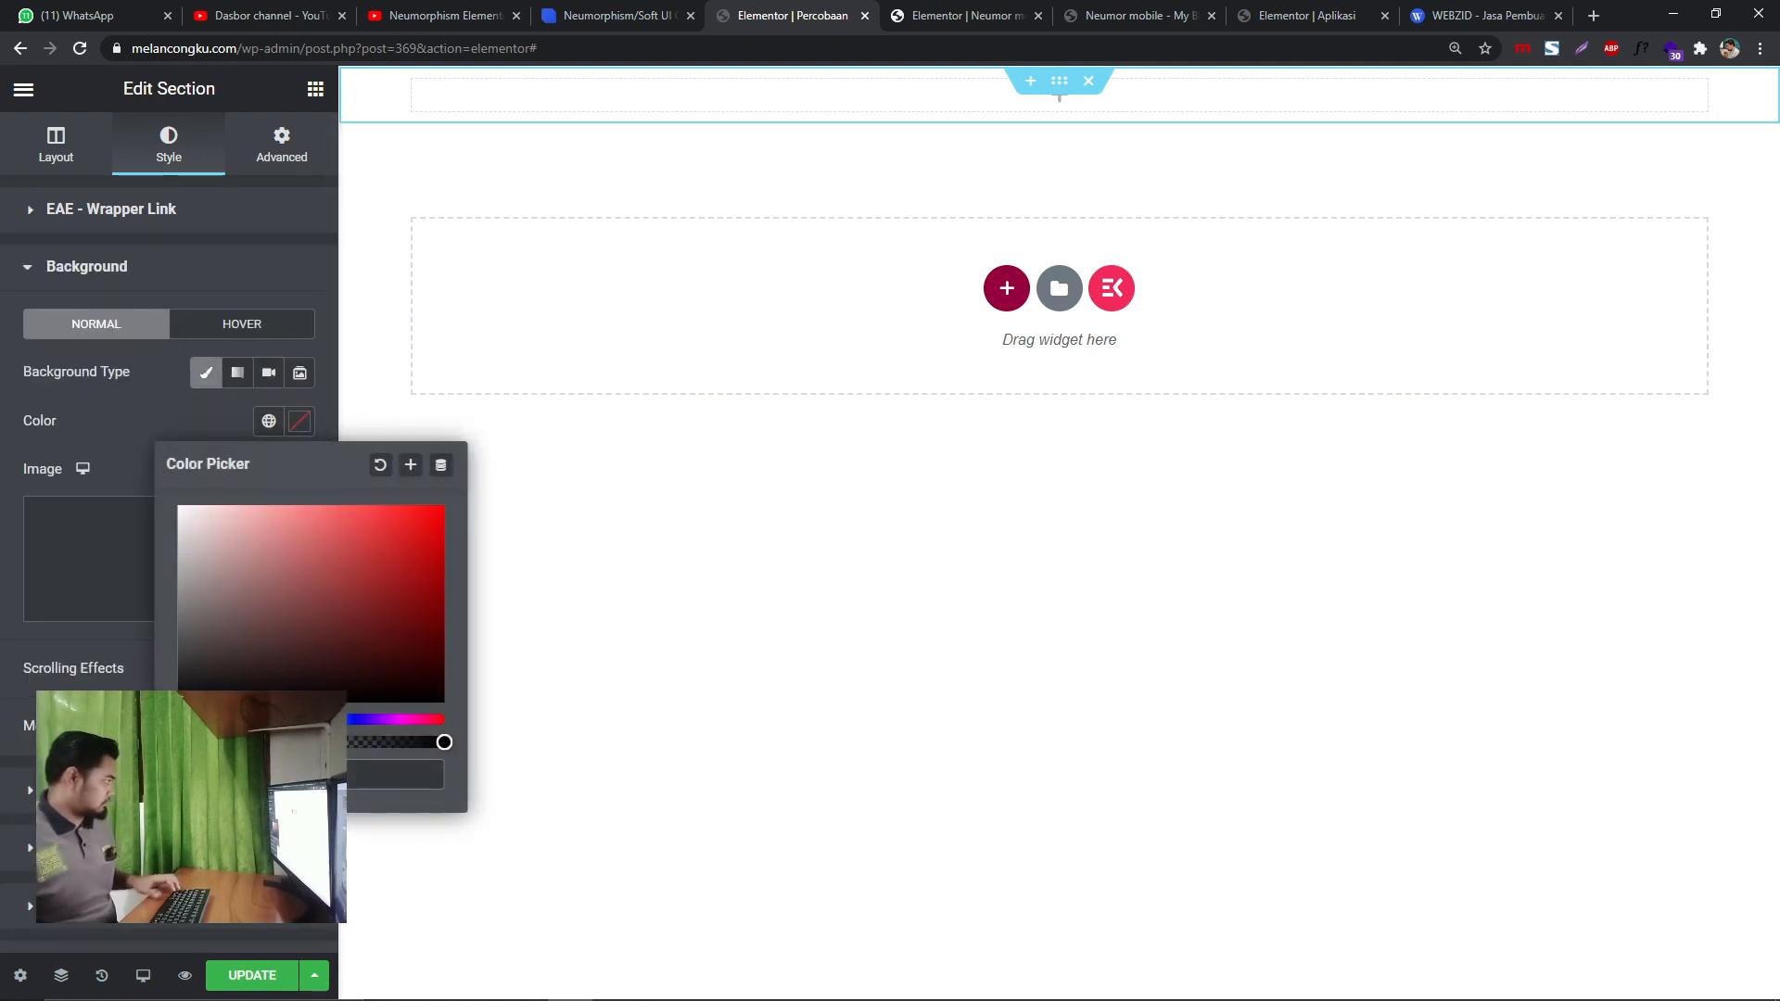
{"action": "left_click", "coordinate": [660, 15]}
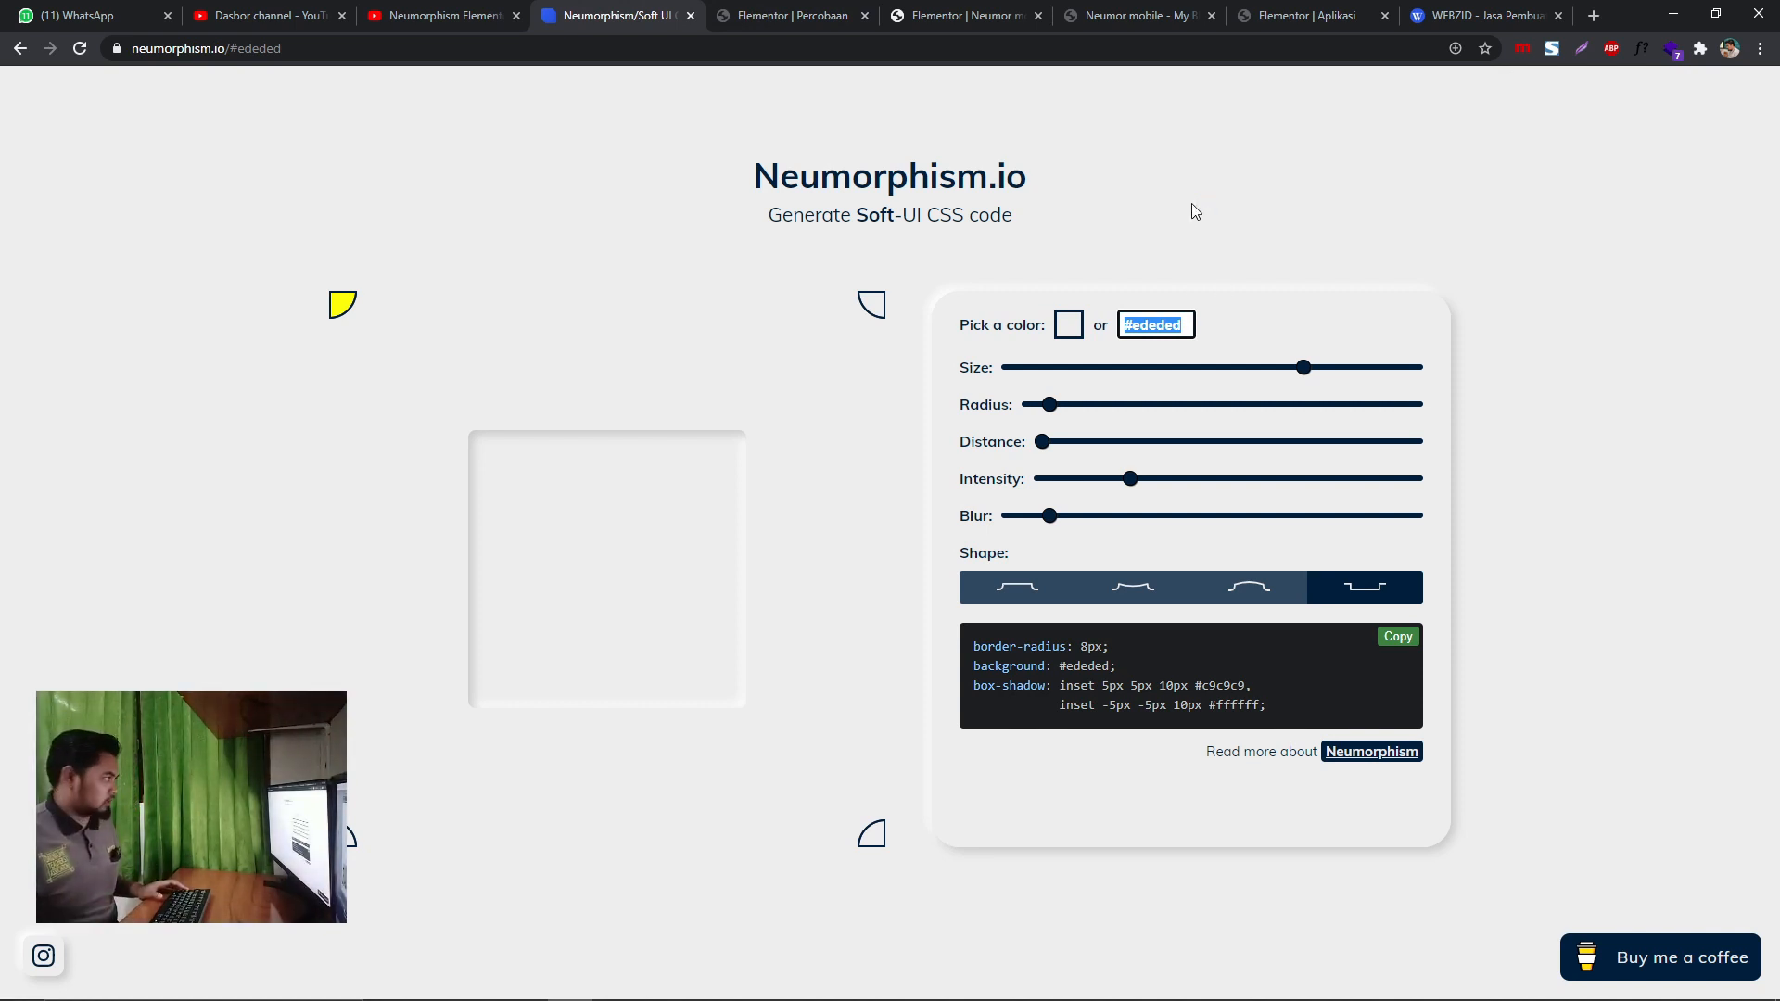
{"action": "left_click", "coordinate": [816, 15]}
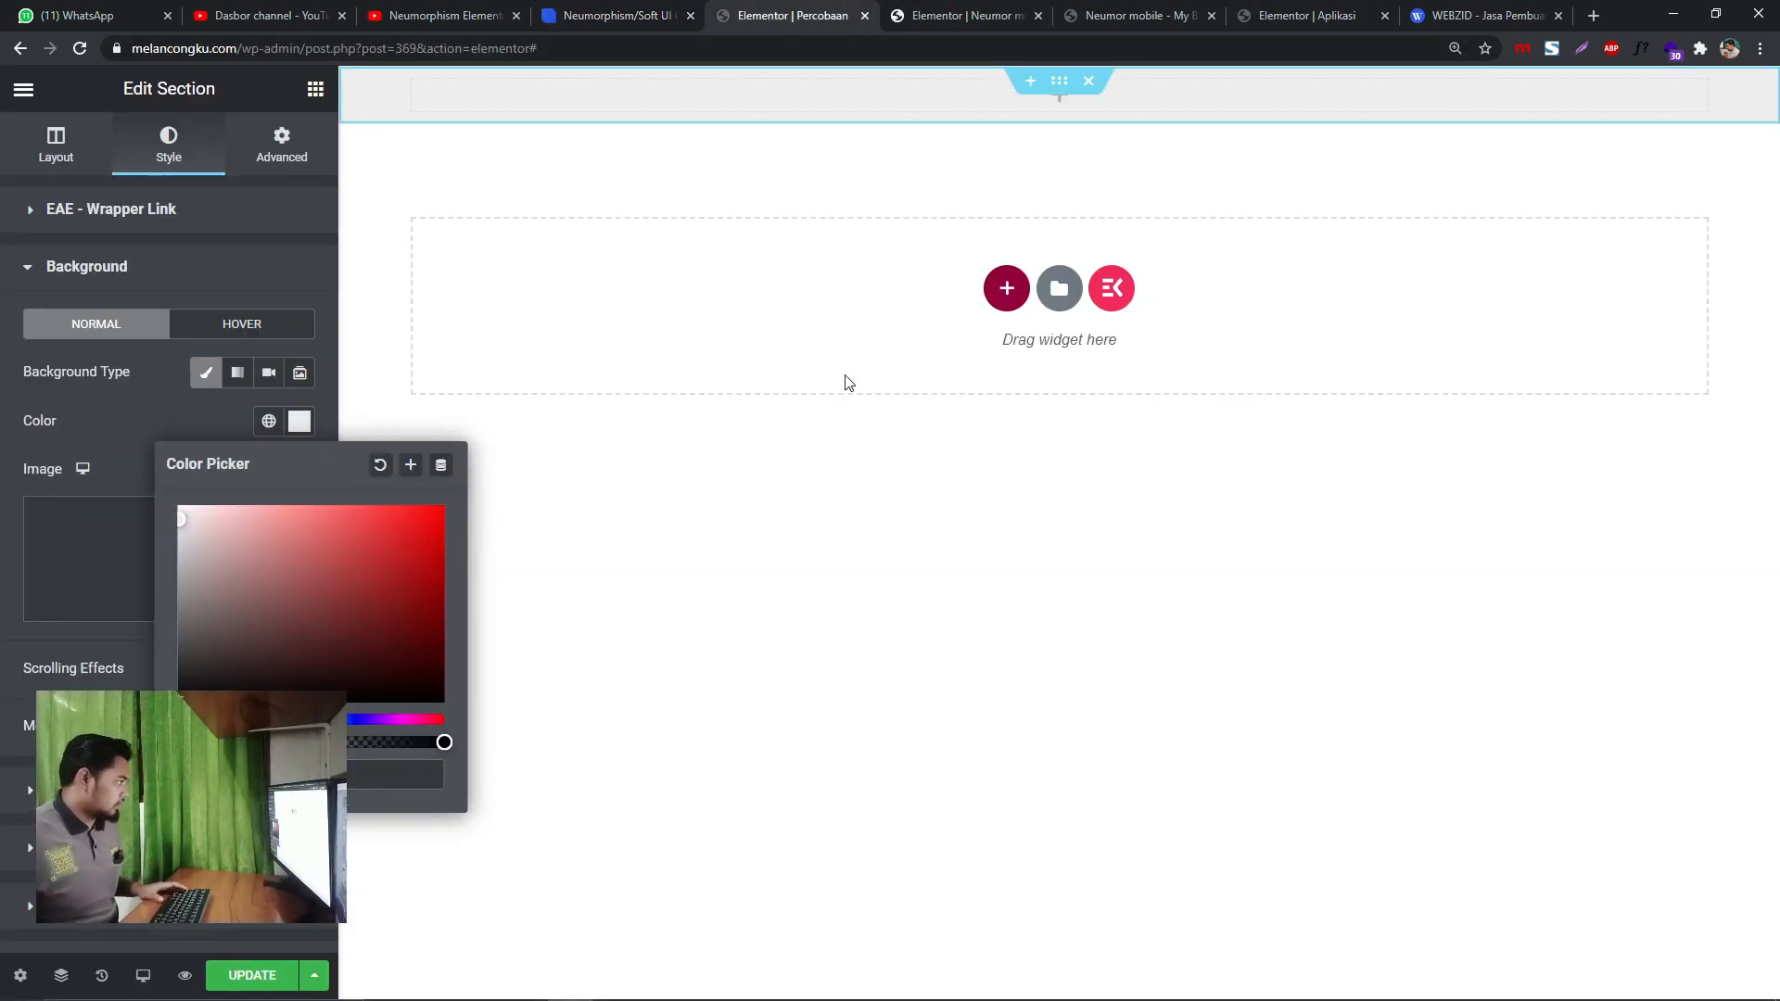
{"action": "left_click", "coordinate": [80, 409]}
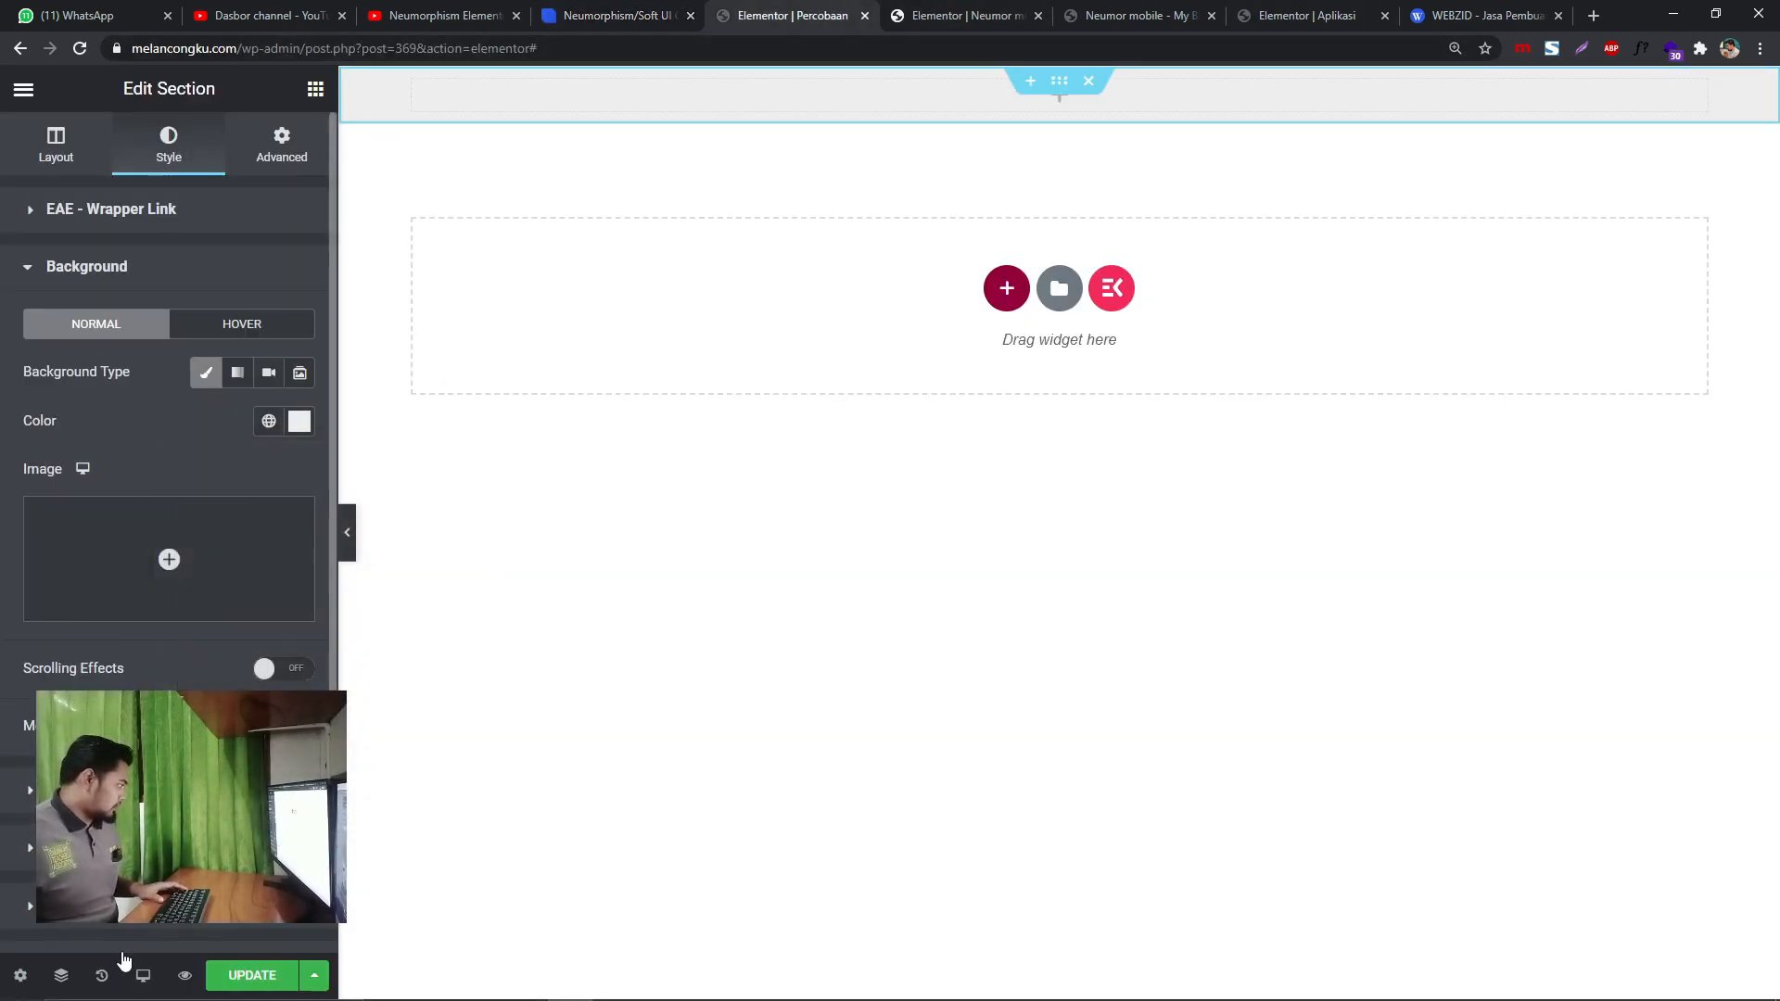
- Set the Percobaan page's responsive preview to Mobile and check the banner on the Neumor mobile page for reference
{"action": "left_click", "coordinate": [37, 919]}
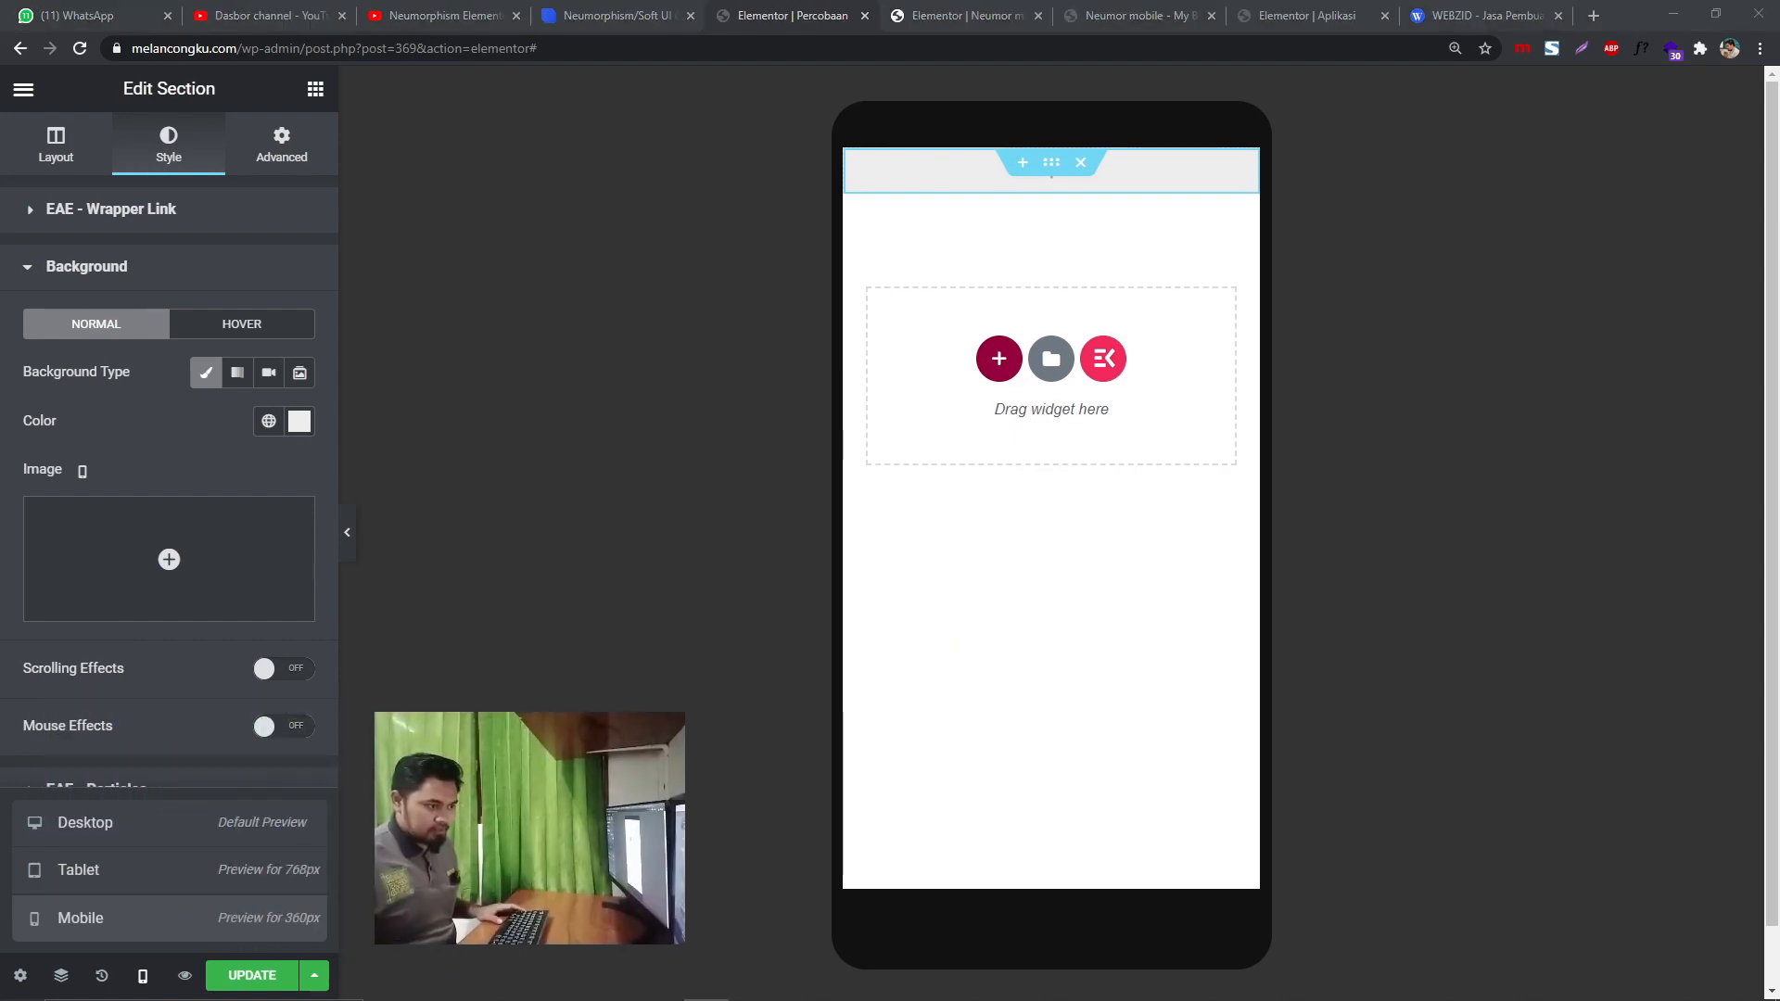
{"action": "left_click", "coordinate": [549, 474]}
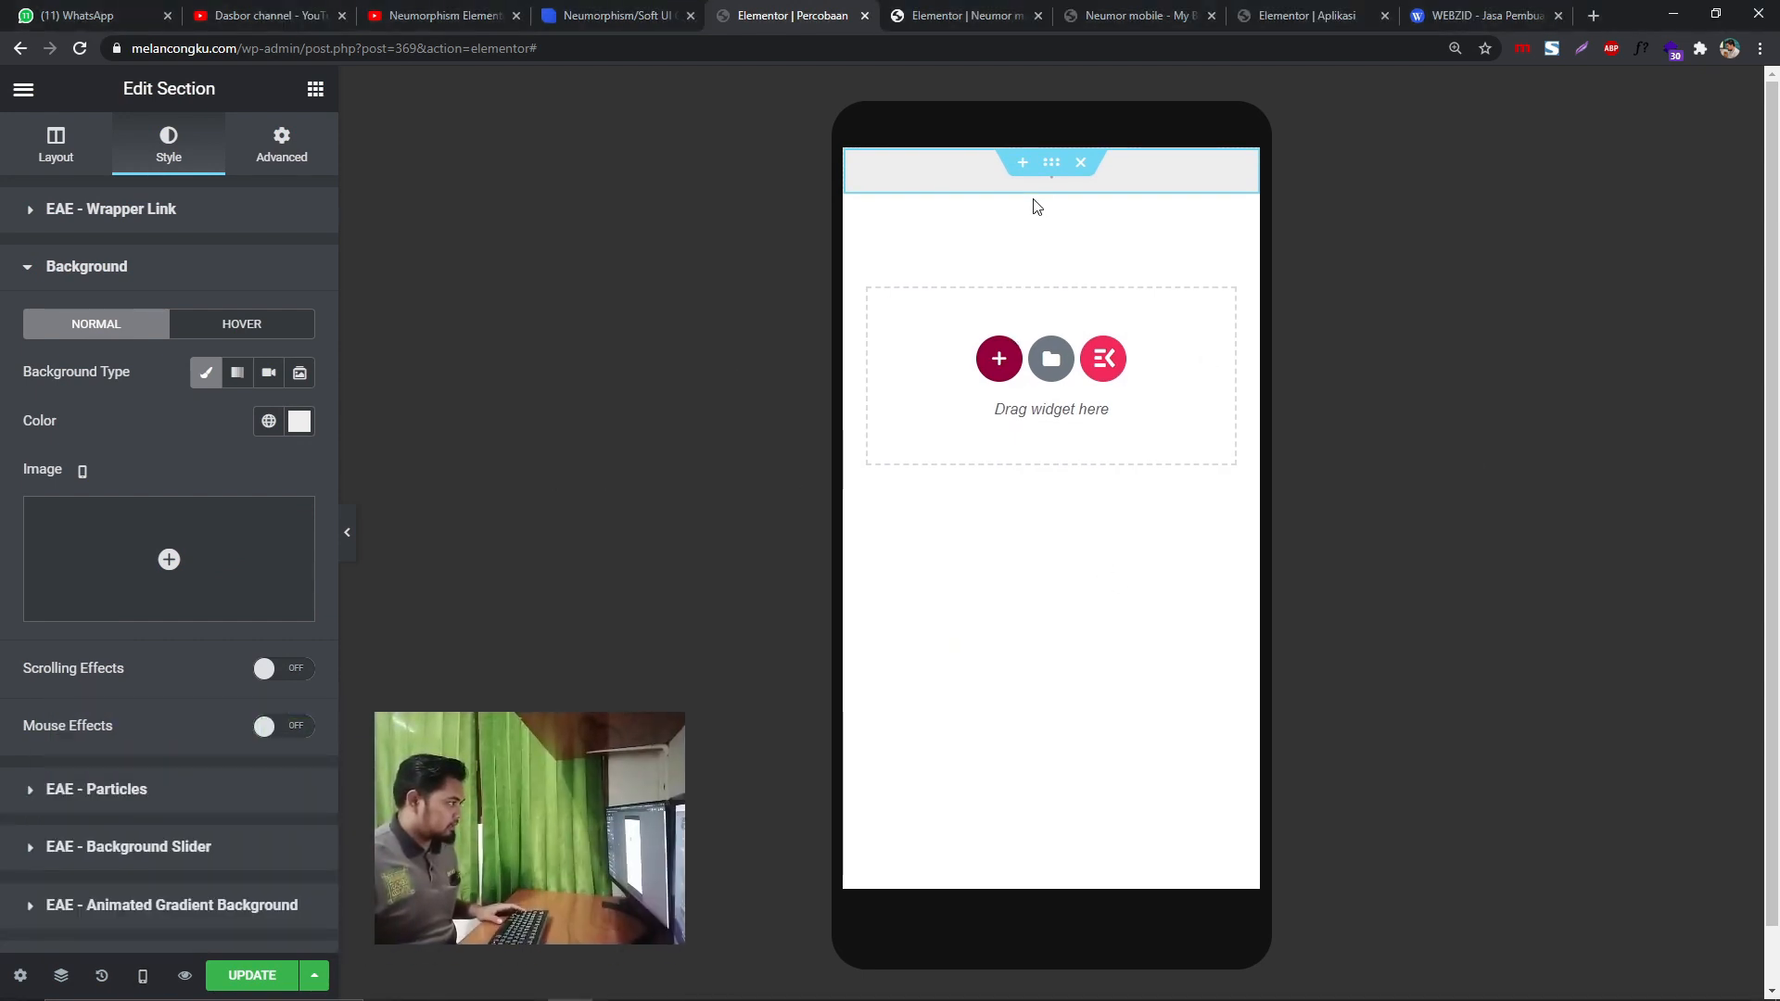
{"action": "left_click", "coordinate": [1036, 11]}
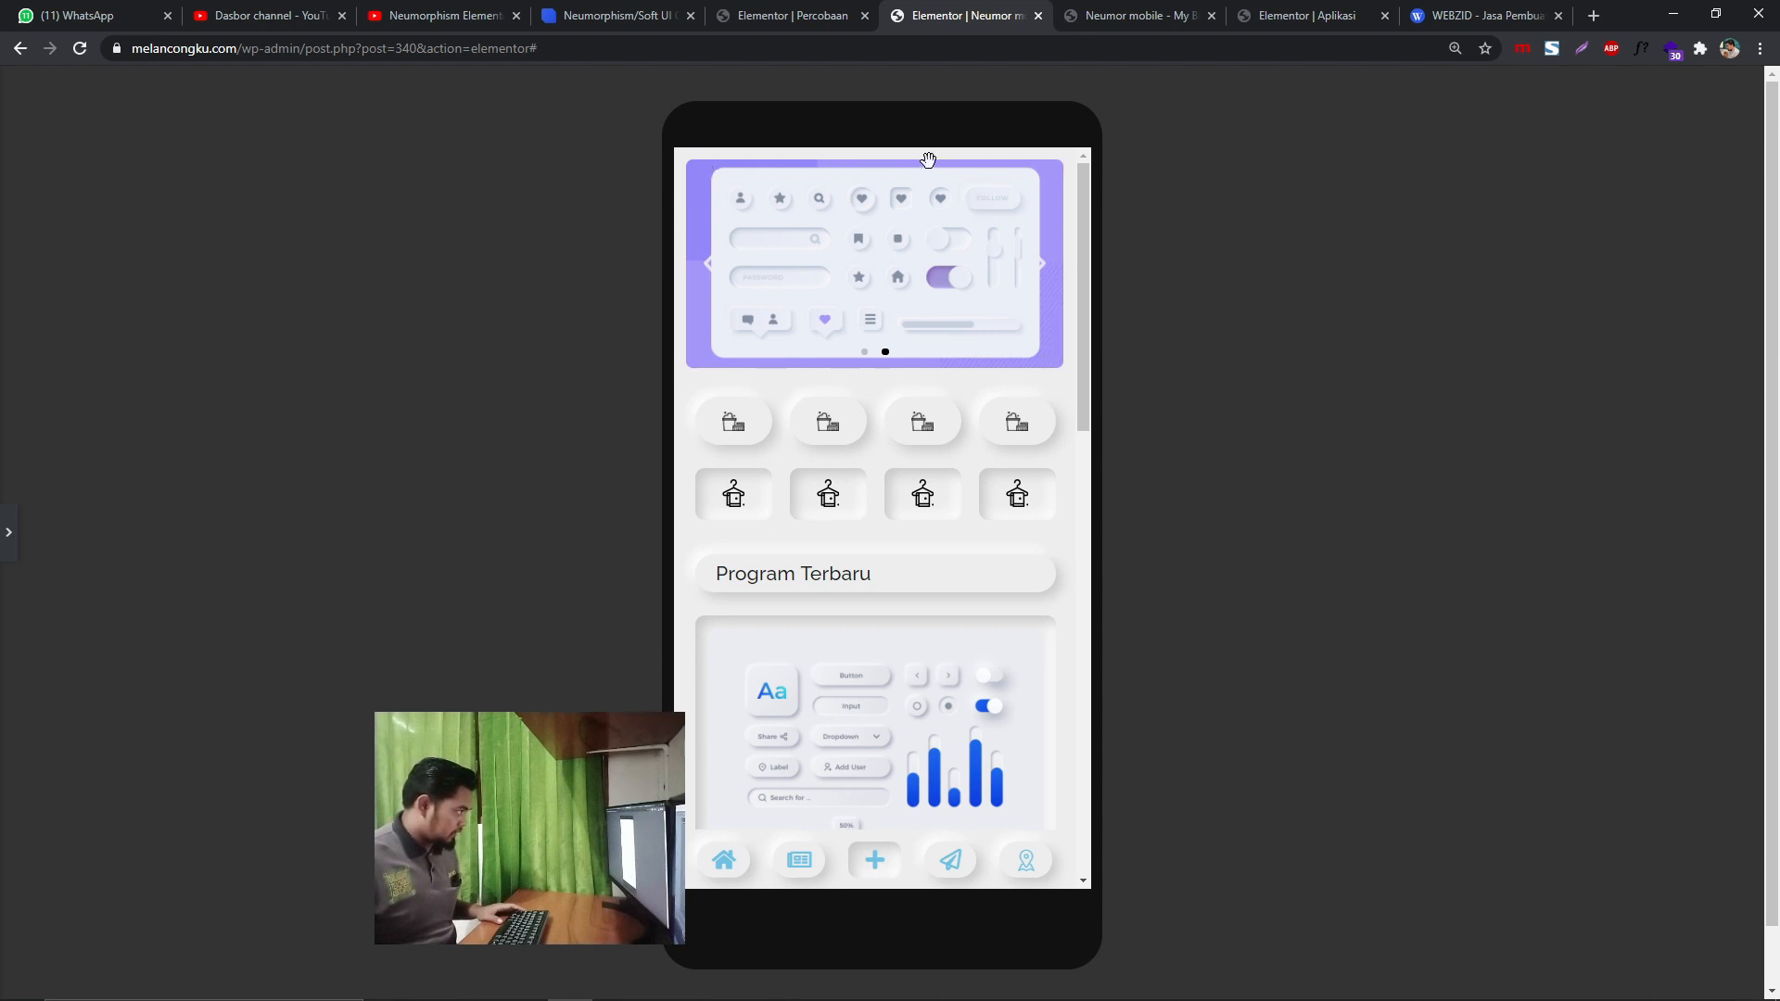
{"action": "left_click", "coordinate": [820, 15]}
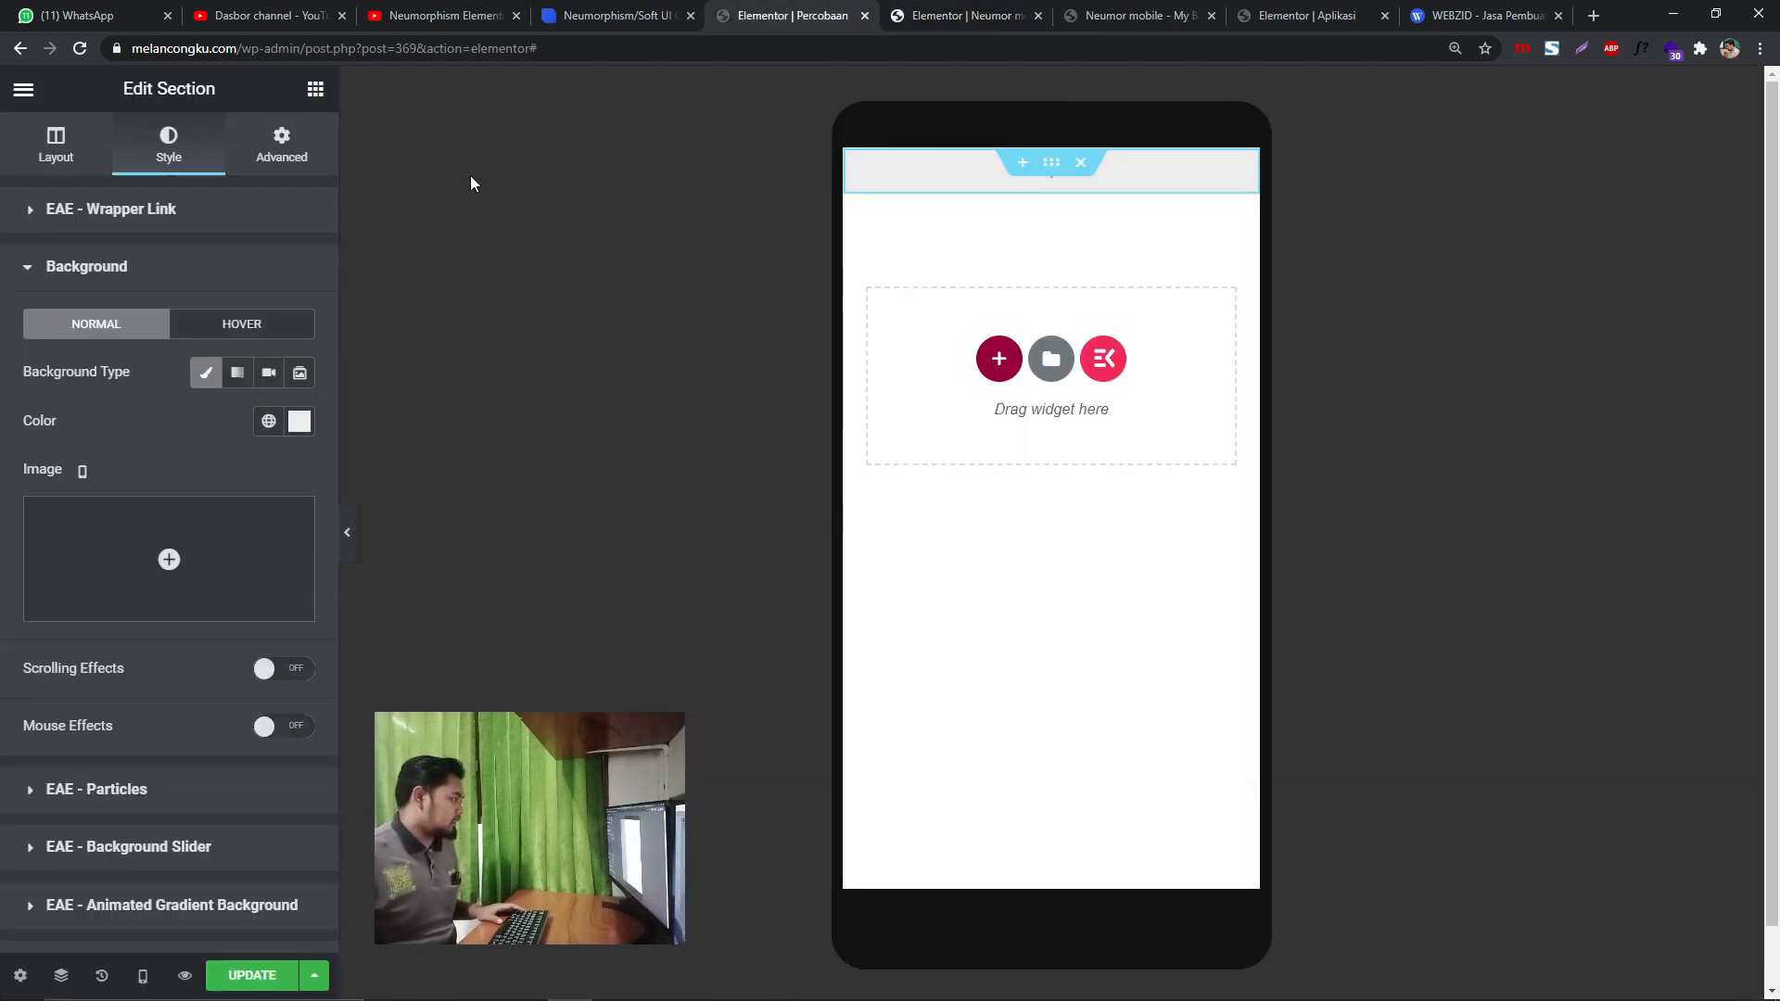
- Insert a Media Carousel widget into the grey section of the Percobaan page
{"action": "left_click", "coordinate": [316, 94]}
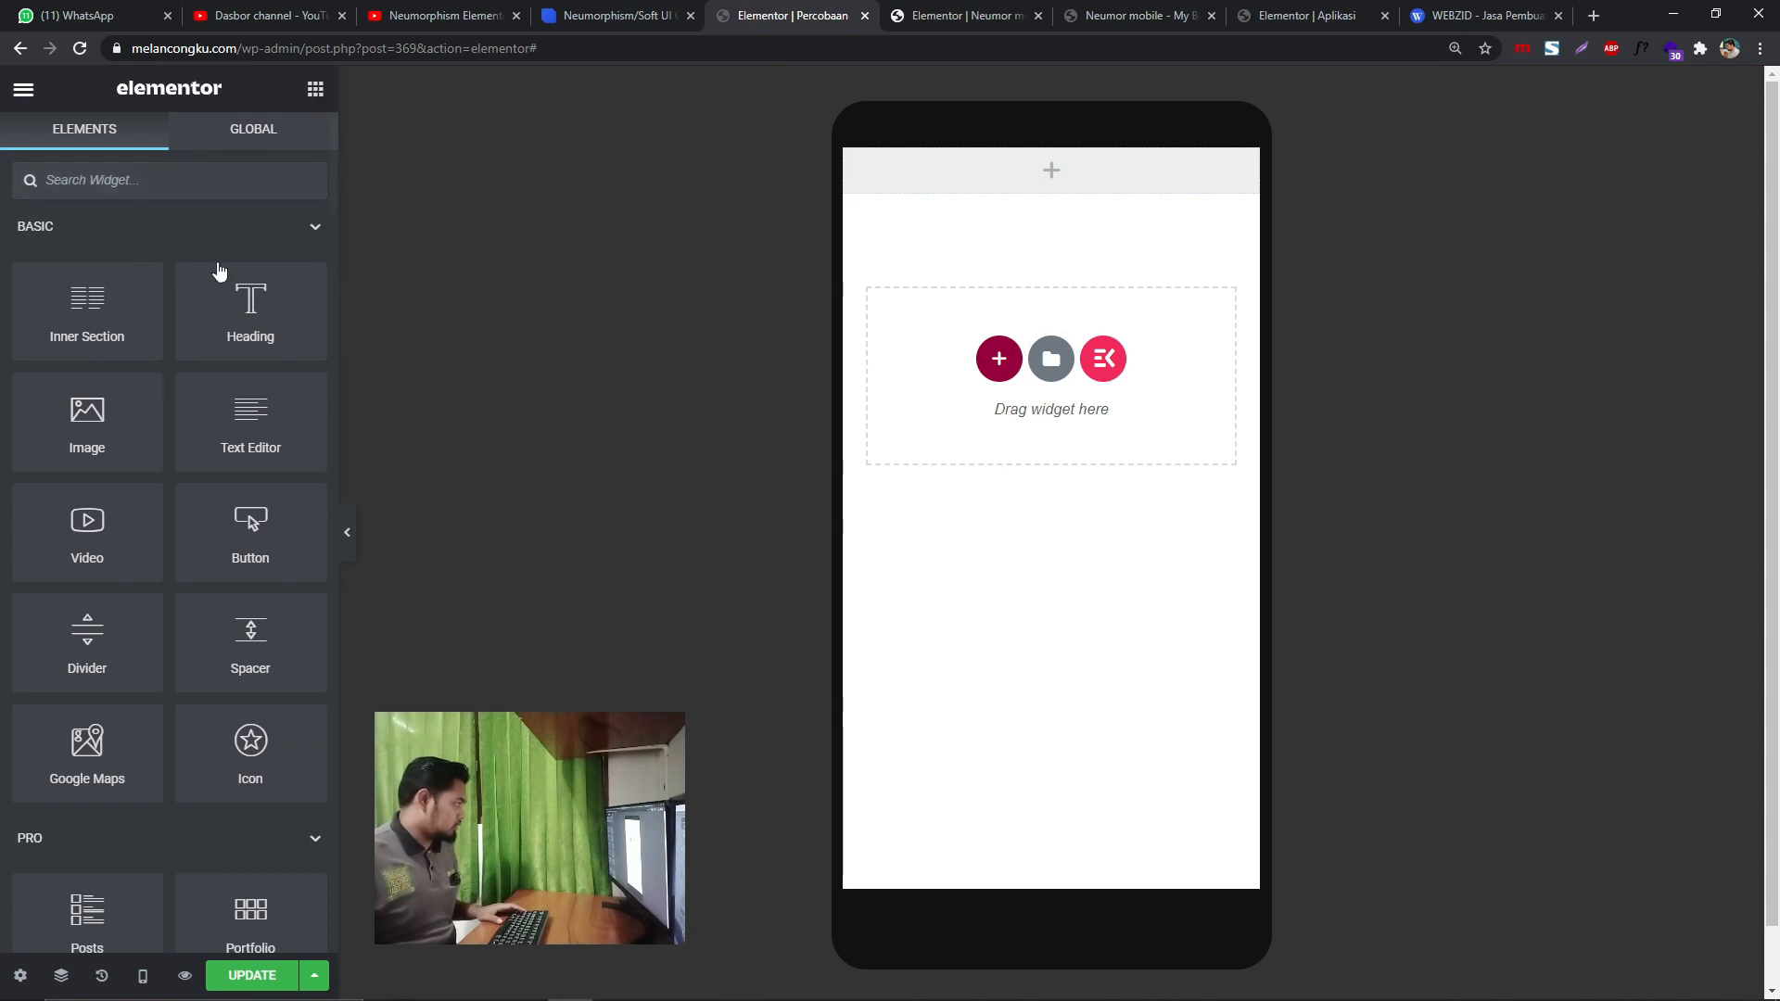
{"action": "scroll", "coordinate": [101, 661], "scroll_direction": "down", "scroll_amount": 5}
{"action": "scroll", "coordinate": [102, 602], "scroll_direction": "down", "scroll_amount": 3}
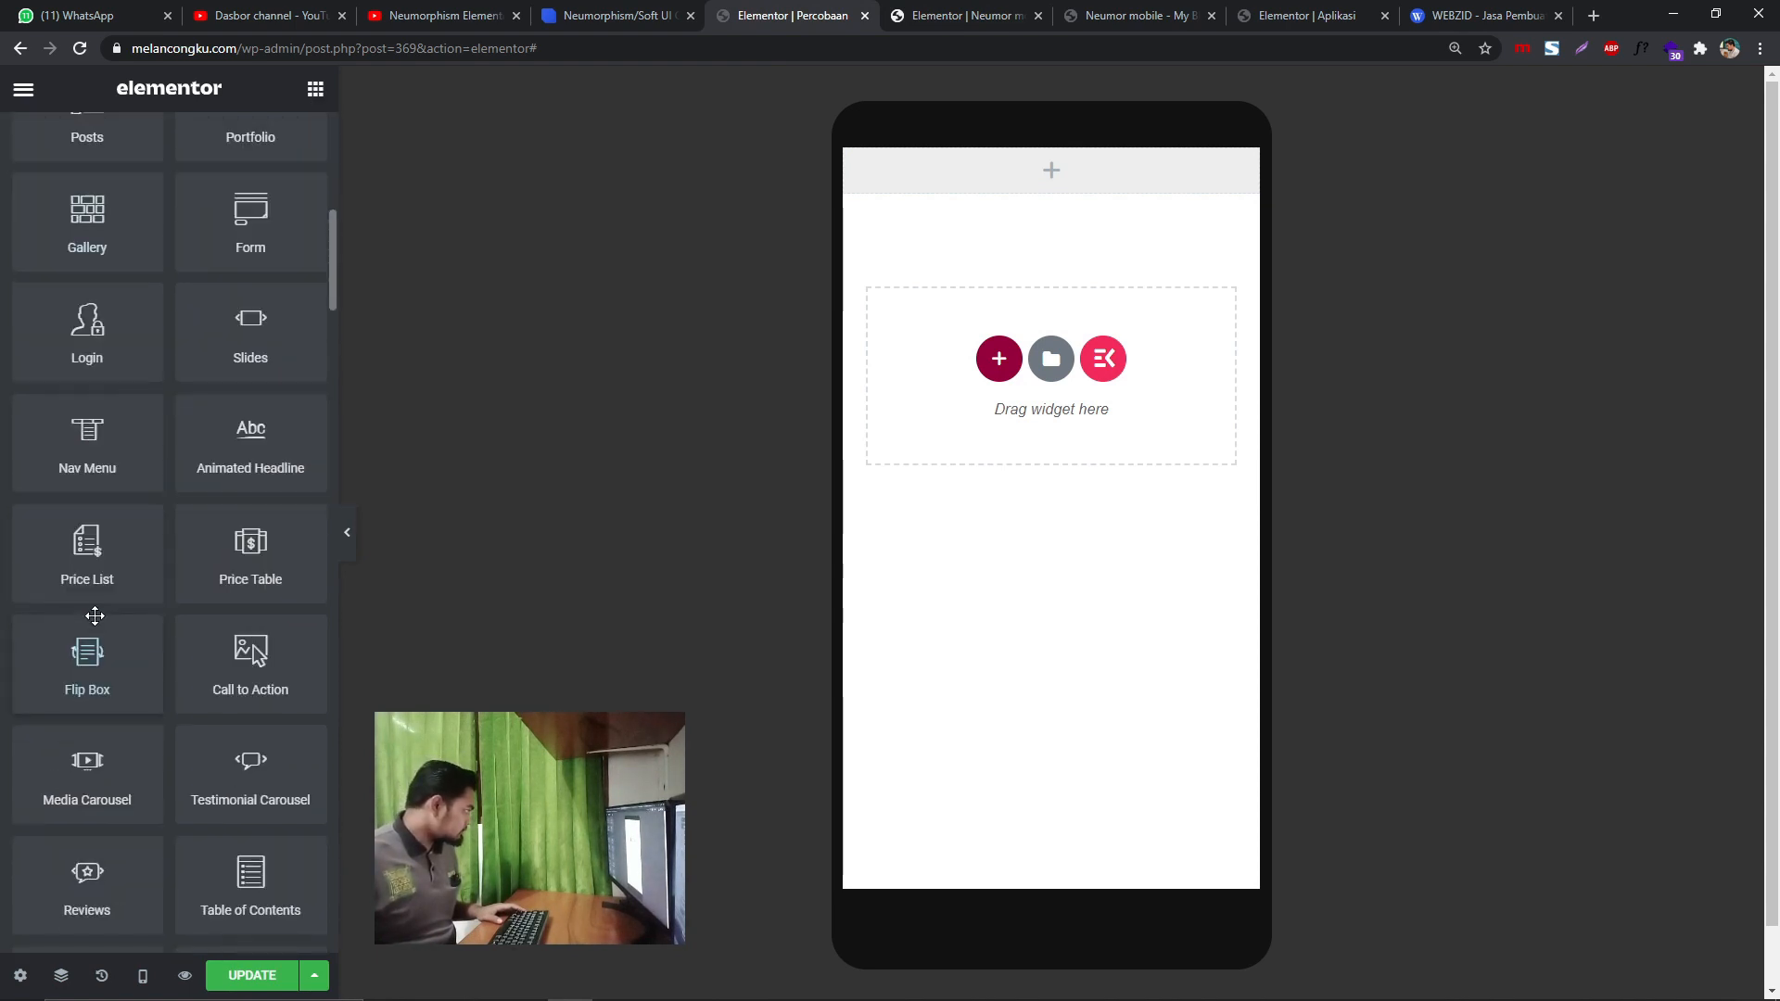
{"action": "scroll", "coordinate": [102, 649], "scroll_direction": "down", "scroll_amount": 2}
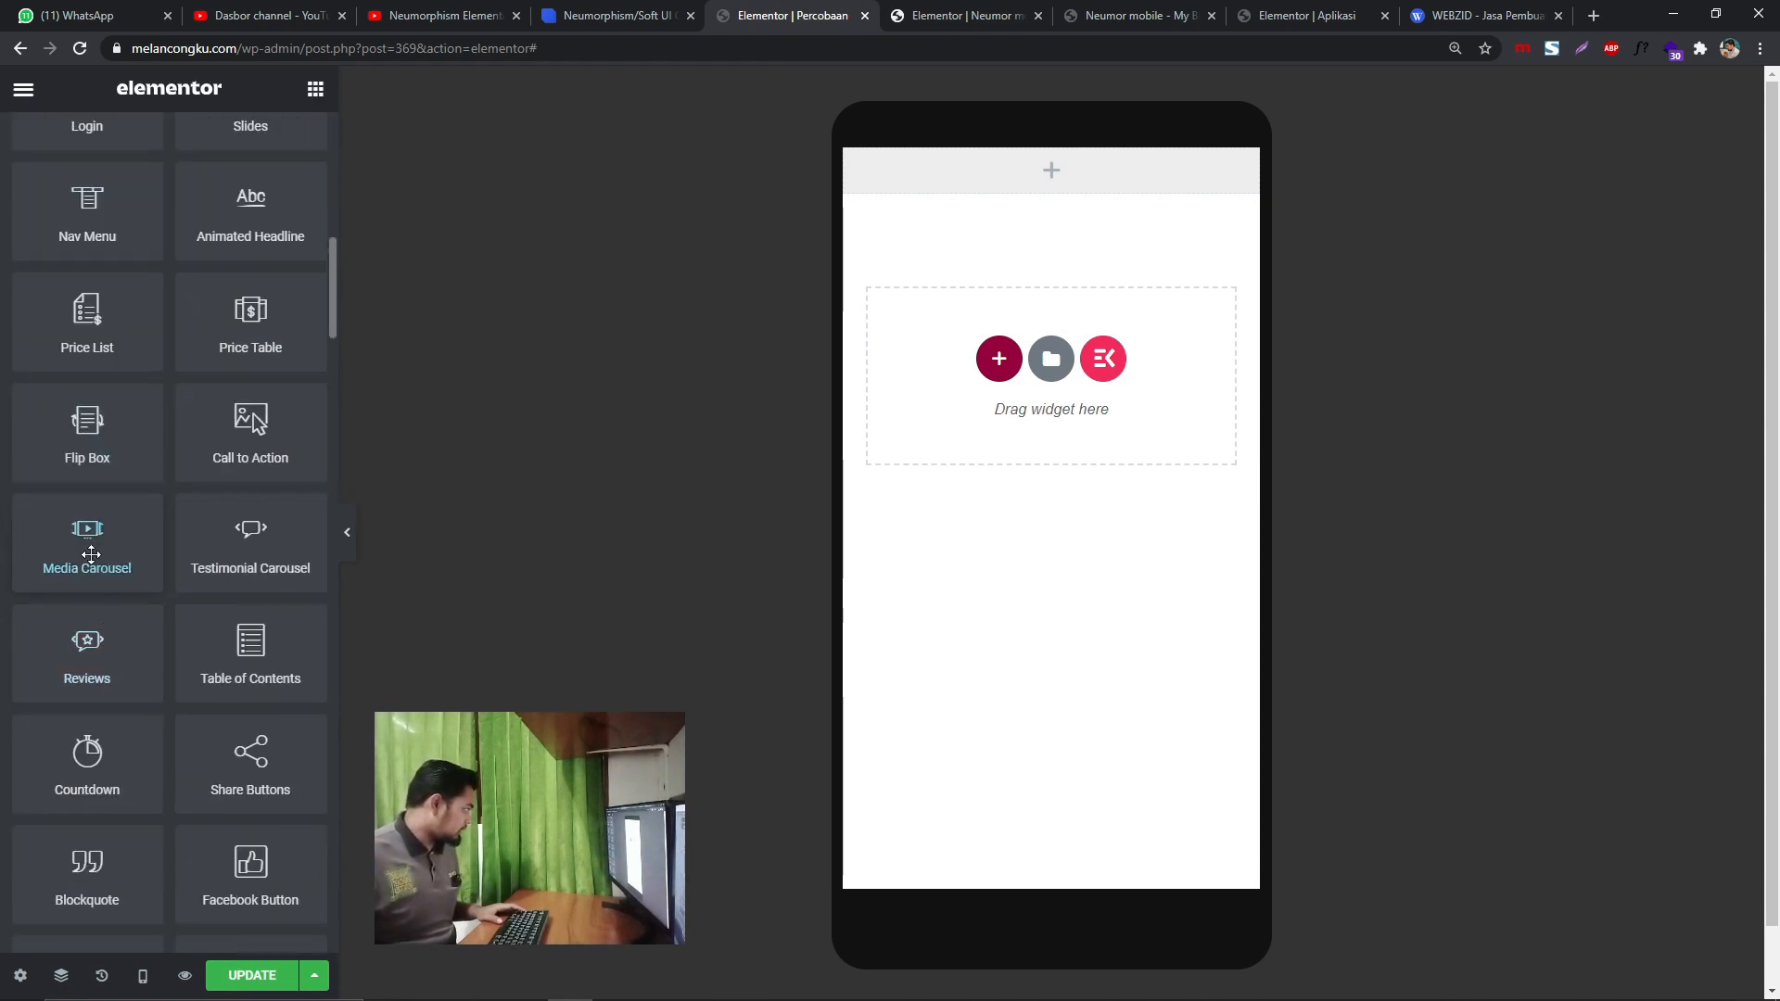
{"action": "left_click_drag", "start_coordinate": [96, 548], "coordinate": [1038, 182]}
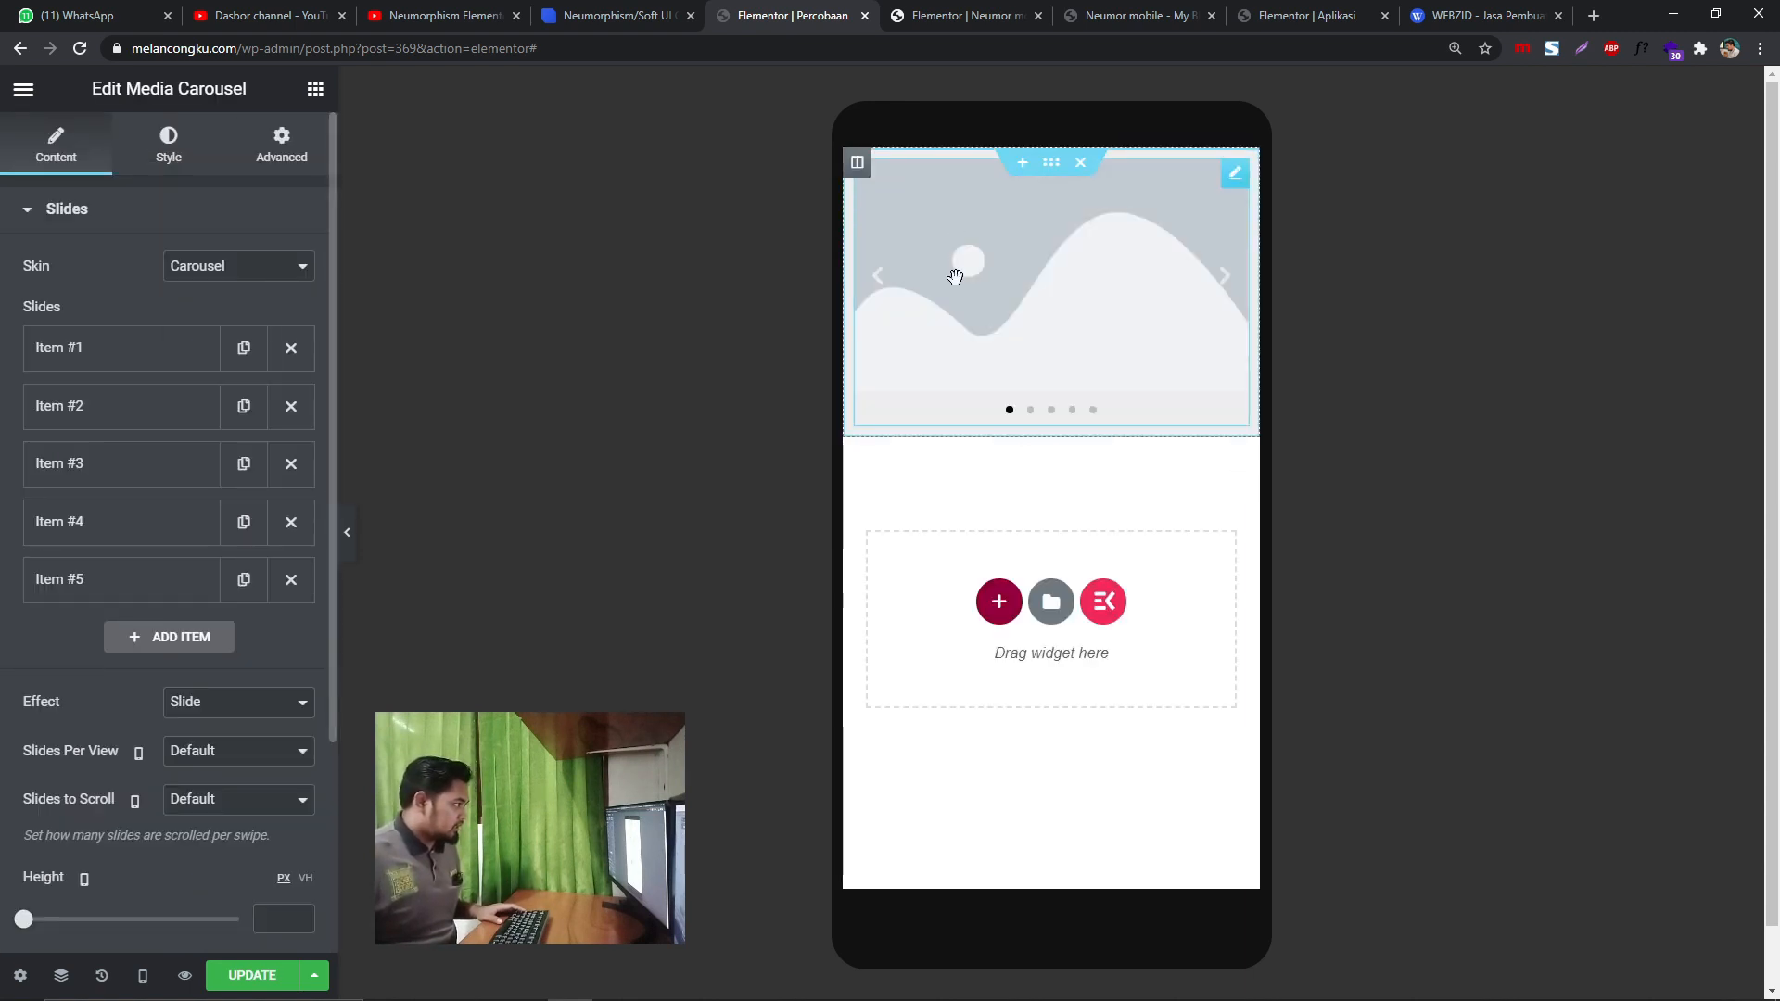
- Delete four of the carousel's default slides so that only Item #1 is left
{"action": "left_click", "coordinate": [302, 410]}
{"action": "left_click", "coordinate": [302, 411]}
{"action": "left_click", "coordinate": [302, 410]}
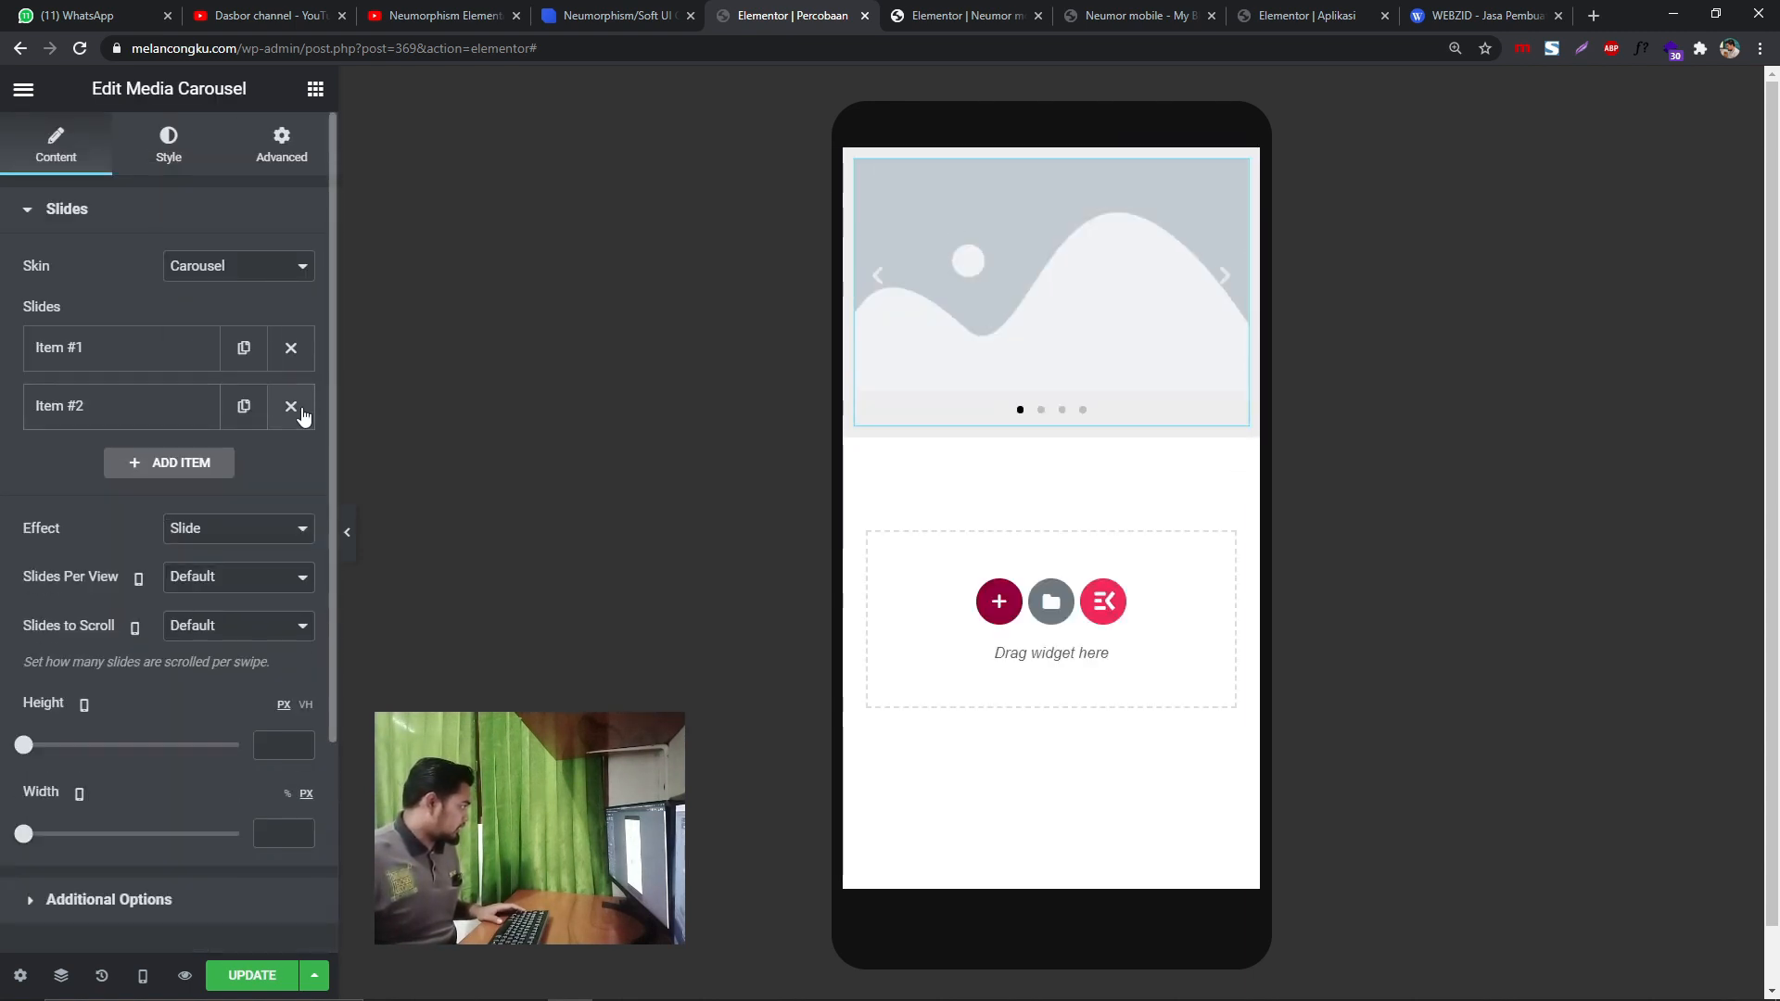
{"action": "left_click", "coordinate": [302, 410]}
- Set the image of carousel Item #1 to maxresdefault.jpg from the media library
{"action": "left_click", "coordinate": [97, 348]}
{"action": "left_click", "coordinate": [188, 496]}
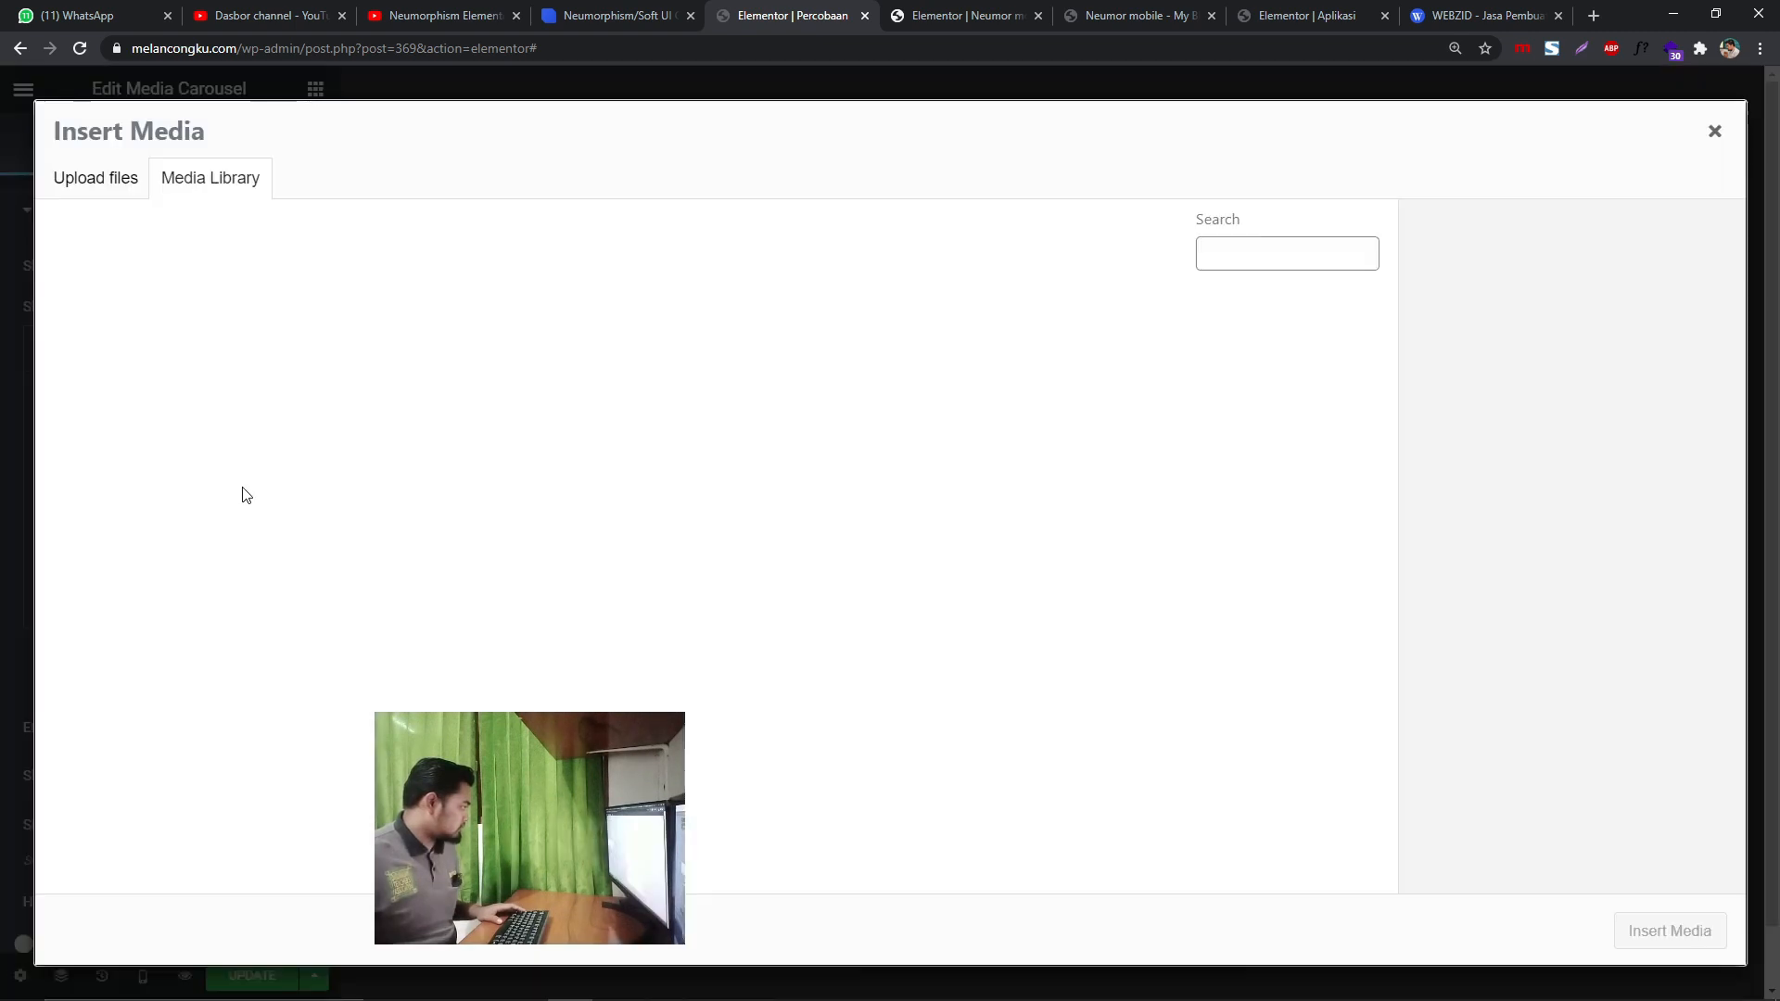
{"action": "left_click", "coordinate": [624, 367]}
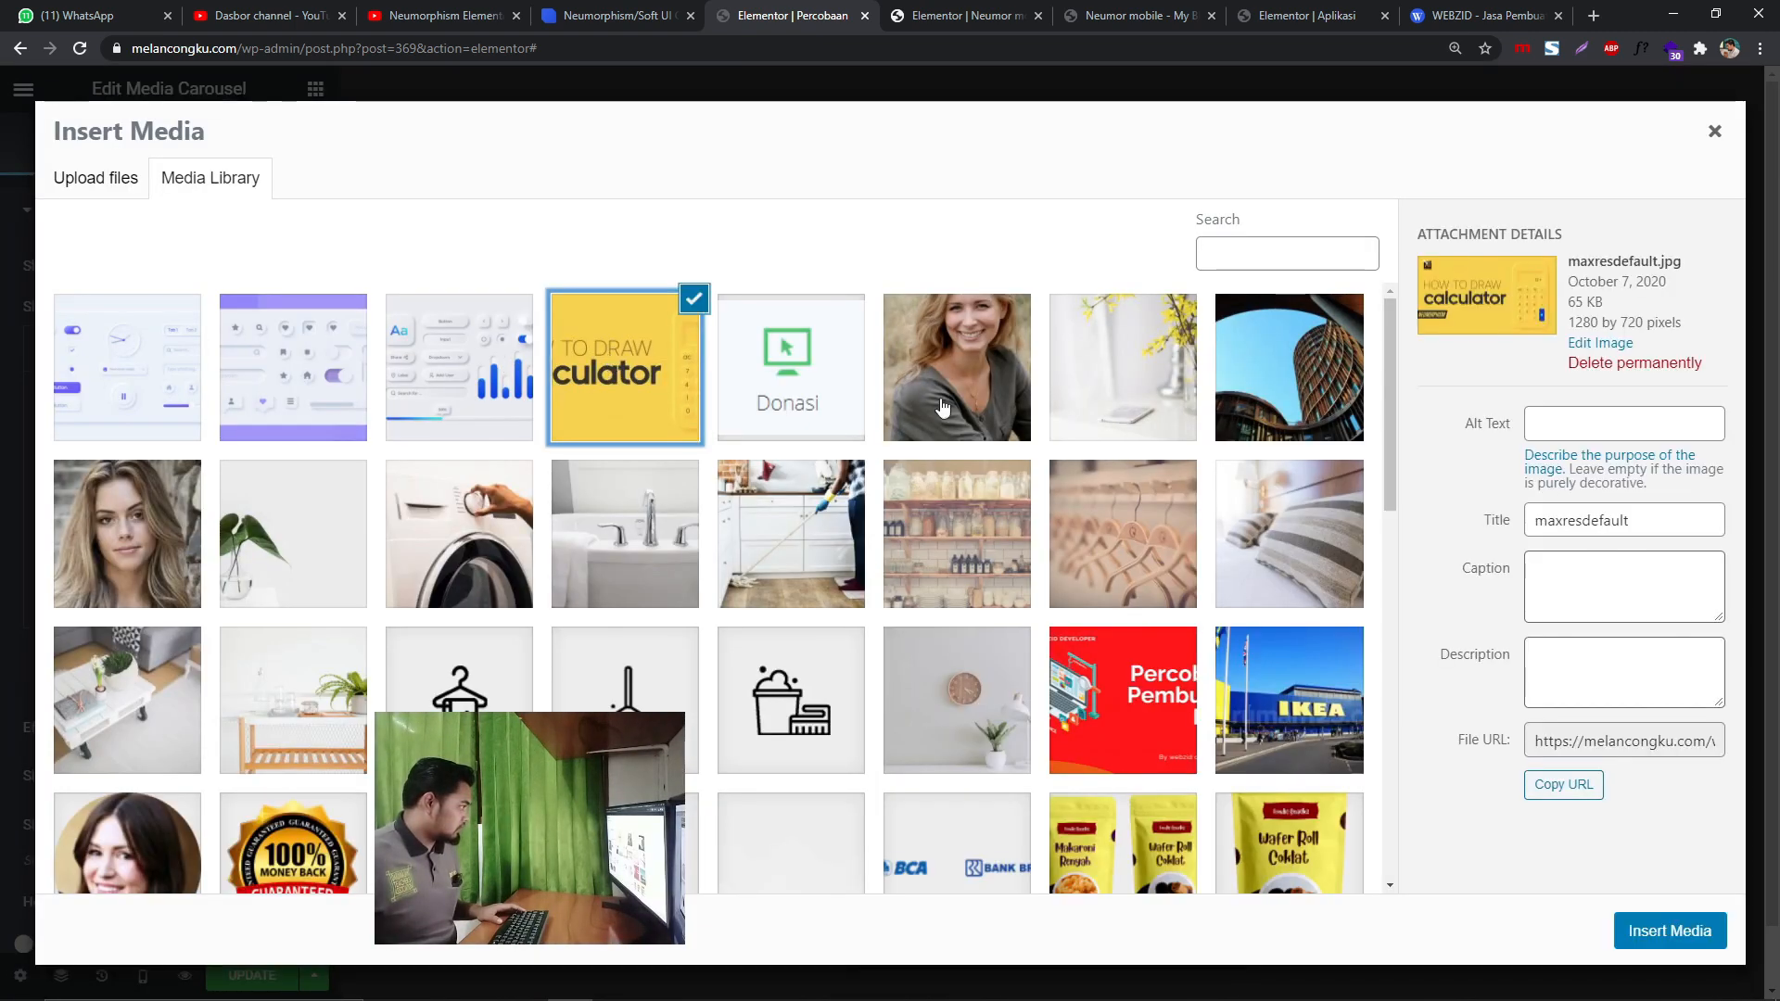
{"action": "left_click", "coordinate": [1665, 935]}
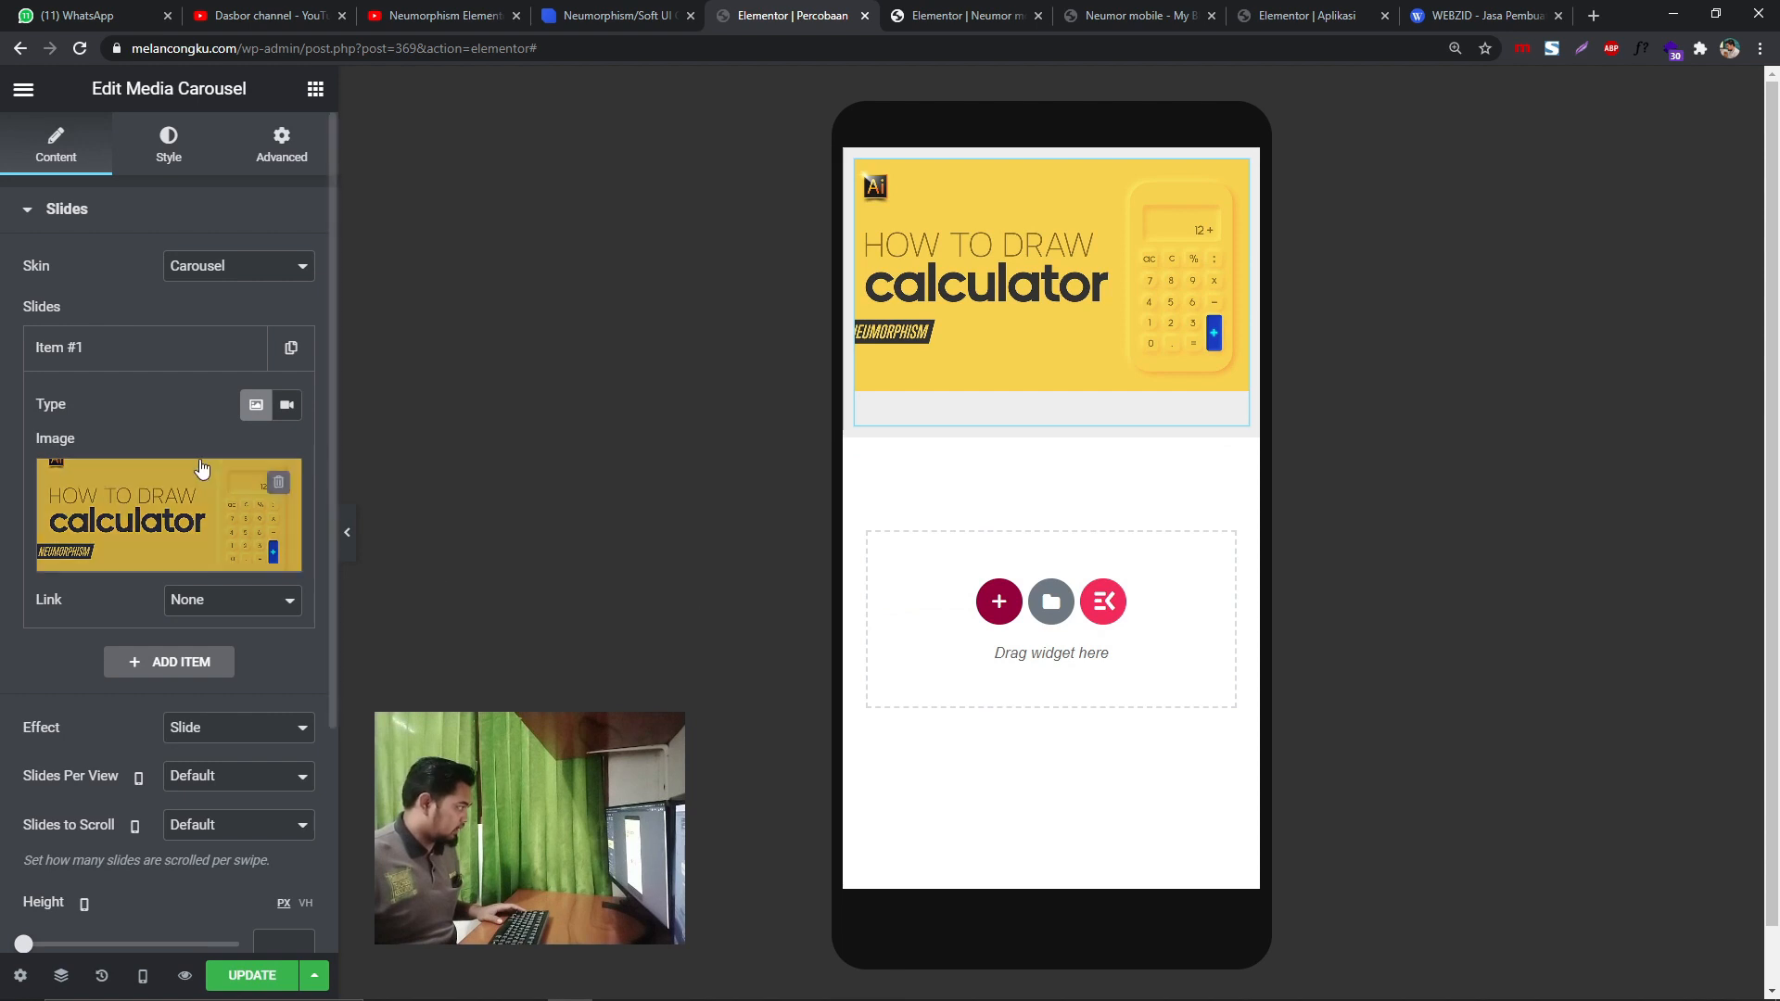
- Duplicate carousel Item #1 and set the copy's image to the purple-bordered neumorphic icon kit picture from the media library
{"action": "left_click", "coordinate": [291, 349]}
{"action": "left_click", "coordinate": [188, 359]}
{"action": "left_click", "coordinate": [176, 419]}
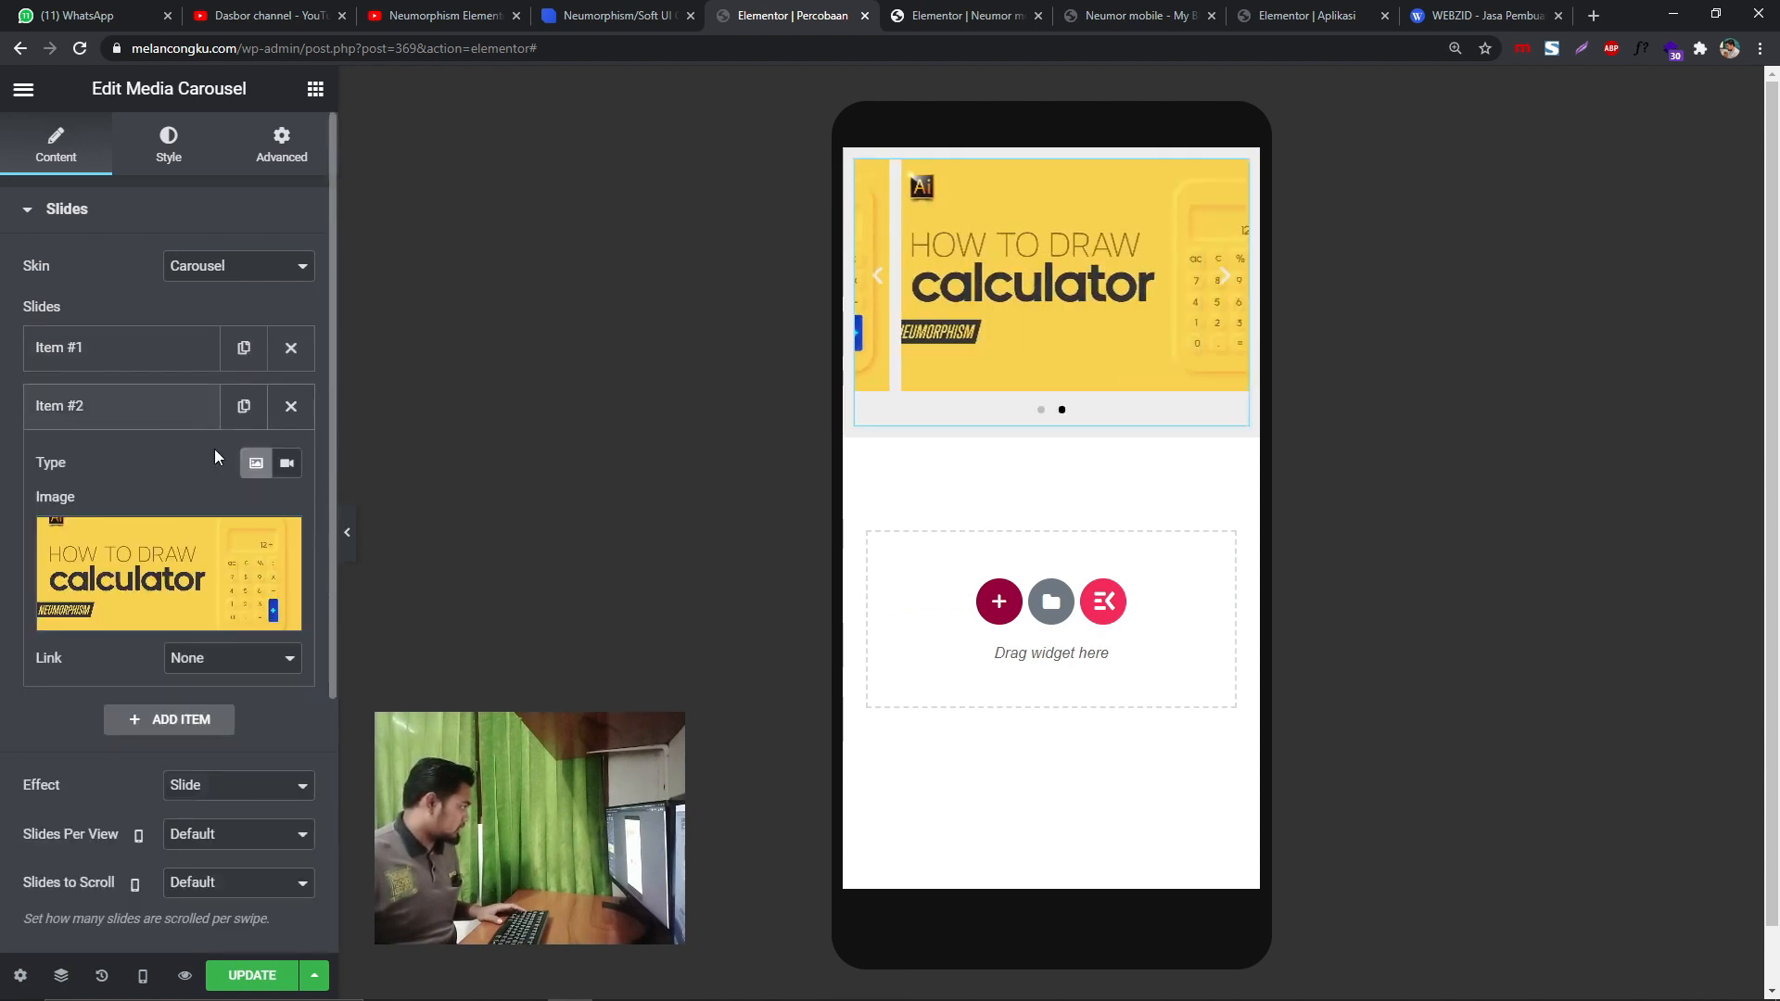
{"action": "left_click", "coordinate": [169, 574]}
{"action": "left_click", "coordinate": [181, 378]}
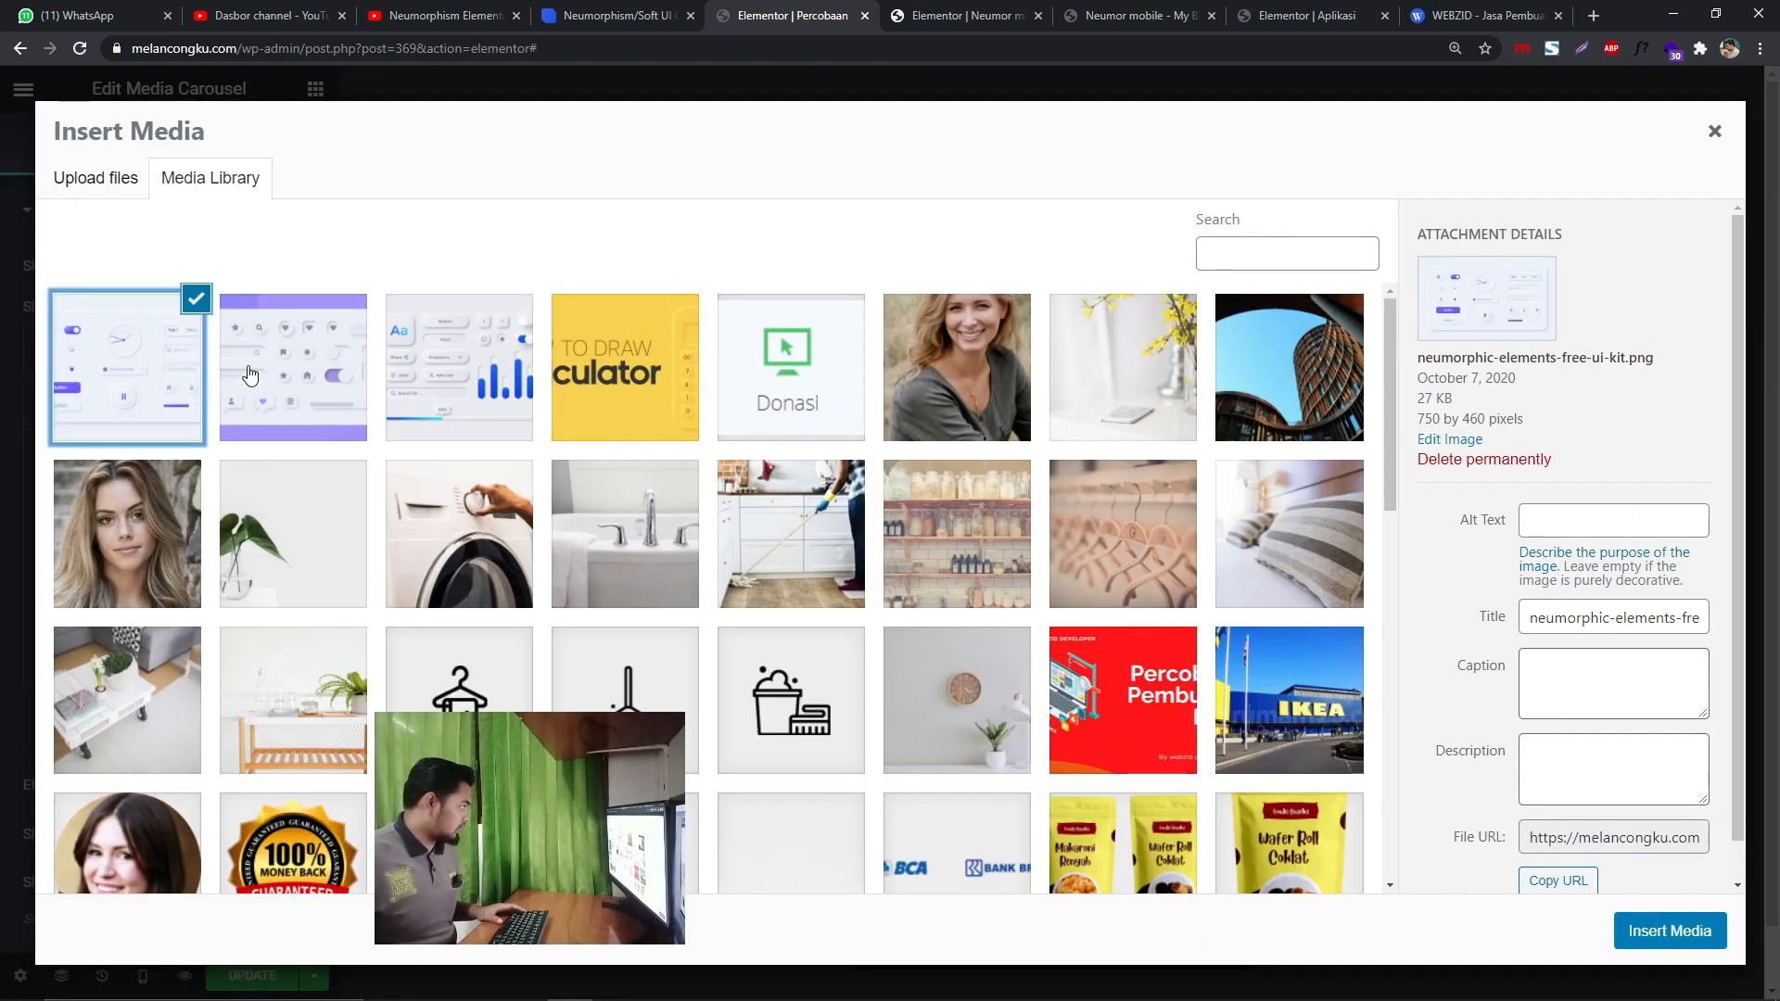
{"action": "left_click", "coordinate": [248, 374]}
{"action": "left_click", "coordinate": [1659, 930]}
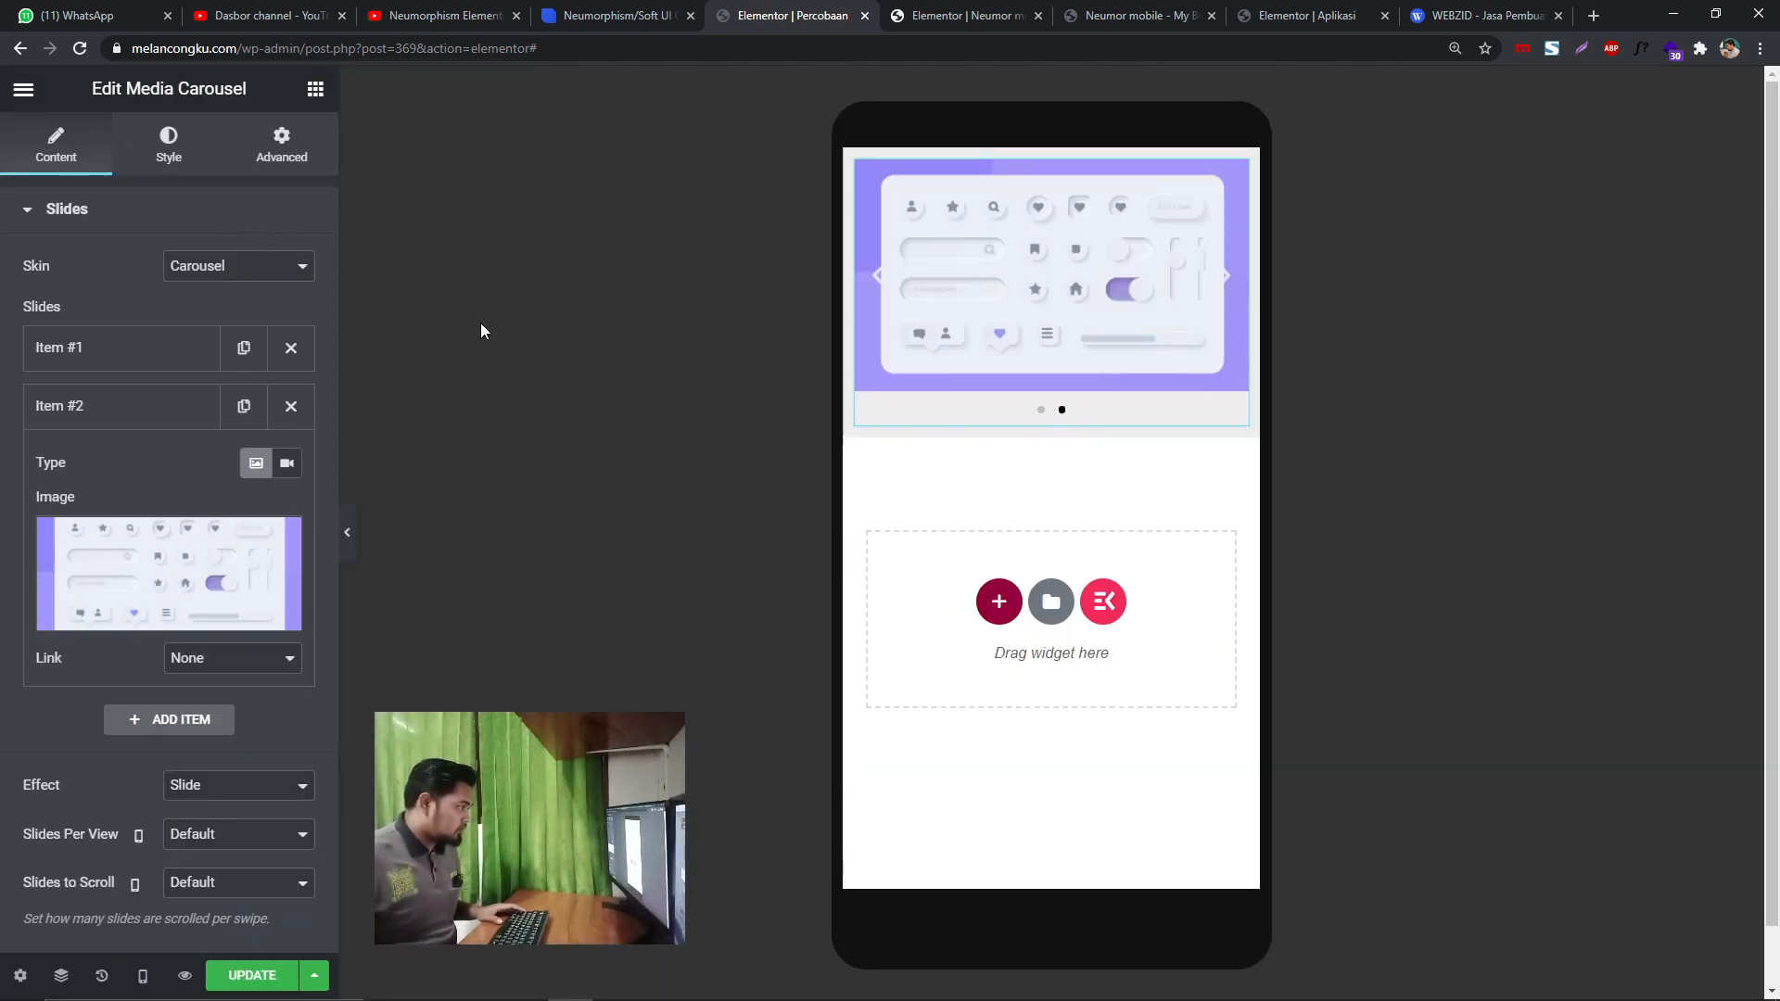
- Set the carousel's pagination position to Inside and preview the slides at full width without the editing panel
{"action": "left_click", "coordinate": [185, 154]}
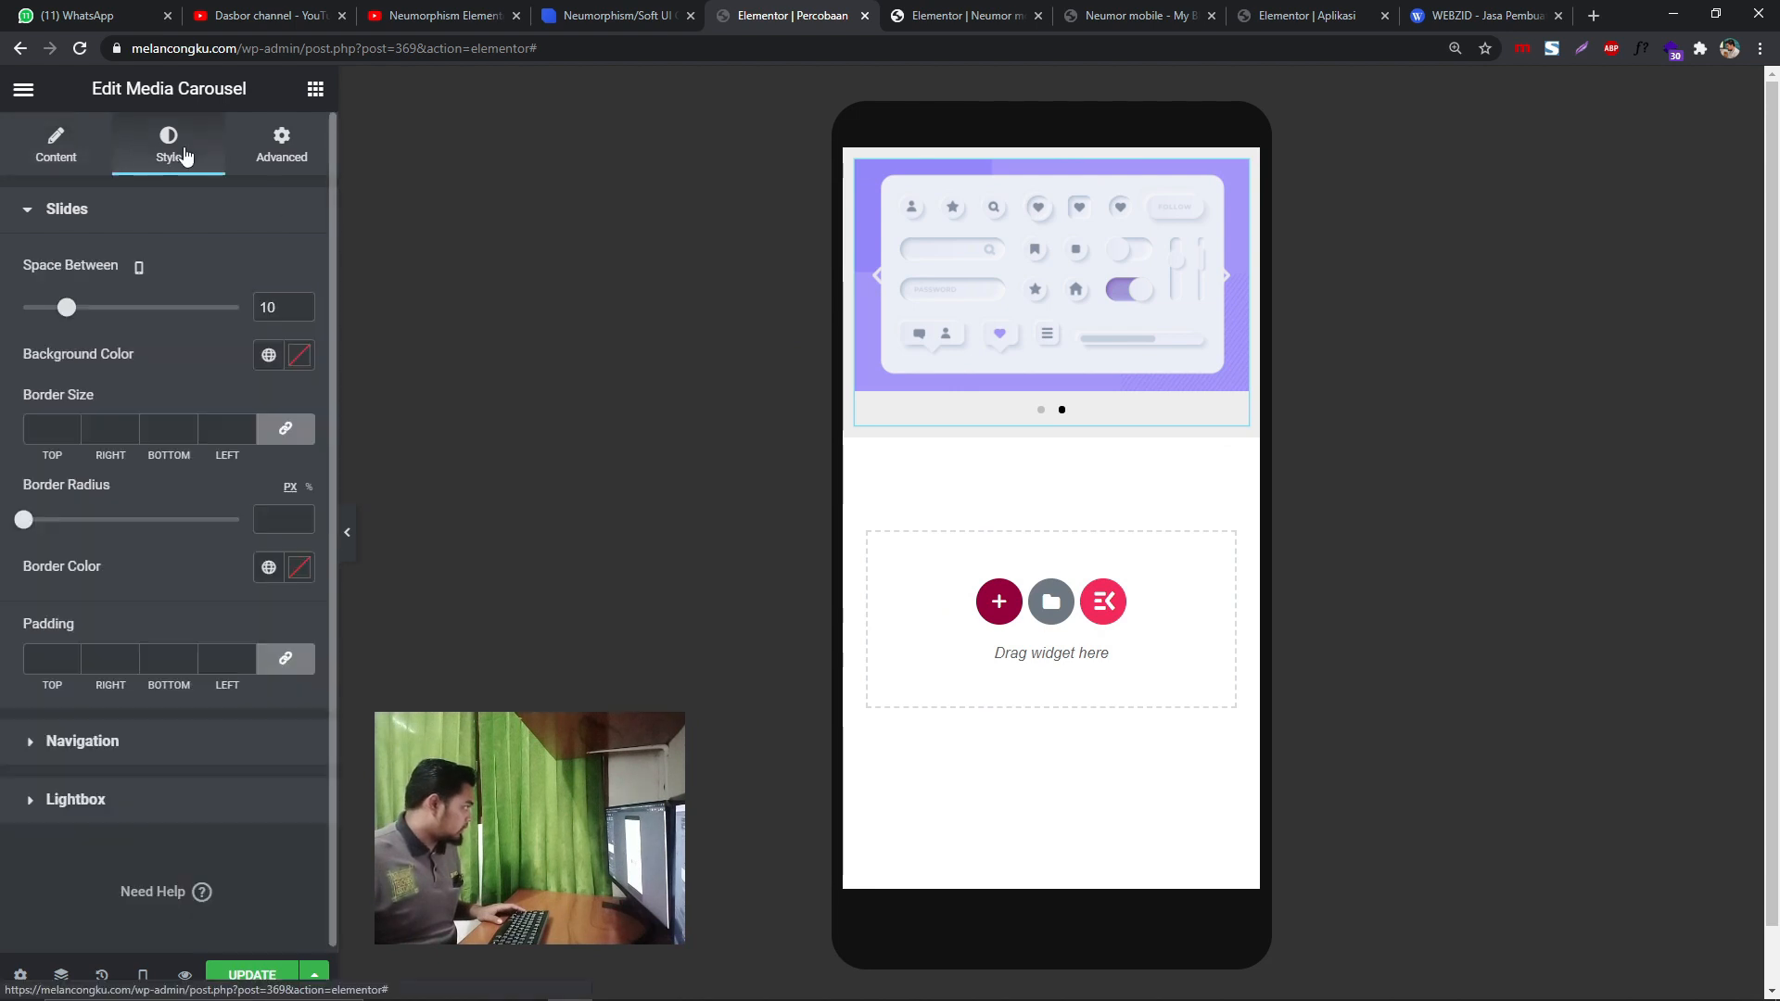
{"action": "left_click", "coordinate": [169, 741]}
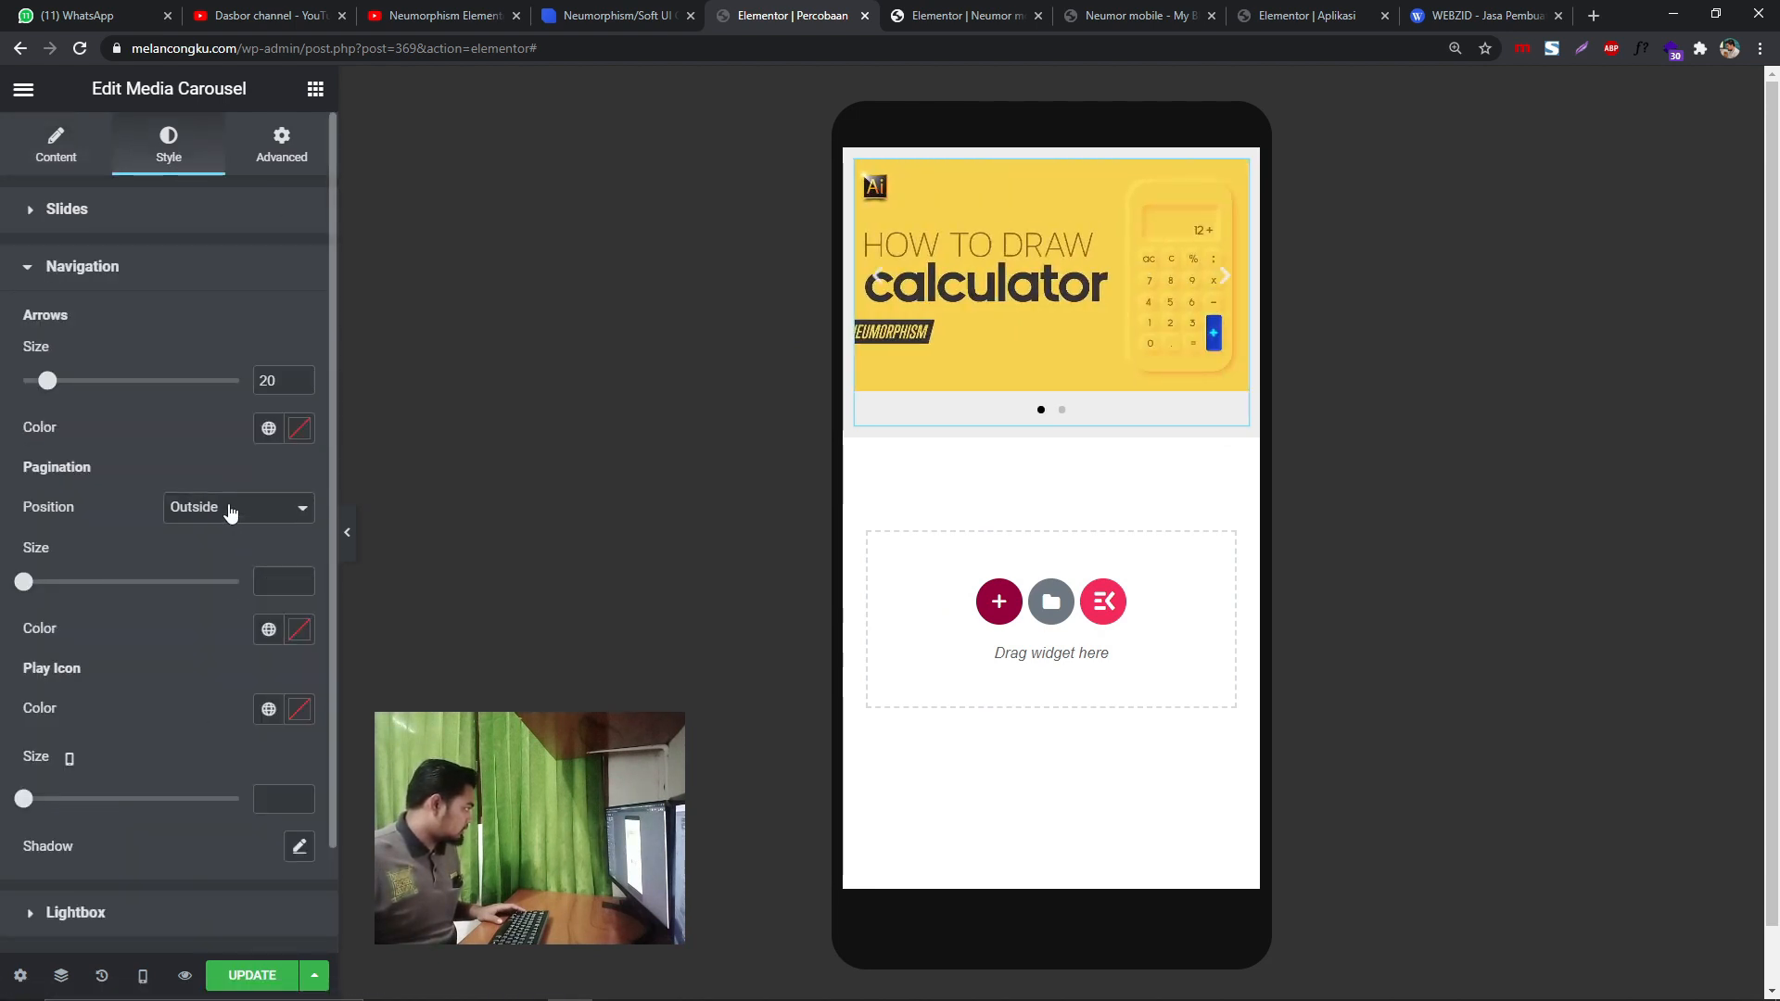
{"action": "left_click", "coordinate": [230, 510]}
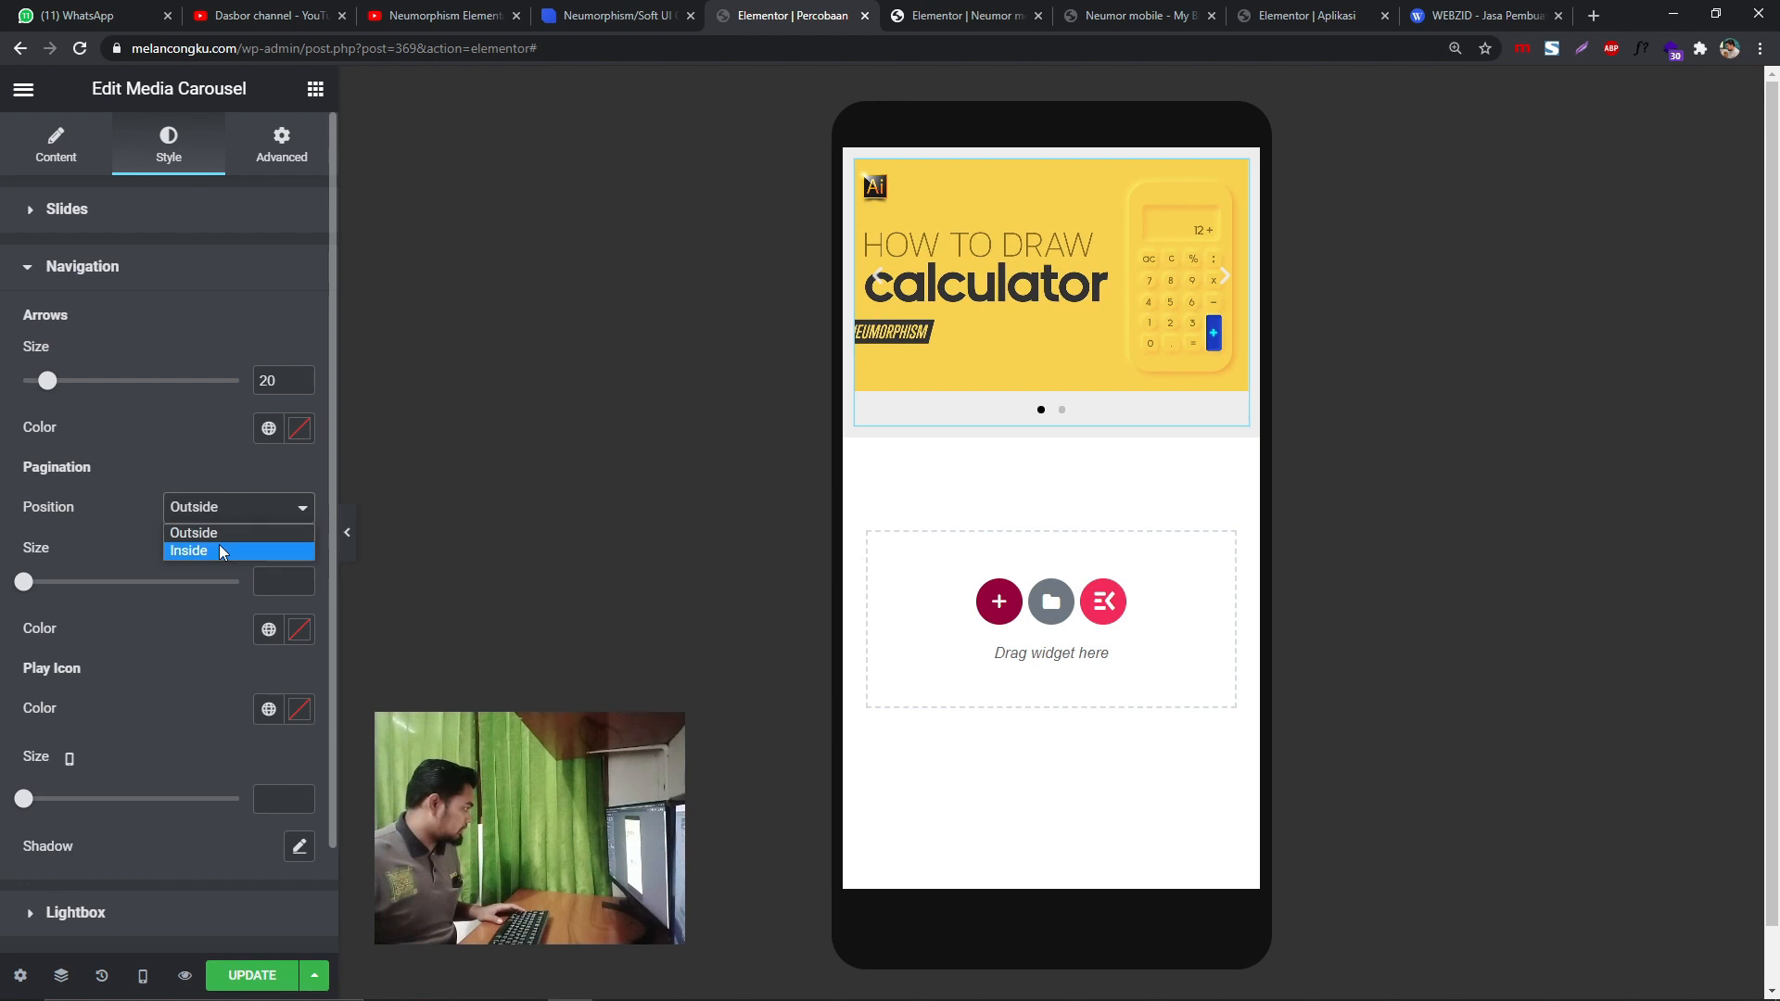
{"action": "left_click", "coordinate": [220, 545]}
{"action": "left_click", "coordinate": [347, 532]}
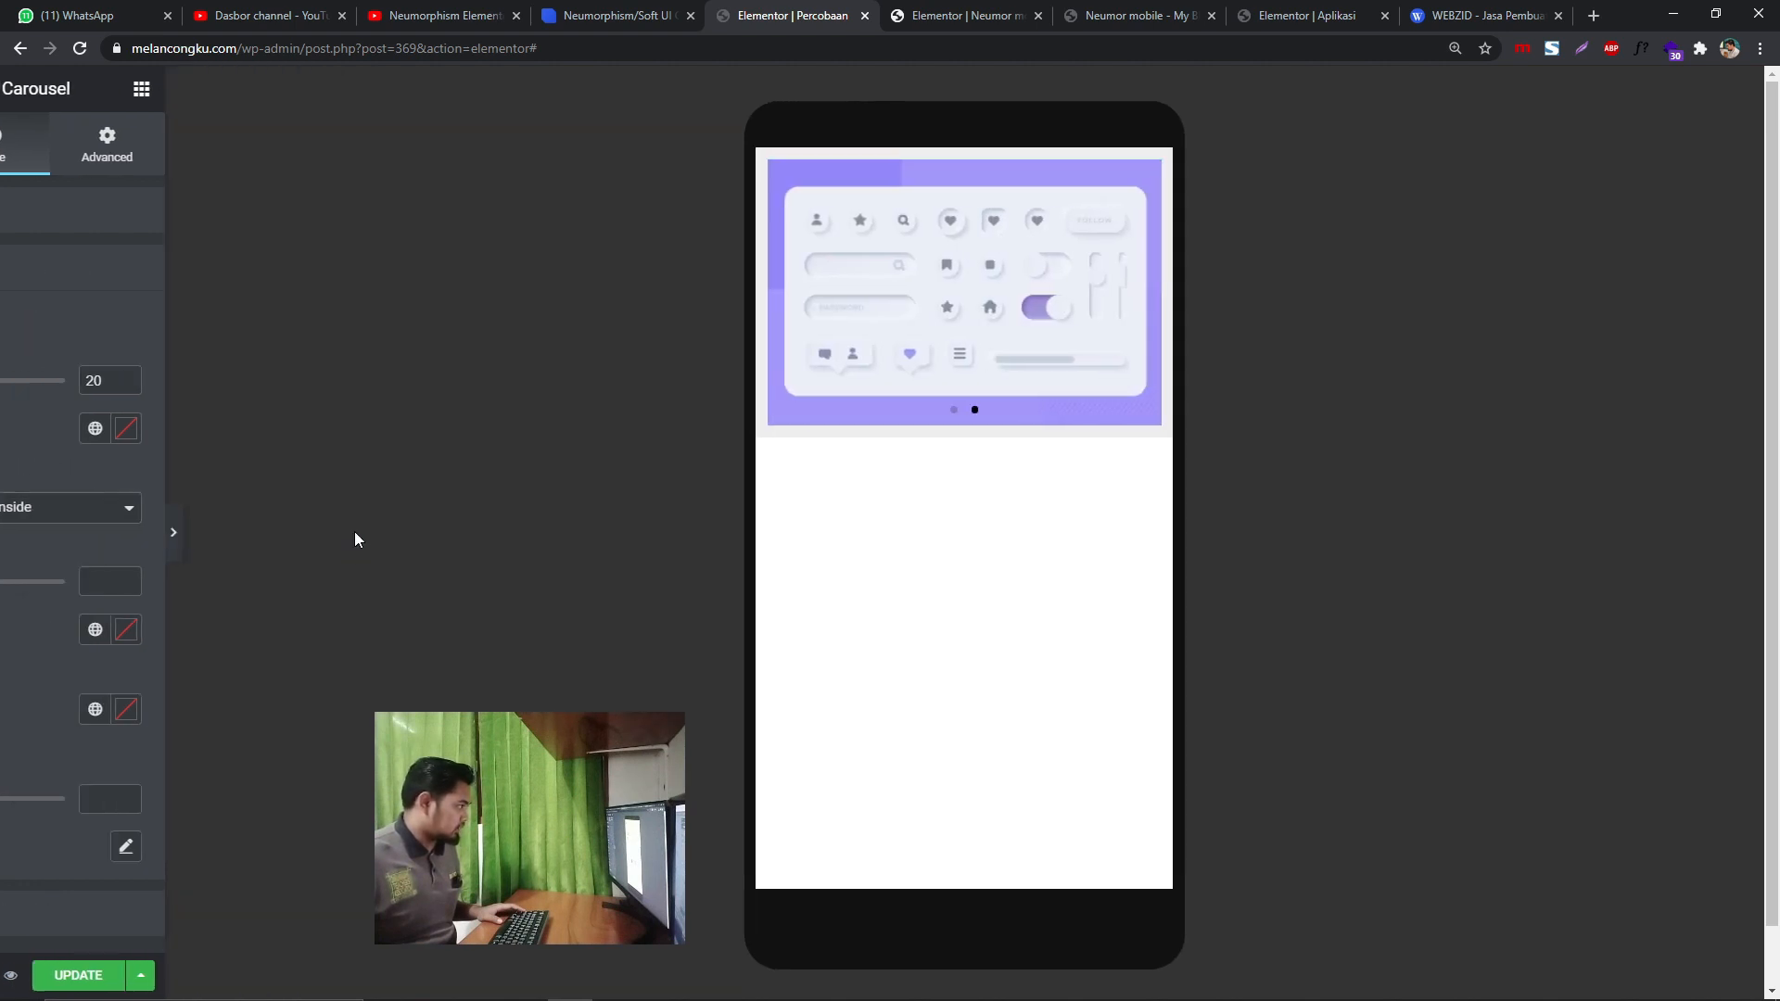
{"action": "left_click", "coordinate": [1066, 309]}
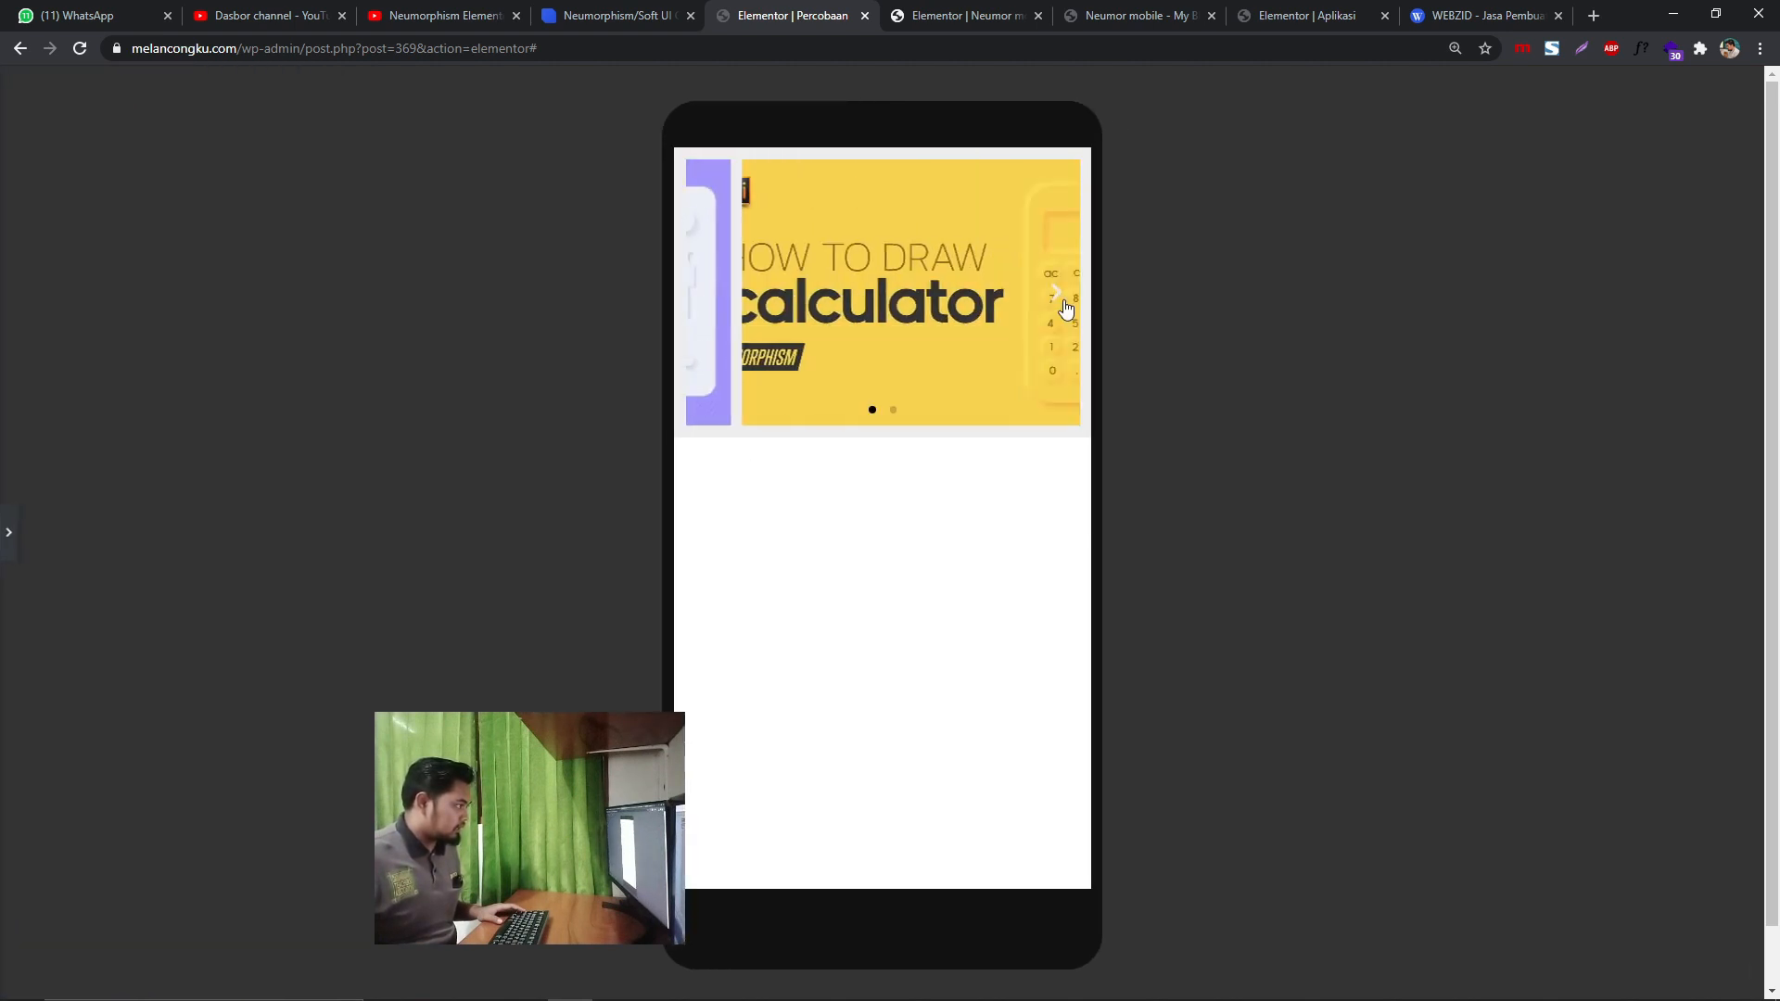
{"action": "left_click", "coordinate": [8, 532]}
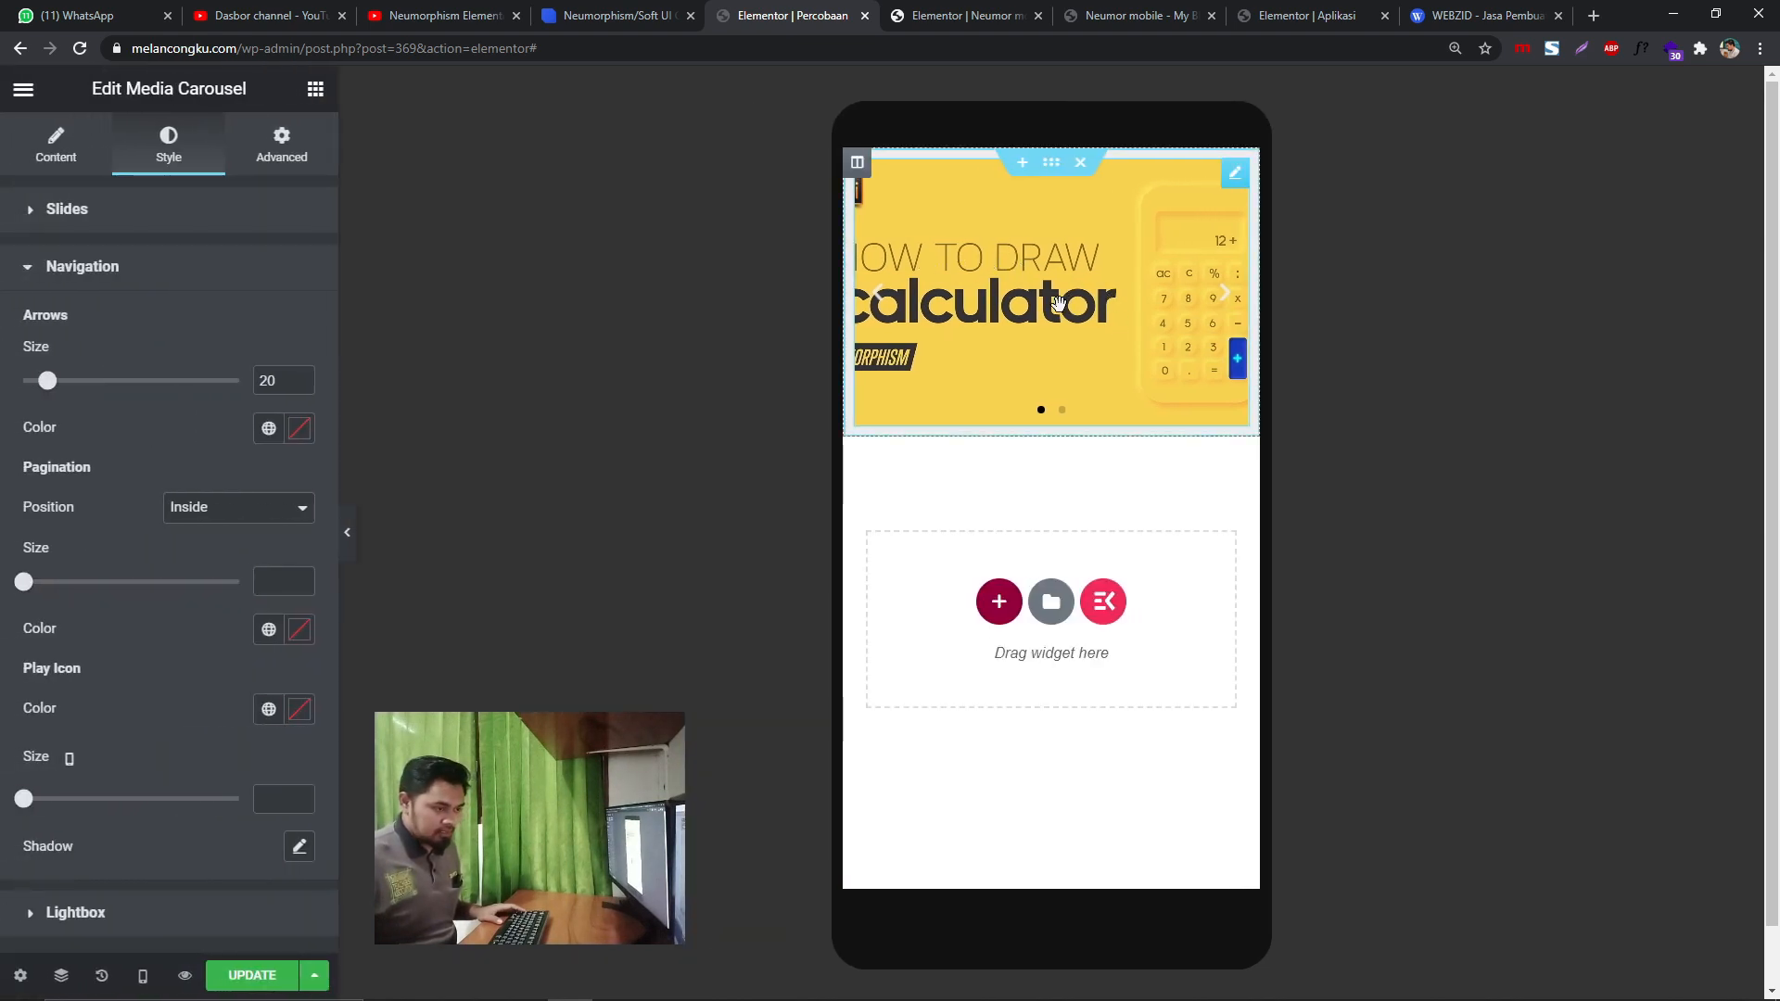
- Set the Media Carousel's mobile height to 187 px
{"action": "scroll", "coordinate": [166, 749], "scroll_direction": "down", "scroll_amount": 2}
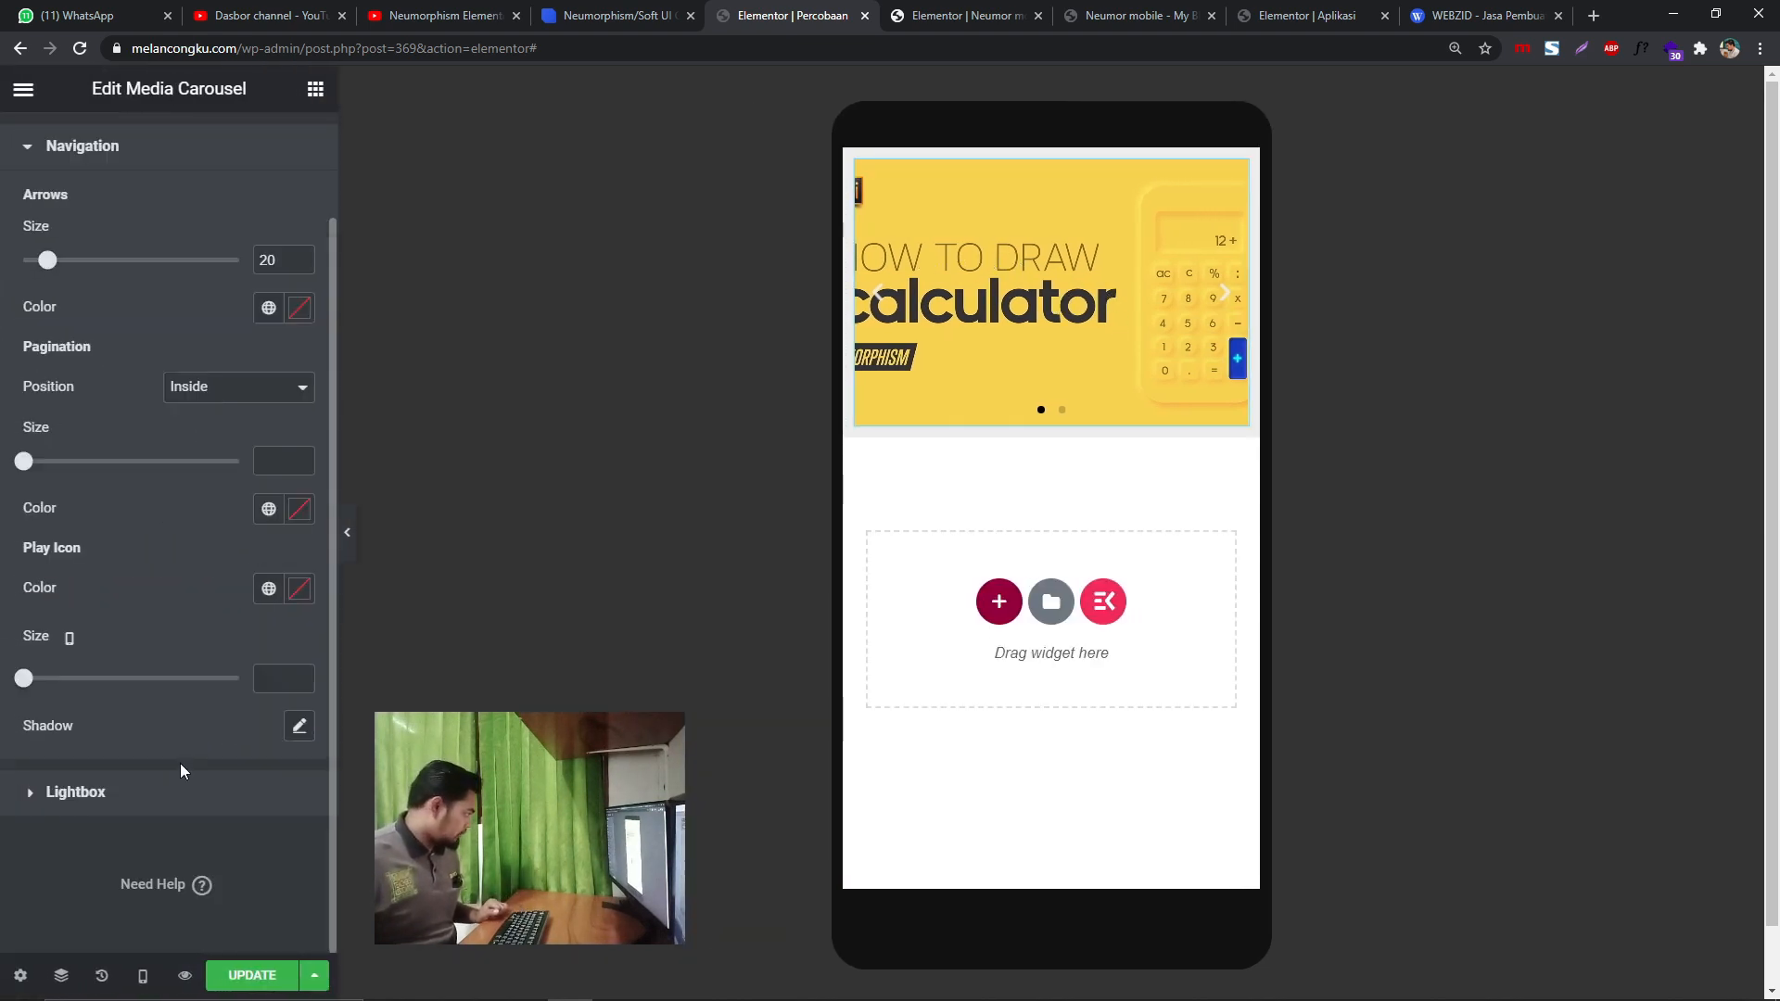
{"action": "scroll", "coordinate": [183, 799], "scroll_direction": "up", "scroll_amount": 2}
{"action": "left_click", "coordinate": [56, 148]}
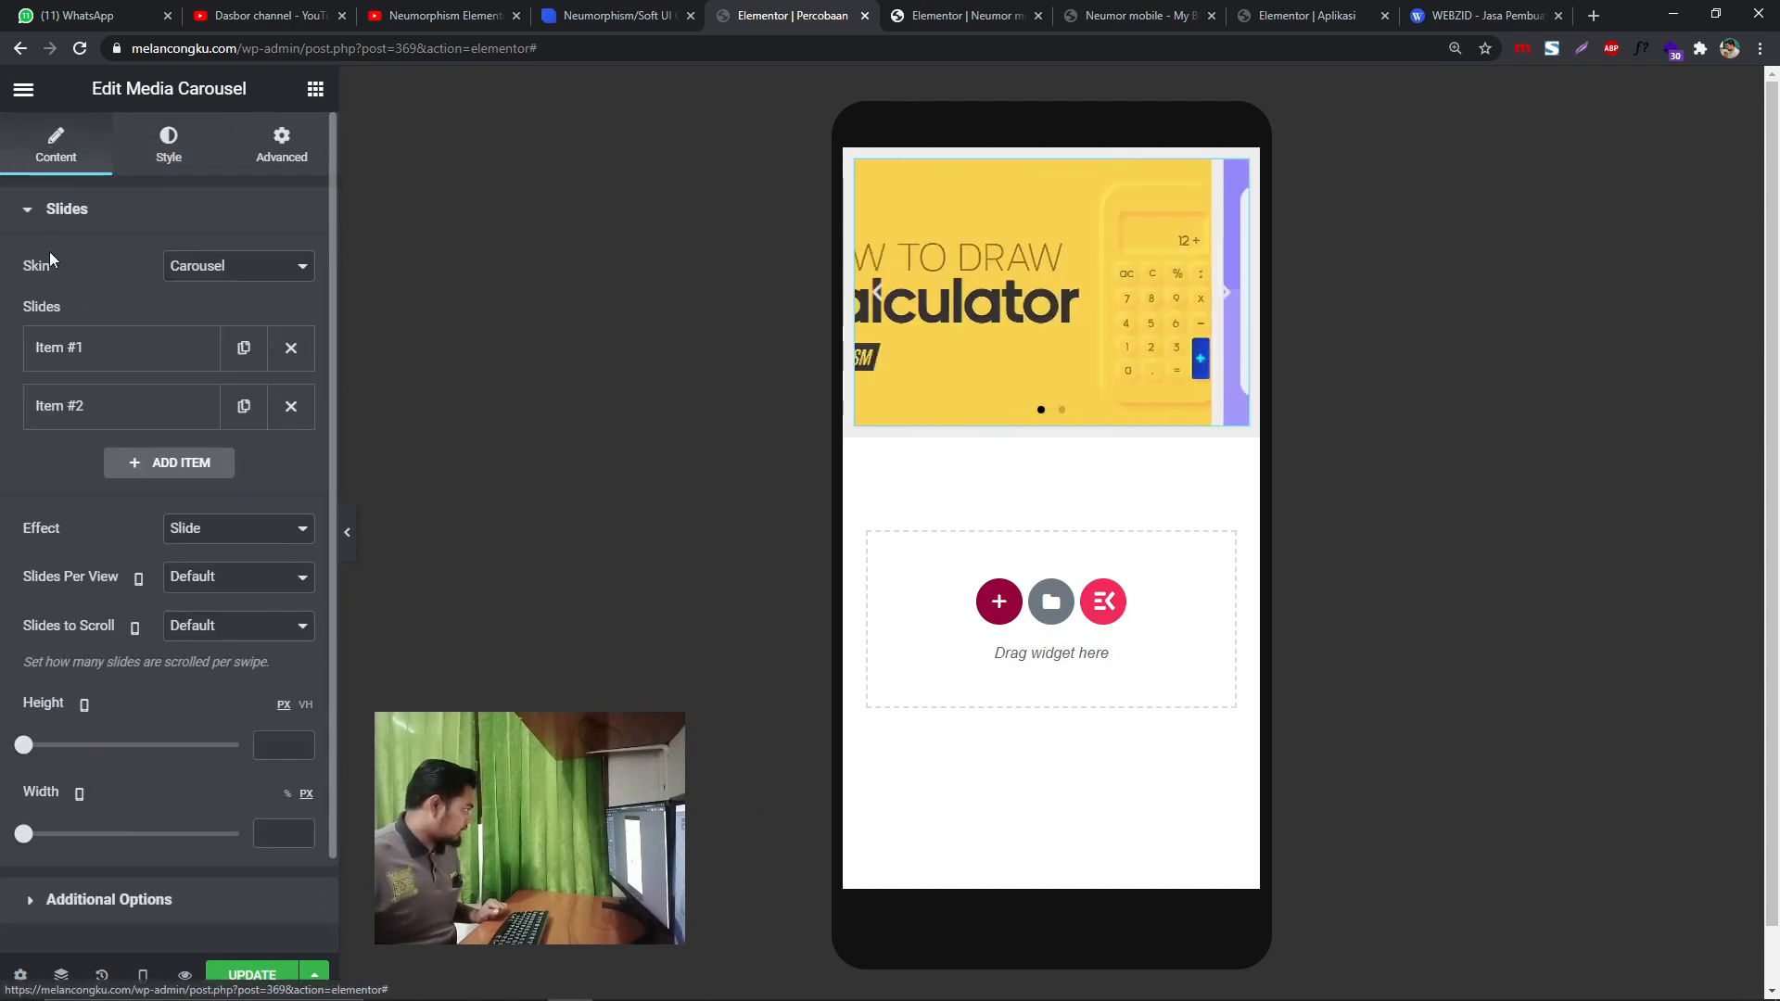
{"action": "scroll", "coordinate": [144, 716], "scroll_direction": "down", "scroll_amount": 1}
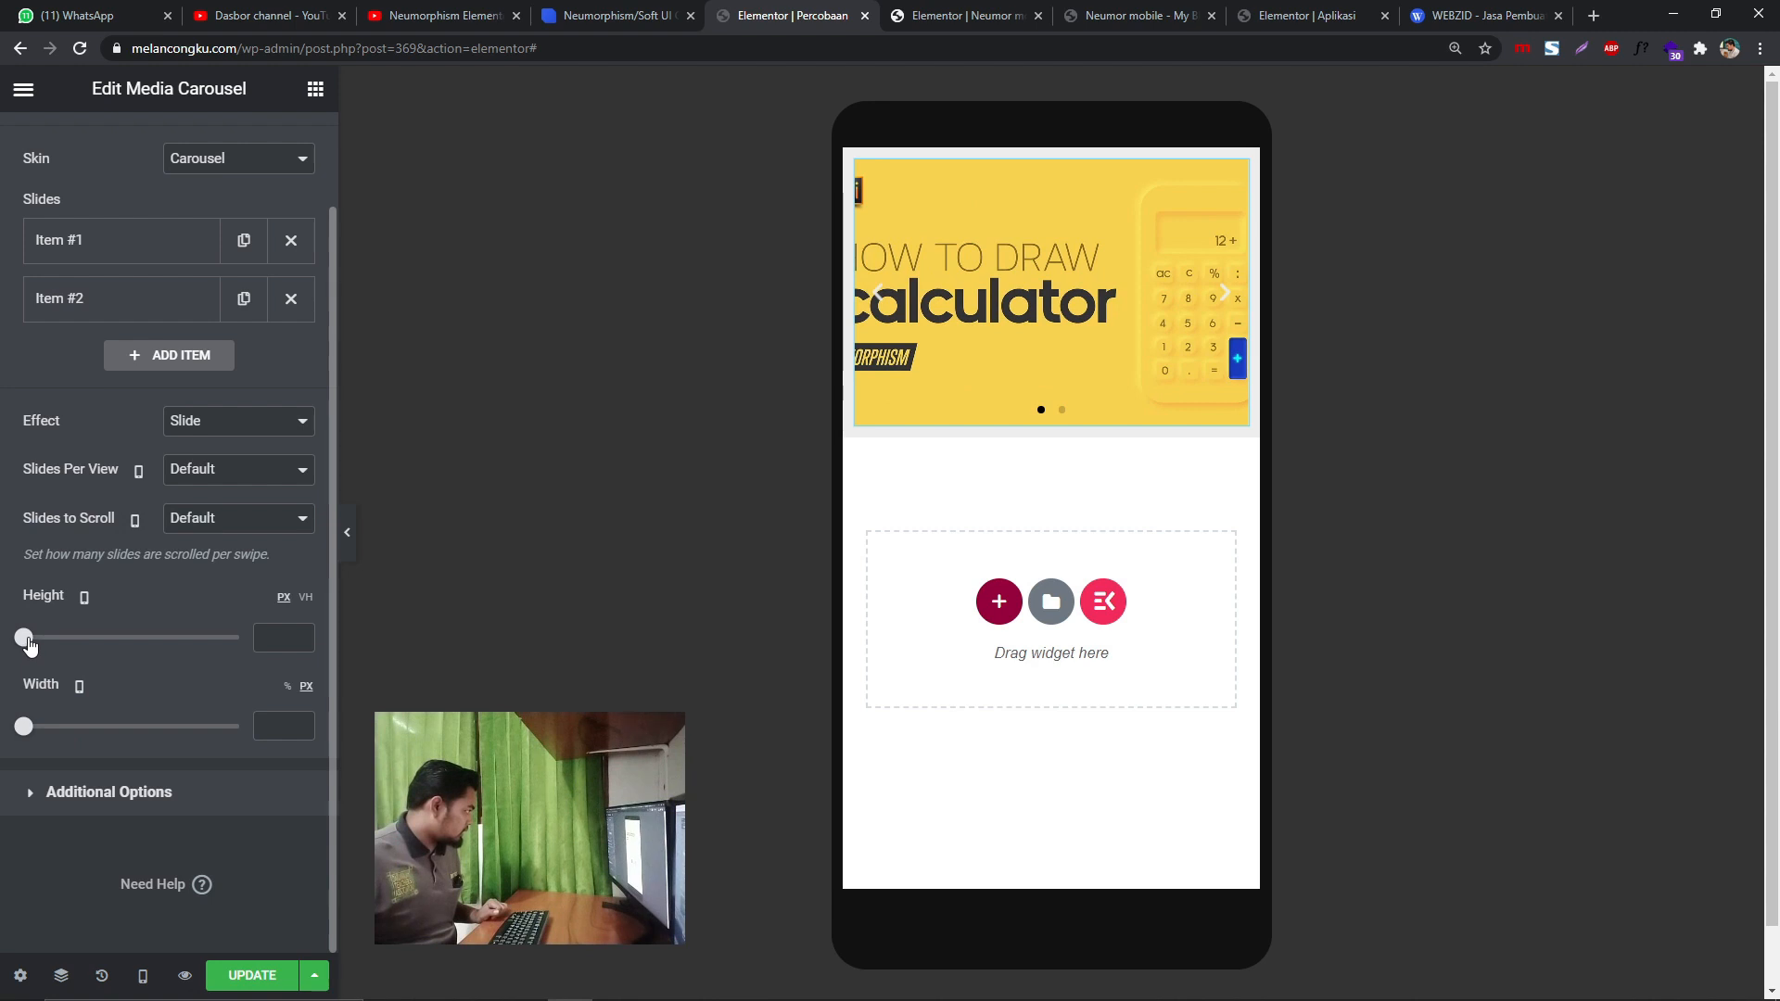
{"action": "left_click_drag", "start_coordinate": [30, 646], "coordinate": [51, 646]}
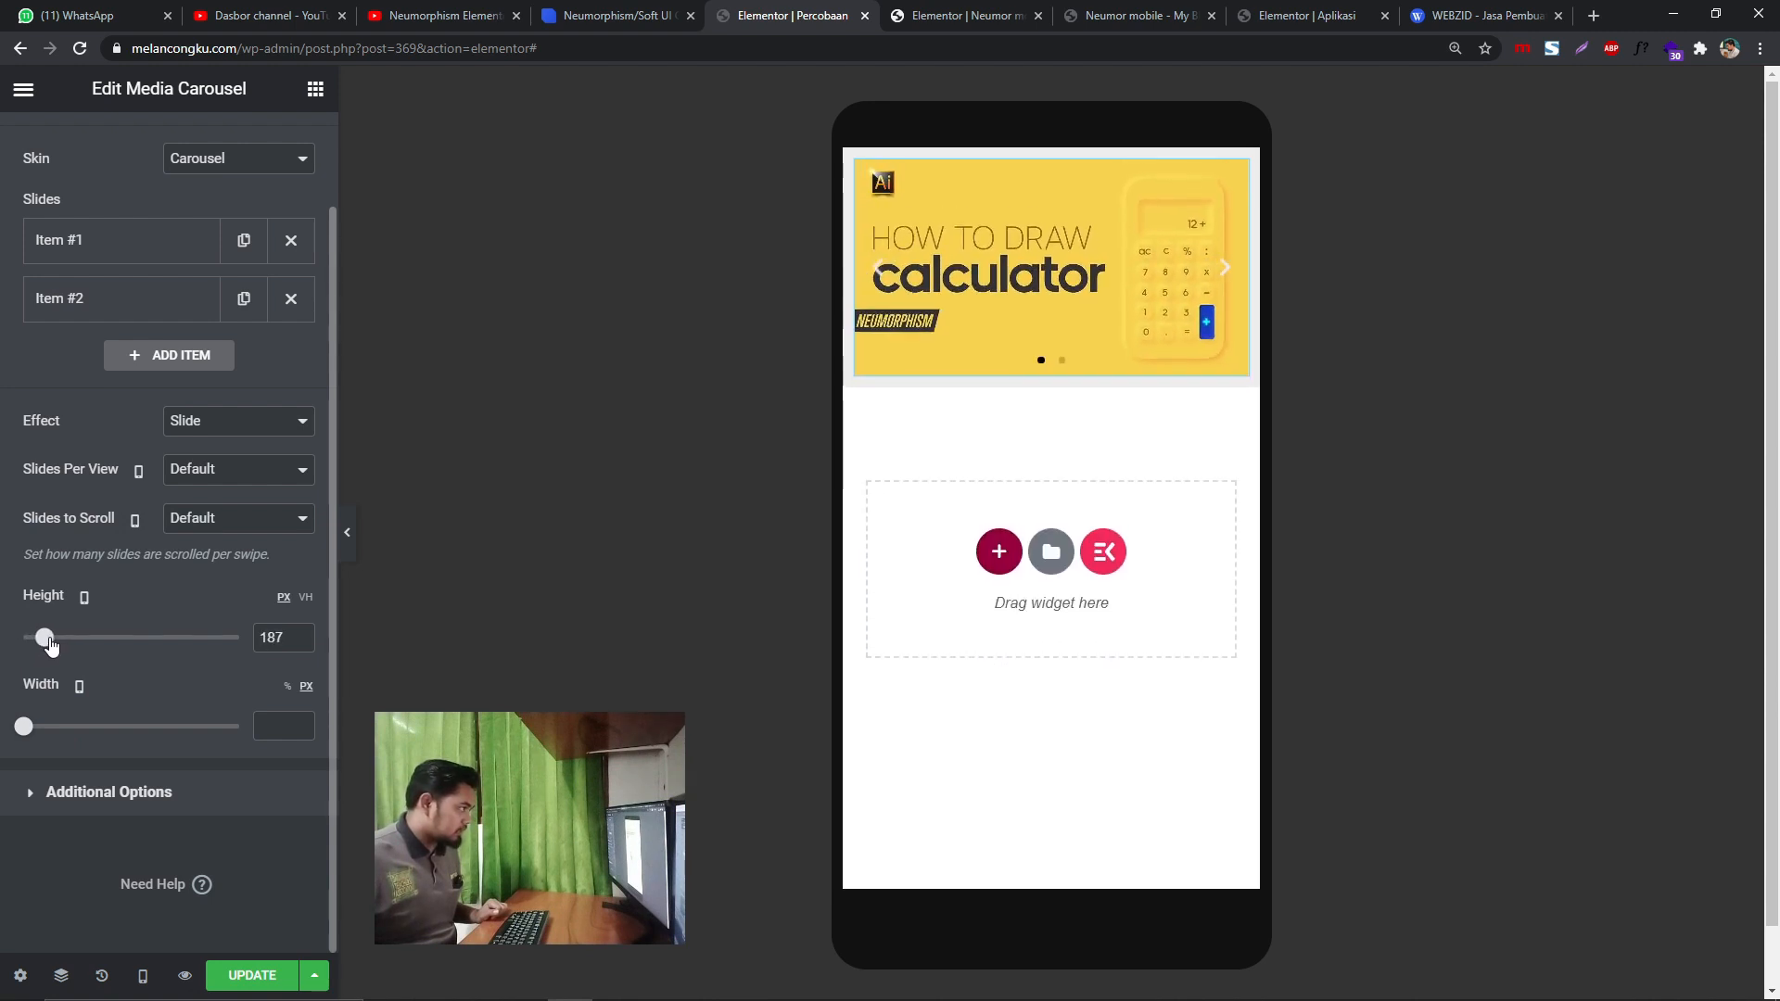
- Set the carousel slides' border radius to 10 px and check the result against the Neumor mobile page
{"action": "scroll", "coordinate": [57, 645], "scroll_direction": "up", "scroll_amount": 1}
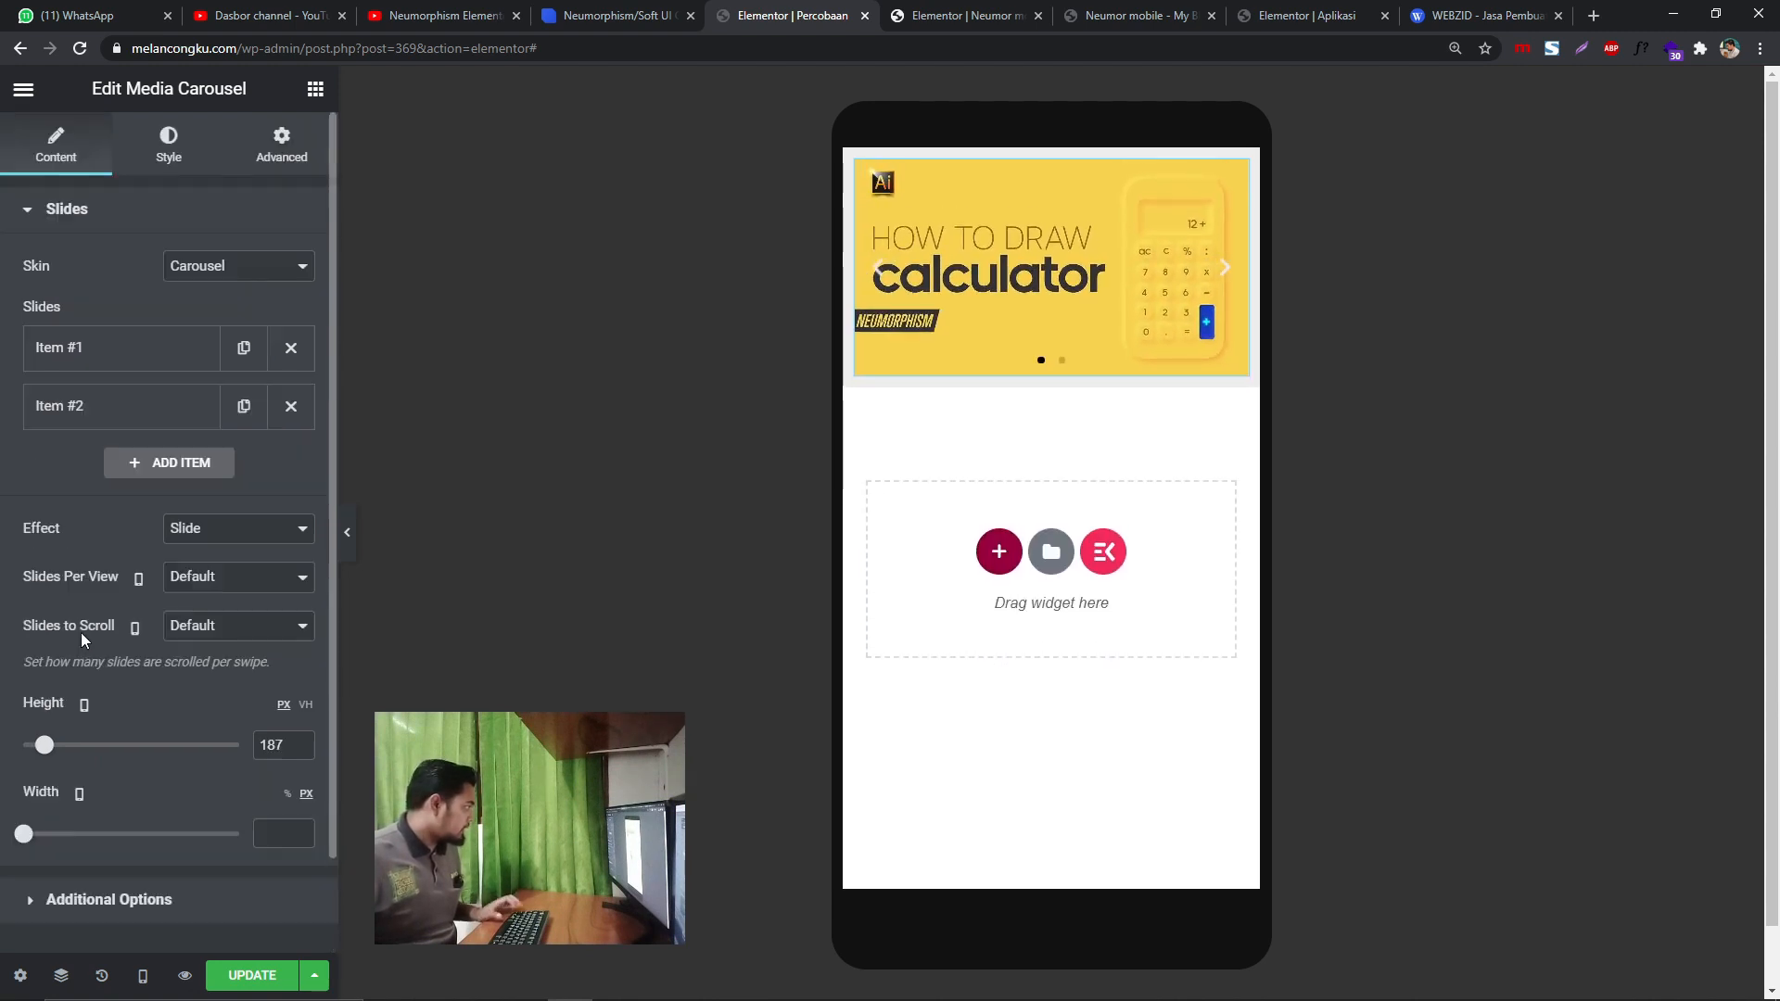
{"action": "left_click", "coordinate": [170, 160]}
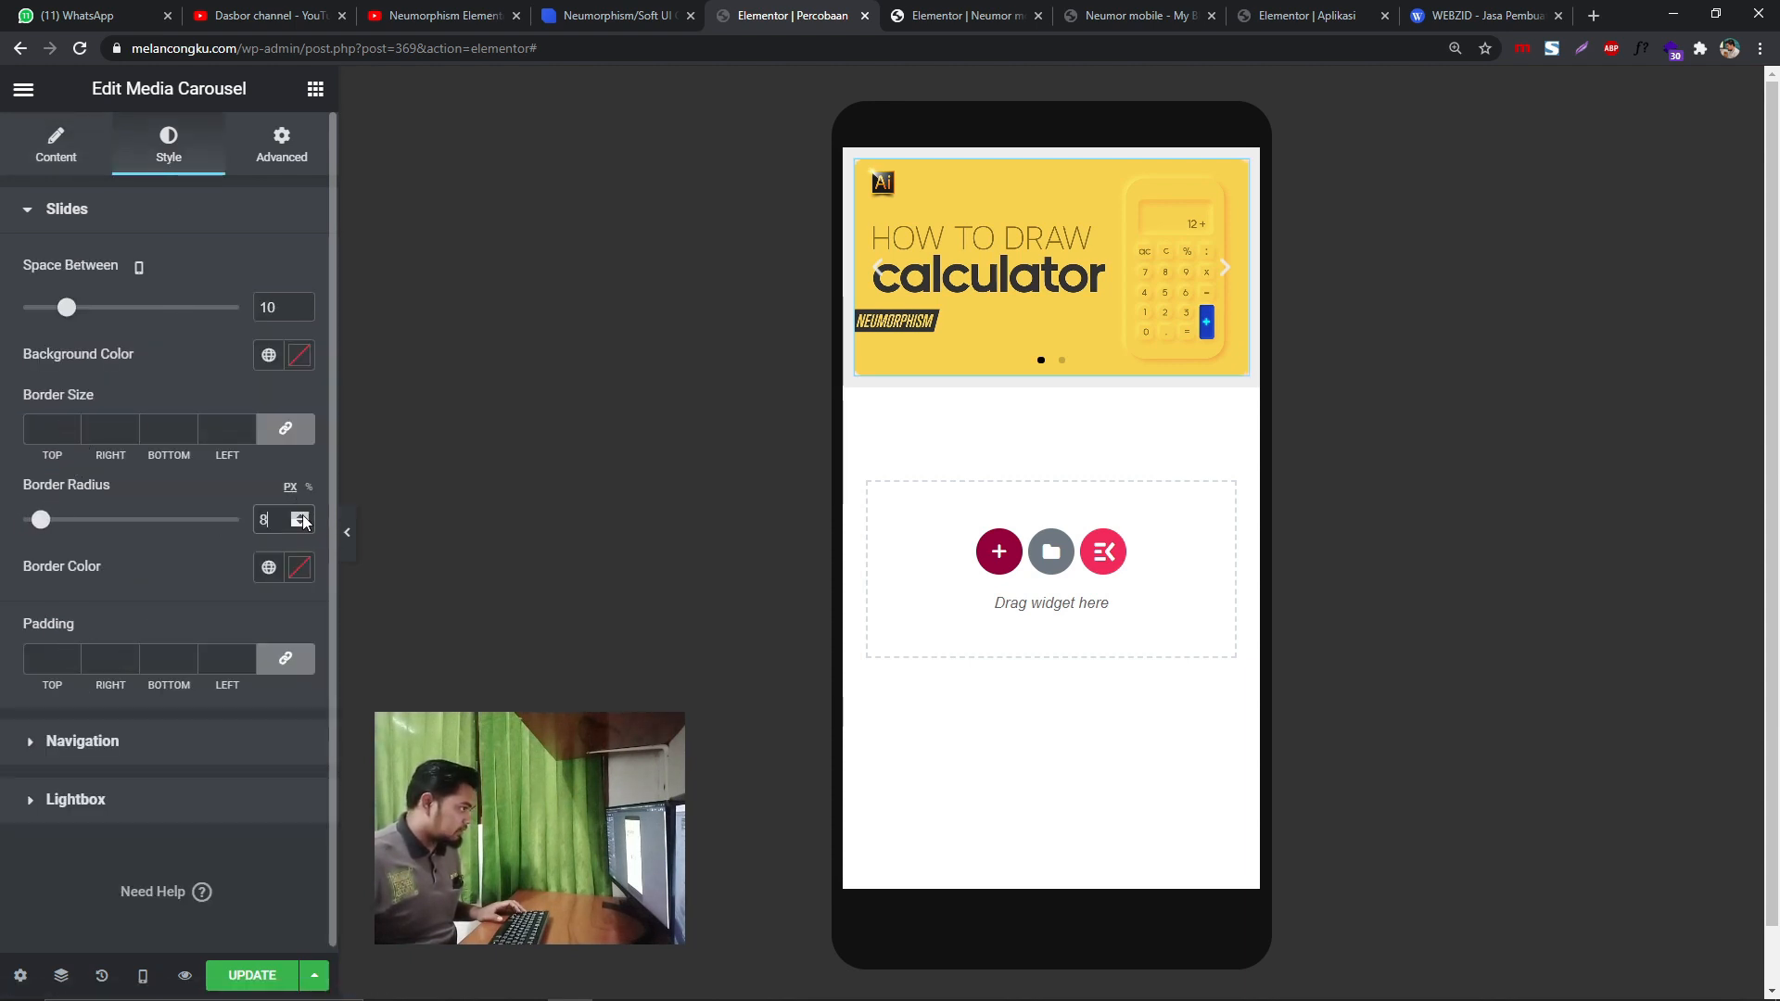
{"action": "left_click", "coordinate": [347, 532]}
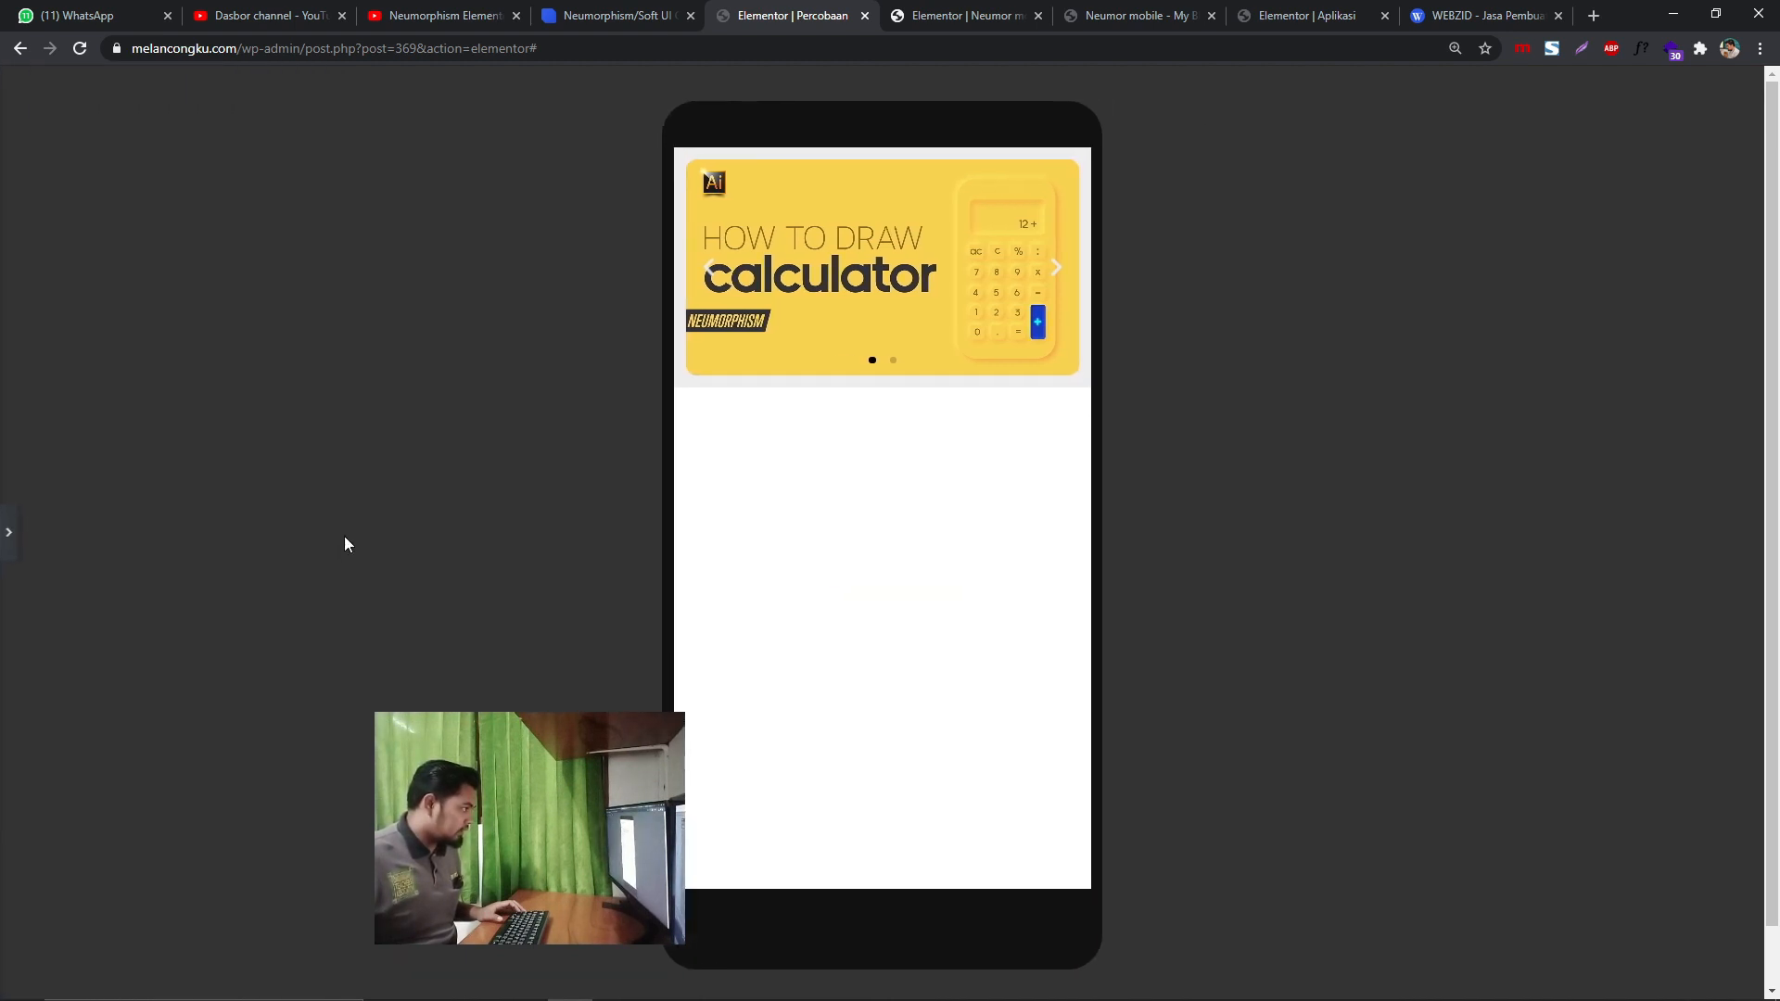
{"action": "left_click", "coordinate": [8, 532]}
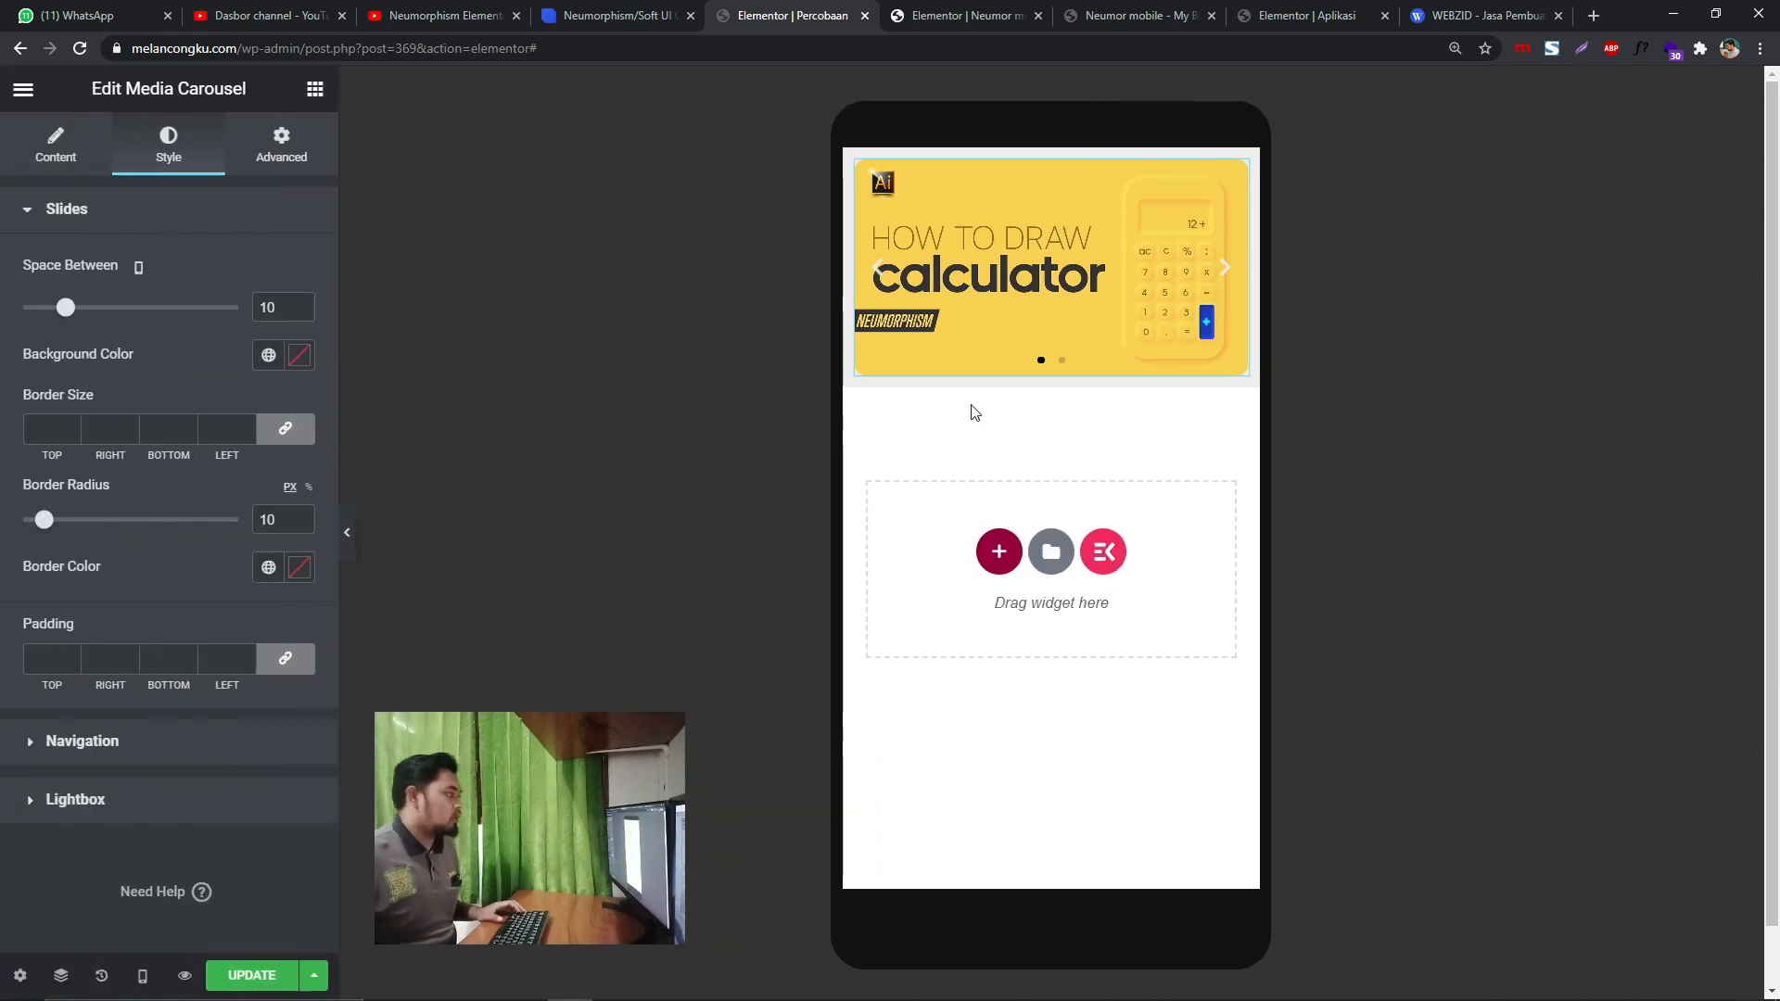
{"action": "left_click", "coordinate": [1140, 11]}
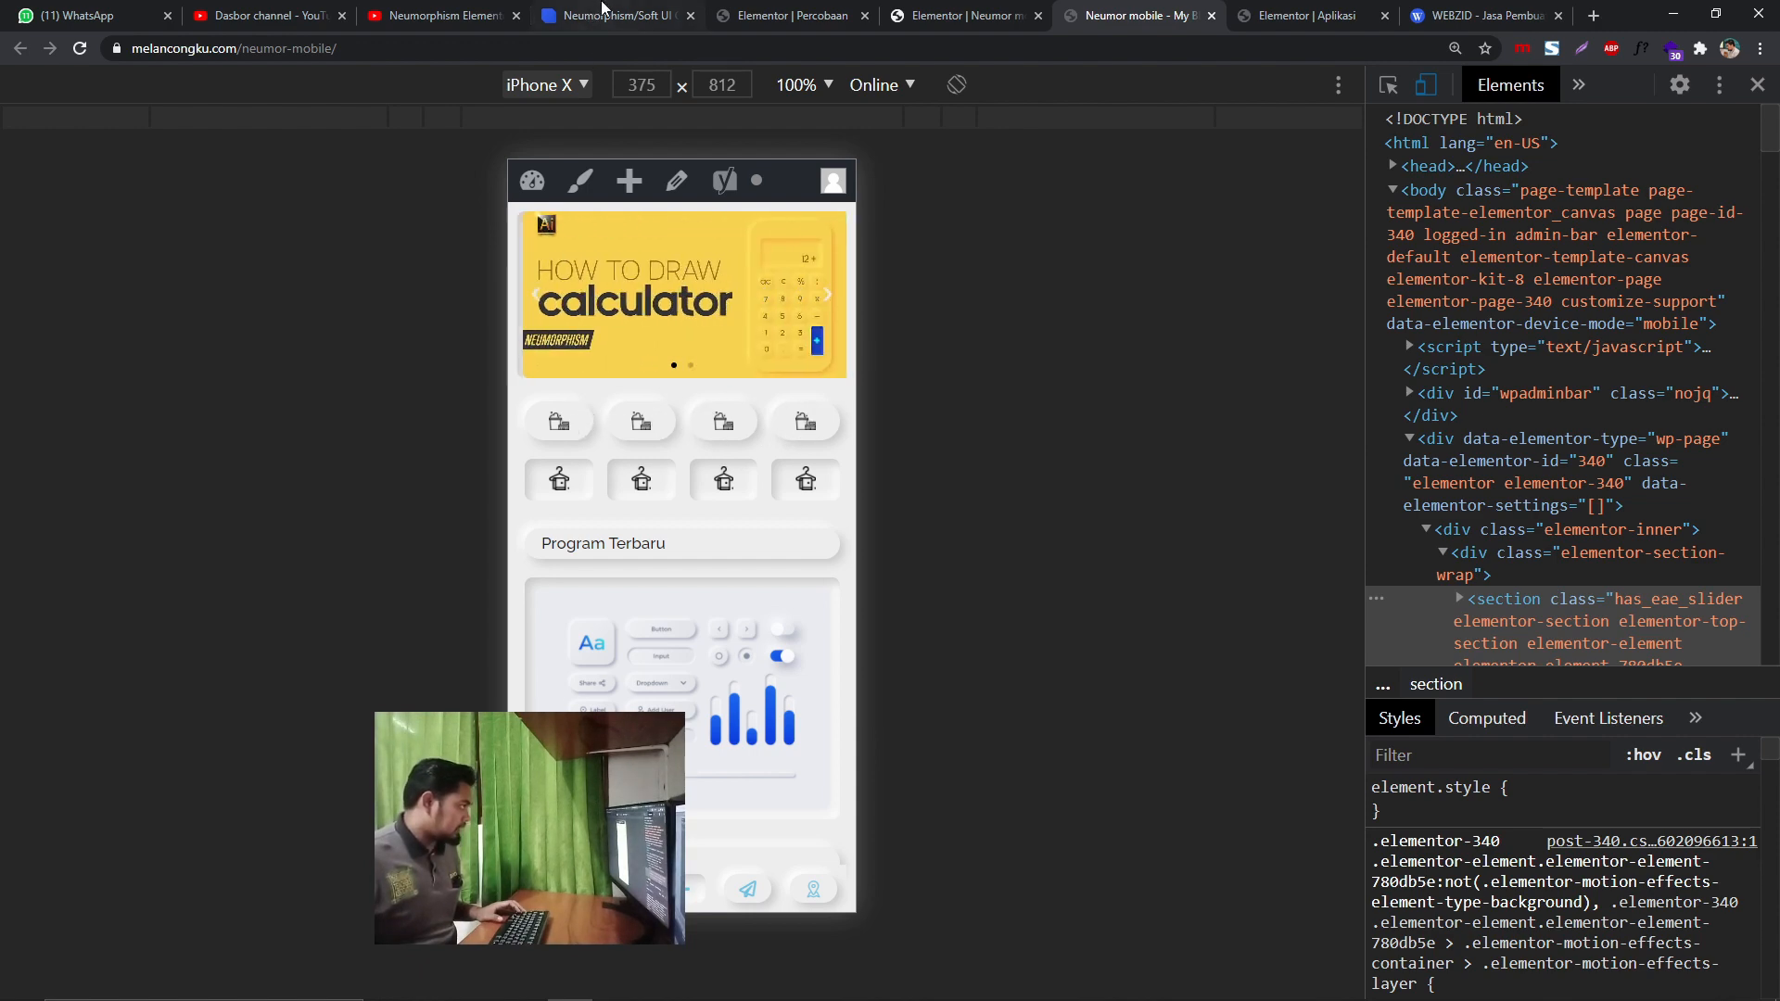
{"action": "left_click", "coordinate": [816, 15]}
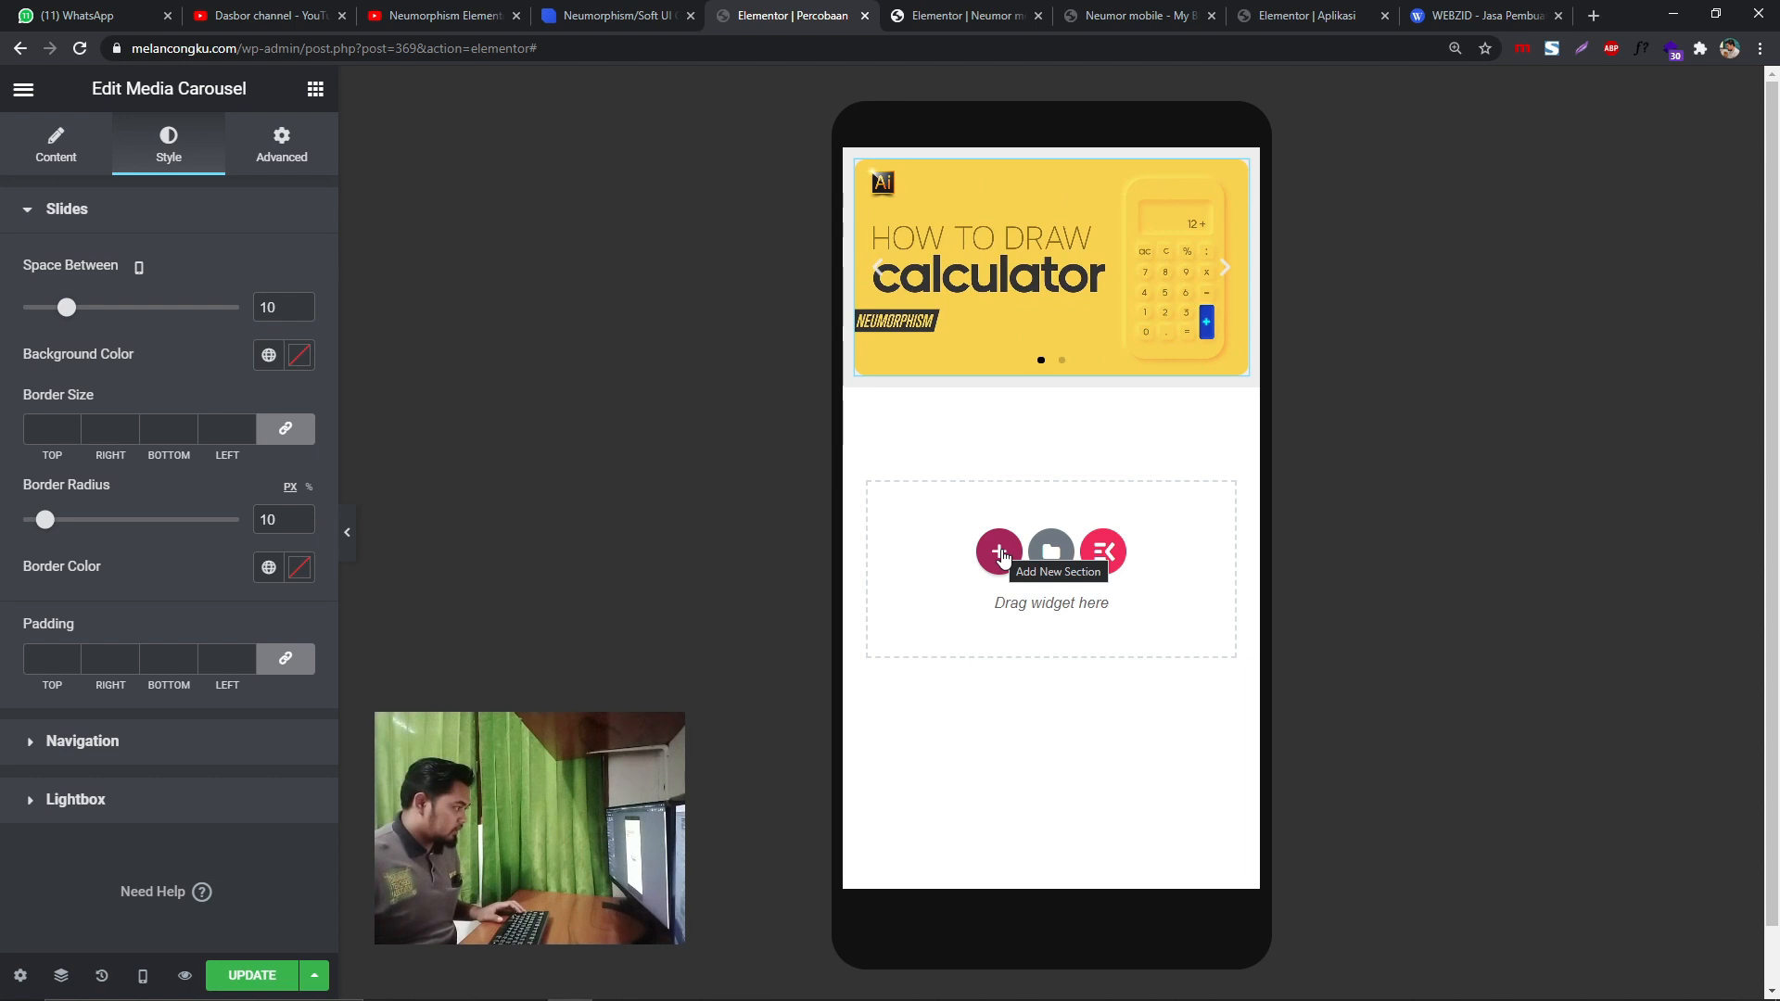
{"action": "left_click", "coordinate": [999, 552]}
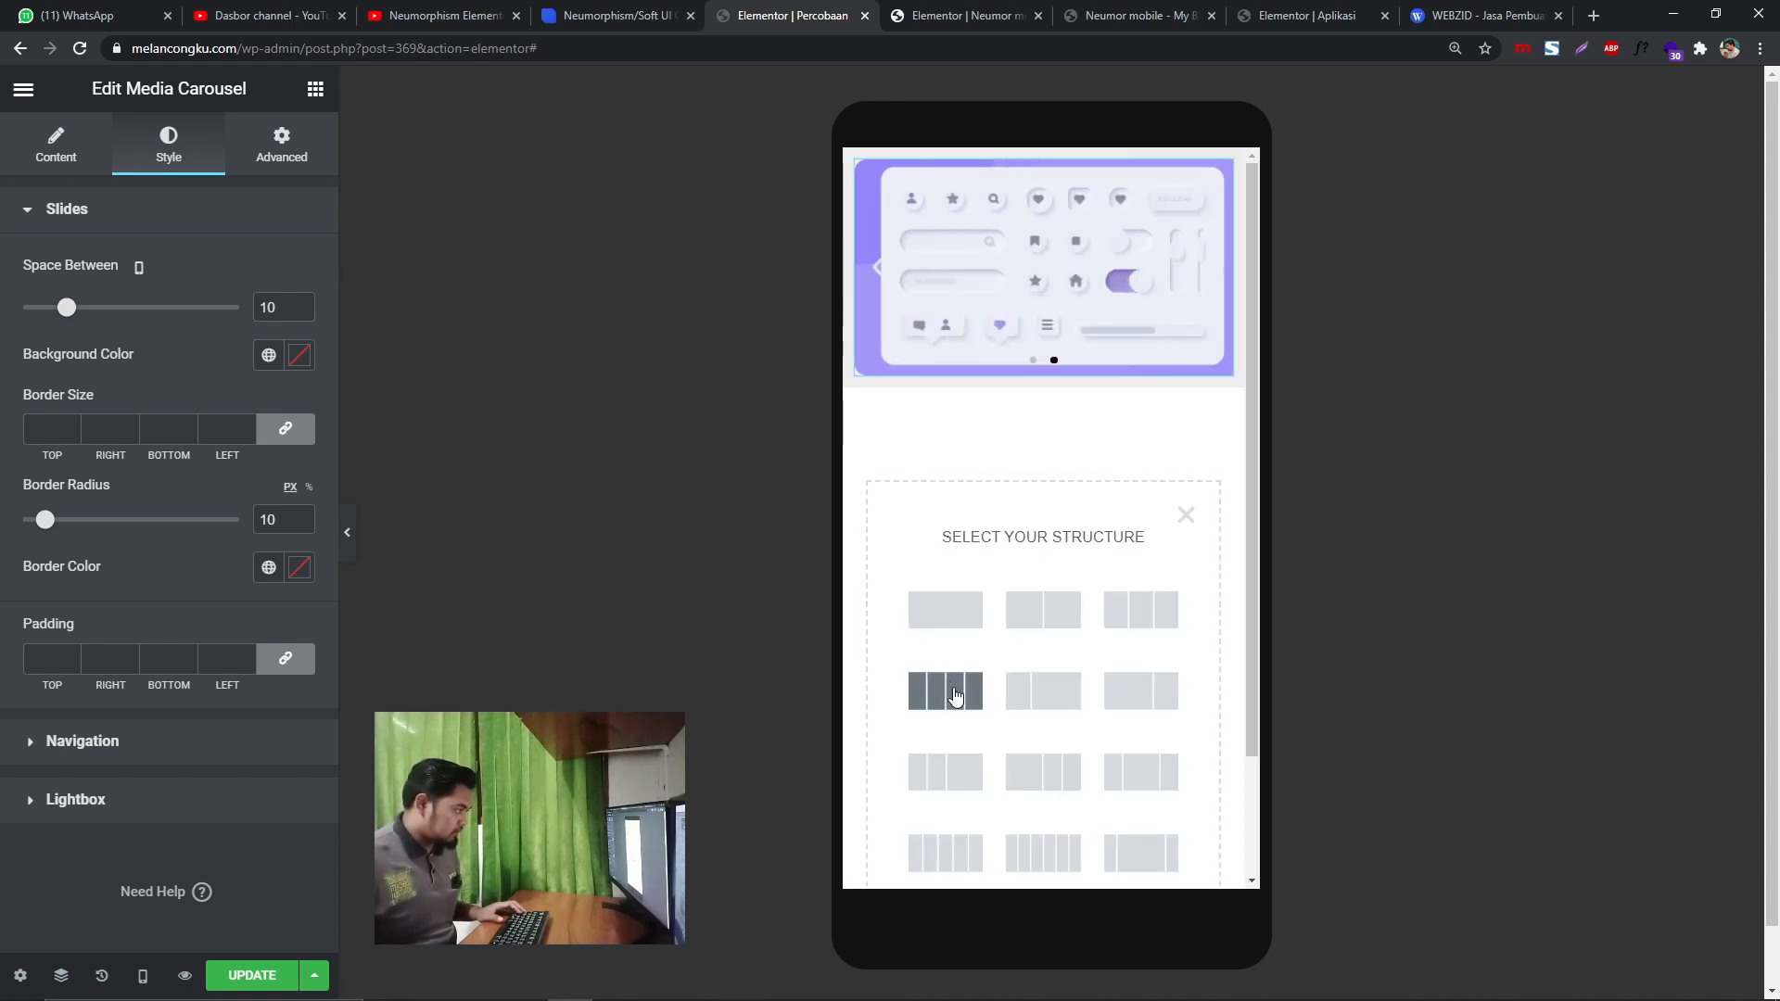
{"action": "left_click", "coordinate": [955, 696]}
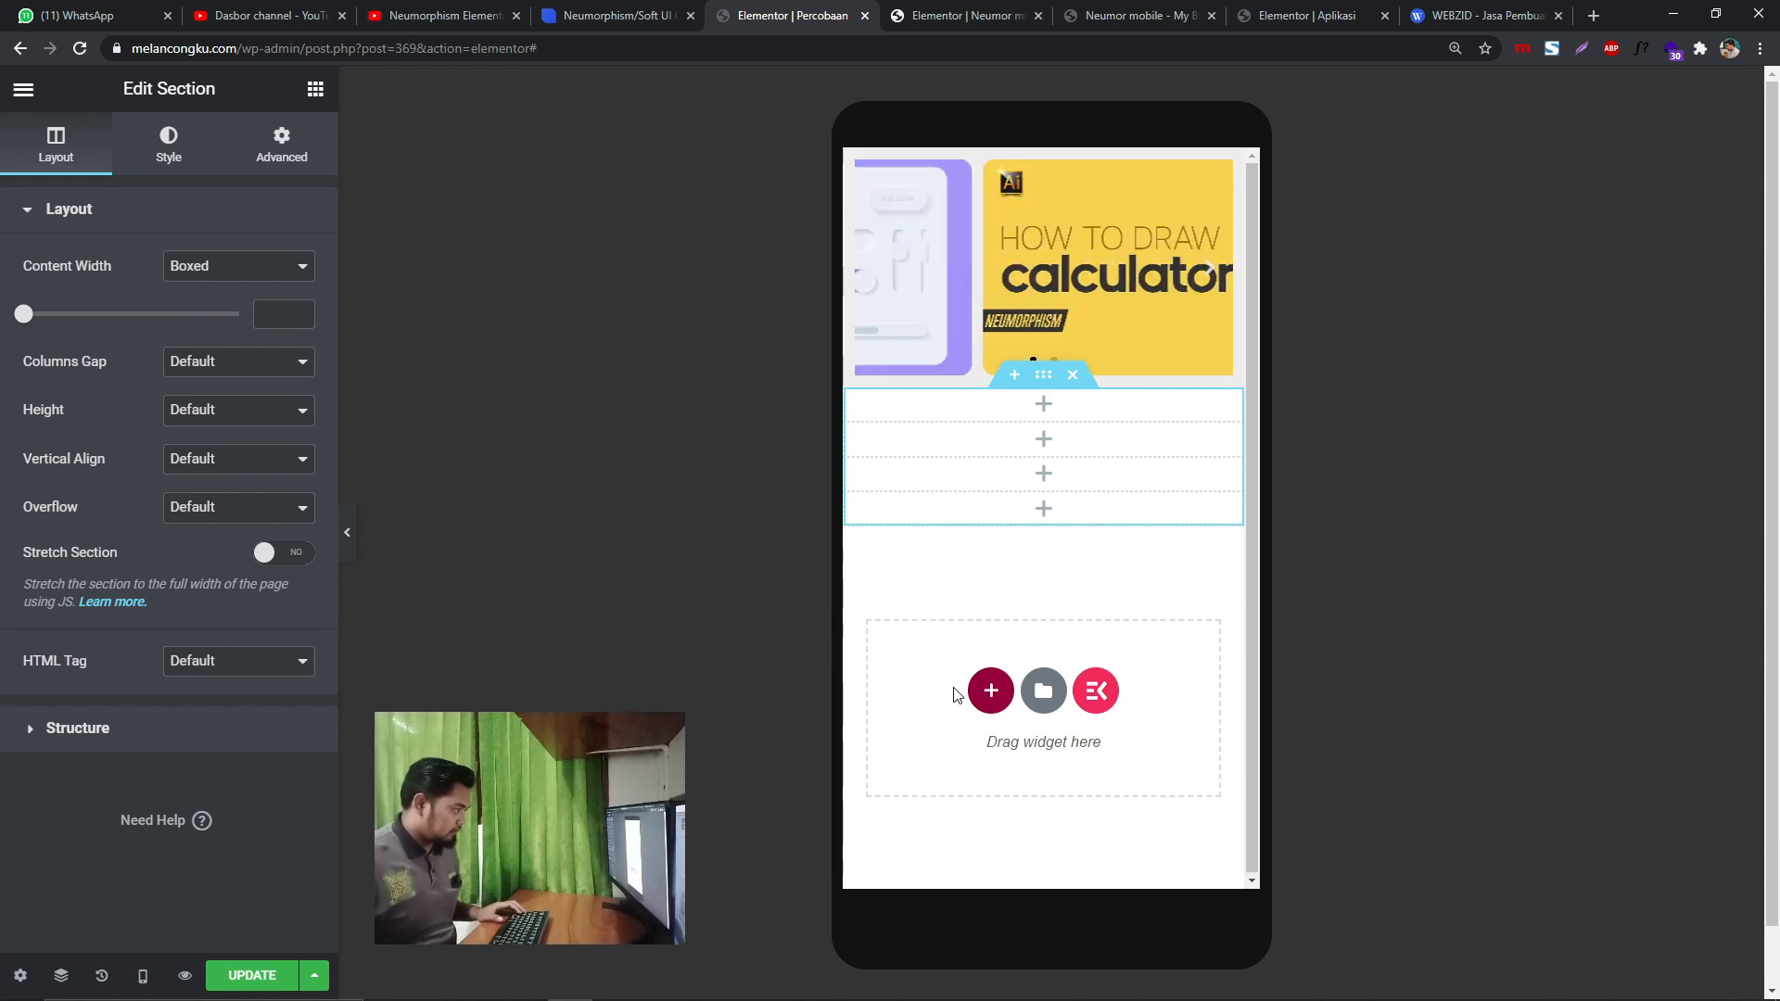
{"action": "left_click", "coordinate": [1073, 376]}
- Add a single-column section below the carousel and give it a classic background with the color #ededed
{"action": "left_click", "coordinate": [990, 548]}
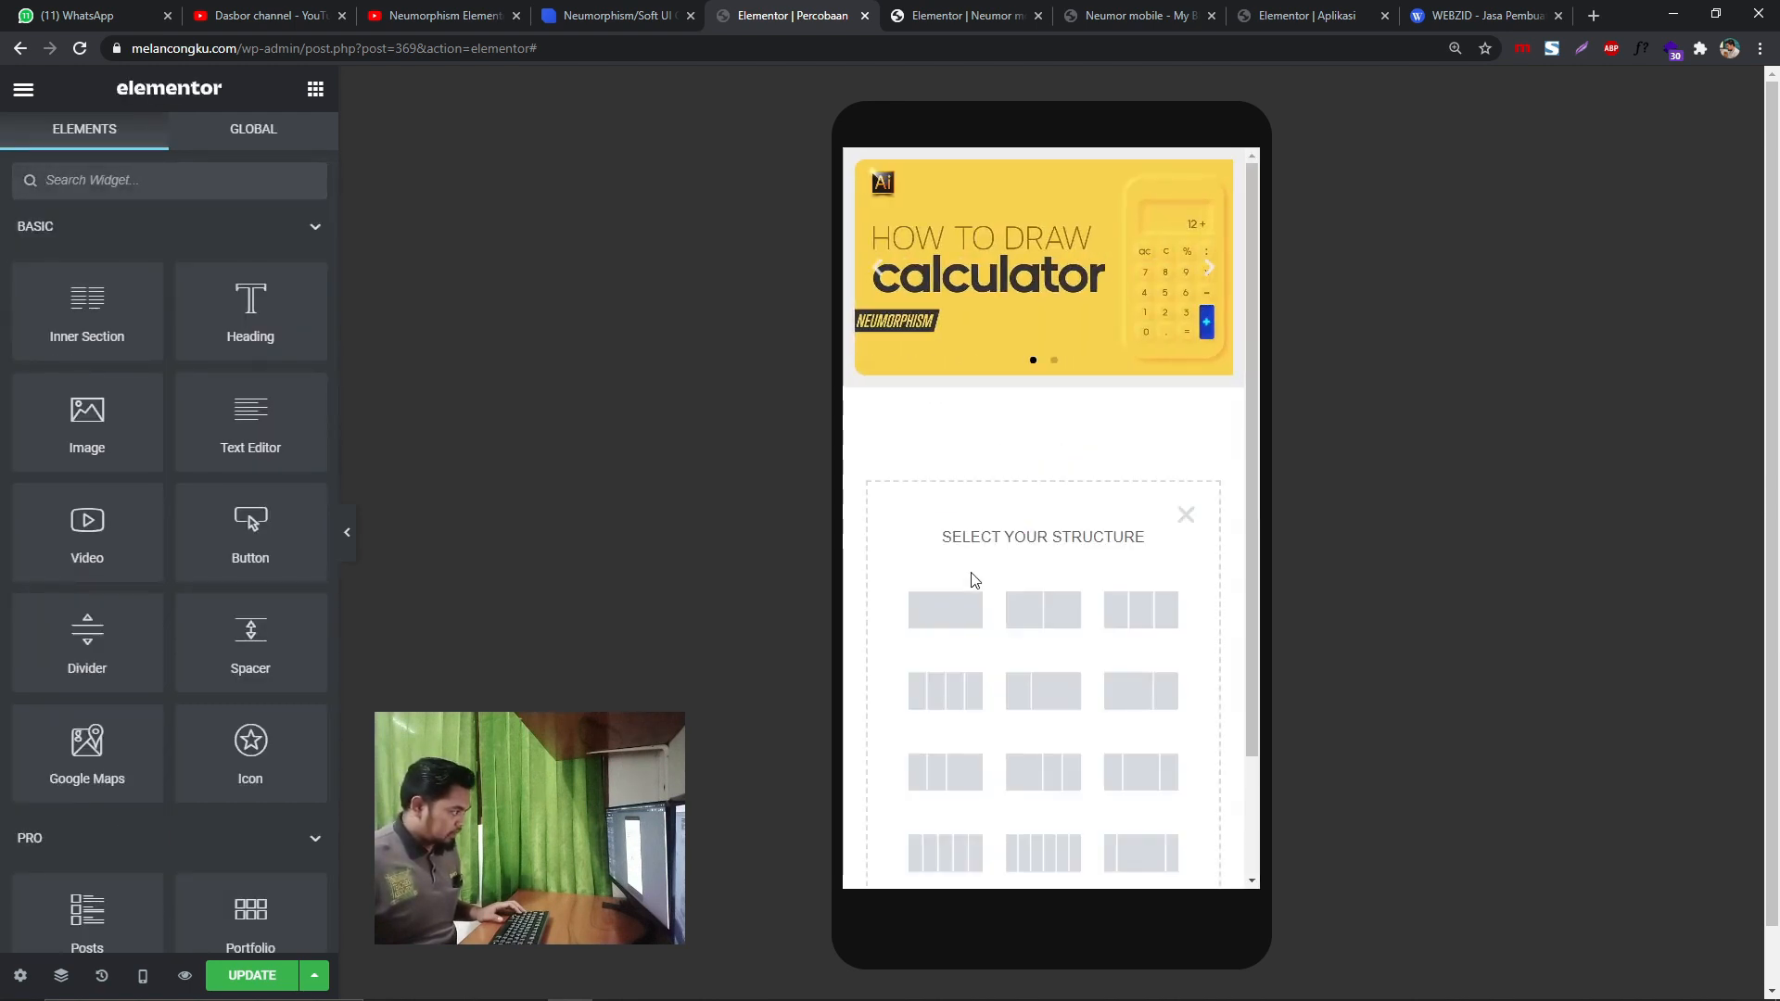
{"action": "left_click", "coordinate": [936, 611]}
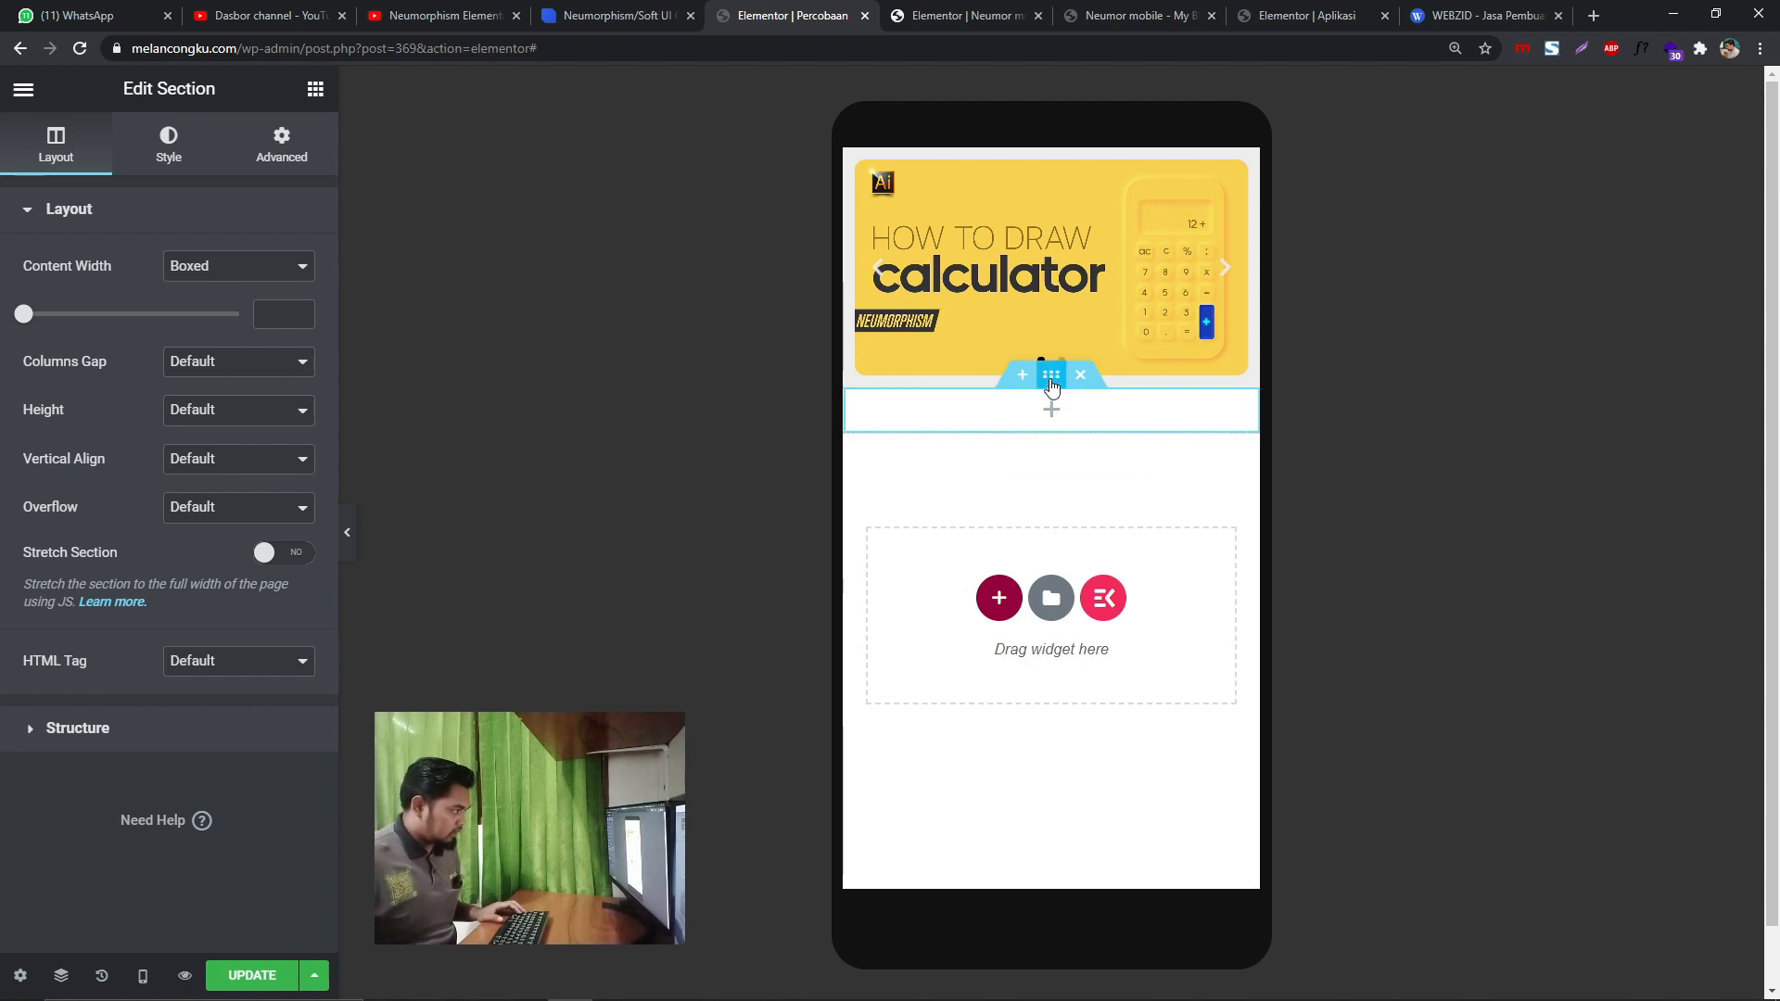
{"action": "left_click", "coordinate": [170, 148]}
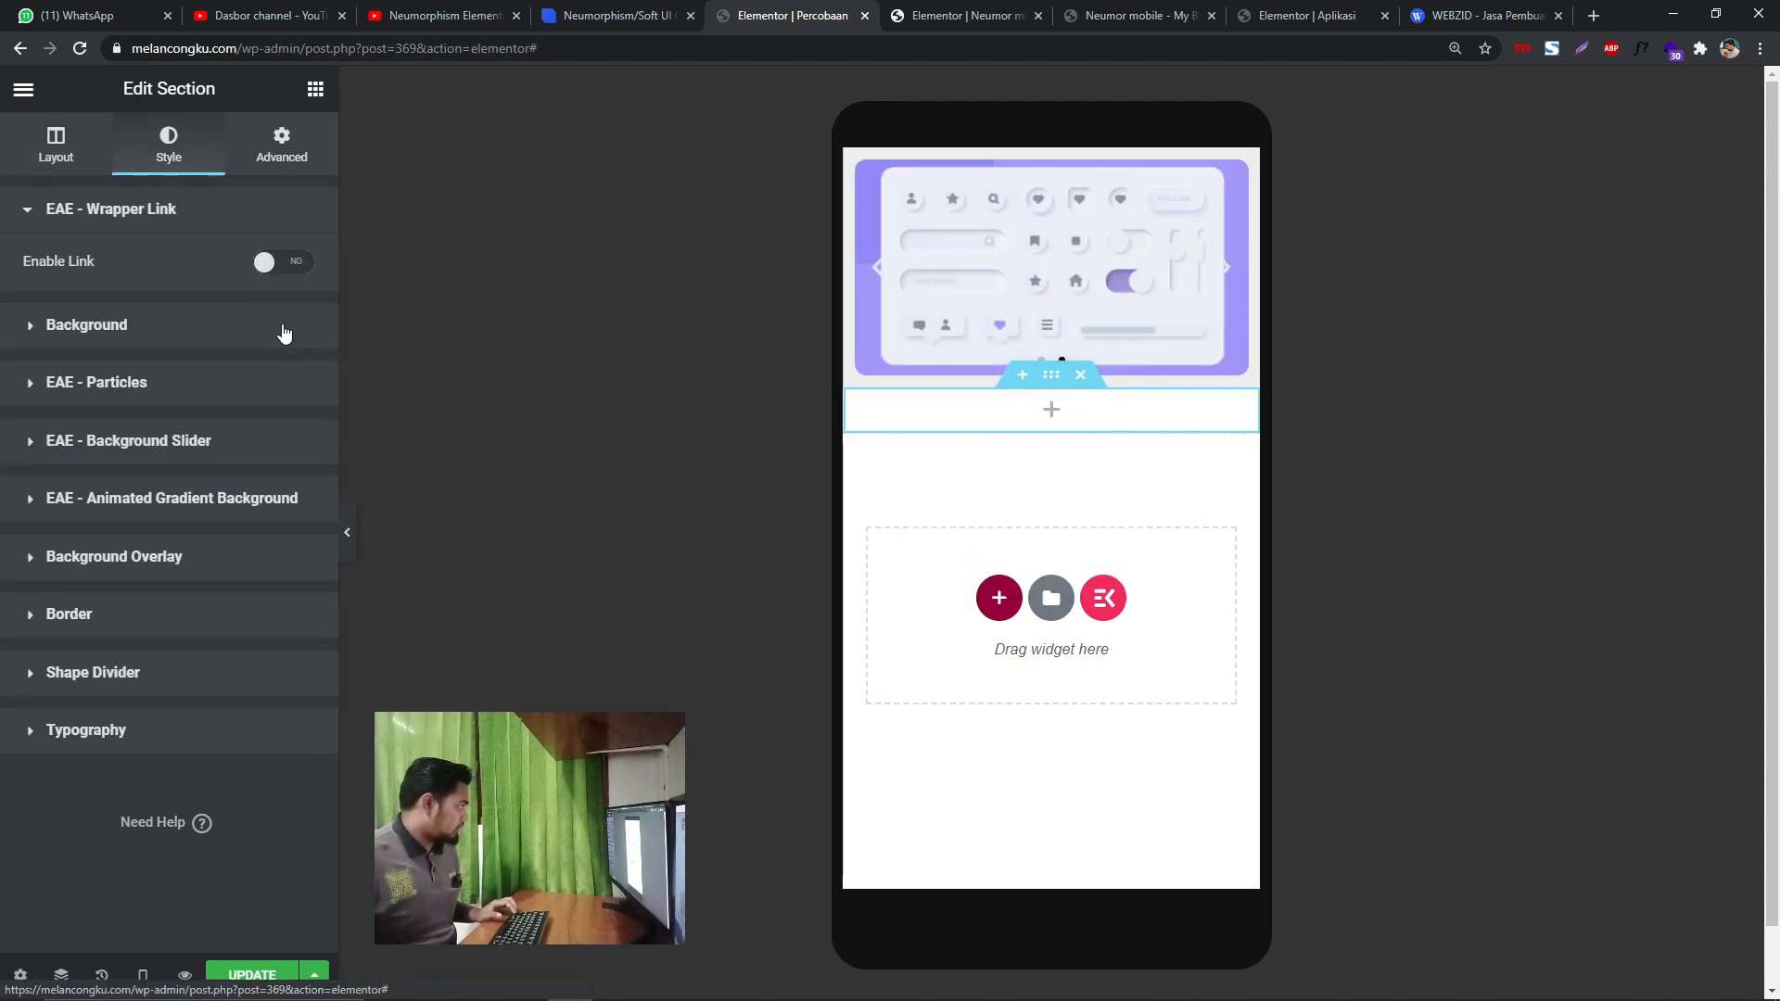
{"action": "left_click", "coordinate": [251, 326]}
{"action": "left_click", "coordinate": [206, 372]}
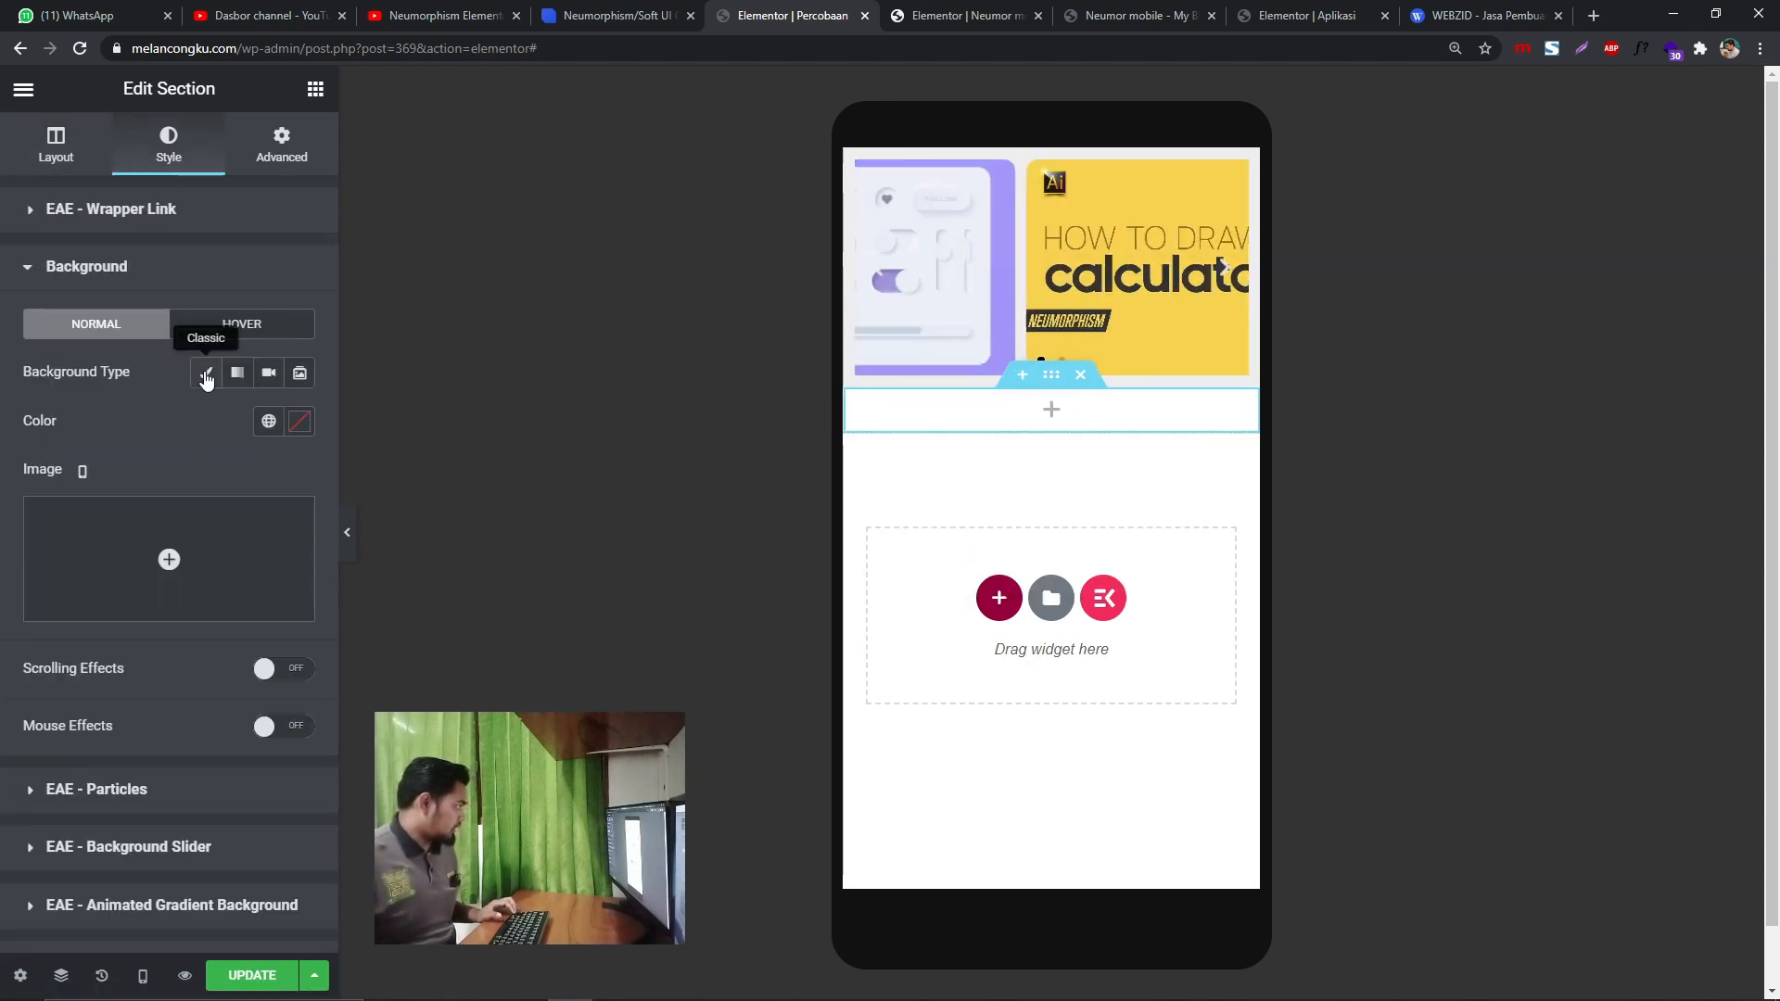
{"action": "left_click", "coordinate": [298, 420]}
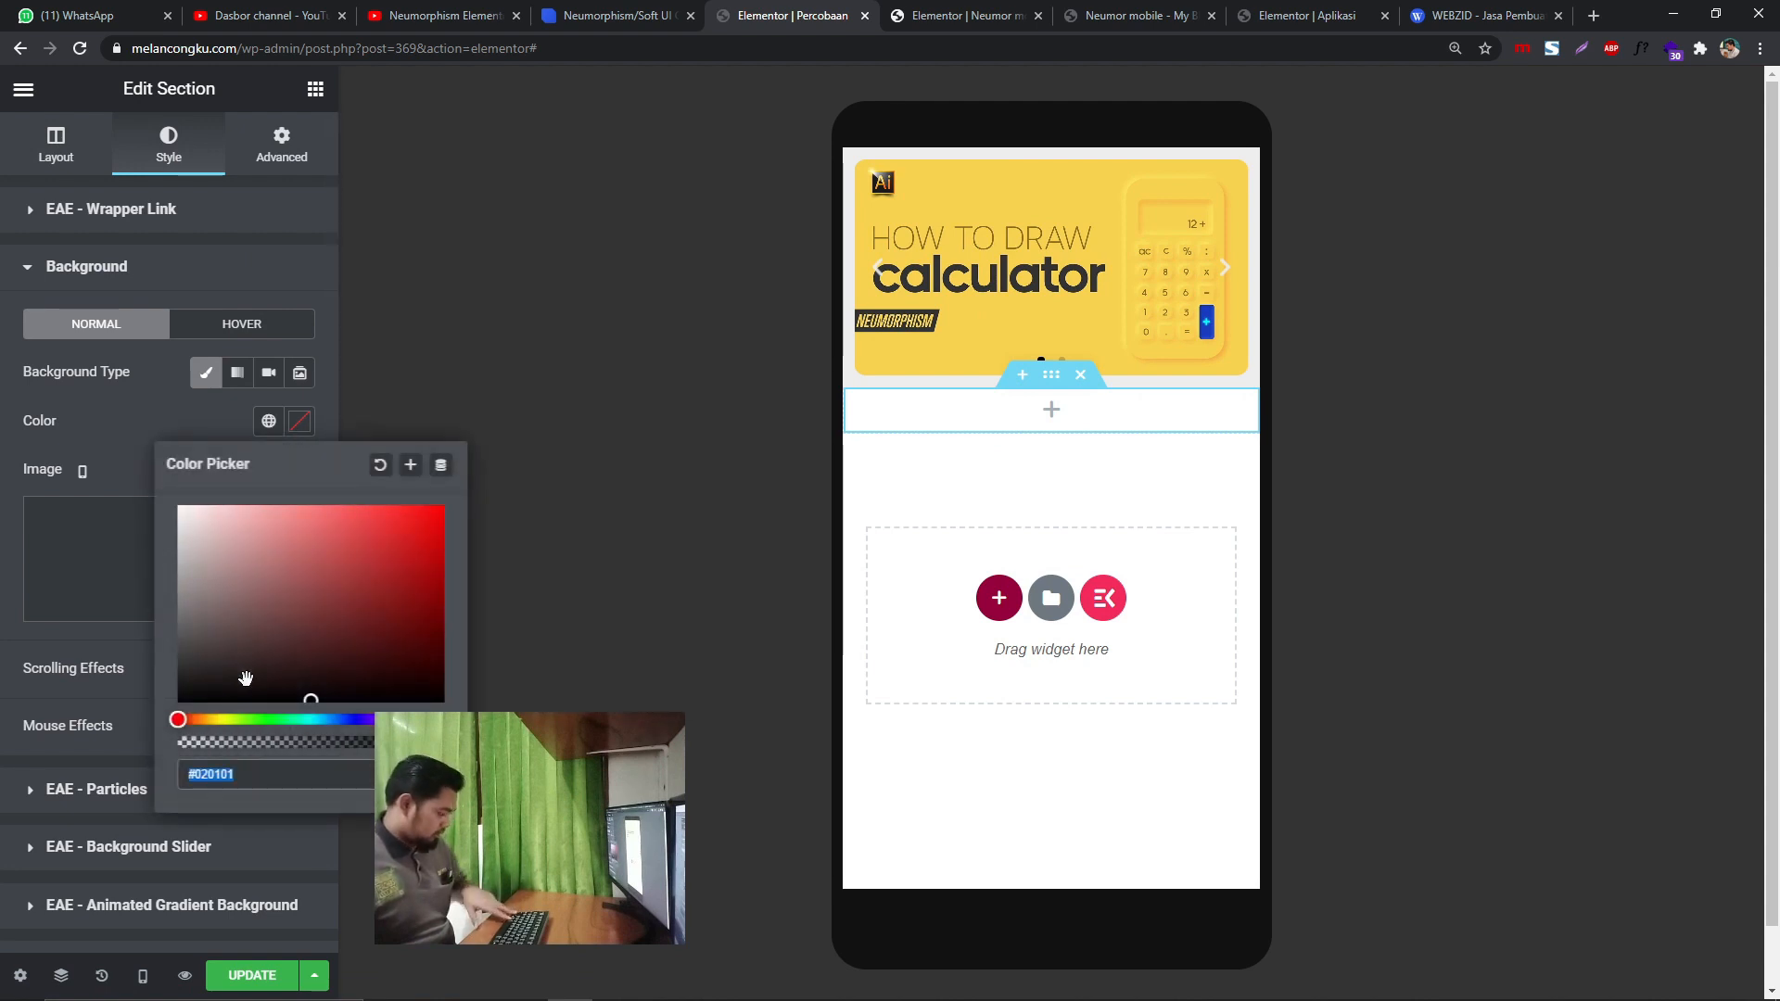
{"action": "type", "text": "#ededed"}
{"action": "left_click", "coordinate": [639, 372]}
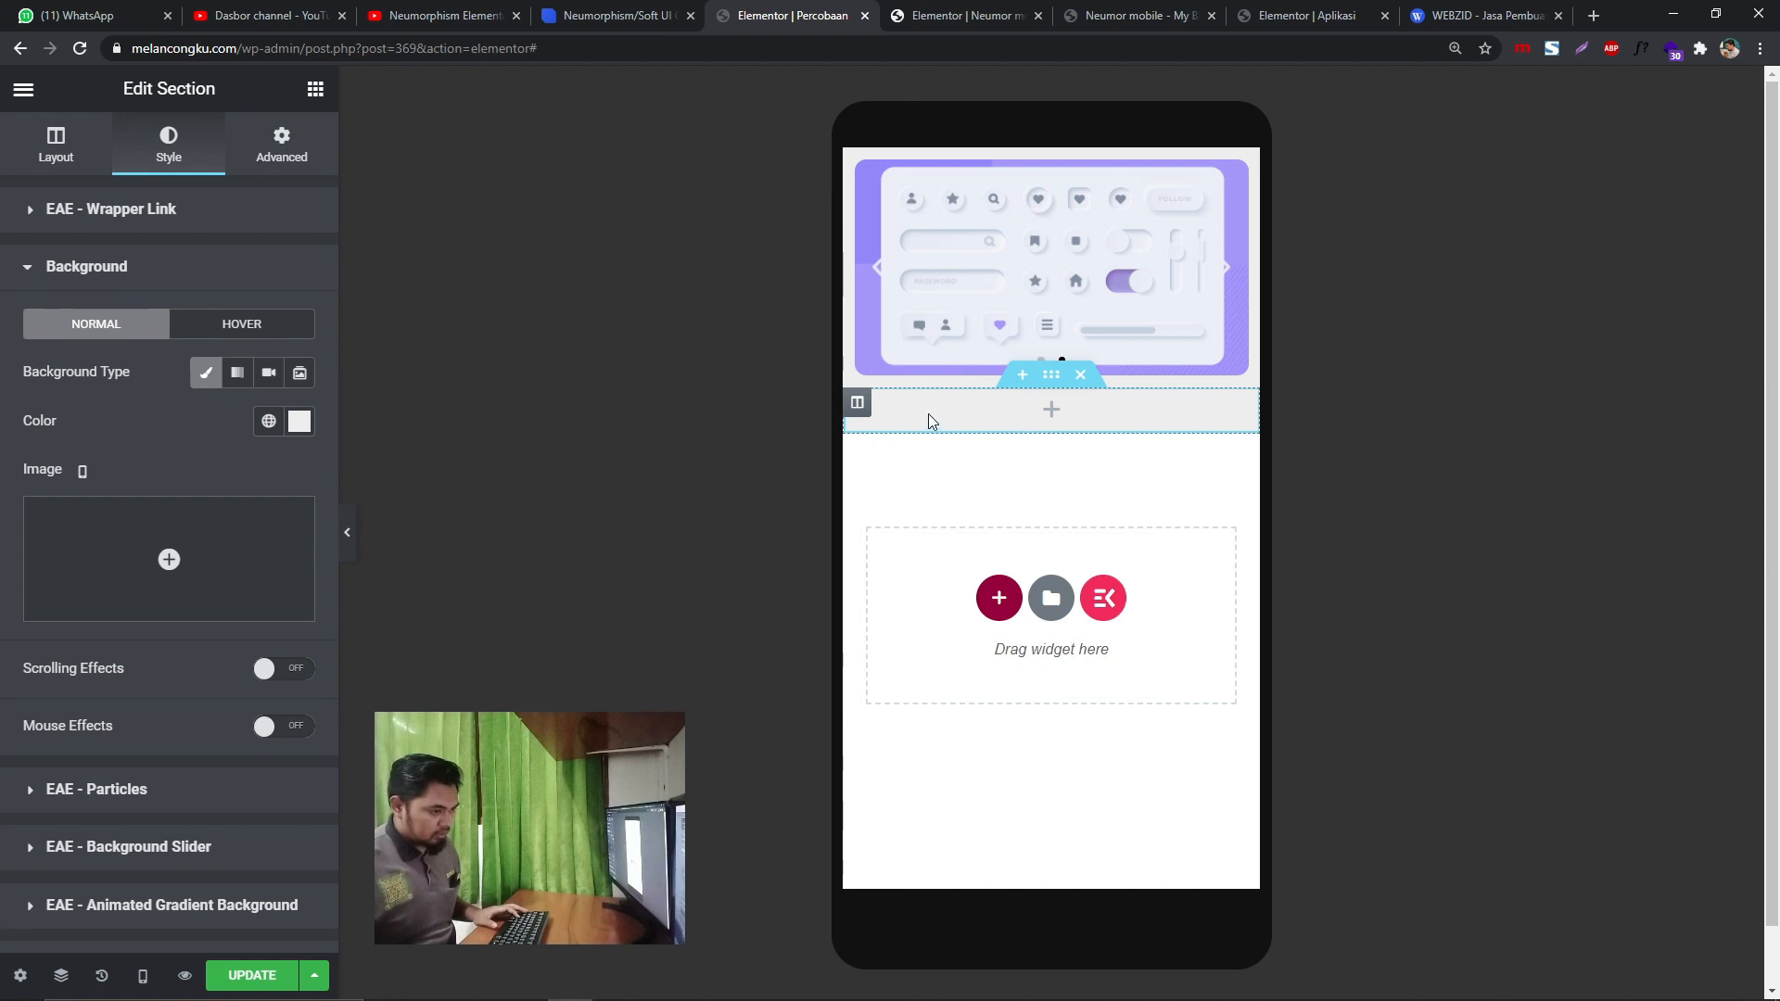
- Check the icon columns in the Neumor mobile editor for reference and set the new section's column width to 25%
{"action": "left_click", "coordinate": [859, 408]}
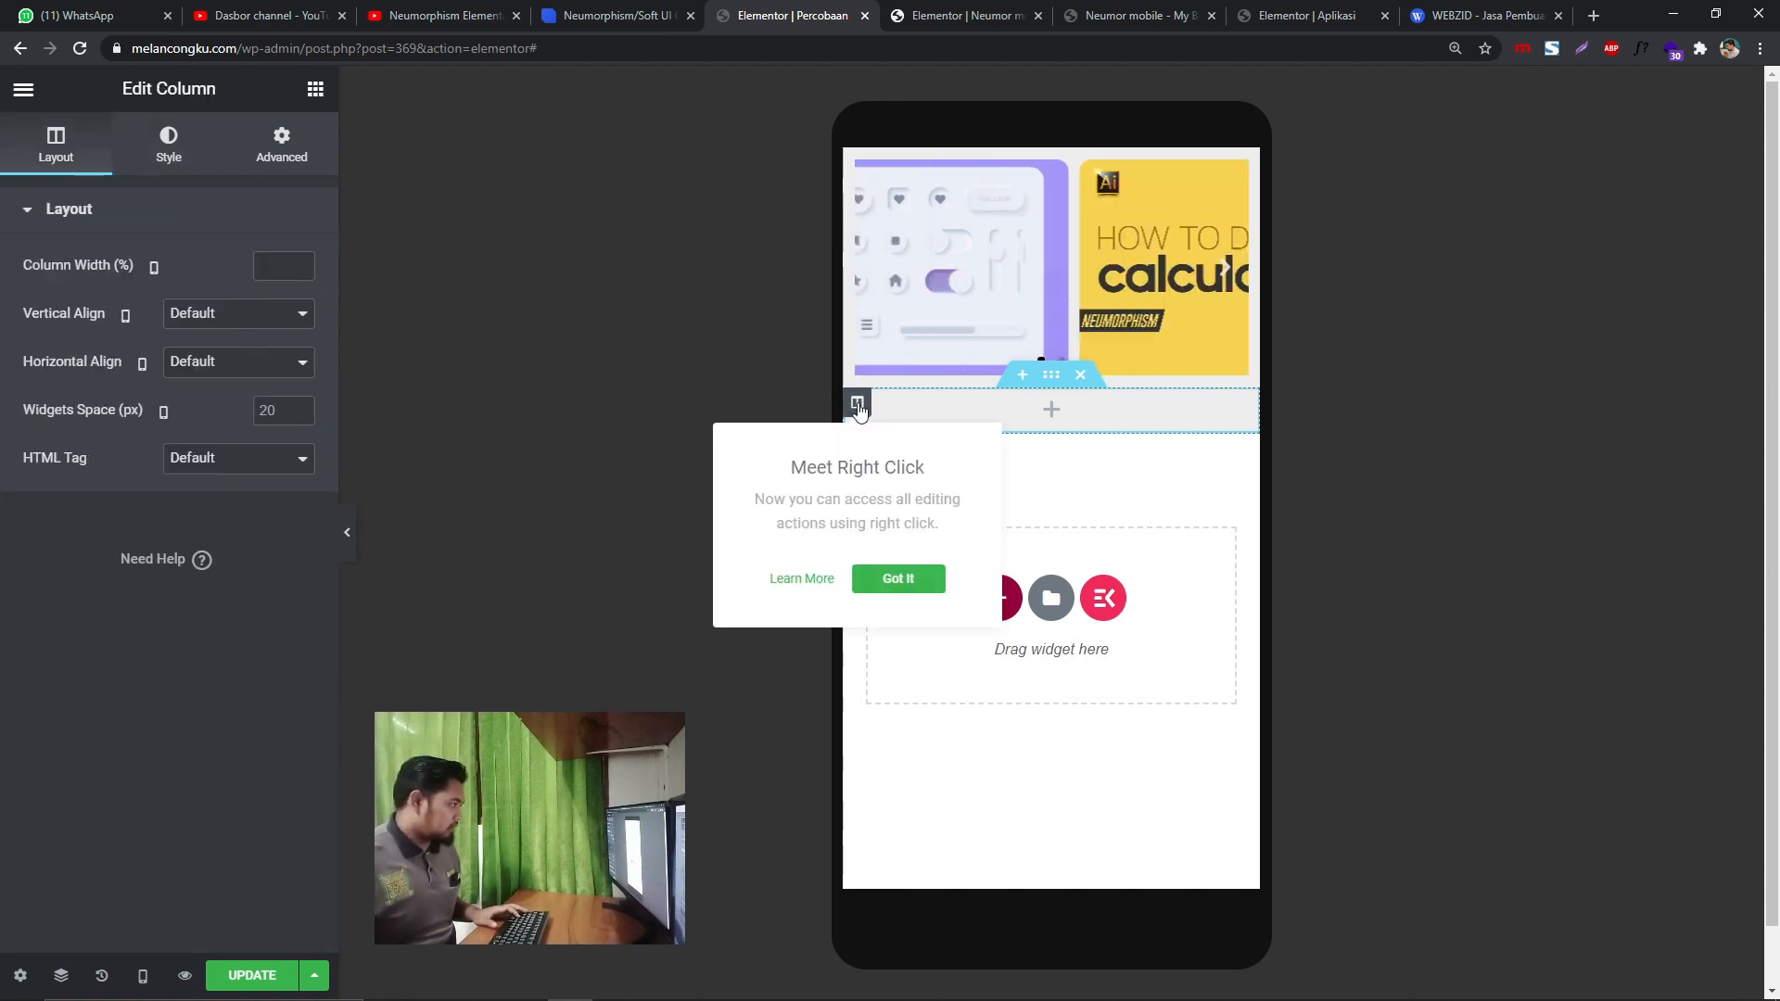
{"action": "left_click", "coordinate": [263, 268]}
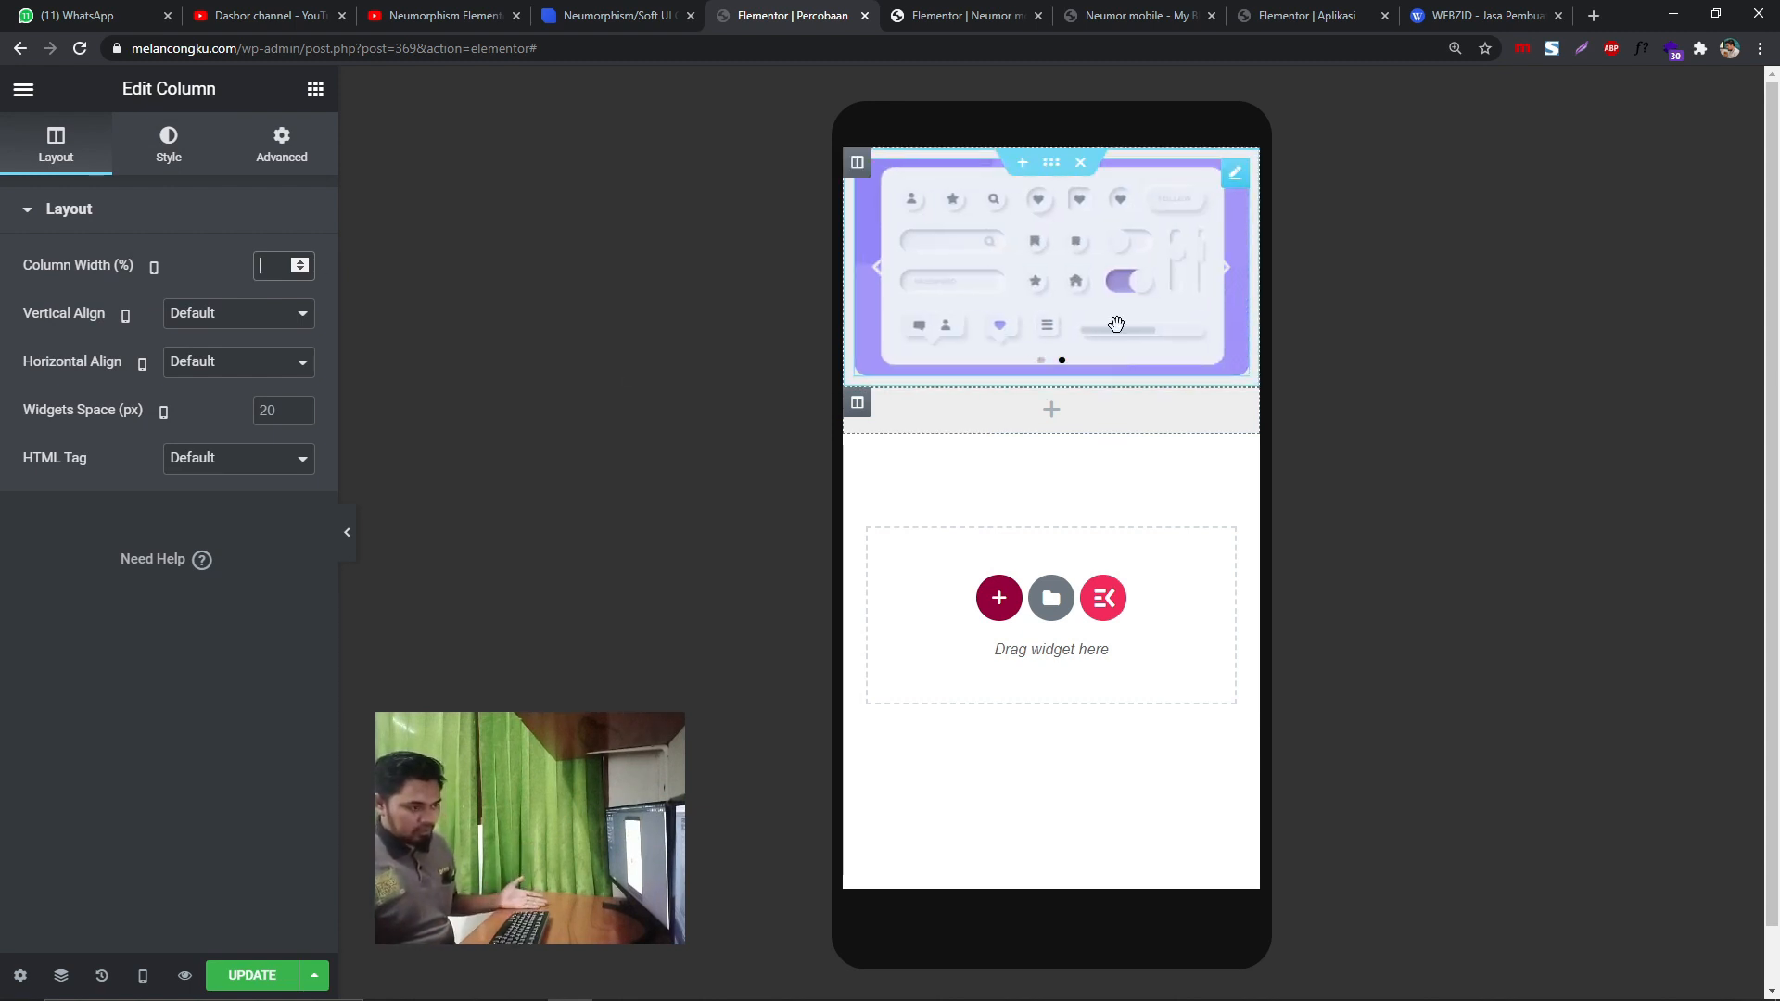
{"action": "left_click", "coordinate": [1113, 15]}
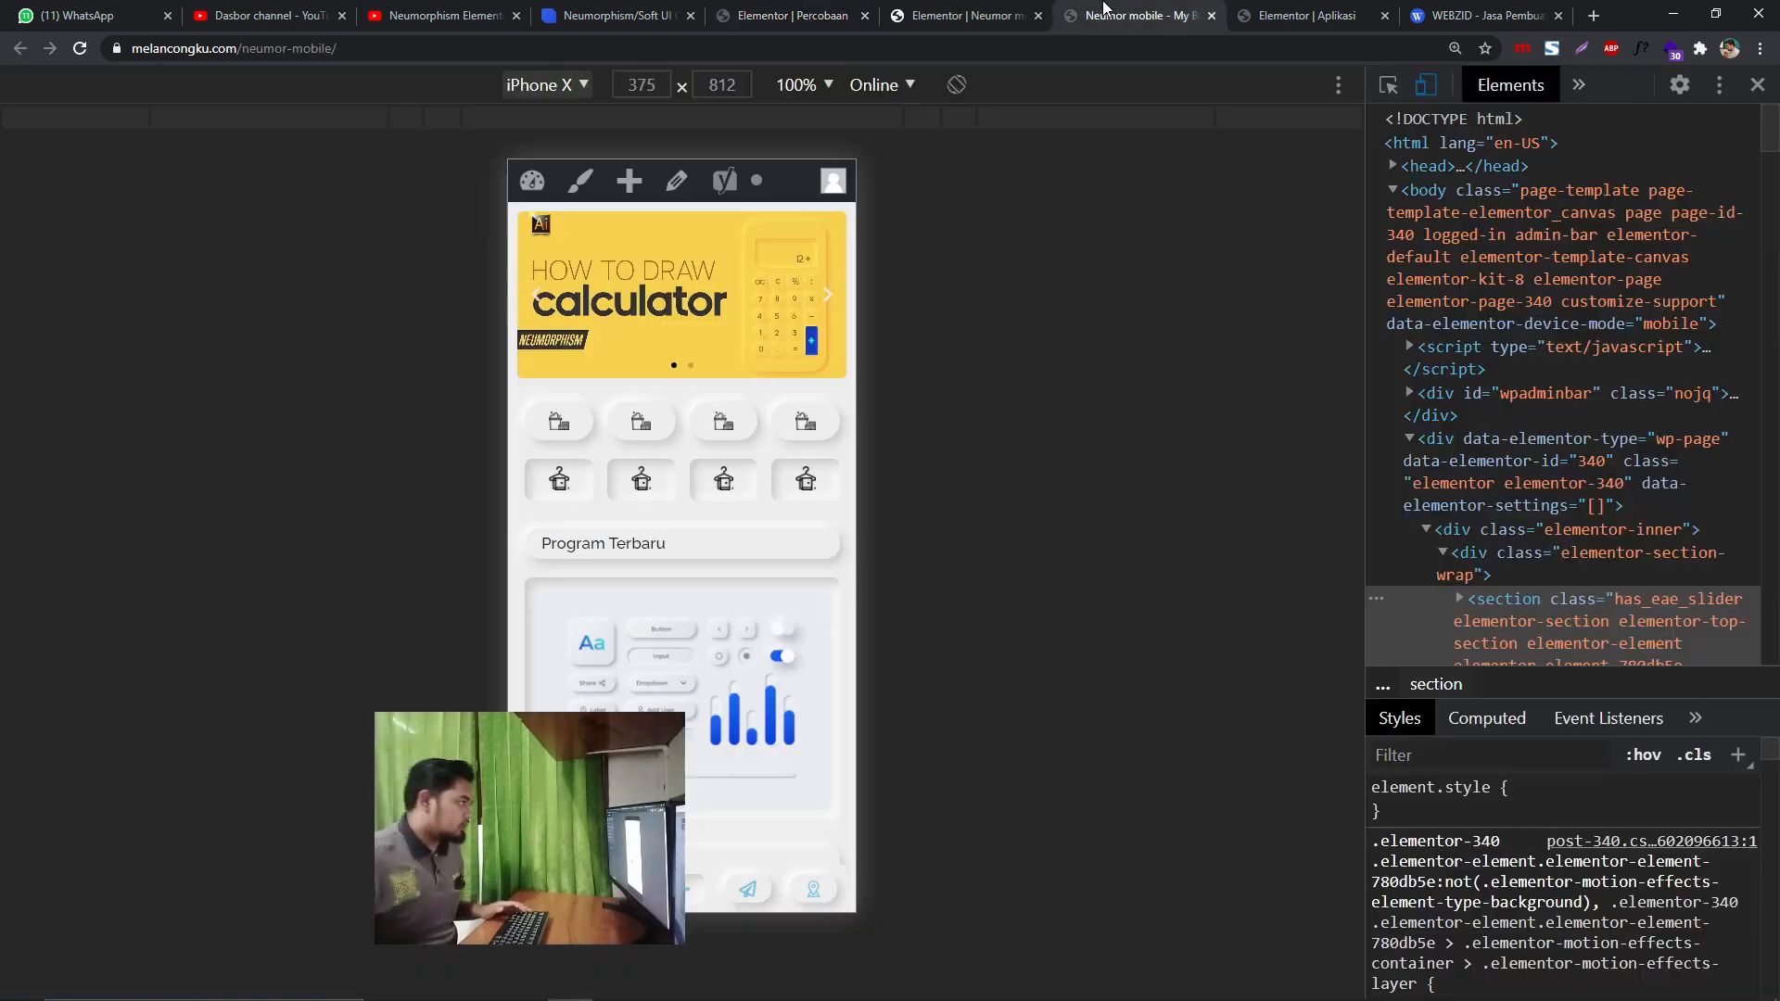
{"action": "left_click", "coordinate": [911, 8]}
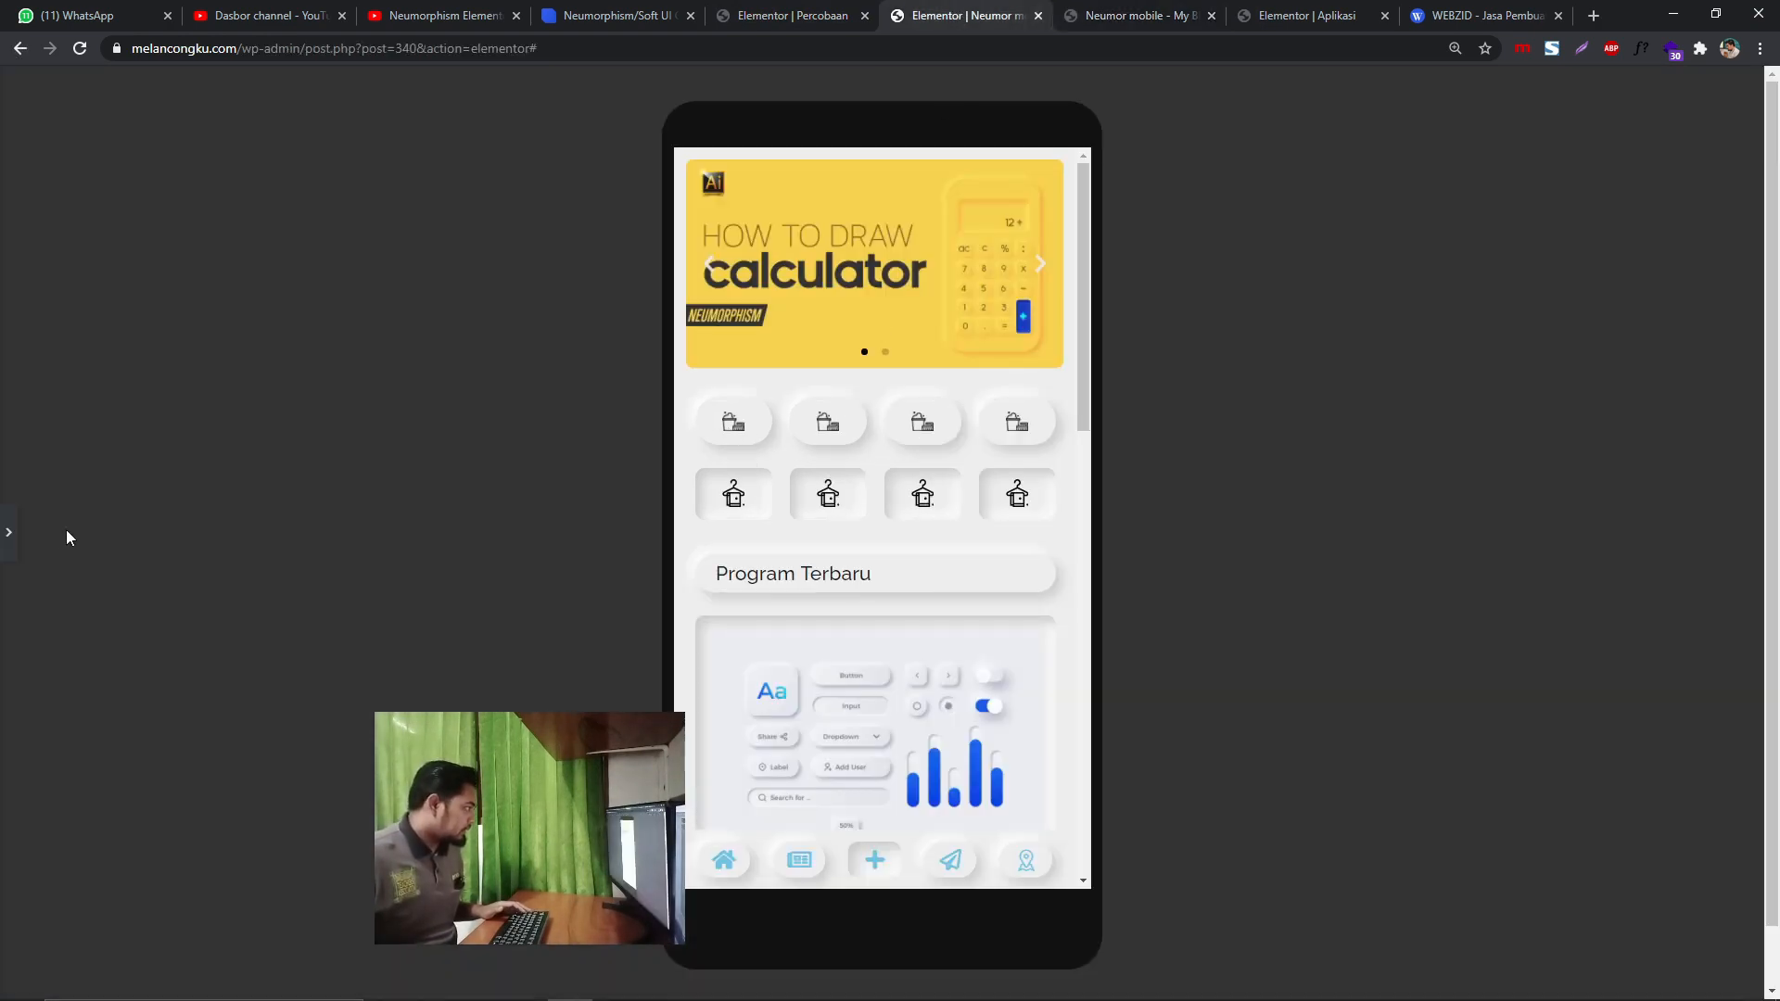
{"action": "left_click", "coordinate": [8, 534]}
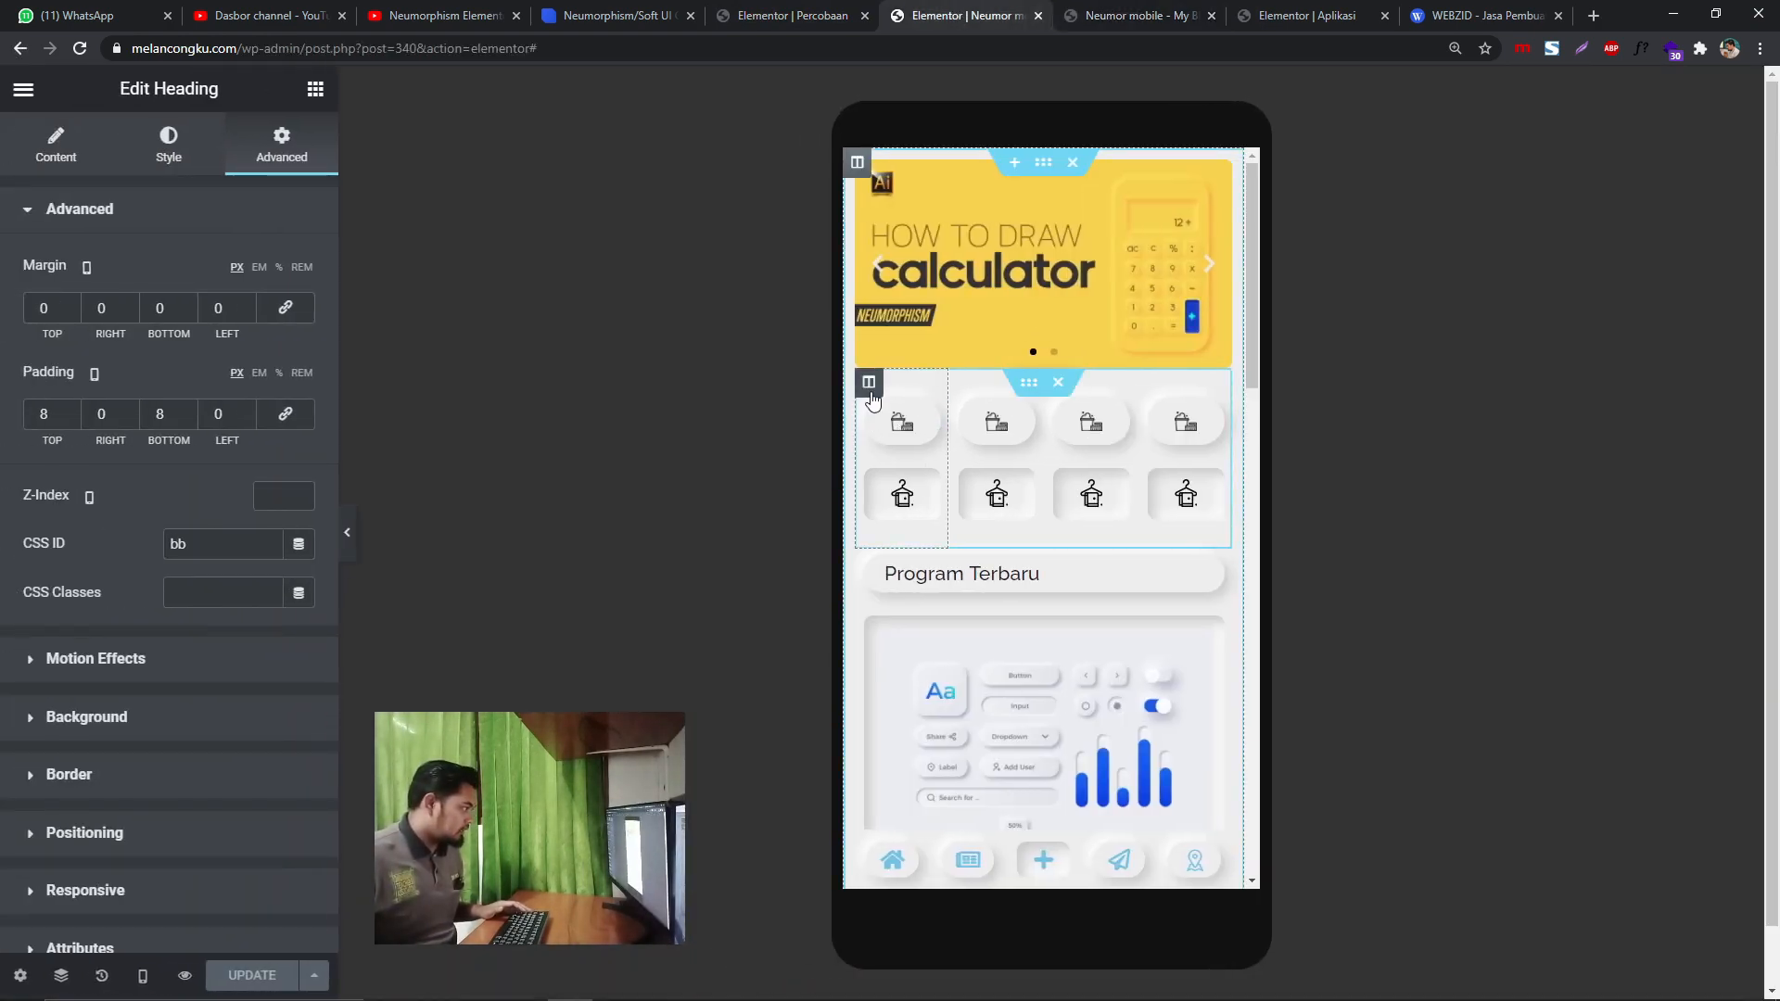
{"action": "left_click", "coordinate": [869, 387]}
{"action": "left_click", "coordinate": [788, 16]}
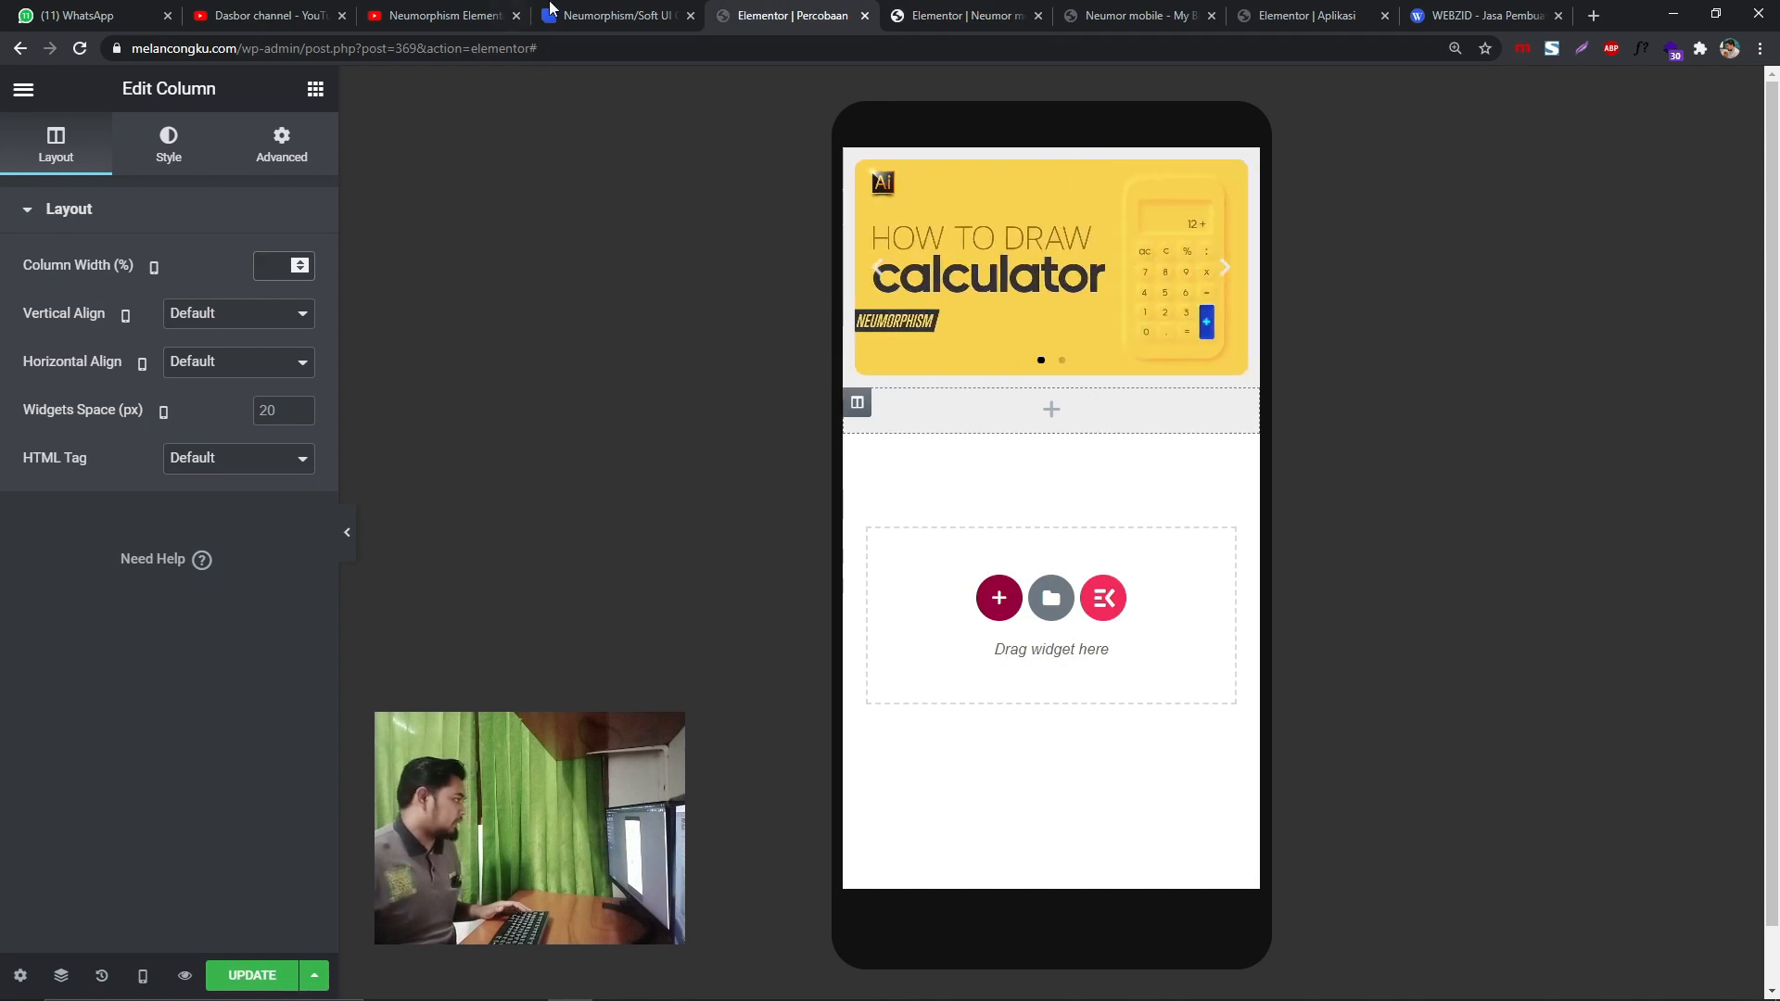
{"action": "left_click", "coordinate": [283, 269]}
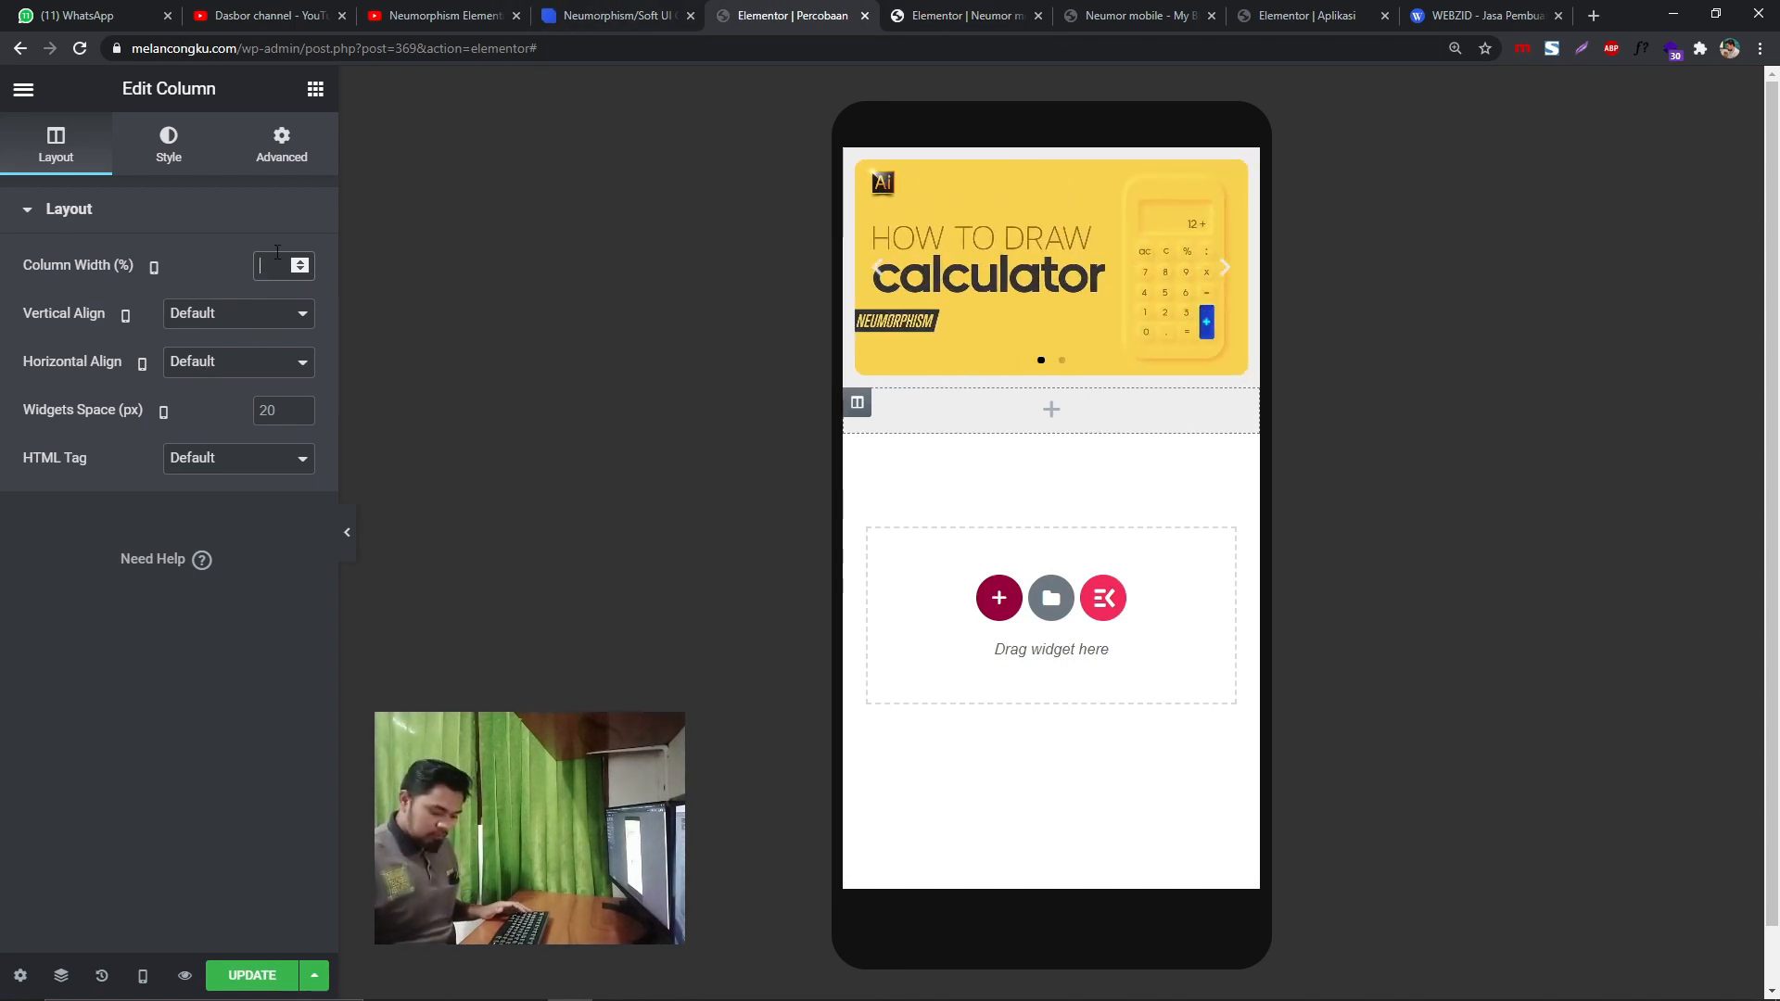
{"action": "type", "text": "25"}
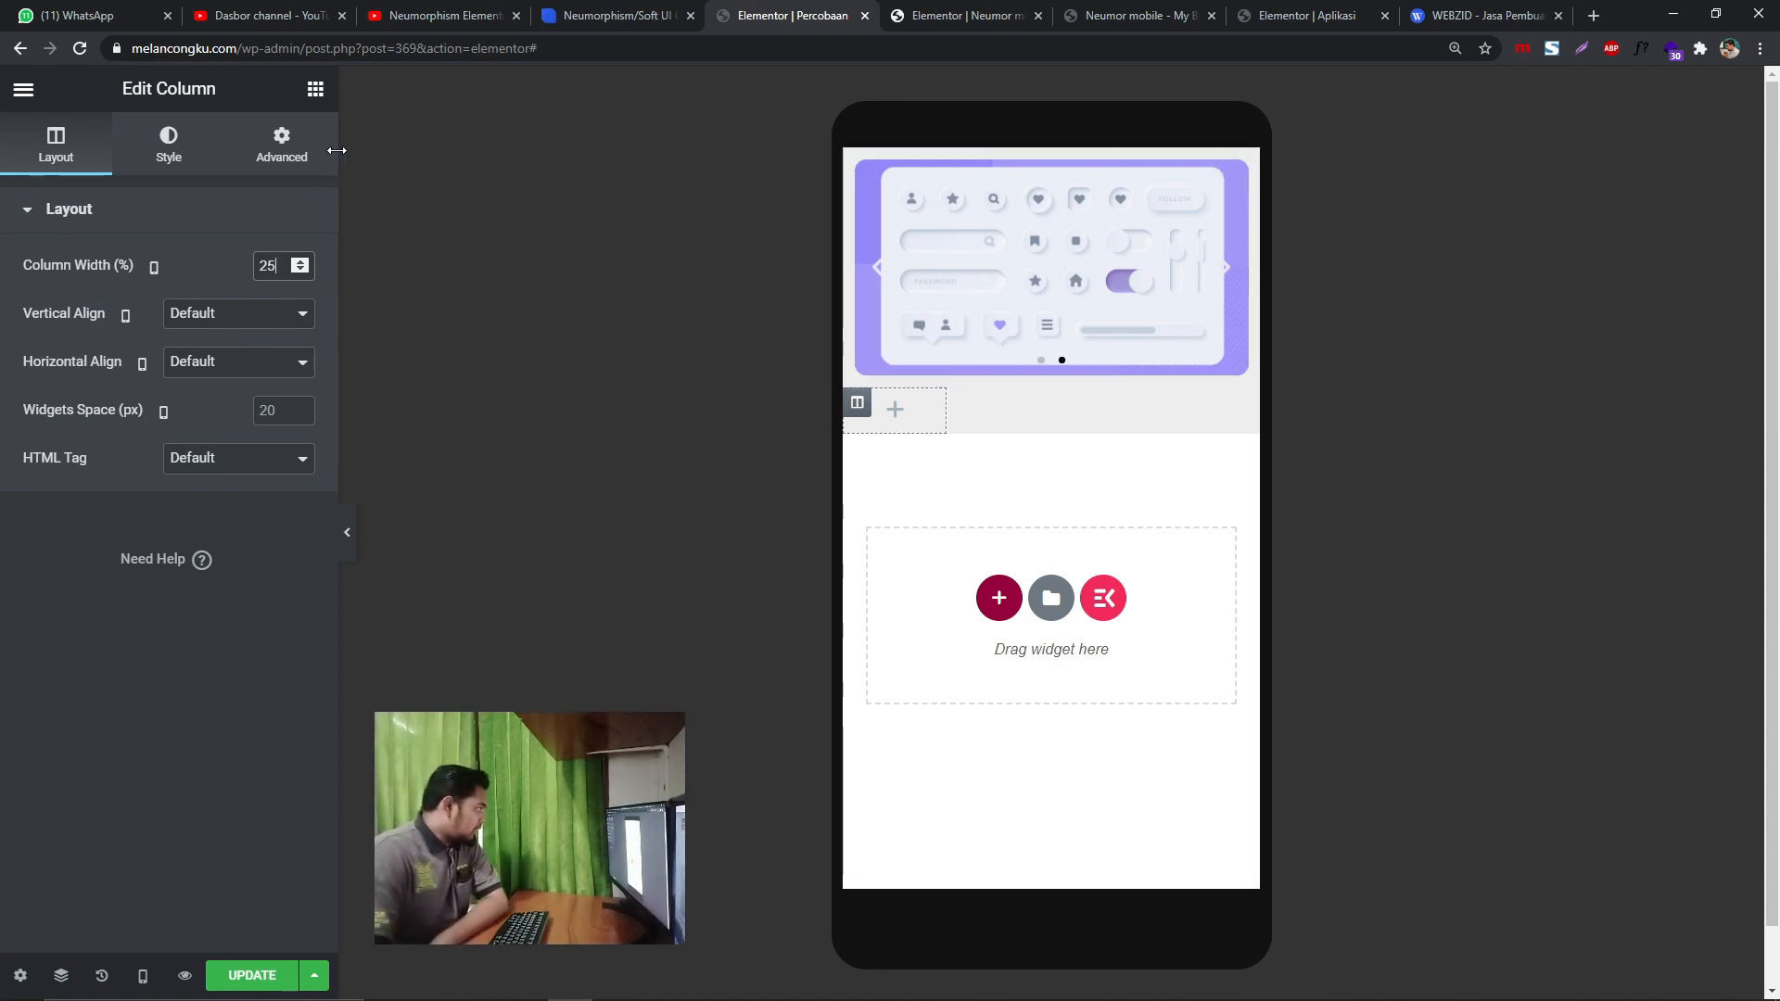
- Add an Image widget to the 25% column below the carousel and insert icon-1.png from the media library
{"action": "left_click", "coordinate": [294, 157]}
{"action": "left_click", "coordinate": [315, 89]}
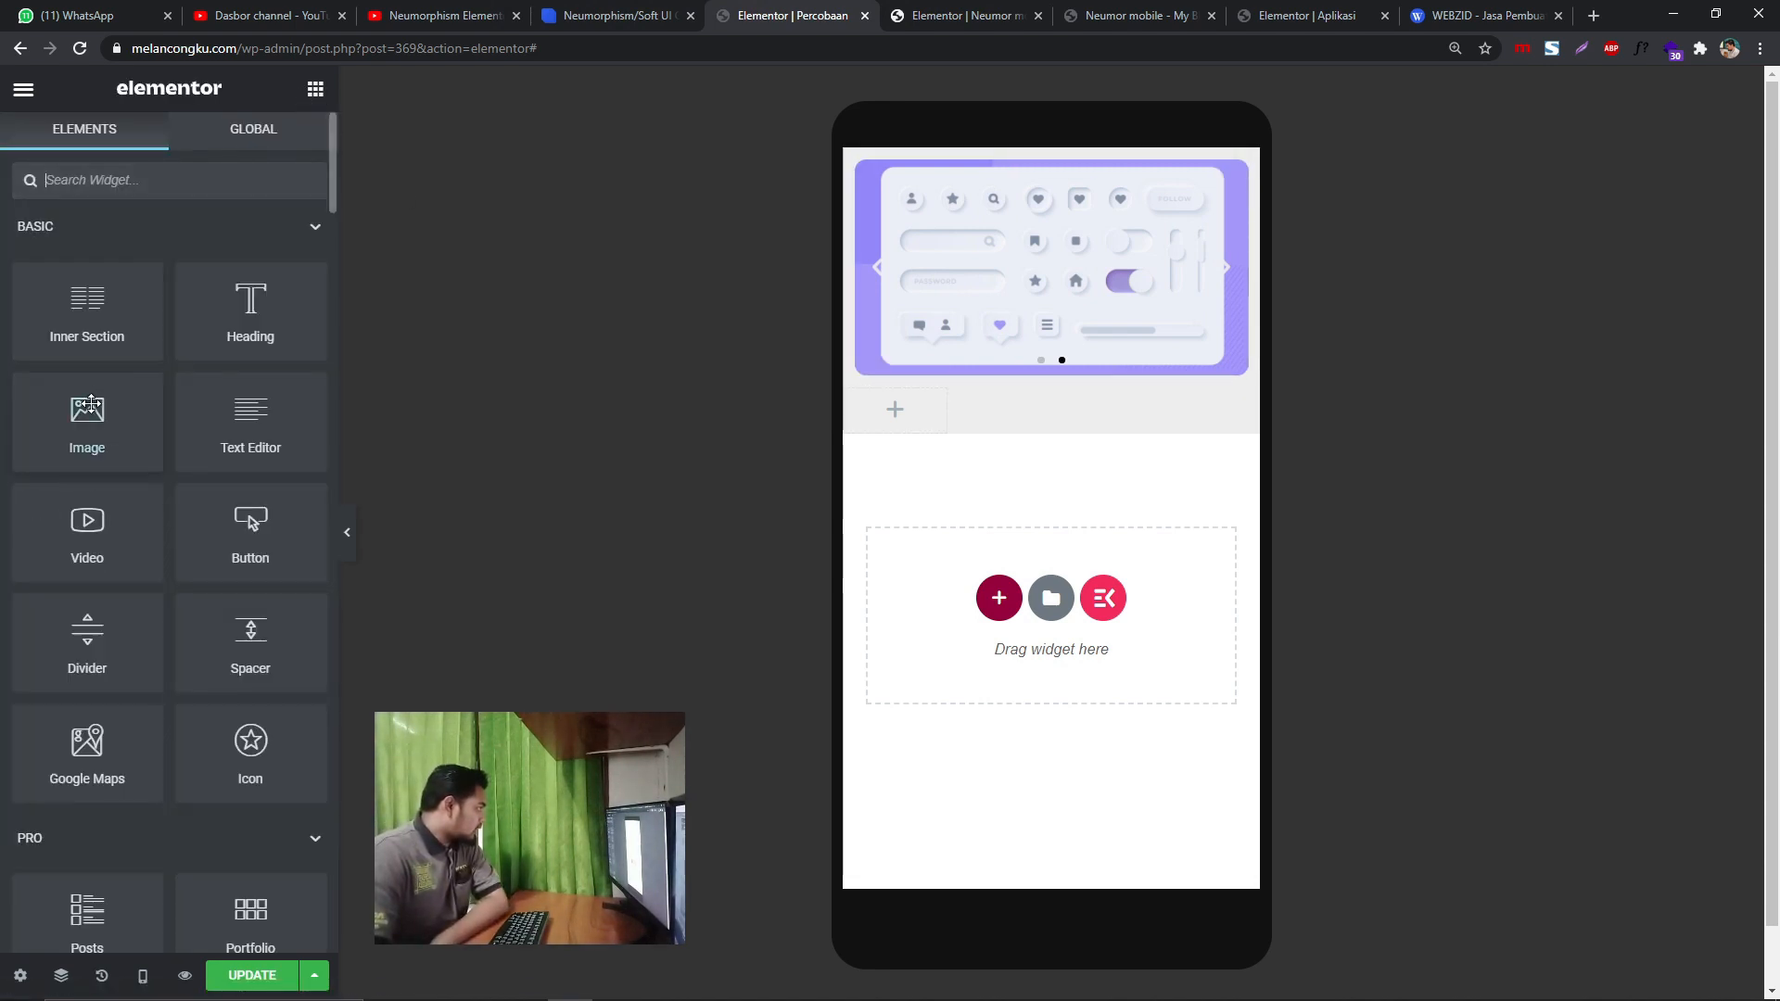
{"action": "left_click_drag", "start_coordinate": [87, 413], "coordinate": [885, 422]}
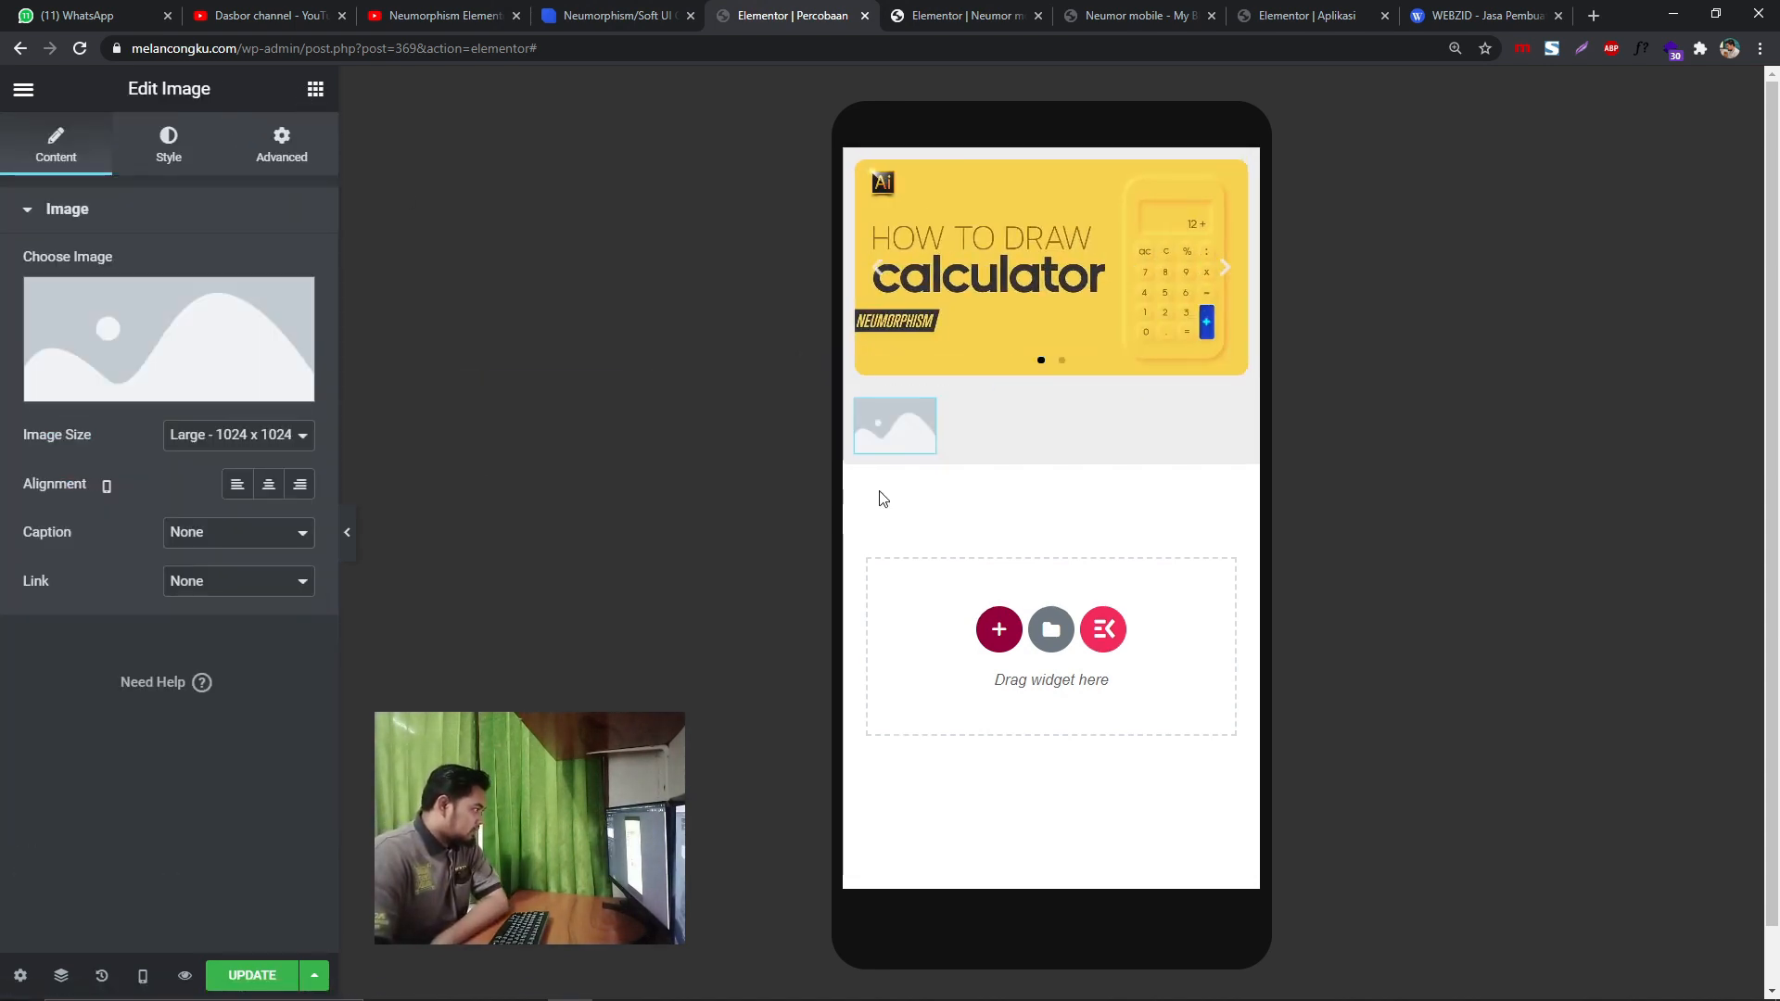
{"action": "left_click", "coordinate": [139, 362]}
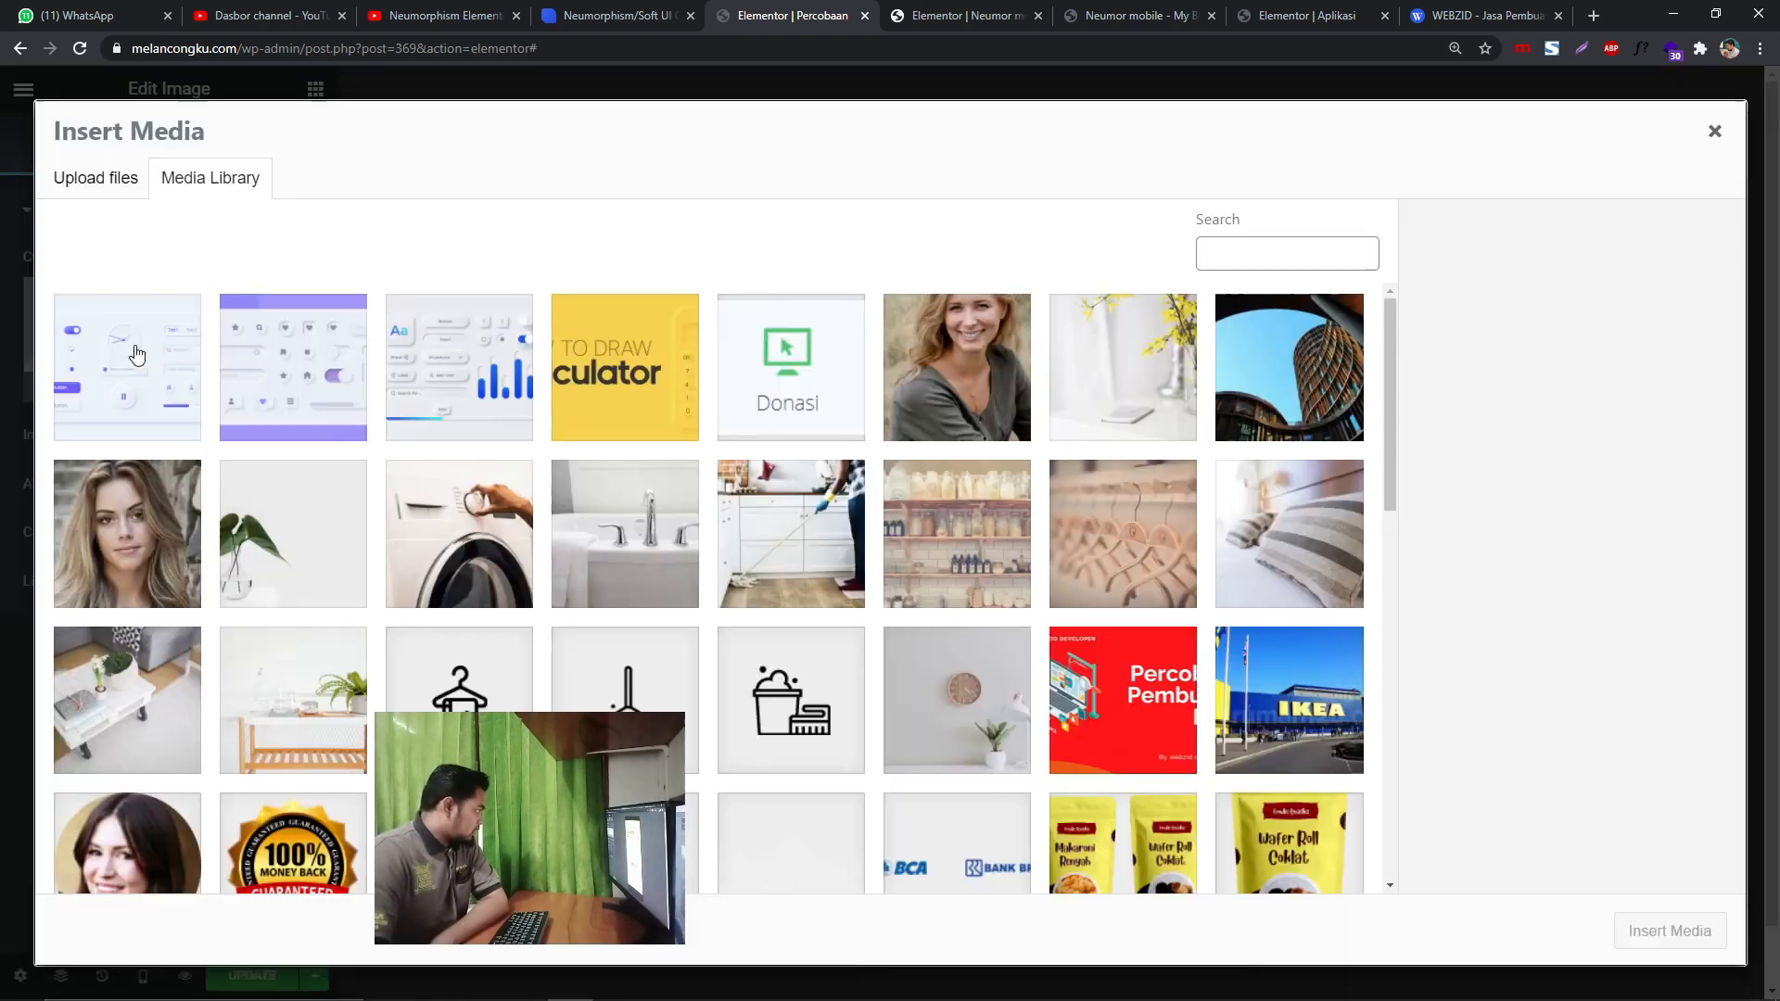
{"action": "scroll", "coordinate": [1157, 454], "scroll_direction": "down", "scroll_amount": 2}
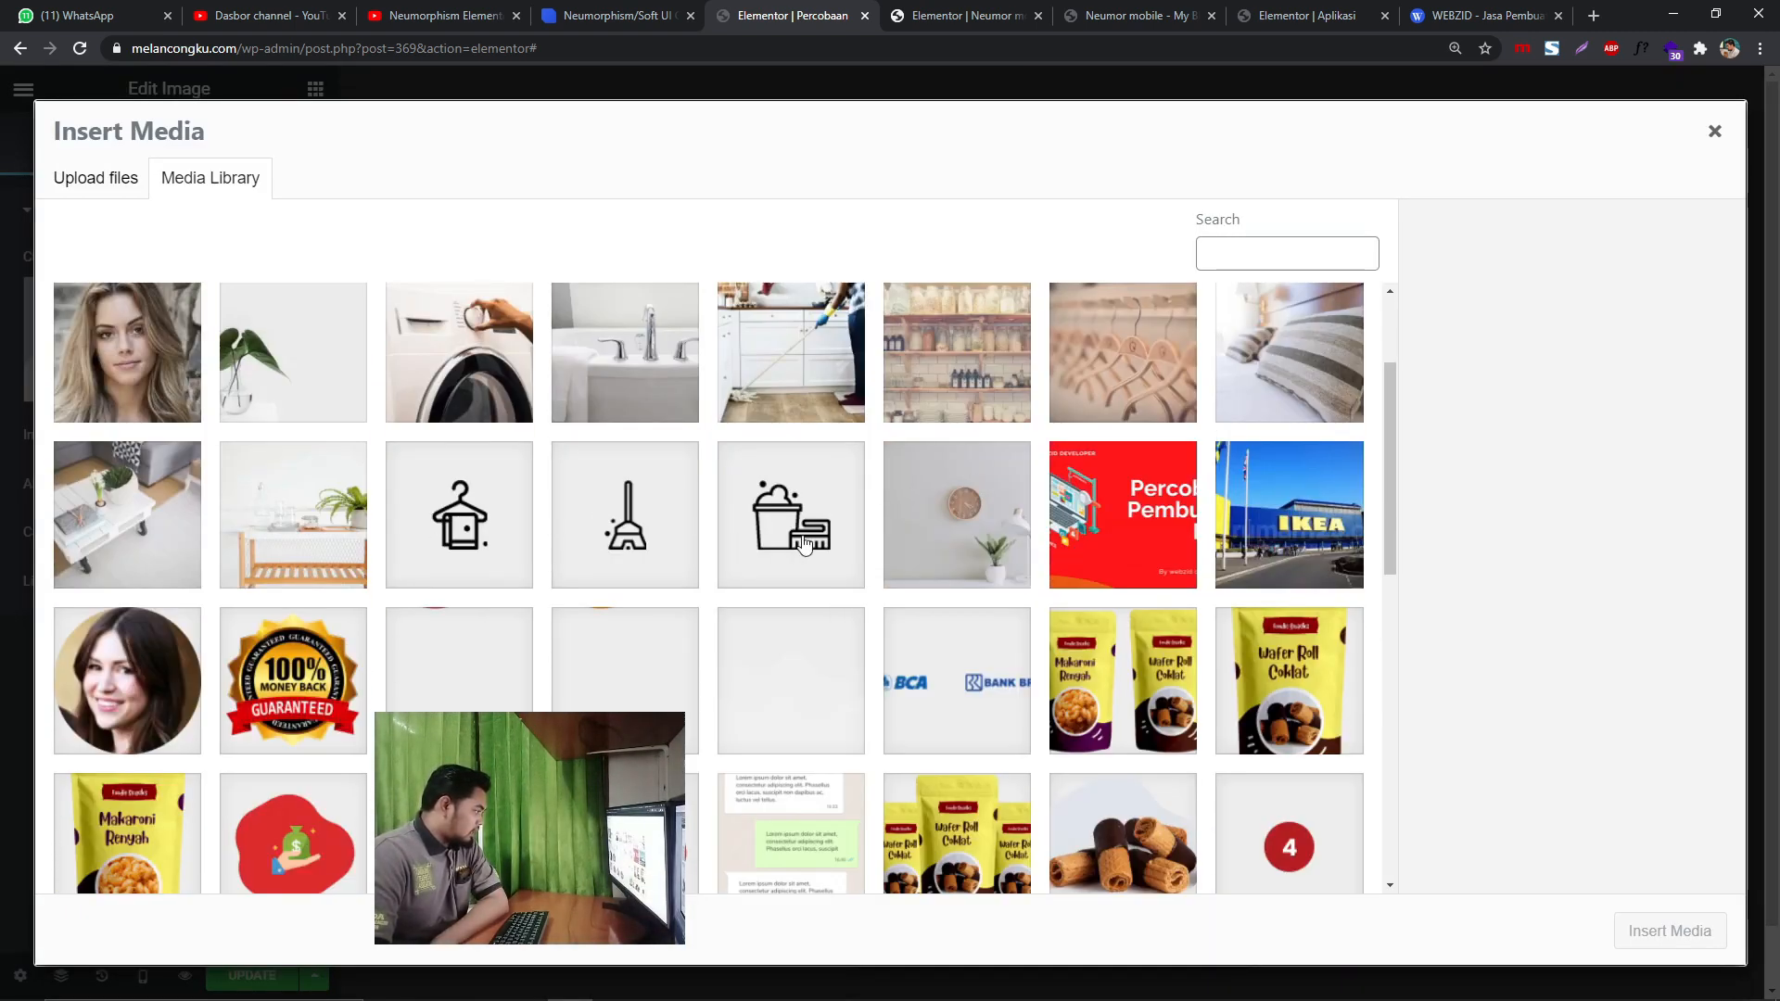
{"action": "scroll", "coordinate": [805, 545], "scroll_direction": "down", "scroll_amount": 1}
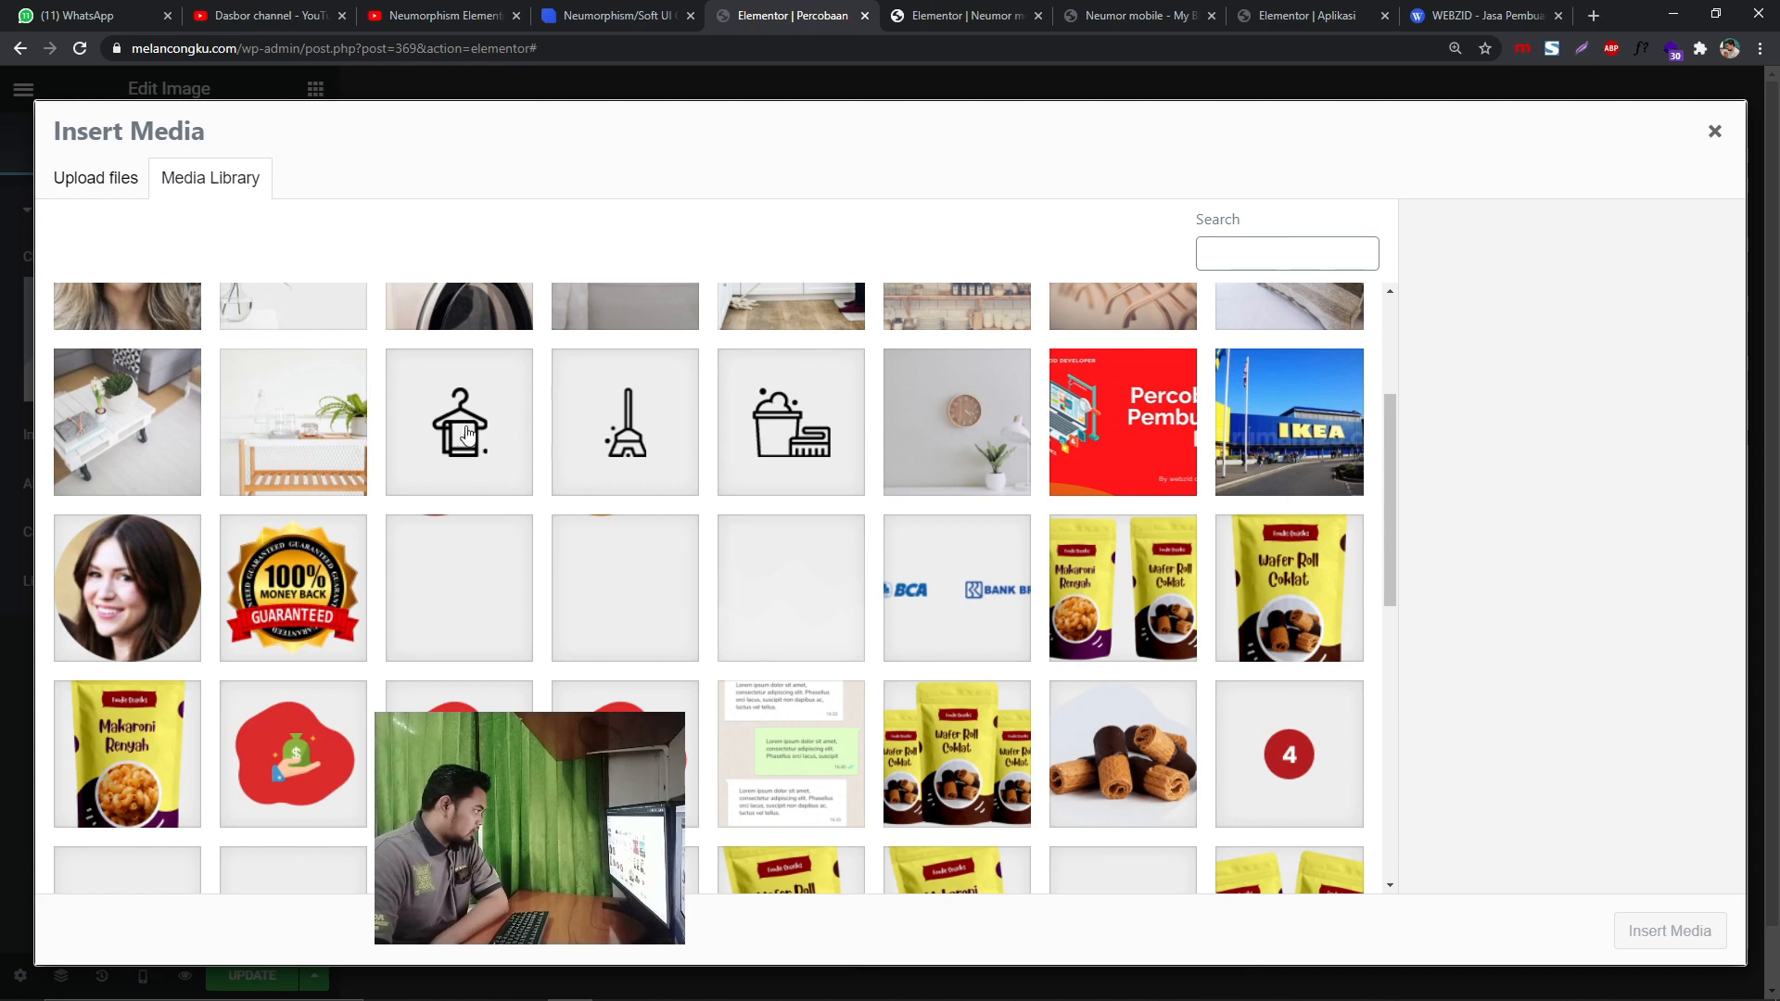
{"action": "left_click", "coordinate": [730, 432]}
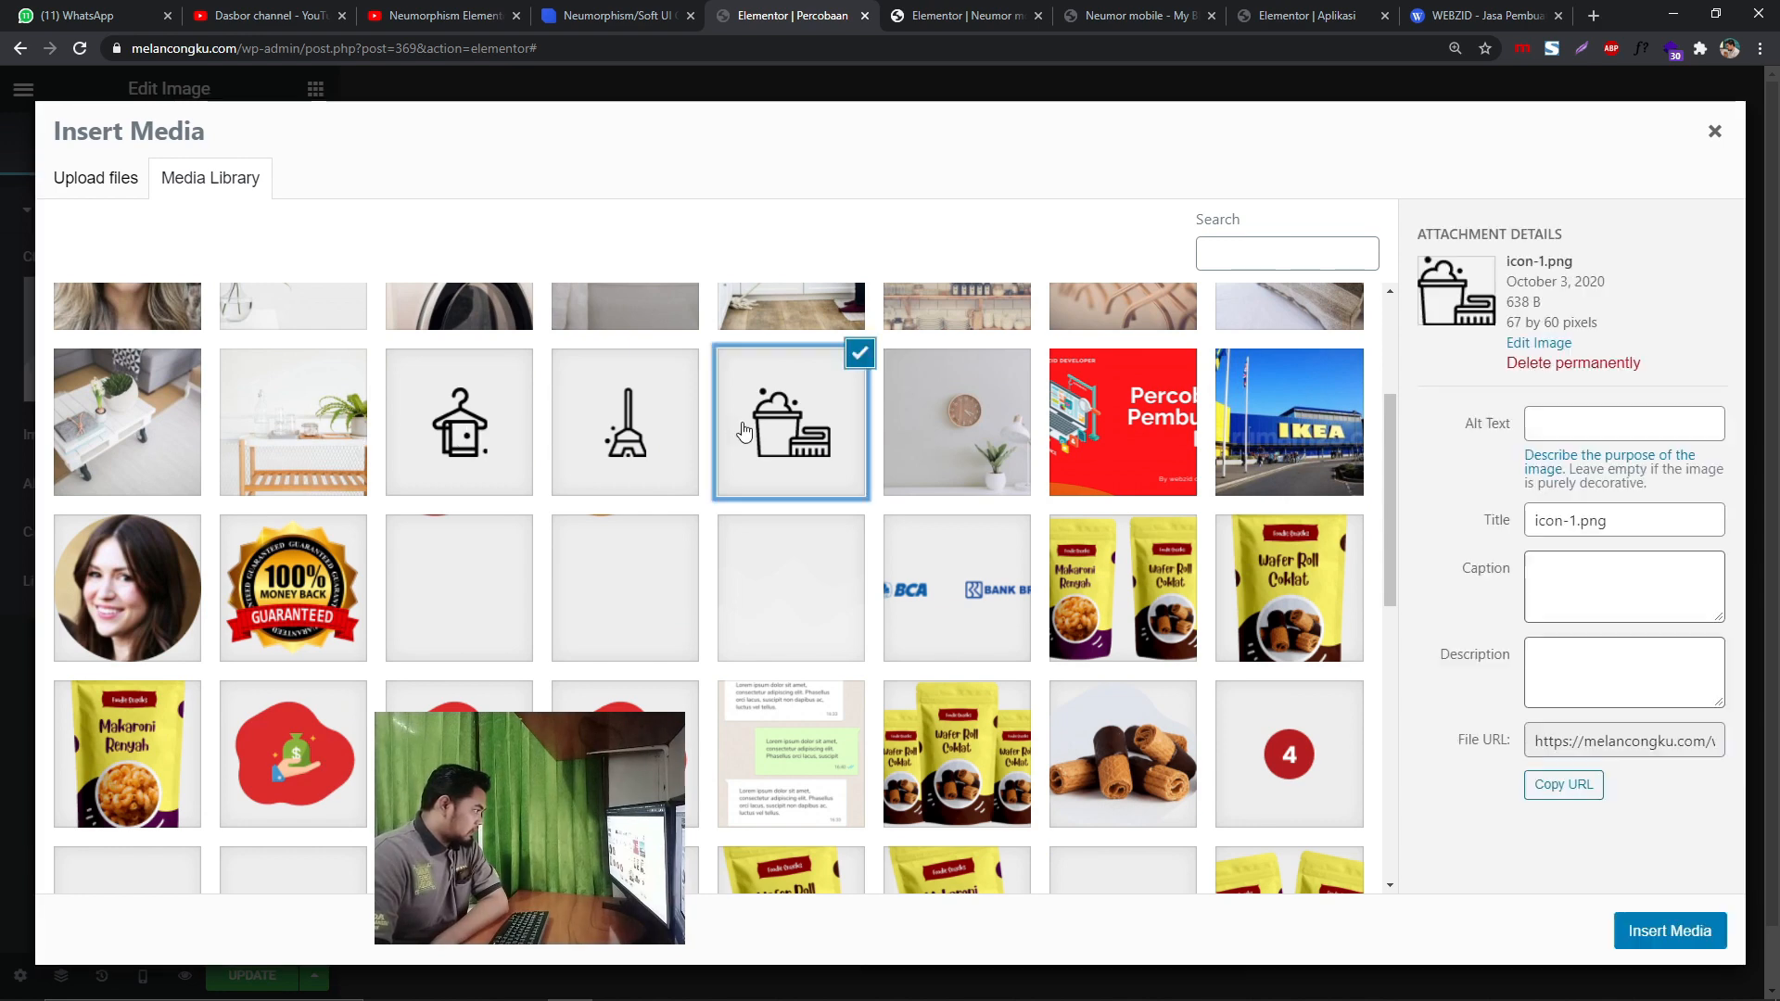
{"action": "left_click", "coordinate": [1642, 927]}
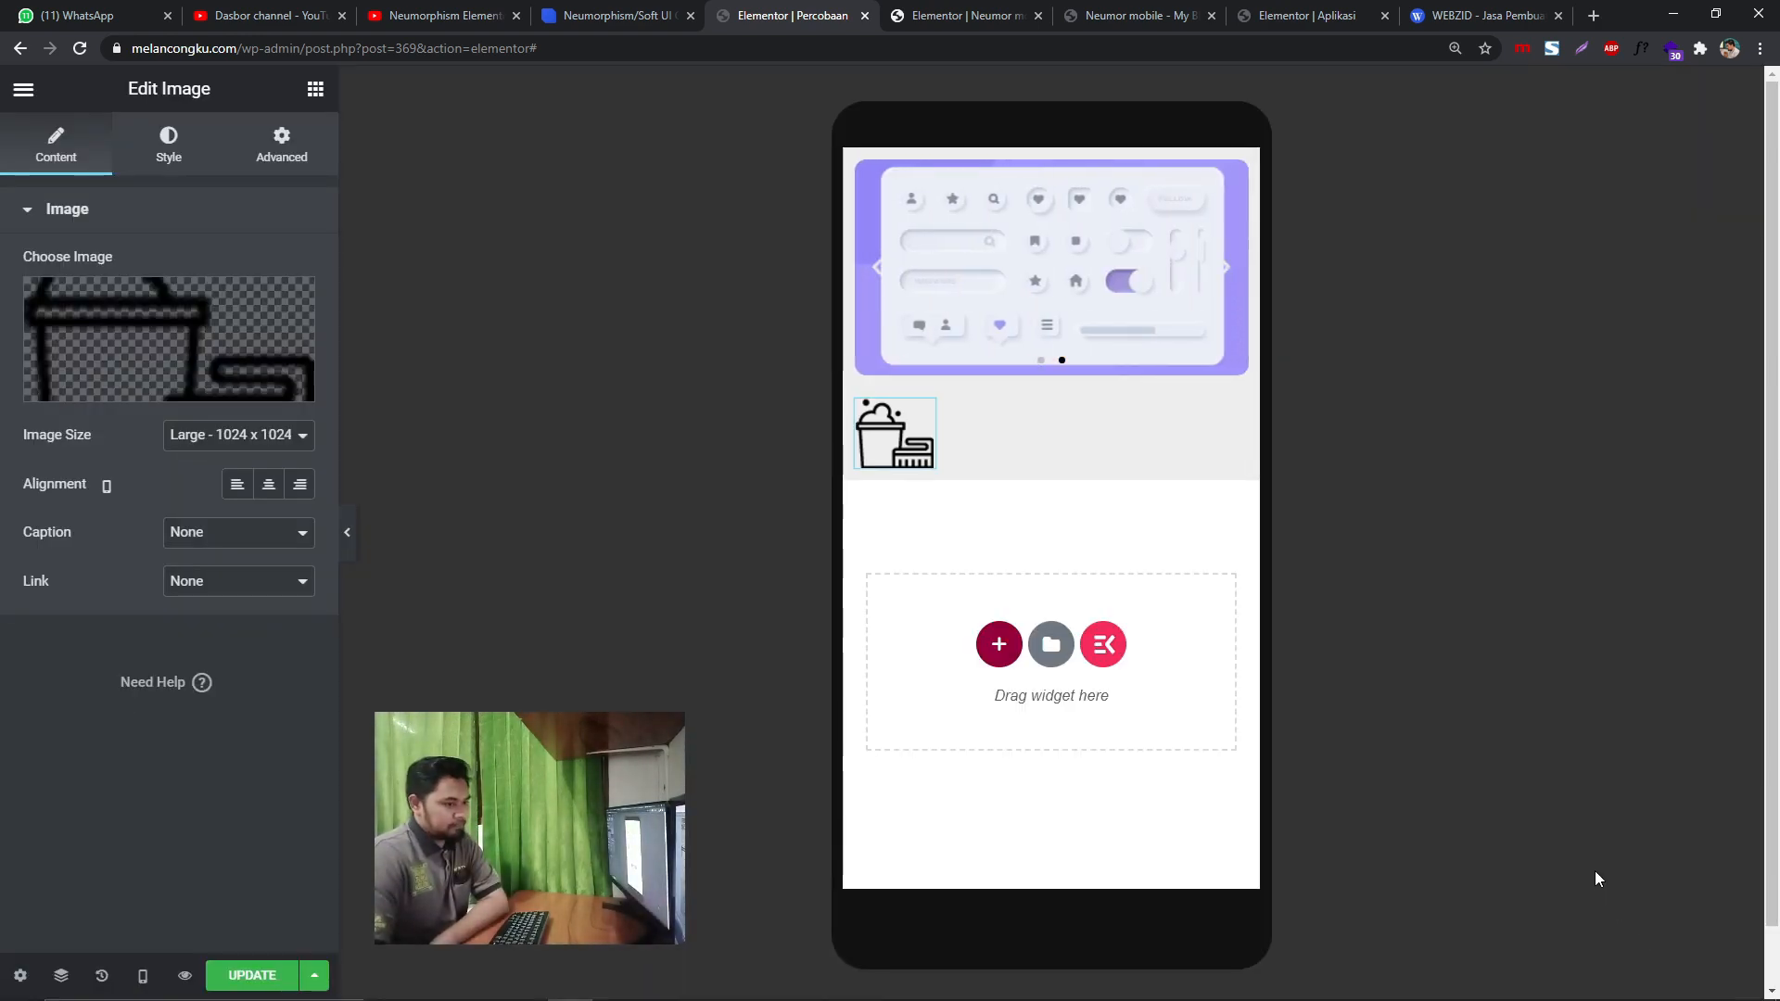
- Check the icon image's width in the Neumor mobile editor and set the Percobaan page's bucket icon width to 30%
{"action": "left_click", "coordinate": [983, 15]}
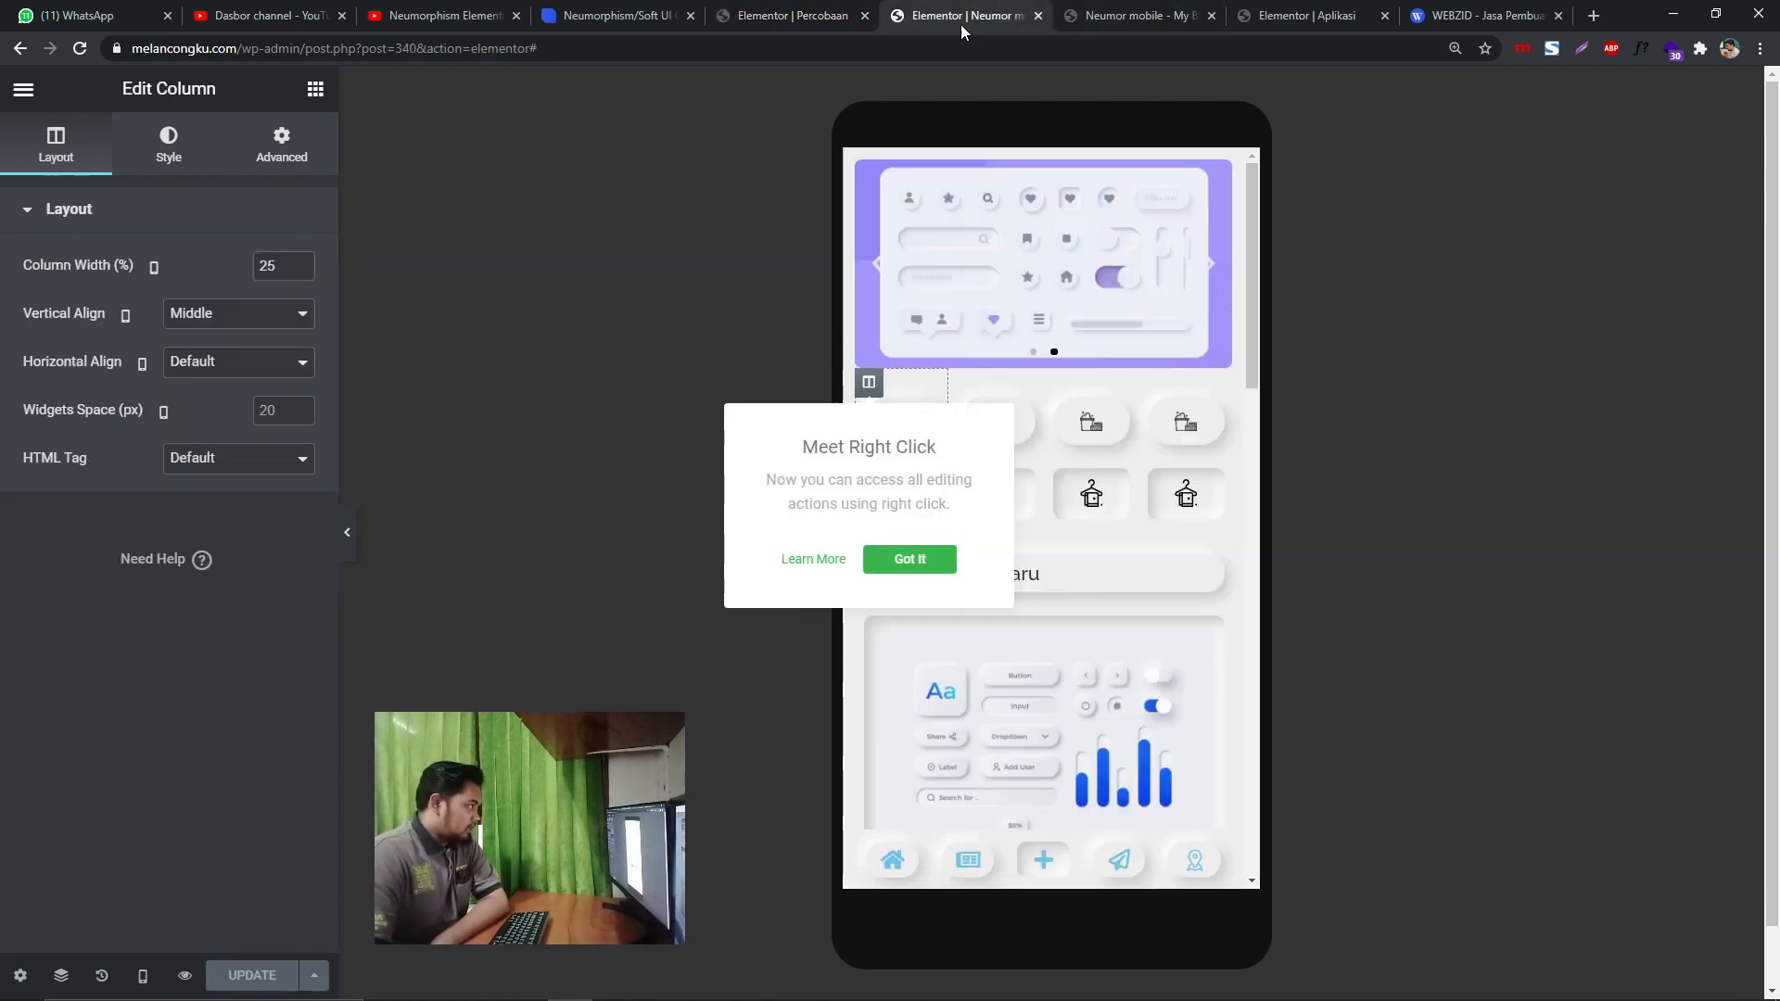
{"action": "left_click", "coordinate": [910, 559]}
{"action": "left_click", "coordinate": [912, 428]}
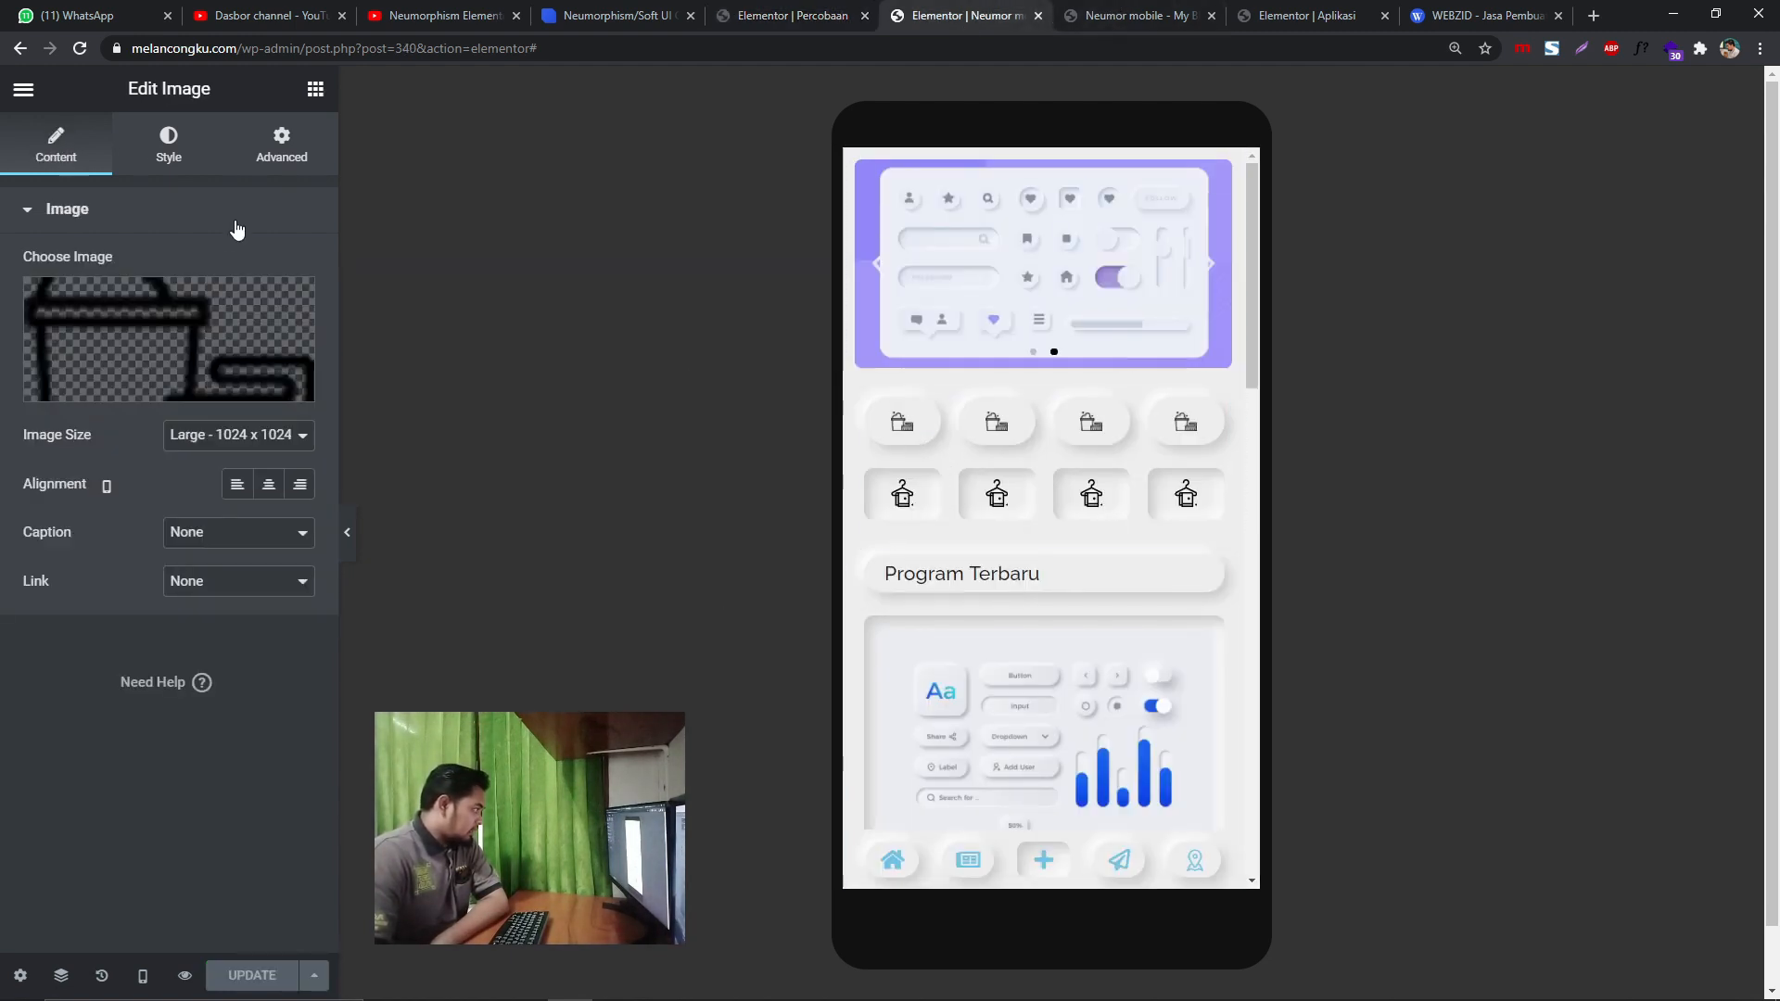
{"action": "left_click", "coordinate": [169, 148]}
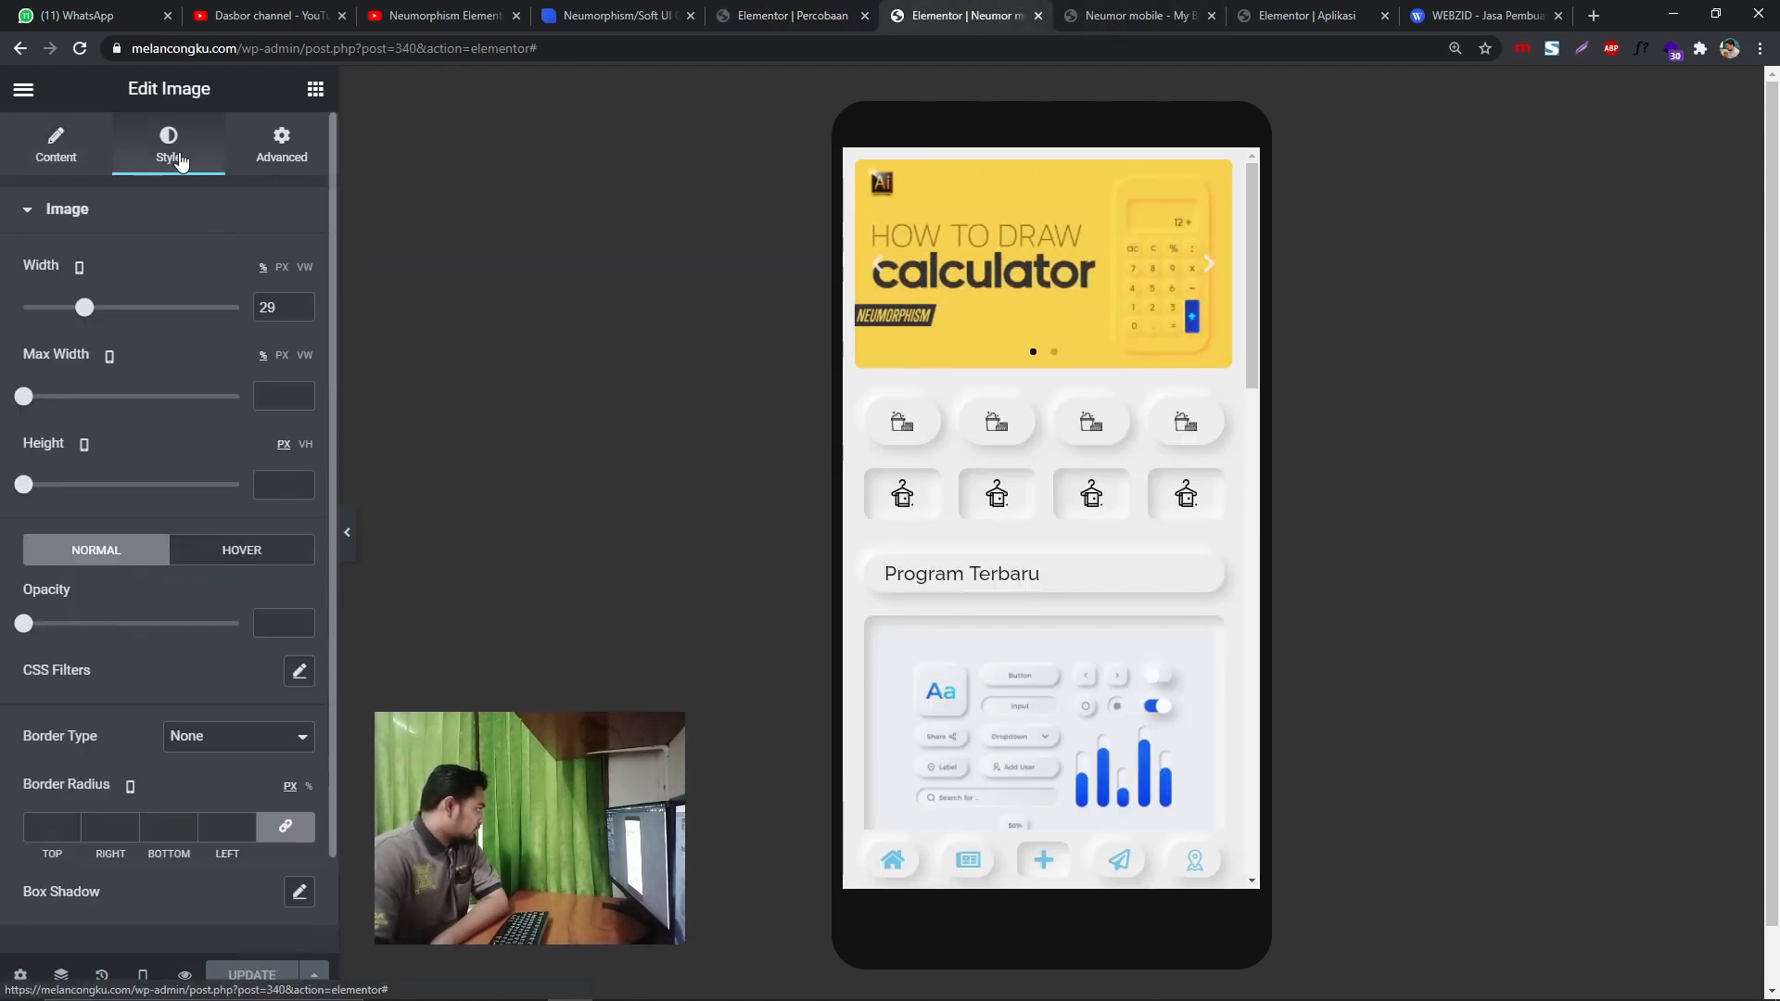
{"action": "left_click", "coordinate": [303, 312]}
{"action": "left_click", "coordinate": [806, 15]}
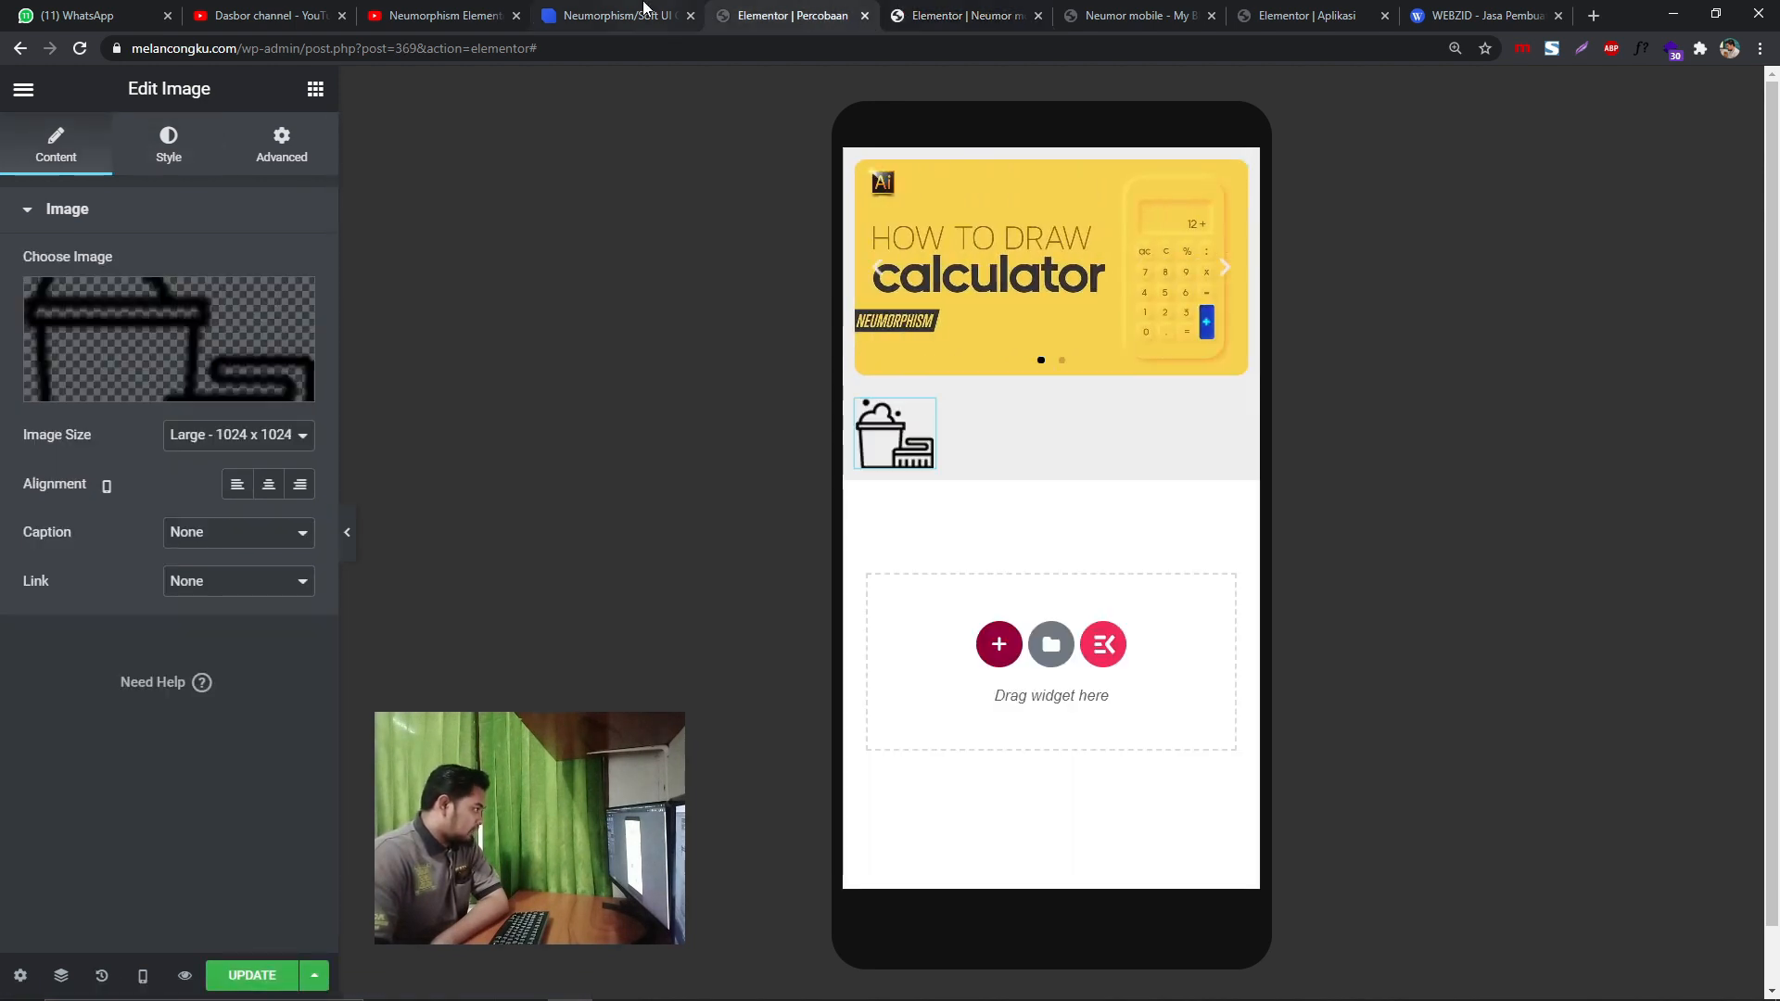
{"action": "left_click", "coordinate": [167, 165]}
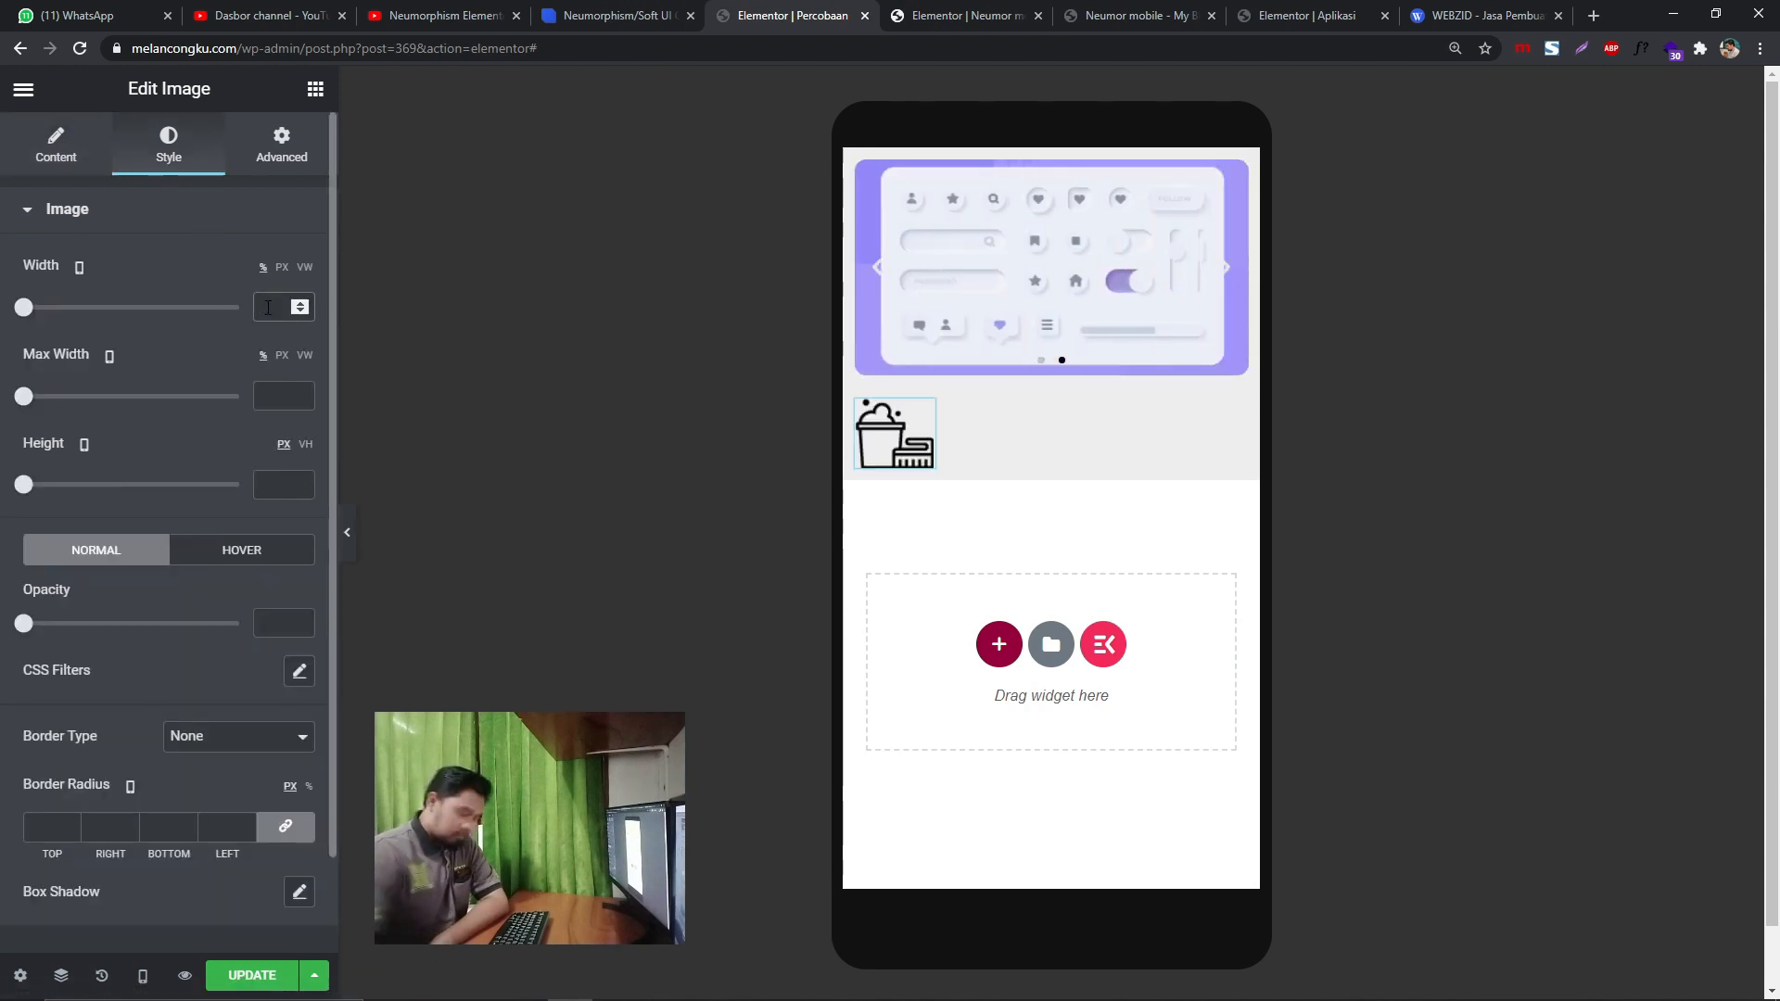
{"action": "left_click", "coordinate": [268, 308]}
{"action": "type", "text": "30"}
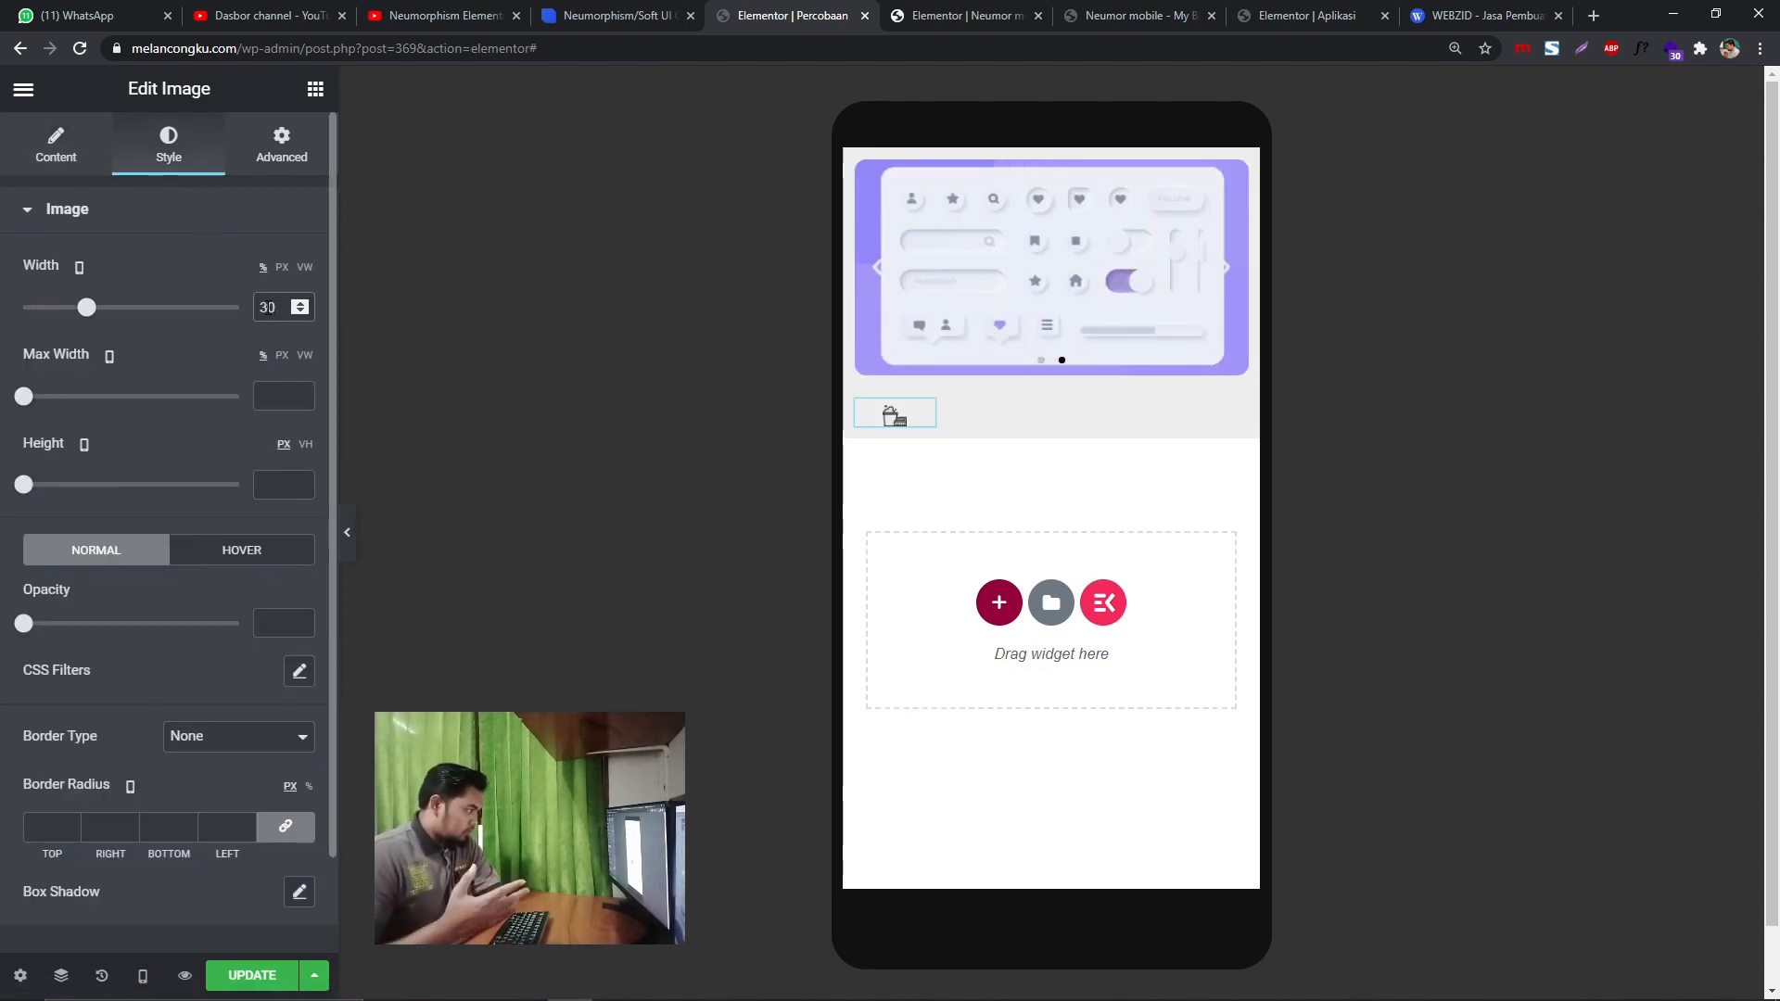
- Duplicate the bucket icon column three times to make a row of four columns
{"action": "right_click", "coordinate": [893, 420]}
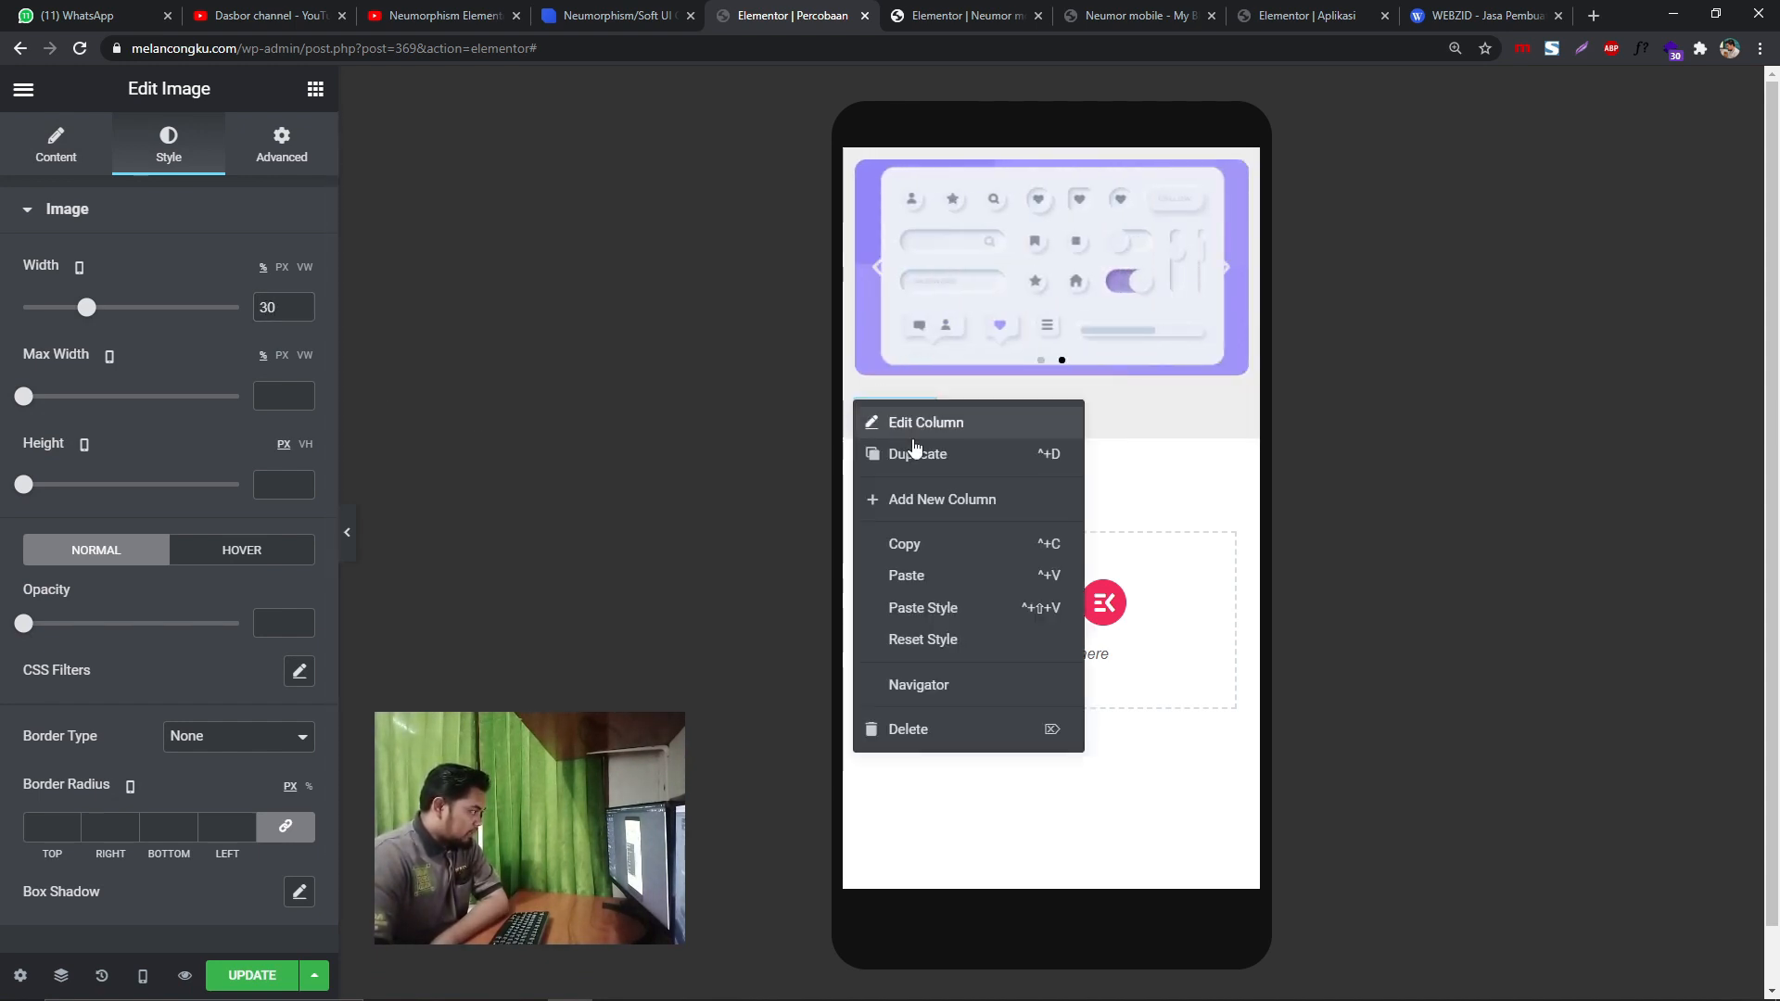
{"action": "left_click", "coordinate": [917, 453]}
{"action": "right_click", "coordinate": [864, 411]}
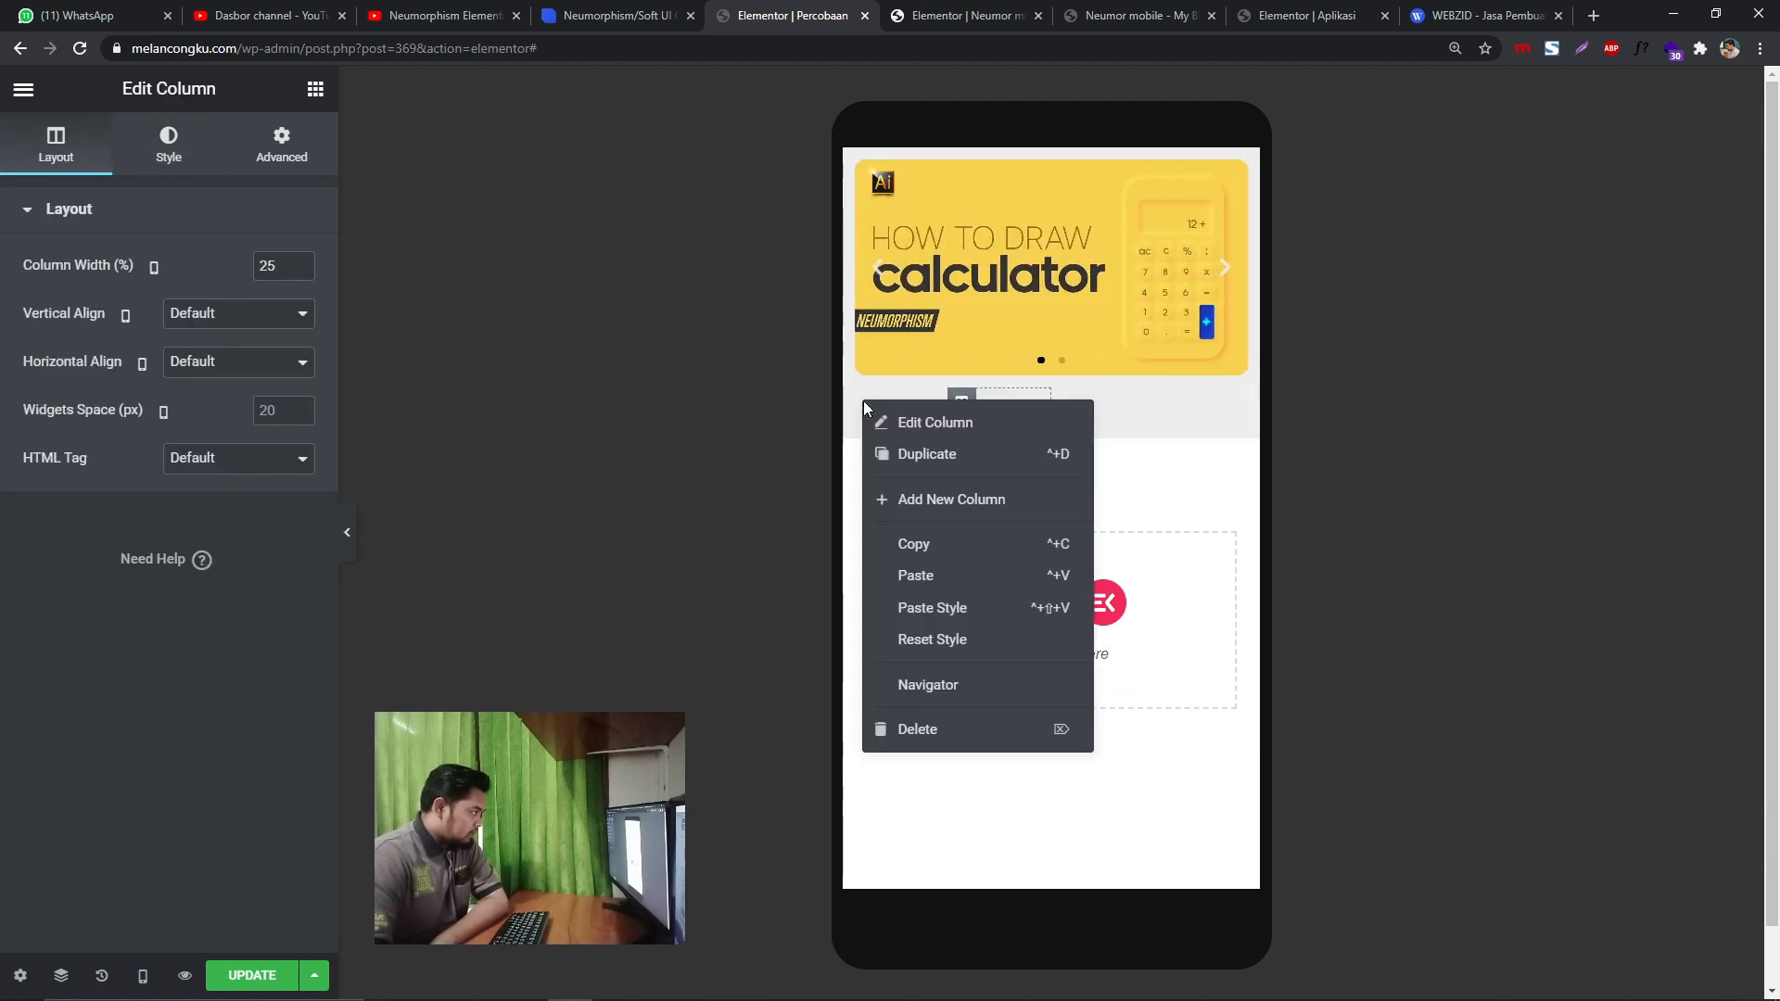
{"action": "left_click", "coordinate": [878, 454]}
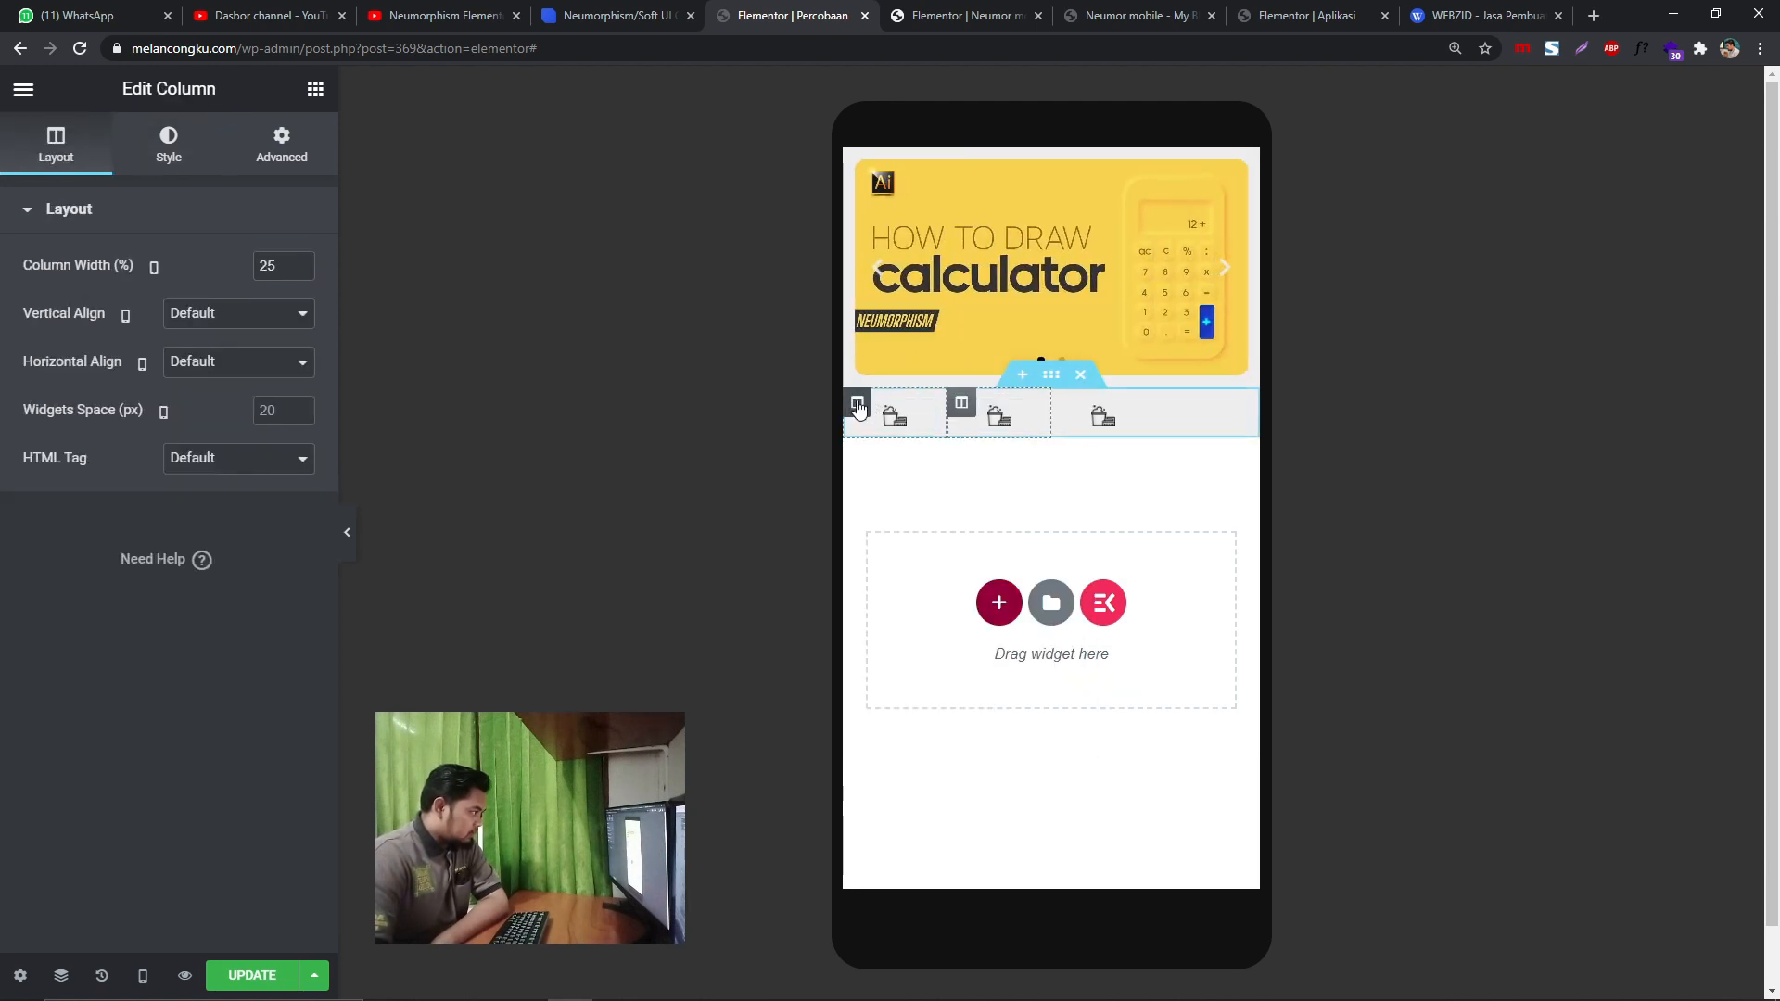
{"action": "right_click", "coordinate": [857, 408]}
{"action": "left_click", "coordinate": [914, 453]}
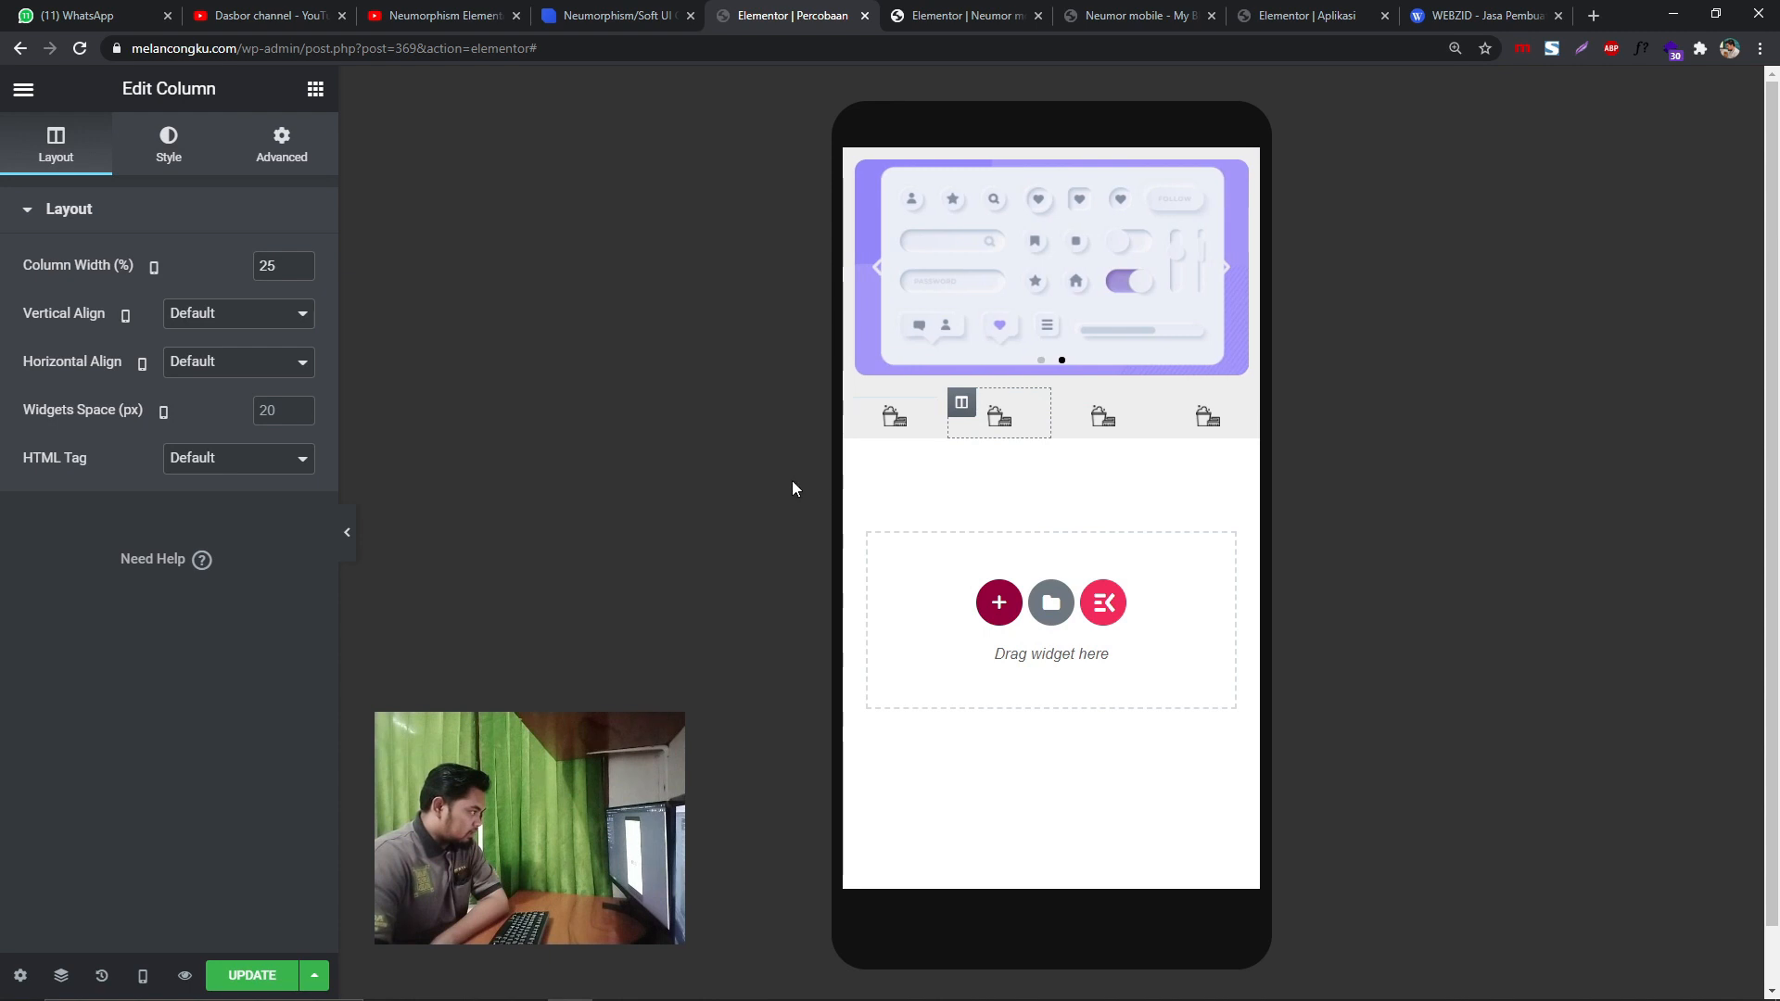
- Compare the new icon row with the raised icon buttons in the Neumor mobile editor and the shadow settings on Neumorphism.io
{"action": "left_click", "coordinate": [1020, 13]}
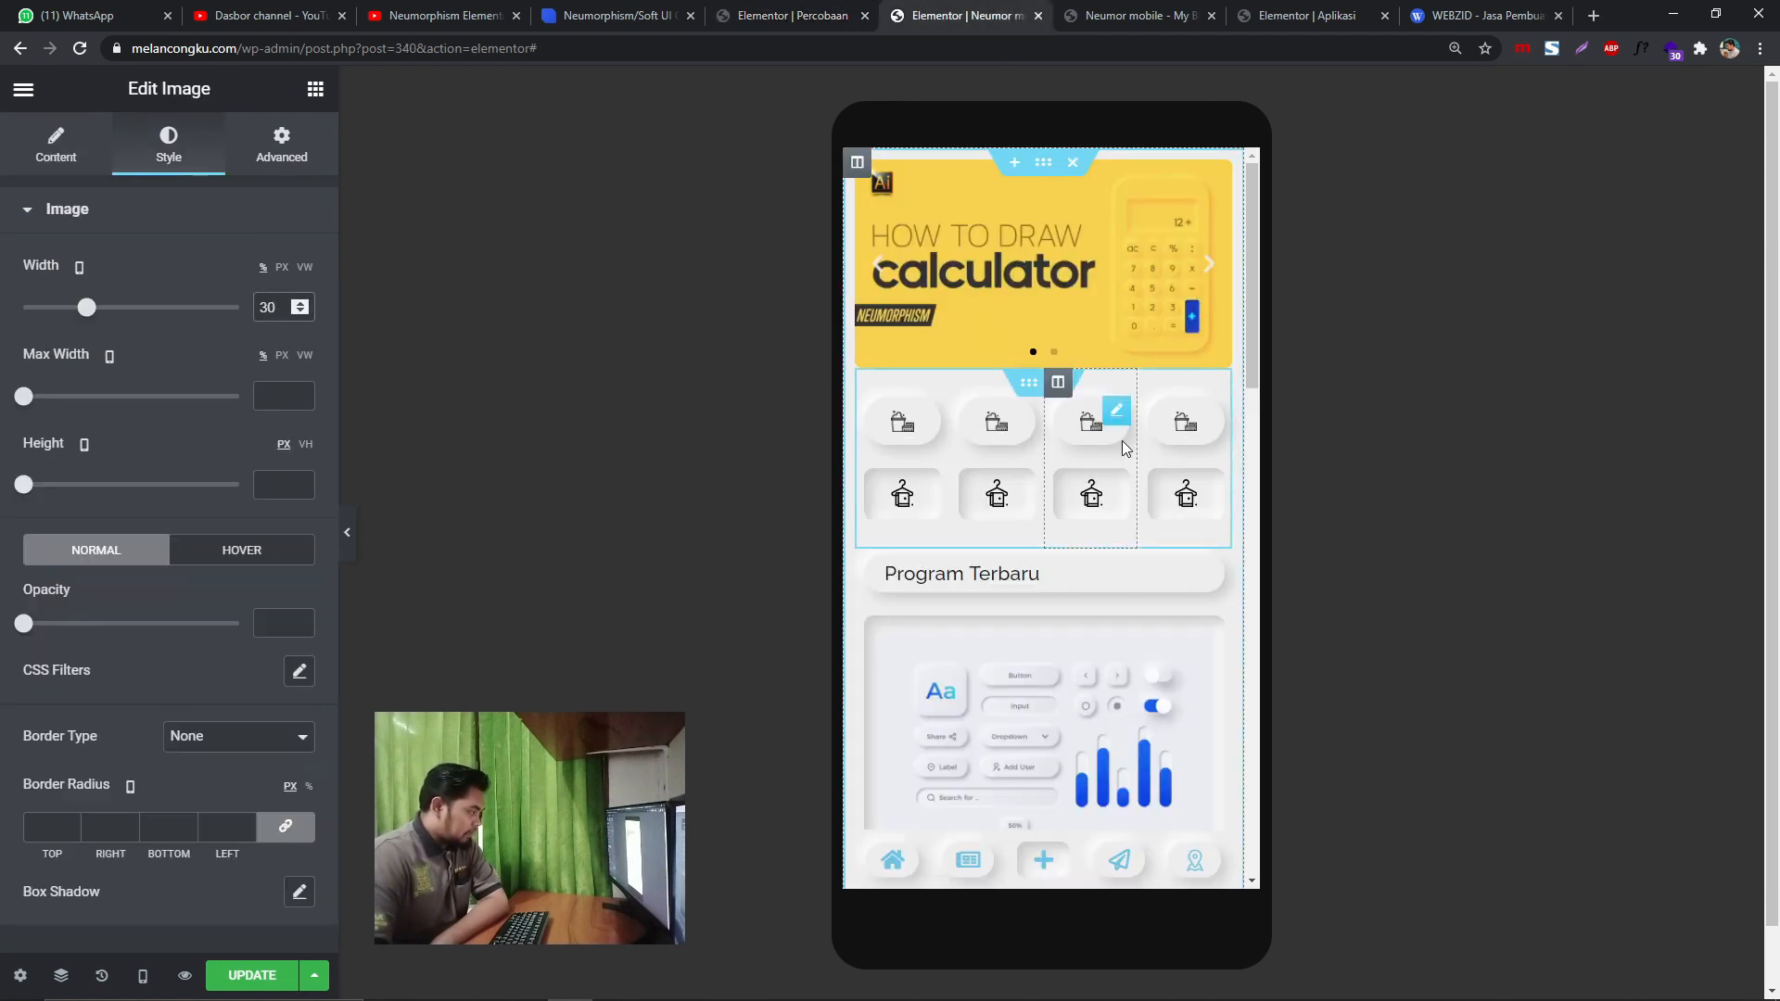
{"action": "left_click", "coordinate": [790, 14]}
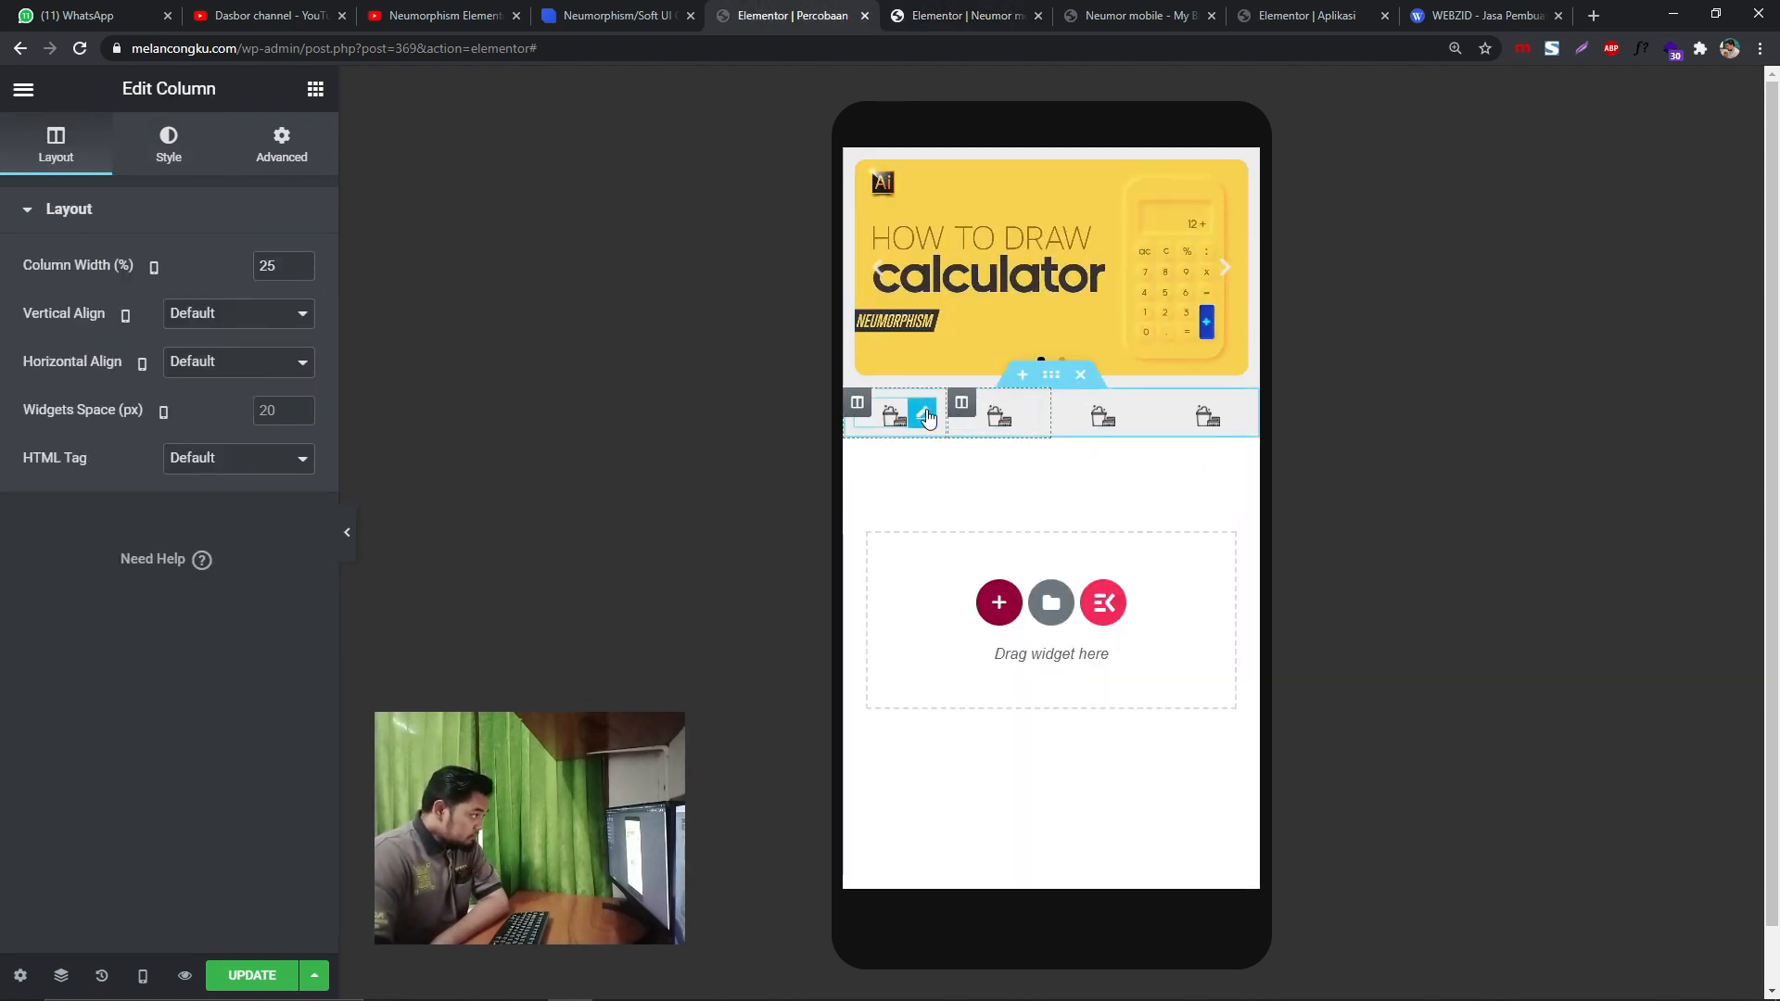
{"action": "left_click", "coordinate": [936, 15]}
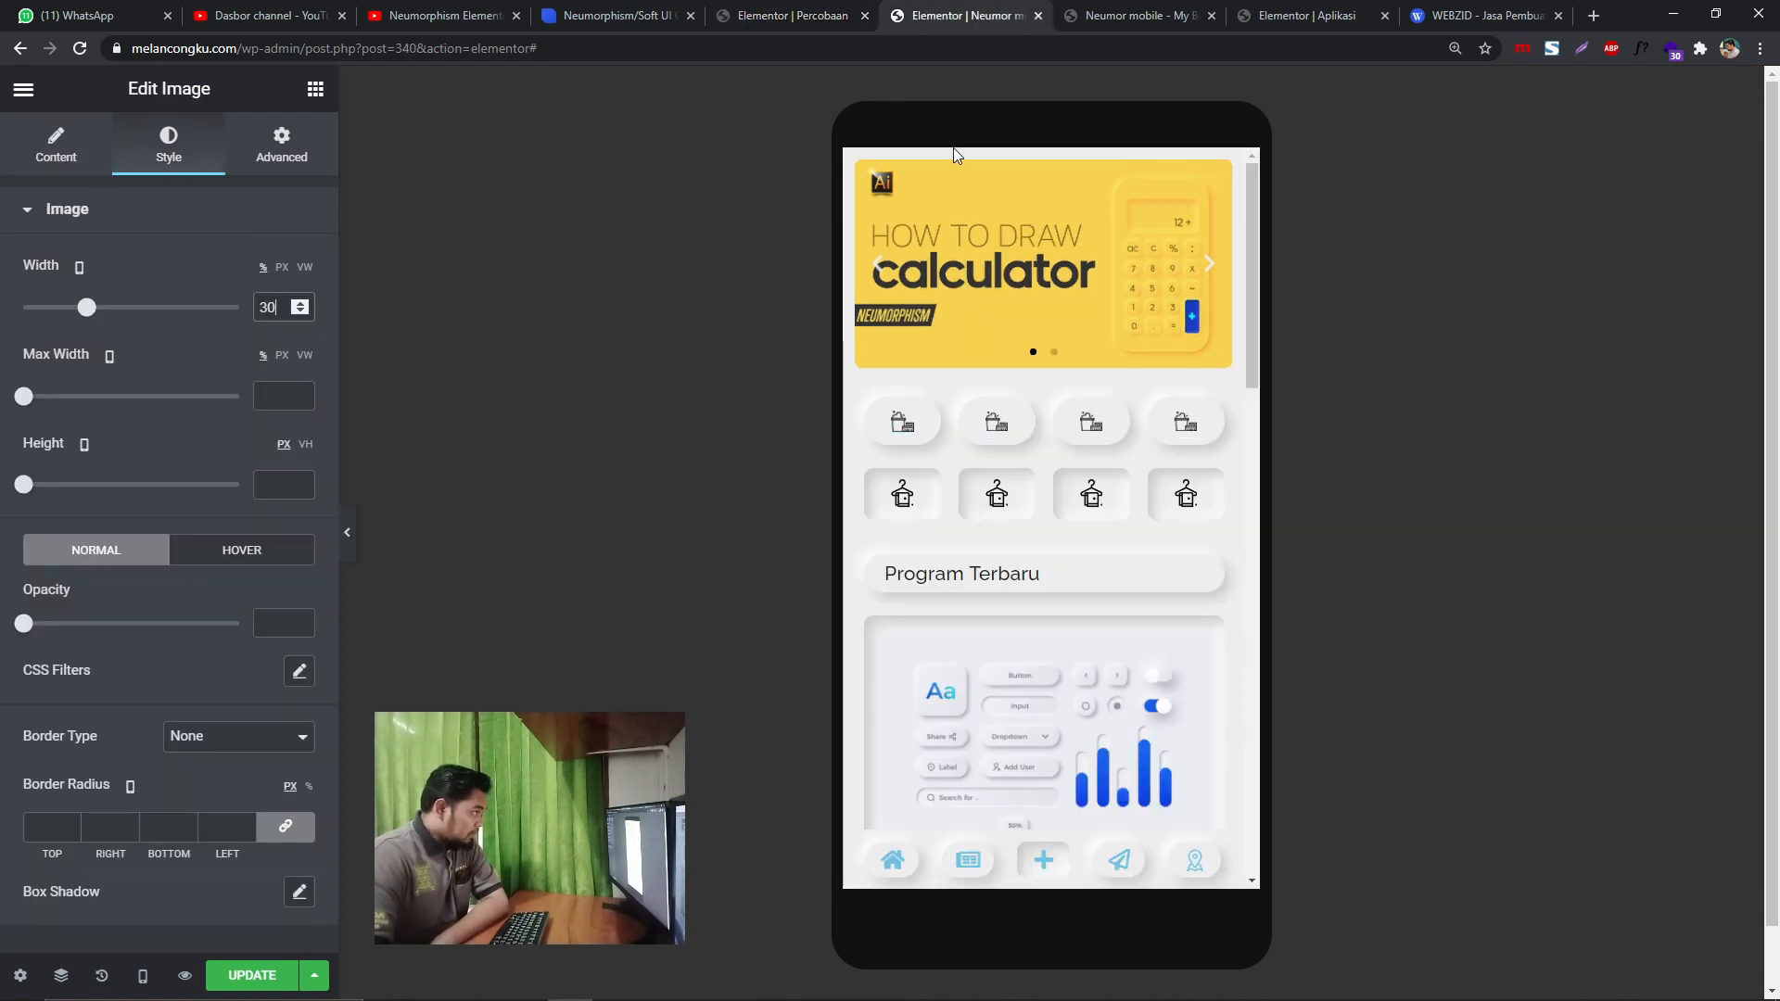
{"action": "left_click", "coordinate": [616, 15]}
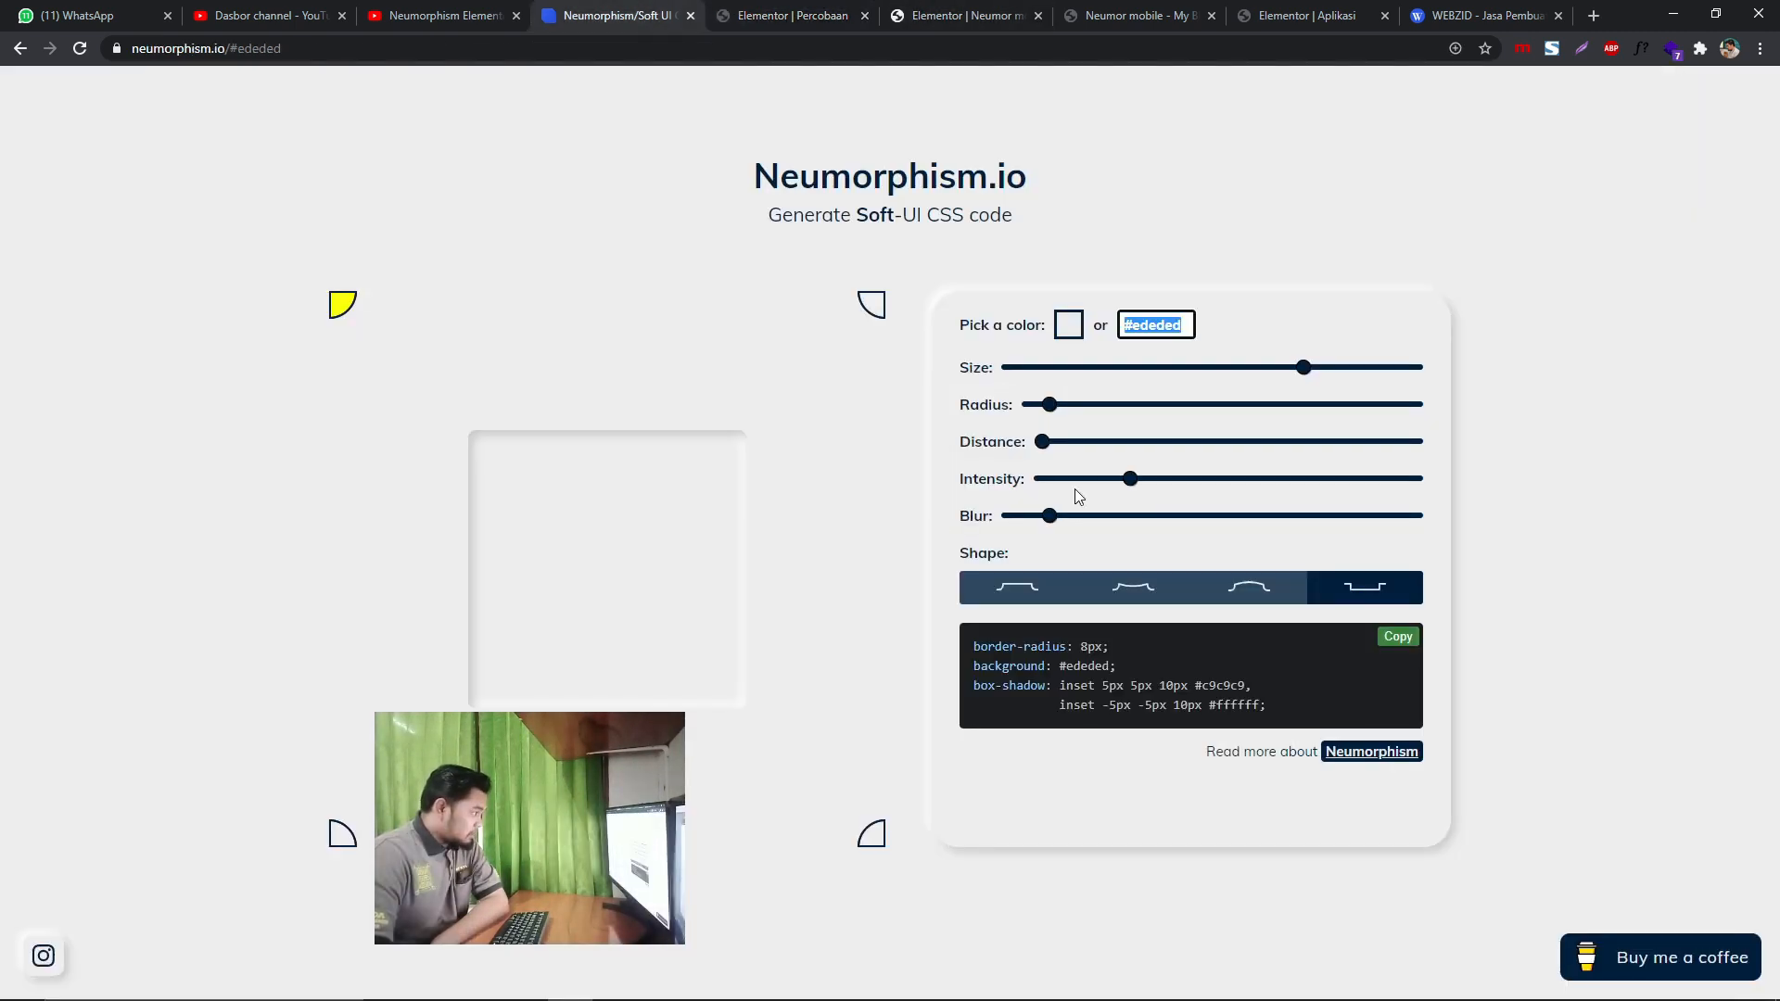
{"action": "left_click", "coordinate": [809, 15]}
{"action": "key", "text": "ctrl+Tab"}
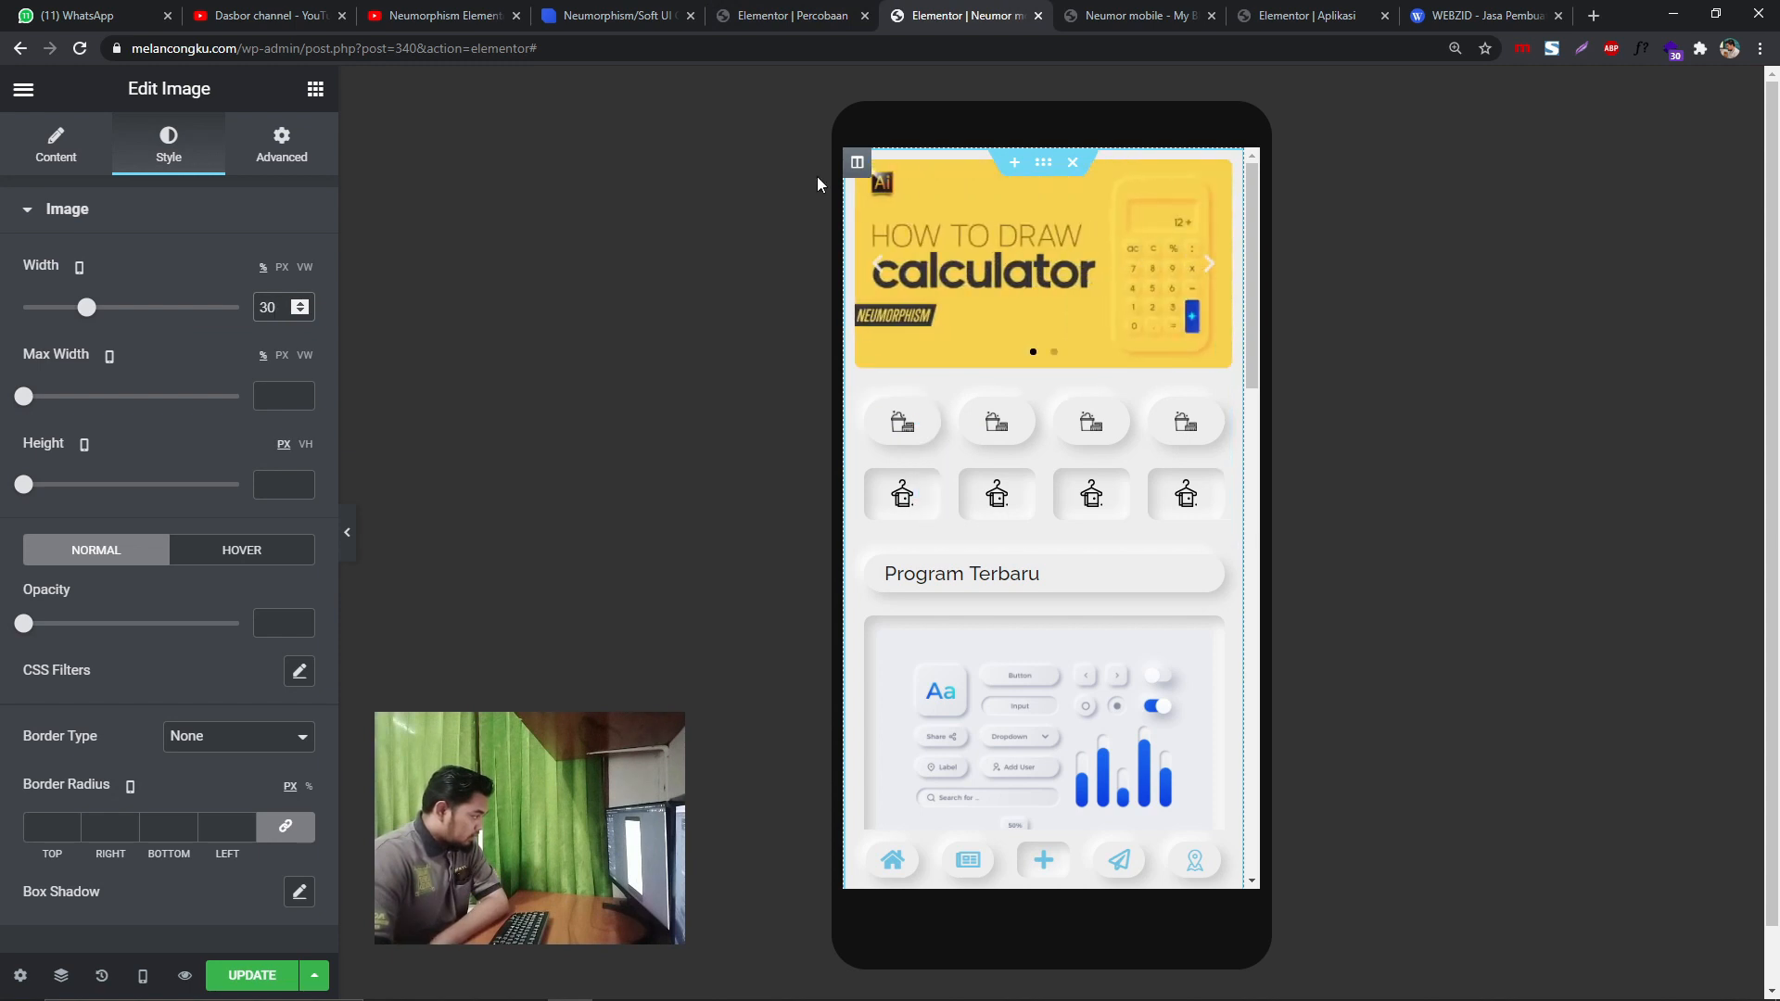
- Switch to Neumorphism.io and compare the generated CSS for the flat and pressed shapes in #ededed
{"action": "left_click", "coordinate": [612, 10]}
{"action": "left_click", "coordinate": [1018, 593]}
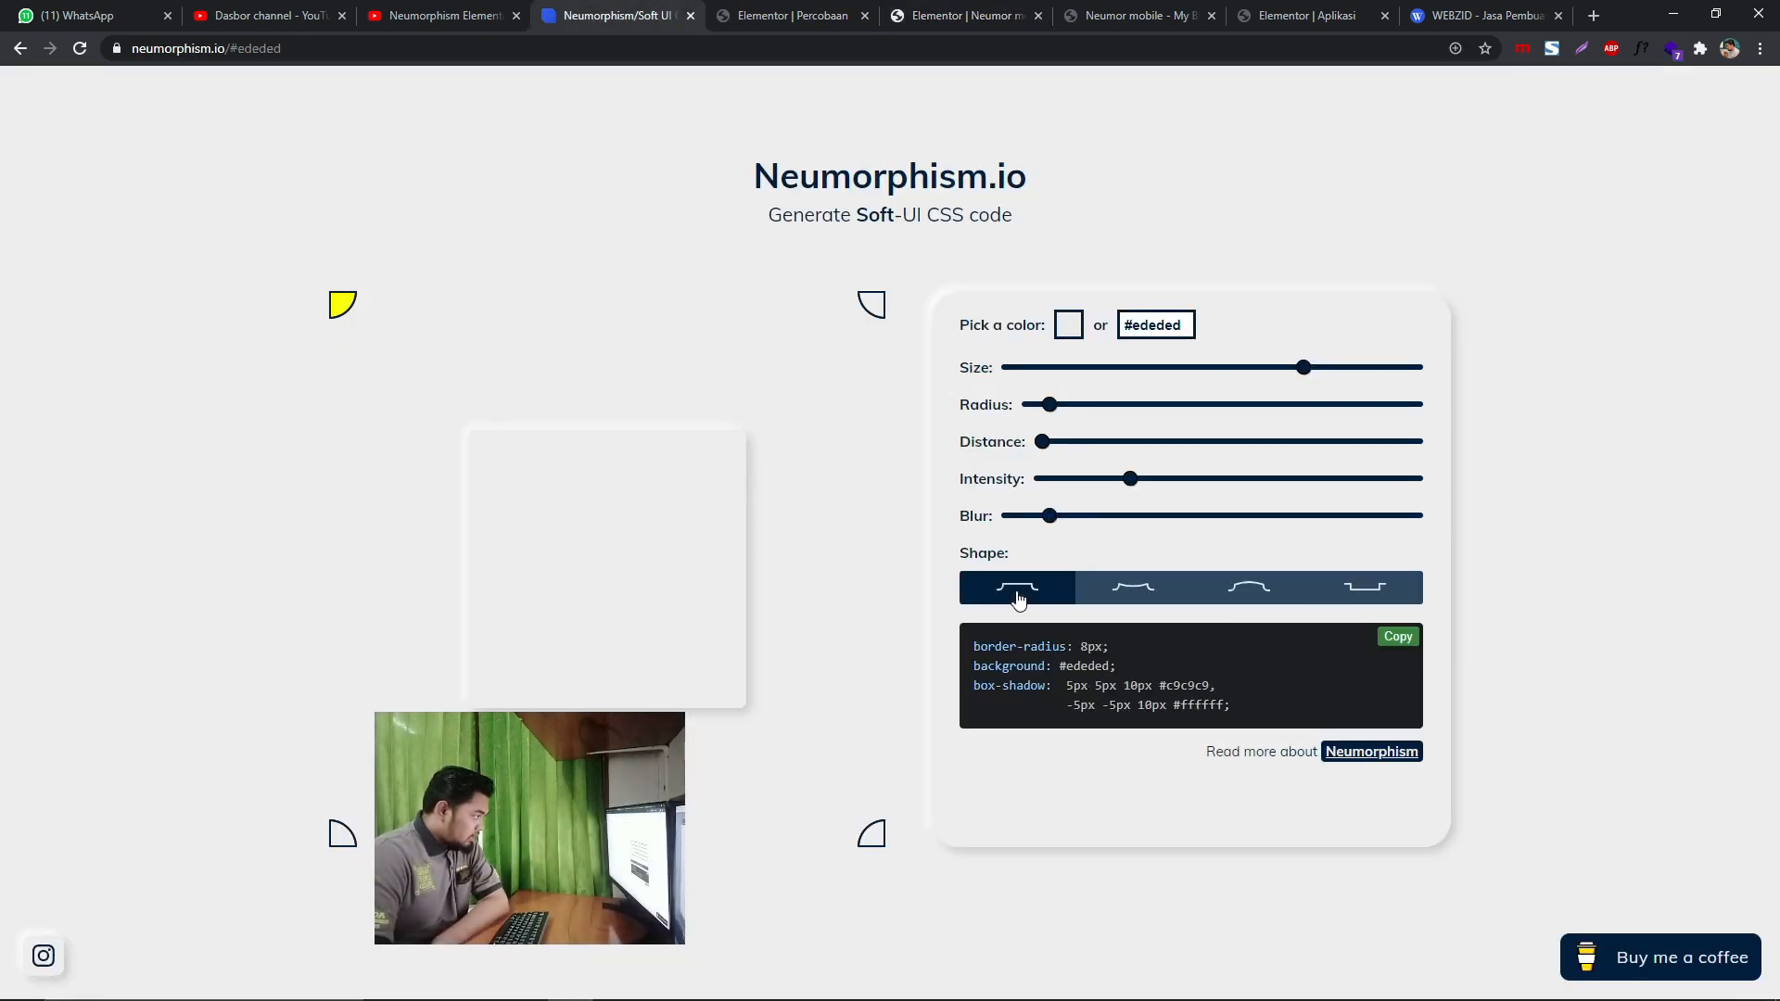
{"action": "left_click", "coordinate": [1368, 593]}
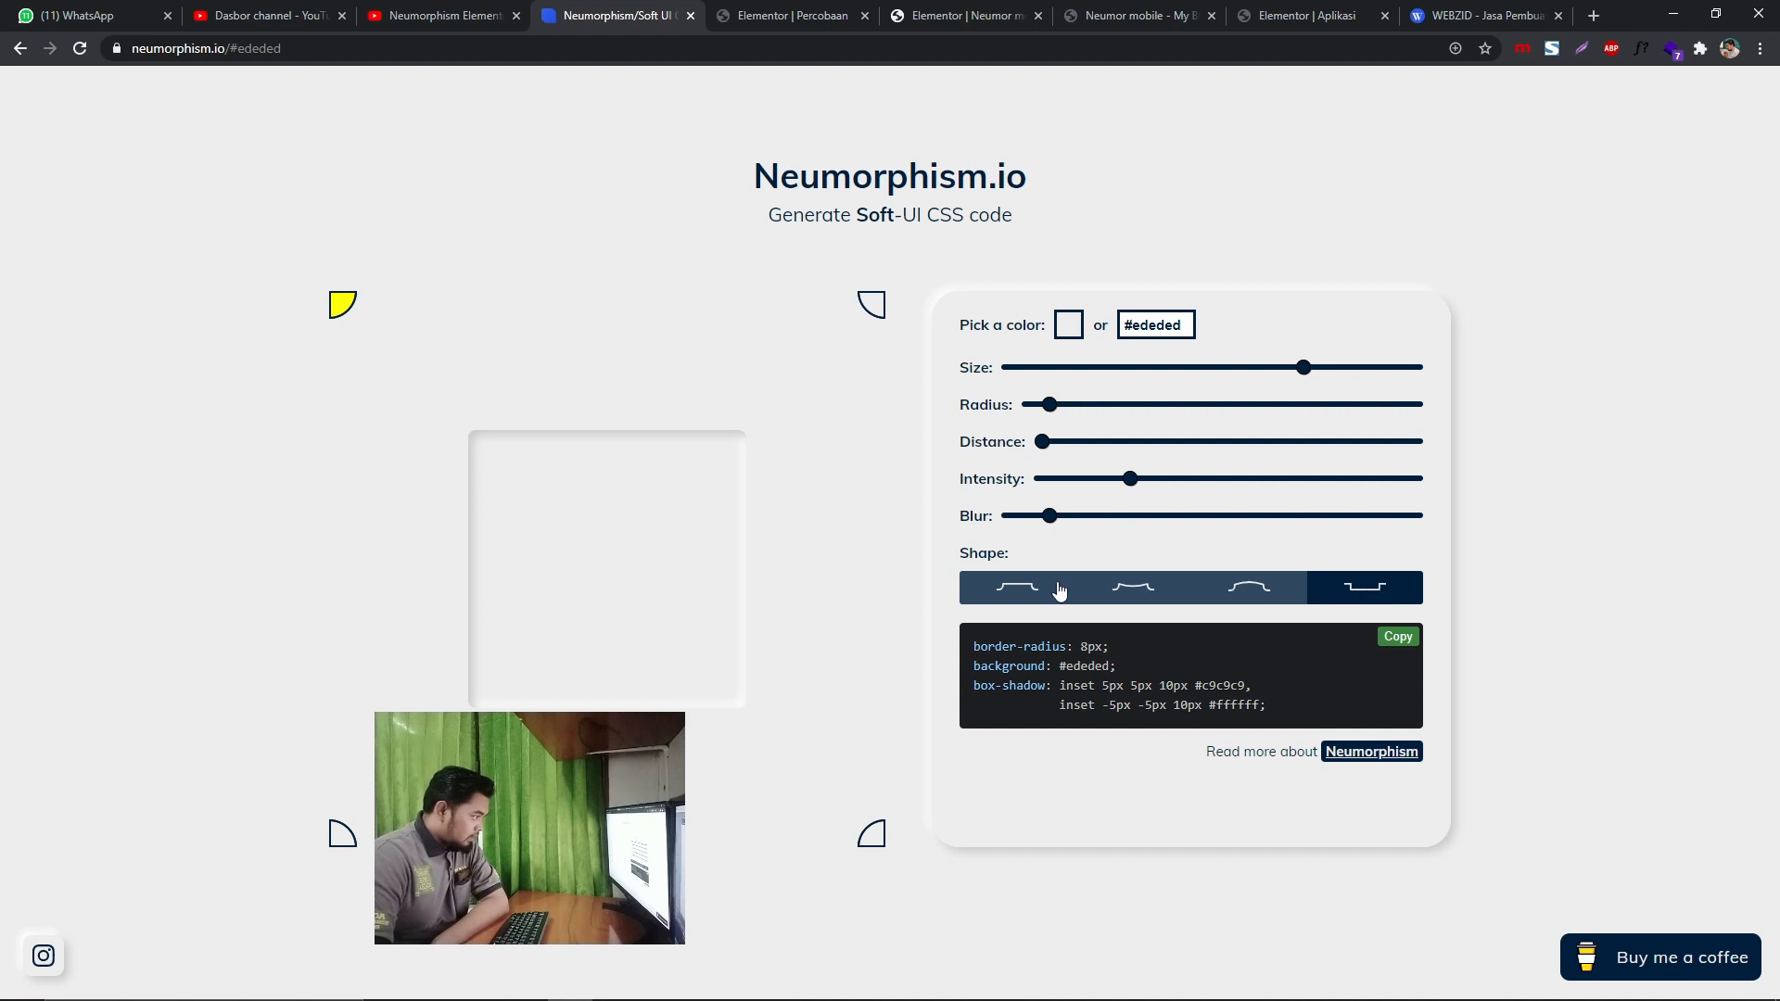
{"action": "left_click", "coordinate": [1027, 593]}
{"action": "left_click", "coordinate": [1344, 594]}
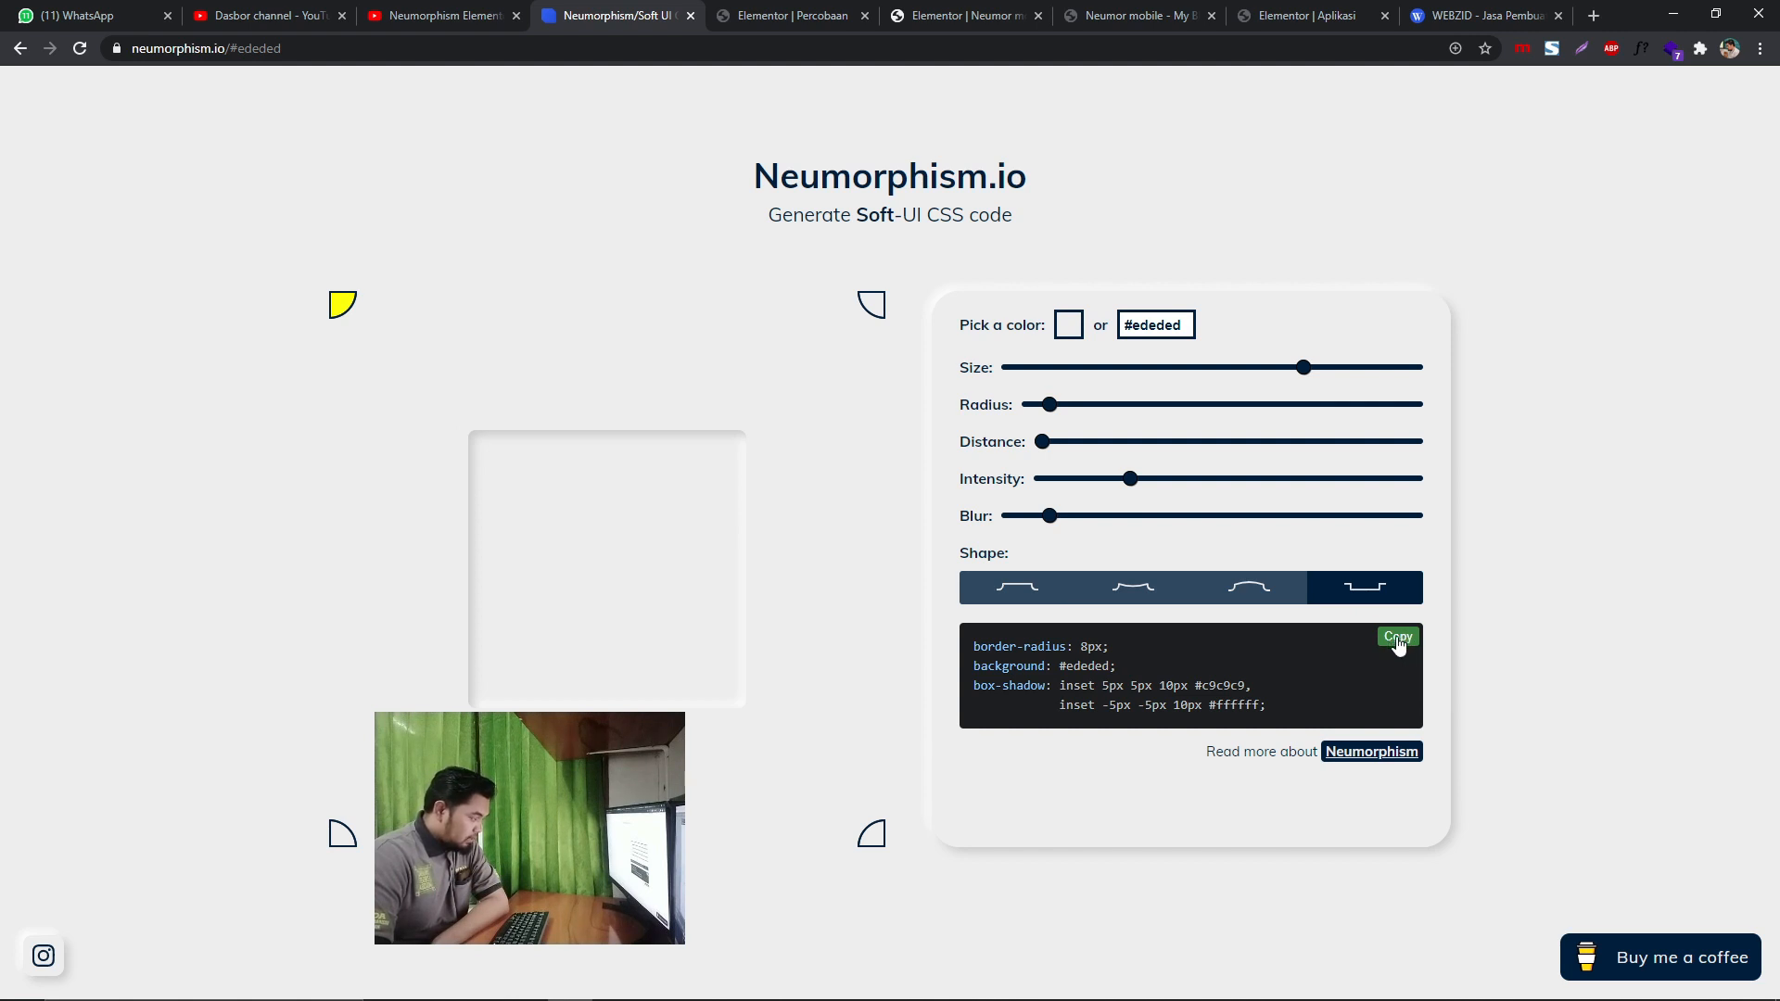
- Return to the Percobaan editor, open the Custom CSS in Site Settings and widen the editing panel
{"action": "left_click", "coordinate": [783, 16]}
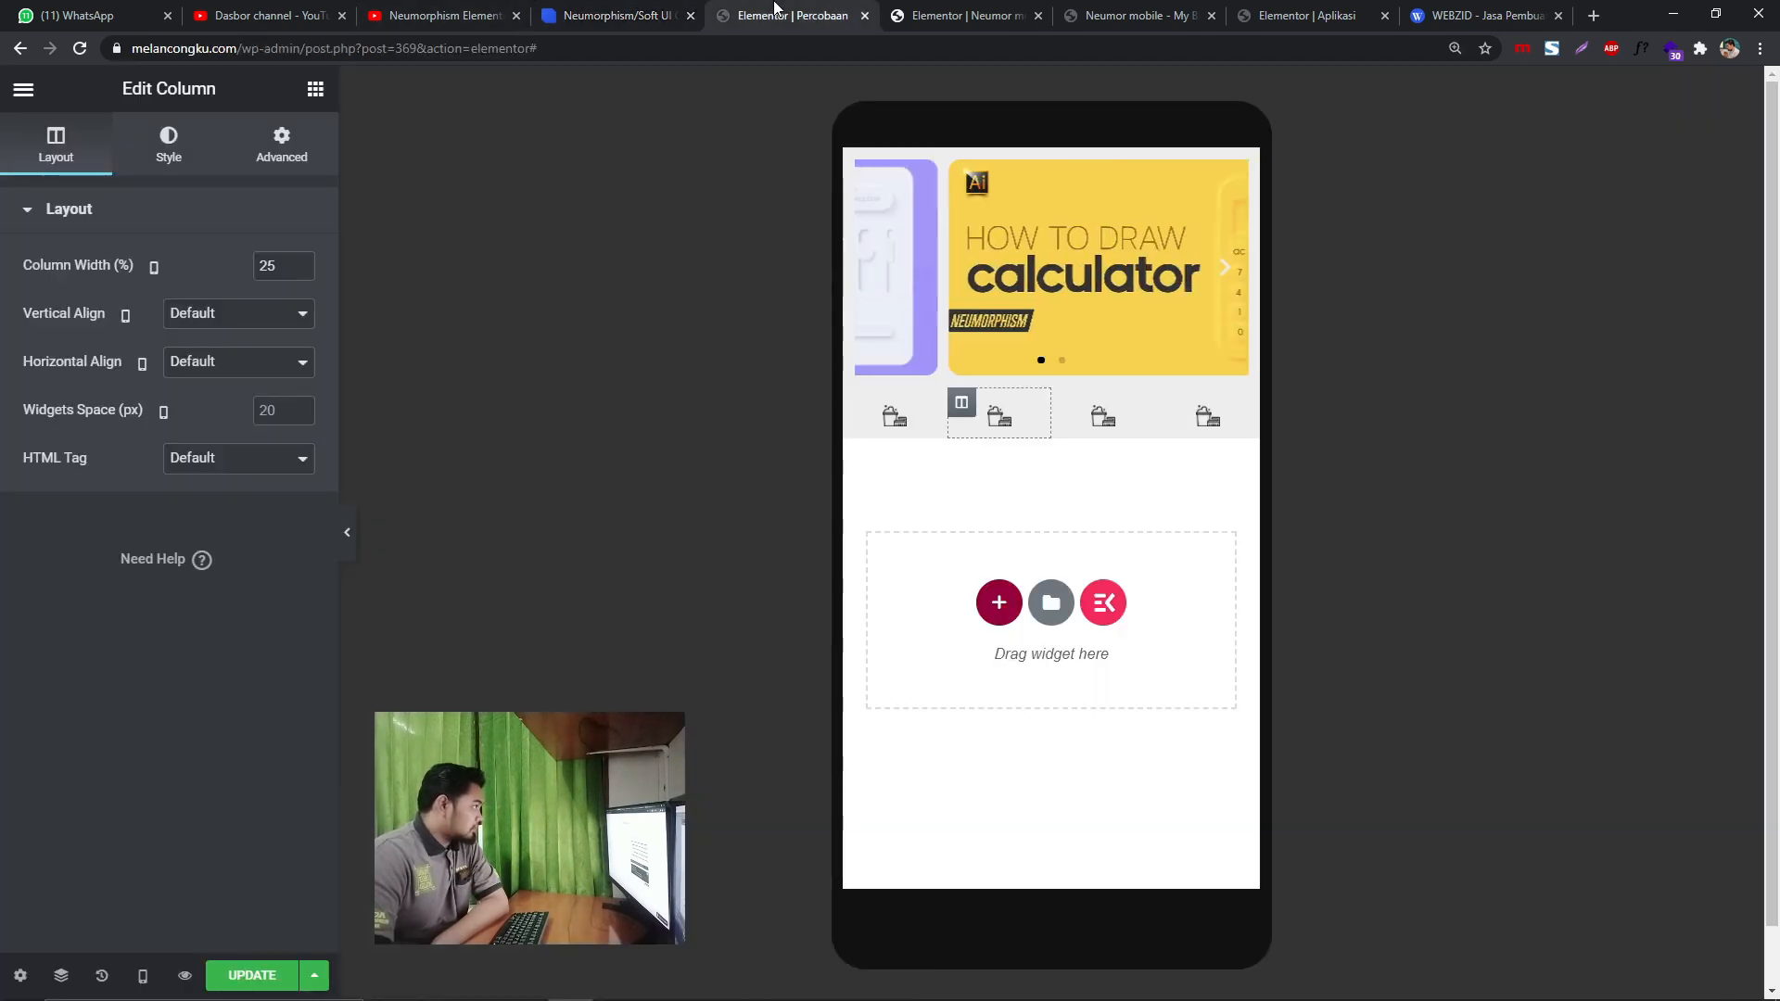
{"action": "left_click", "coordinate": [23, 95]}
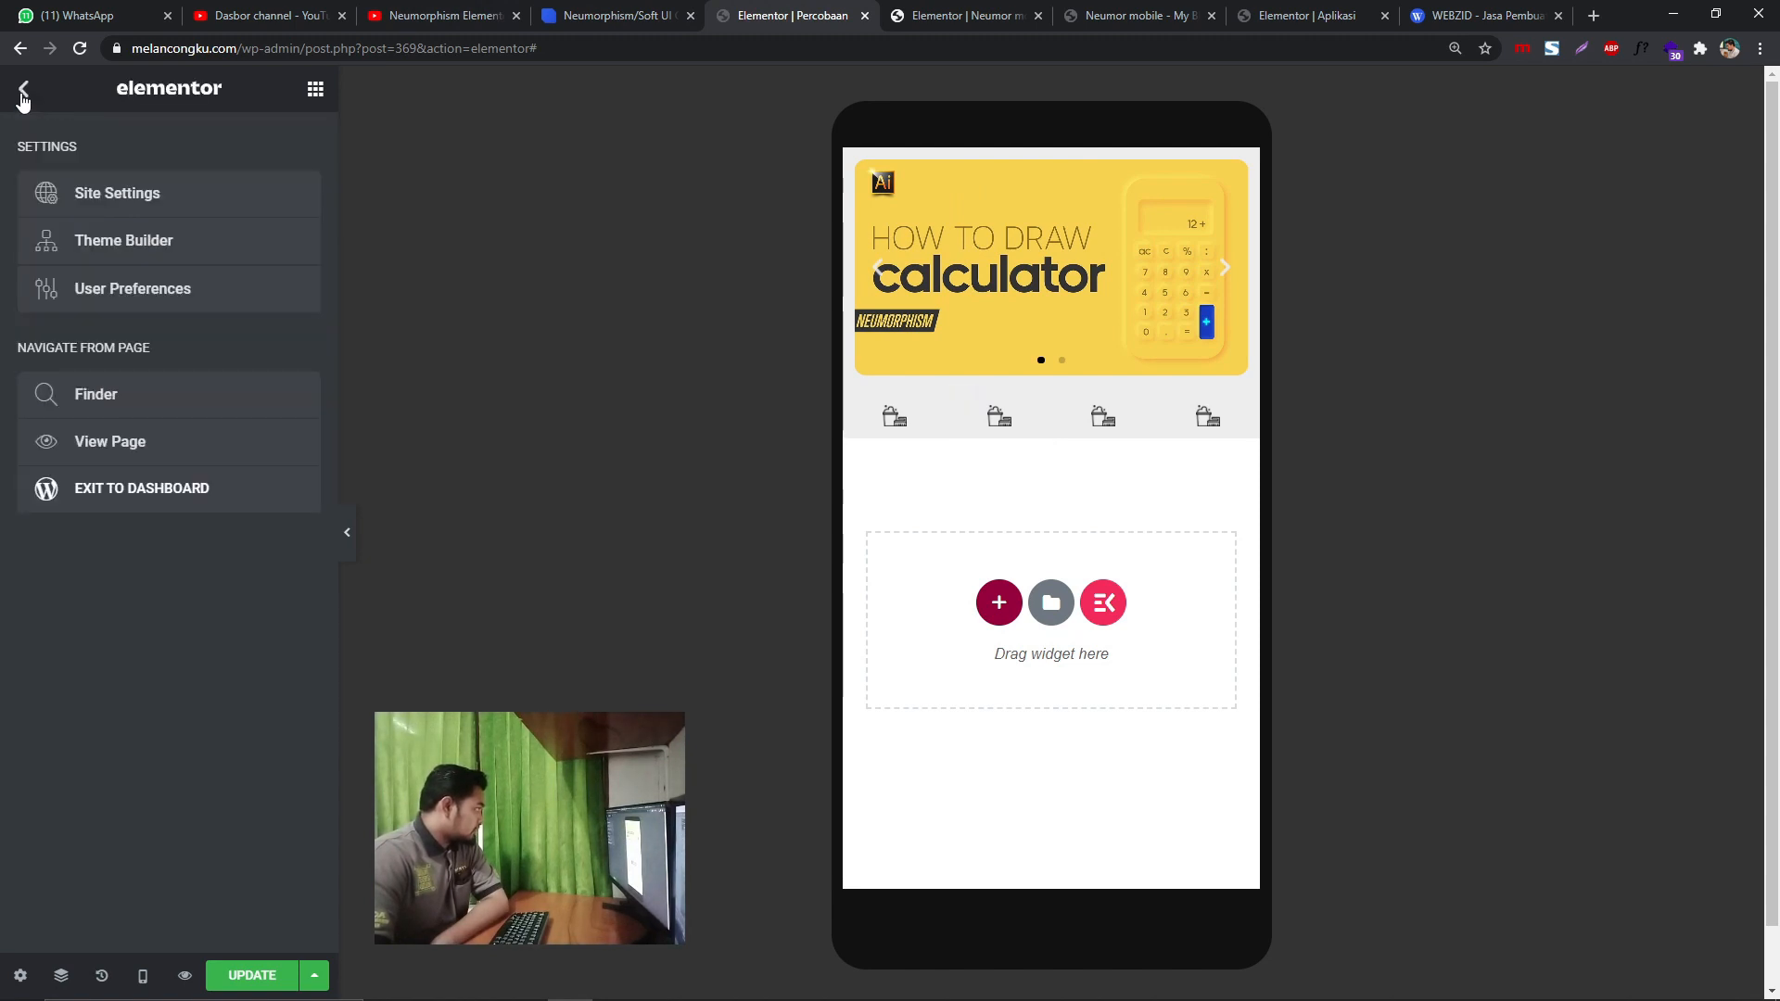
{"action": "left_click", "coordinate": [115, 193]}
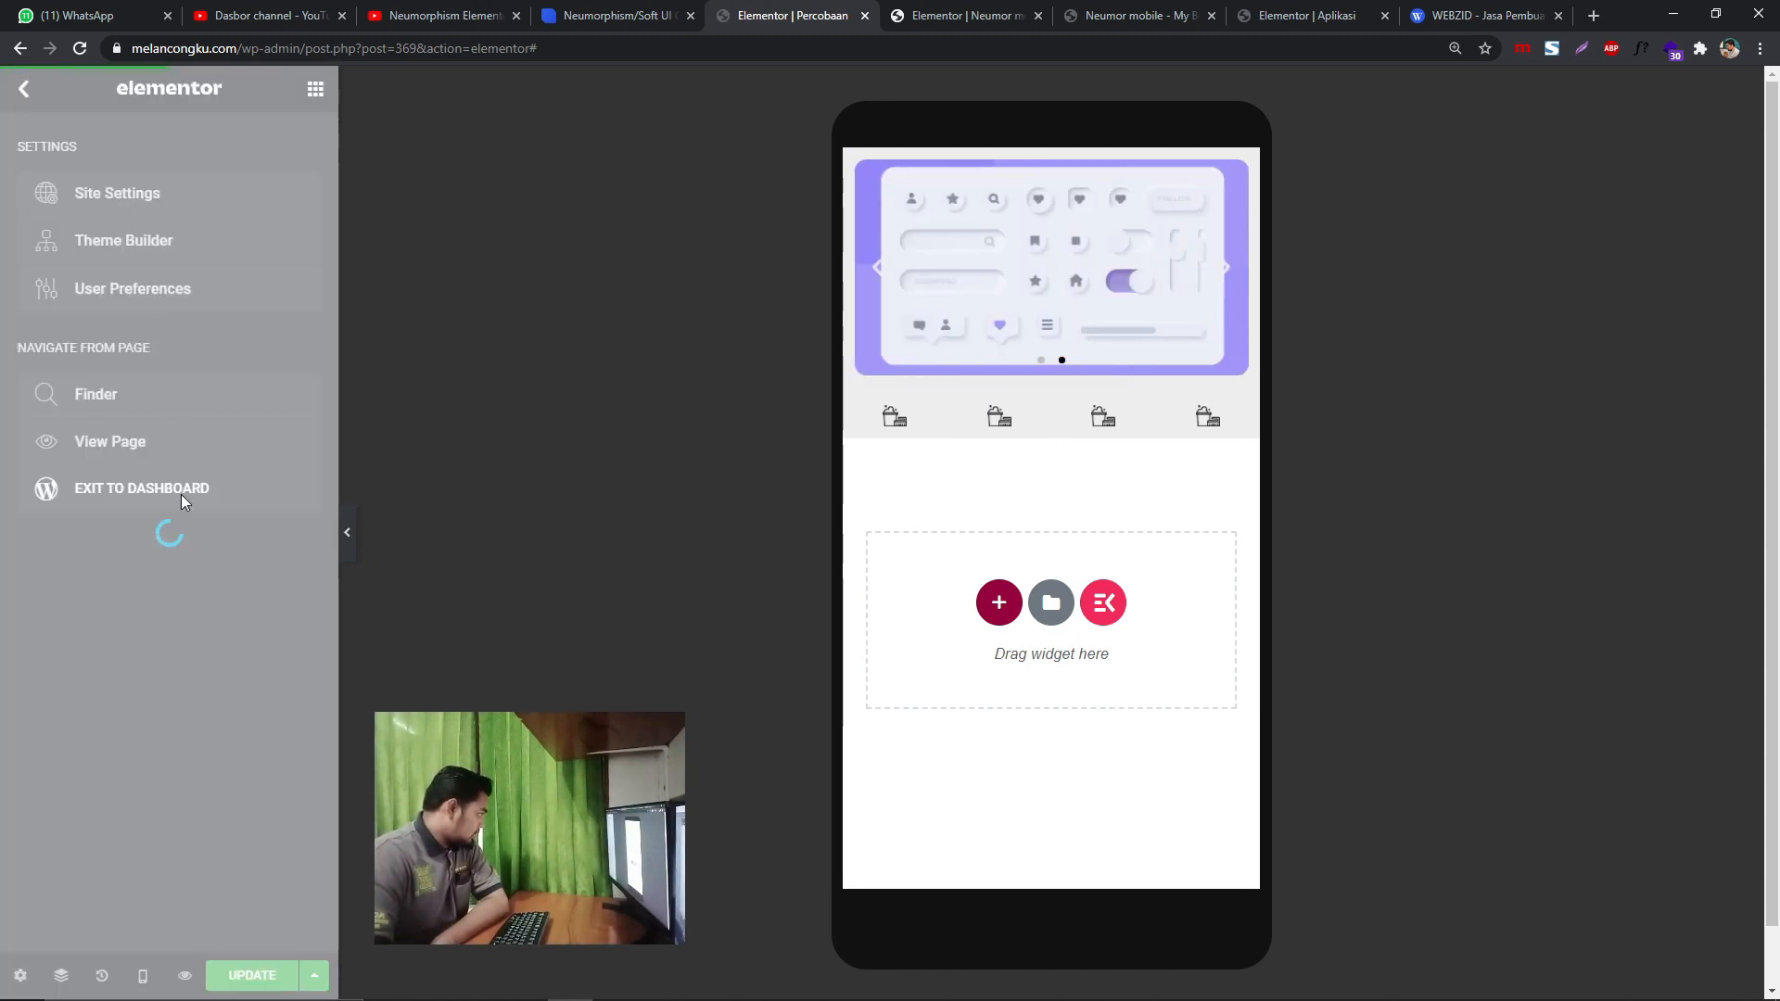
{"action": "scroll", "coordinate": [200, 612], "scroll_direction": "down", "scroll_amount": 1}
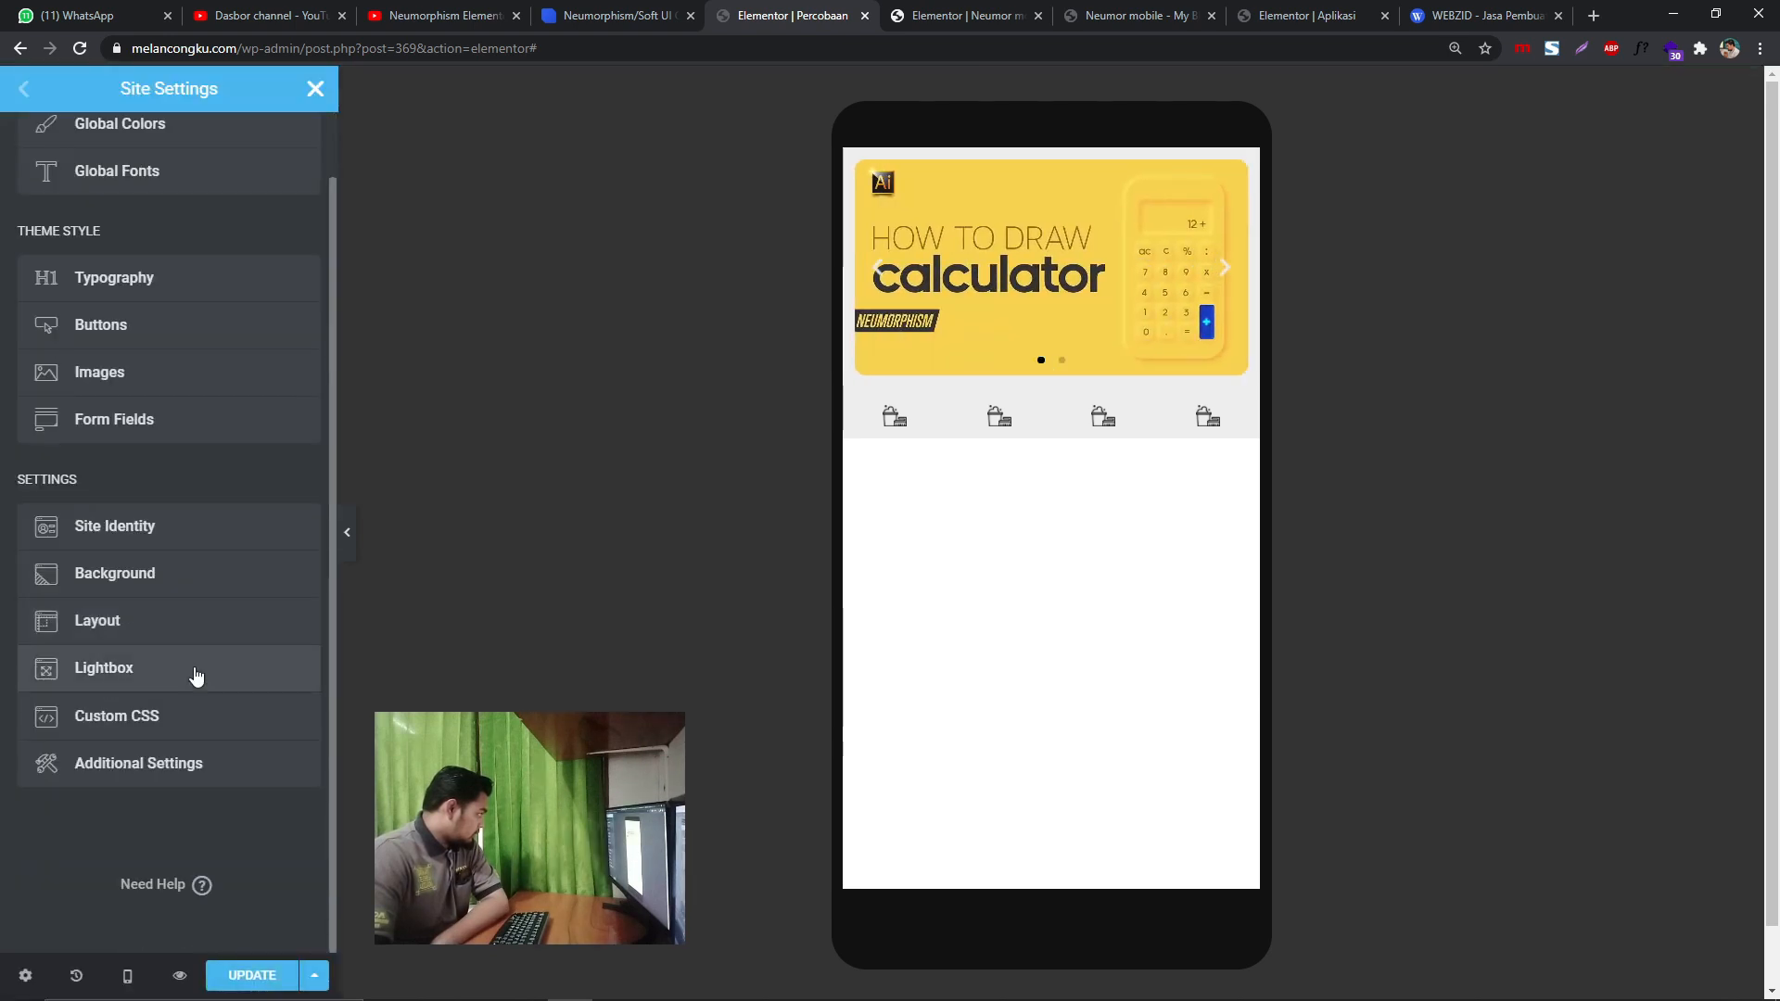
{"action": "left_click", "coordinate": [181, 735]}
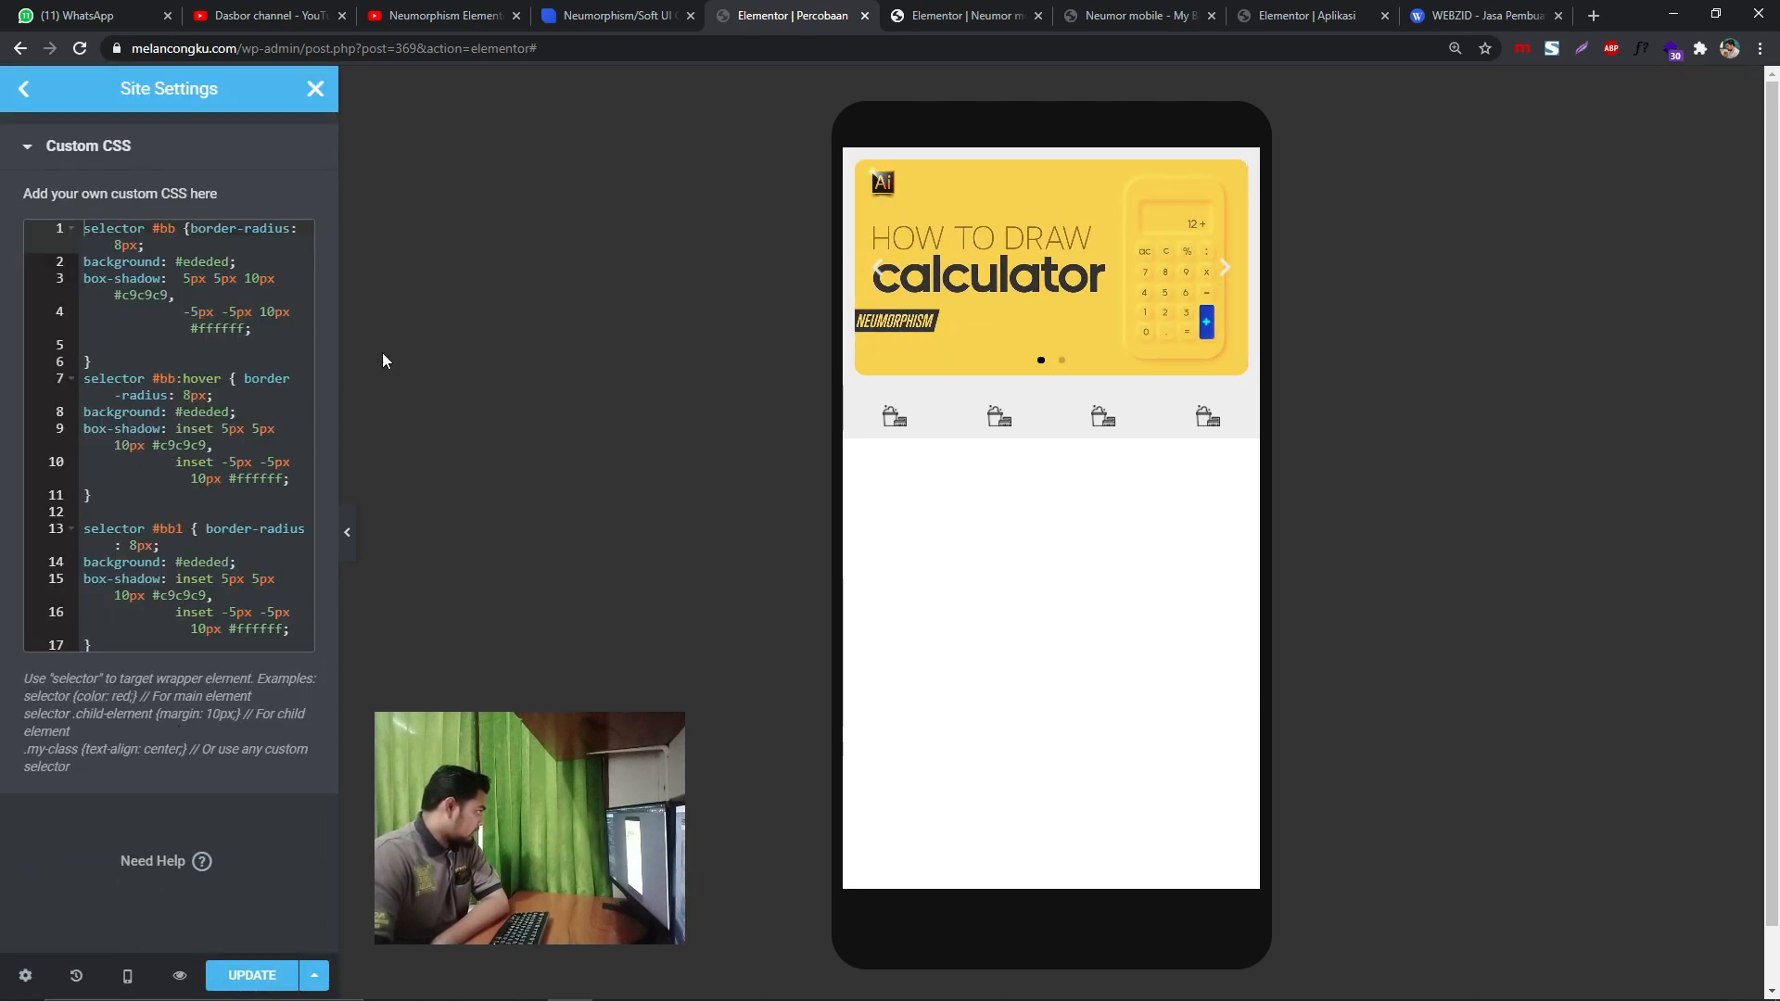
{"action": "left_click_drag", "start_coordinate": [341, 352], "coordinate": [883, 354]}
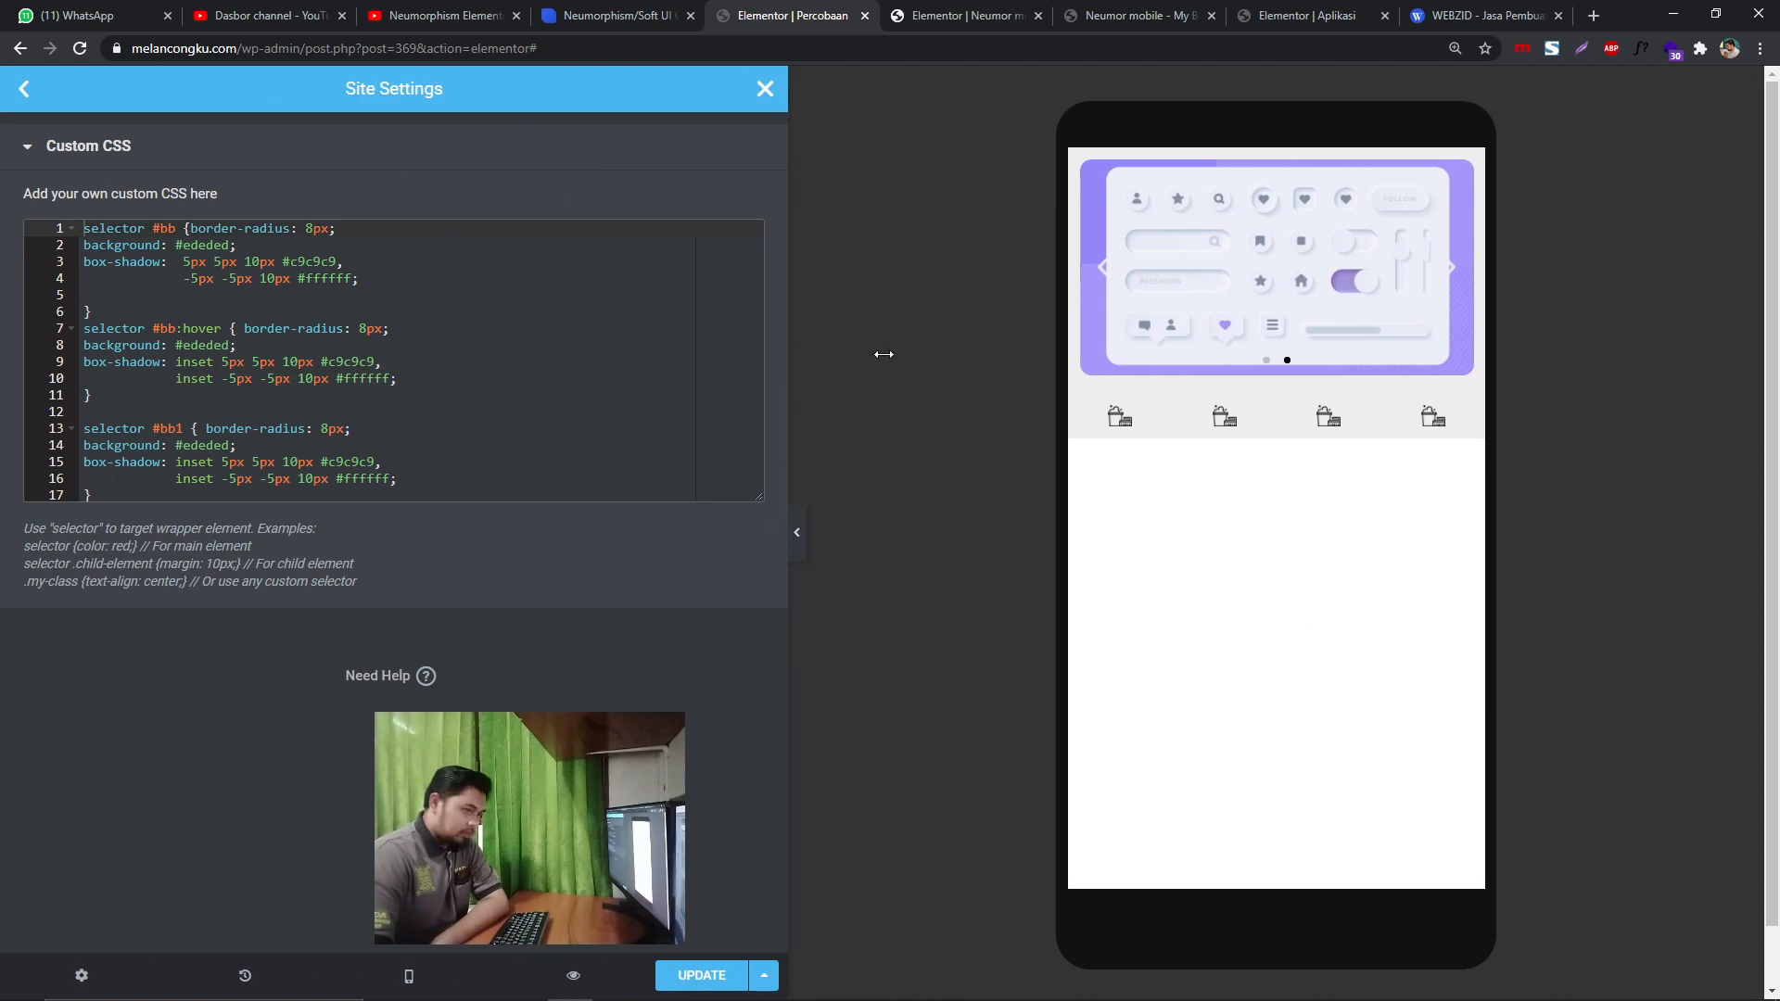
- Examine the #bb rule in the site's custom CSS, including its selector ID, border radius, background and box shadow
{"action": "left_click", "coordinate": [159, 228]}
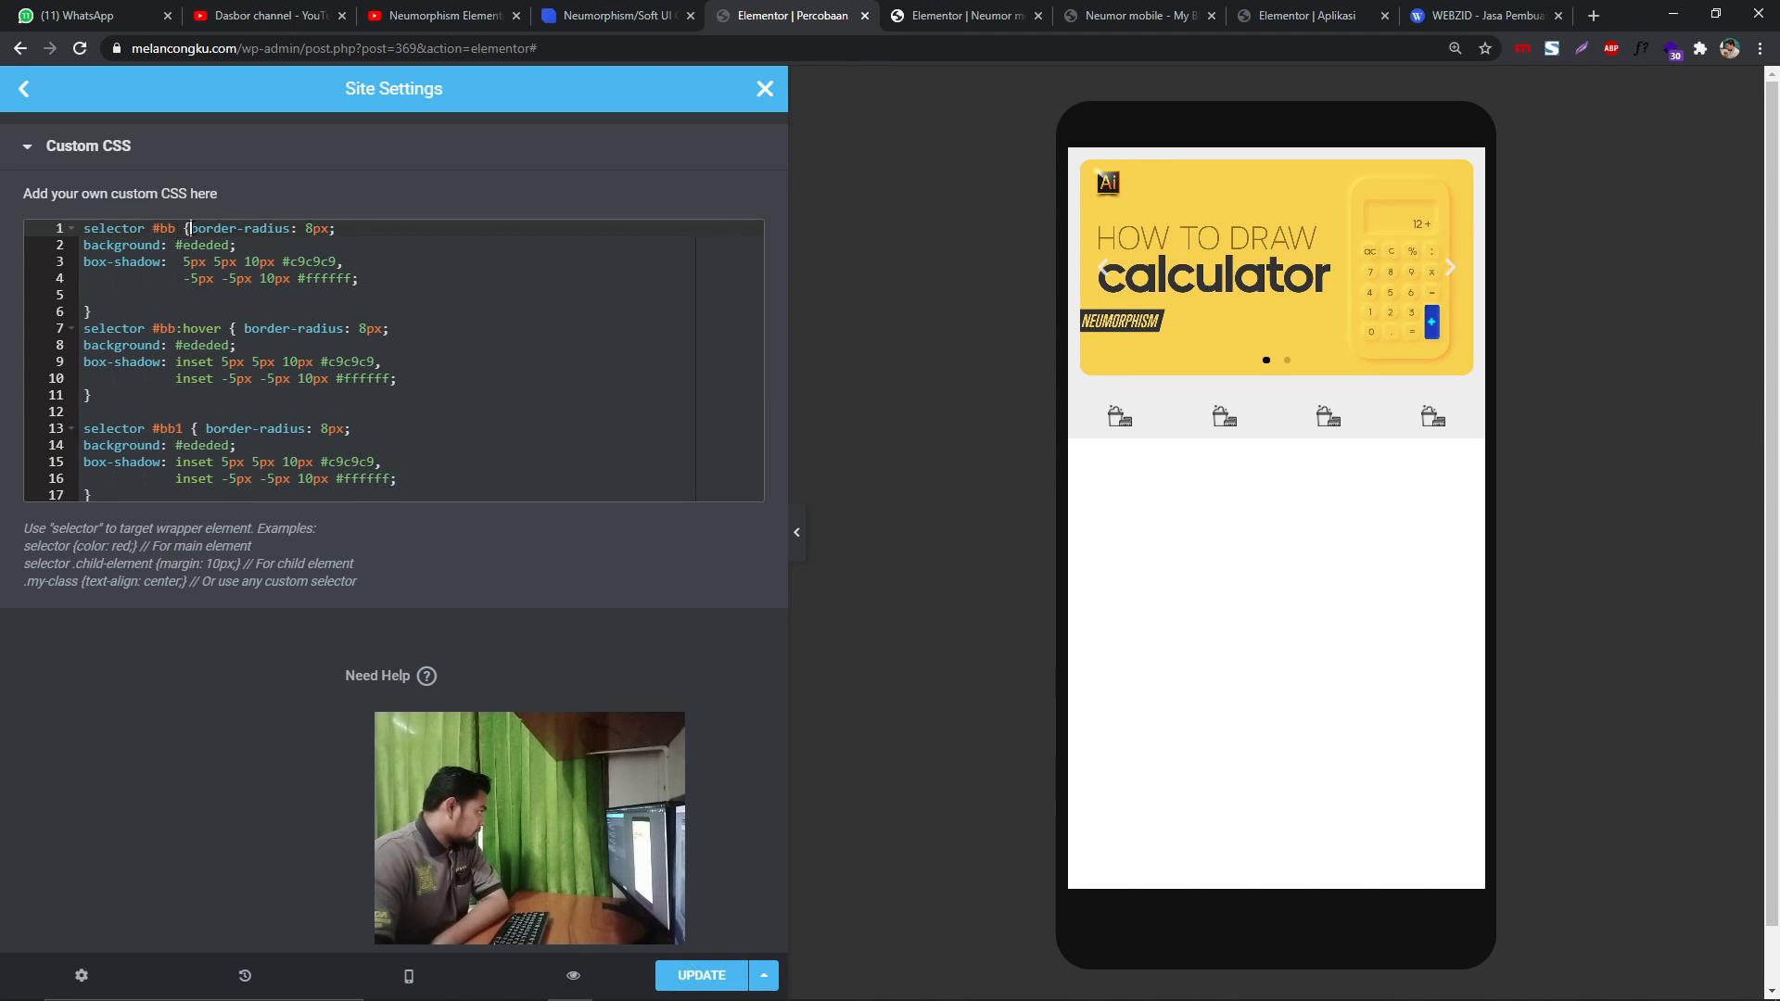
{"action": "left_click_drag", "start_coordinate": [189, 228], "coordinate": [234, 299]}
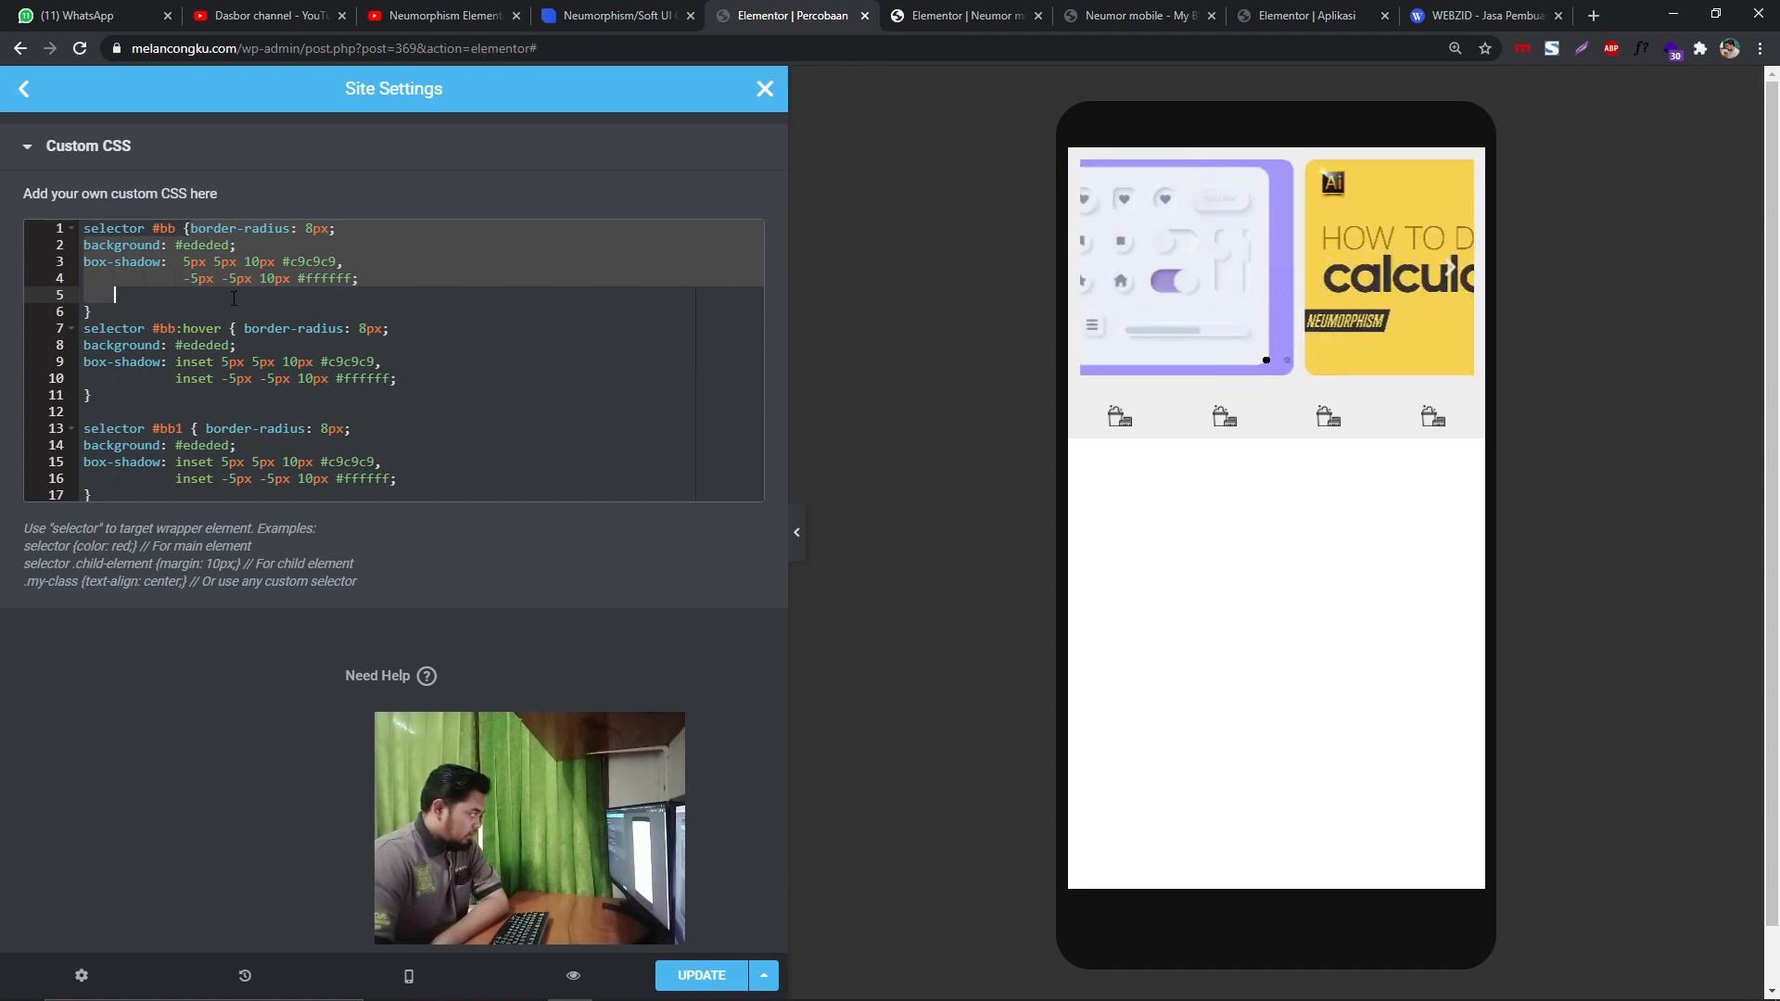
{"action": "left_click", "coordinate": [198, 278]}
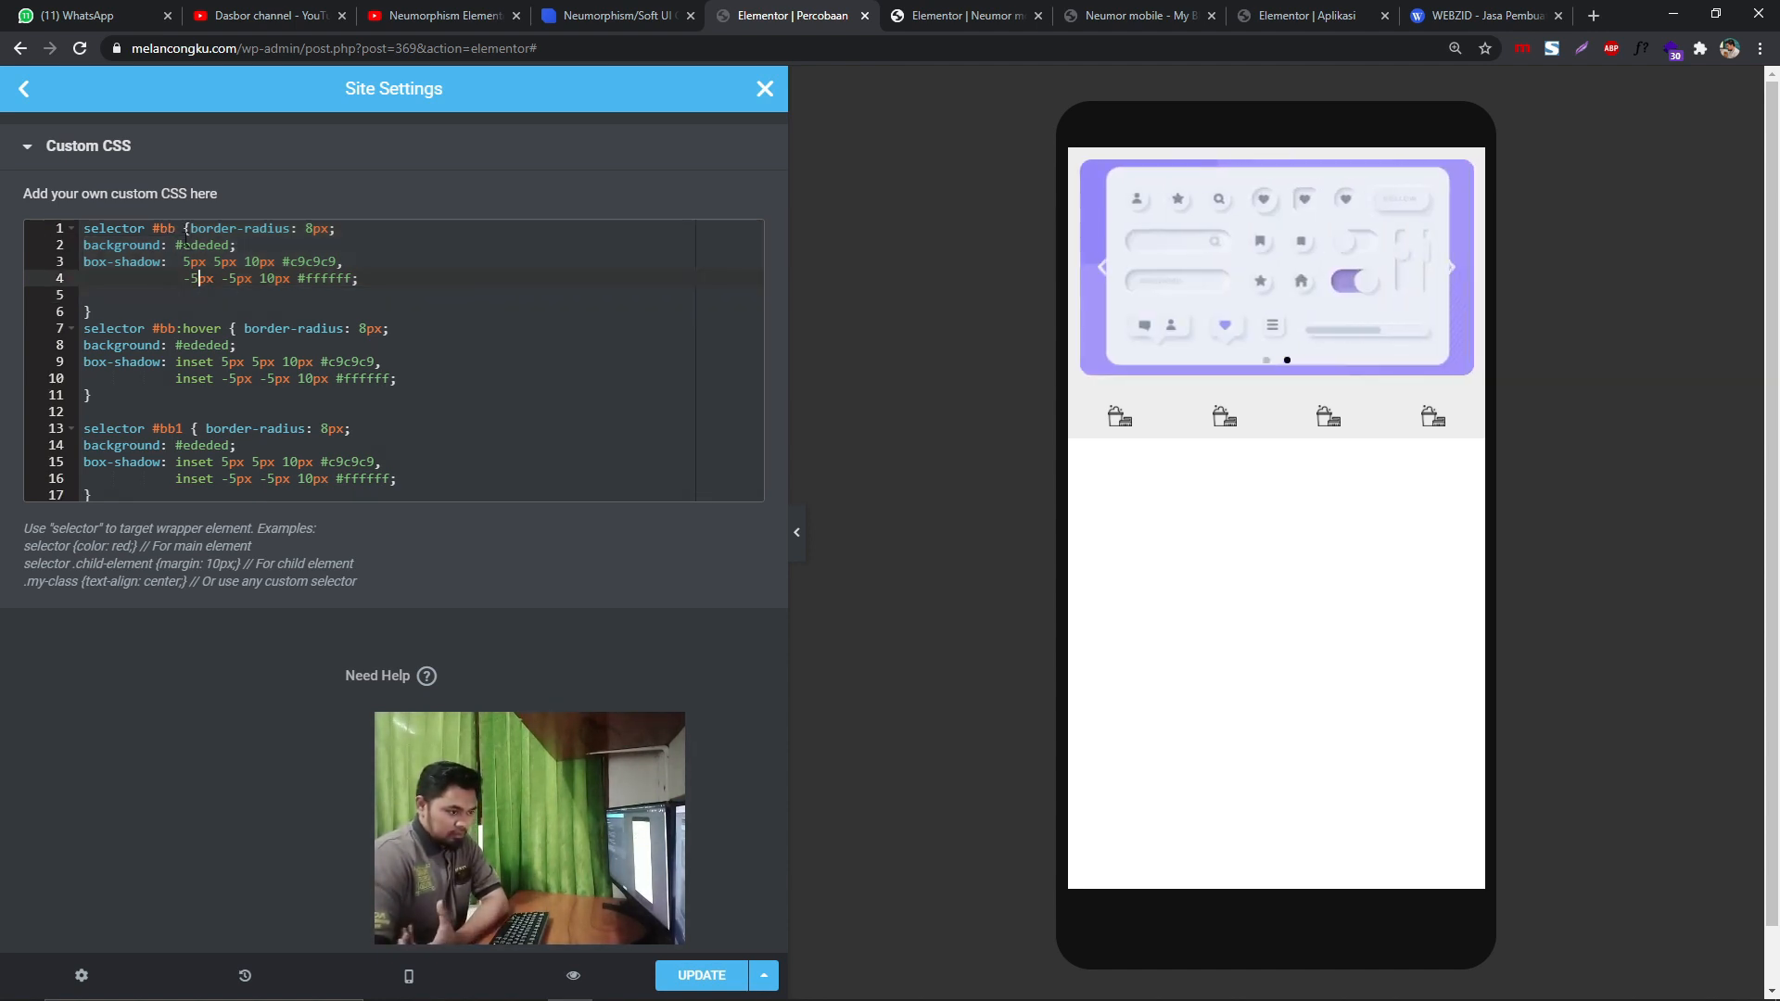
{"action": "left_click", "coordinate": [173, 228]}
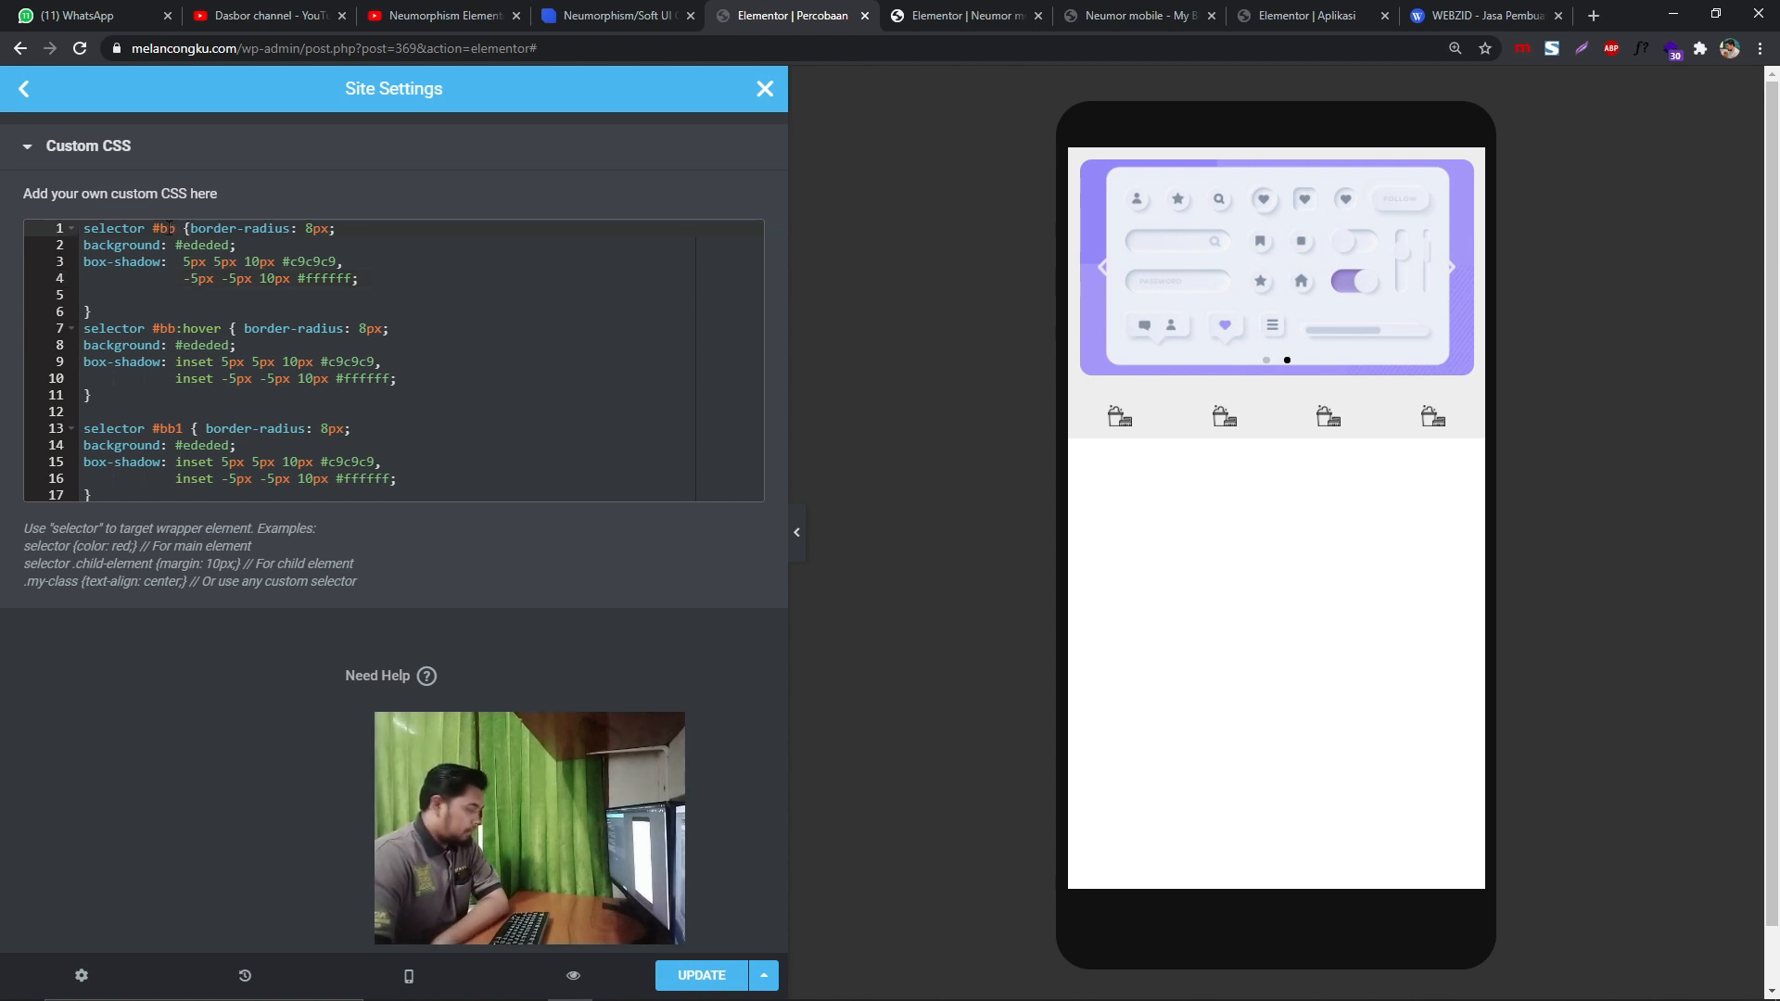
- Review the icon buttons on the Neumor mobile page, and compare the convex, concave and pressed shapes with their CSS on Neumorphism.io
{"action": "left_click", "coordinate": [959, 11]}
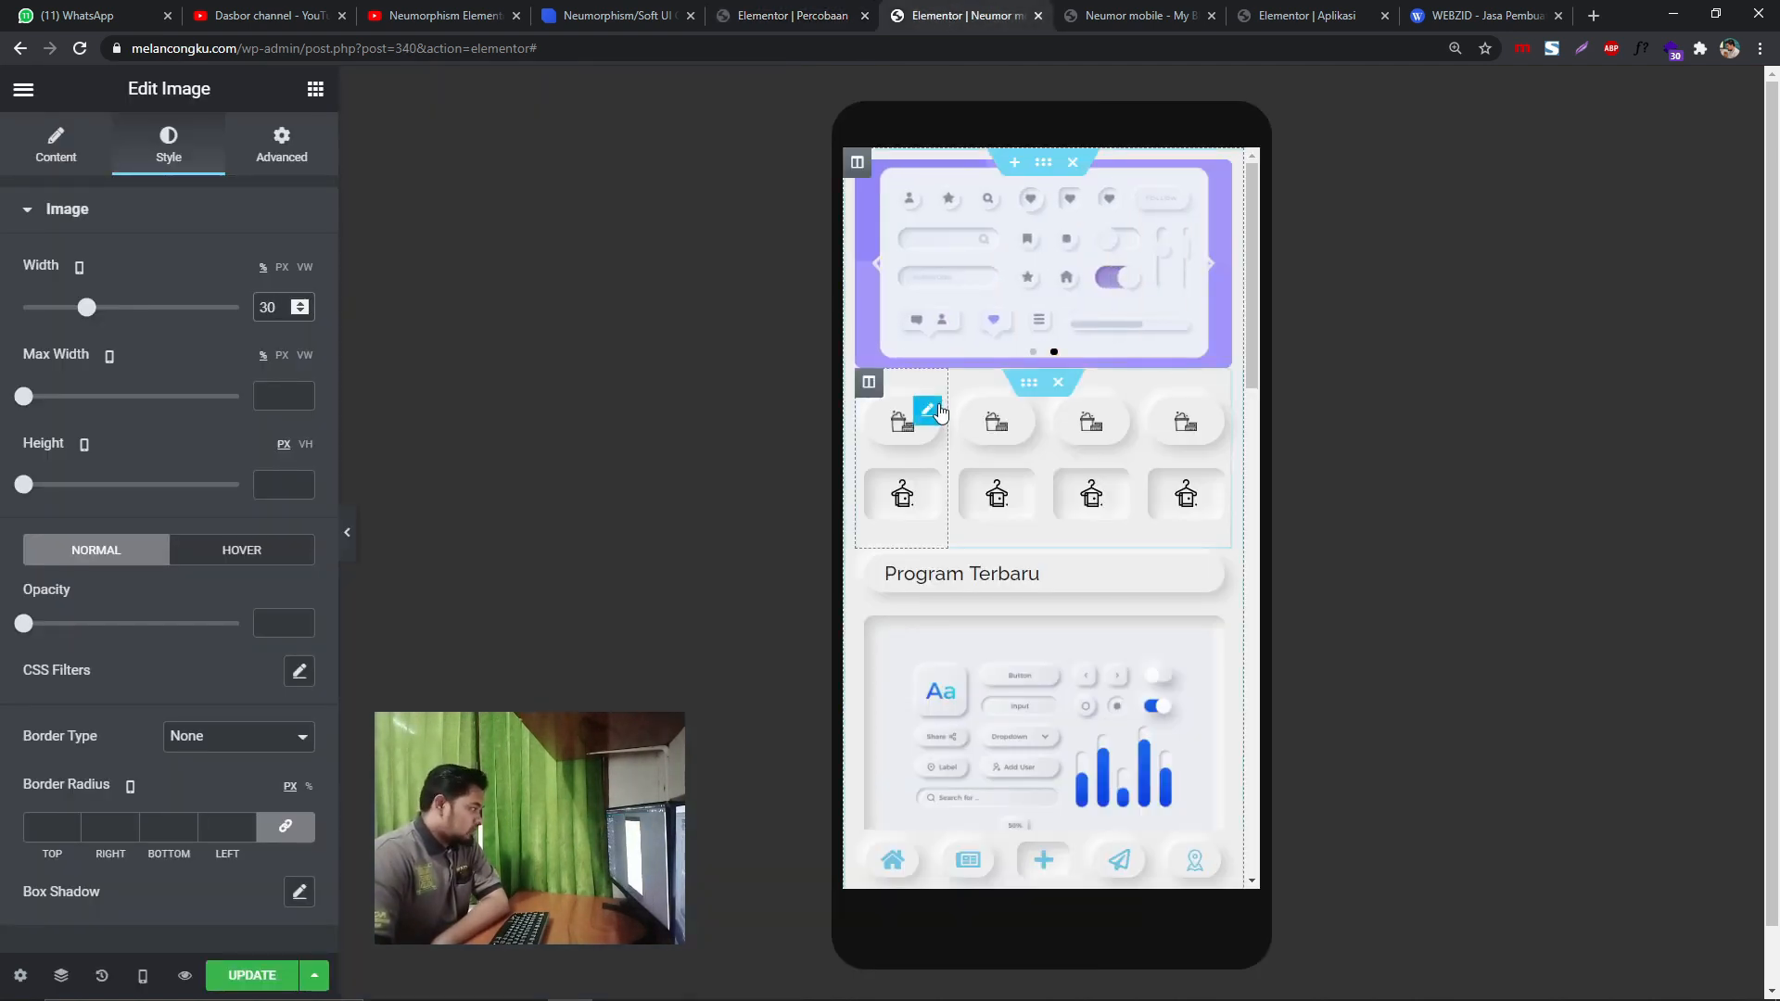
{"action": "left_click", "coordinate": [1135, 15]}
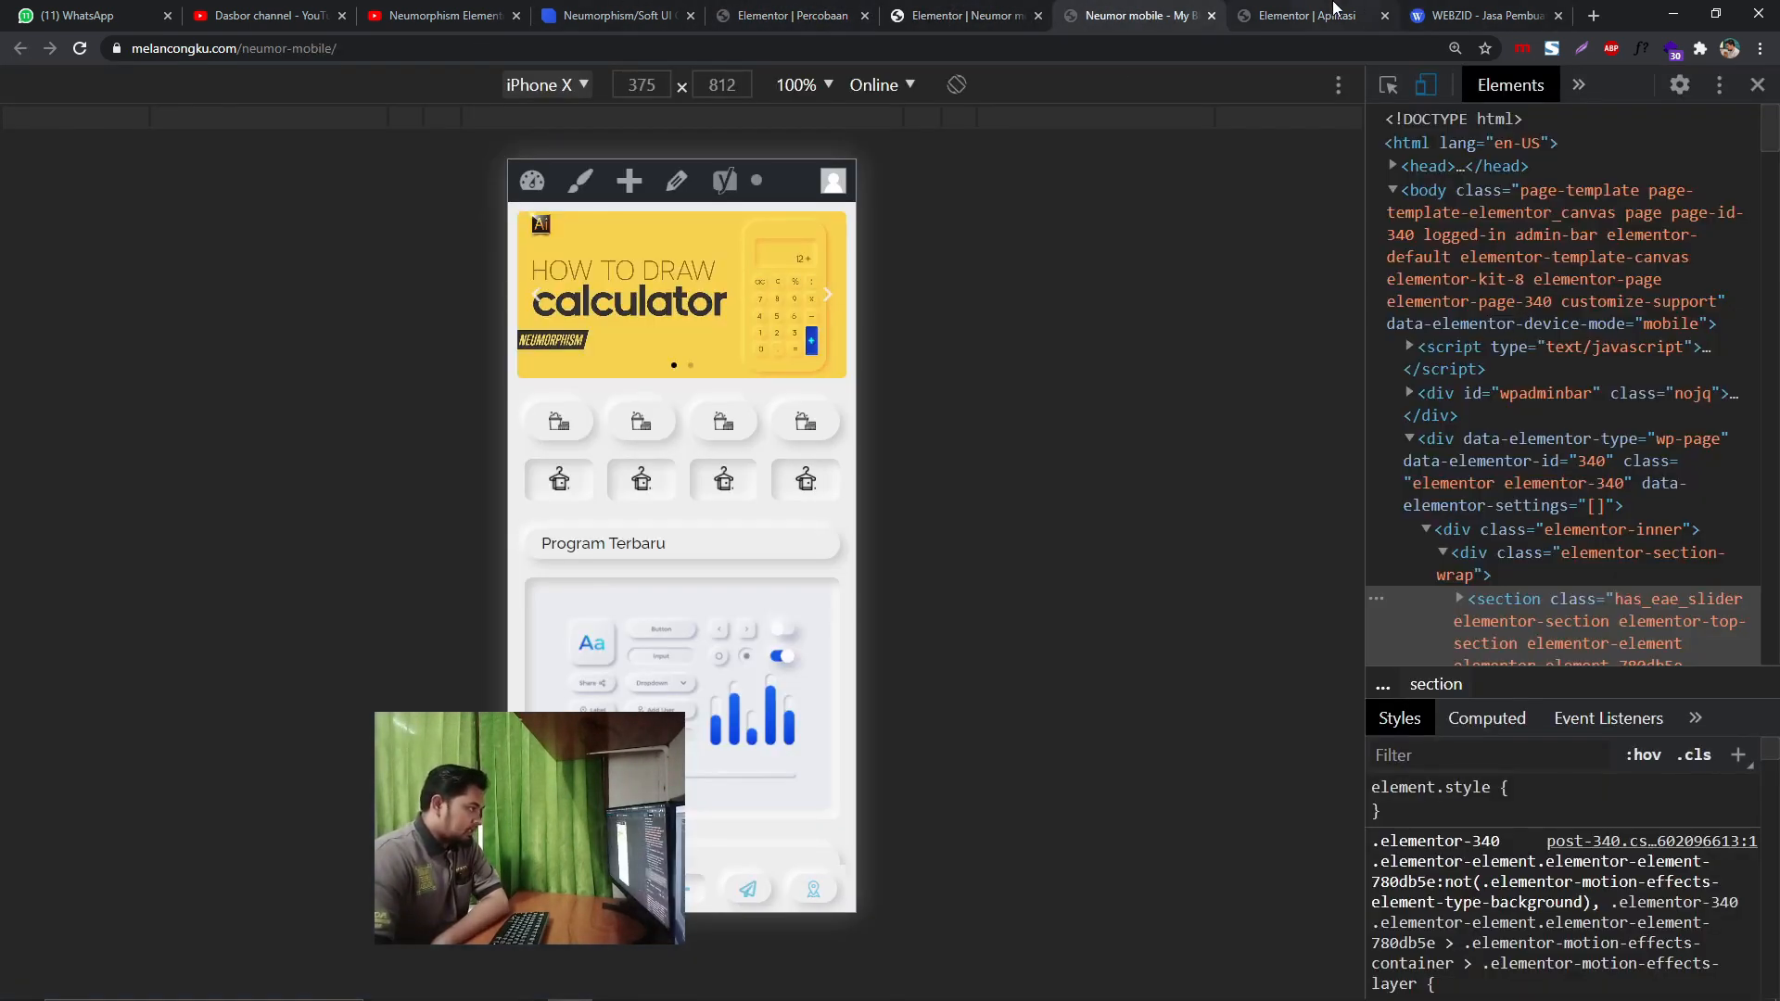
{"action": "left_click", "coordinate": [567, 8]}
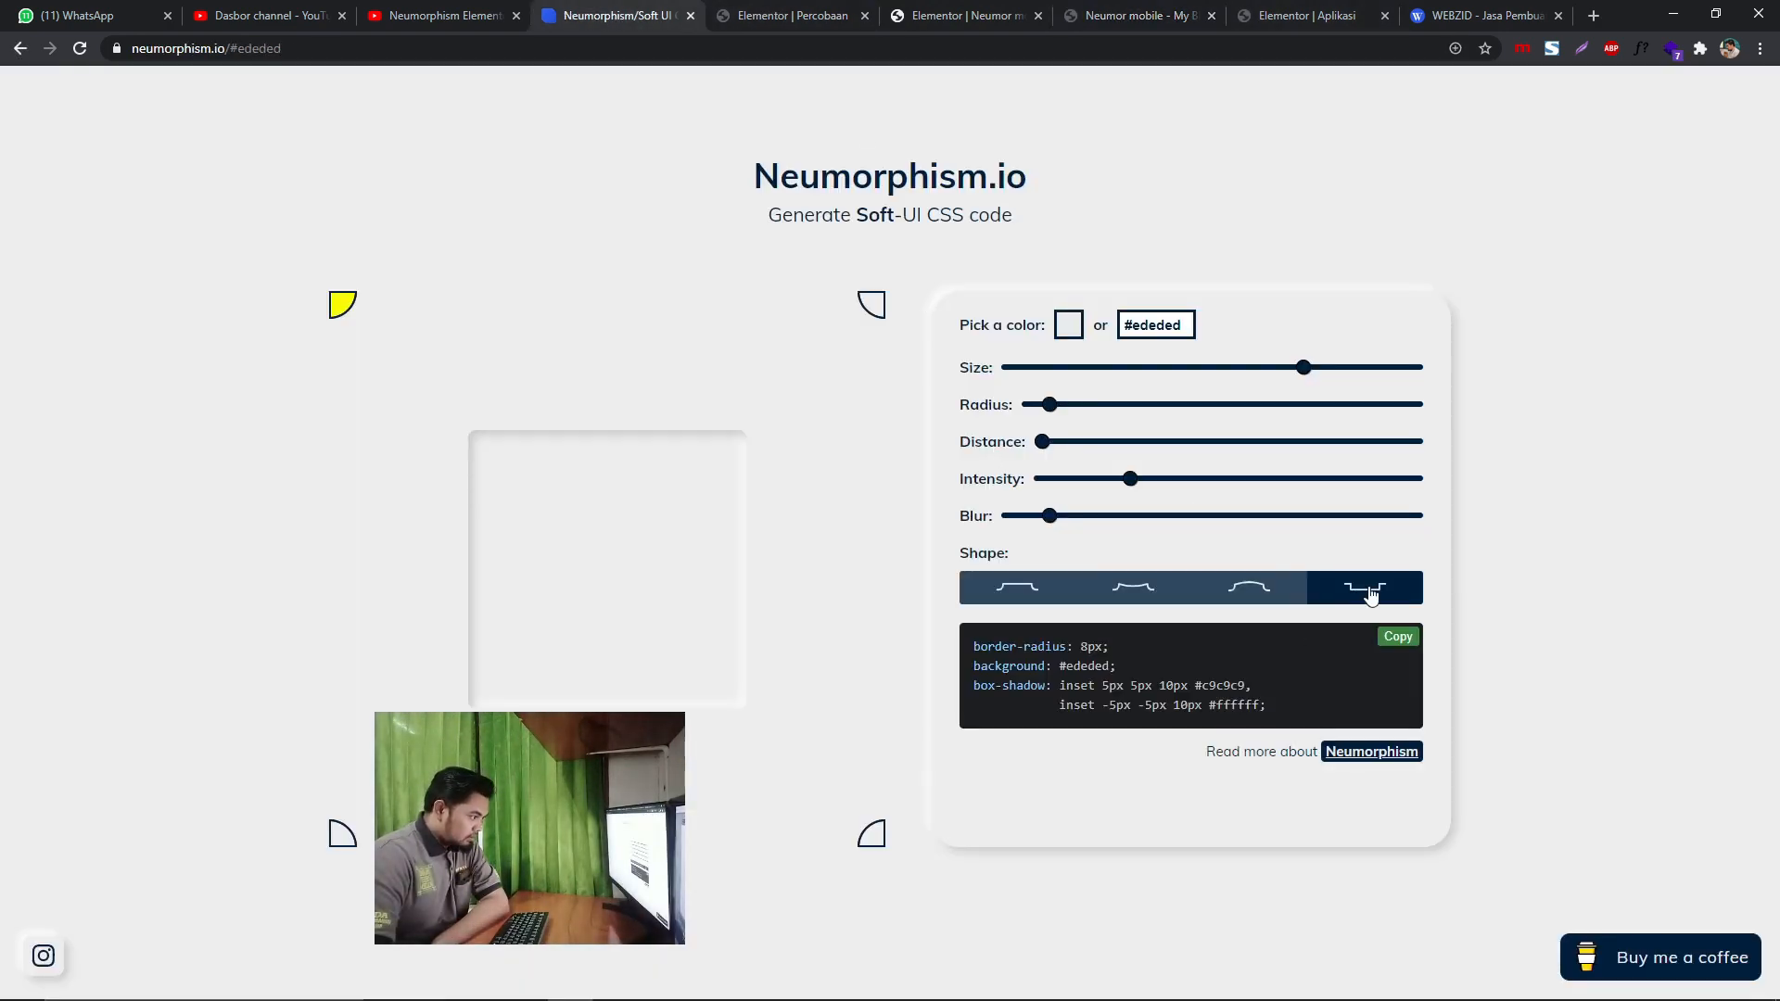
{"action": "left_click", "coordinate": [1263, 598]}
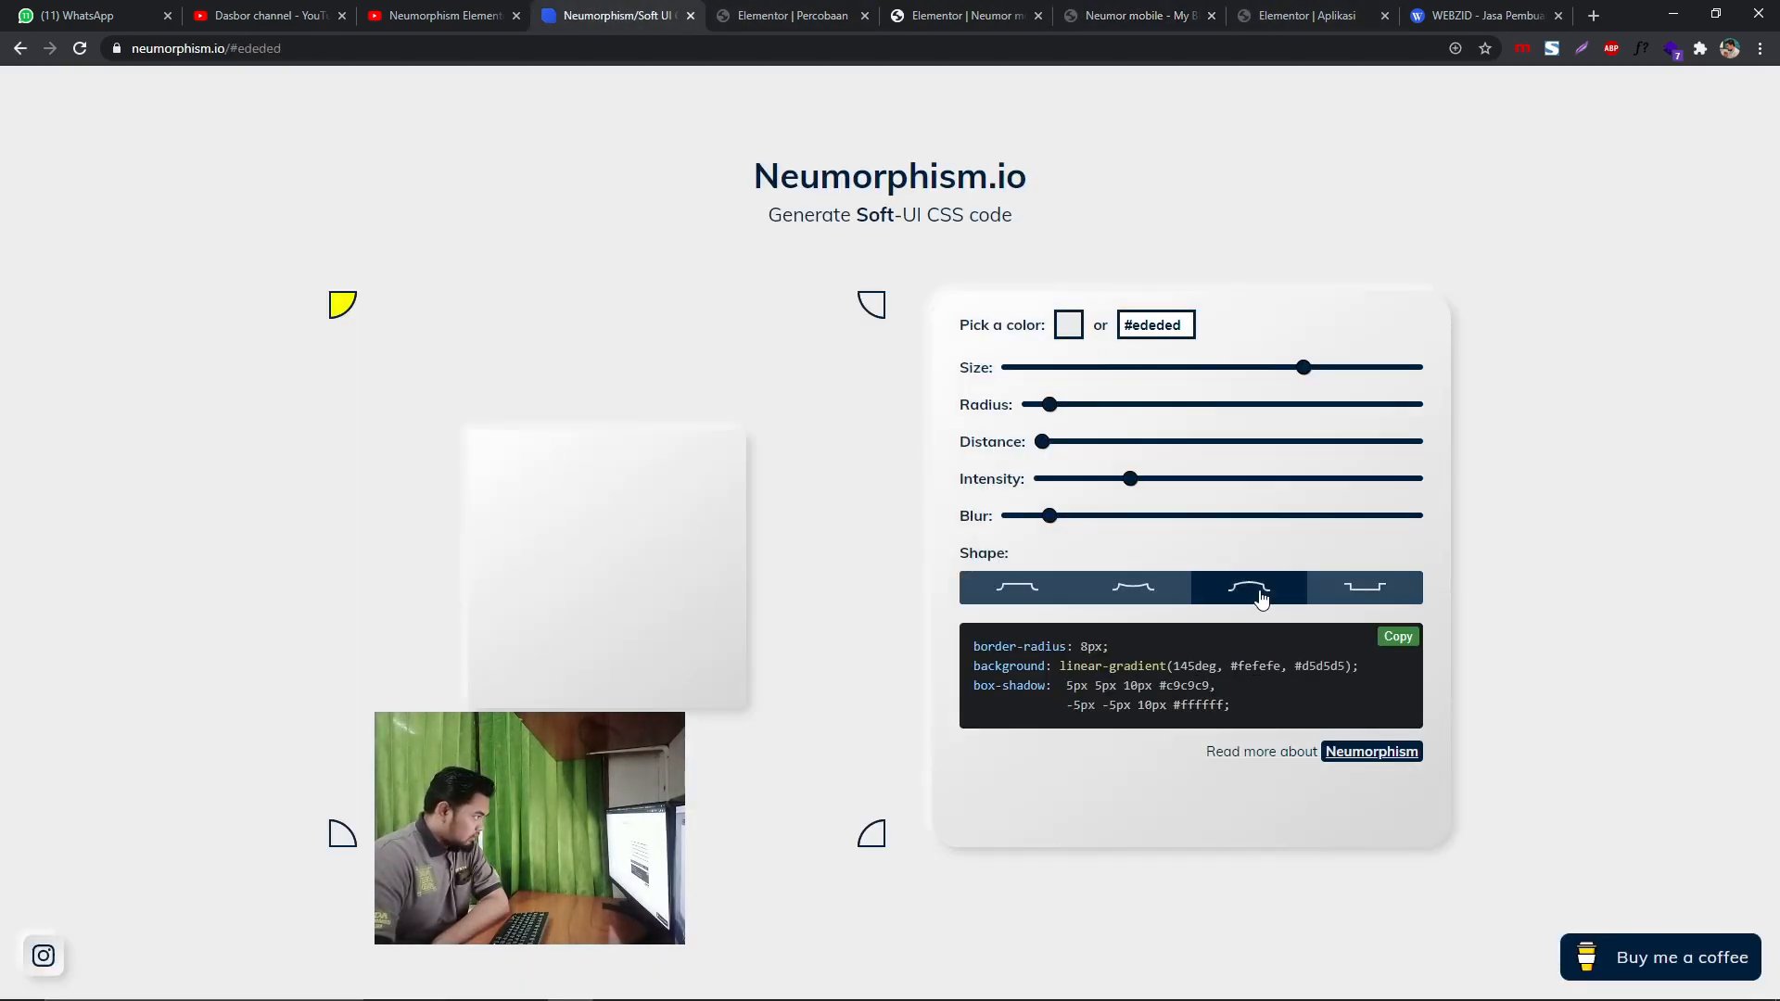
{"action": "left_click", "coordinate": [1133, 599]}
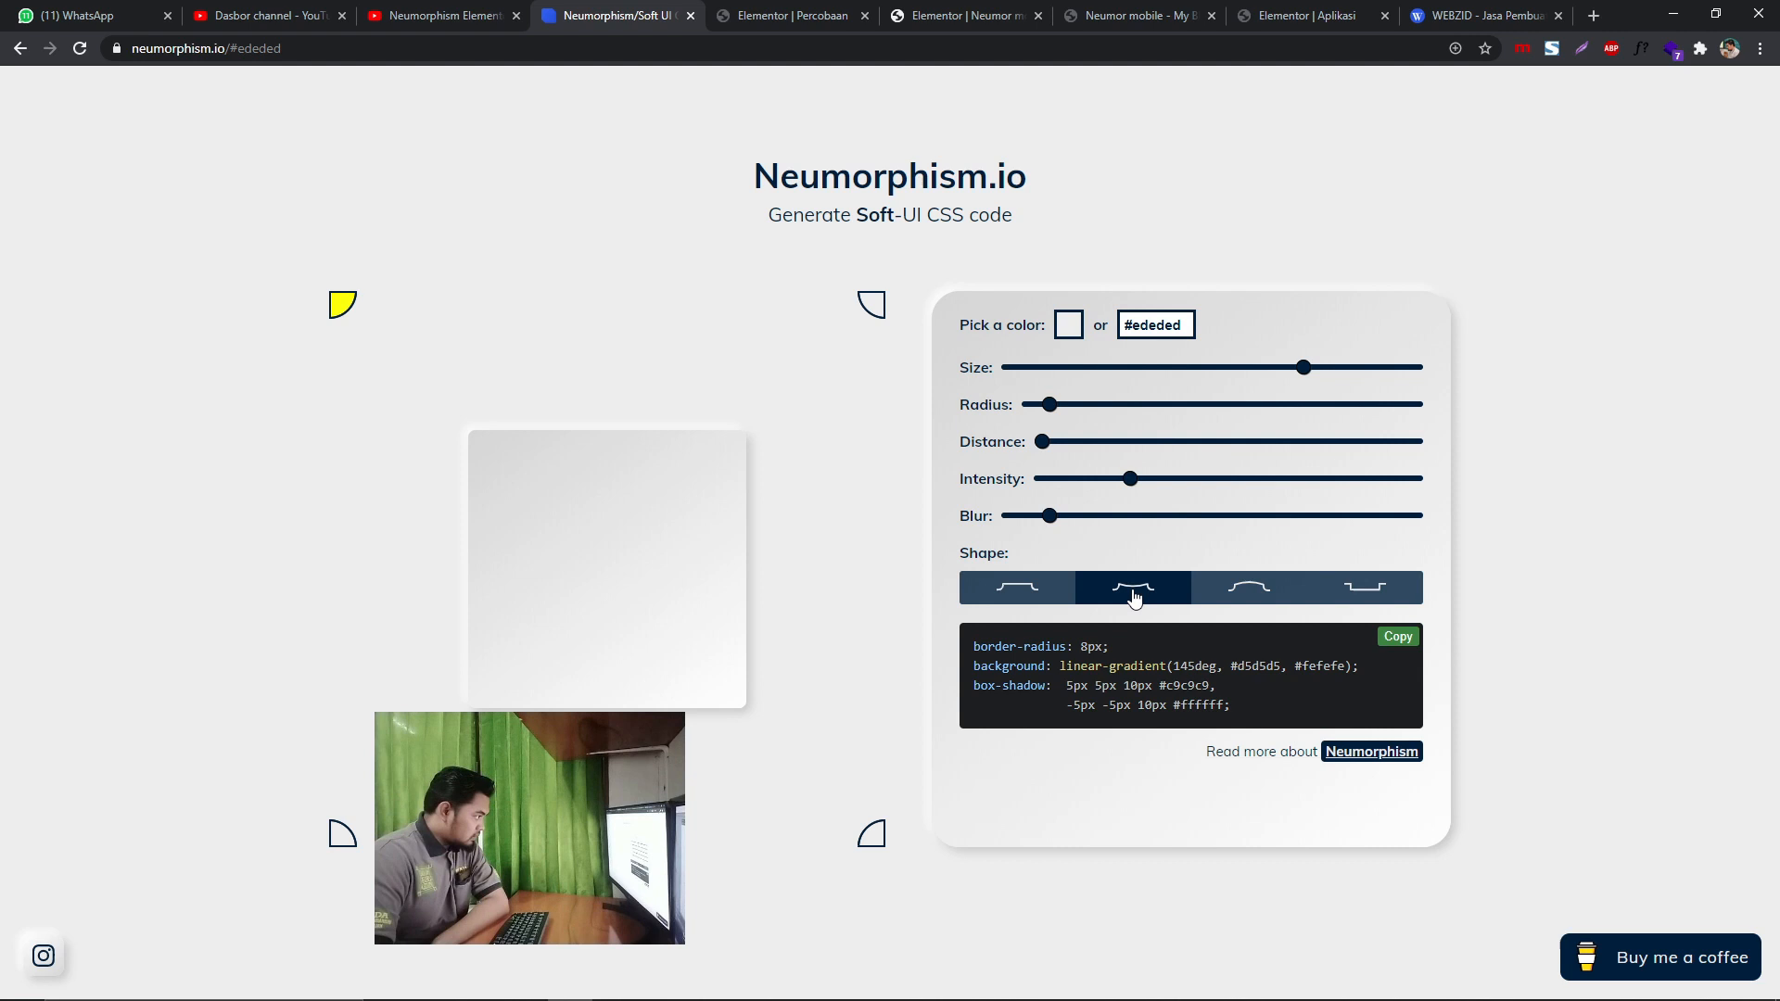
{"action": "left_click", "coordinate": [1385, 598]}
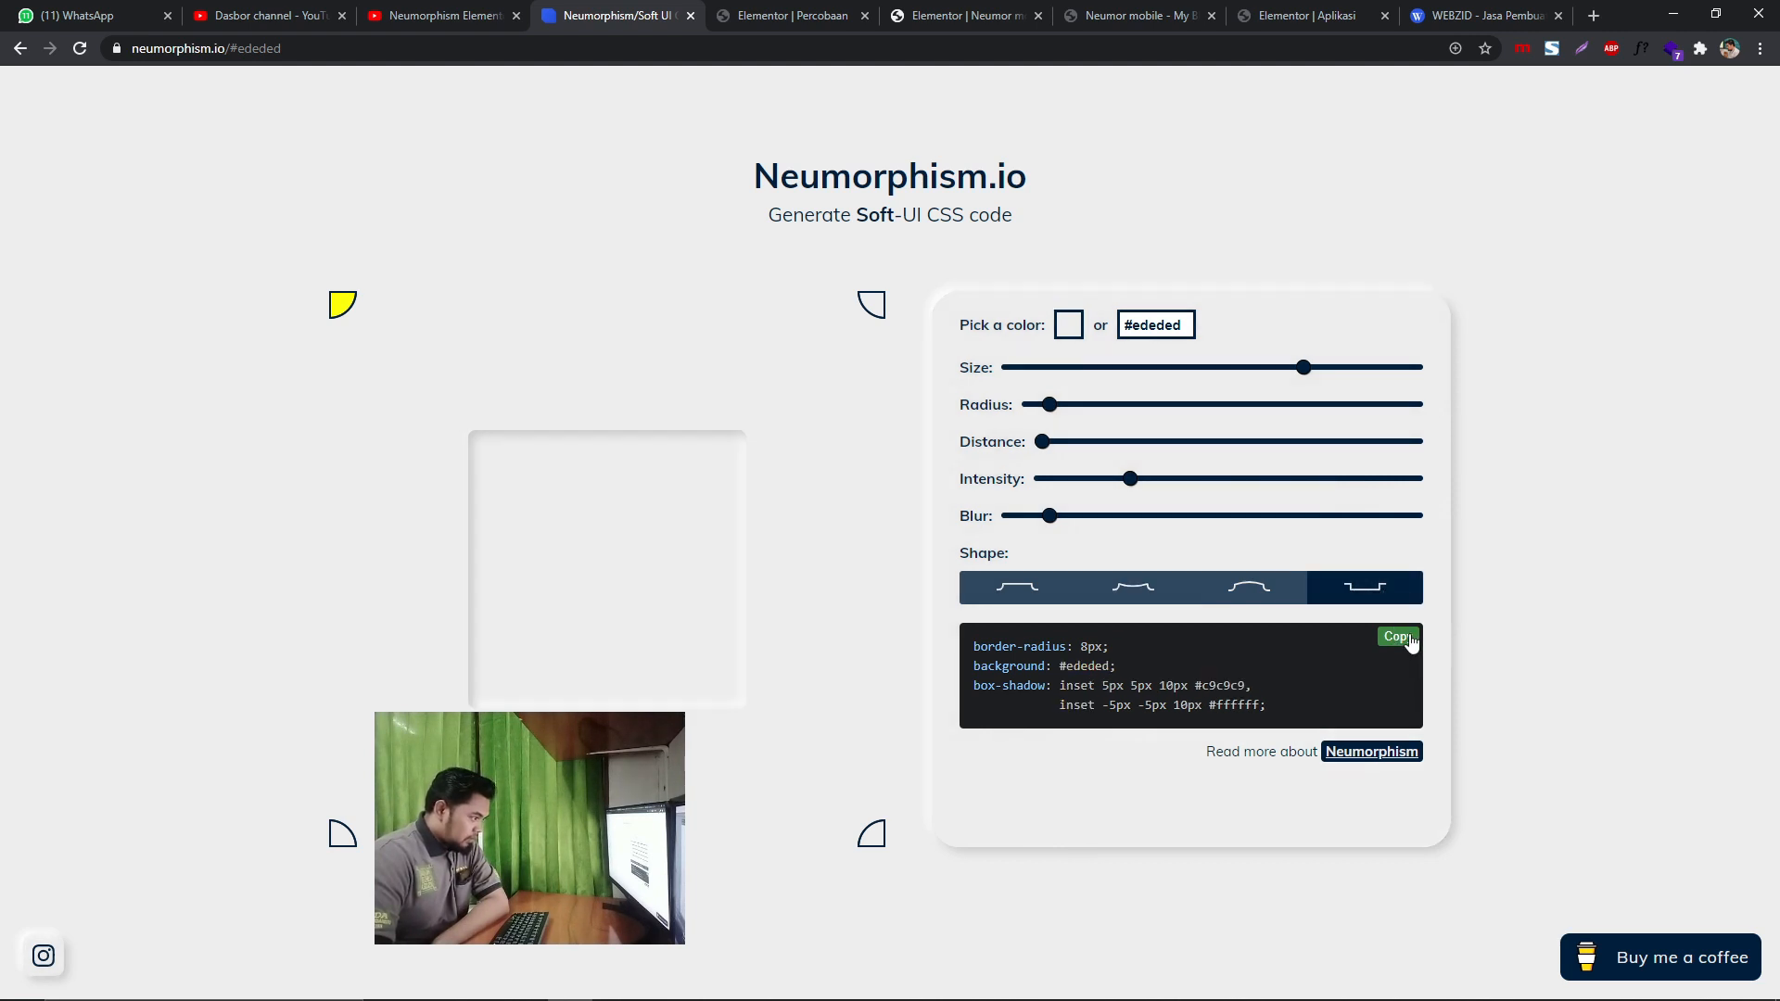
- Return to the Percobaan editor, check the #bb1 rule in the custom CSS, narrow the editing panel and close Site Settings
{"action": "left_click", "coordinate": [789, 15]}
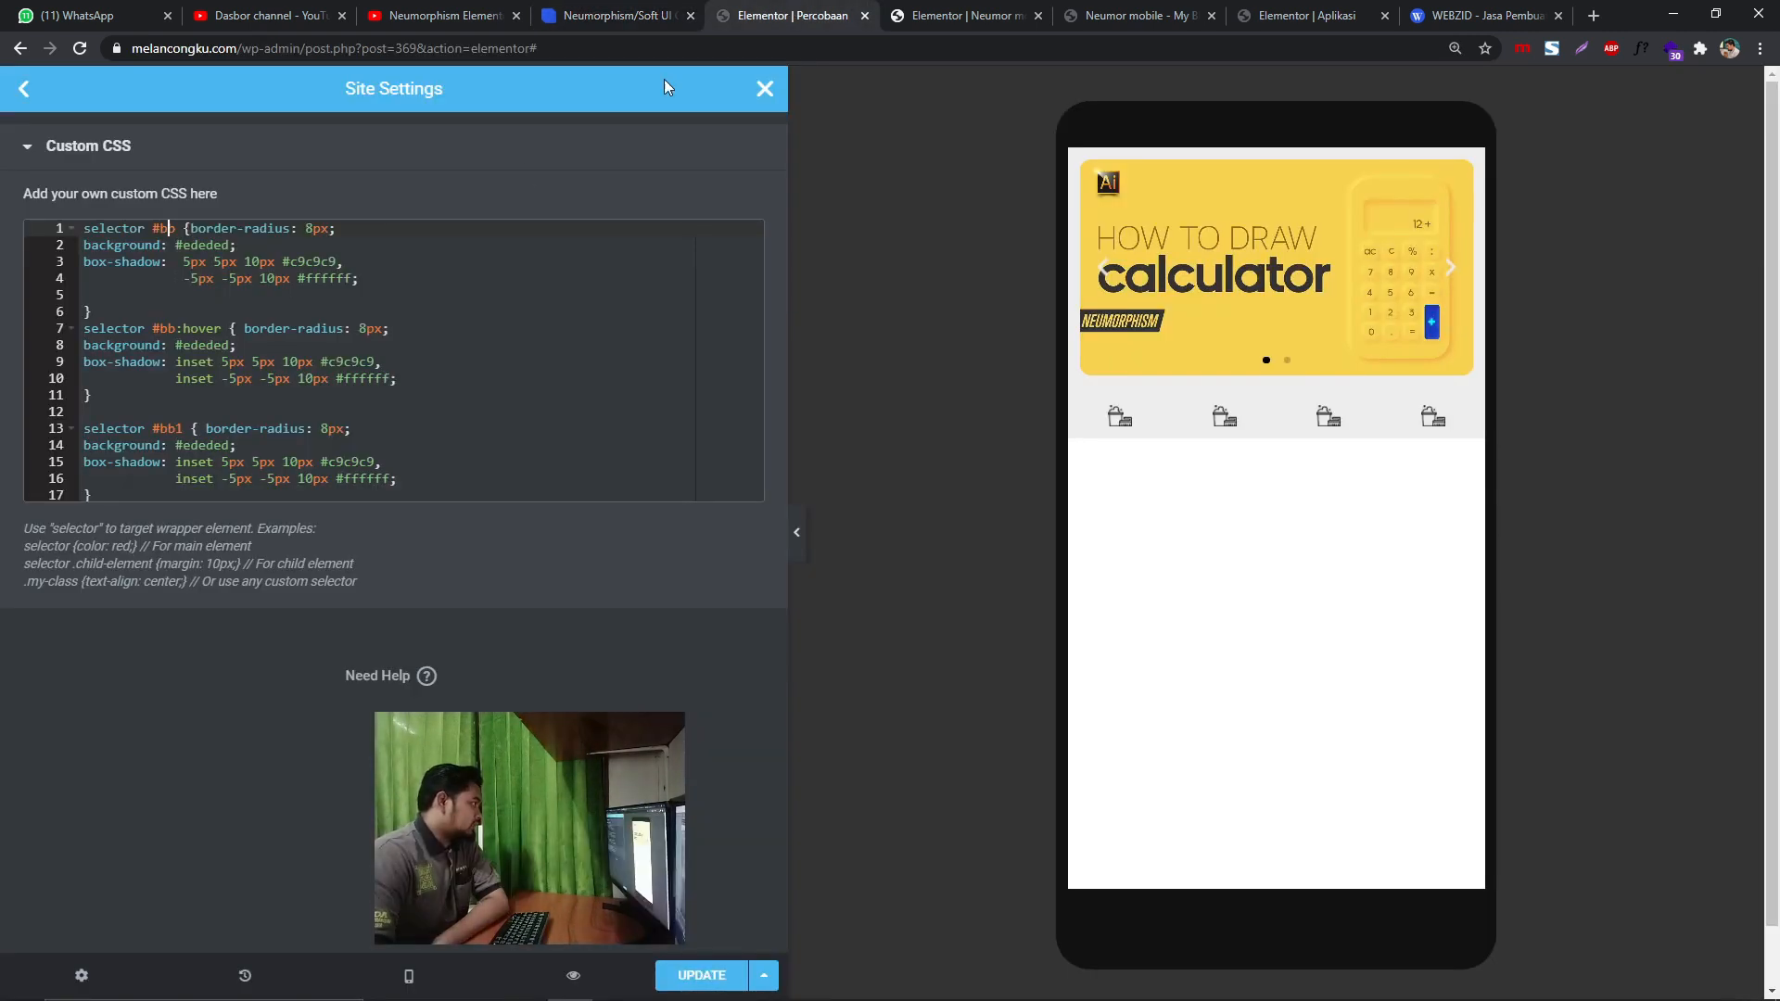
{"action": "left_click", "coordinate": [178, 427]}
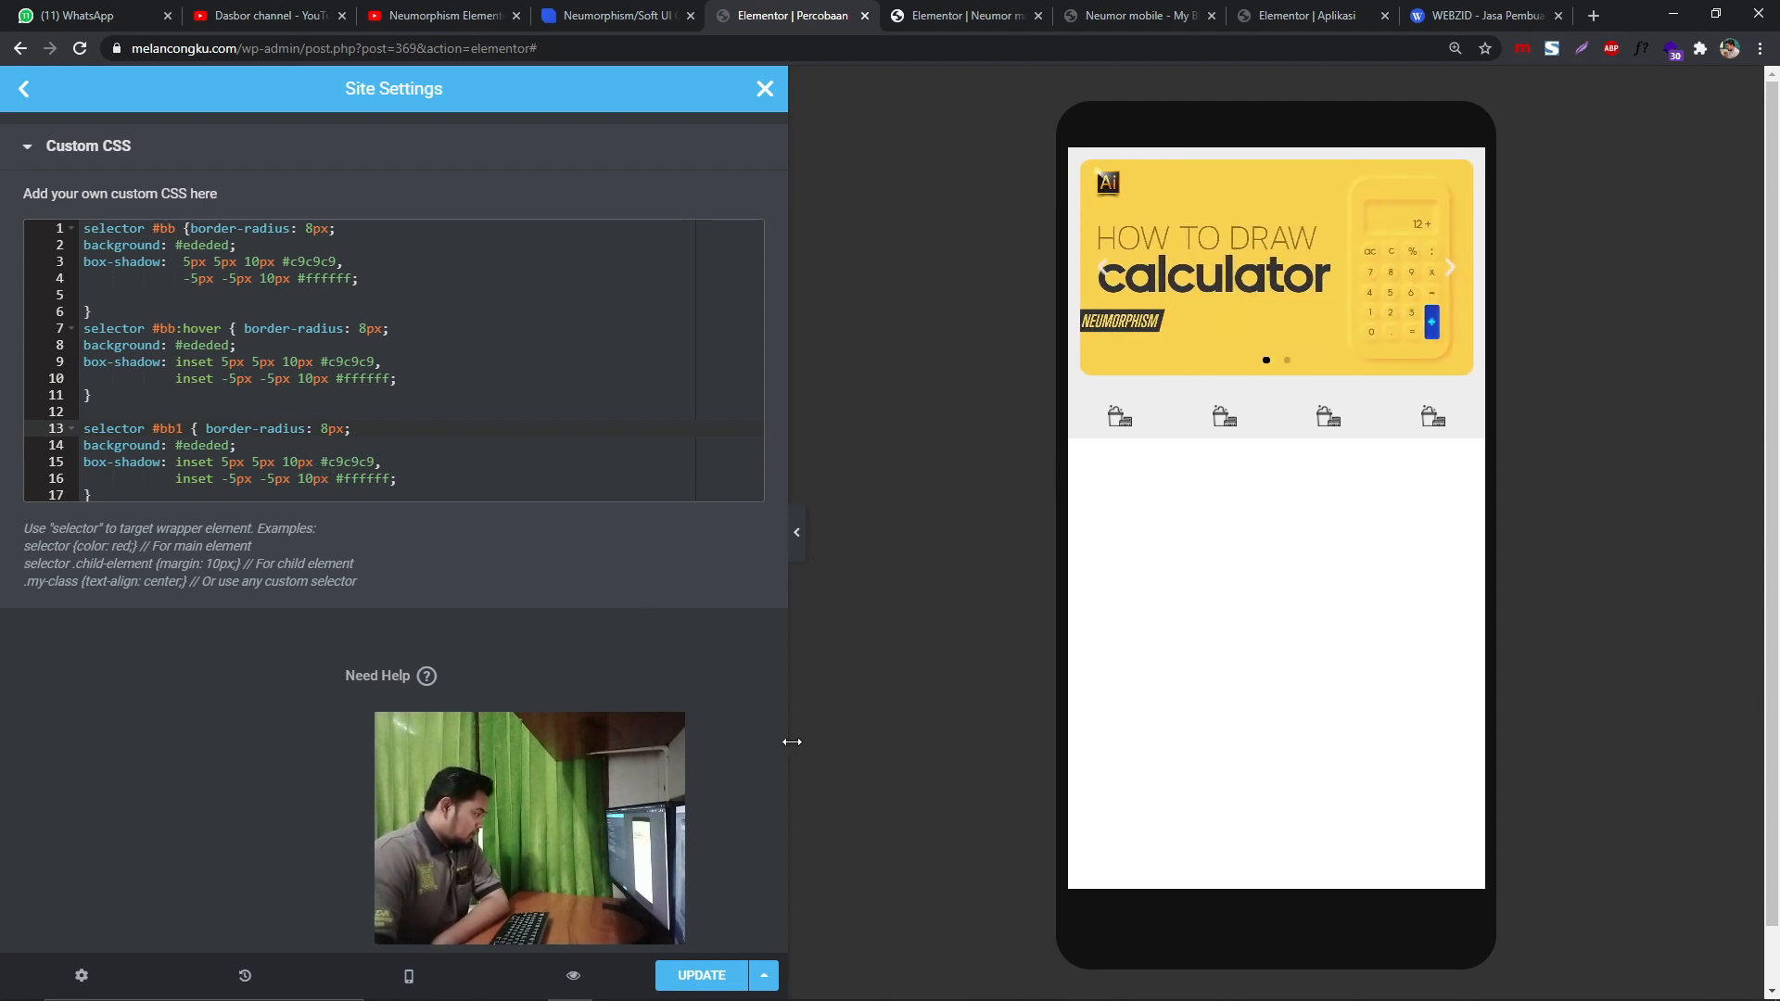
{"action": "left_click_drag", "start_coordinate": [786, 496], "coordinate": [434, 496]}
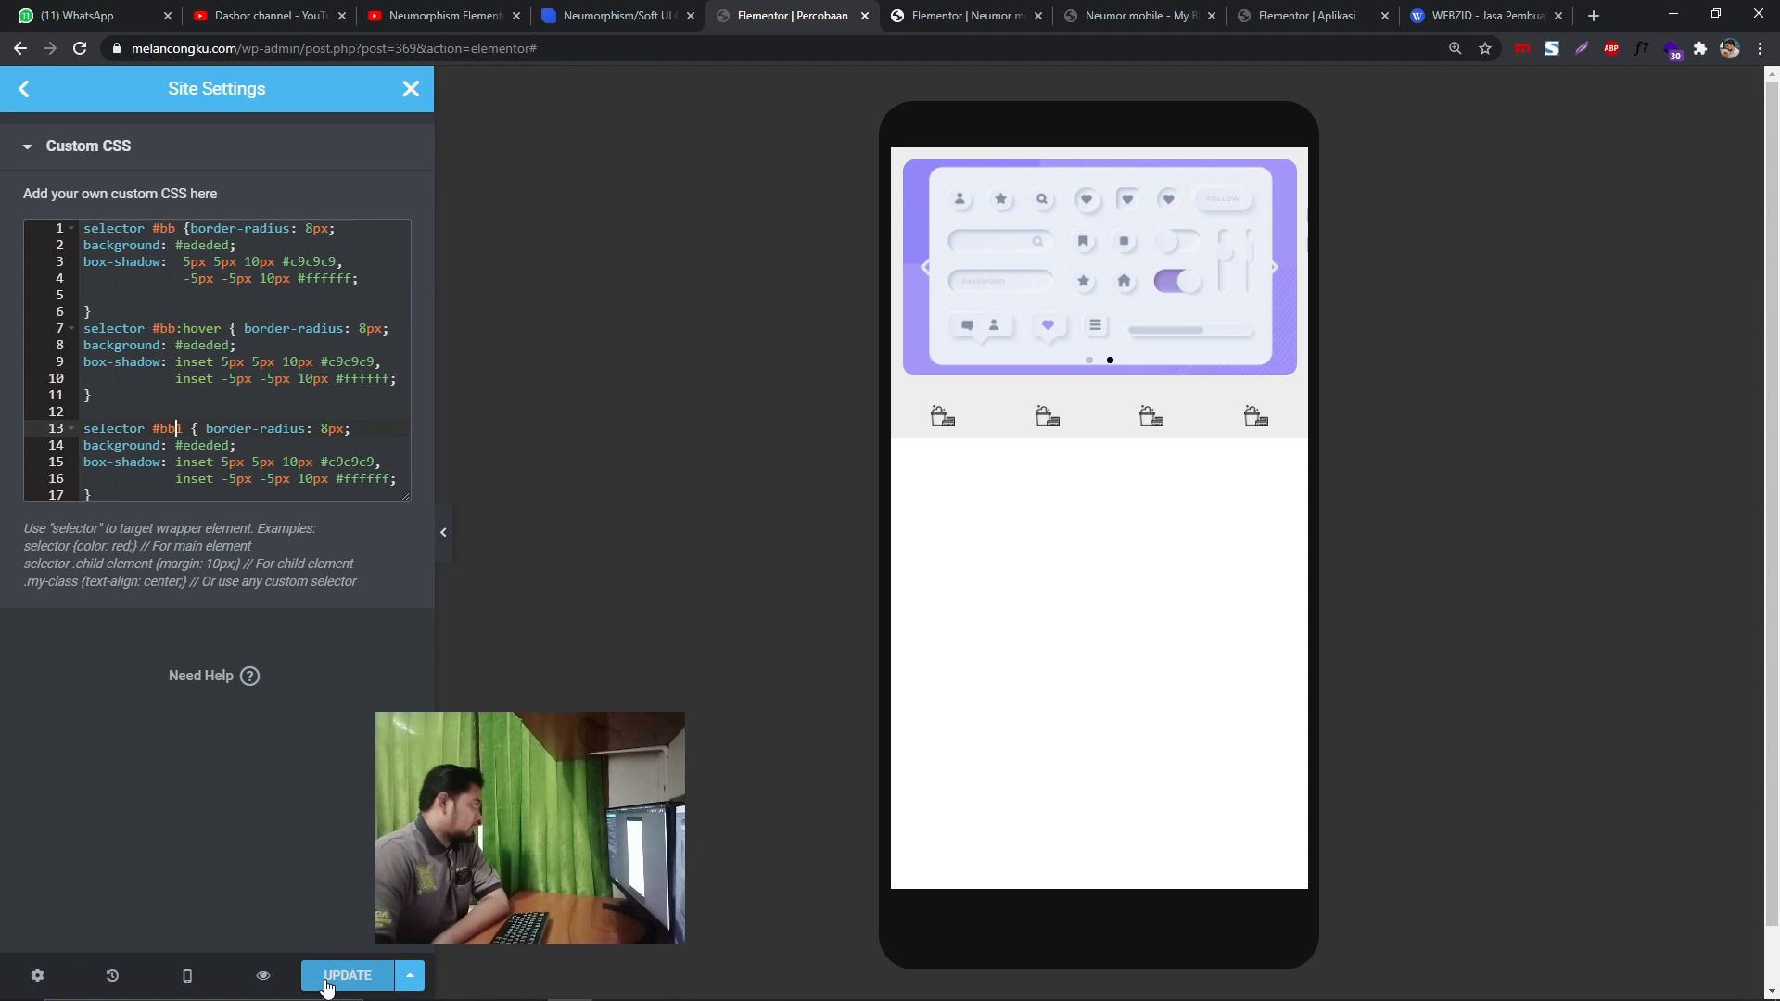
{"action": "left_click", "coordinate": [410, 93]}
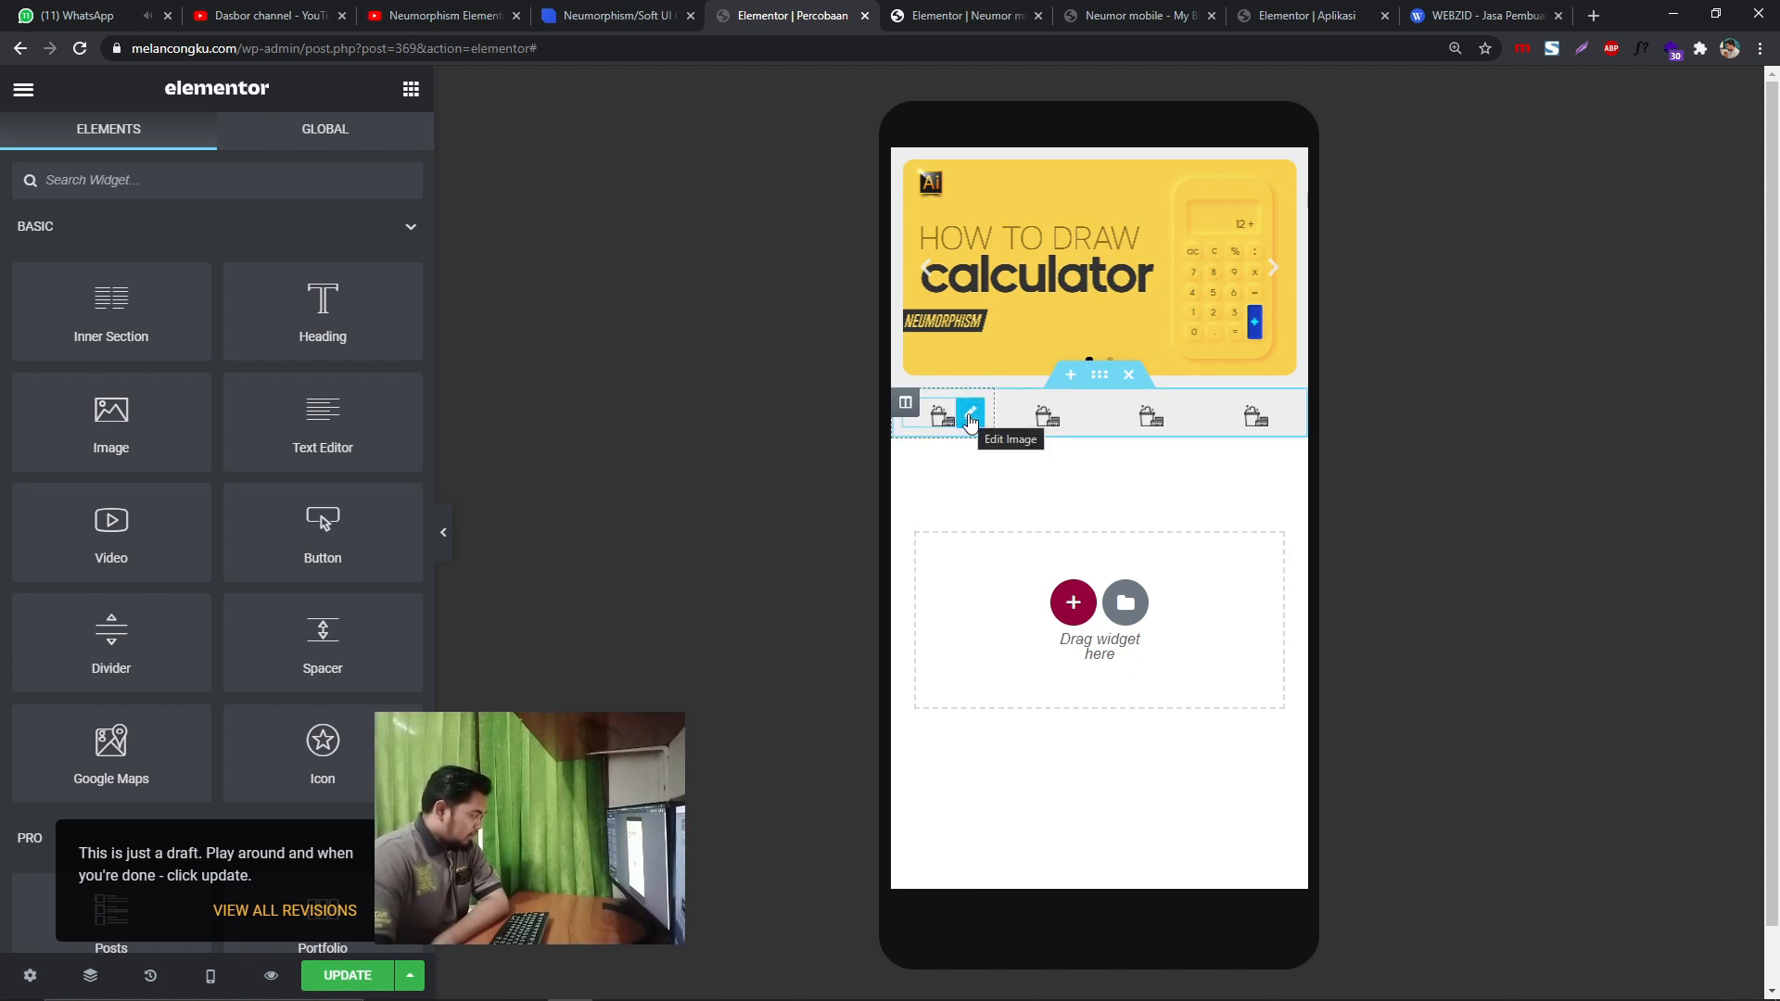
- Assign the CSS ID bb to the first icon image in the four-column row
{"action": "left_click", "coordinate": [970, 419]}
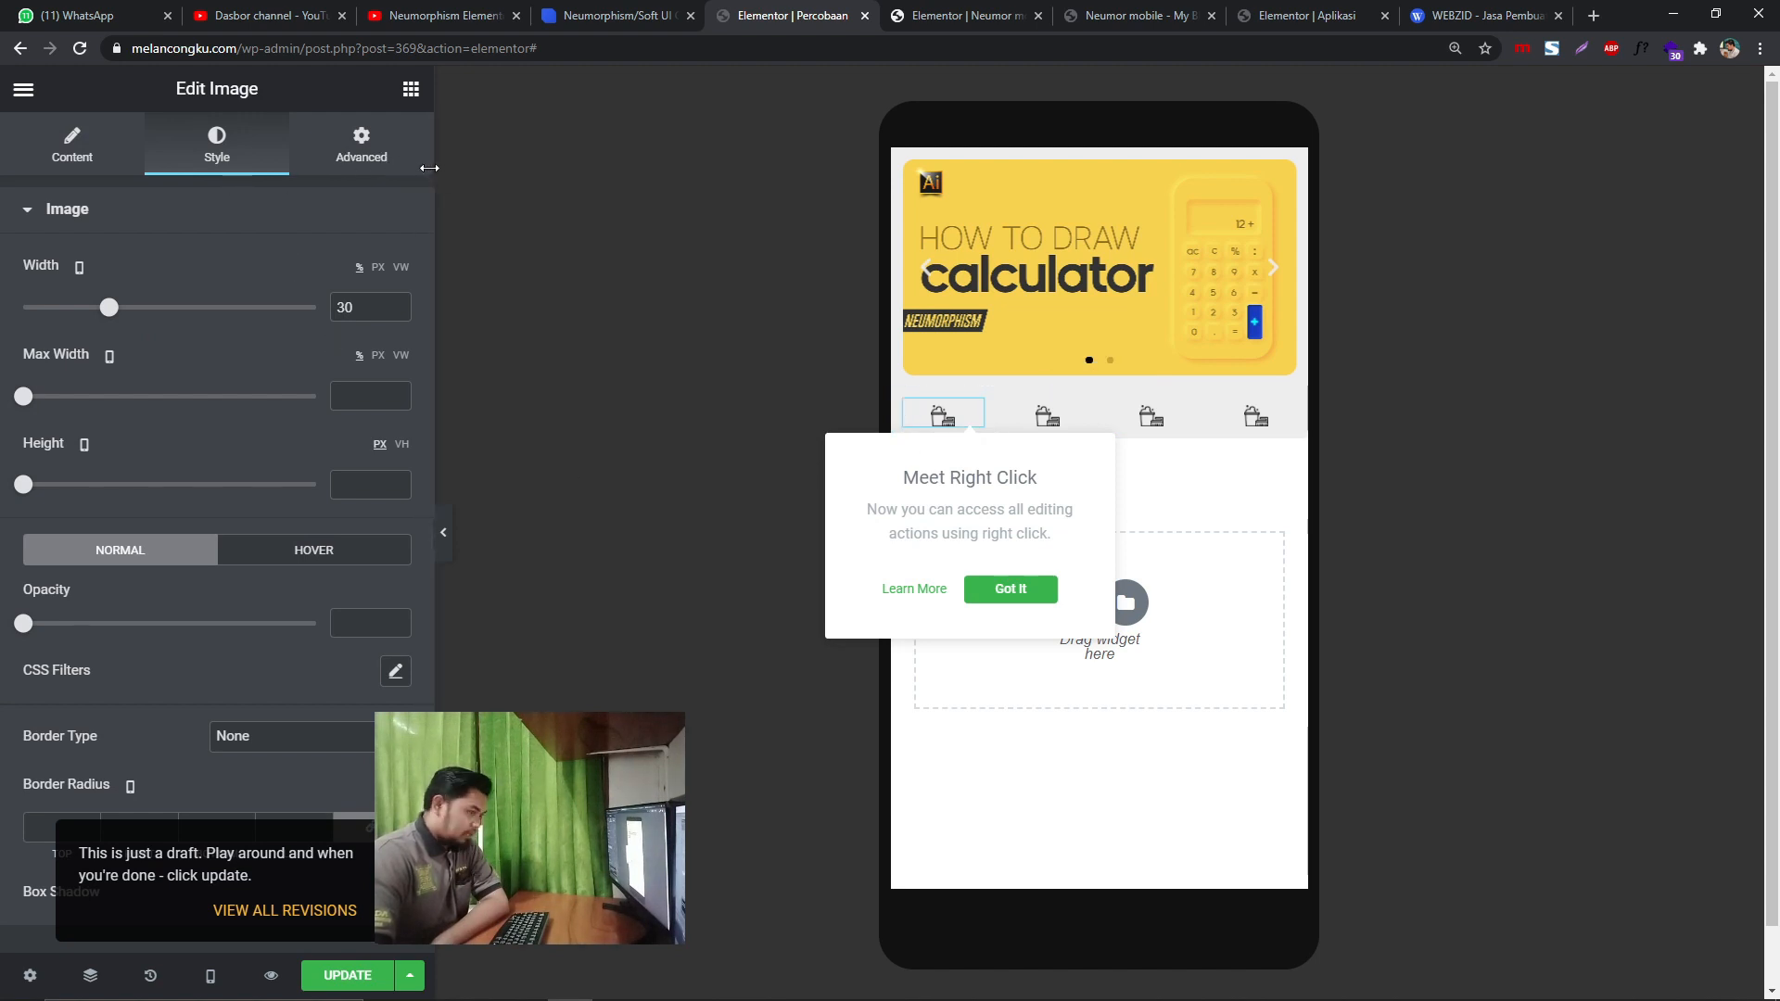
{"action": "left_click_drag", "start_coordinate": [429, 160], "coordinate": [352, 161]}
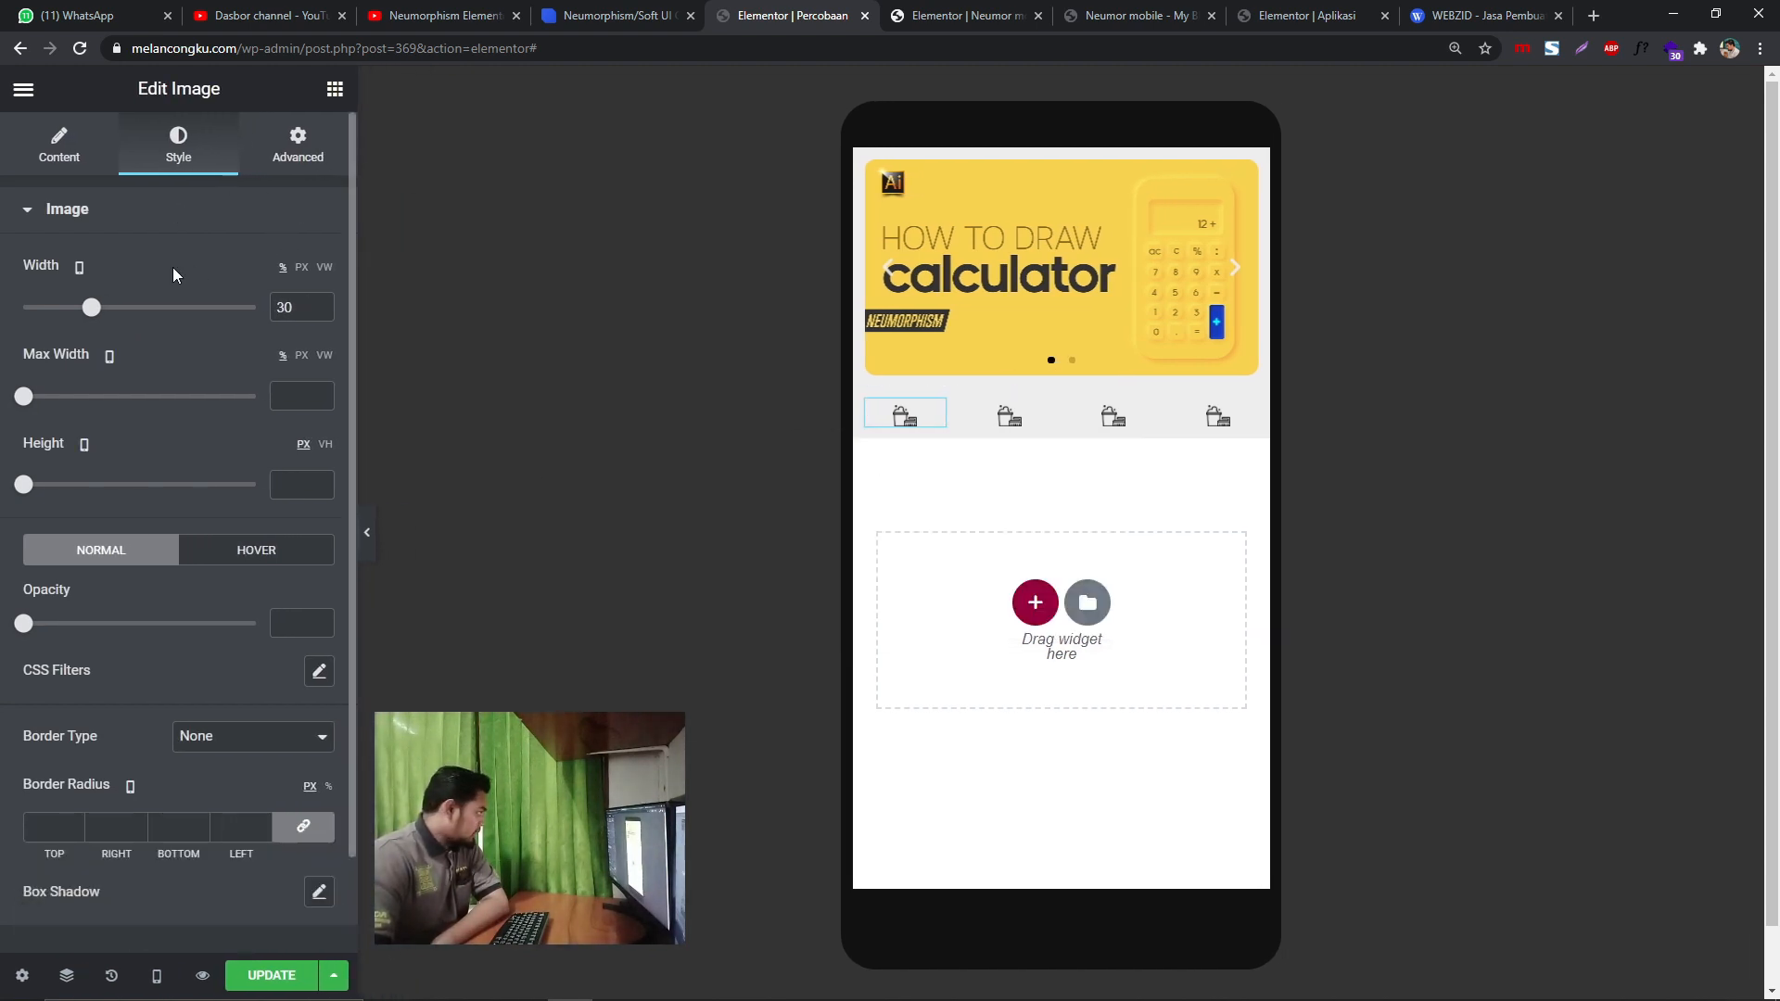
{"action": "left_click", "coordinate": [293, 145]}
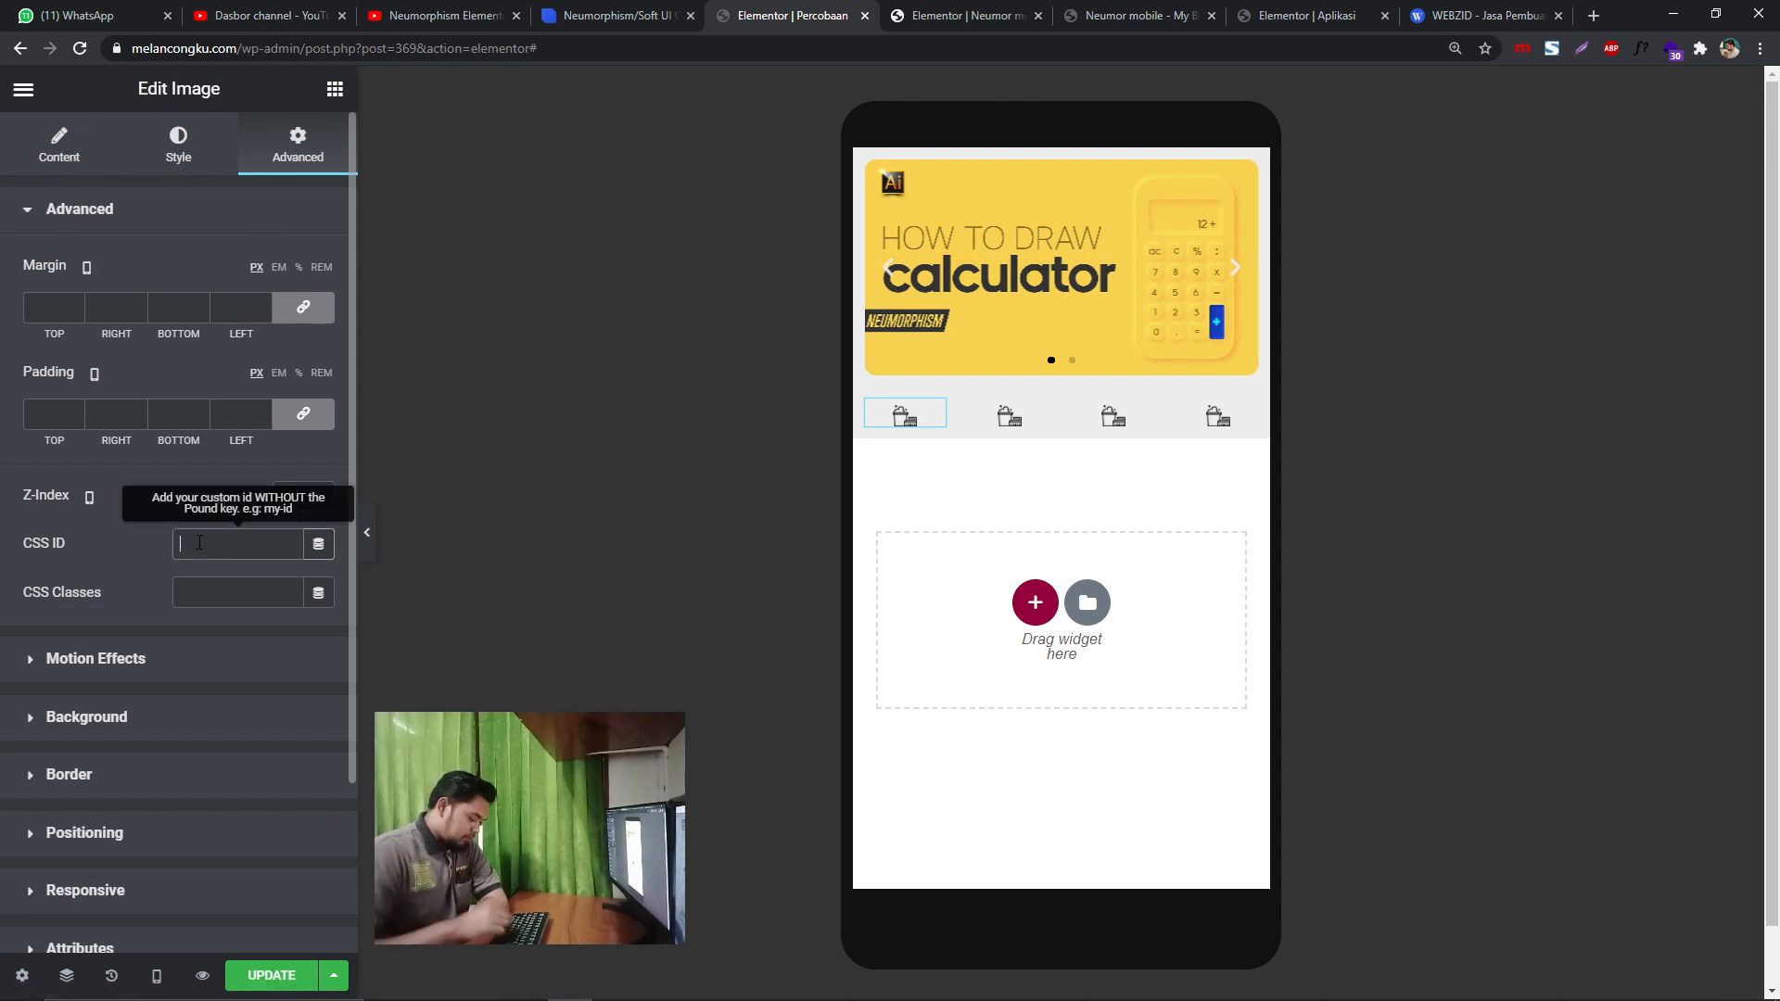
{"action": "type", "text": "bb"}
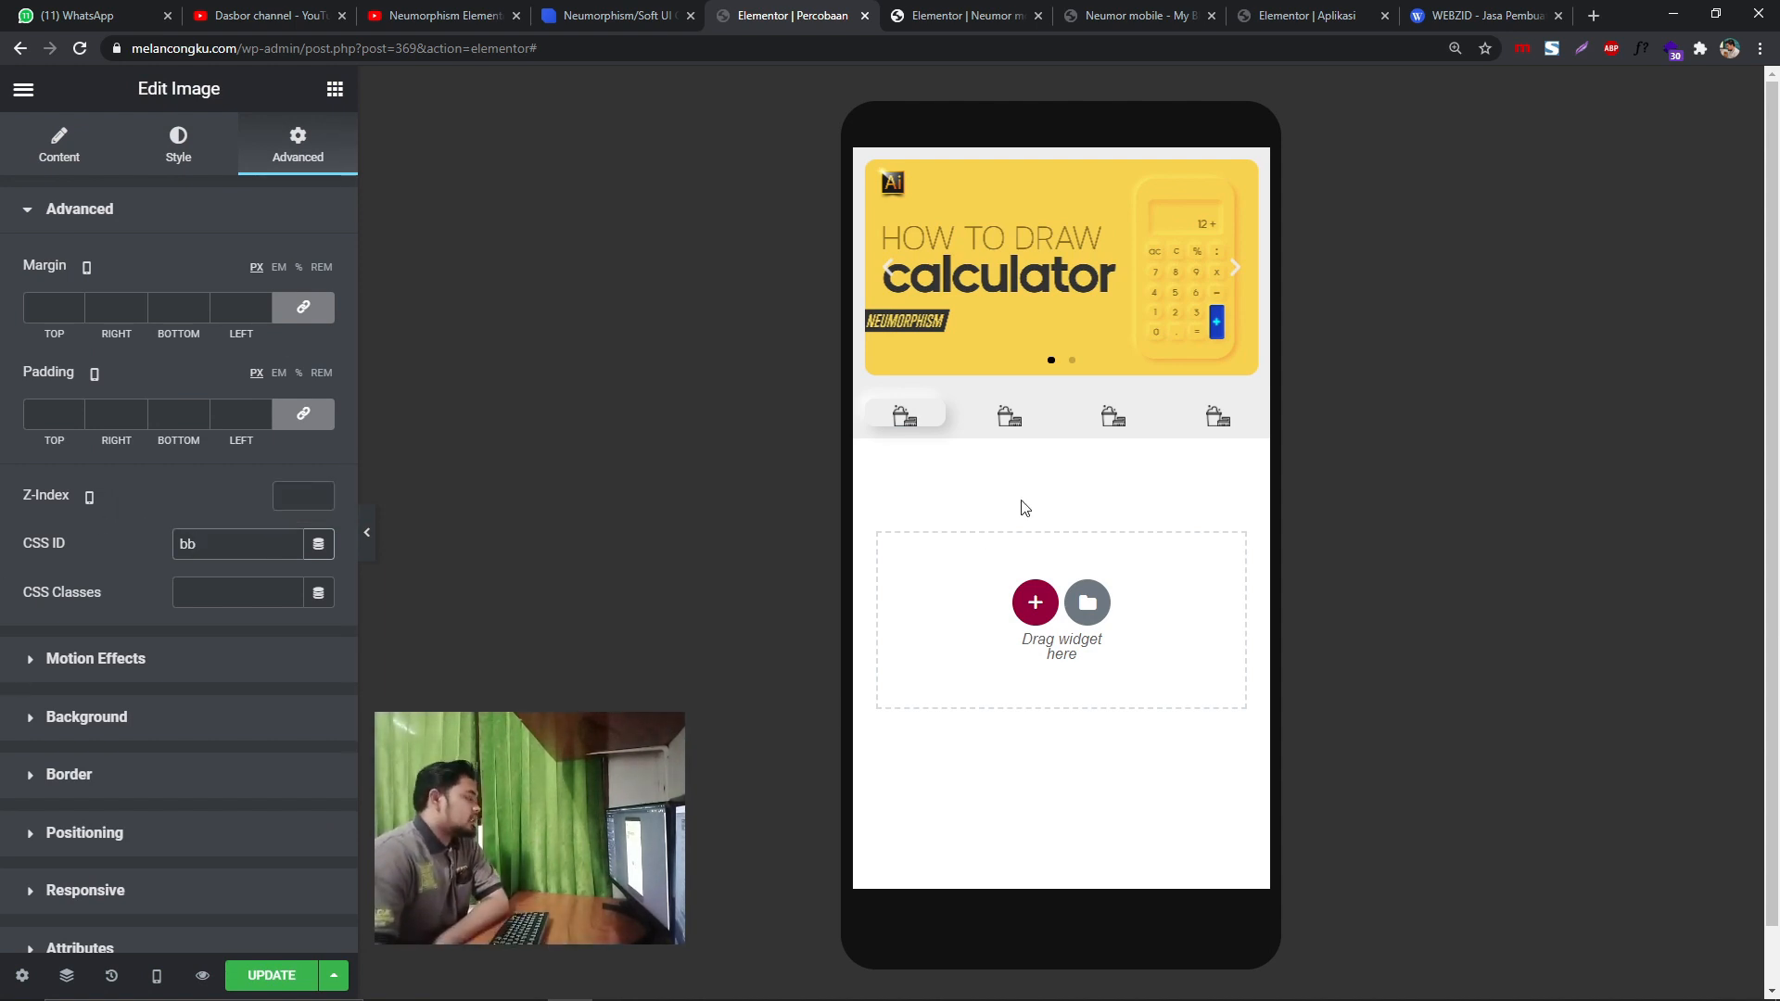
- Unlink the first icon image's padding values and set the top to 7 px and the bottom to 5 px, with left at 0
{"action": "left_click", "coordinate": [307, 413]}
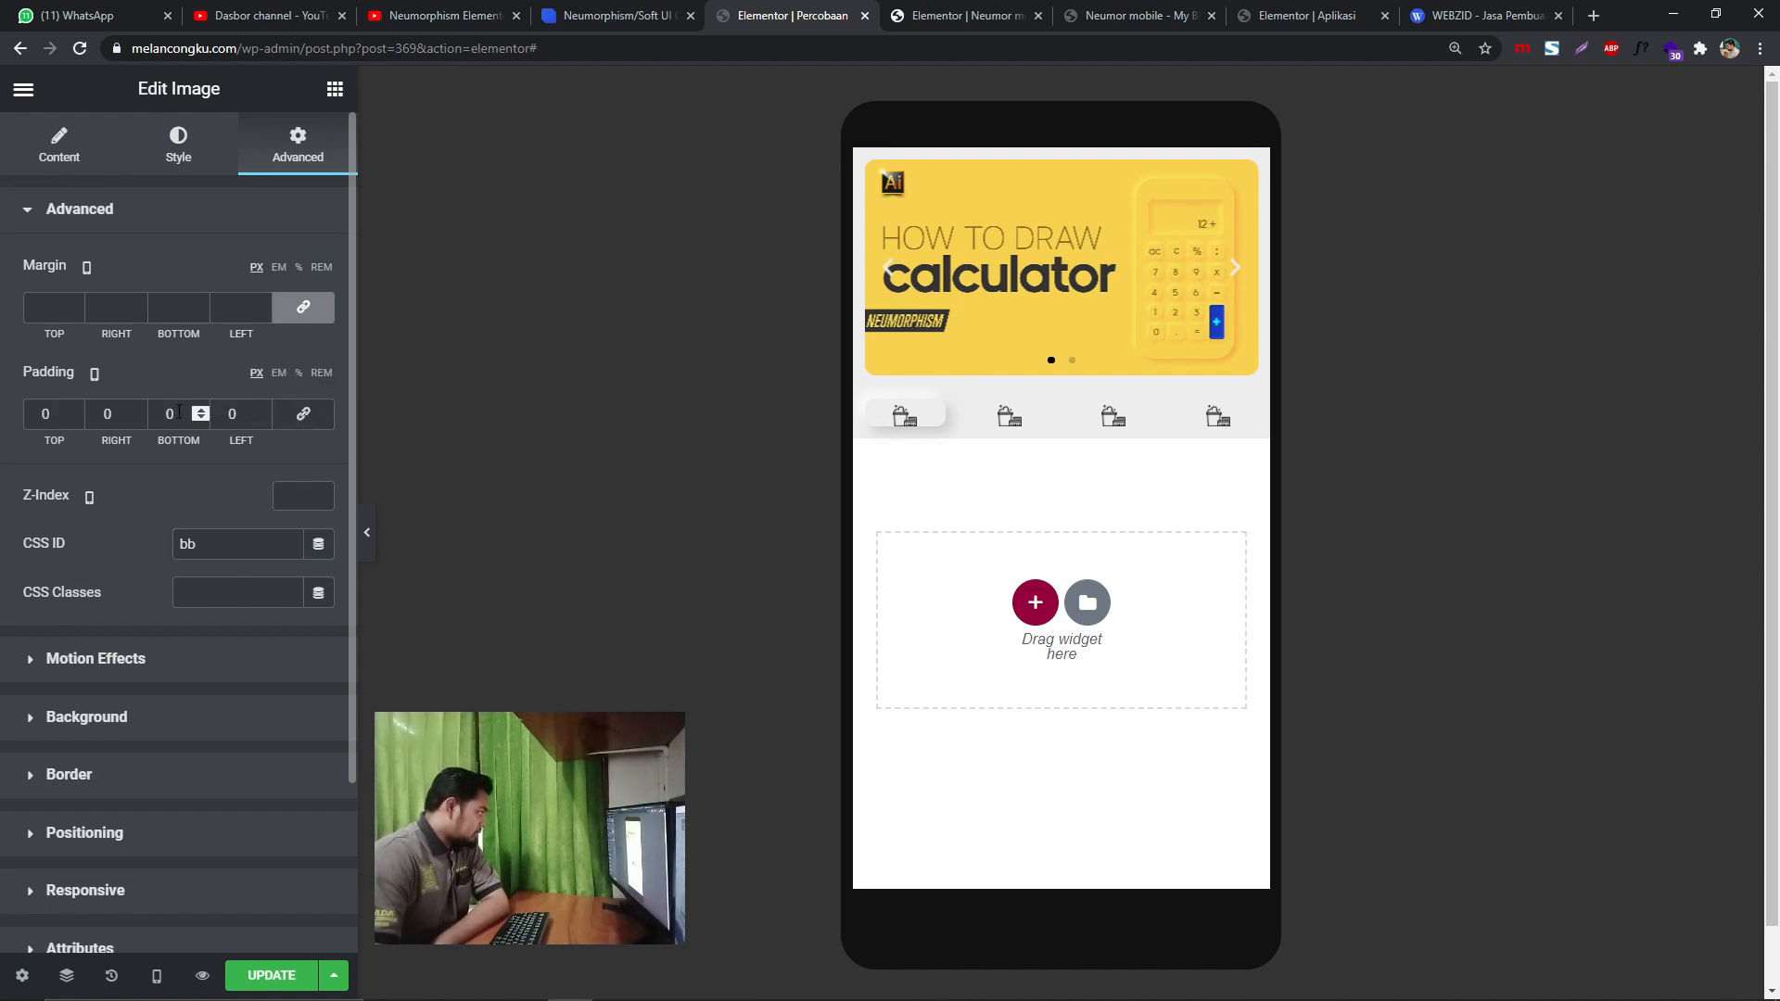
{"action": "left_click", "coordinate": [74, 409]}
{"action": "left_click", "coordinate": [76, 410]}
{"action": "left_click", "coordinate": [75, 410]}
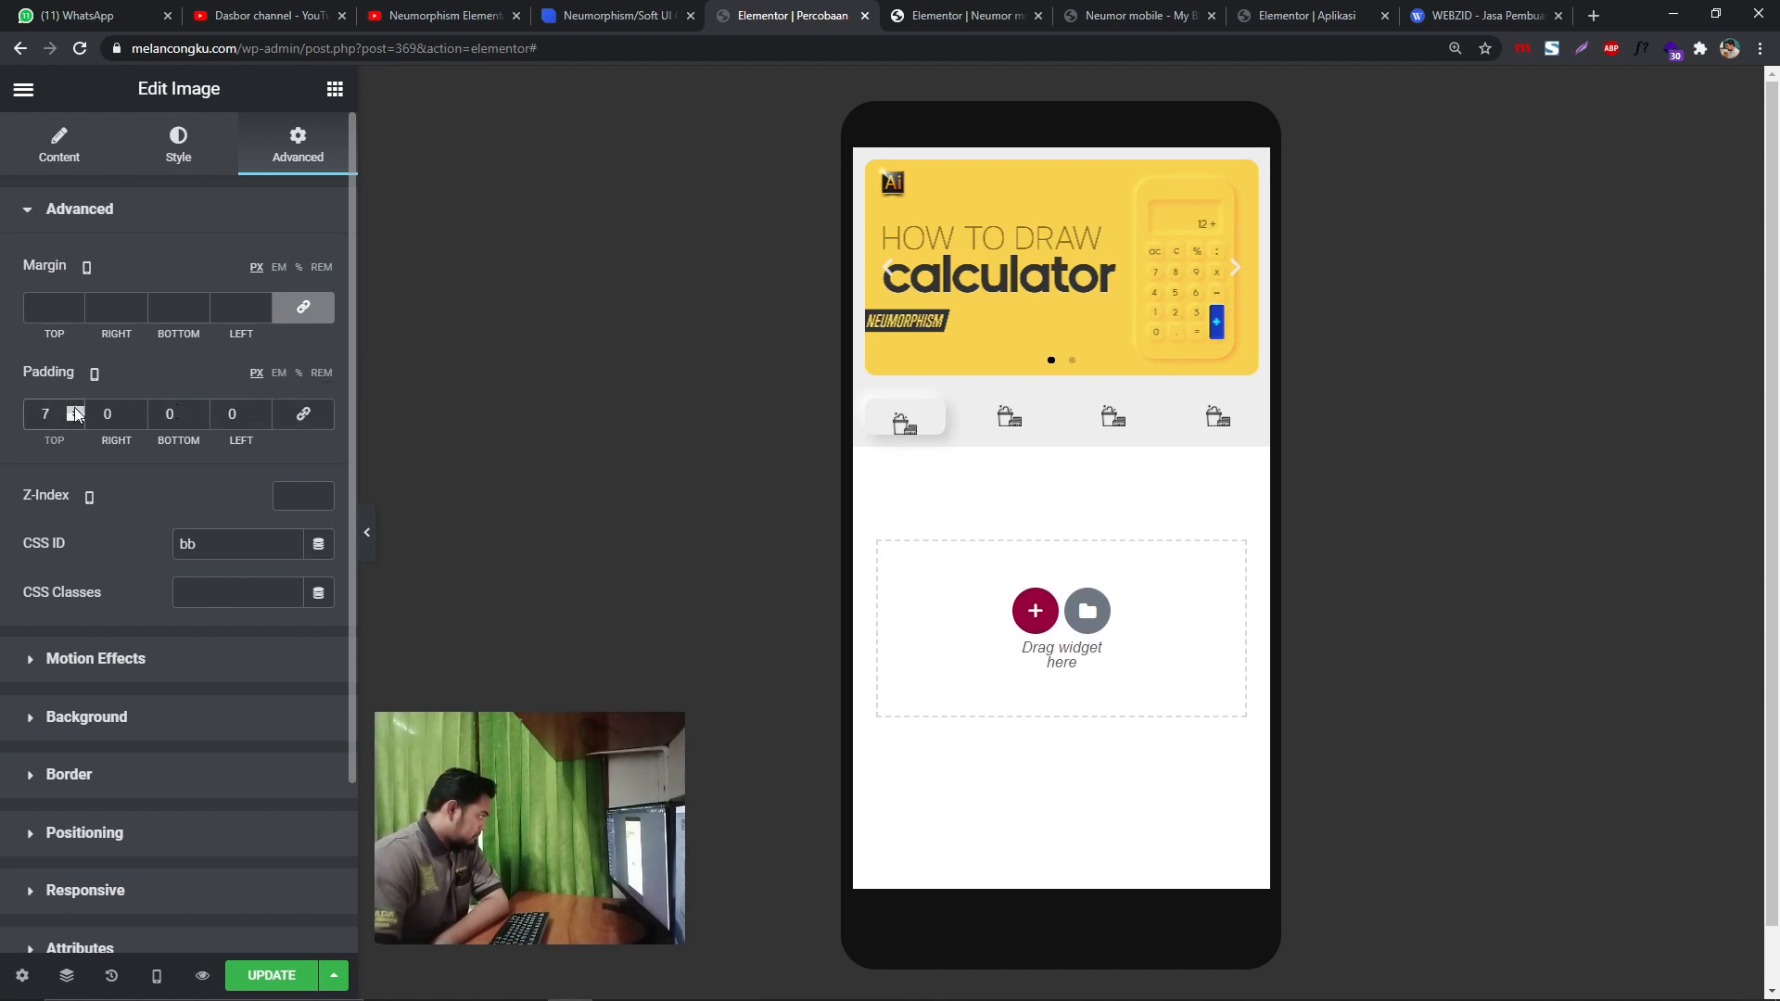
{"action": "left_click", "coordinate": [262, 411]}
{"action": "left_click", "coordinate": [261, 411]}
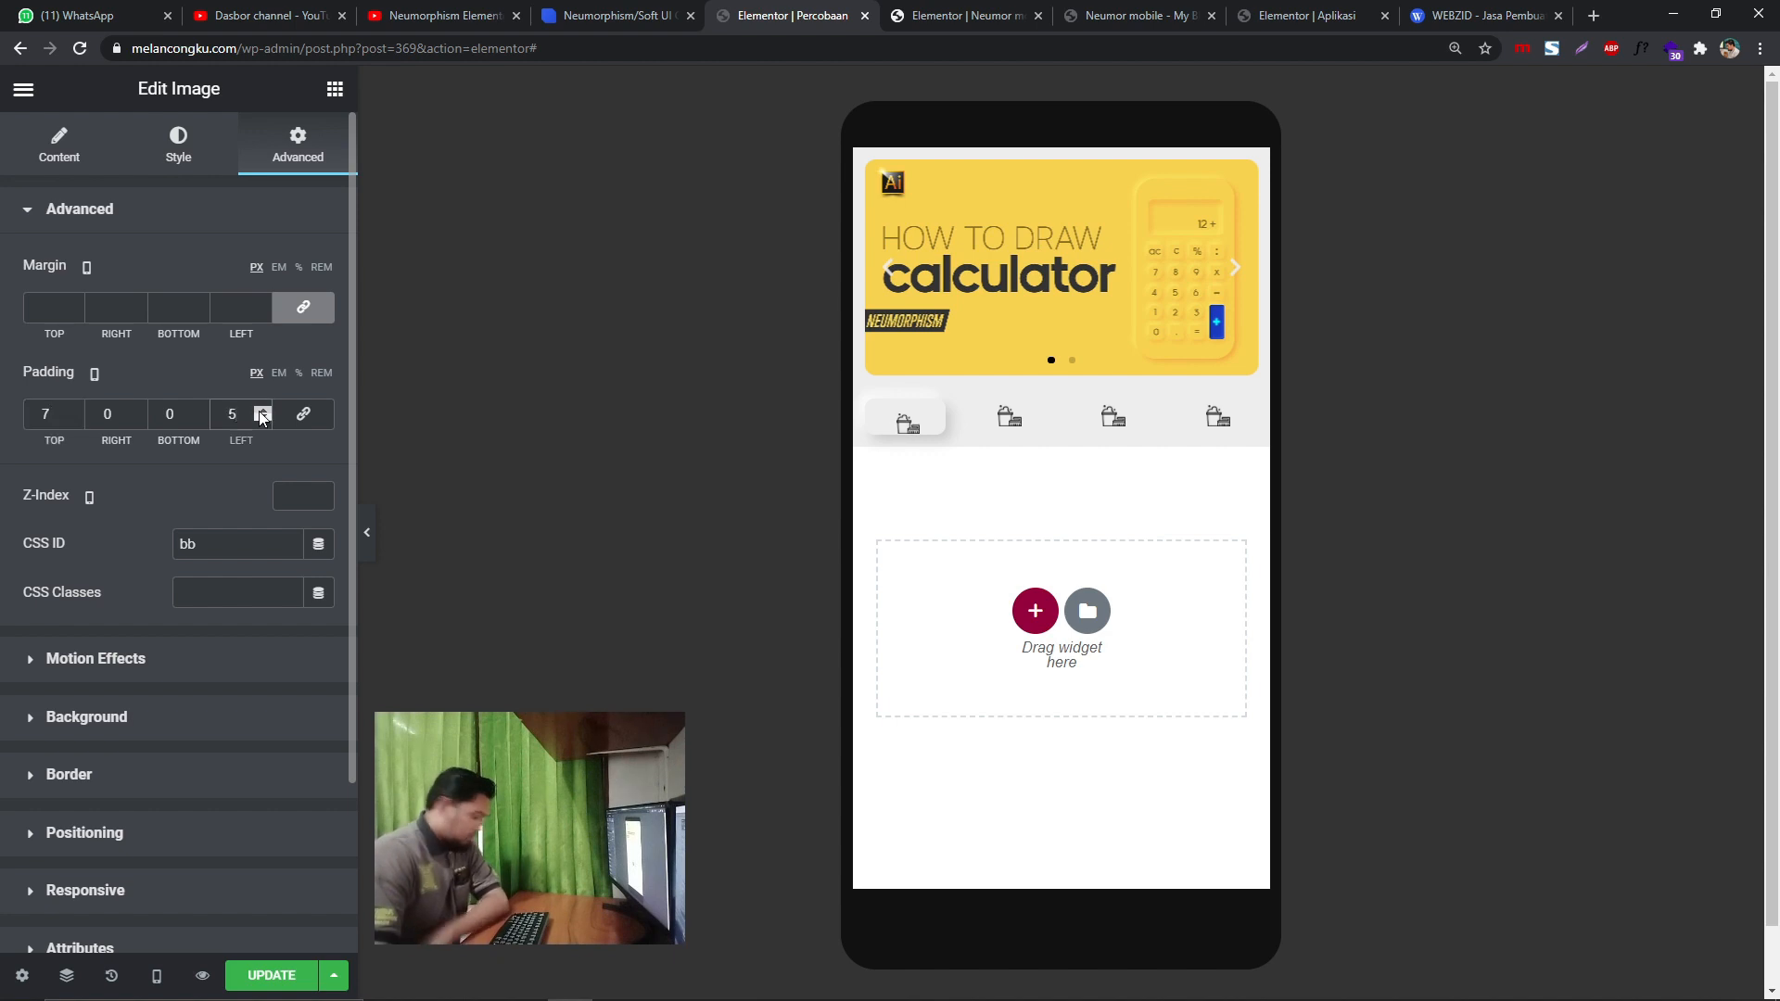
{"action": "key", "text": "BackSpace"}
{"action": "left_click", "coordinate": [198, 410]}
{"action": "left_click", "coordinate": [198, 409]}
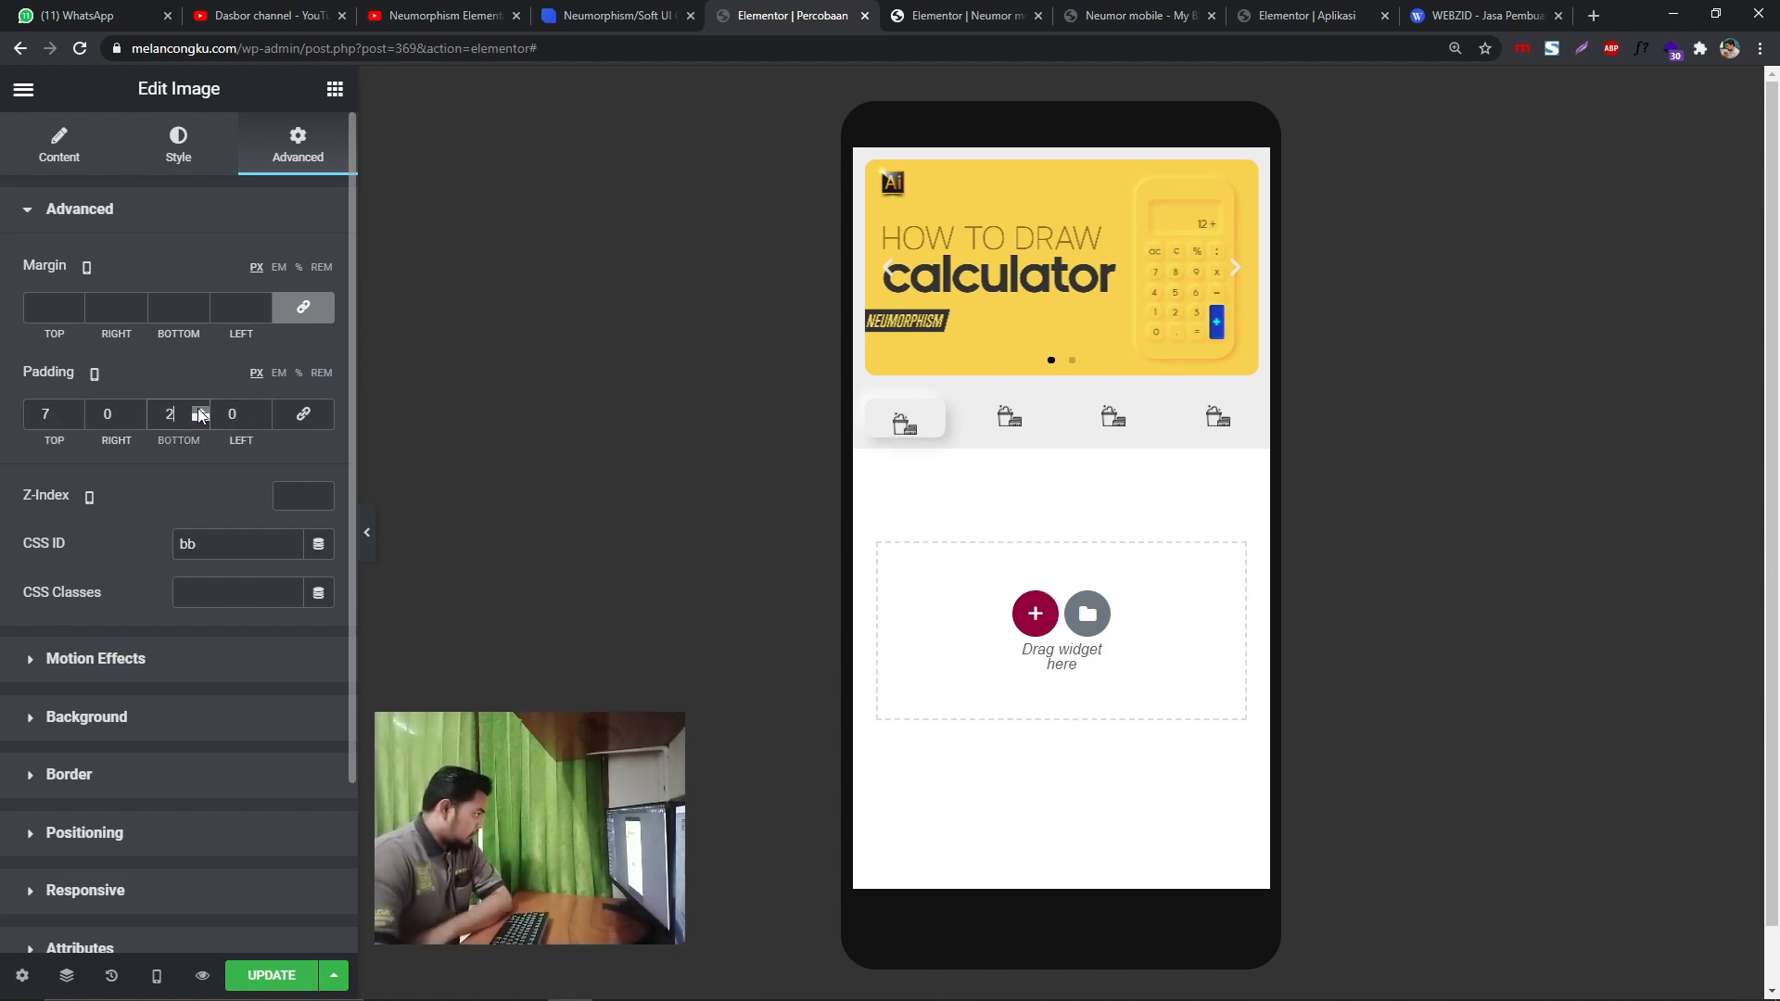
{"action": "left_click", "coordinate": [198, 410]}
{"action": "left_click", "coordinate": [198, 410]}
{"action": "left_click", "coordinate": [198, 409]}
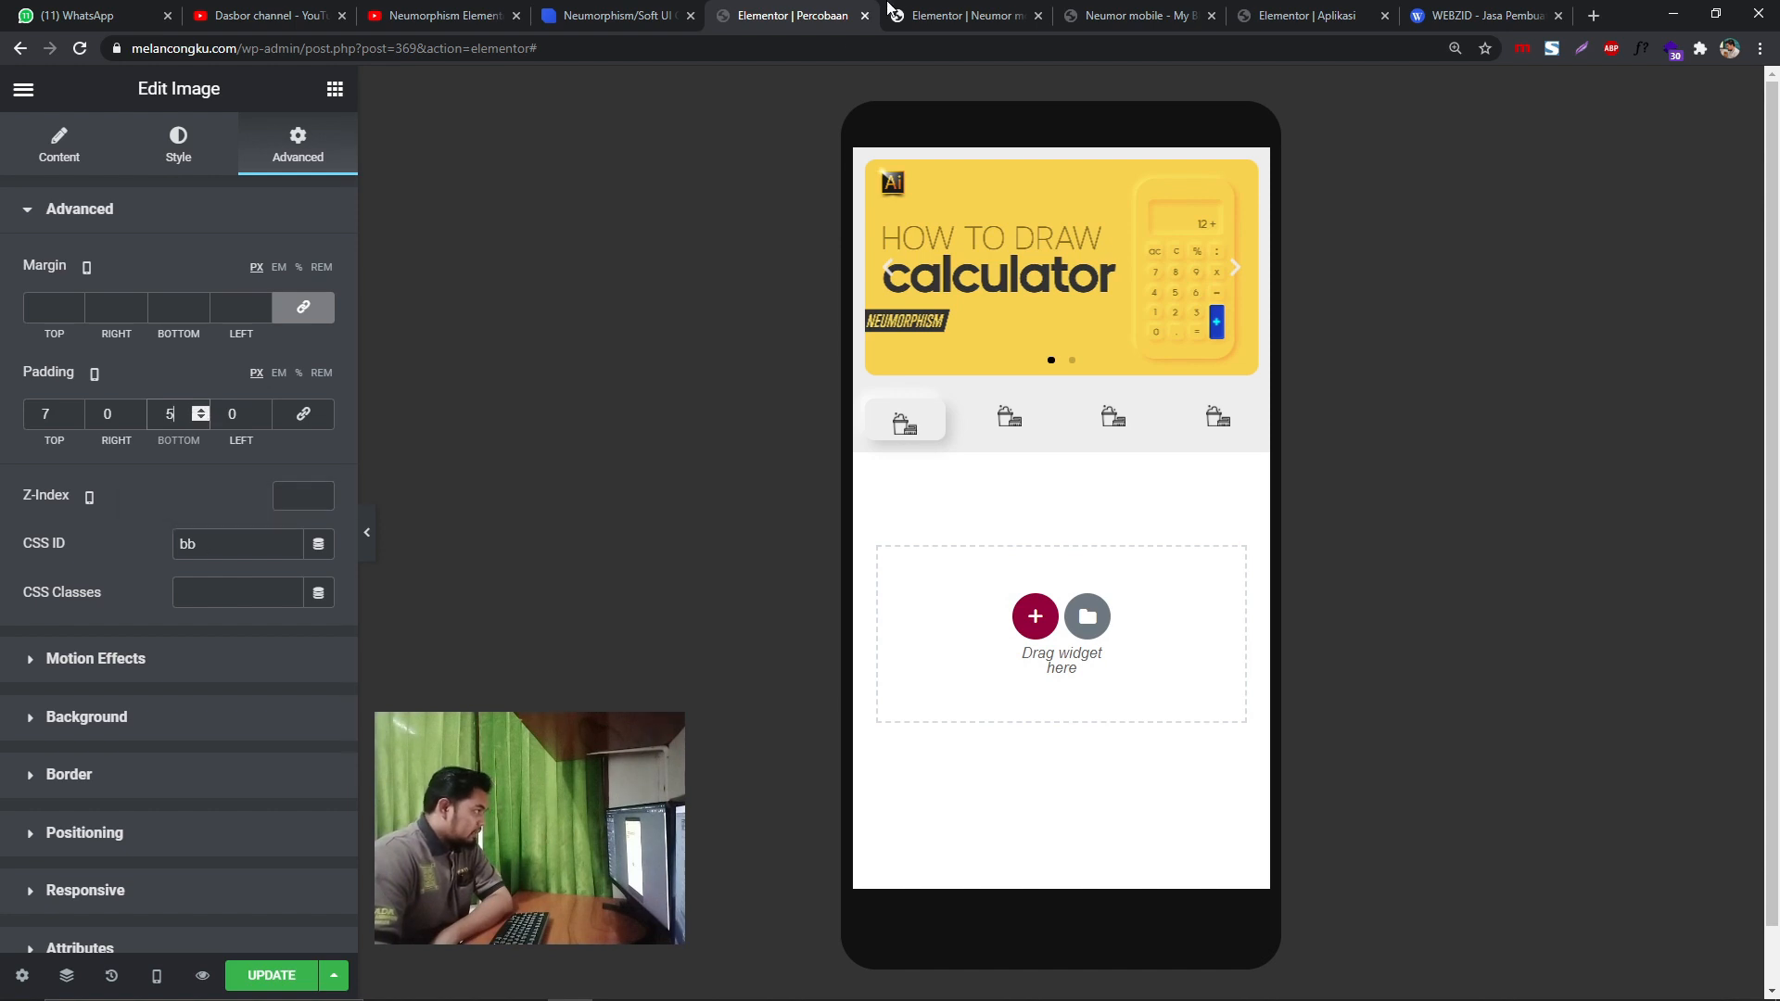
- Check the icon padding in the Neumor mobile editor, set the first Percobaan icon's bottom padding to 11 px and preview it without the panel
{"action": "left_click", "coordinate": [958, 9]}
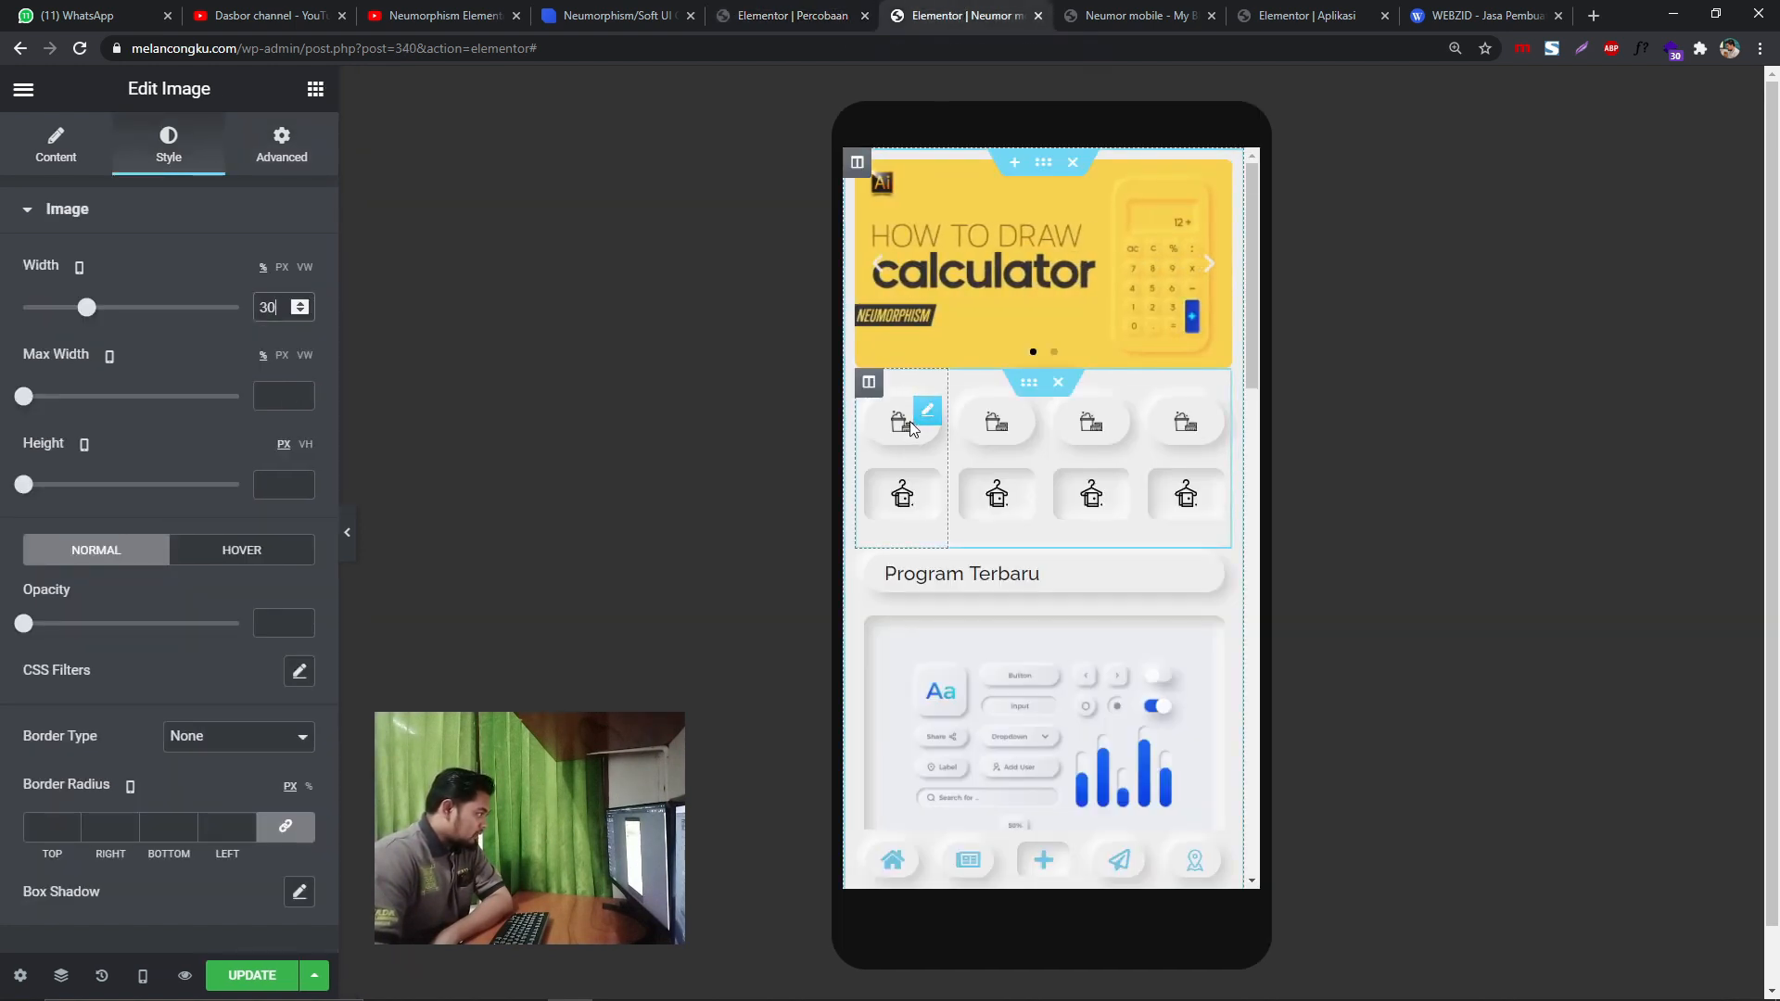
{"action": "left_click", "coordinate": [263, 159]}
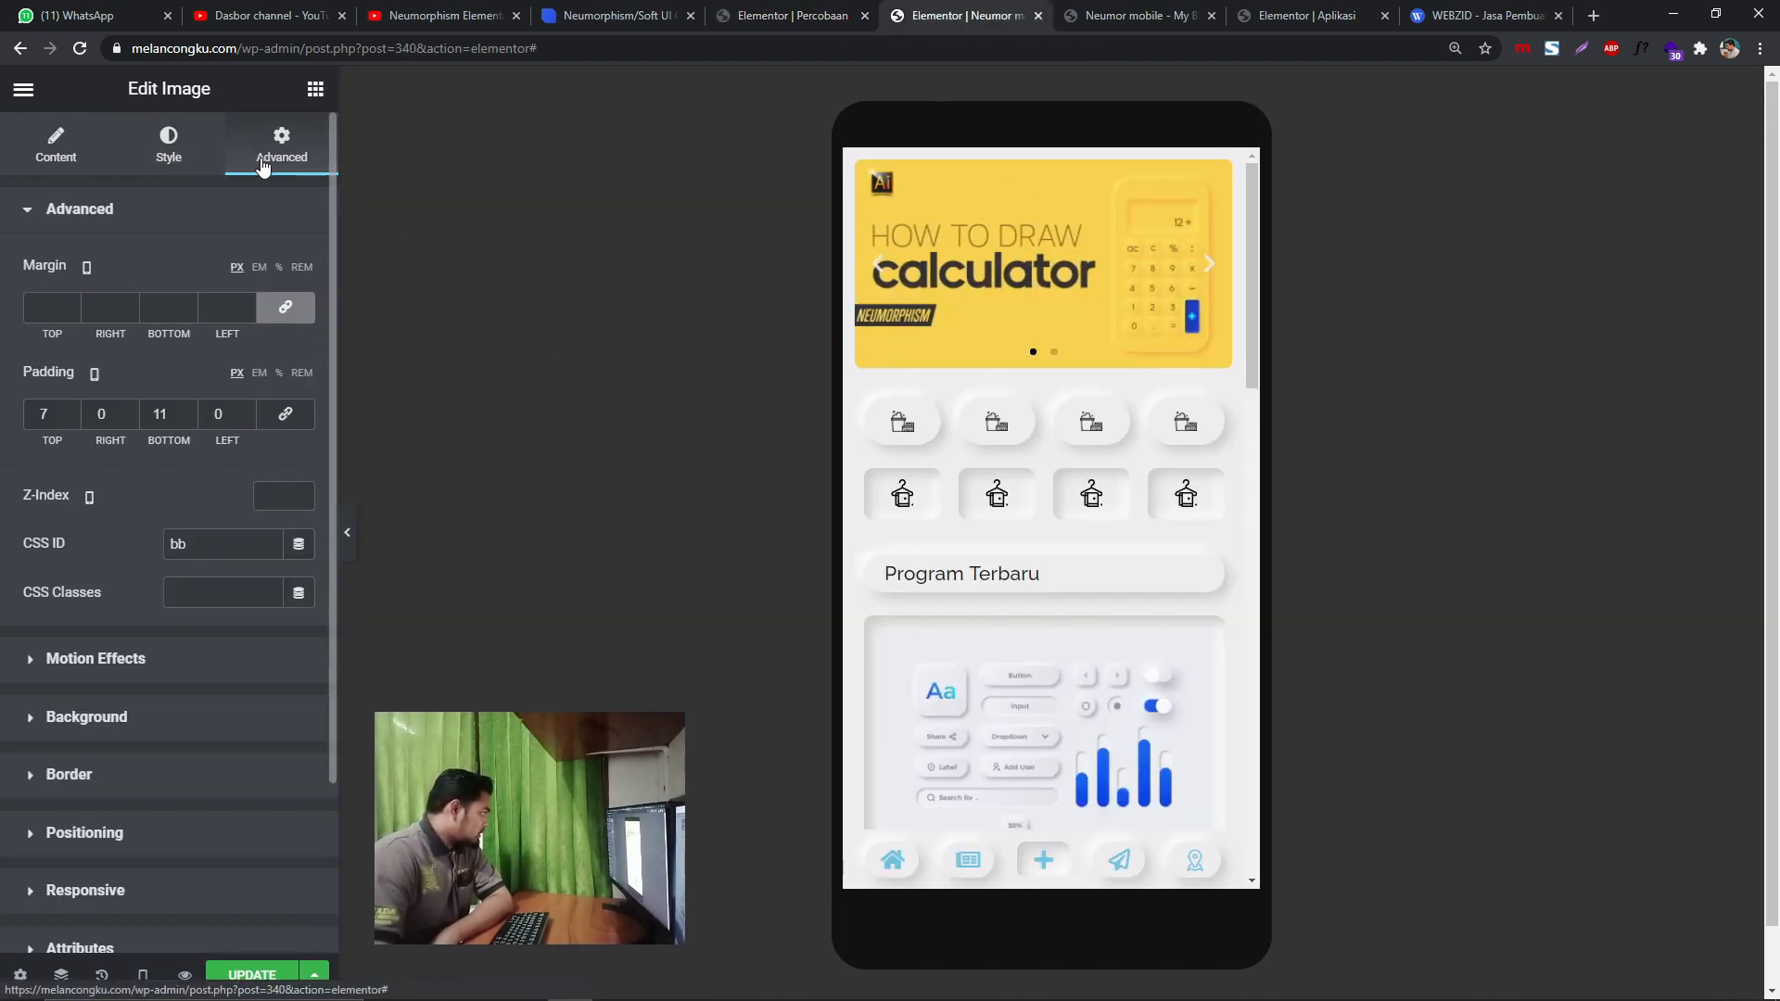
{"action": "left_click", "coordinate": [816, 16]}
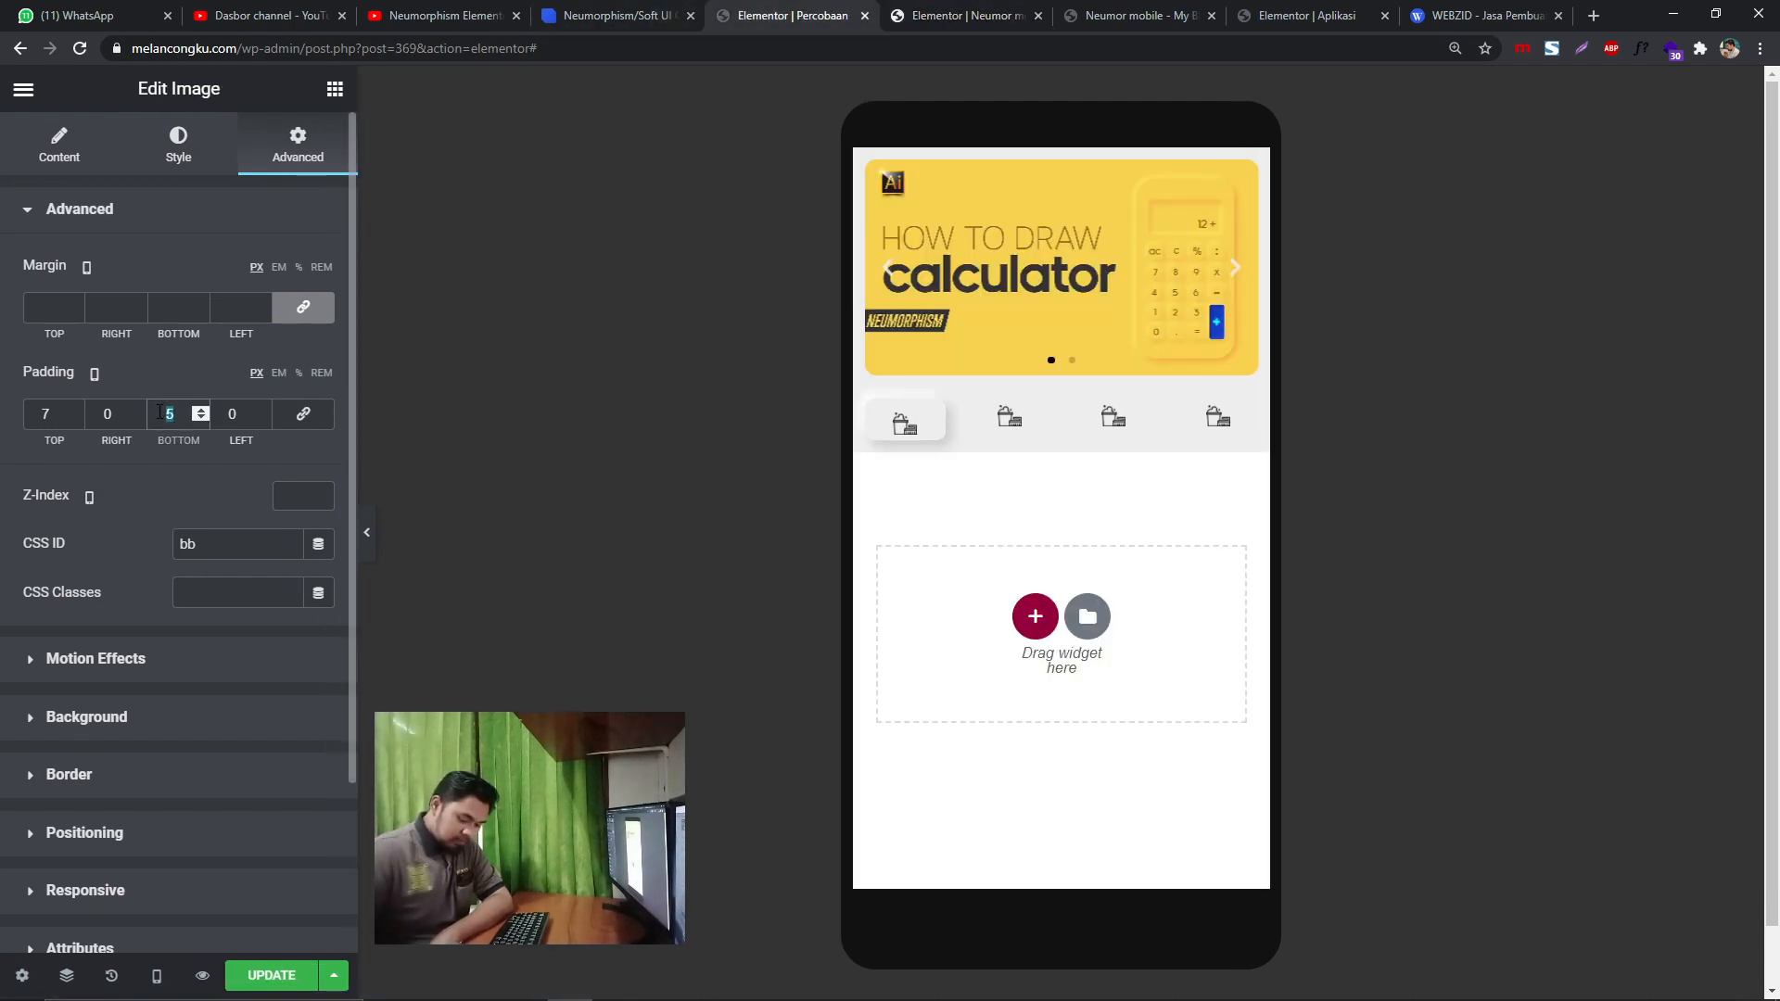
{"action": "type", "text": "11"}
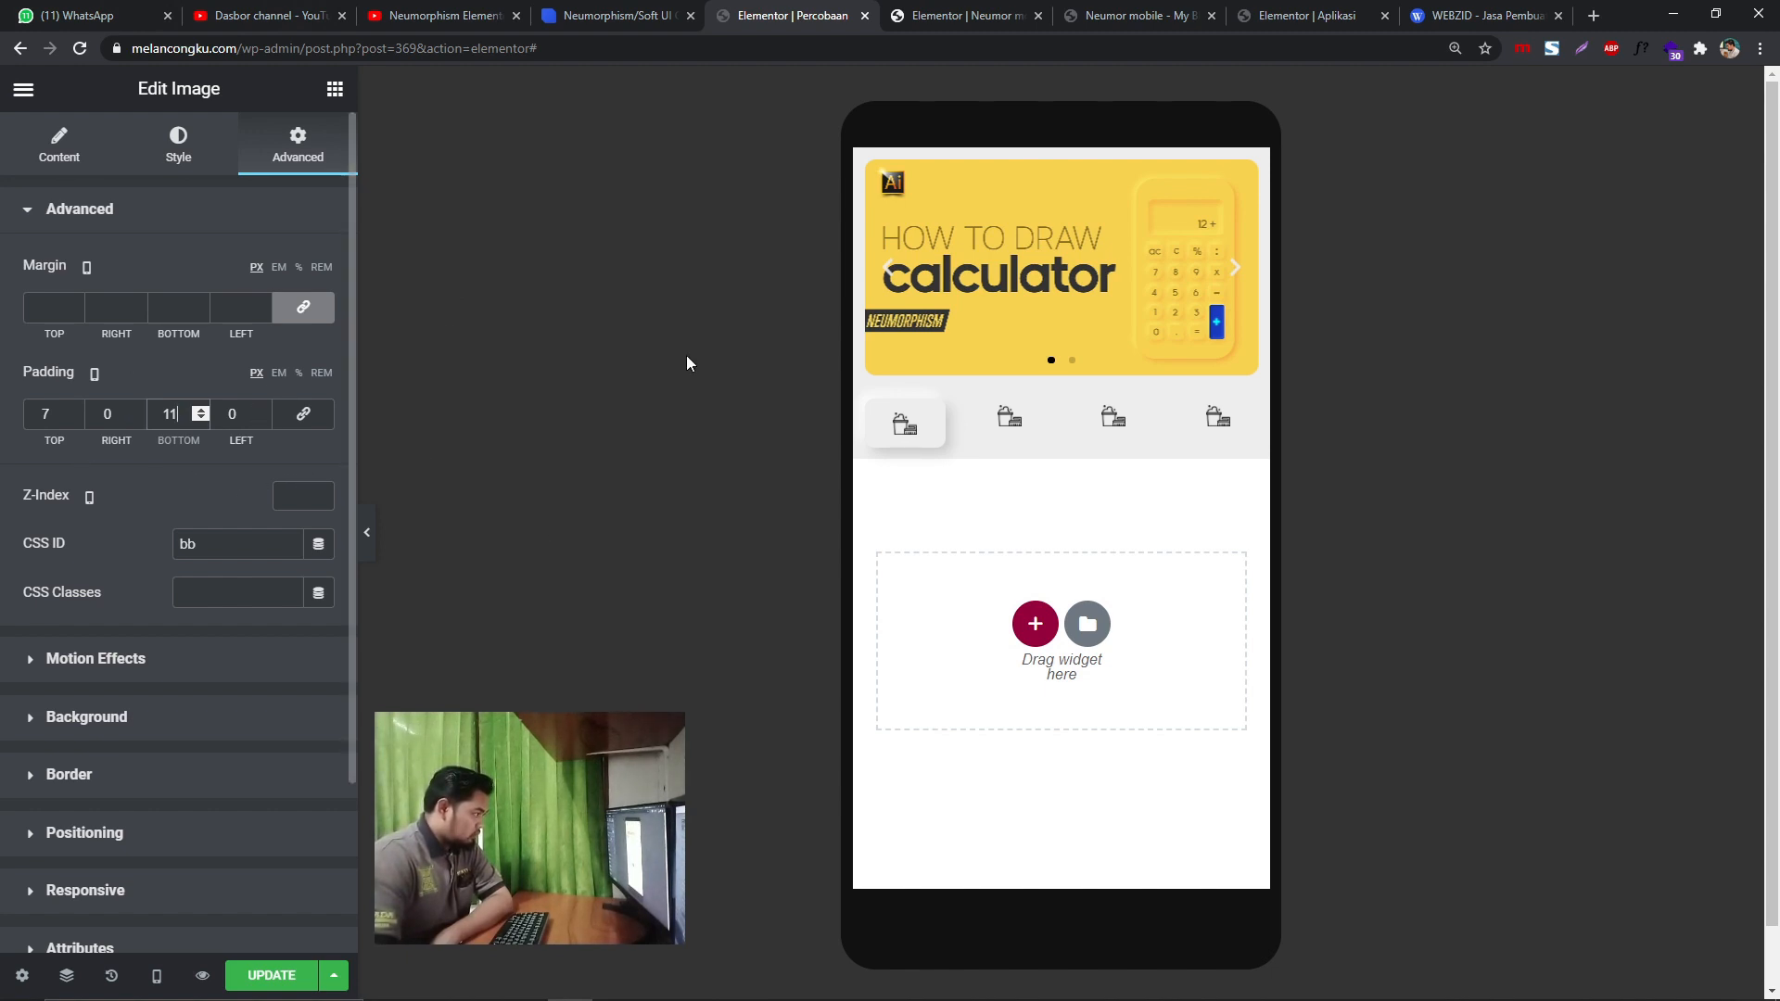
{"action": "left_click", "coordinate": [366, 544]}
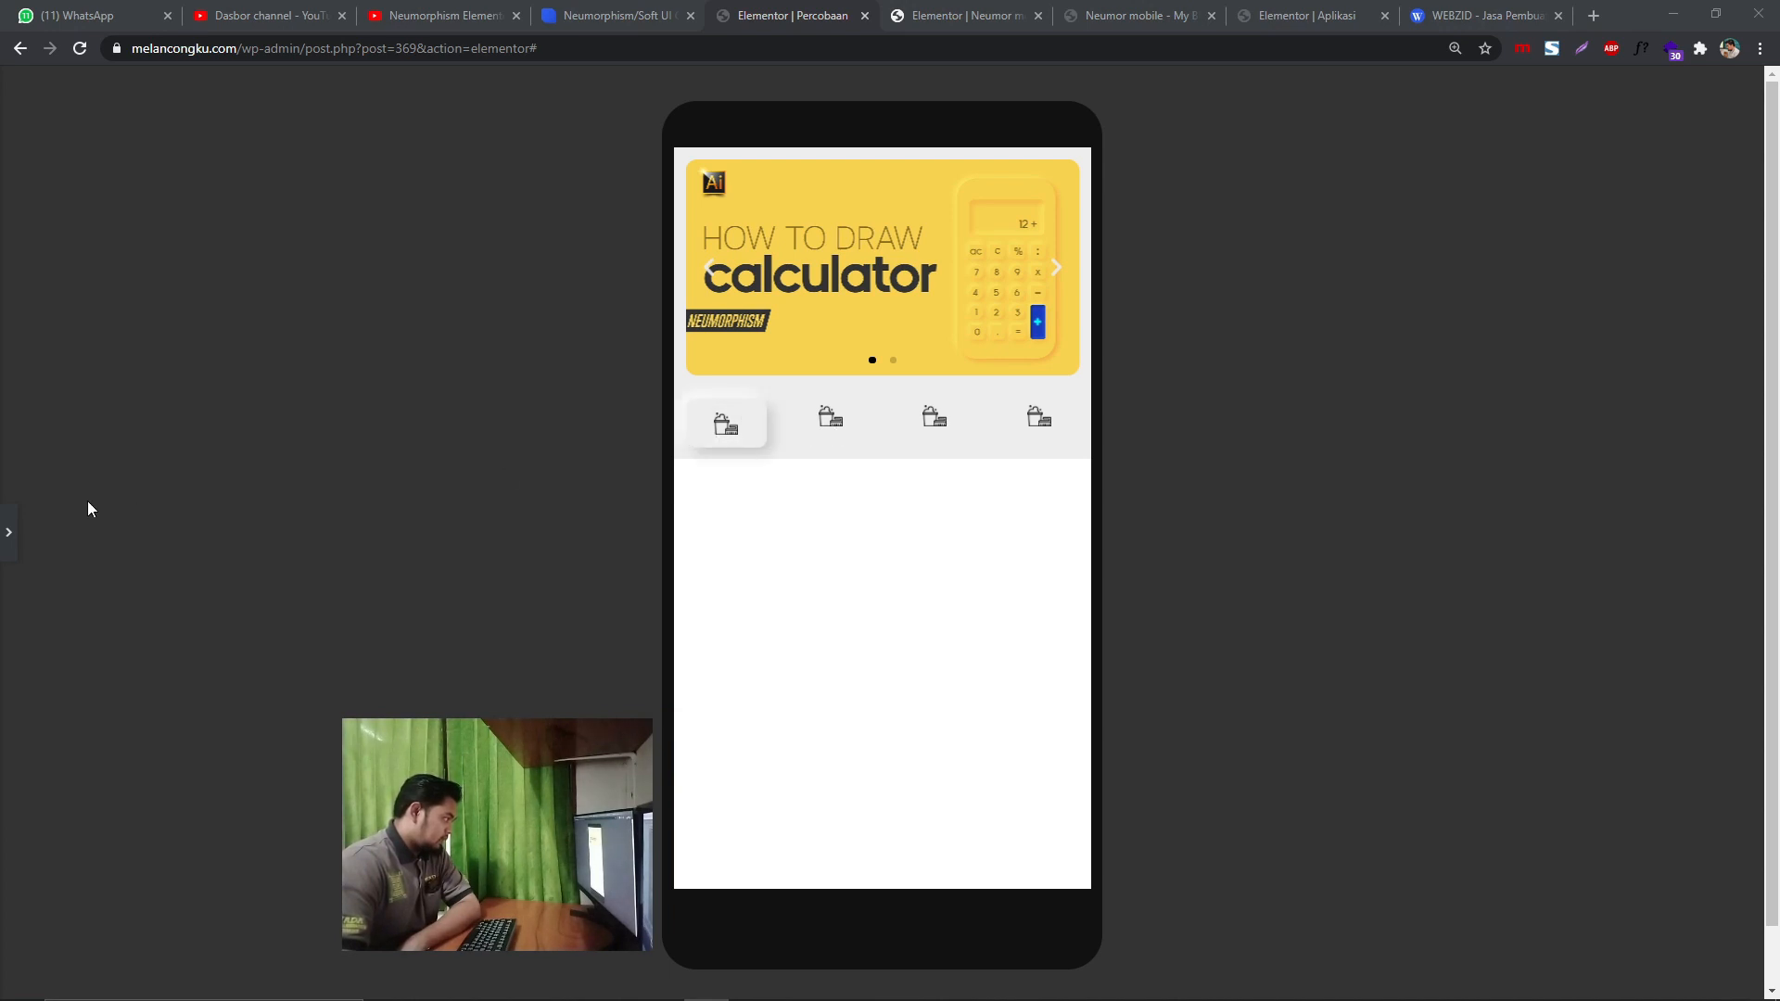
{"action": "left_click", "coordinate": [9, 533]}
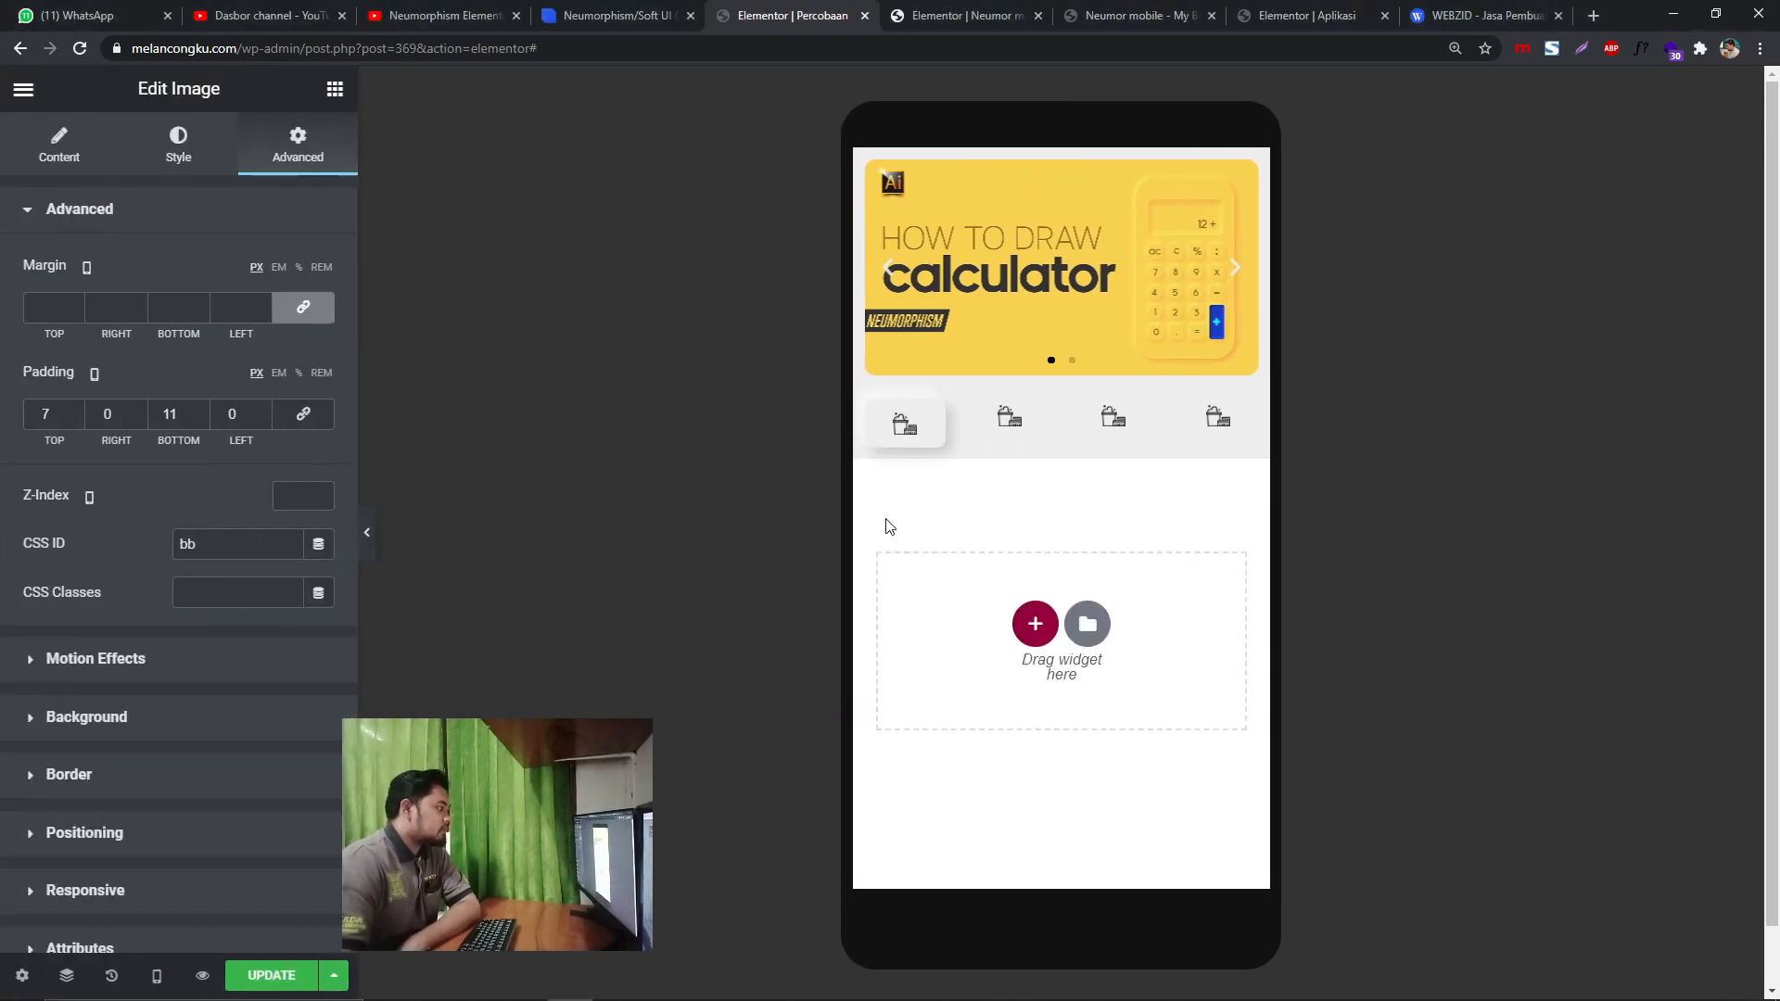
- Copy the first icon image and paste its style onto the second, third and fourth icon images
{"action": "right_click", "coordinate": [912, 426]}
{"action": "left_click", "coordinate": [964, 520]}
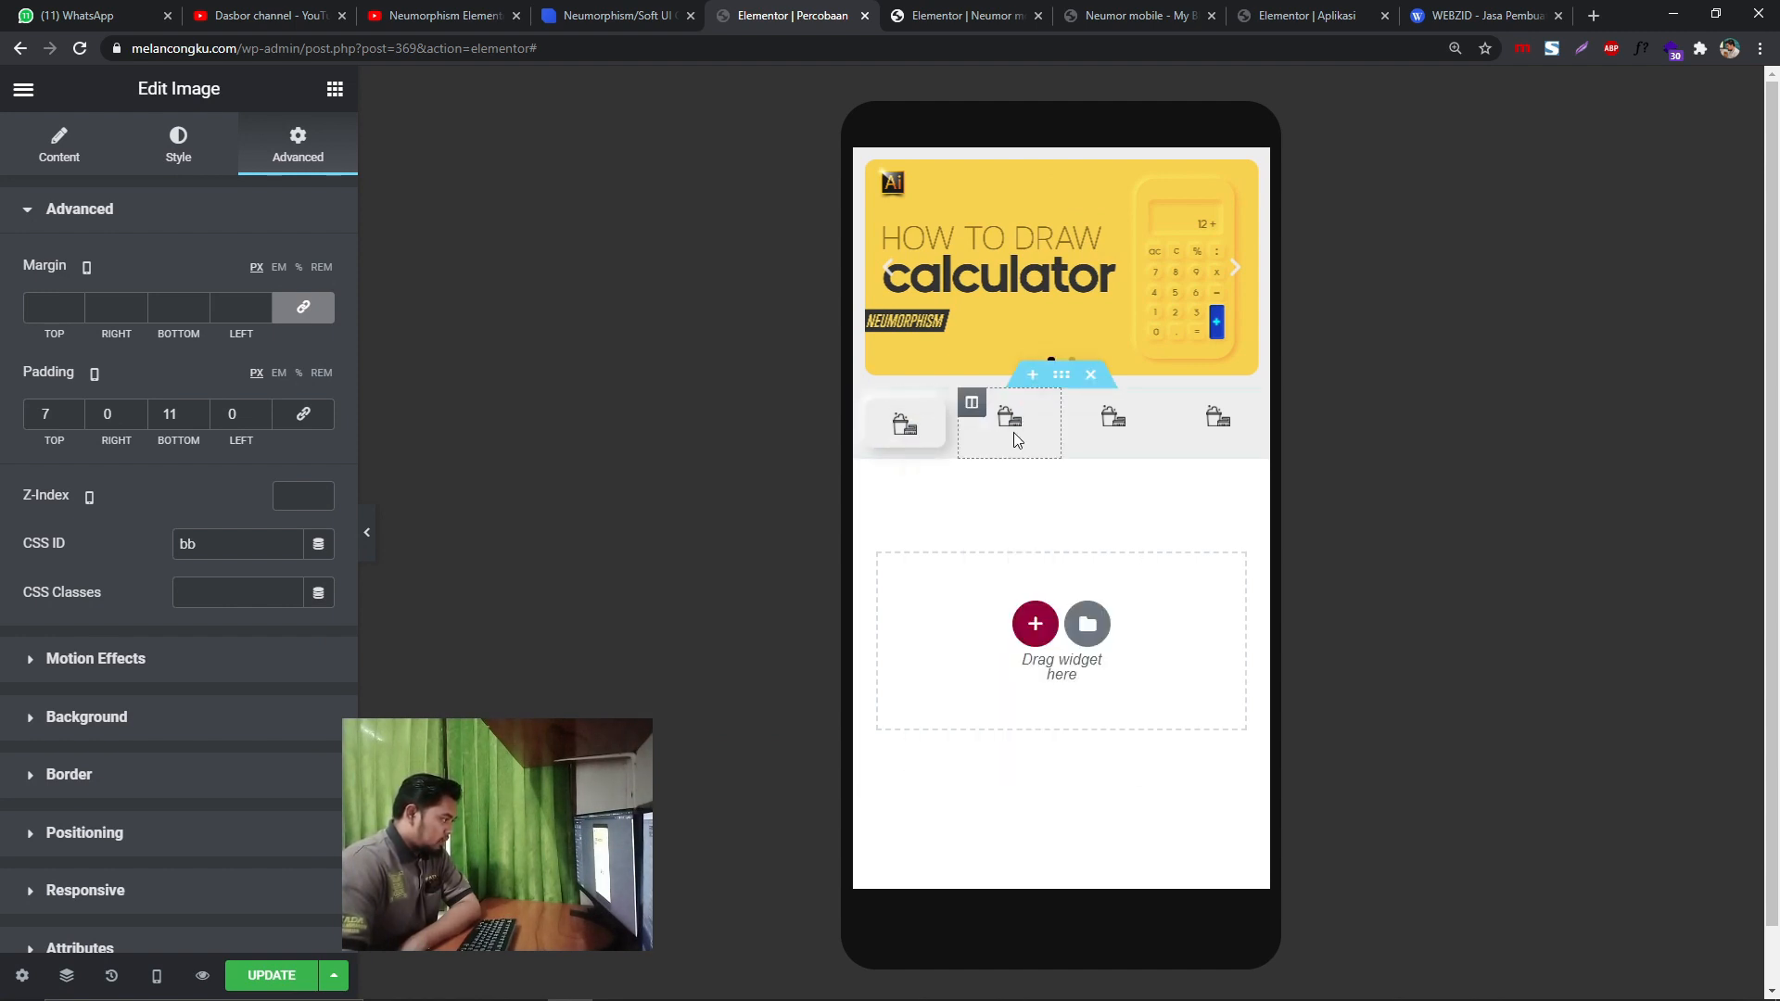
{"action": "right_click", "coordinate": [1013, 427]}
{"action": "right_click", "coordinate": [1003, 415]}
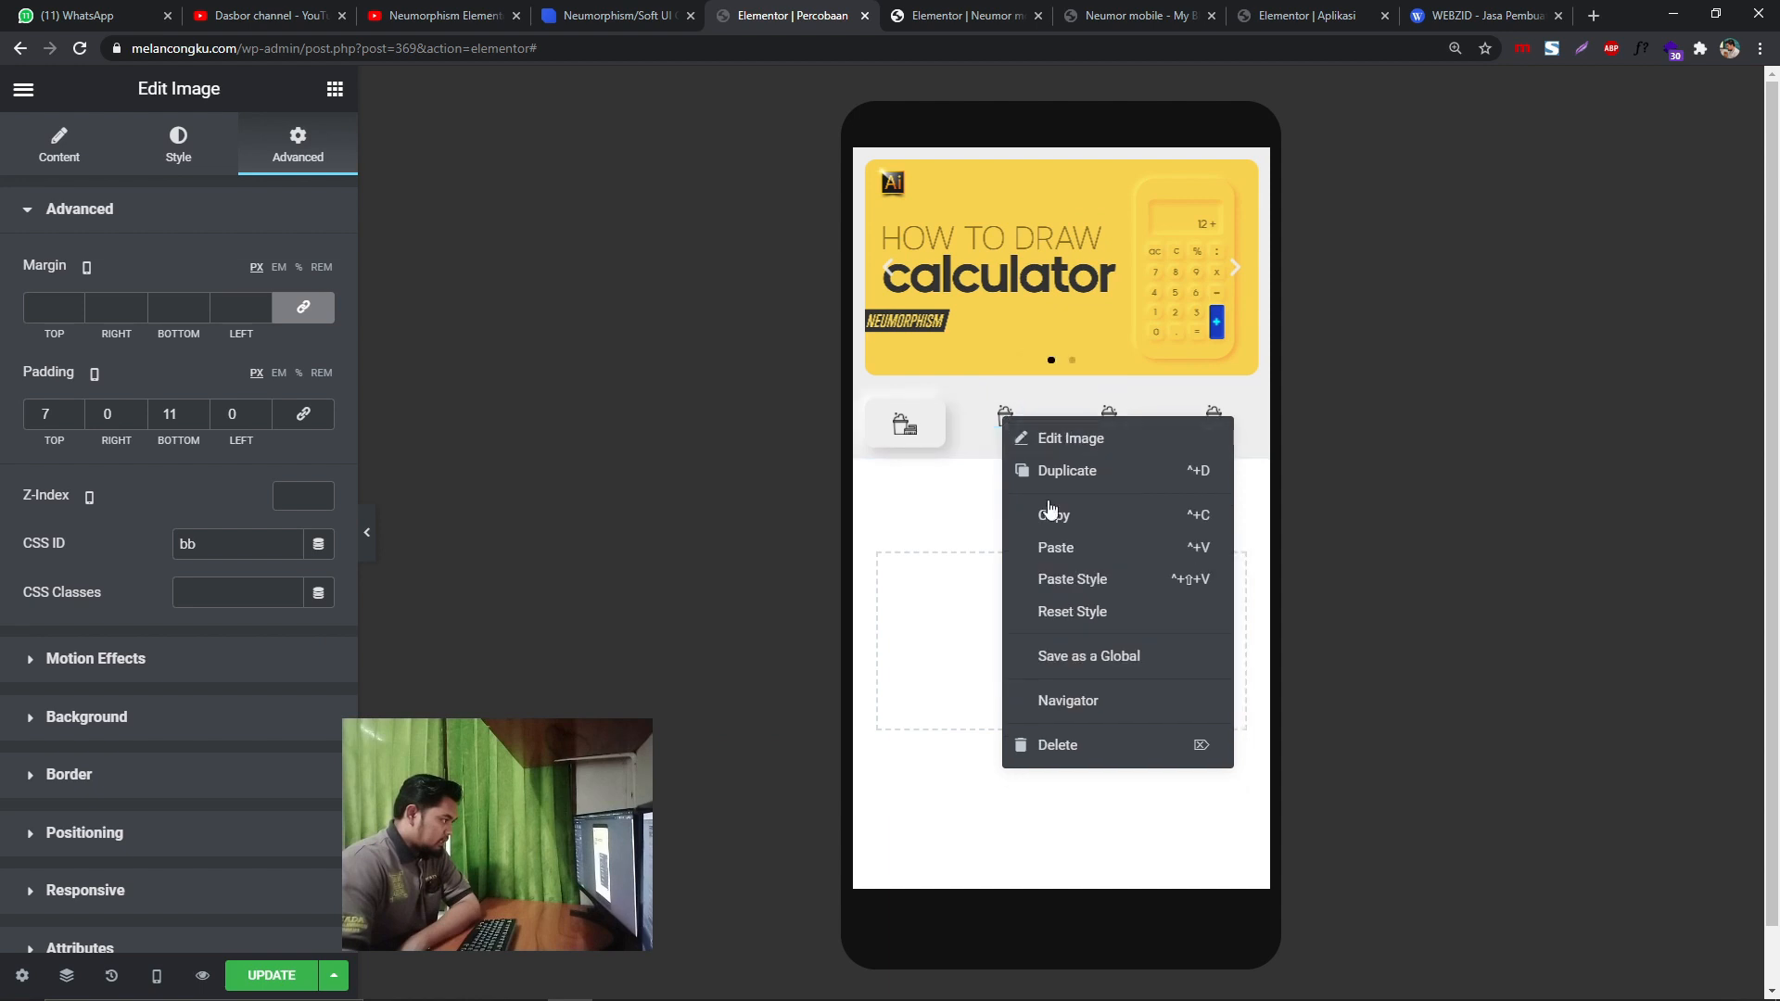
{"action": "left_click", "coordinate": [1072, 580]}
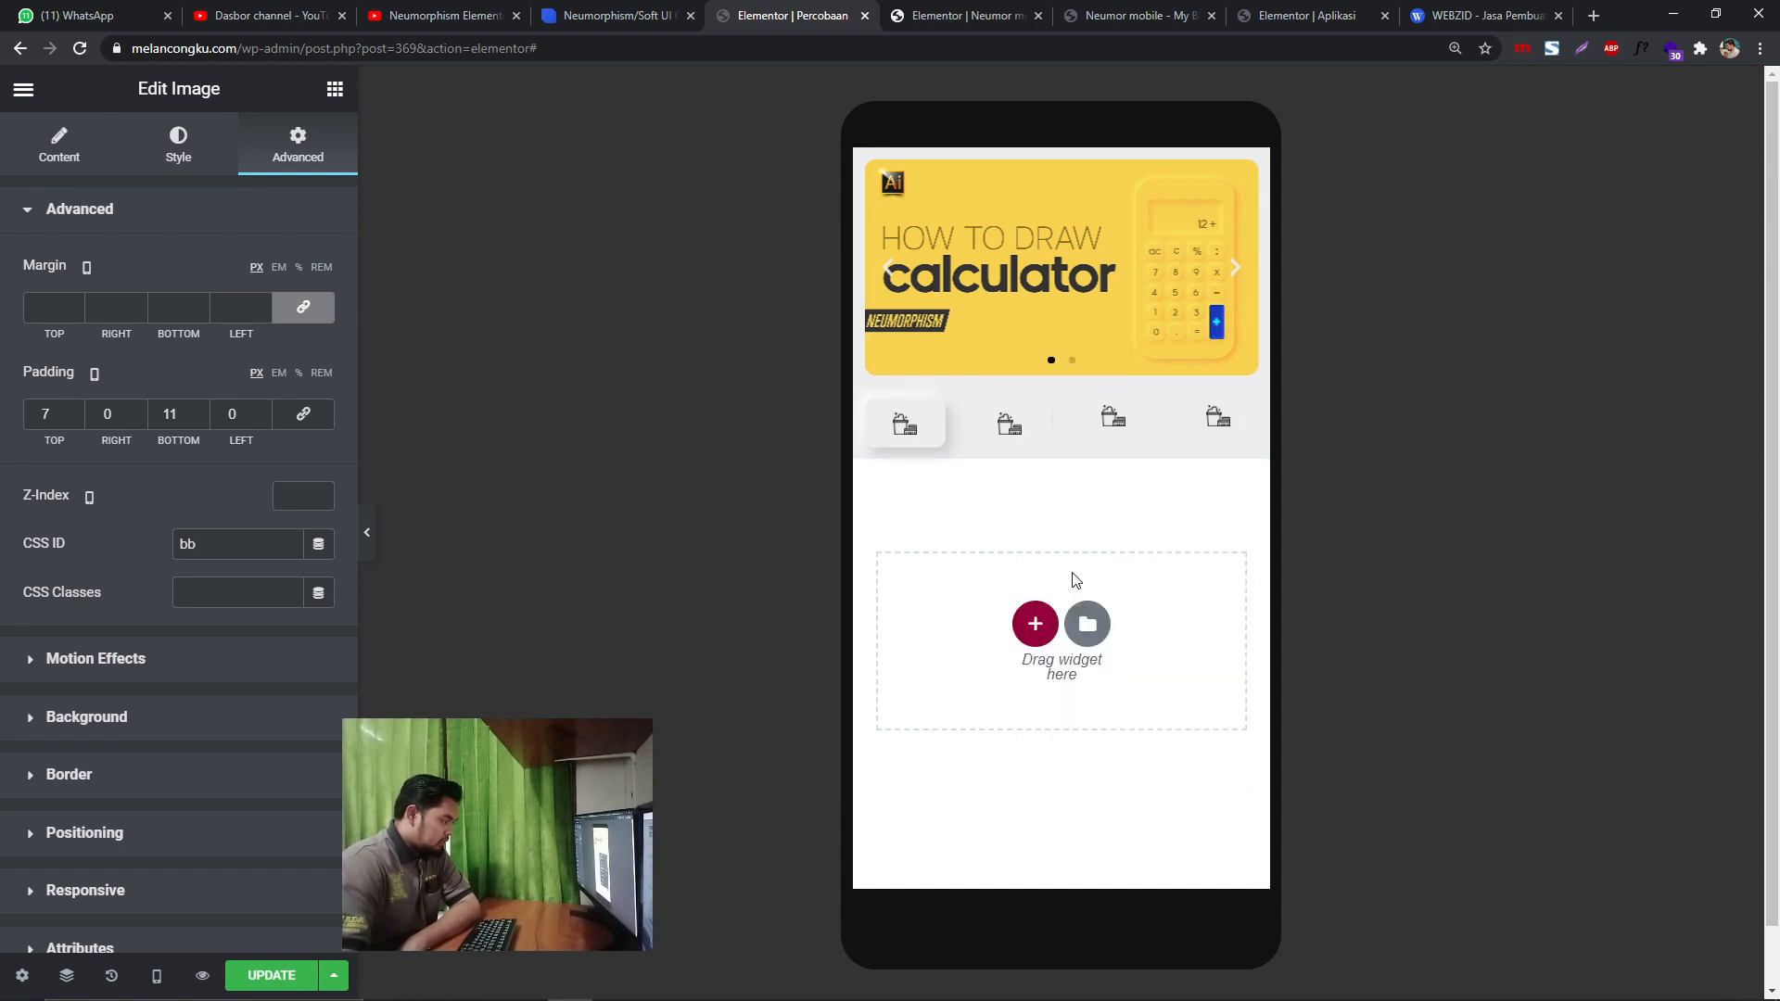
{"action": "right_click", "coordinate": [1117, 425]}
{"action": "left_click", "coordinate": [1132, 580]}
{"action": "right_click", "coordinate": [1205, 415]}
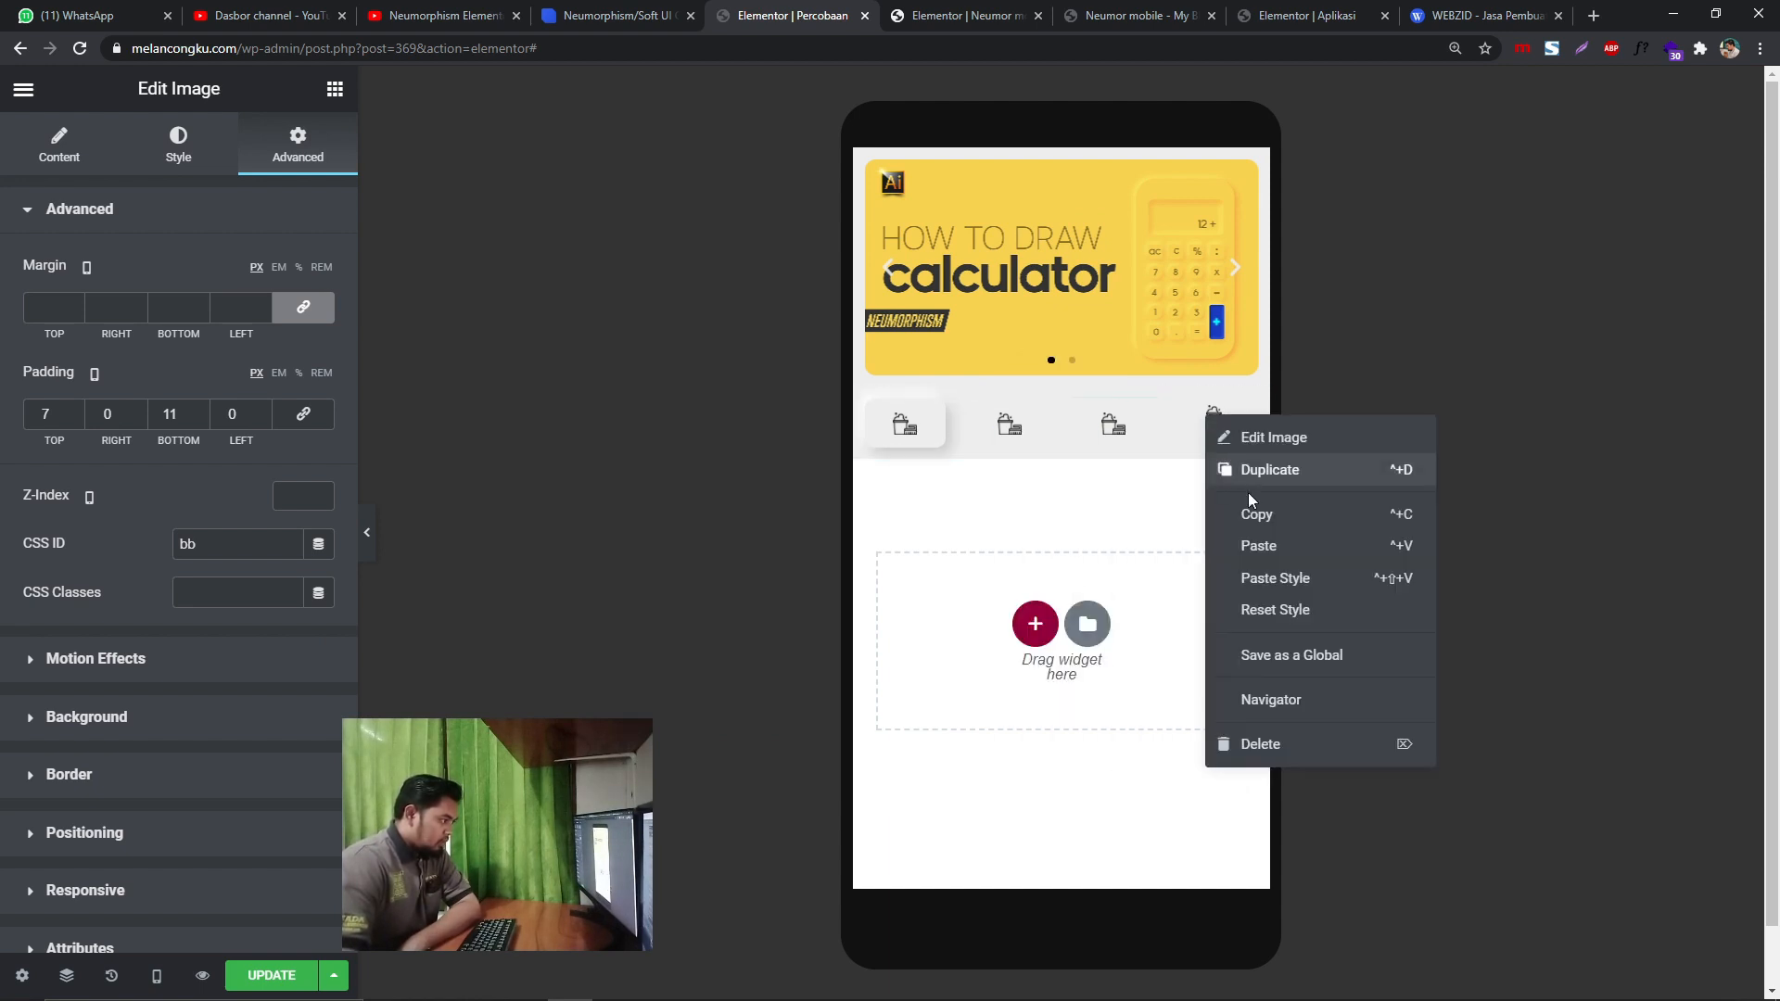
{"action": "left_click", "coordinate": [1248, 577]}
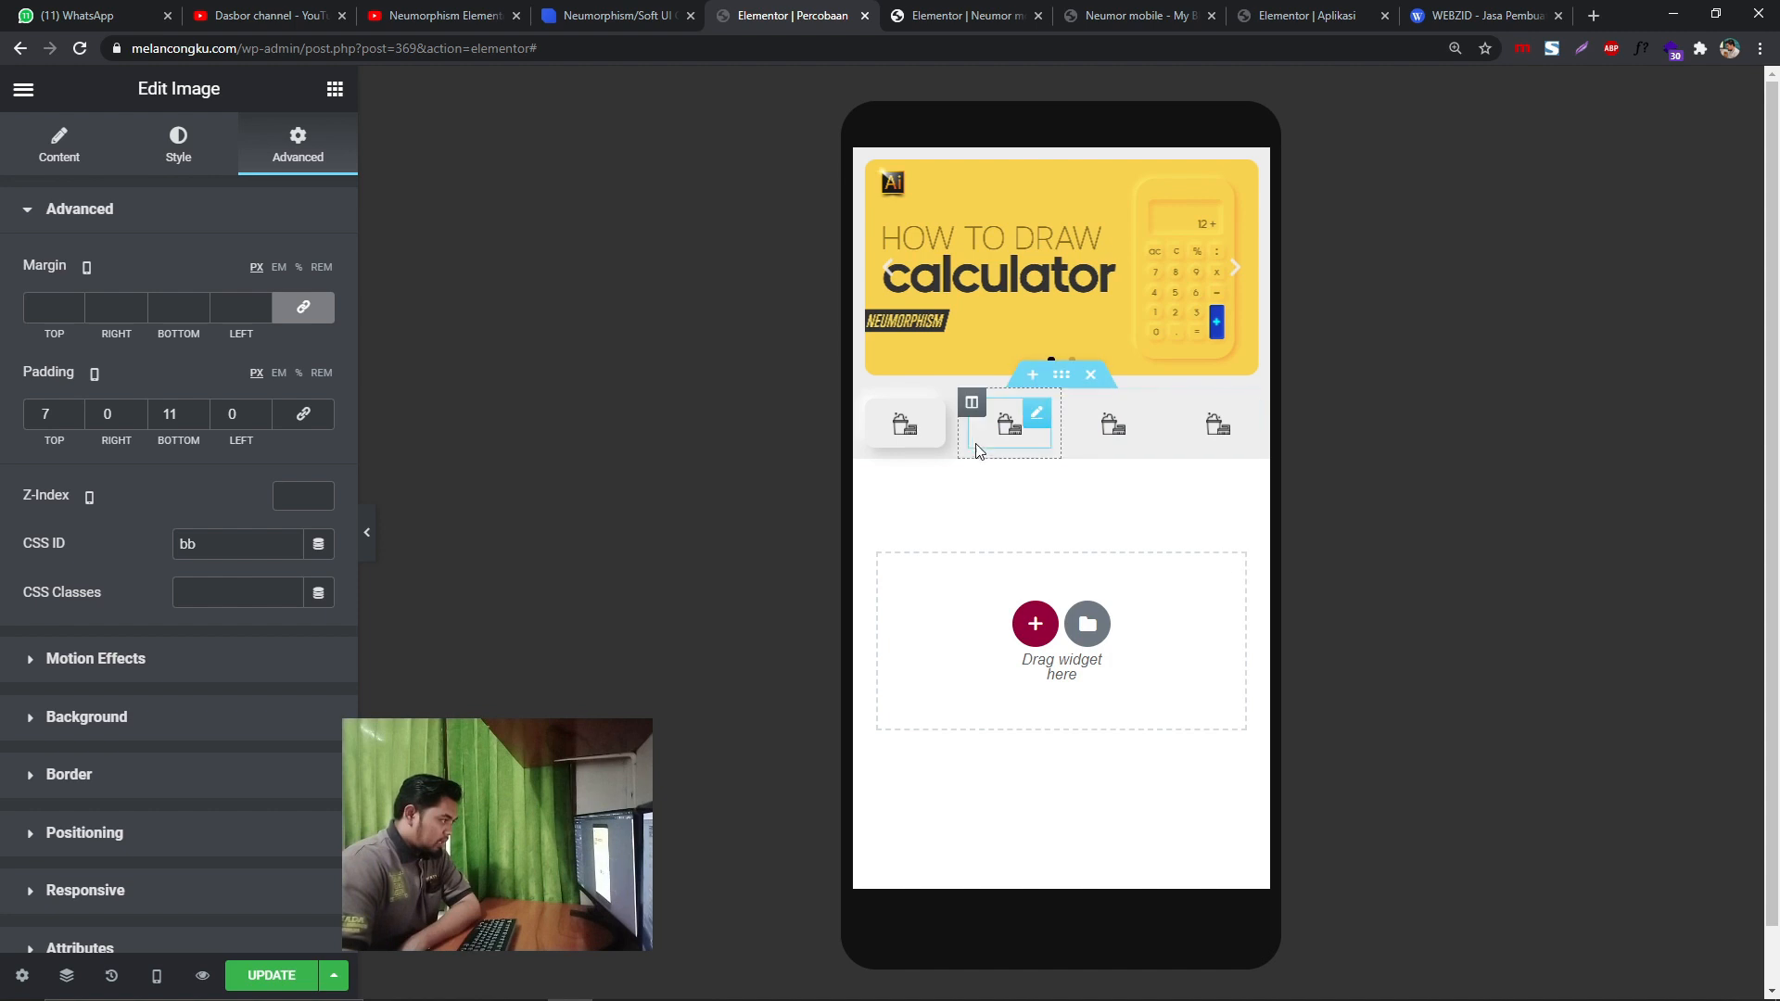
- Assign the CSS ID bb to the second and third icon images in the row
{"action": "left_click", "coordinate": [1036, 415]}
{"action": "left_click", "coordinate": [298, 144]}
{"action": "left_click", "coordinate": [215, 543]}
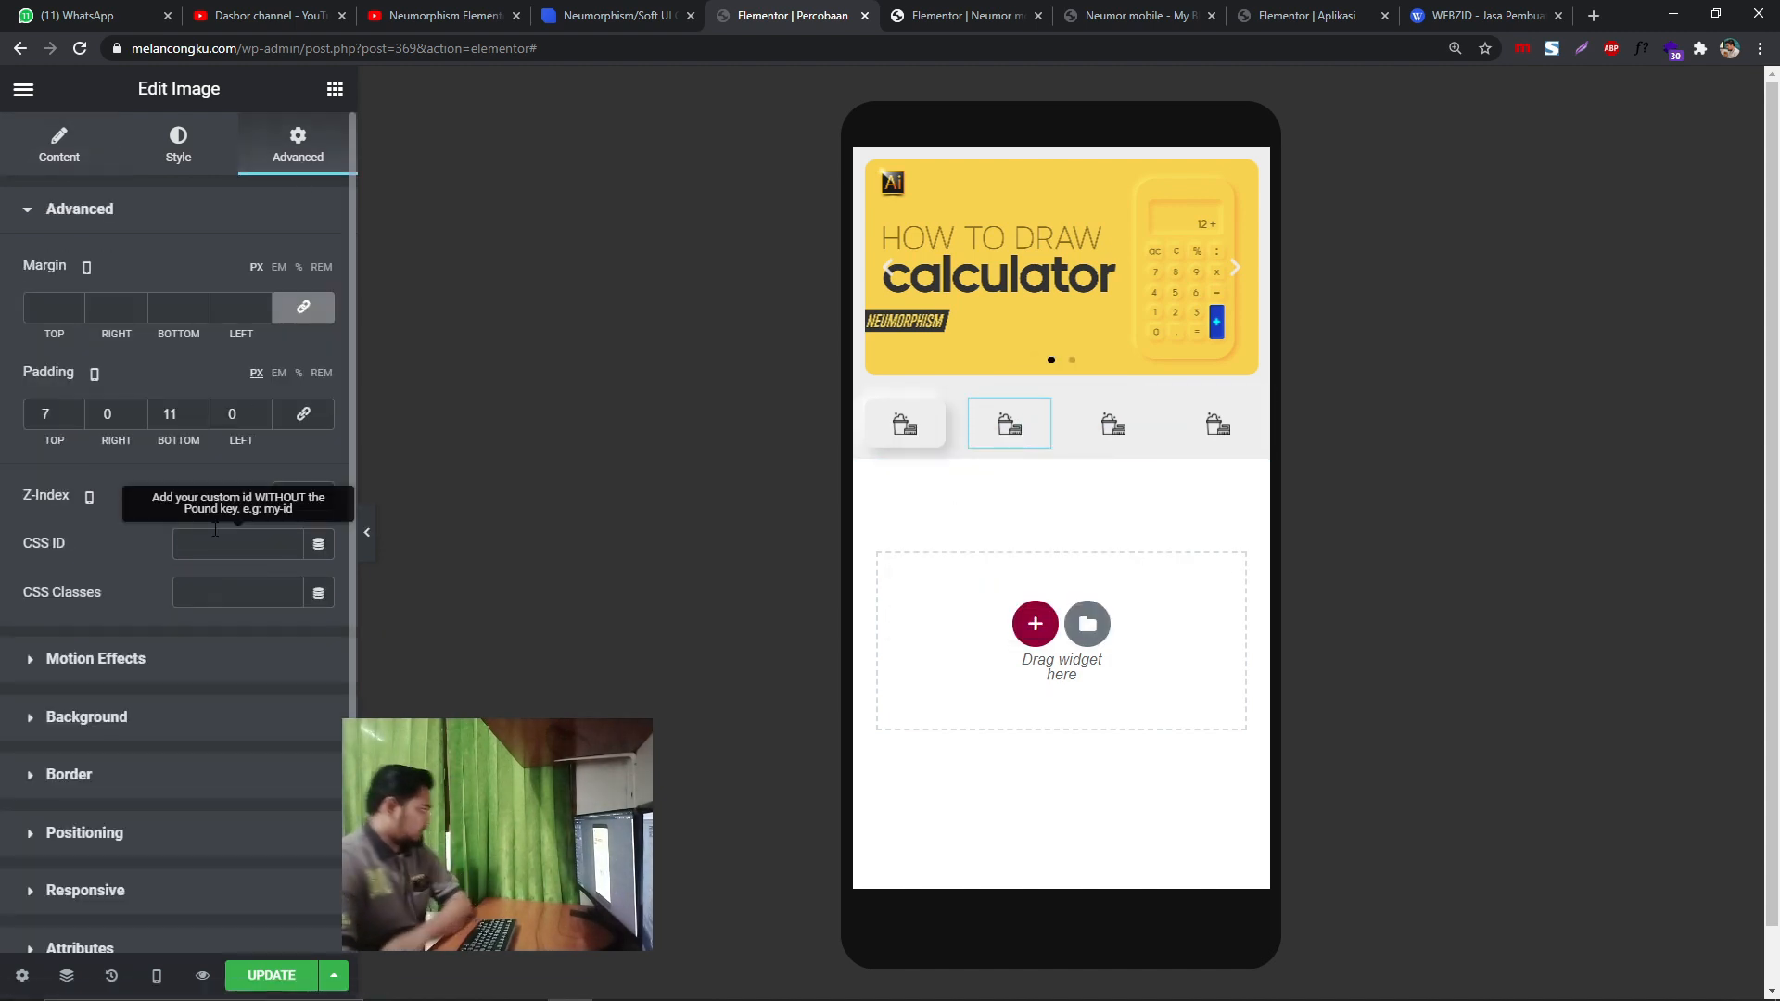
{"action": "type", "text": "bb"}
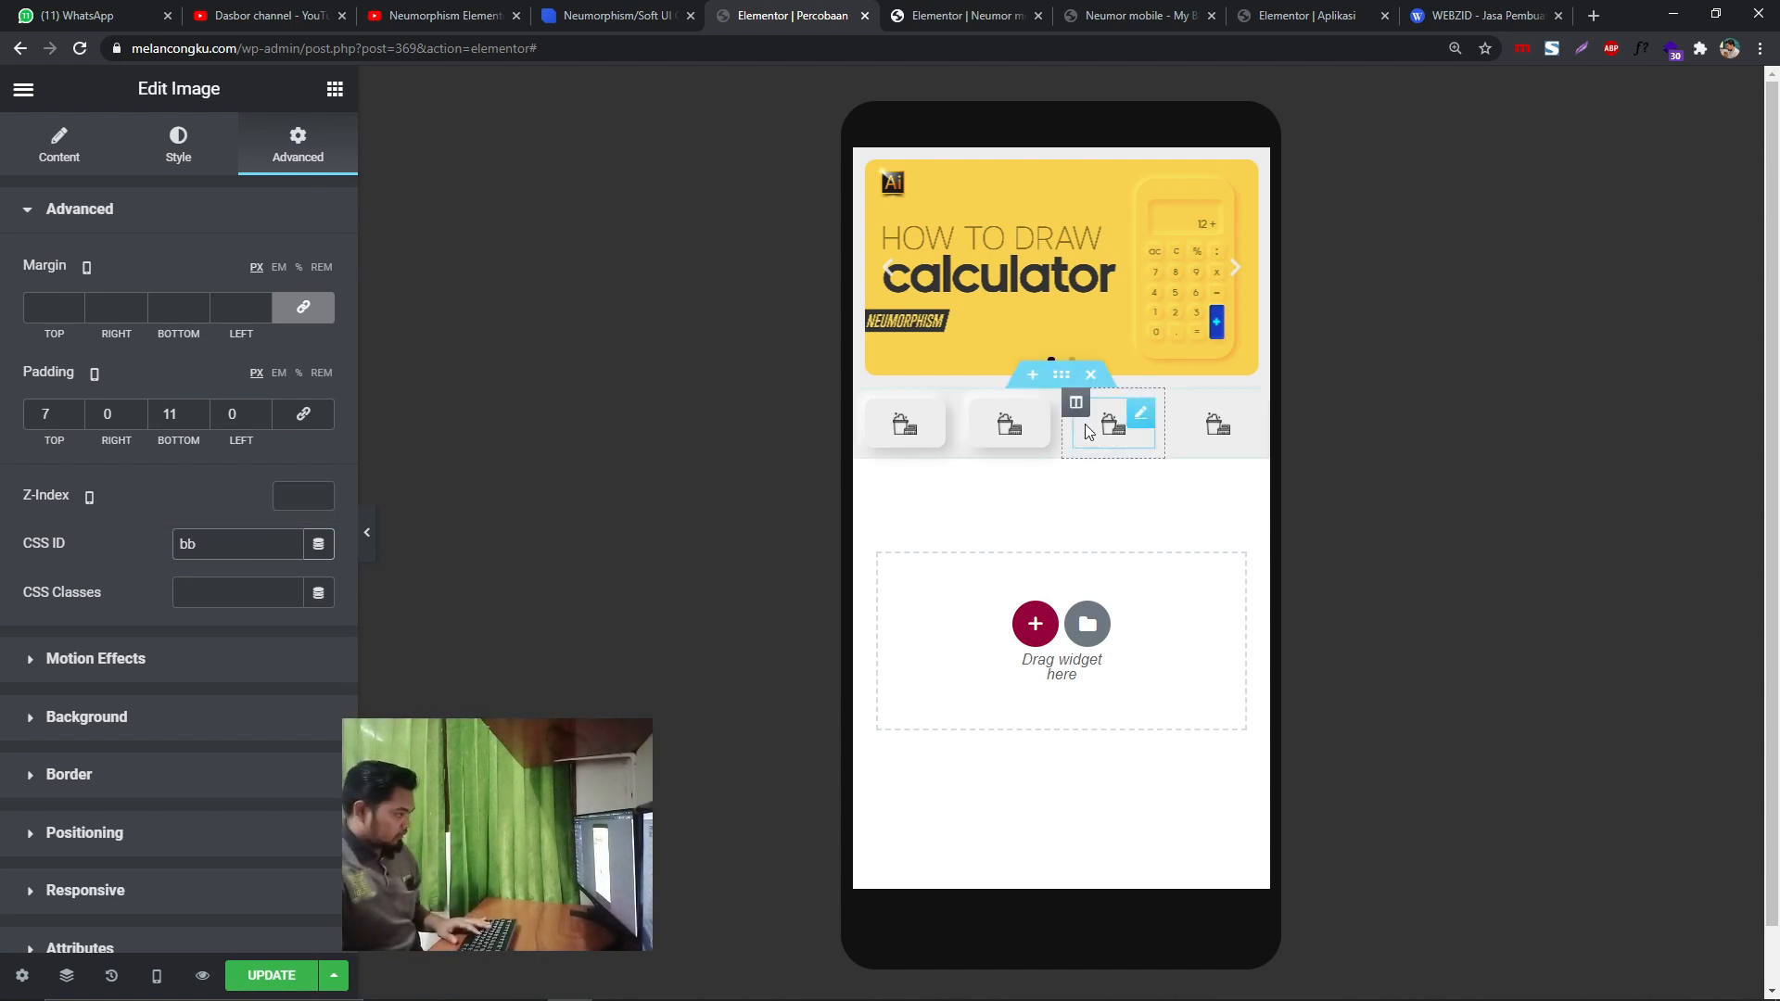
{"action": "left_click", "coordinate": [1132, 422]}
{"action": "left_click", "coordinate": [297, 144]}
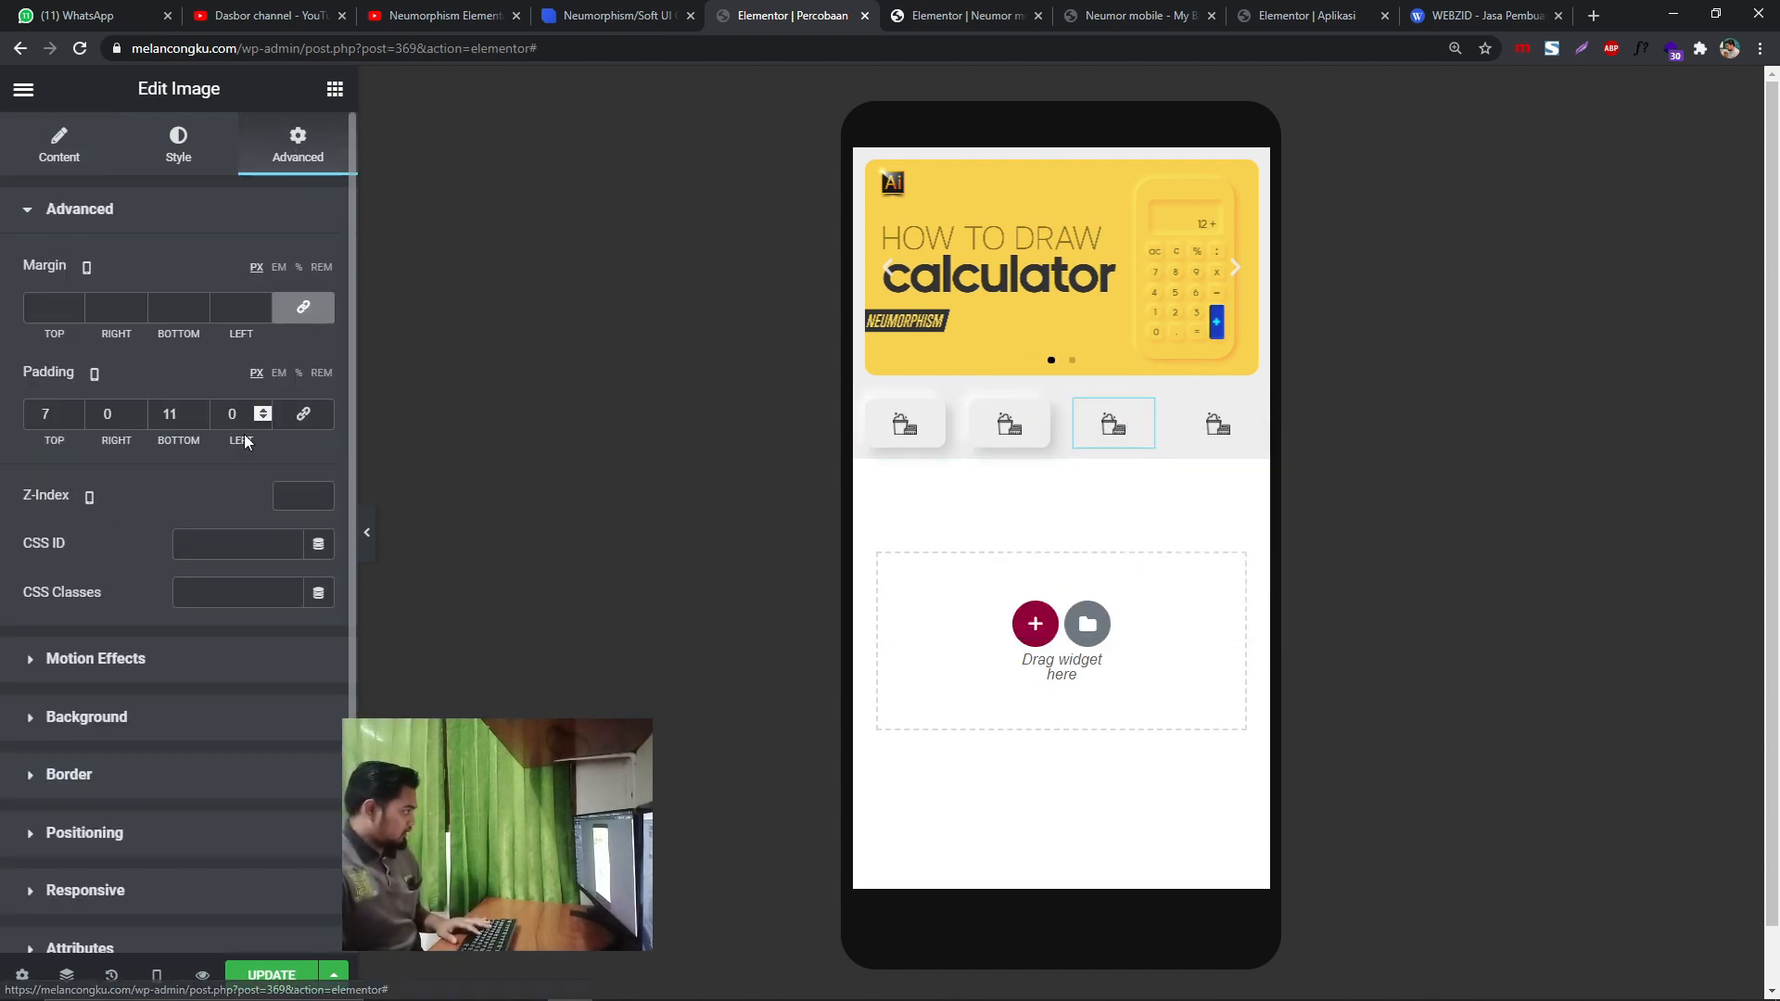
{"action": "left_click", "coordinate": [233, 544]}
{"action": "type", "text": "bb"}
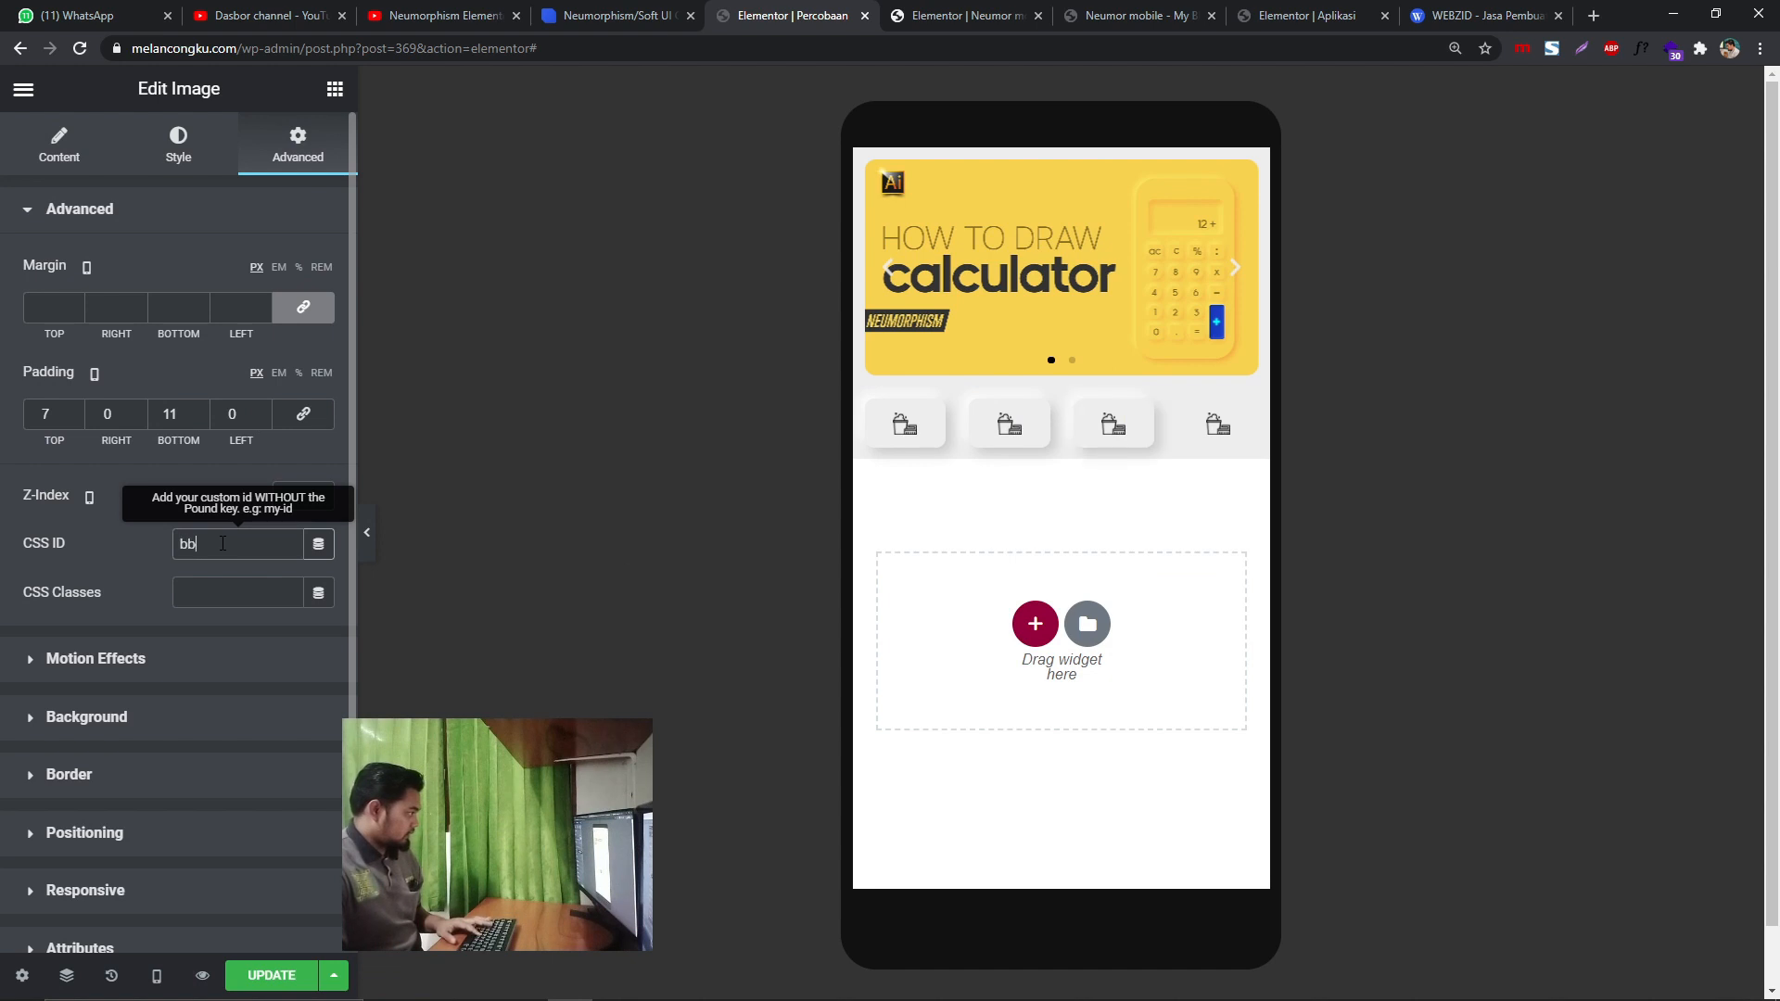
- Assign the CSS ID bb to the fourth icon image in the row
{"action": "left_click", "coordinate": [1214, 435]}
{"action": "left_click", "coordinate": [297, 144]}
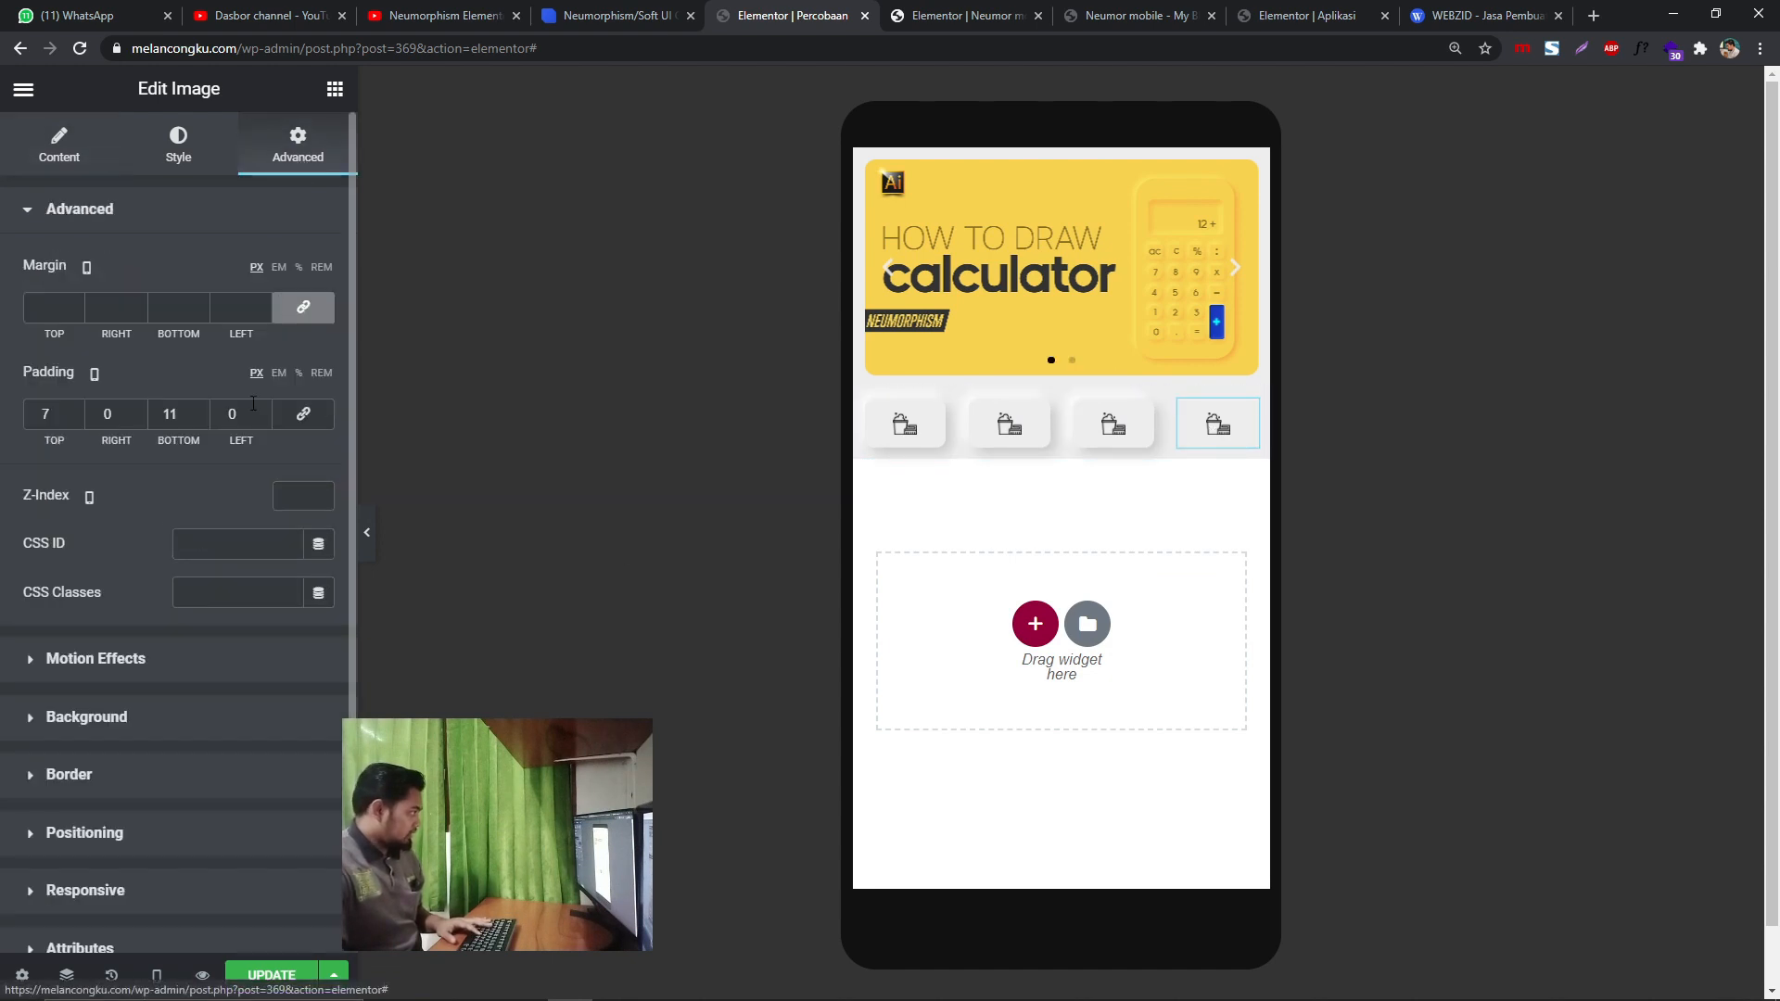
{"action": "left_click", "coordinate": [240, 539]}
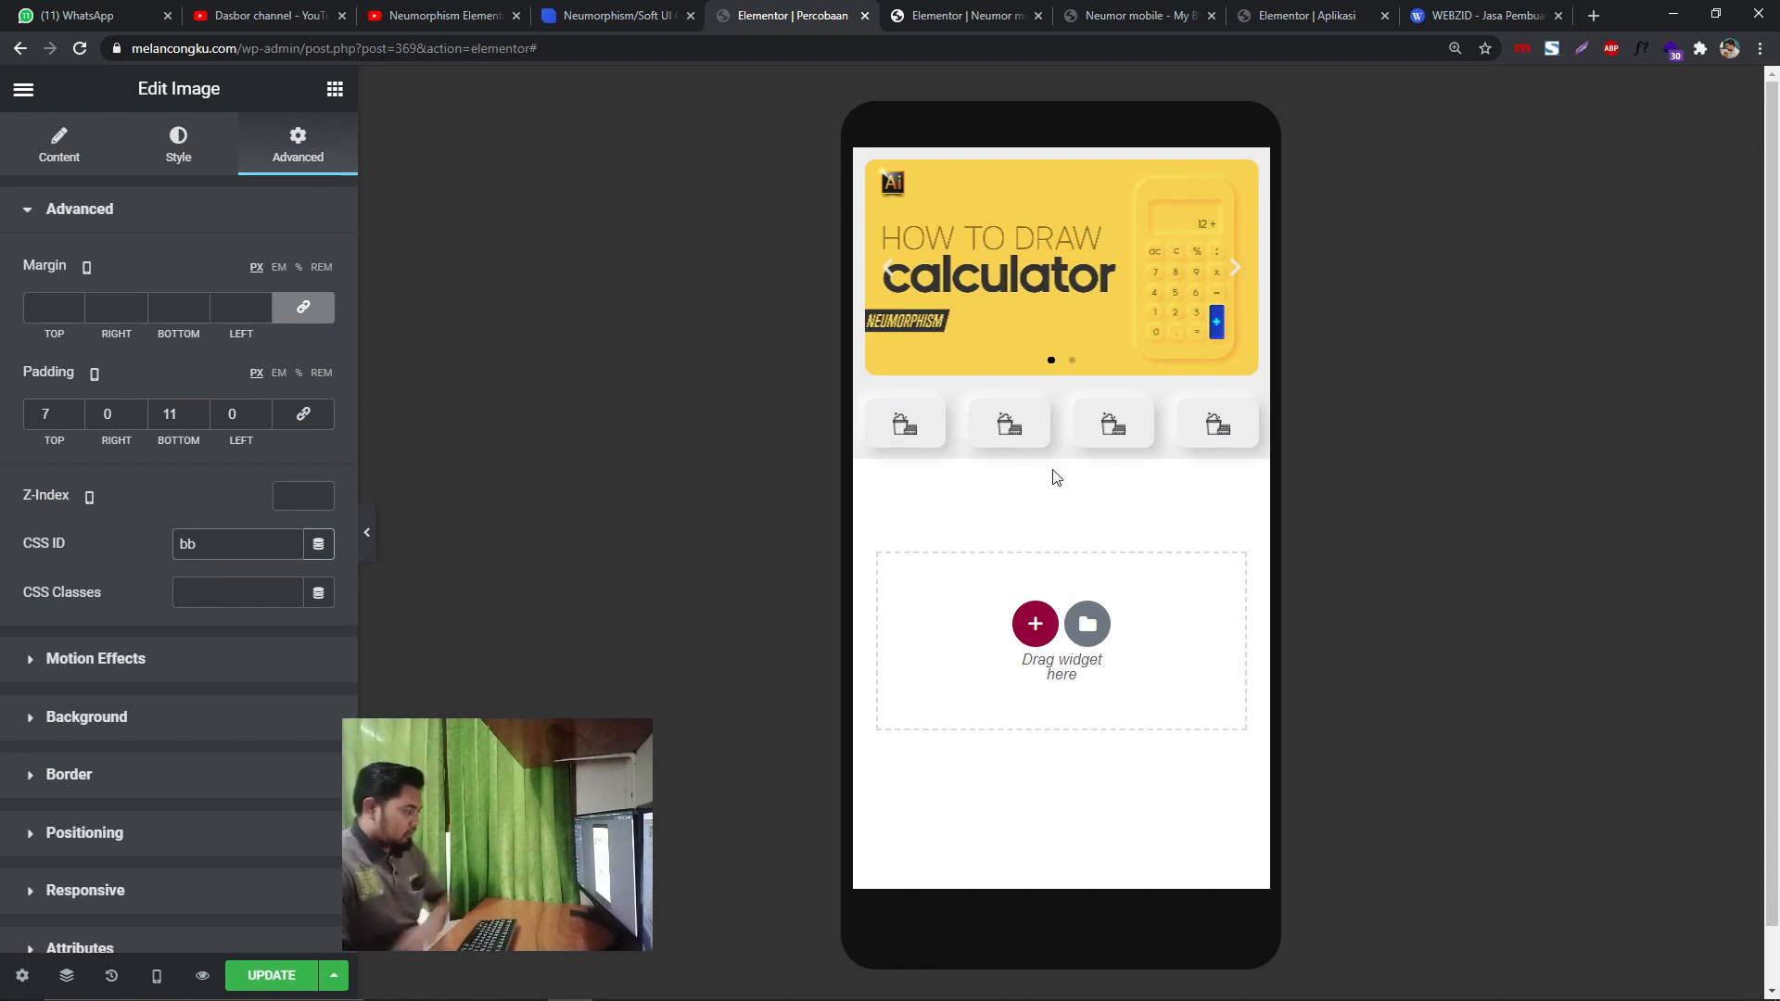
- Lower the icon row section's boxed content width to 500, then clear the width value
{"action": "mouse_move", "coordinate": [1075, 406]}
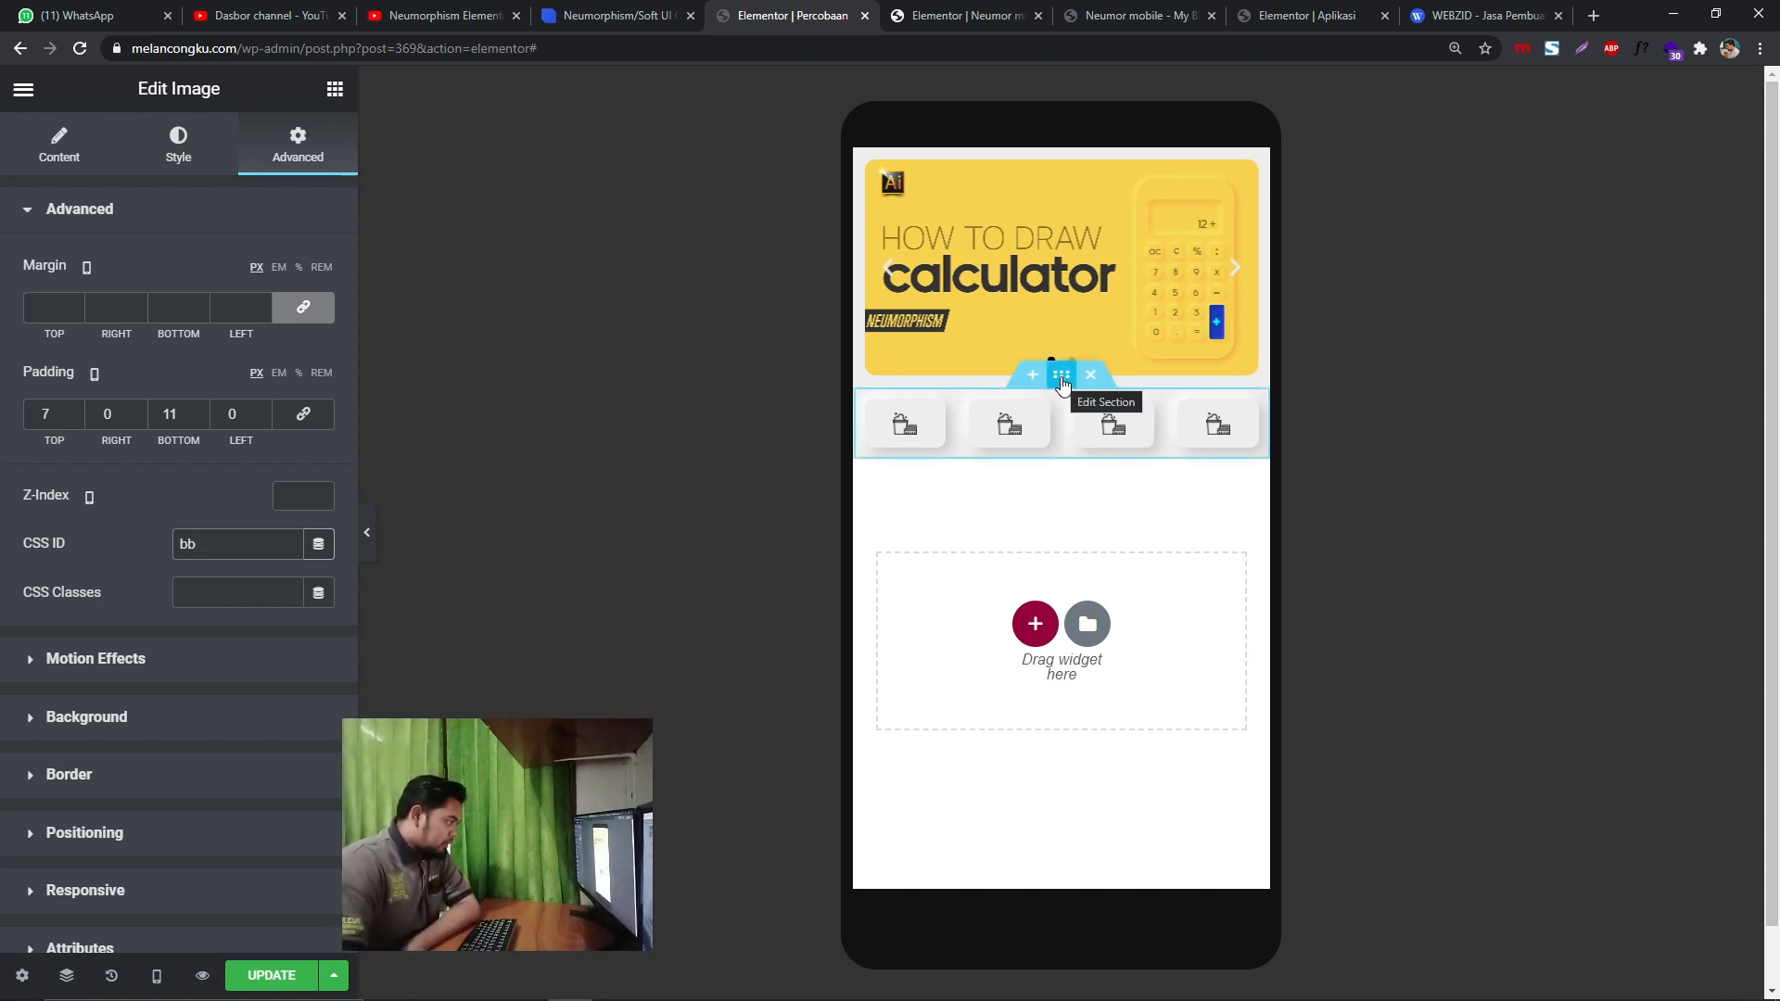
{"action": "left_click", "coordinate": [1061, 377]}
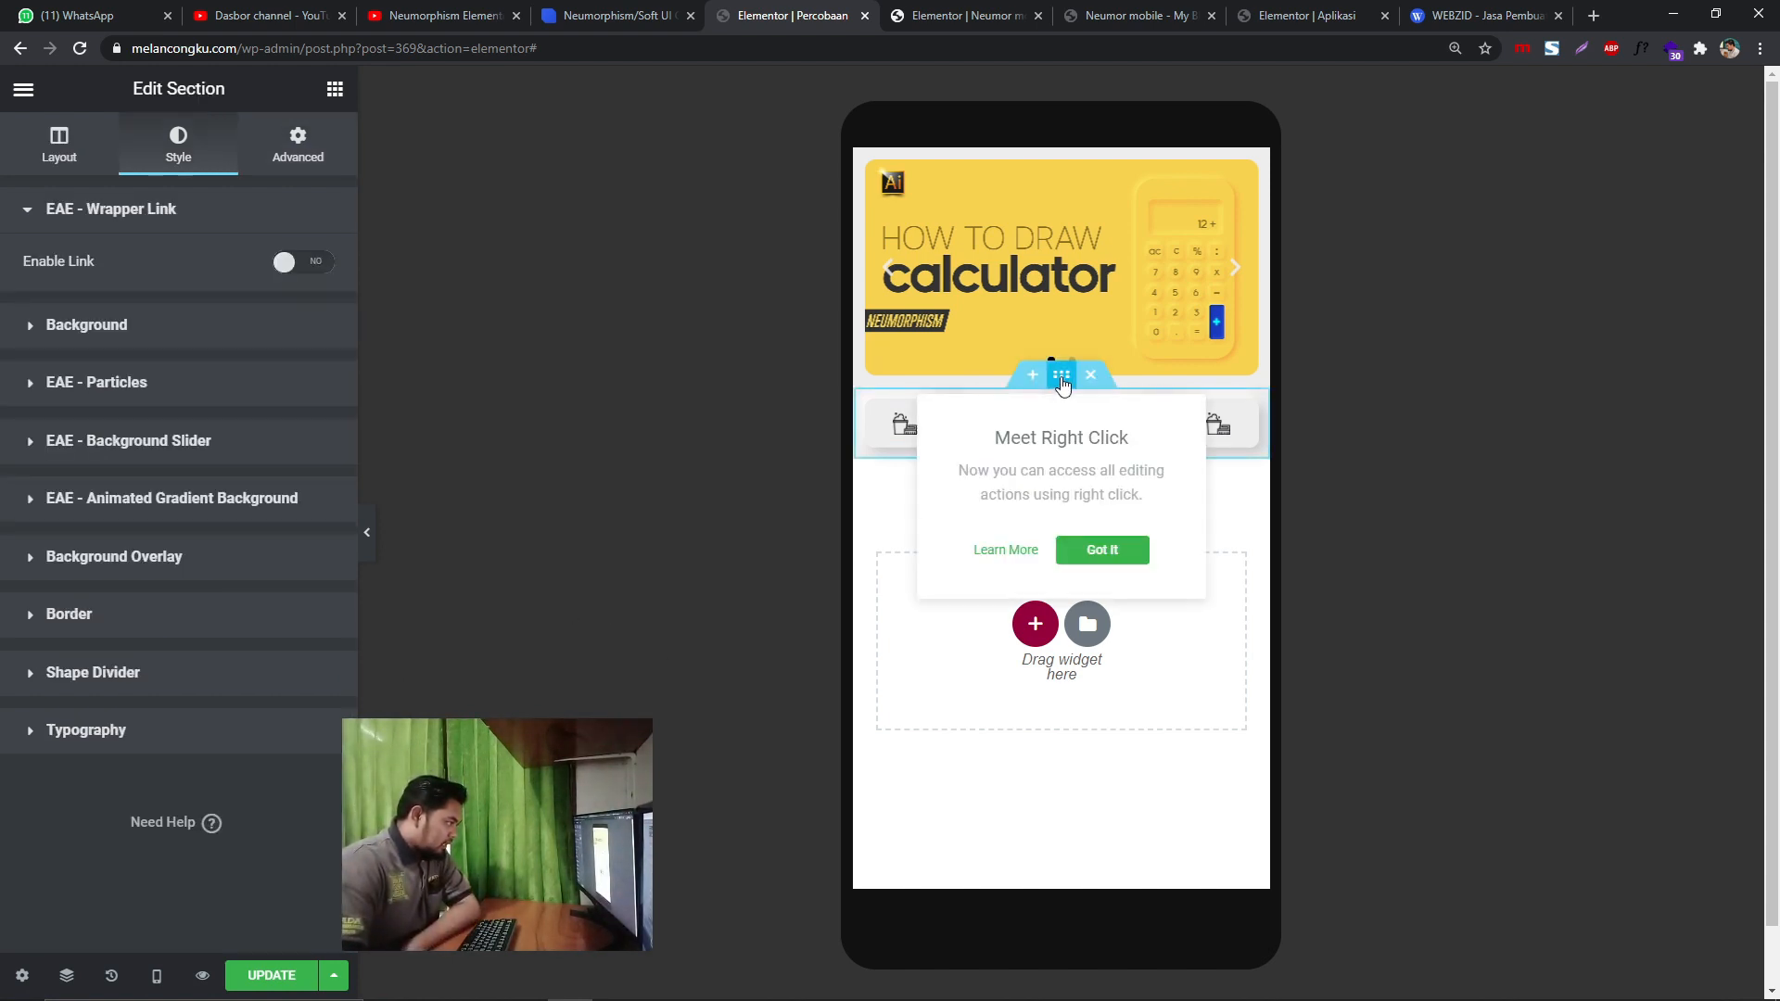
{"action": "left_click", "coordinate": [46, 165]}
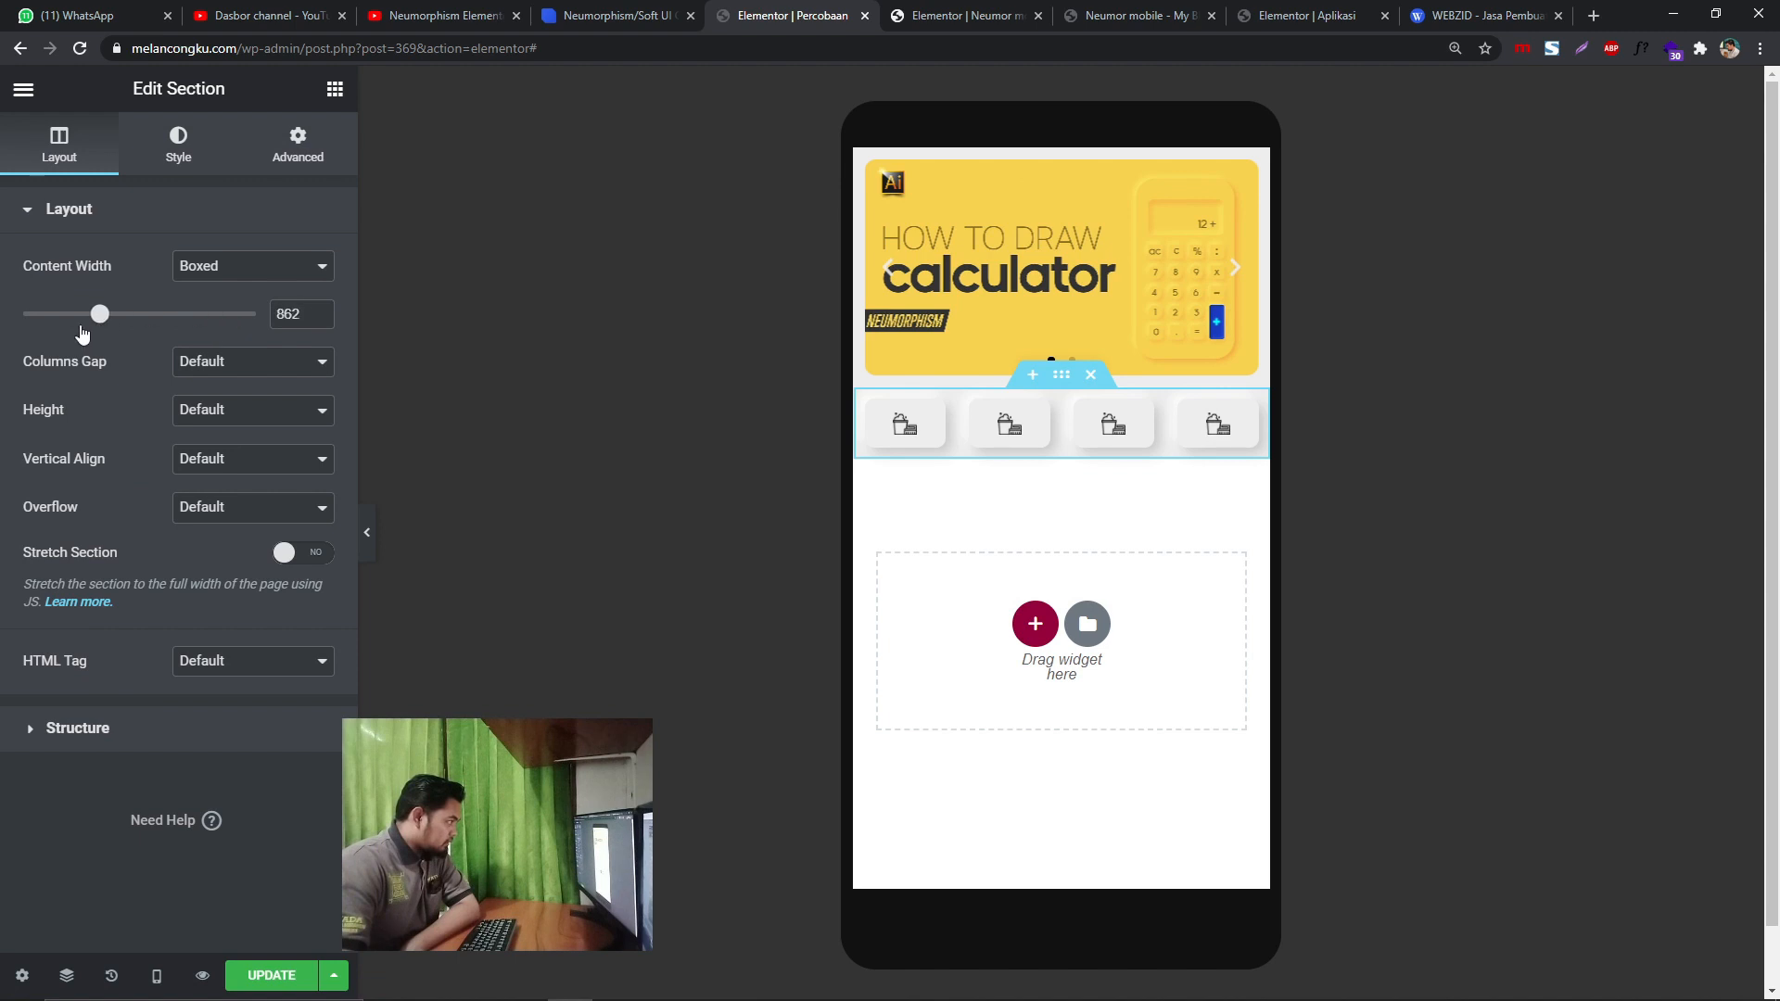
{"action": "left_click_drag", "start_coordinate": [83, 335], "coordinate": [8, 329]}
{"action": "left_click_drag", "start_coordinate": [305, 315], "coordinate": [232, 327]}
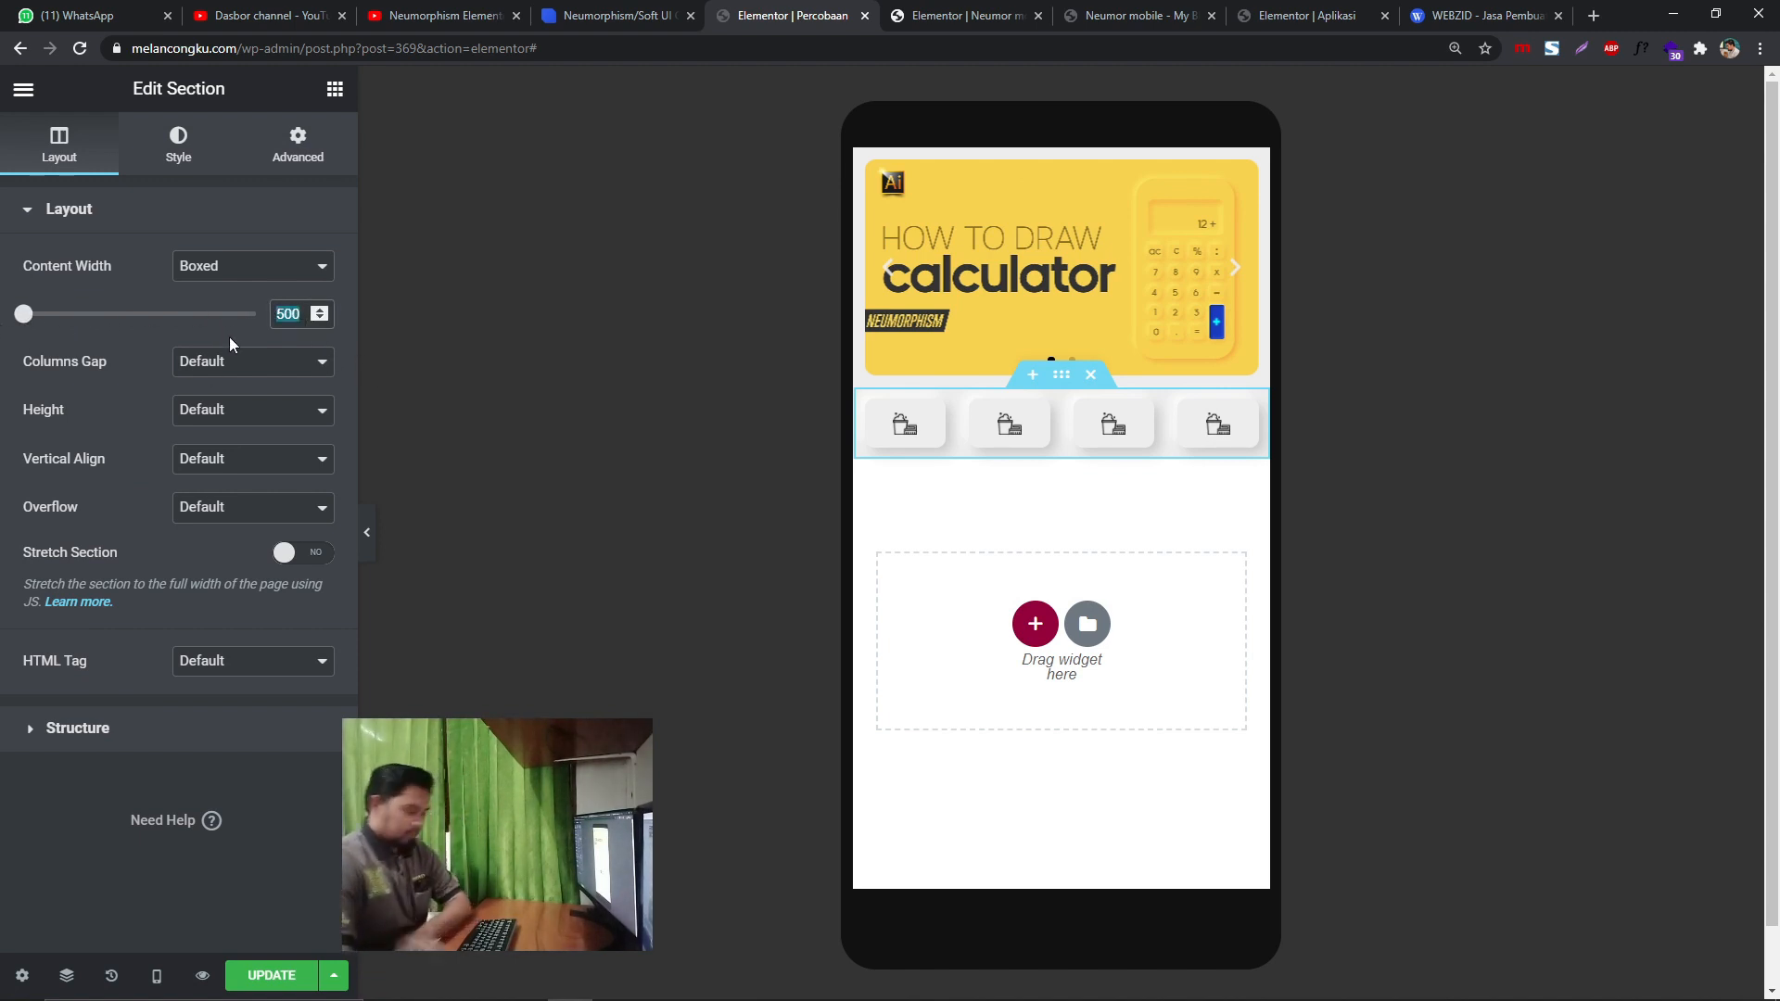
{"action": "key", "text": "BackSpace"}
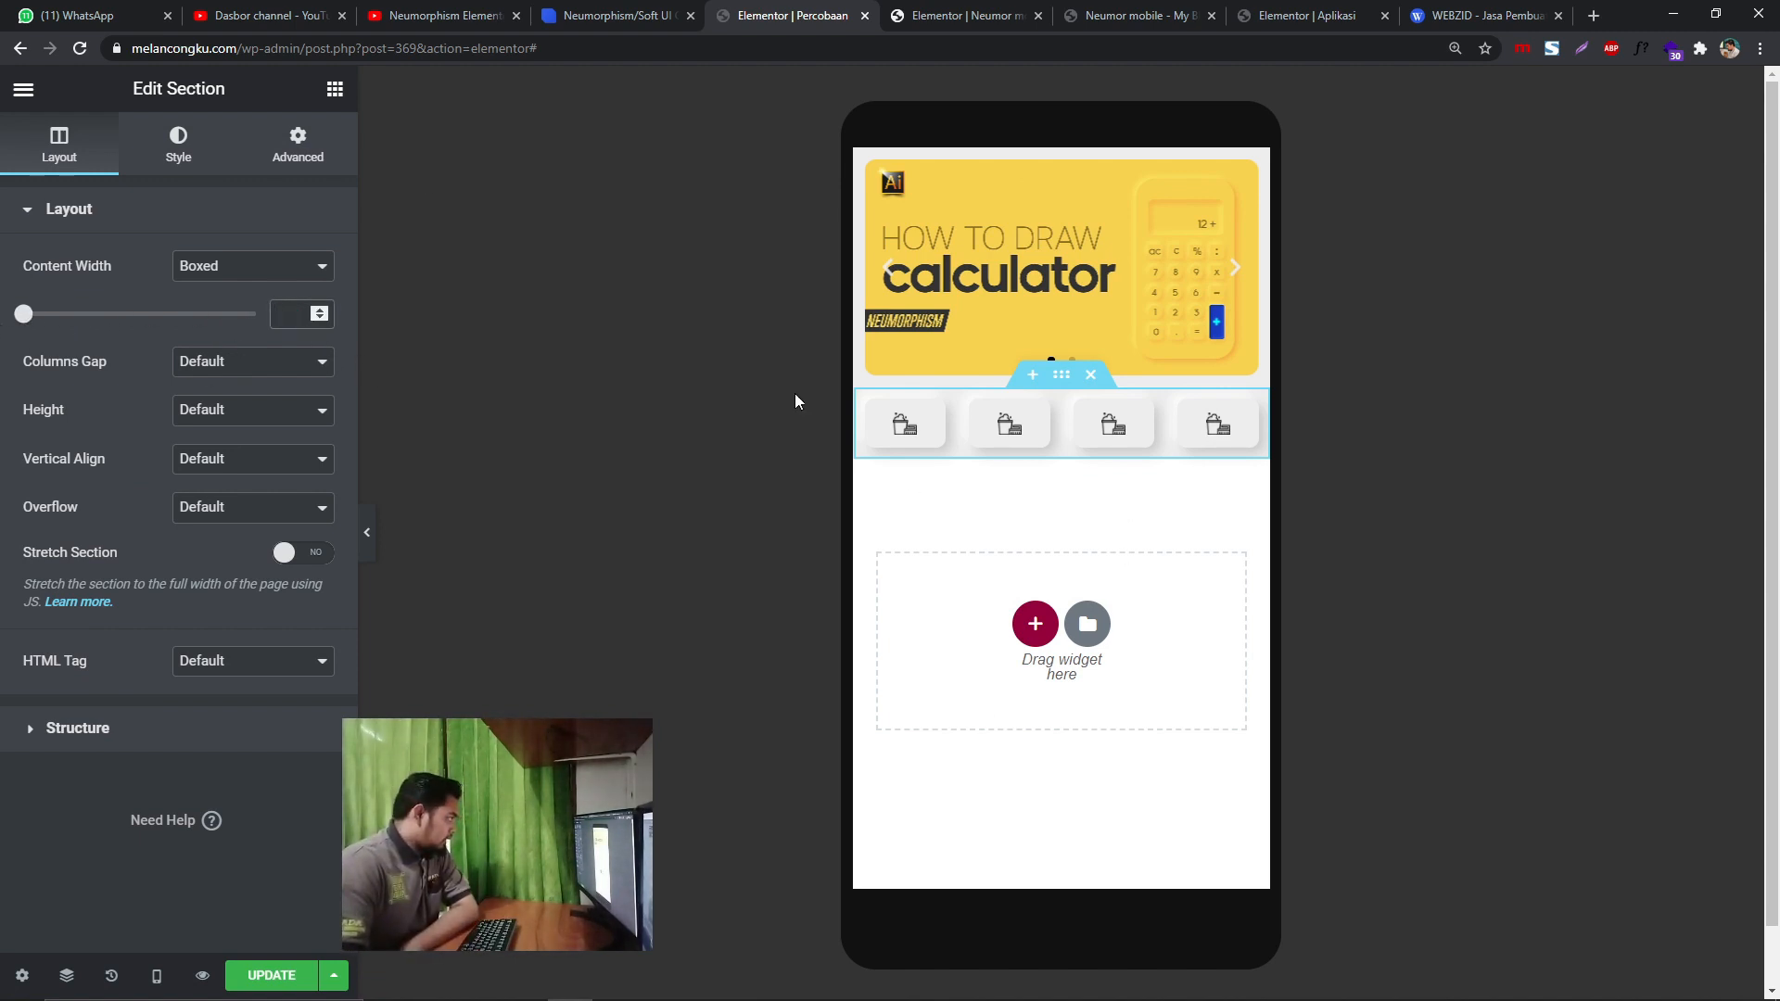
- Unlink the icon row section's padding values and set the left padding to 10 px
{"action": "left_click", "coordinate": [297, 146]}
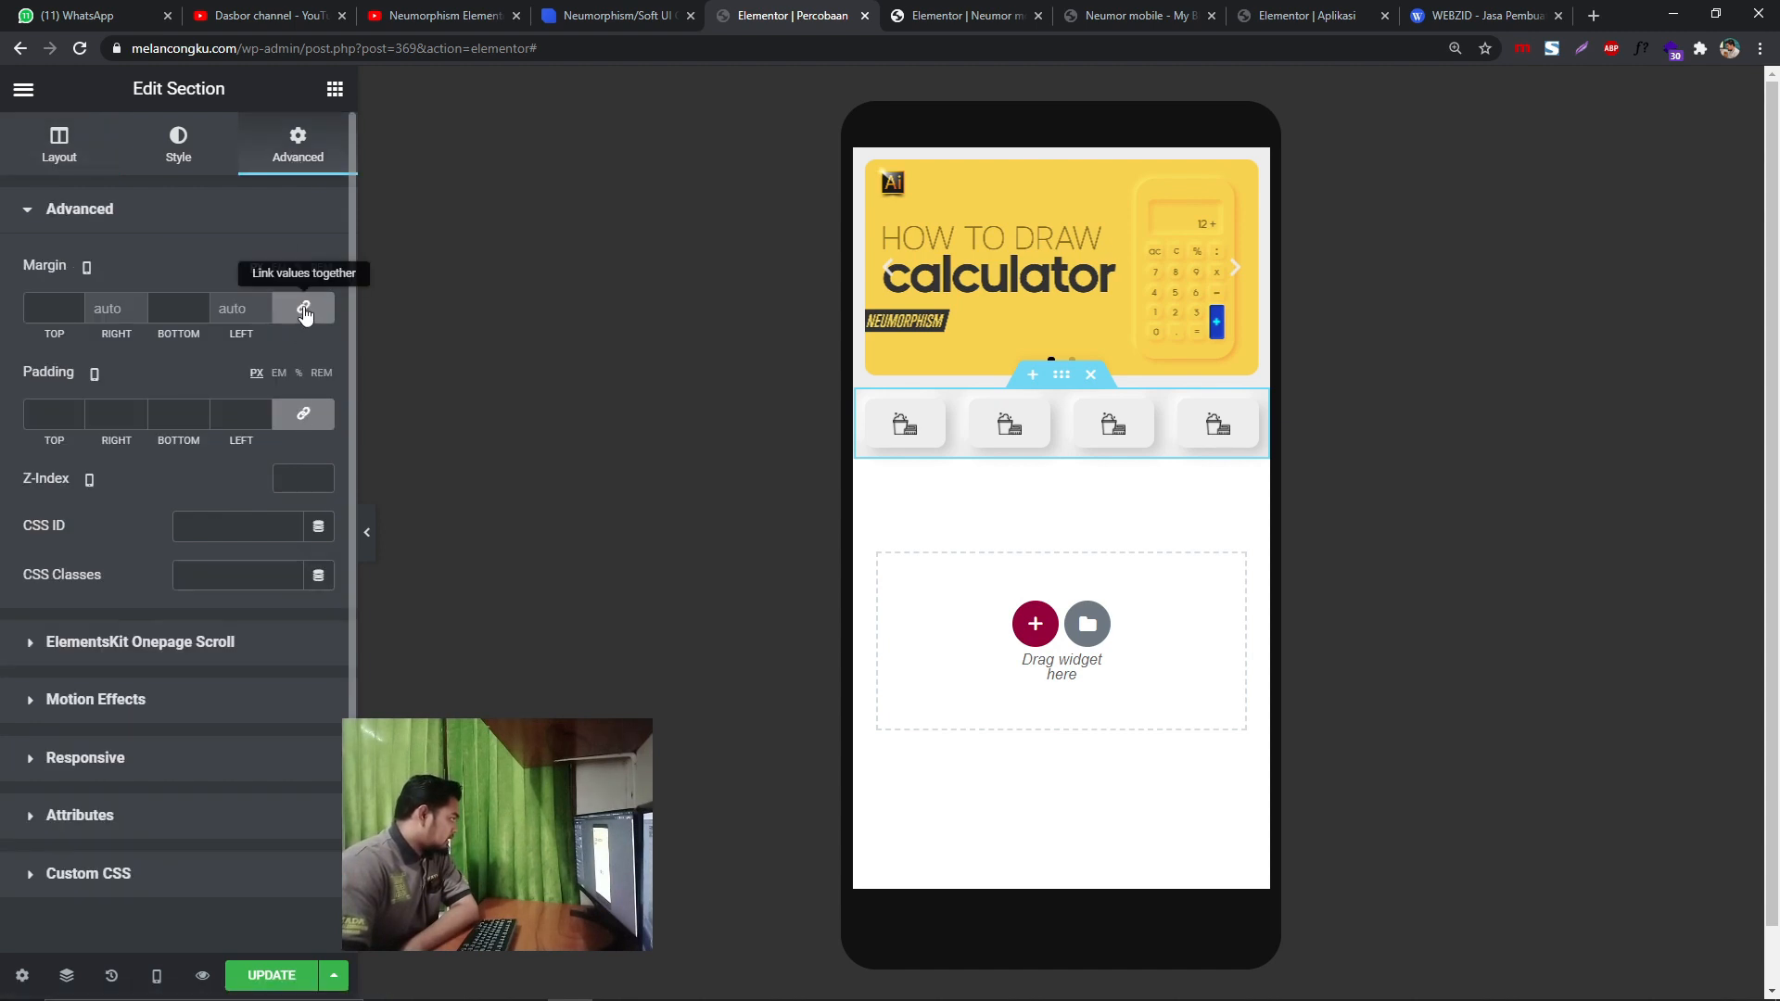
{"action": "left_click", "coordinate": [303, 414]}
{"action": "left_click", "coordinate": [266, 411]}
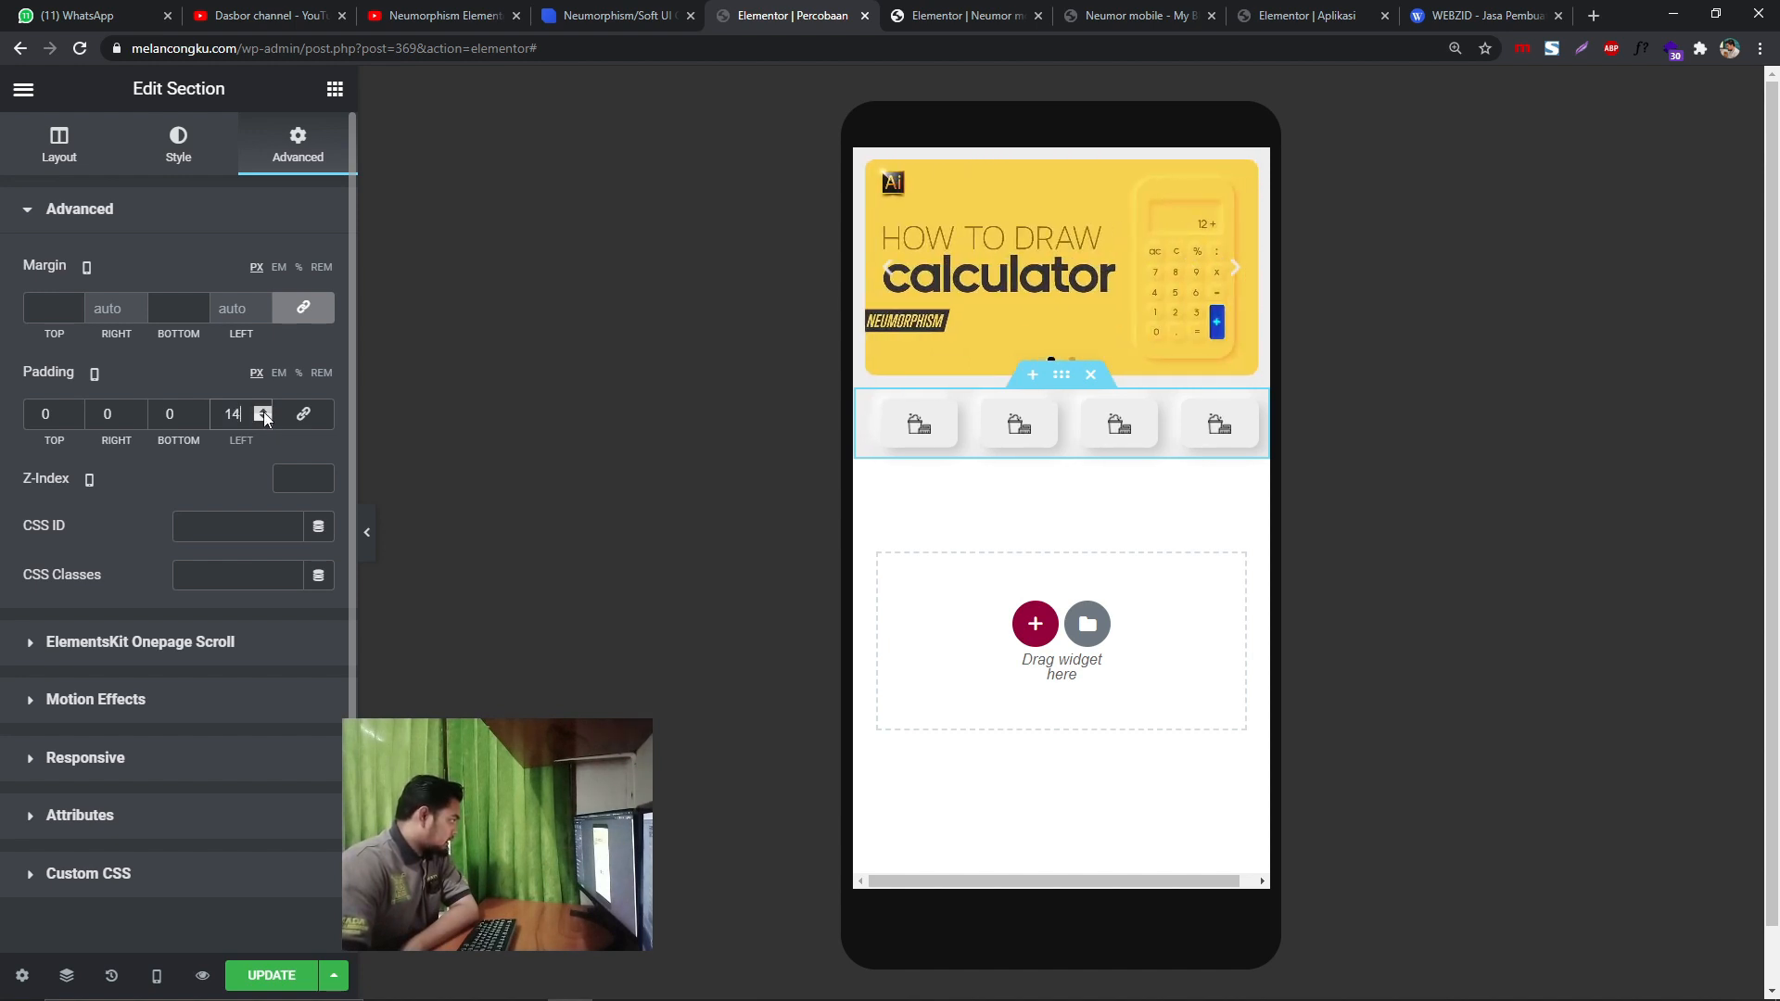
{"action": "left_click", "coordinate": [263, 411]}
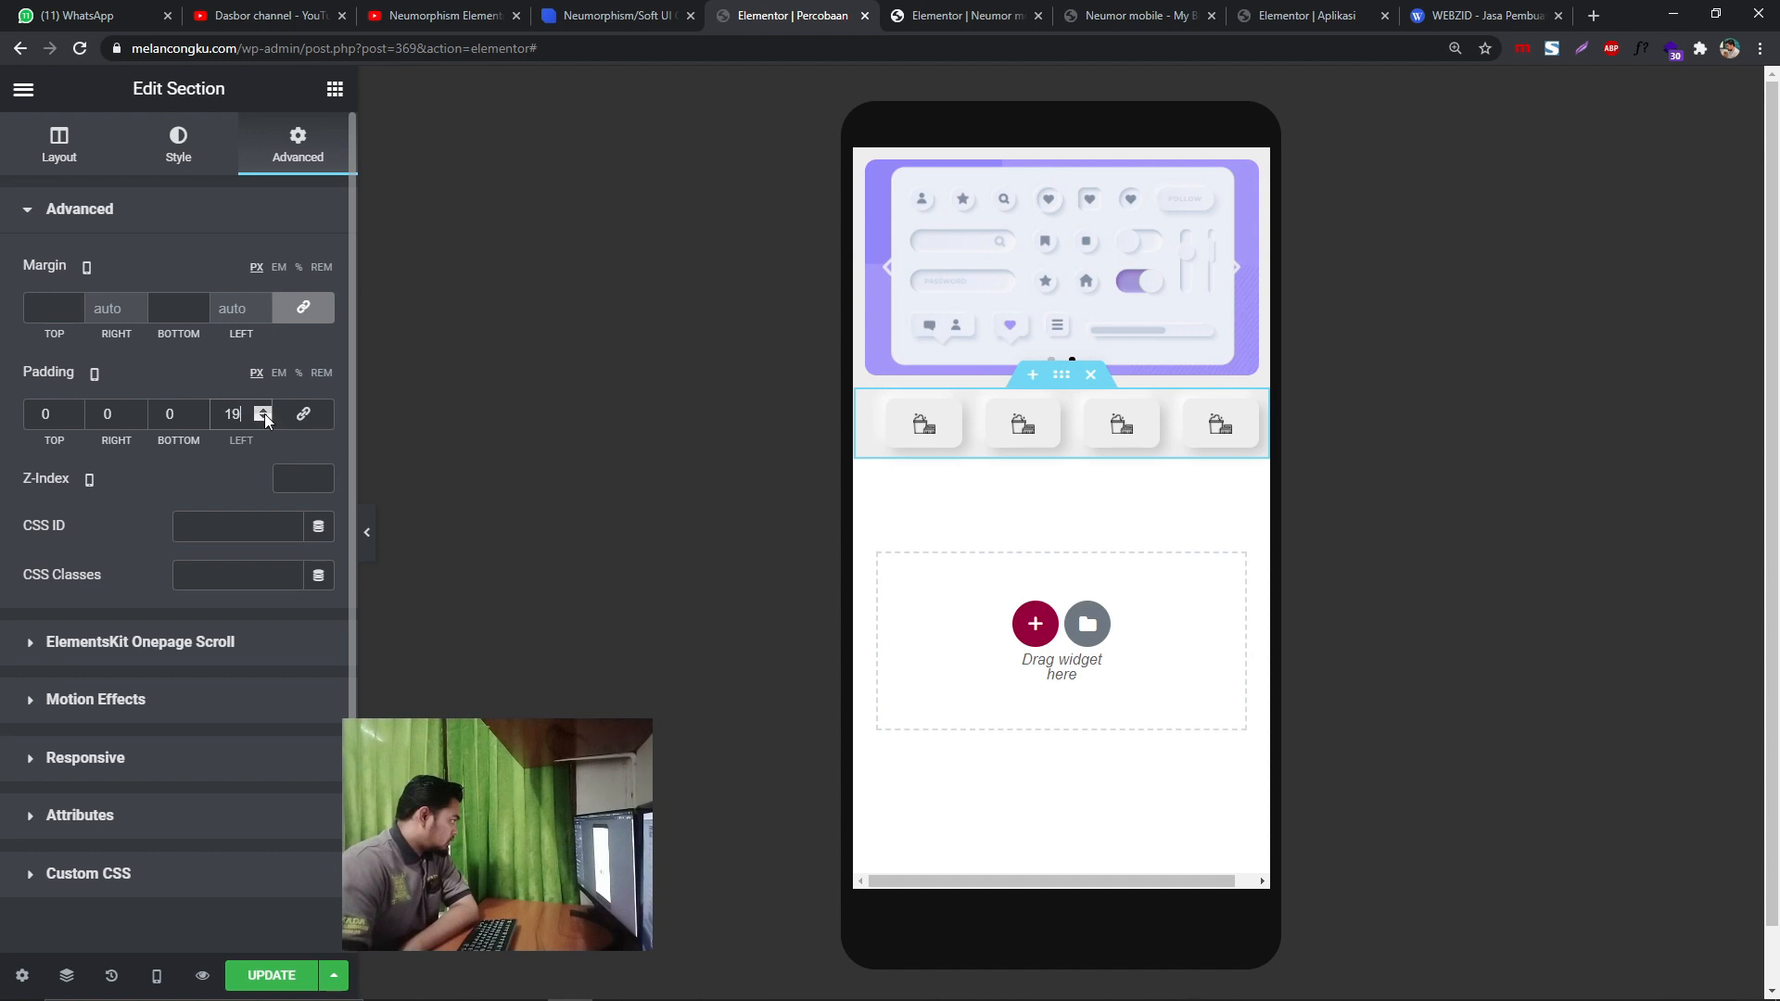
{"action": "left_click_drag", "start_coordinate": [241, 414], "coordinate": [212, 432]}
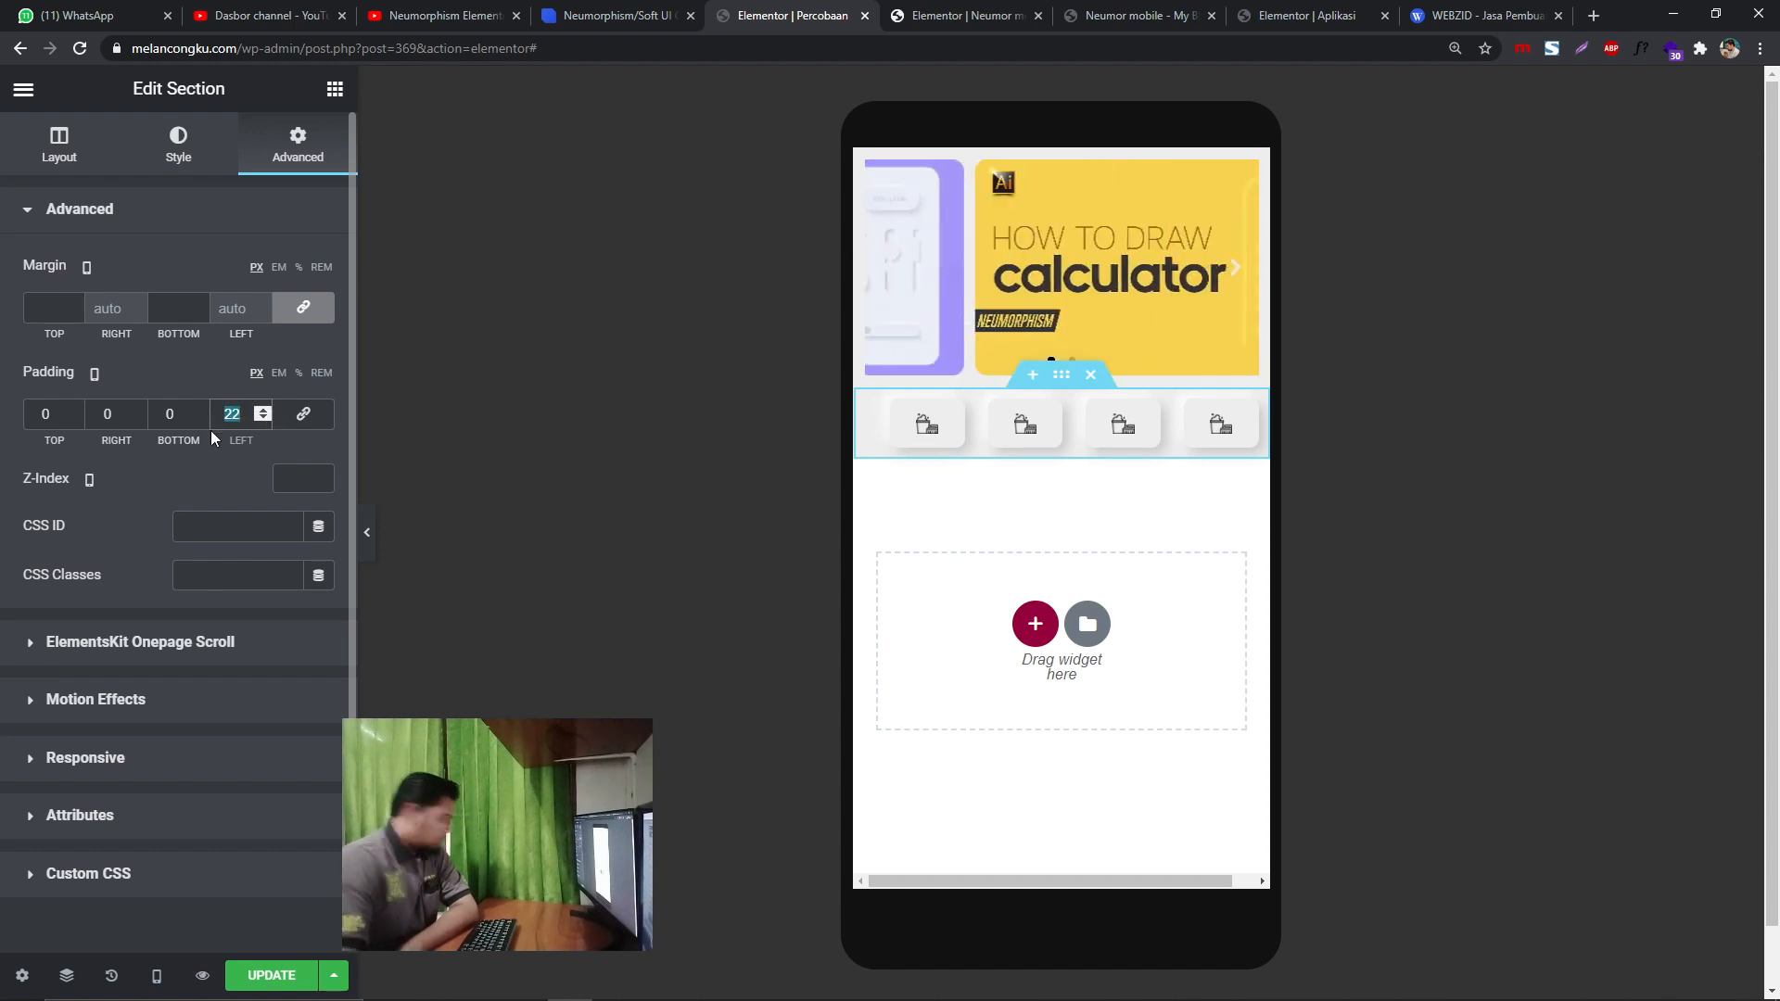
{"action": "type", "text": "10"}
- Set the icon row section's right padding to 10 px, keeping the top padding at 0
{"action": "left_click", "coordinate": [31, 415]}
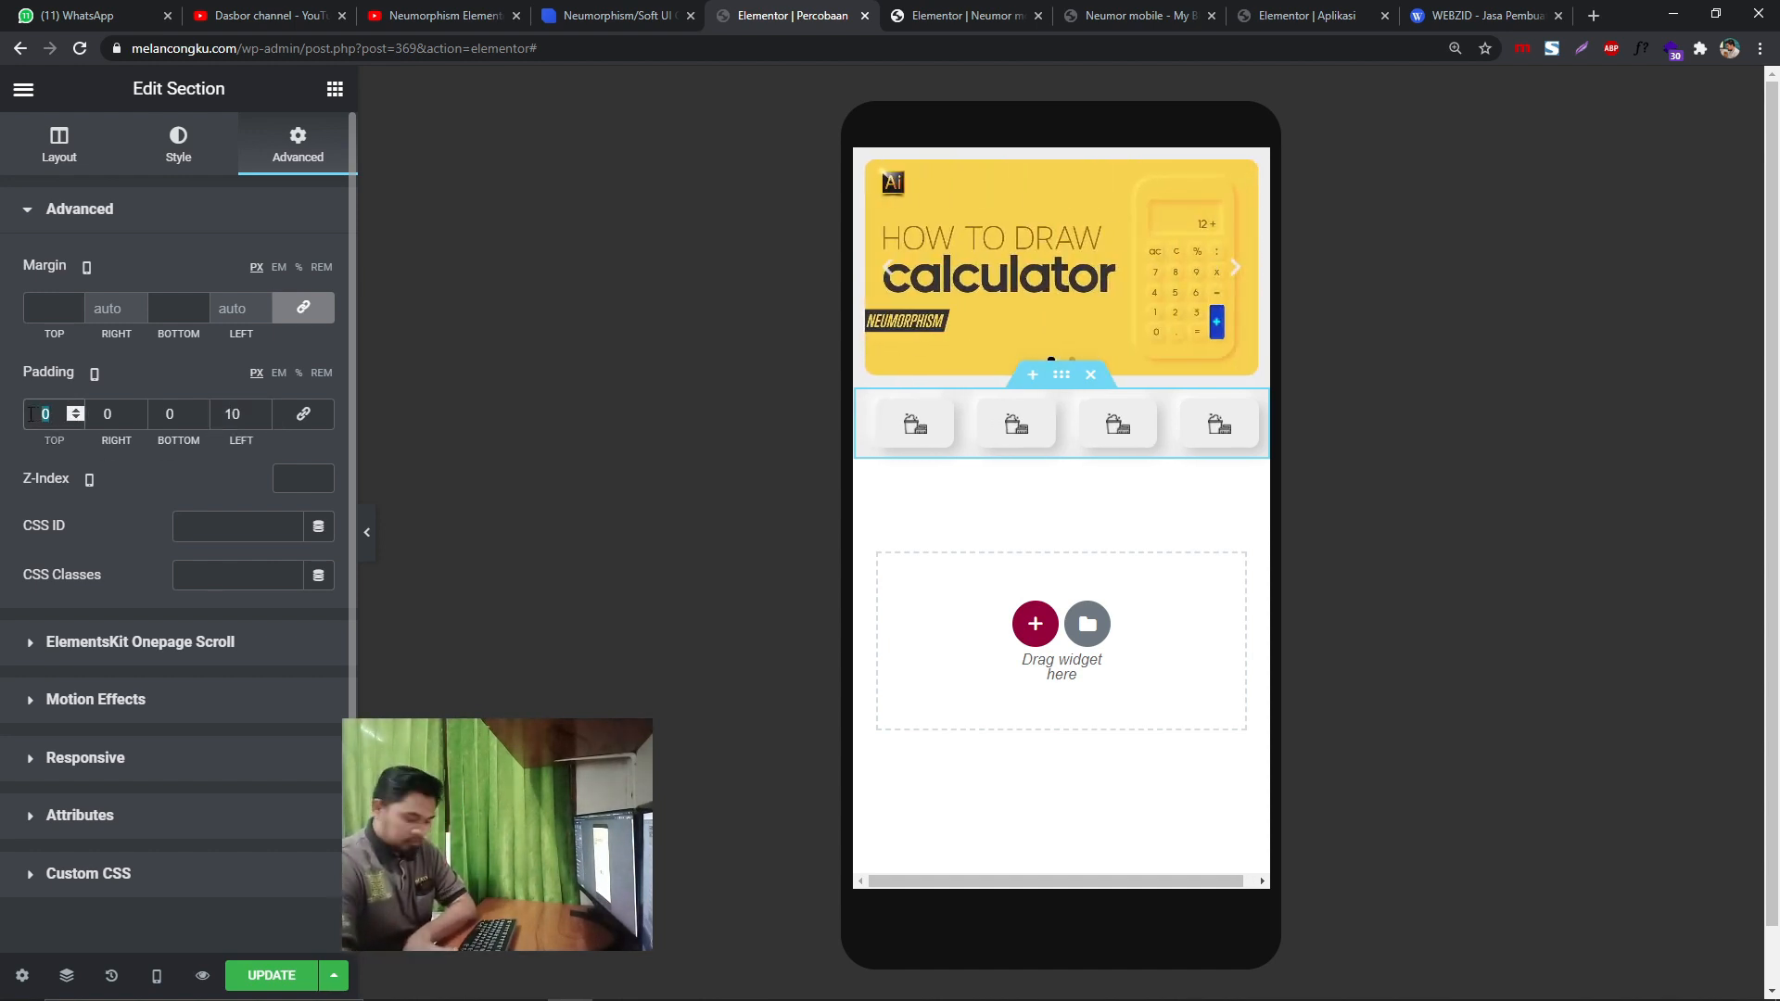
{"action": "type", "text": "1"}
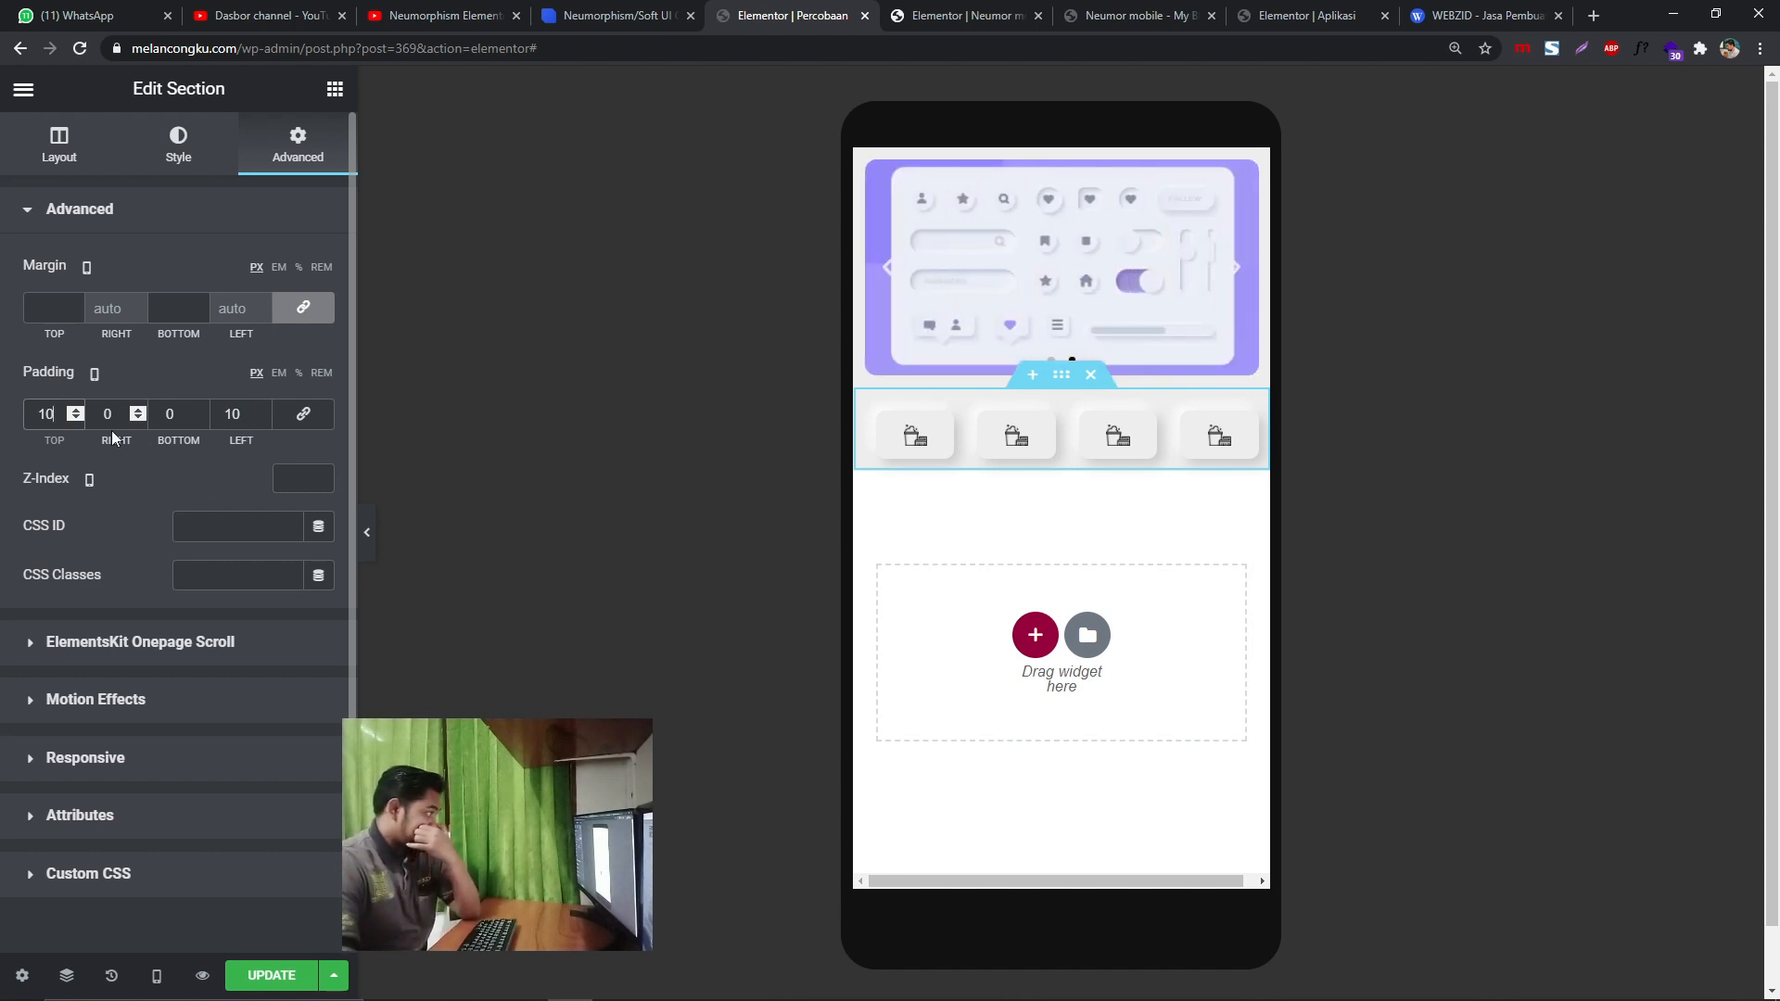
{"action": "key", "text": "BackSpace"}
{"action": "key", "text": "Tab"}
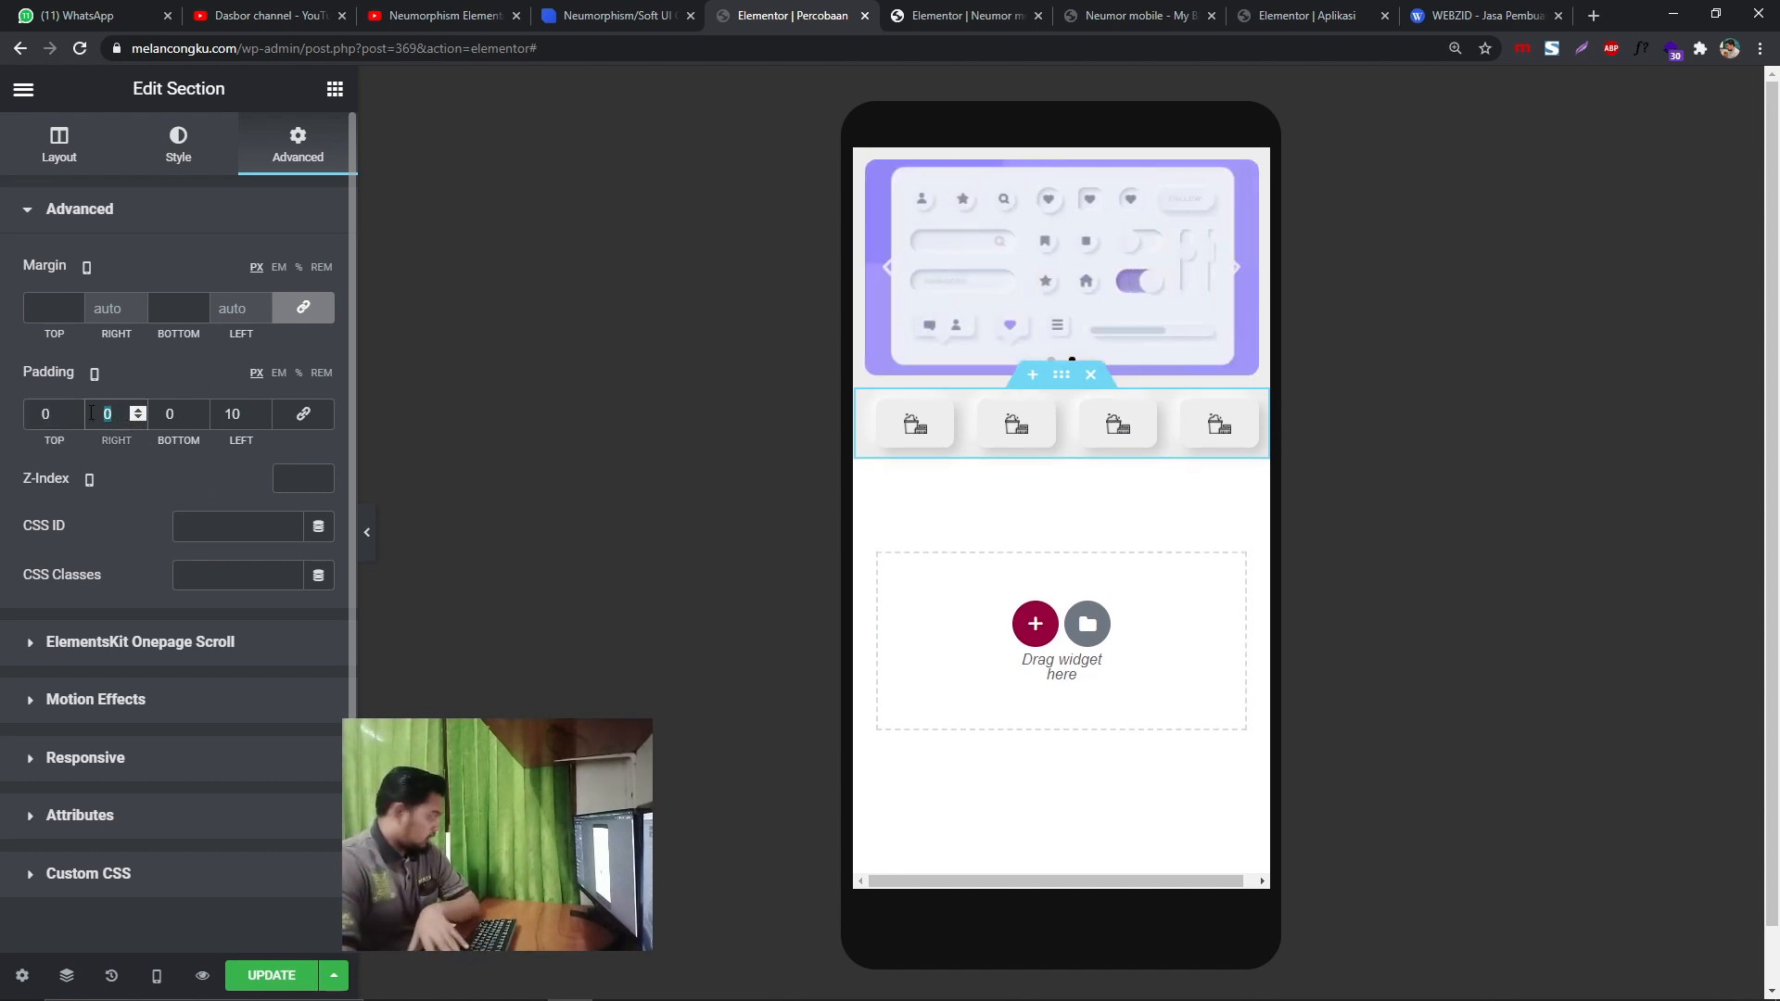
{"action": "type", "text": "10"}
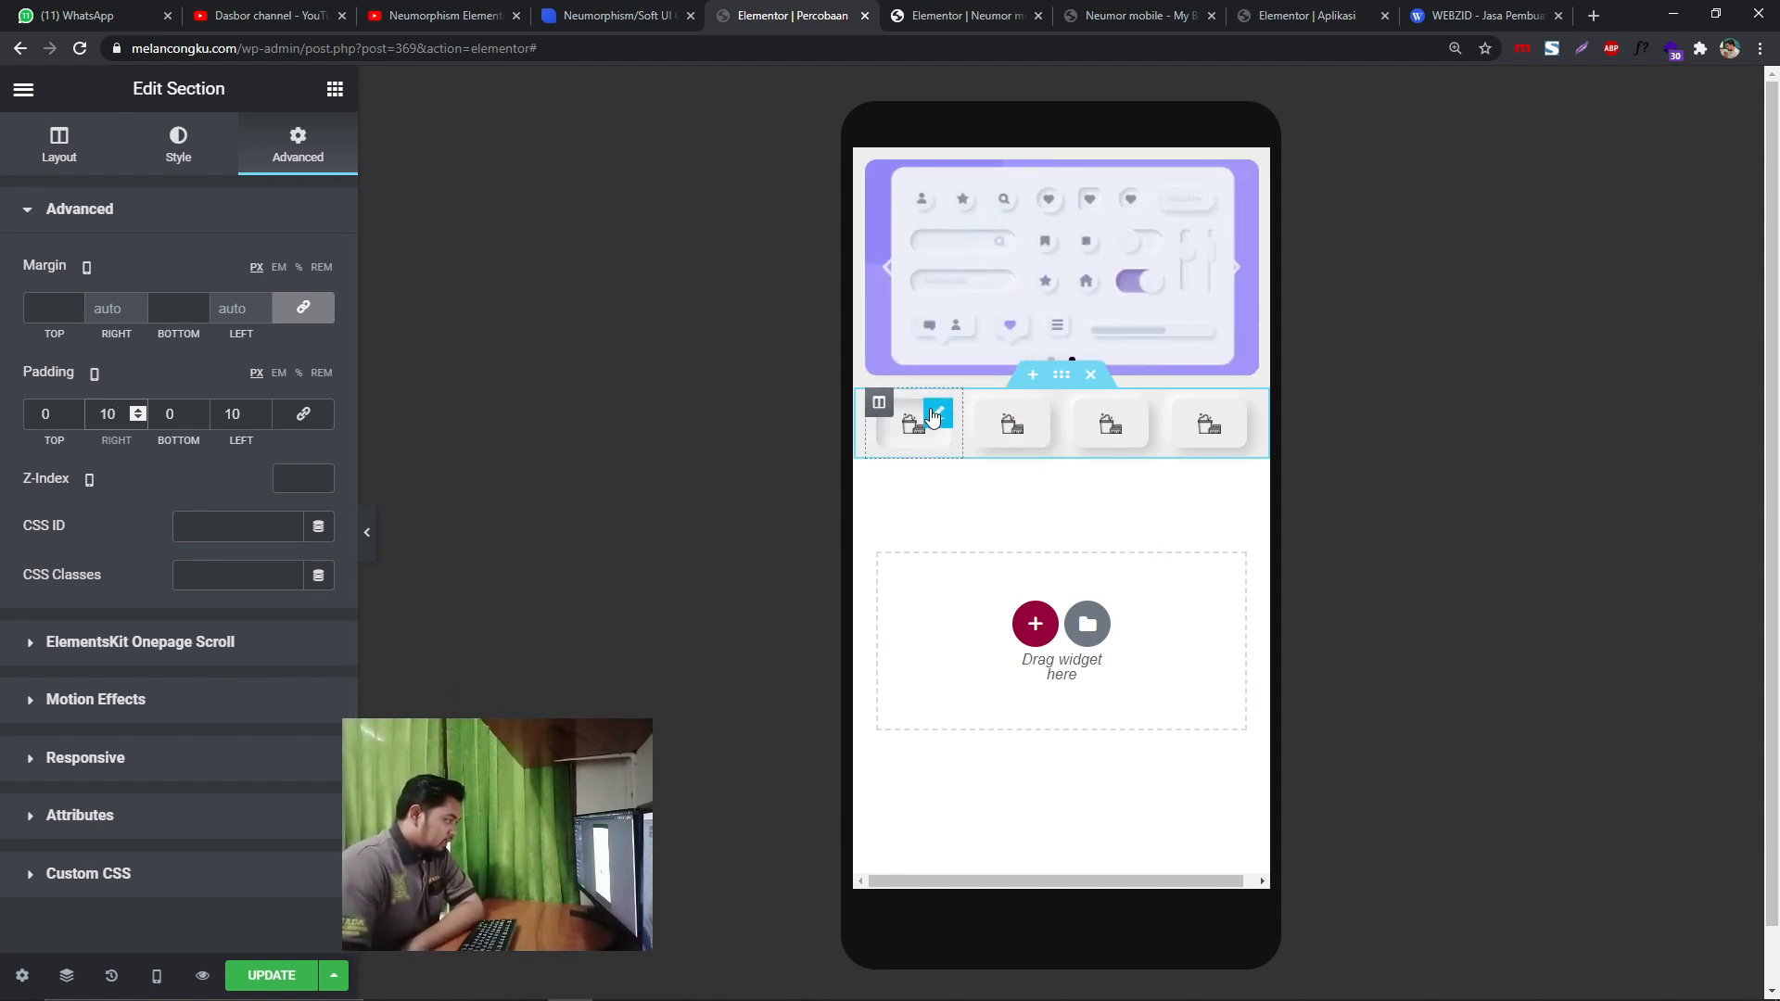
- Duplicate the icon image in each of the four columns to form a second row of icons
{"action": "right_click", "coordinate": [942, 409]}
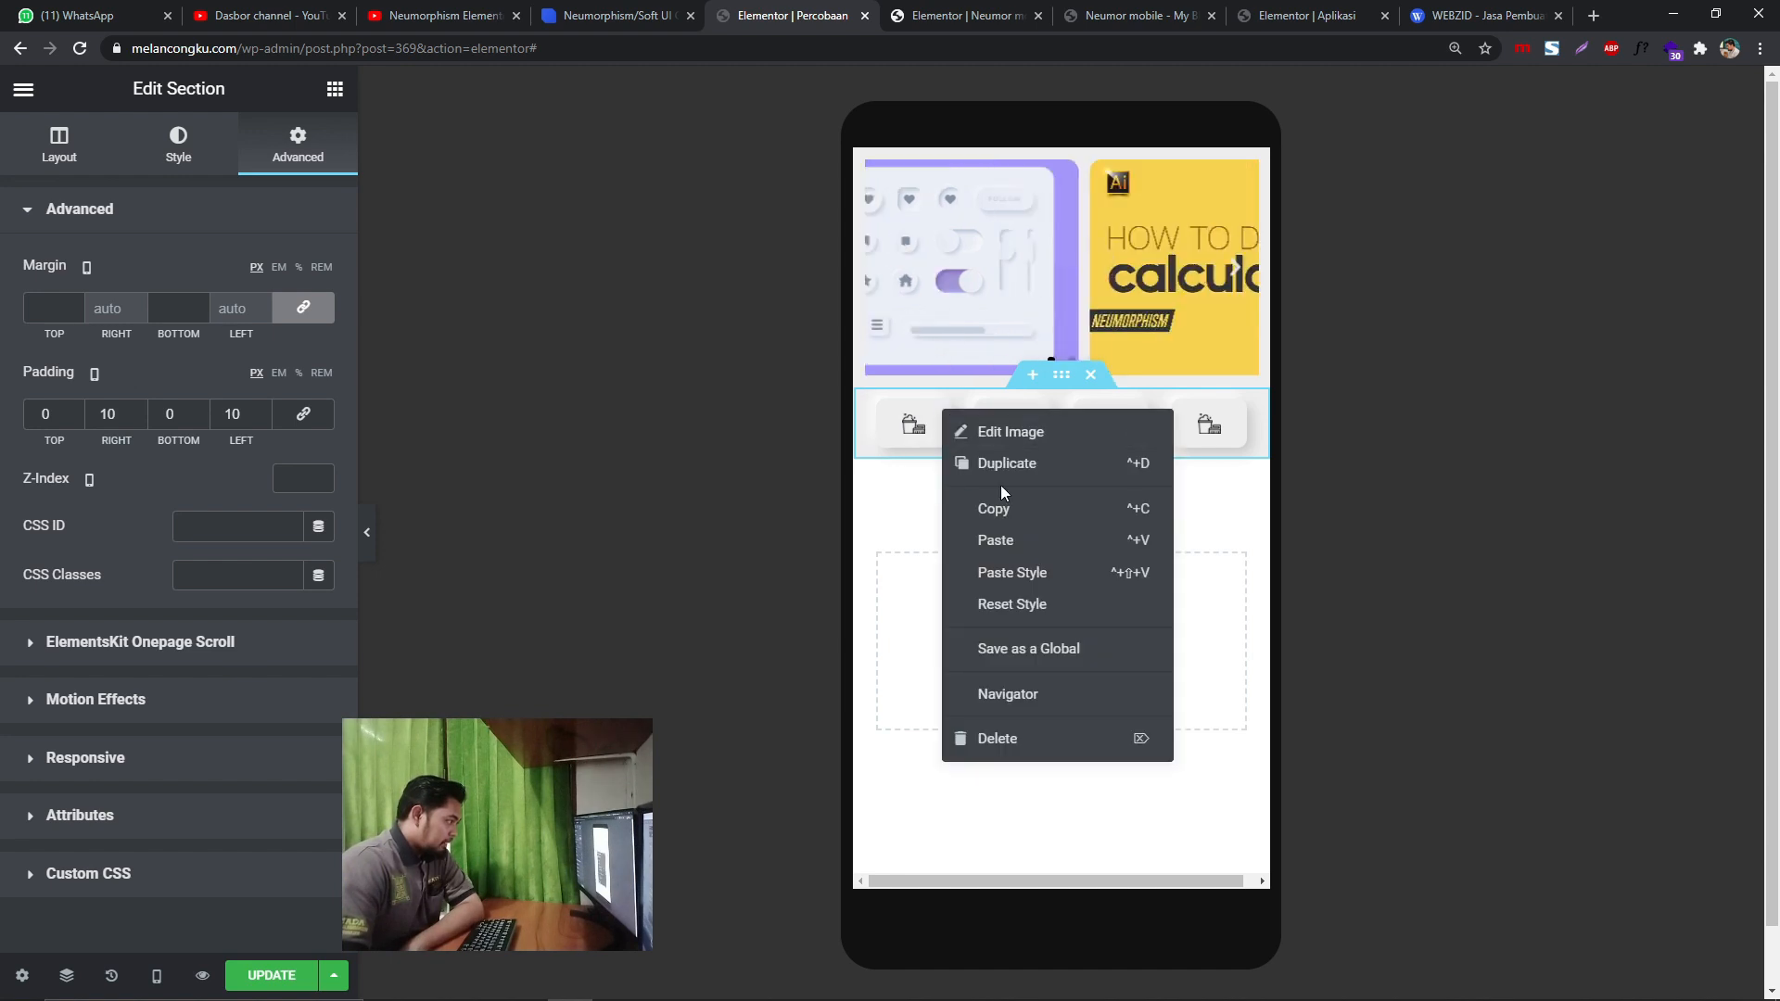
{"action": "left_click", "coordinate": [1008, 463]}
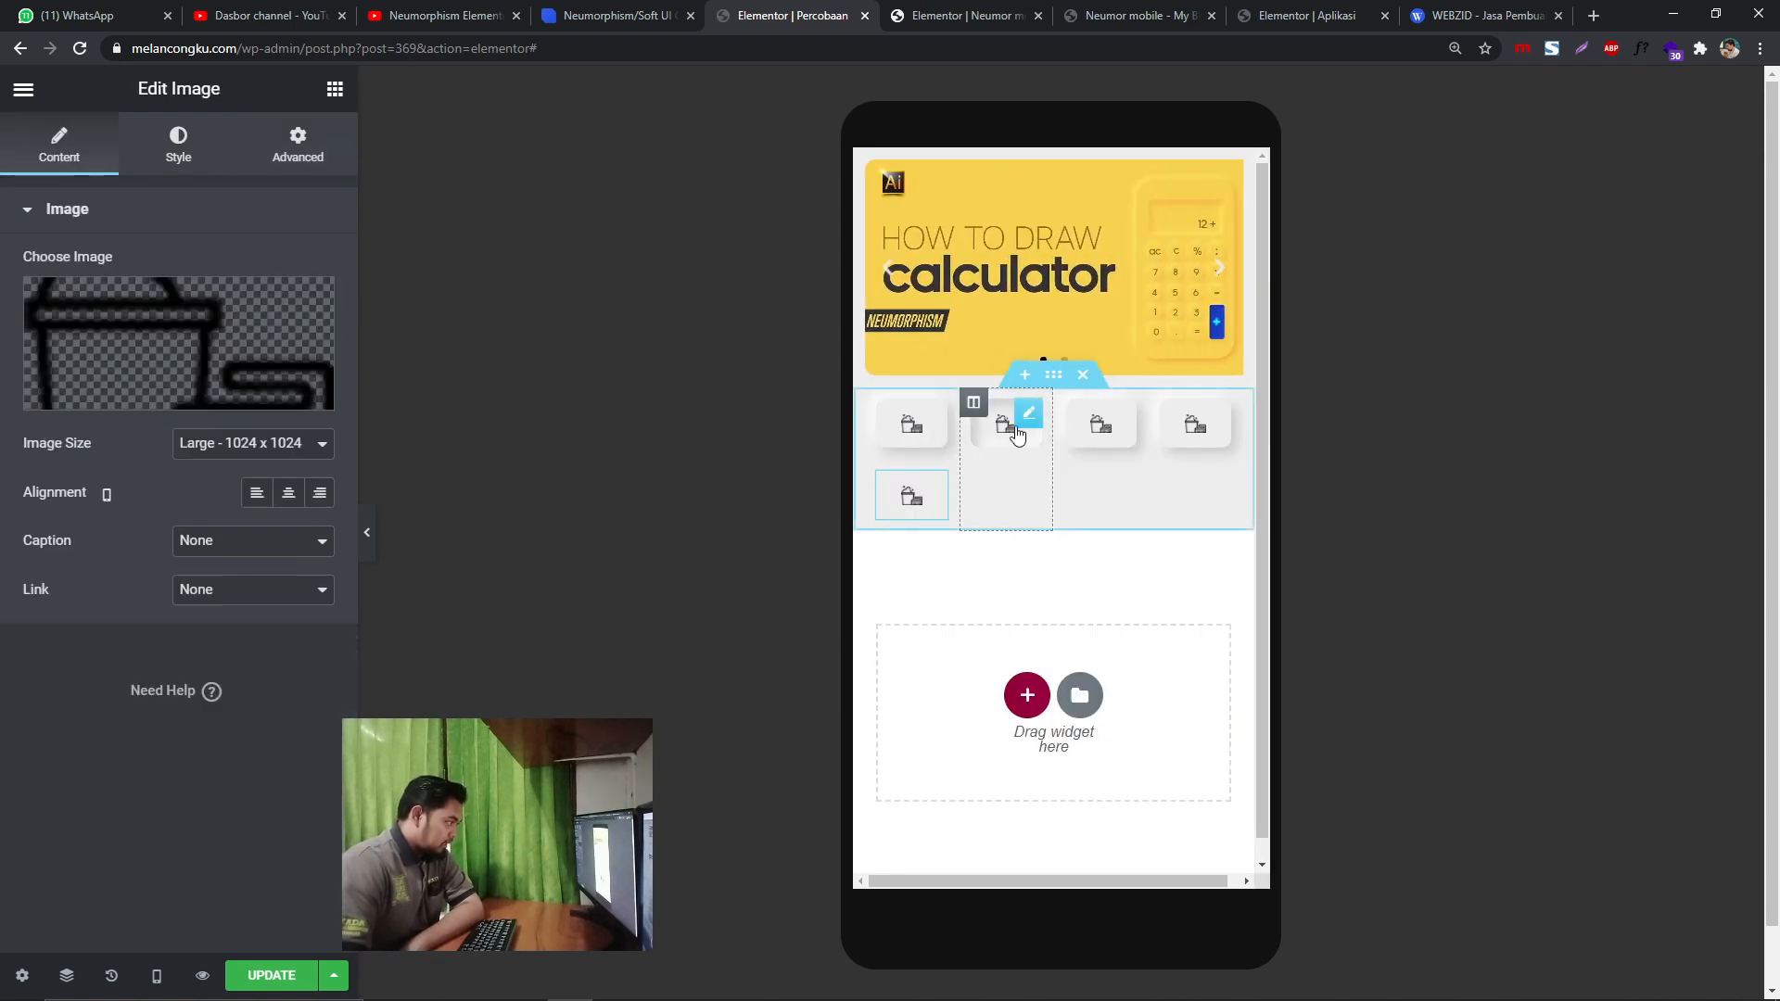
{"action": "right_click", "coordinate": [1030, 424]}
{"action": "left_click", "coordinate": [1105, 474]}
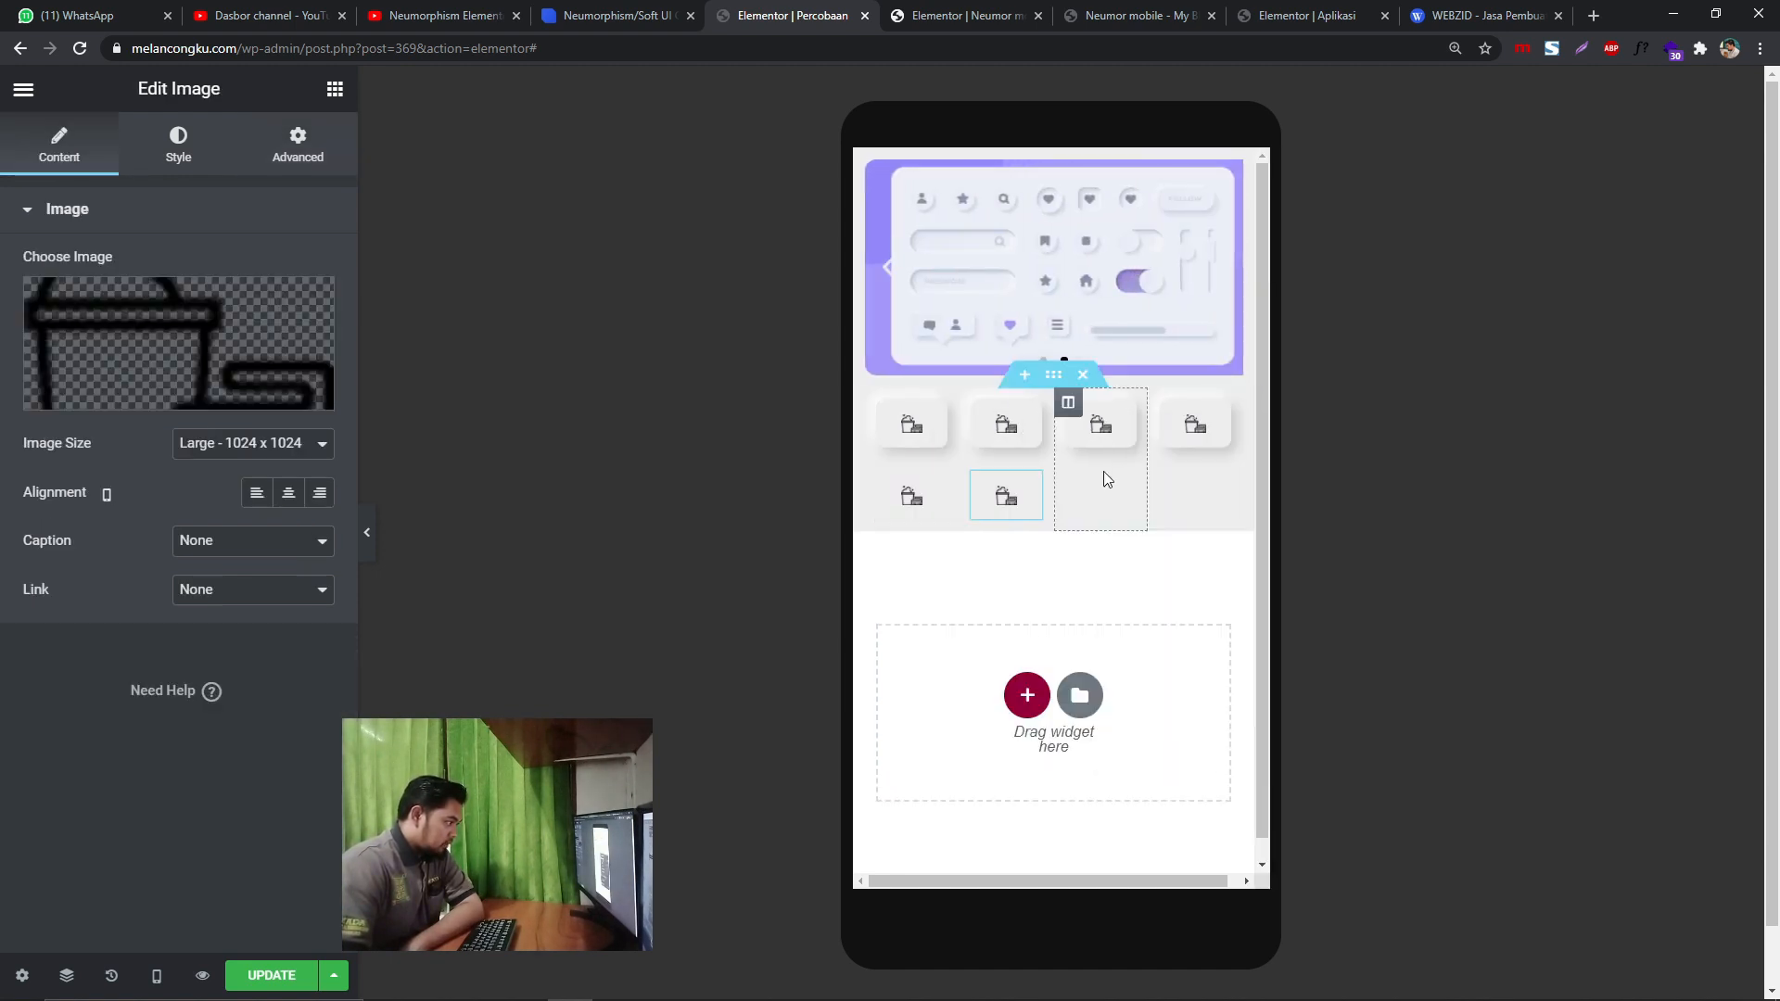
{"action": "right_click", "coordinate": [1119, 421]}
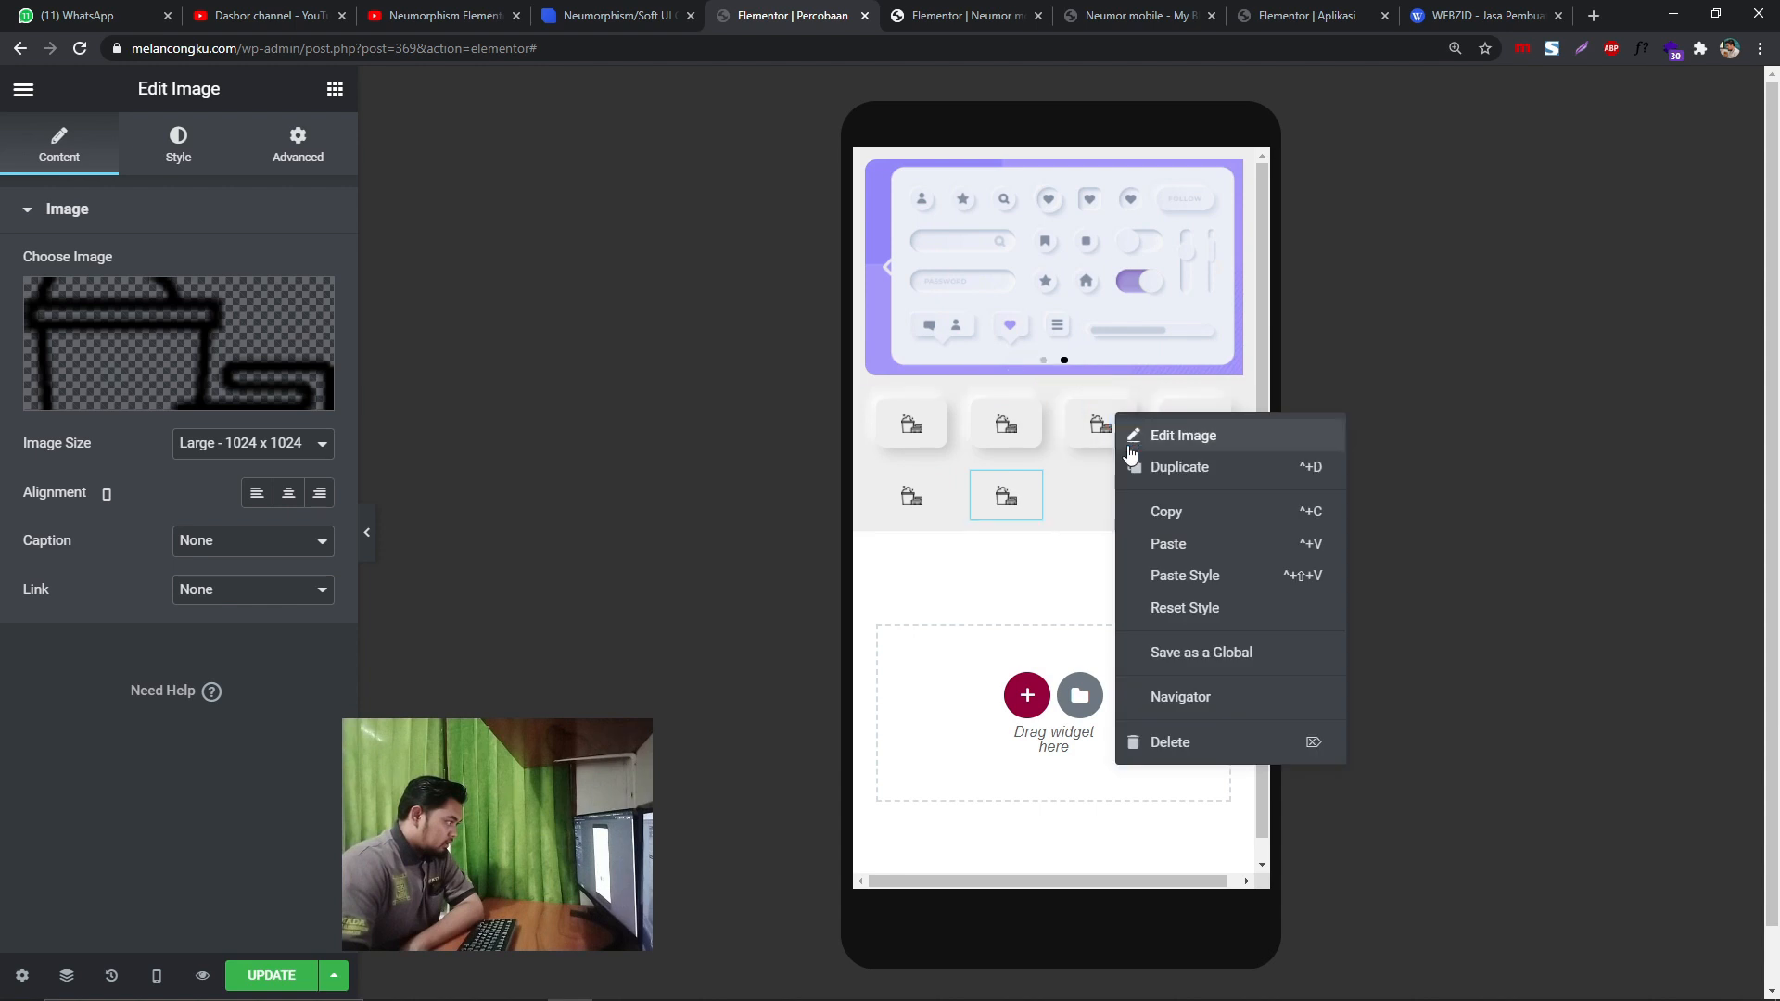
{"action": "left_click", "coordinate": [1174, 467]}
{"action": "right_click", "coordinate": [1207, 413]}
{"action": "left_click", "coordinate": [1279, 466]}
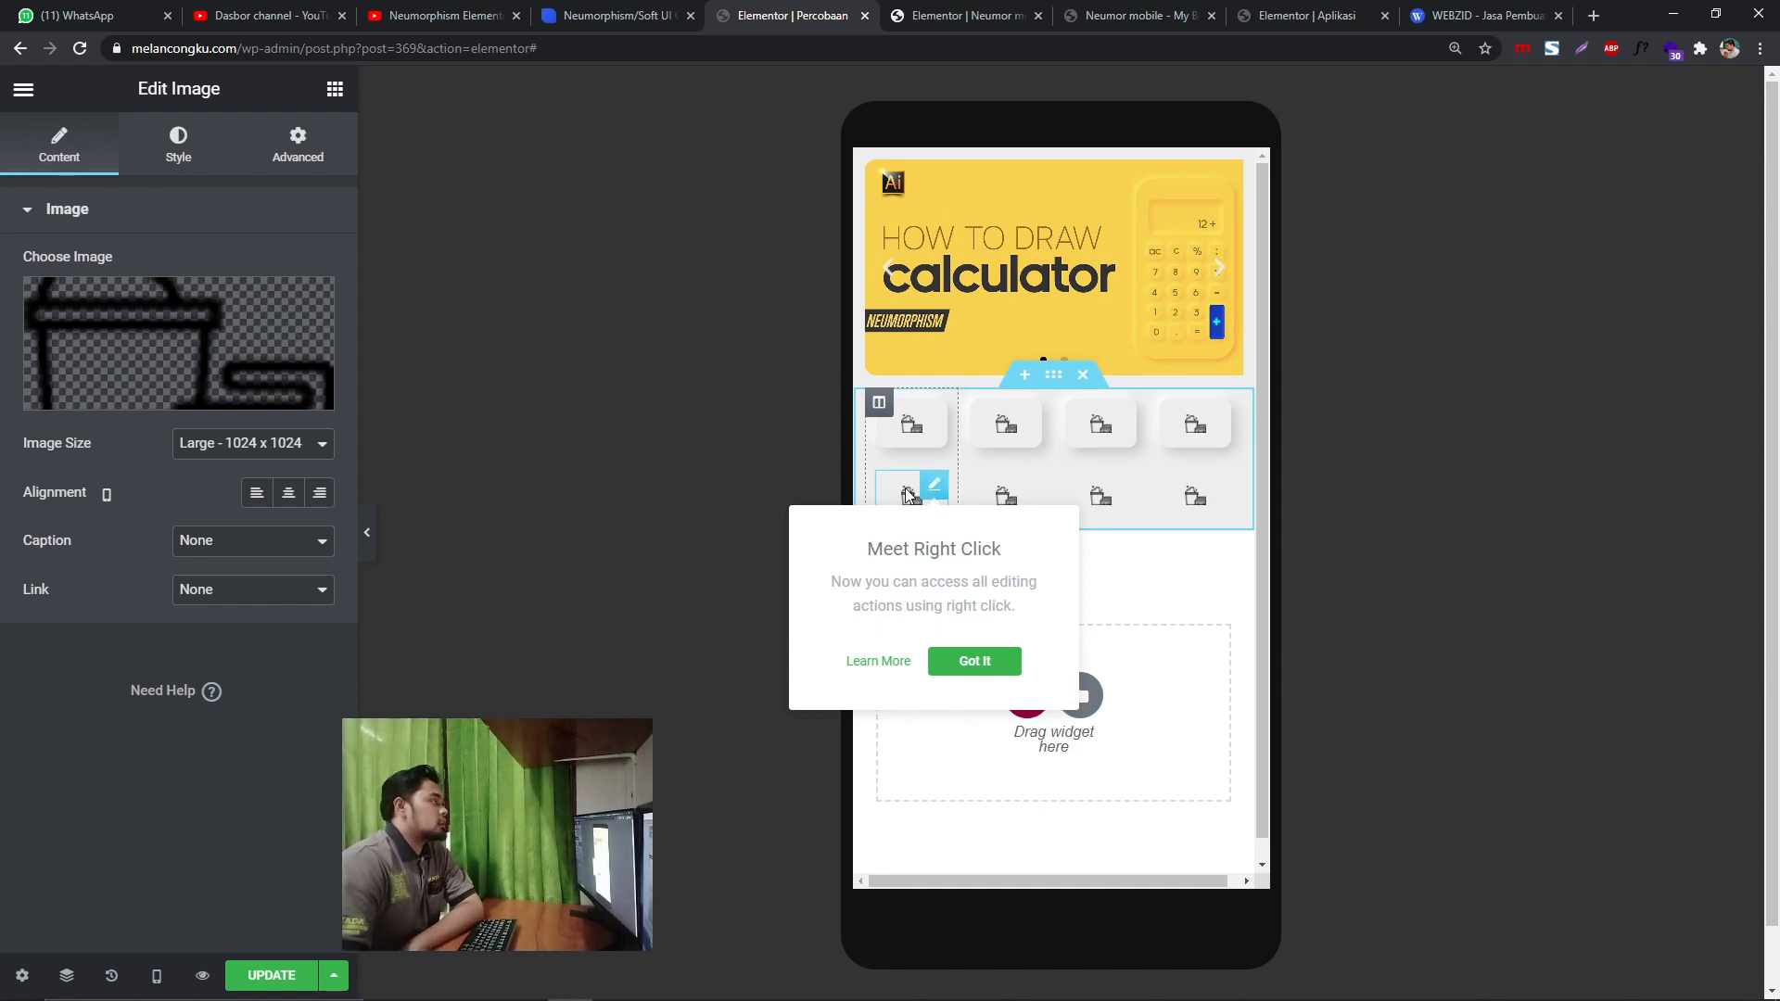
- Assign the CSS ID bb1 to the first and second icon images in the second row
{"action": "left_click", "coordinate": [719, 455]}
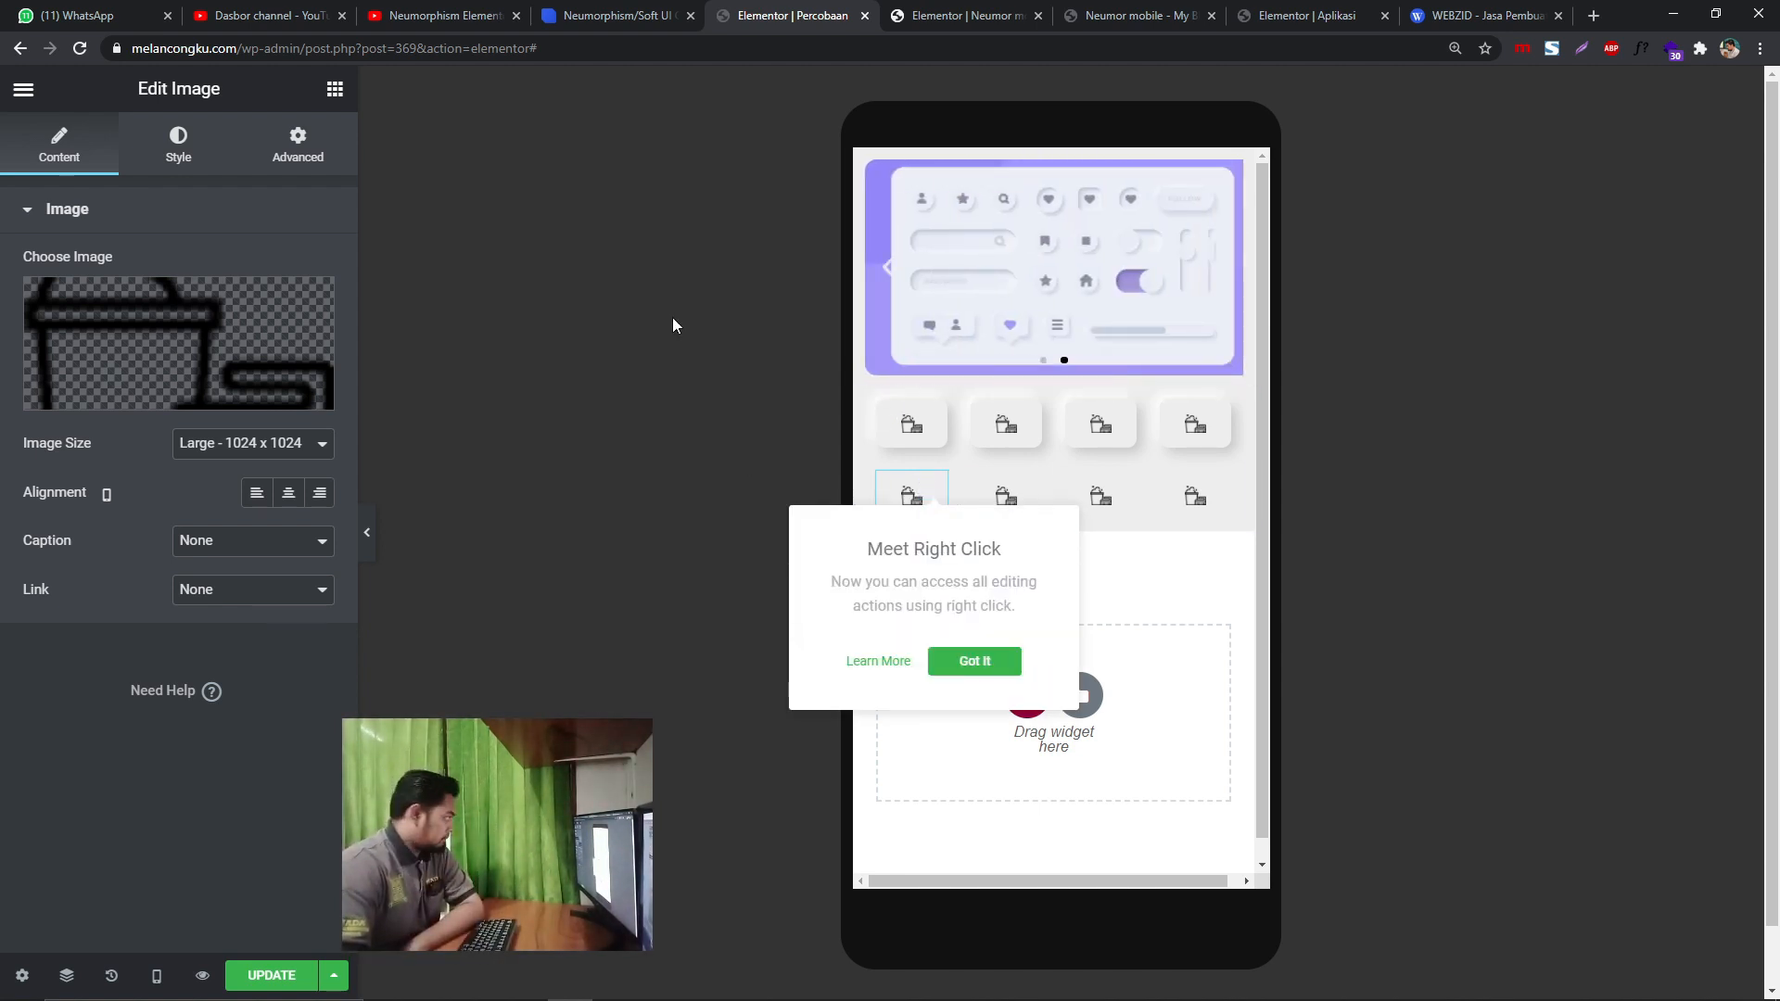
{"action": "left_click", "coordinate": [297, 146]}
{"action": "left_click", "coordinate": [215, 556]}
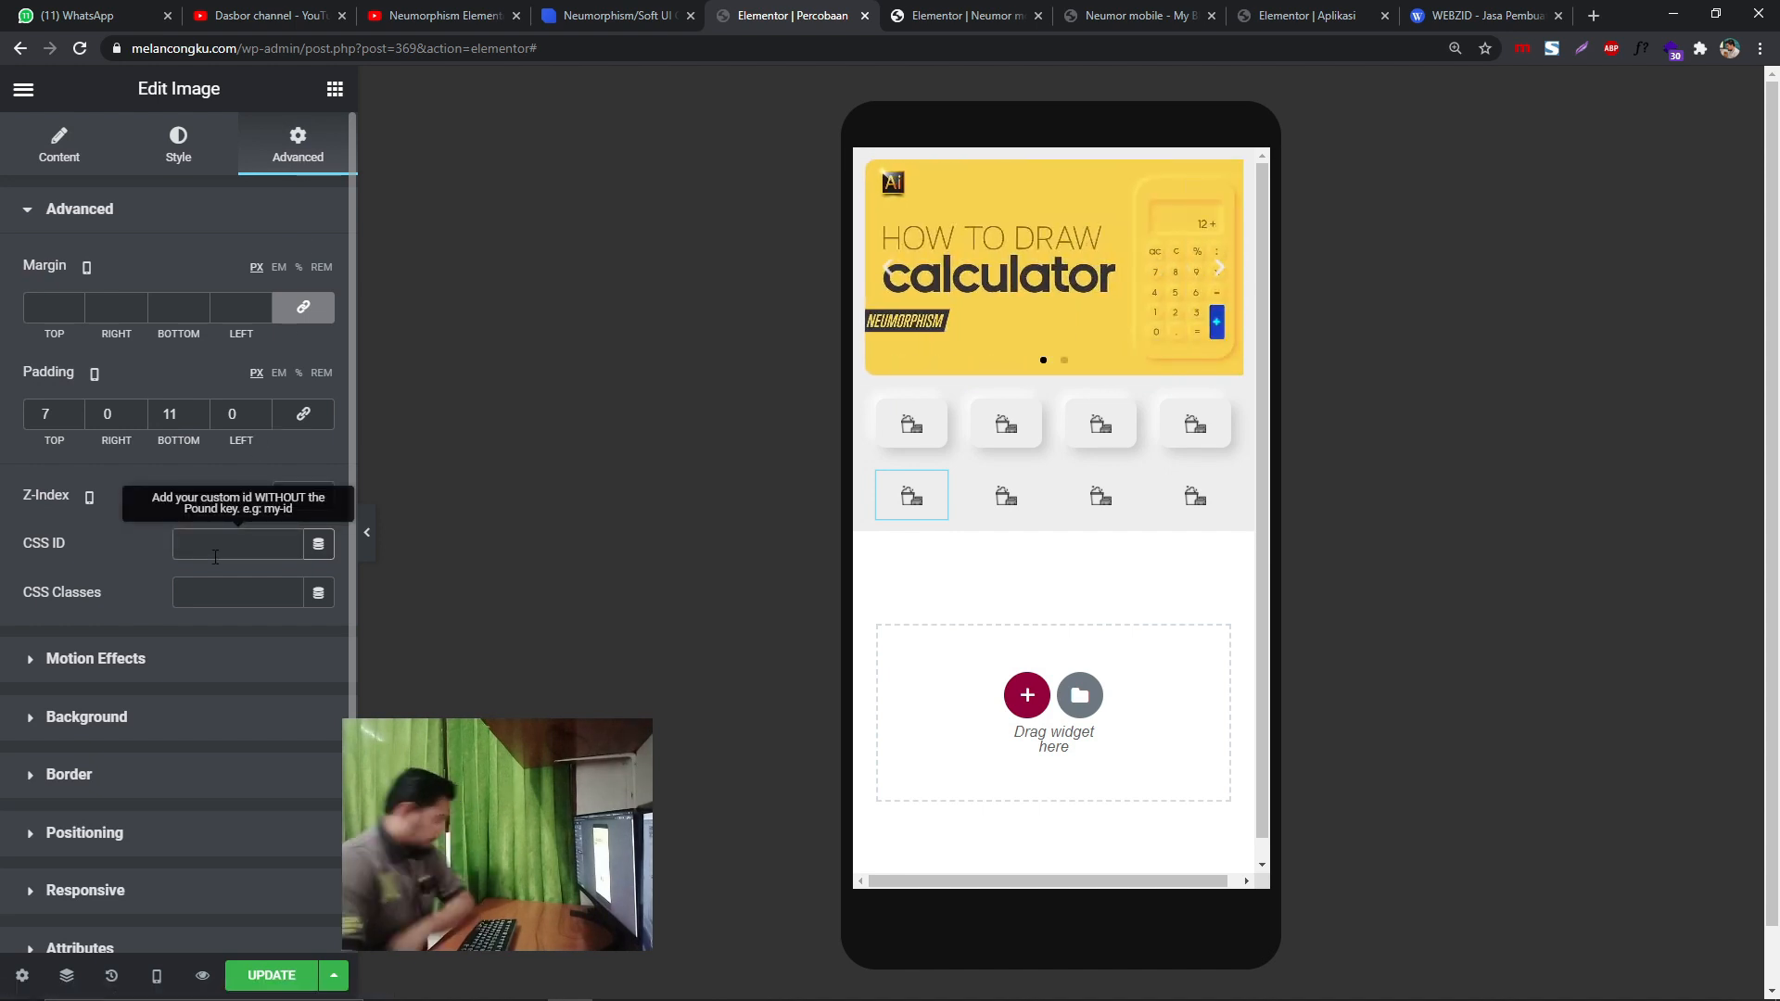
{"action": "type", "text": "bb1"}
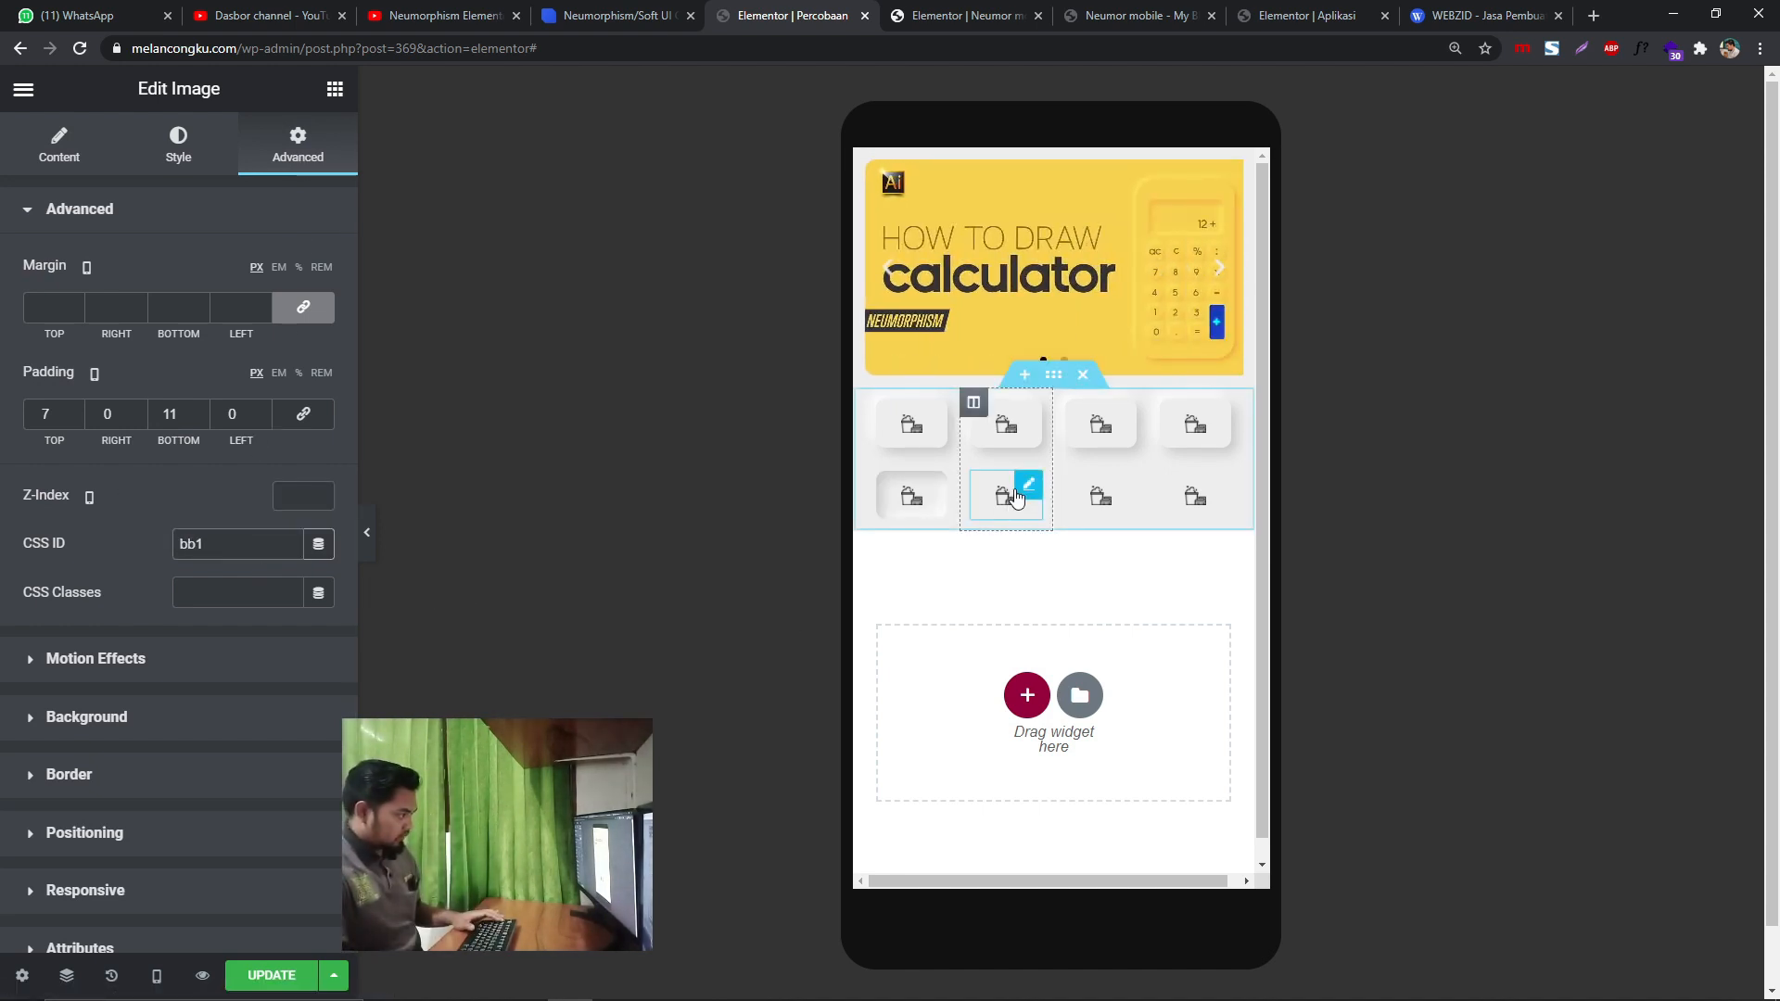
{"action": "left_click", "coordinate": [1018, 495]}
{"action": "left_click", "coordinate": [297, 145]}
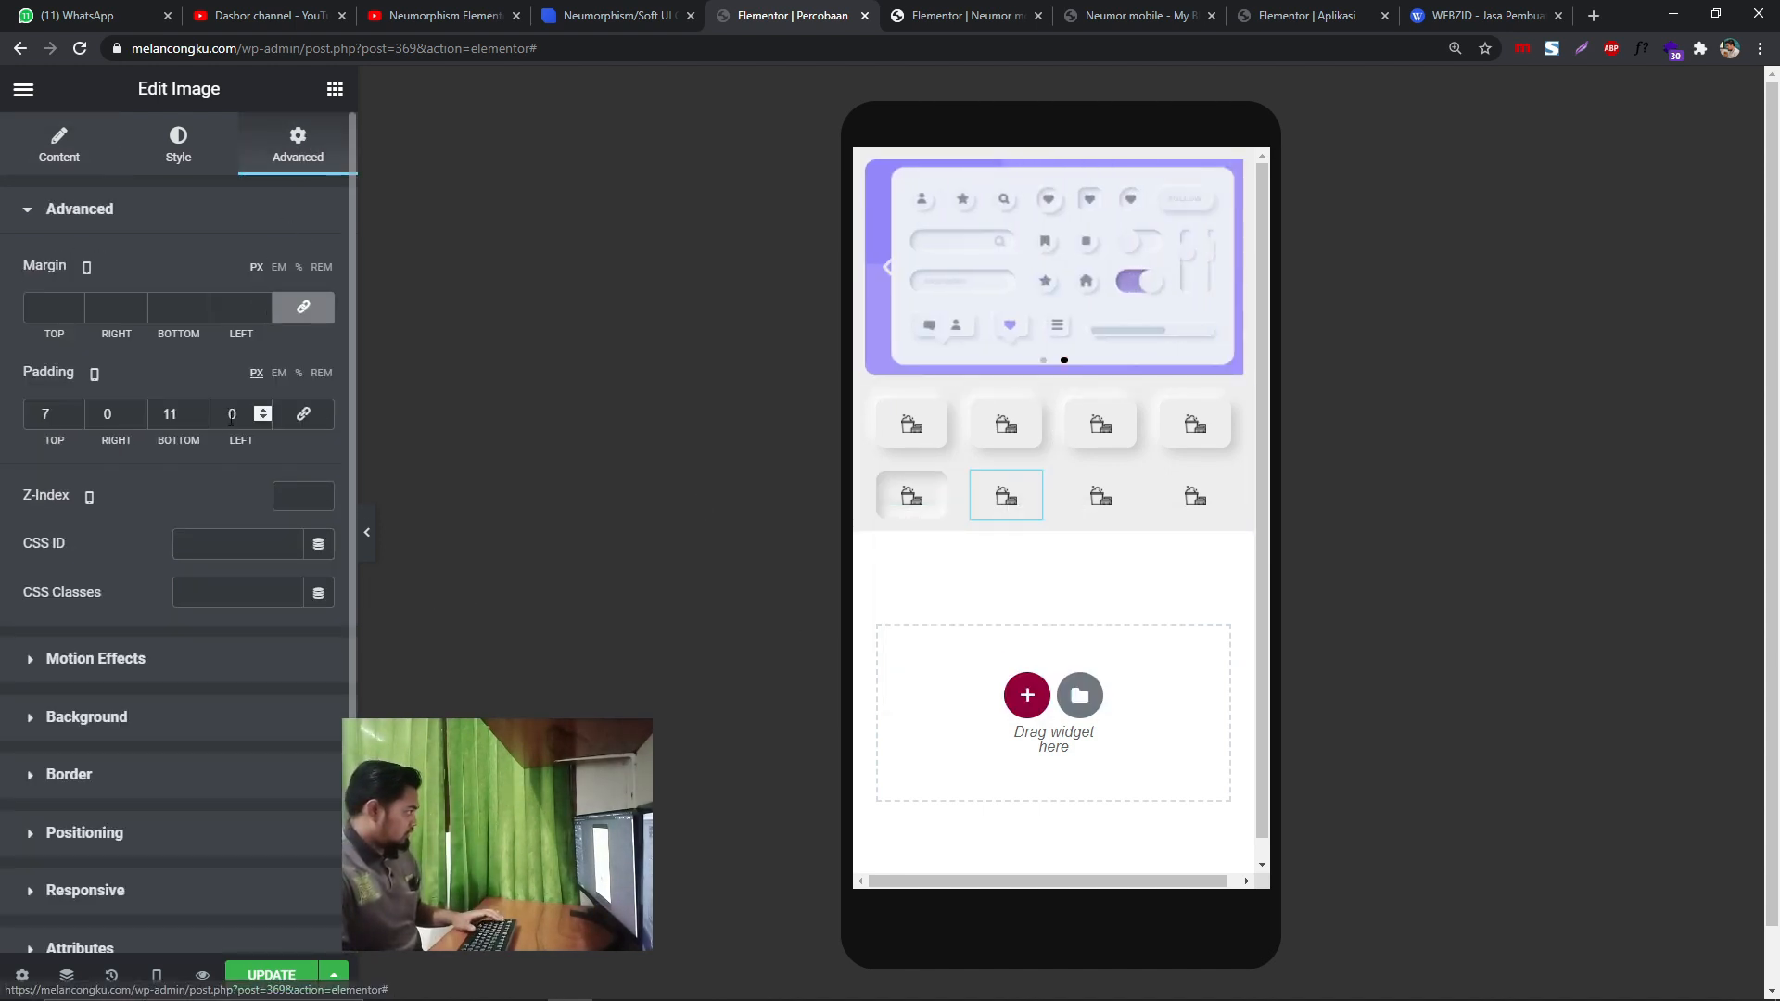
{"action": "left_click", "coordinate": [195, 548]}
{"action": "type", "text": "bb1"}
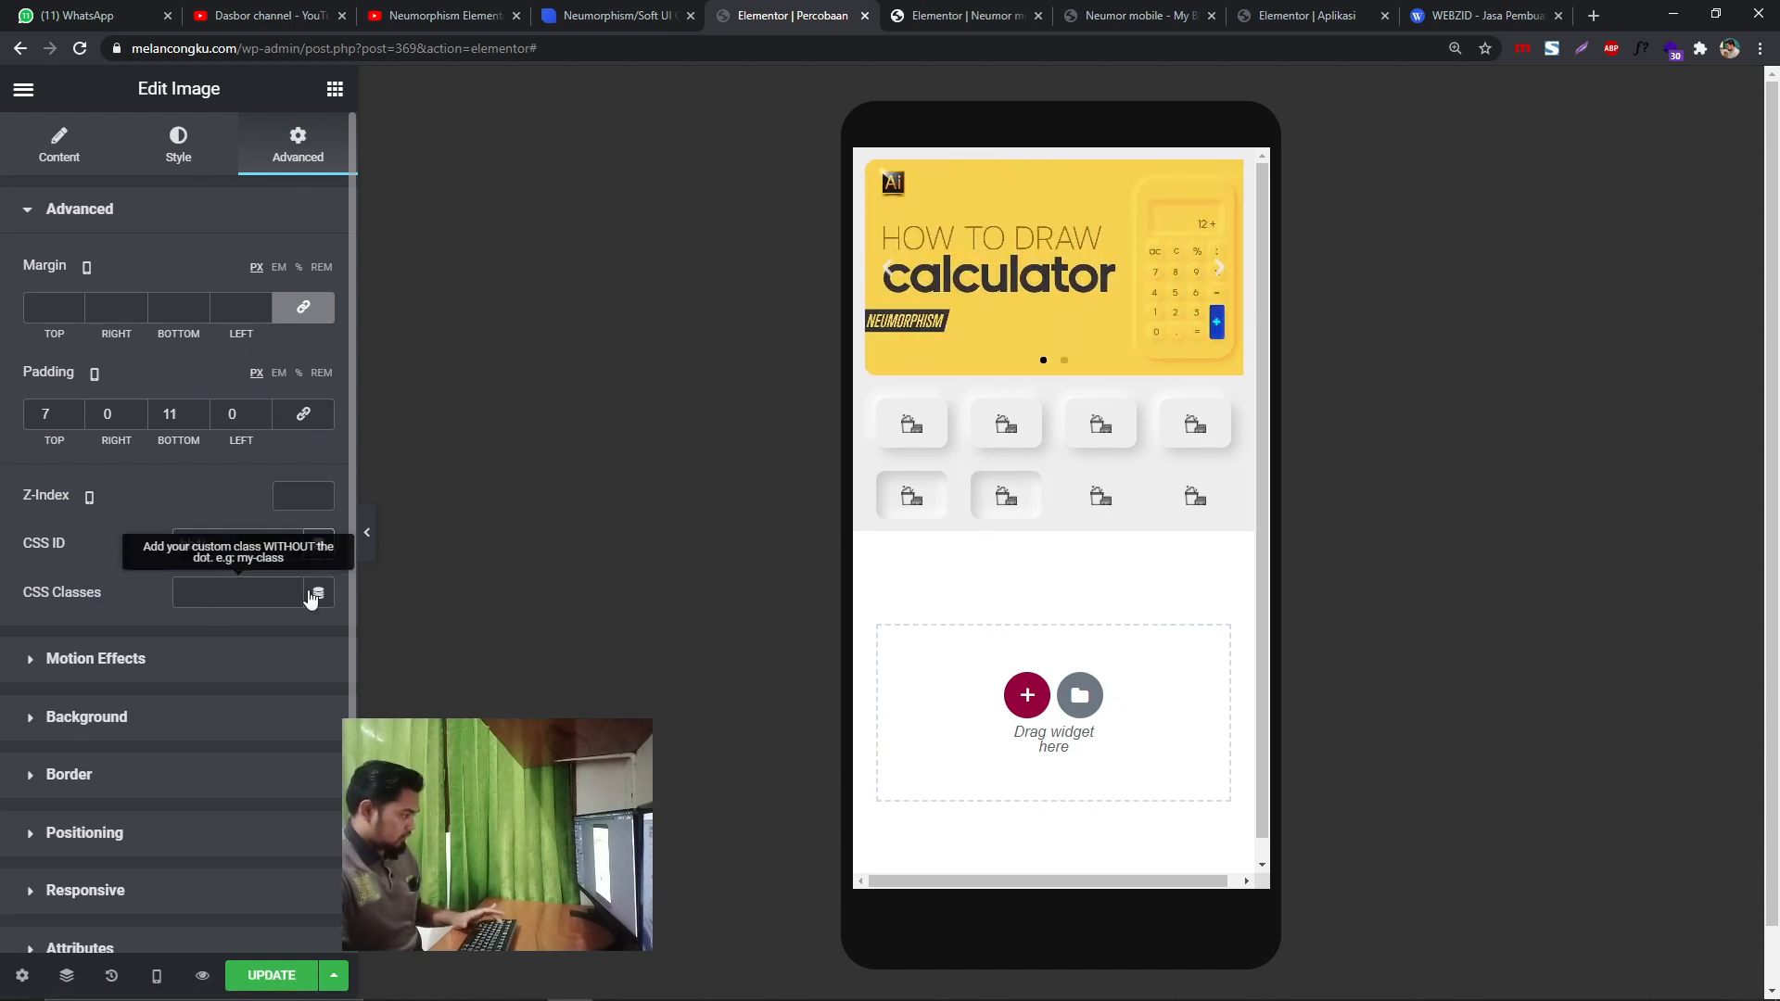
- Assign the CSS ID bb1 to the third and fourth icon images in the second row and preview the page without the panel
{"action": "left_click", "coordinate": [1115, 498]}
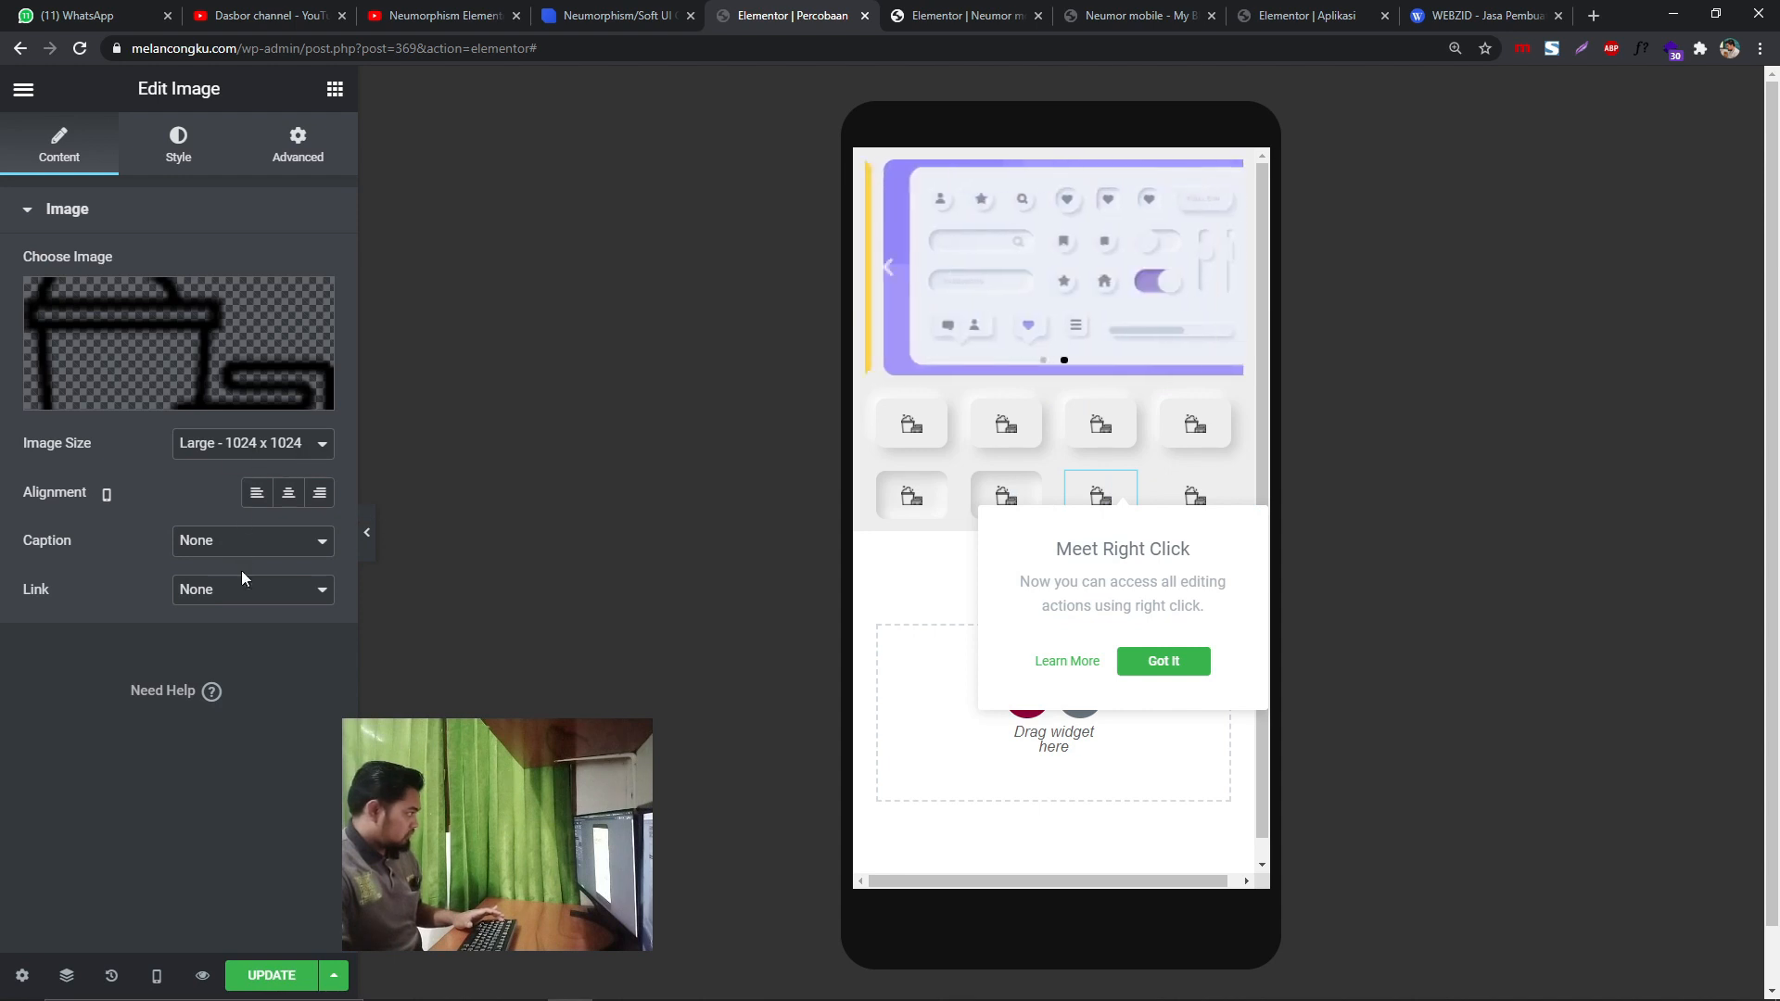
{"action": "left_click", "coordinate": [294, 148]}
{"action": "left_click", "coordinate": [220, 552]}
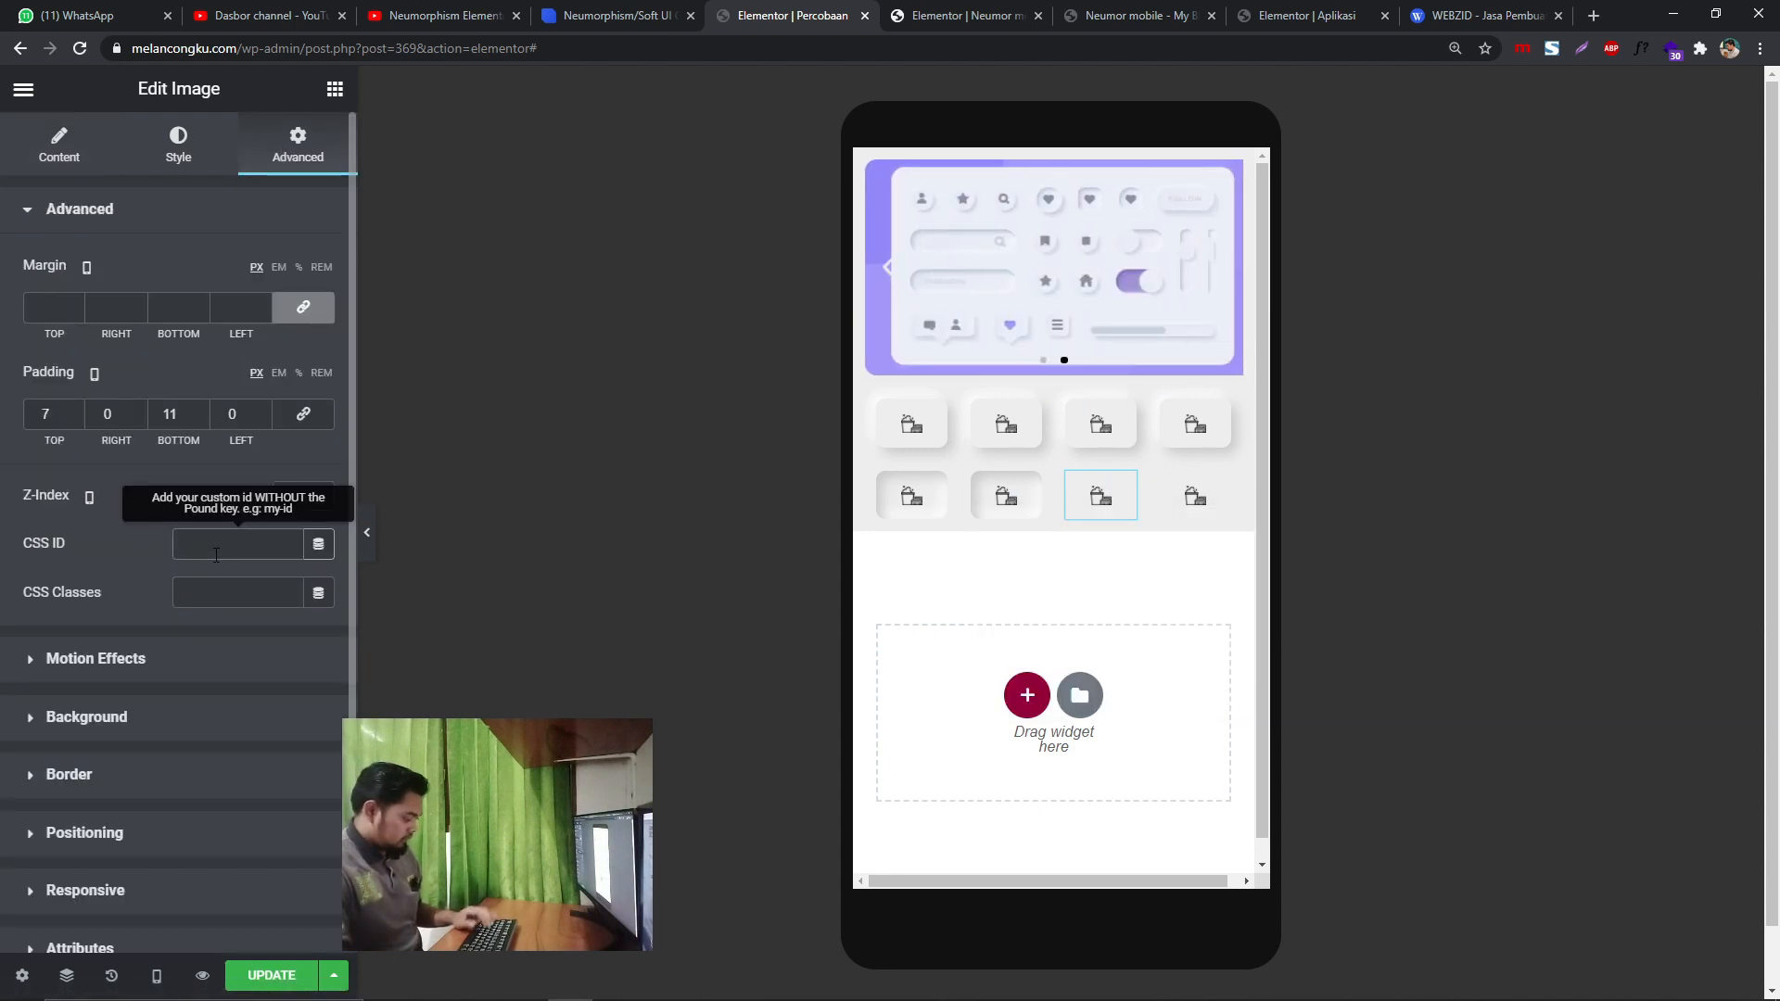
{"action": "type", "text": "bb2"}
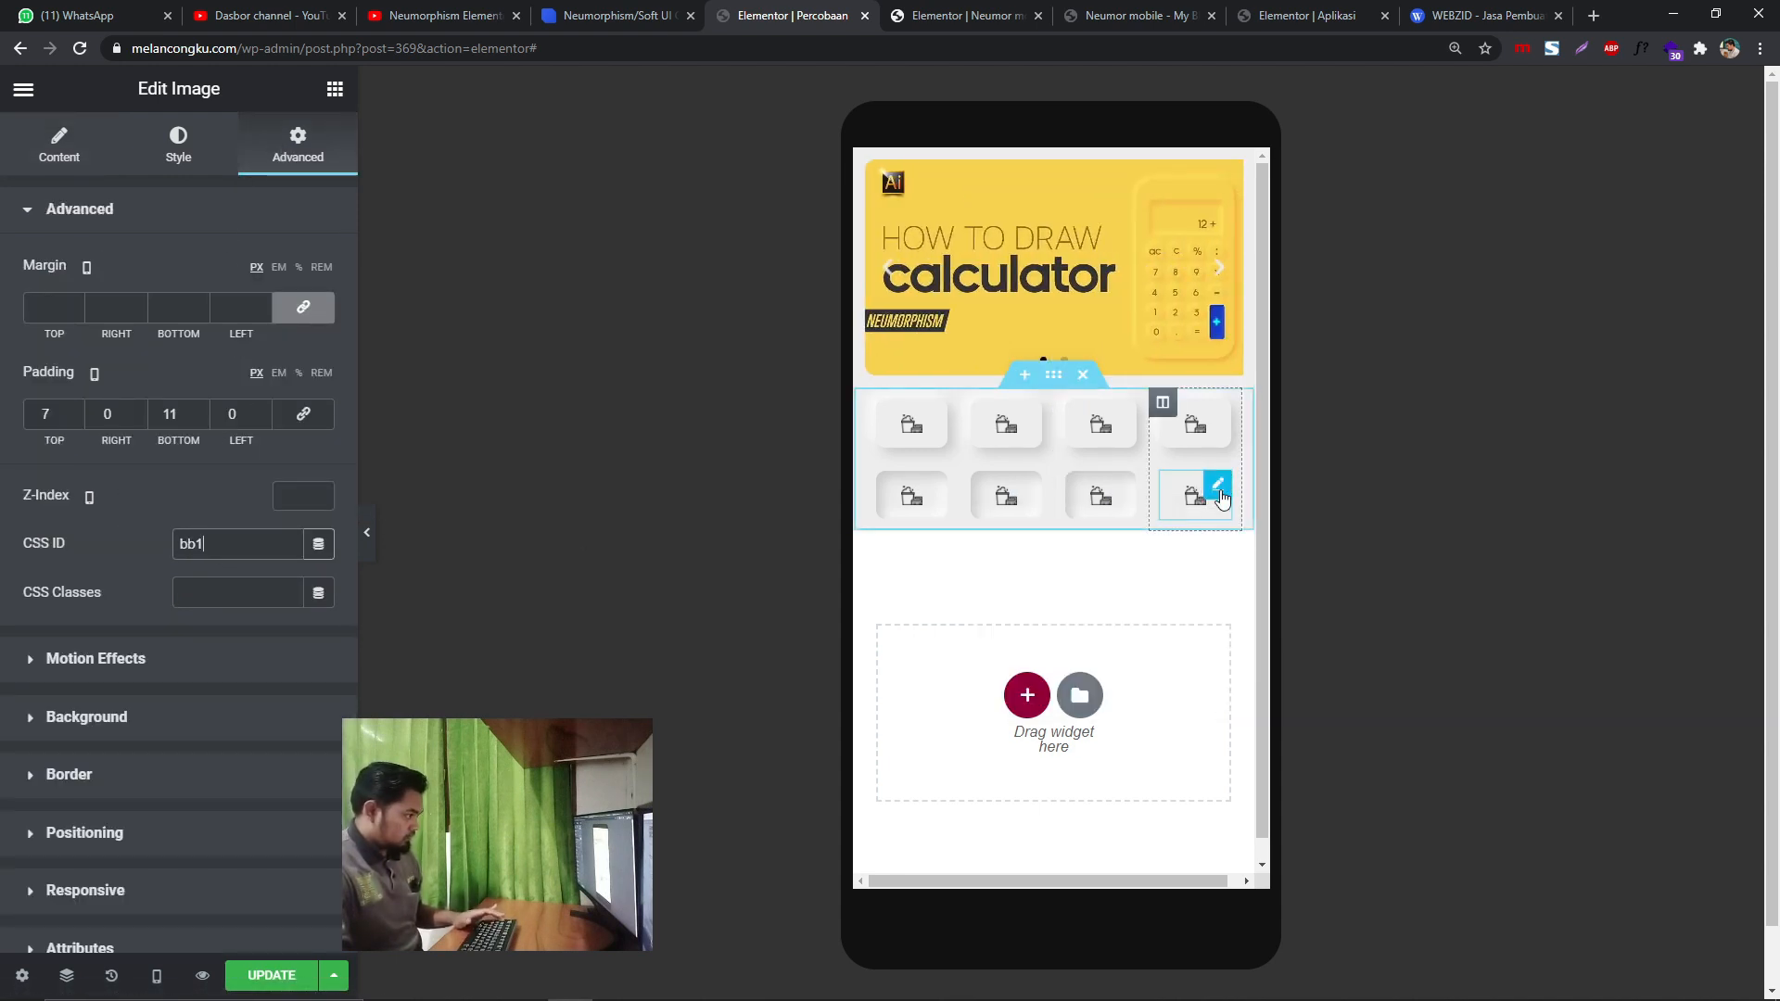
{"action": "left_click", "coordinate": [1205, 498]}
{"action": "left_click", "coordinate": [275, 169]}
{"action": "left_click", "coordinate": [226, 541]}
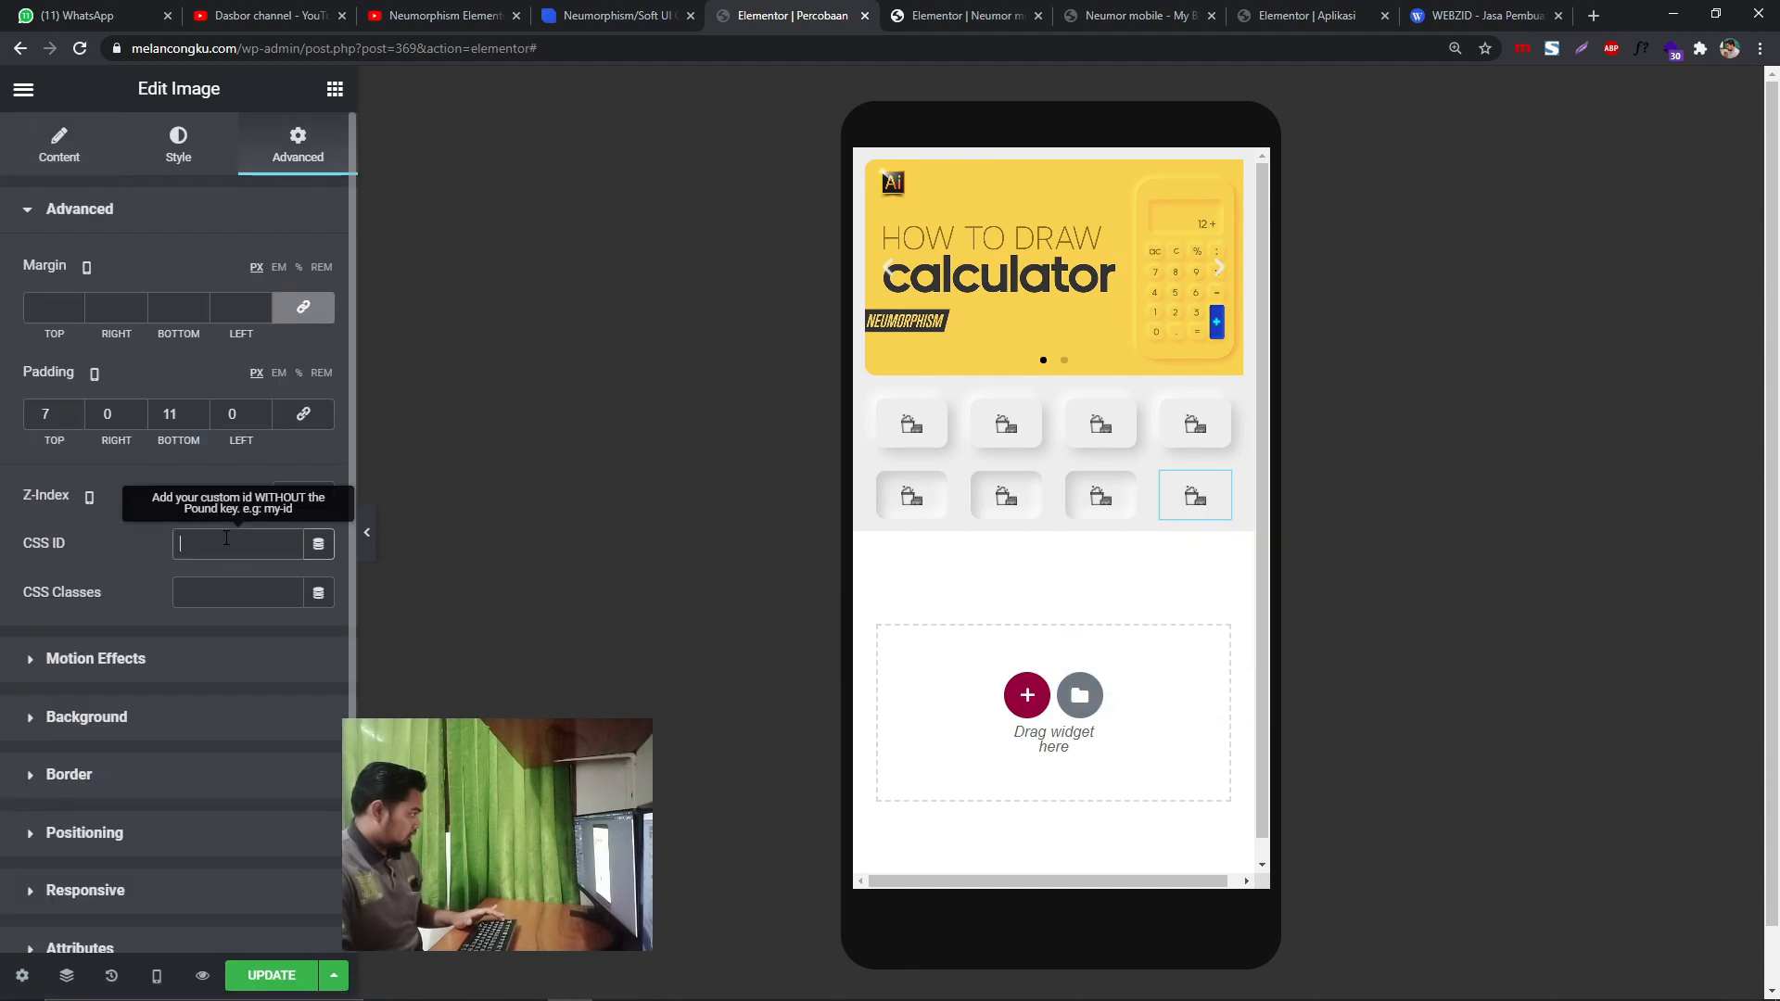
{"action": "type", "text": "bb1"}
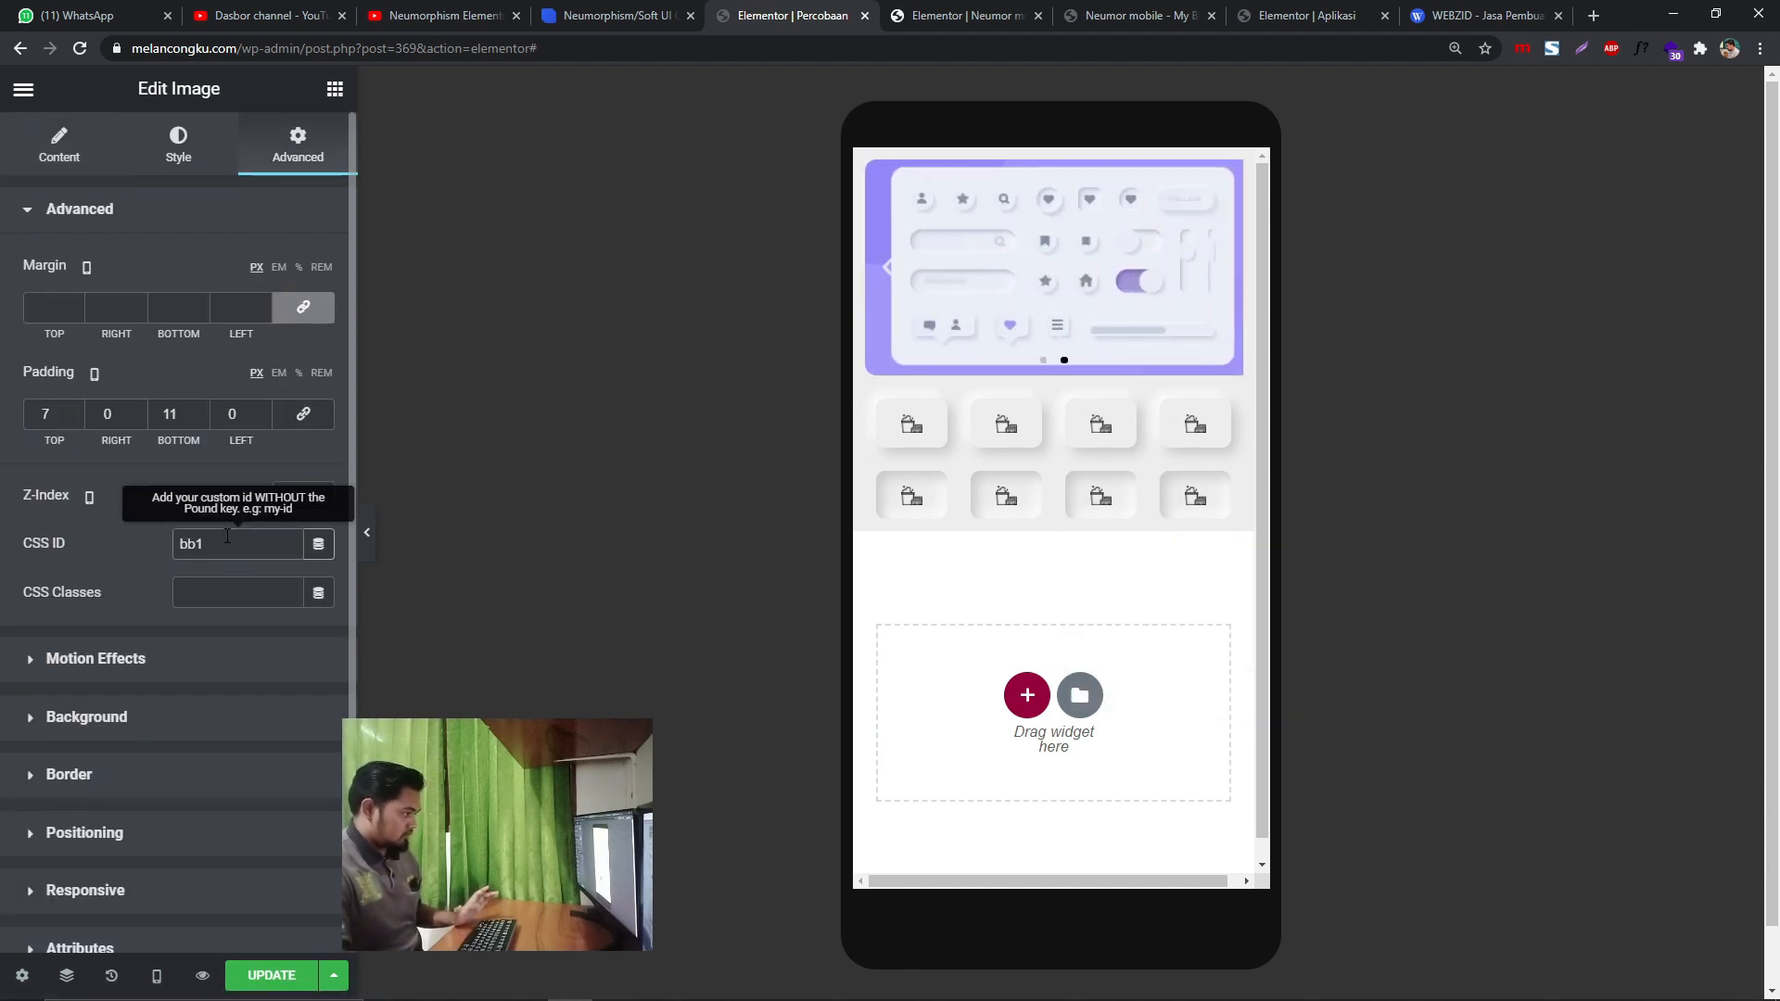
{"action": "left_click", "coordinate": [367, 533]}
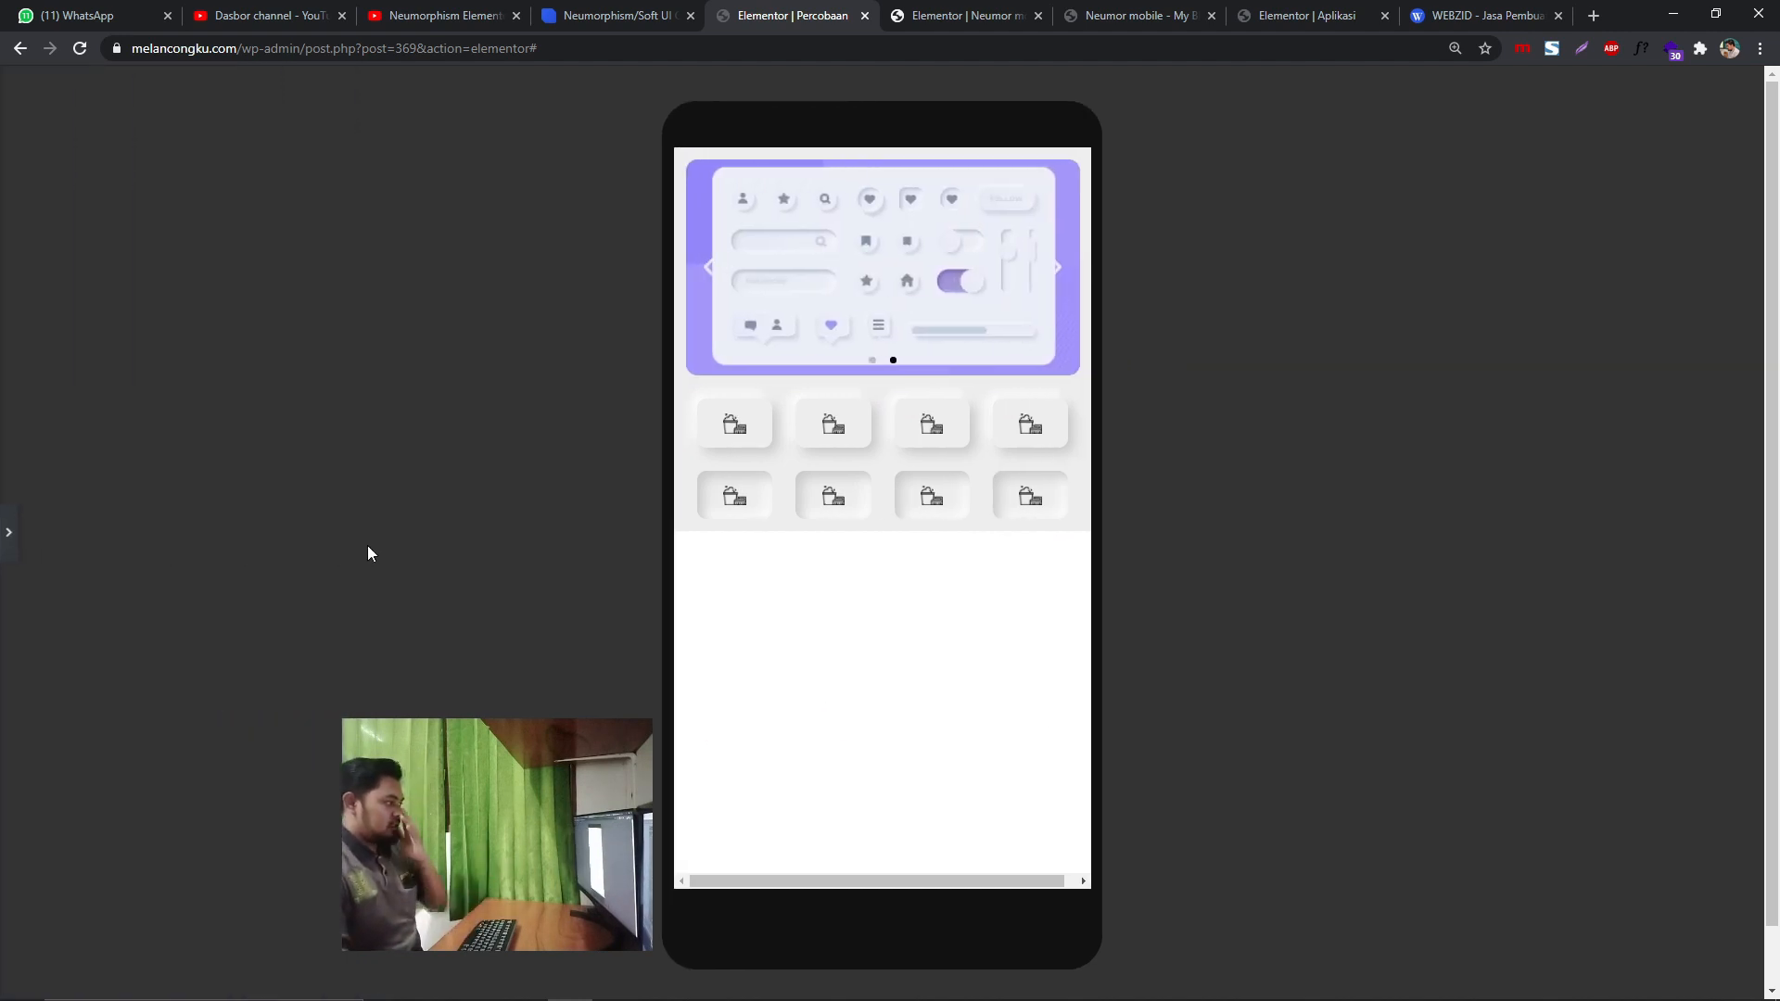
{"action": "left_click", "coordinate": [8, 532]}
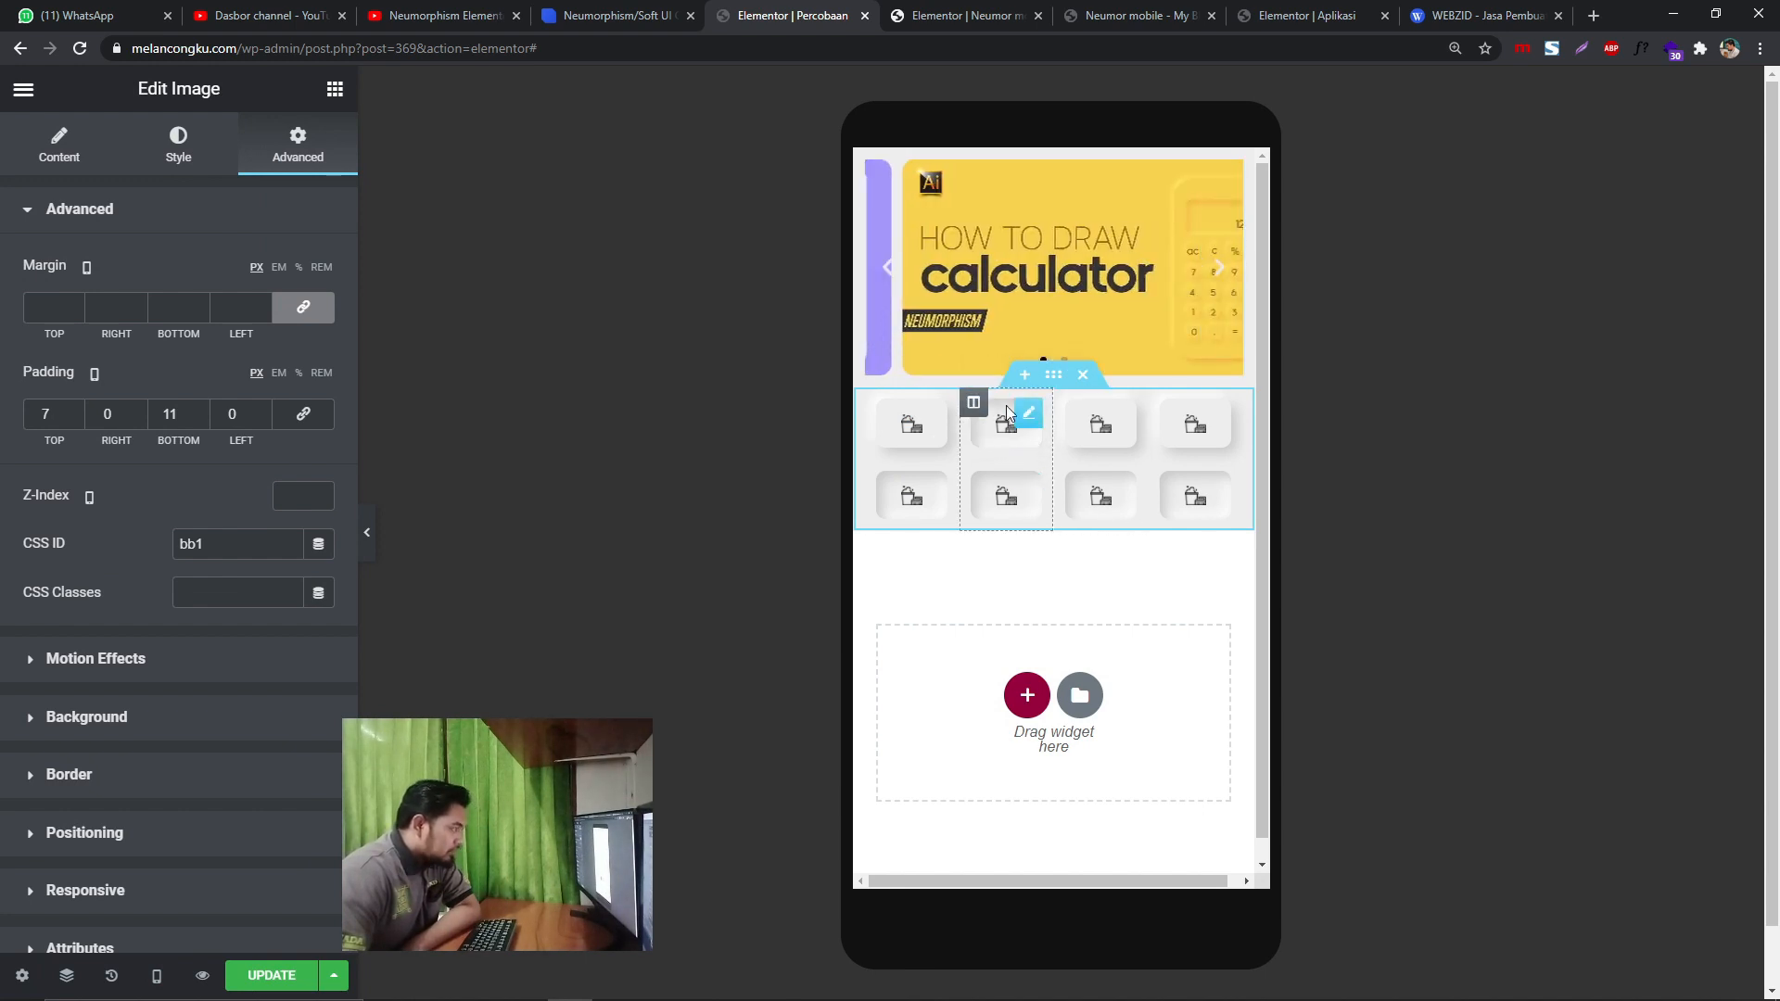
- Try a 0 px radius on the inset shape in Neumorphism.io, then switch to the Neumor mobile editor to check the reference design
{"action": "left_click", "coordinate": [611, 15]}
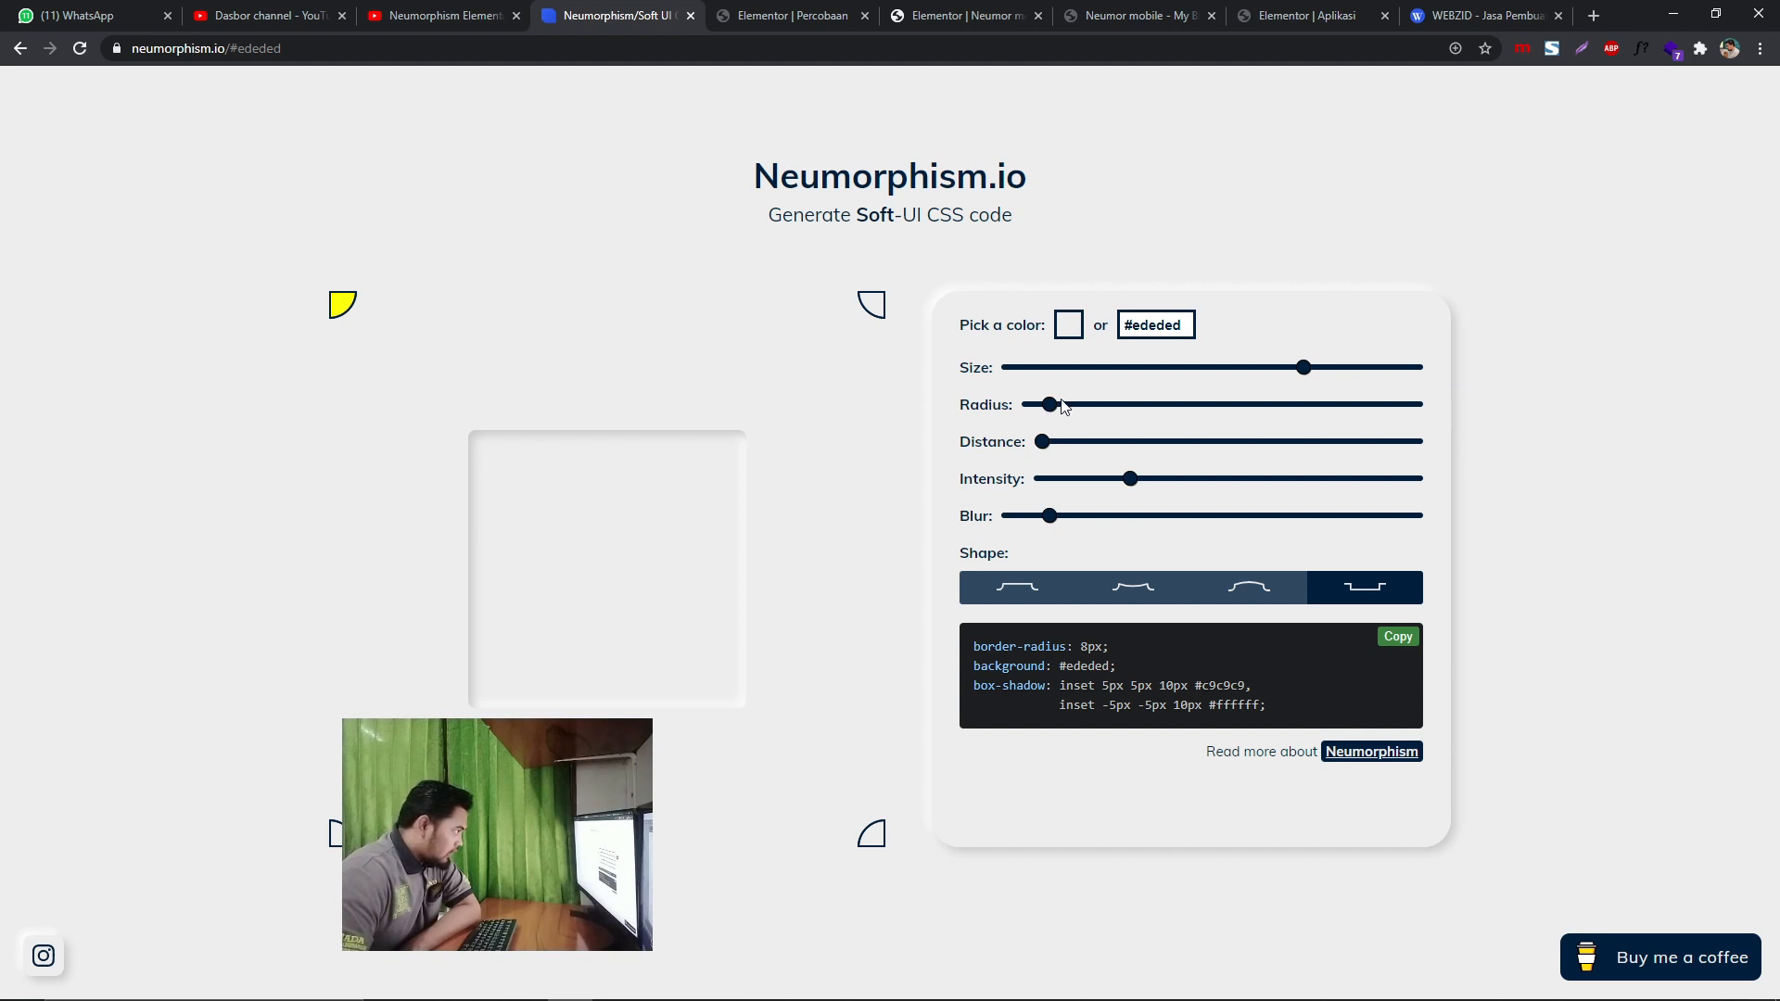
{"action": "left_click_drag", "start_coordinate": [1116, 406], "coordinate": [1076, 419]}
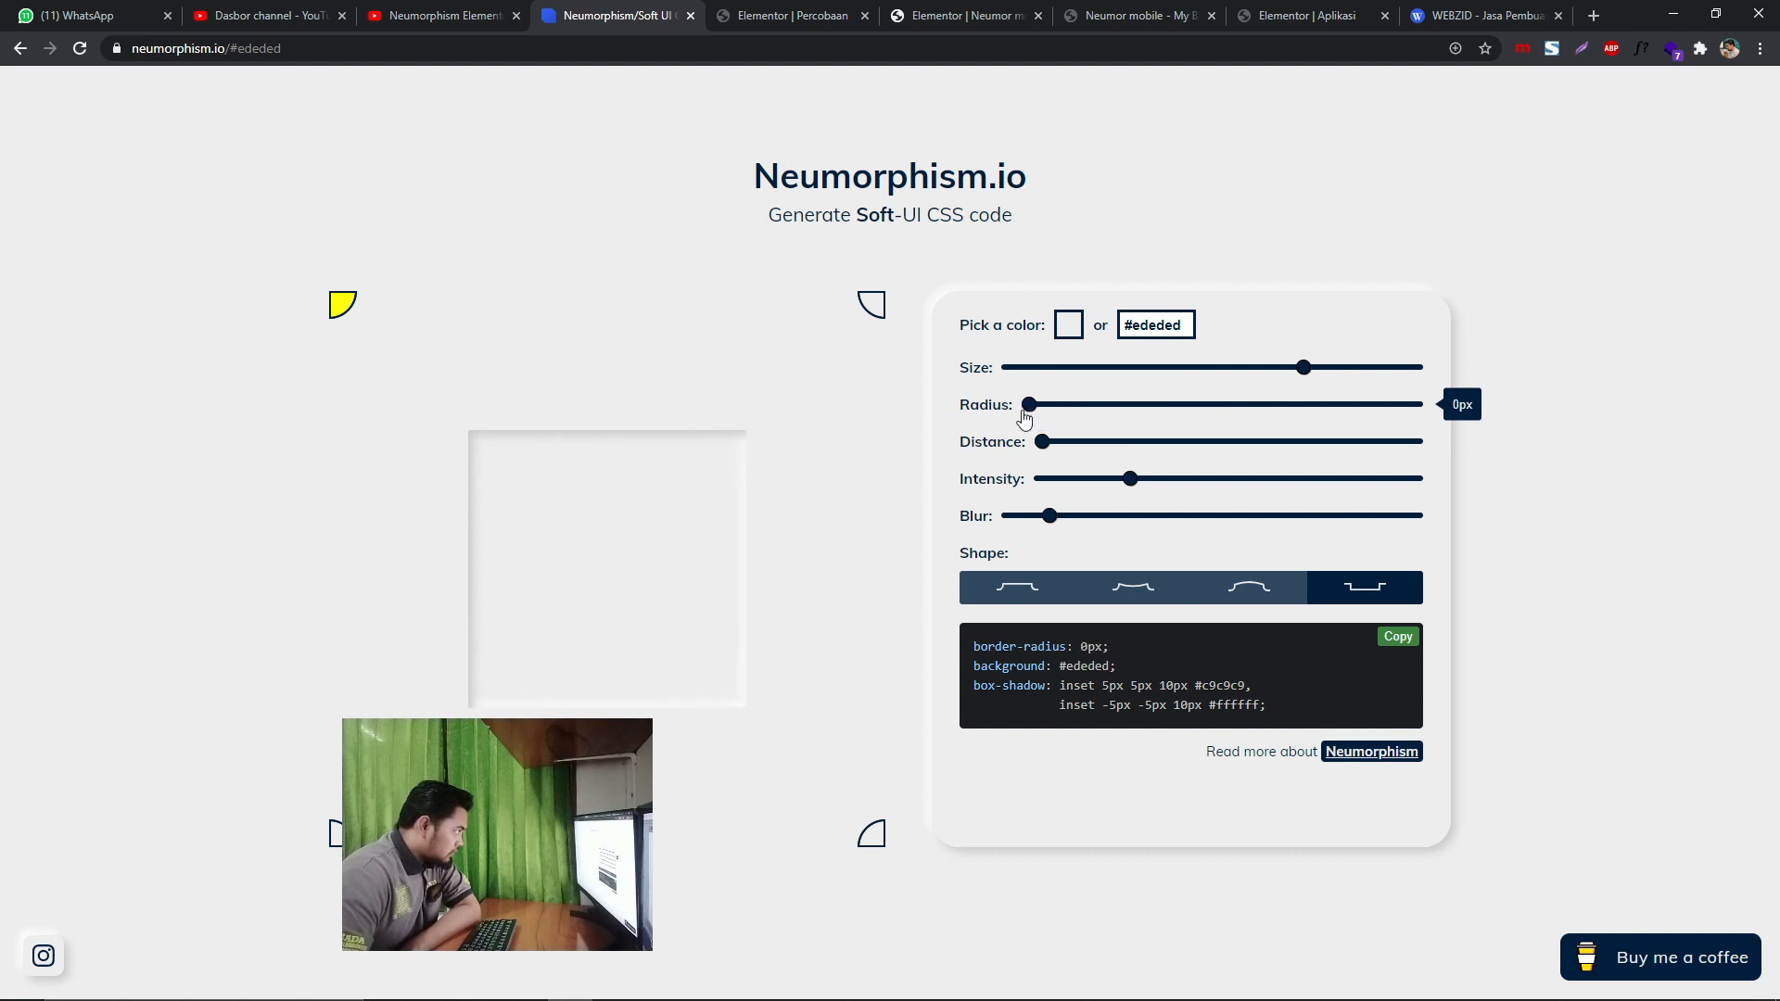
{"action": "left_click", "coordinate": [1012, 7]}
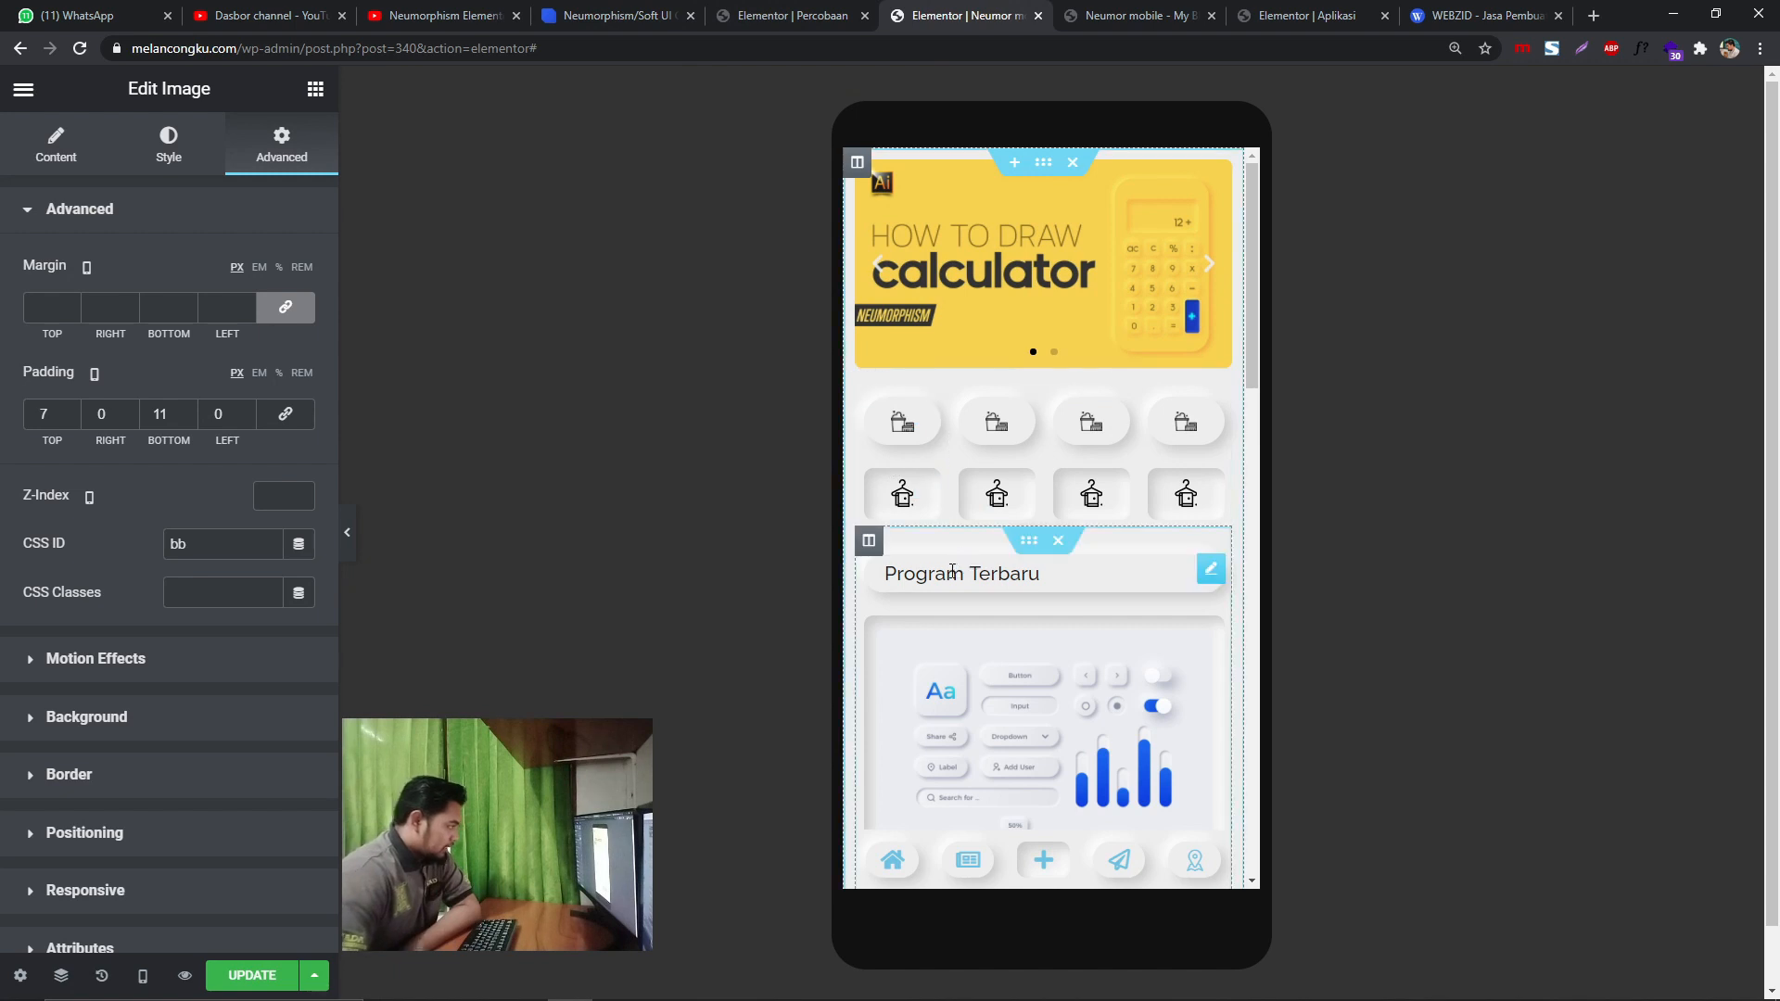
- Copy the heading text "Program Terbaru" from the Neumor mobile reference page and return to the Percobaan editor
{"action": "left_click", "coordinate": [1051, 577]}
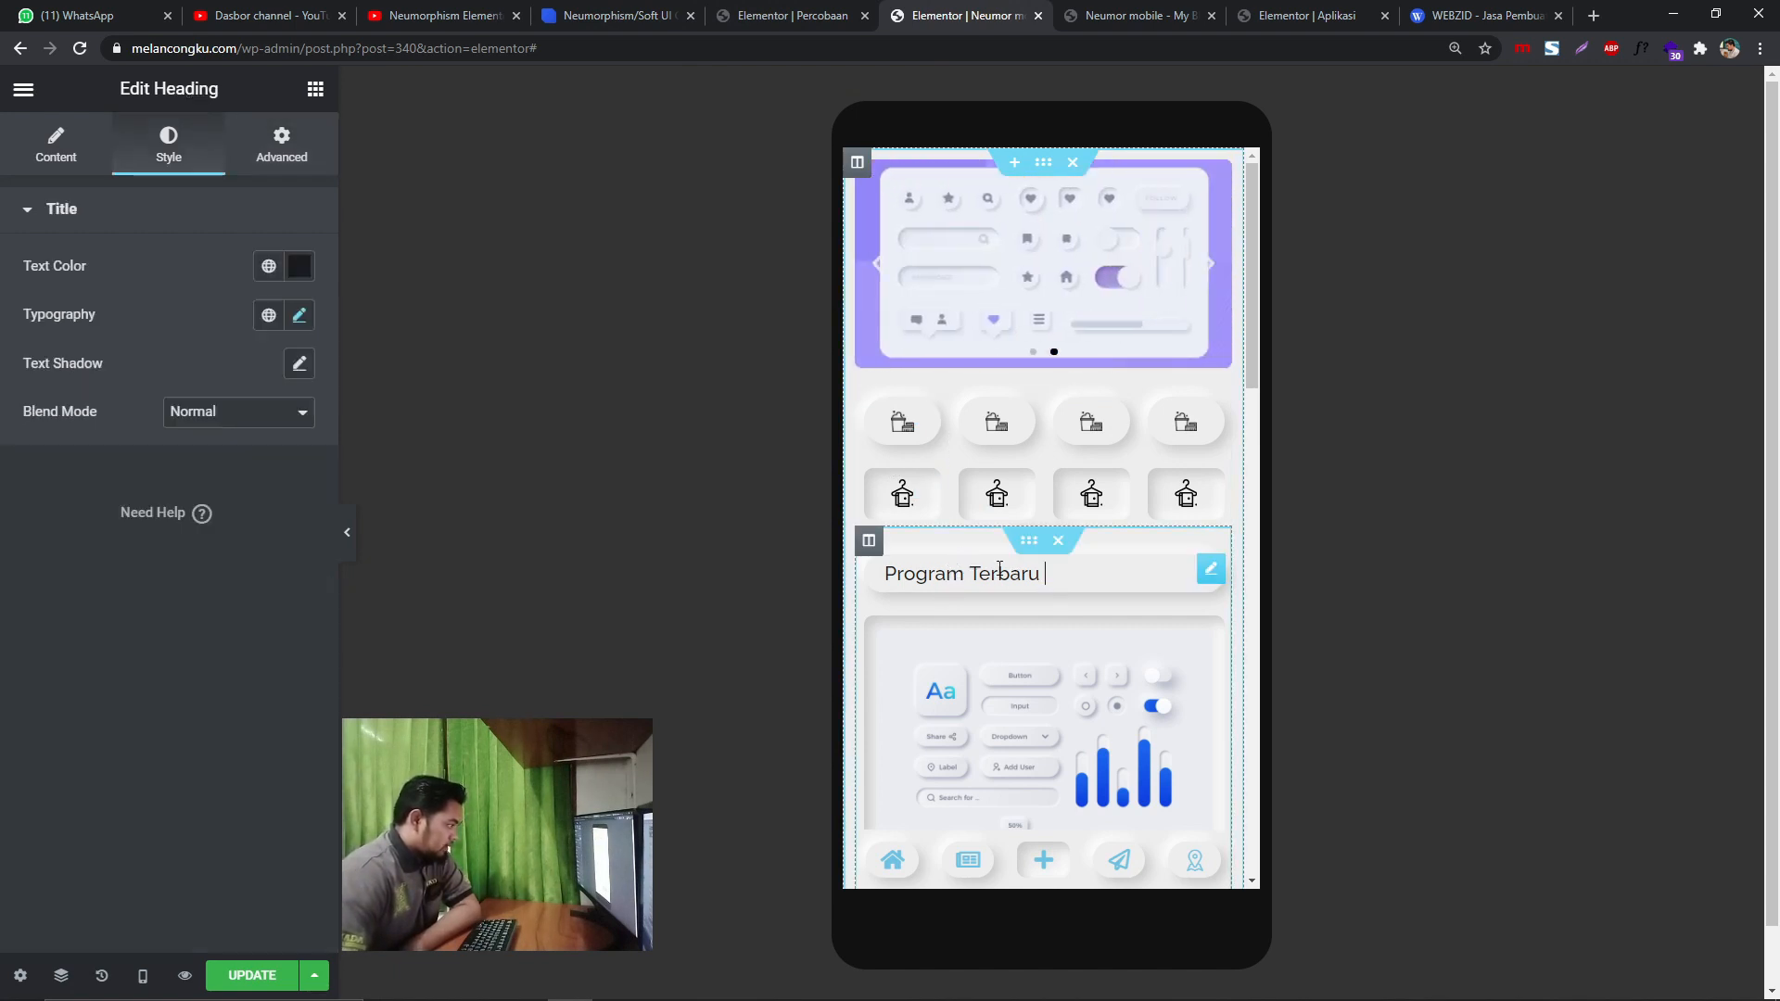
{"action": "left_click", "coordinate": [82, 164]}
{"action": "left_click_drag", "start_coordinate": [167, 293], "coordinate": [2, 302]}
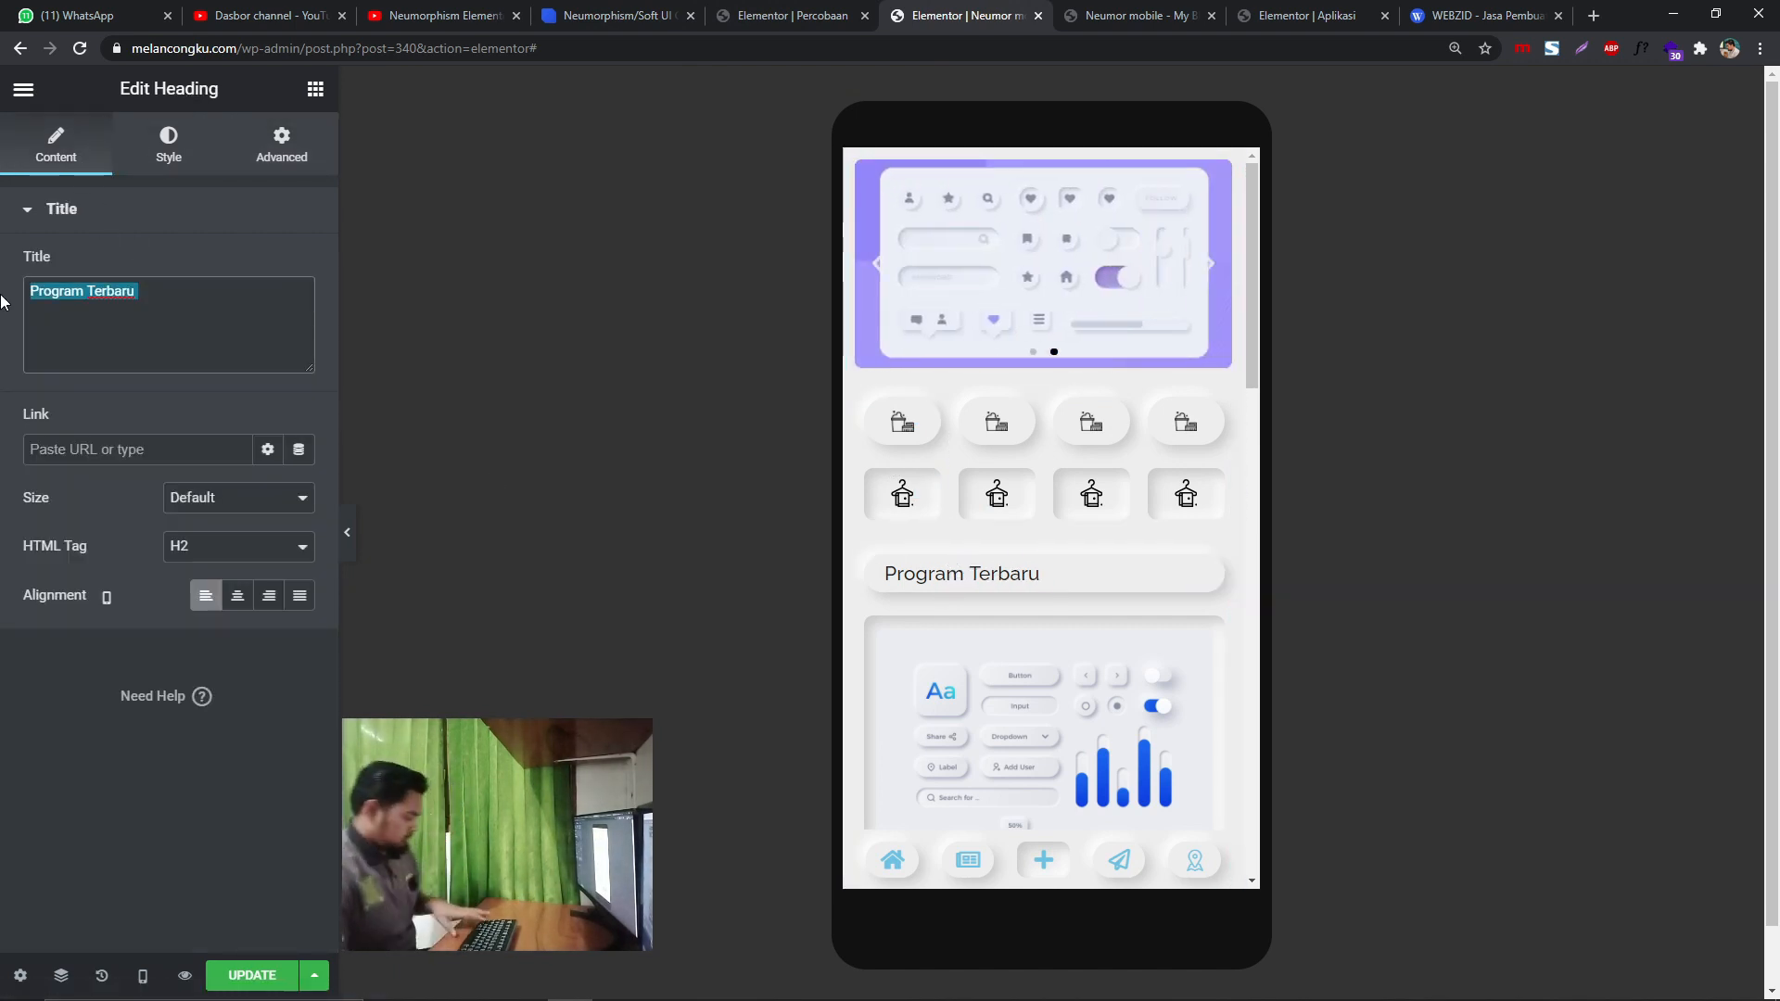
{"action": "left_click", "coordinate": [775, 7]}
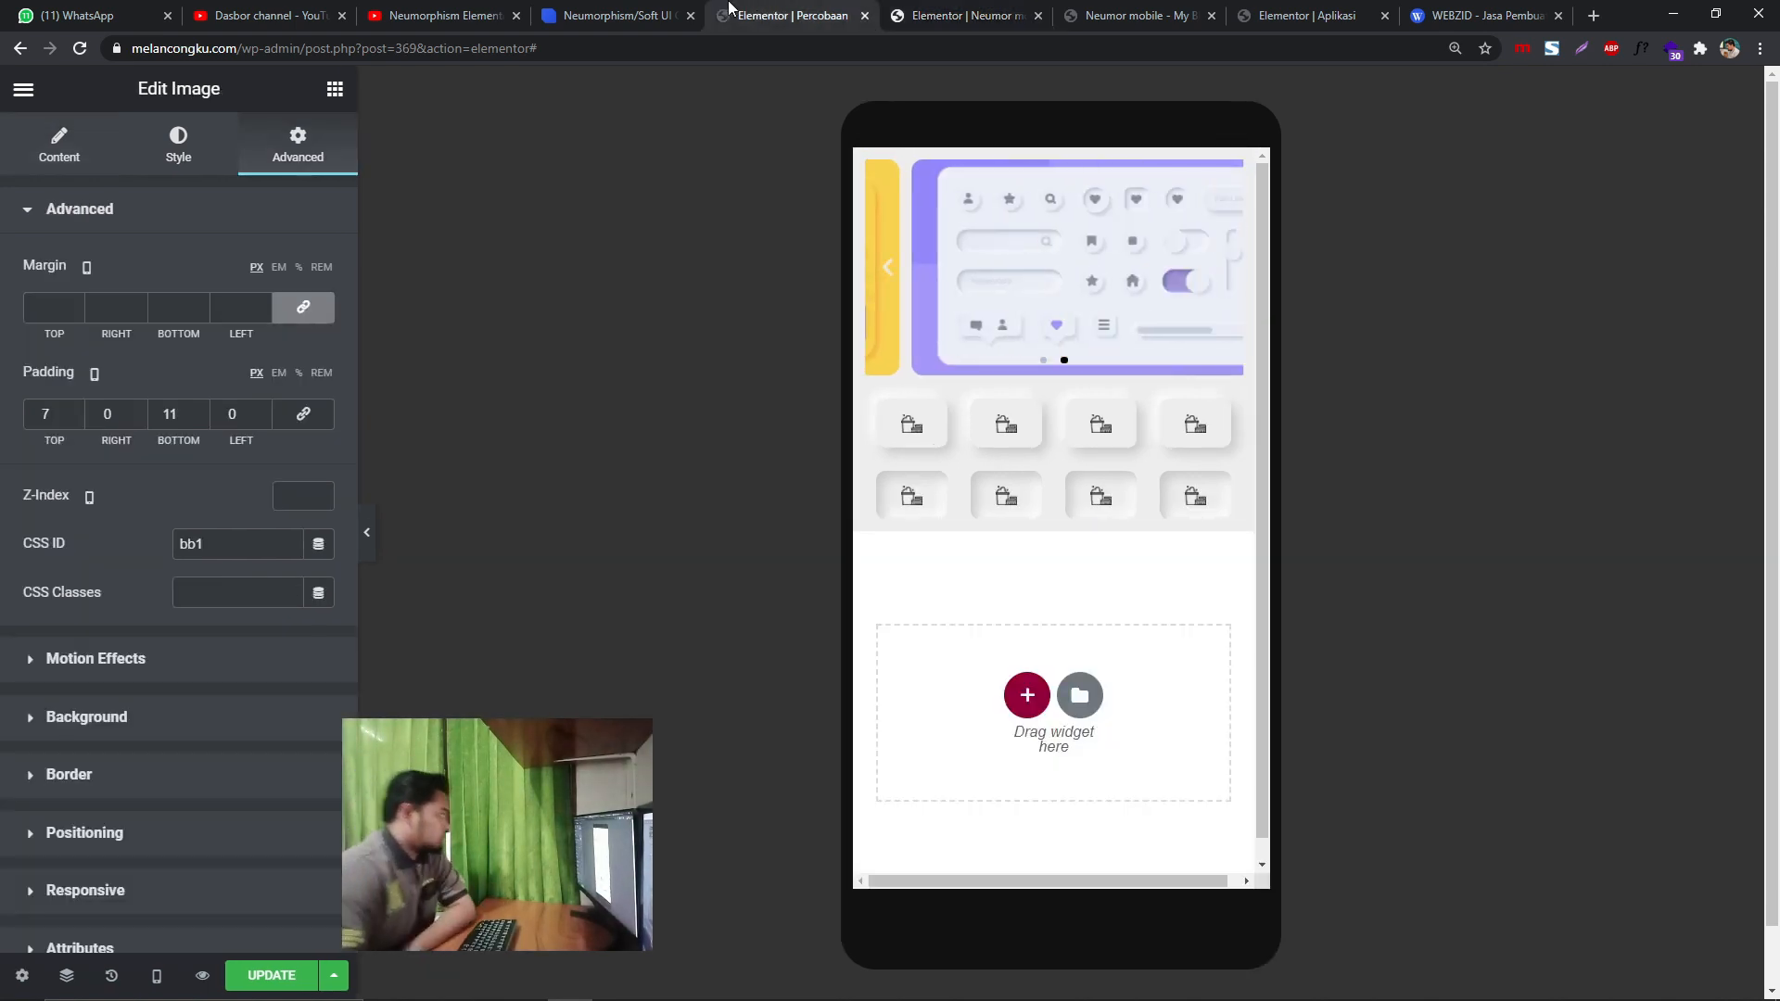
- Add a new single-column section below the two icon rows
{"action": "left_click", "coordinate": [335, 90]}
{"action": "left_click_drag", "start_coordinate": [78, 306], "coordinate": [1007, 515]}
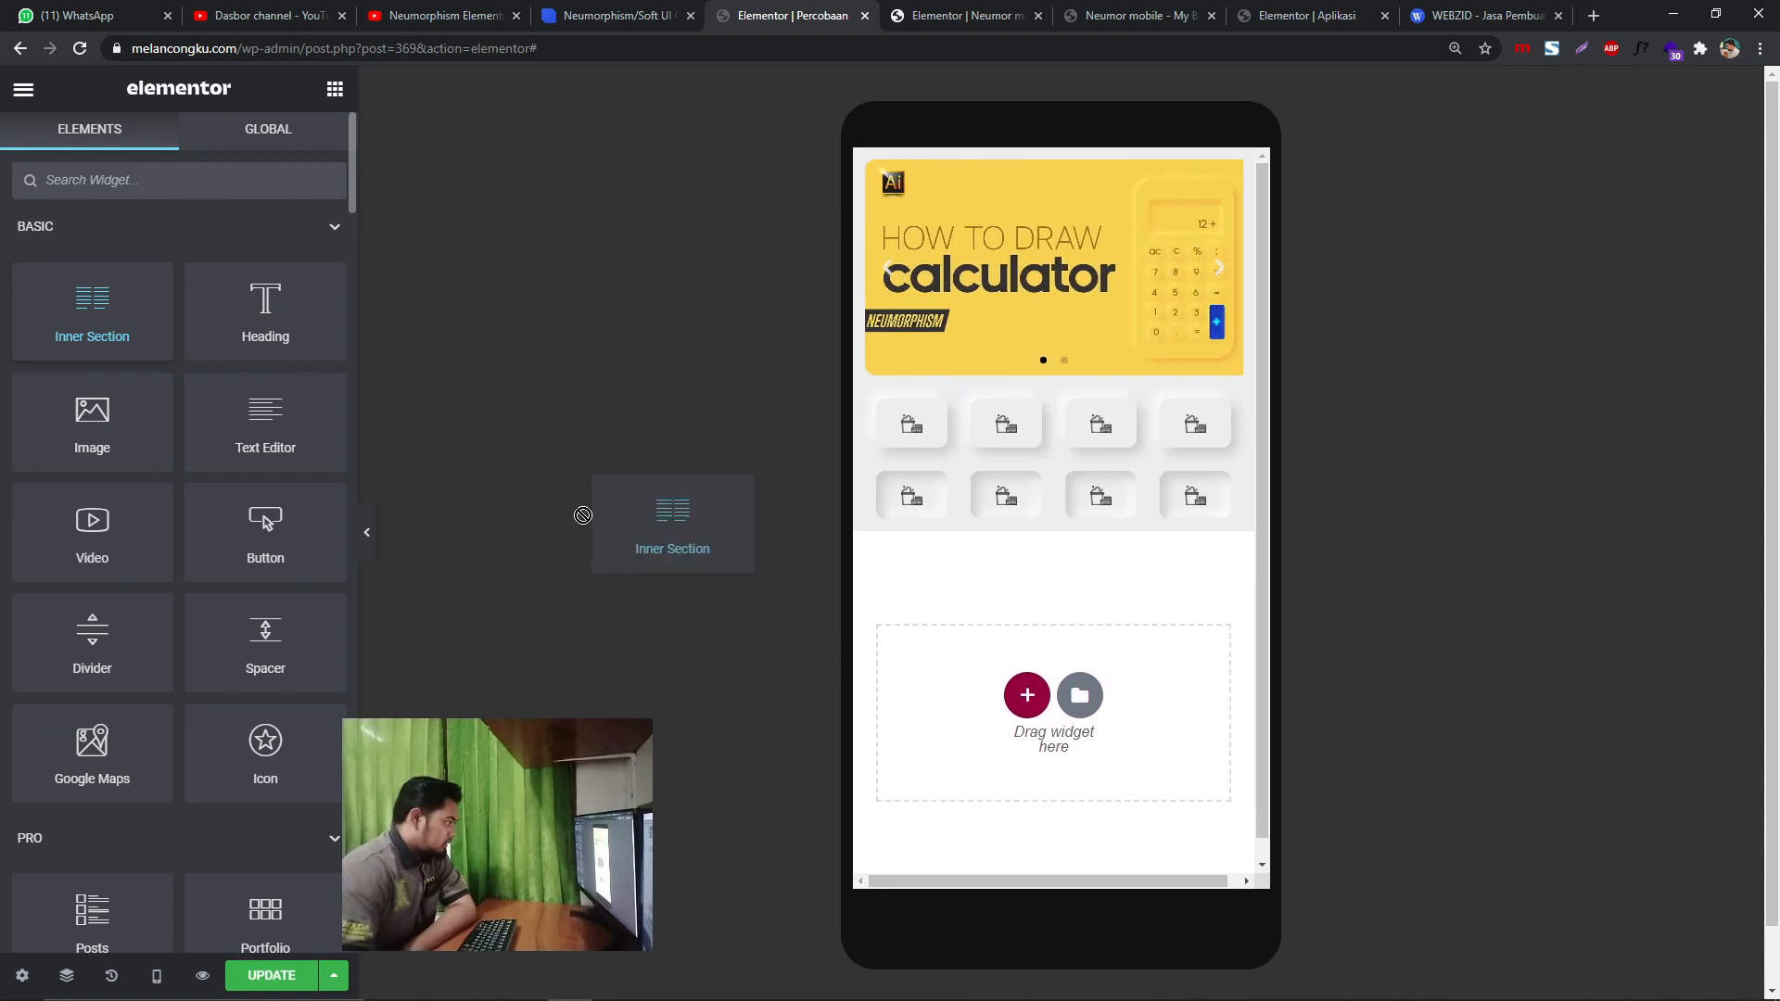
{"action": "left_click", "coordinate": [1027, 697]}
{"action": "left_click", "coordinate": [958, 755]}
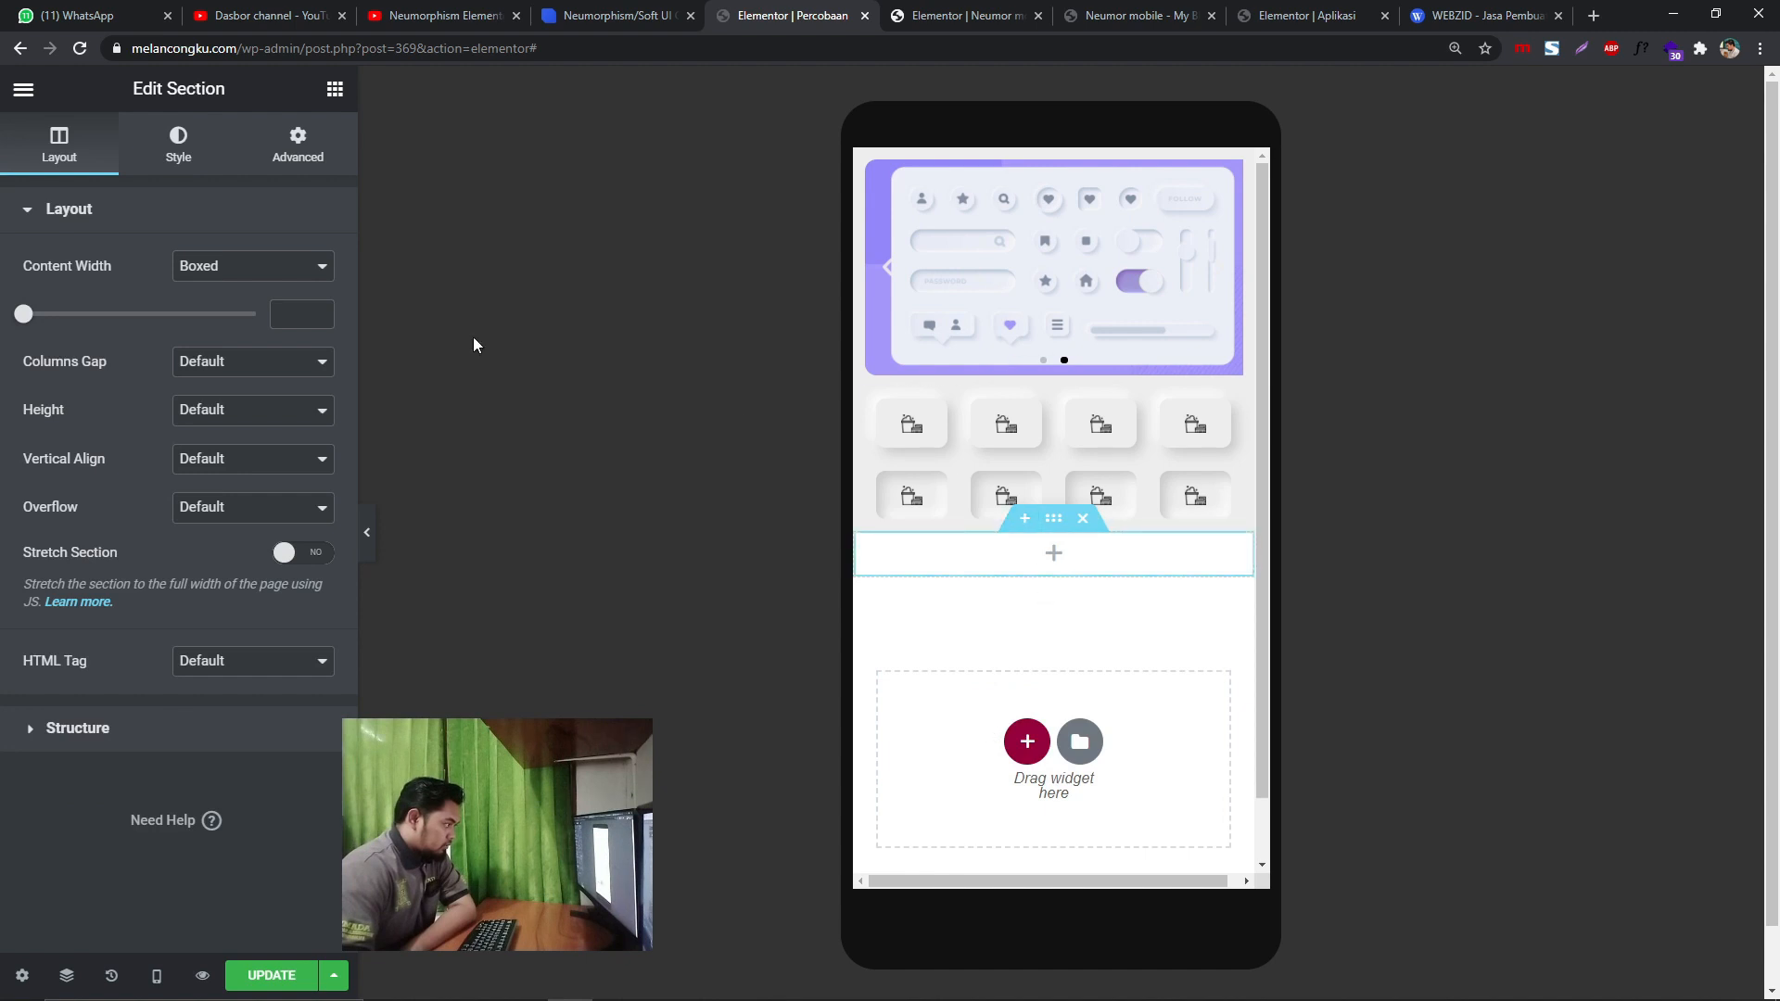
{"action": "left_click", "coordinate": [294, 160]}
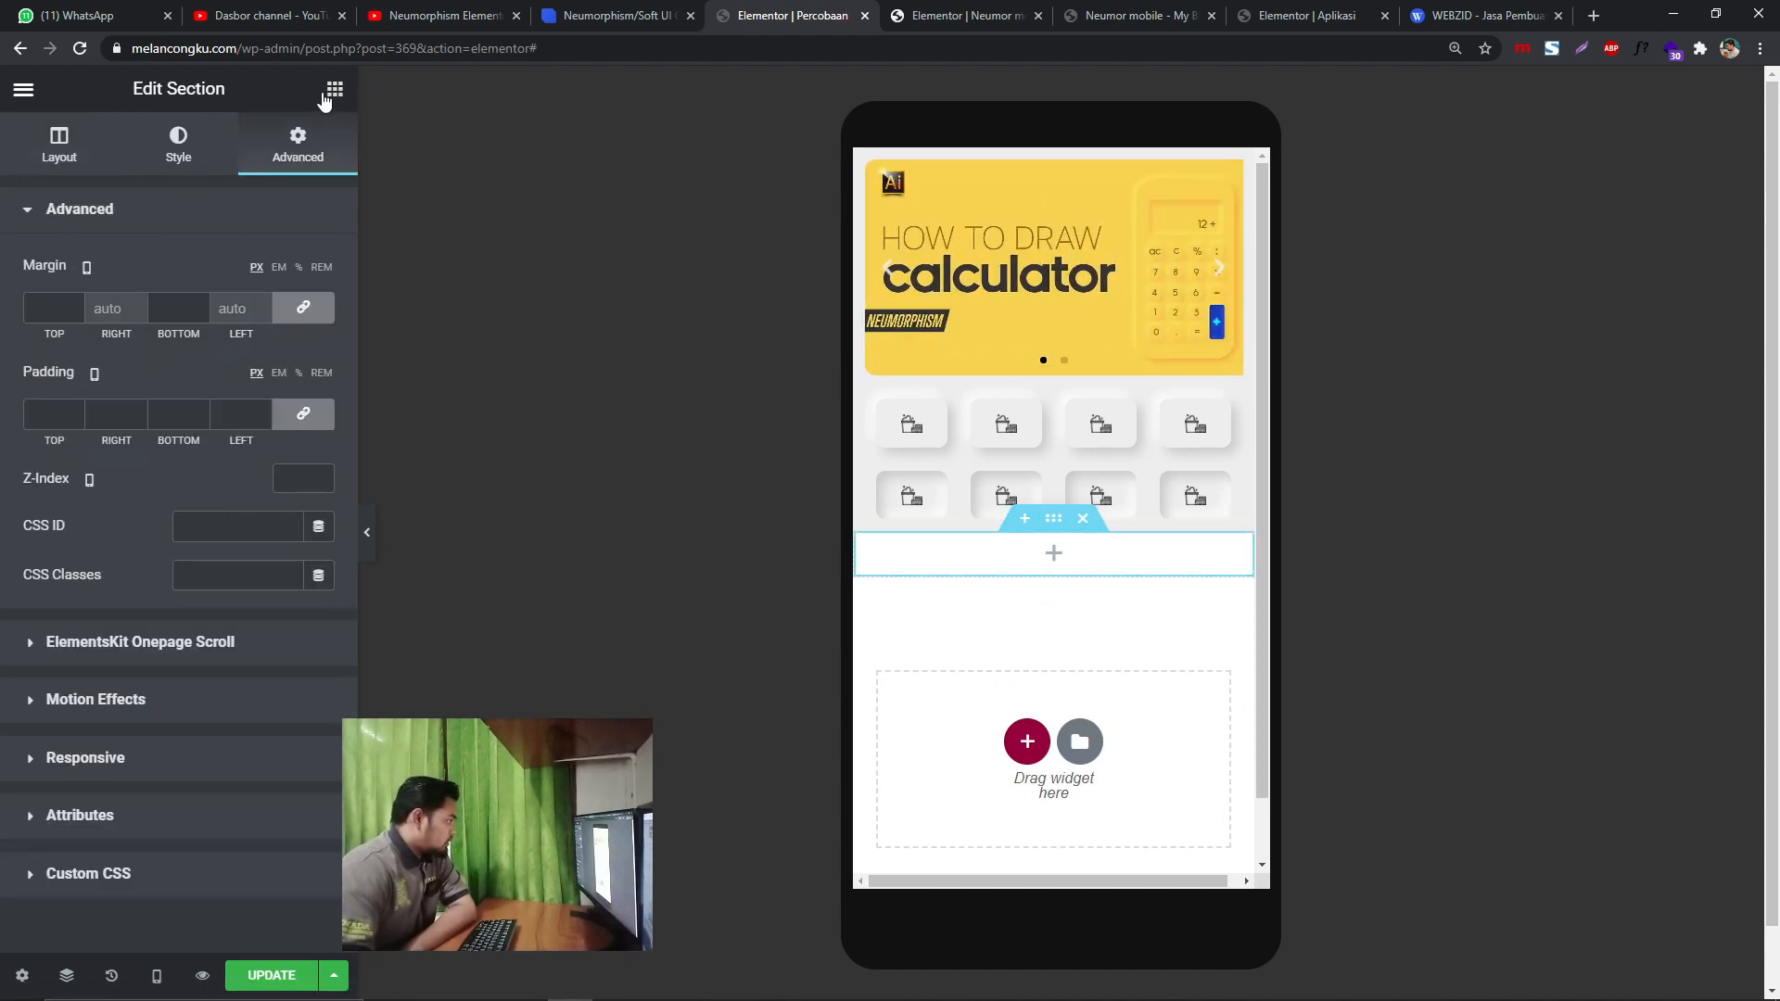
- Copy the icon rows' section and paste its style onto the new empty section
{"action": "right_click", "coordinate": [1051, 524]}
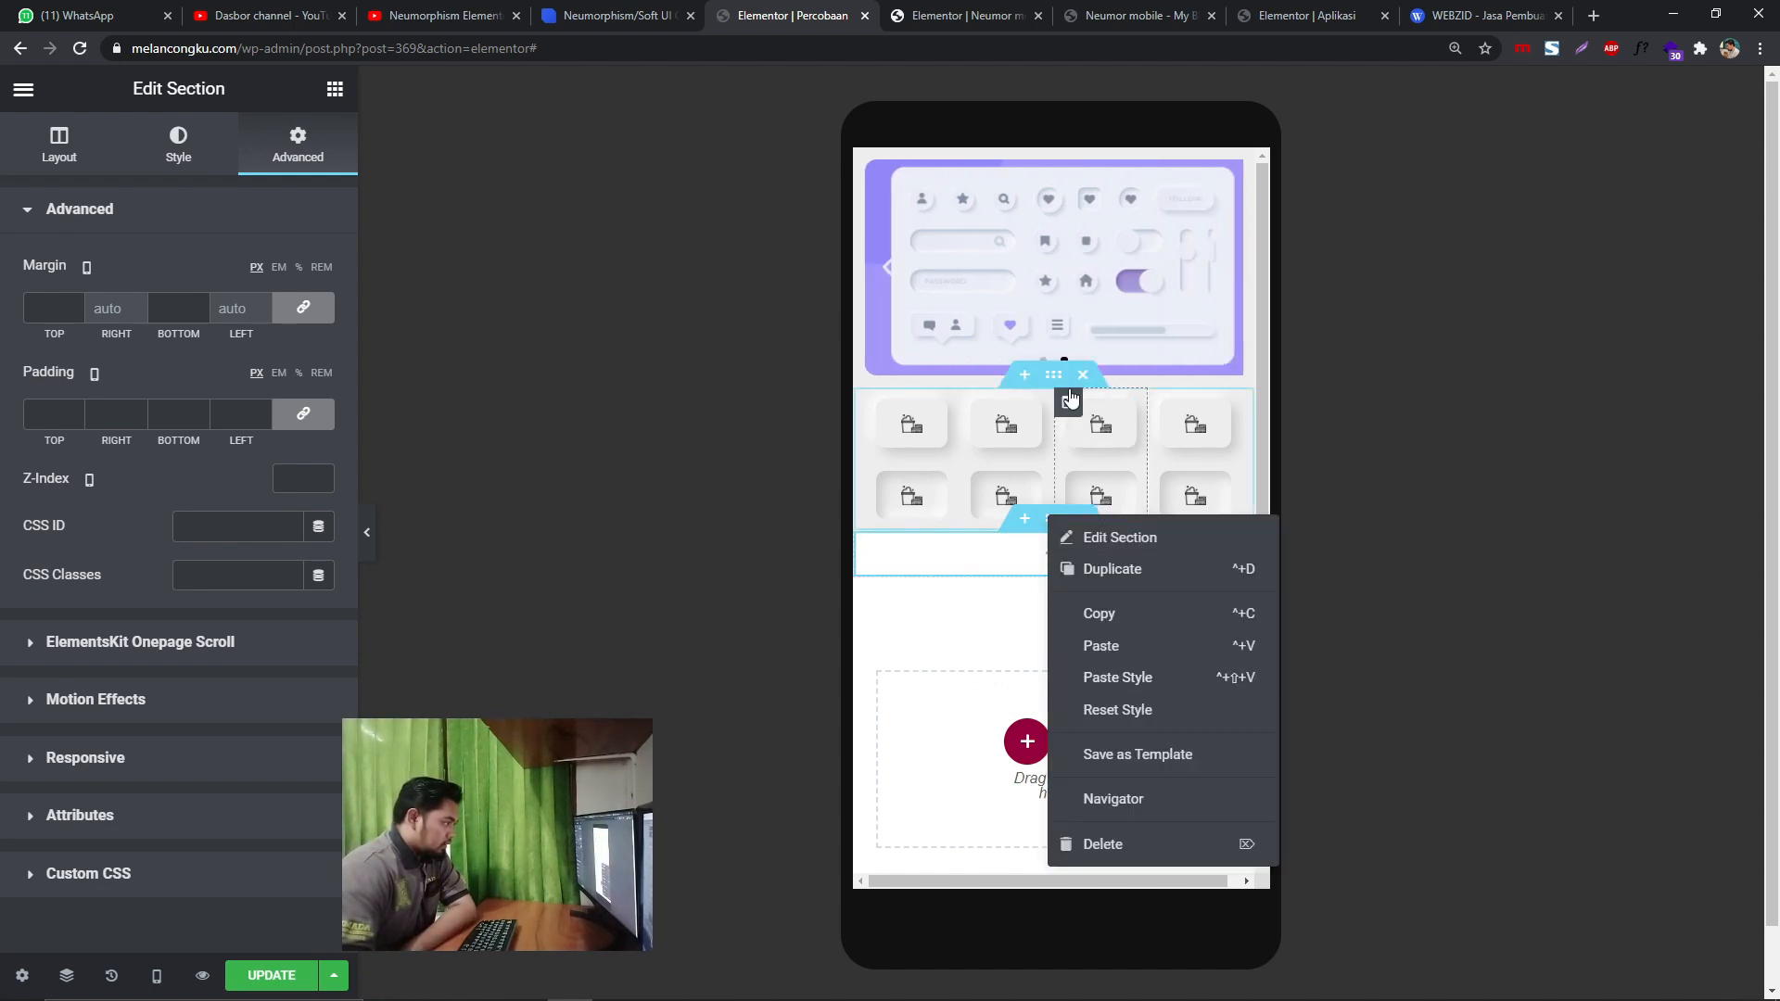
{"action": "right_click", "coordinate": [1050, 377]}
{"action": "left_click", "coordinate": [1104, 489]}
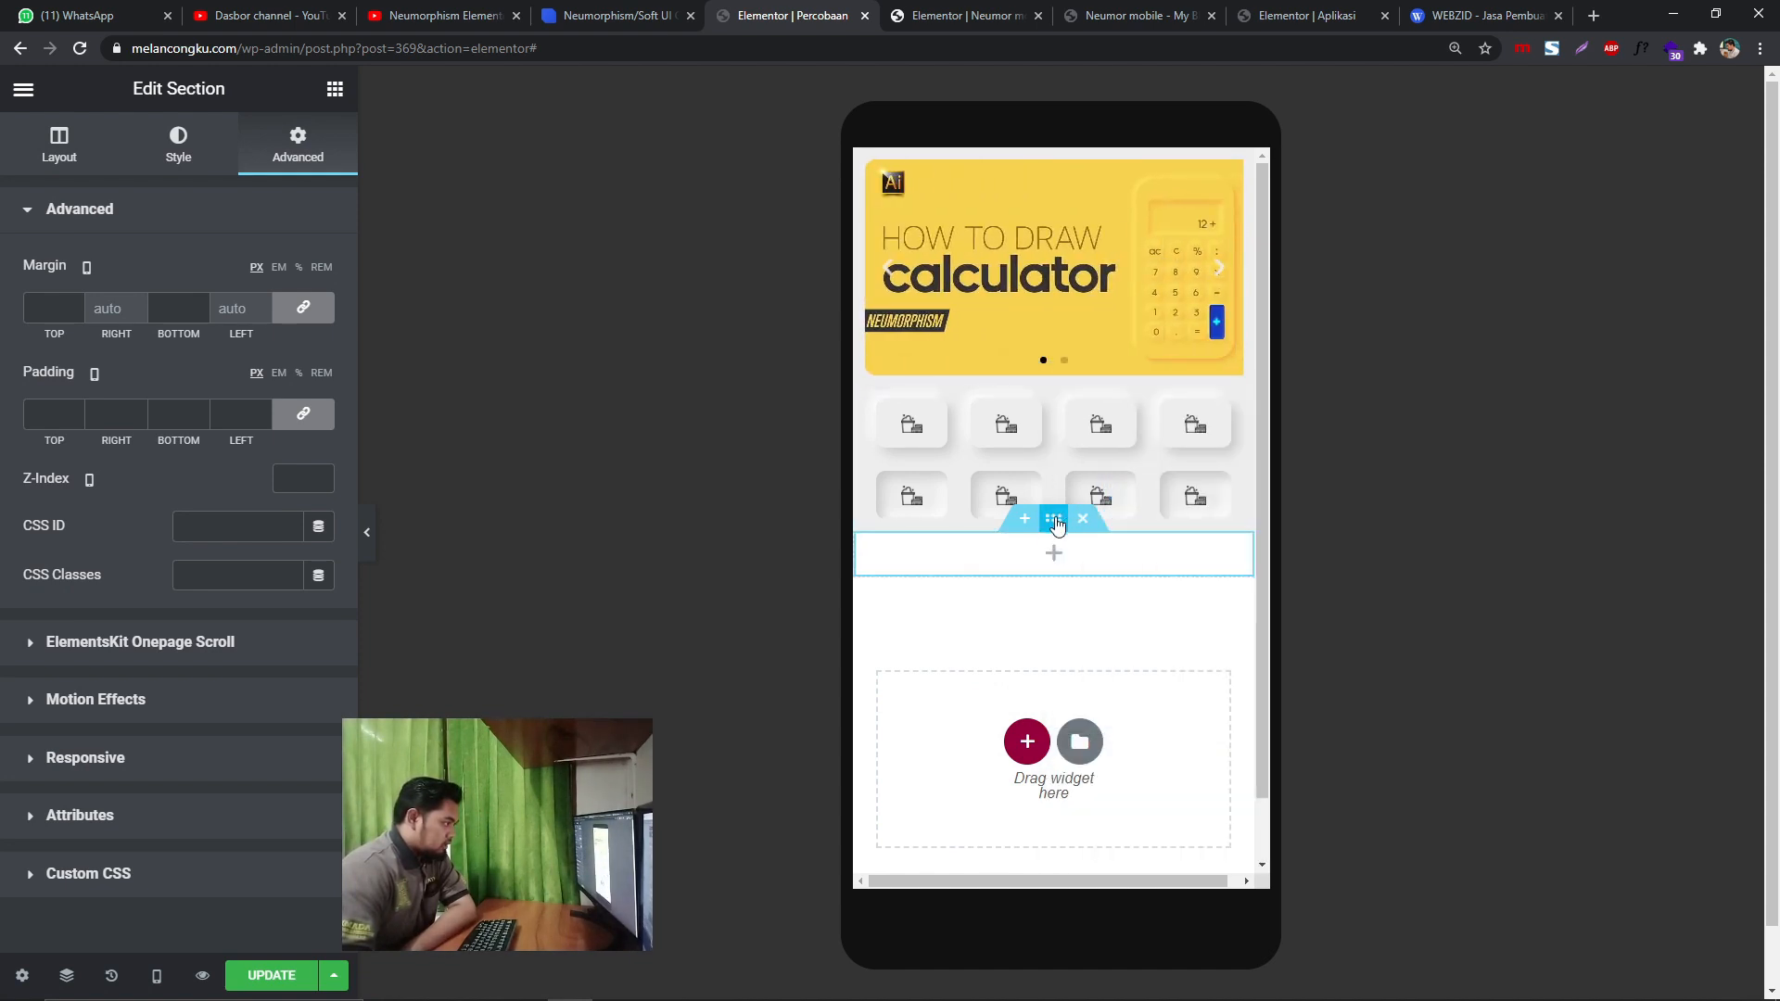
{"action": "right_click", "coordinate": [1051, 520]}
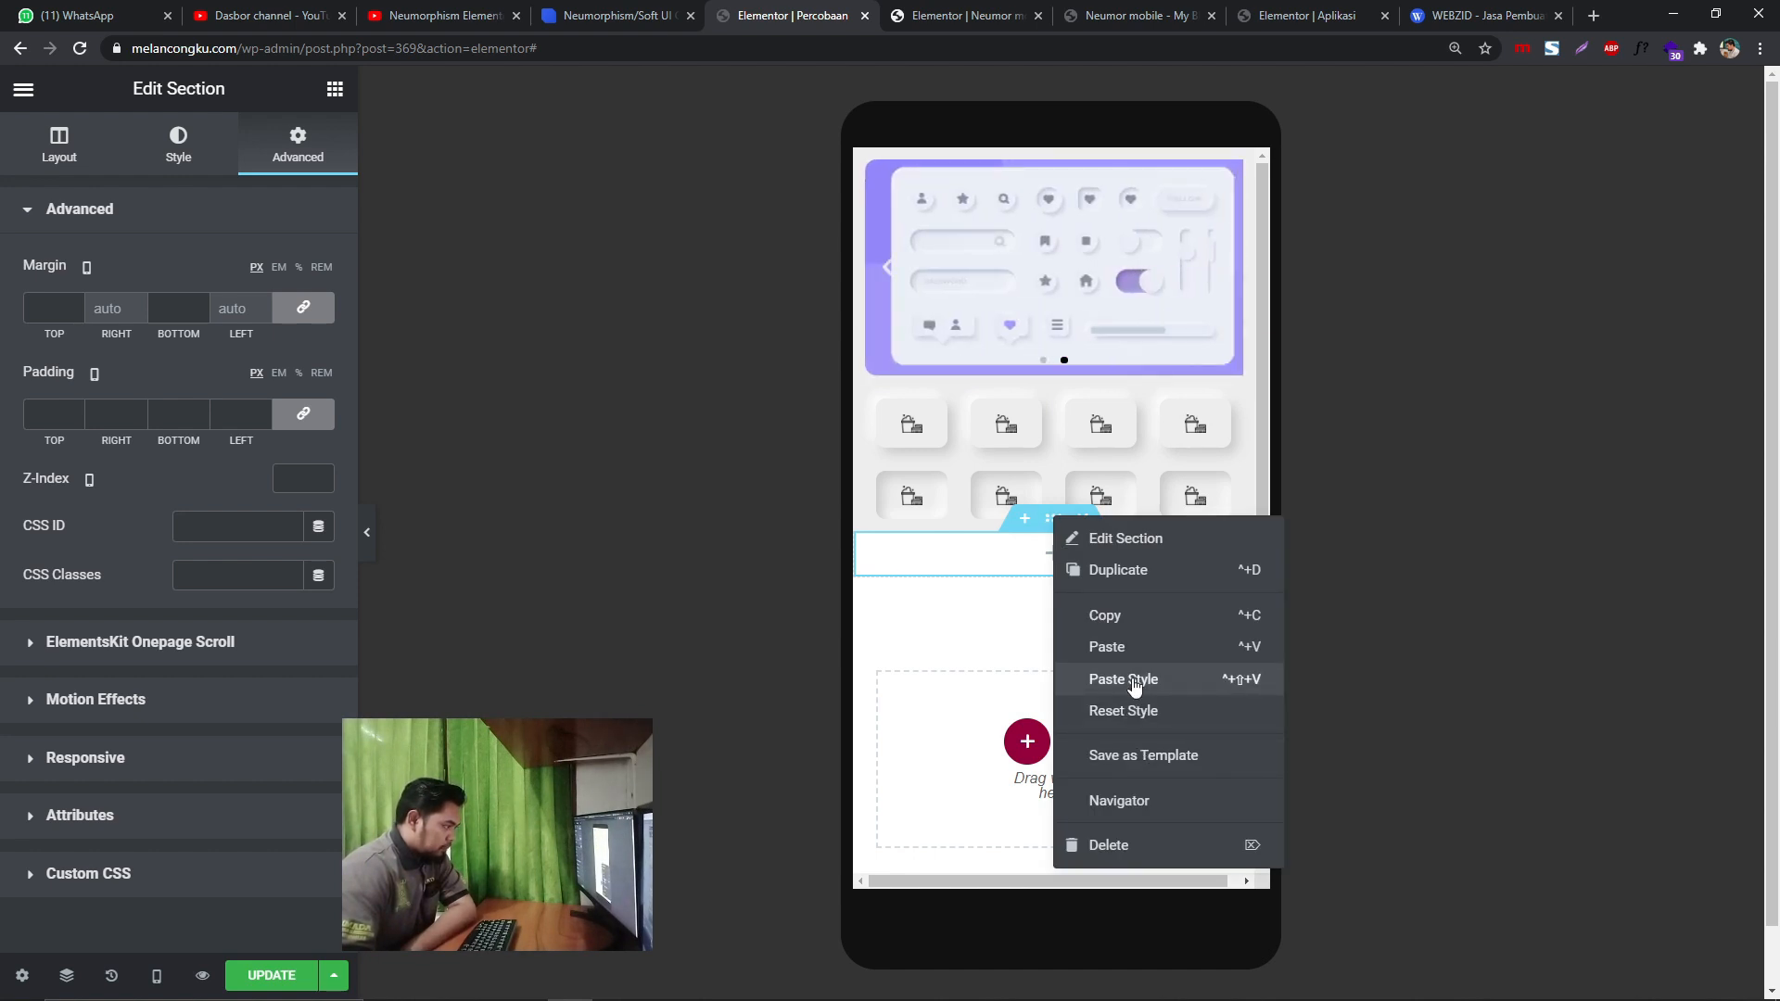
{"action": "left_click", "coordinate": [1133, 681]}
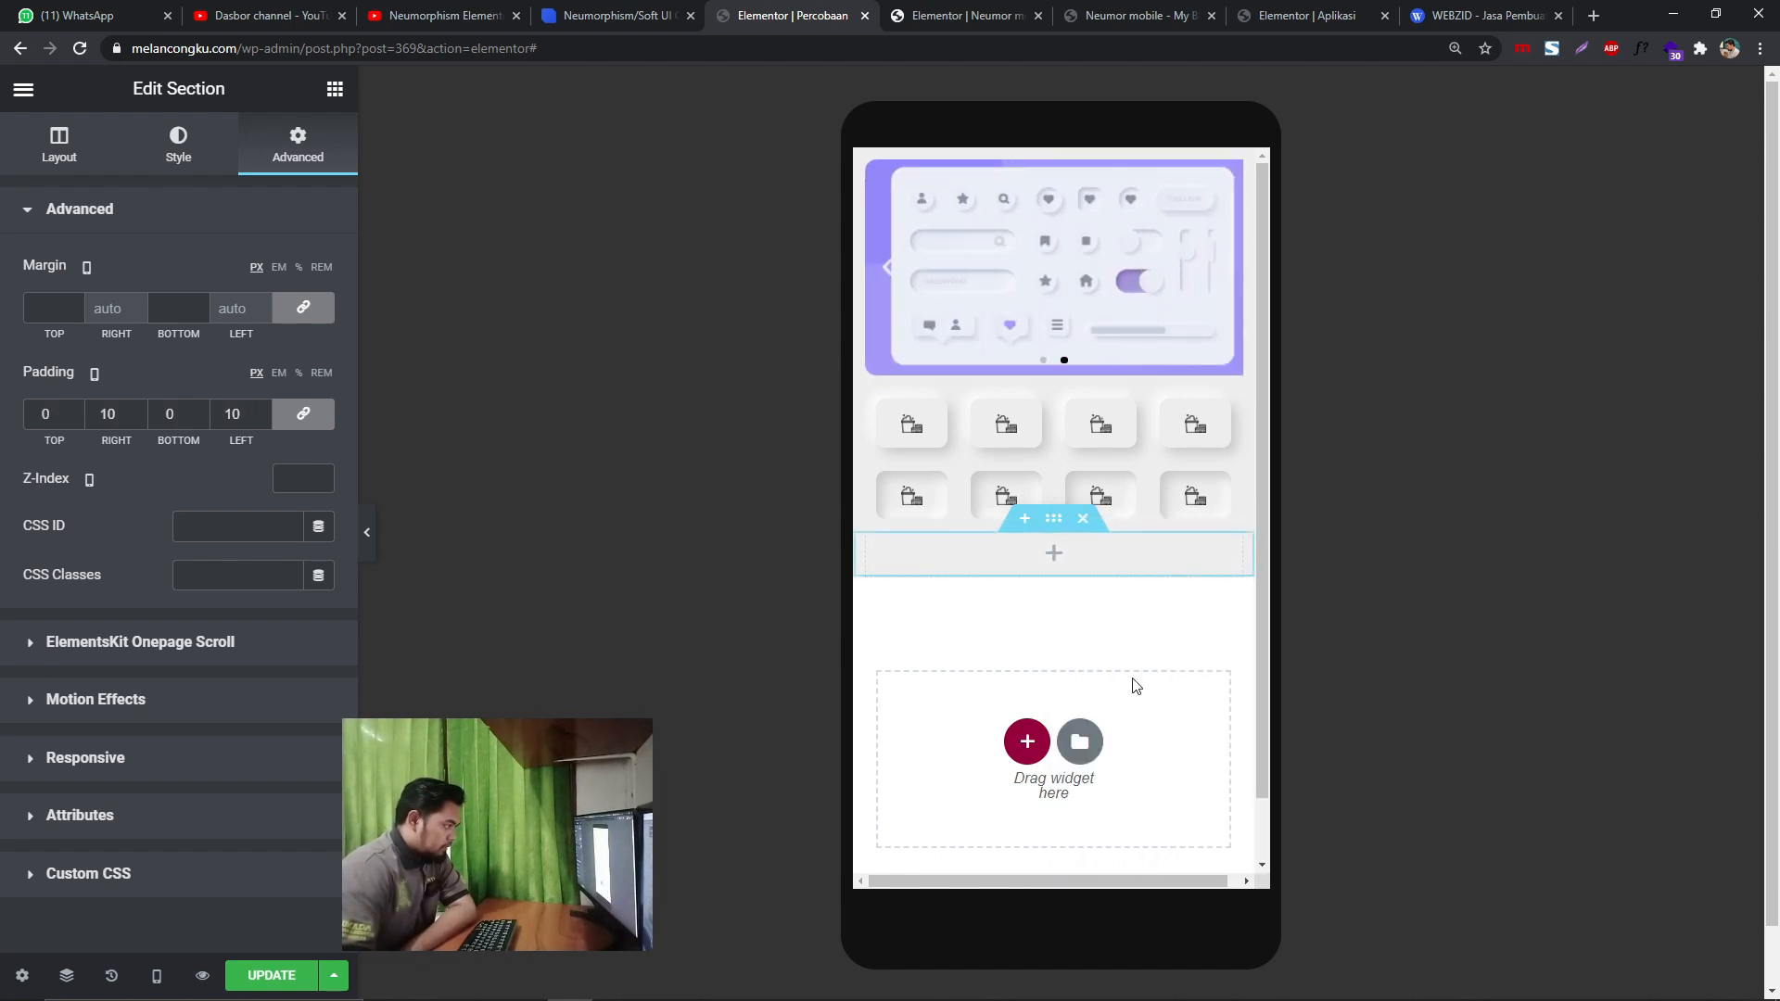
- Place a Heading widget in the new section and replace its title with "Program Terbaru"
{"action": "left_click", "coordinate": [334, 89]}
{"action": "left_click_drag", "start_coordinate": [265, 311], "coordinate": [1007, 553]}
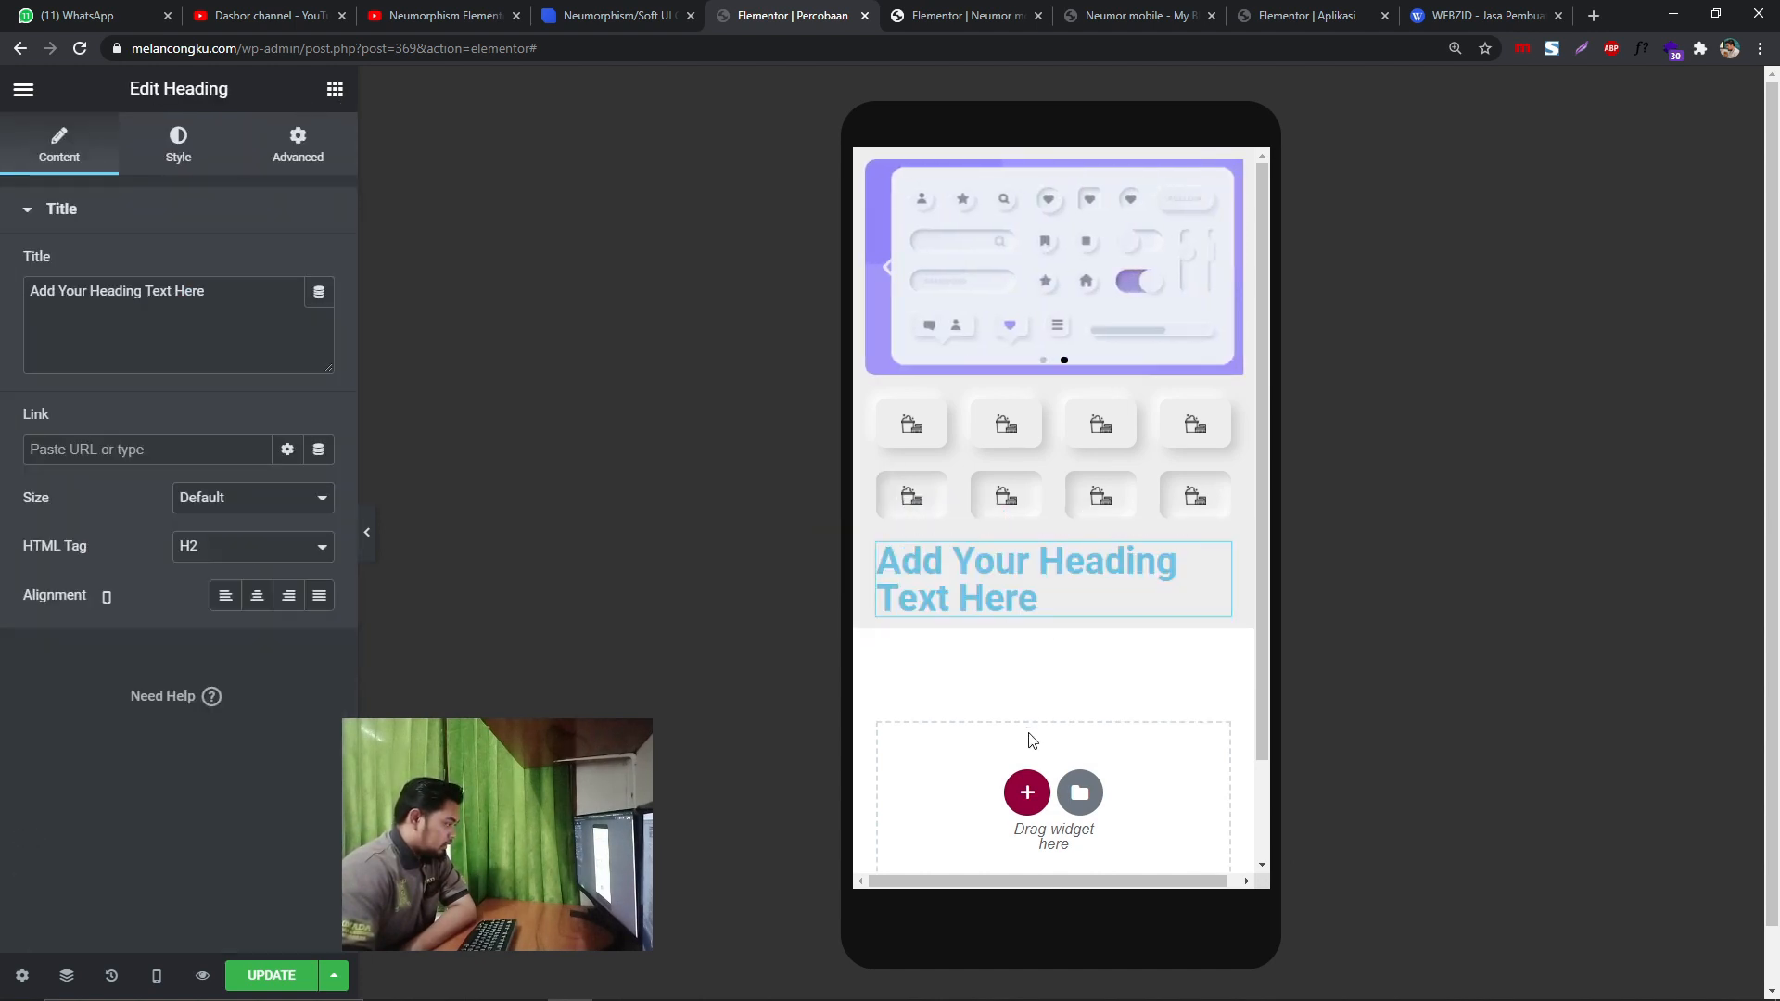
{"action": "triple_click", "coordinate": [243, 288]}
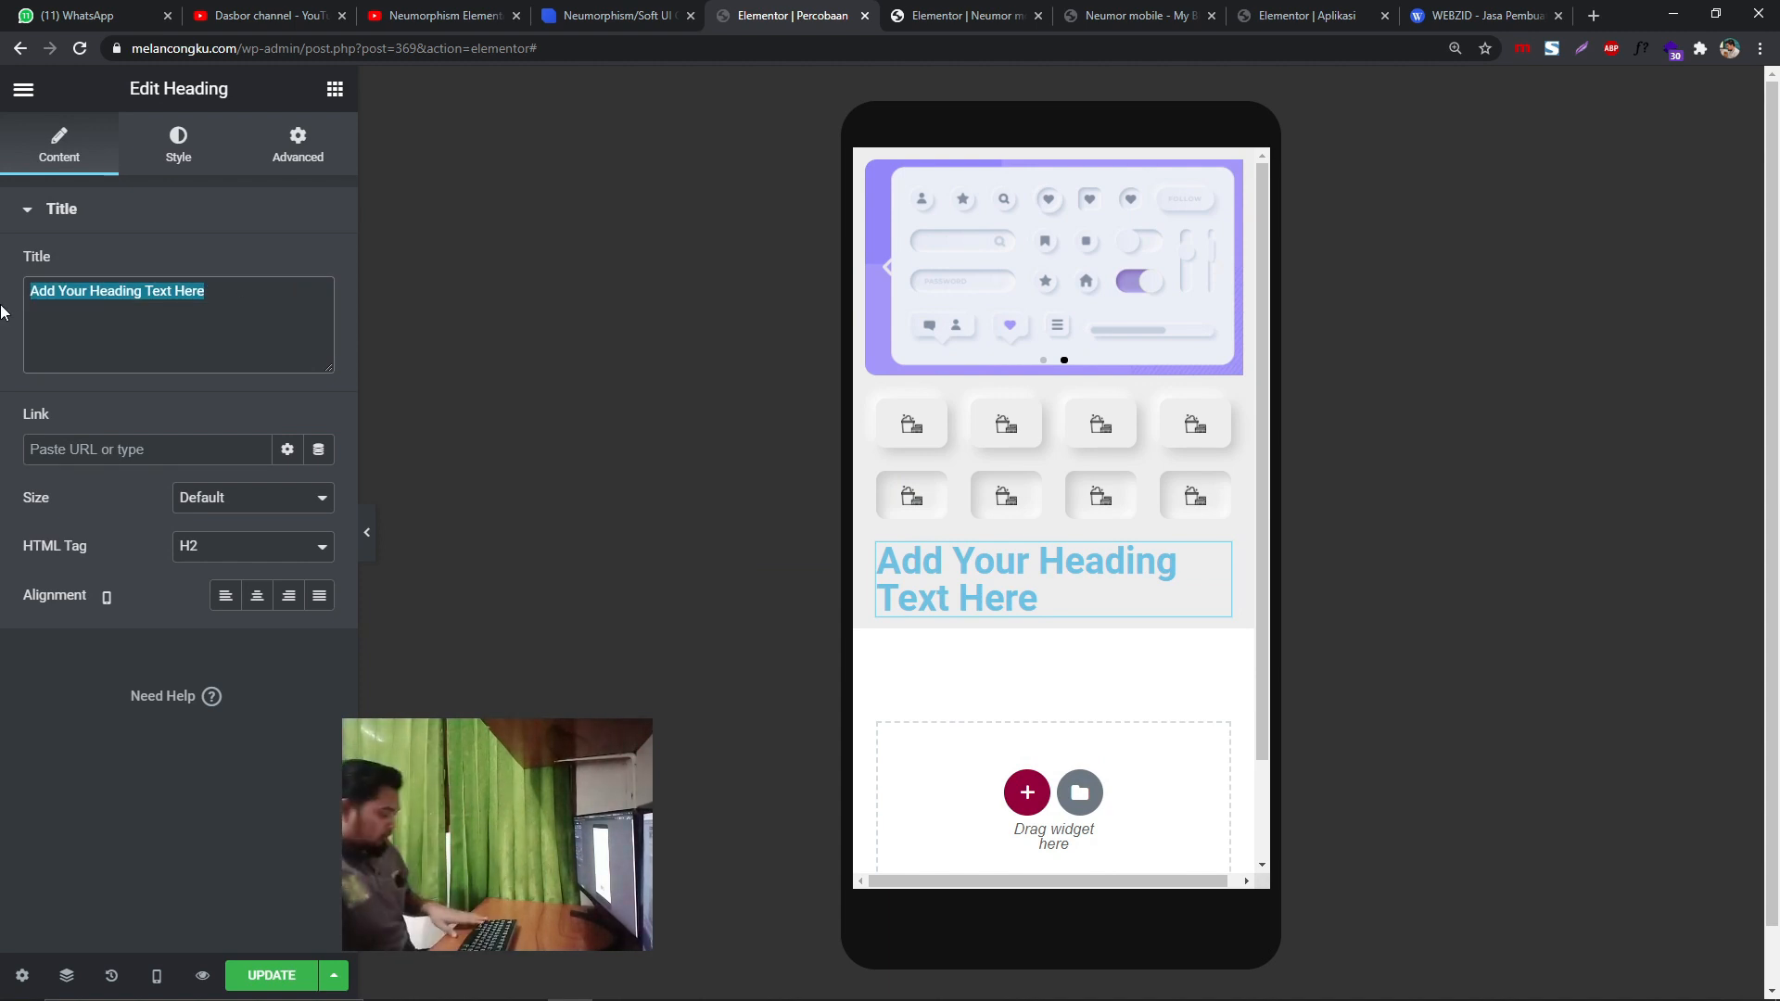
{"action": "key", "text": "ctrl+v"}
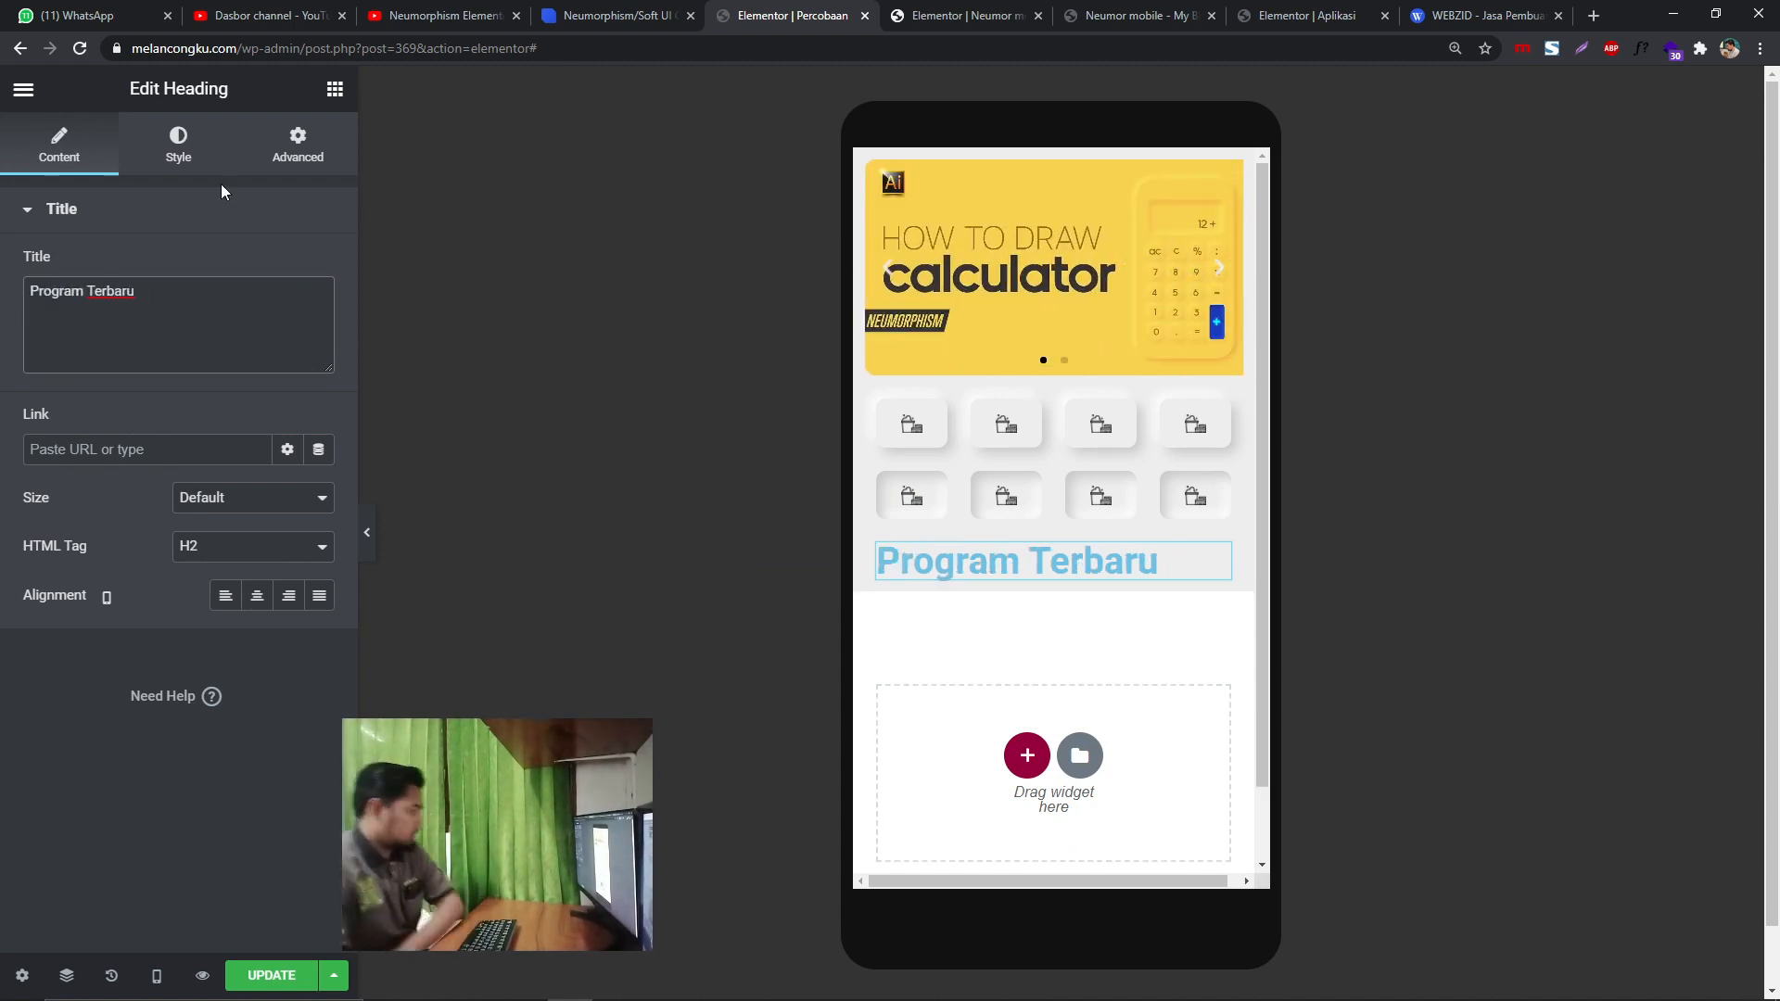
- Set the Program Terbaru heading's font family to Raleway
{"action": "left_click", "coordinate": [188, 151]}
{"action": "left_click", "coordinate": [318, 316]}
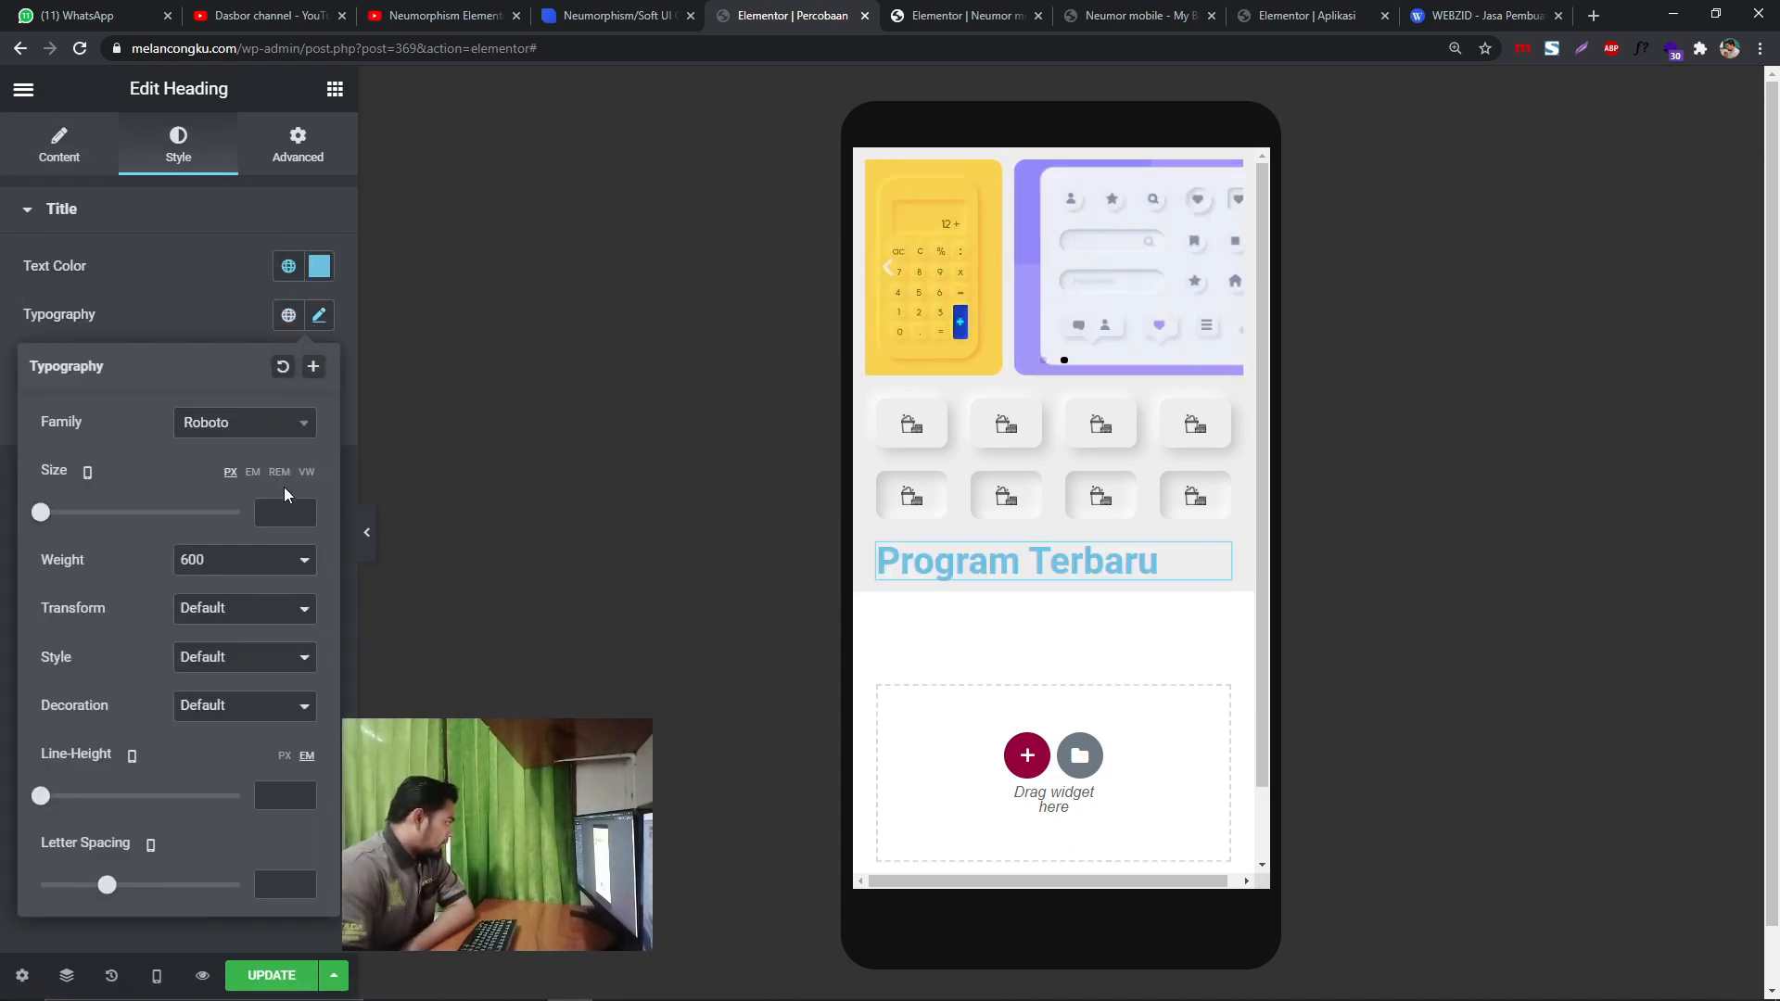
{"action": "left_click", "coordinate": [266, 426]}
{"action": "type", "text": "r"}
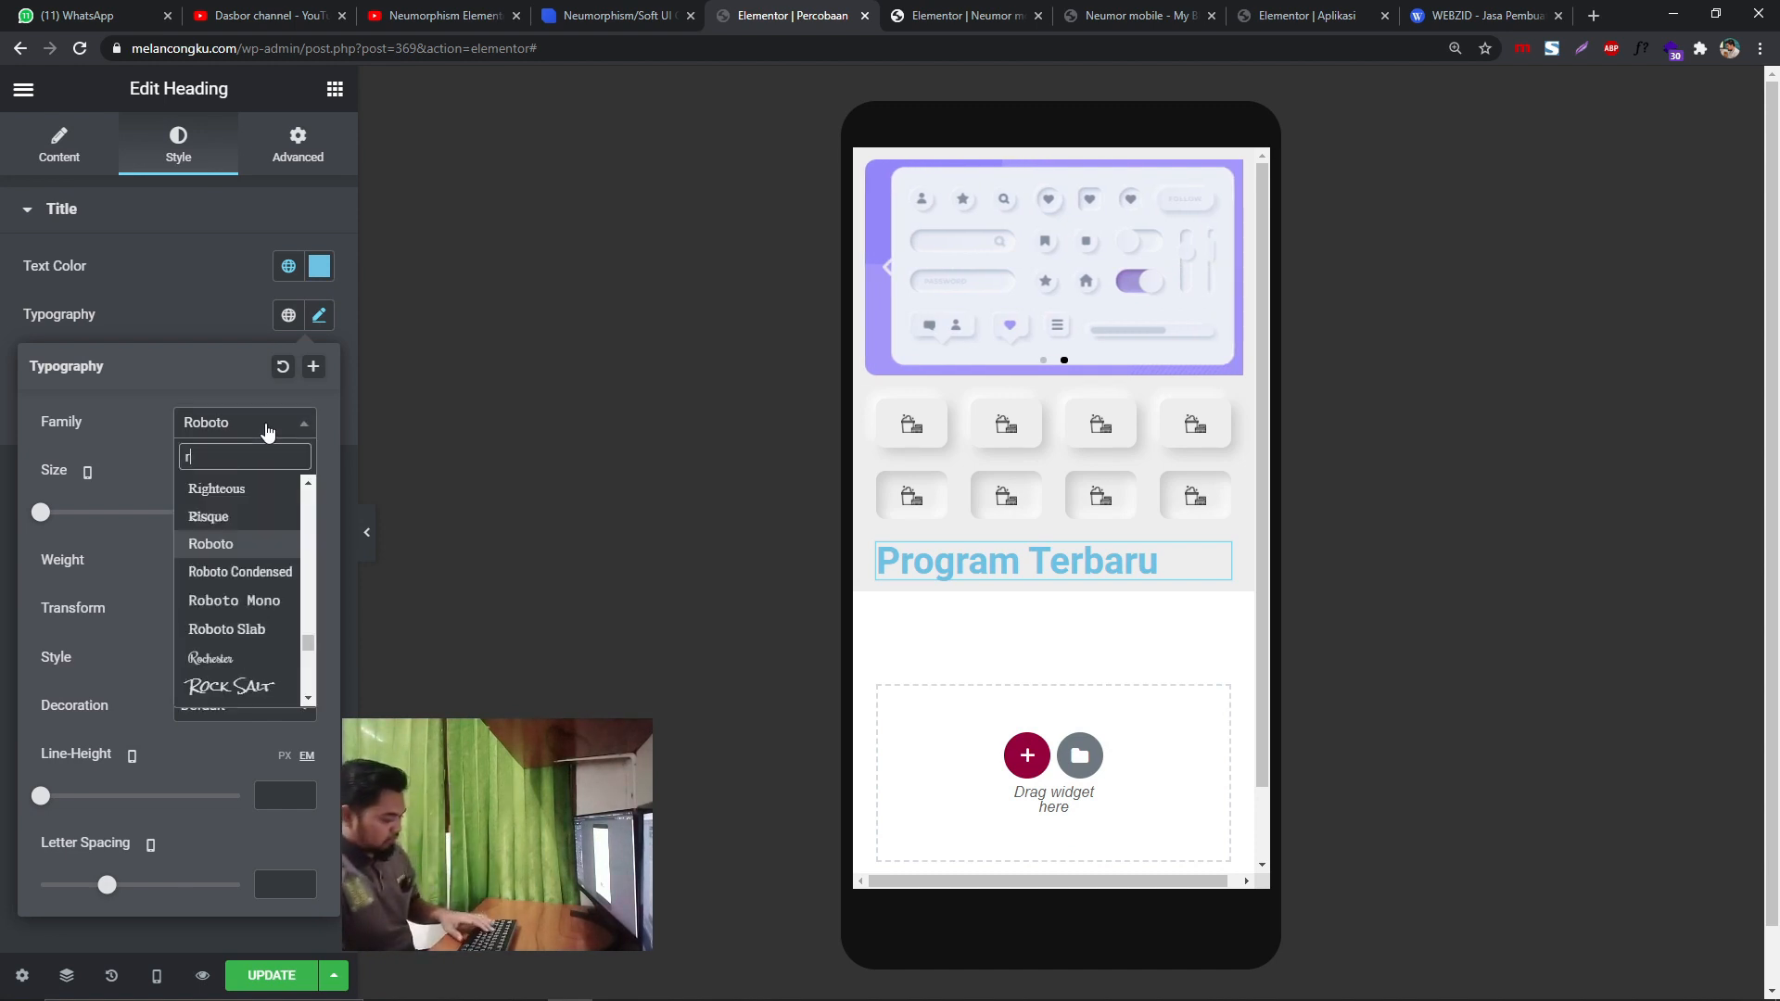
{"action": "type", "text": "o"}
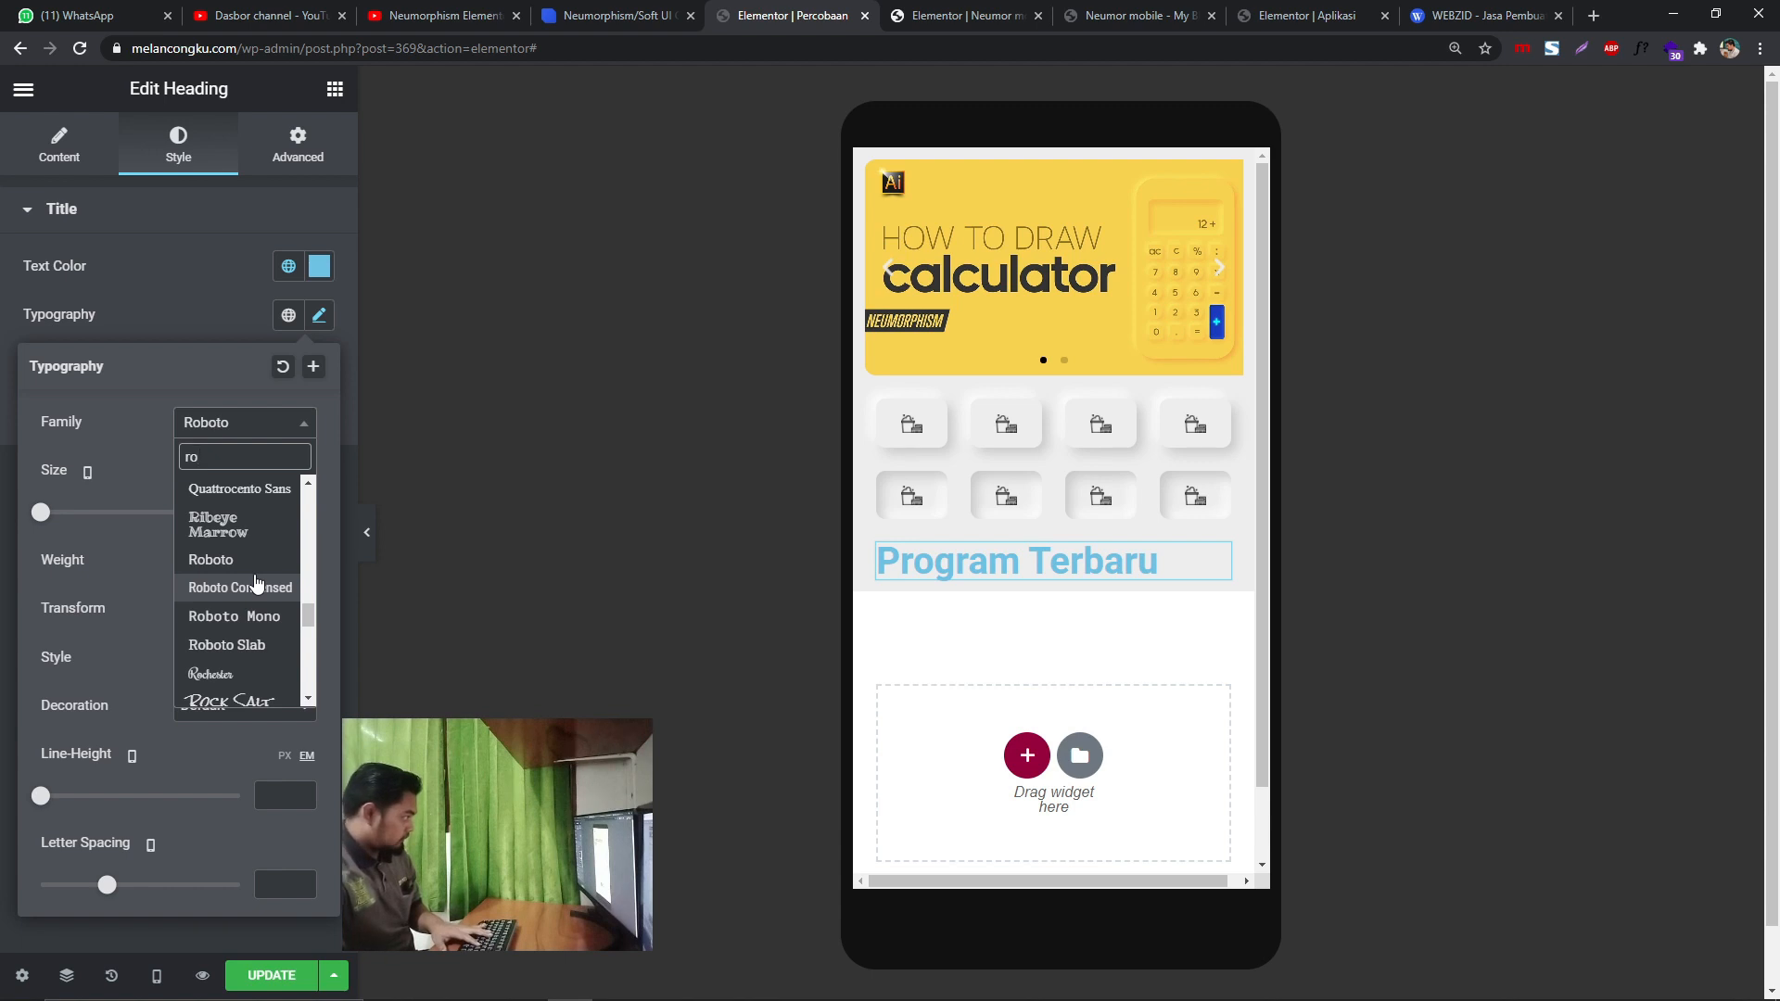
{"action": "key", "text": "BackSpace"}
{"action": "type", "text": "al"}
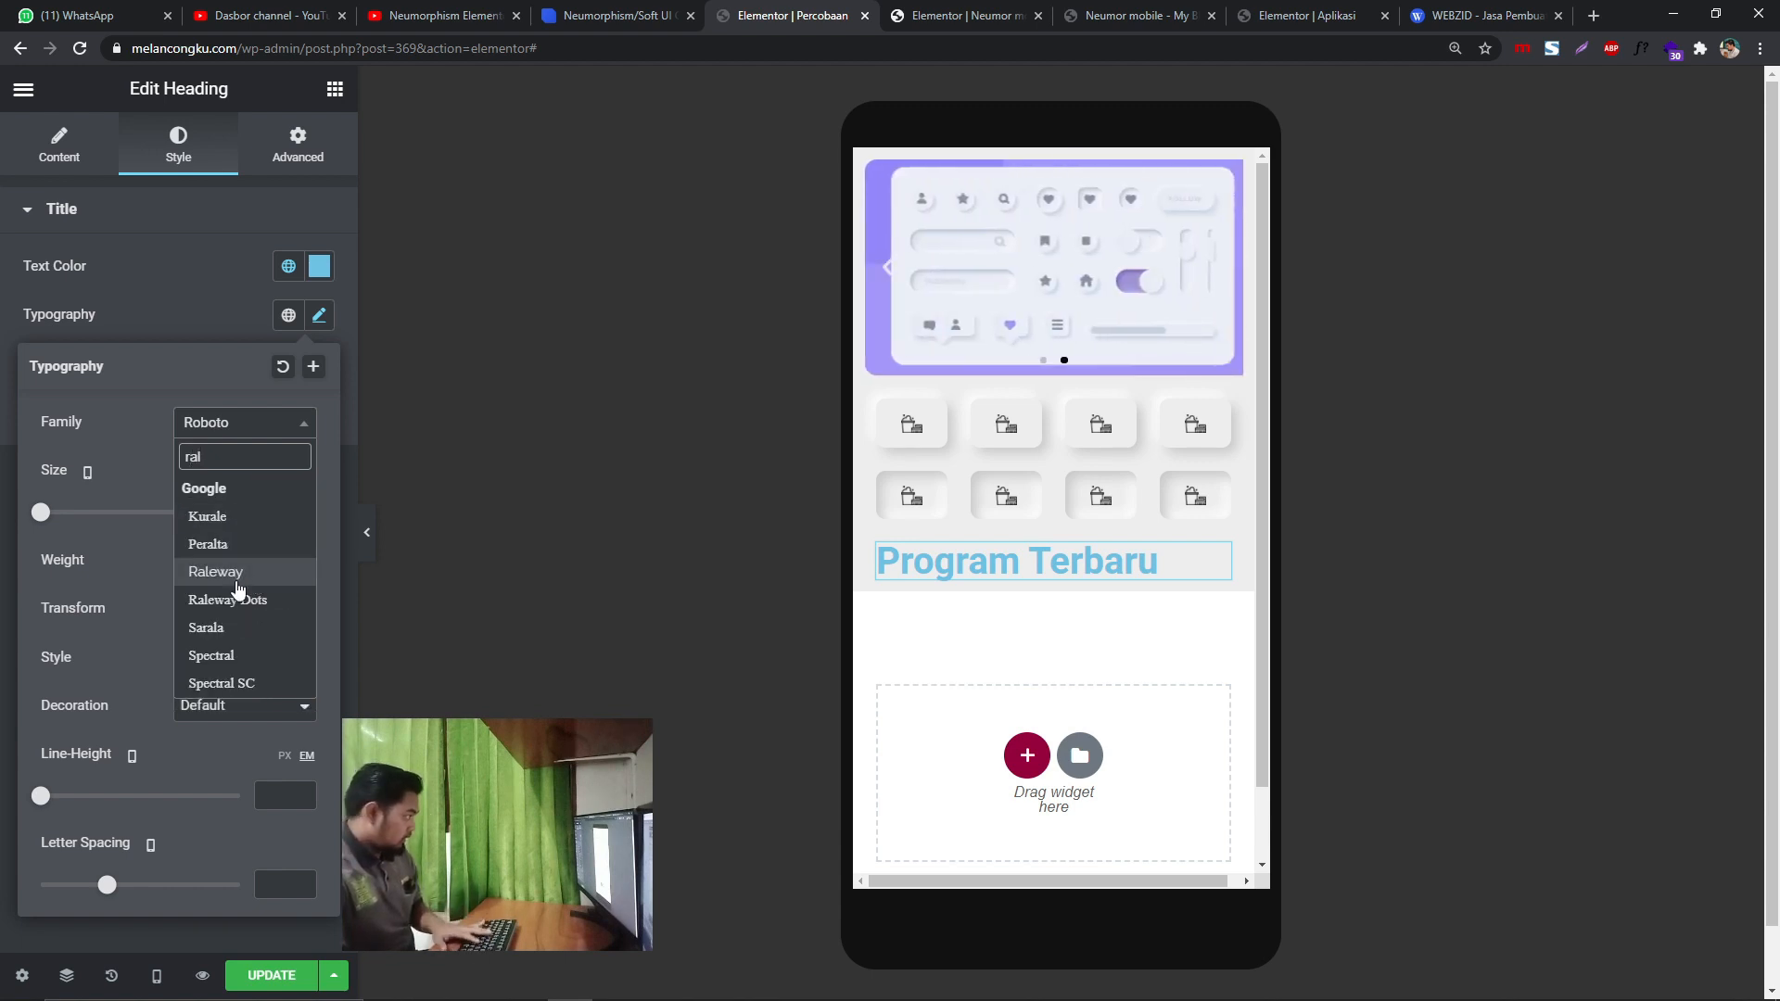
{"action": "left_click", "coordinate": [239, 586]}
- Change the Program Terbaru heading's text color to near-black #141414
{"action": "left_click", "coordinate": [283, 269]}
{"action": "left_click", "coordinate": [319, 266]}
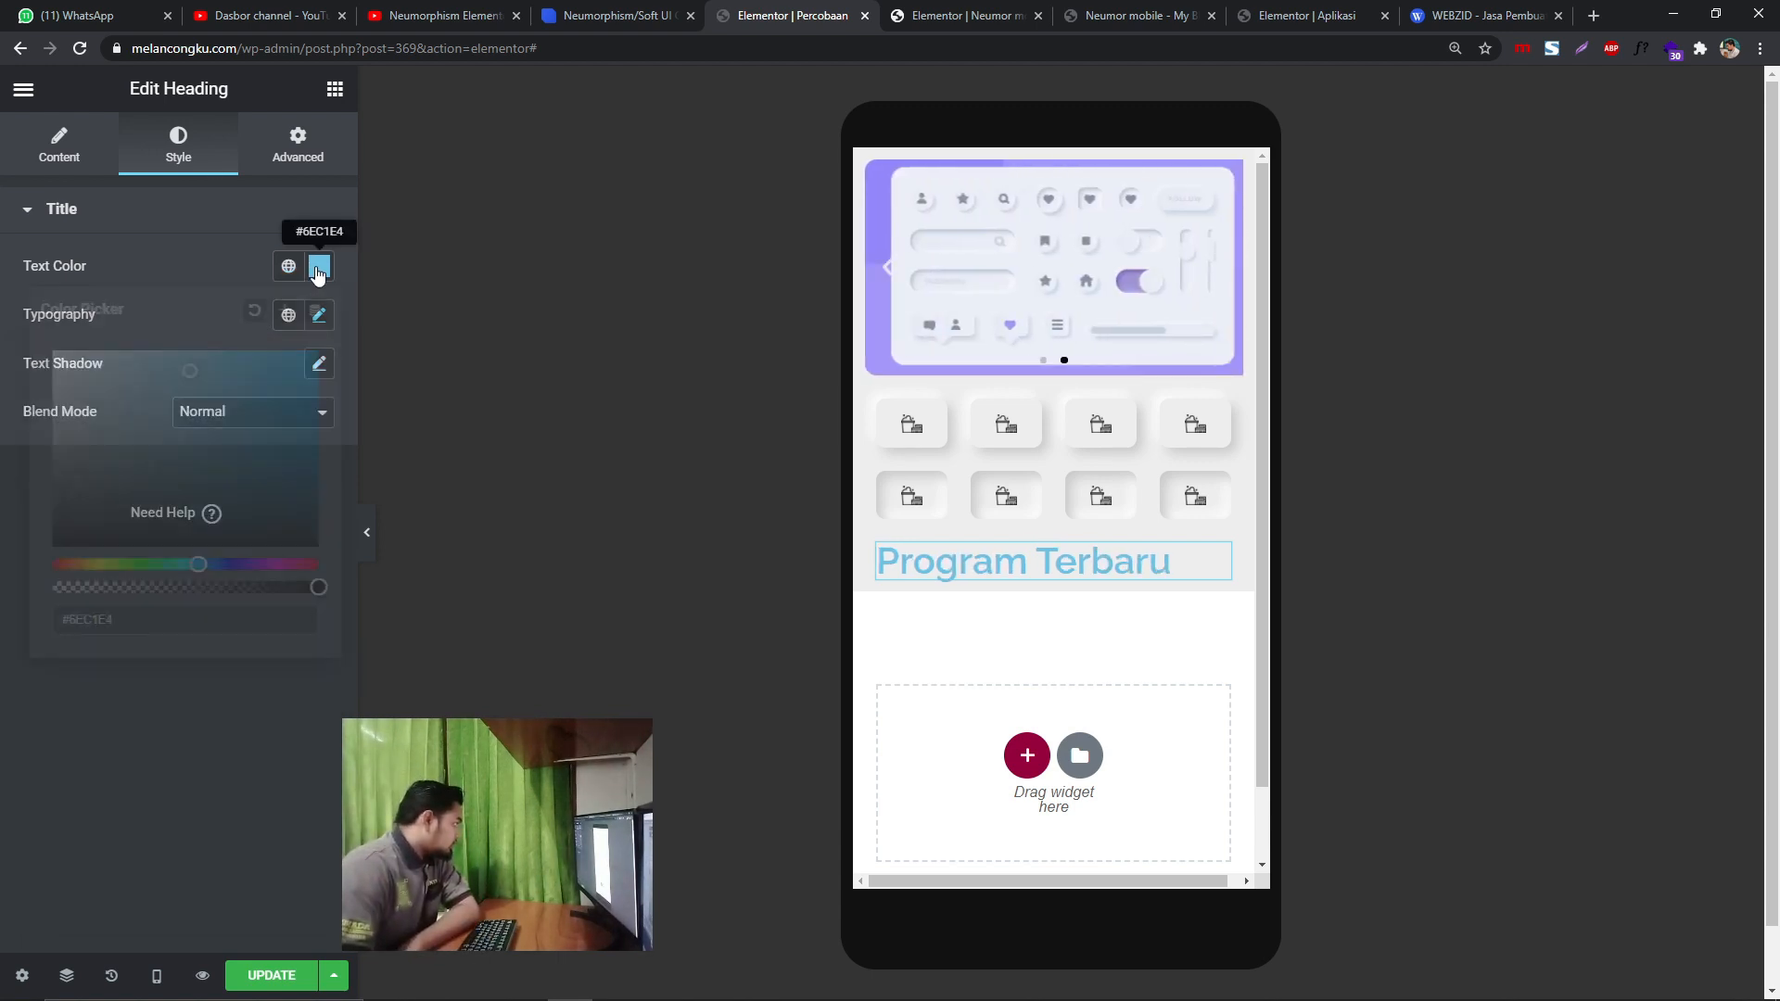
{"action": "left_click", "coordinate": [52, 532]}
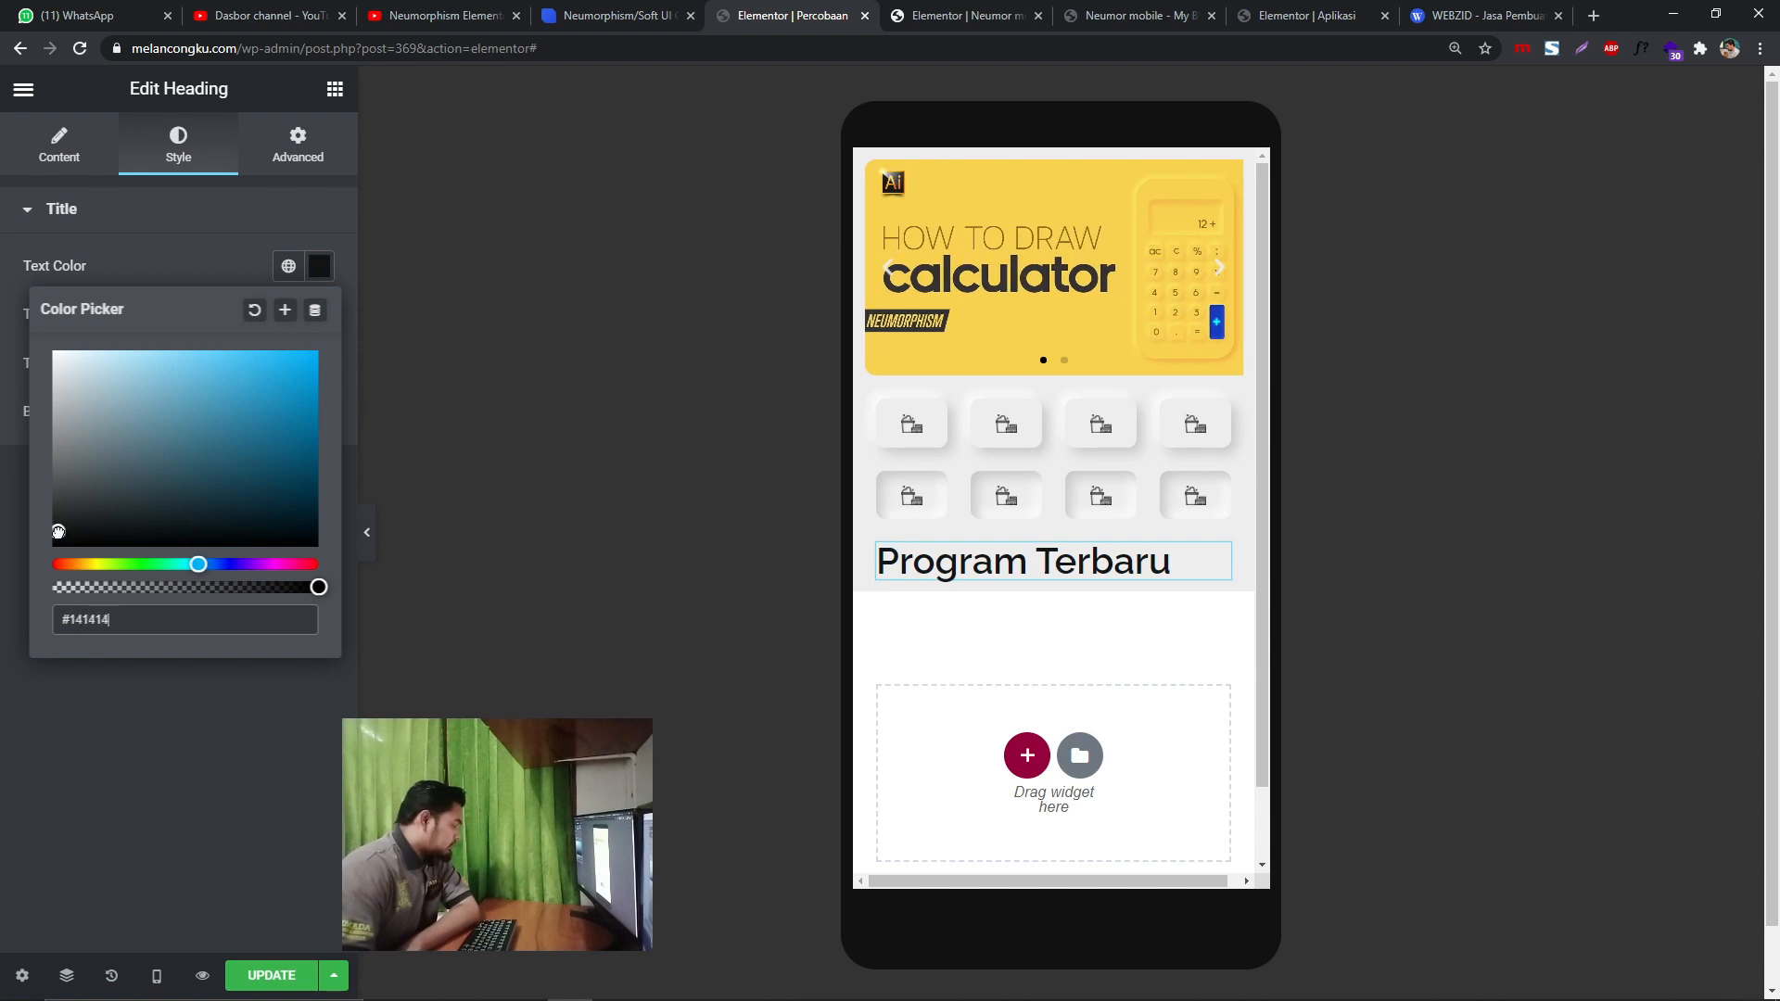
{"action": "left_click", "coordinate": [176, 222]}
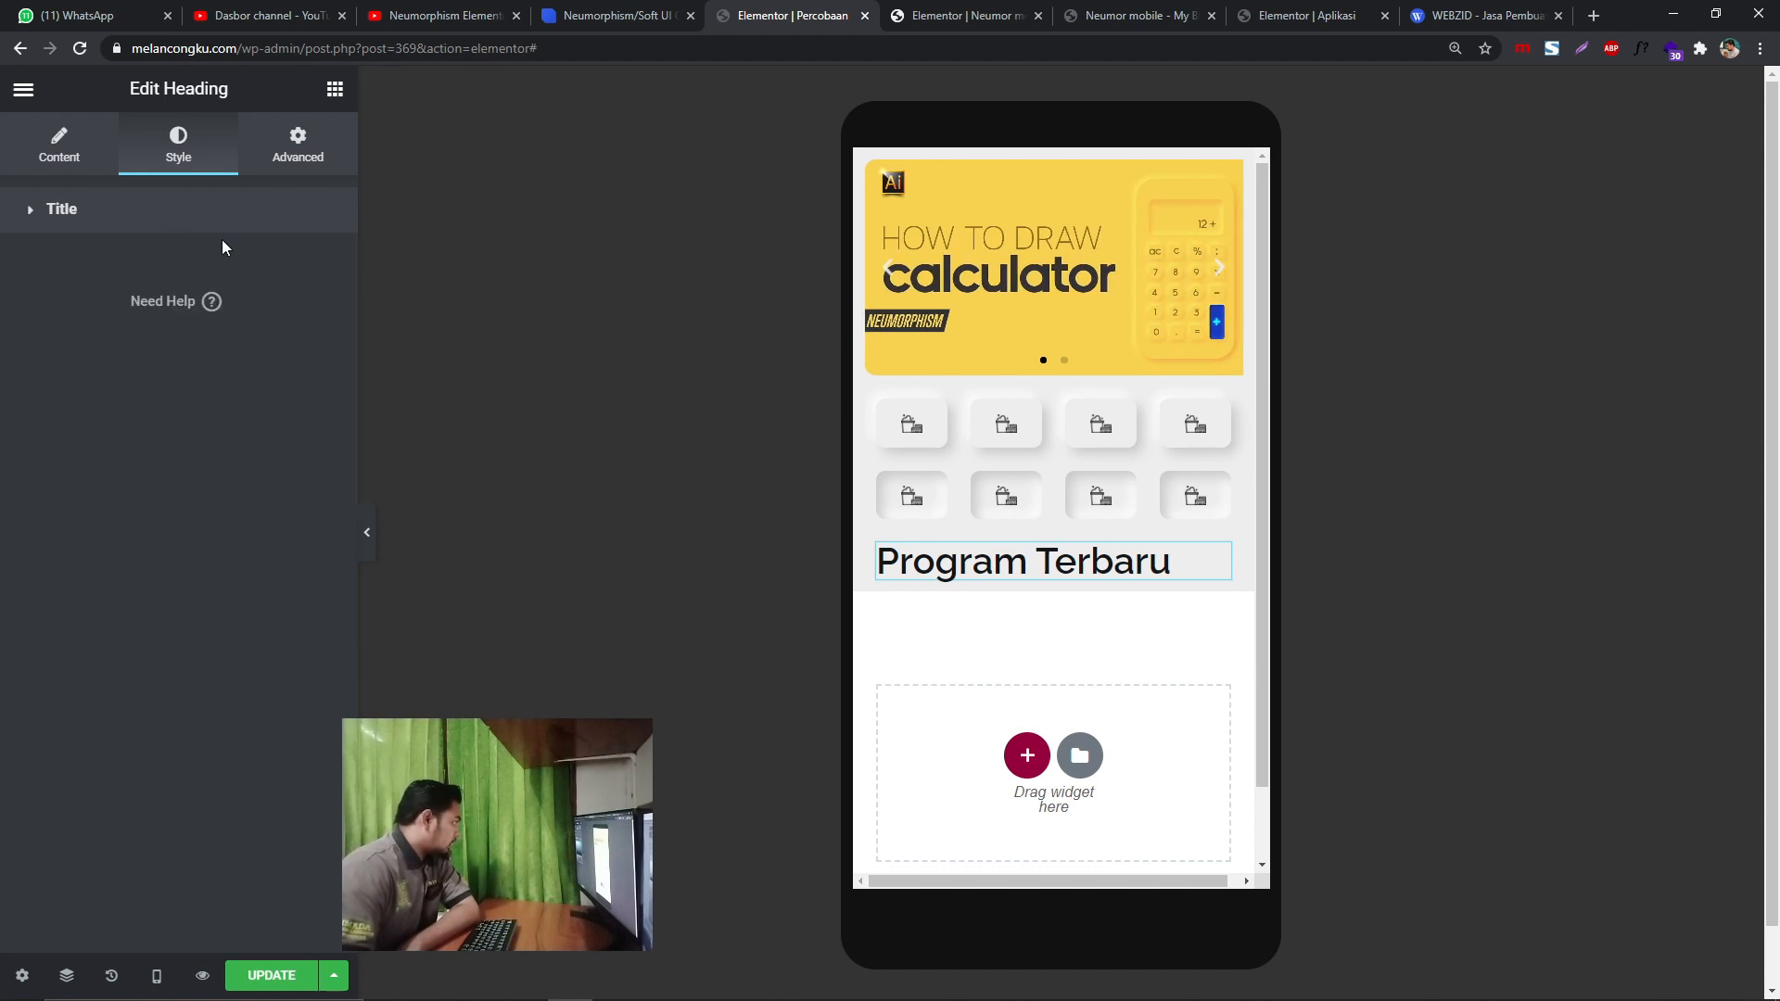
- Set the Program Terbaru heading's font weight to 500 after trying 400
{"action": "left_click", "coordinate": [294, 219]}
{"action": "left_click", "coordinate": [319, 315]}
{"action": "left_click", "coordinate": [269, 566]}
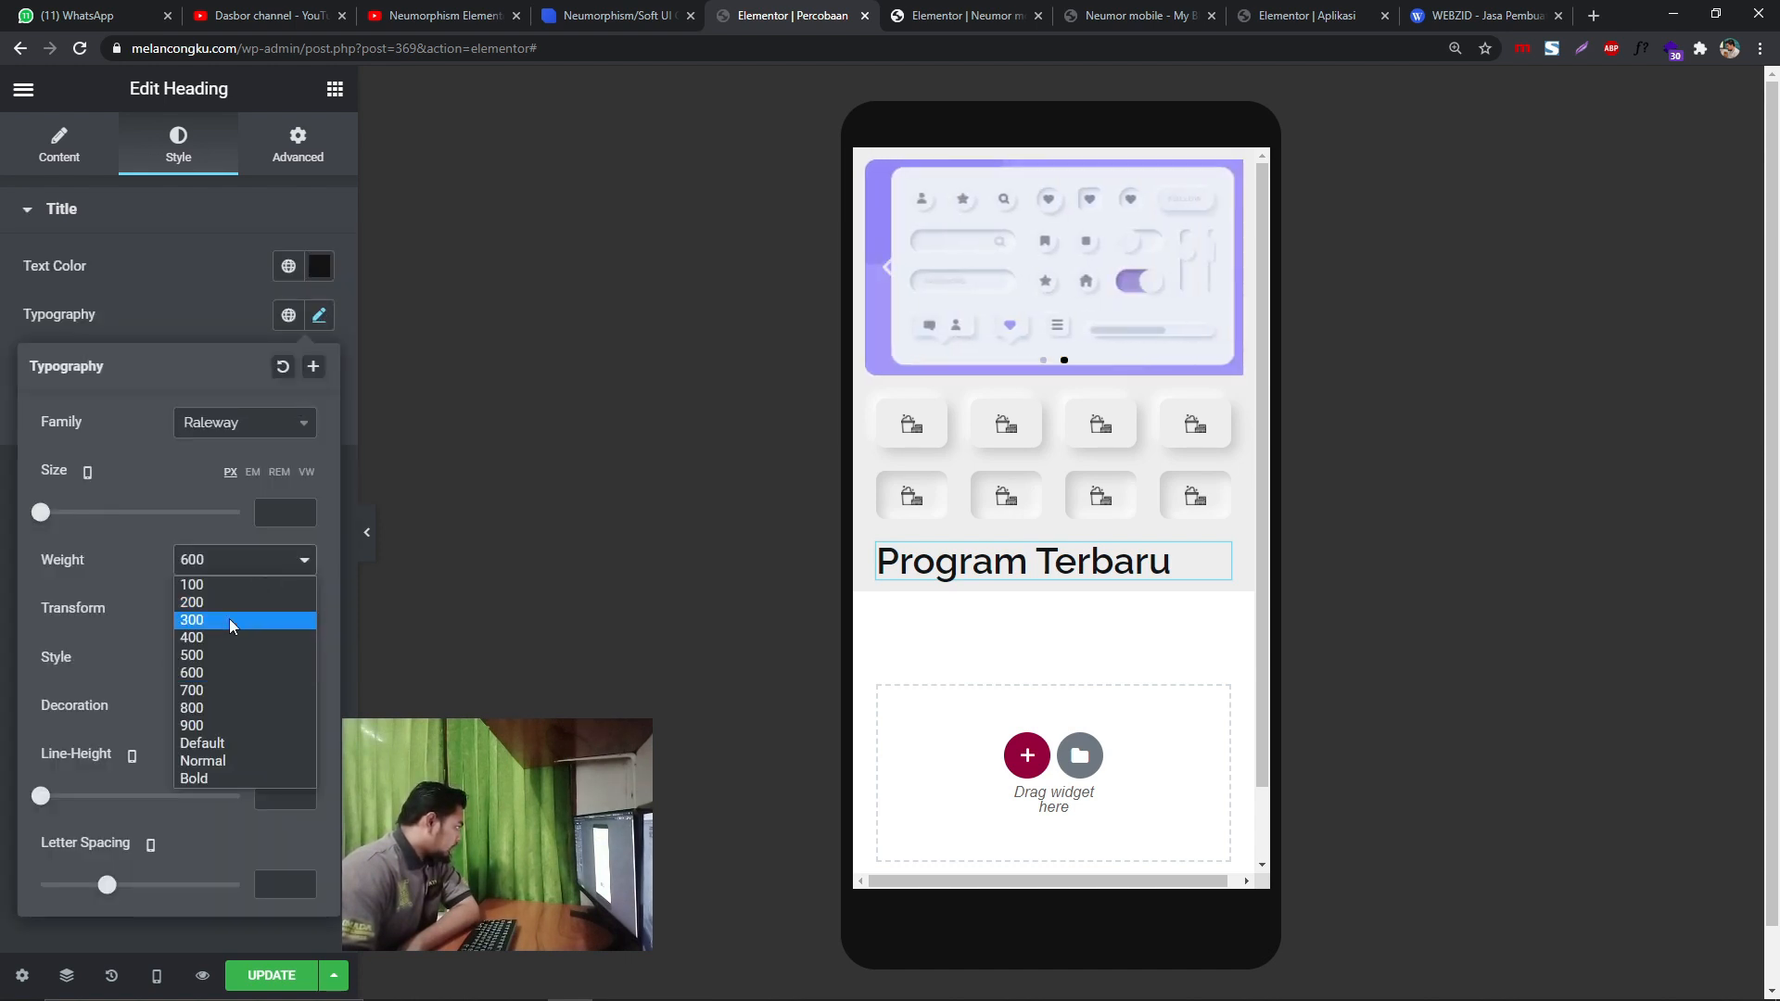
{"action": "left_click", "coordinate": [231, 638]}
{"action": "left_click", "coordinate": [223, 560]}
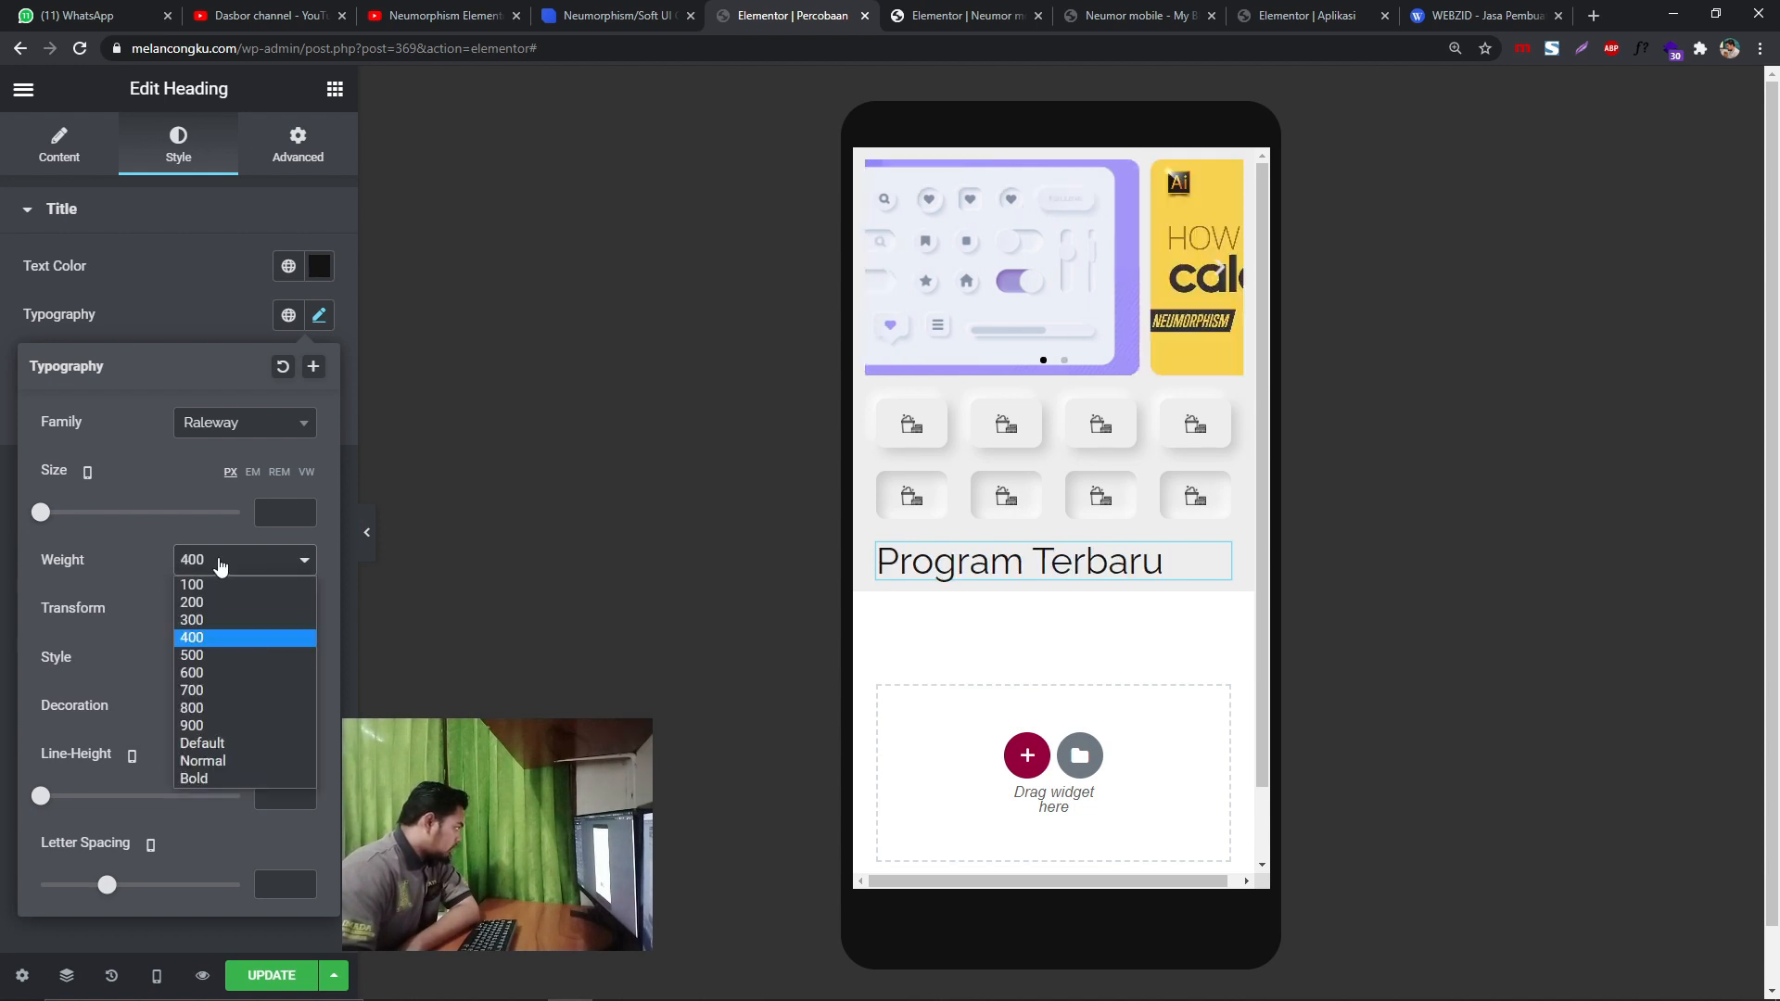
{"action": "left_click", "coordinate": [218, 655]}
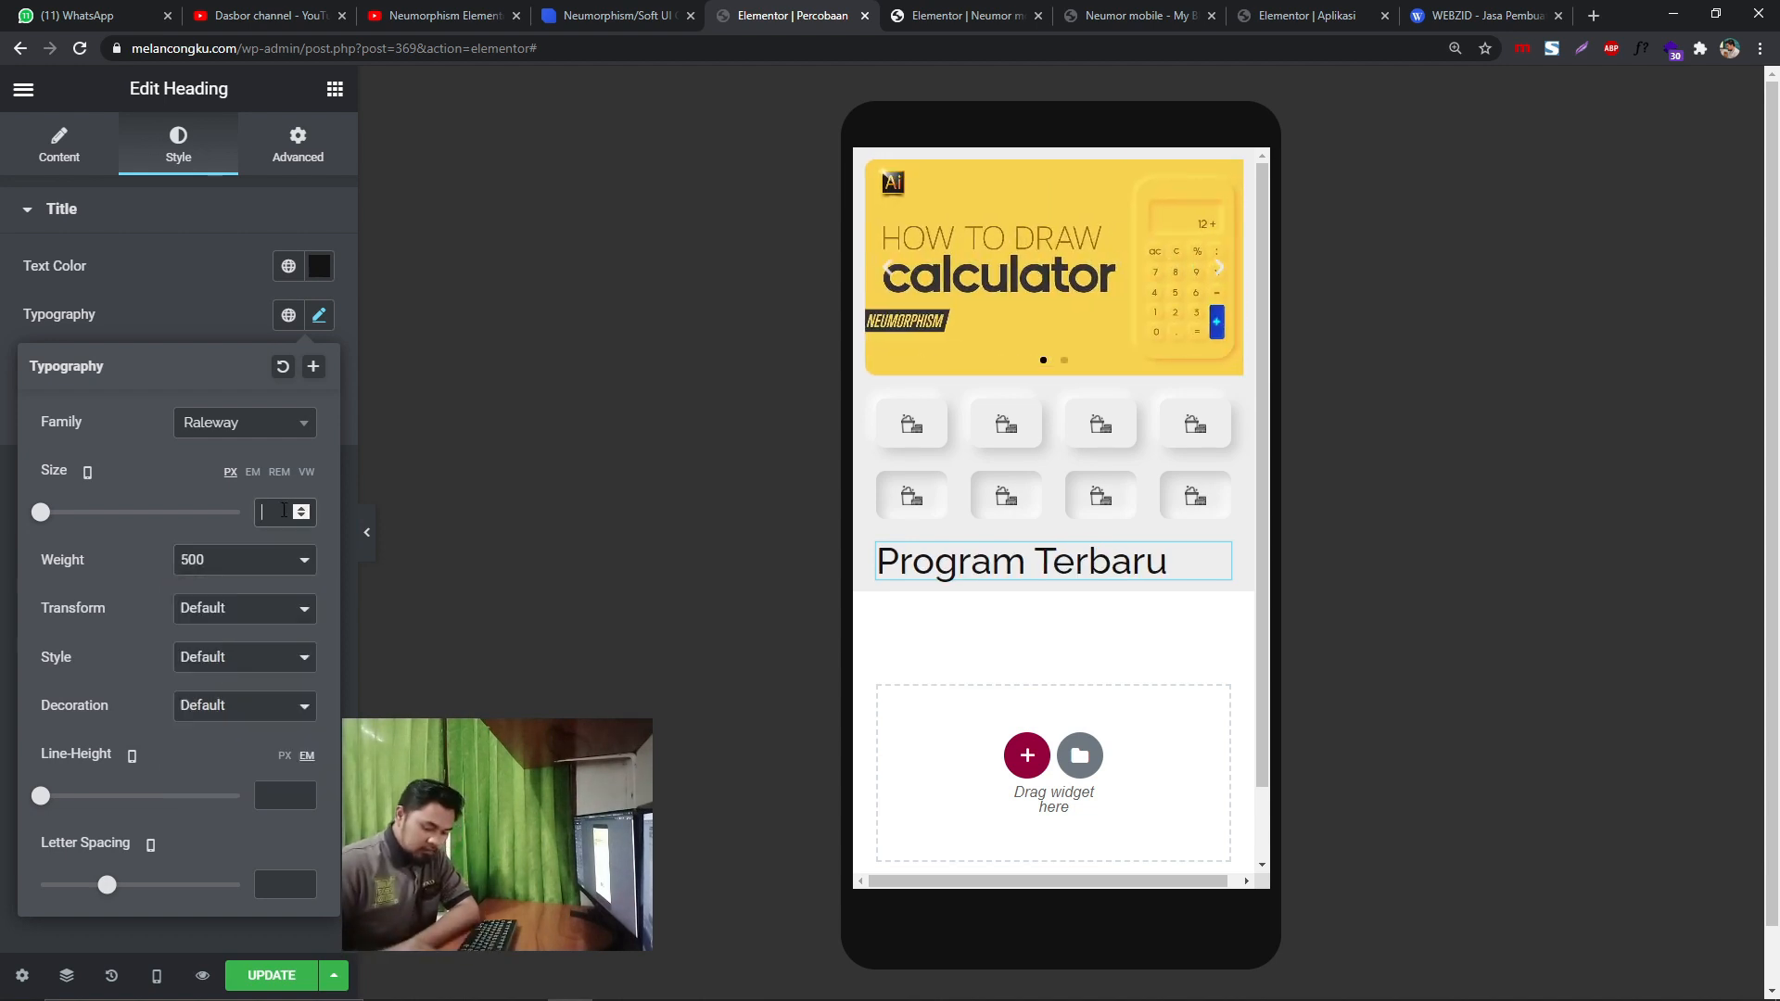
- Set the Program Terbaru heading's font size to 18 px
{"action": "type", "text": "12"}
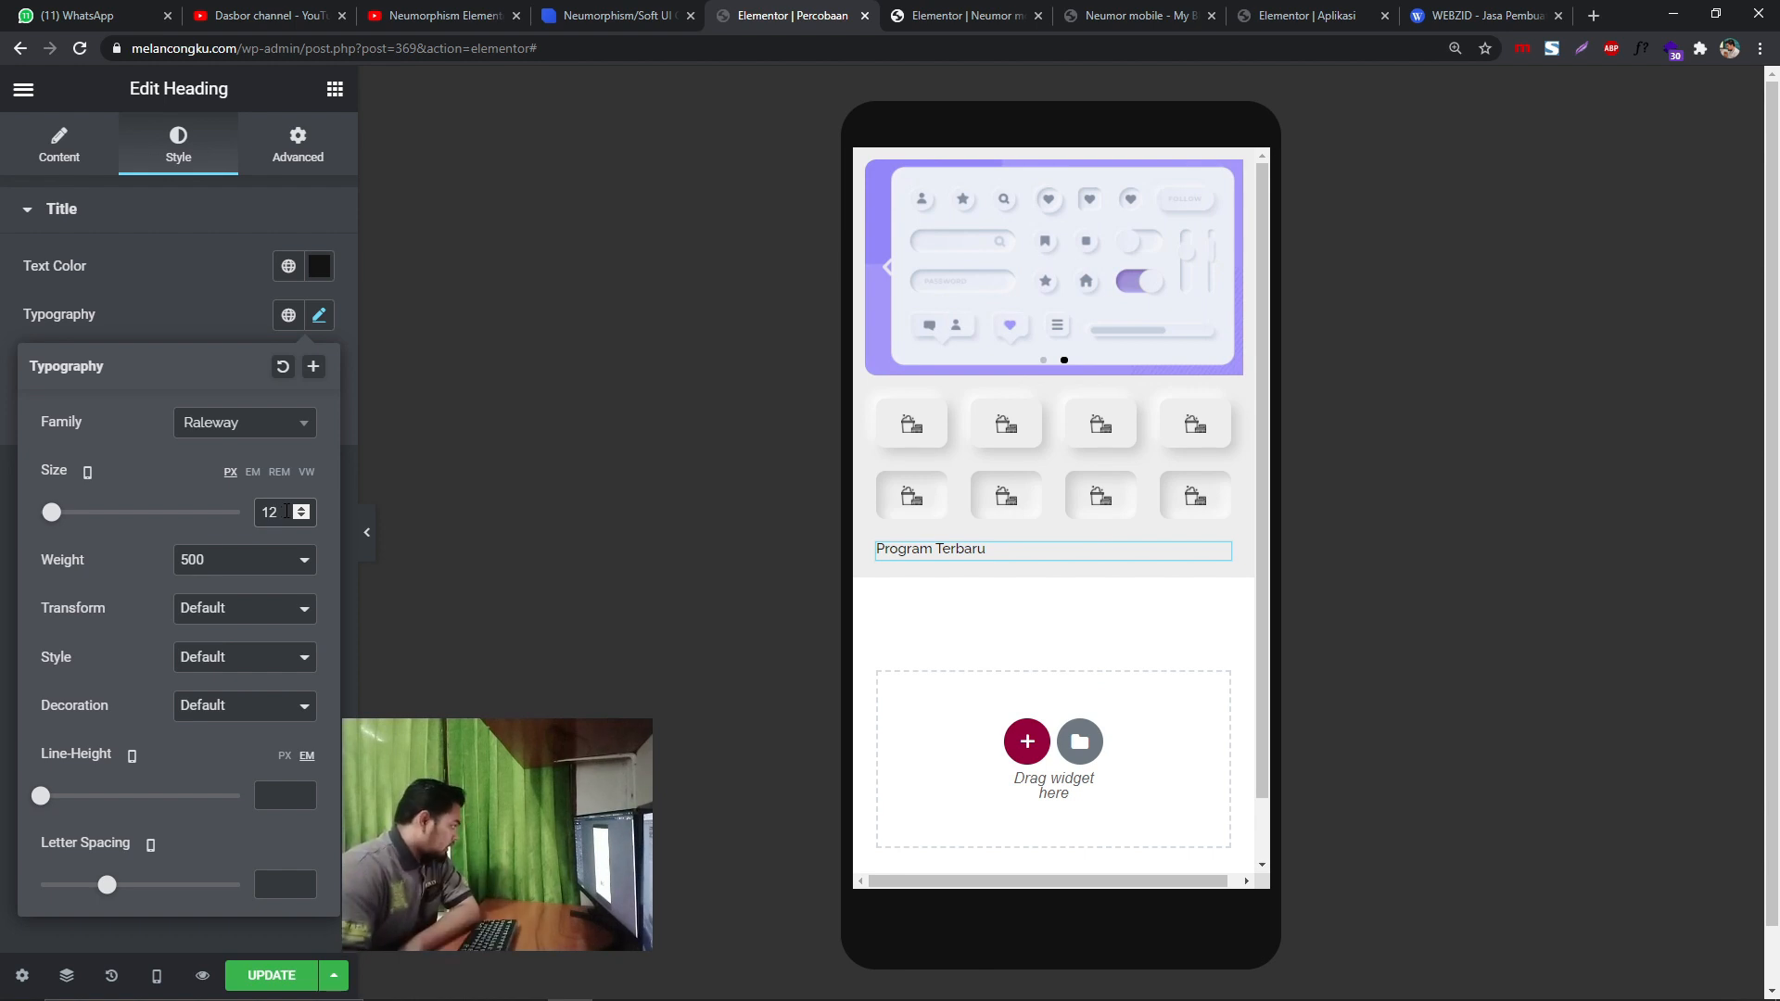
{"action": "left_click", "coordinate": [298, 509]}
{"action": "left_click", "coordinate": [298, 509]}
{"action": "left_click", "coordinate": [299, 509]}
{"action": "left_click", "coordinate": [299, 509]}
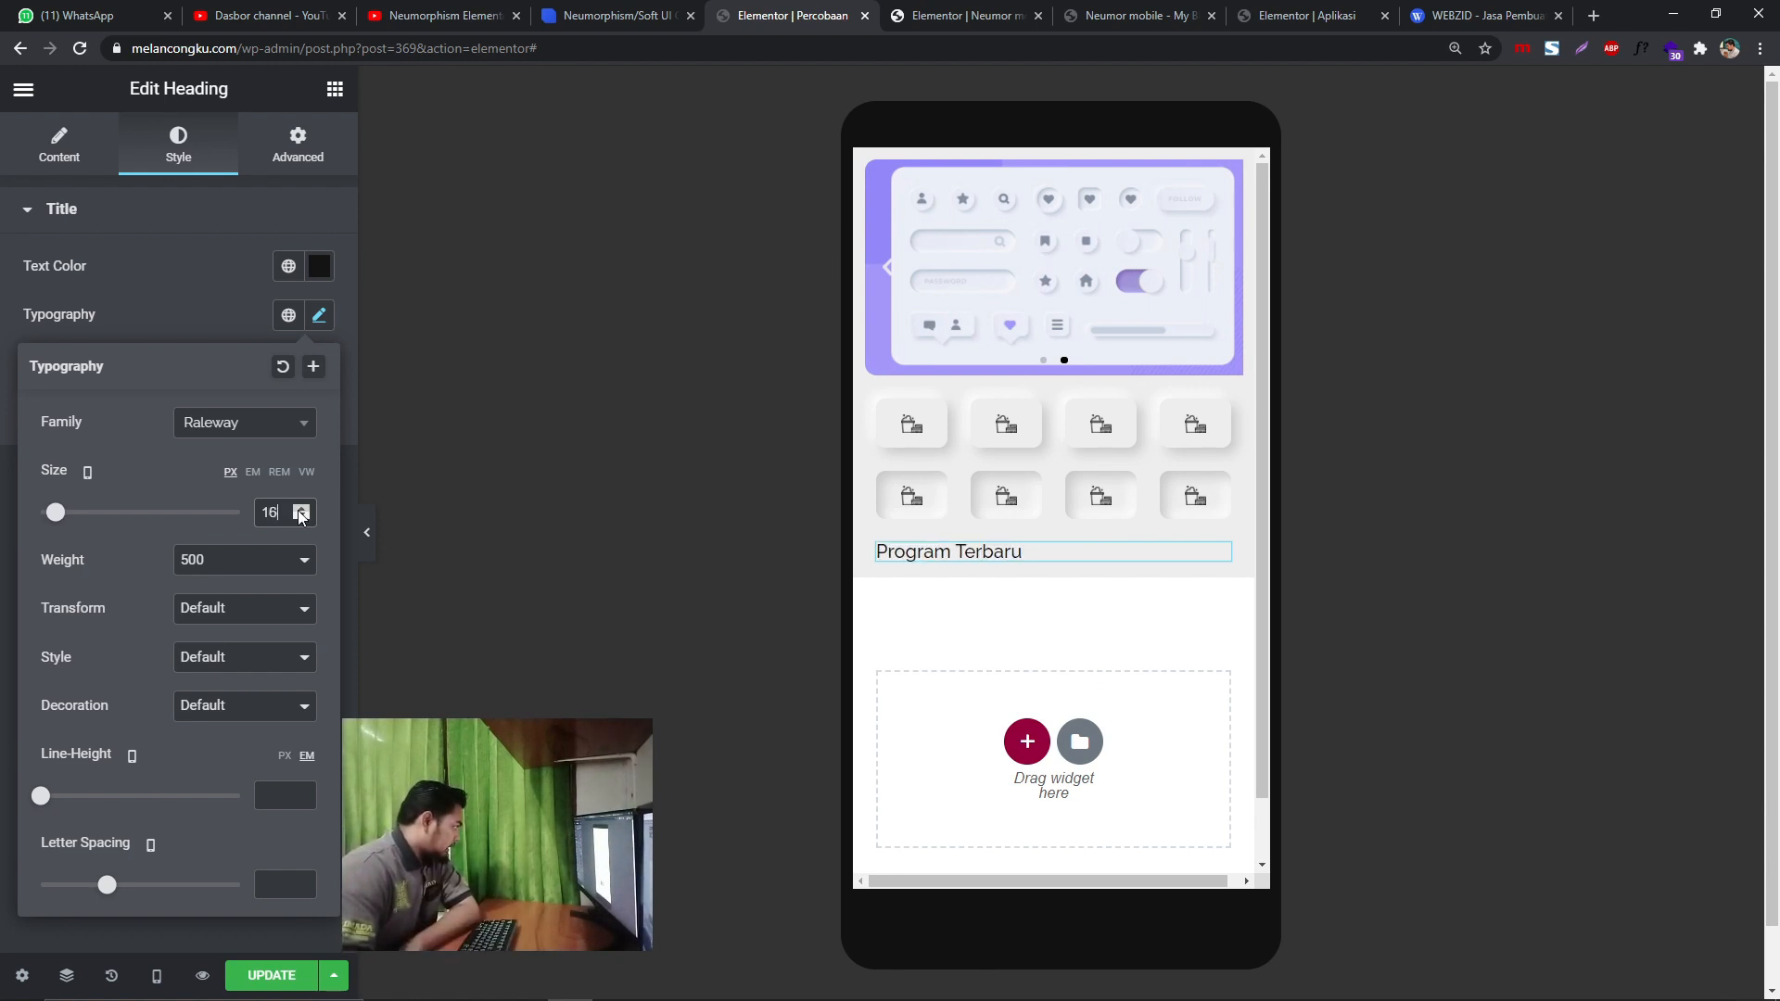
{"action": "left_click", "coordinate": [299, 509]}
{"action": "left_click", "coordinate": [299, 509]}
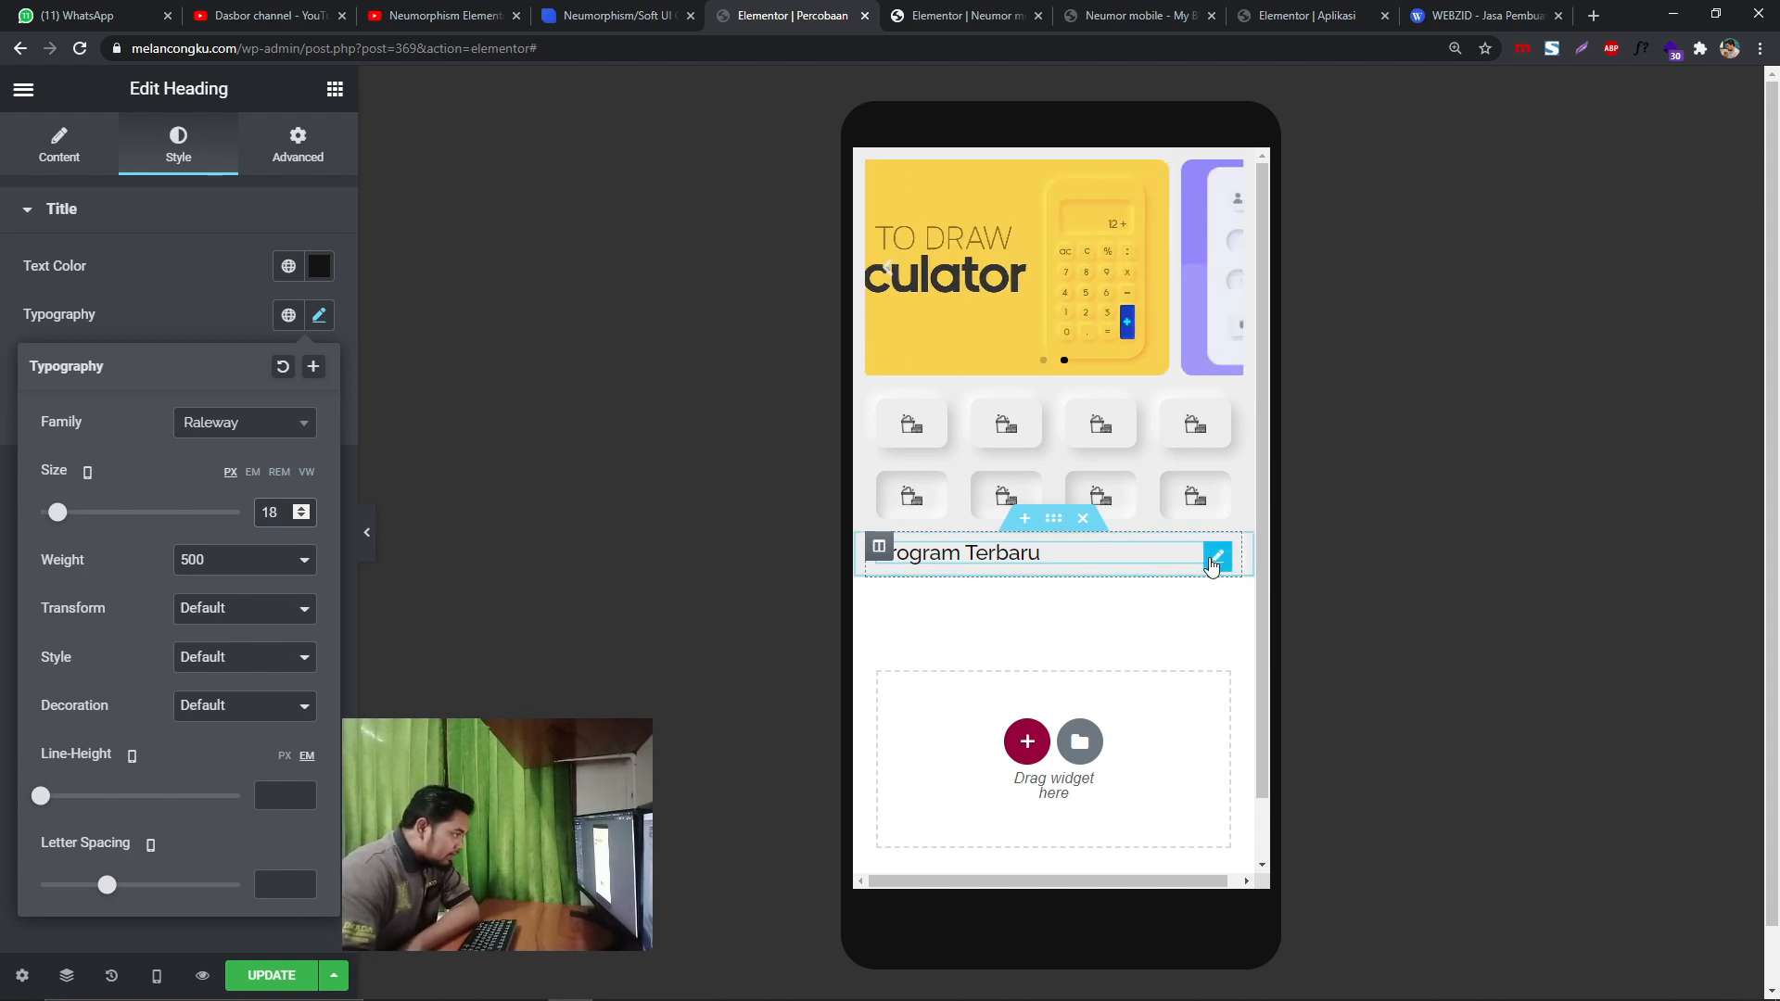
- Assign the CSS ID bb to the Program Terbaru heading after trying bb1
{"action": "left_click", "coordinate": [1220, 559]}
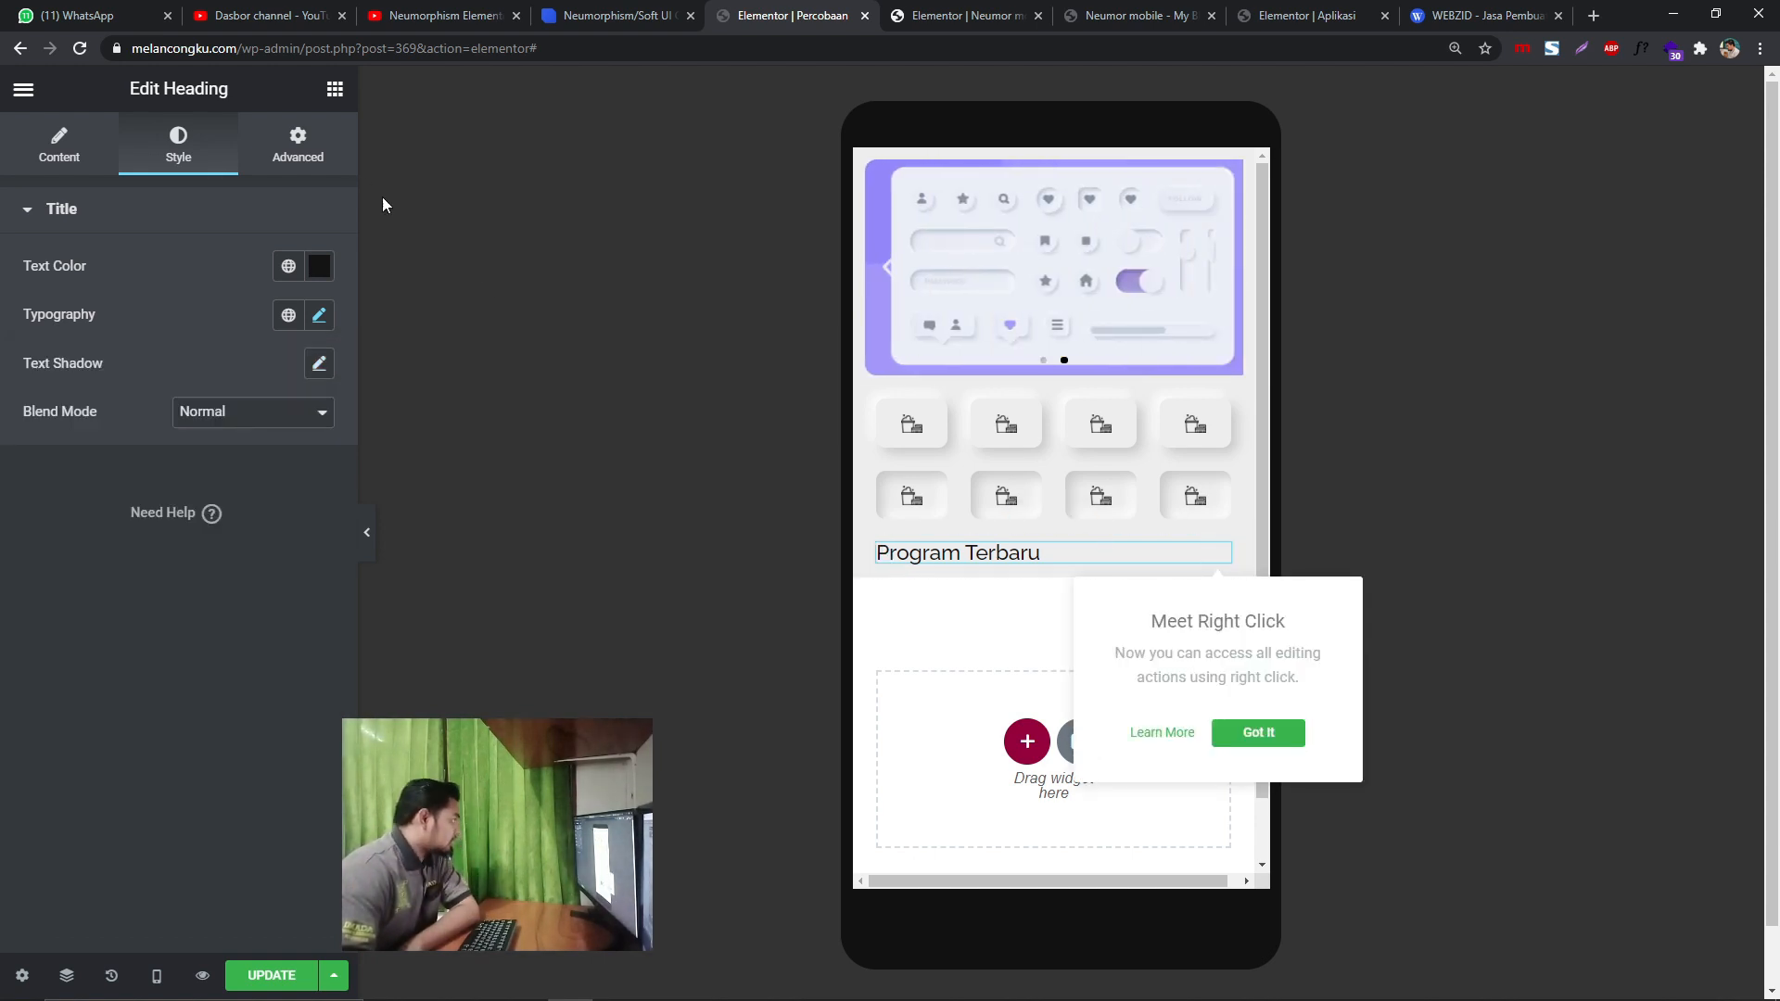
{"action": "left_click", "coordinate": [312, 160]}
{"action": "left_click", "coordinate": [203, 553]}
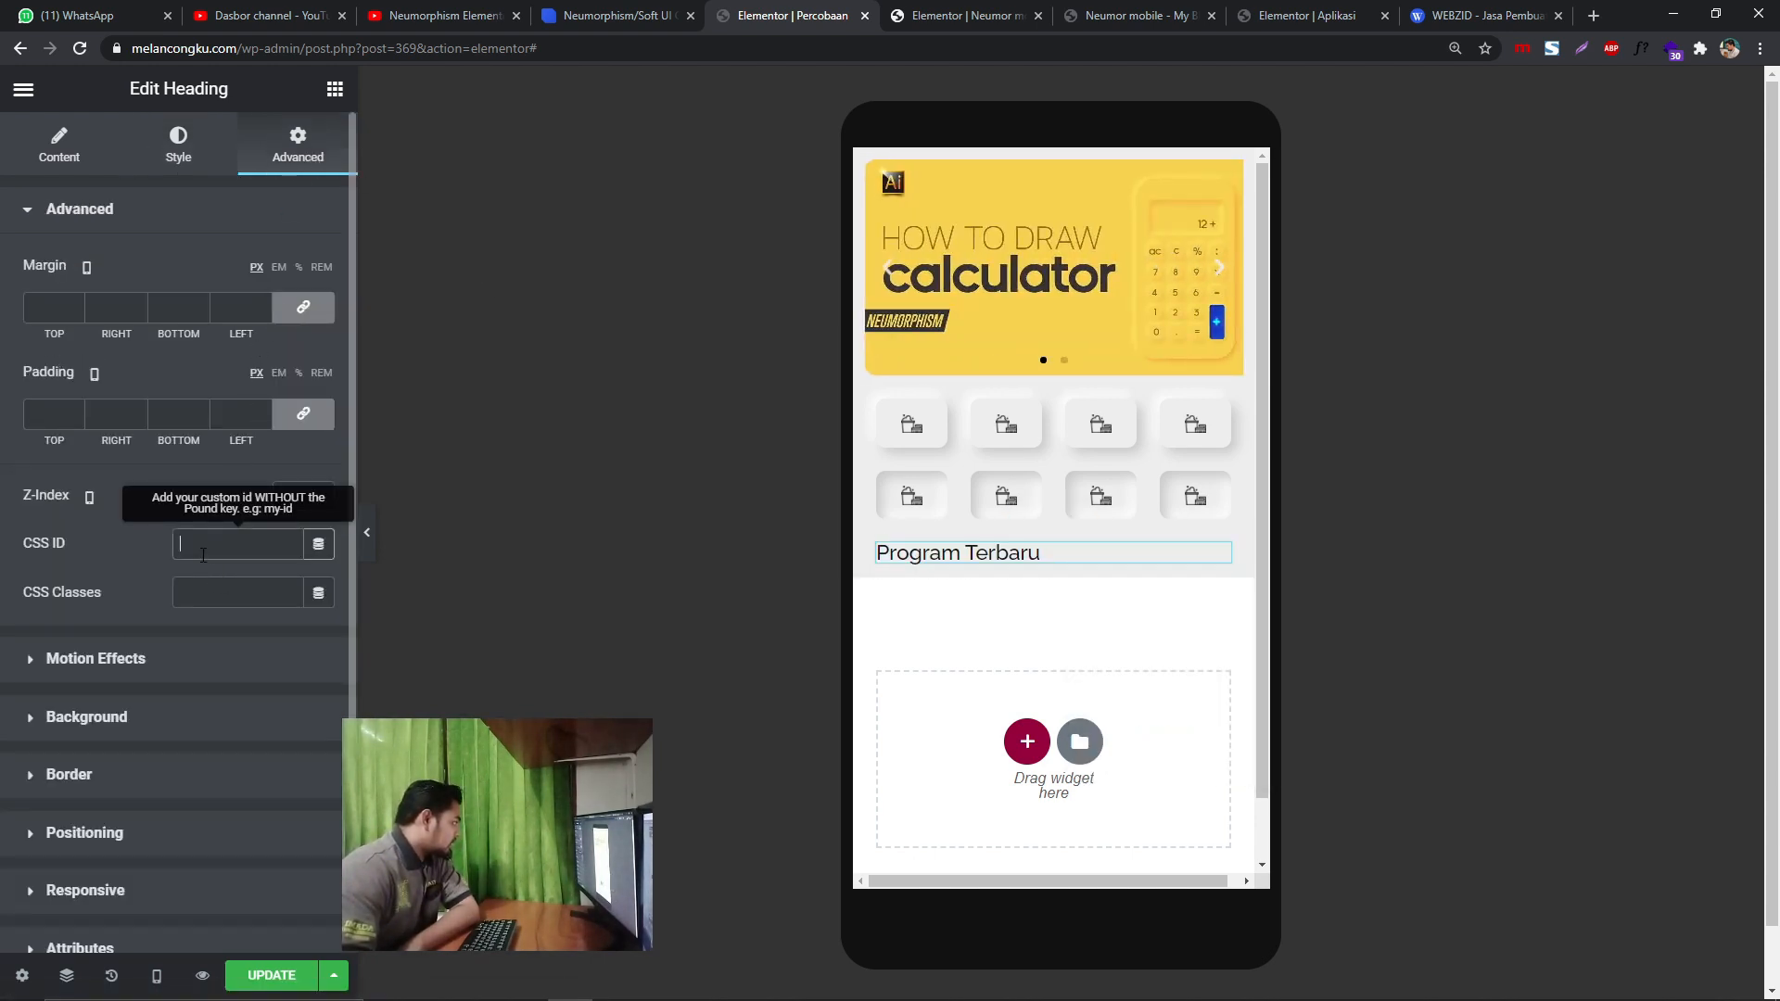
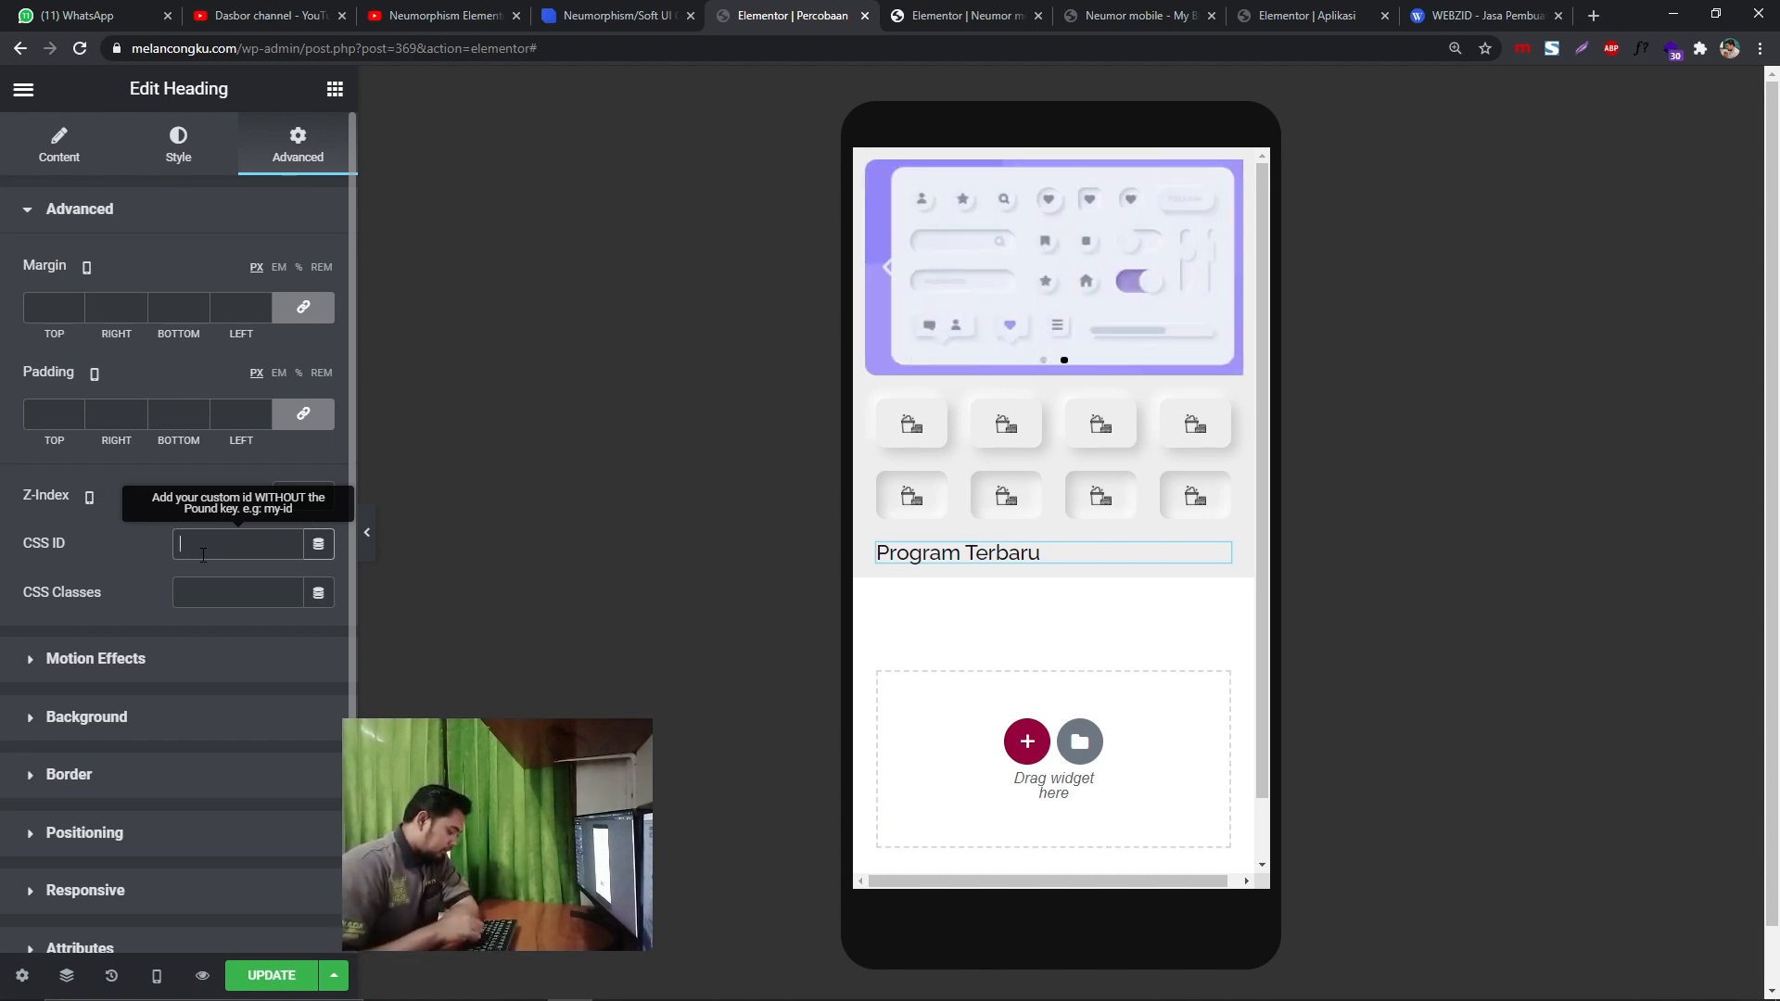
{"action": "type", "text": "bb"}
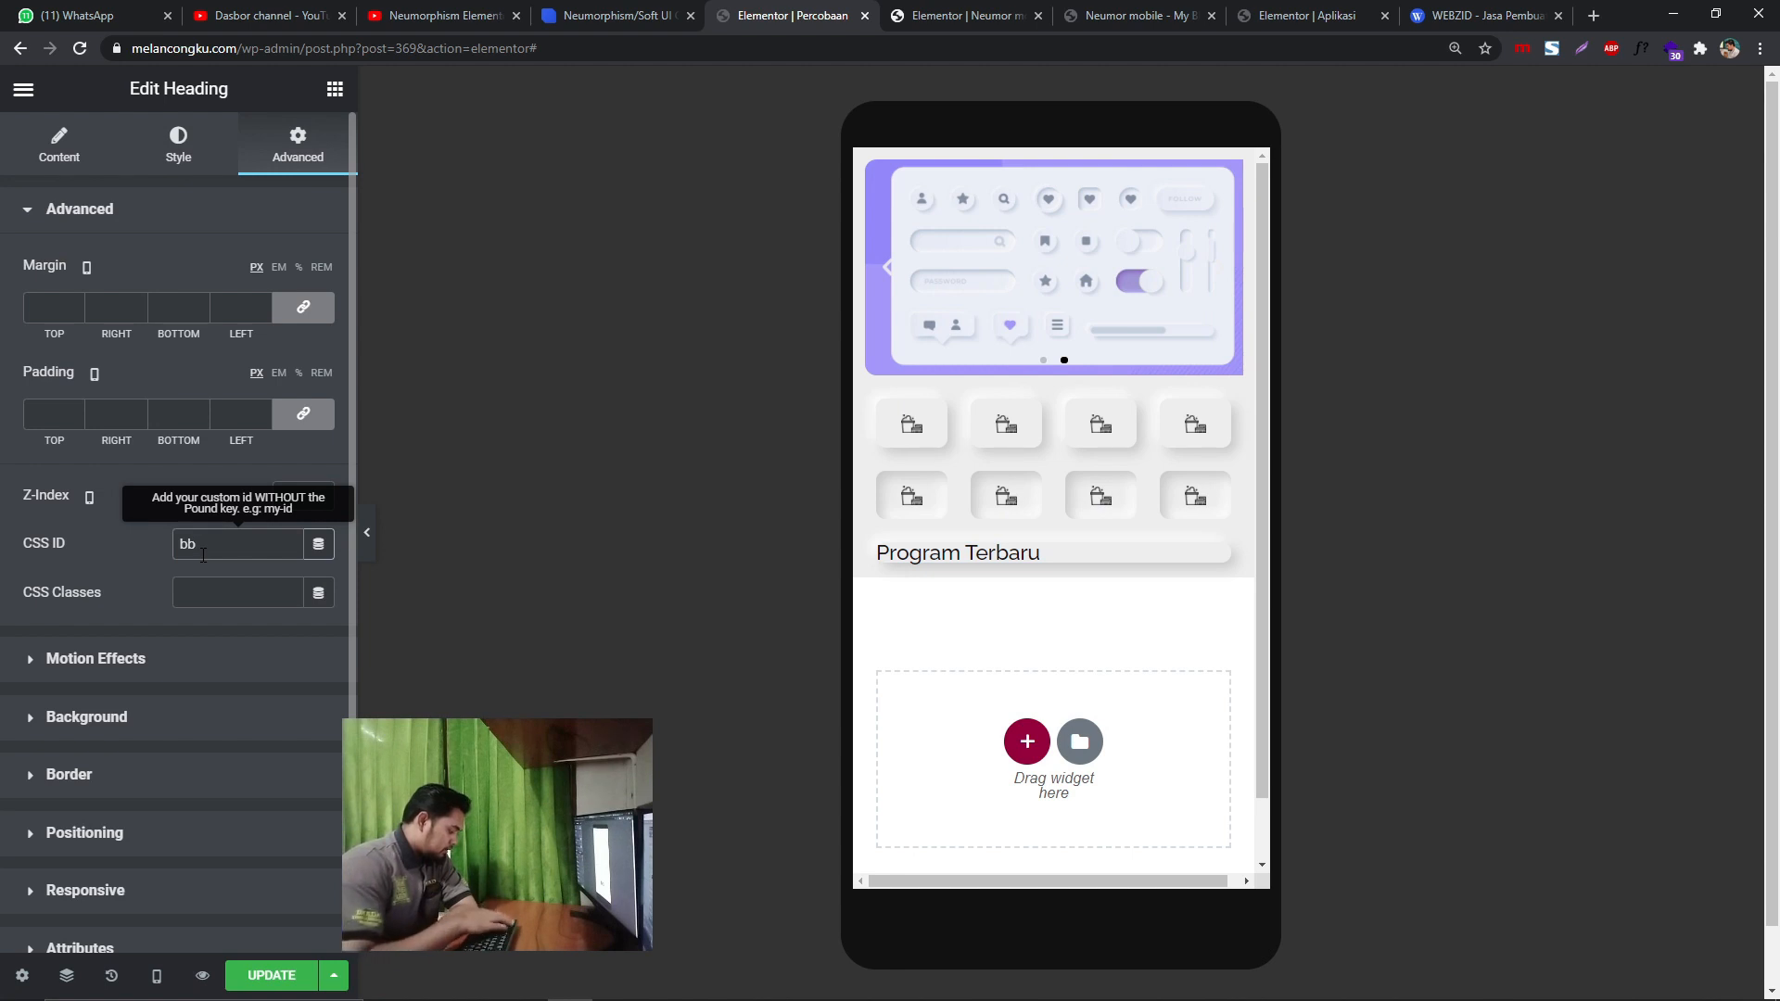
{"action": "type", "text": "1"}
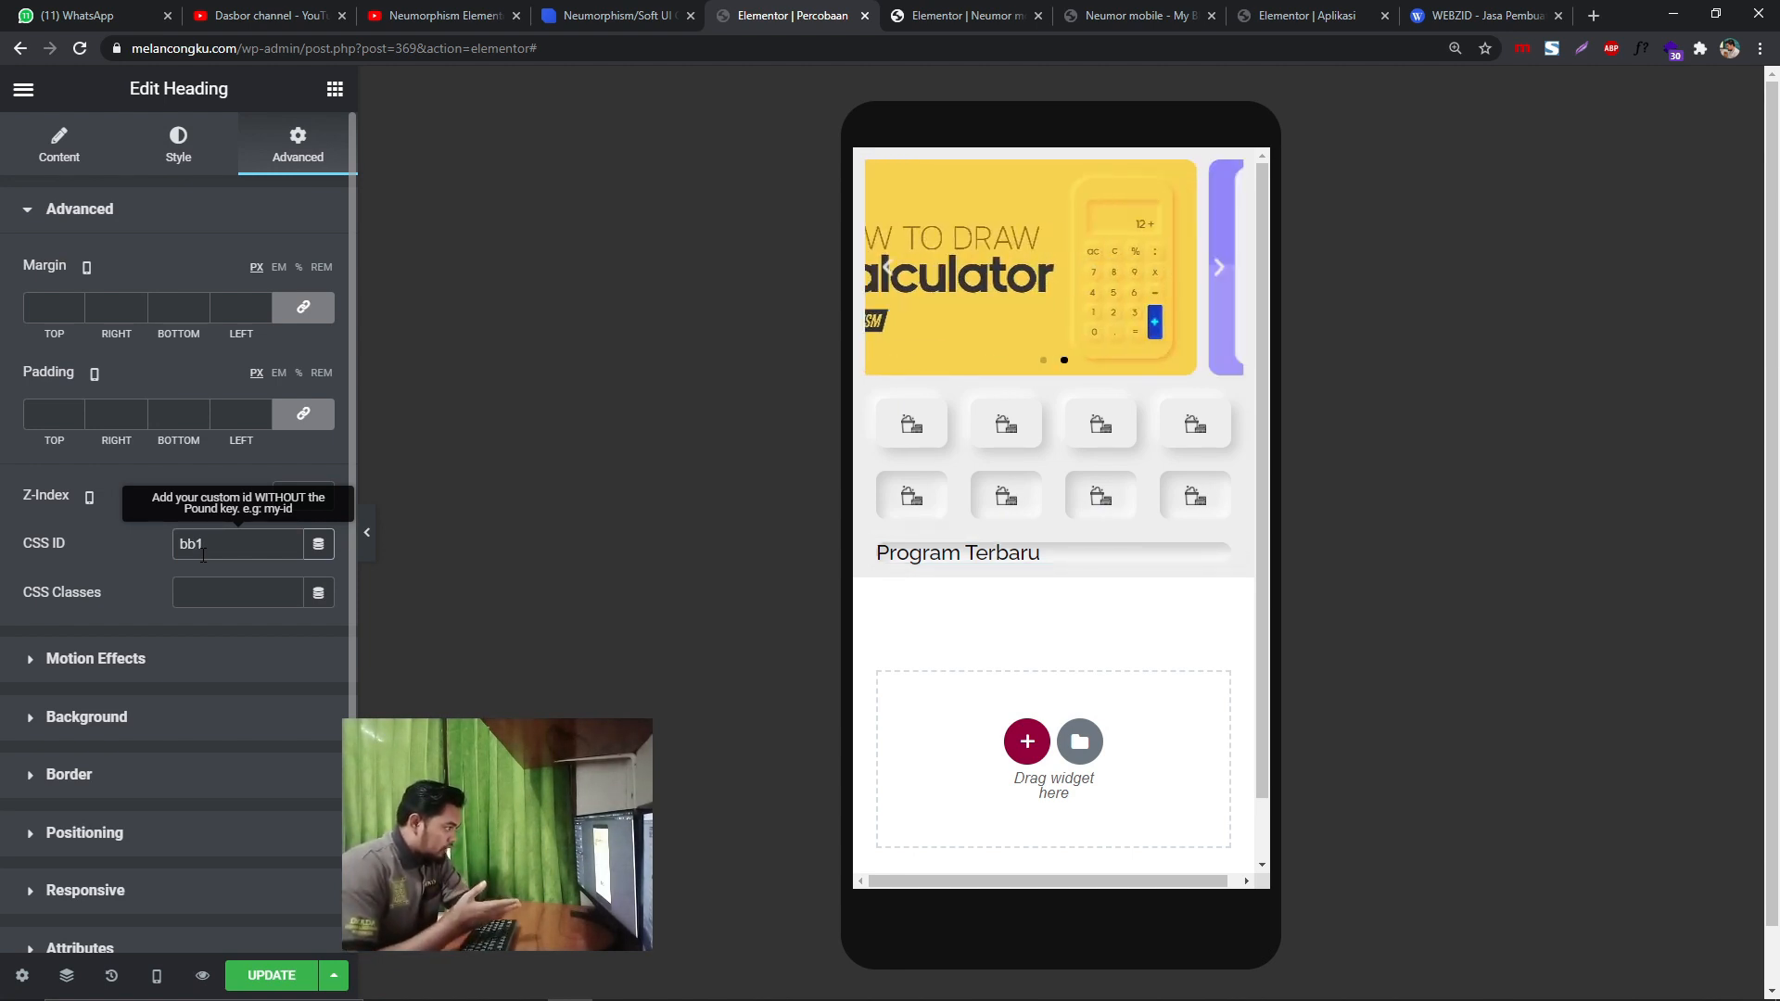
{"action": "key", "text": "BackSpace"}
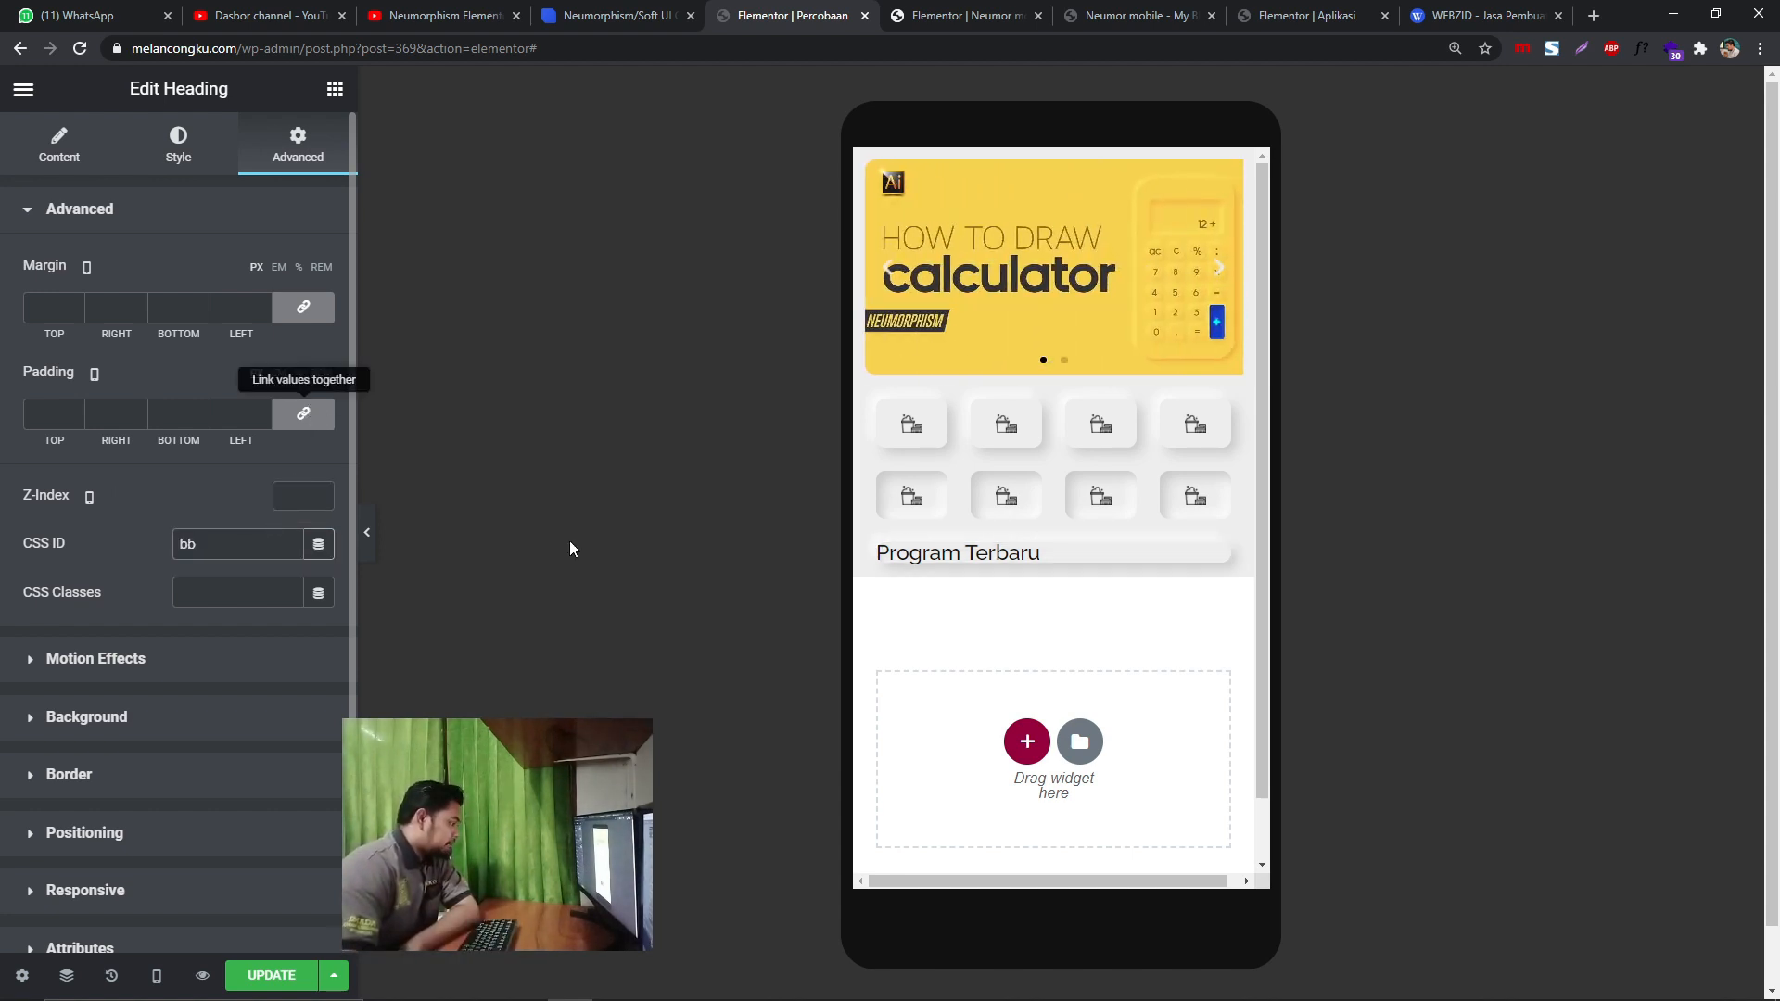
- Unlink the Program Terbaru heading's padding values and set the left padding to 15 px and the top padding to 6 px
{"action": "left_click", "coordinate": [303, 413]}
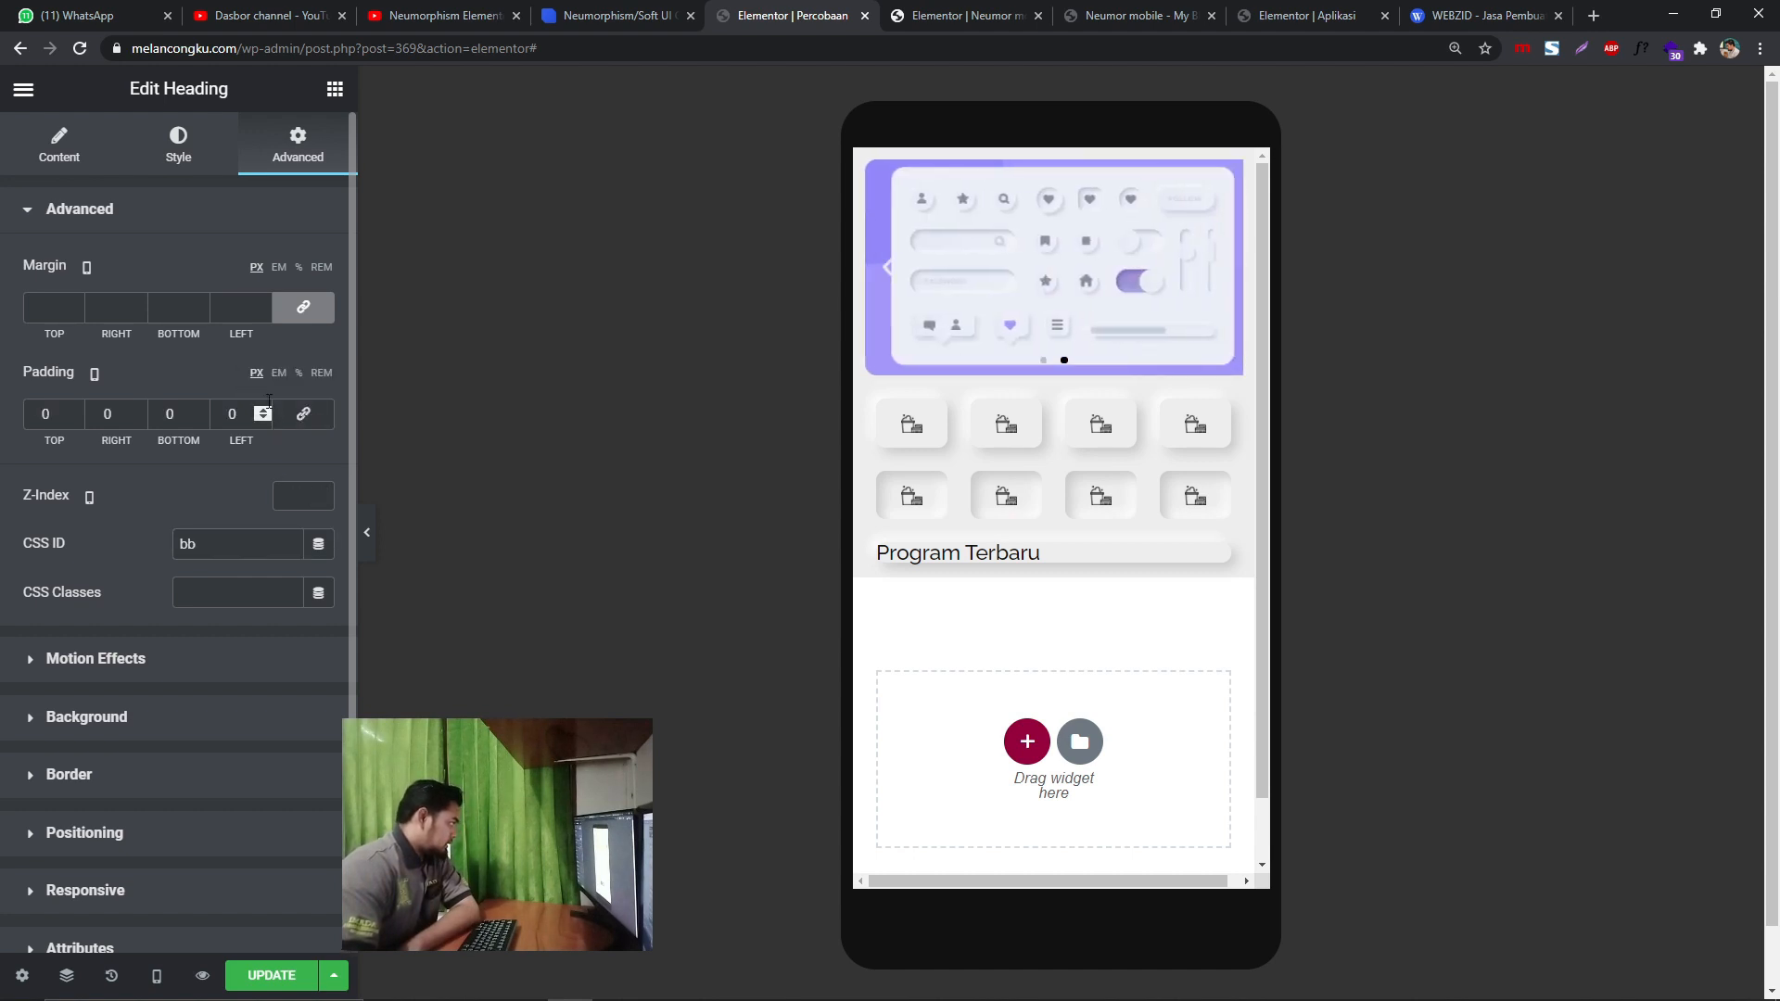
{"action": "left_click", "coordinate": [265, 410]}
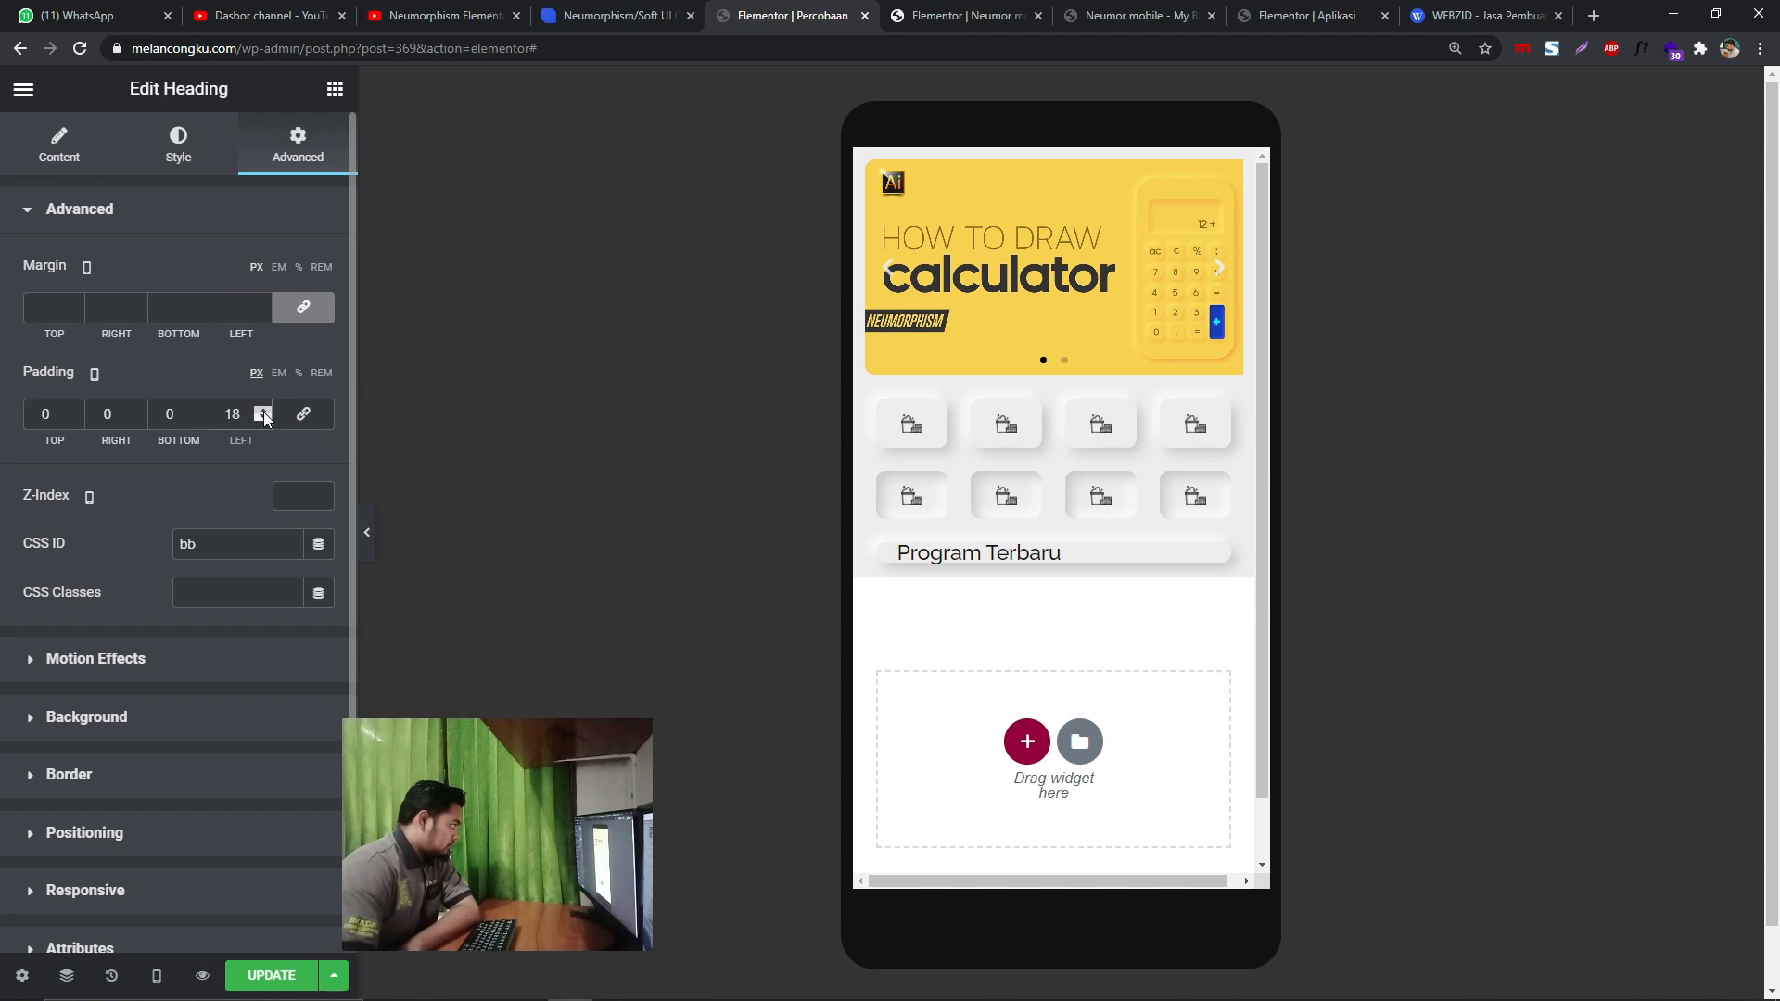
{"action": "left_click", "coordinate": [264, 415]}
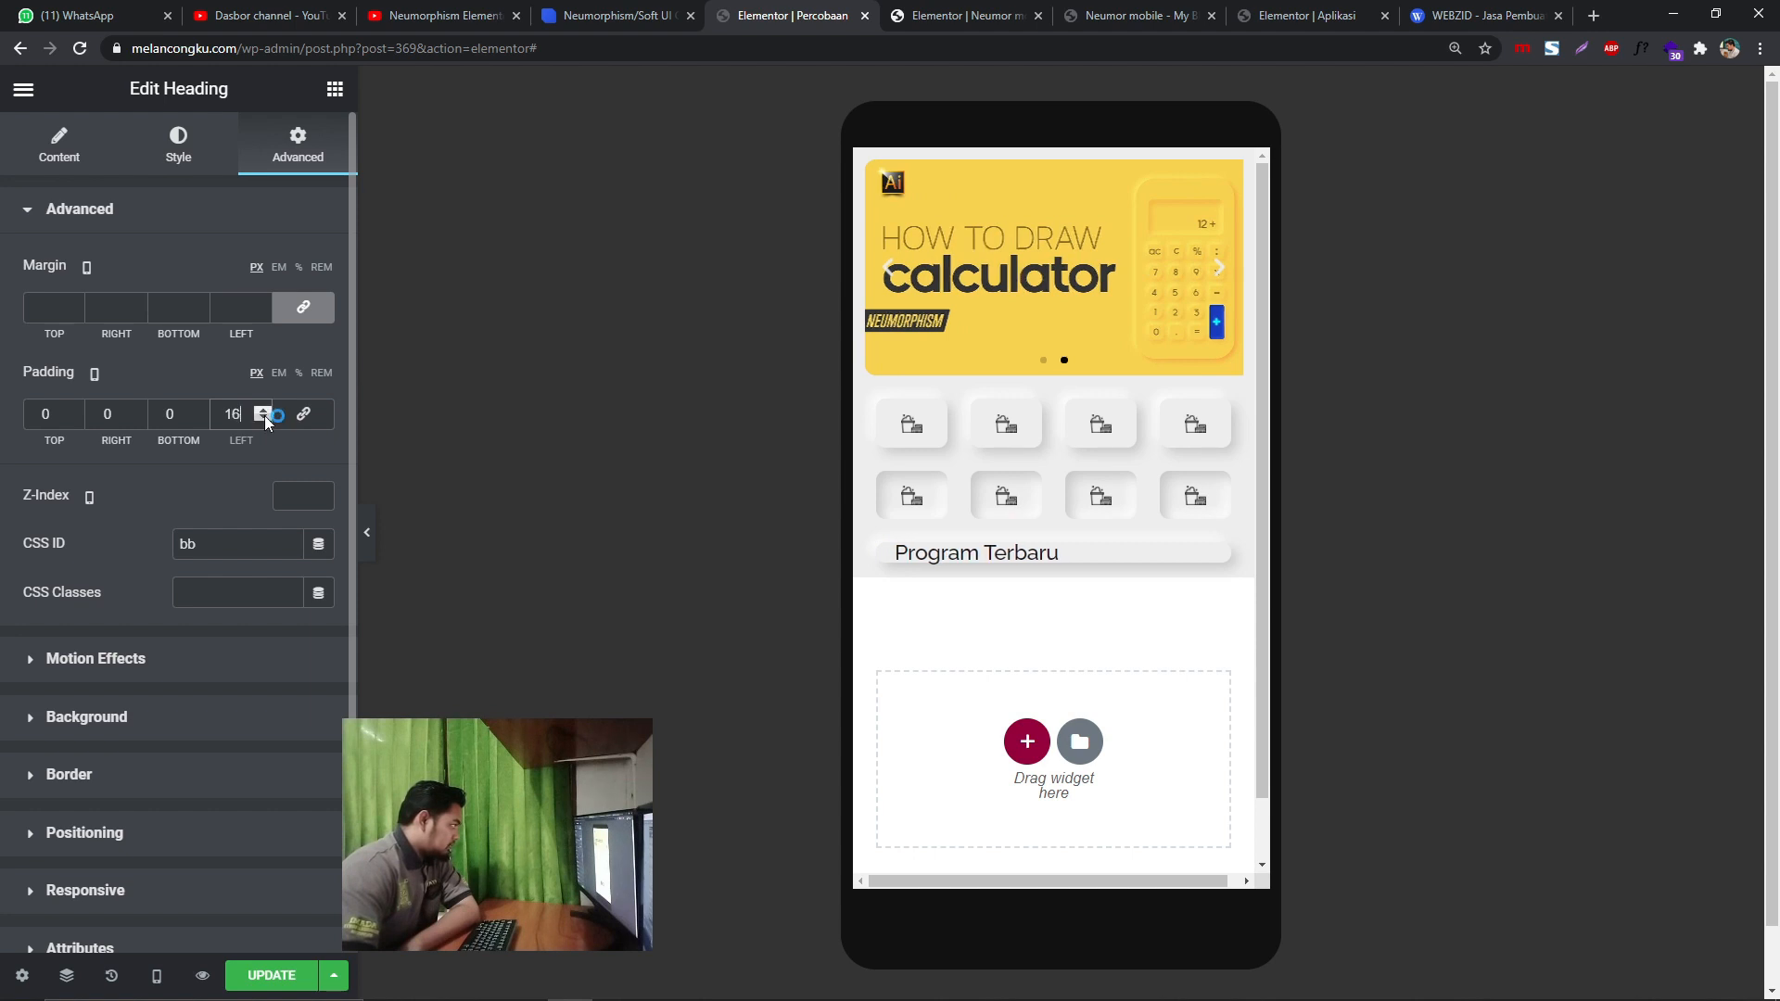
{"action": "left_click", "coordinate": [264, 415]}
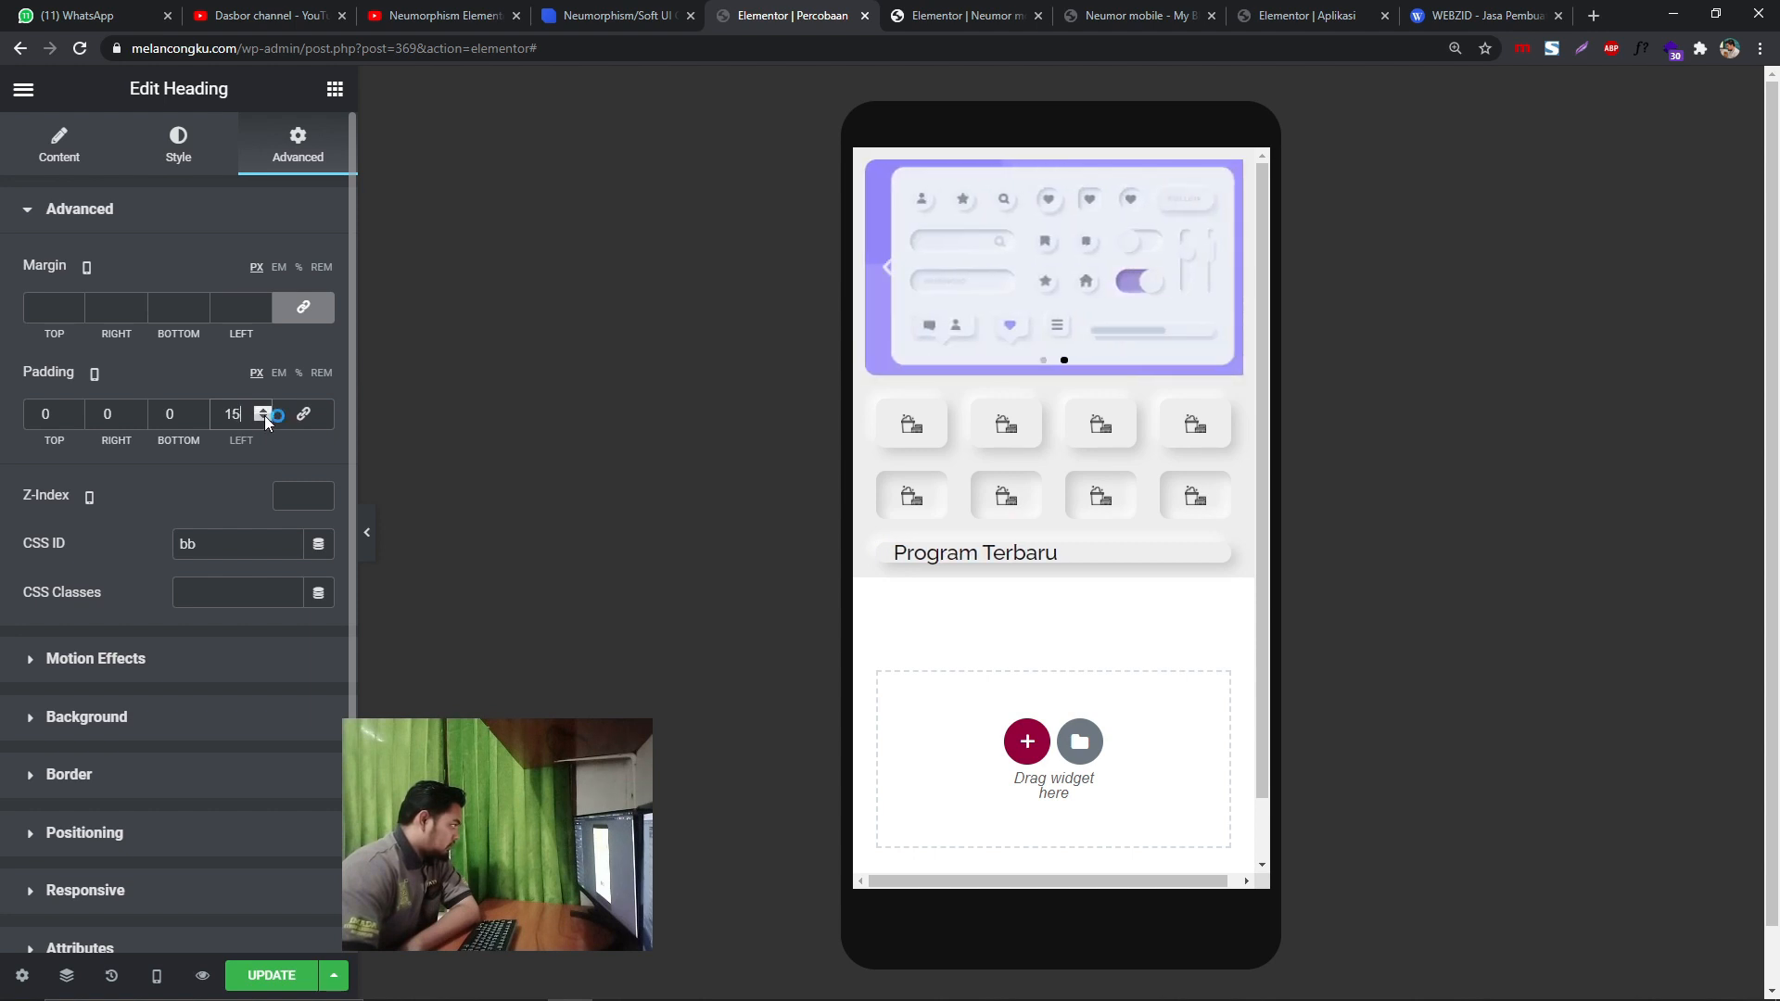
{"action": "left_click", "coordinate": [78, 407]}
{"action": "left_click", "coordinate": [78, 406]}
{"action": "left_click", "coordinate": [78, 406]}
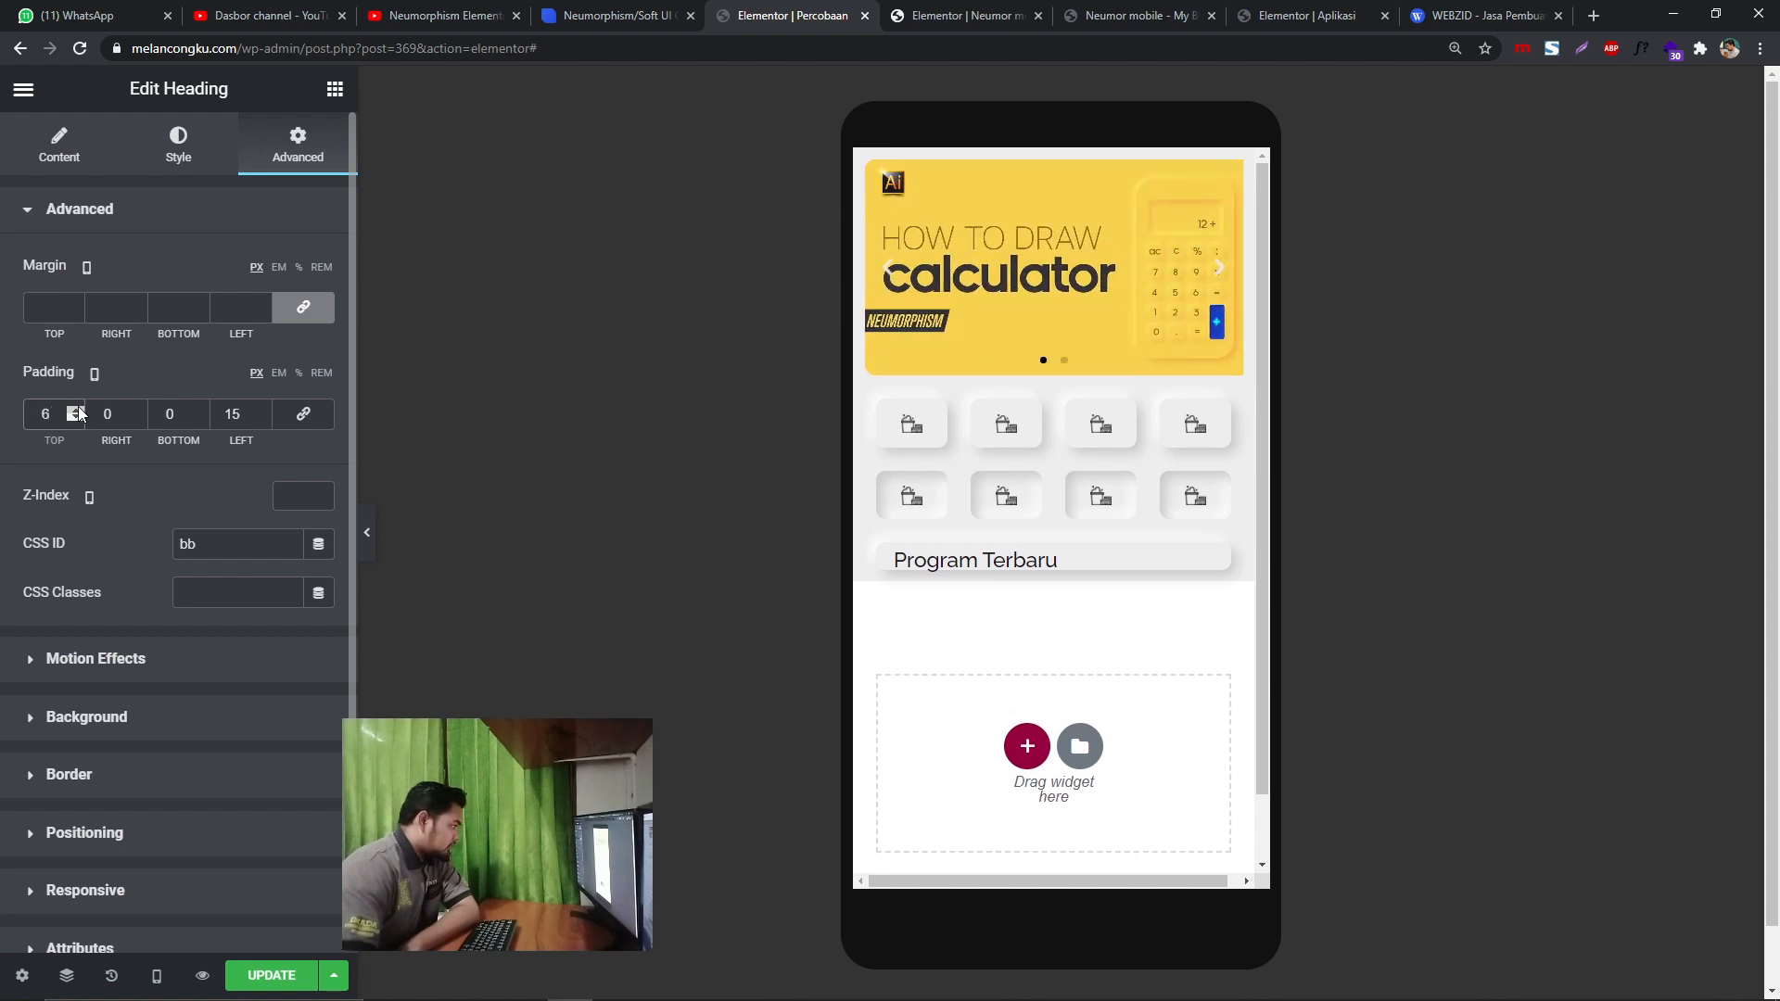
- Set the Program Terbaru heading's top and bottom padding to 5 px
{"action": "left_click", "coordinate": [200, 420]}
{"action": "left_click", "coordinate": [200, 410]}
{"action": "left_click", "coordinate": [201, 411]}
{"action": "left_click", "coordinate": [200, 411]}
{"action": "left_click", "coordinate": [200, 411]}
{"action": "left_click", "coordinate": [200, 410]}
{"action": "left_click", "coordinate": [200, 410]}
{"action": "left_click", "coordinate": [200, 411]}
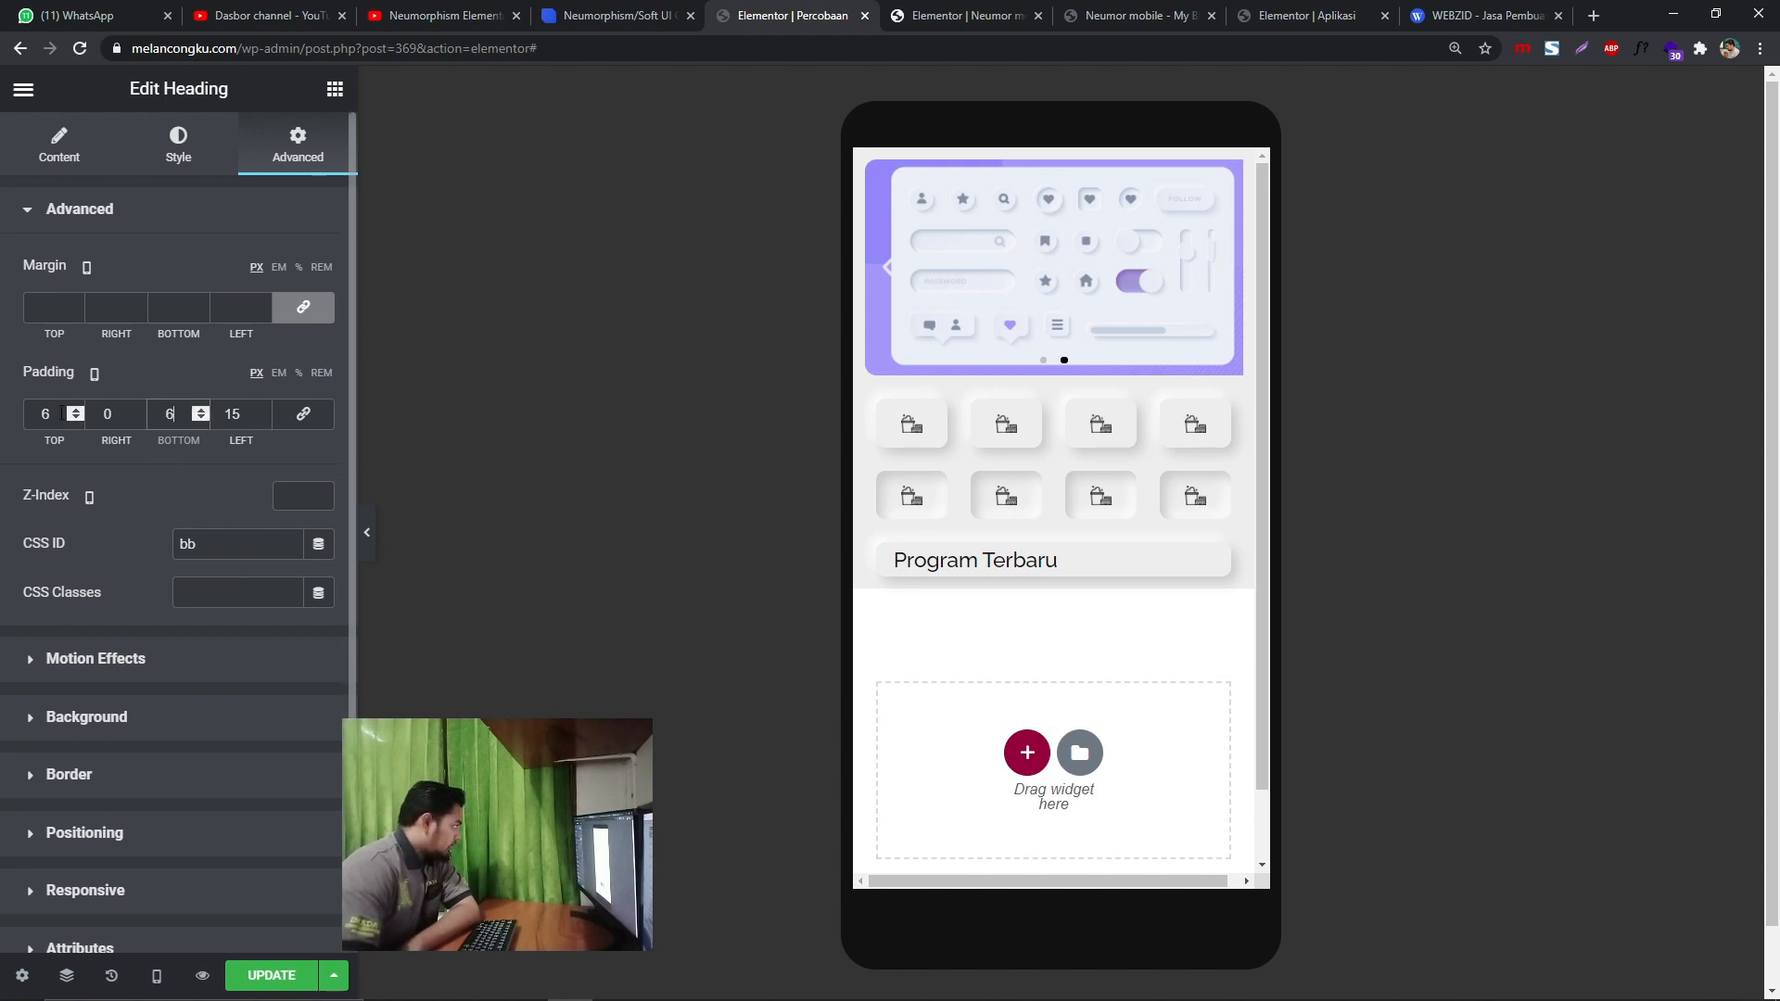
{"action": "left_click", "coordinate": [76, 419]}
{"action": "left_click", "coordinate": [201, 419]}
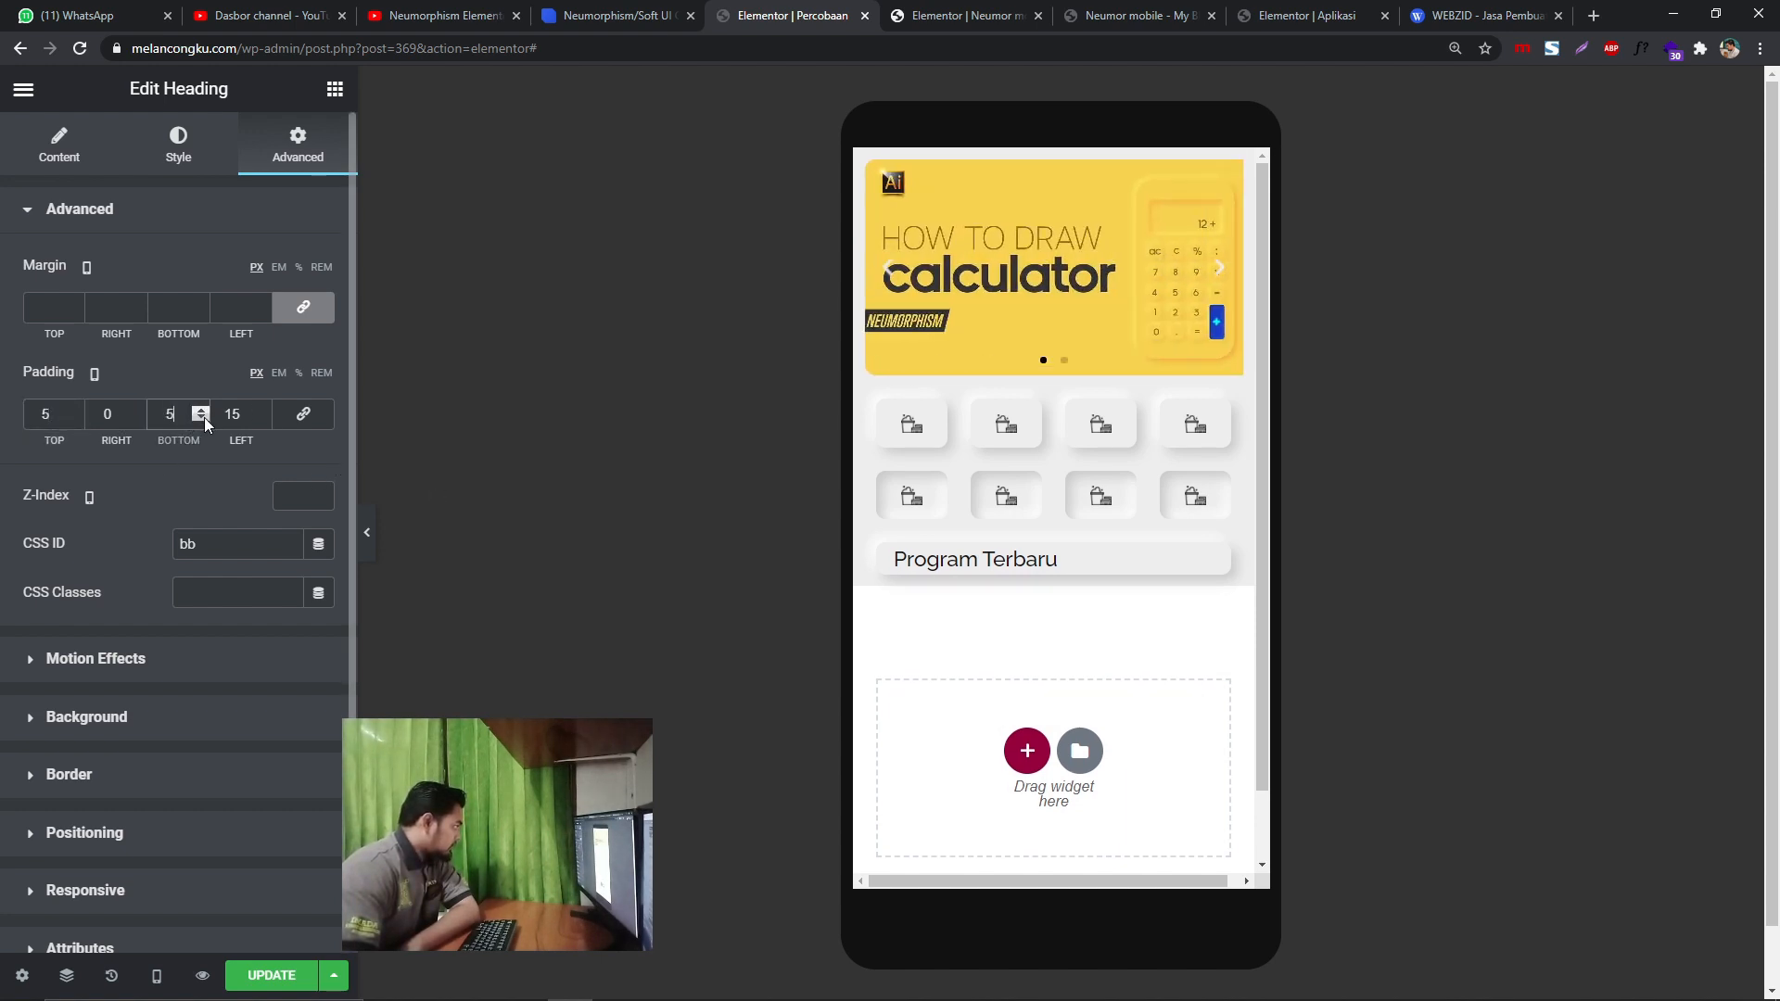
- Add an Image widget below the Program Terbaru heading and insert 1_V-C9NqCL-a6d_ulZnmFDAA.png from the media library
{"action": "left_click", "coordinate": [956, 7]}
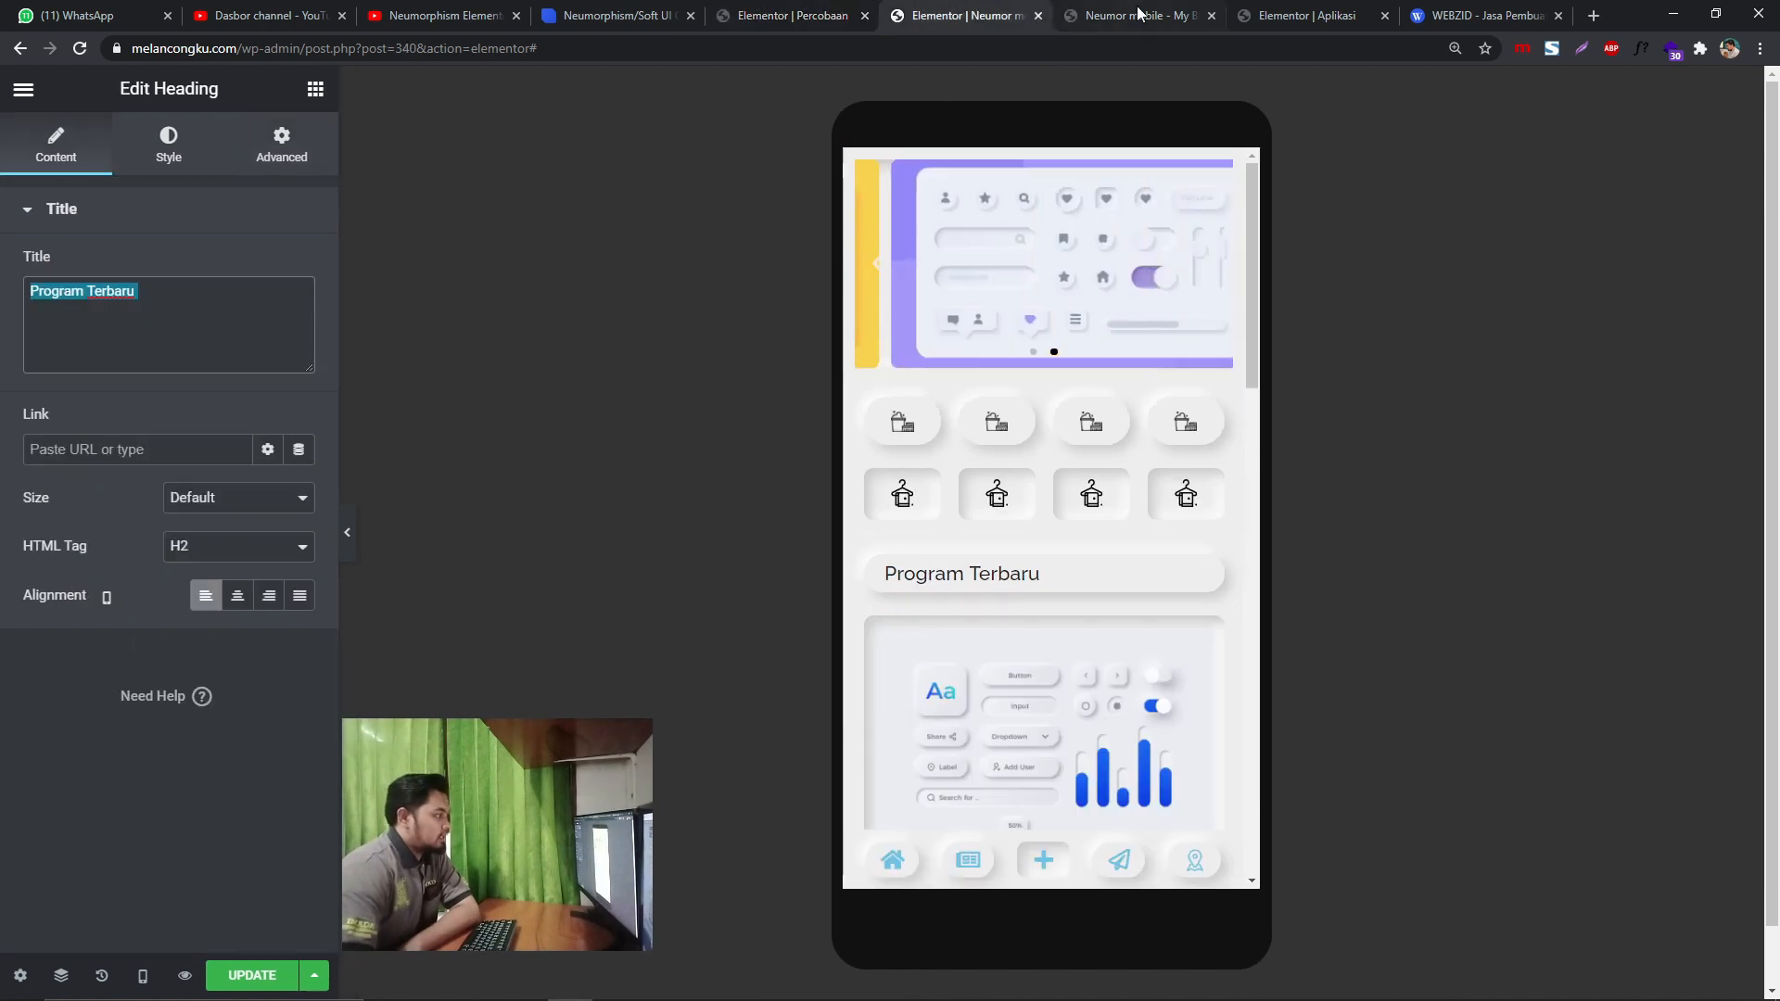
{"action": "left_click", "coordinate": [810, 7]}
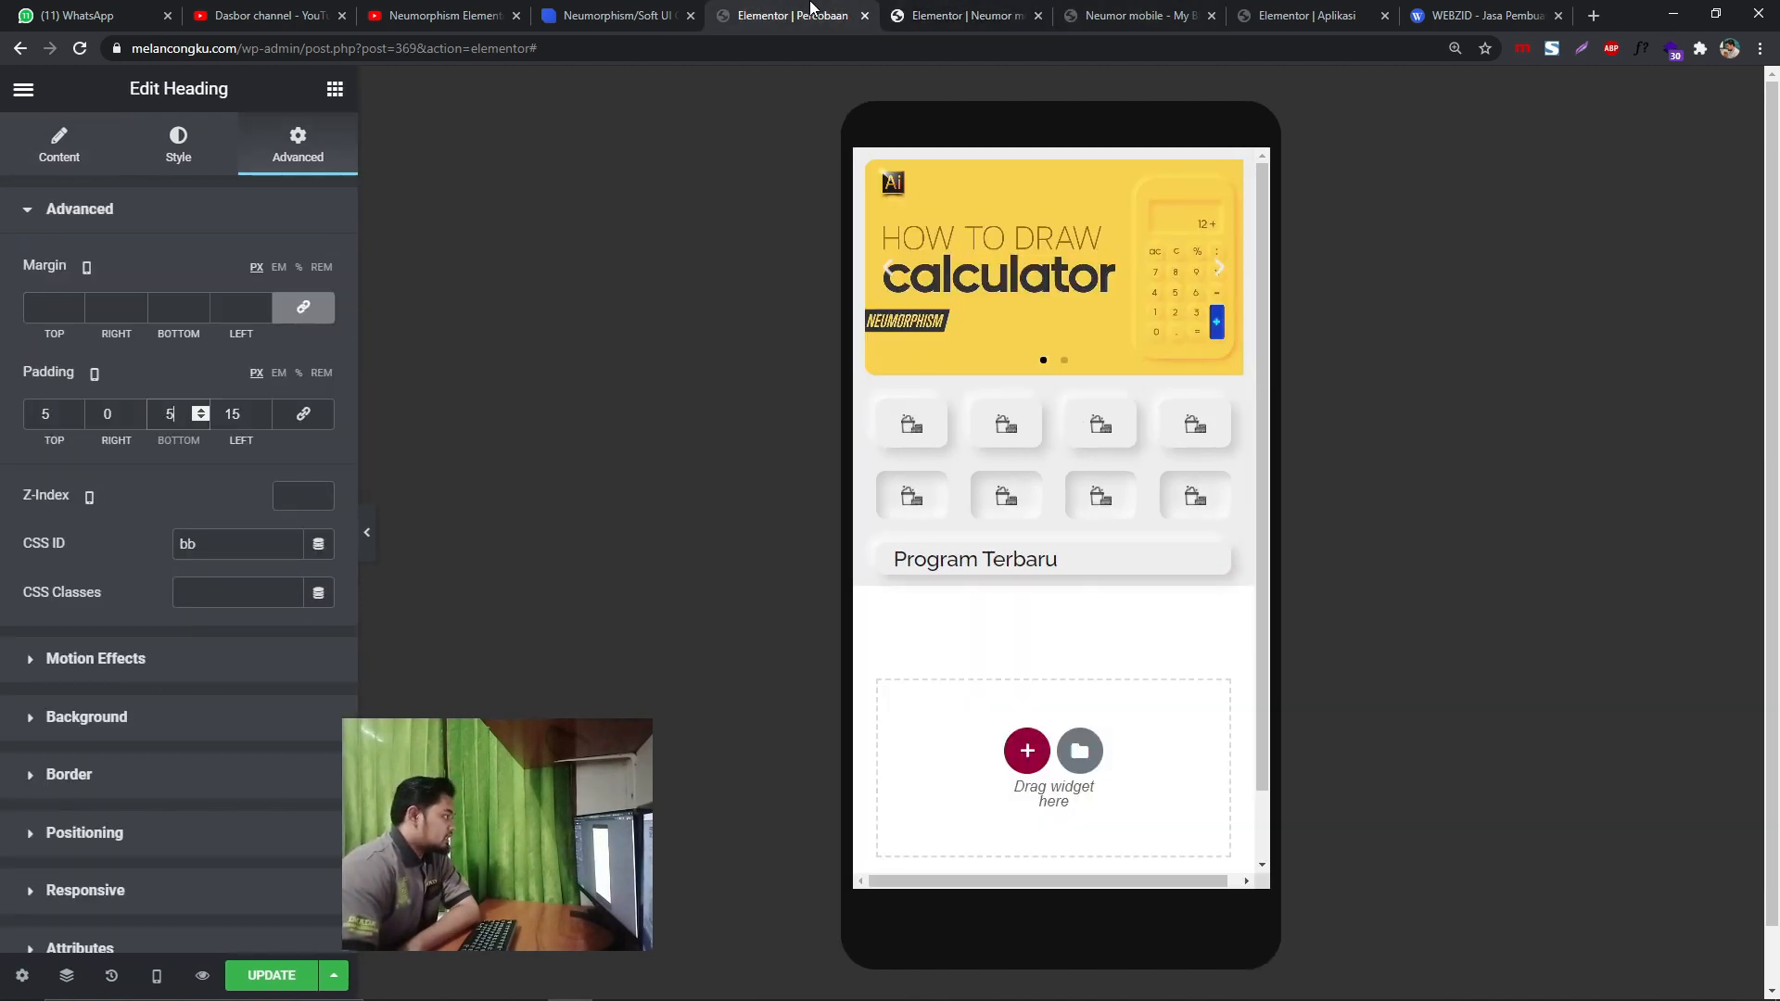
{"action": "left_click", "coordinate": [334, 89]}
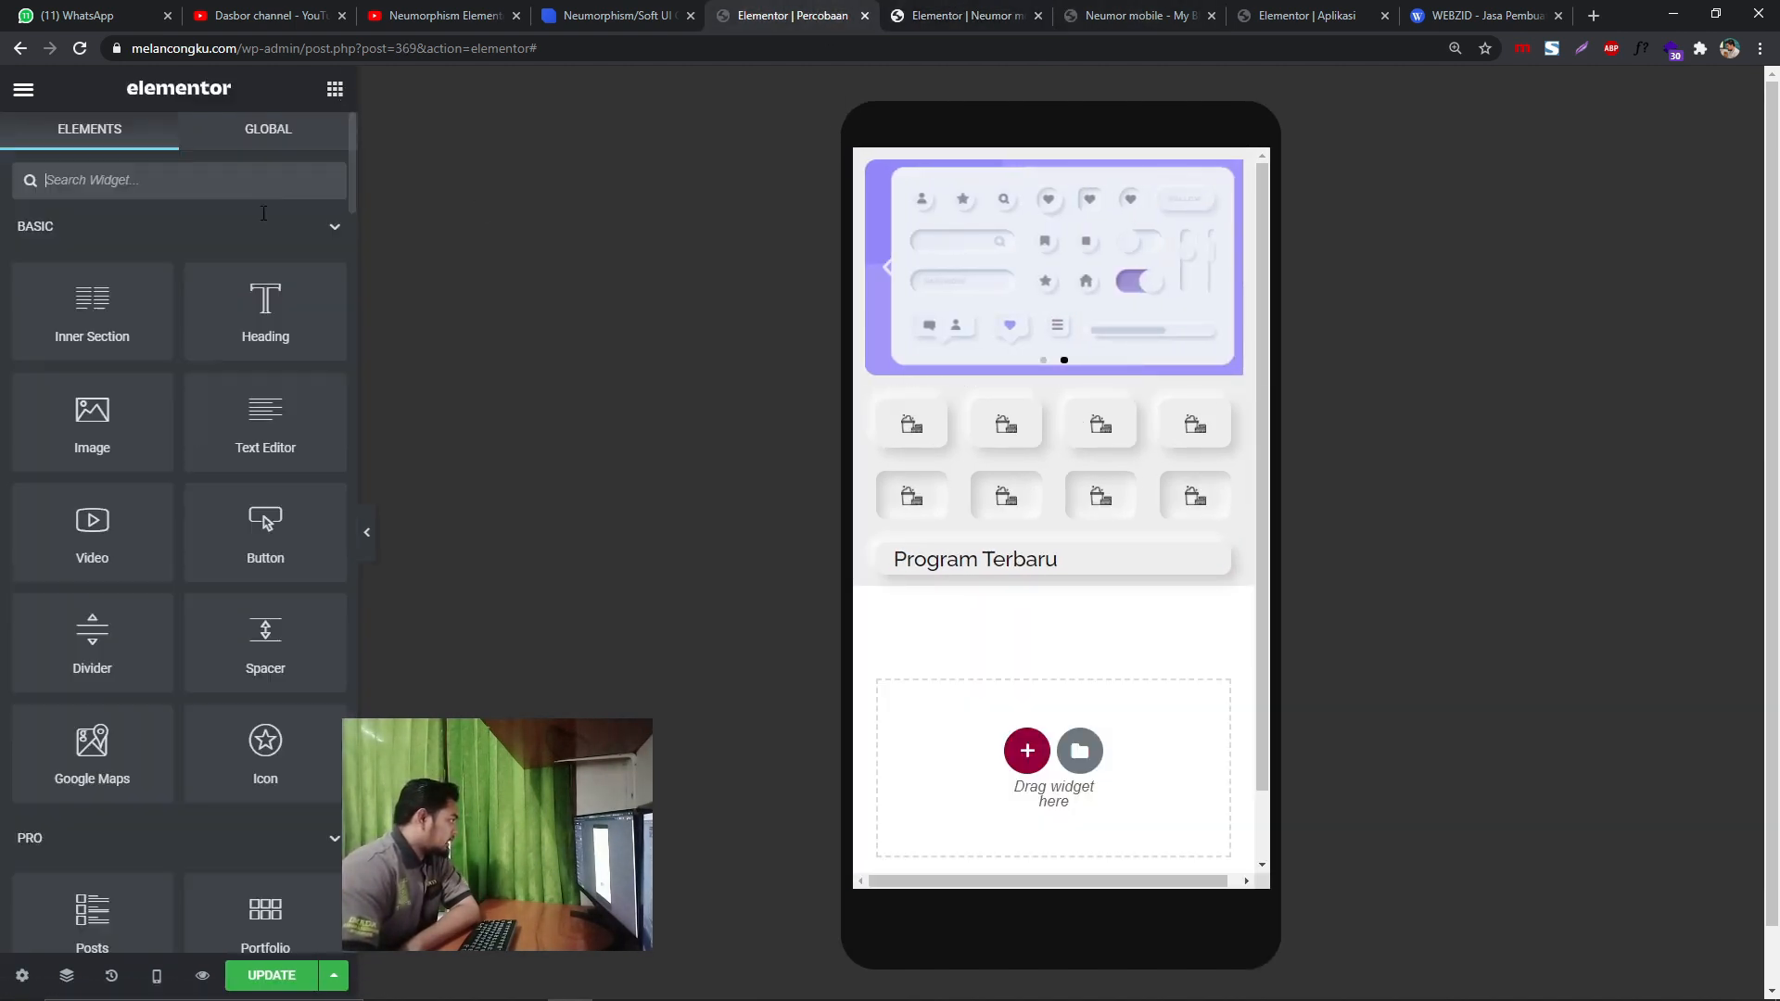
{"action": "left_click_drag", "start_coordinate": [92, 422], "coordinate": [1138, 561]}
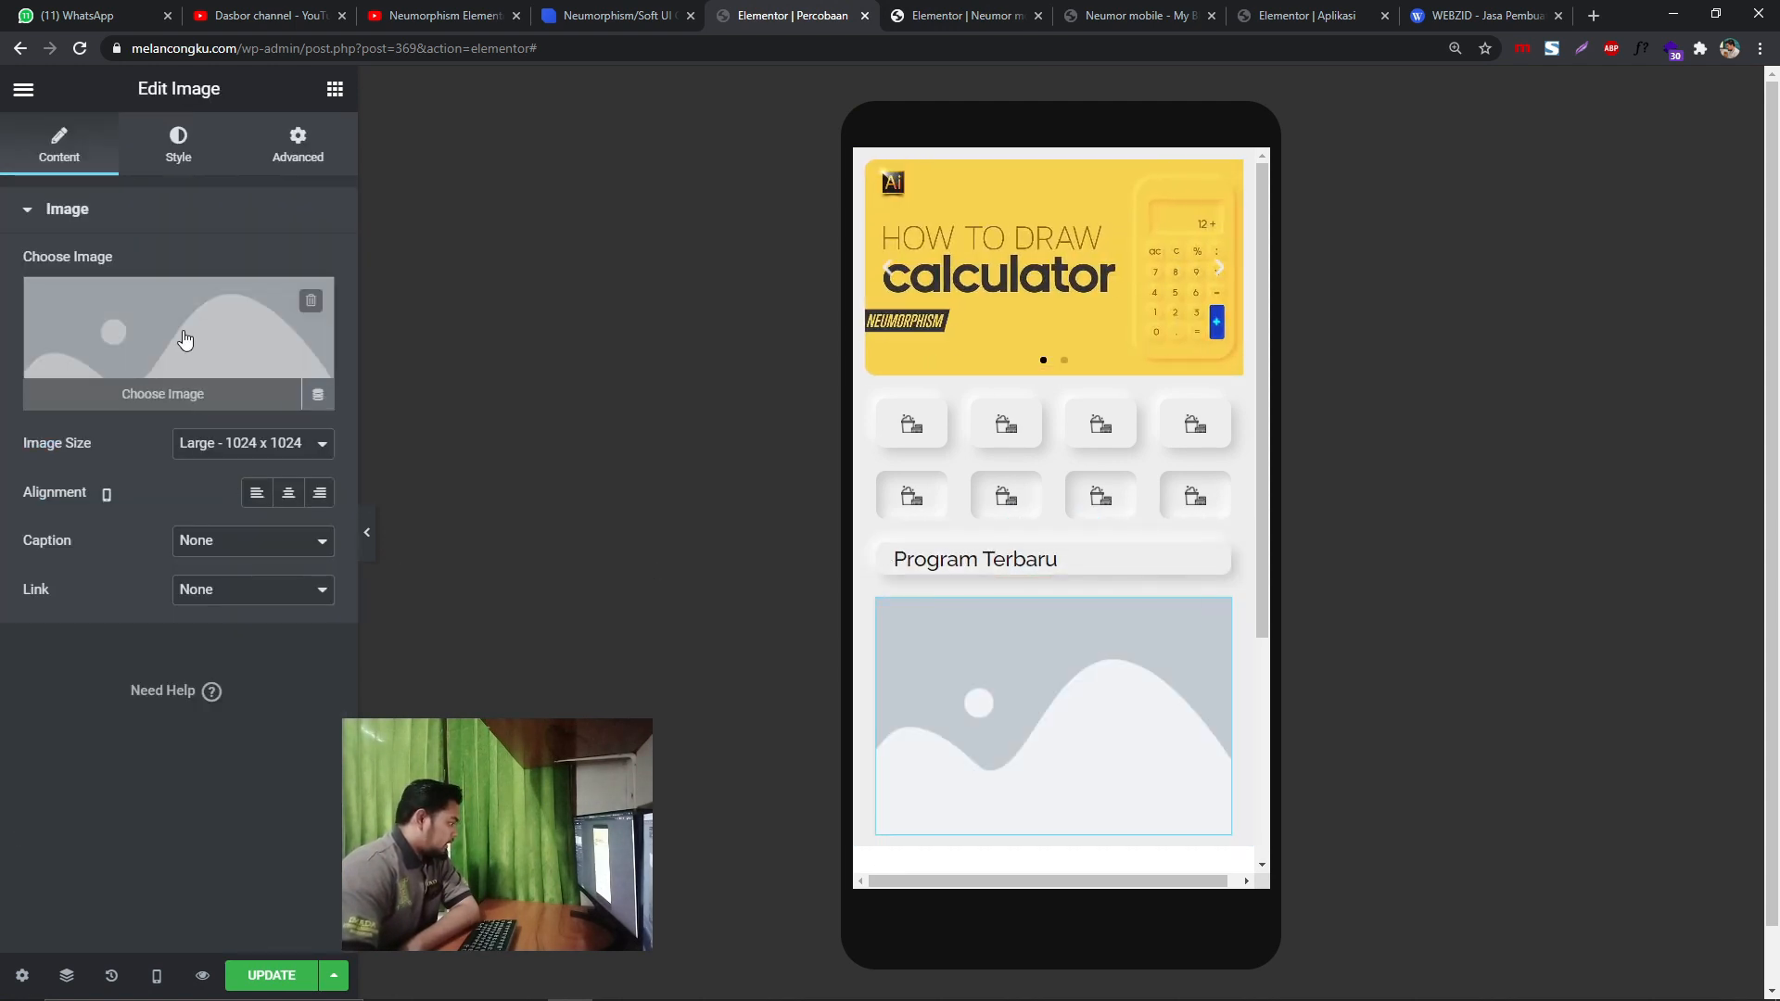
{"action": "left_click", "coordinate": [186, 340]}
{"action": "left_click", "coordinate": [459, 366]}
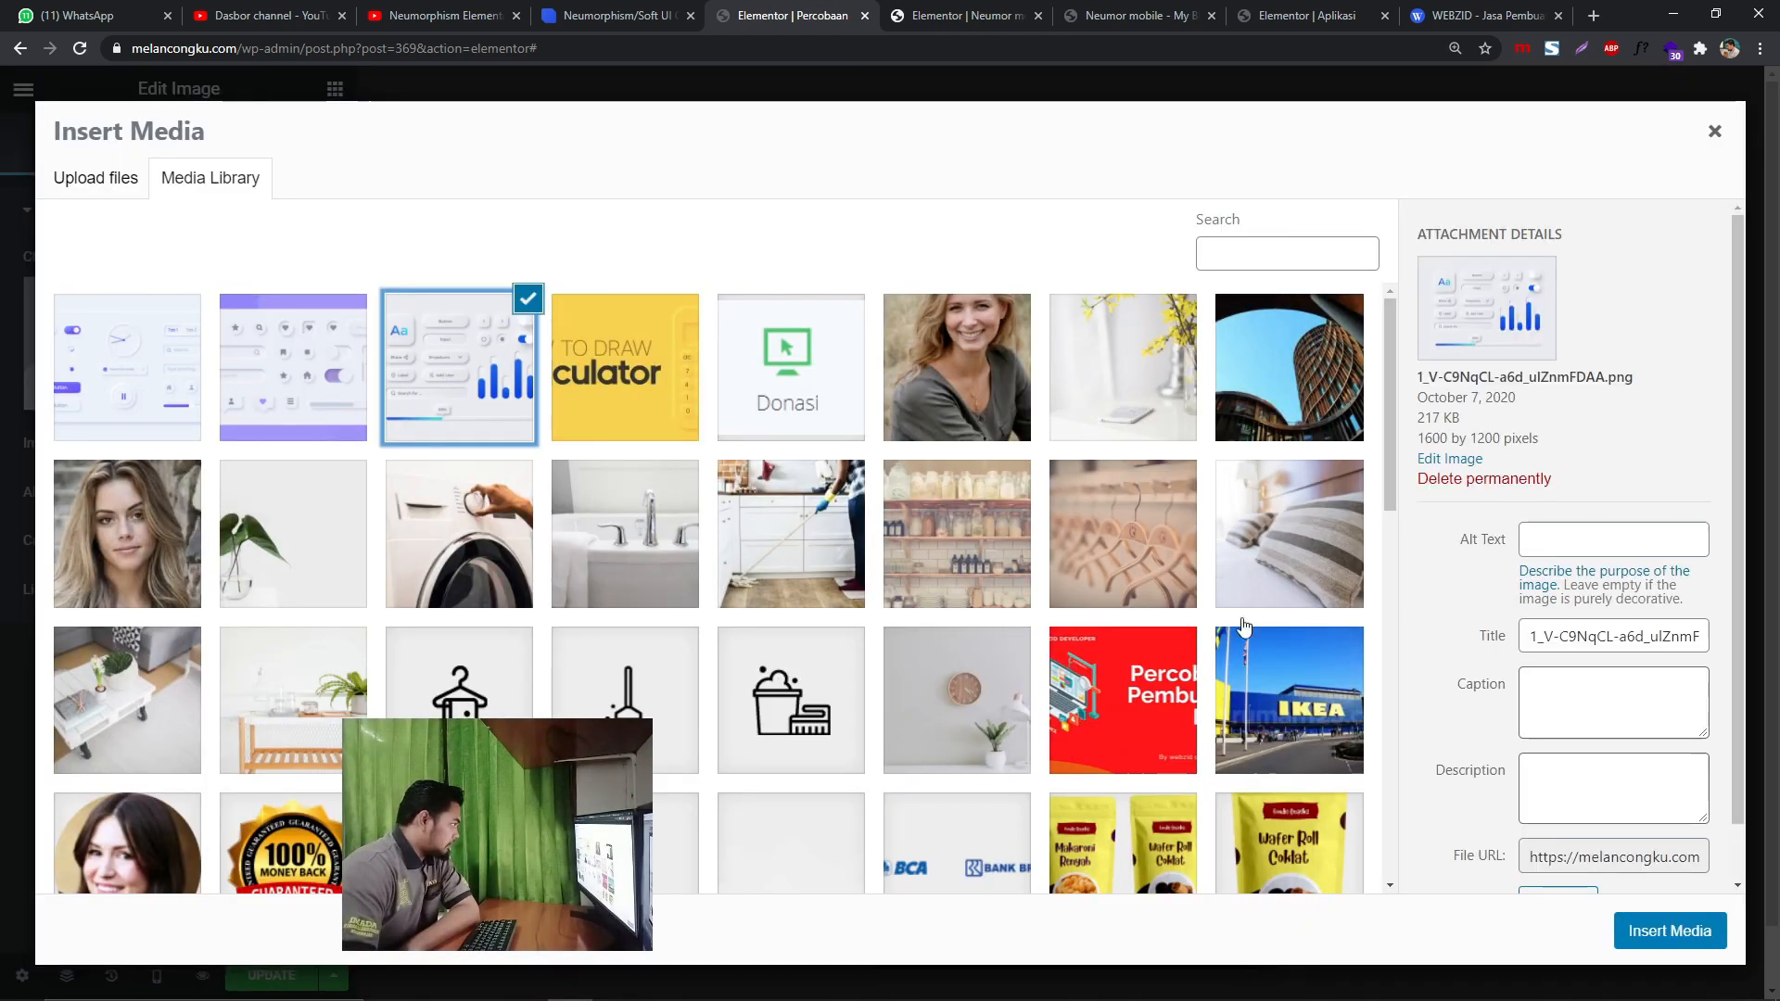
{"action": "left_click", "coordinate": [1641, 936]}
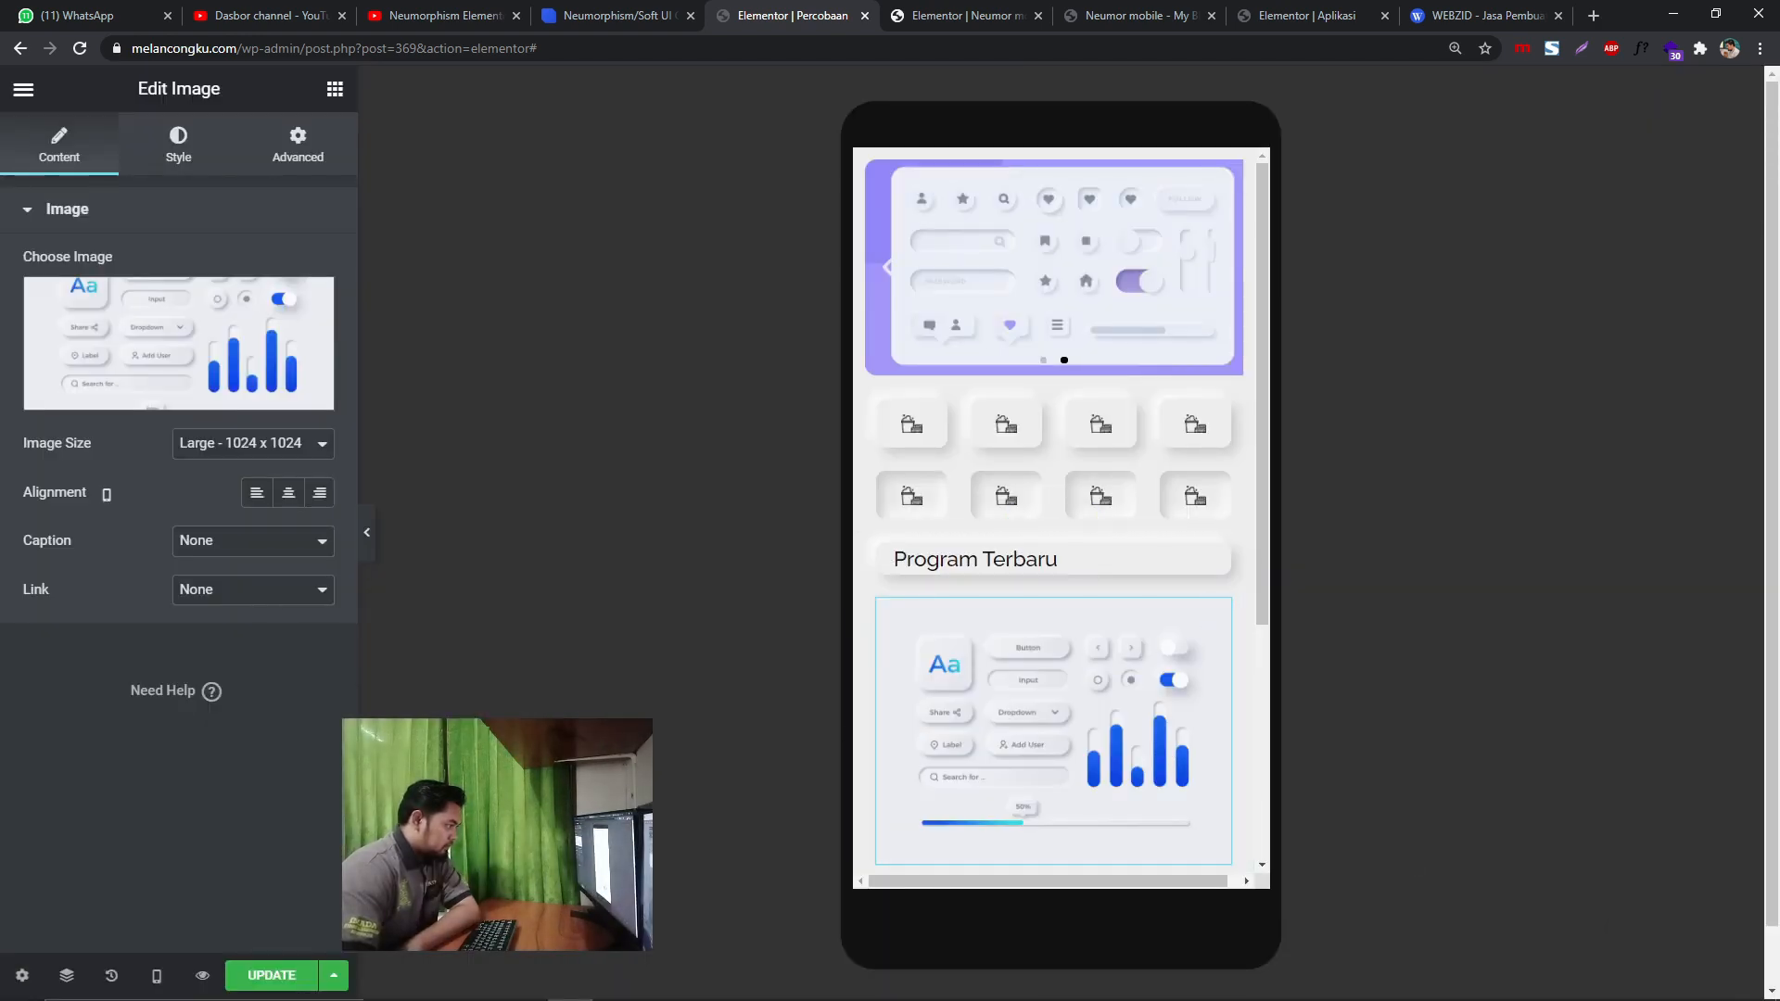
- Set the image widget's padding to 8 px on all four sides
{"action": "left_click", "coordinate": [283, 163]}
{"action": "left_click", "coordinate": [242, 411]}
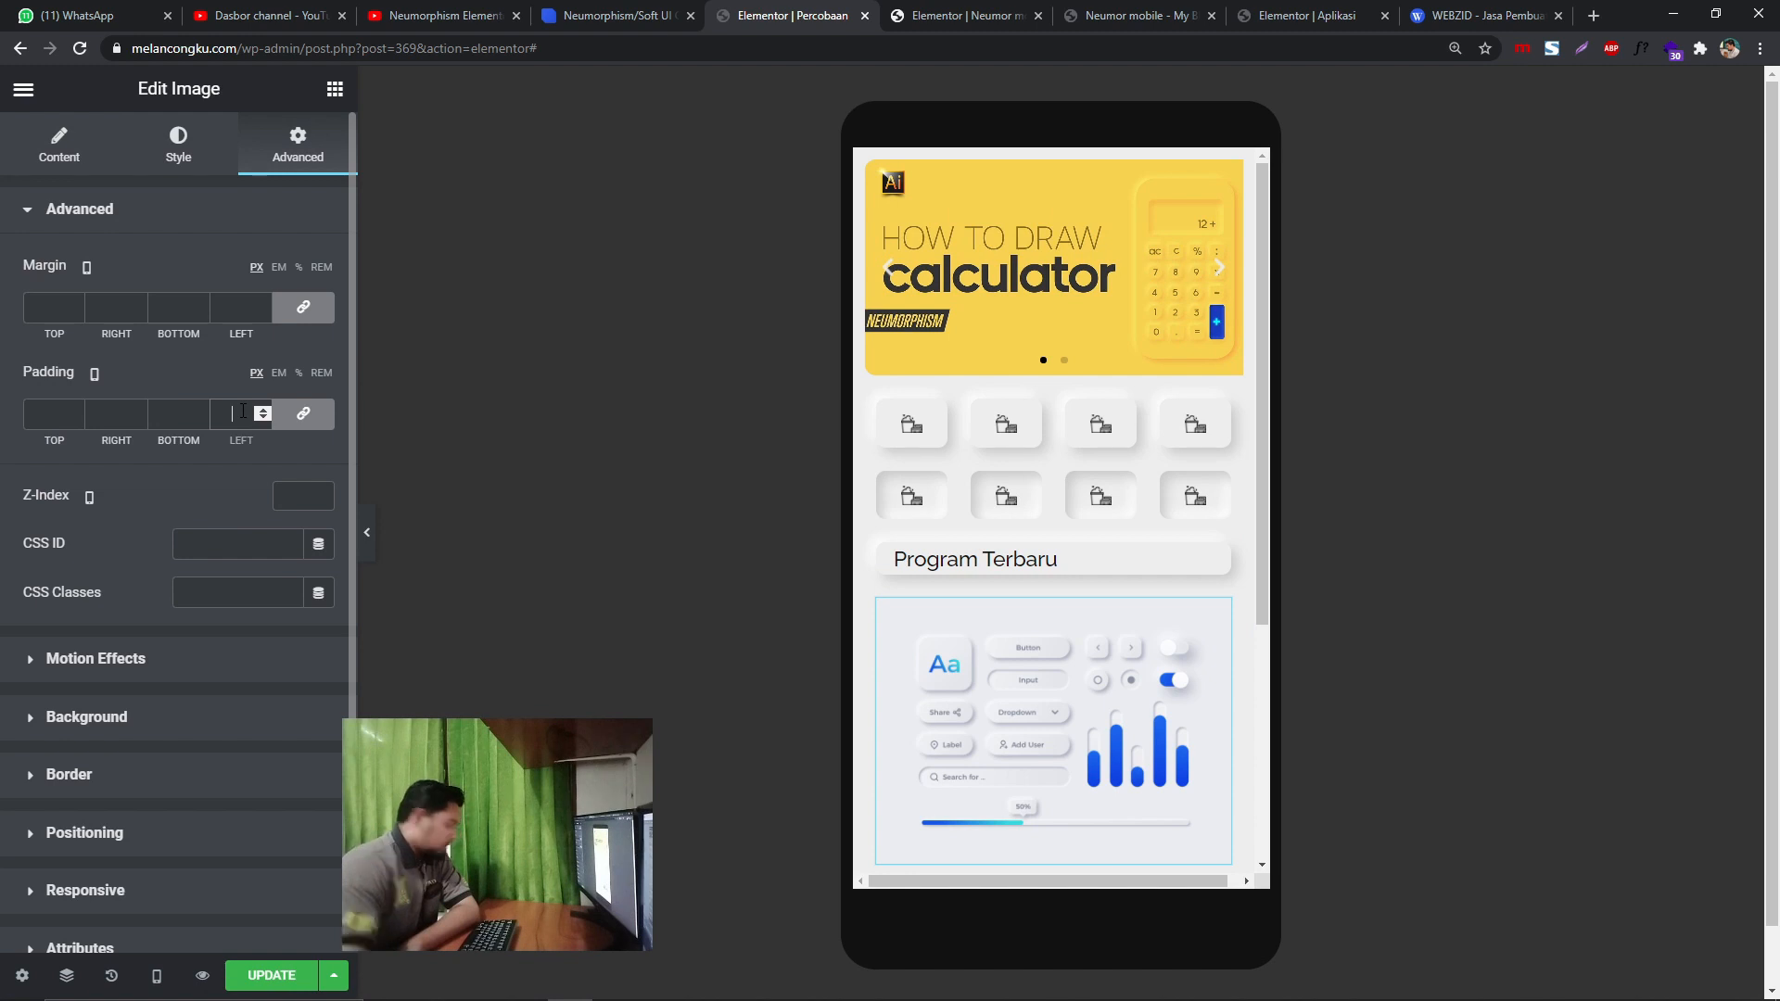
{"action": "type", "text": "8"}
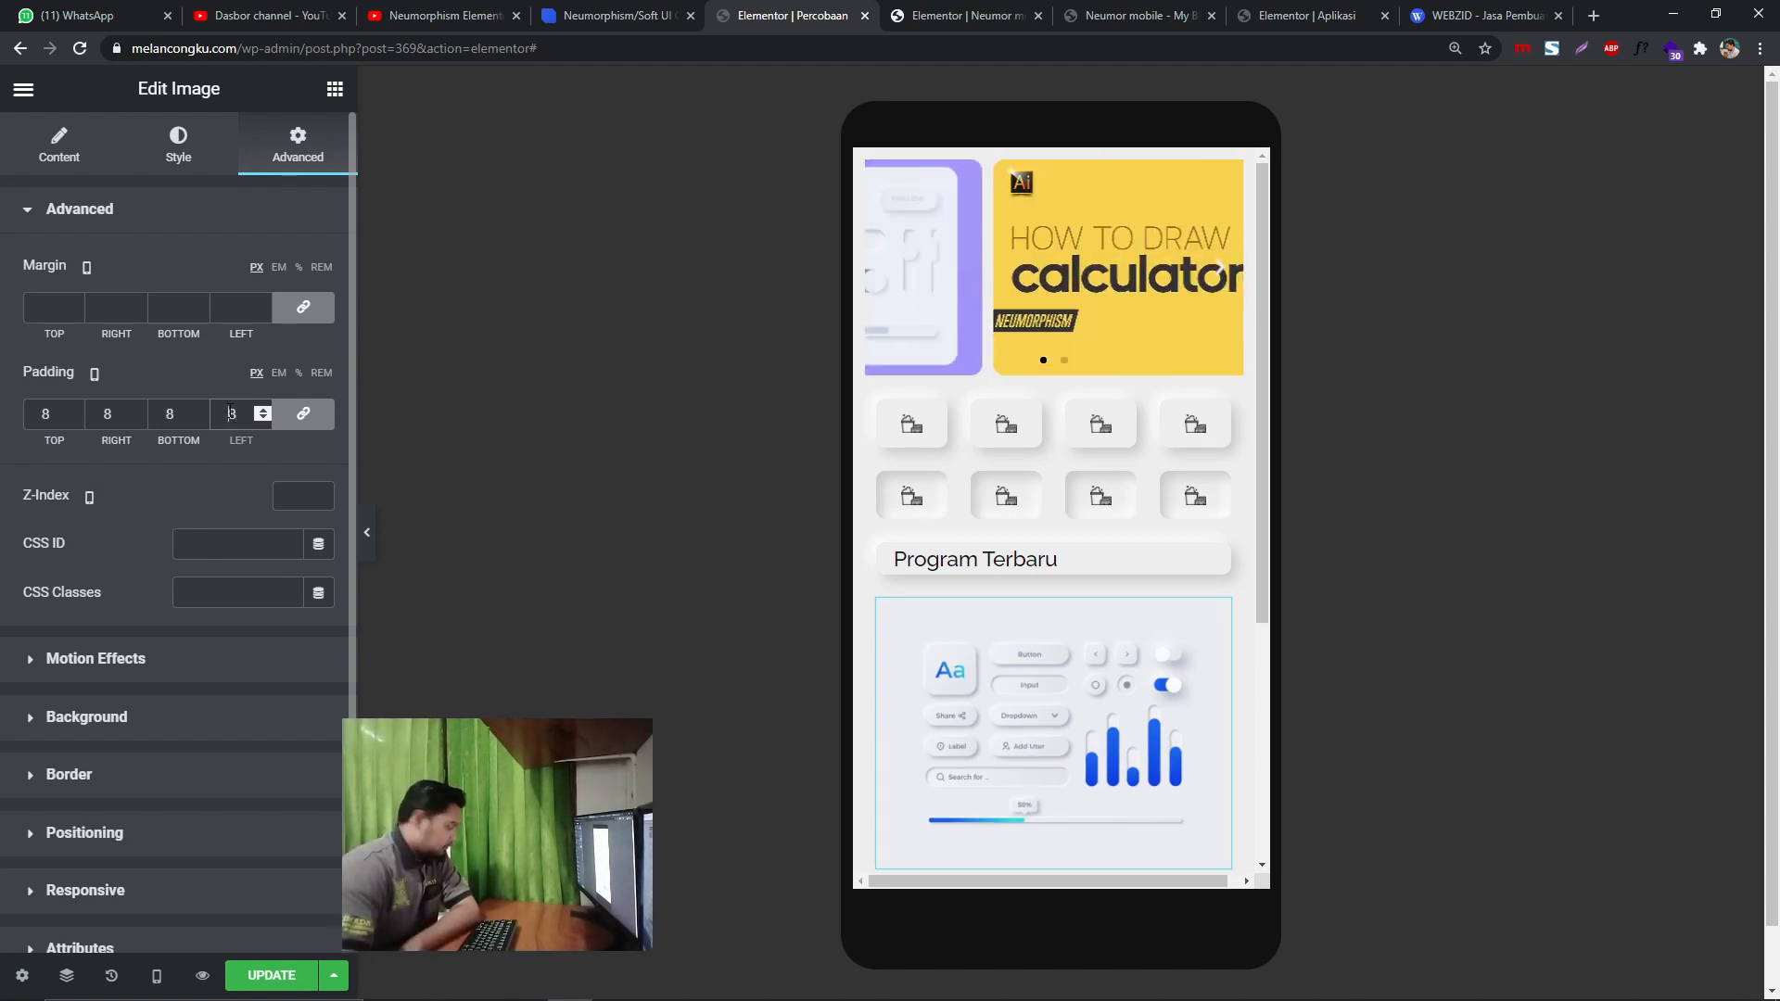
{"action": "type", "text": "-"}
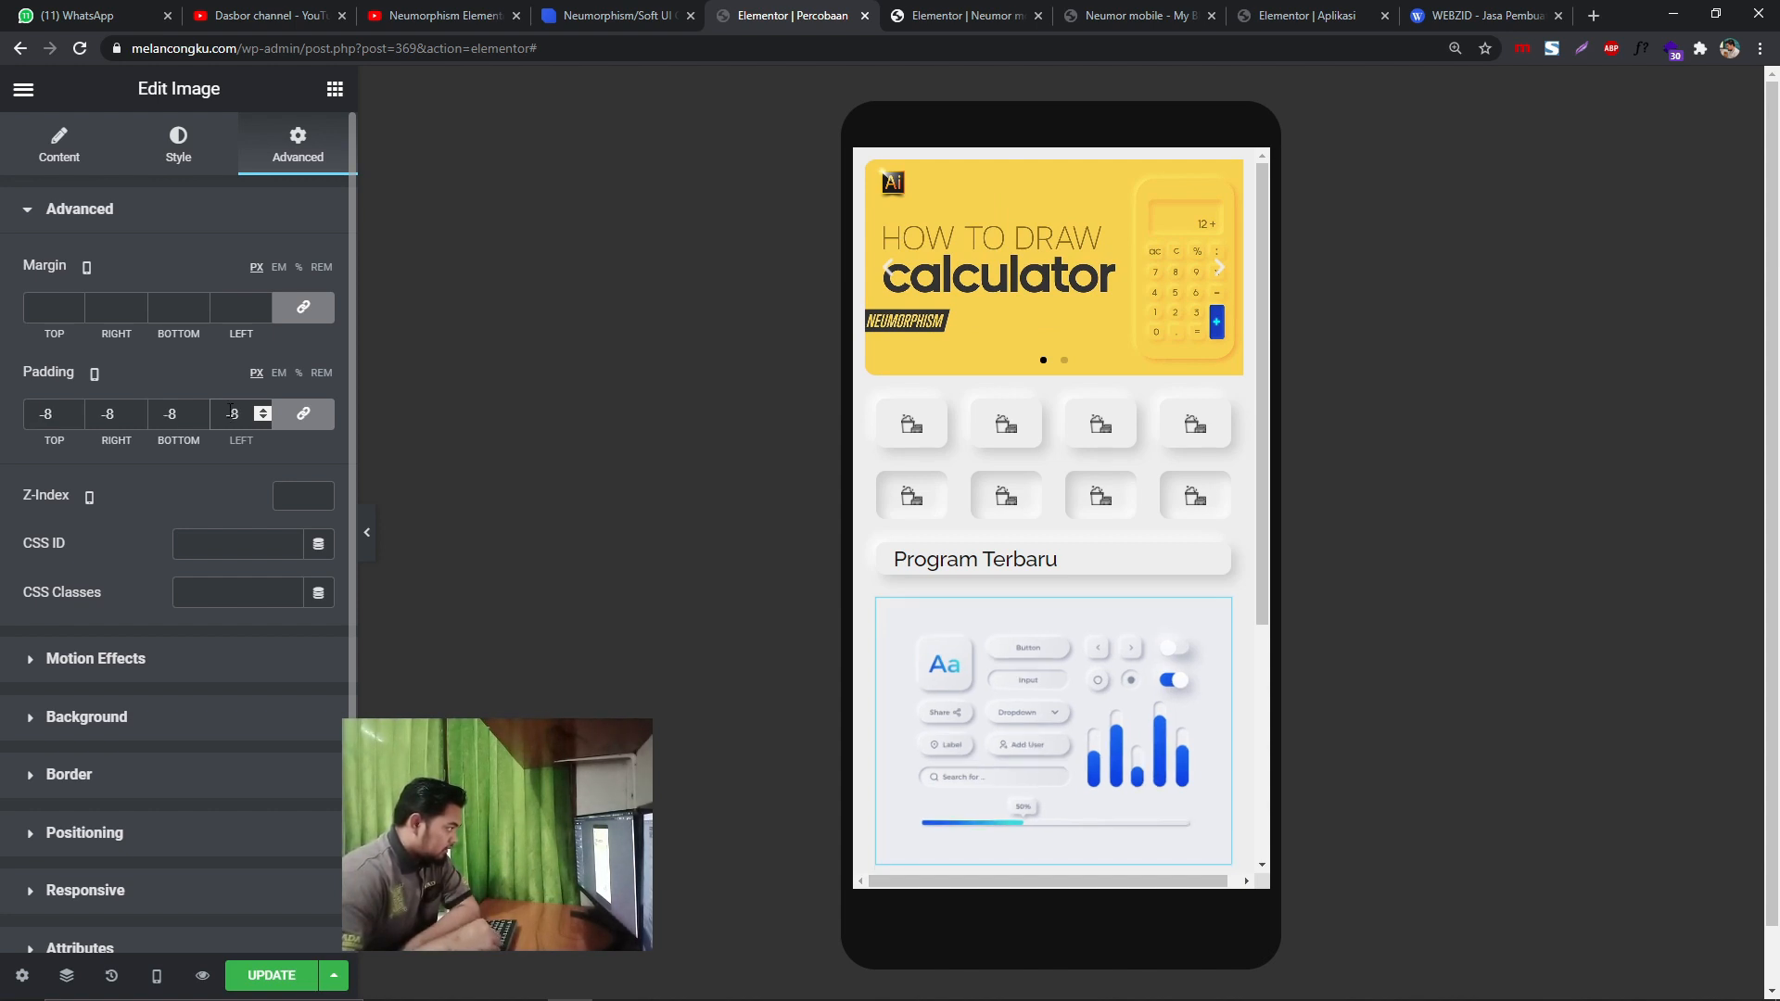
{"action": "key", "text": "BackSpace"}
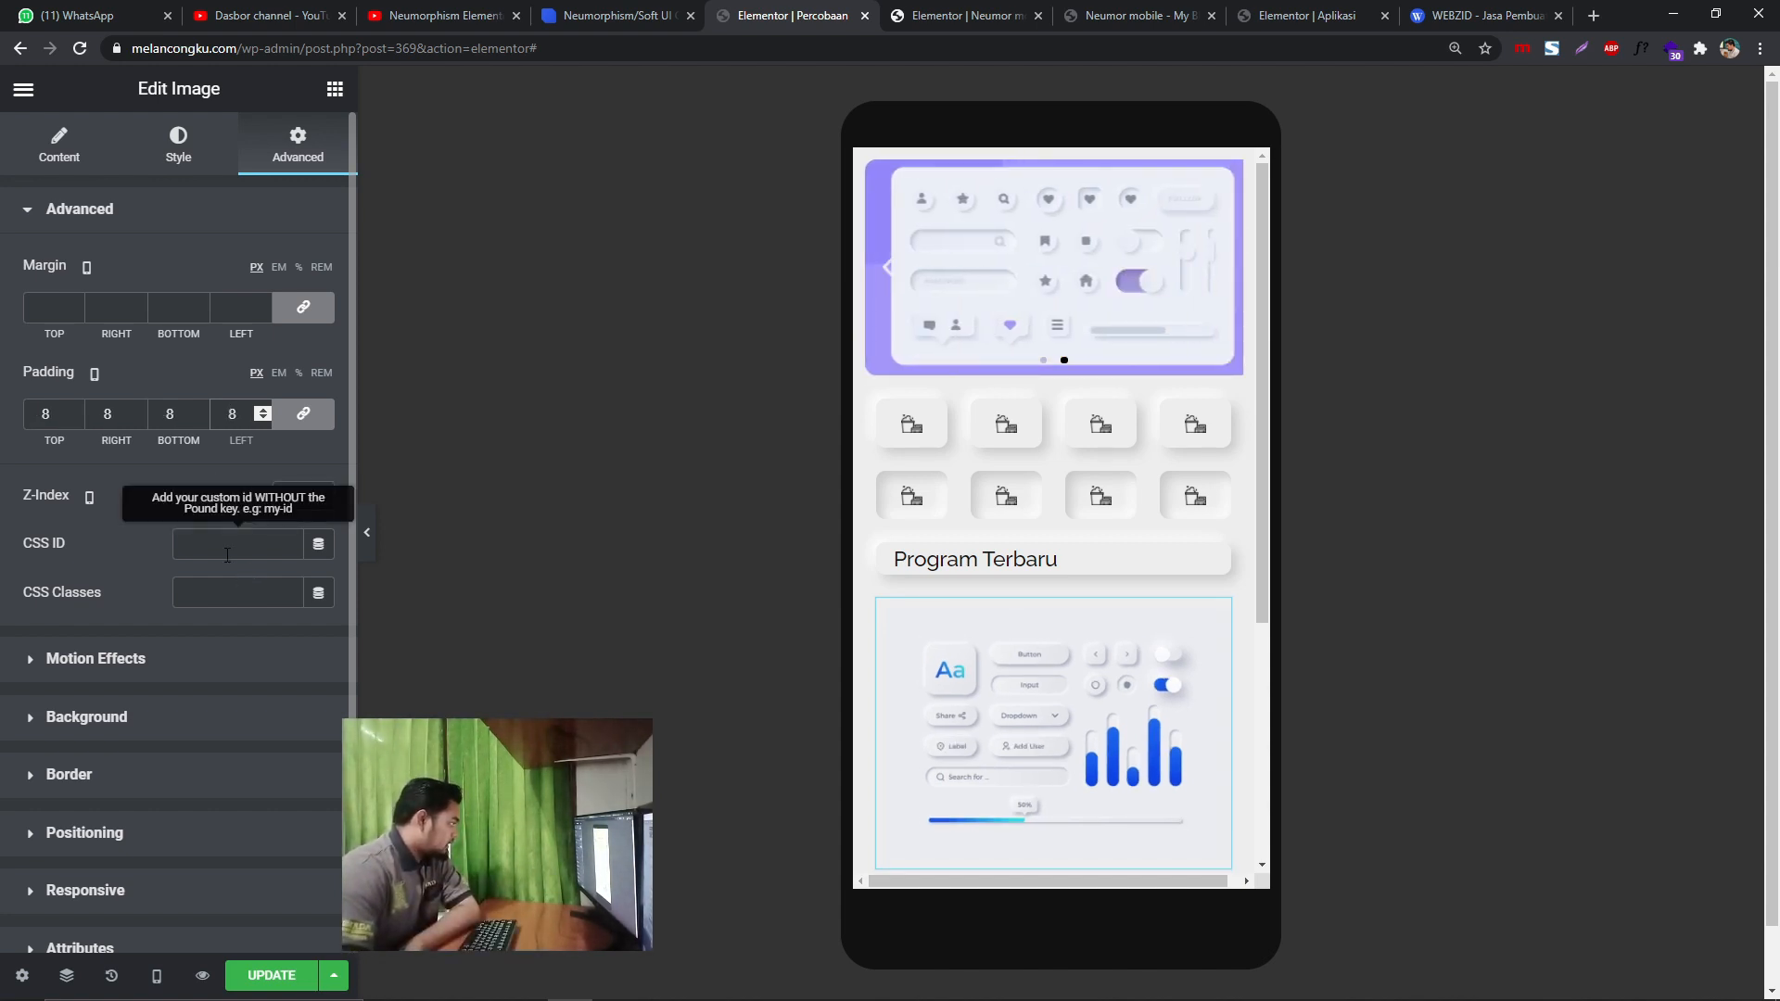
- Set the image widget's CSS ID to bb1 and compare the layout with the finished Neumor mobile page
{"action": "left_click", "coordinate": [227, 554]}
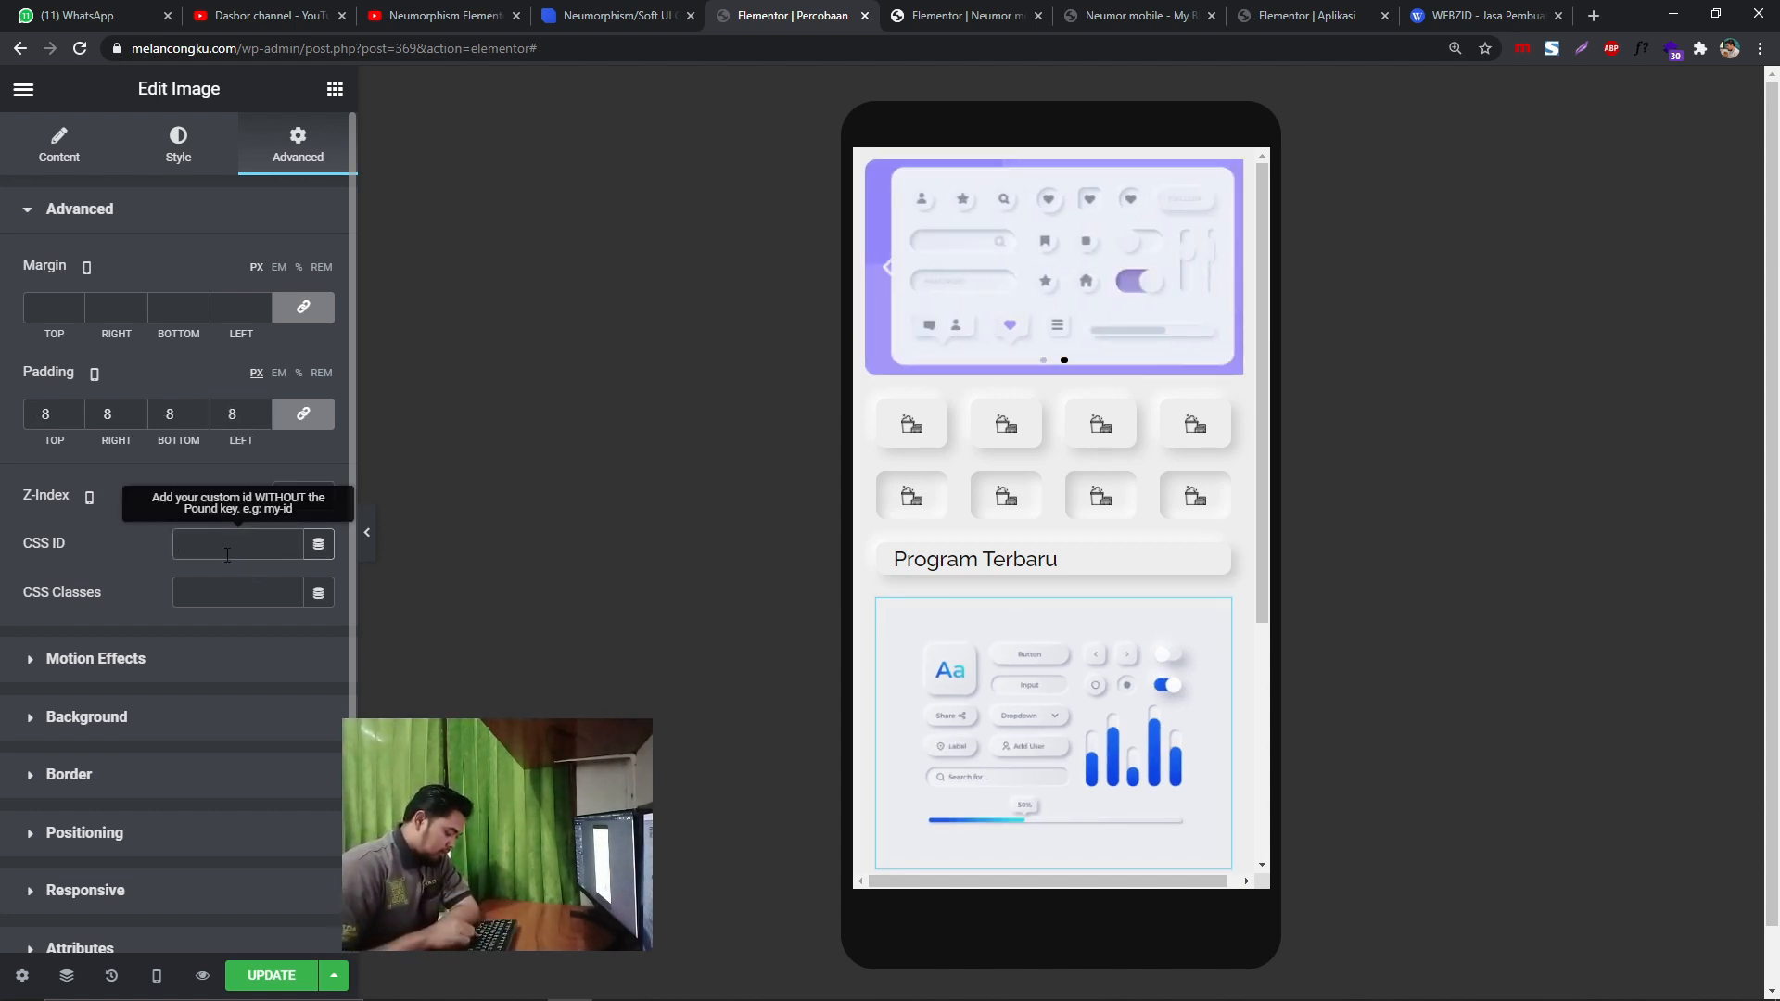
{"action": "type", "text": "bb"}
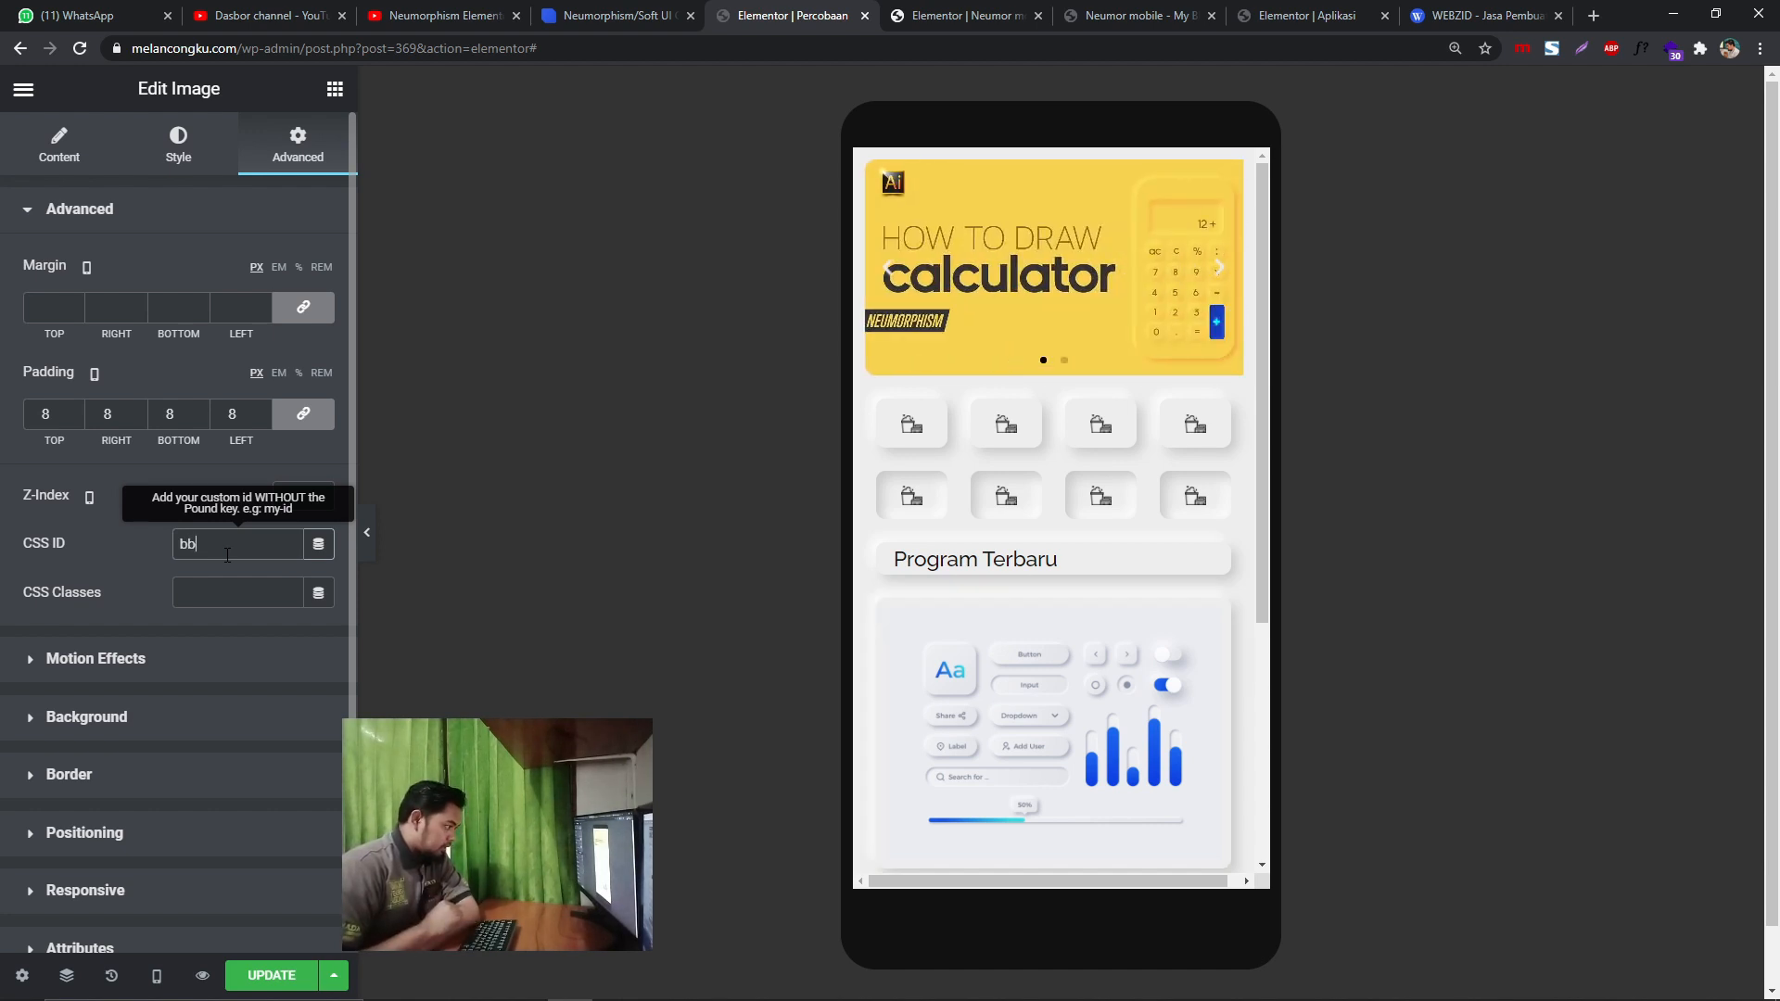
{"action": "scroll", "coordinate": [1052, 607], "scroll_direction": "down", "scroll_amount": 3}
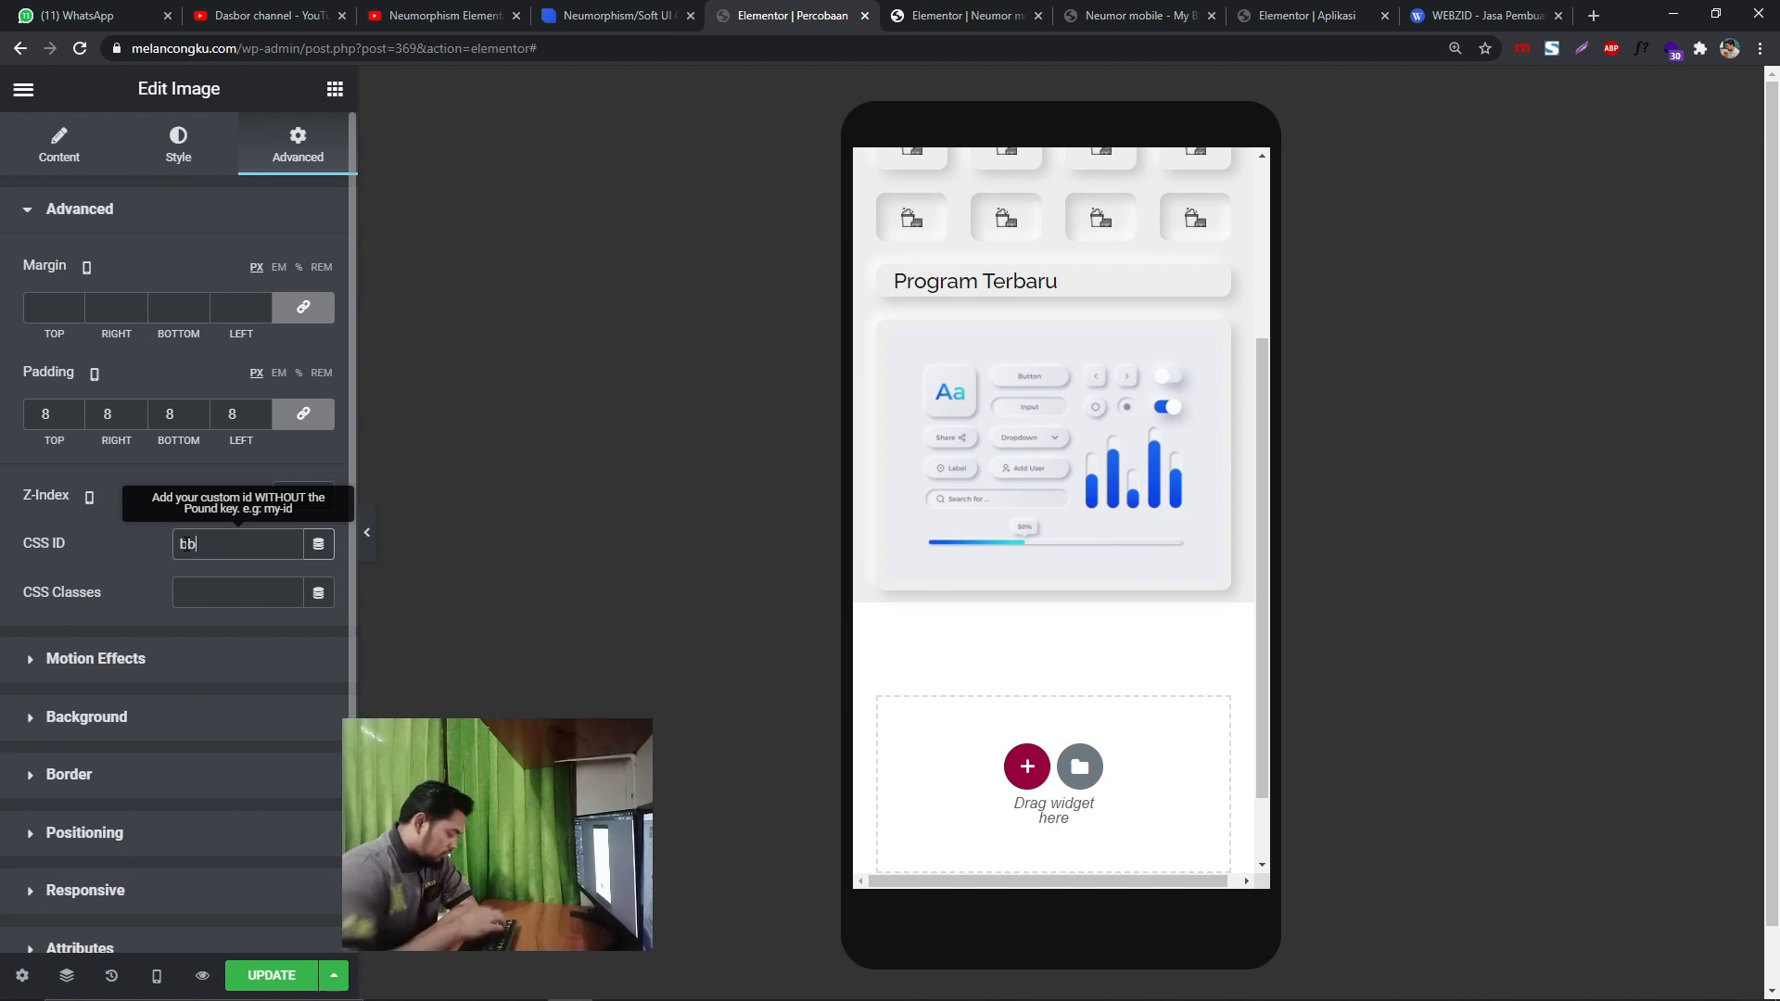
{"action": "type", "text": "1"}
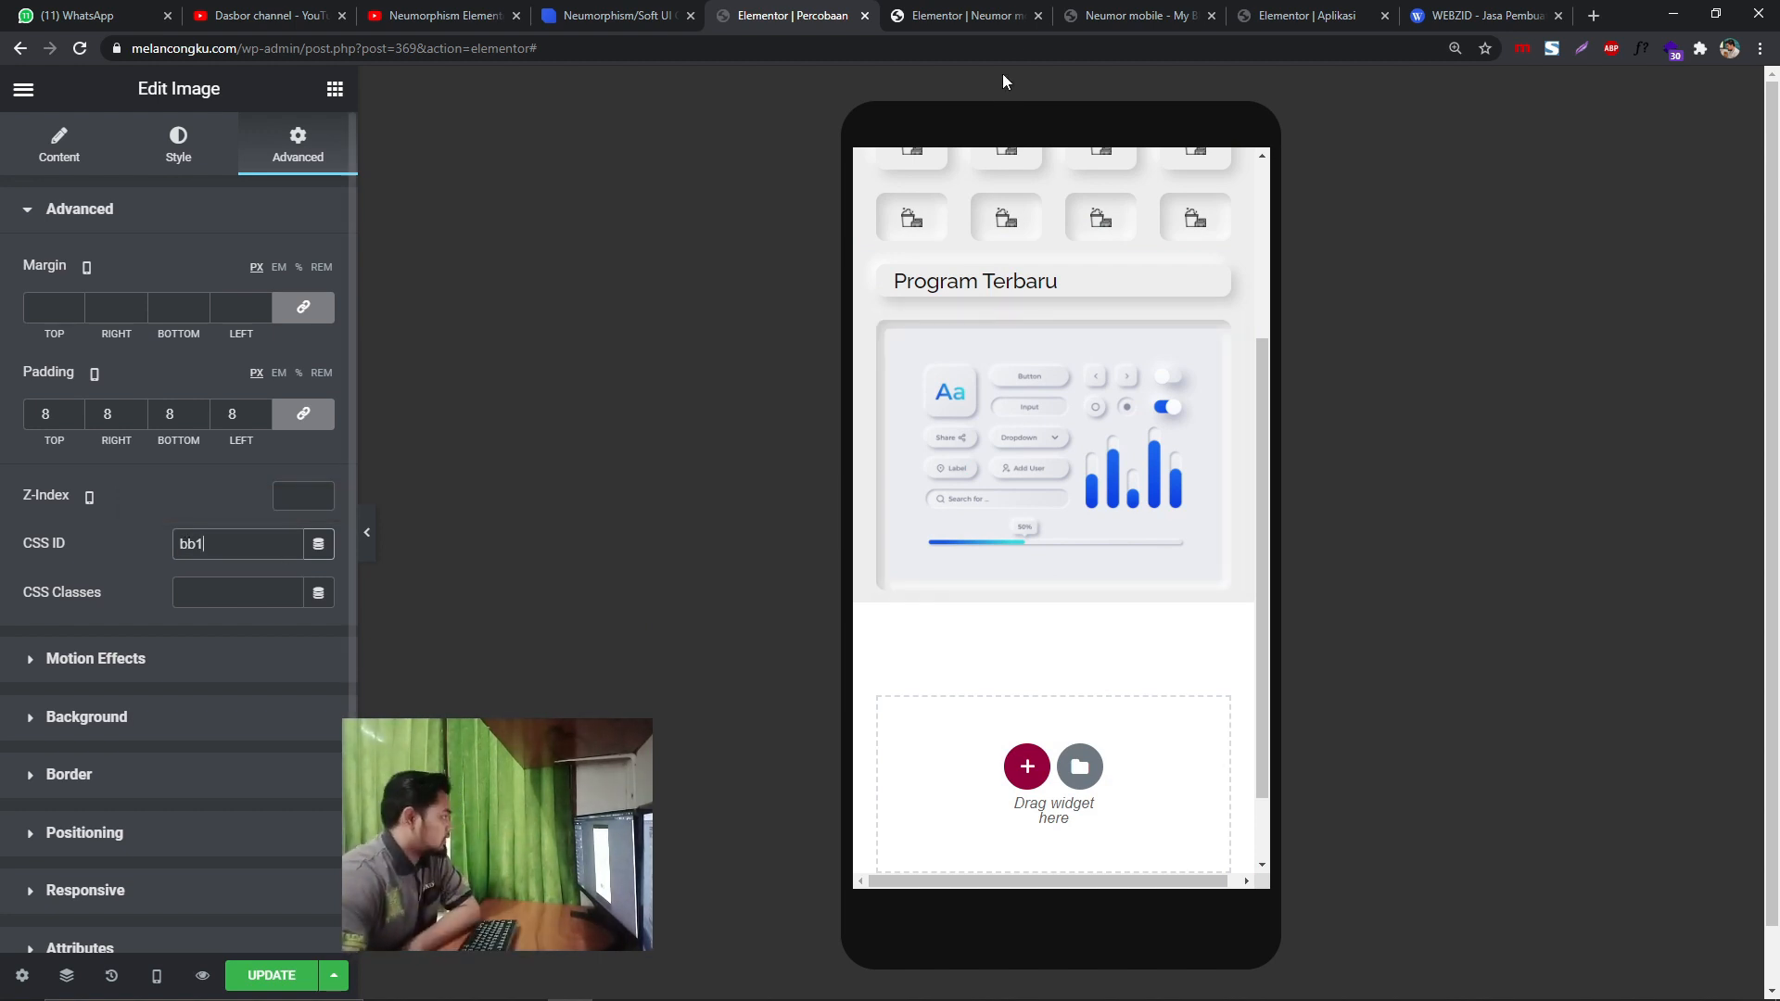
{"action": "left_click", "coordinate": [1131, 15]}
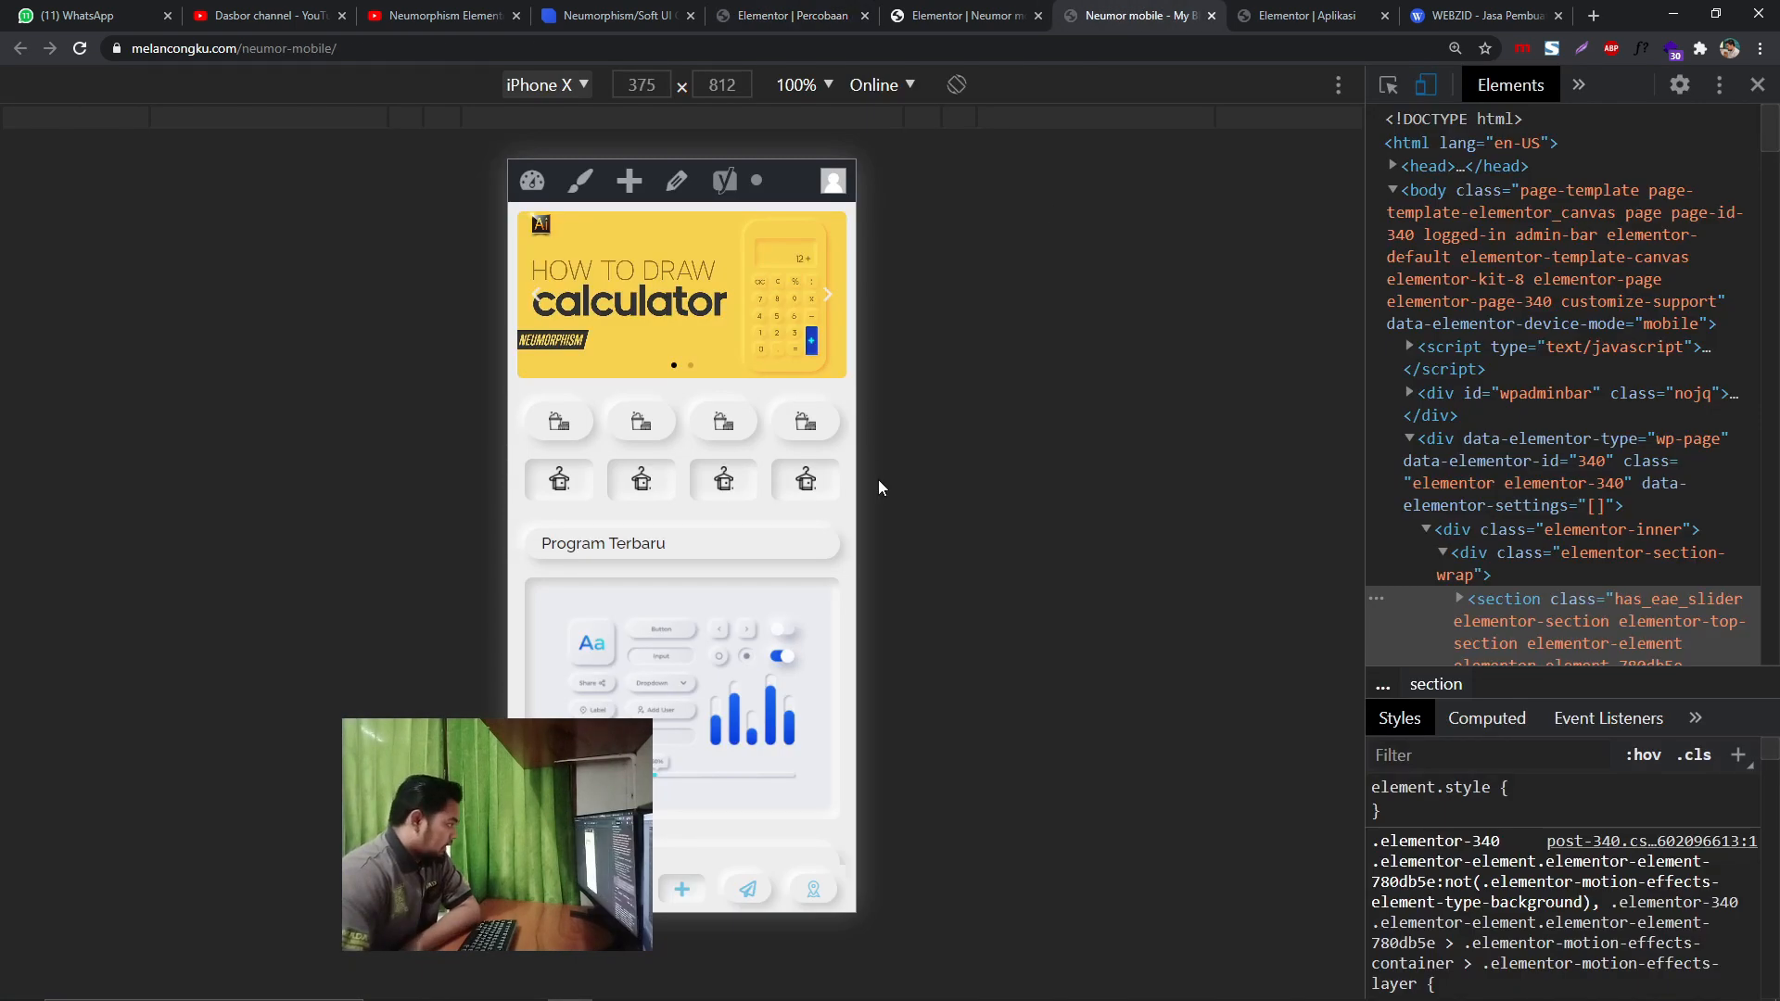
{"action": "scroll", "coordinate": [829, 601], "scroll_direction": "down", "scroll_amount": 3}
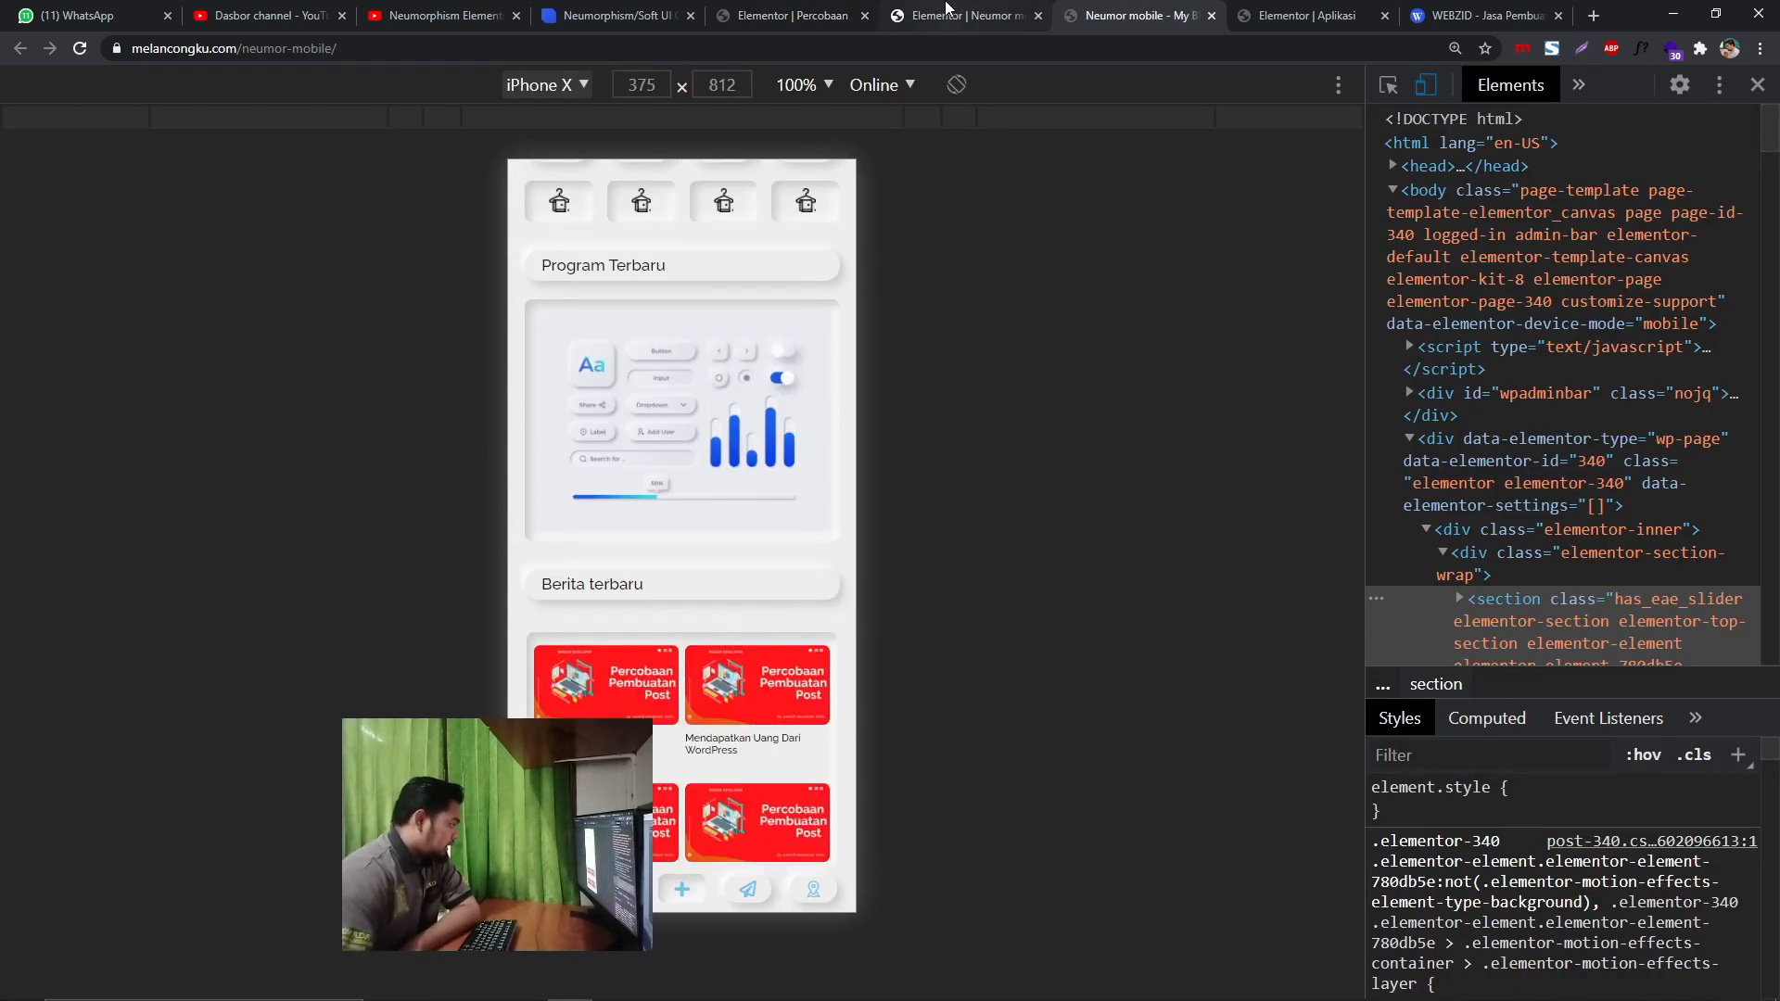
{"action": "left_click", "coordinate": [948, 6]}
{"action": "left_click", "coordinate": [790, 6]}
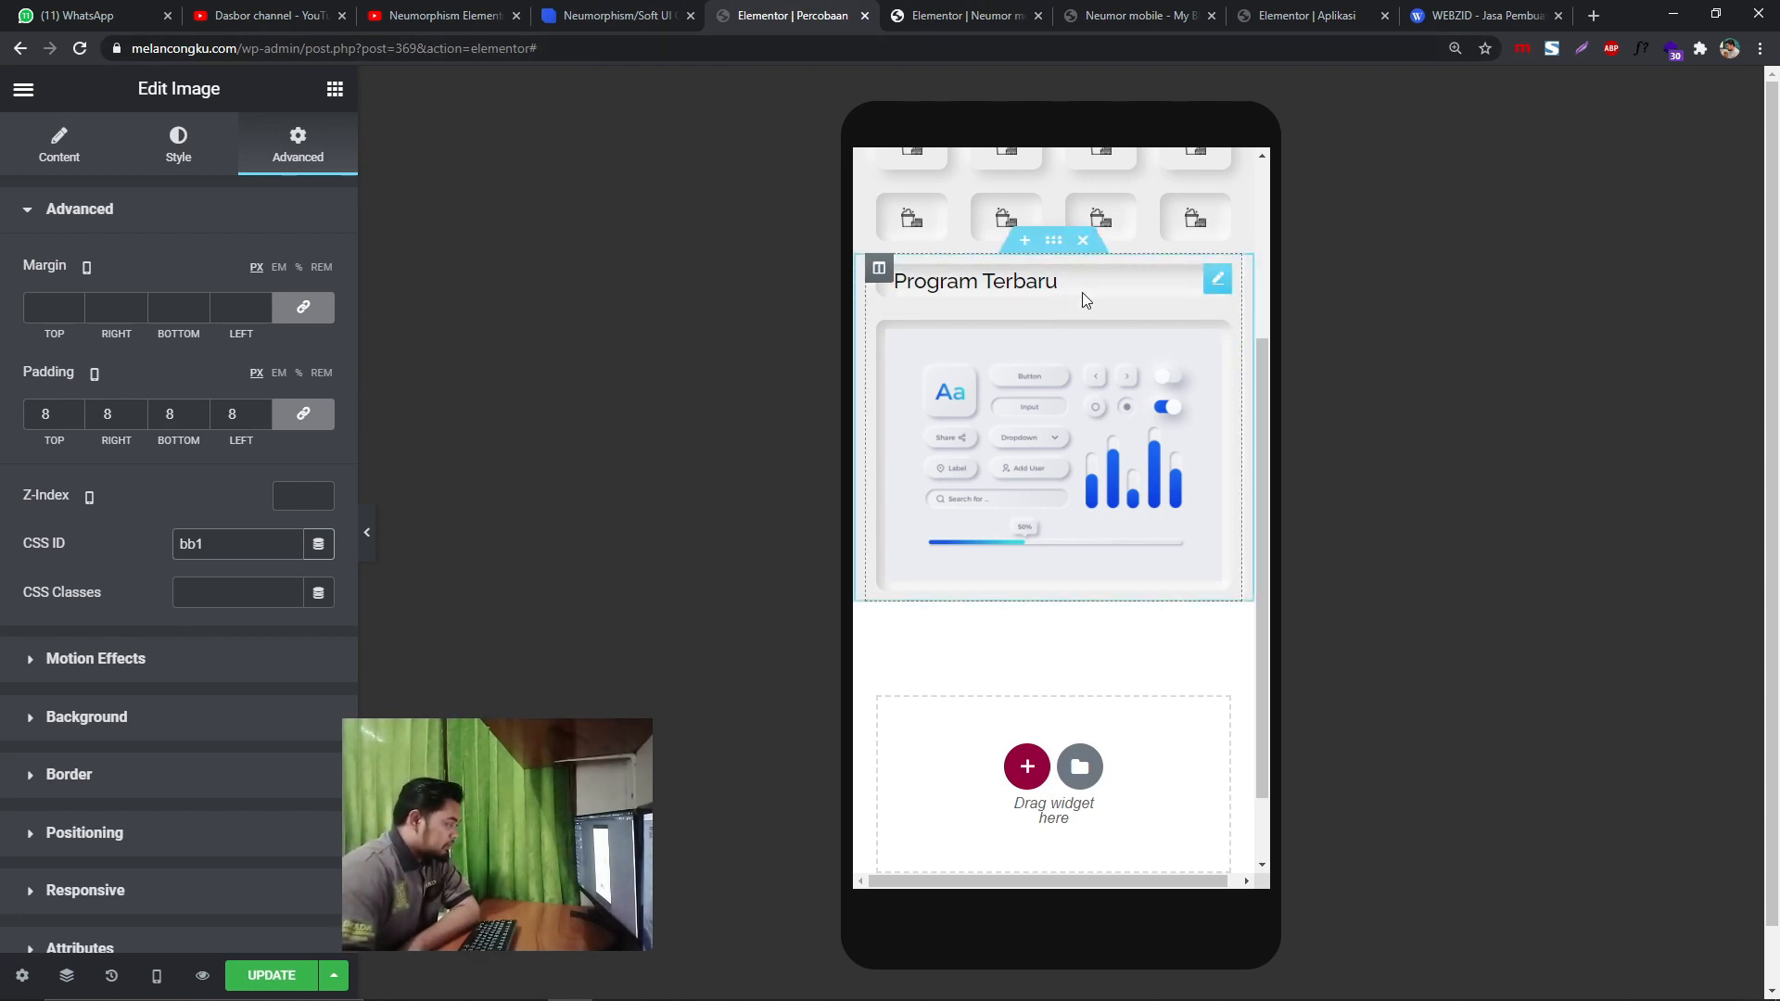
- Duplicate the Program Terbaru heading and move the copy below the image
{"action": "right_click", "coordinate": [1214, 278]}
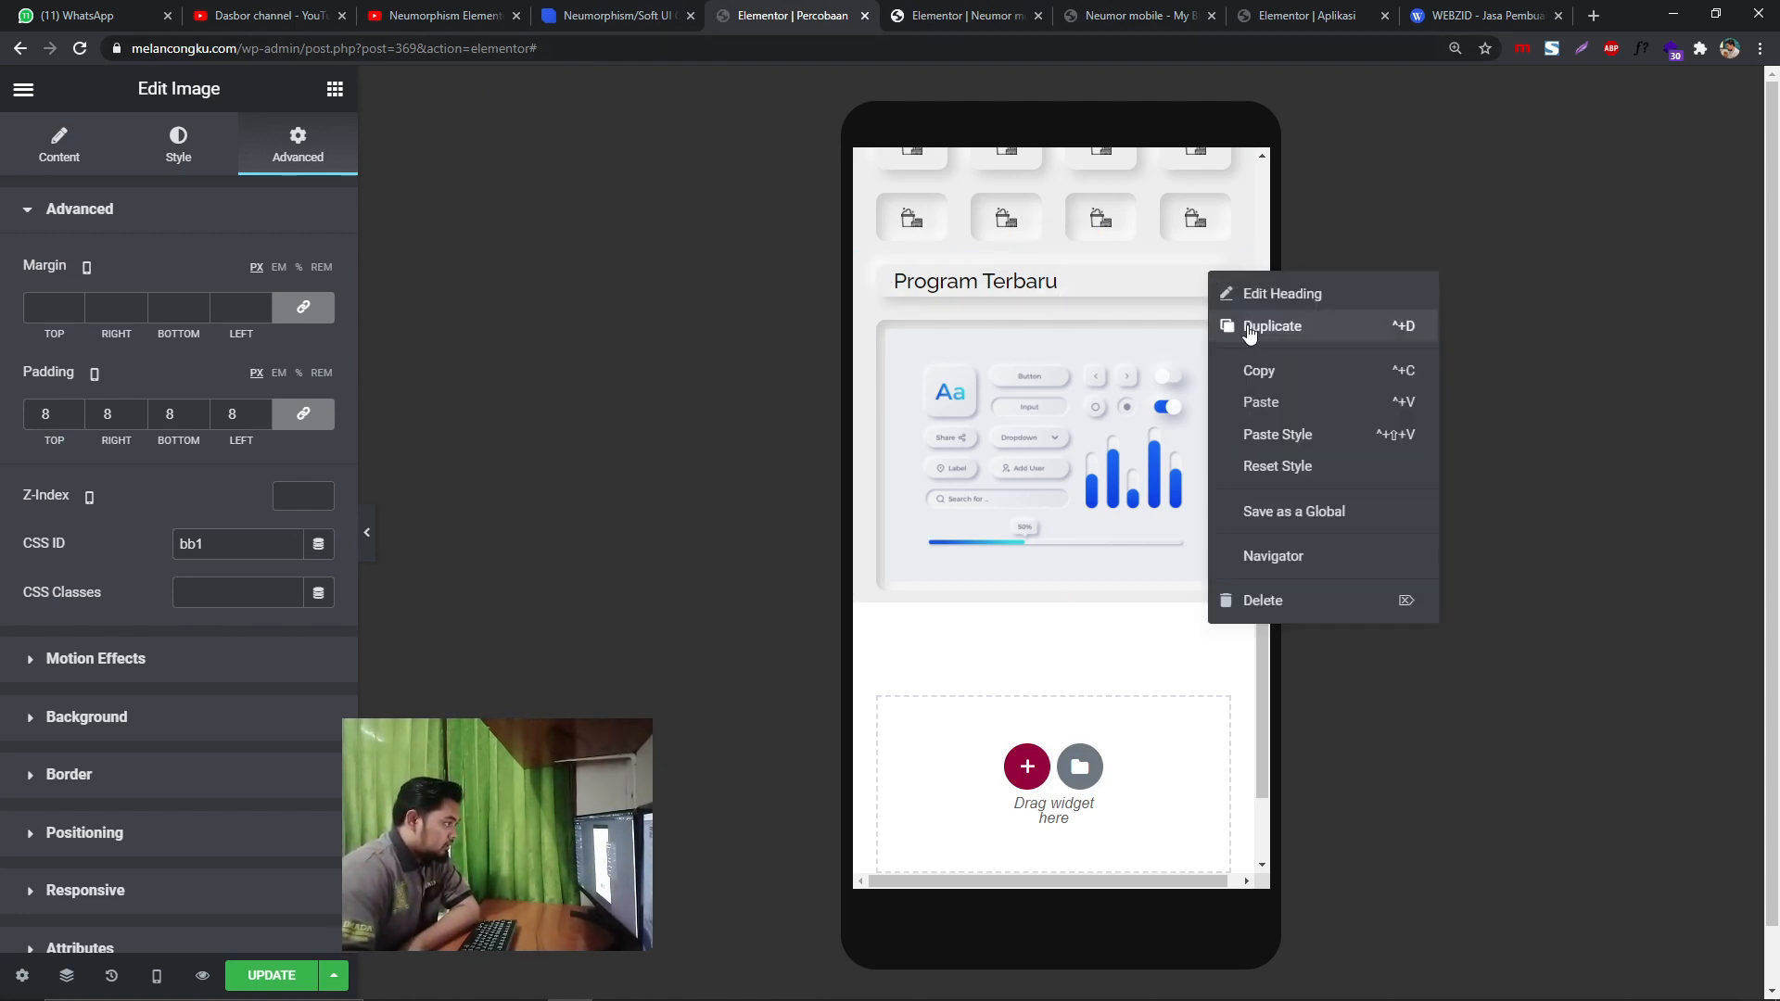
{"action": "left_click", "coordinate": [1238, 325]}
{"action": "left_click_drag", "start_coordinate": [1219, 388], "coordinate": [1127, 417]}
{"action": "scroll", "coordinate": [1112, 482], "scroll_direction": "down", "scroll_amount": 1}
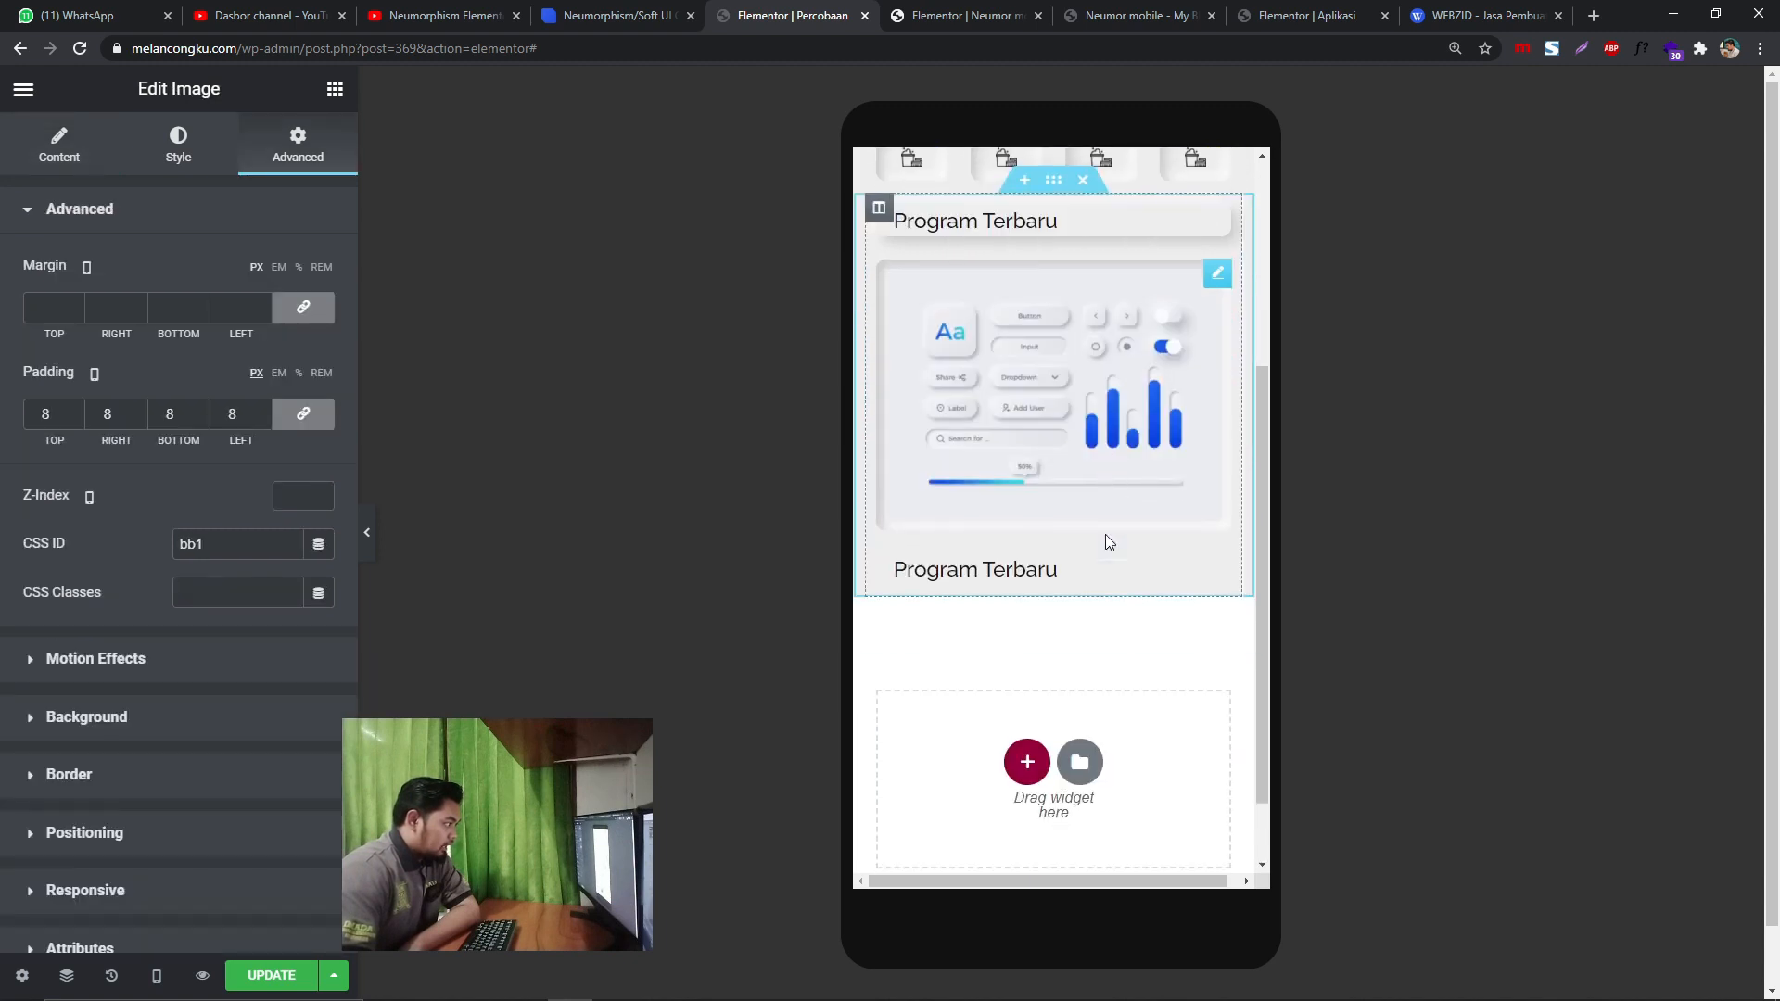
- Set the CSS ID of the heading copy below the image to bb
{"action": "left_click", "coordinate": [973, 533]}
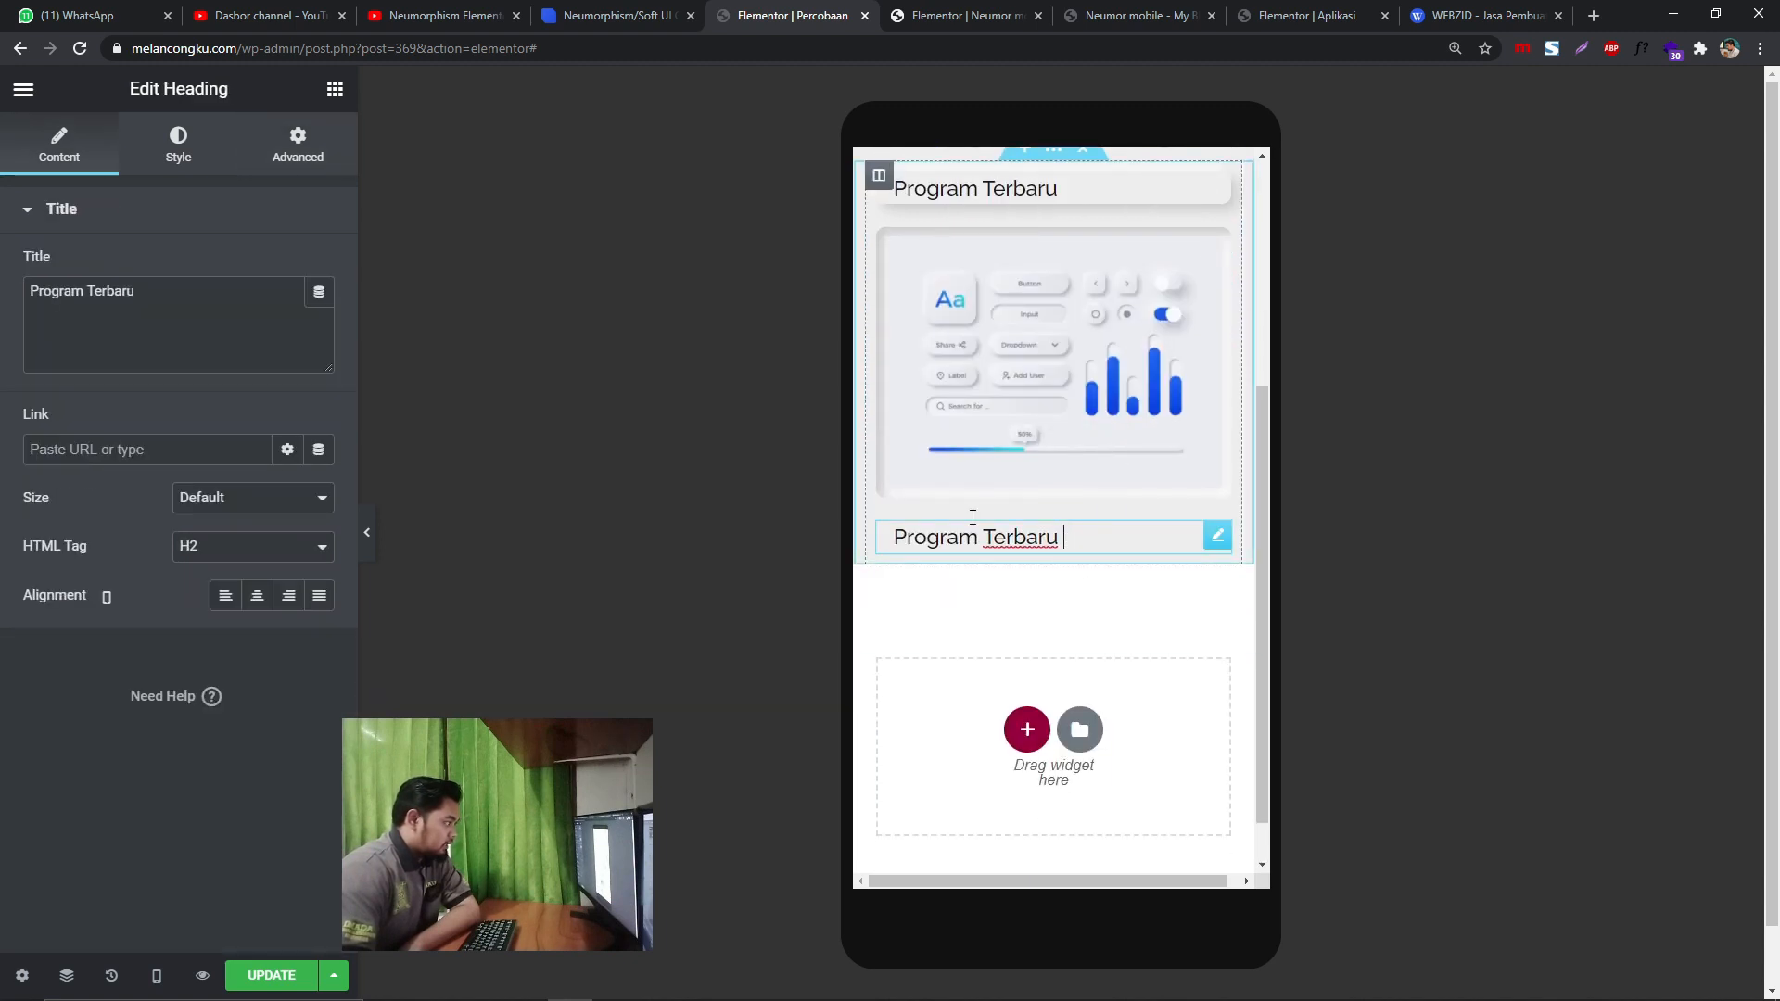
{"action": "left_click", "coordinate": [288, 157]}
{"action": "left_click", "coordinate": [200, 547]}
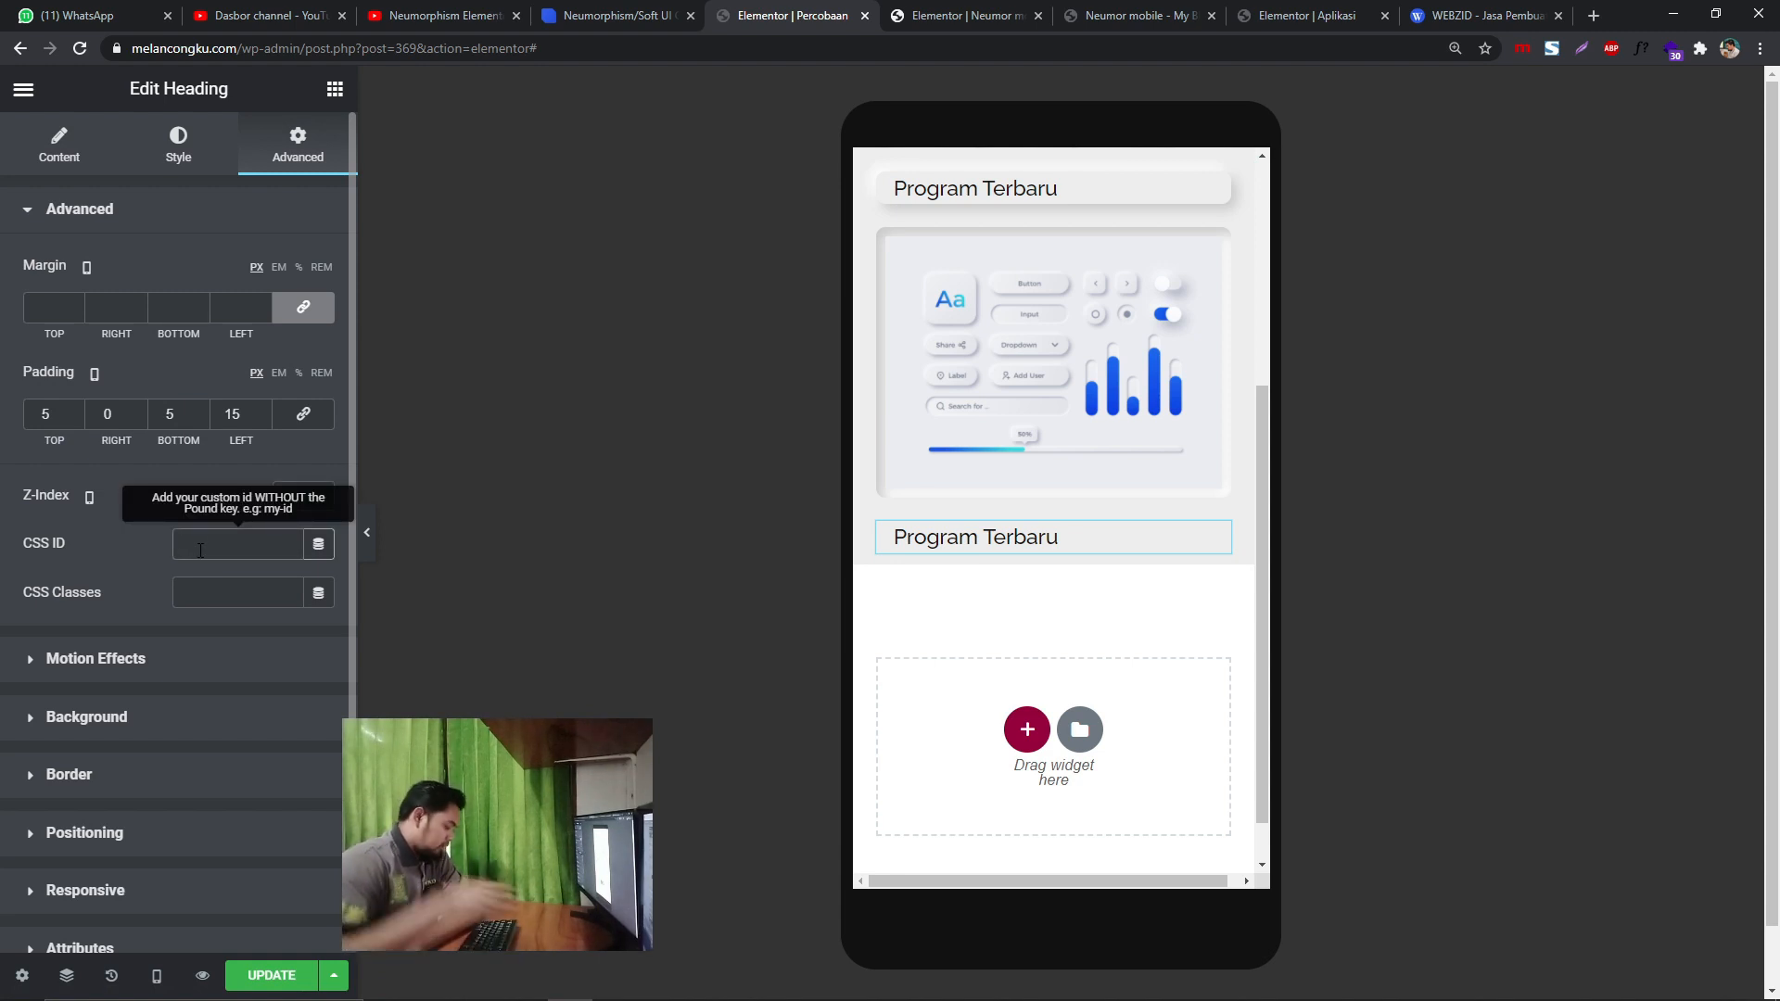
{"action": "type", "text": "bb"}
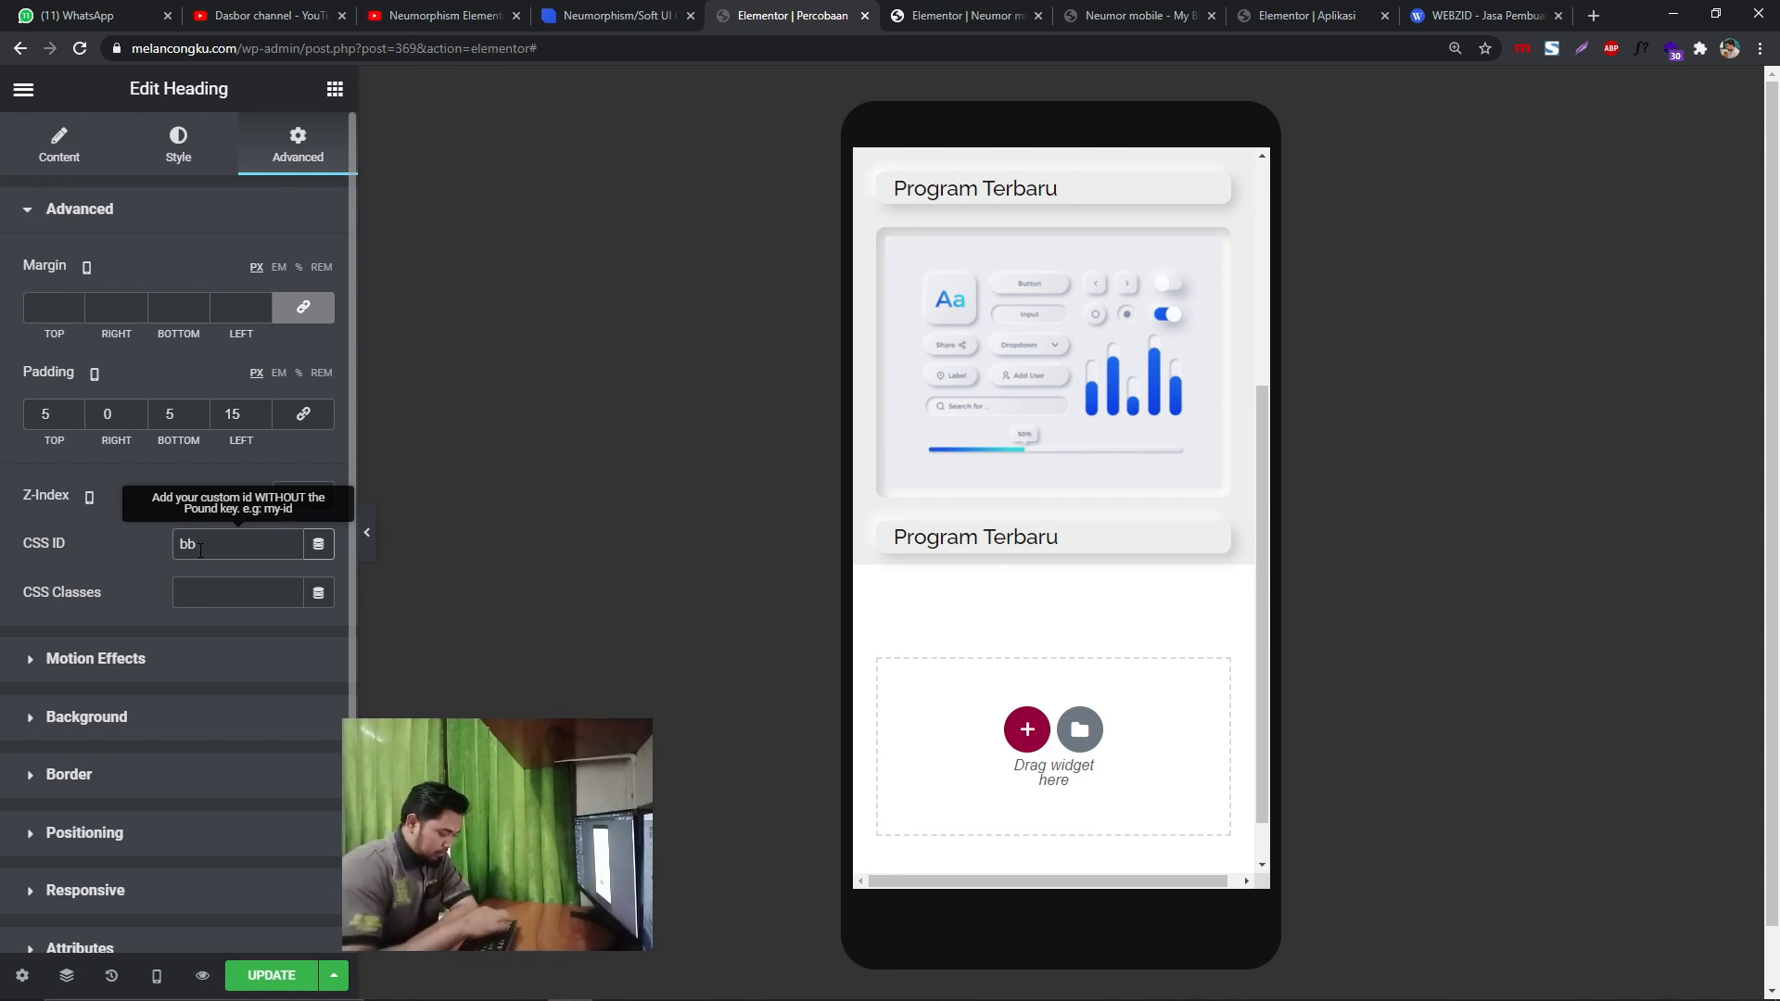
{"action": "type", "text": "1"}
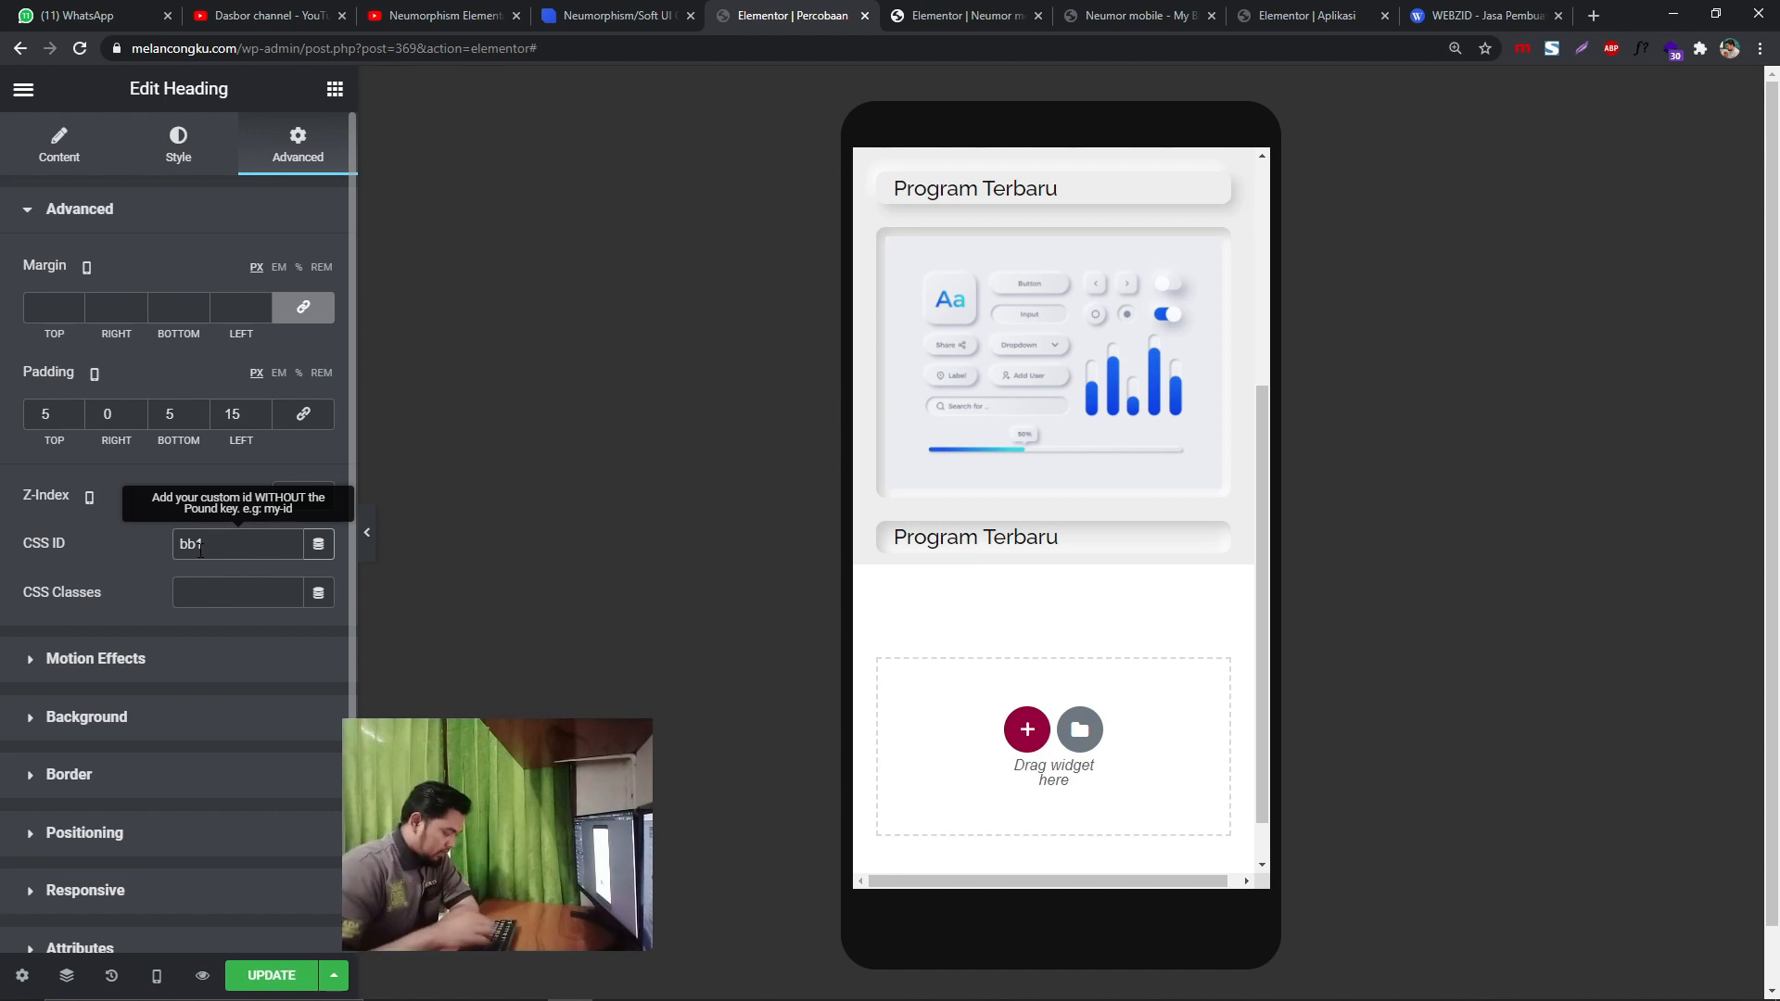
{"action": "key", "text": "BackSpace"}
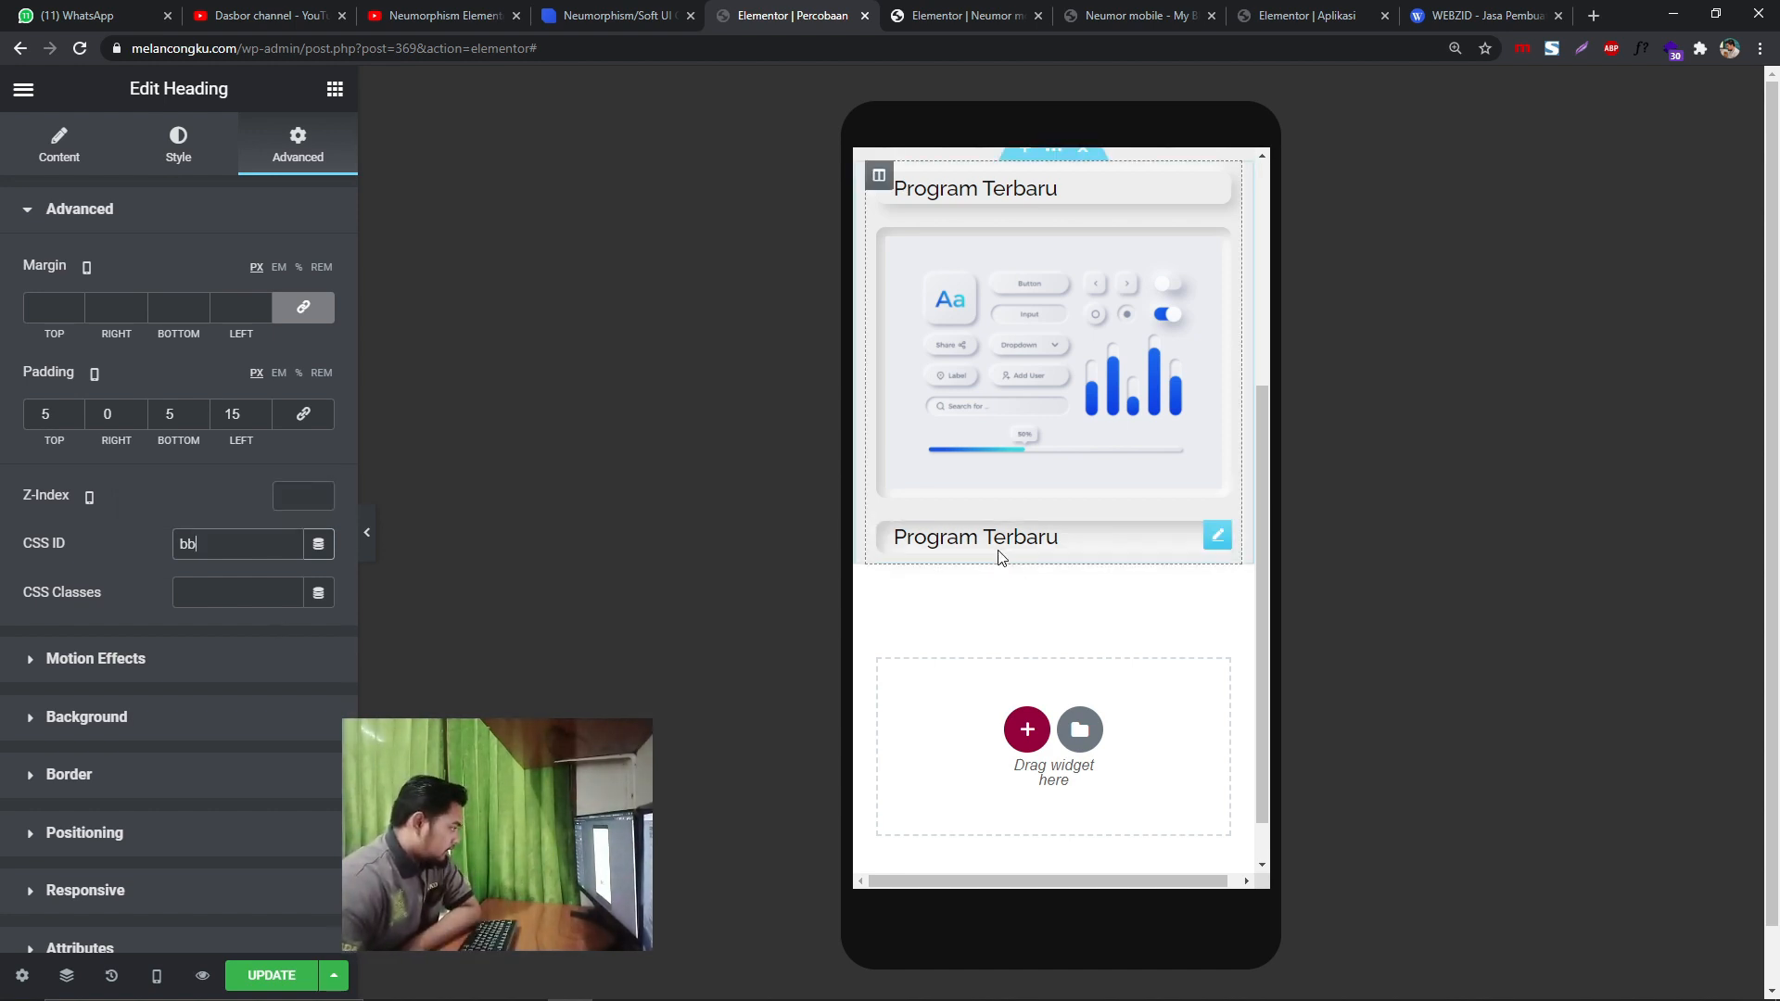
- Change the lower heading's title to Berita Terbaru and review the whole mobile layout
{"action": "left_click", "coordinate": [88, 155]}
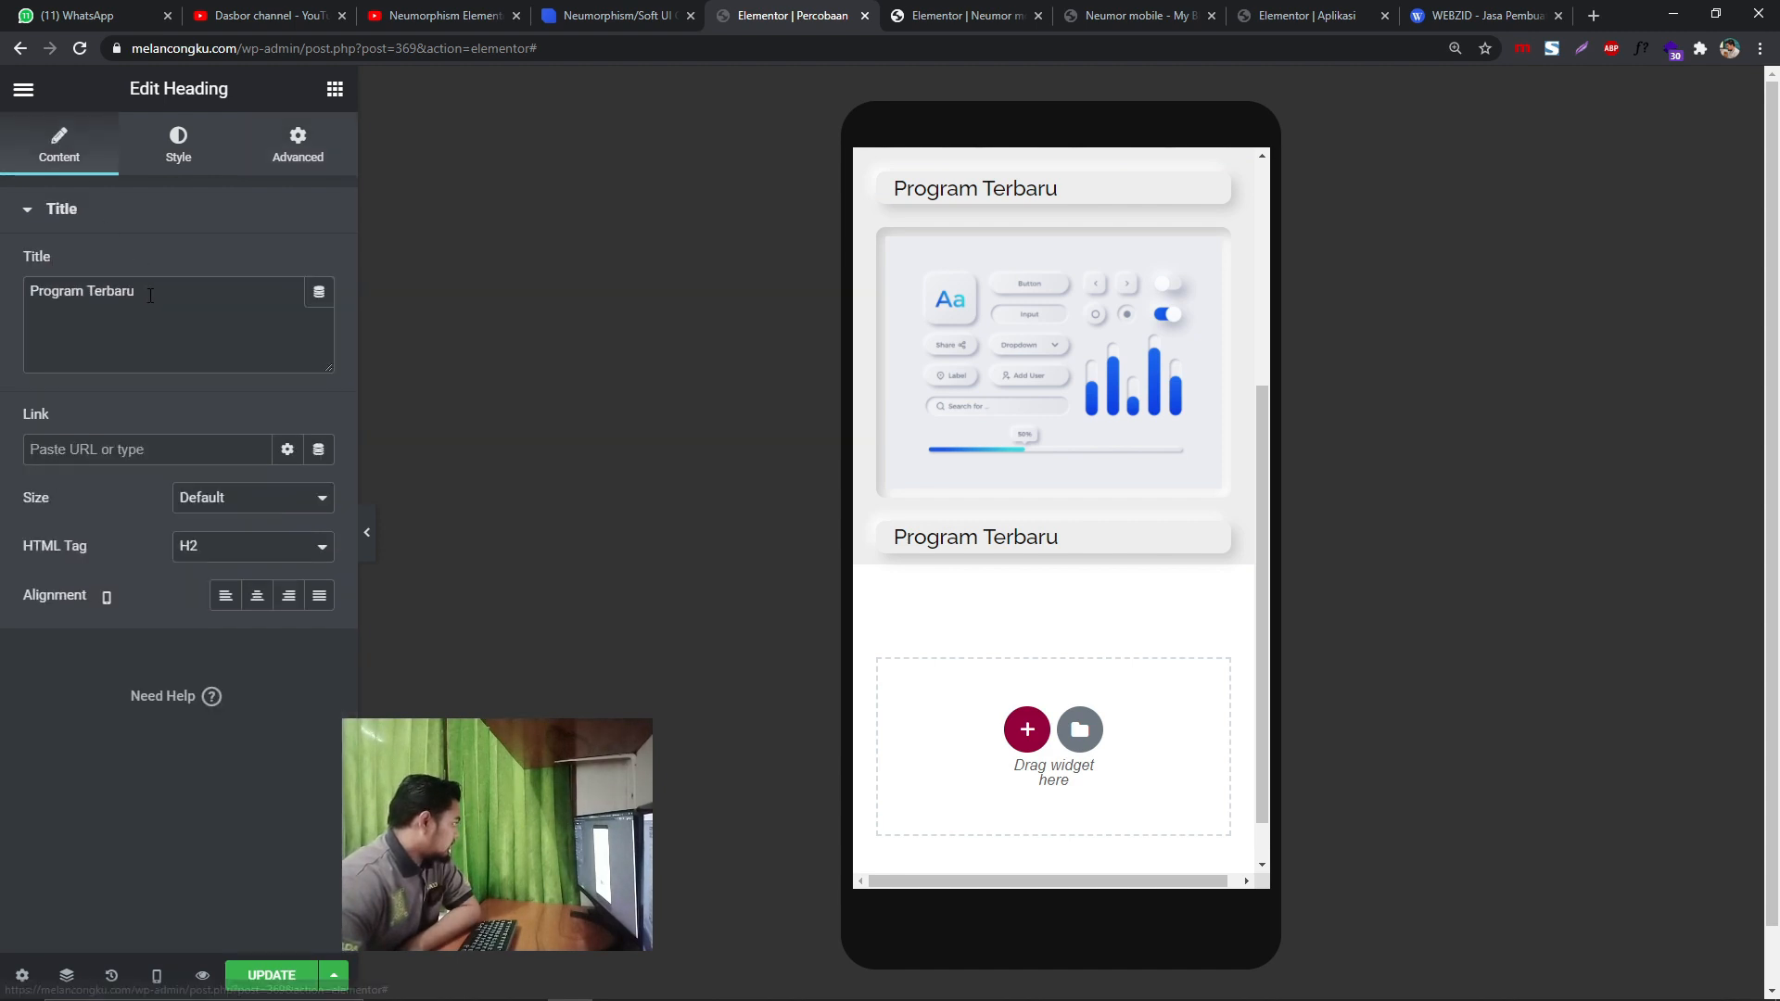
{"action": "left_click_drag", "start_coordinate": [84, 295], "coordinate": [25, 295]}
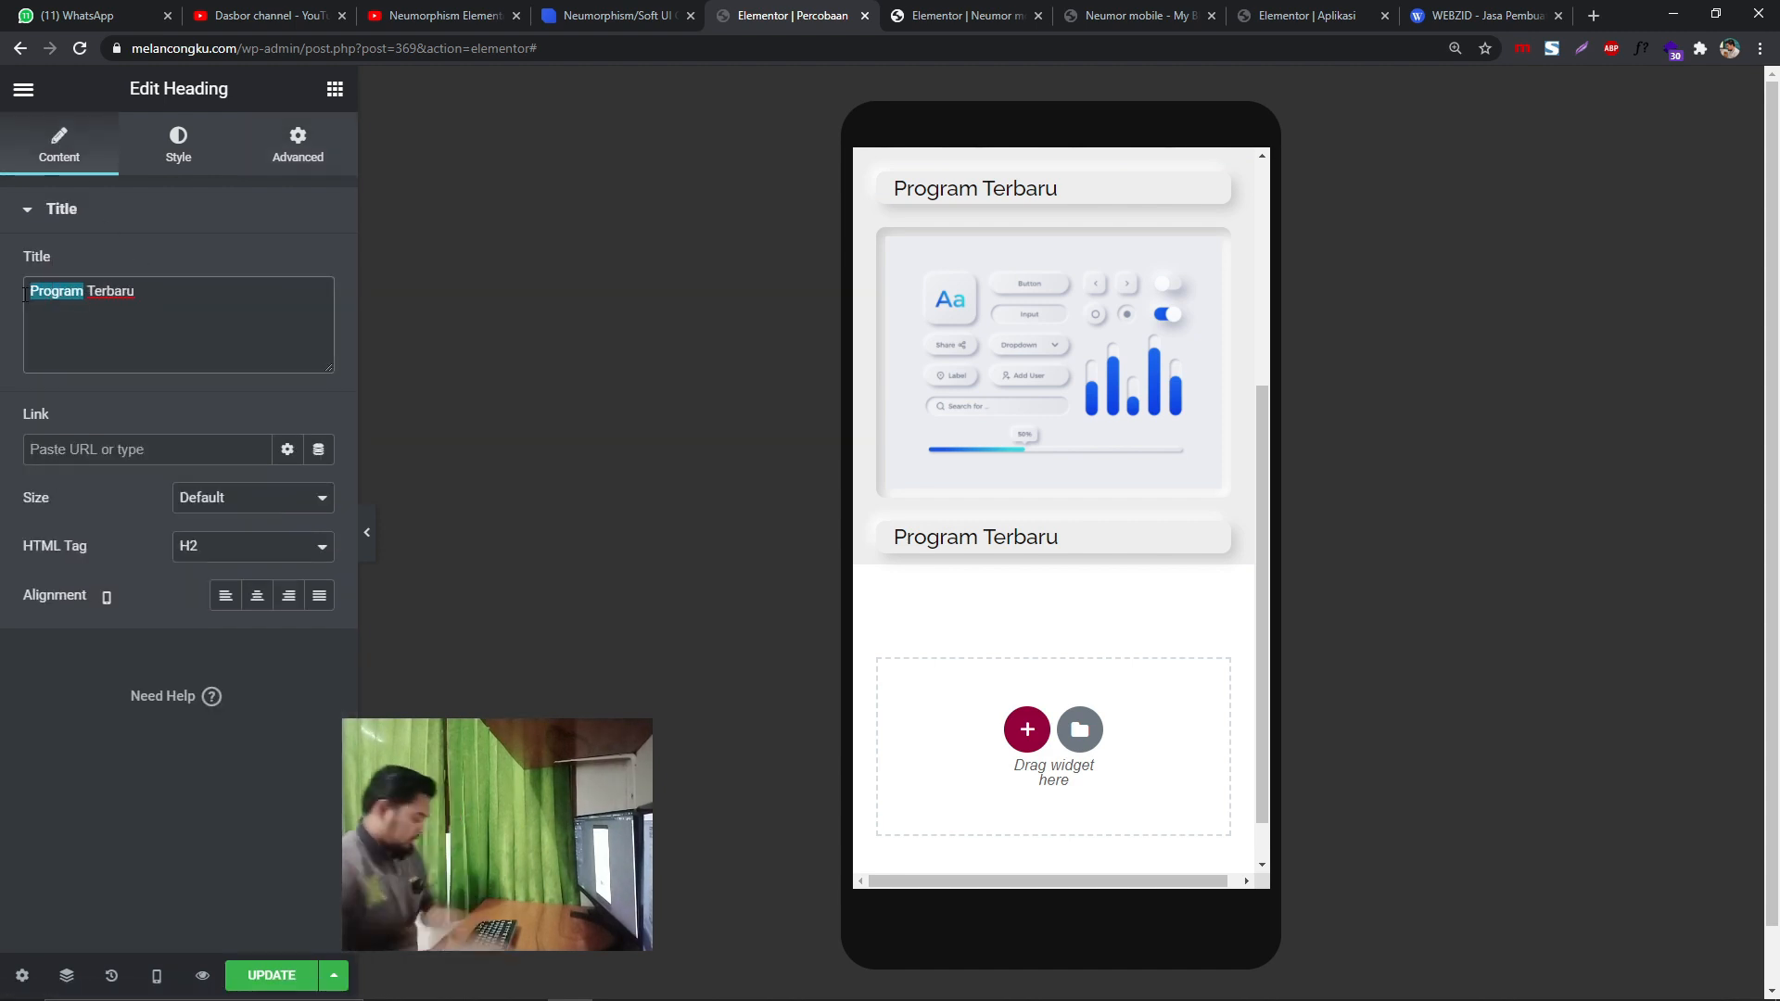
{"action": "type", "text": "Berita"}
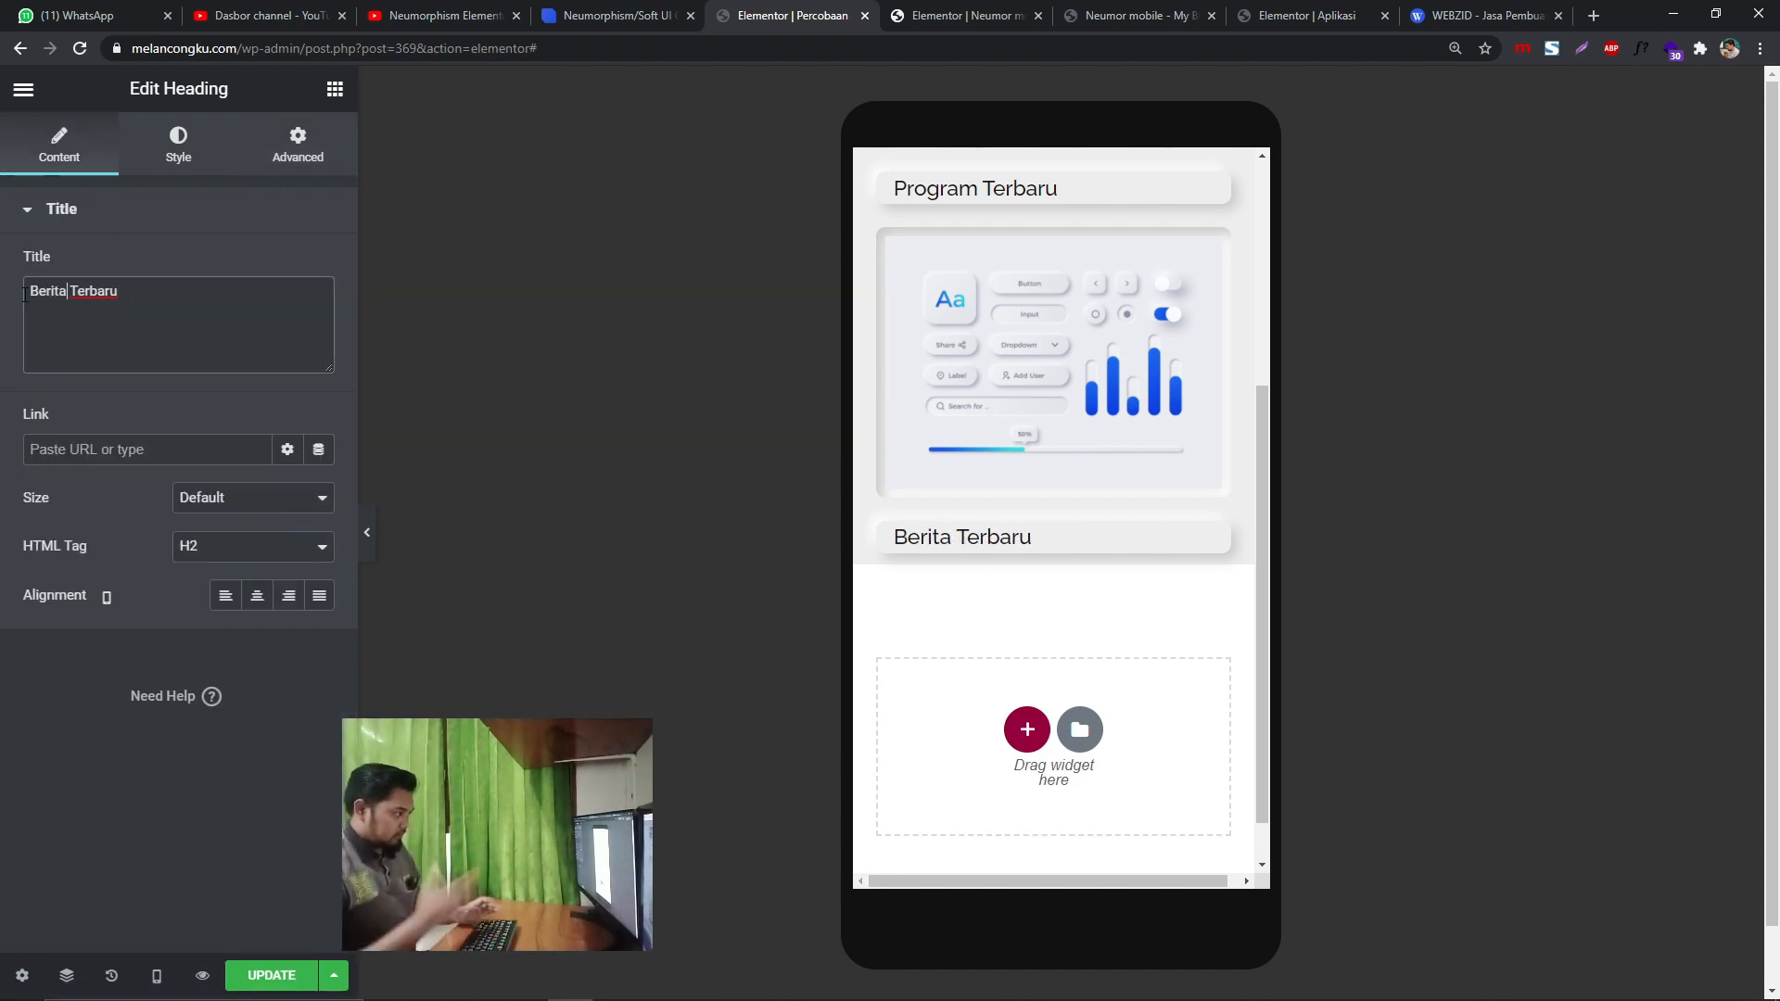
{"action": "scroll", "coordinate": [1099, 437], "scroll_direction": "up", "scroll_amount": 4}
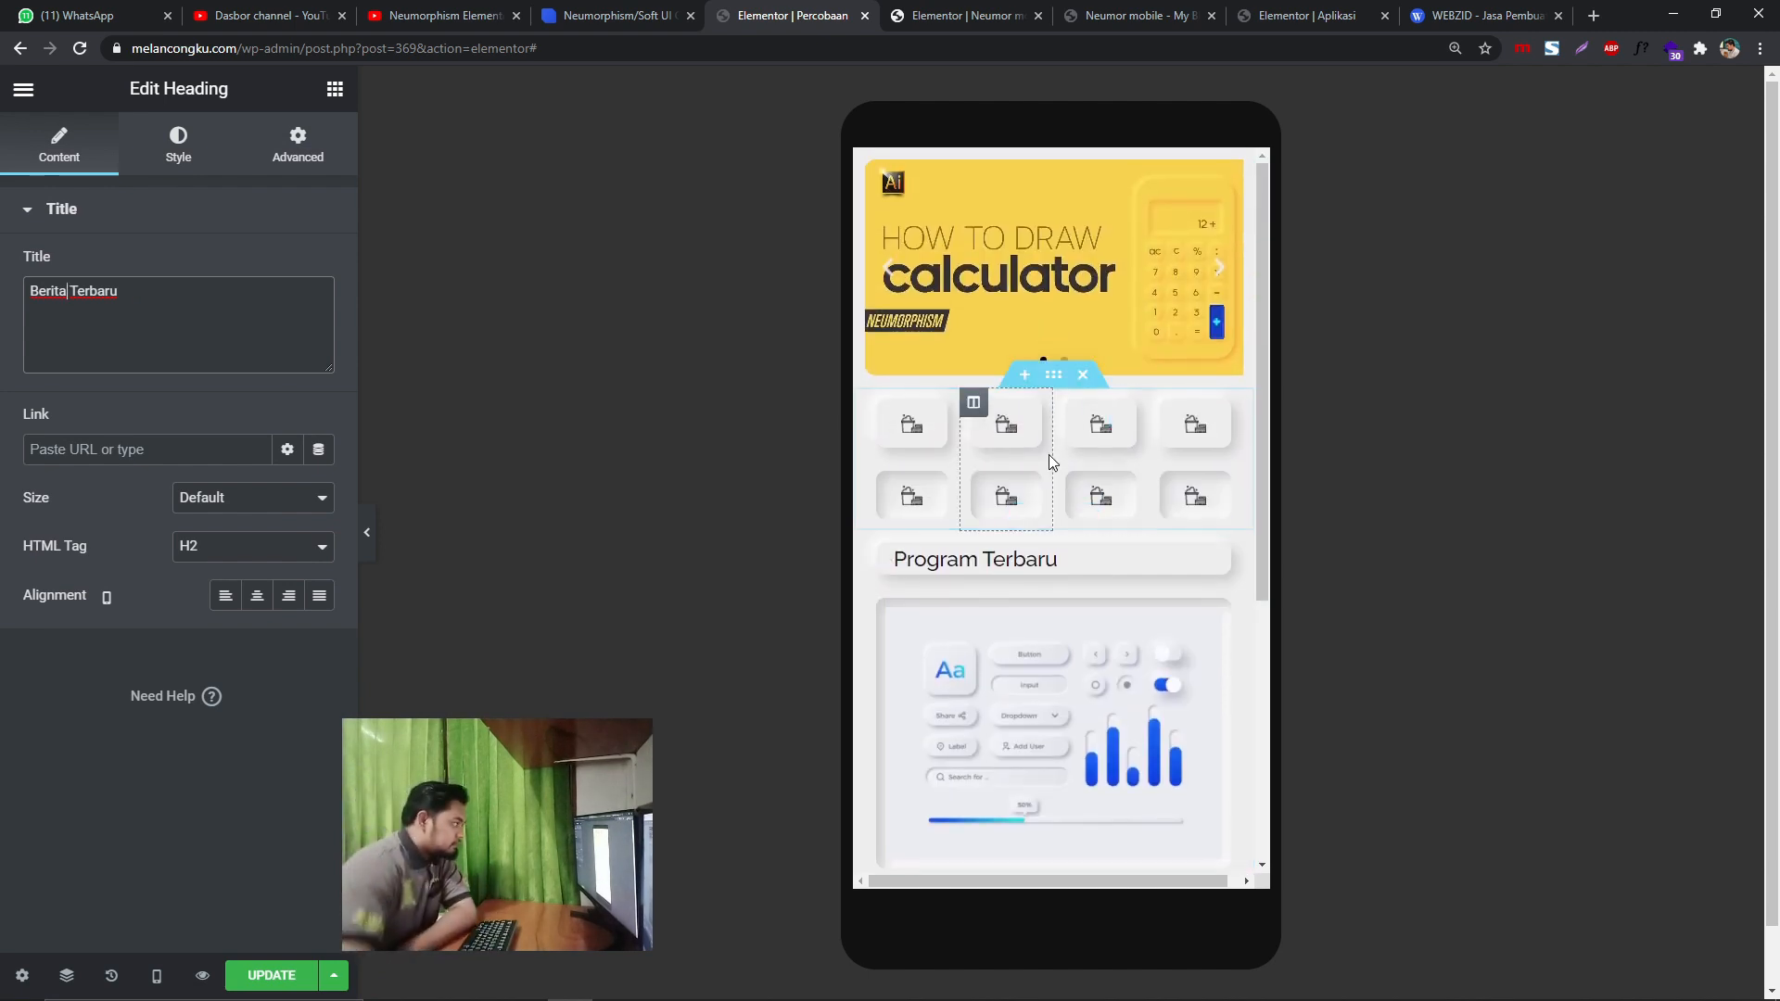
{"action": "scroll", "coordinate": [1061, 623], "scroll_direction": "down", "scroll_amount": 4}
{"action": "scroll", "coordinate": [1045, 603], "scroll_direction": "down", "scroll_amount": 1}
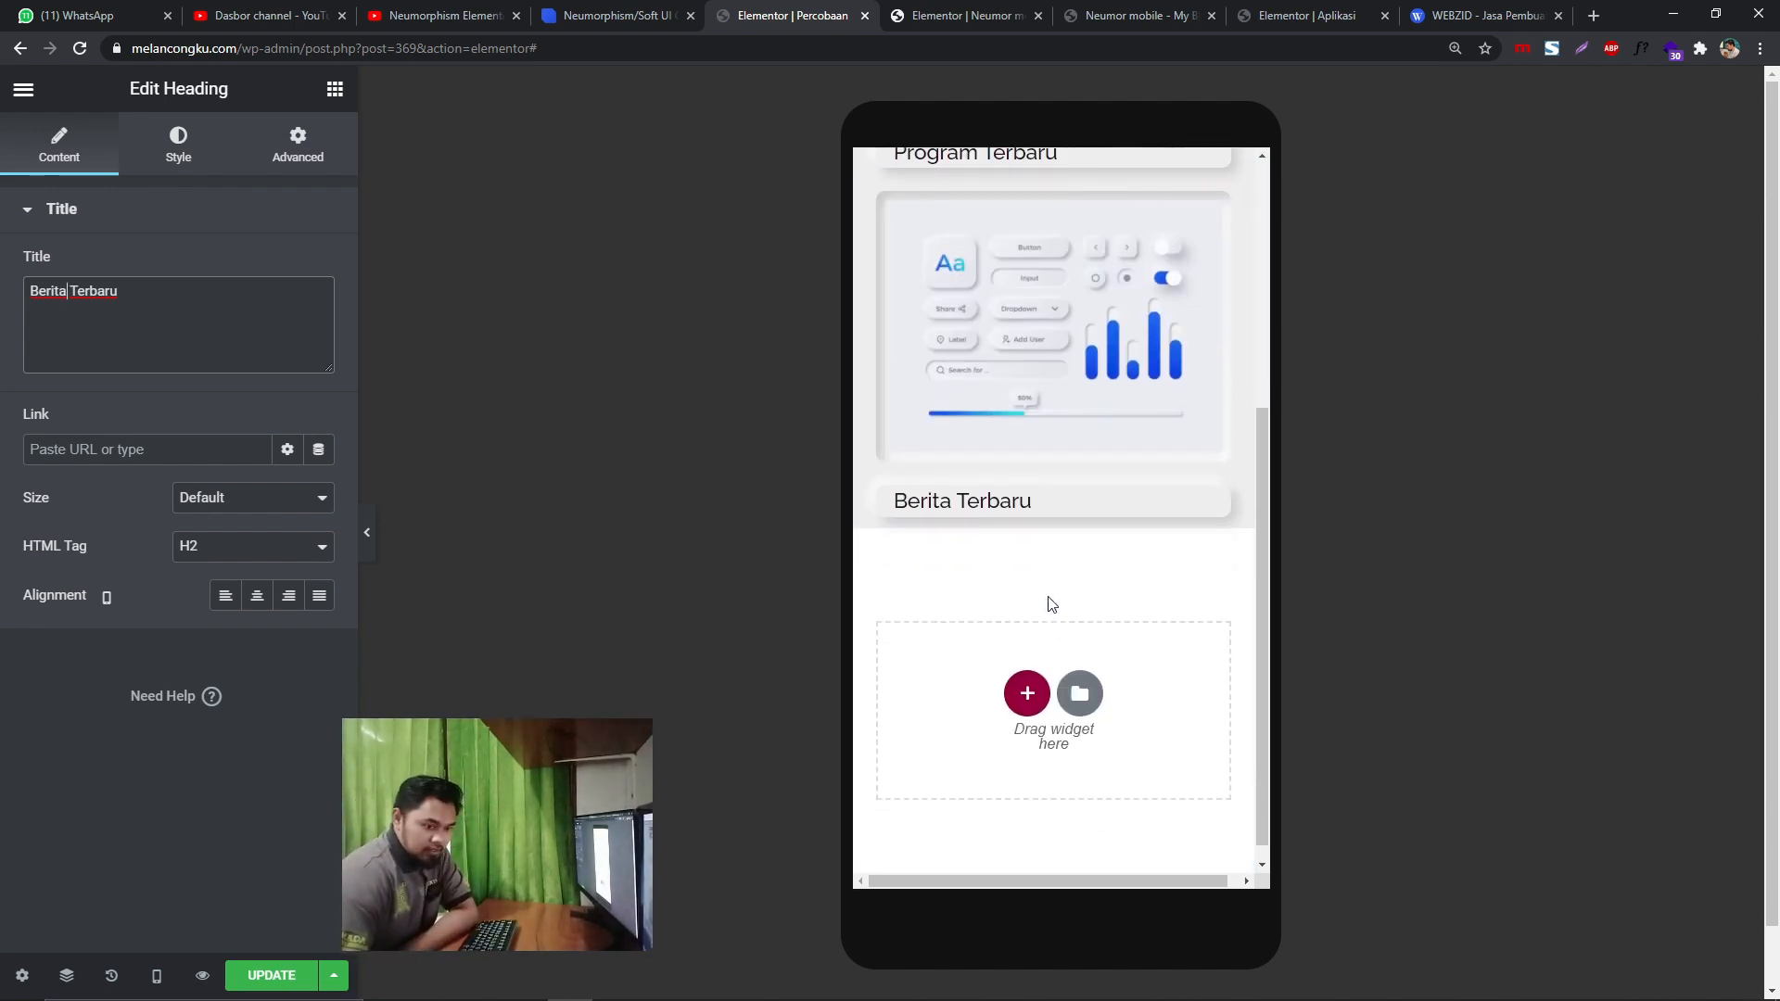
- Add a Posts widget below the Berita Terbaru heading
{"action": "left_click", "coordinate": [335, 89]}
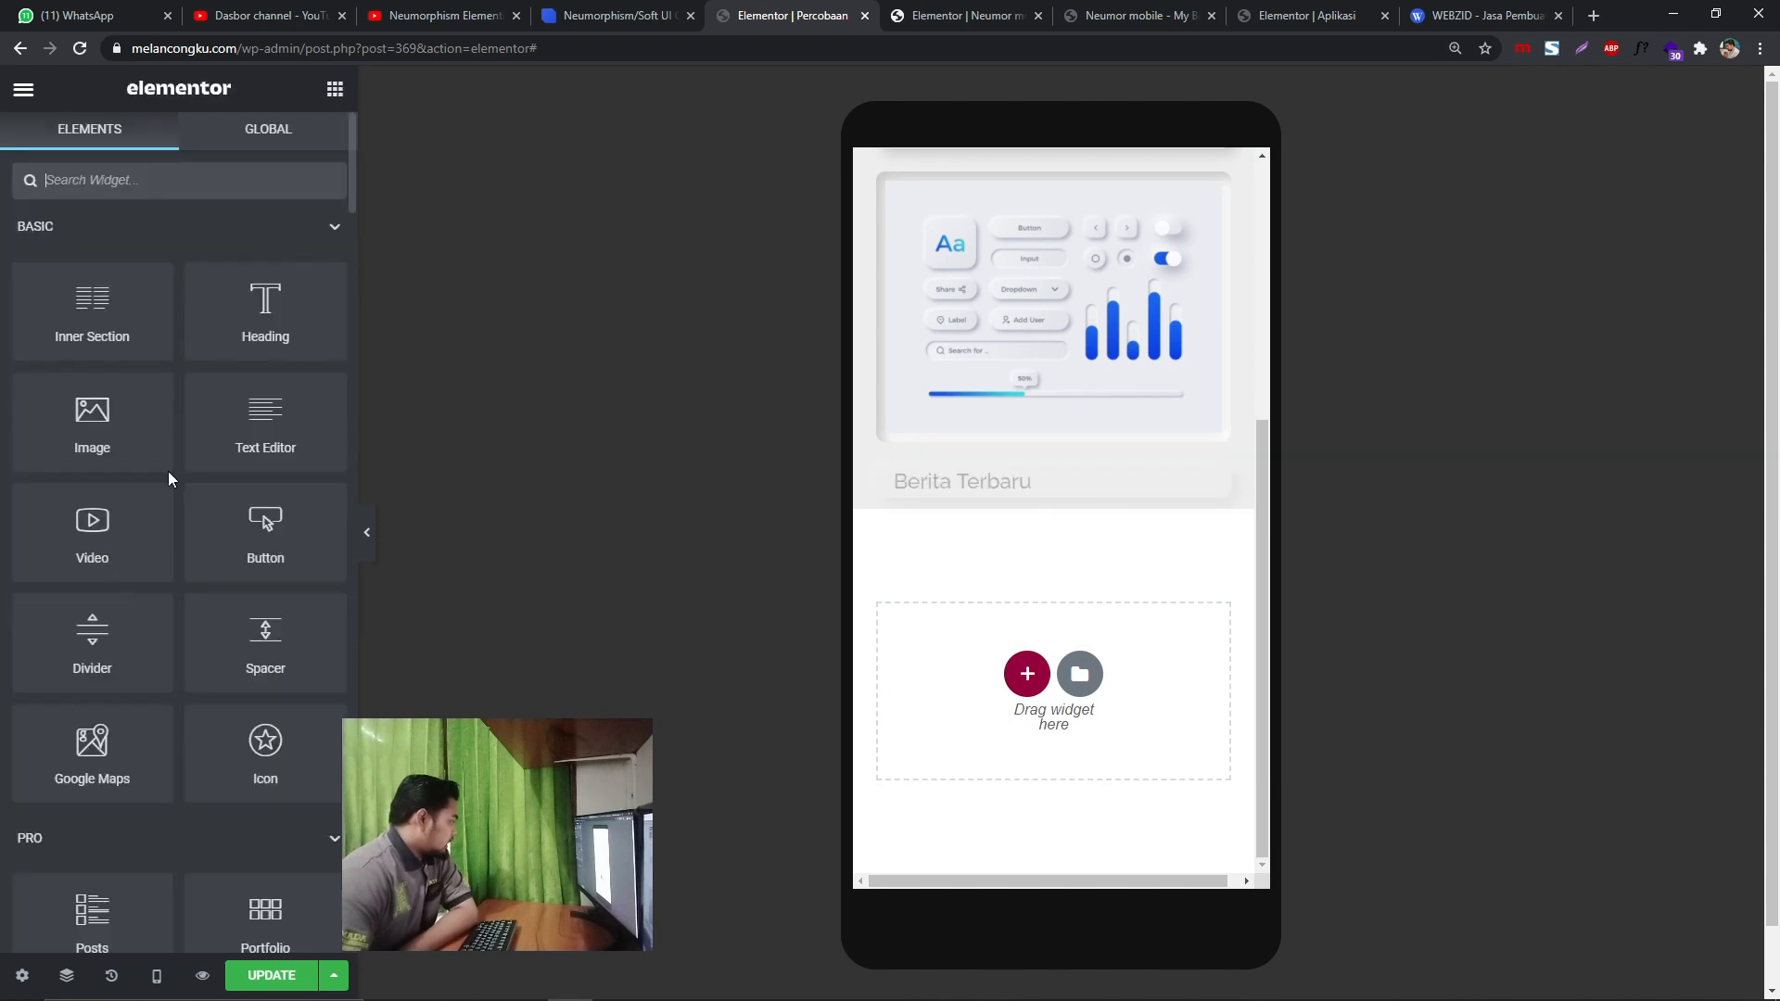
{"action": "scroll", "coordinate": [165, 482], "scroll_direction": "down", "scroll_amount": 5}
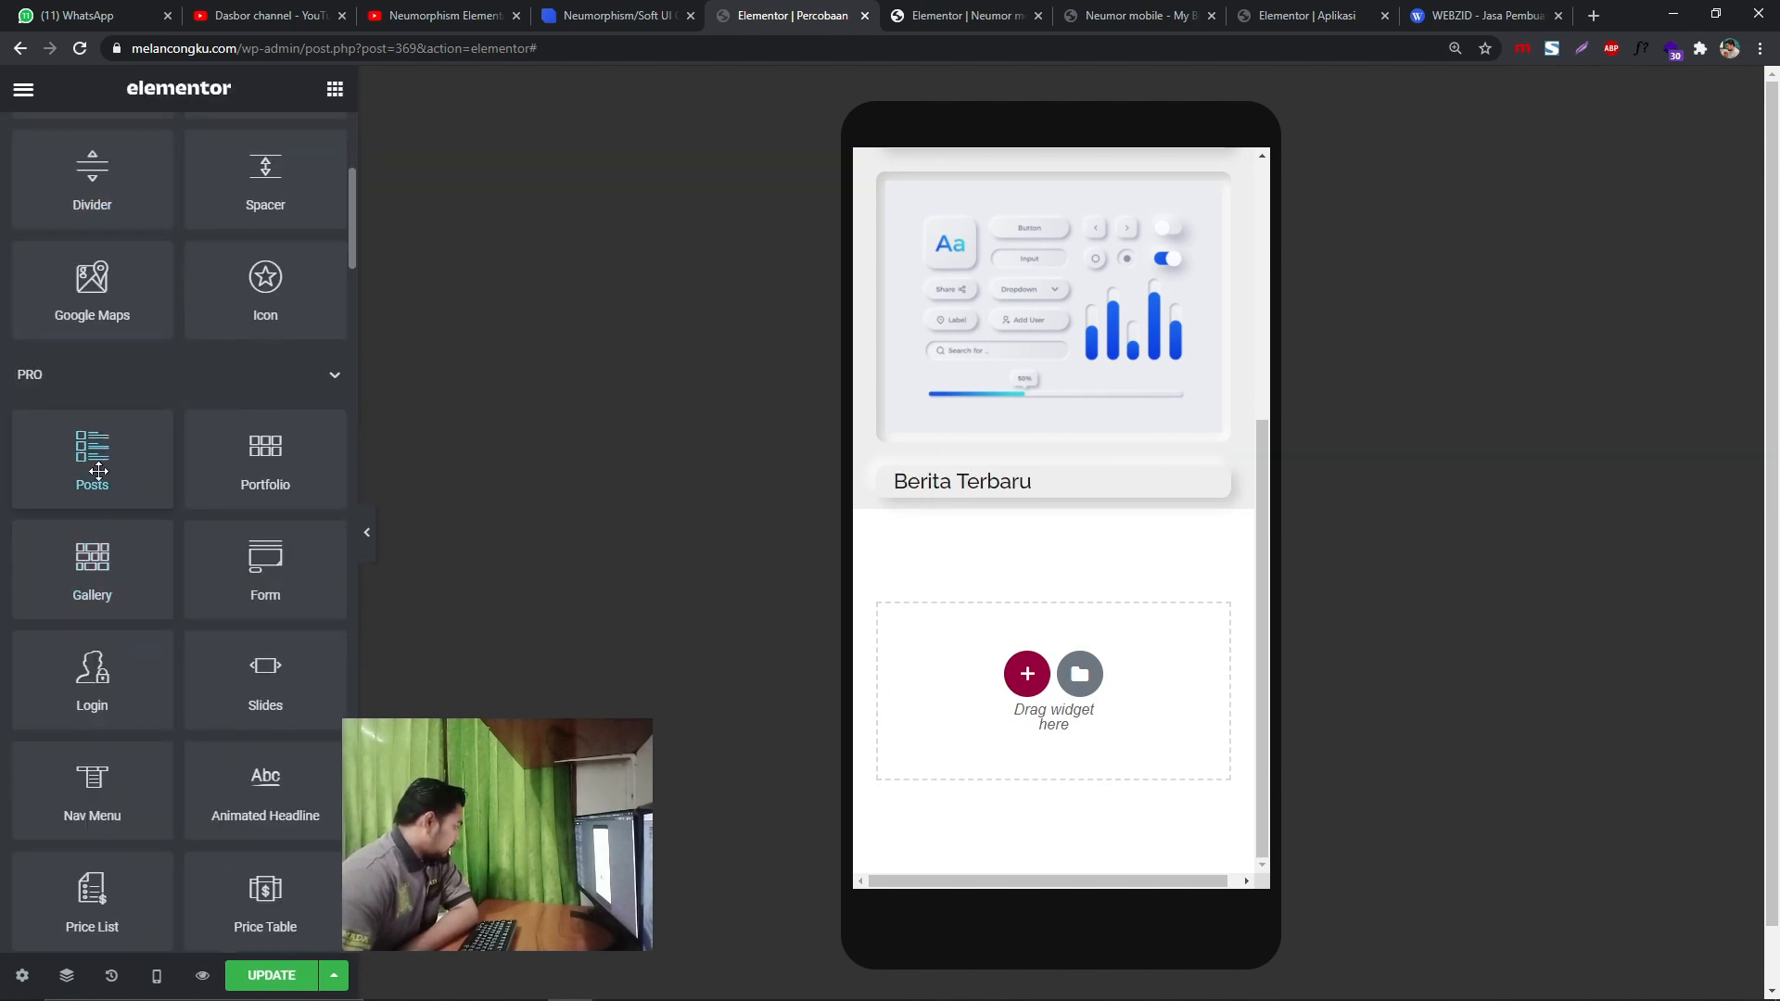
{"action": "left_click_drag", "start_coordinate": [98, 471], "coordinate": [1045, 501]}
{"action": "scroll", "coordinate": [985, 638], "scroll_direction": "up", "scroll_amount": 1}
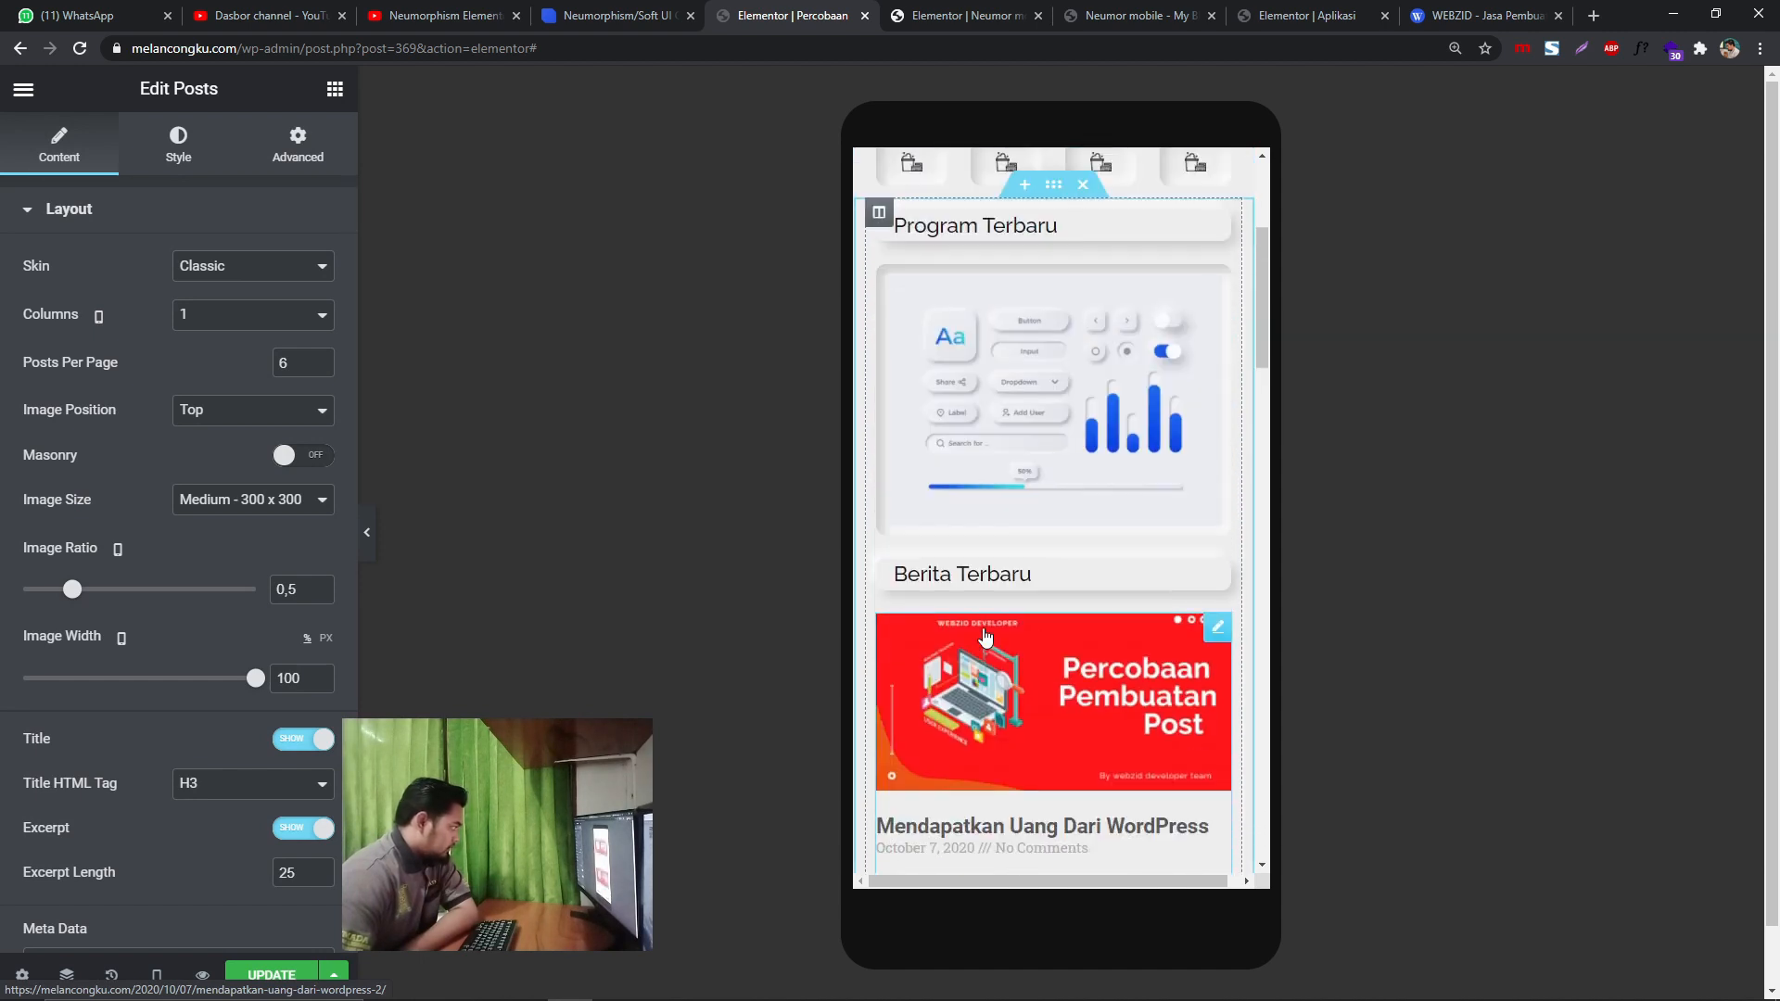
- Arrange the Posts widget in 2 columns on mobile with 6 posts per page
{"action": "left_click", "coordinate": [229, 320]}
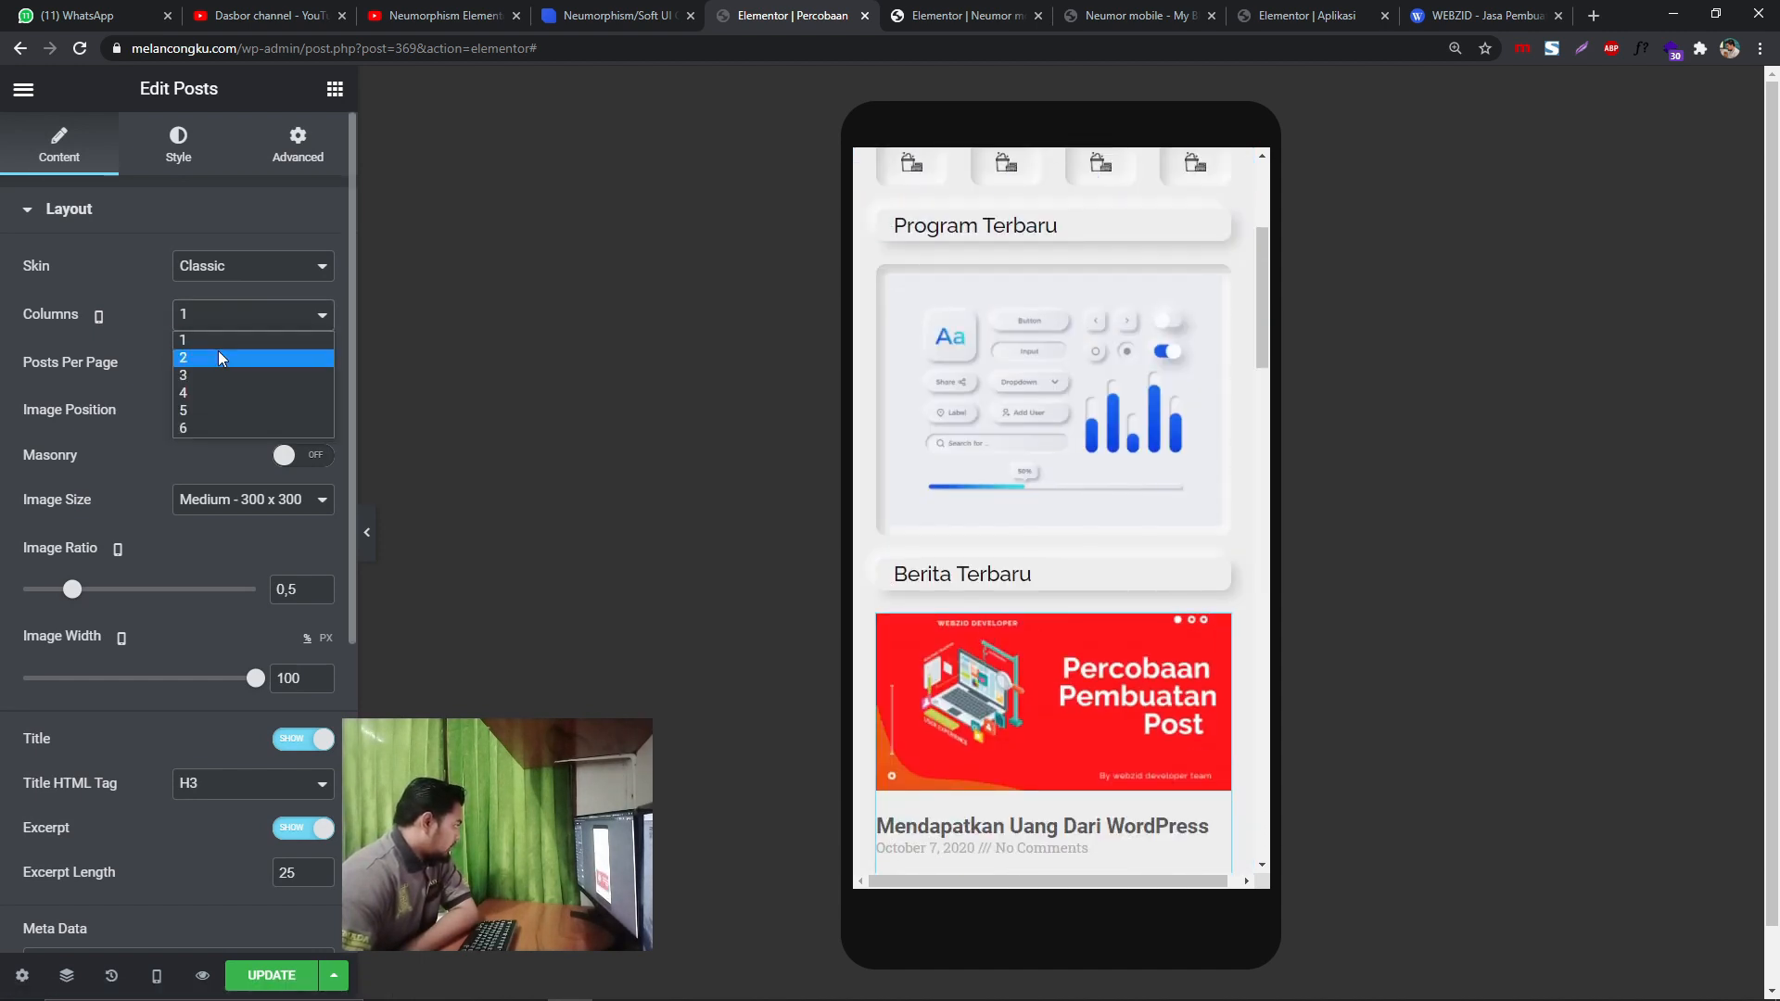
{"action": "left_click", "coordinate": [220, 356]}
{"action": "left_click", "coordinate": [318, 369]}
{"action": "left_click", "coordinate": [317, 369]}
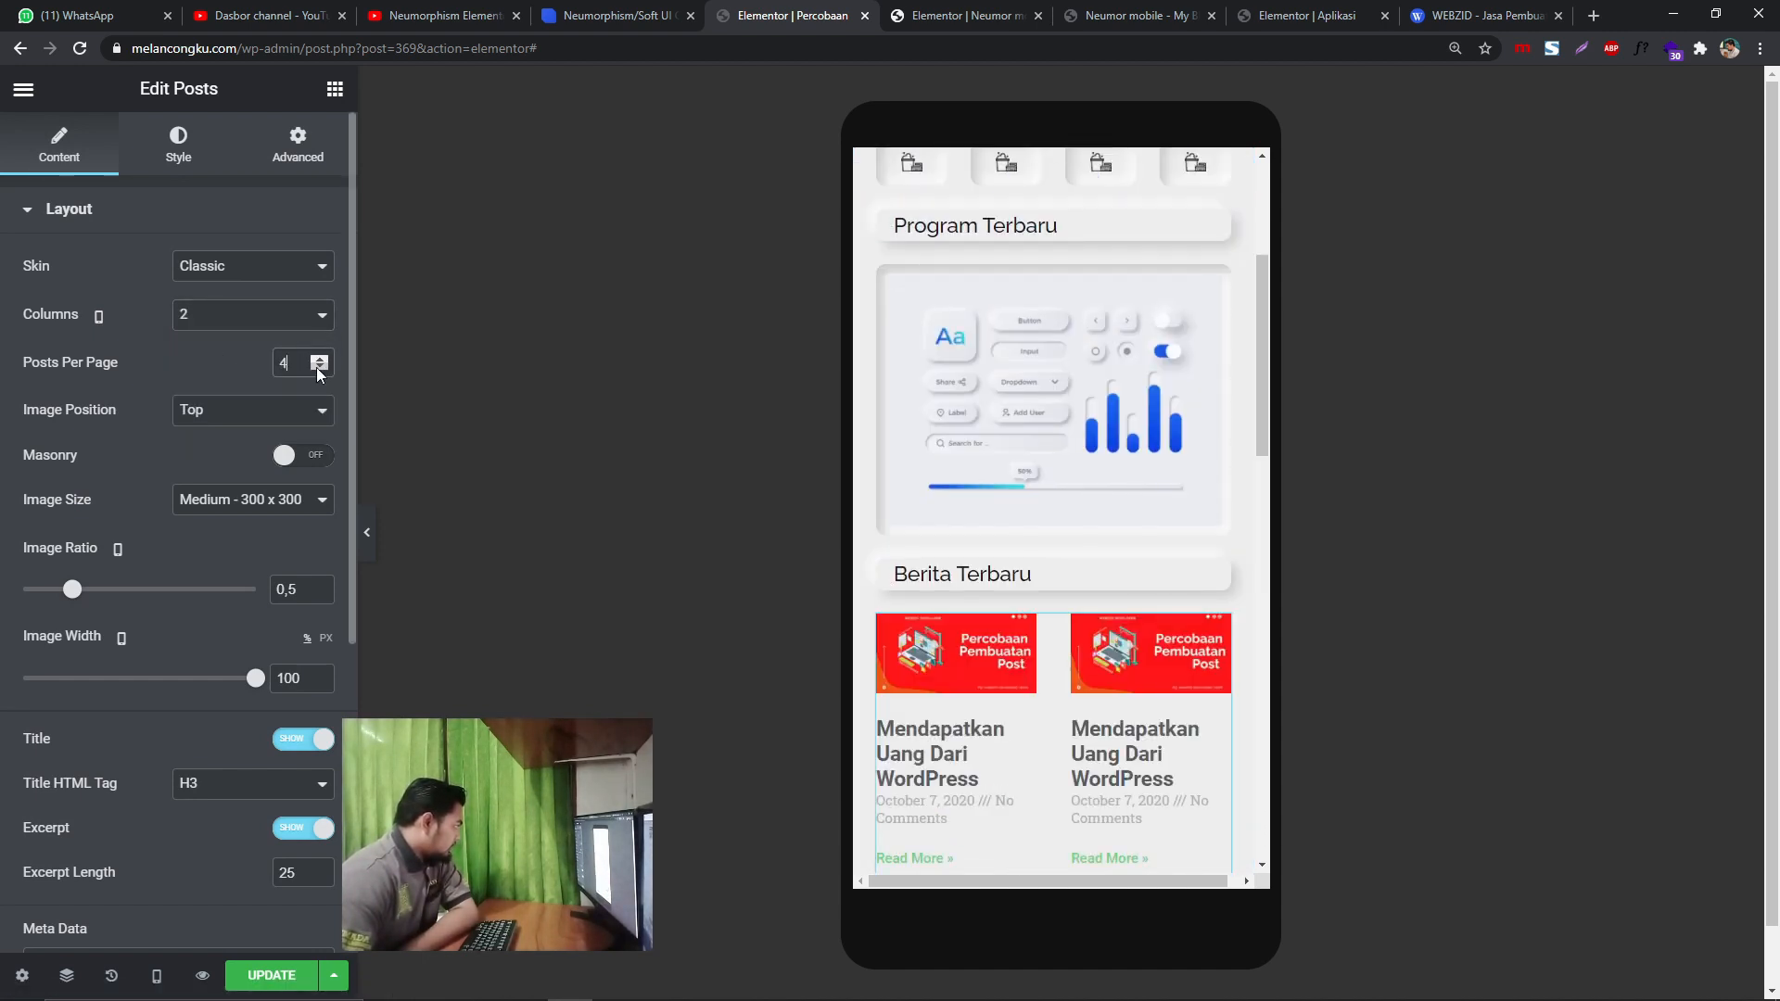
{"action": "left_click", "coordinate": [318, 360]}
{"action": "left_click", "coordinate": [317, 361]}
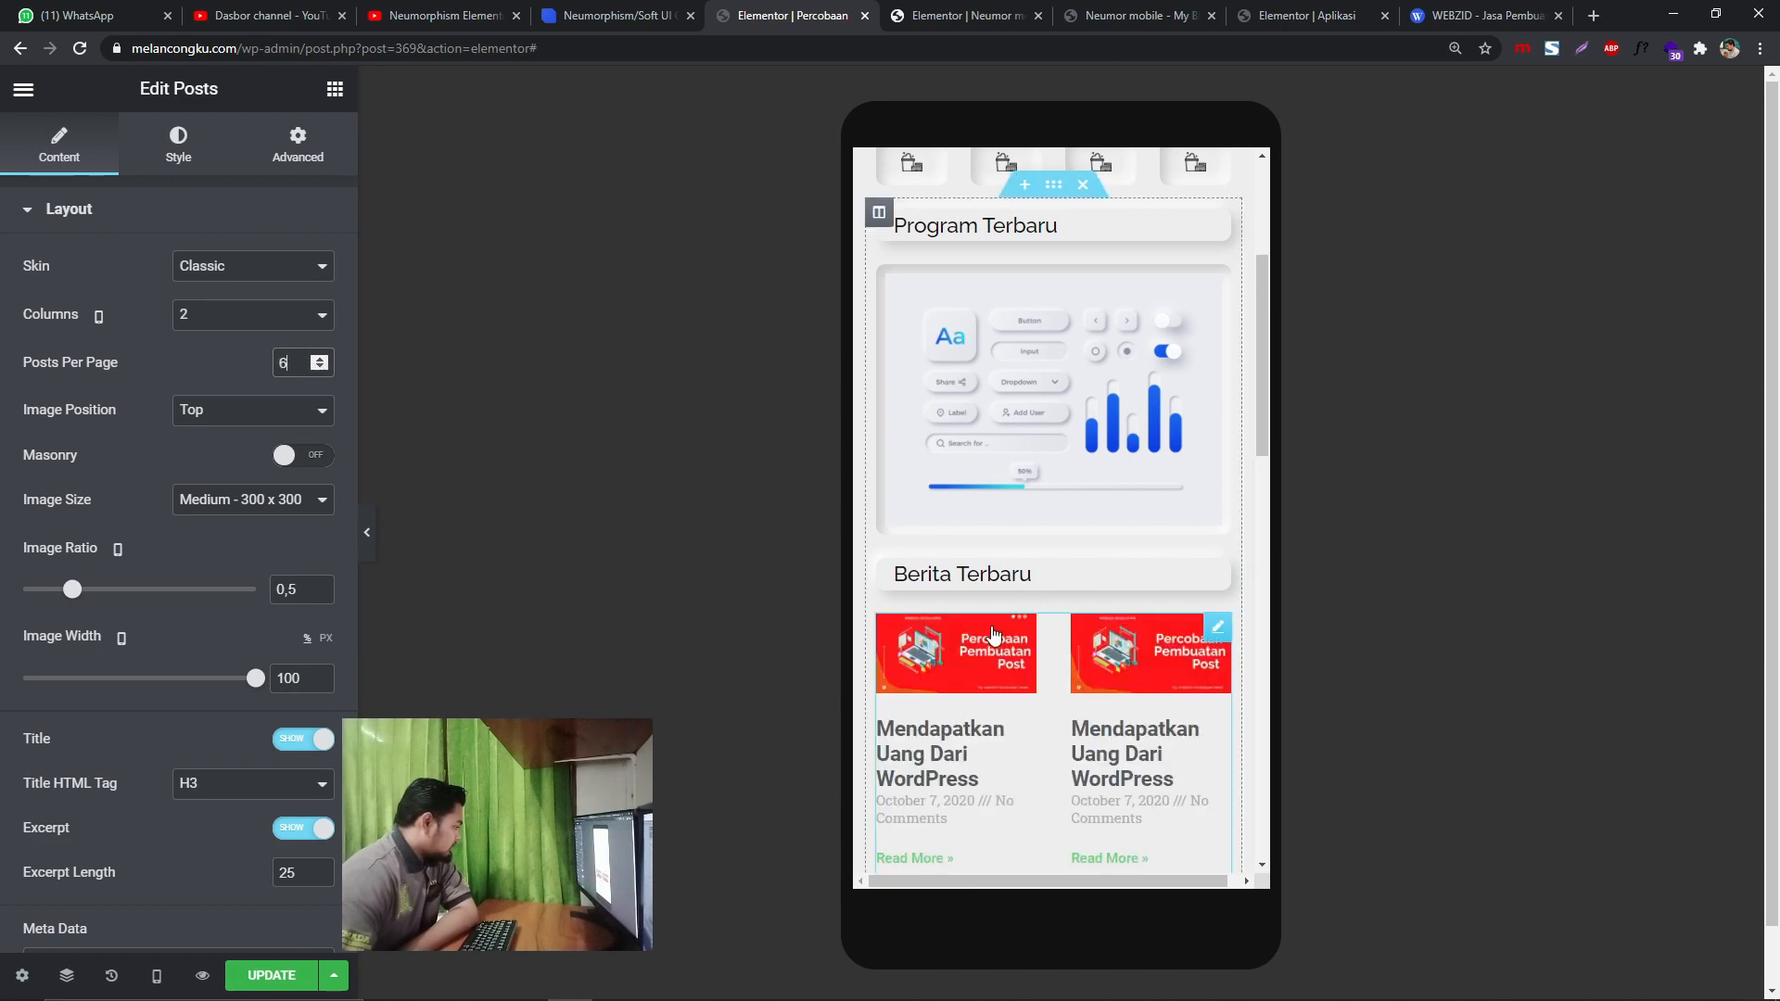
- Review the two-column posts list in the mobile preview and hide the post excerpts
{"action": "scroll", "coordinate": [996, 649], "scroll_direction": "down", "scroll_amount": 10}
{"action": "scroll", "coordinate": [996, 649], "scroll_direction": "down", "scroll_amount": 3}
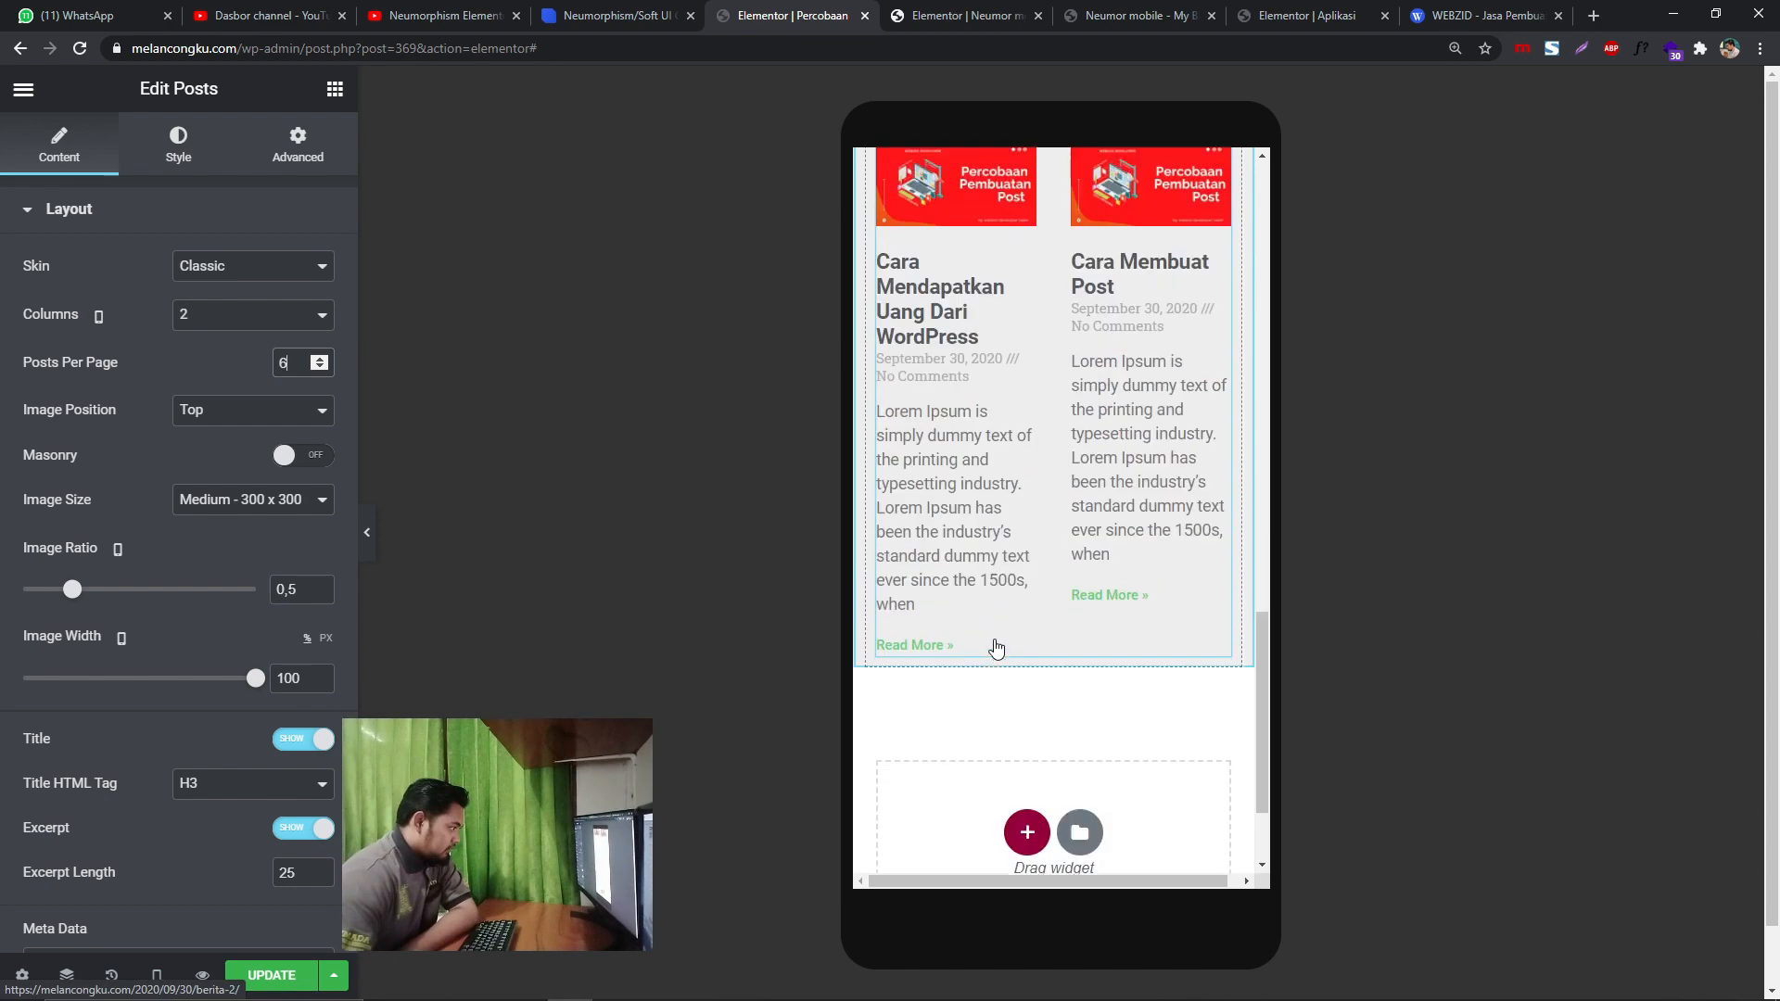
{"action": "scroll", "coordinate": [996, 644], "scroll_direction": "up", "scroll_amount": 4}
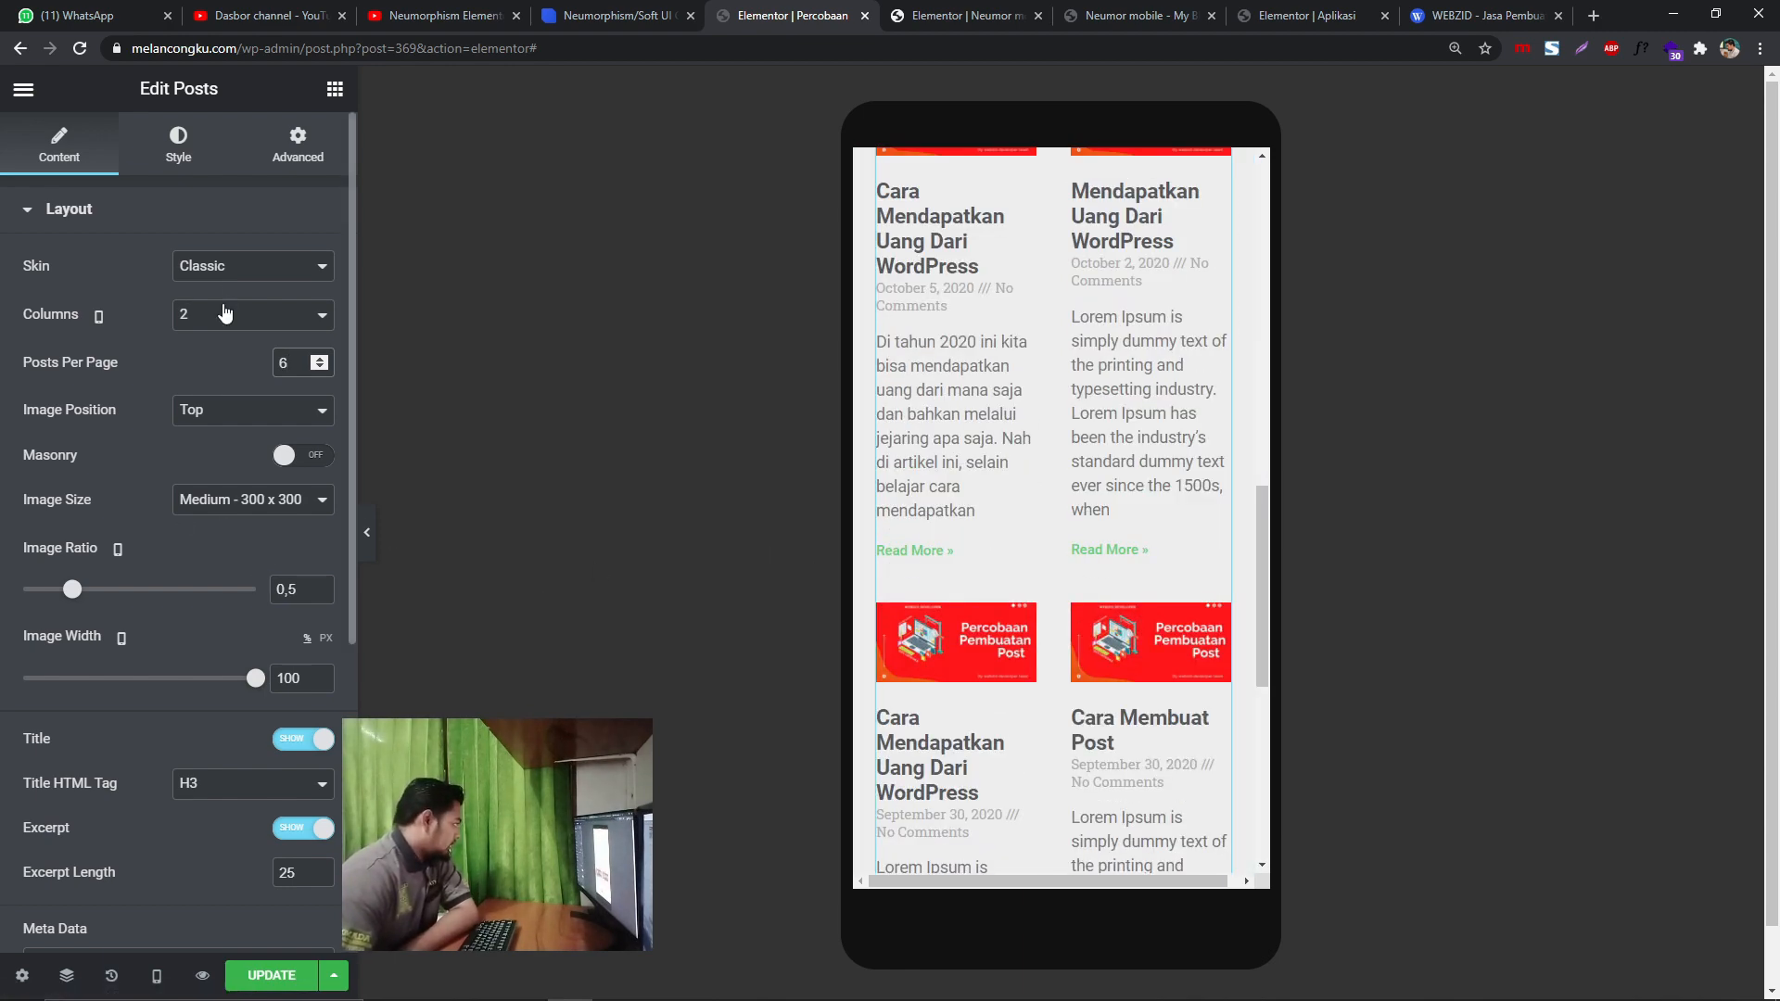
{"action": "scroll", "coordinate": [1057, 556], "scroll_direction": "down", "scroll_amount": 5}
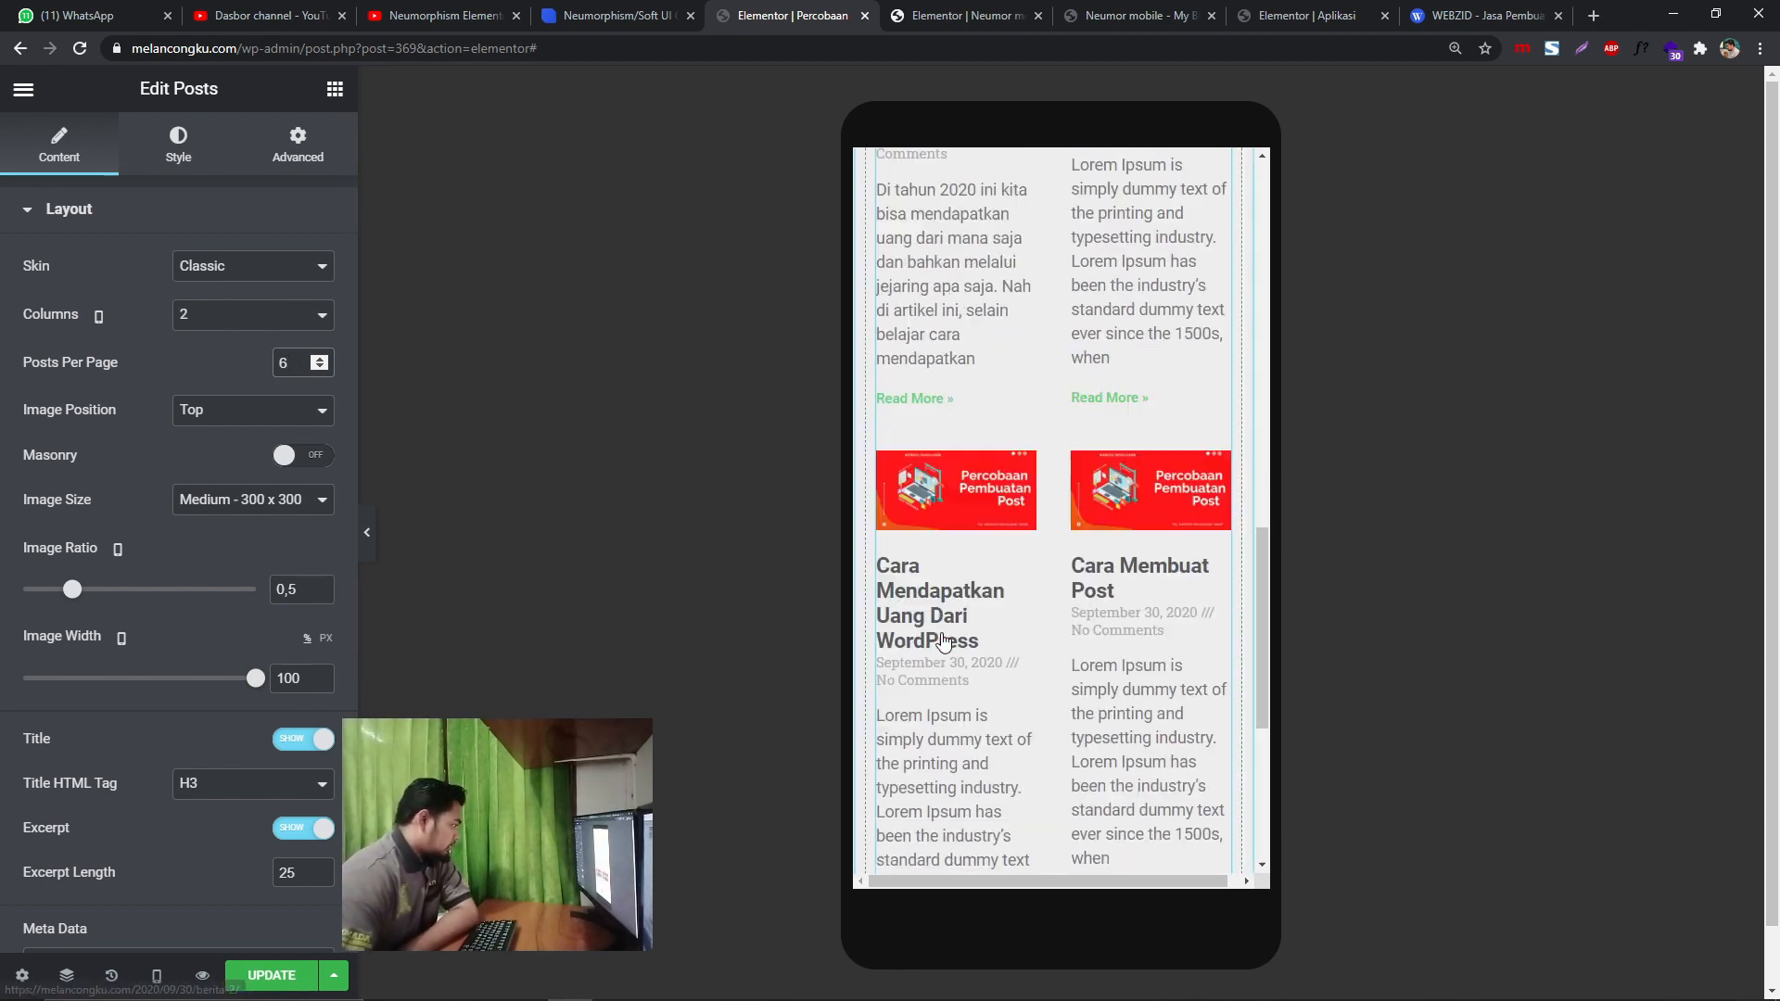
{"action": "scroll", "coordinate": [165, 603], "scroll_direction": "down", "scroll_amount": 3}
{"action": "scroll", "coordinate": [1099, 591], "scroll_direction": "up", "scroll_amount": 3}
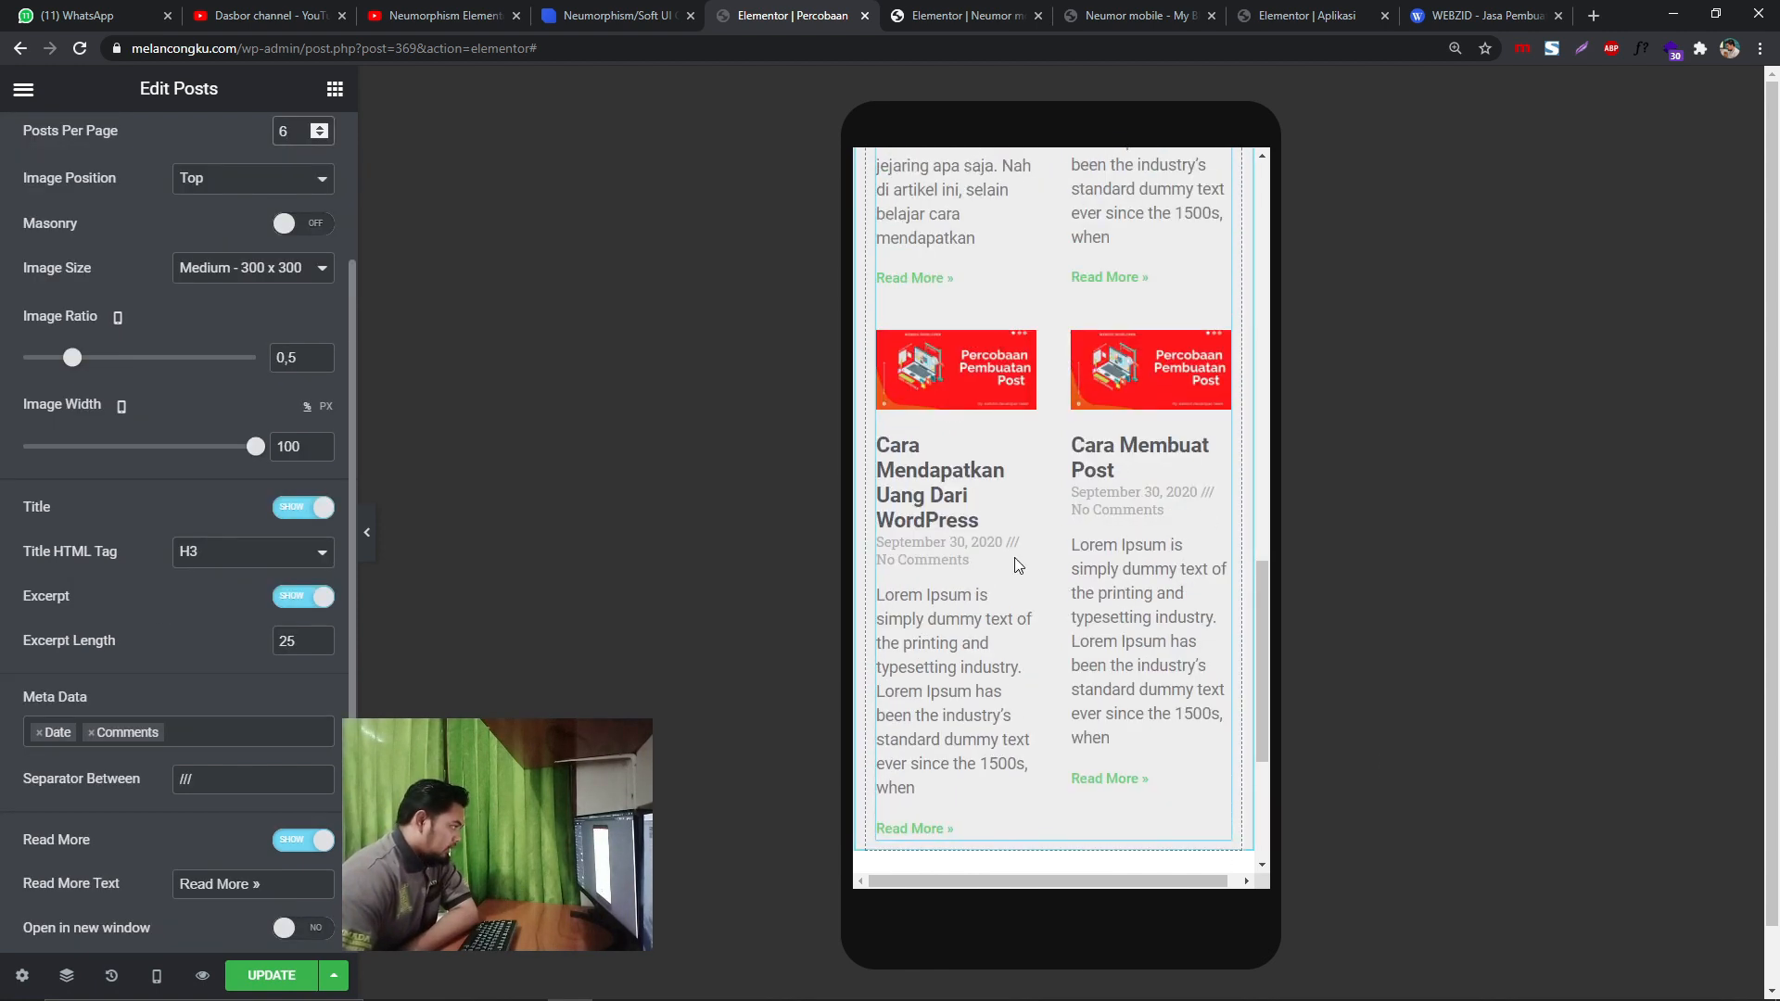
{"action": "left_click", "coordinate": [298, 598]}
- Remove the Date and Comments metadata from the posts and hide the Read More link
{"action": "scroll", "coordinate": [294, 608], "scroll_direction": "down", "scroll_amount": 2}
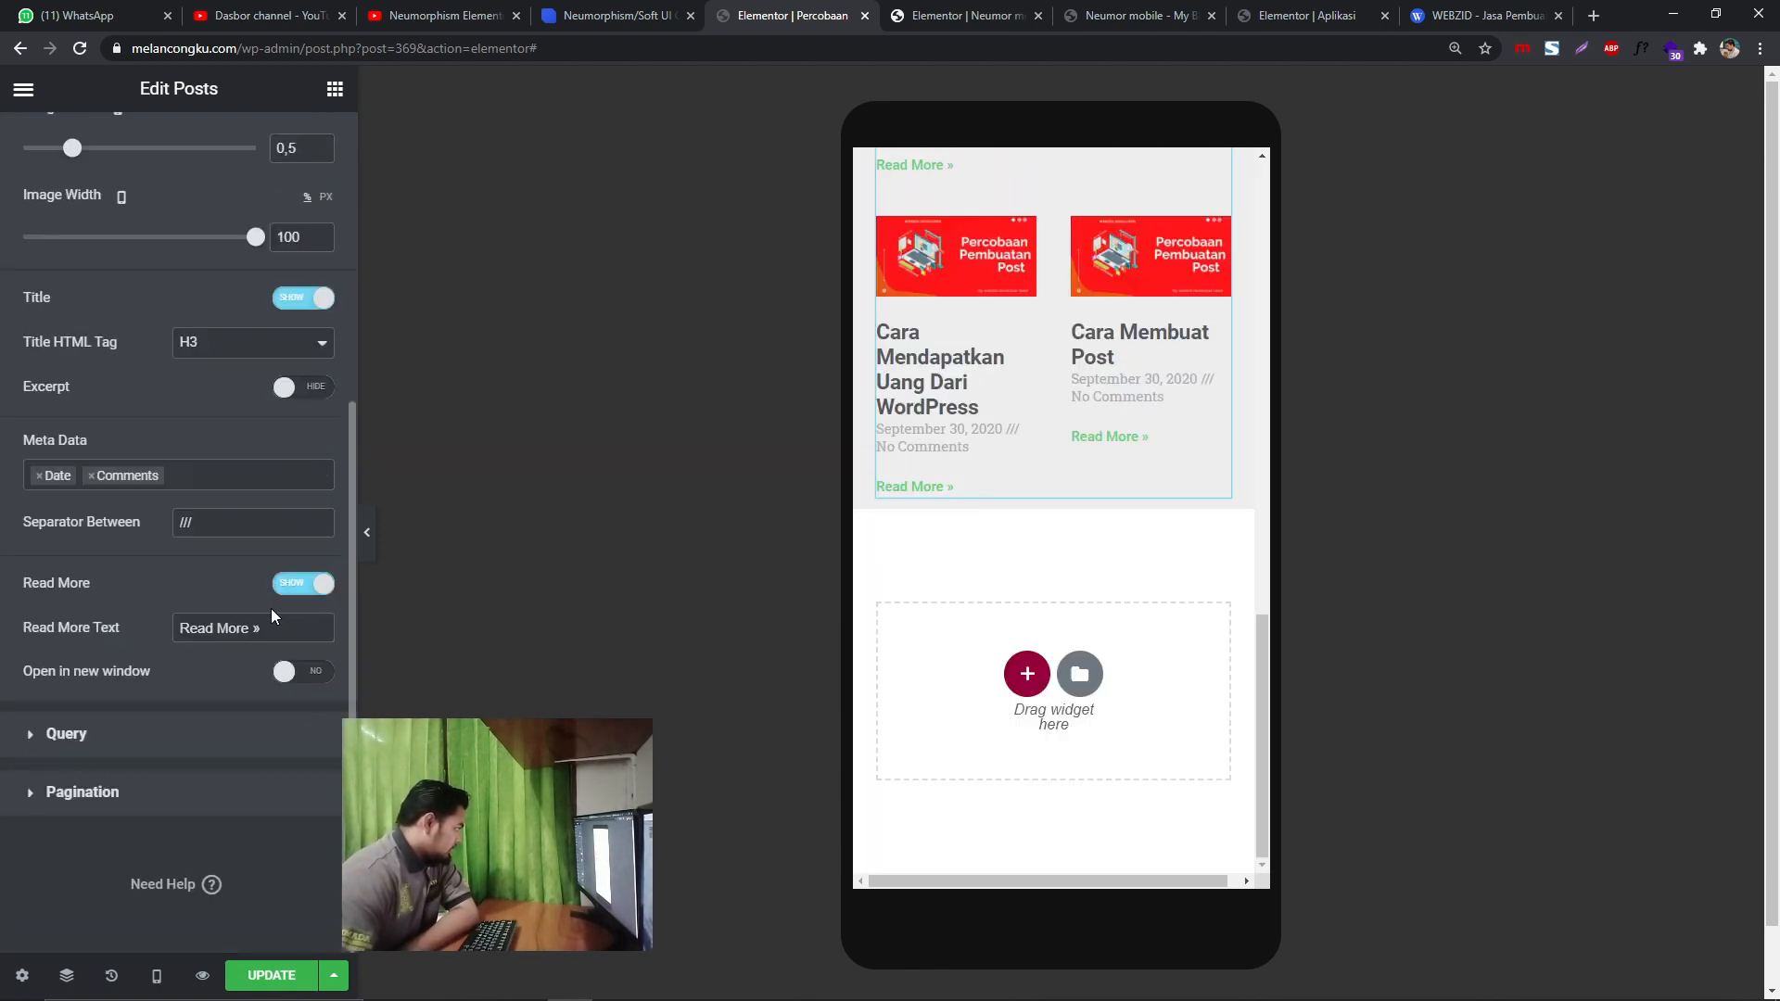
{"action": "left_click", "coordinate": [90, 481]}
{"action": "left_click", "coordinate": [40, 476]}
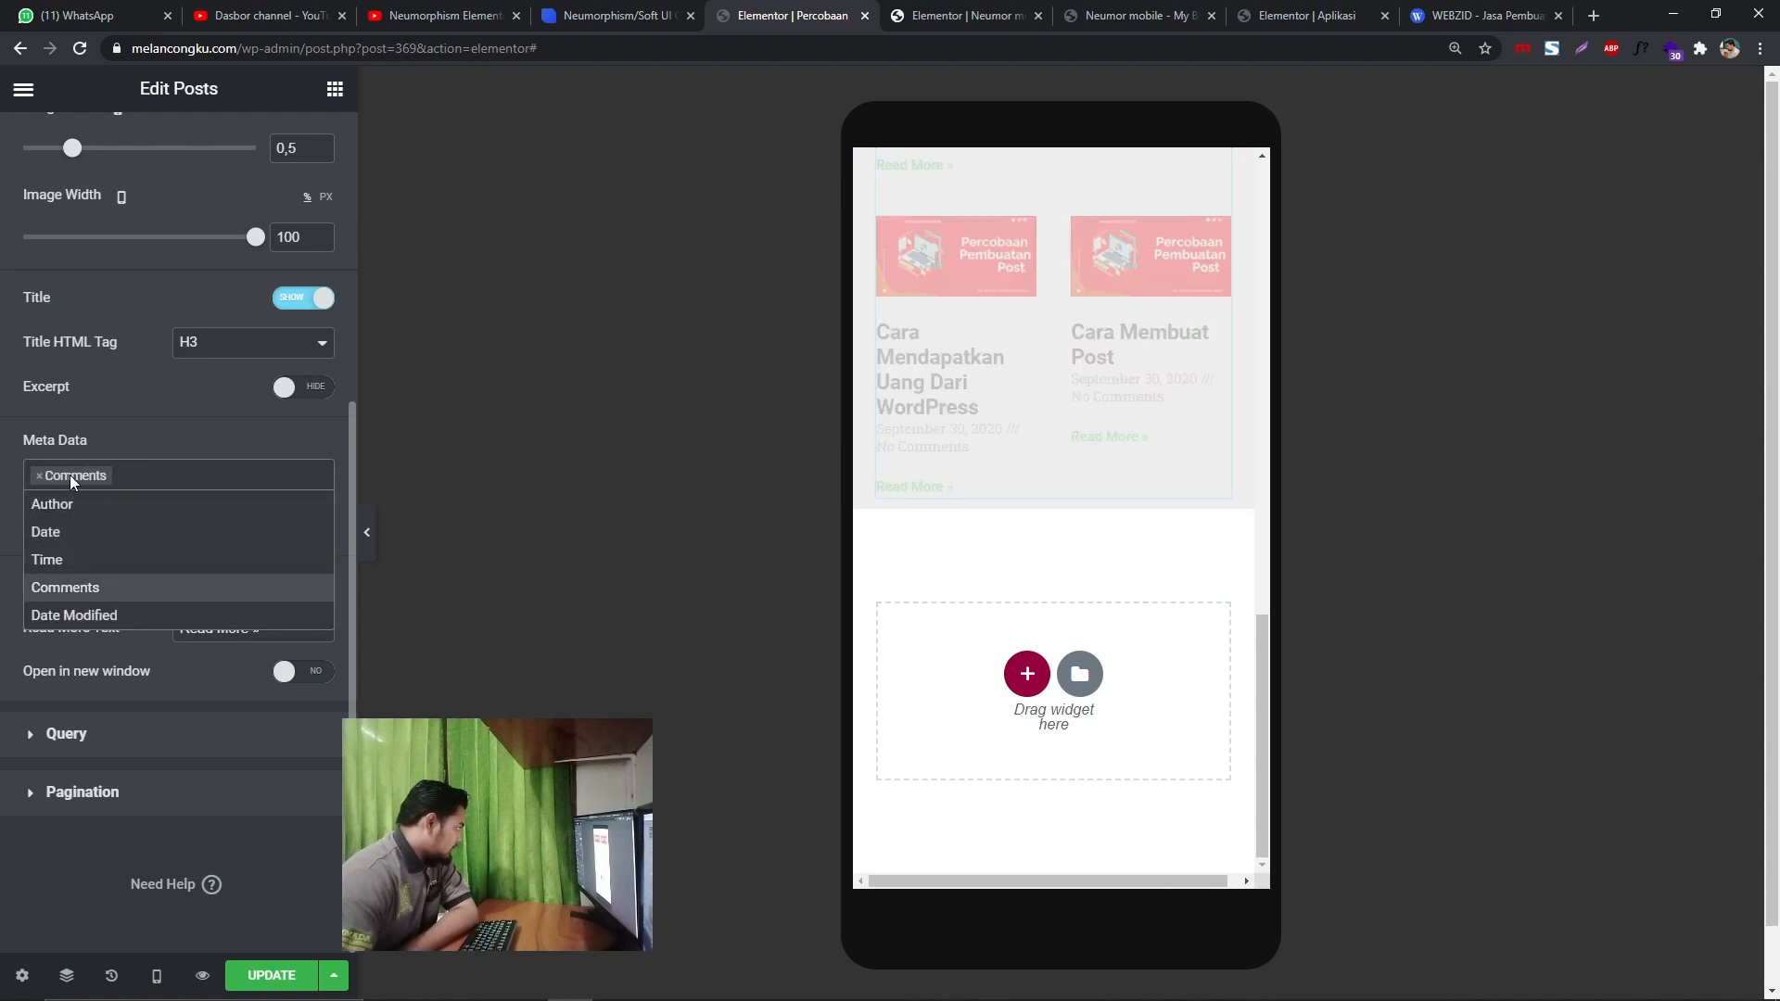
{"action": "left_click", "coordinate": [67, 480]}
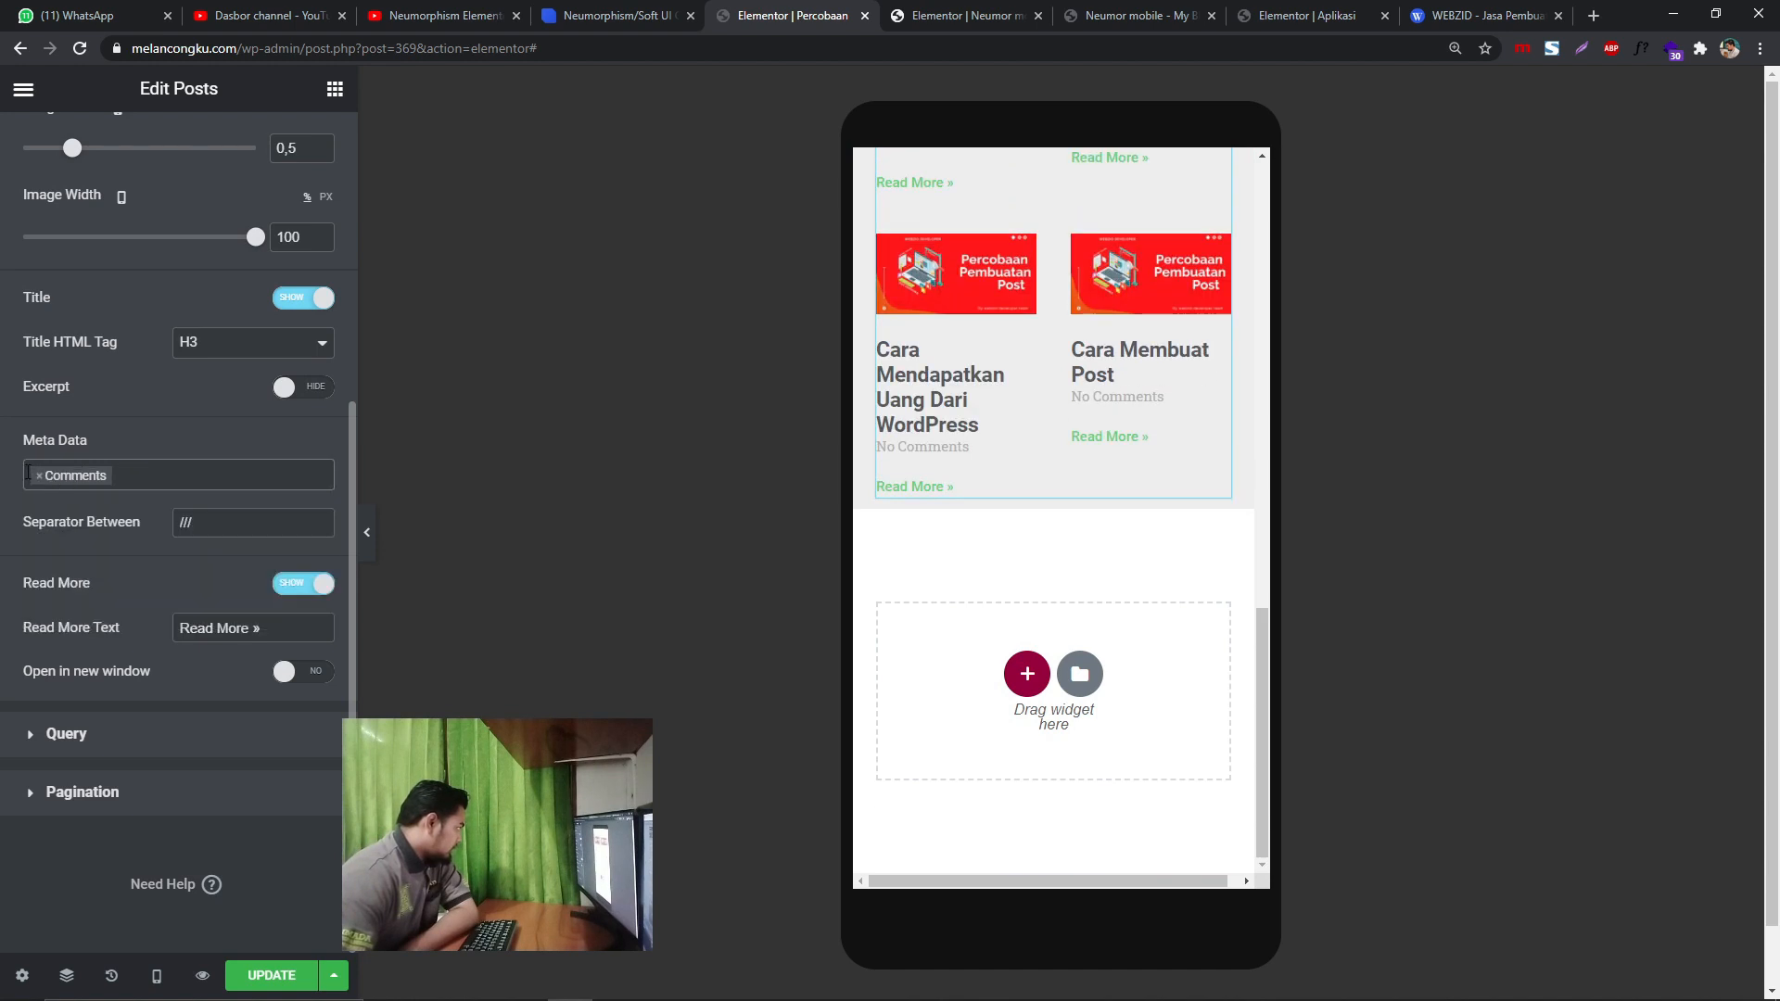
{"action": "left_click", "coordinate": [38, 476]}
{"action": "left_click", "coordinate": [204, 460]}
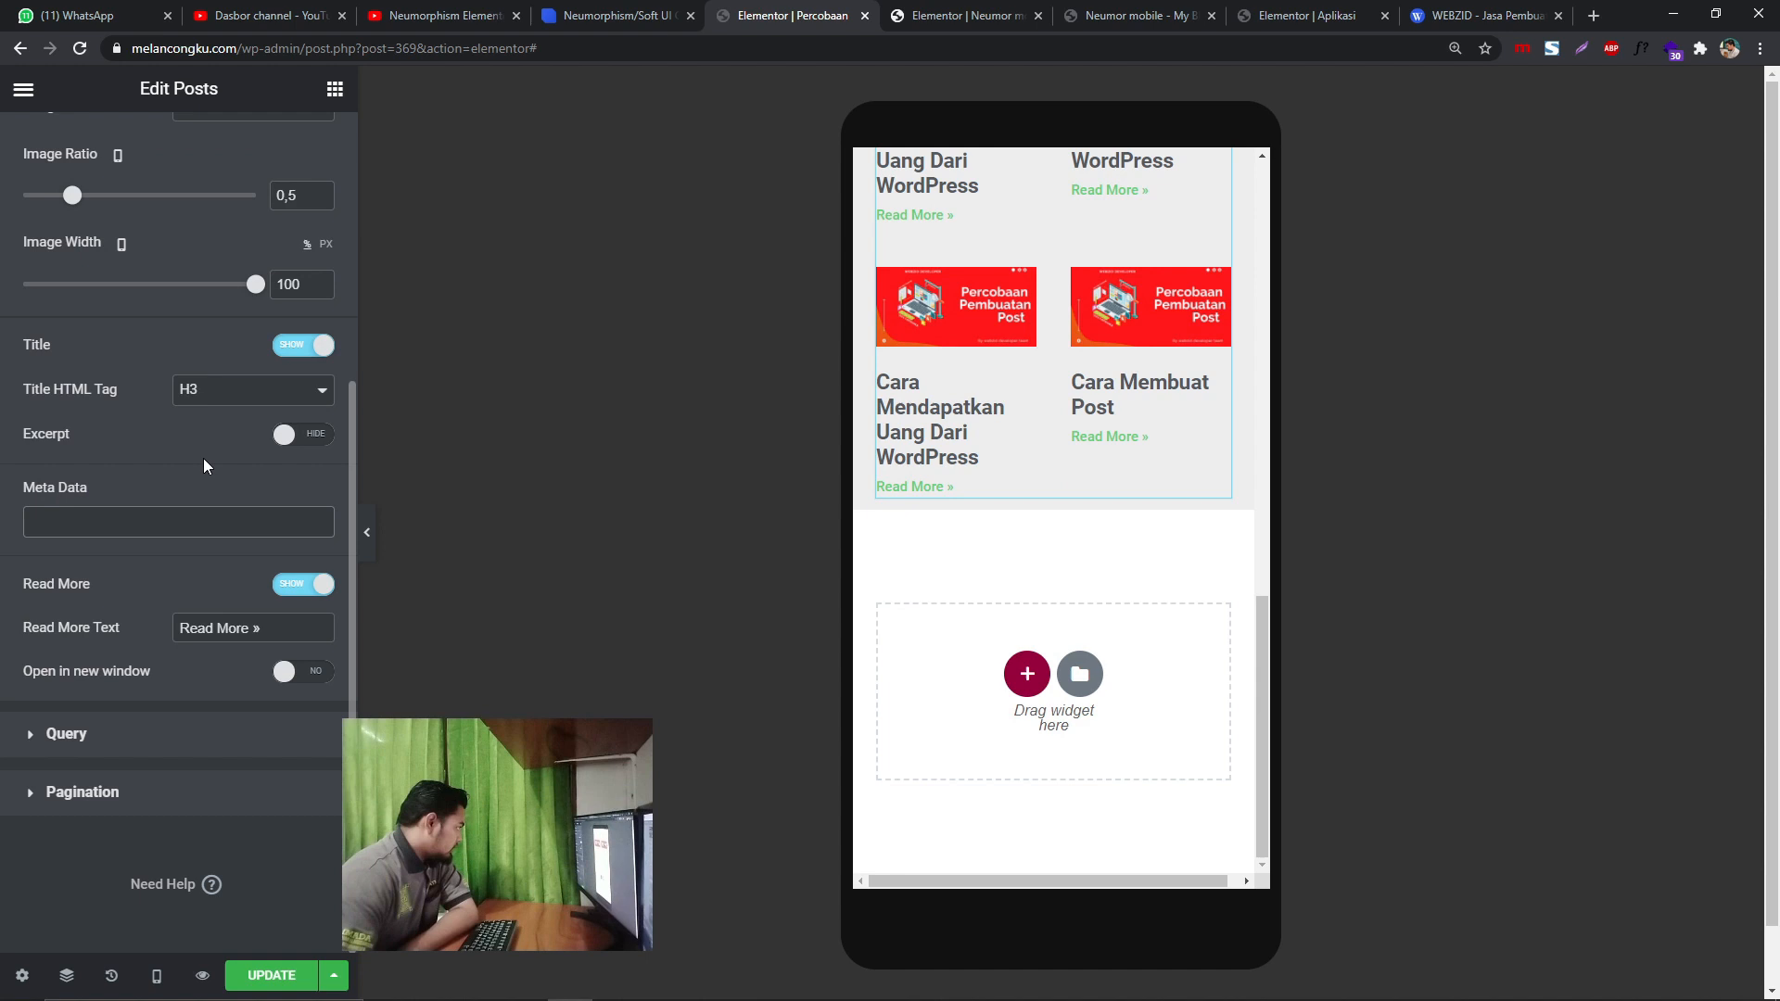
{"action": "left_click", "coordinate": [292, 585]}
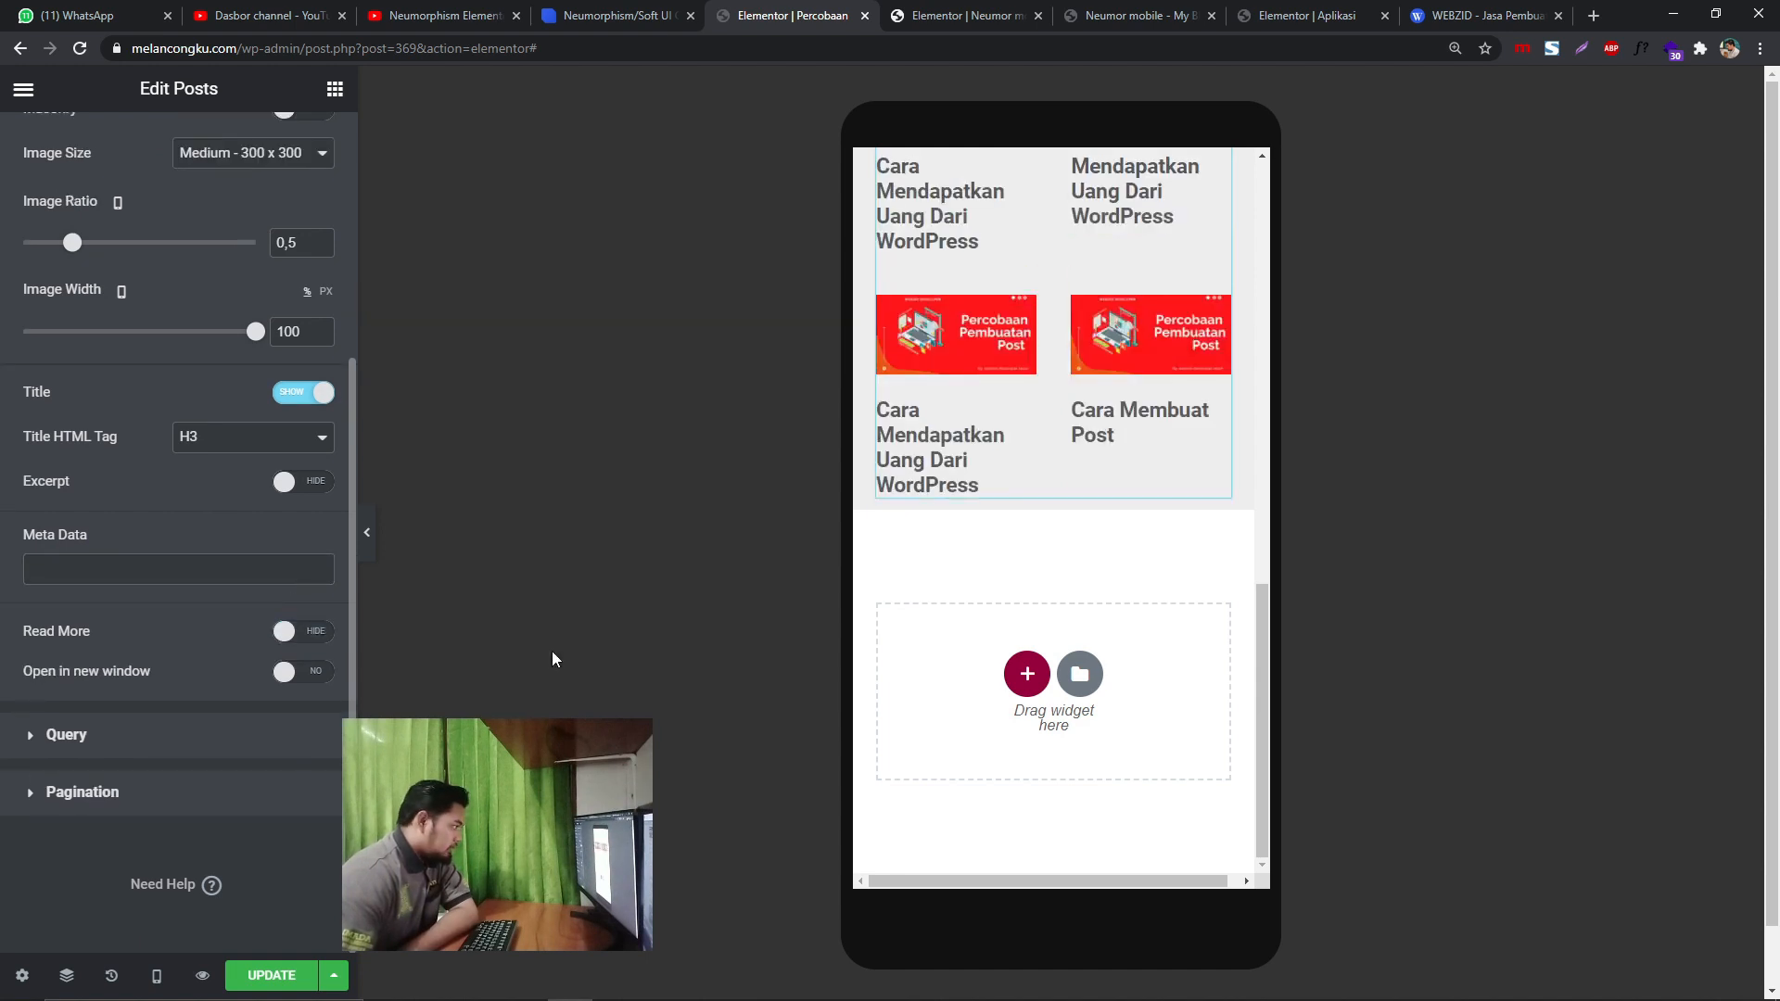
- Set the Posts widget's padding to 5 px on all sides
{"action": "scroll", "coordinate": [1099, 629], "scroll_direction": "up", "scroll_amount": 3}
{"action": "scroll", "coordinate": [1095, 623], "scroll_direction": "up", "scroll_amount": 3}
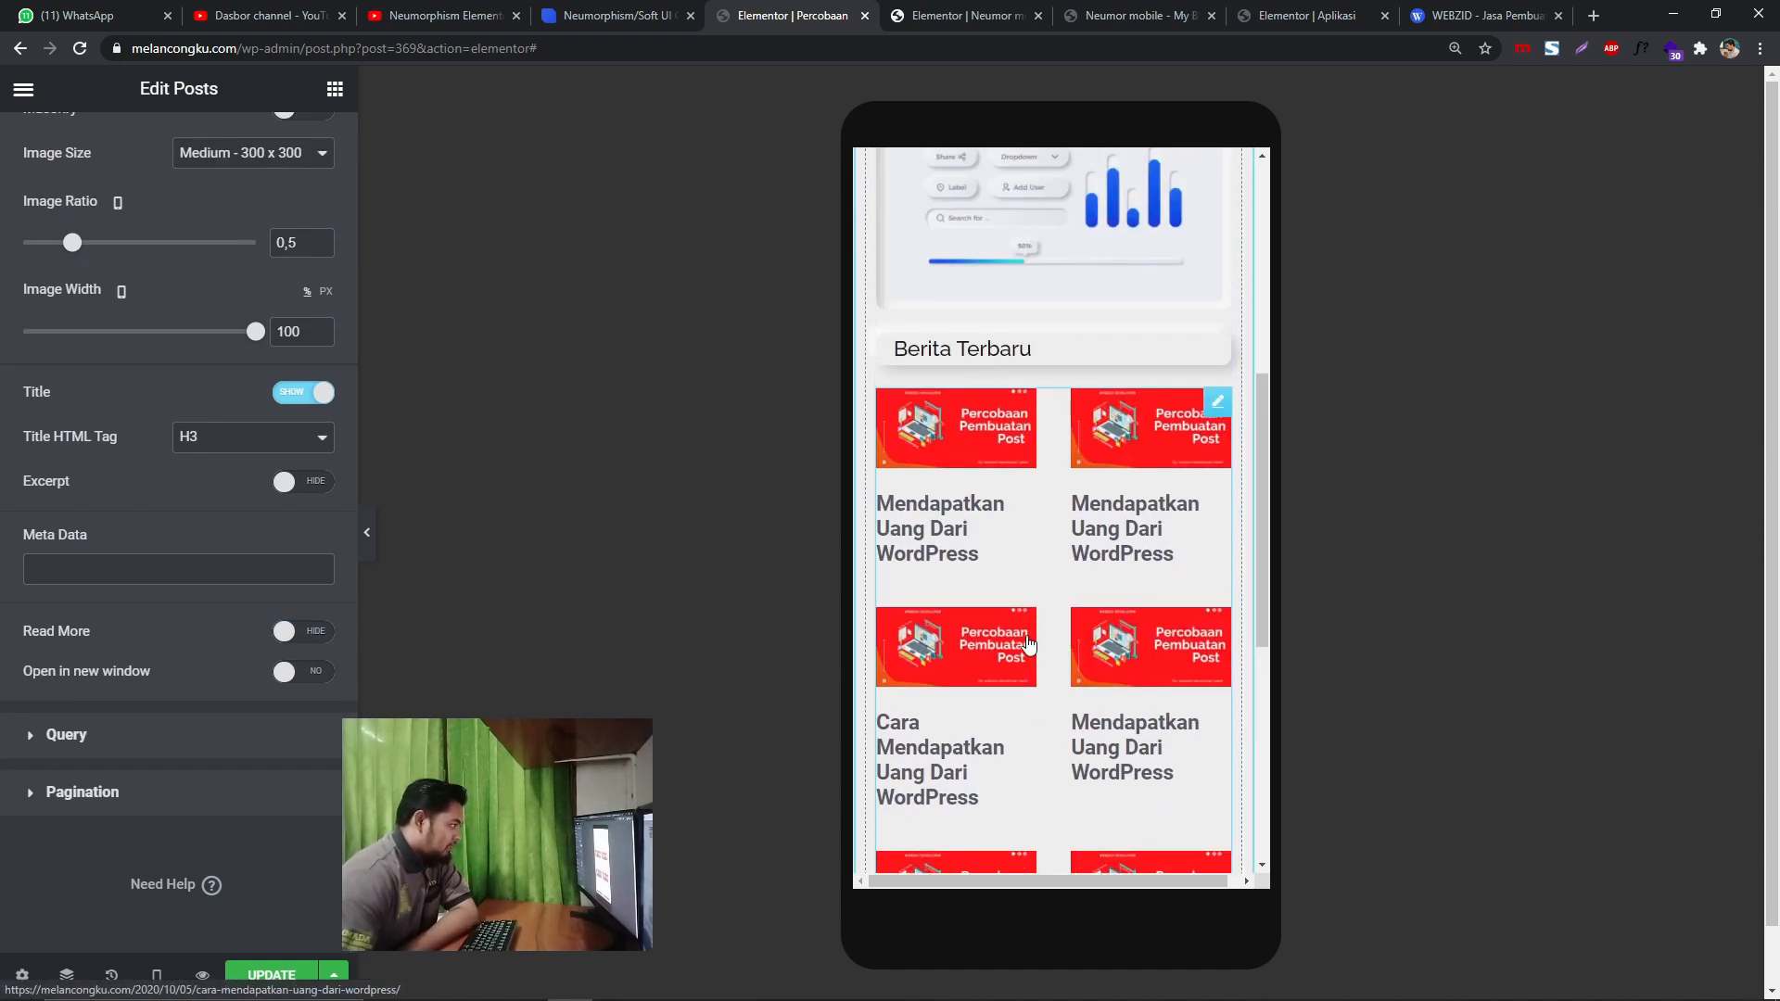
{"action": "scroll", "coordinate": [243, 390], "scroll_direction": "up", "scroll_amount": 5}
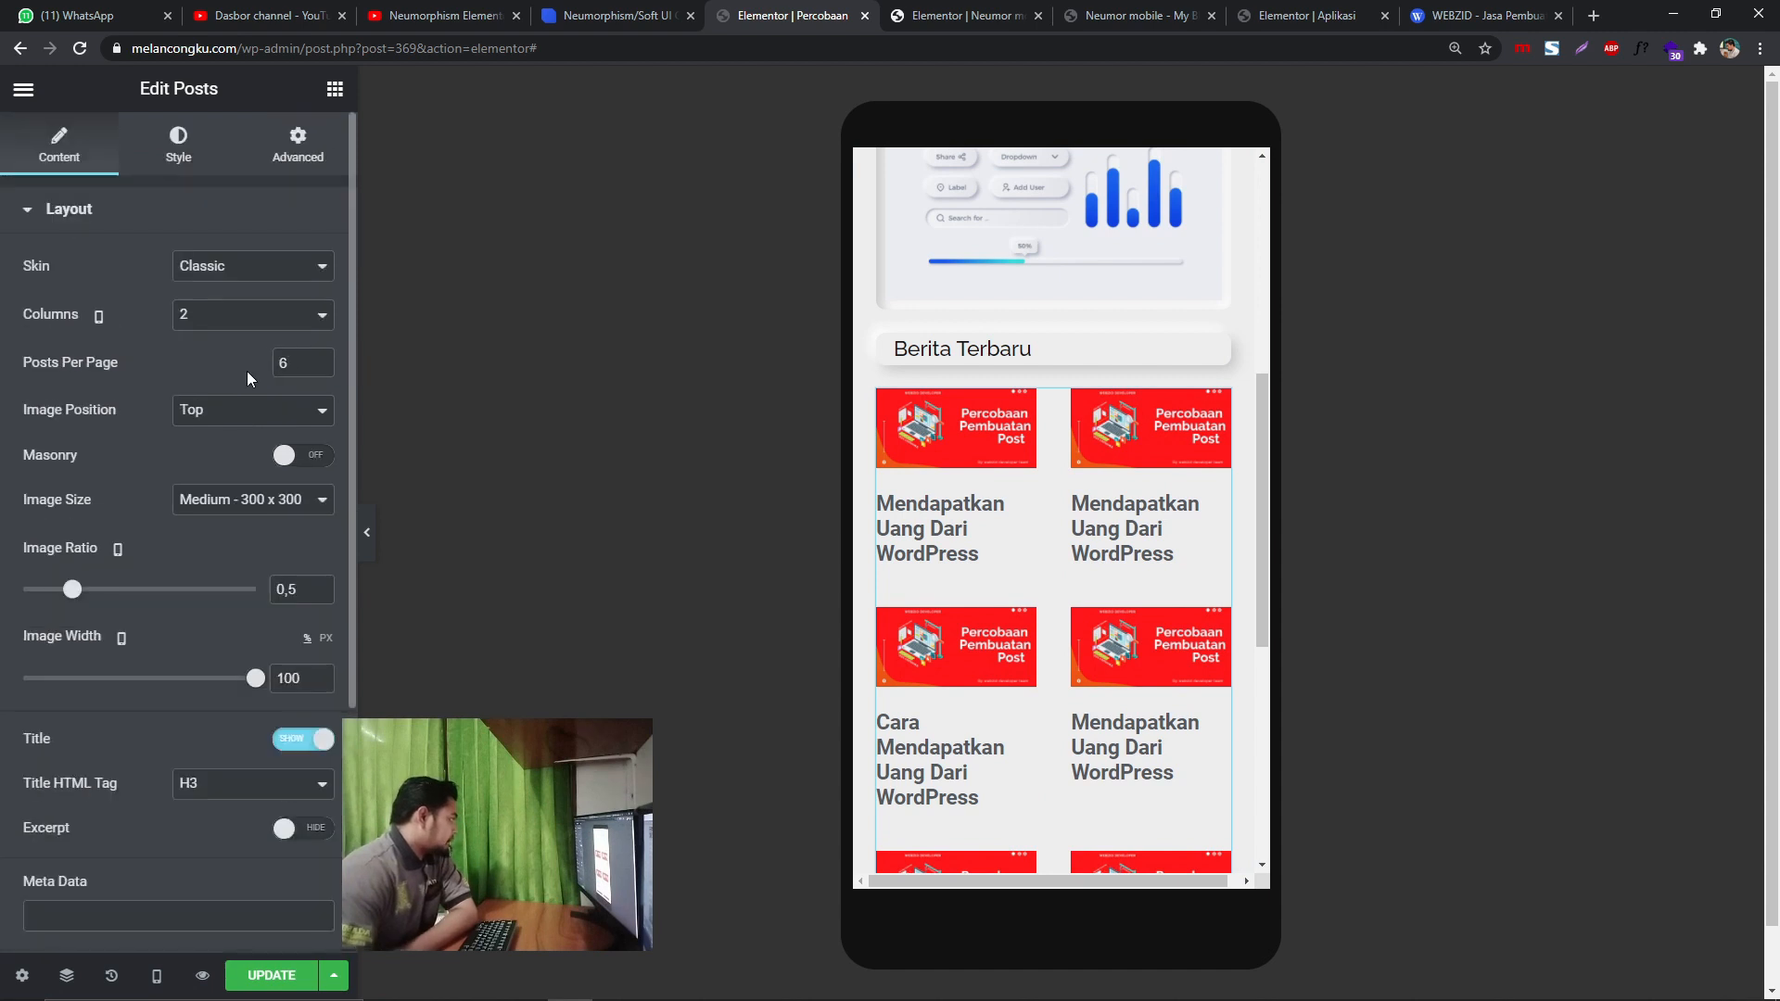
{"action": "left_click", "coordinate": [302, 158]}
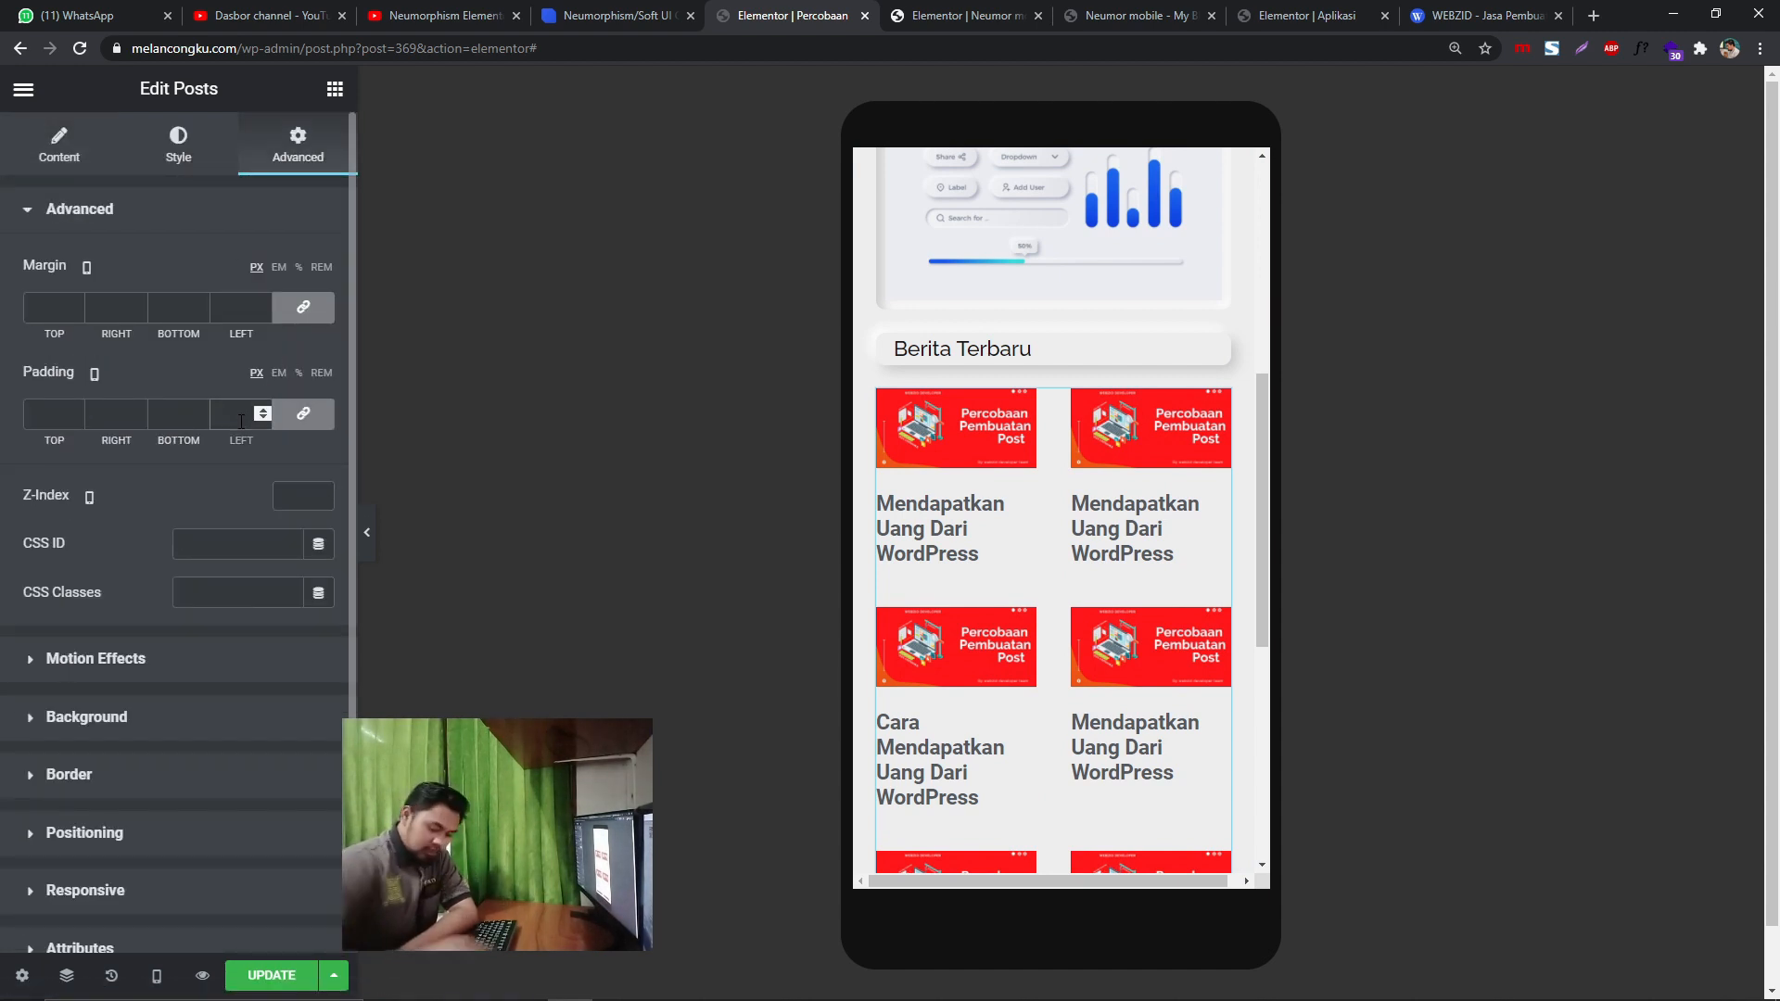
{"action": "type", "text": "5"}
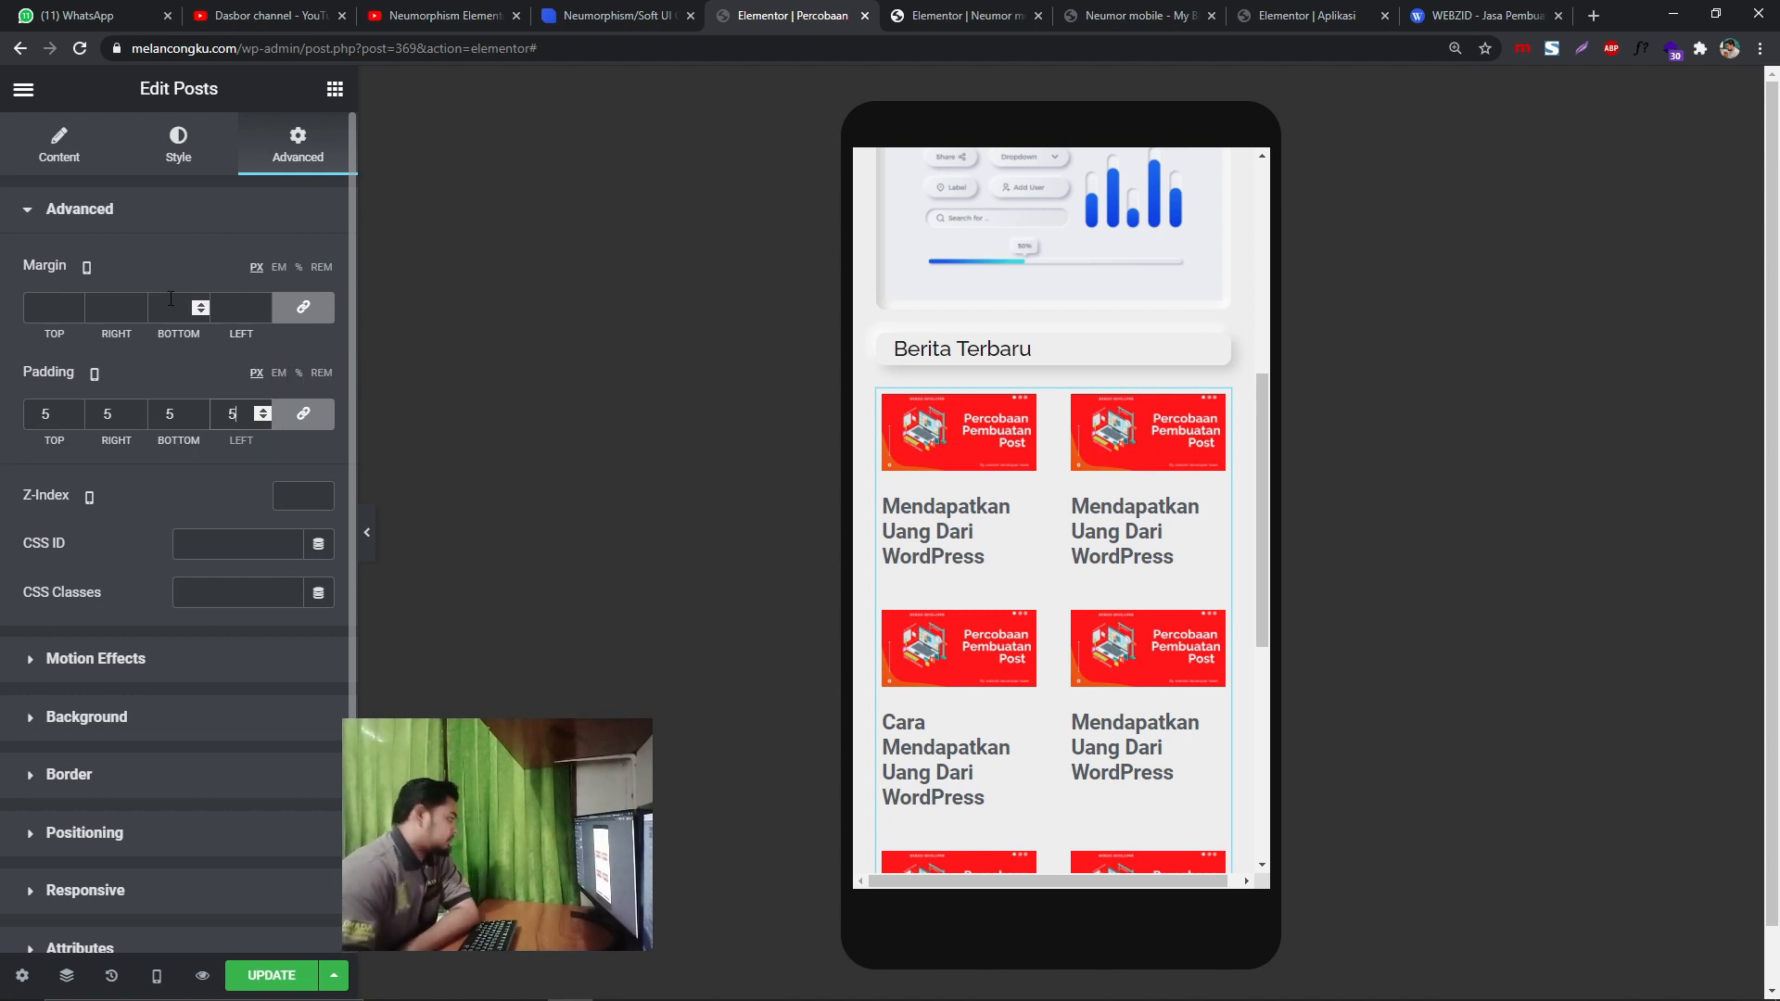
- Change the post titles' font family to Raleway
{"action": "left_click", "coordinate": [186, 167]}
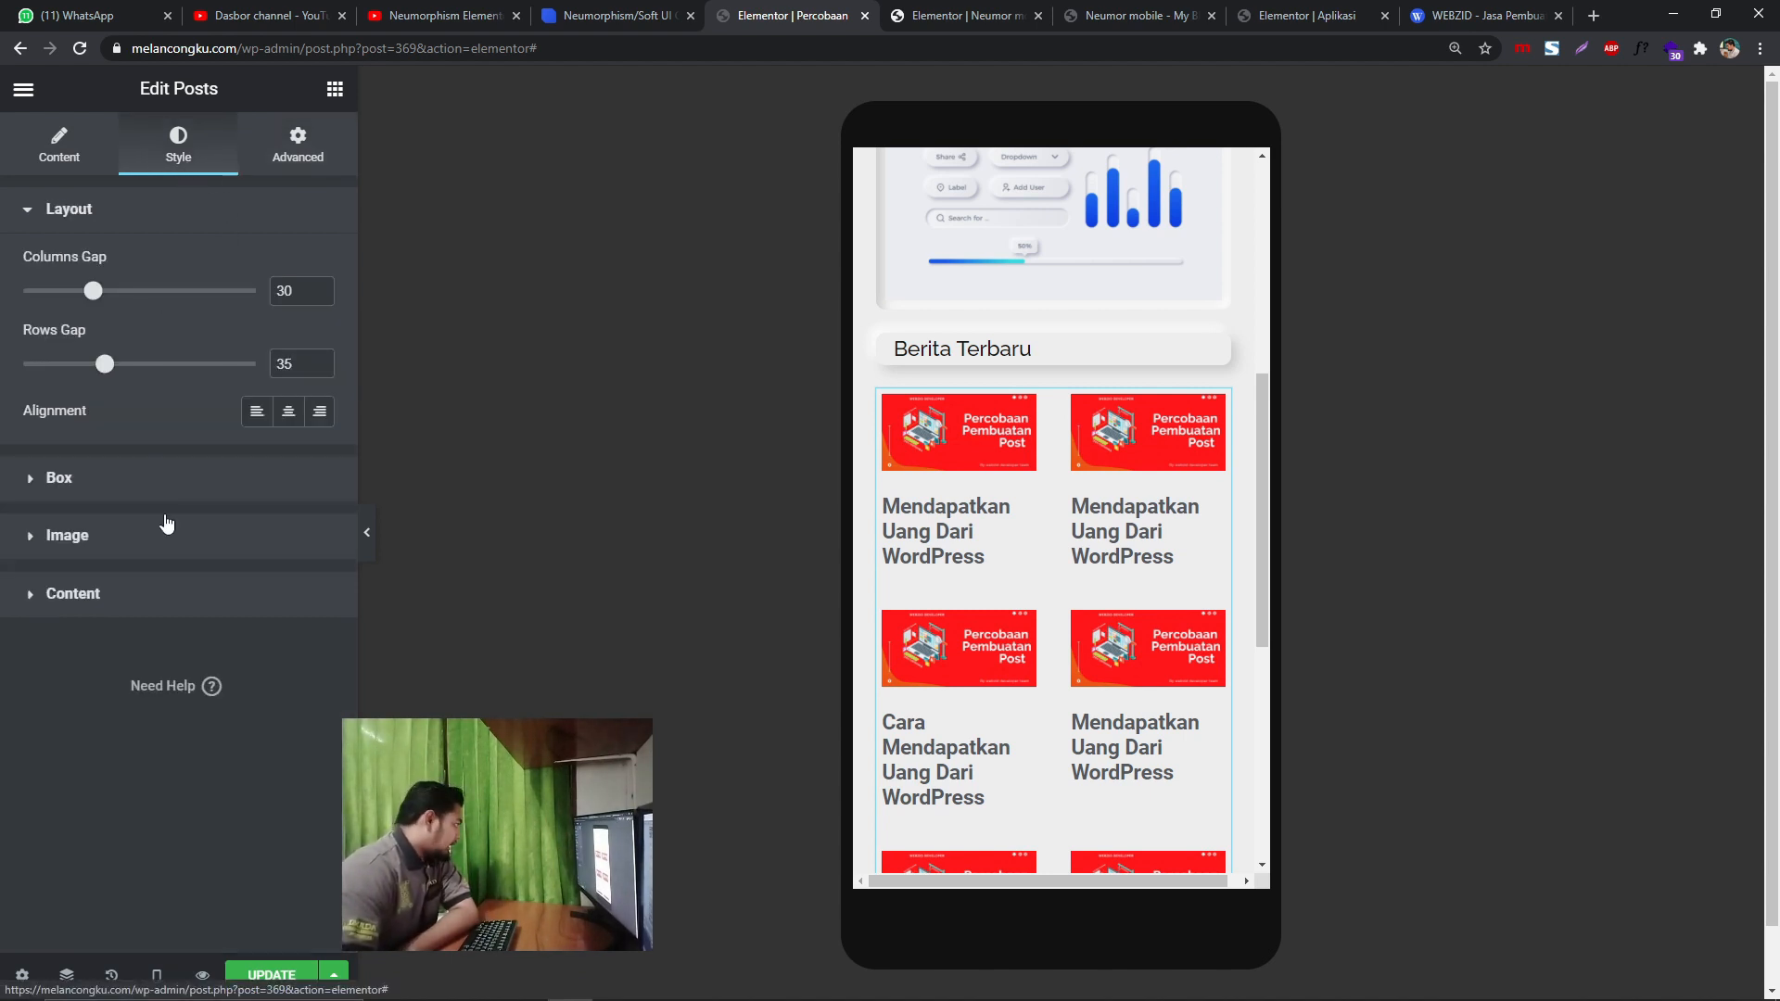
{"action": "left_click", "coordinate": [186, 589]}
{"action": "left_click", "coordinate": [319, 524]}
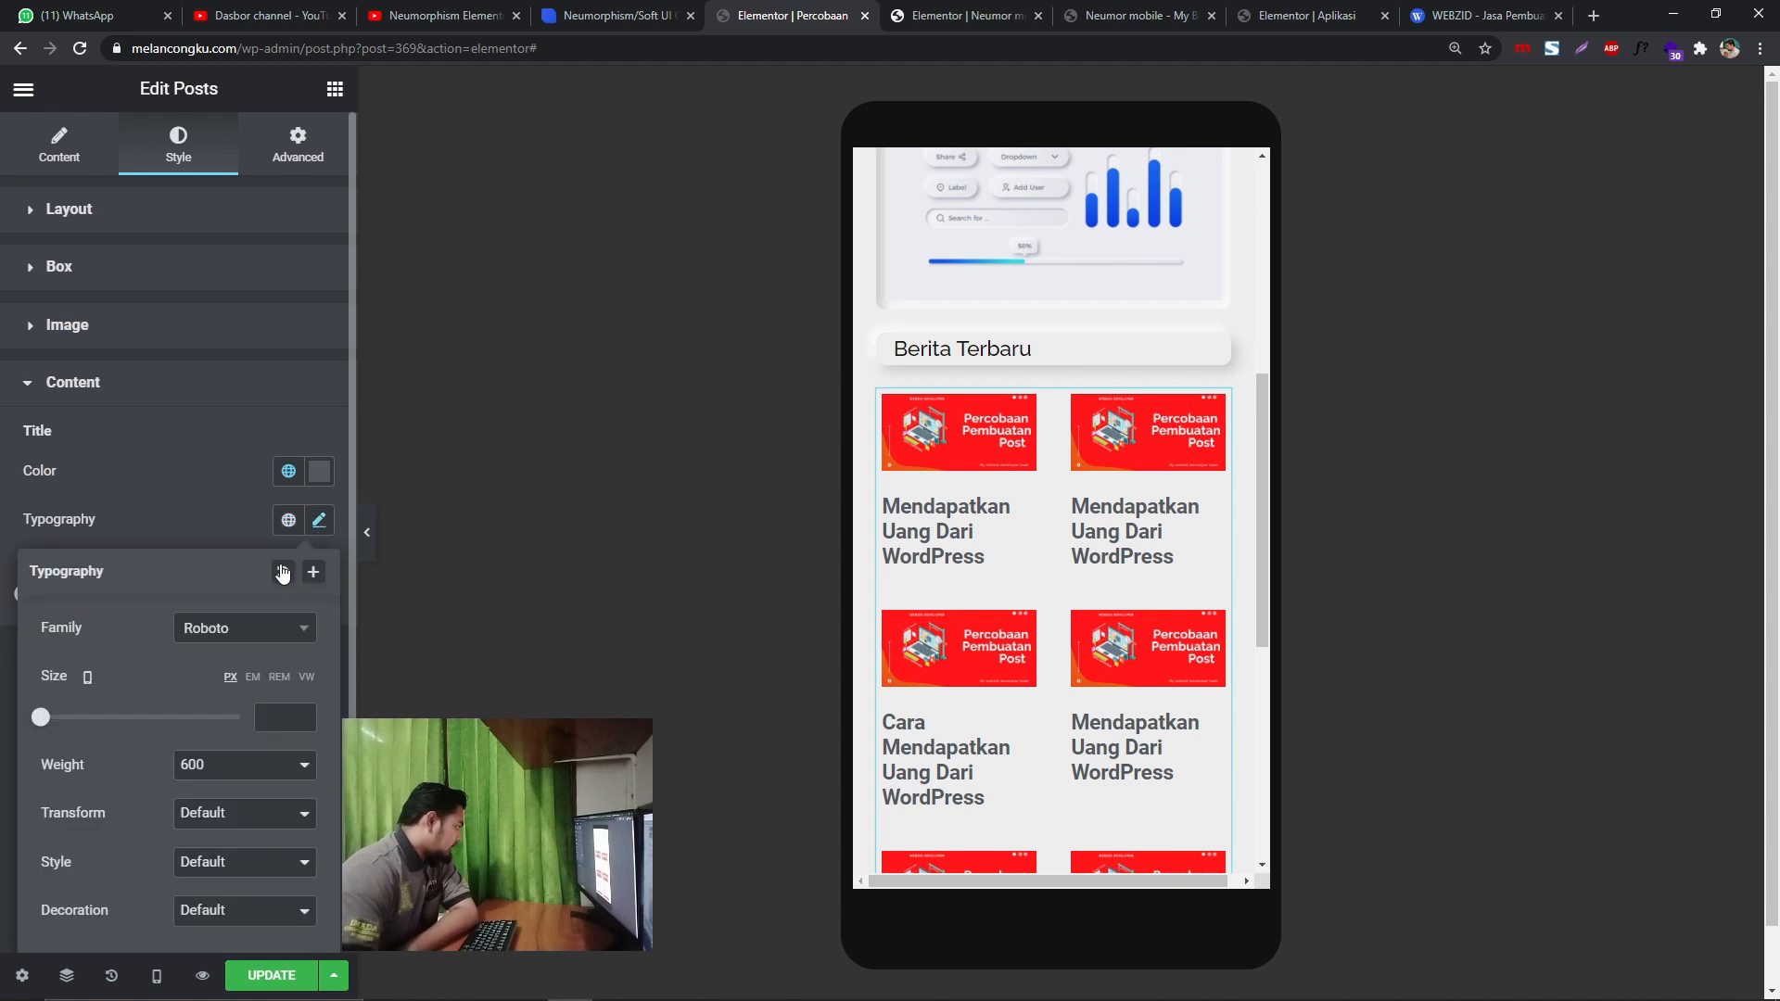
{"action": "left_click", "coordinate": [243, 630]}
{"action": "type", "text": "r"}
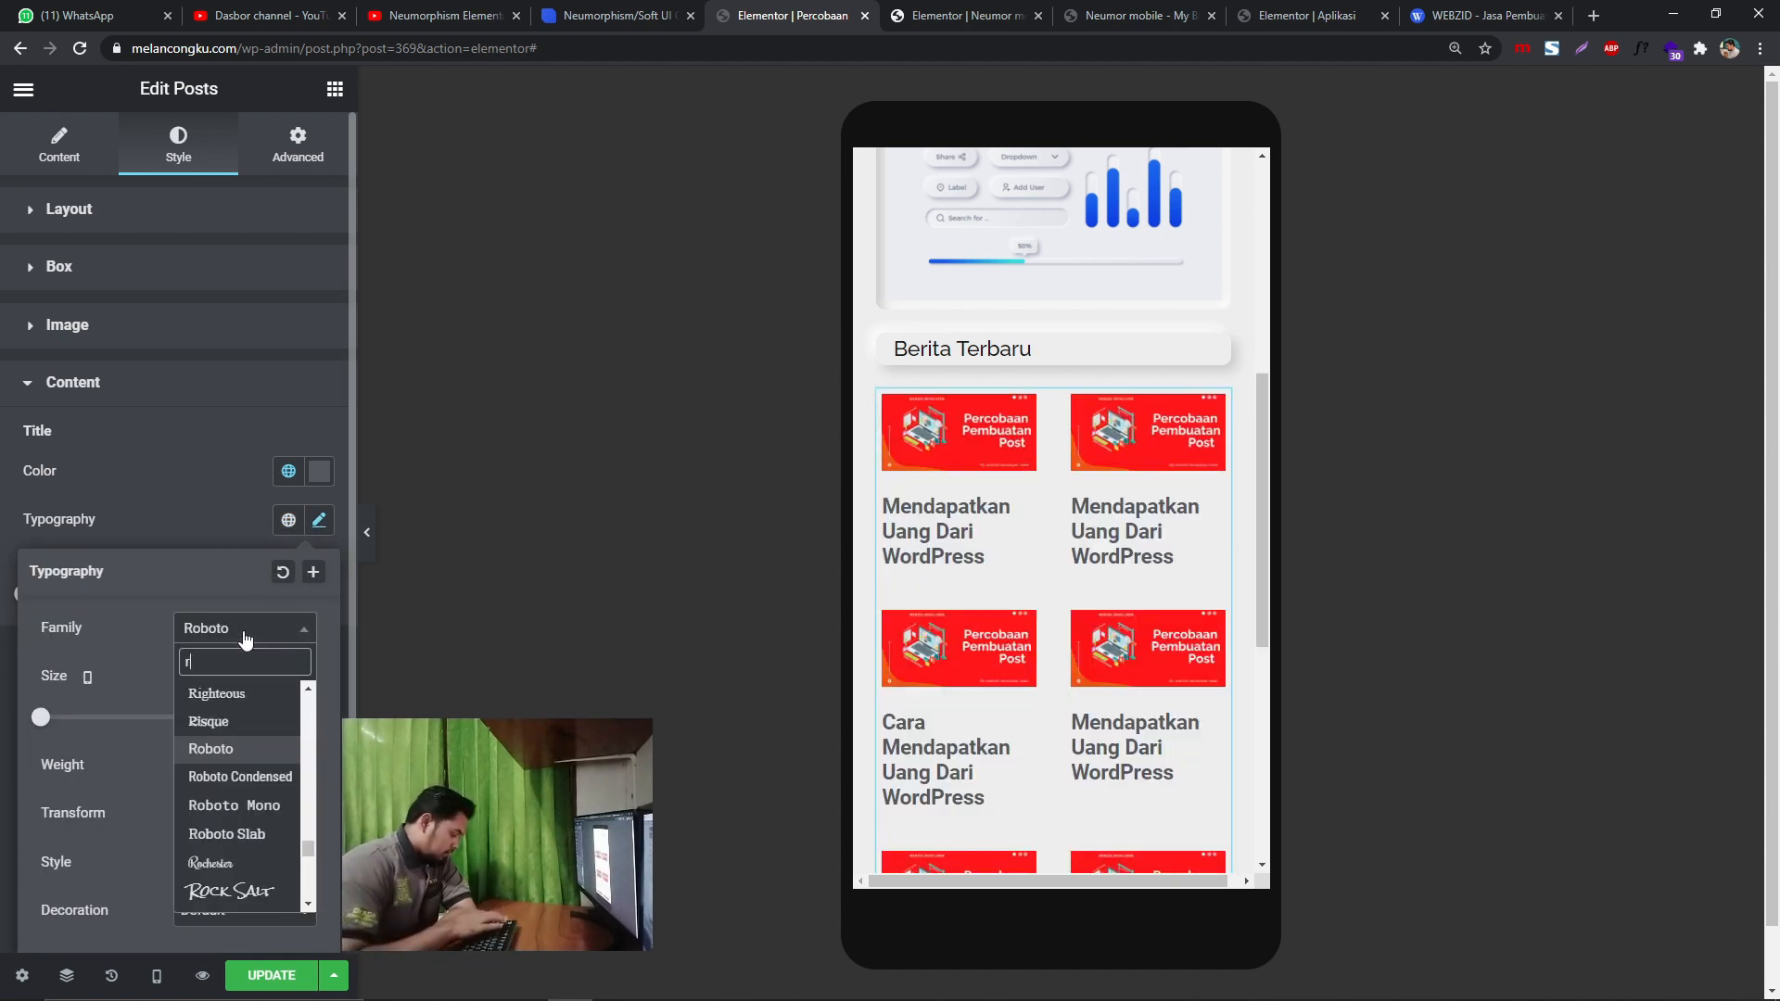
{"action": "type", "text": "al"}
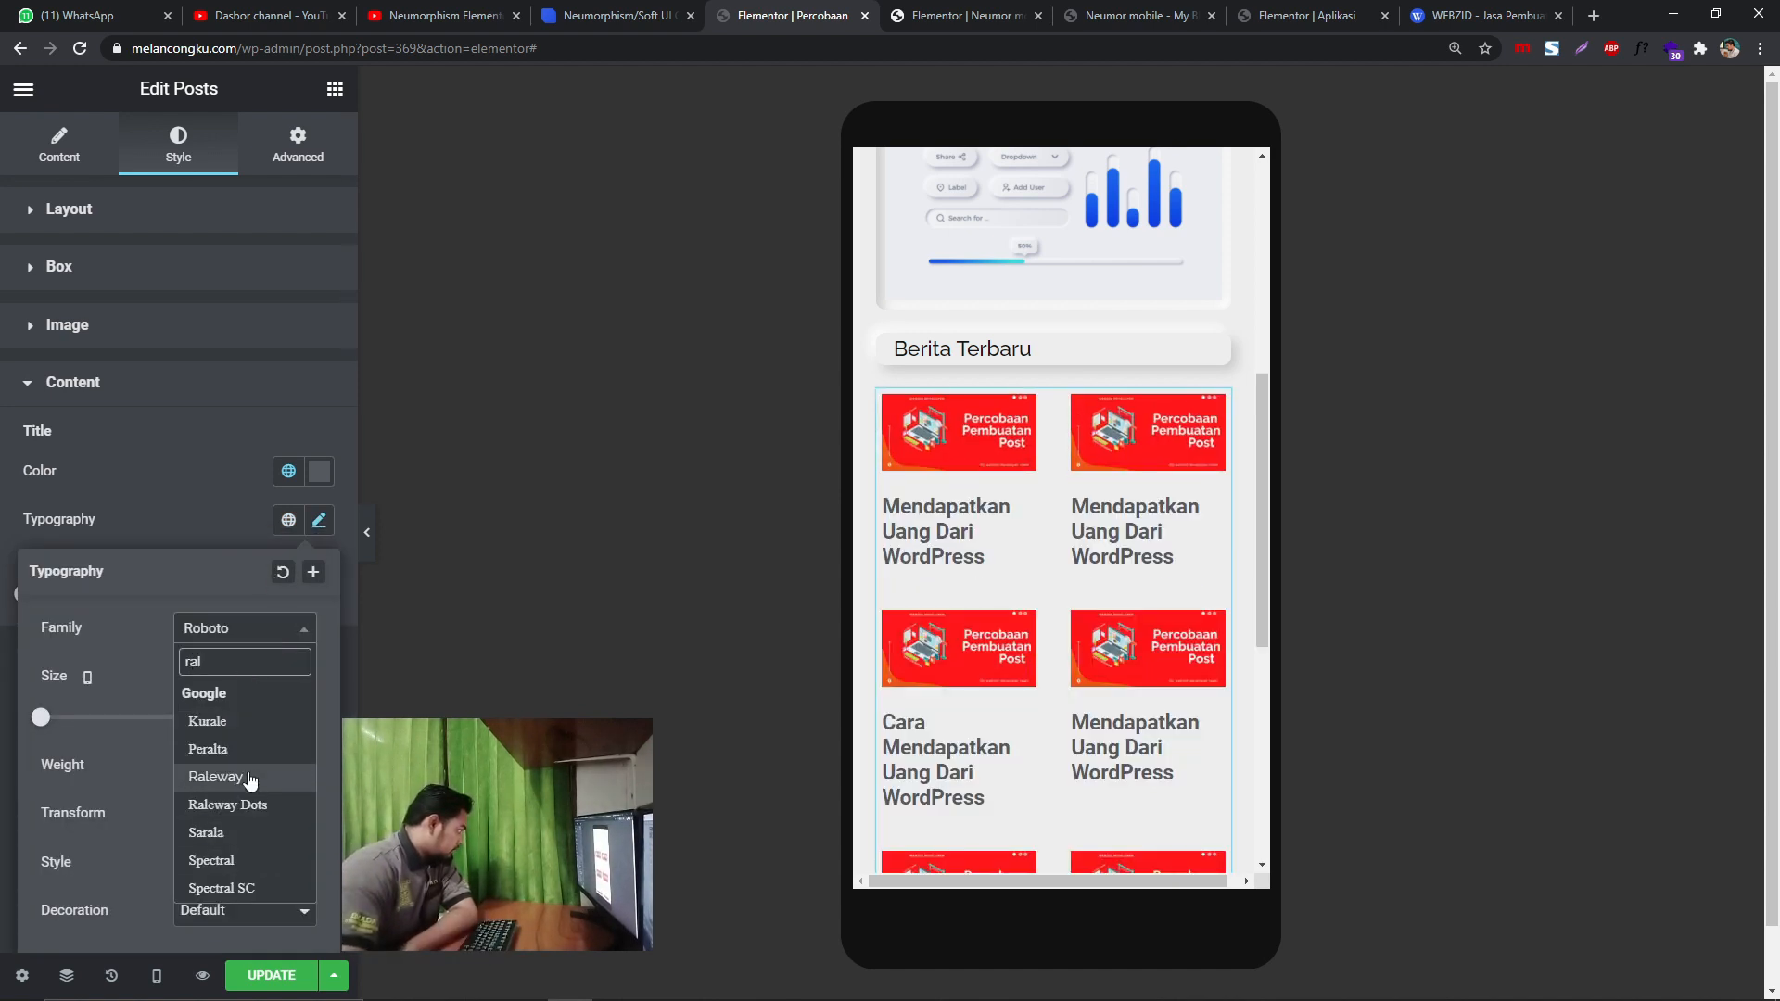
{"action": "left_click", "coordinate": [216, 776]}
{"action": "left_click", "coordinate": [187, 499]}
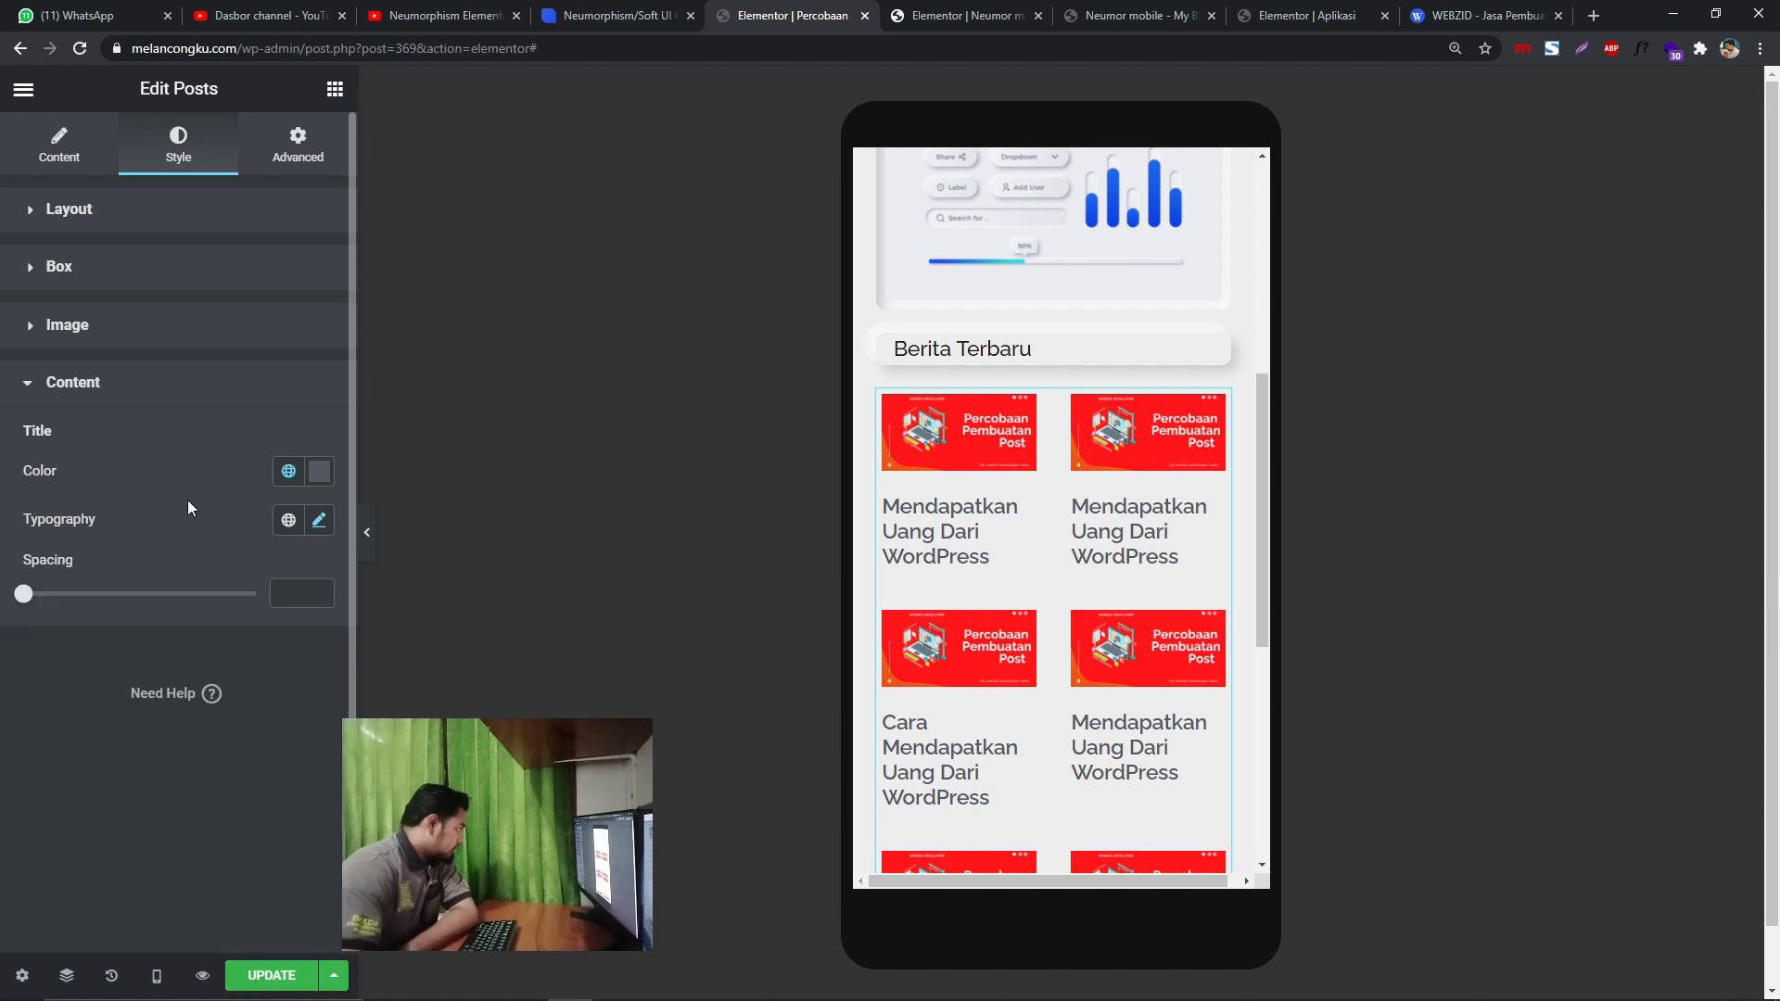
- Set the post titles' spacing to 0 and their color to near black
{"action": "mouse_move", "coordinate": [26, 593]}
{"action": "left_mouse_down"}
{"action": "mouse_move", "coordinate": [44, 598]}
{"action": "mouse_move", "coordinate": [24, 598]}
{"action": "left_mouse_up"}
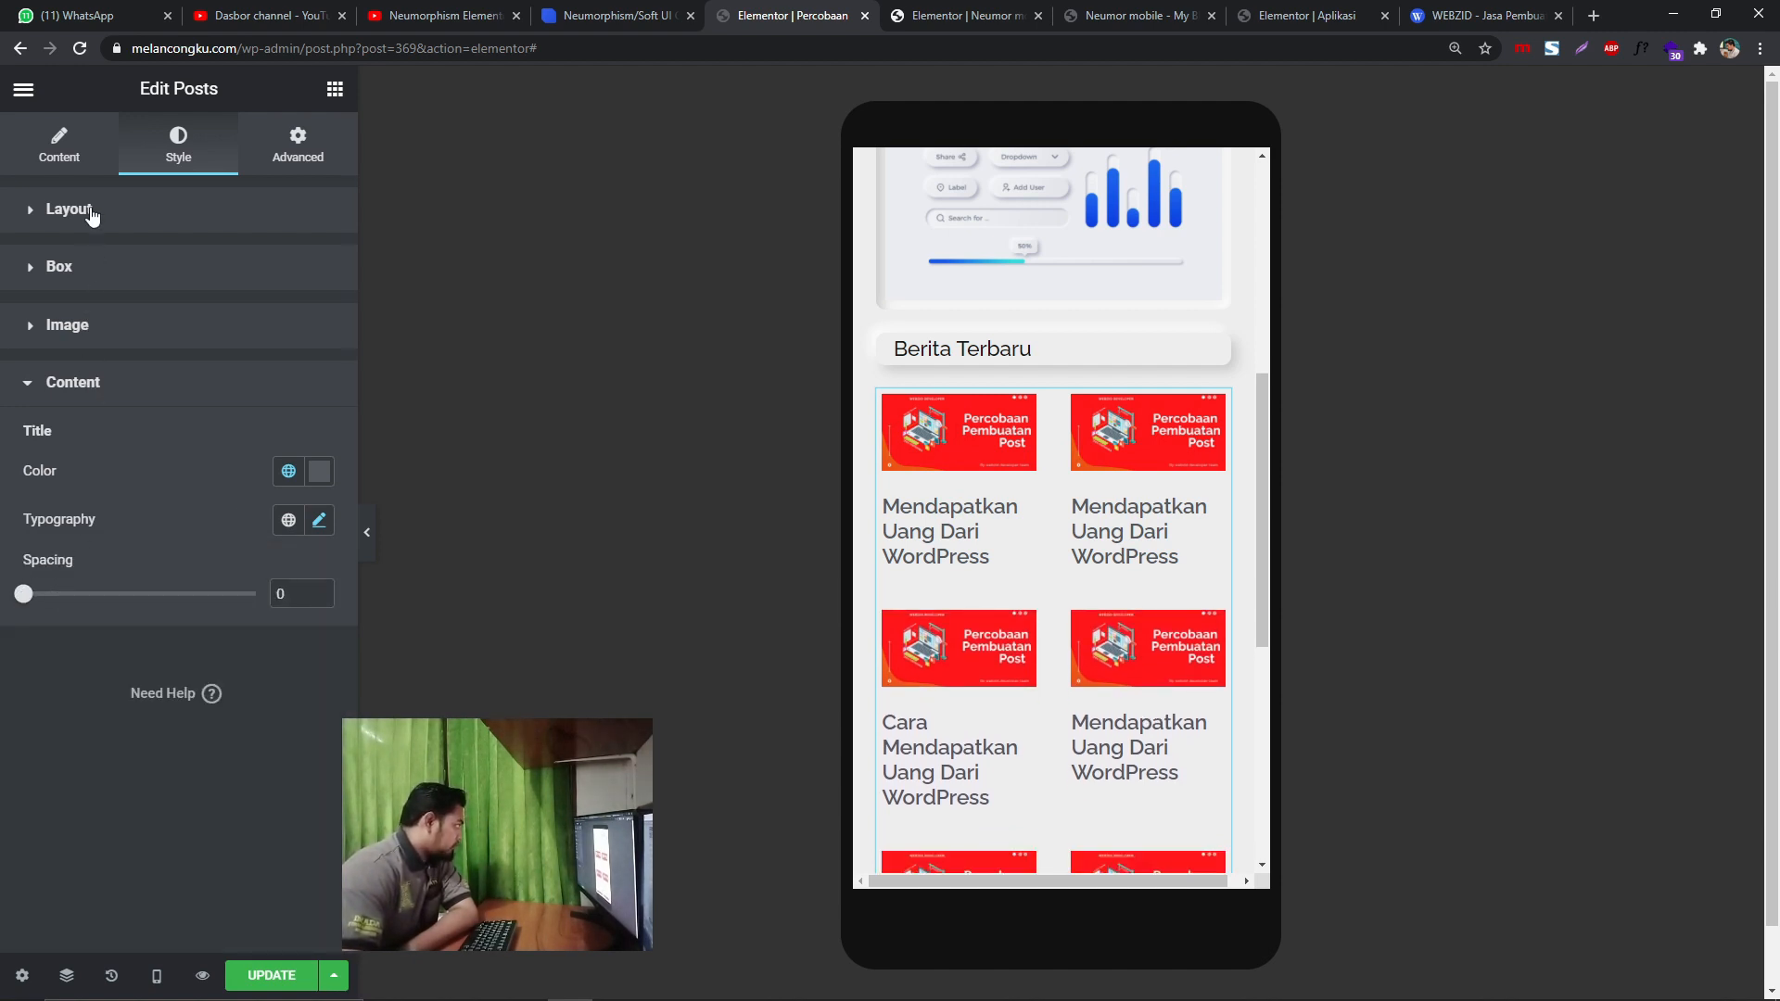
{"action": "left_click", "coordinate": [318, 471]}
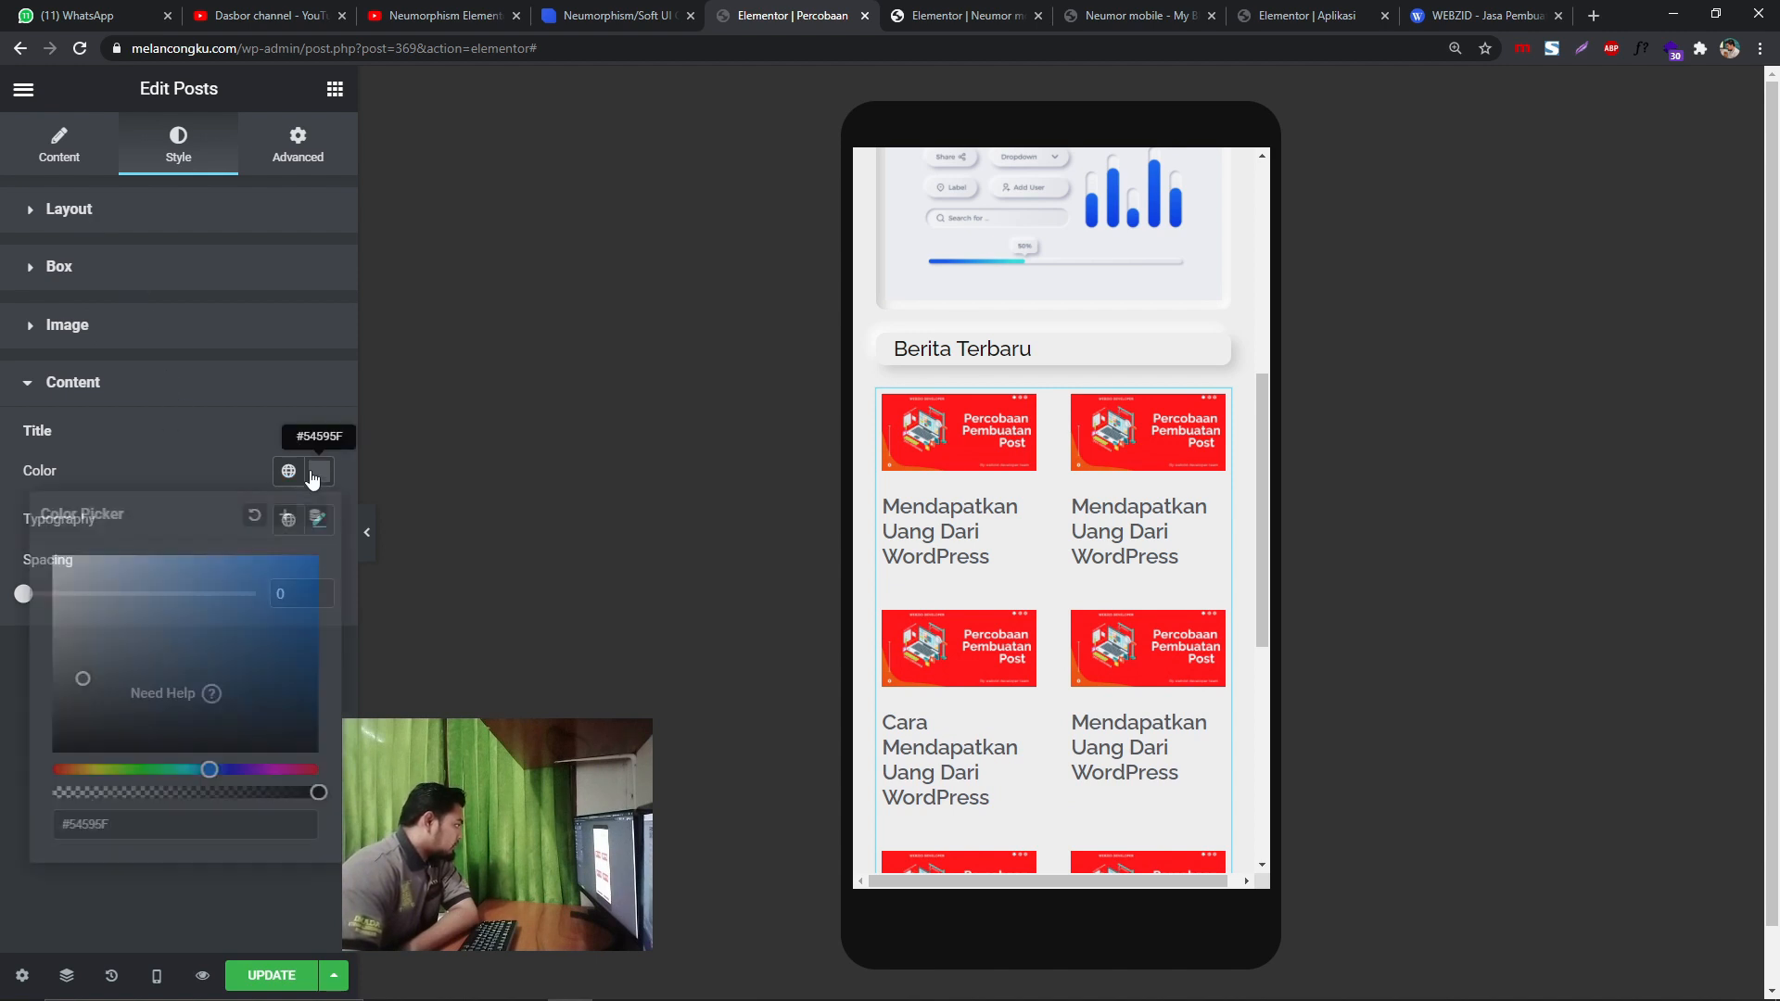
{"action": "left_click_drag", "start_coordinate": [110, 643], "coordinate": [65, 734]}
{"action": "left_click", "coordinate": [176, 388]}
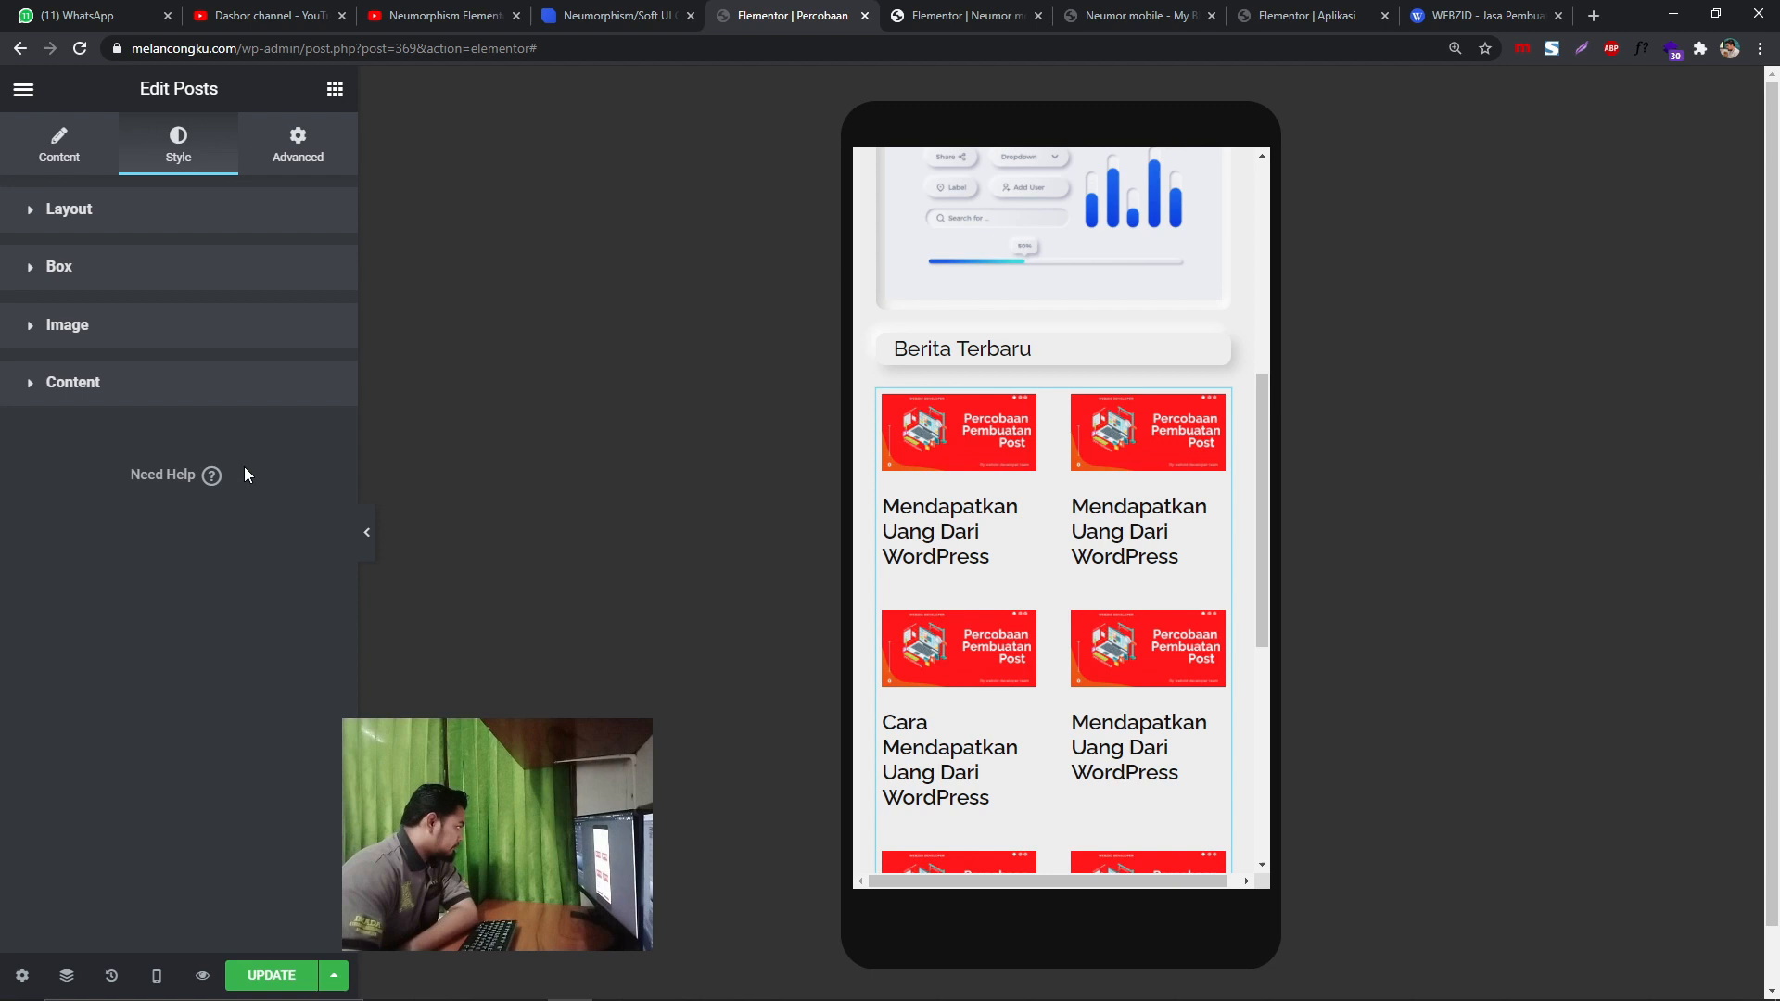
- Set the post titles' font weight to 500 and their size to 12 px
{"action": "left_click", "coordinate": [301, 388]}
{"action": "left_click", "coordinate": [319, 522]}
{"action": "left_click", "coordinate": [243, 760]}
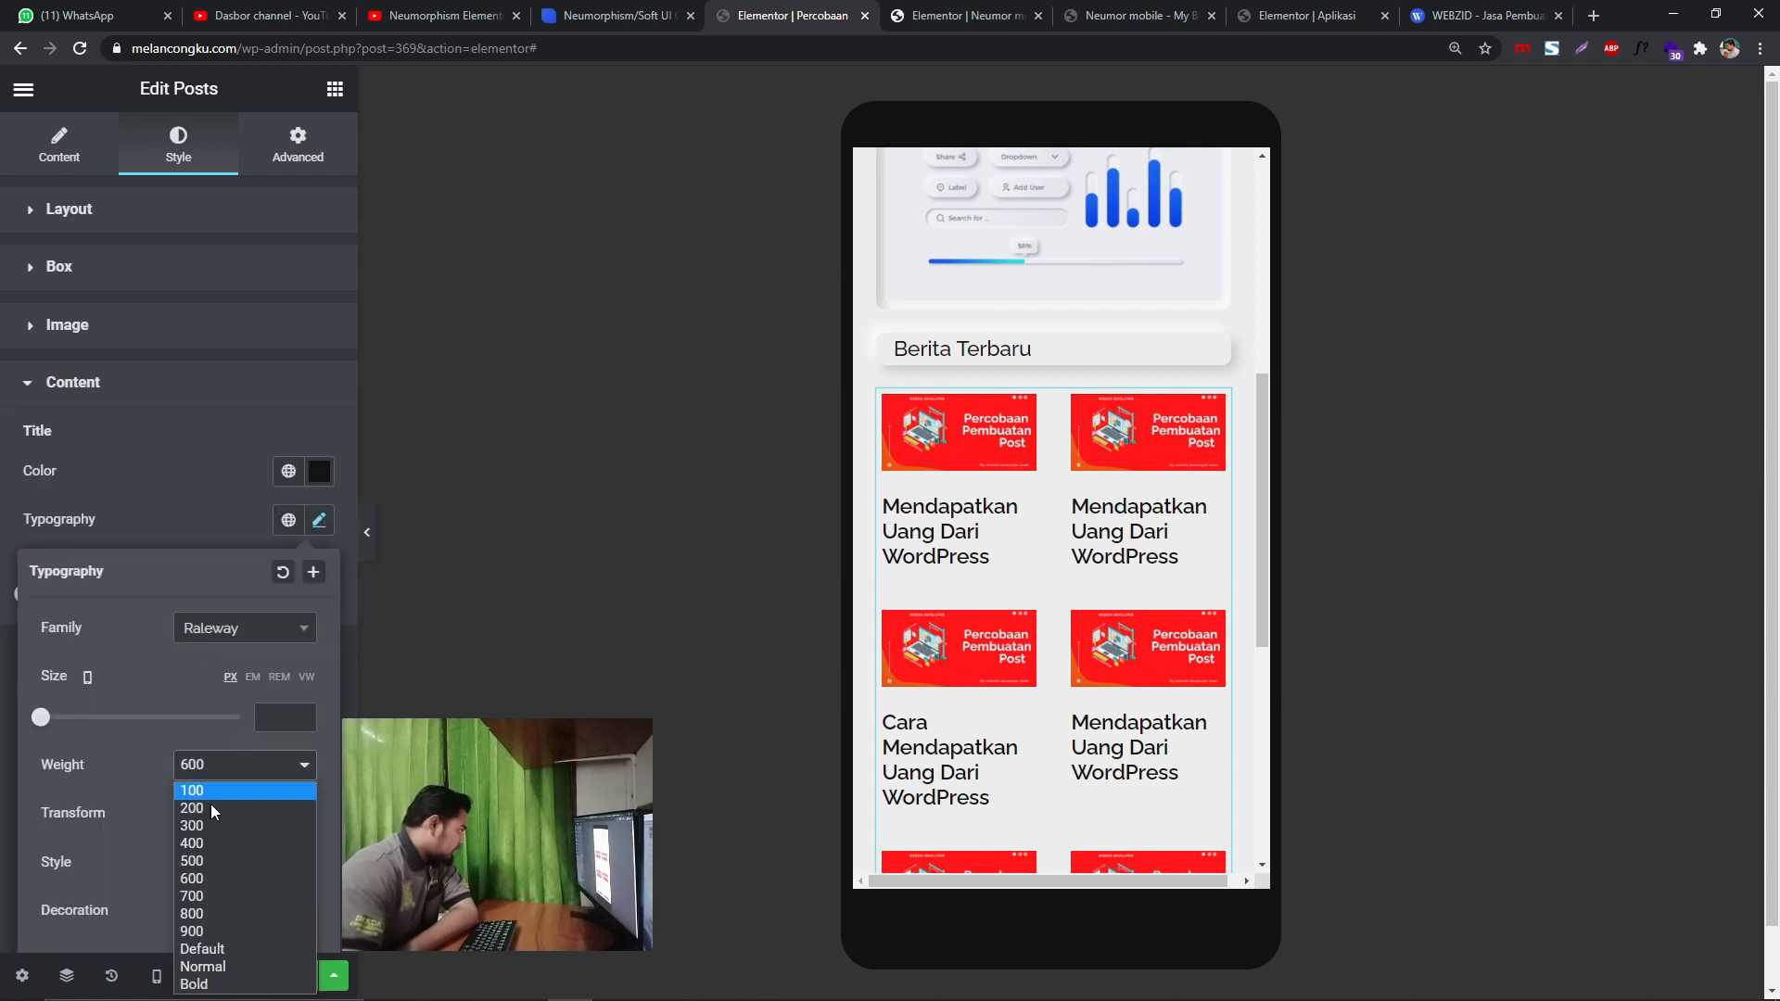
{"action": "left_click", "coordinate": [202, 862]}
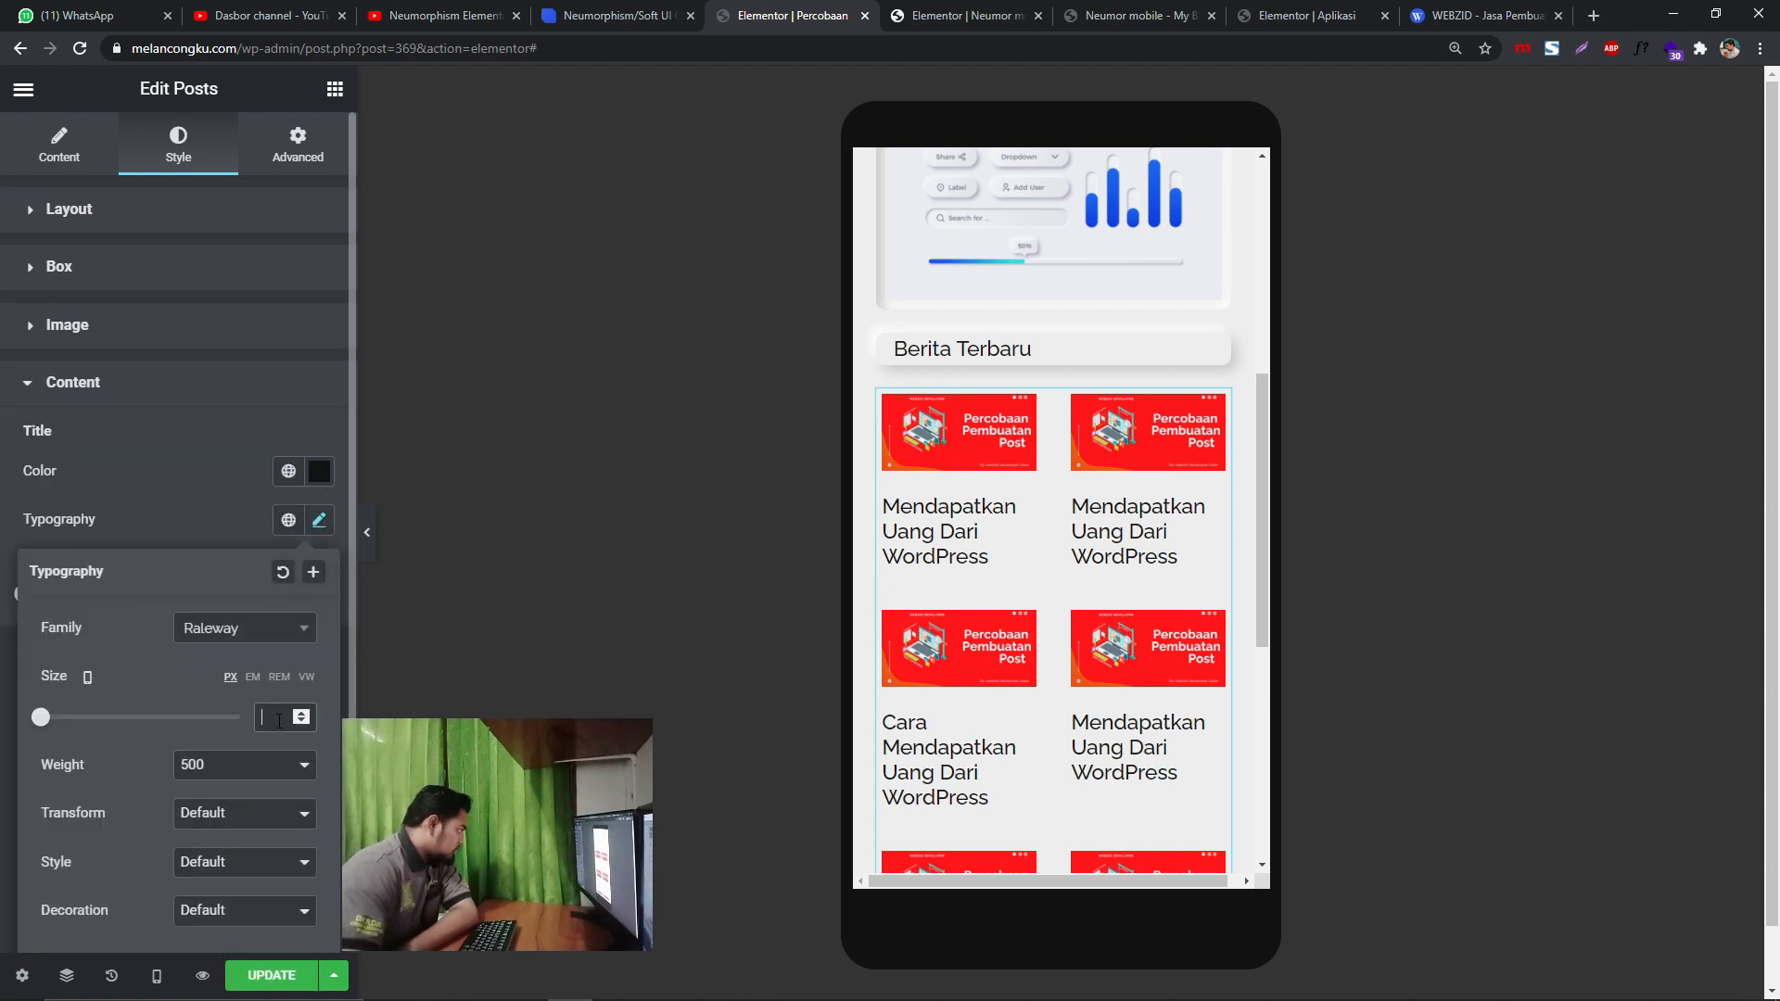
{"action": "type", "text": "15"}
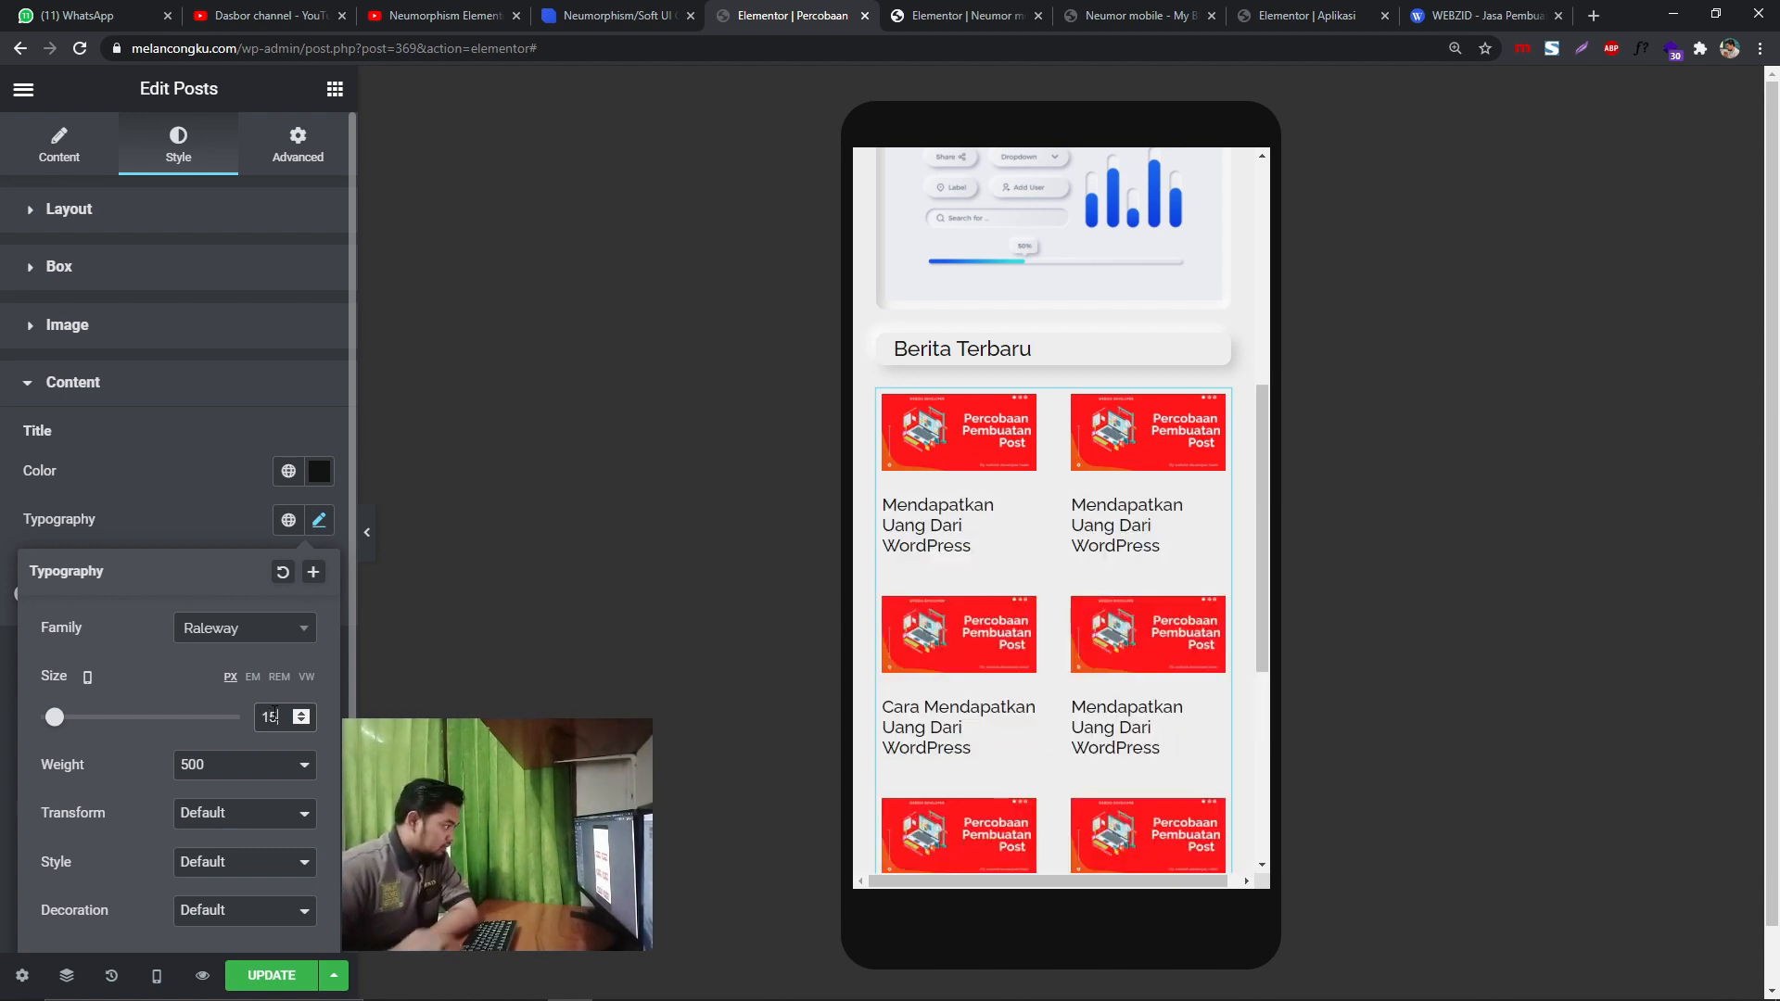
{"action": "left_click", "coordinate": [299, 724]}
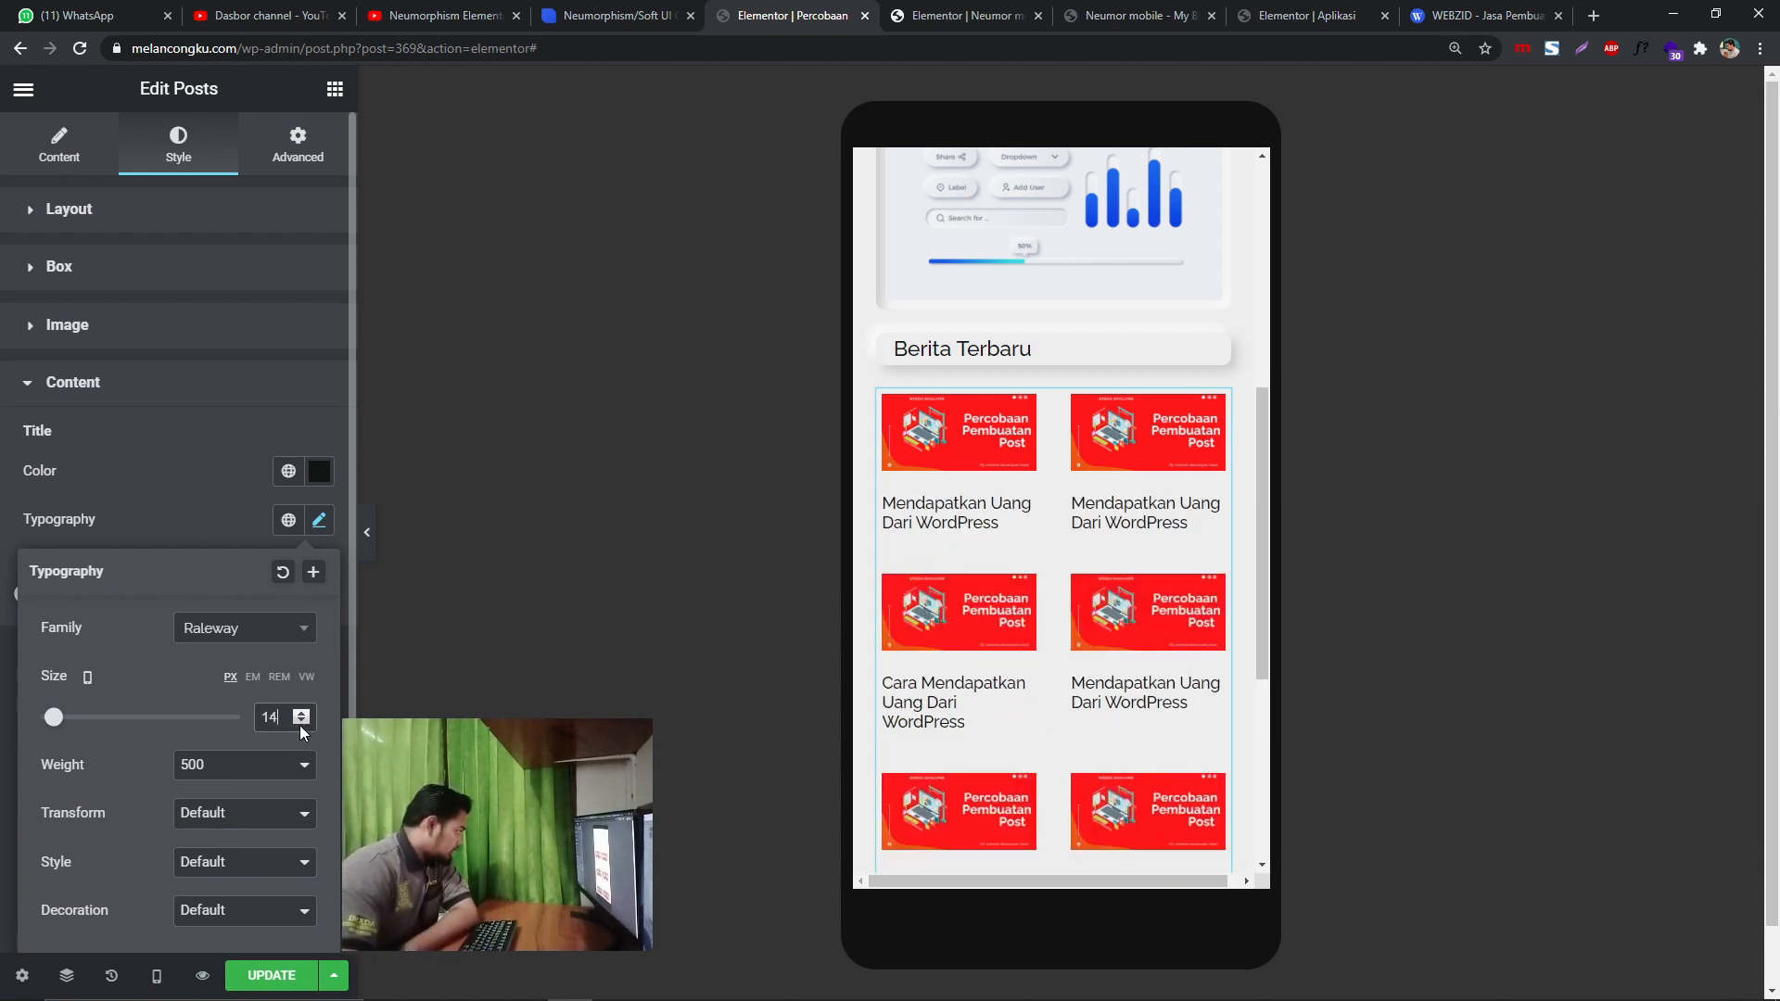
{"action": "double_click", "coordinate": [299, 725]}
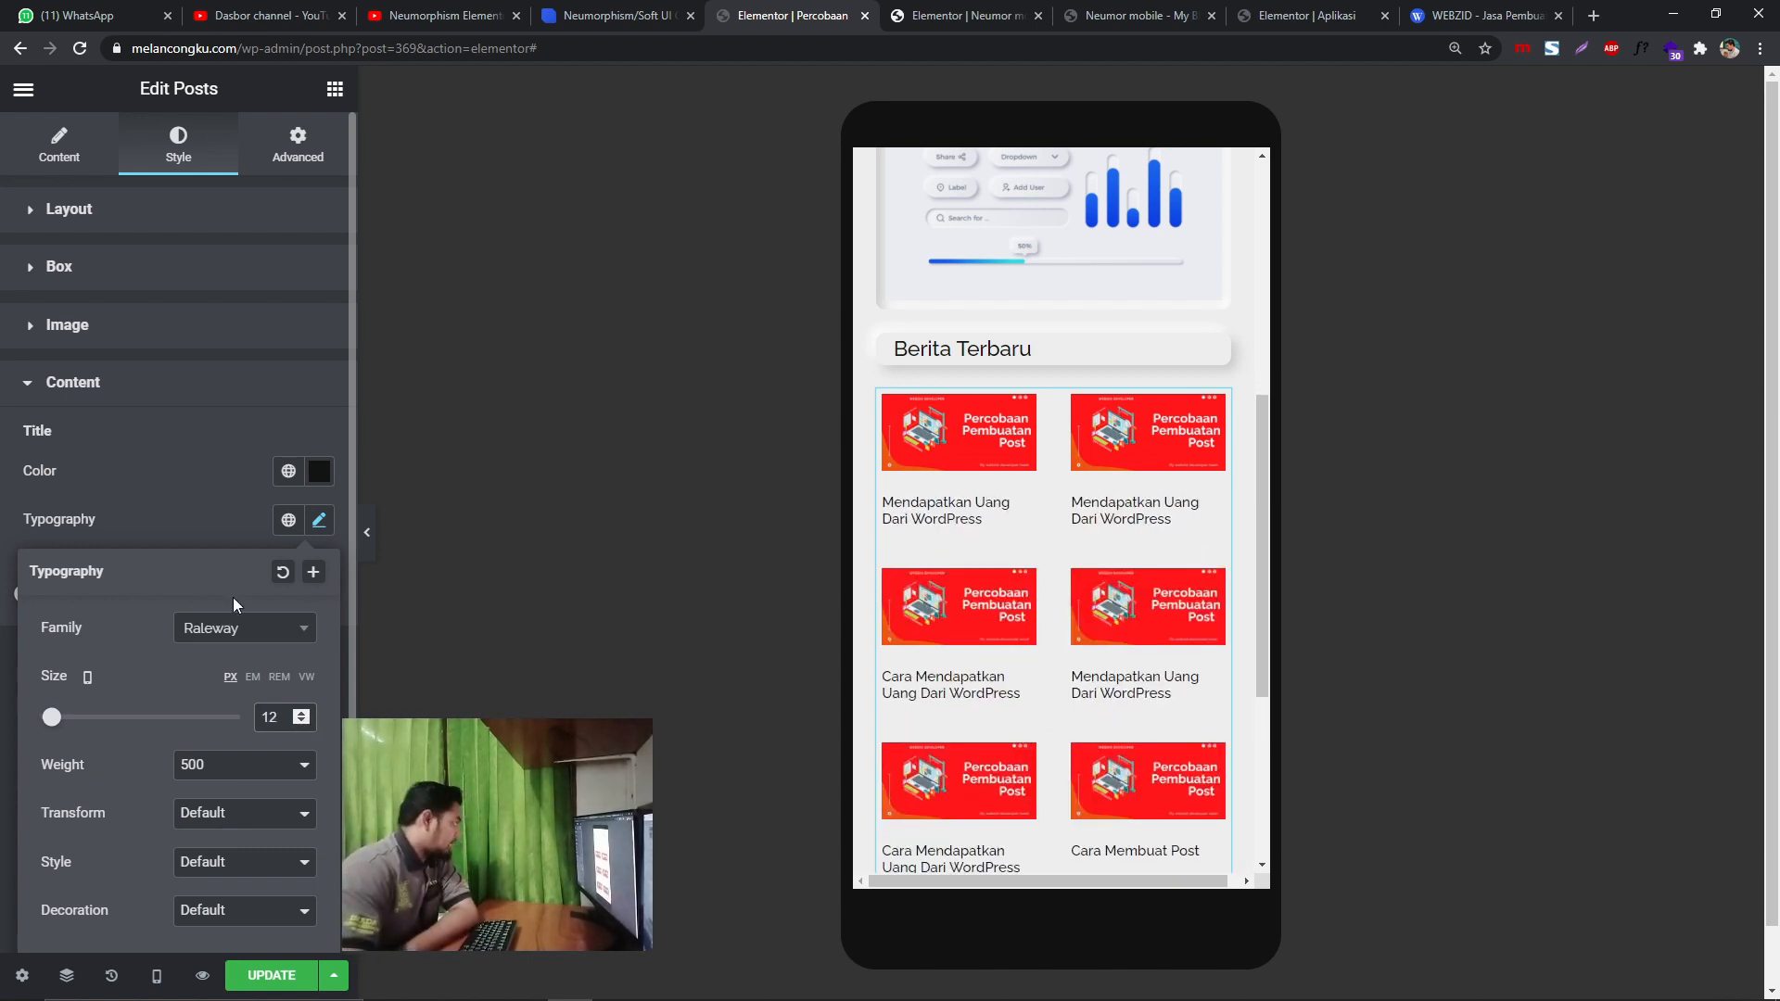
- Set the gap between the post columns to 12 and the post box's border radius to 0
{"action": "left_click", "coordinate": [108, 230]}
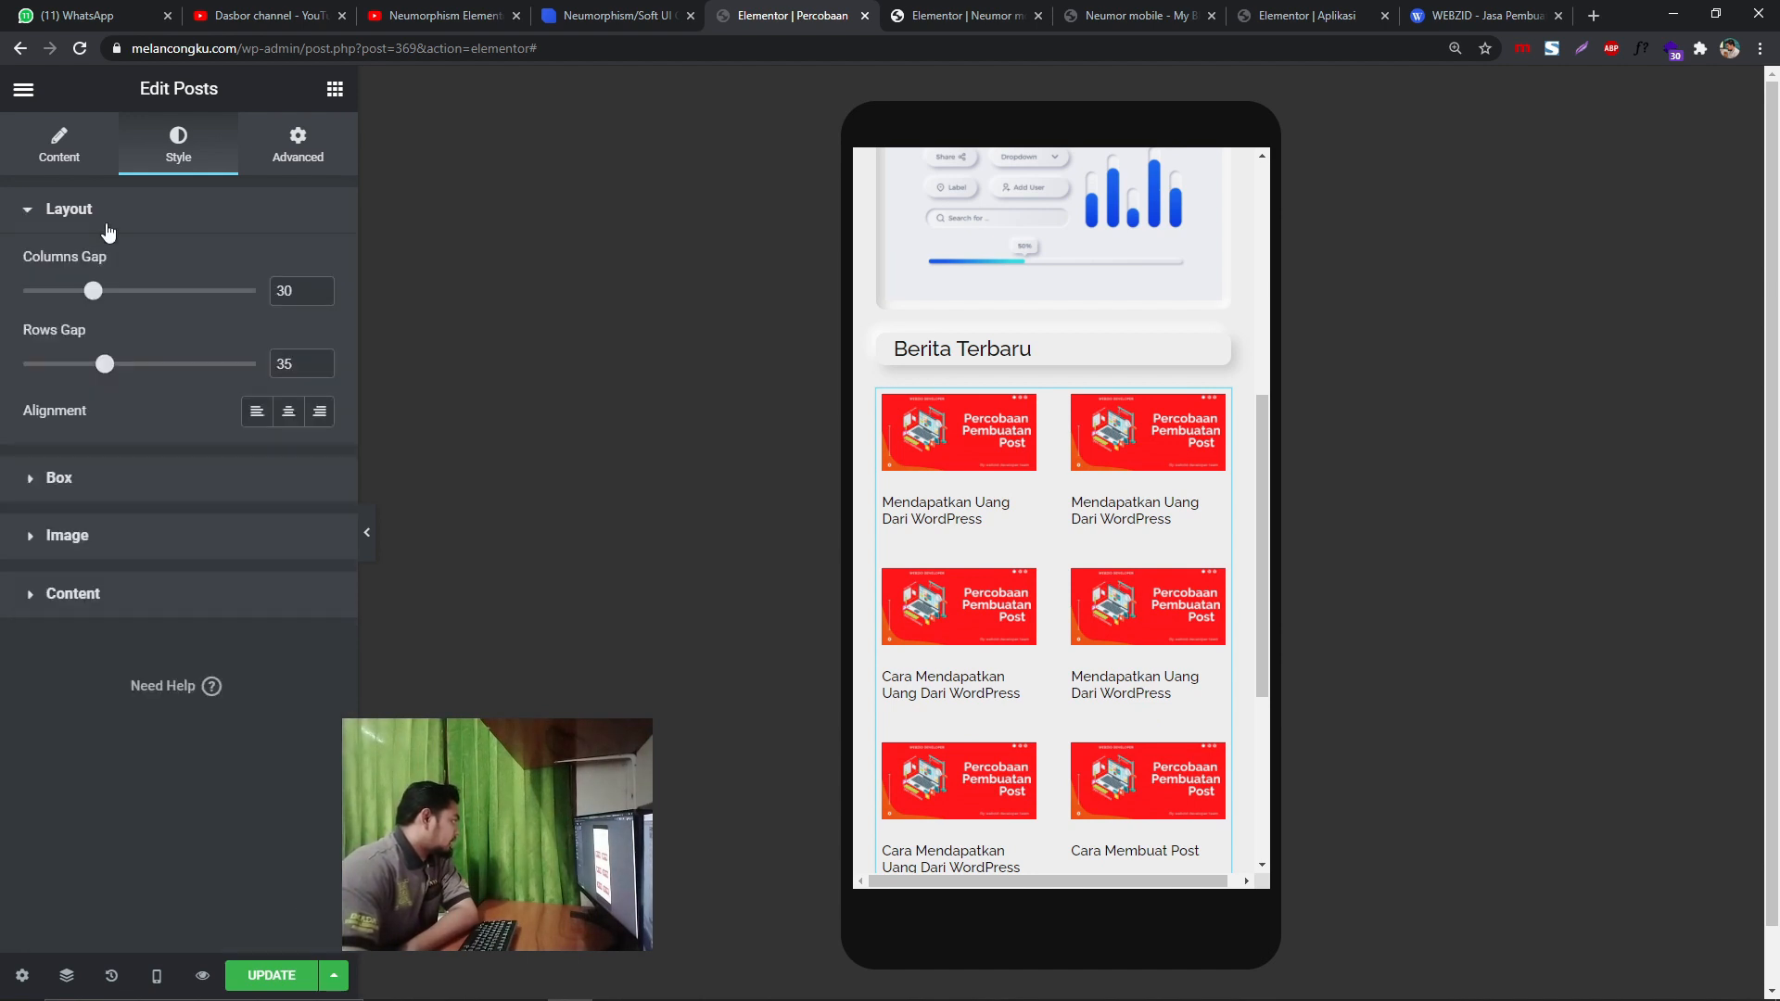
{"action": "left_click_drag", "start_coordinate": [93, 294], "coordinate": [52, 294]}
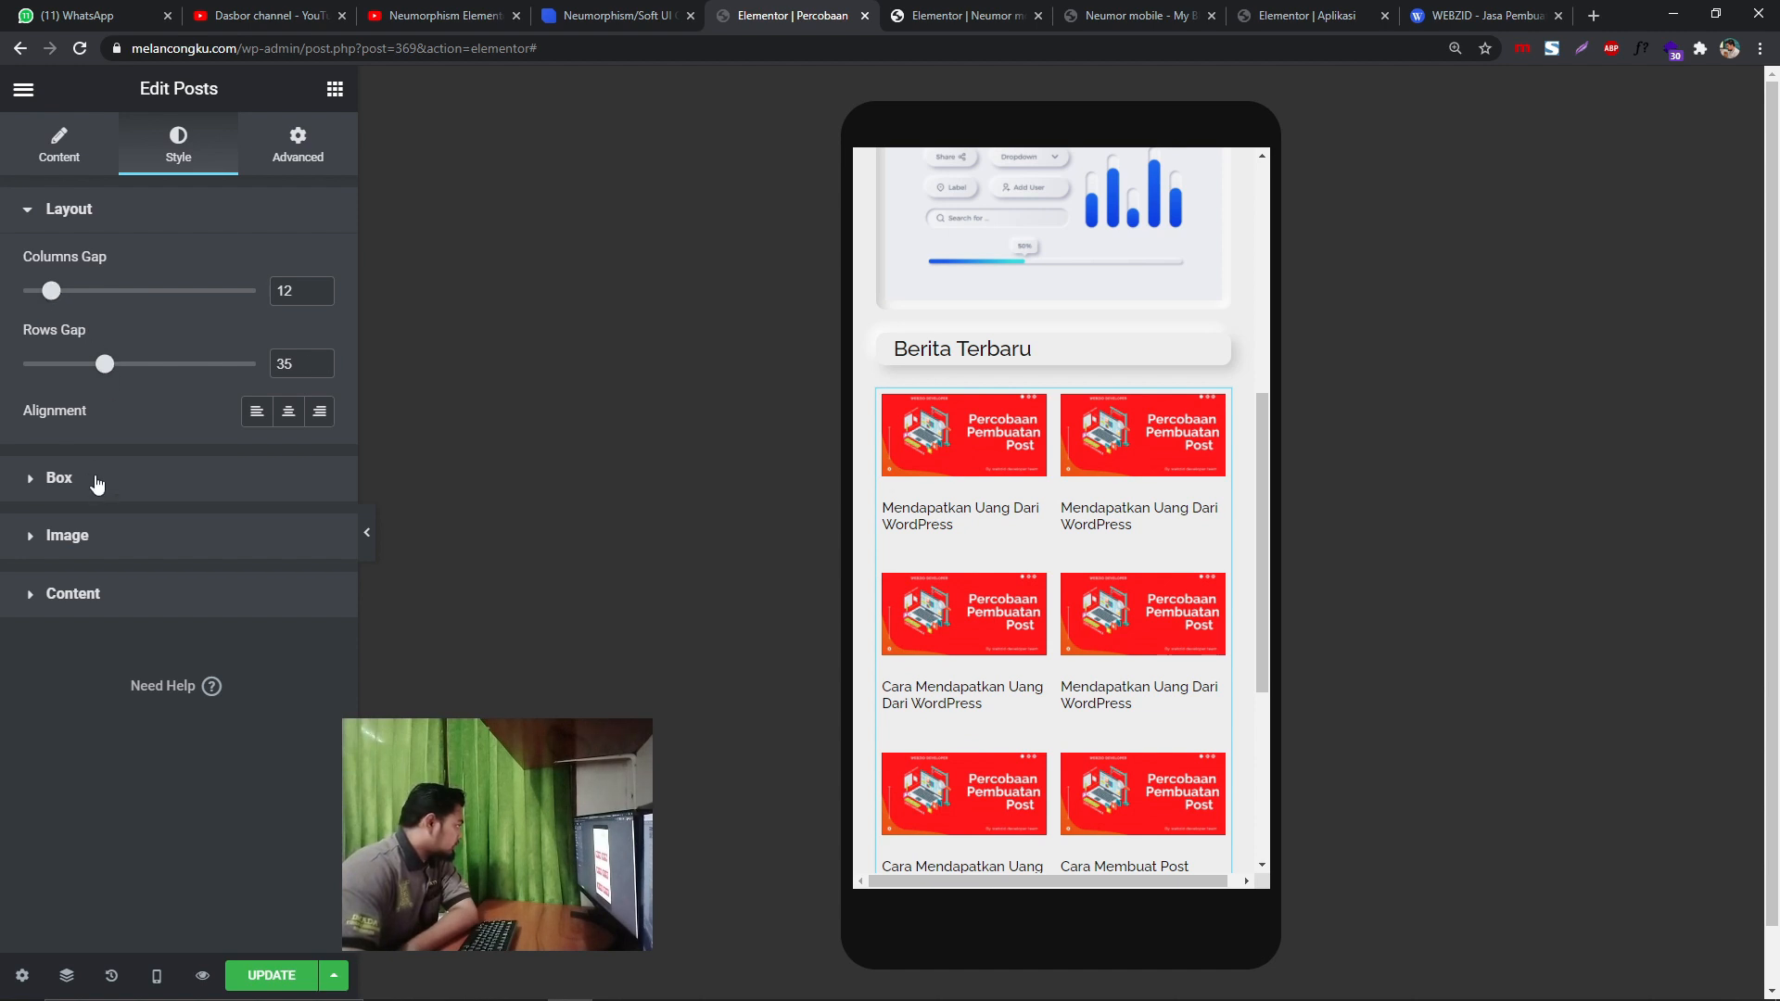
{"action": "left_click", "coordinate": [100, 486]}
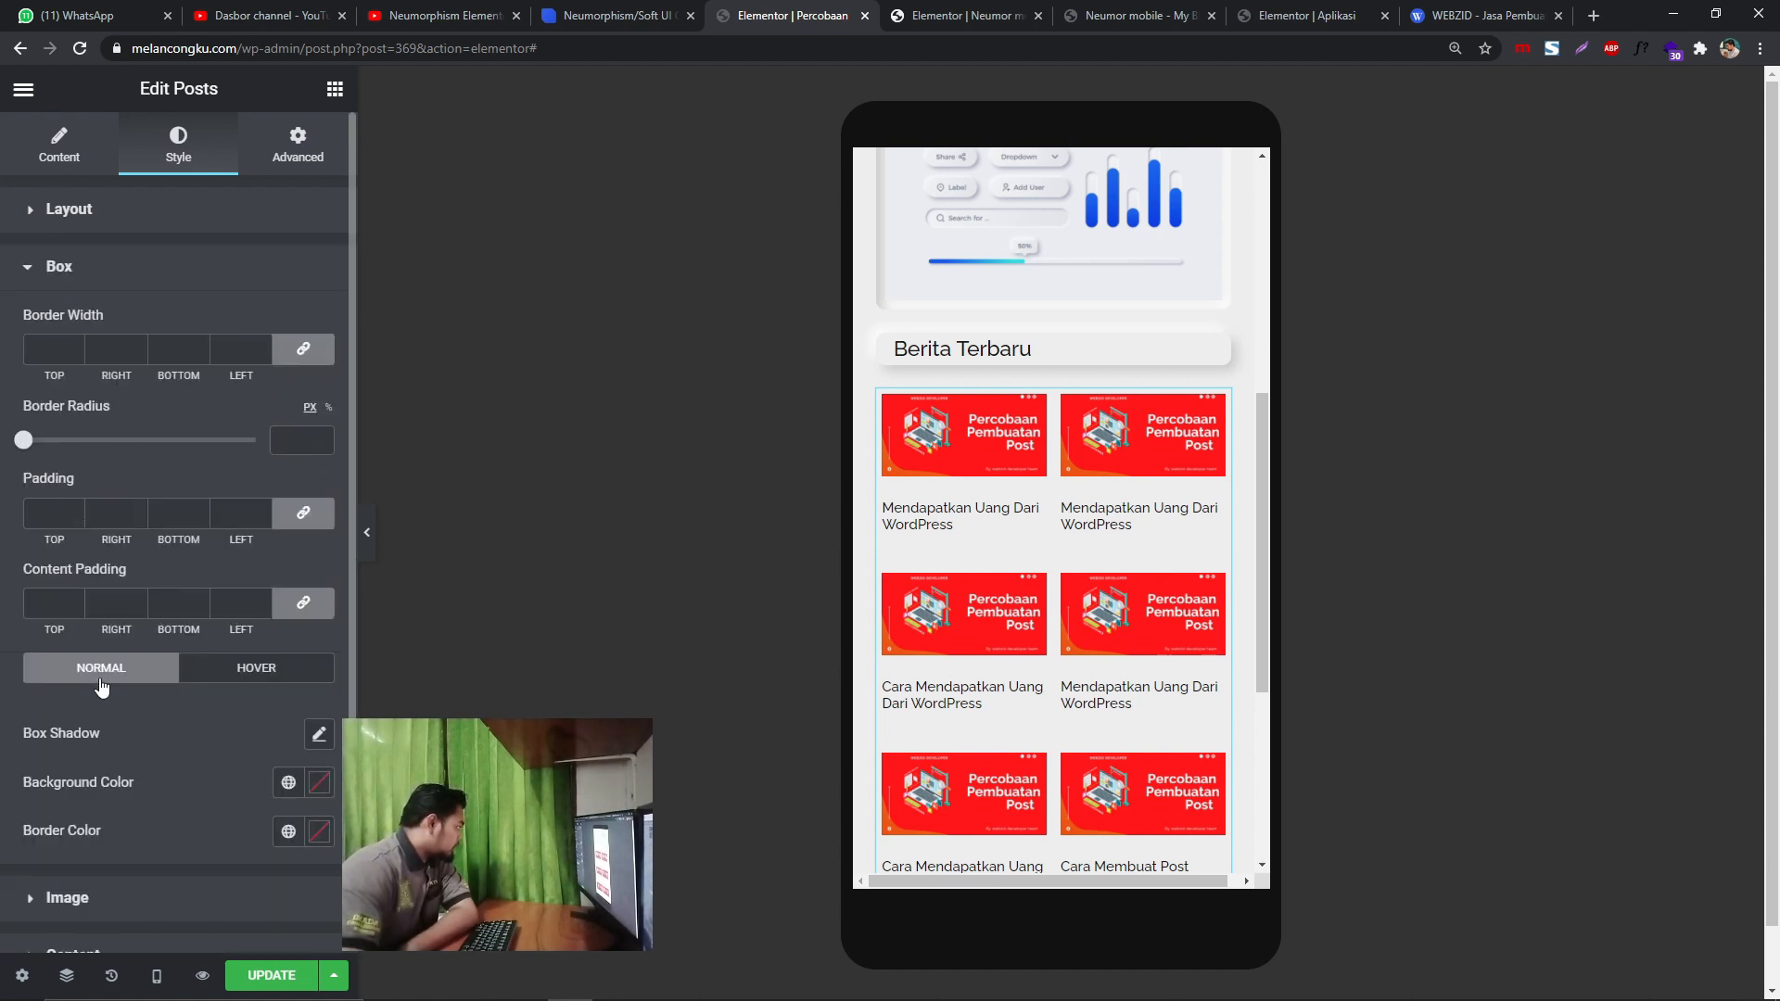
{"action": "left_click_drag", "start_coordinate": [37, 446], "coordinate": [6, 442]}
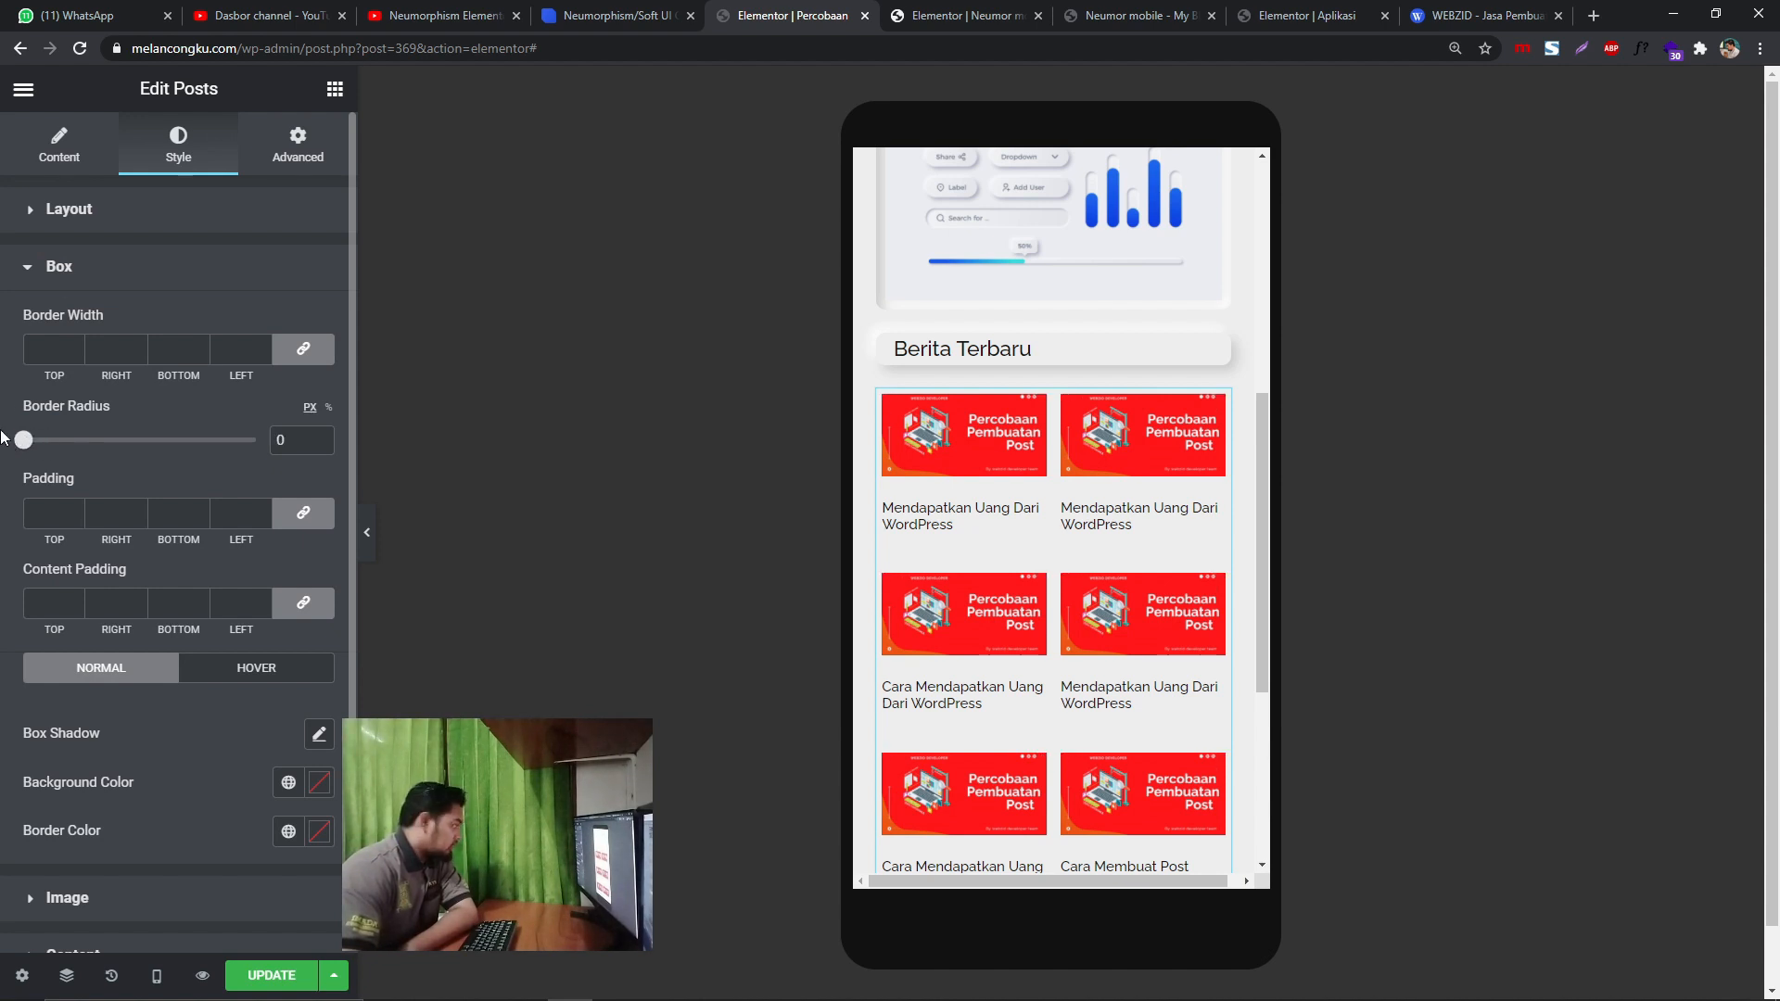
{"action": "left_click", "coordinate": [59, 269]}
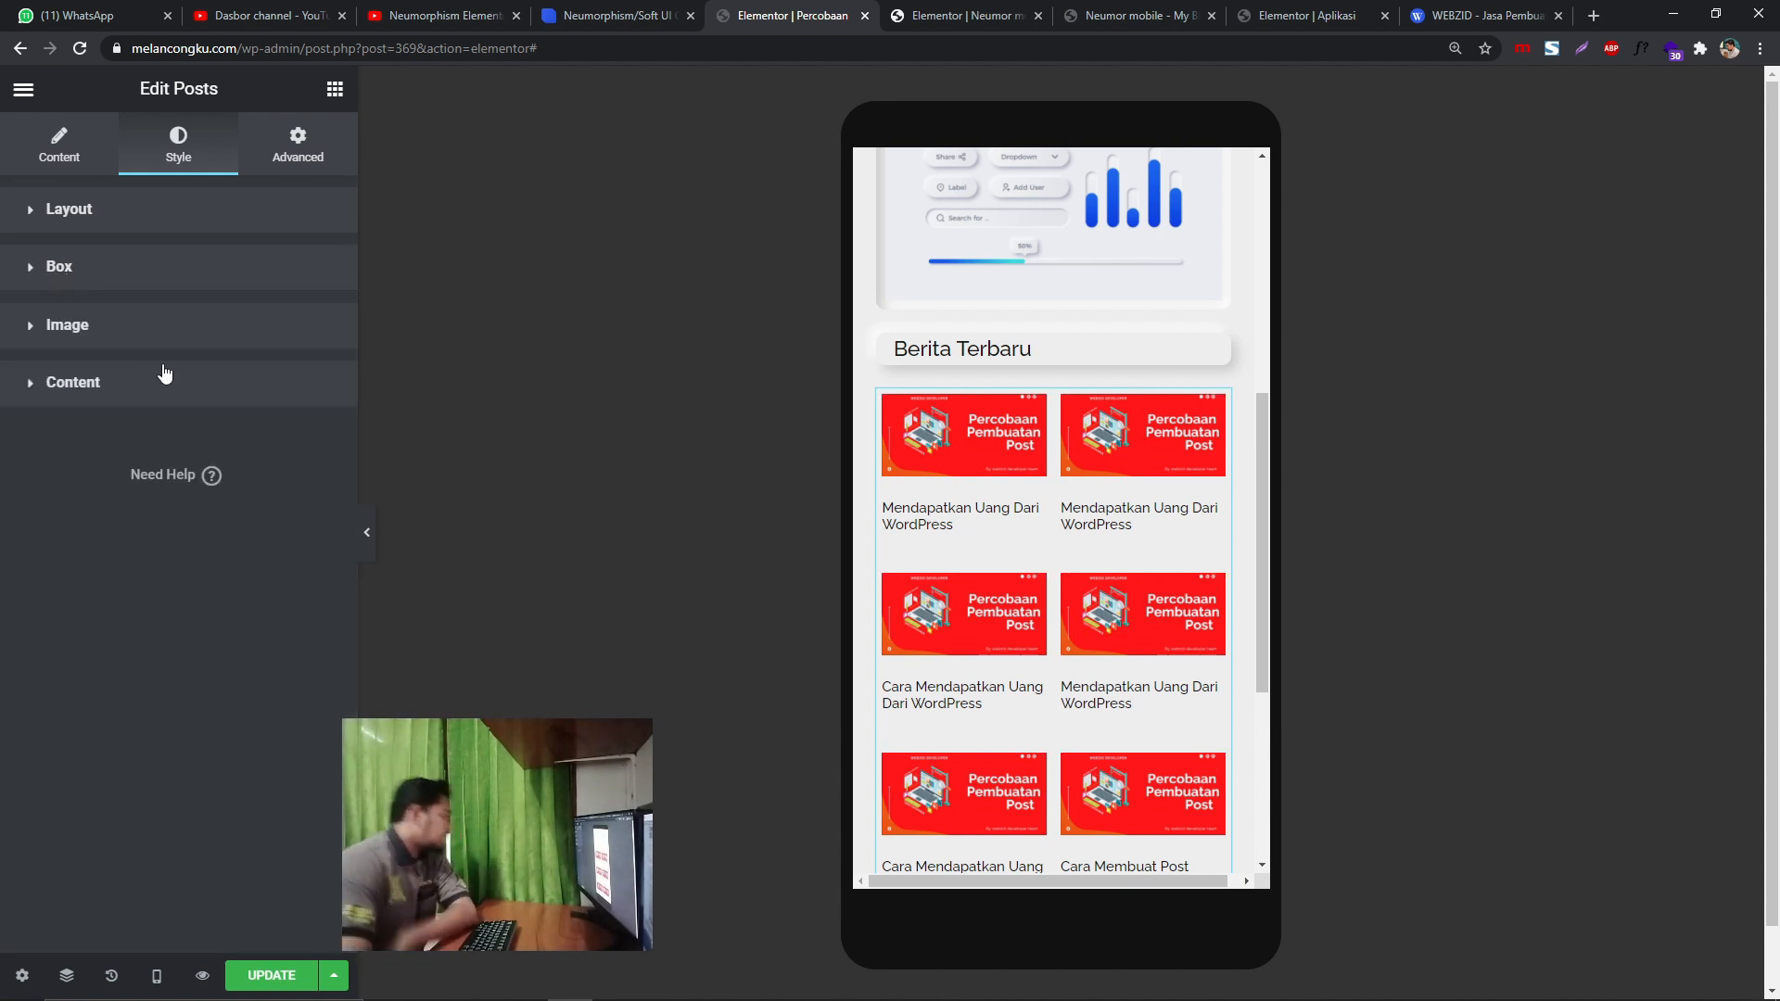
- Set the post image spacing to 5 and the gap between the post rows to 10
{"action": "left_click", "coordinate": [161, 387]}
{"action": "left_click", "coordinate": [135, 336]}
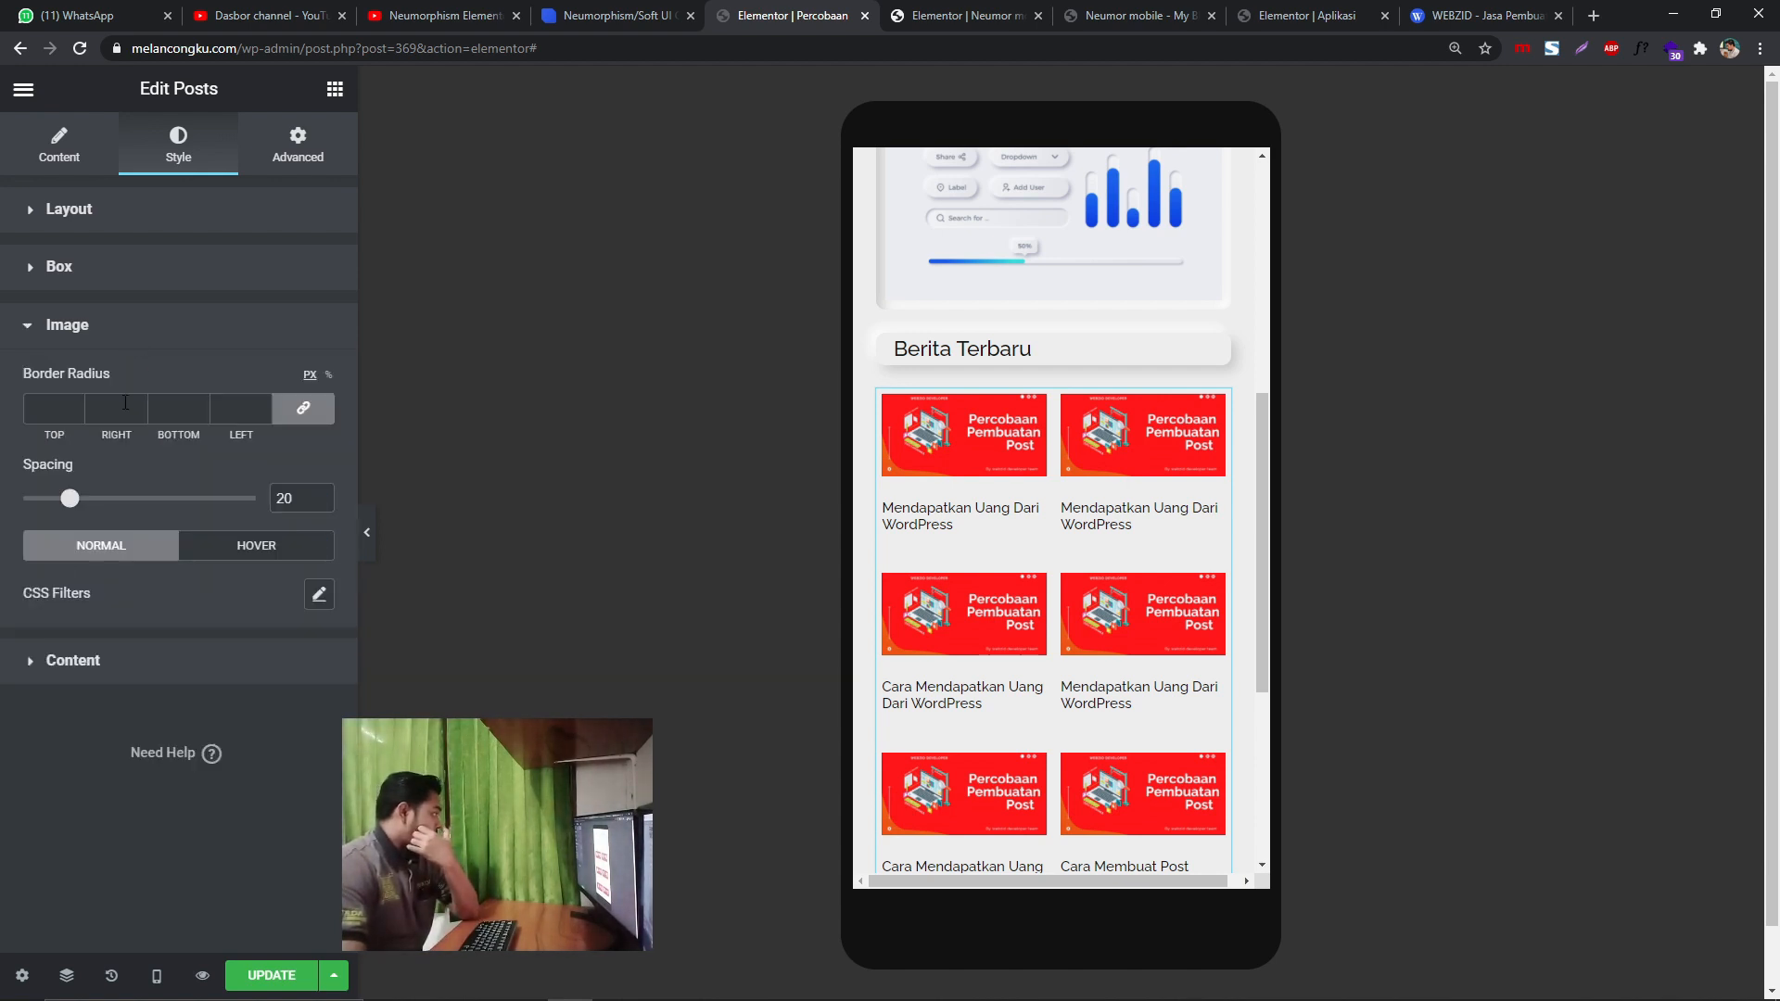
{"action": "left_click_drag", "start_coordinate": [71, 503], "coordinate": [36, 506]}
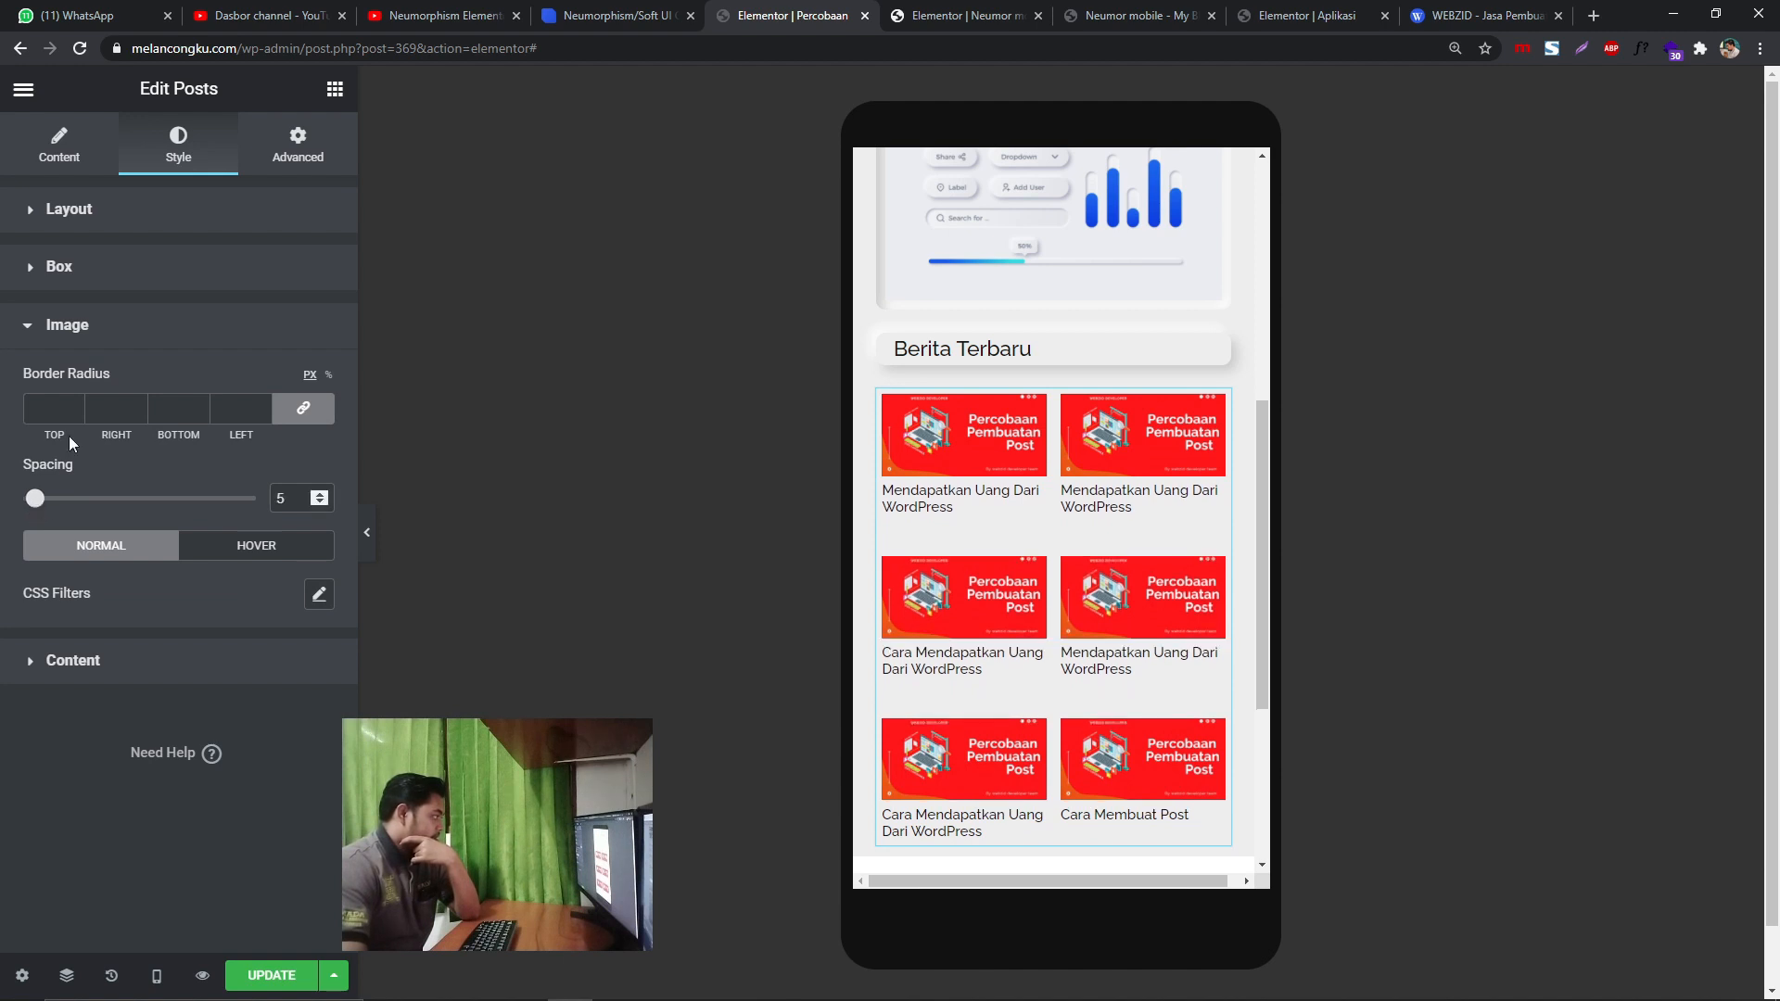
{"action": "left_click", "coordinate": [110, 226]}
{"action": "left_click_drag", "start_coordinate": [105, 365], "coordinate": [47, 364]}
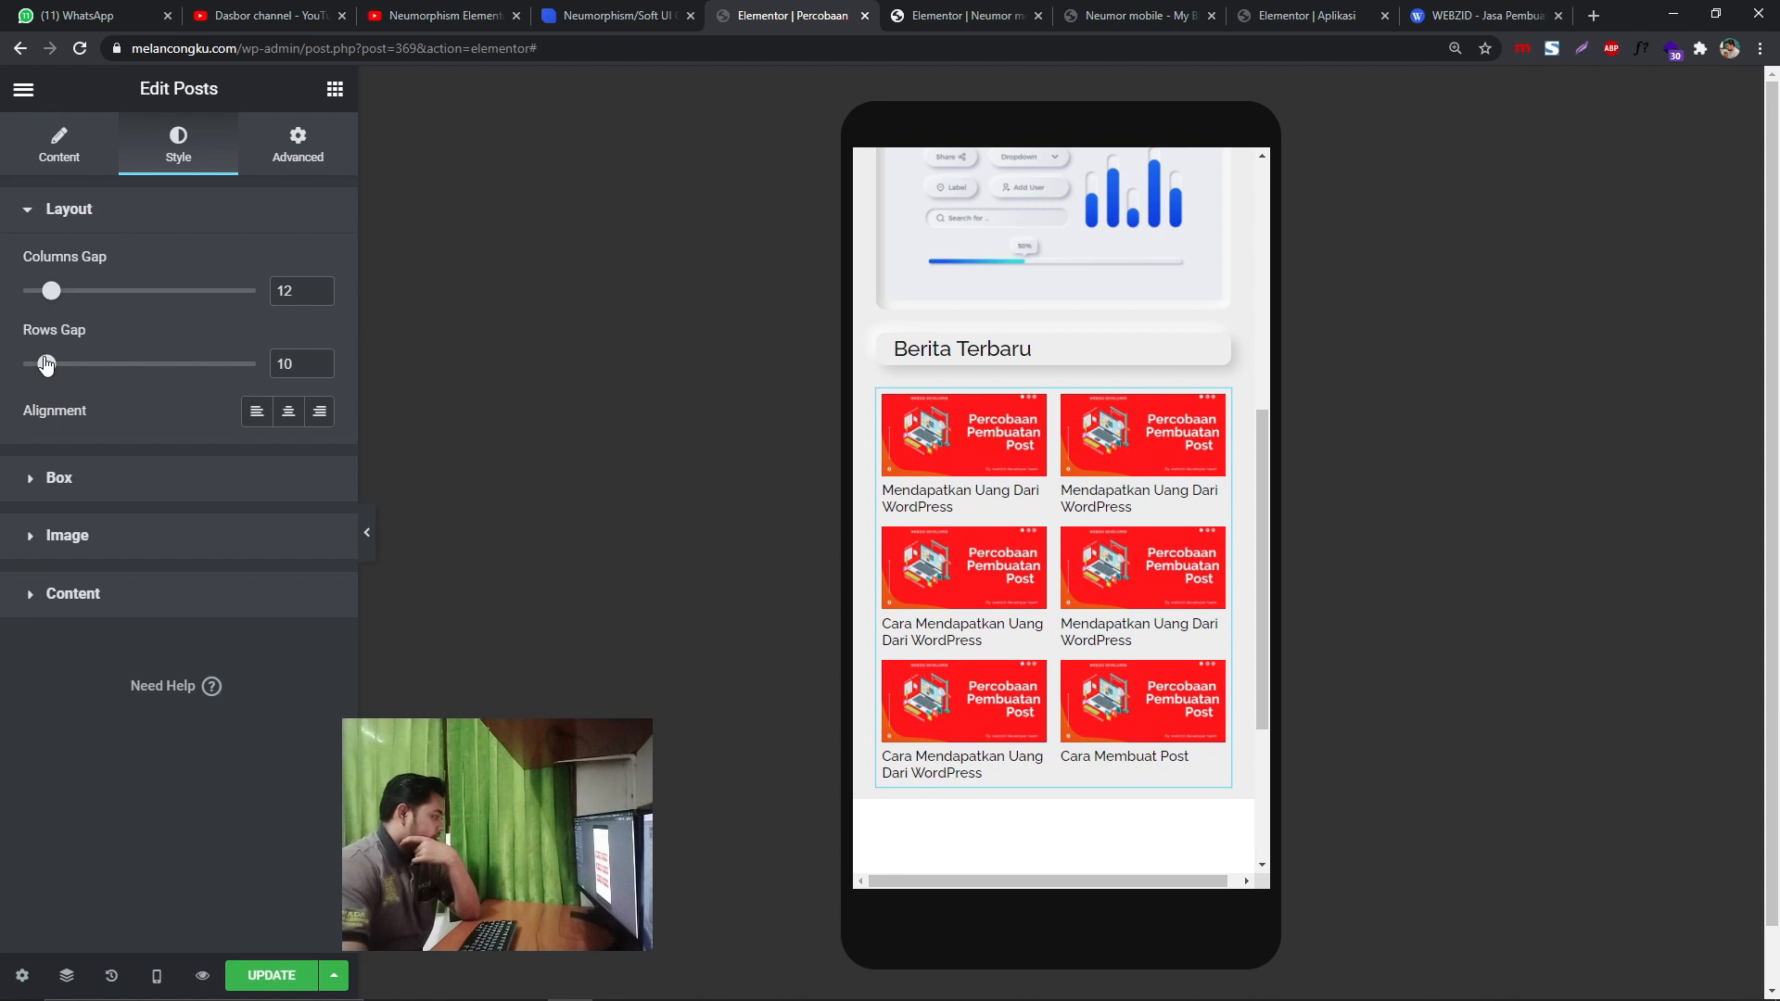
- Assign the CSS ID bb1 to the posts widget and set its padding to 12 px on all sides
{"action": "left_click", "coordinate": [306, 156]}
{"action": "left_click", "coordinate": [181, 545]}
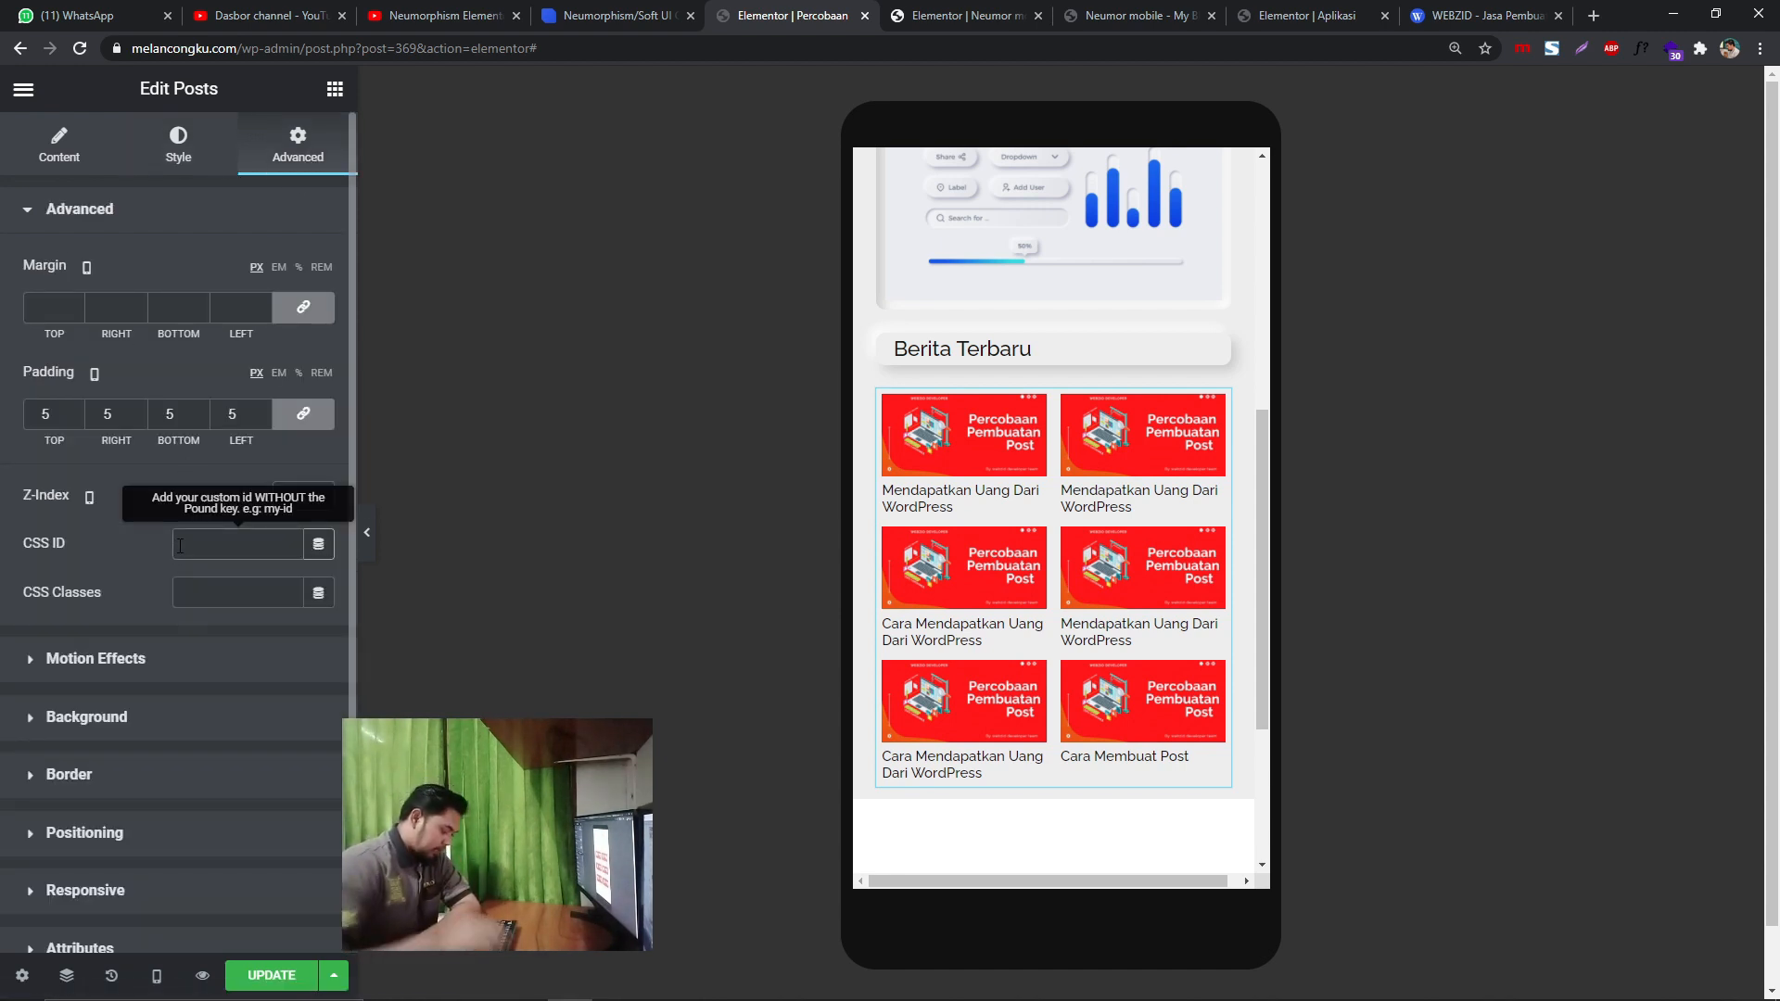
{"action": "type", "text": "bb1"}
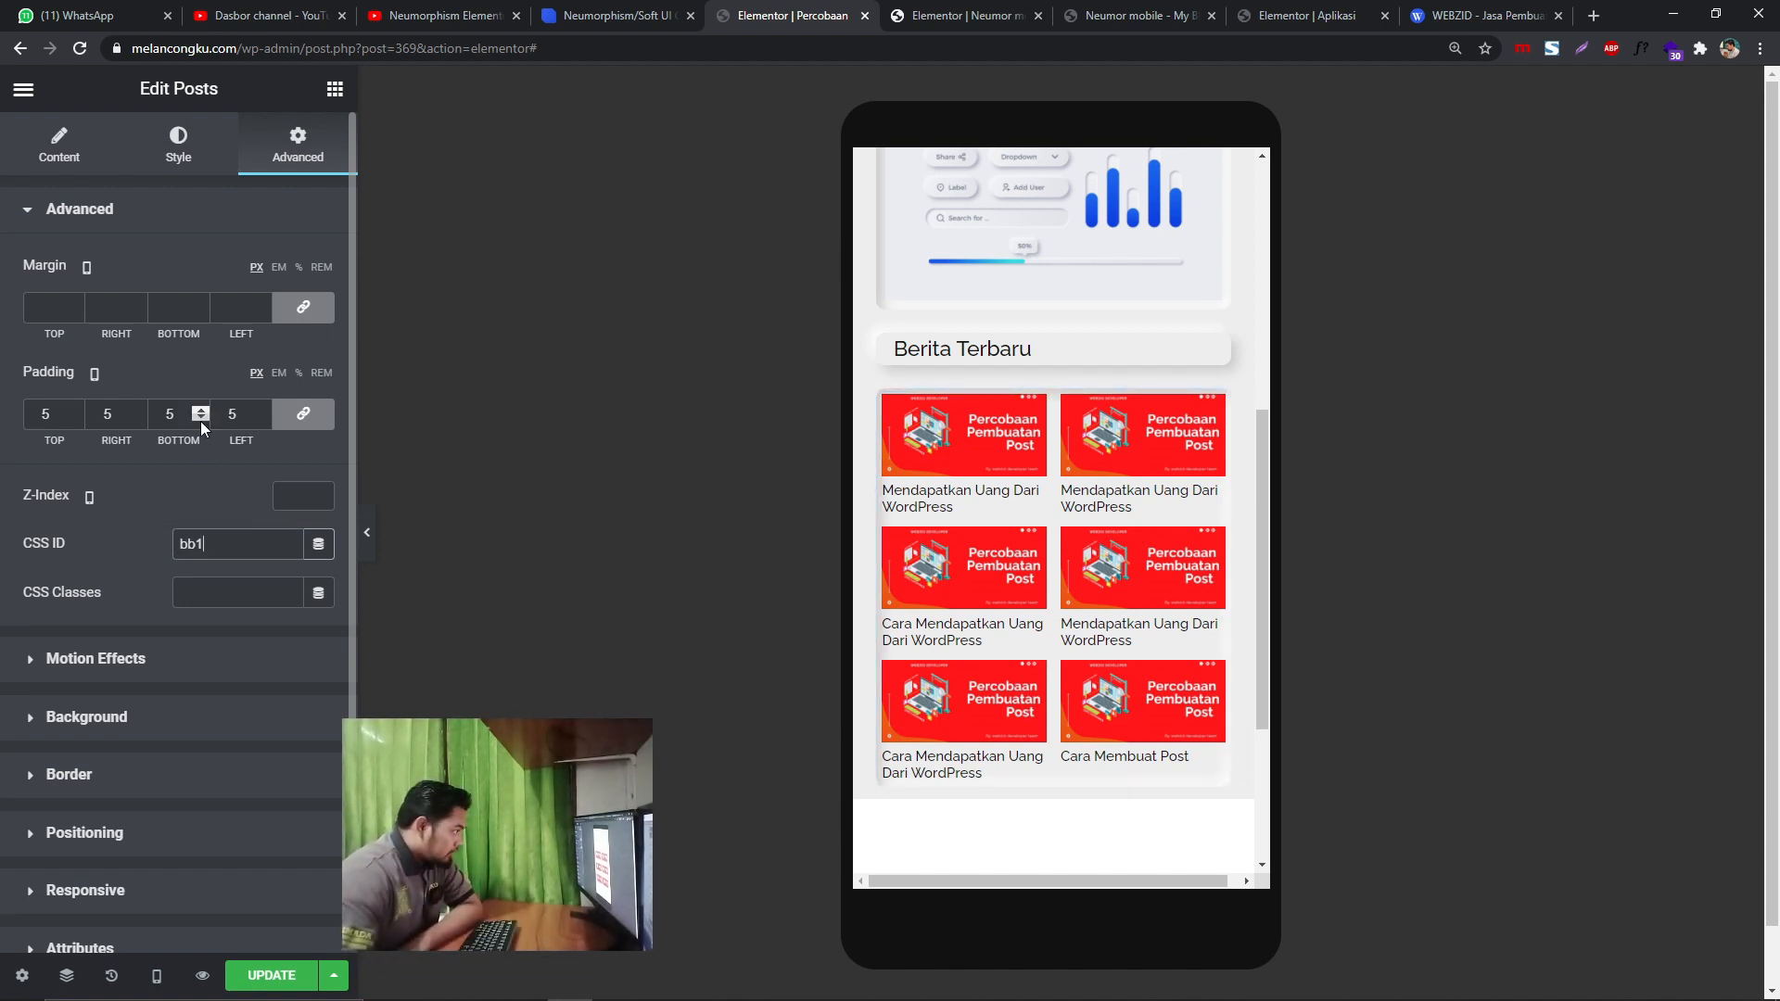
{"action": "left_click", "coordinate": [265, 411]}
{"action": "left_click", "coordinate": [265, 410]}
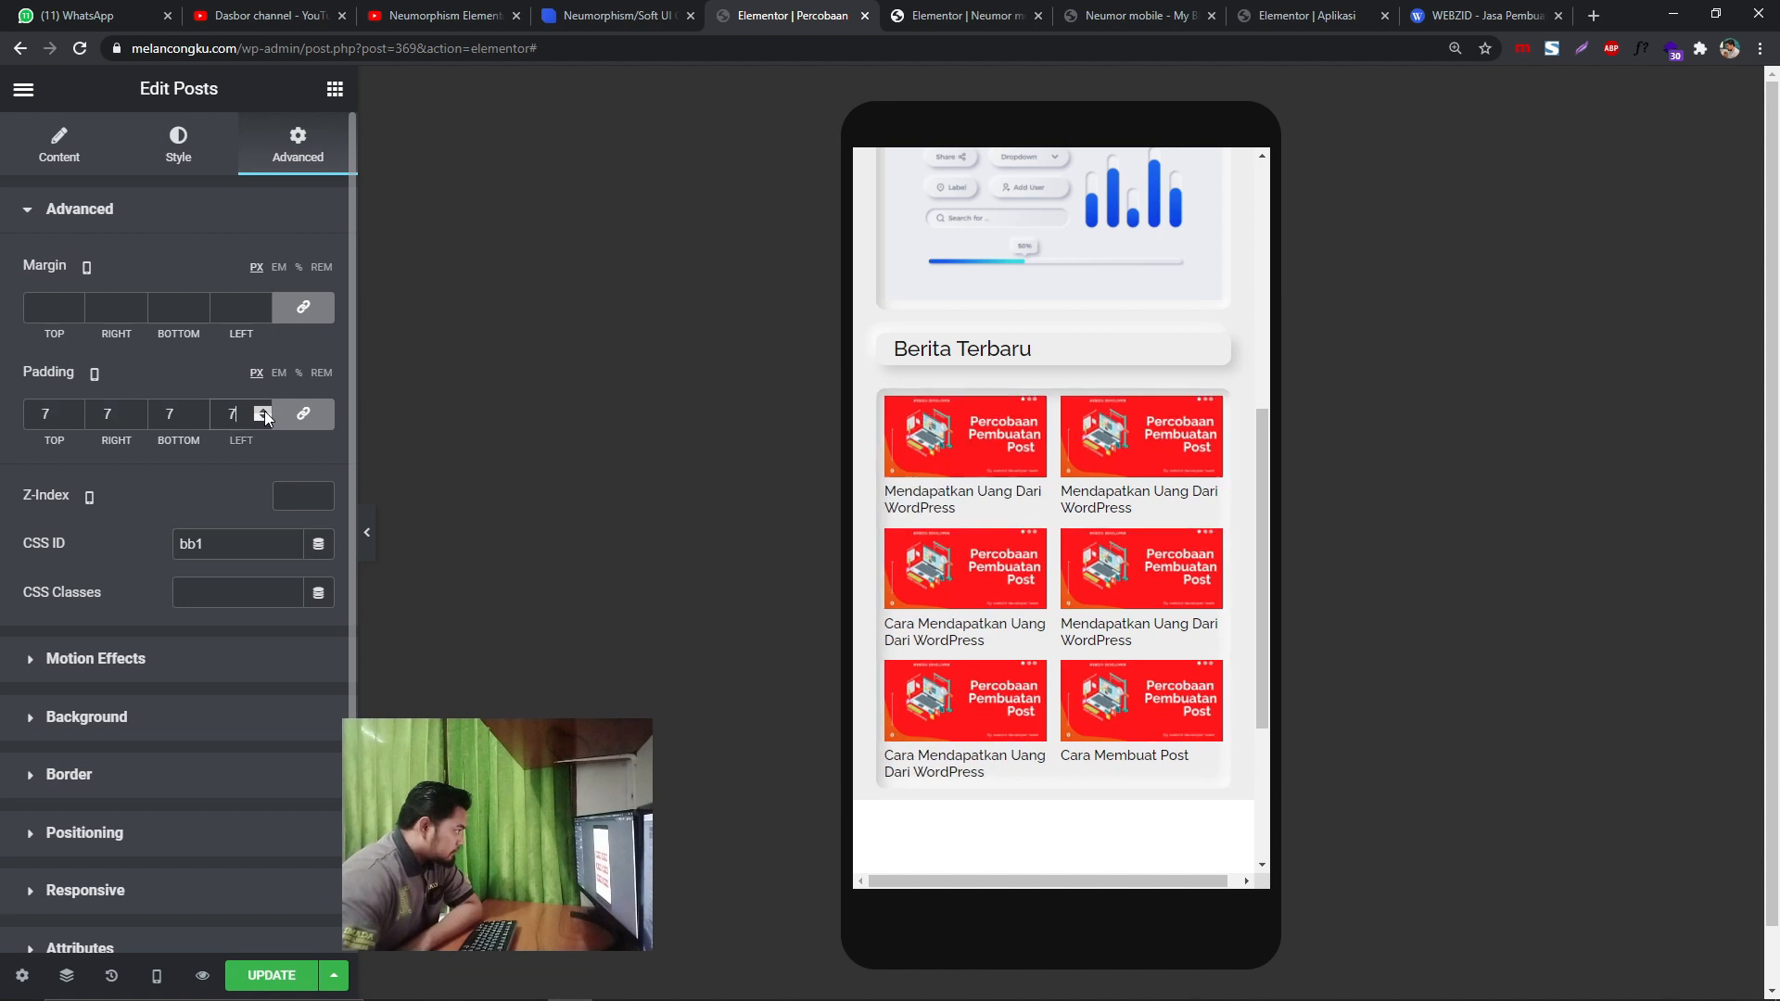
{"action": "left_click", "coordinate": [265, 411]}
{"action": "left_click", "coordinate": [265, 411]}
{"action": "left_click", "coordinate": [265, 411]}
{"action": "left_click", "coordinate": [265, 410]}
{"action": "left_click", "coordinate": [265, 410]}
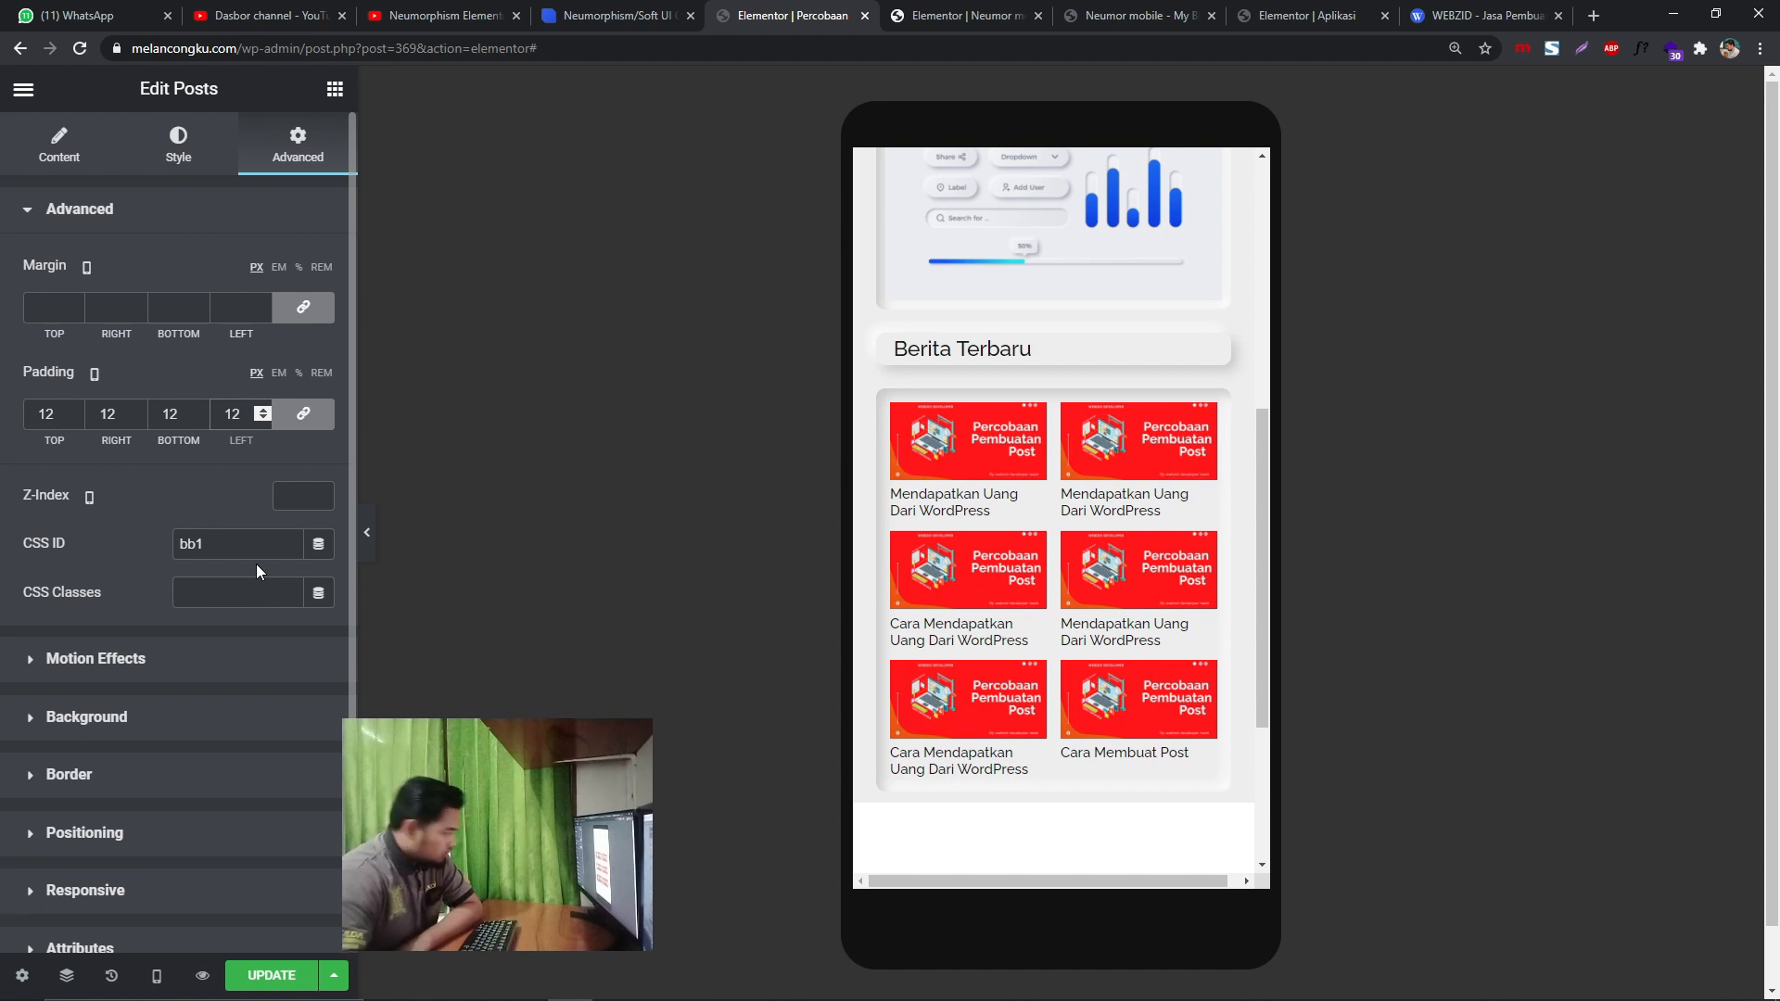
- Set the post images' border radius to 7 px on all corners
{"action": "left_click", "coordinate": [175, 165]}
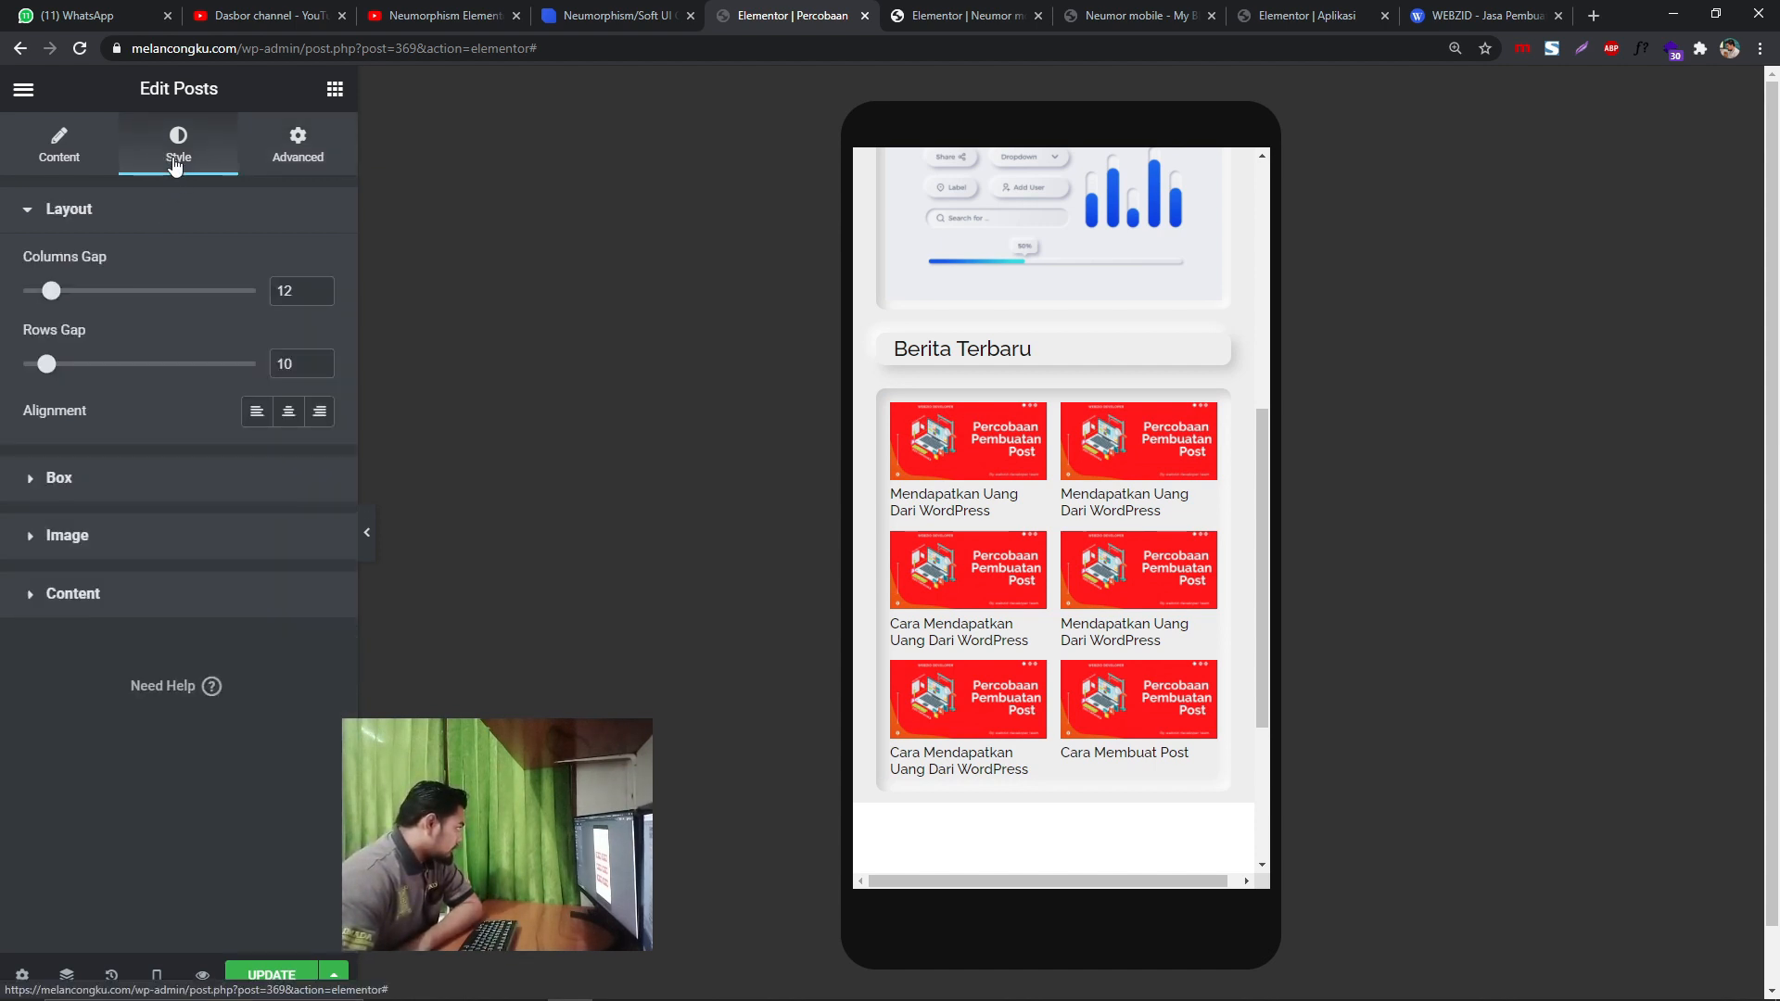
{"action": "left_click", "coordinate": [165, 532]}
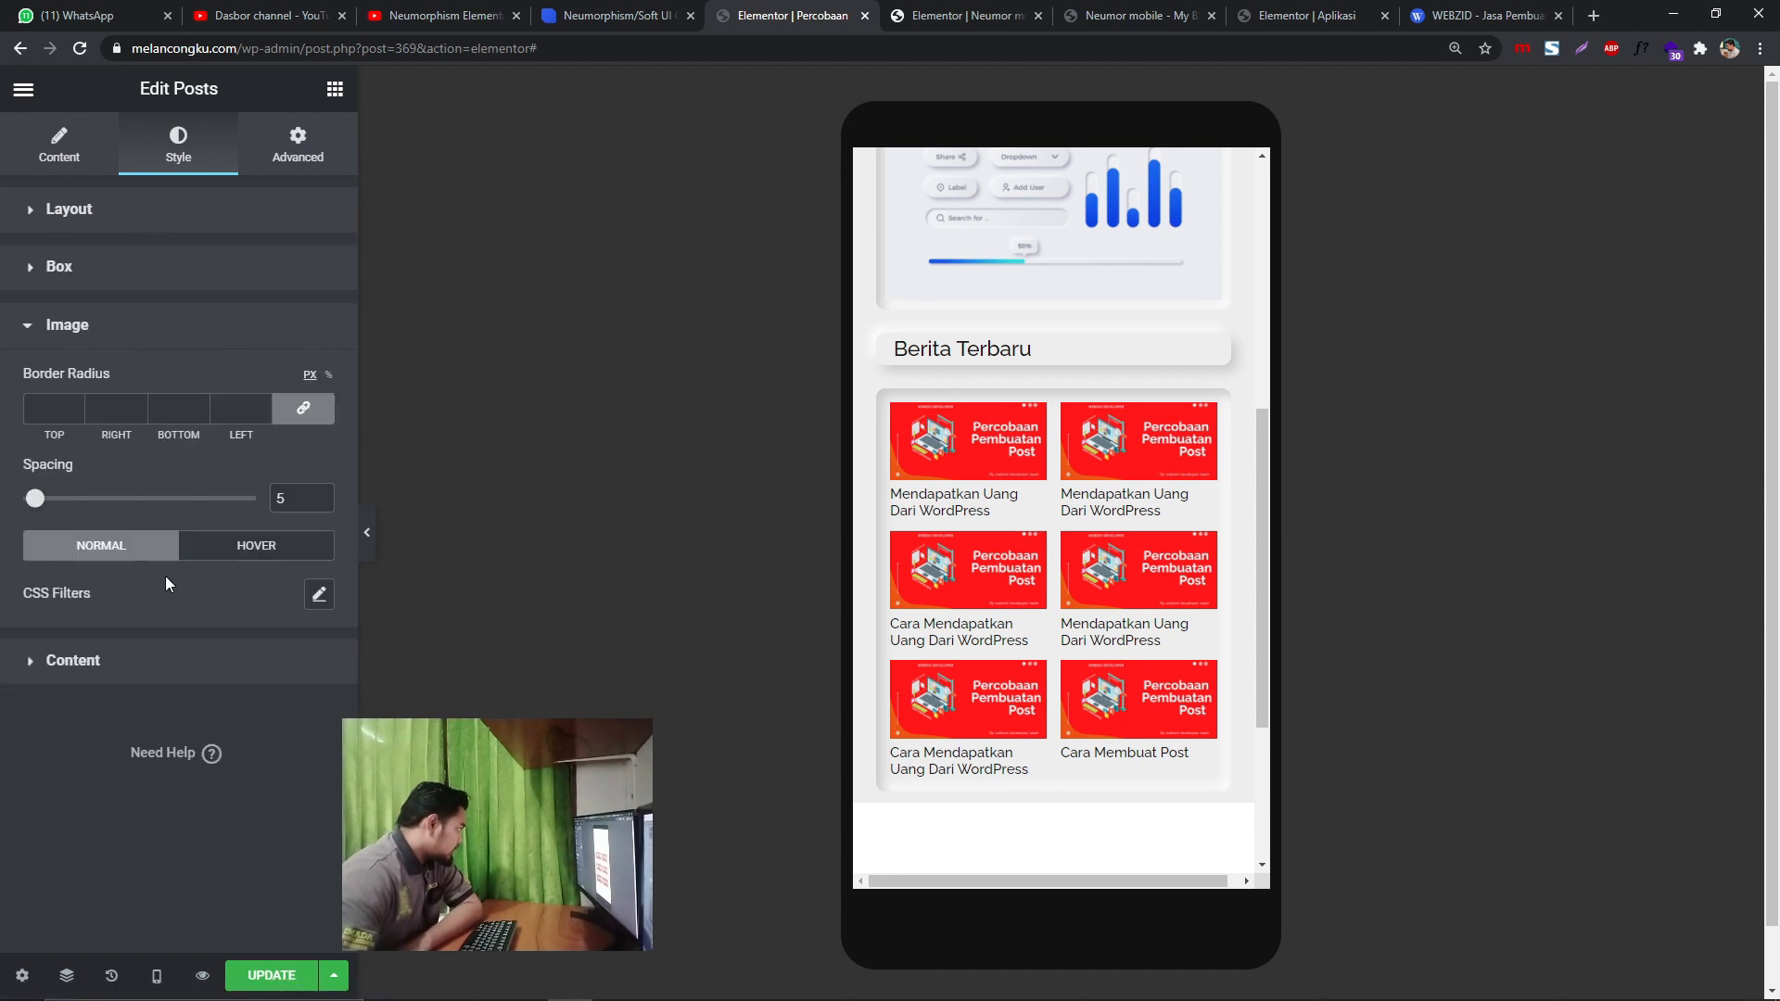
{"action": "left_click", "coordinate": [75, 403]}
{"action": "left_click", "coordinate": [75, 403]}
{"action": "left_click", "coordinate": [75, 403]}
{"action": "left_click", "coordinate": [75, 404]}
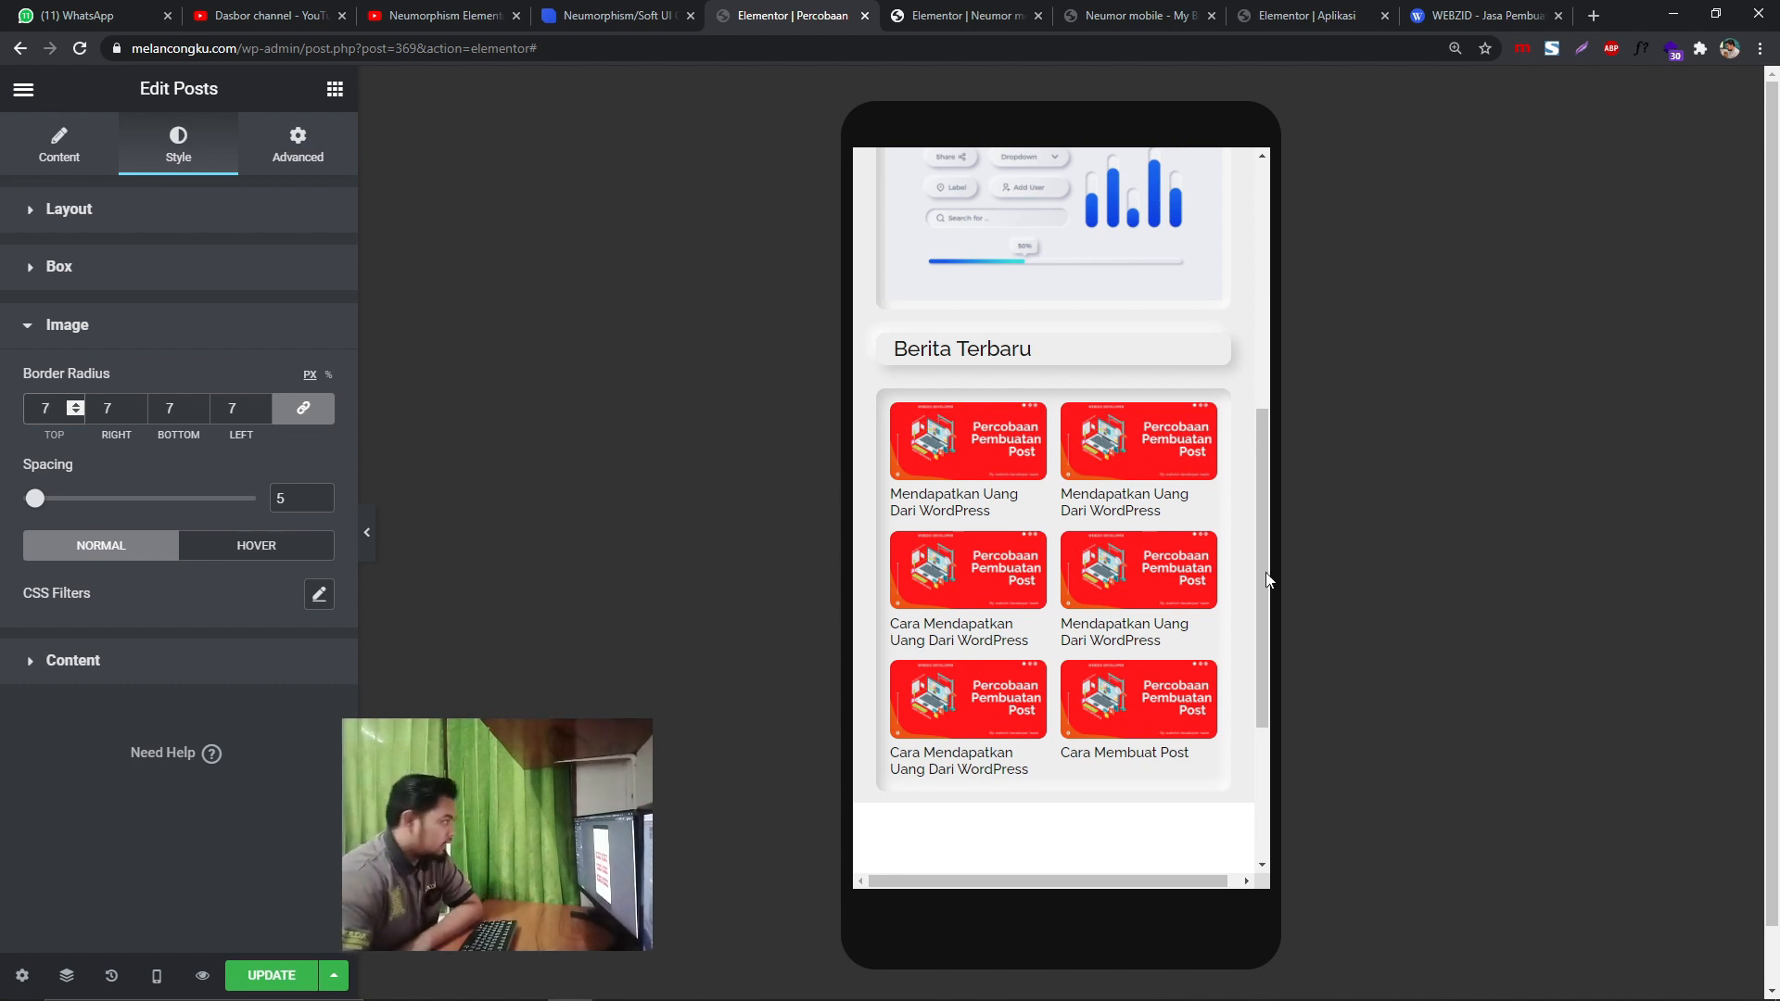
- Review the page built so far and examine the sections below the news posts on the finished reference page
{"action": "scroll", "coordinate": [1154, 530], "scroll_direction": "up", "scroll_amount": 5}
{"action": "scroll", "coordinate": [1155, 530], "scroll_direction": "up", "scroll_amount": 1}
{"action": "scroll", "coordinate": [1152, 528], "scroll_direction": "down", "scroll_amount": 3}
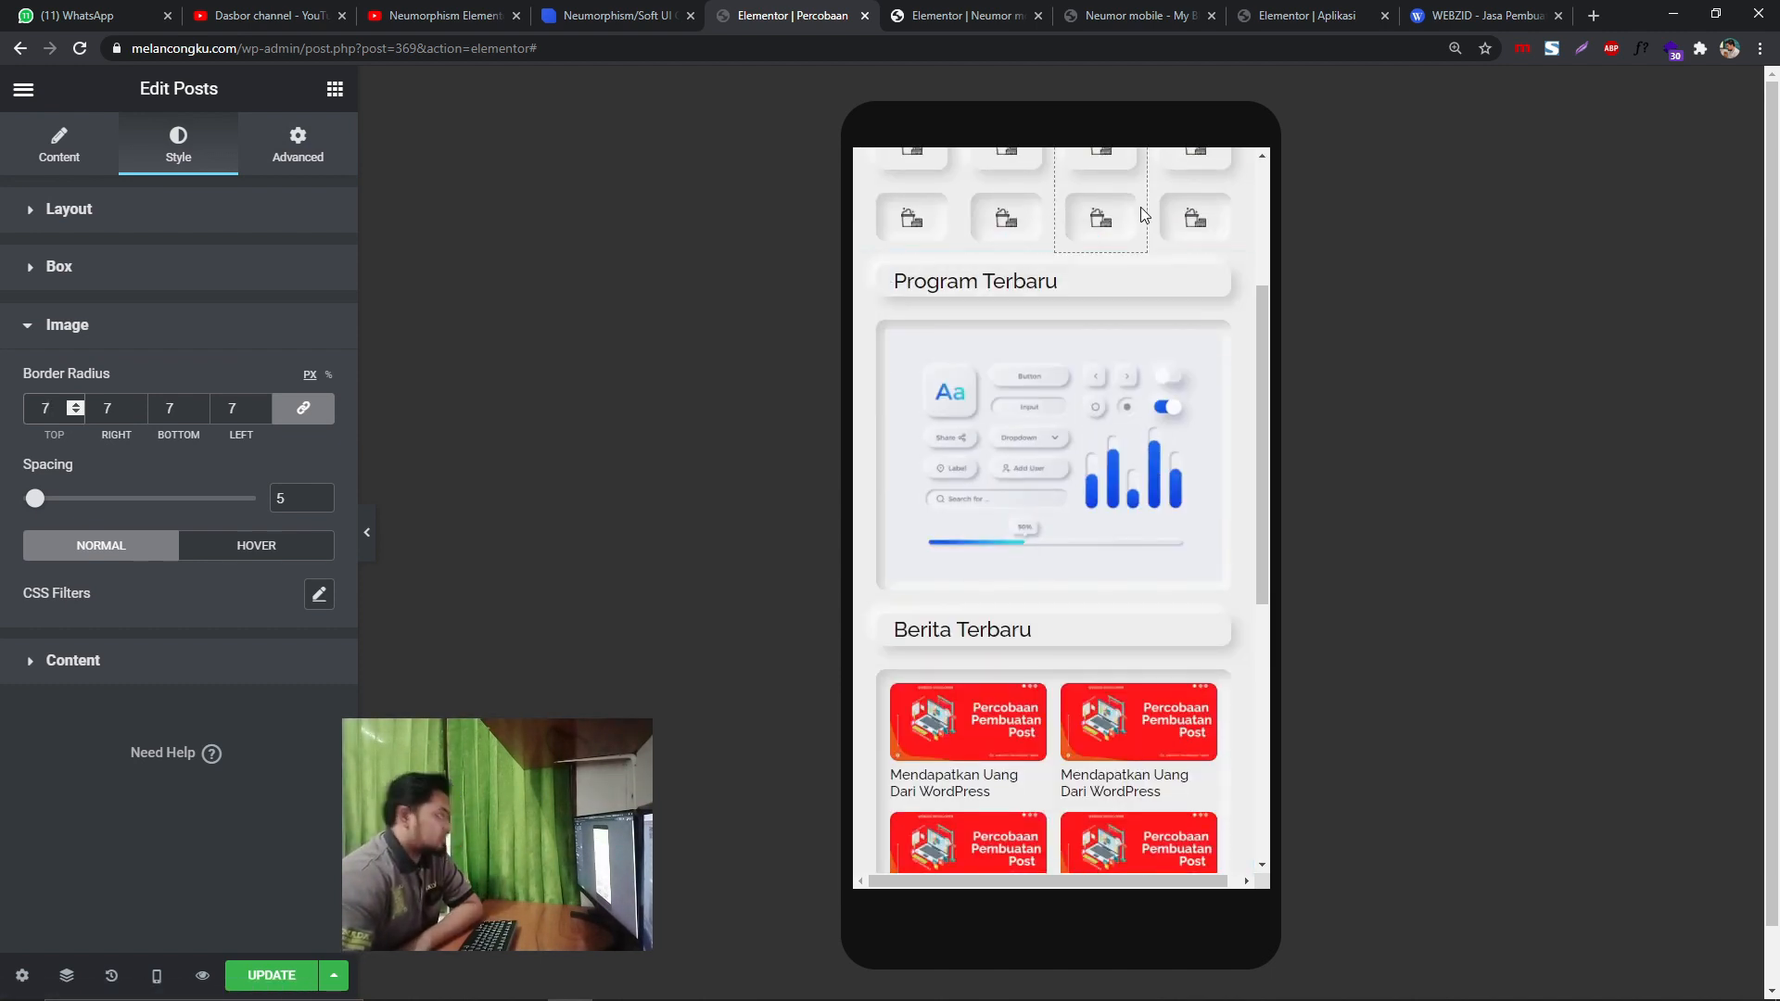
{"action": "left_click", "coordinate": [1309, 15]}
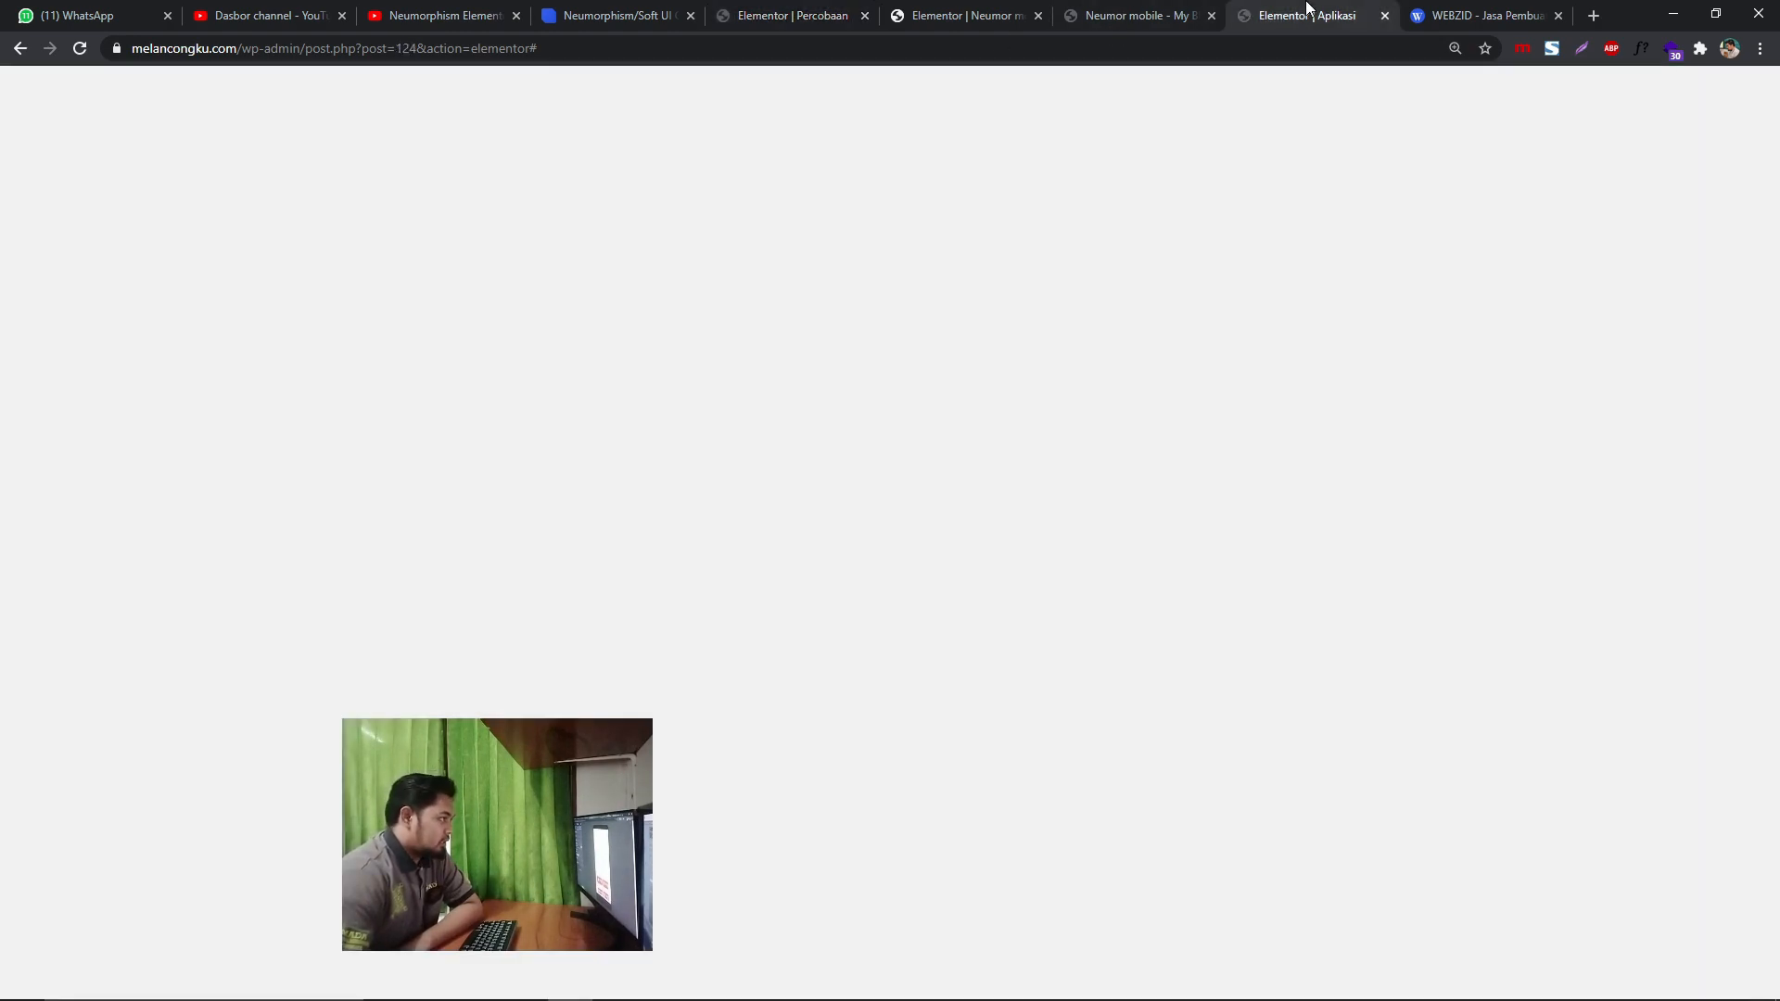
{"action": "left_click", "coordinate": [1146, 11]}
{"action": "left_click", "coordinate": [959, 14]}
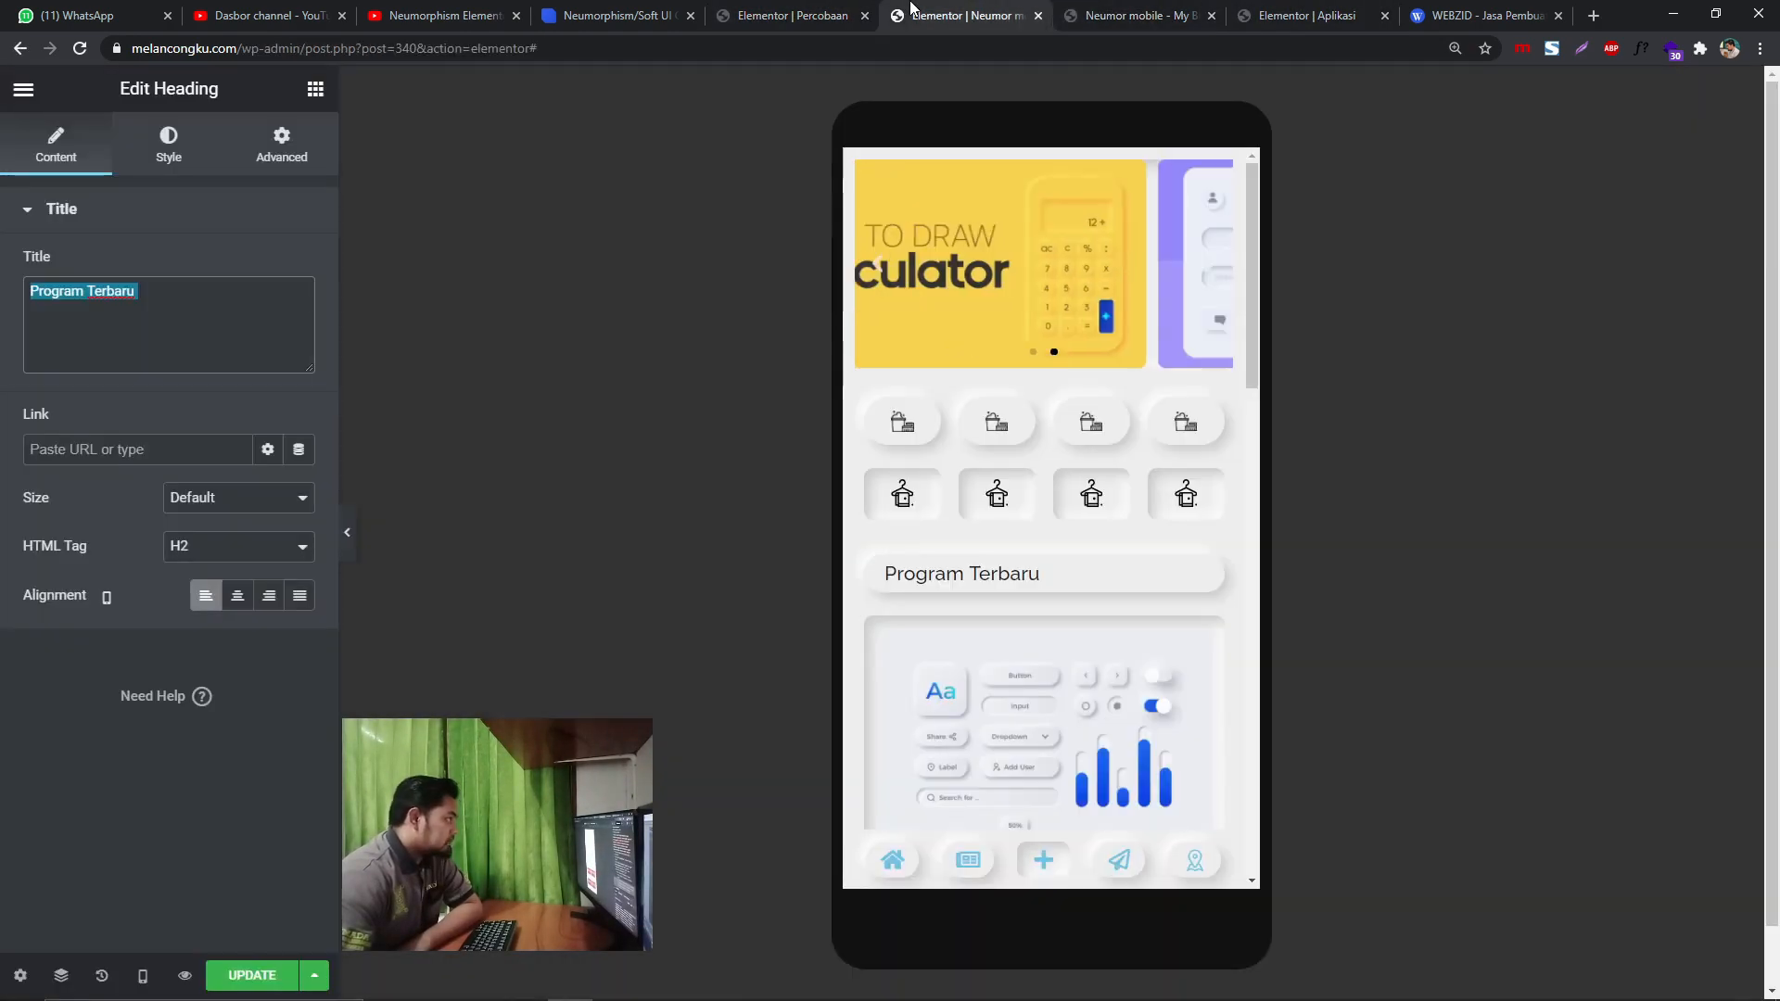
{"action": "scroll", "coordinate": [1014, 476], "scroll_direction": "down", "scroll_amount": 6}
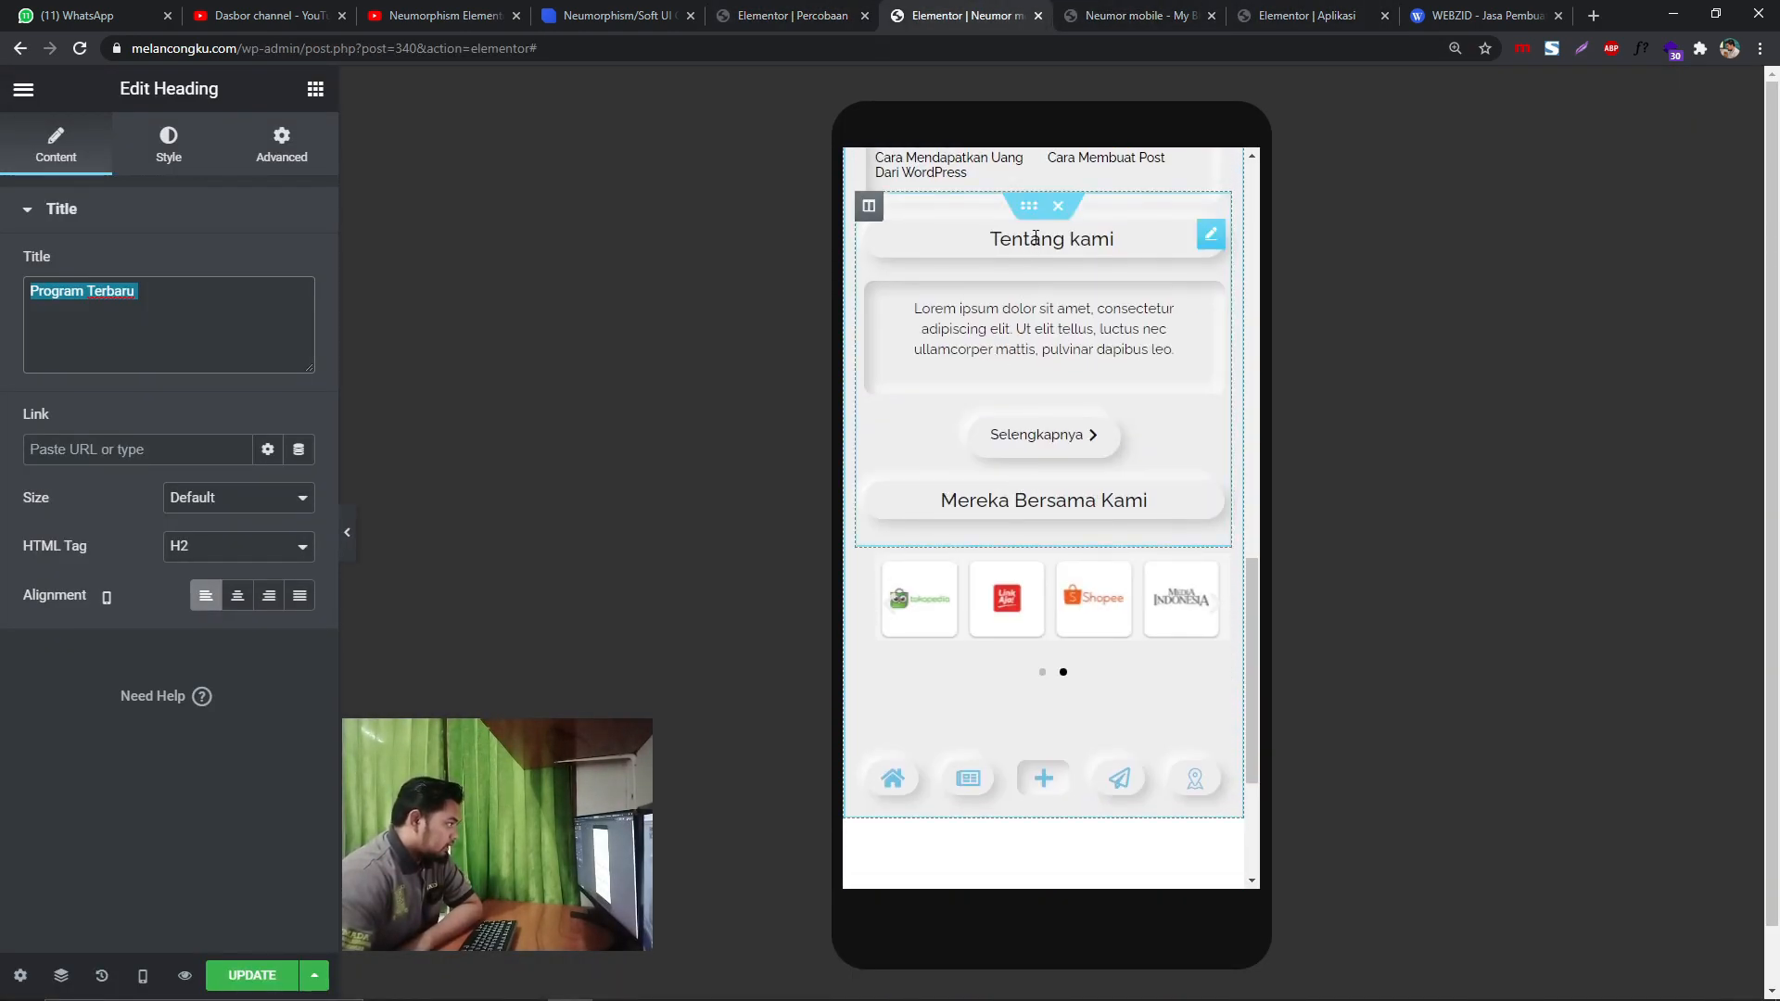
{"action": "scroll", "coordinate": [1033, 408], "scroll_direction": "up", "scroll_amount": 2}
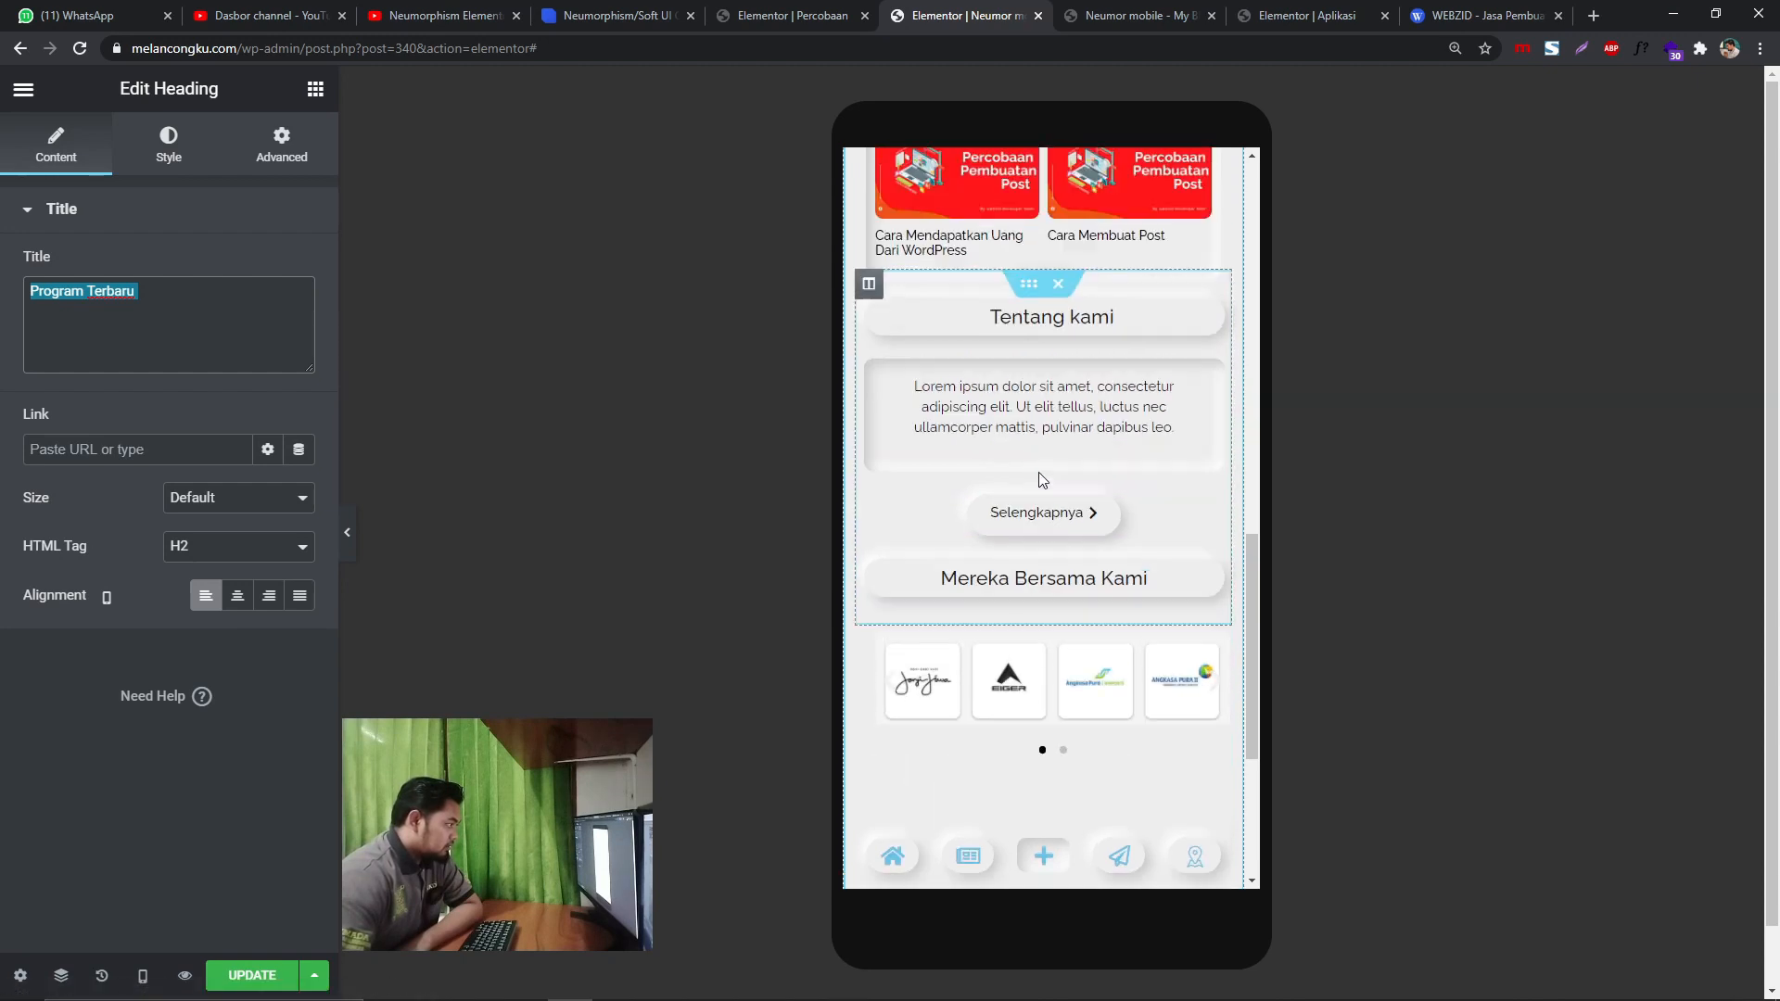
{"action": "scroll", "coordinate": [1034, 456], "scroll_direction": "down", "scroll_amount": 1}
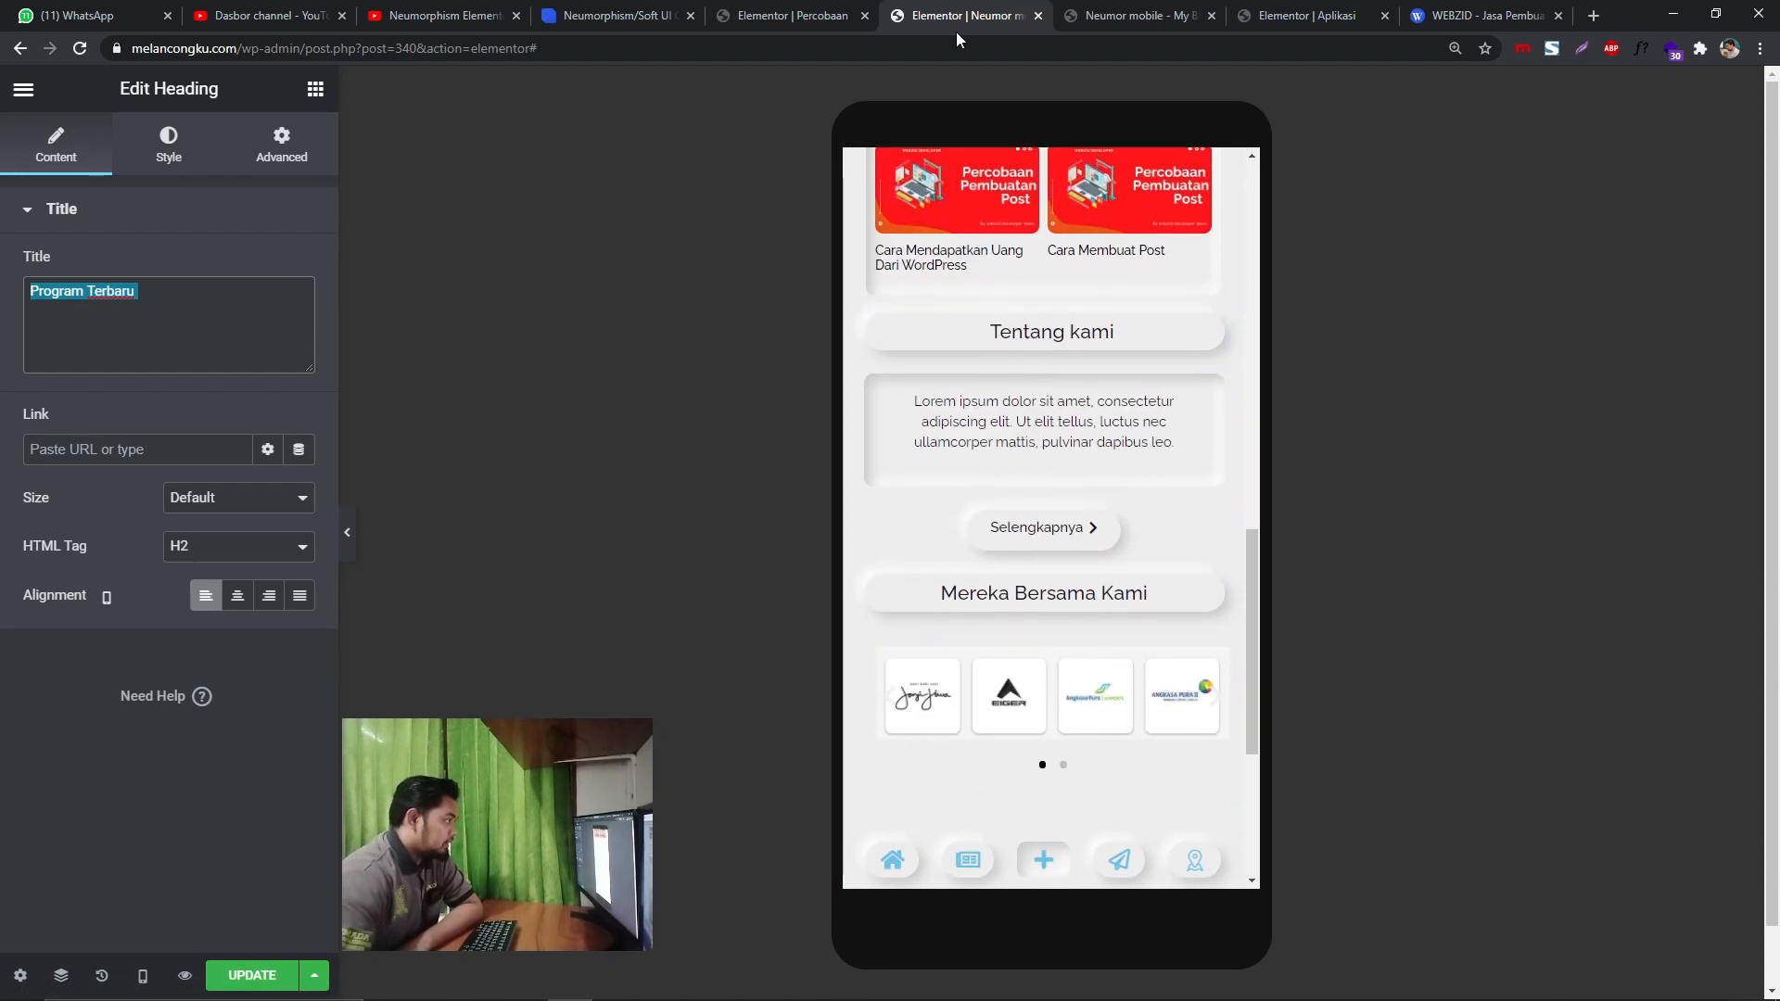
- Return to the page being built and paste a copy of the Berita Terbaru heading below the posts
{"action": "left_click", "coordinate": [799, 9]}
{"action": "scroll", "coordinate": [1076, 408], "scroll_direction": "up", "scroll_amount": 2}
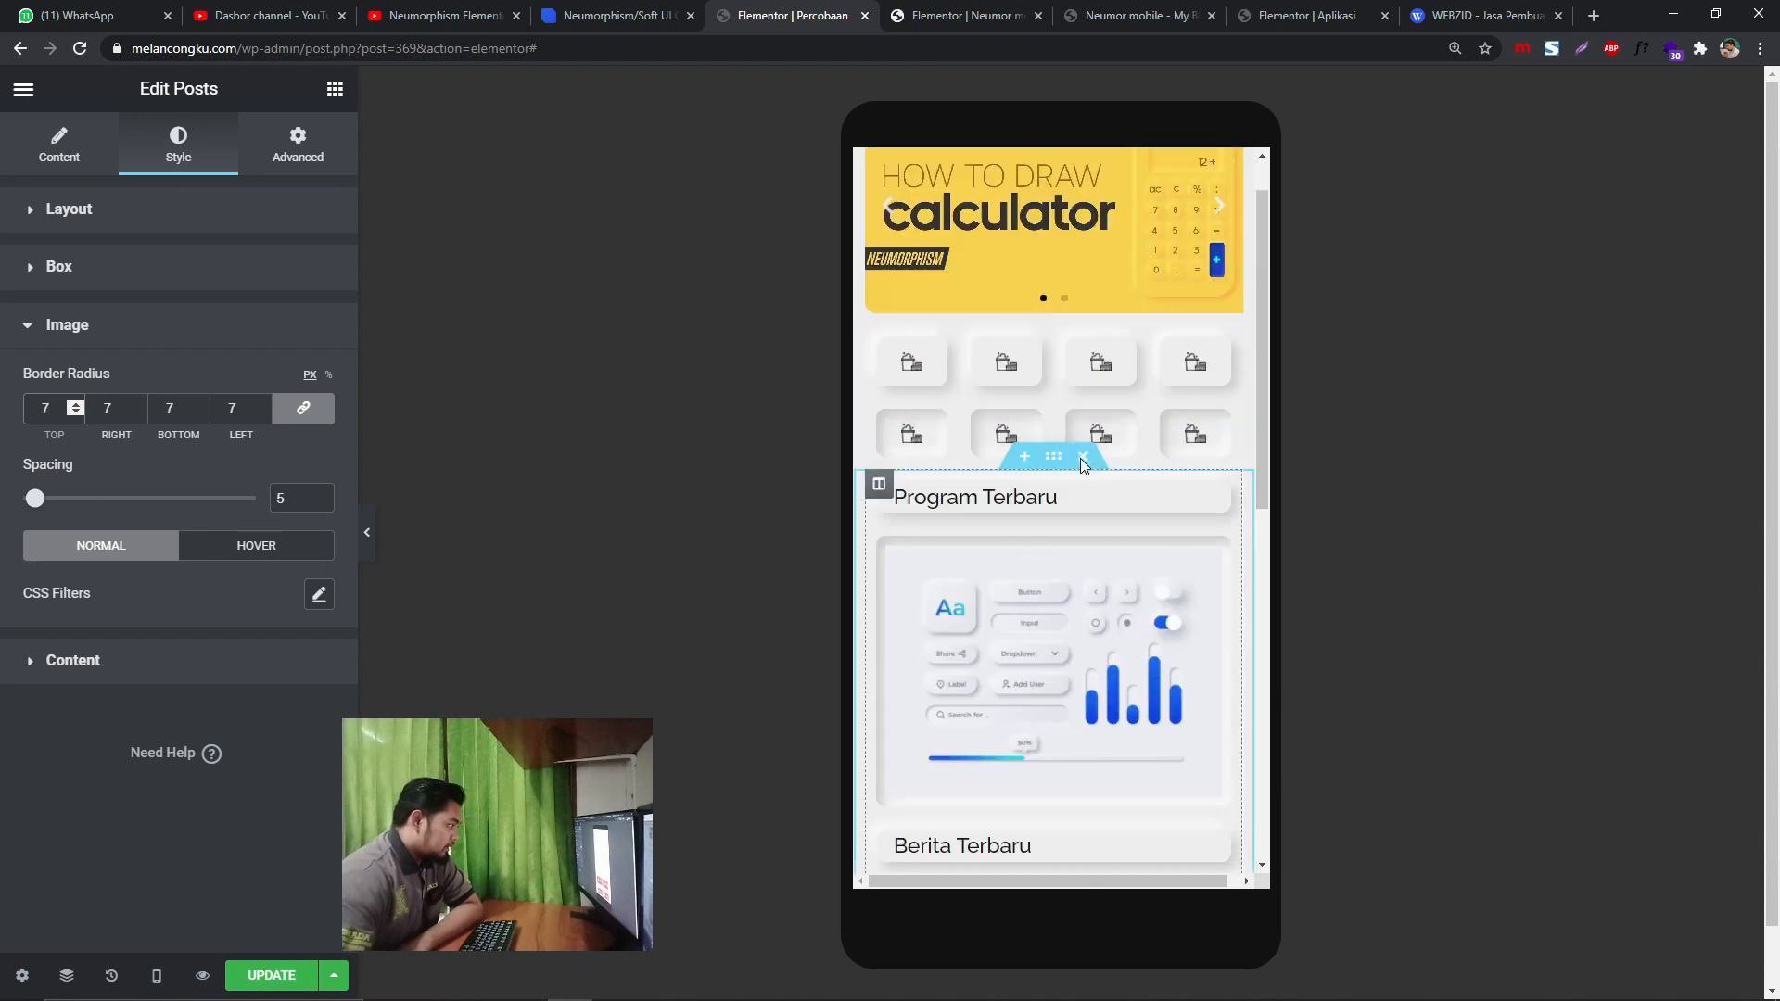
{"action": "scroll", "coordinate": [1076, 450], "scroll_direction": "down", "scroll_amount": 4}
{"action": "right_click", "coordinate": [1099, 448]}
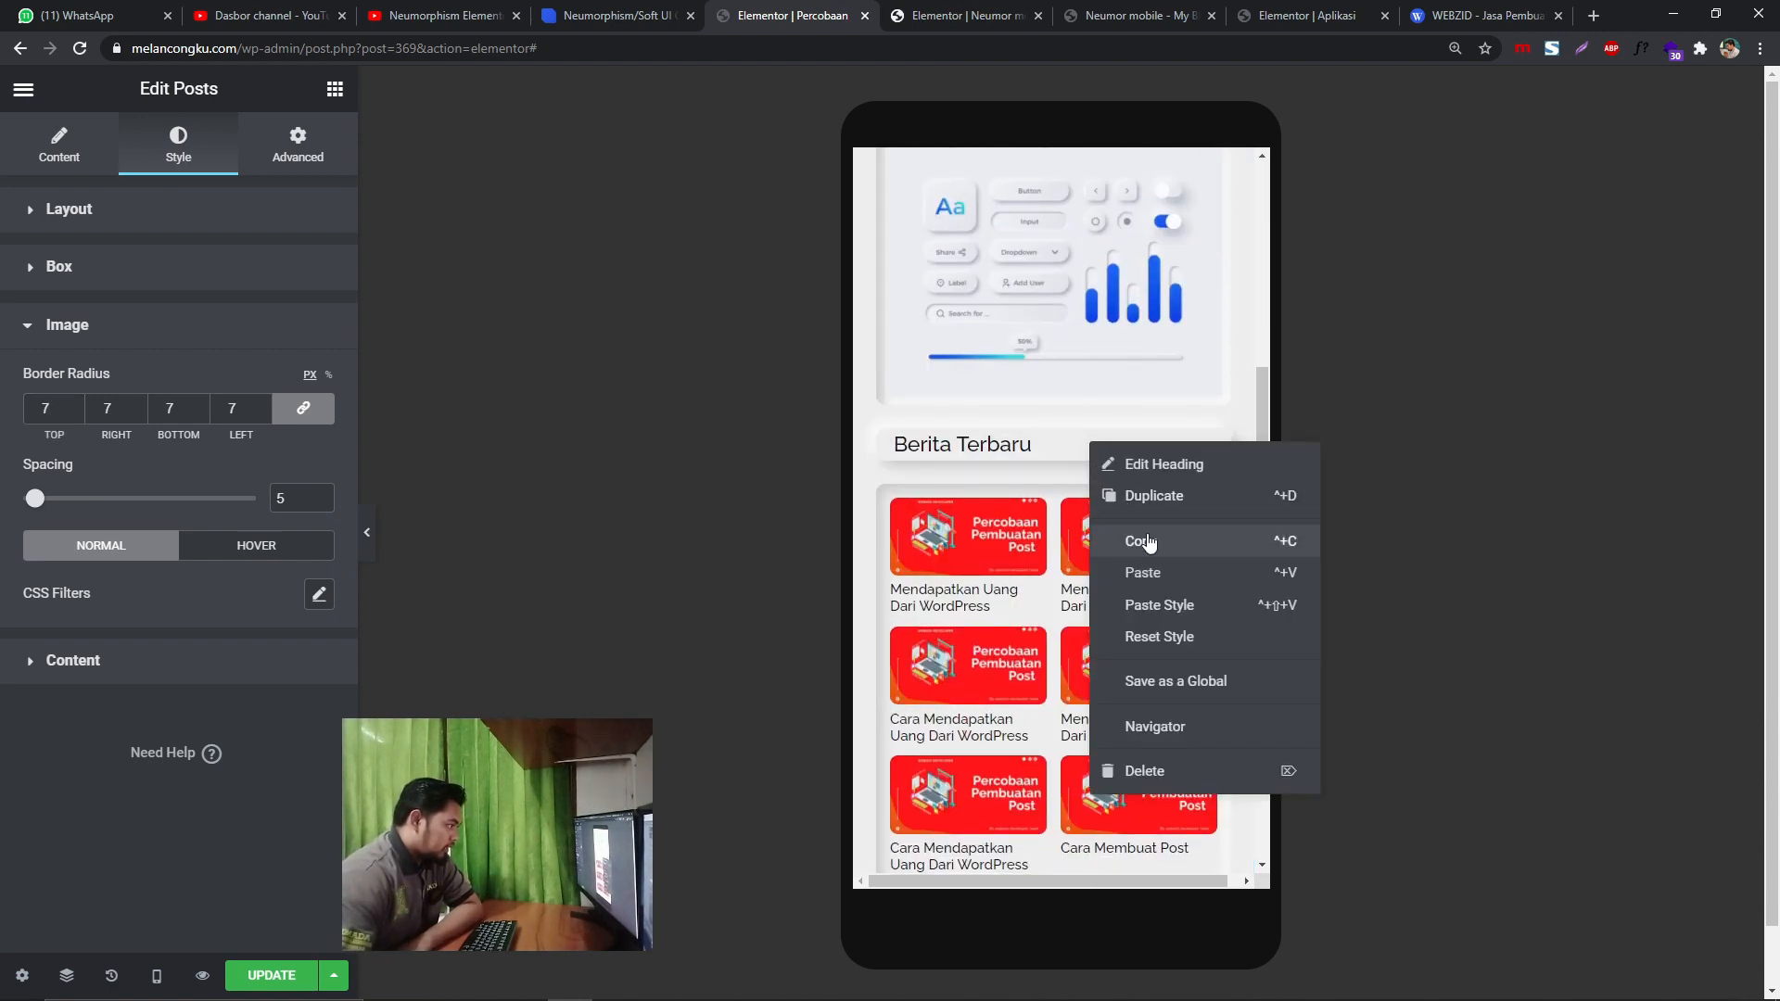
{"action": "left_click", "coordinate": [1145, 540]}
{"action": "scroll", "coordinate": [1140, 542], "scroll_direction": "down", "scroll_amount": 3}
{"action": "scroll", "coordinate": [1140, 542], "scroll_direction": "down", "scroll_amount": 2}
{"action": "right_click", "coordinate": [1053, 482]}
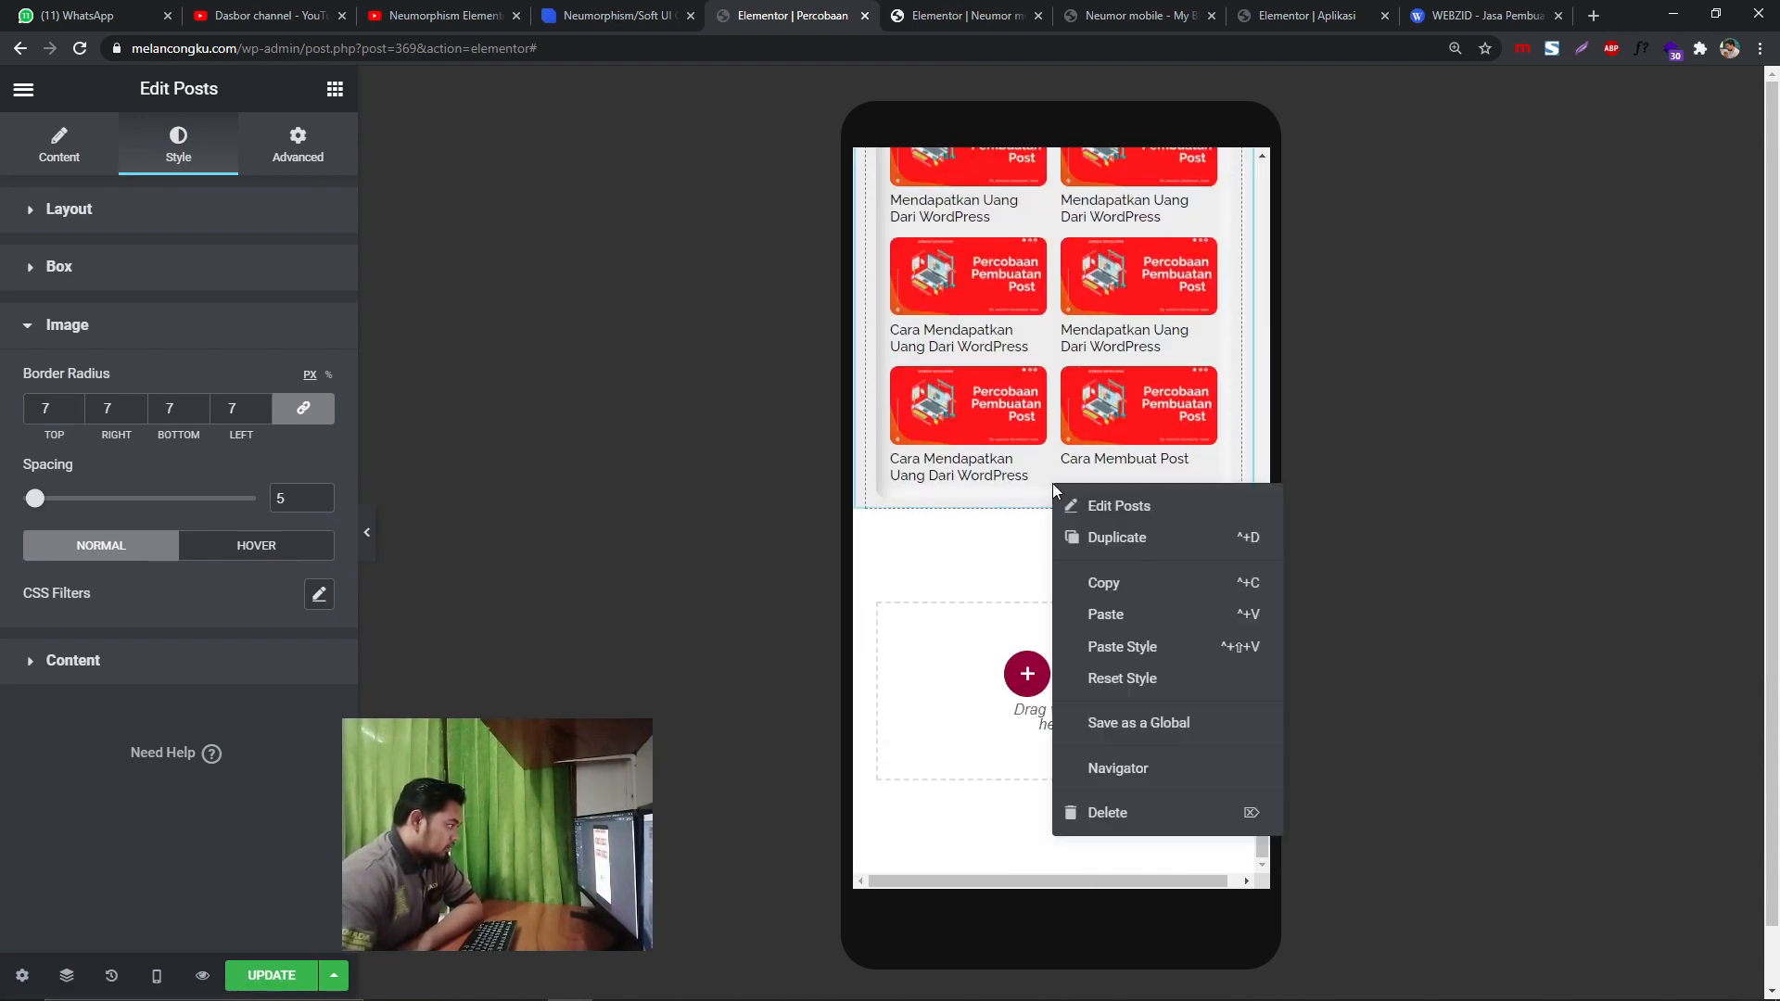
{"action": "left_click", "coordinate": [1107, 614]}
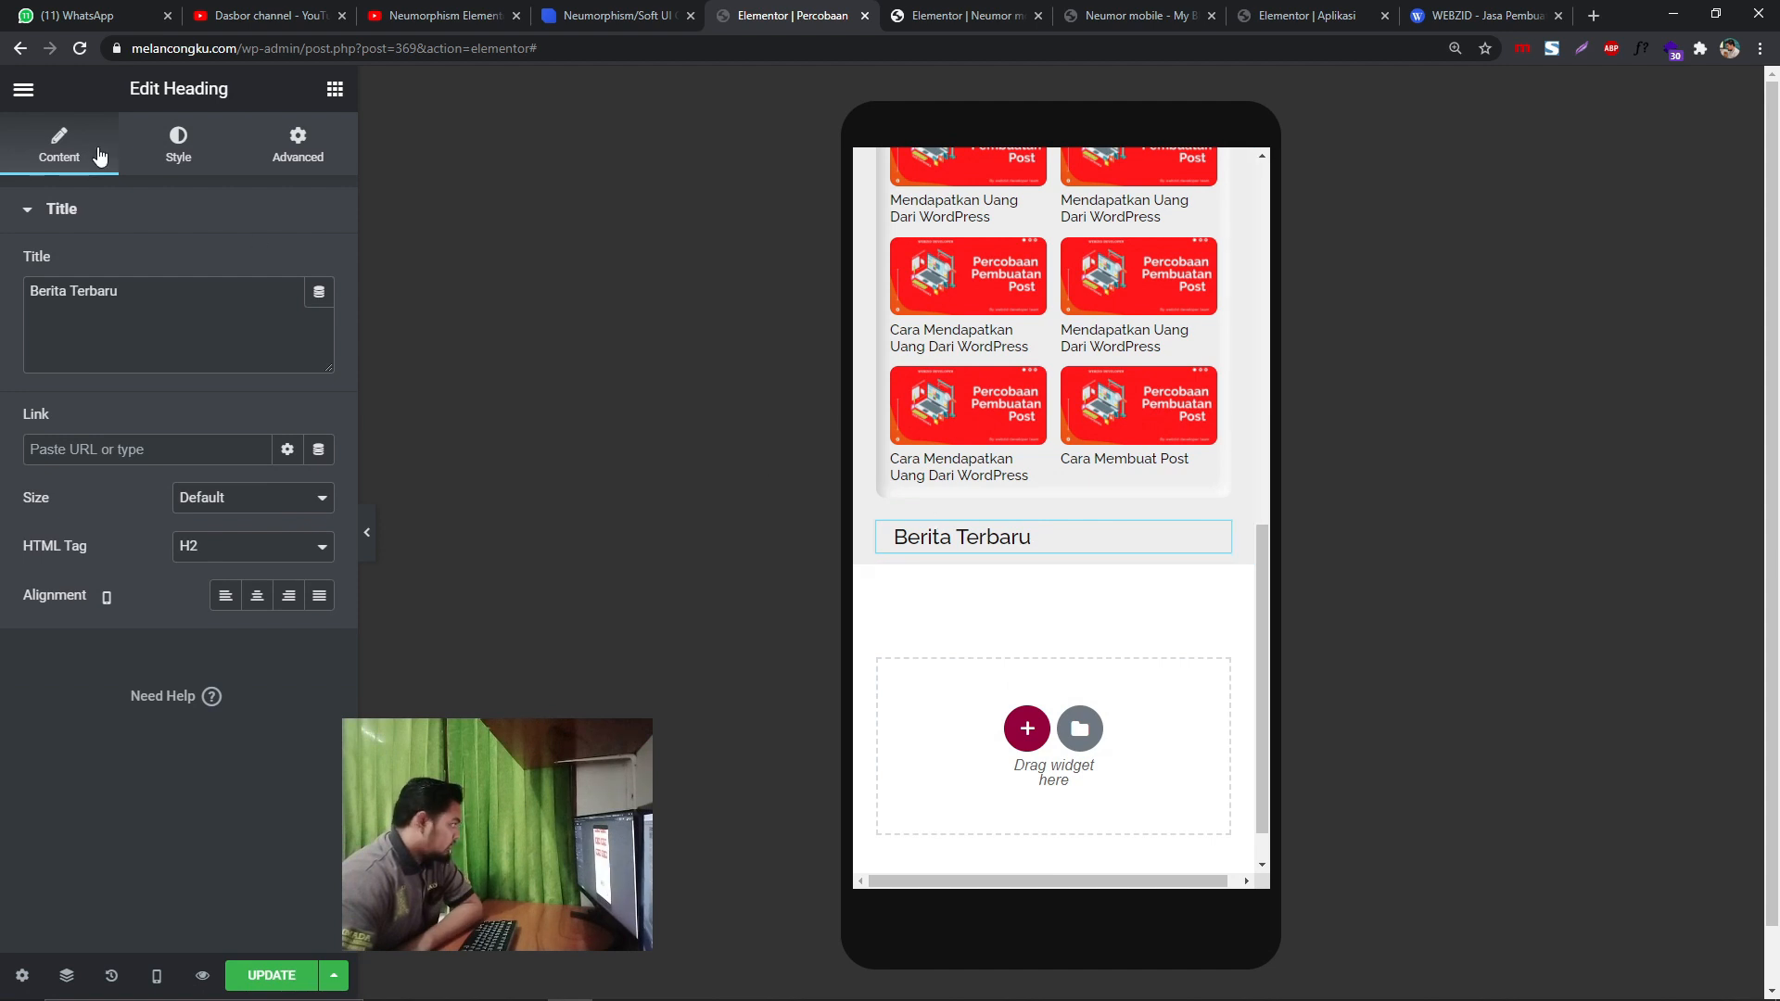
- Change the copied heading's title to "Tentang Kami" and assign it the CSS ID bb
{"action": "left_click_drag", "start_coordinate": [140, 300], "coordinate": [14, 301]}
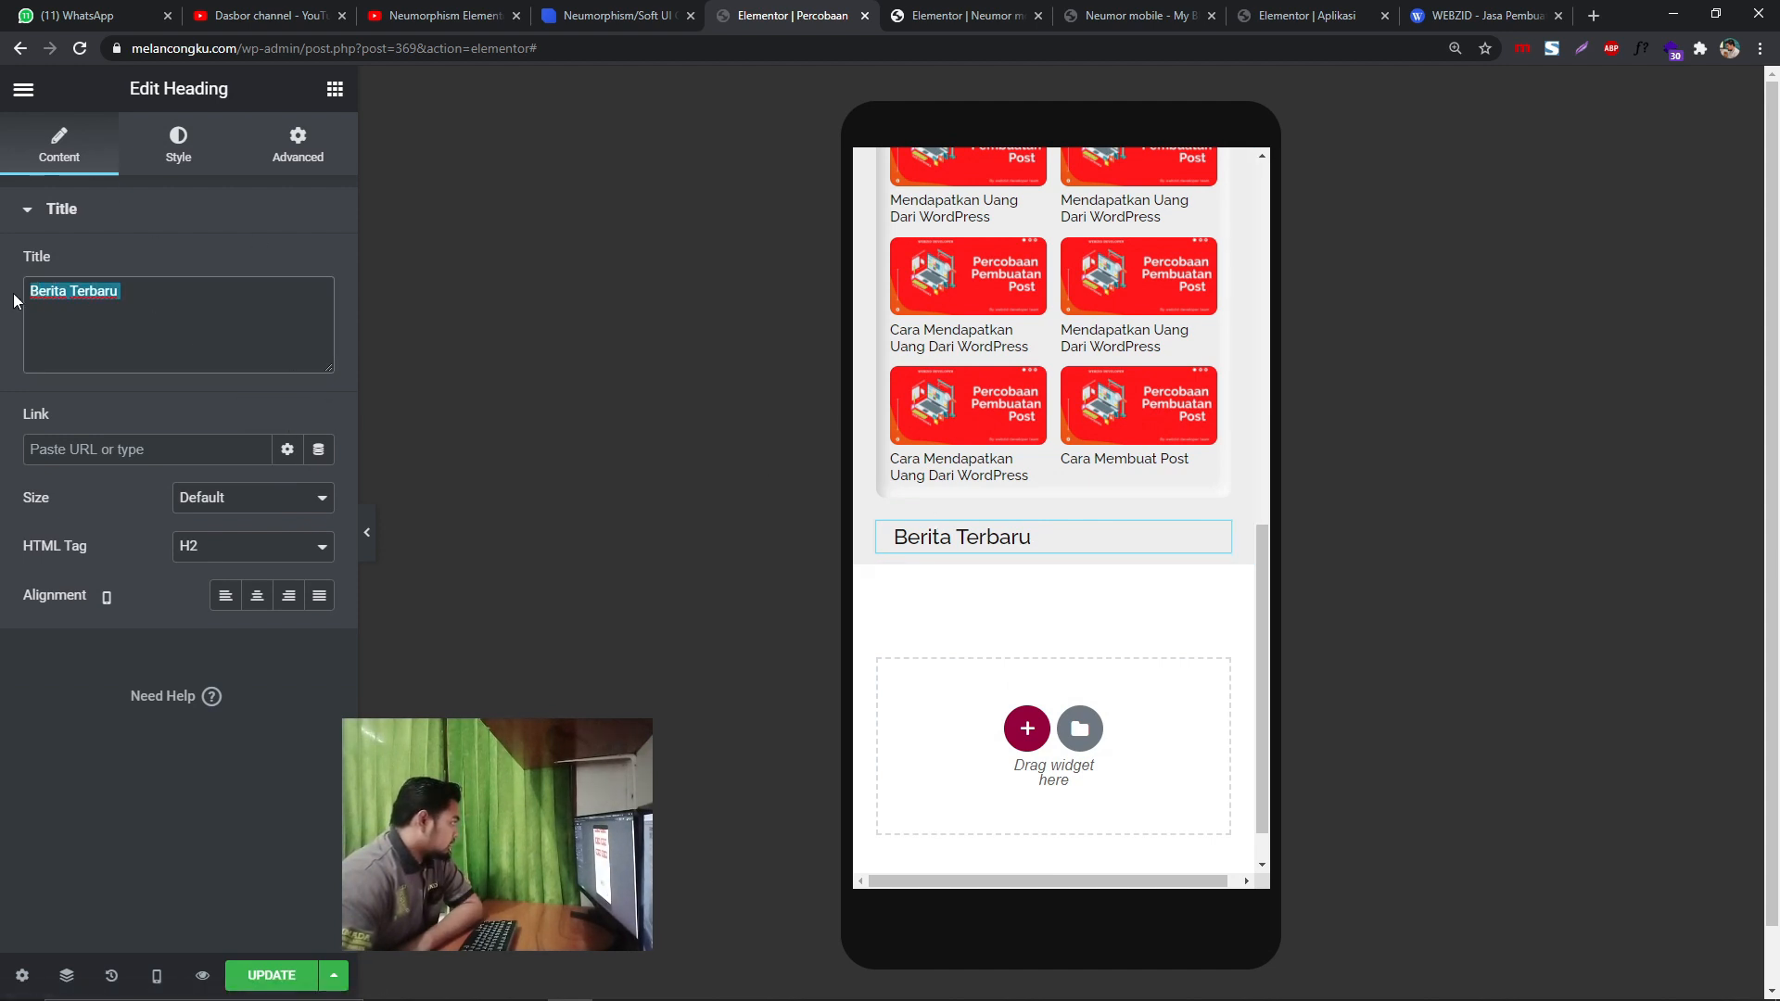
{"action": "type", "text": "Tentang Kami"}
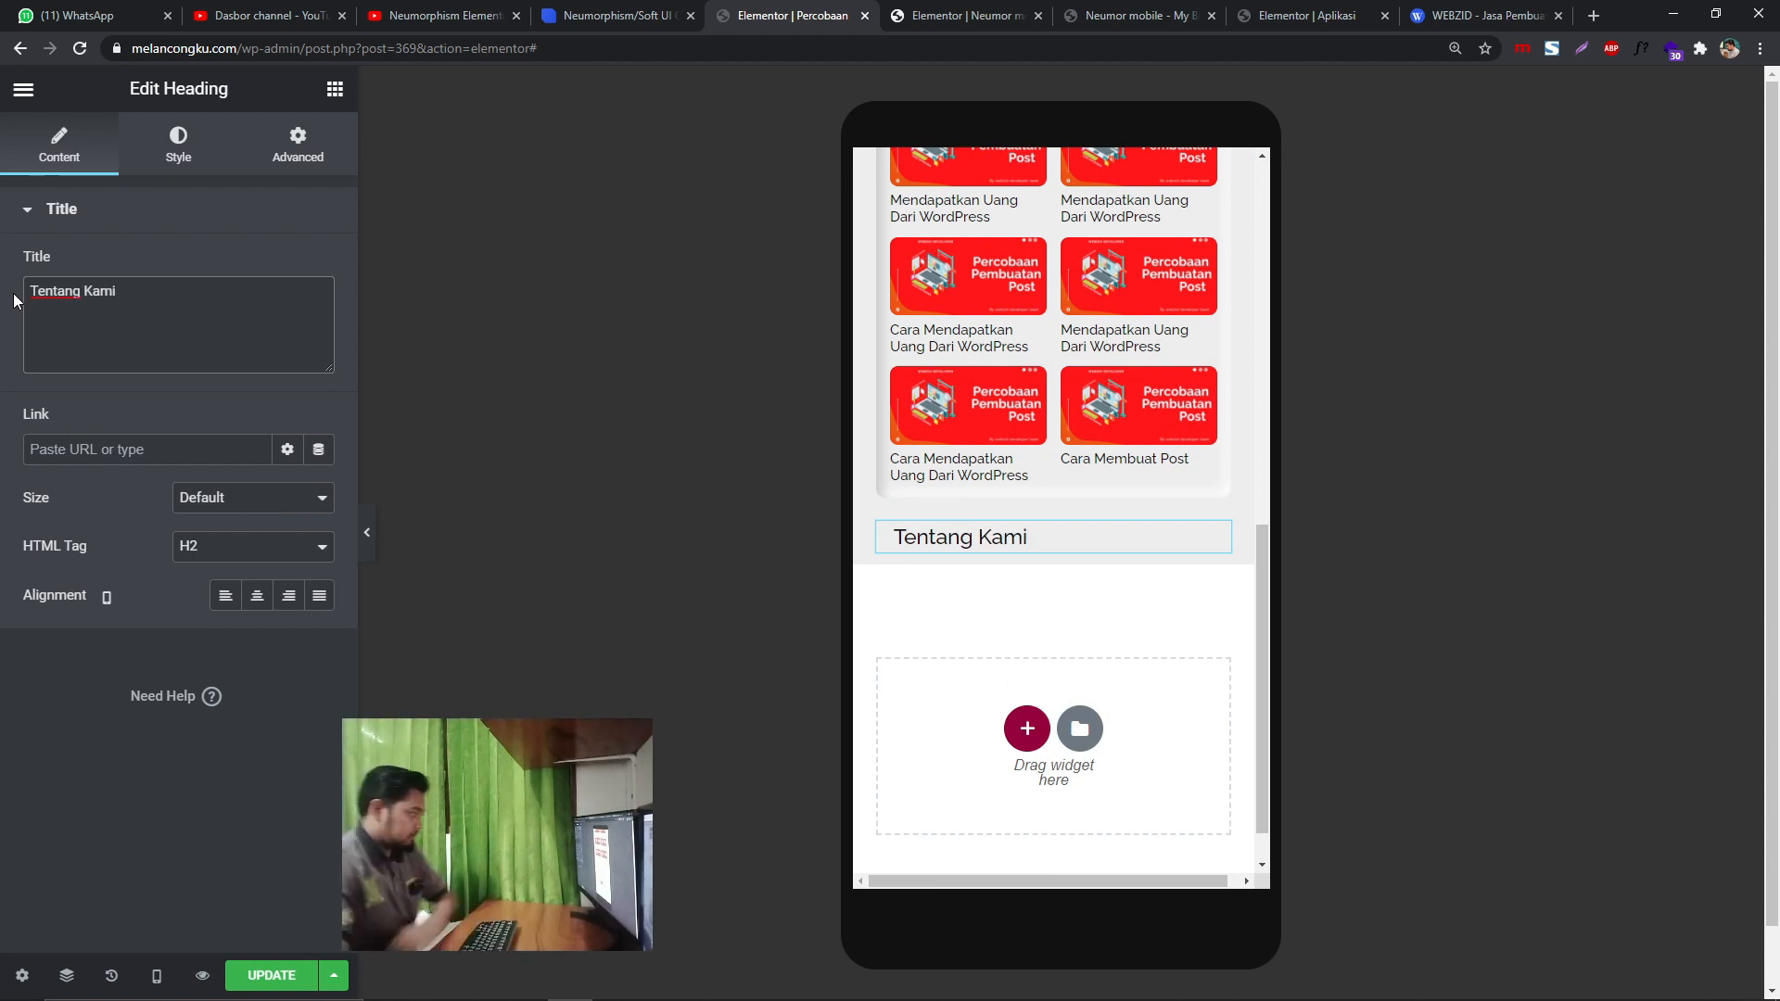
{"action": "left_click", "coordinate": [176, 162]}
{"action": "left_click", "coordinate": [300, 151]}
{"action": "left_click", "coordinate": [214, 543]}
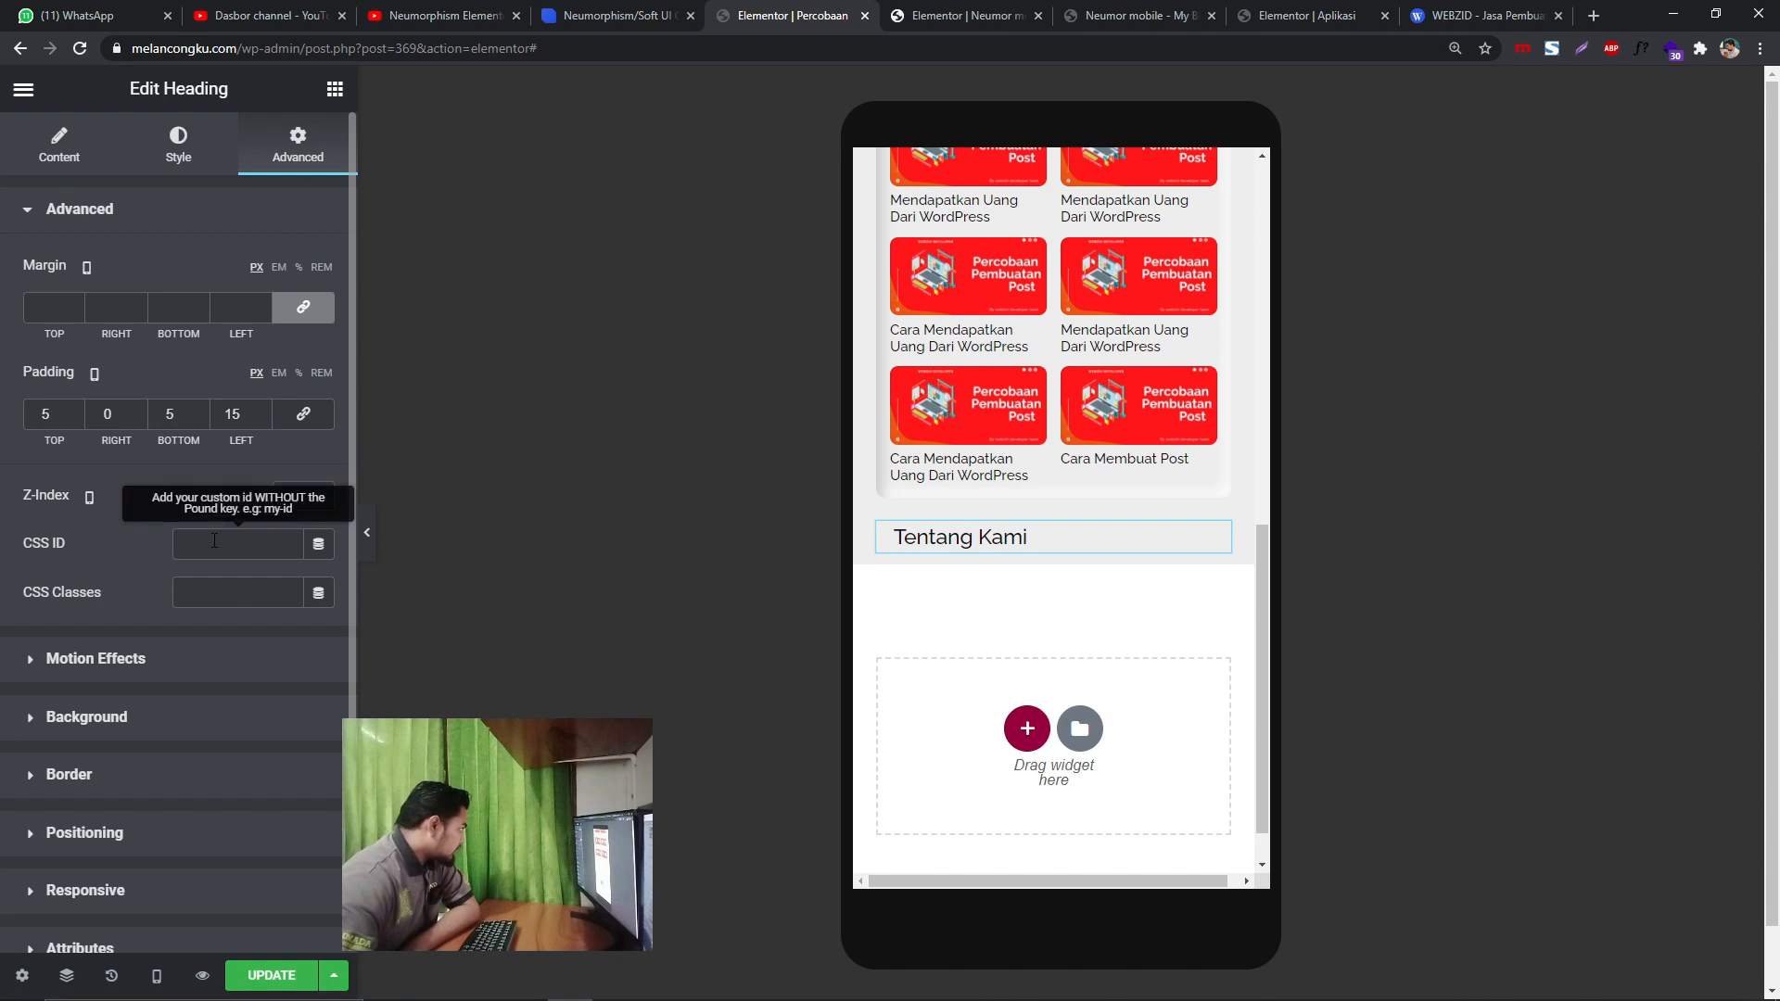
{"action": "type", "text": "bb"}
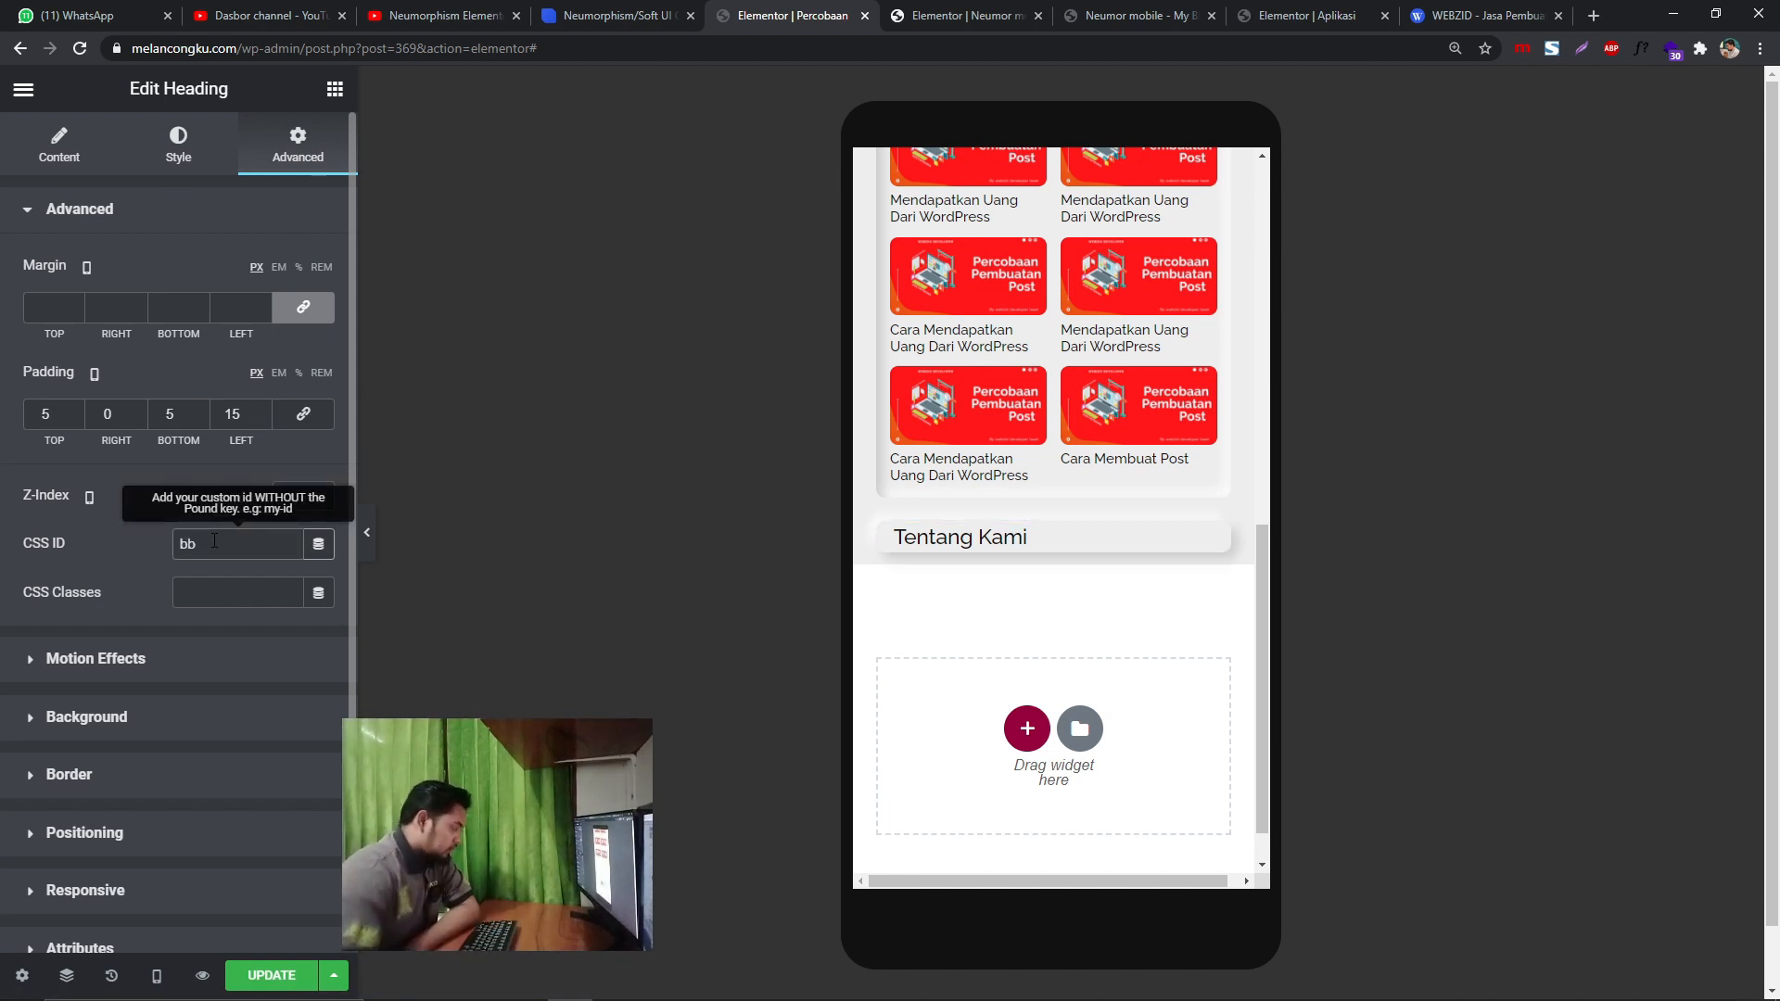
- Add a Text Editor widget below the Tentang Kami heading and set its padding to 10 px on all sides
{"action": "left_click", "coordinate": [335, 89]}
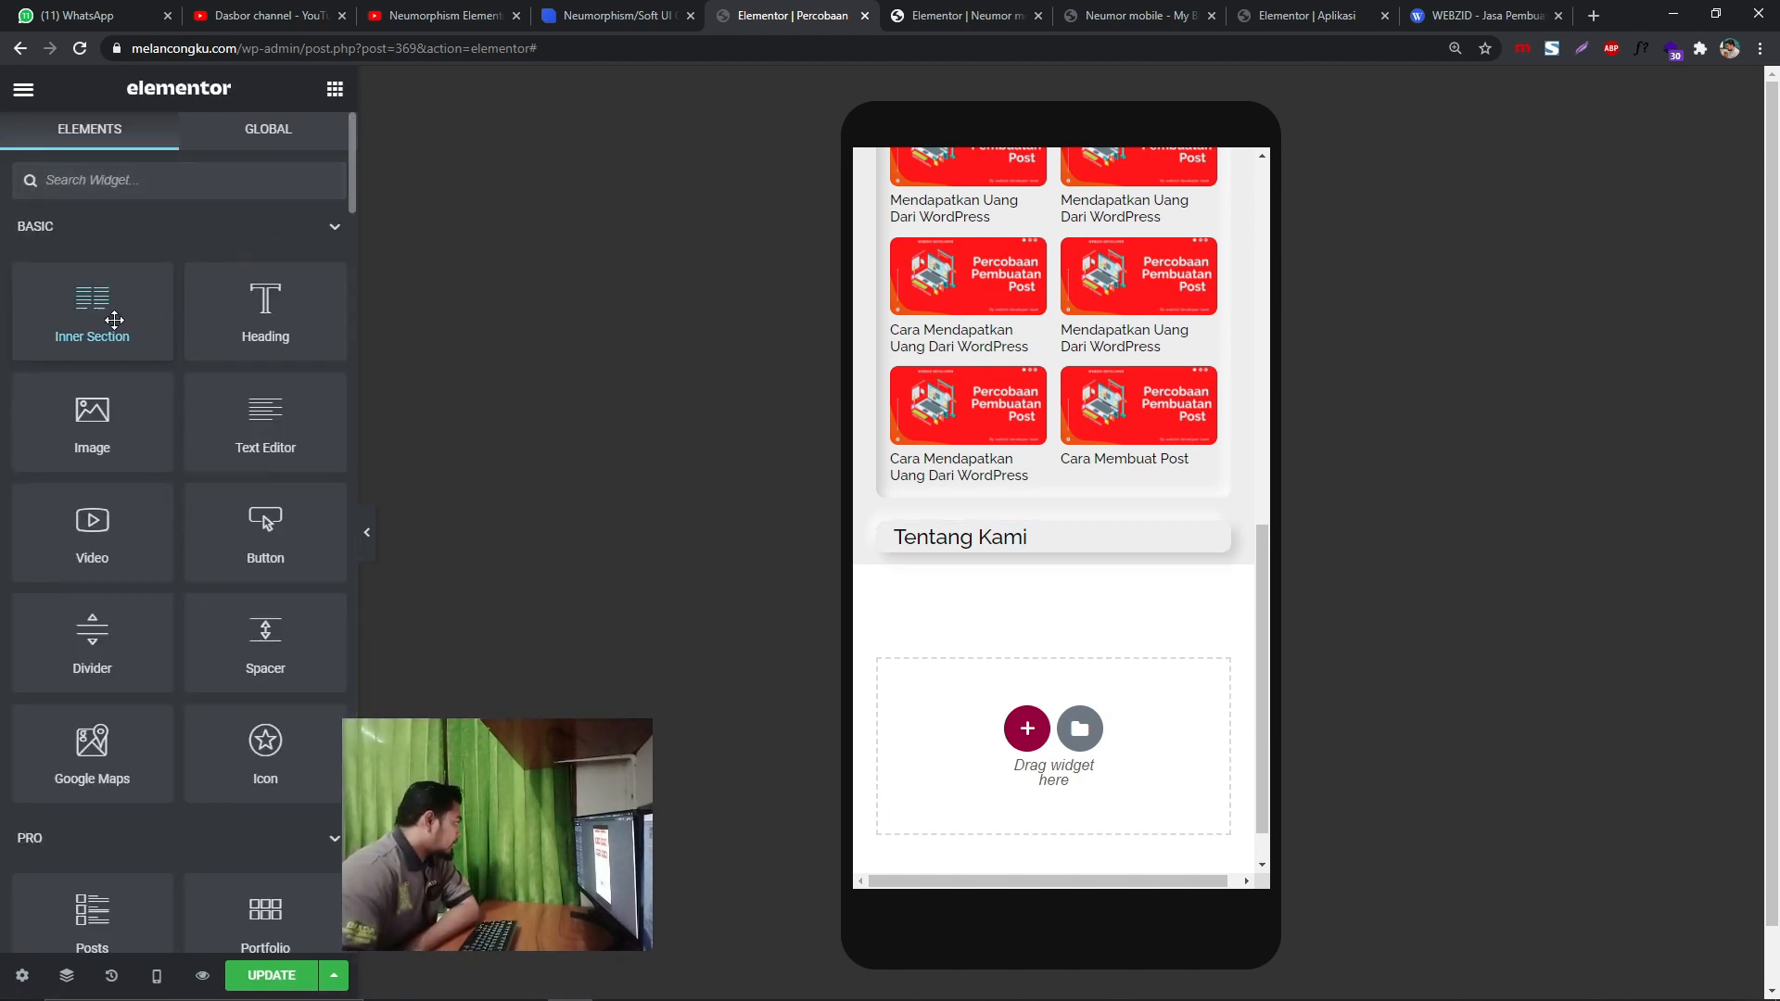
{"action": "left_click_drag", "start_coordinate": [269, 422], "coordinate": [1151, 554]}
{"action": "left_click", "coordinate": [296, 155]}
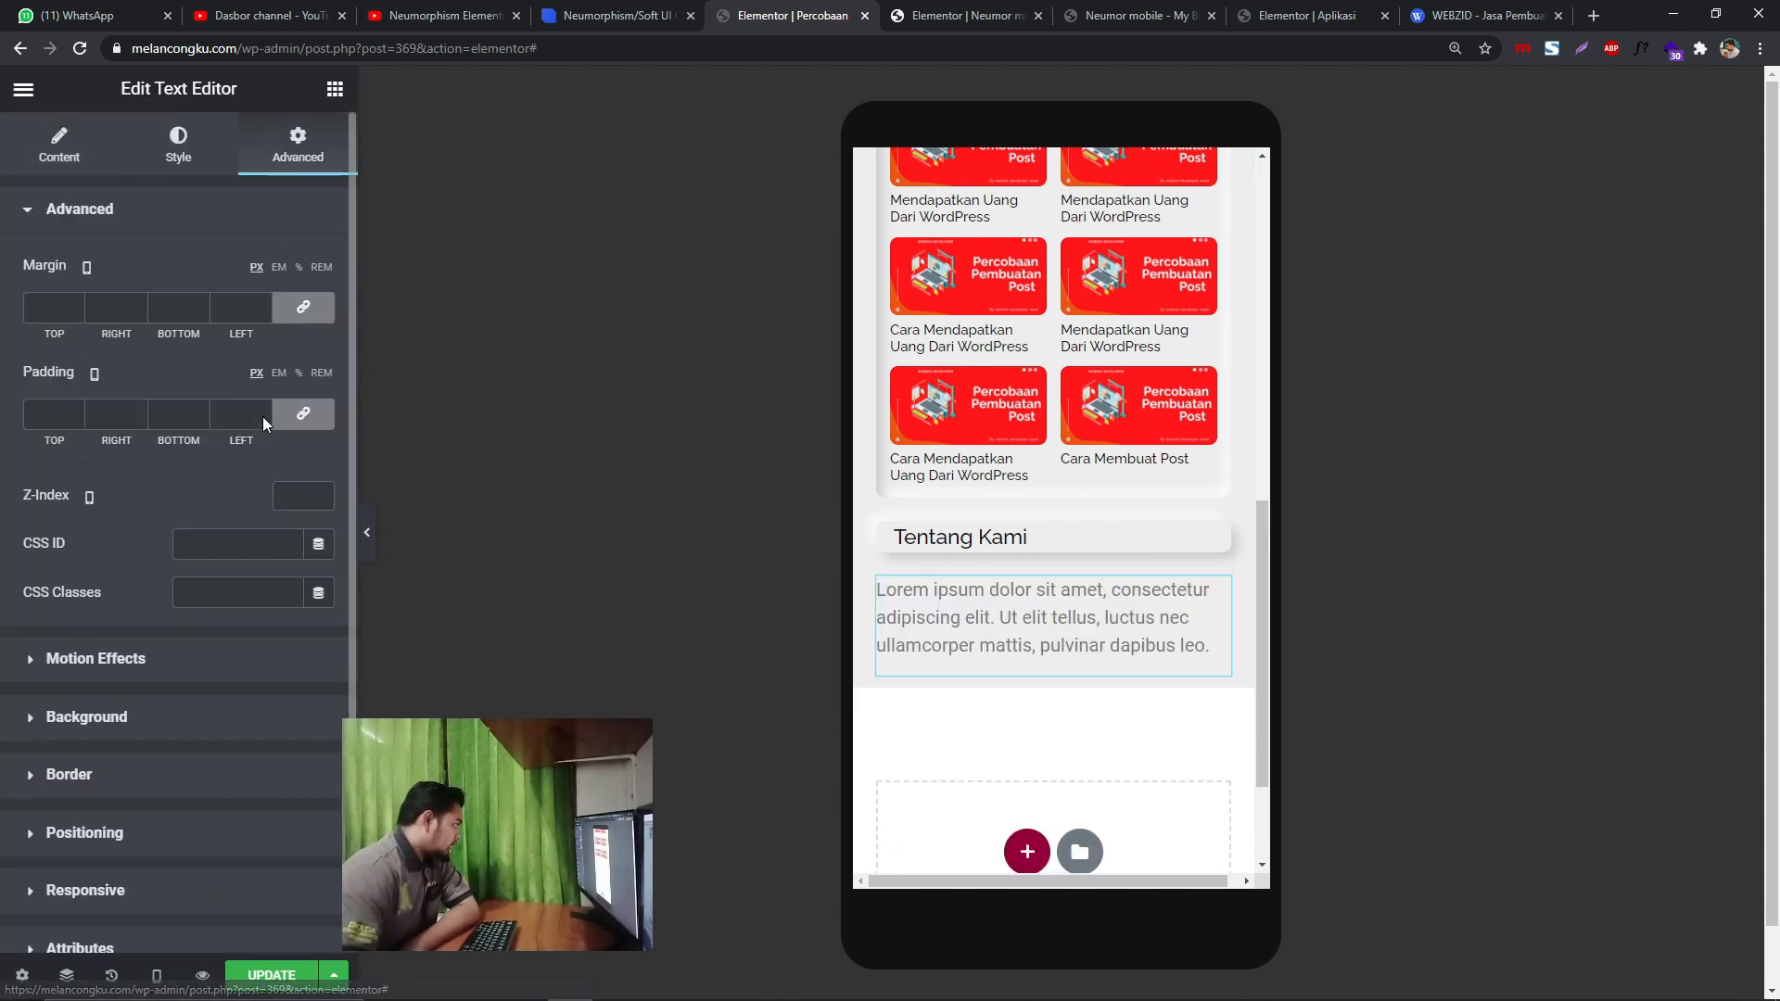
{"action": "left_click", "coordinate": [262, 412]}
{"action": "left_click", "coordinate": [261, 412]}
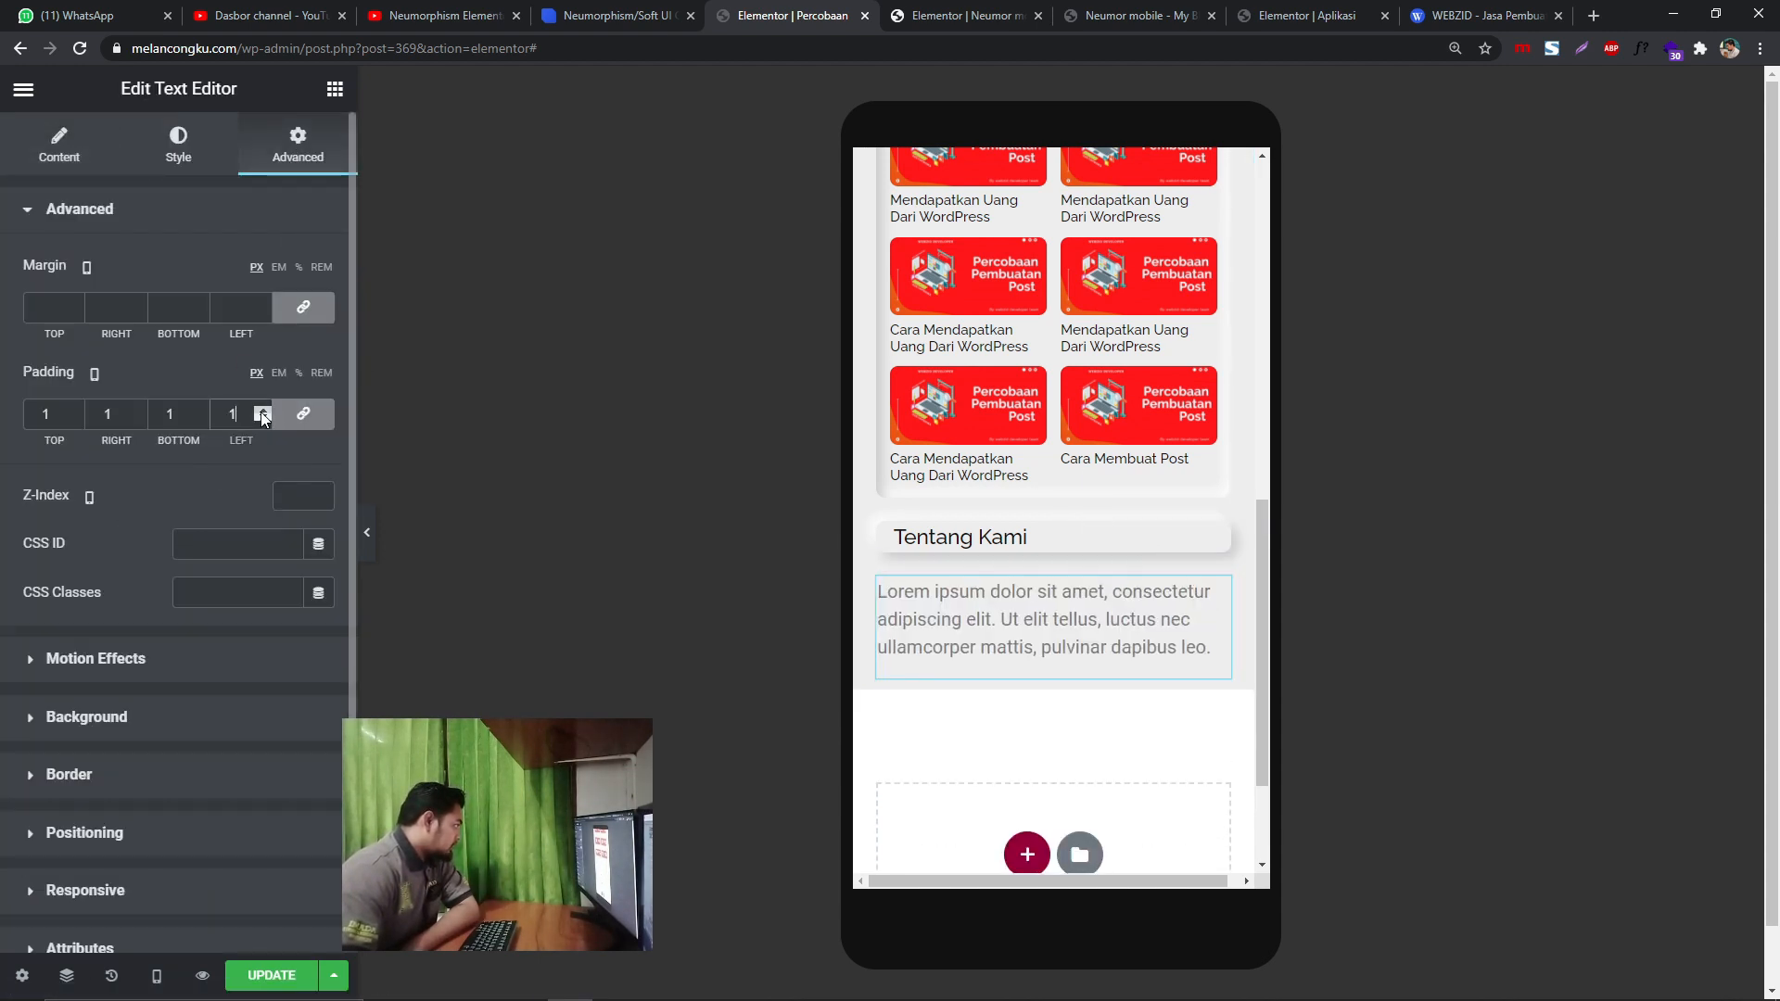
{"action": "left_click", "coordinate": [261, 411]}
{"action": "left_click", "coordinate": [262, 412]}
{"action": "left_click", "coordinate": [262, 412]}
{"action": "left_click", "coordinate": [262, 411]}
{"action": "left_click", "coordinate": [261, 411]}
{"action": "left_click", "coordinate": [262, 412]}
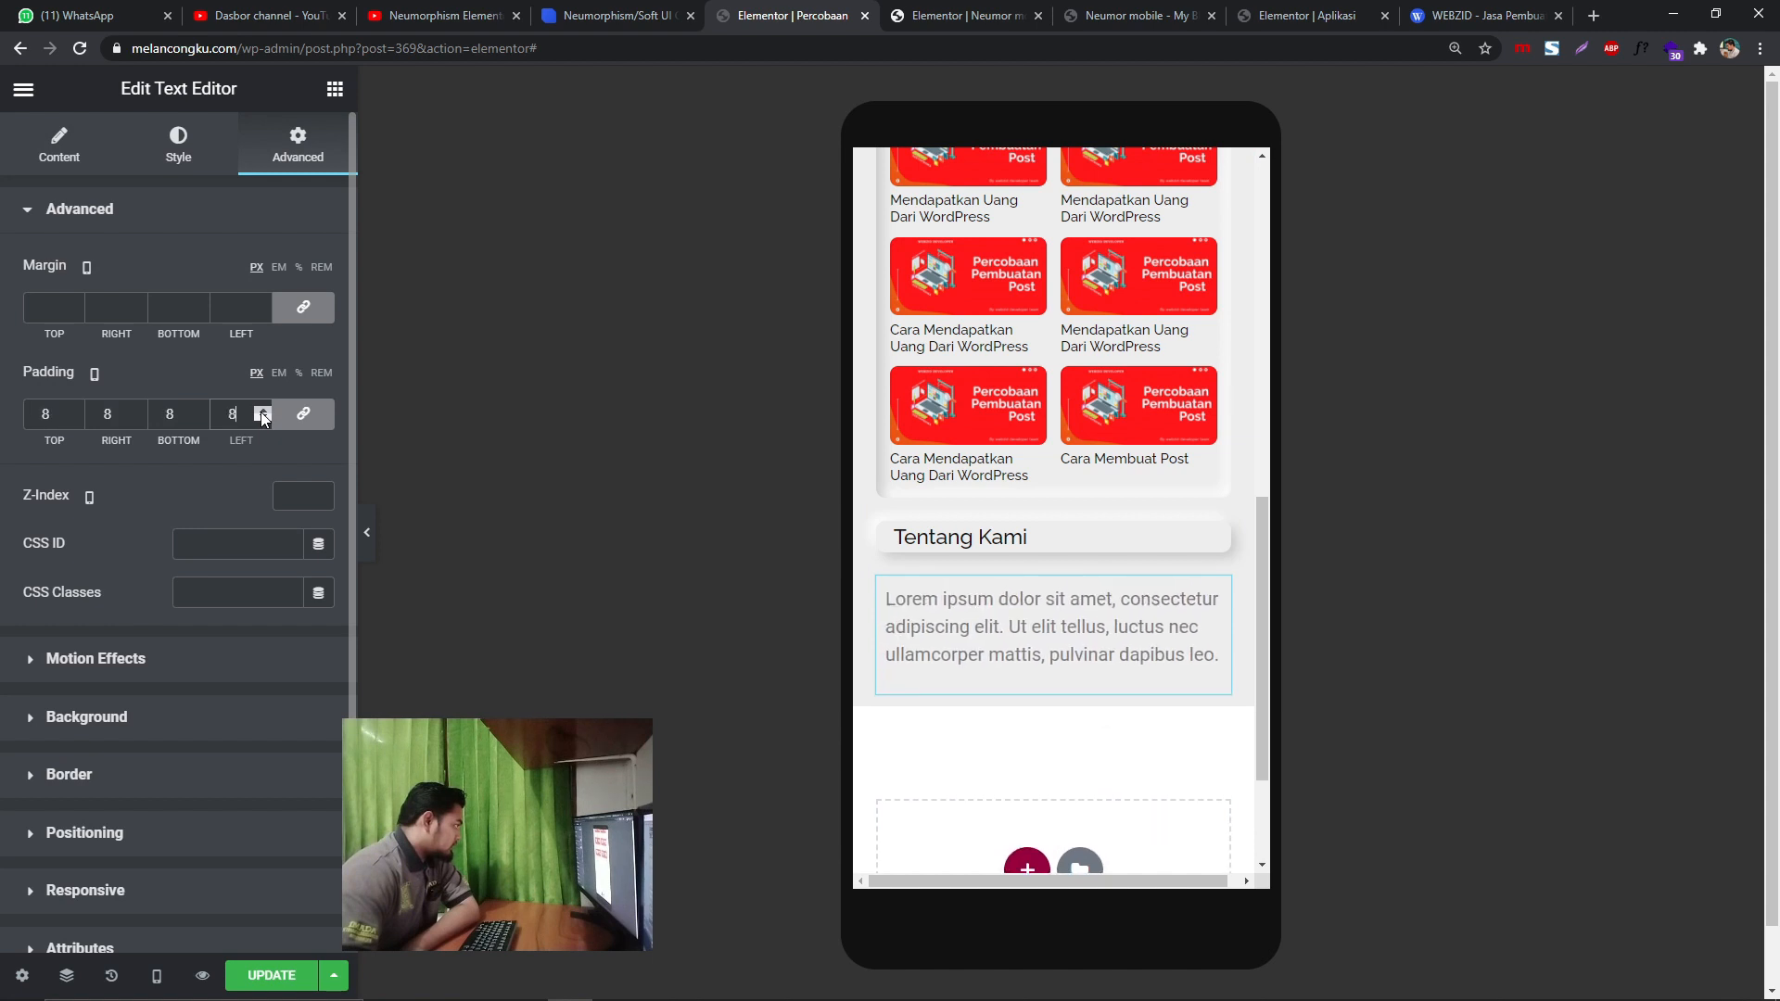
{"action": "left_click", "coordinate": [261, 412]}
{"action": "left_click", "coordinate": [262, 412]}
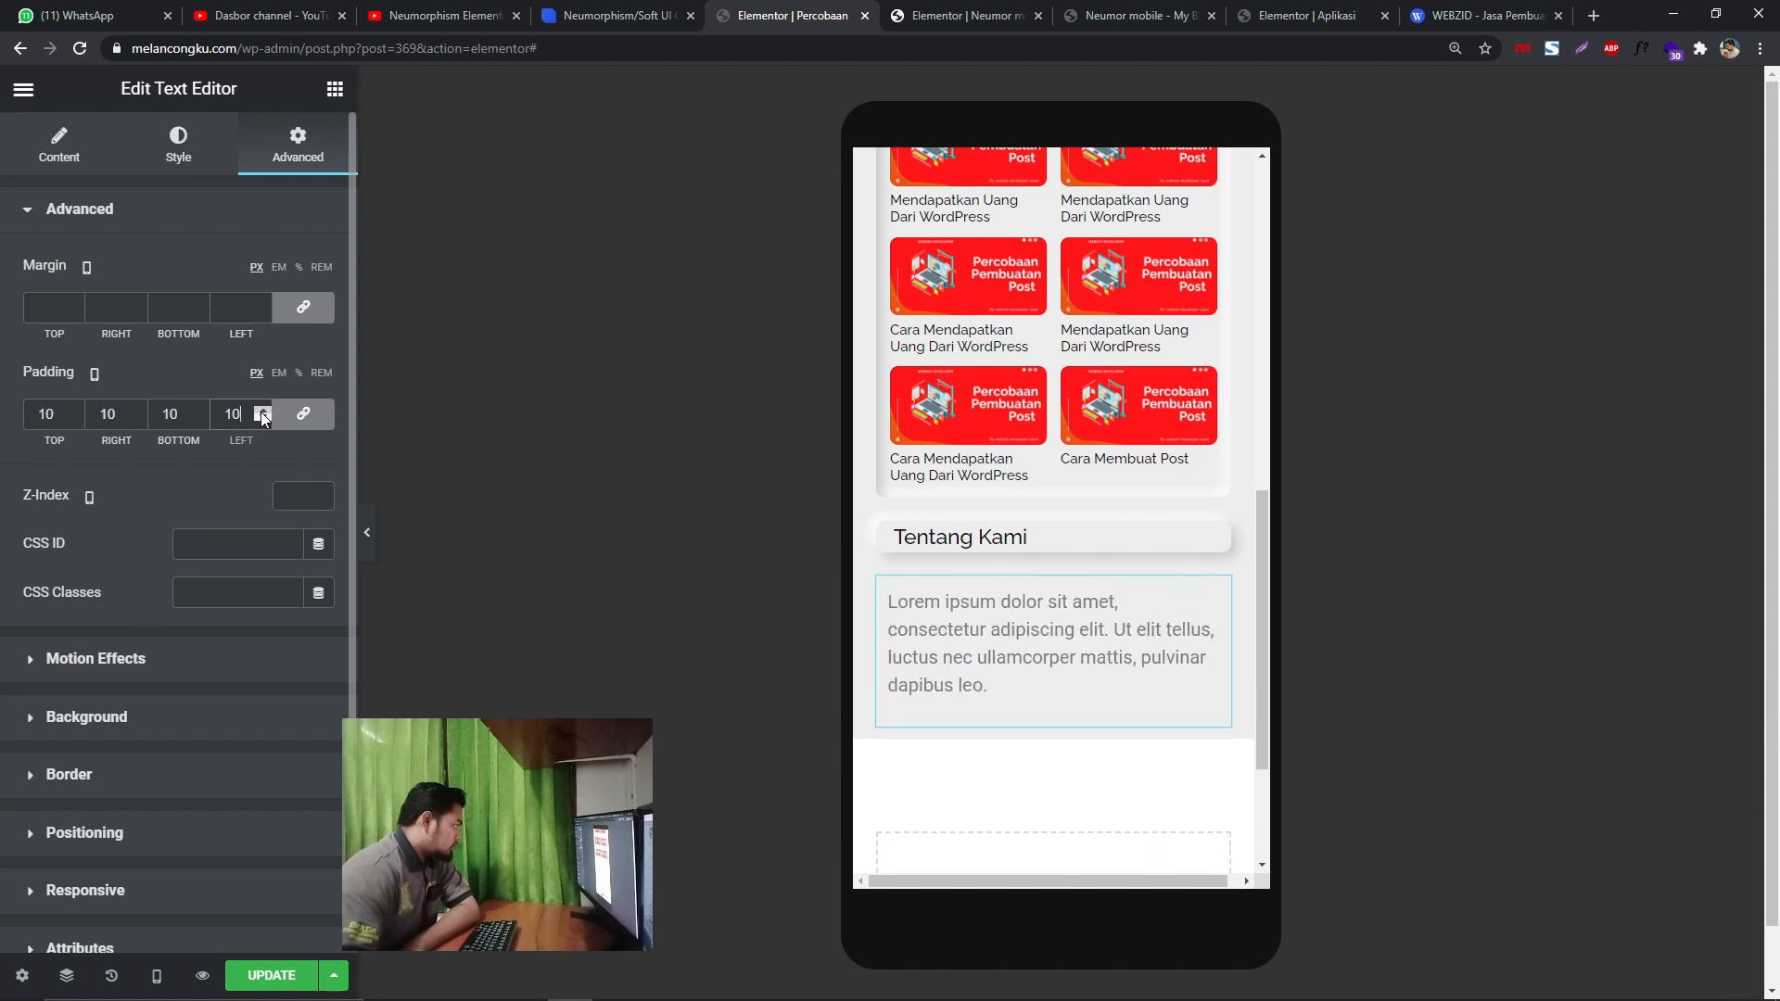
- Center the Tentang Kami paragraph and set its text color to near black
{"action": "left_click", "coordinate": [59, 148]}
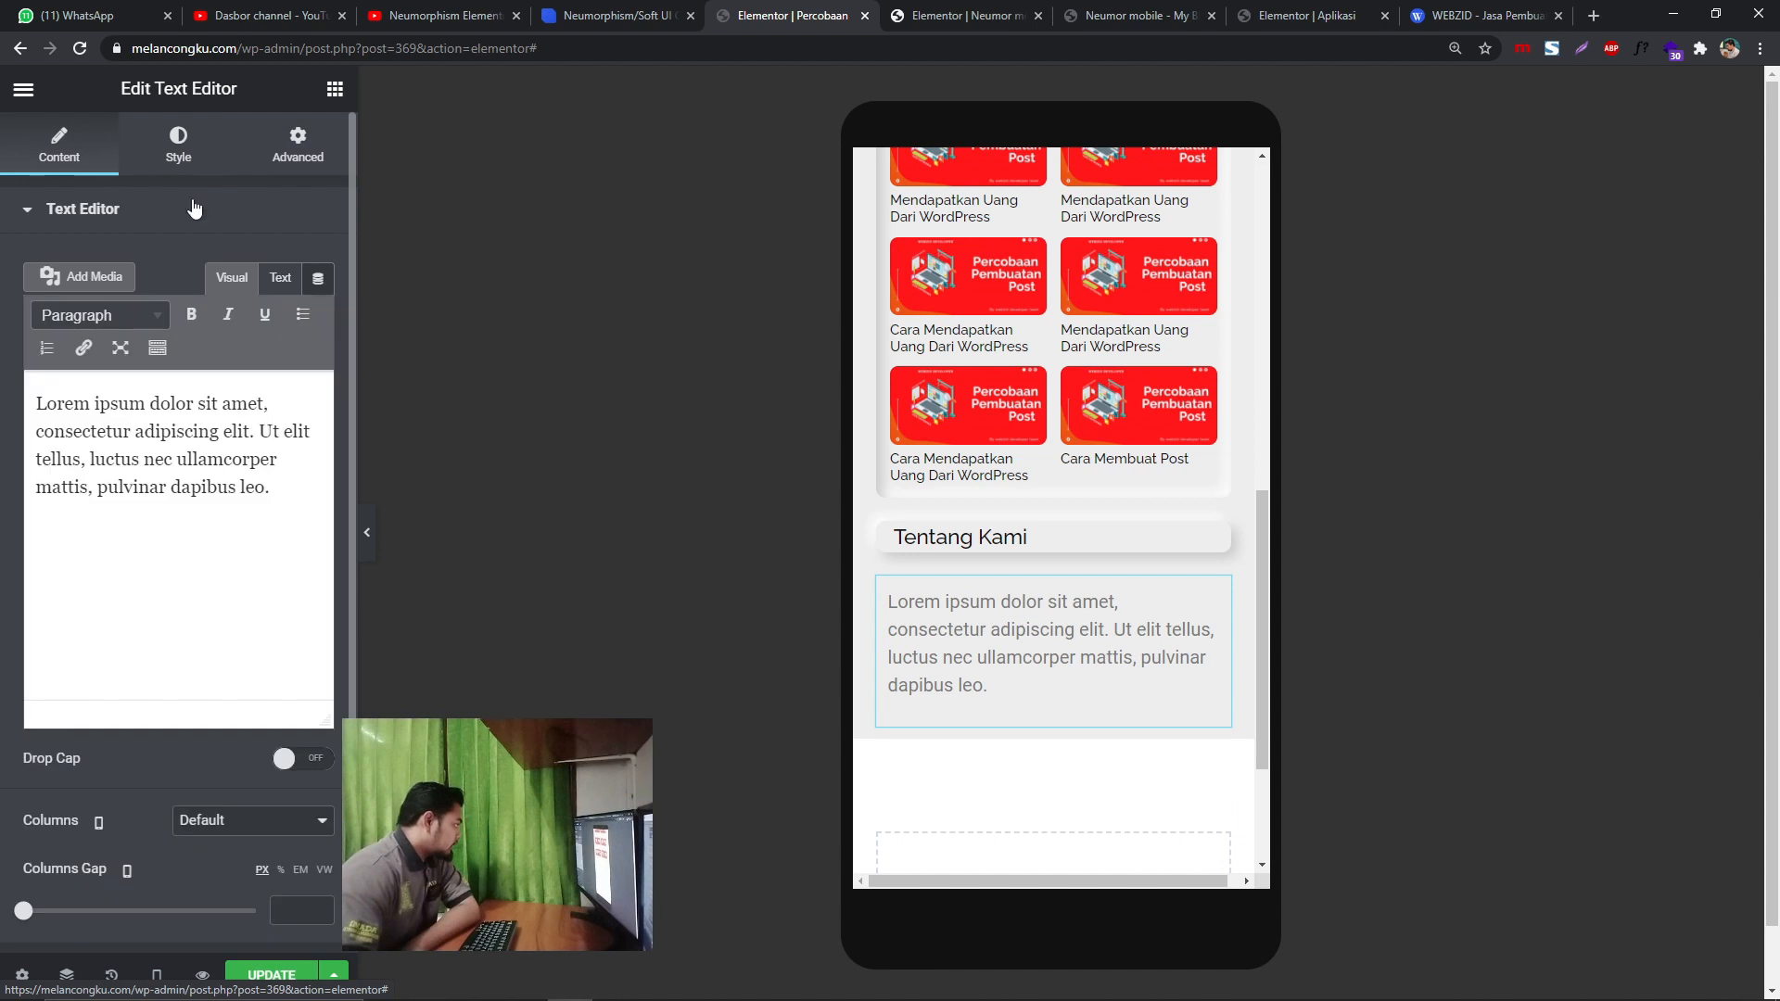
{"action": "left_click", "coordinate": [178, 150]}
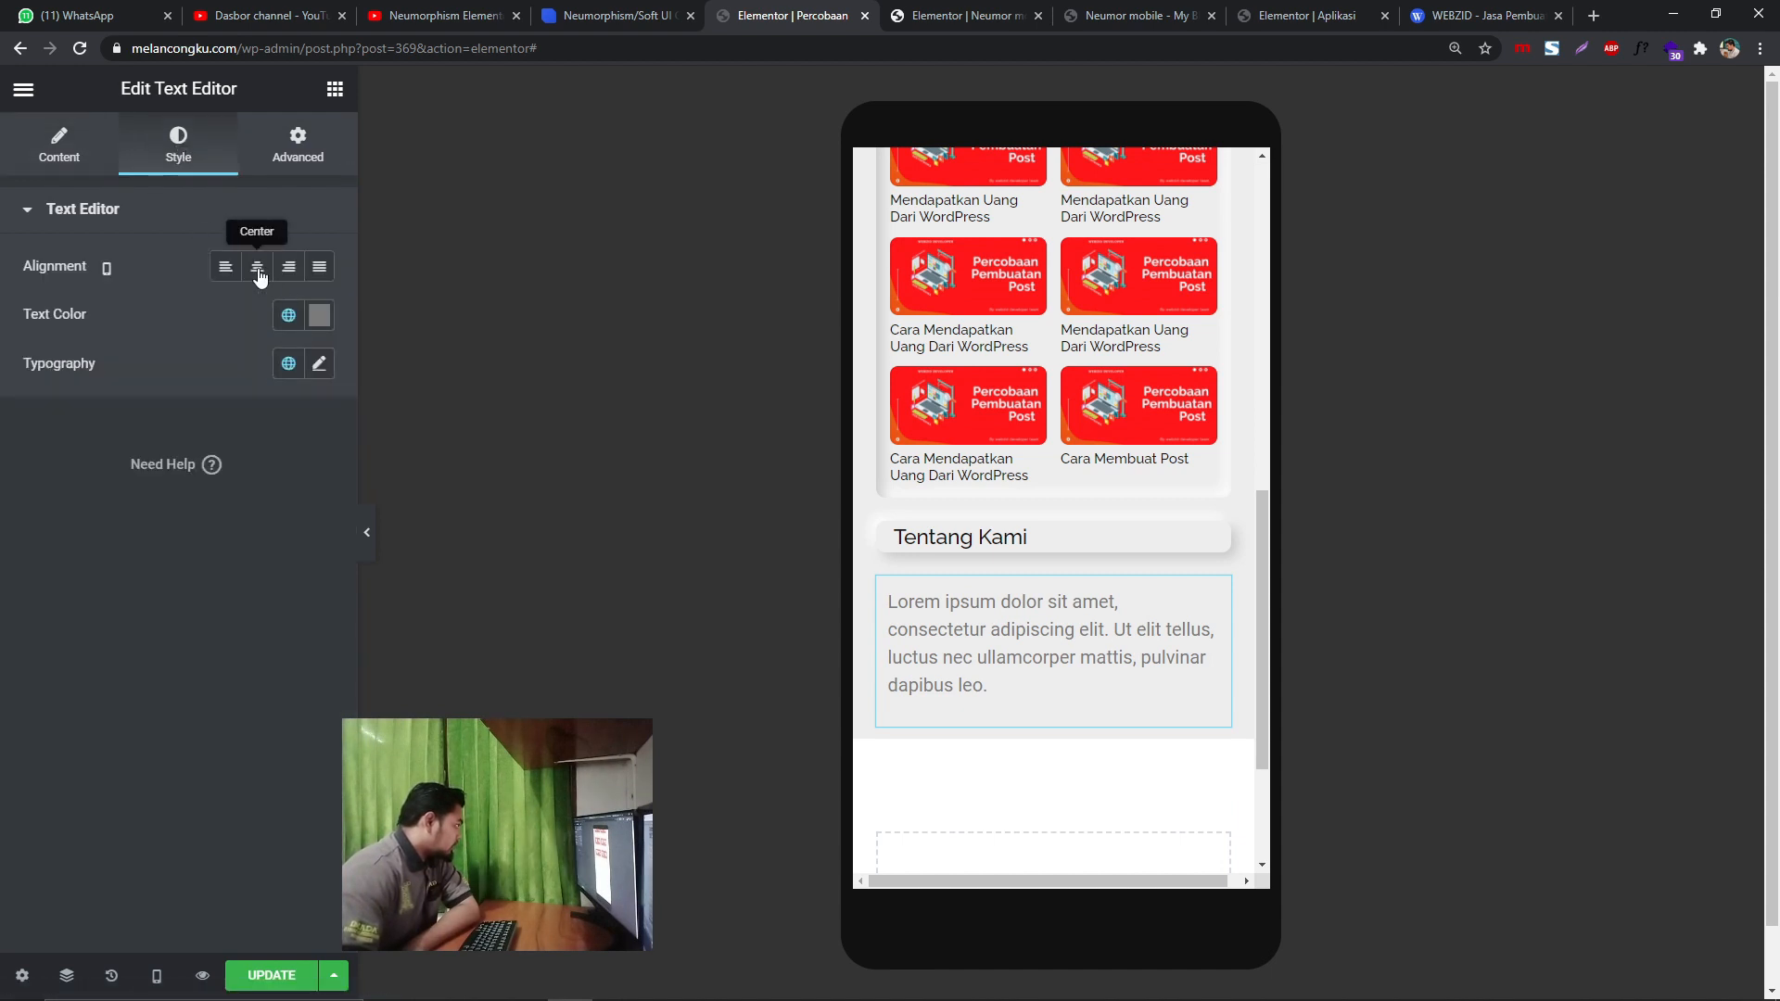
{"action": "left_click", "coordinate": [258, 276]}
{"action": "left_click", "coordinate": [319, 315]}
{"action": "left_click_drag", "start_coordinate": [74, 561], "coordinate": [68, 576]}
{"action": "left_click", "coordinate": [166, 317]}
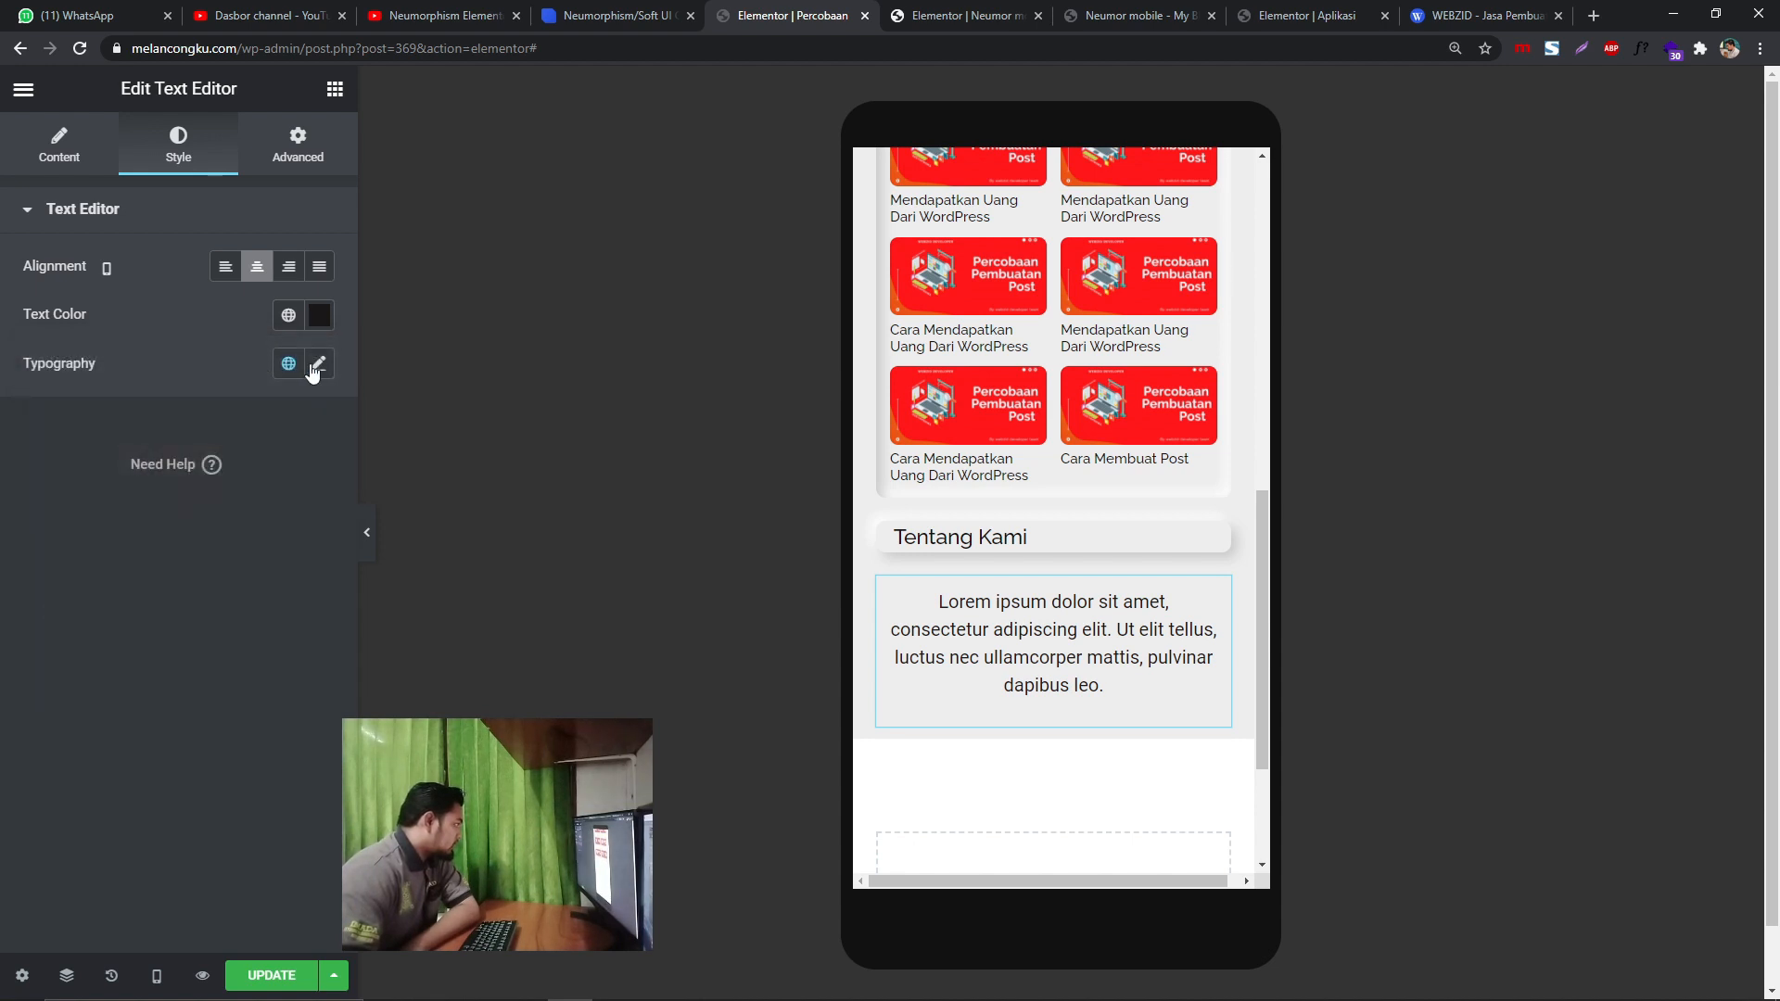
- Set the Tentang Kami paragraph's font to Raleway at a size of 14 px
{"action": "left_click", "coordinate": [319, 364]}
{"action": "left_click", "coordinate": [292, 471]}
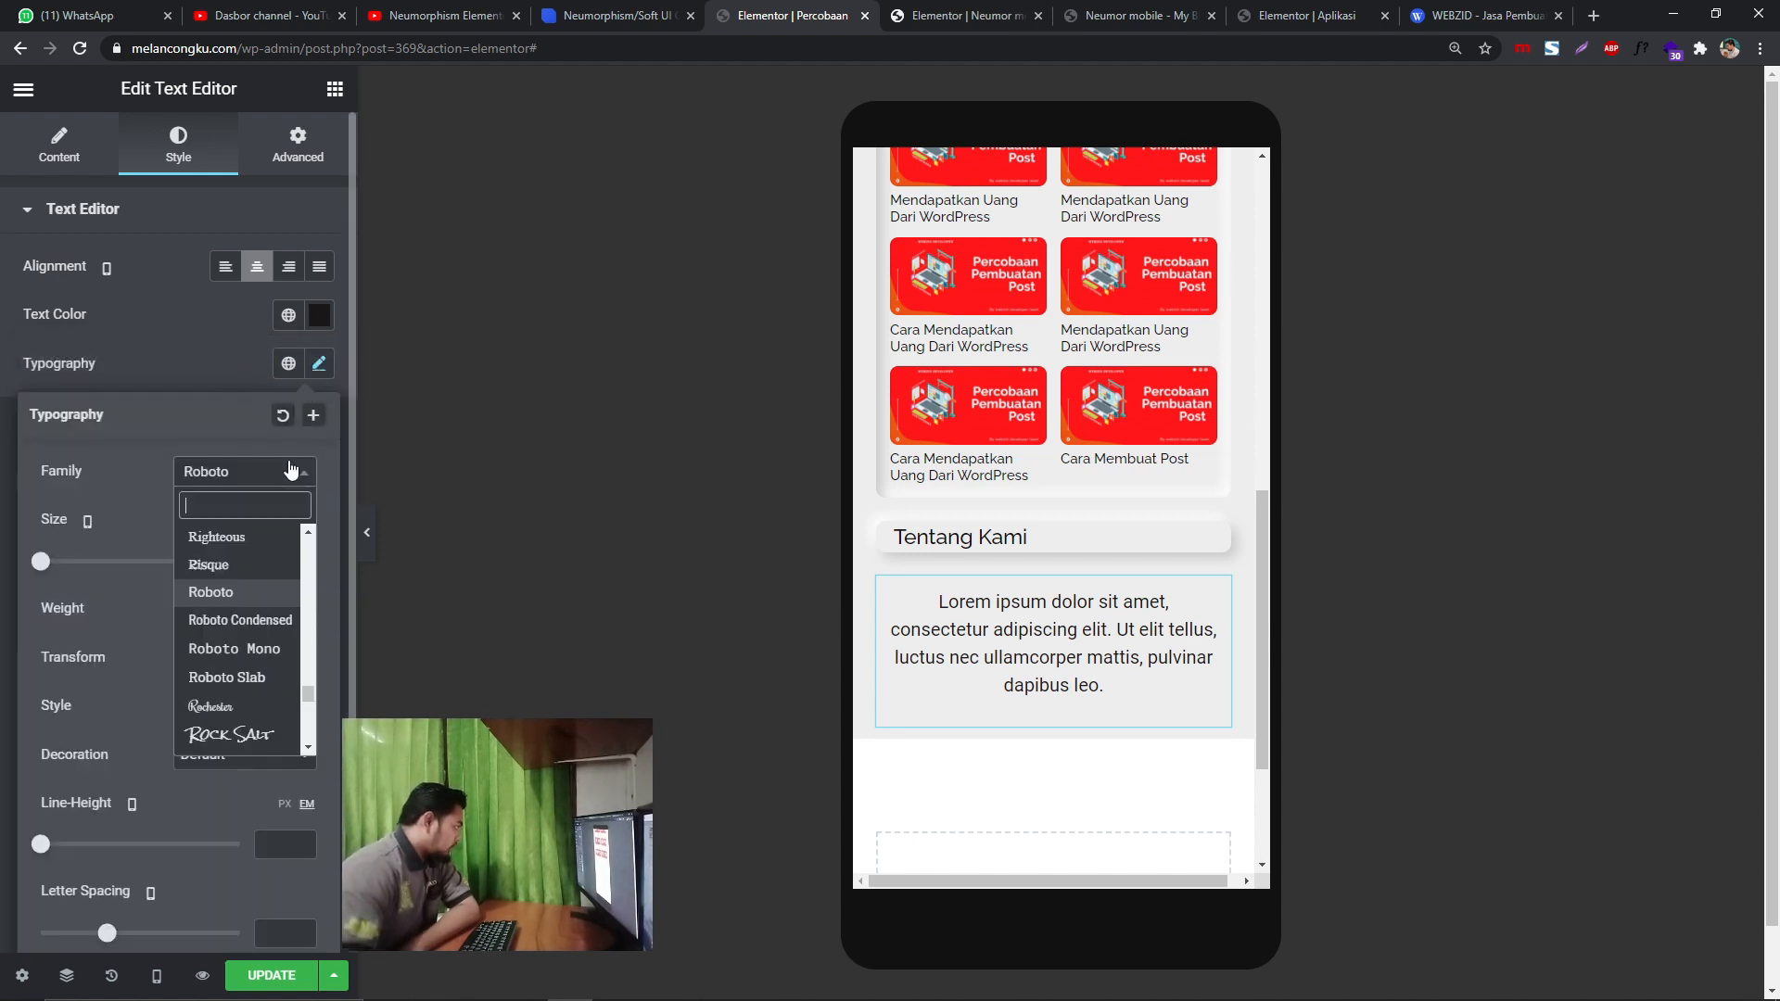
{"action": "type", "text": "ral"}
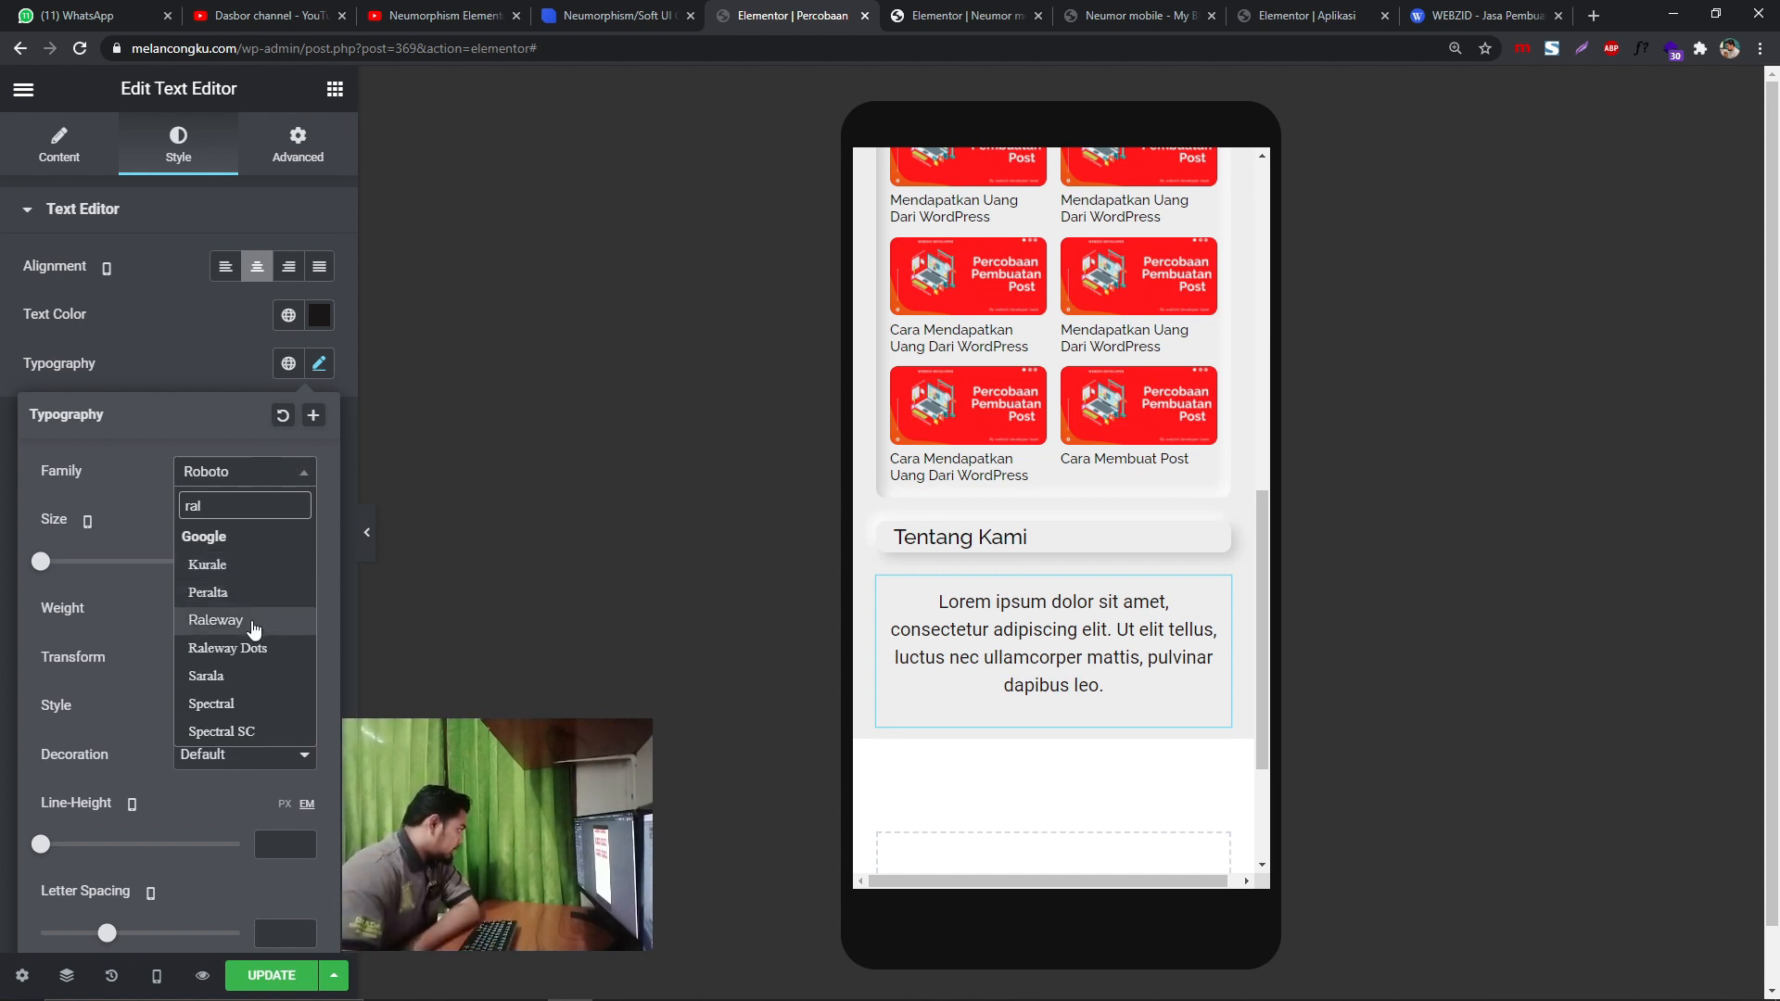
{"action": "left_click", "coordinate": [248, 621]}
{"action": "left_click", "coordinate": [266, 560]}
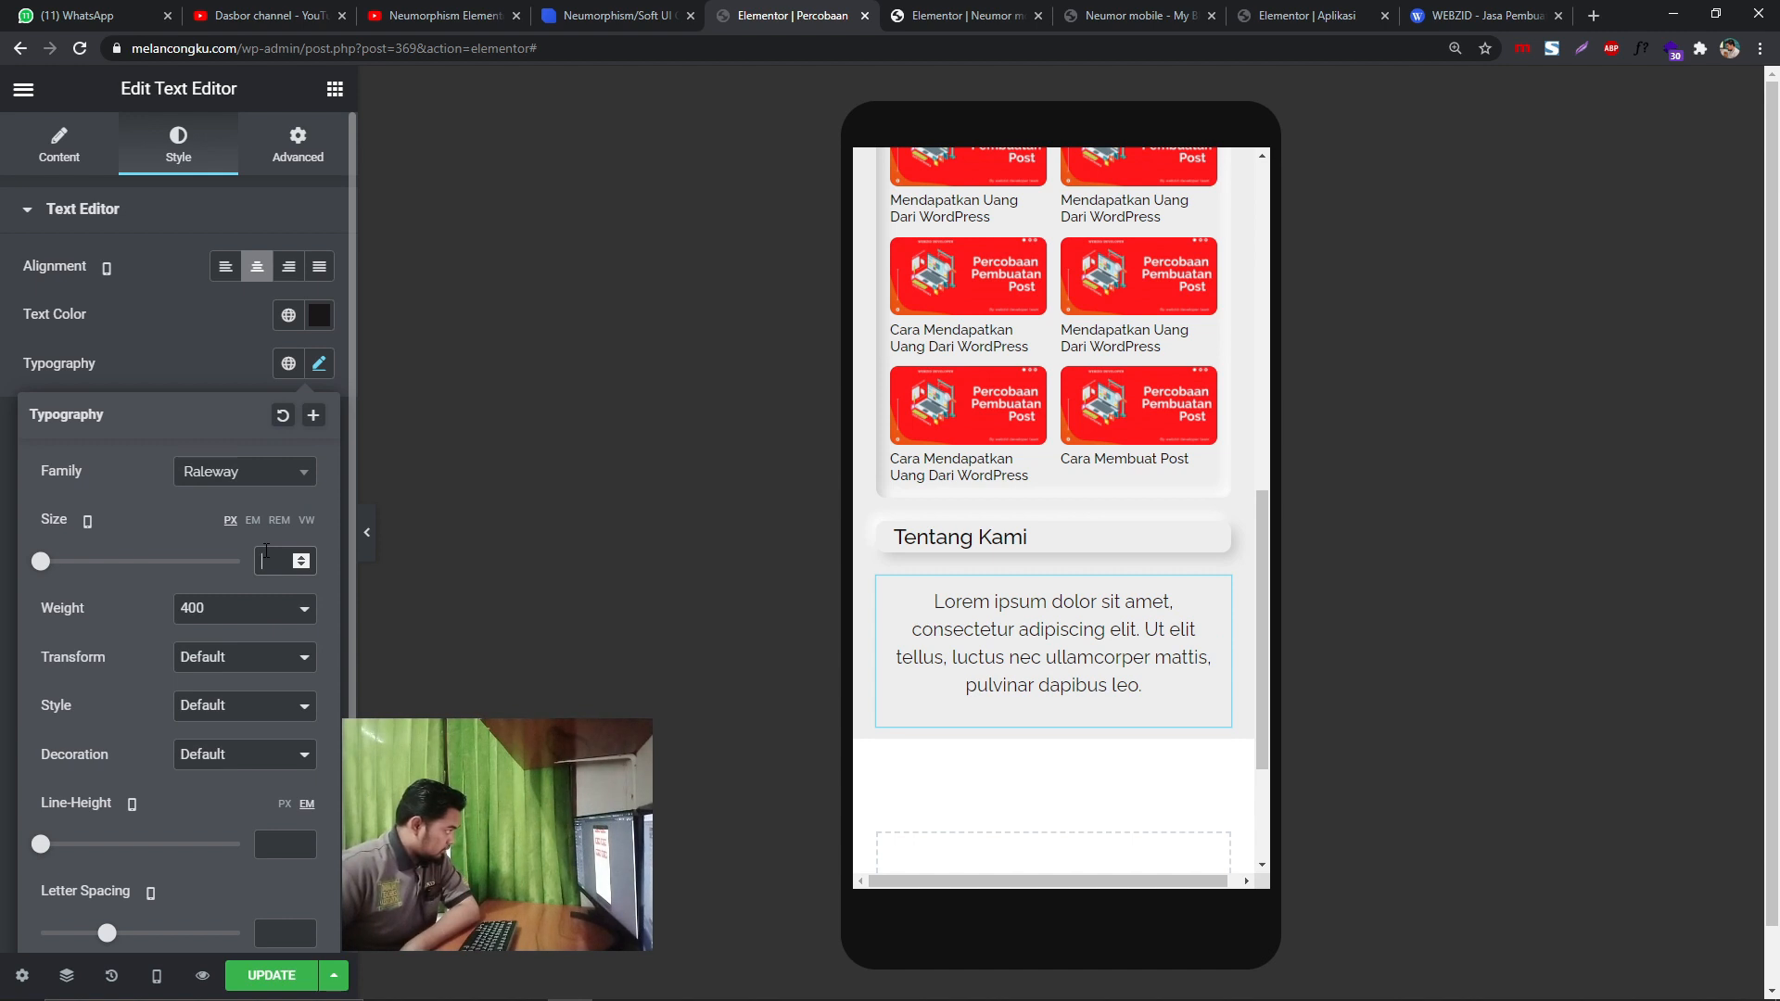
{"action": "type", "text": "15"}
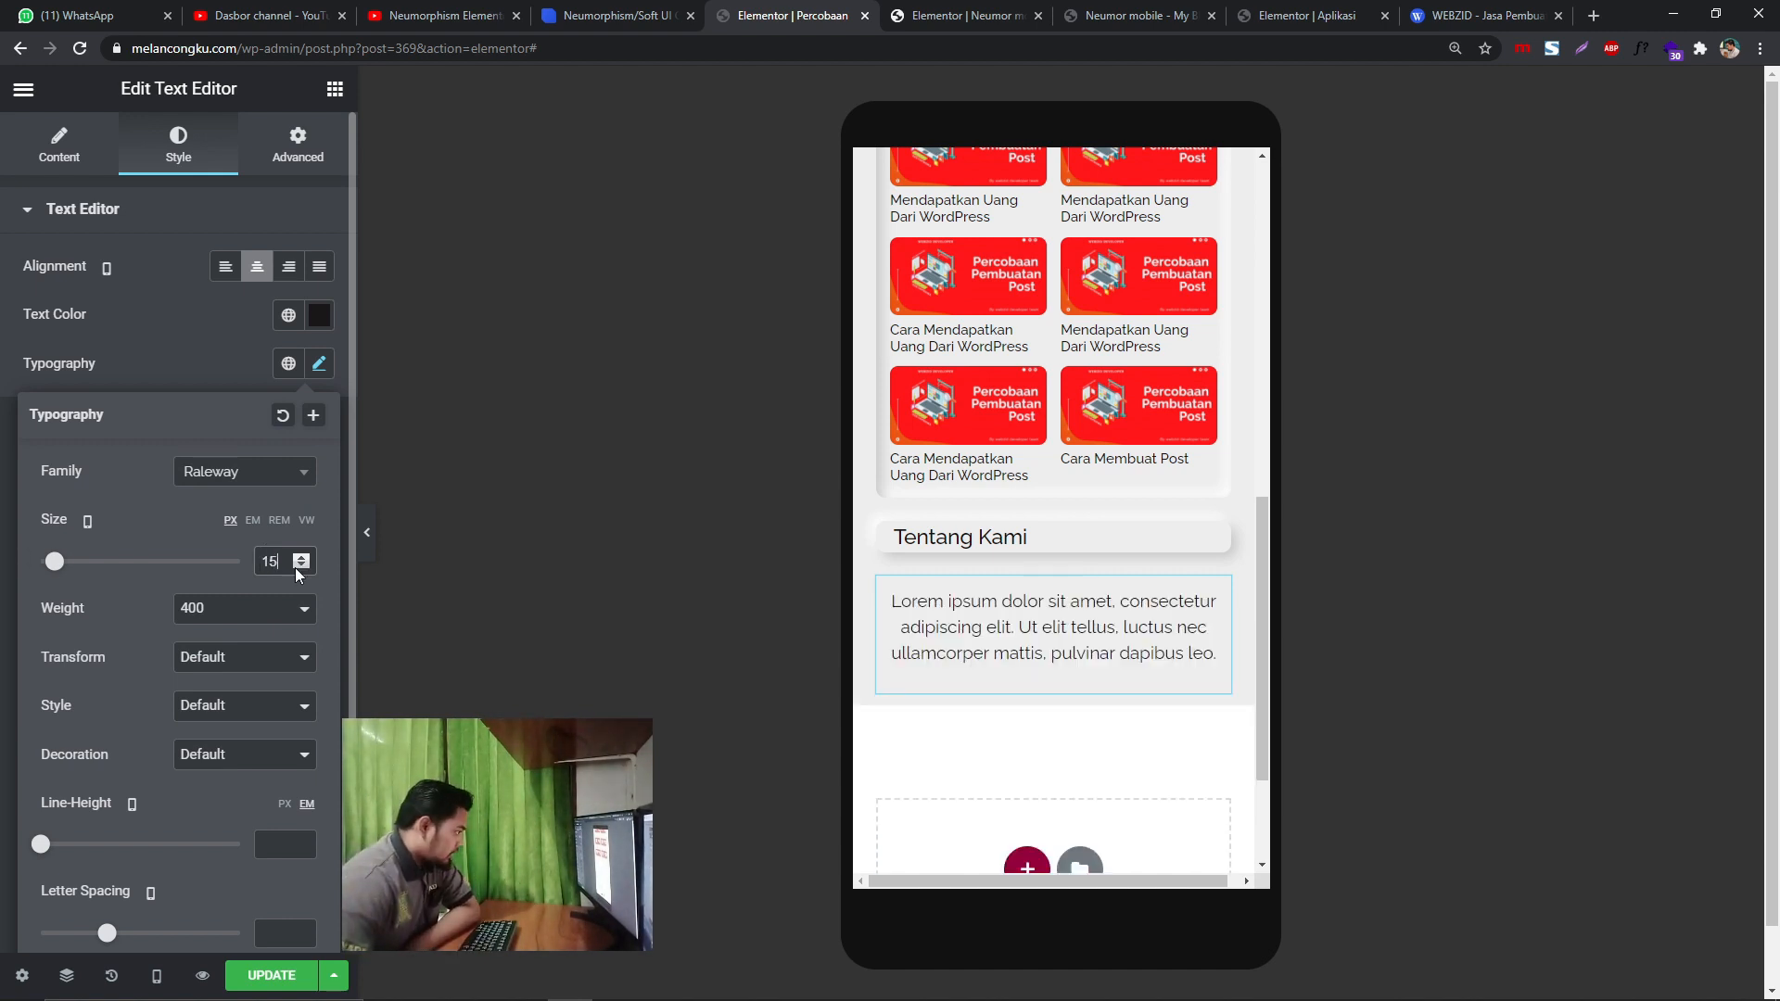
{"action": "left_click", "coordinate": [304, 566]}
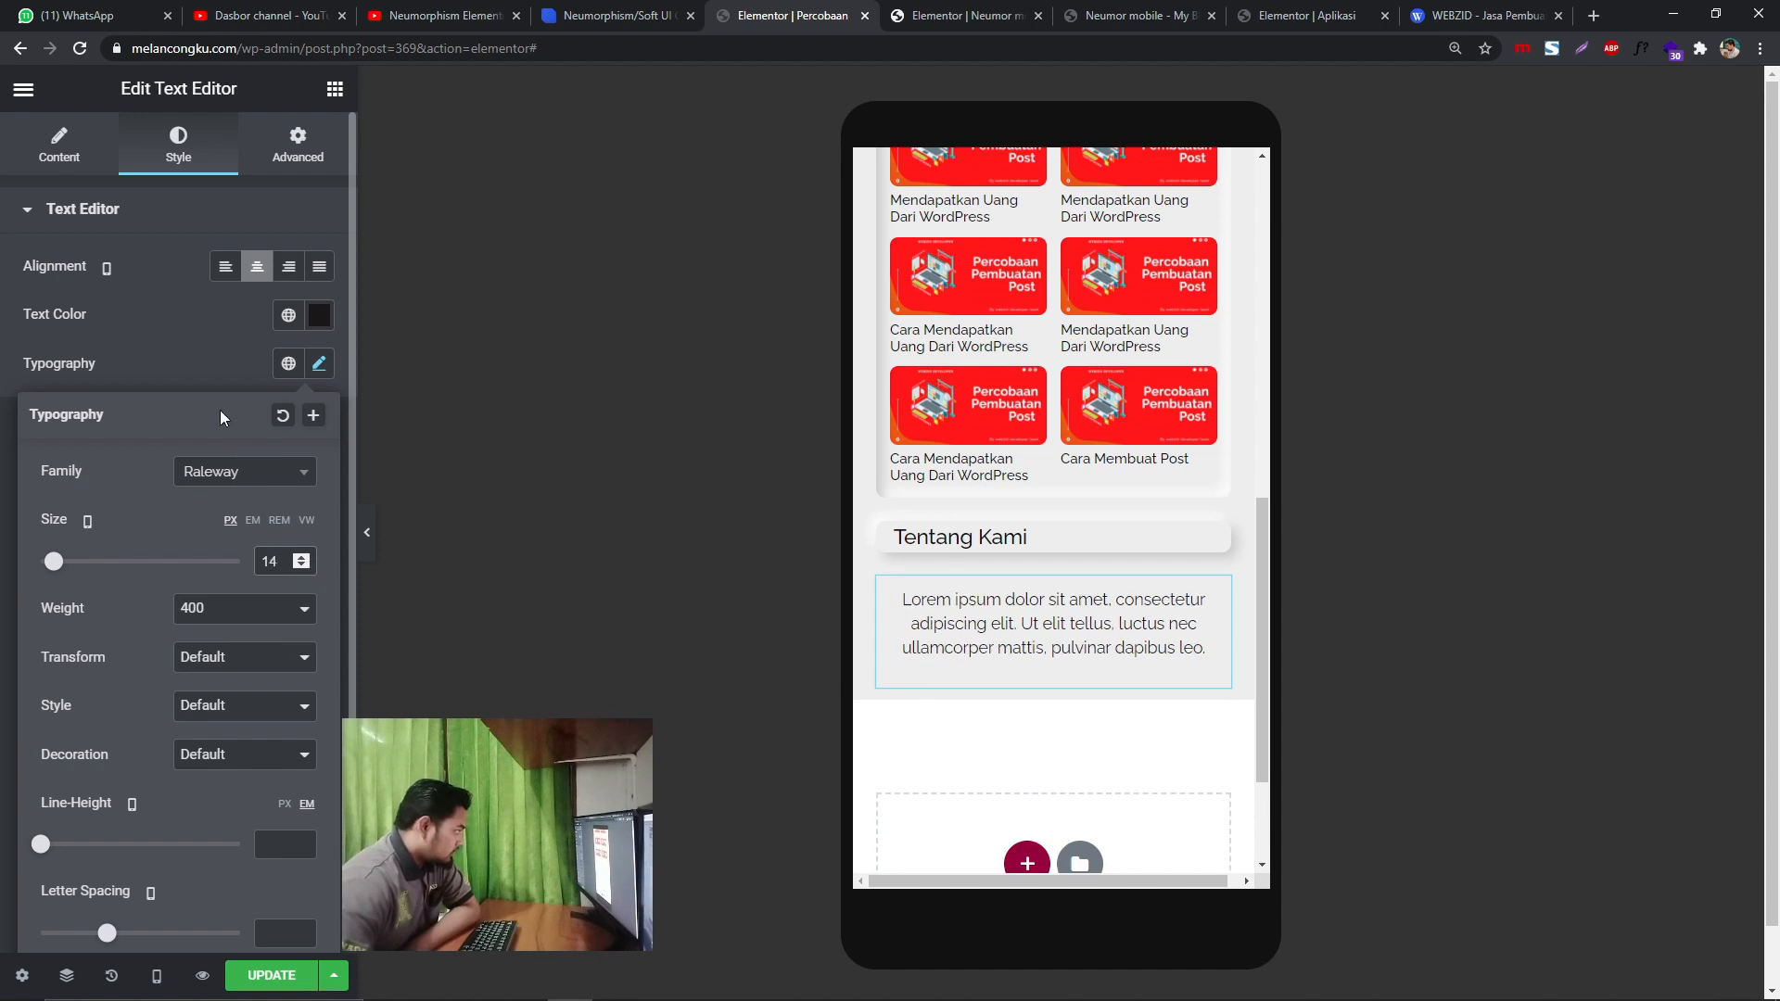
{"action": "left_click", "coordinate": [213, 314]}
- Assign the CSS ID bb1 to the Tentang Kami paragraph
{"action": "left_click", "coordinate": [297, 148]}
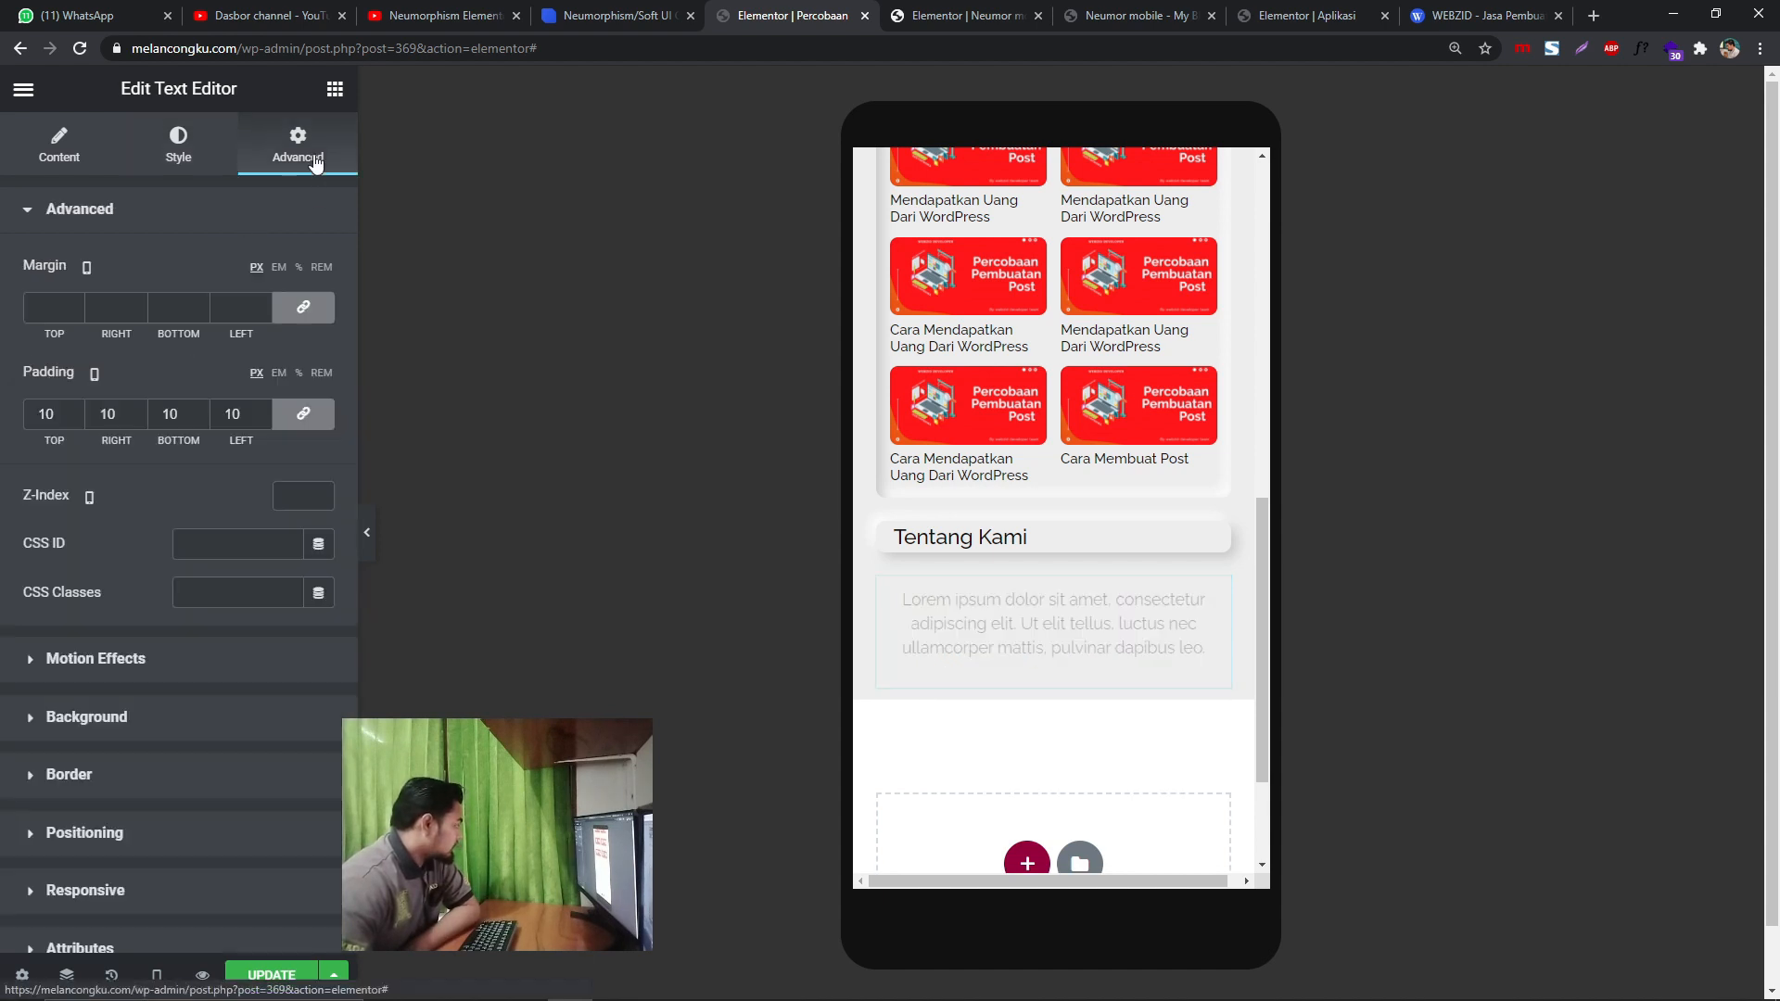
{"action": "left_click", "coordinate": [220, 541]}
{"action": "type", "text": "bb"}
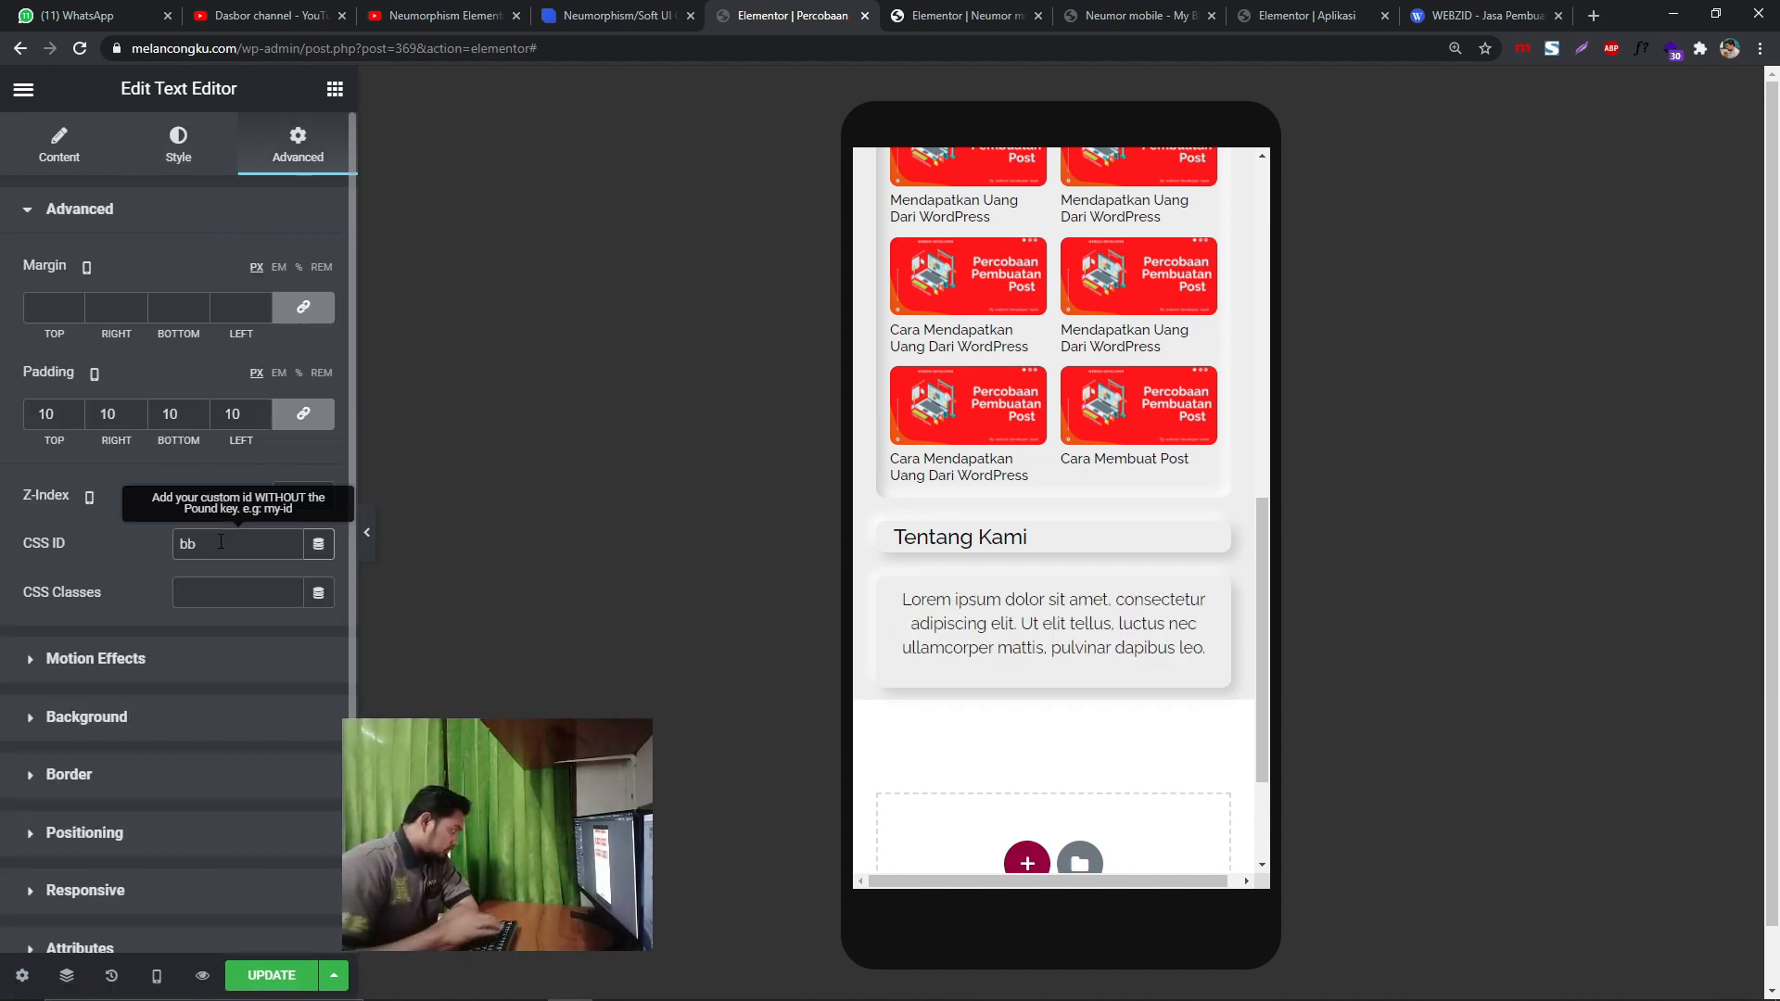
{"action": "type", "text": "1"}
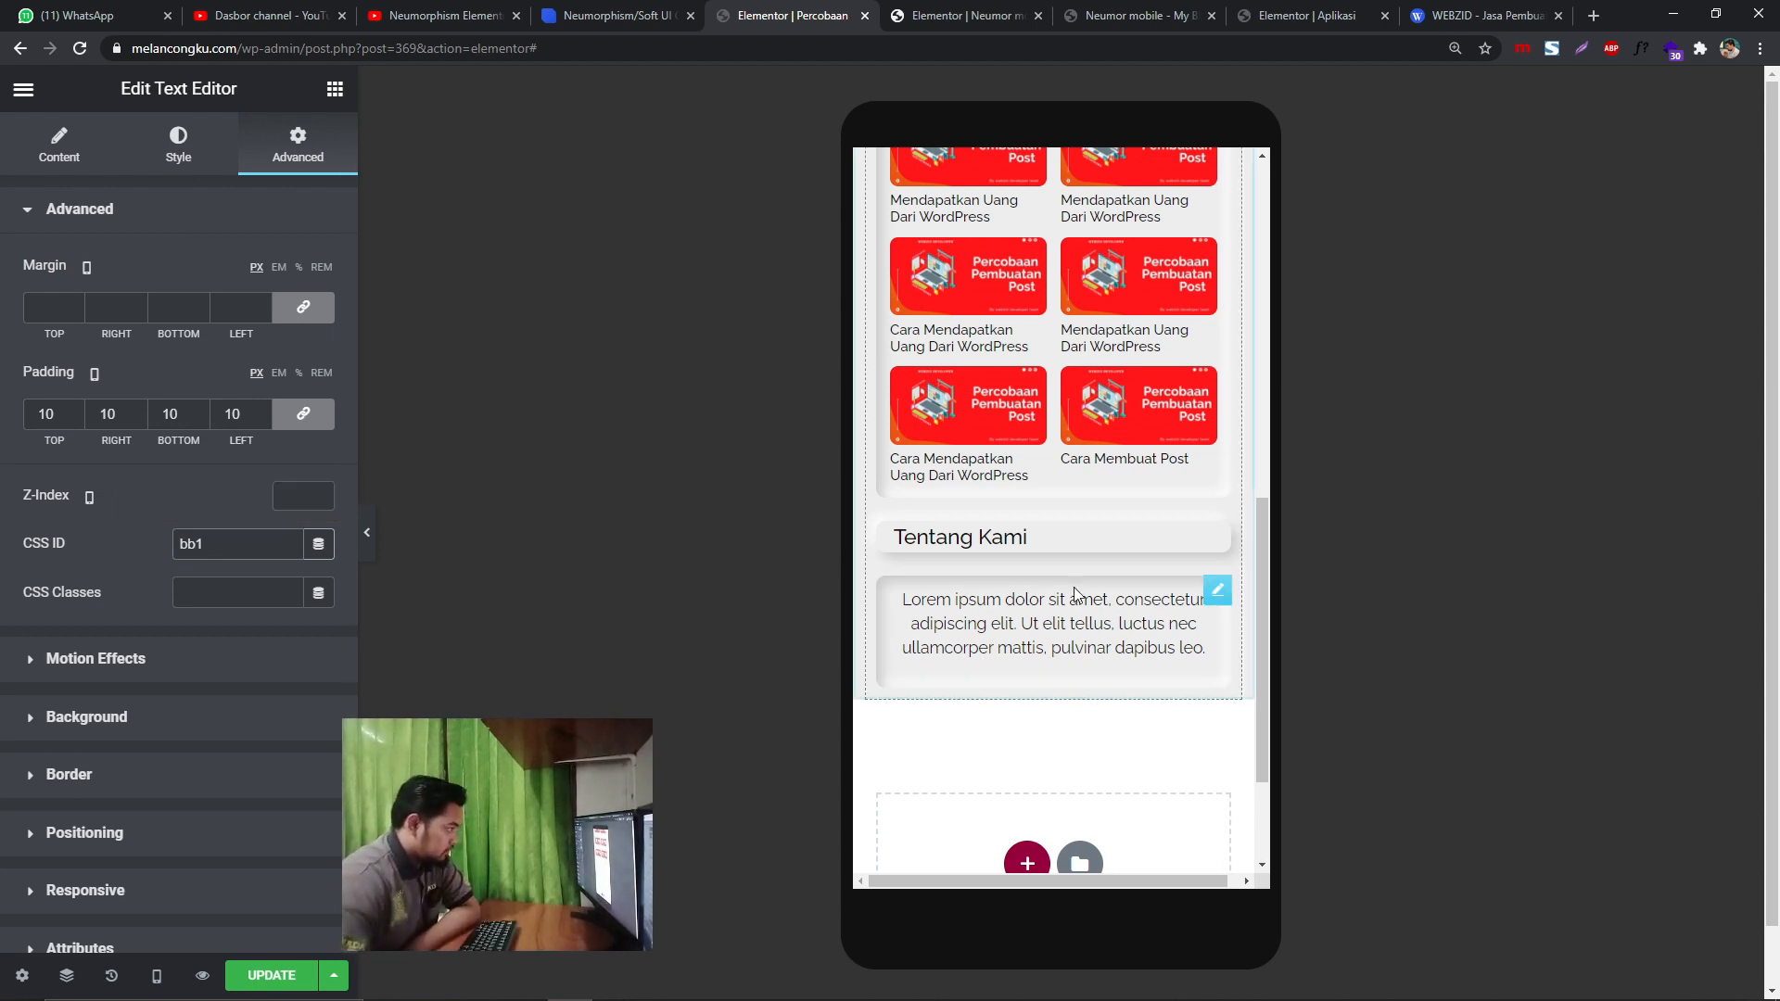
- Copy the Tentang Kami heading and paste the copy below the paragraph
{"action": "scroll", "coordinate": [1109, 633], "scroll_direction": "down", "scroll_amount": 2}
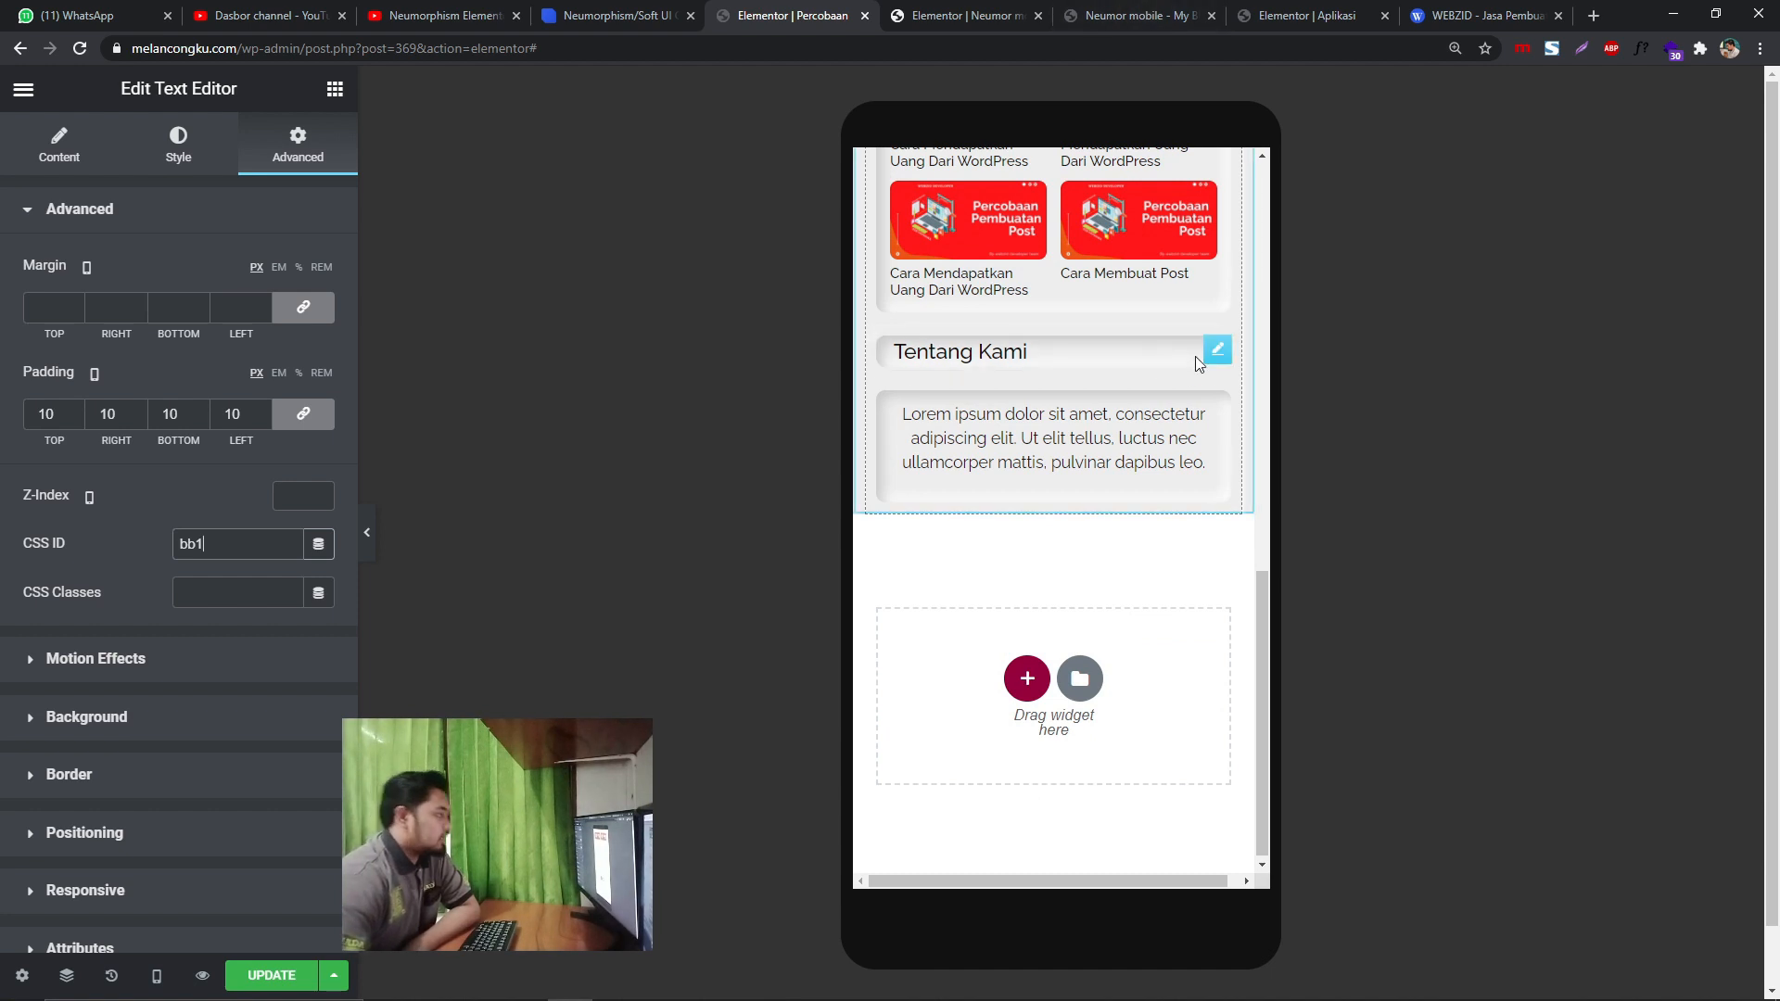
{"action": "right_click", "coordinate": [1216, 352]}
{"action": "left_click", "coordinate": [1268, 453]}
{"action": "right_click", "coordinate": [1135, 505]}
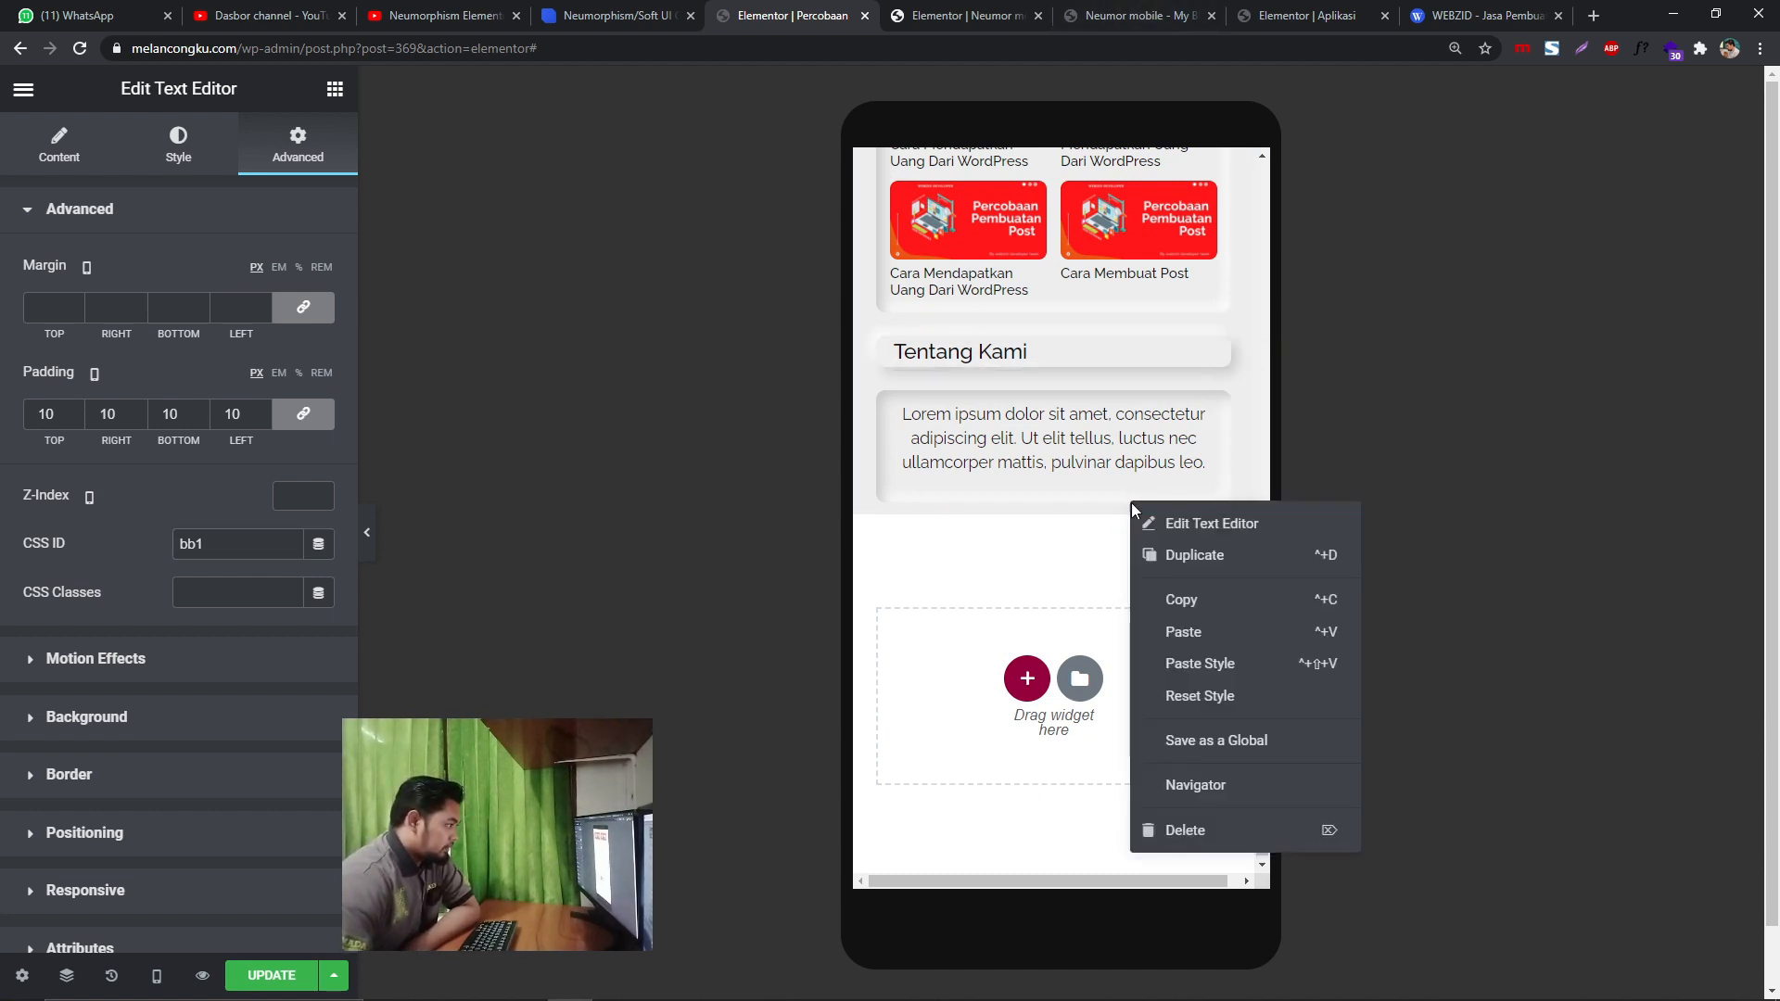
{"action": "left_click", "coordinate": [1191, 633]}
- Check the Tentang kami section on the reference page and add a Button widget between the paragraph and the pasted heading
{"action": "left_click", "coordinate": [1140, 15]}
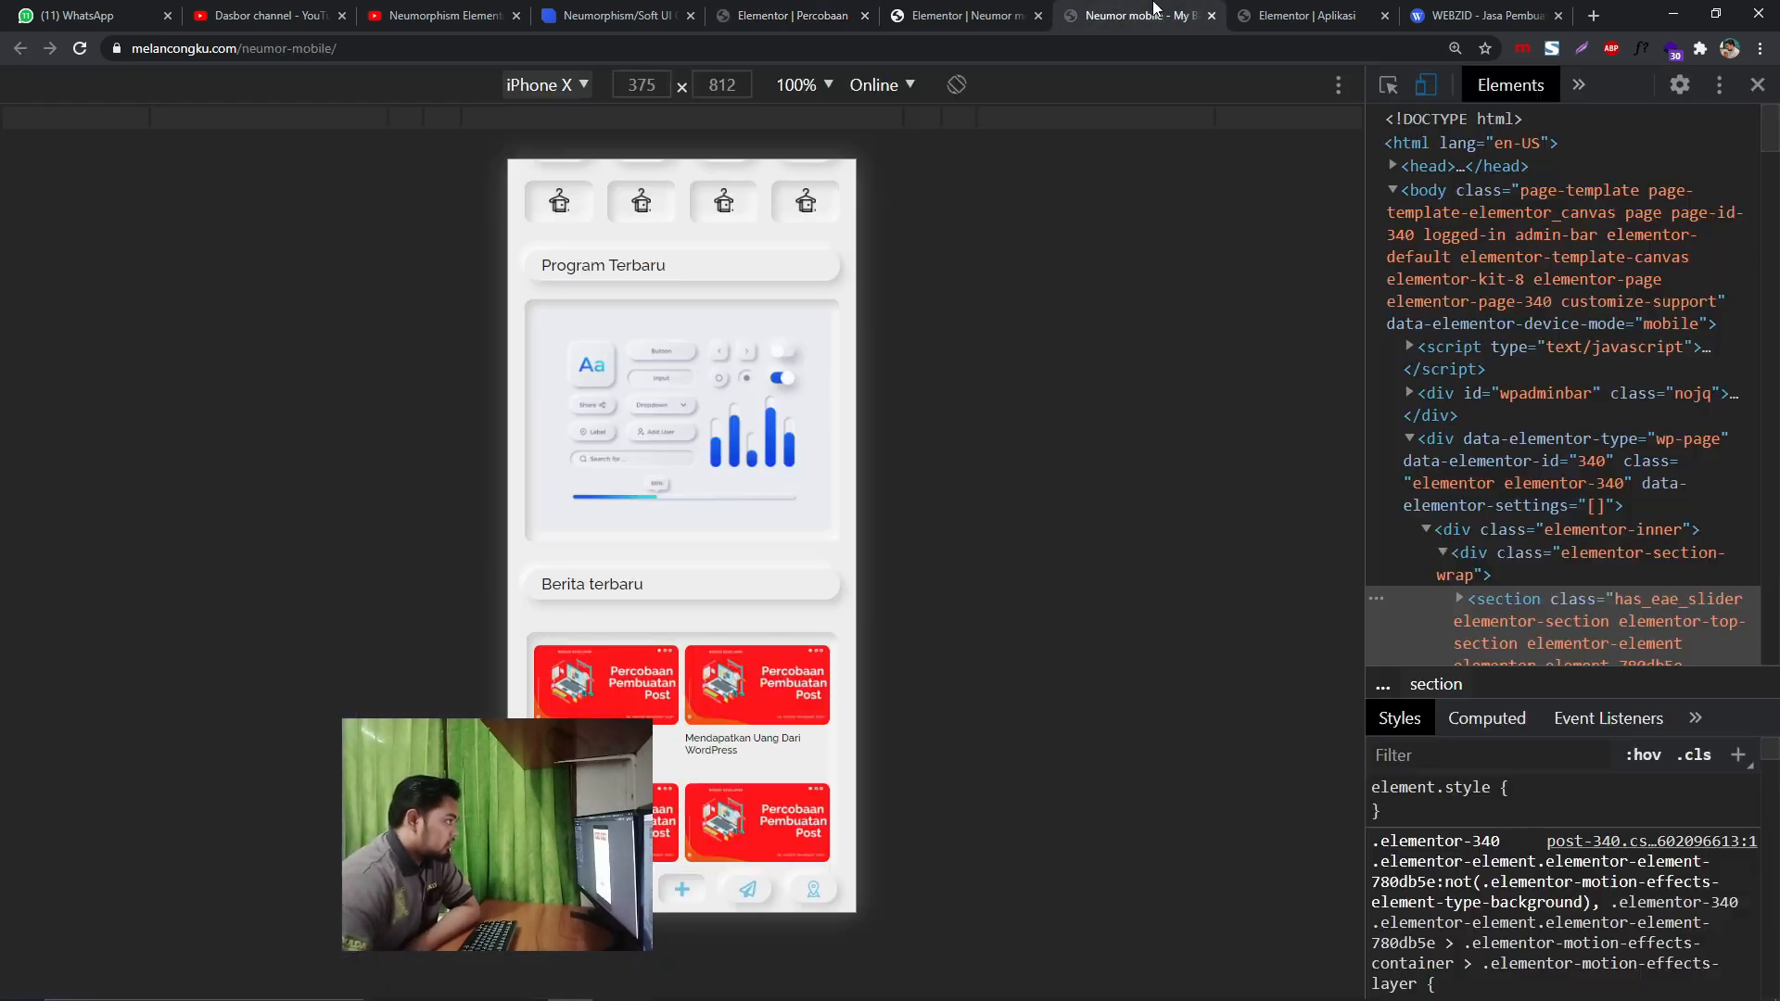
{"action": "scroll", "coordinate": [685, 590], "scroll_direction": "down", "scroll_amount": 3}
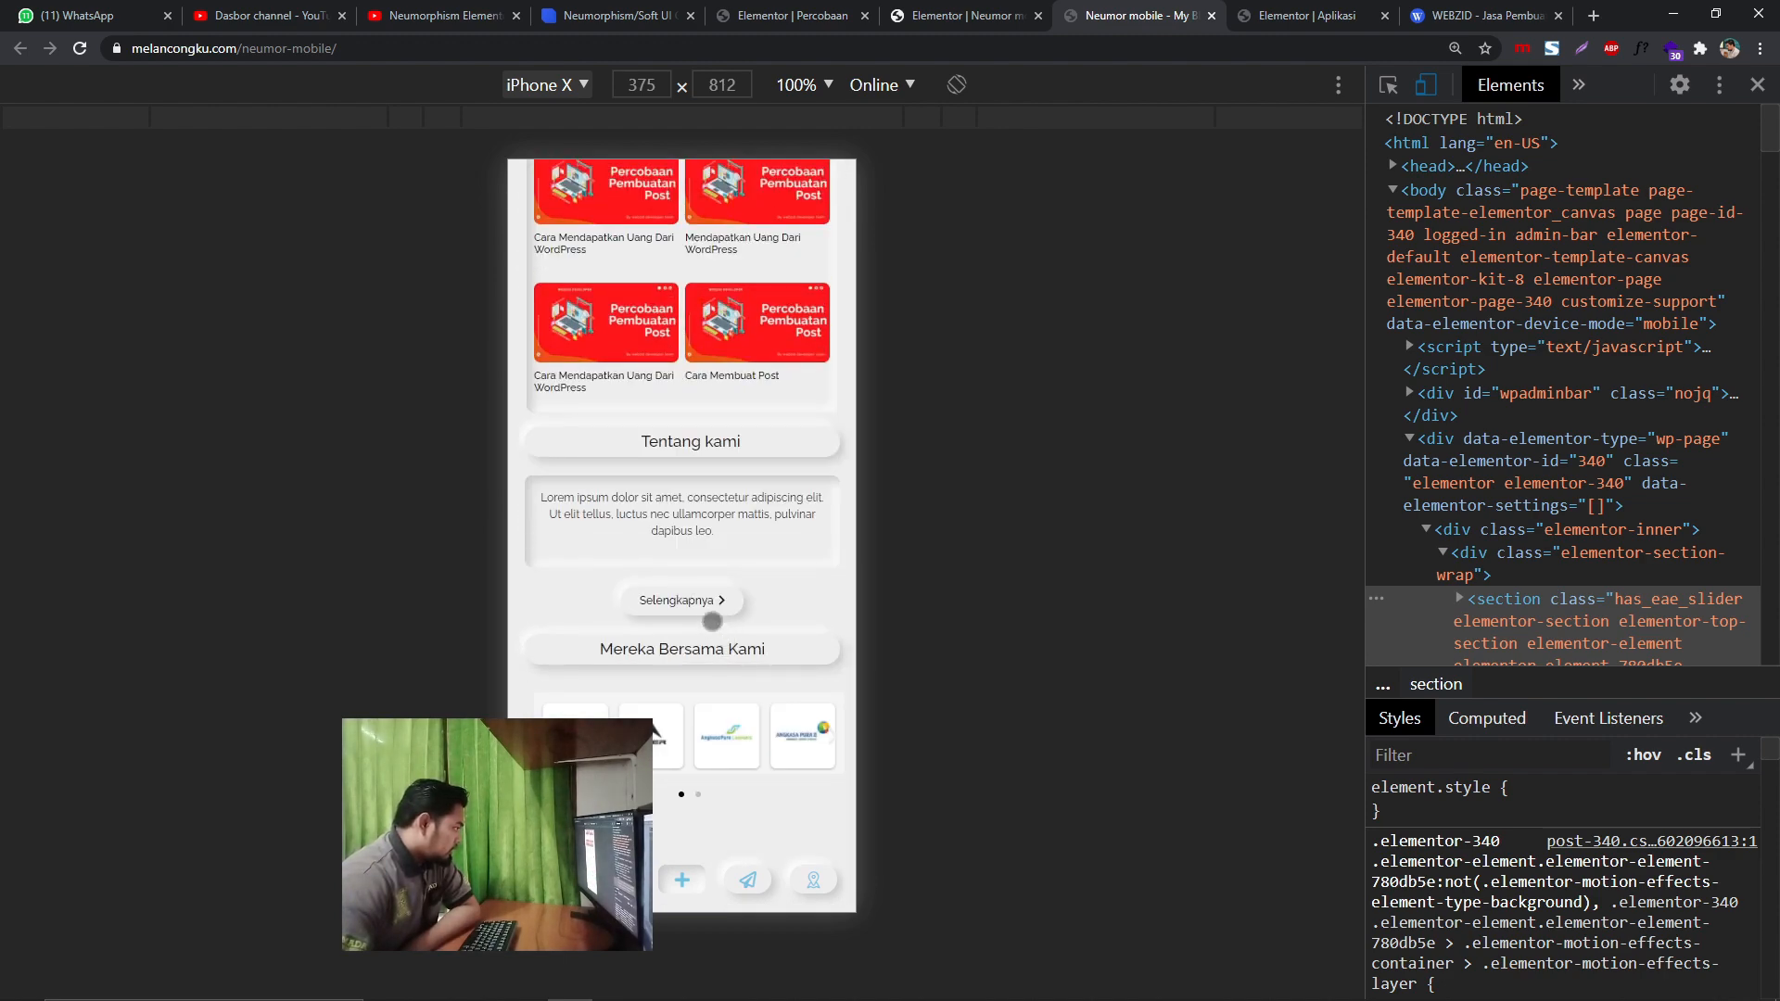
{"action": "left_click", "coordinate": [792, 14]}
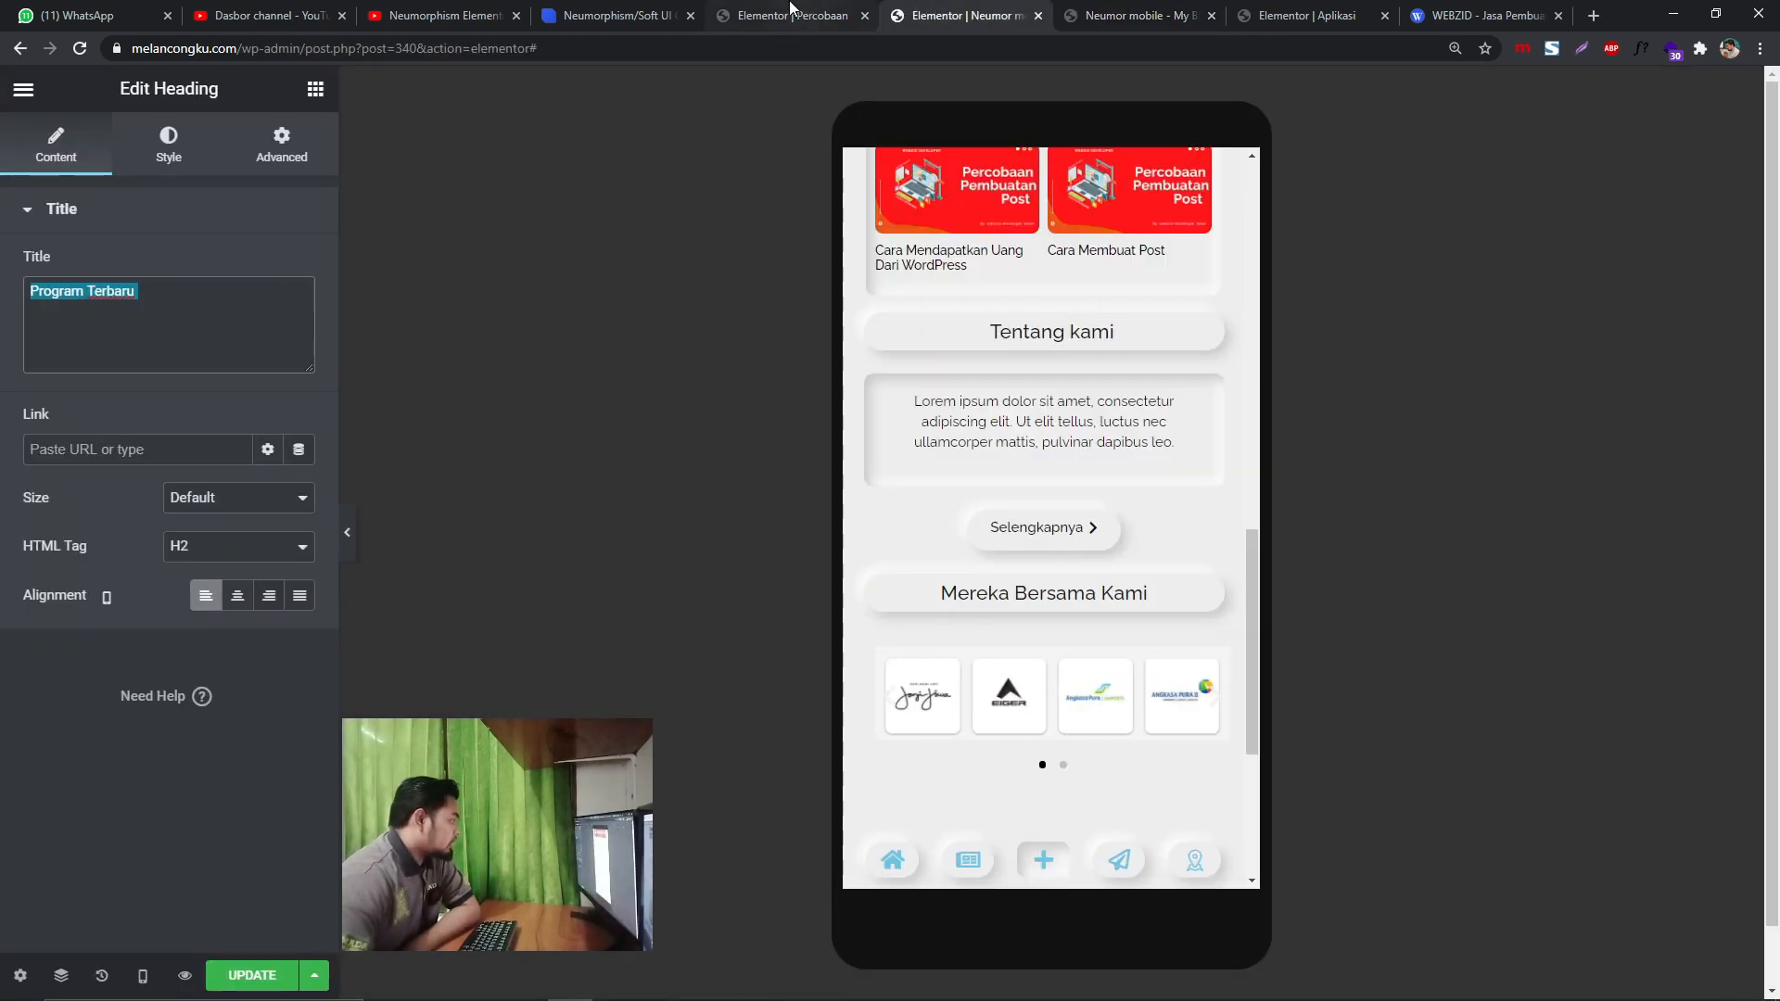
{"action": "left_click", "coordinate": [1052, 482]}
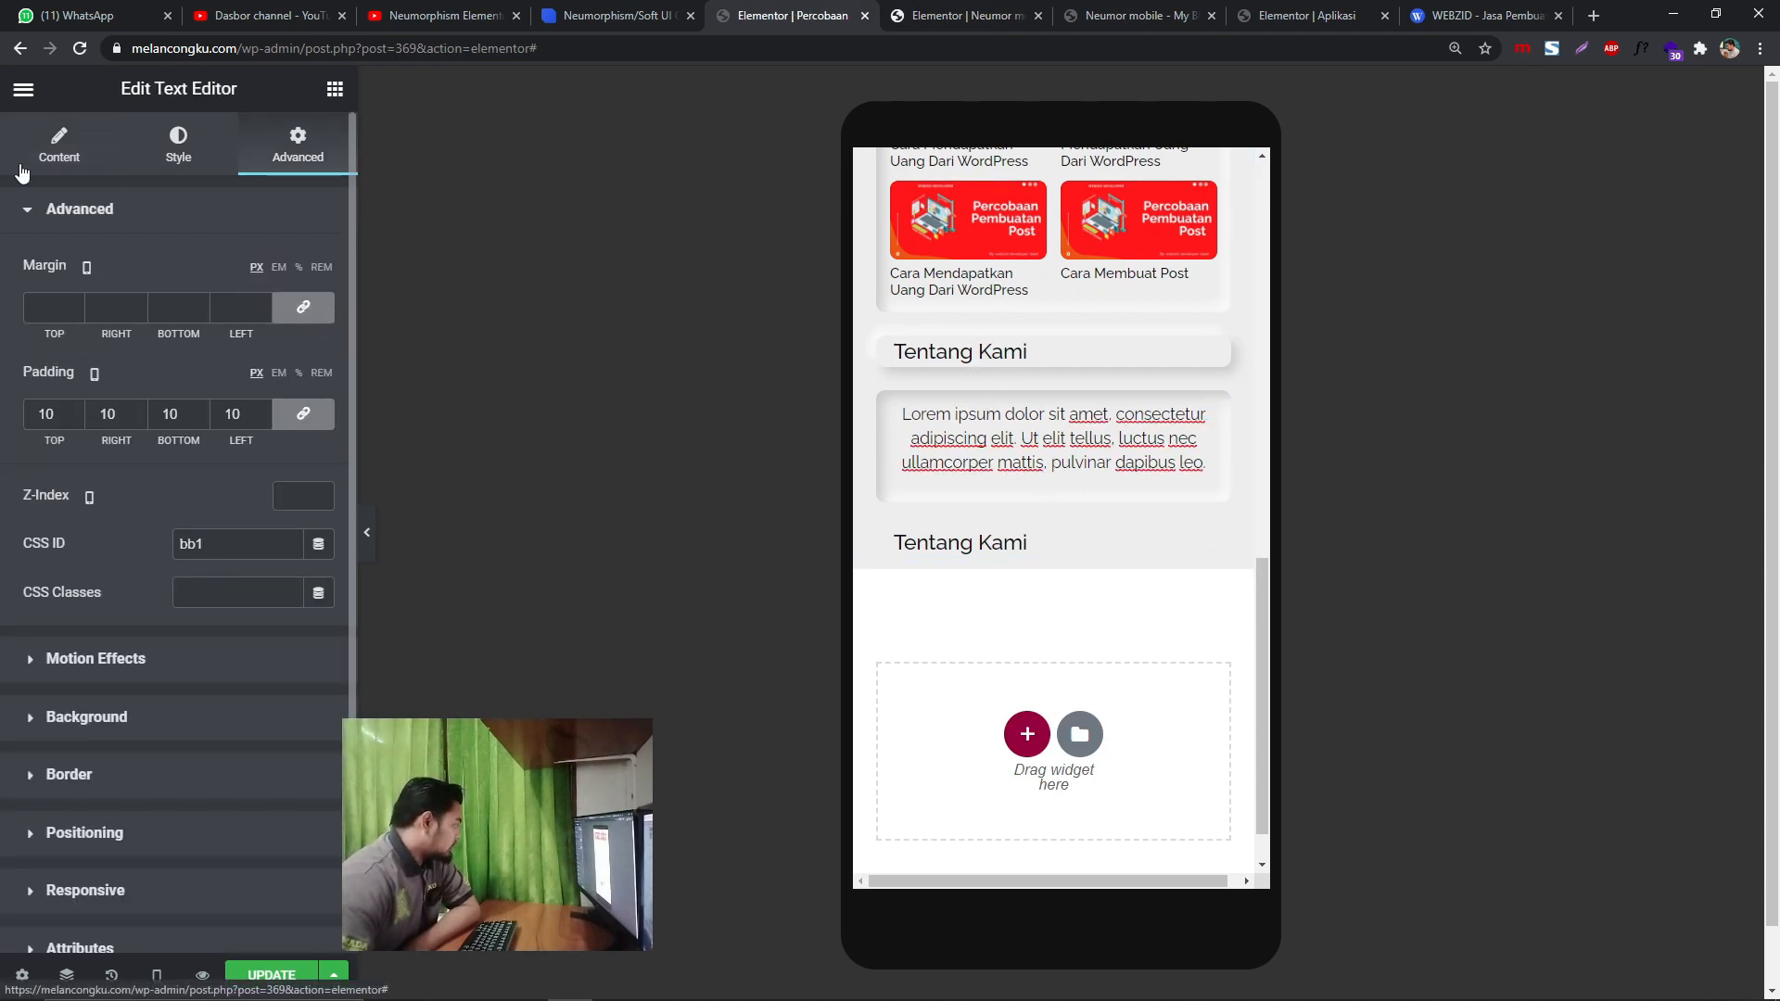
{"action": "left_click", "coordinate": [335, 88]}
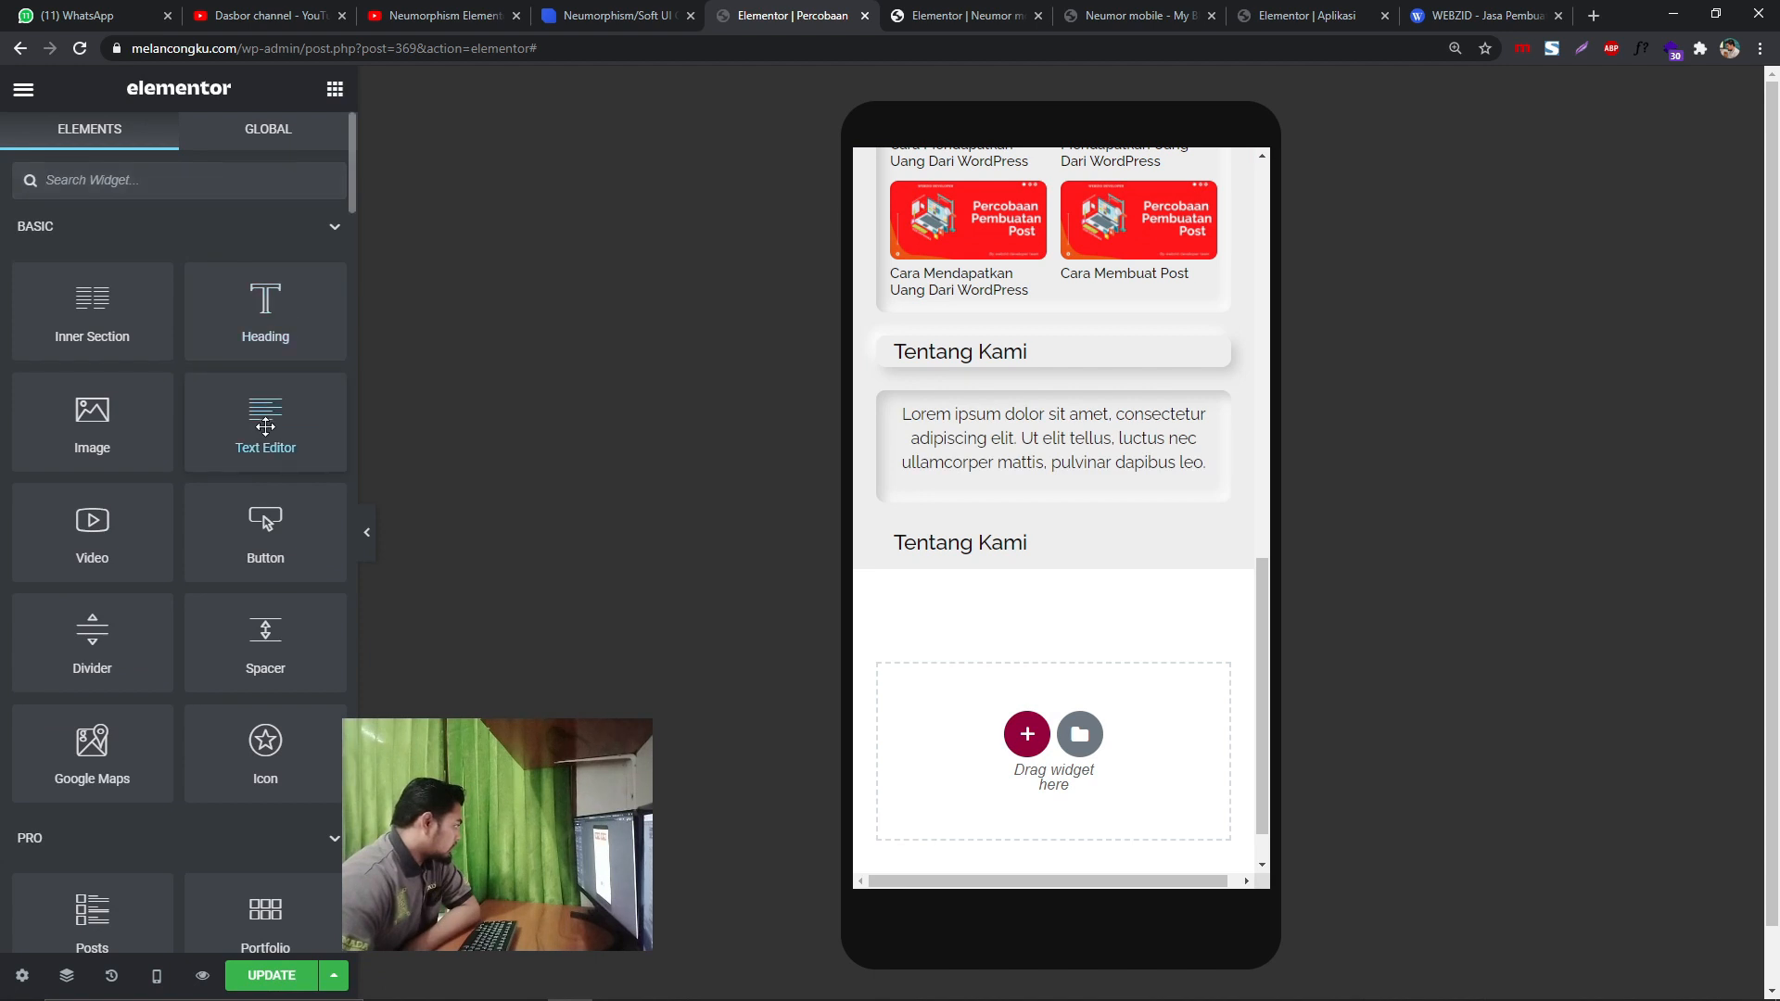
{"action": "left_click_drag", "start_coordinate": [265, 523], "coordinate": [1032, 494]}
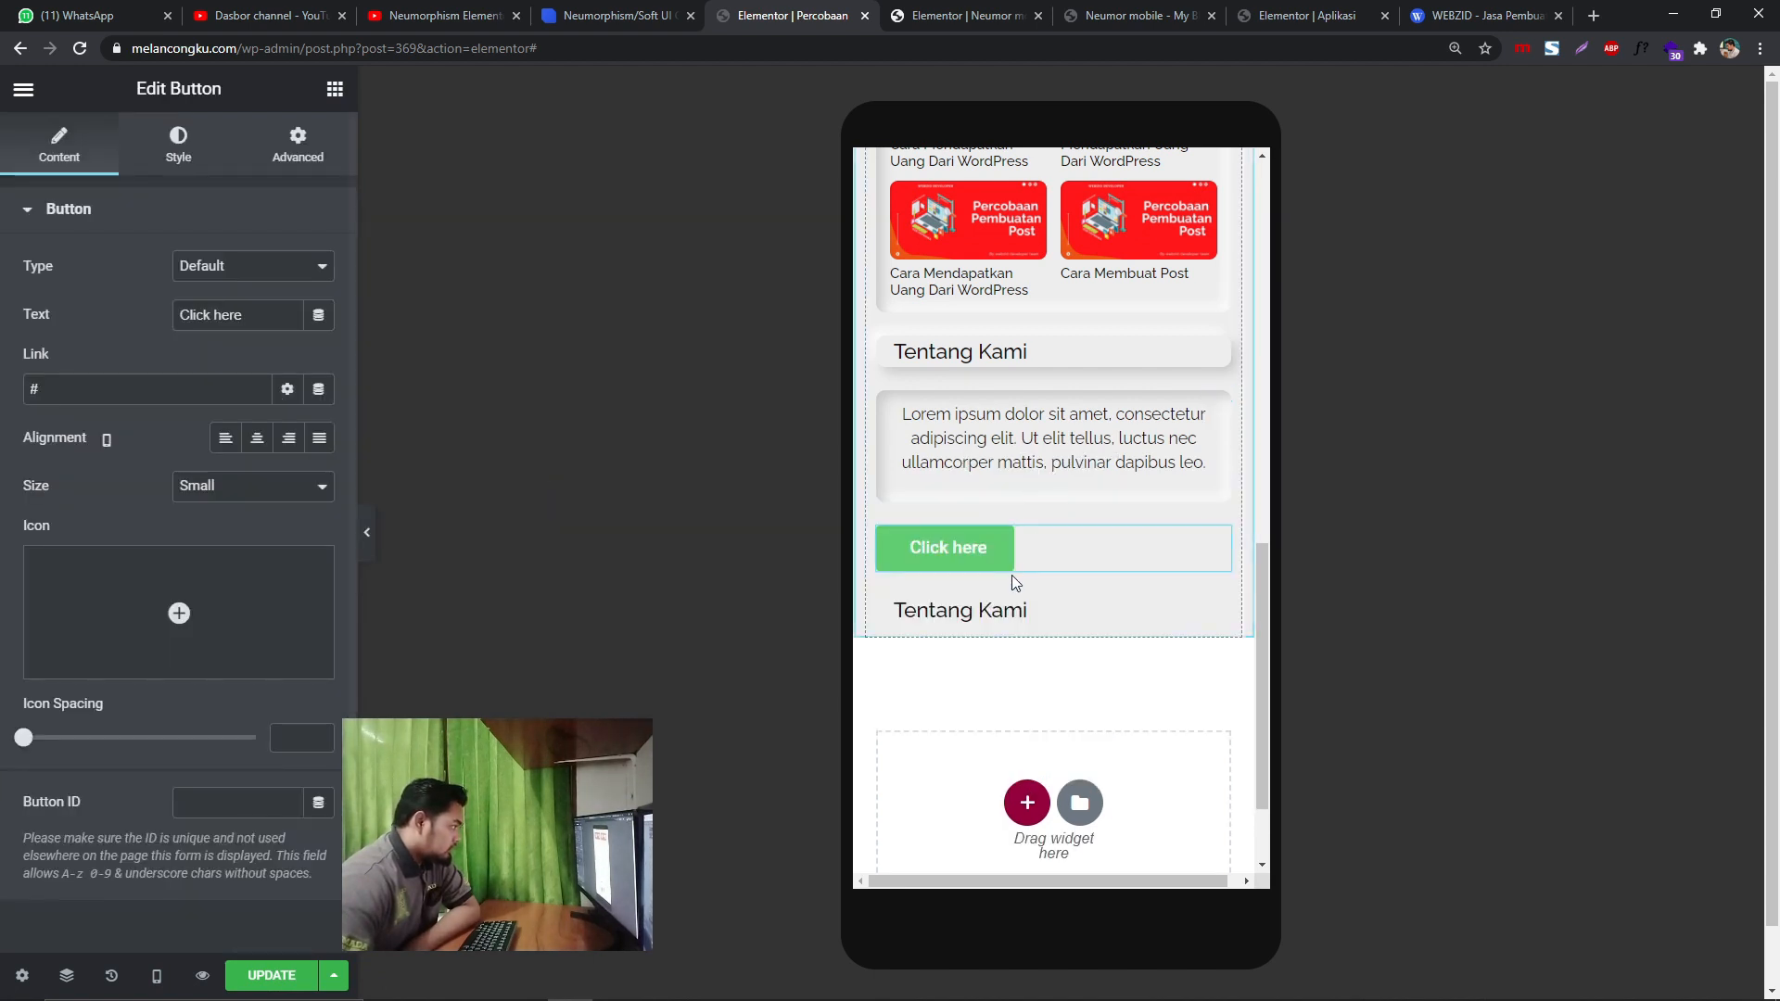
- Center the new button and set its size to Extra Small
{"action": "left_click", "coordinate": [257, 438]}
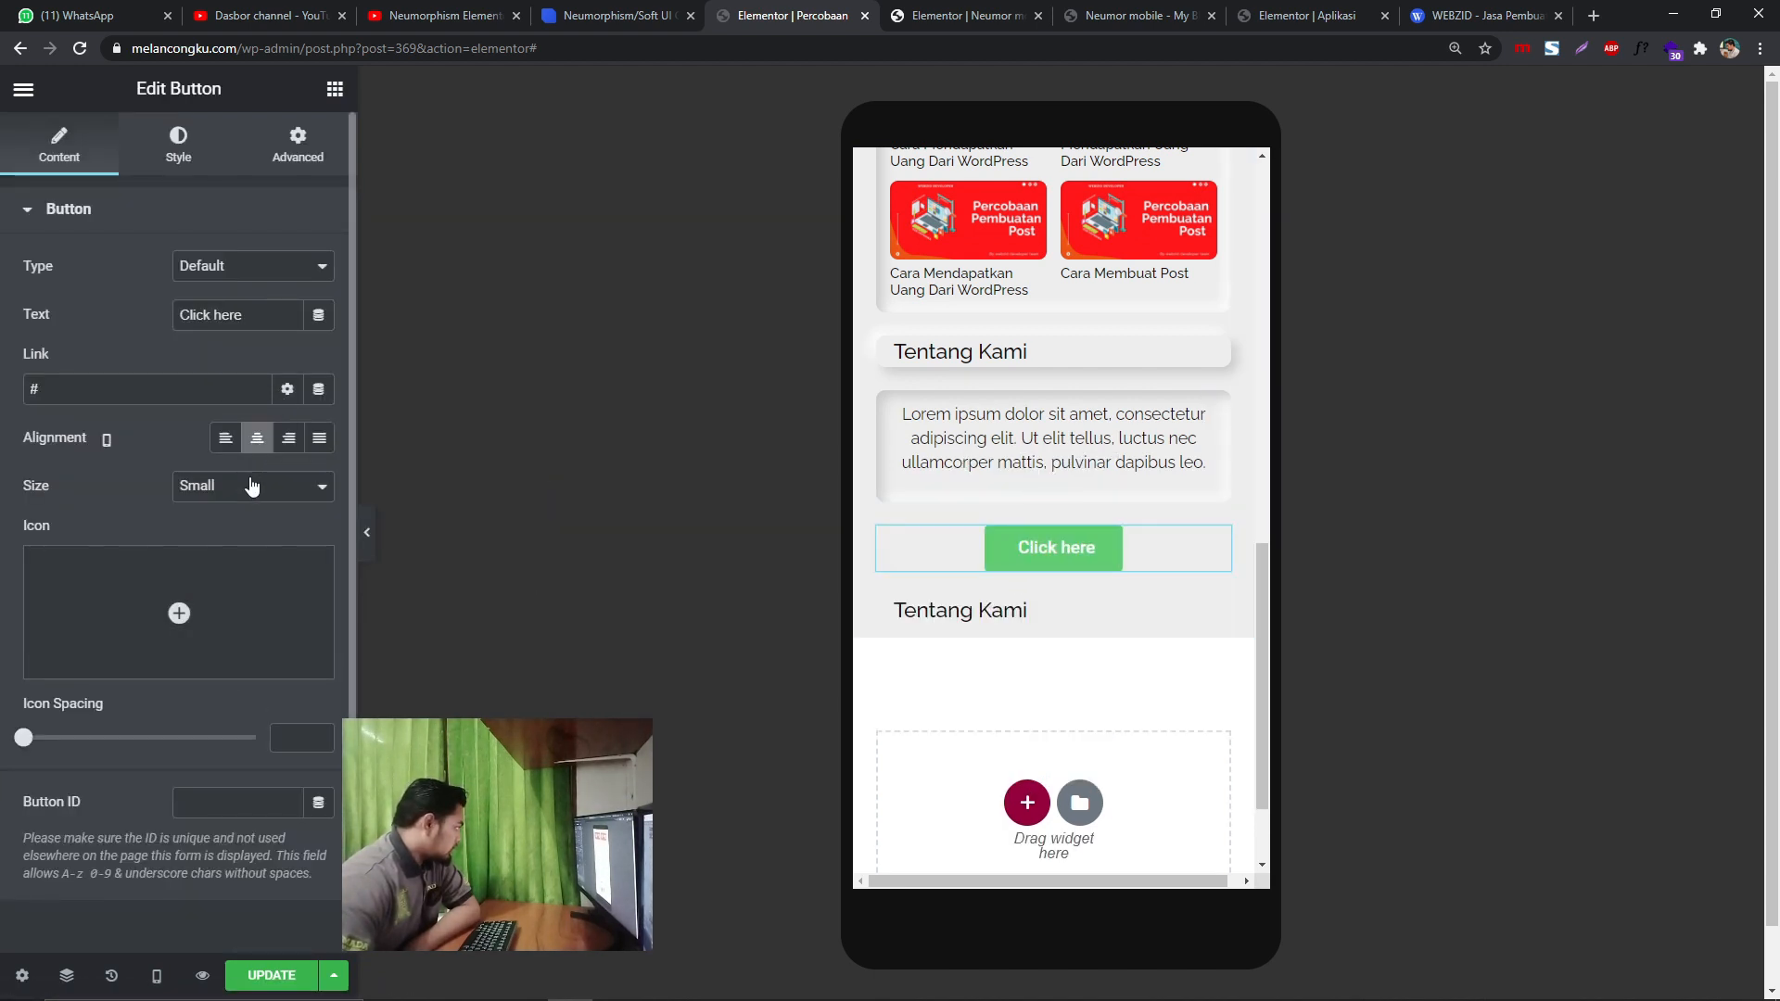
{"action": "left_click", "coordinate": [250, 489]}
{"action": "left_click", "coordinate": [220, 510]}
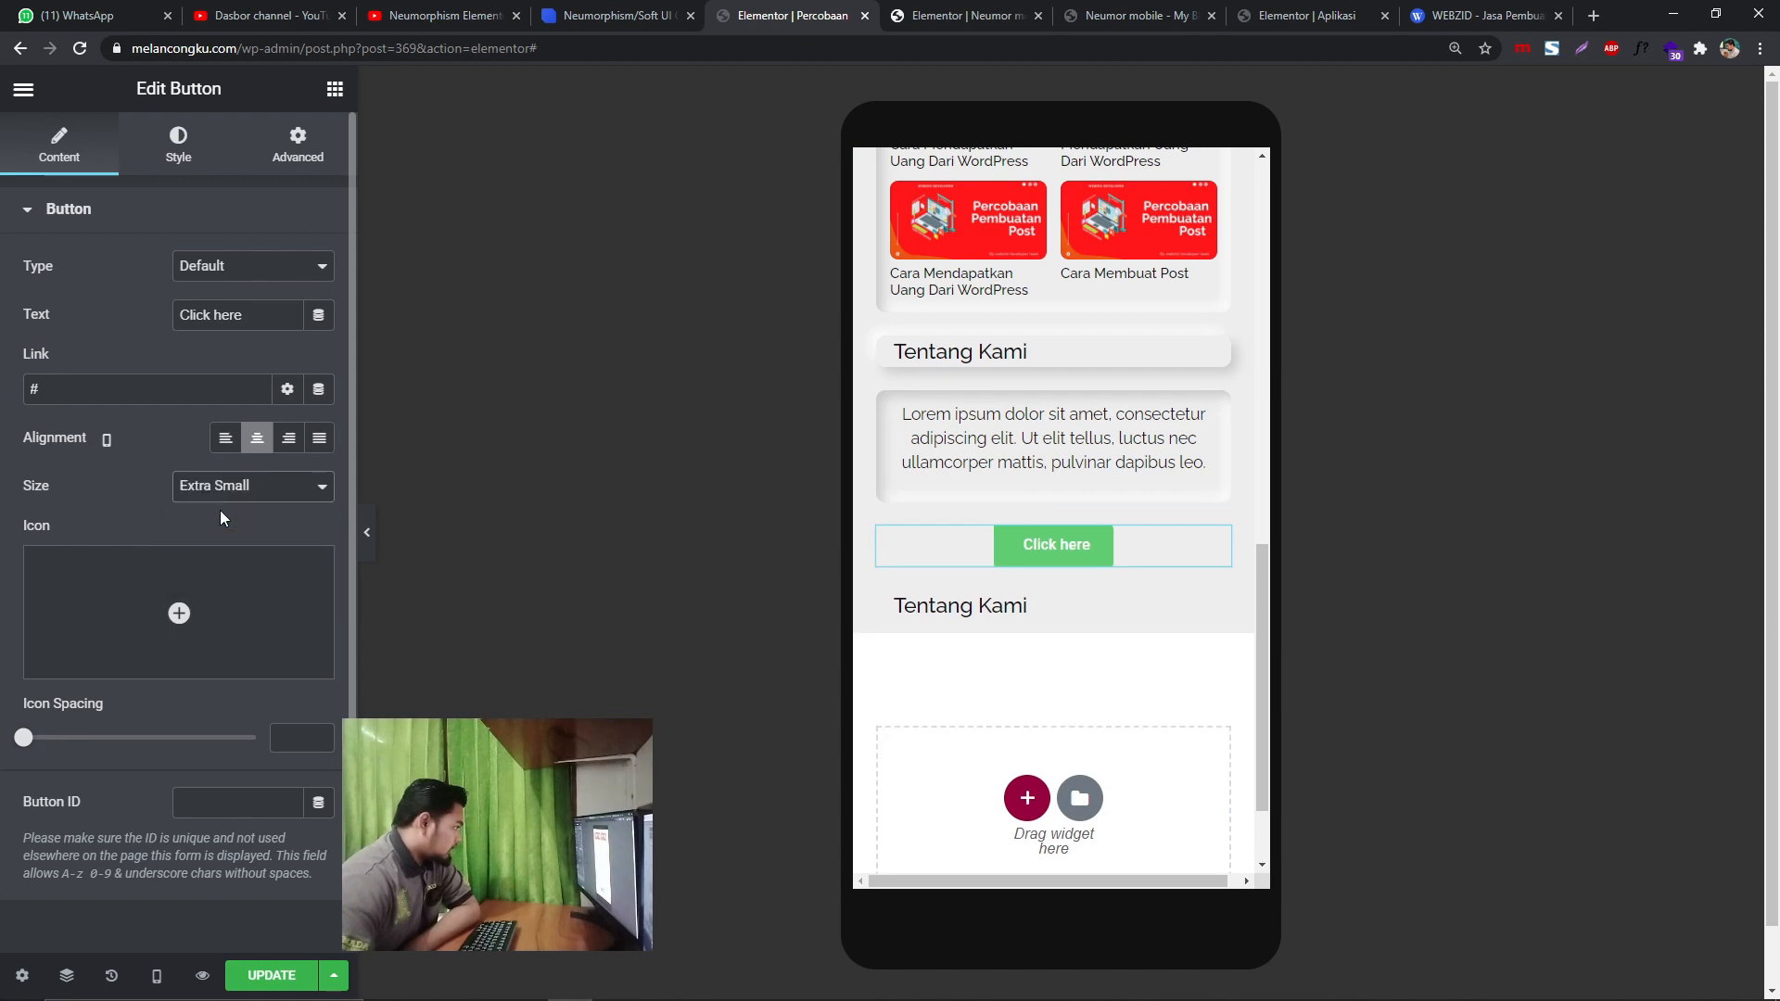
- Insert the right arrow icon from the icon library into the button
{"action": "mouse_move", "coordinate": [115, 664]}
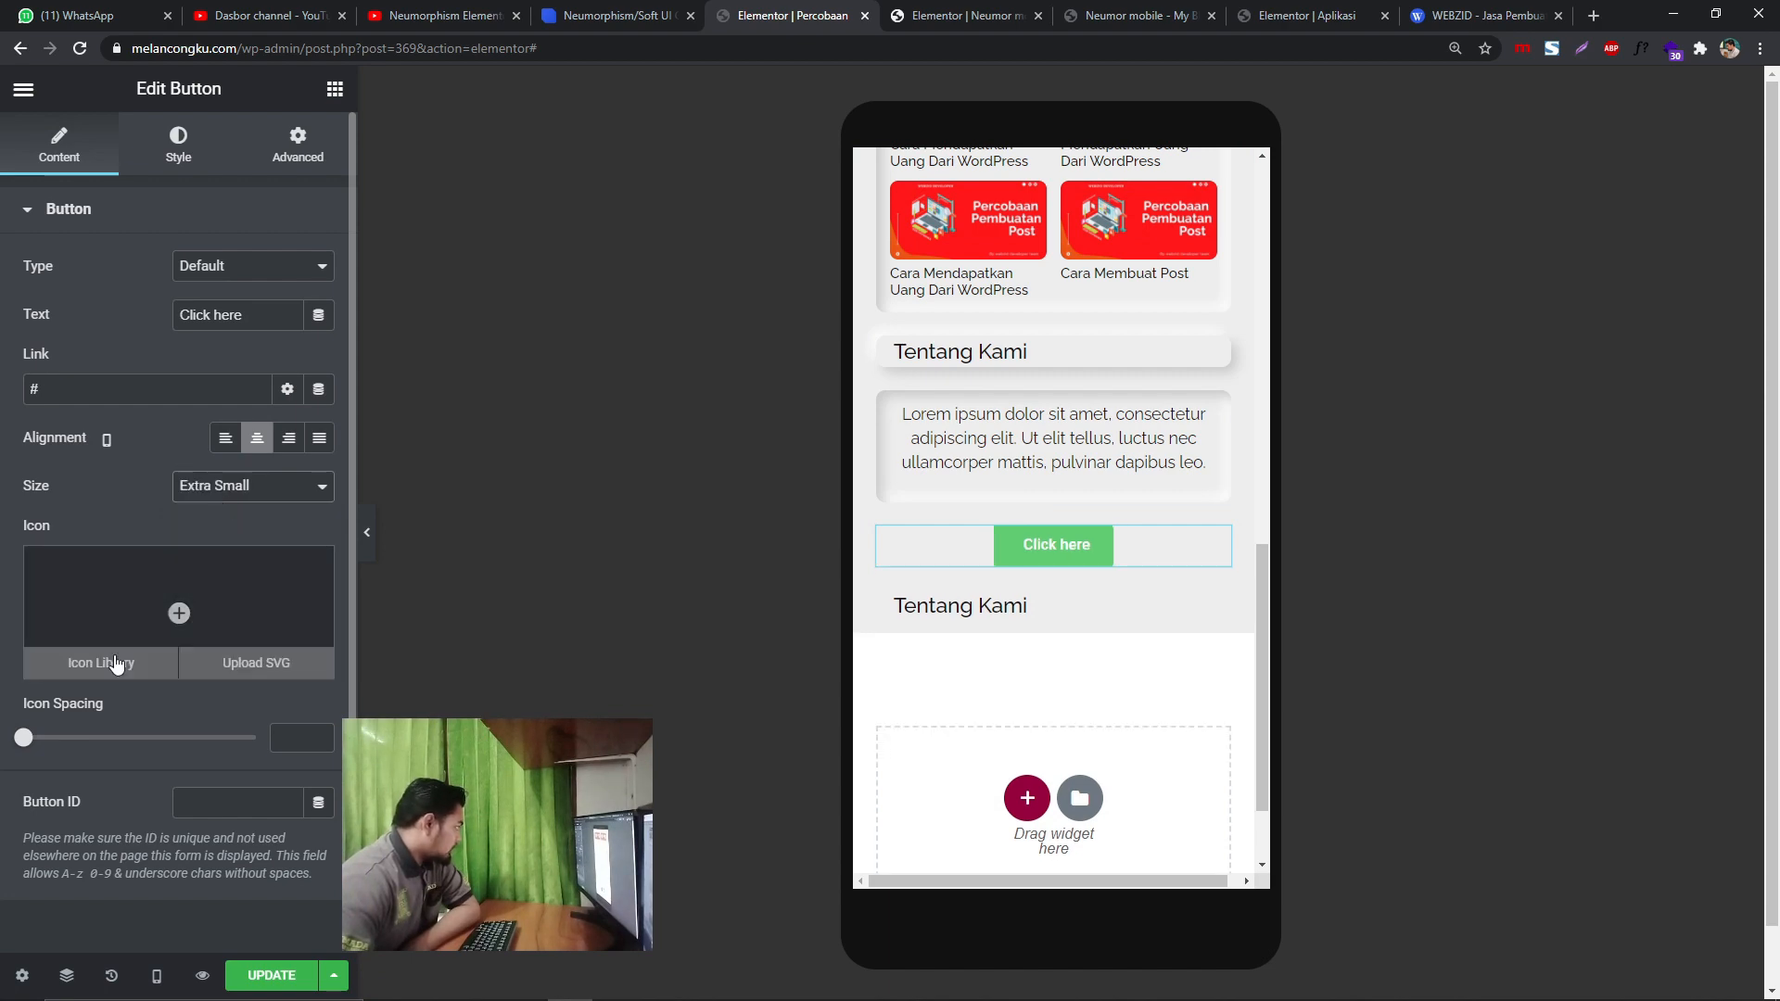
{"action": "left_click", "coordinate": [130, 608]}
{"action": "scroll", "coordinate": [1046, 537], "scroll_direction": "down", "scroll_amount": 8}
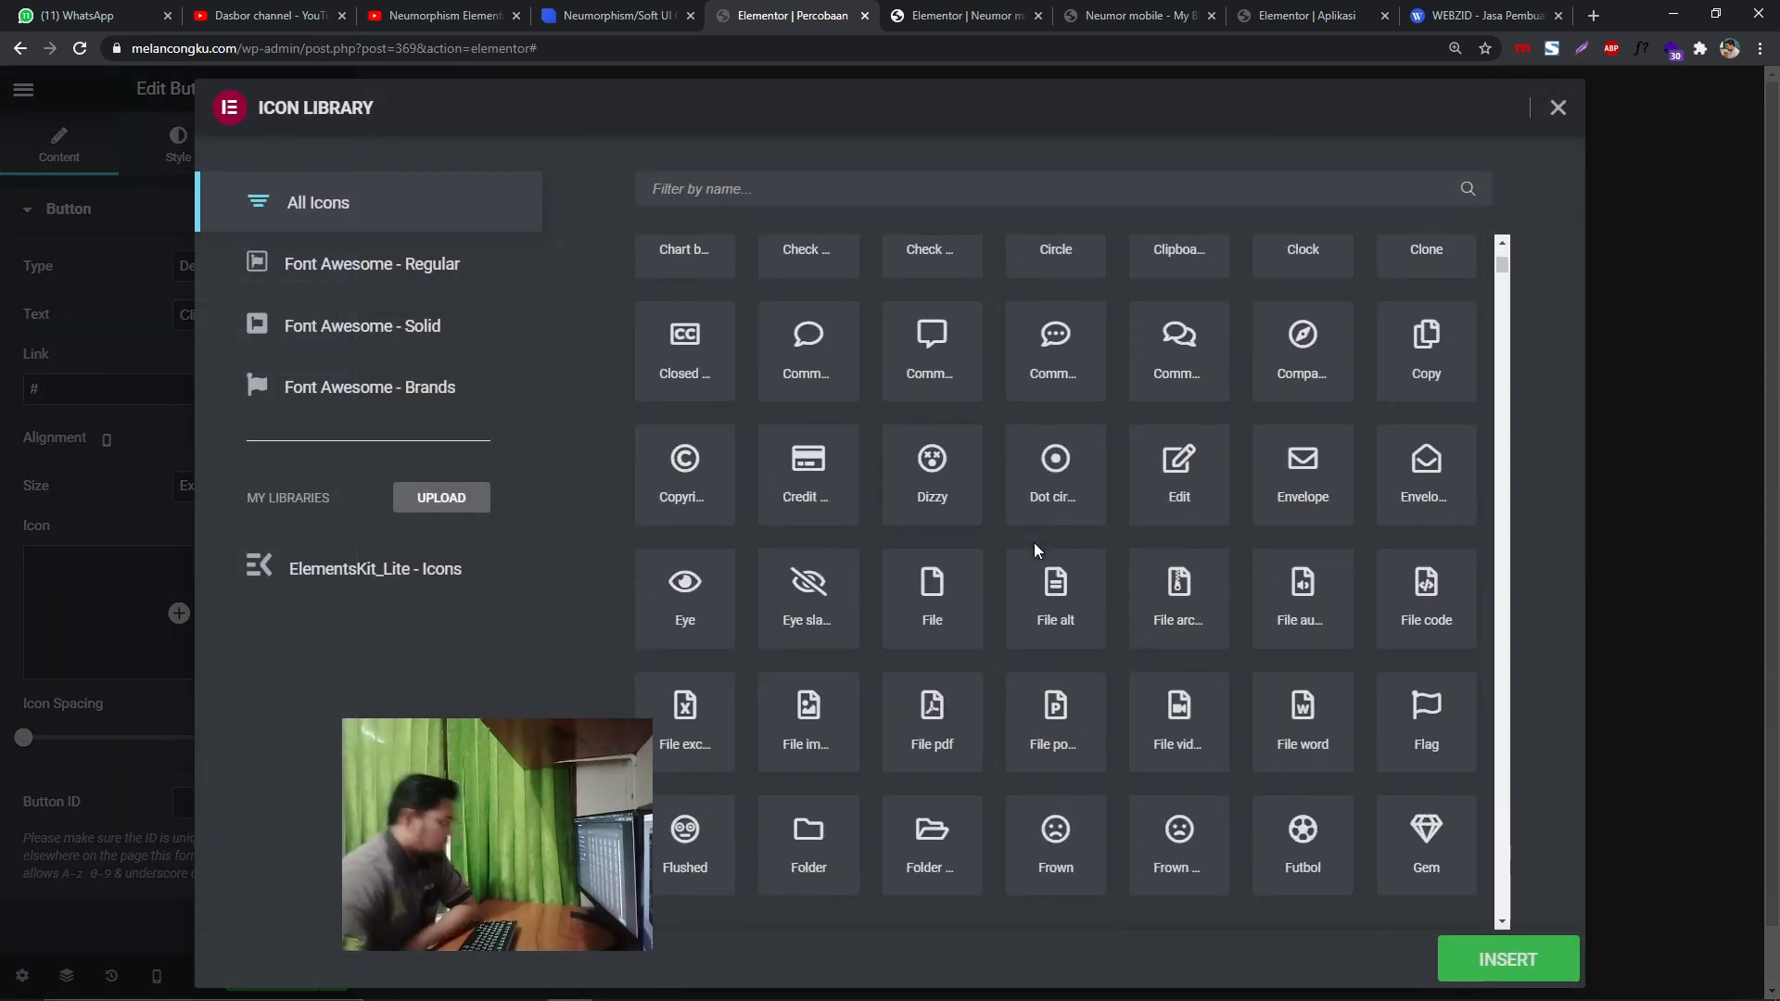
{"action": "scroll", "coordinate": [1047, 538], "scroll_direction": "down", "scroll_amount": 20}
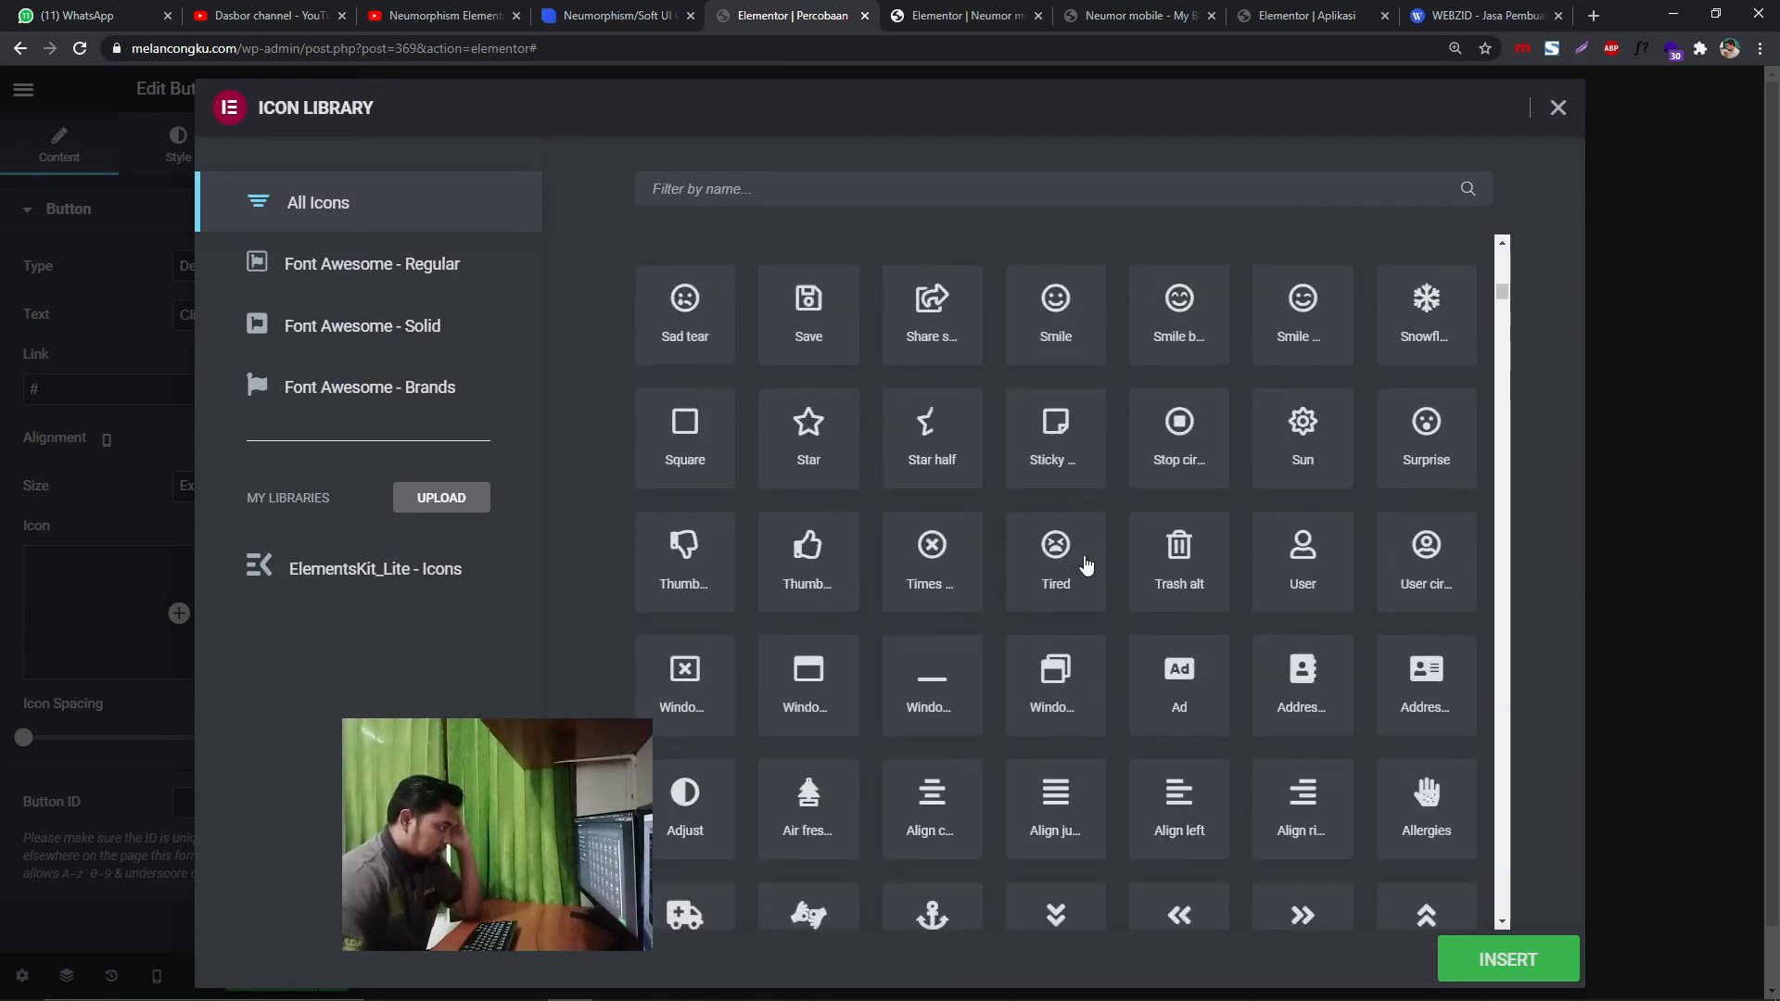
{"action": "scroll", "coordinate": [1086, 563], "scroll_direction": "down", "scroll_amount": 3}
{"action": "left_click", "coordinate": [1288, 412]}
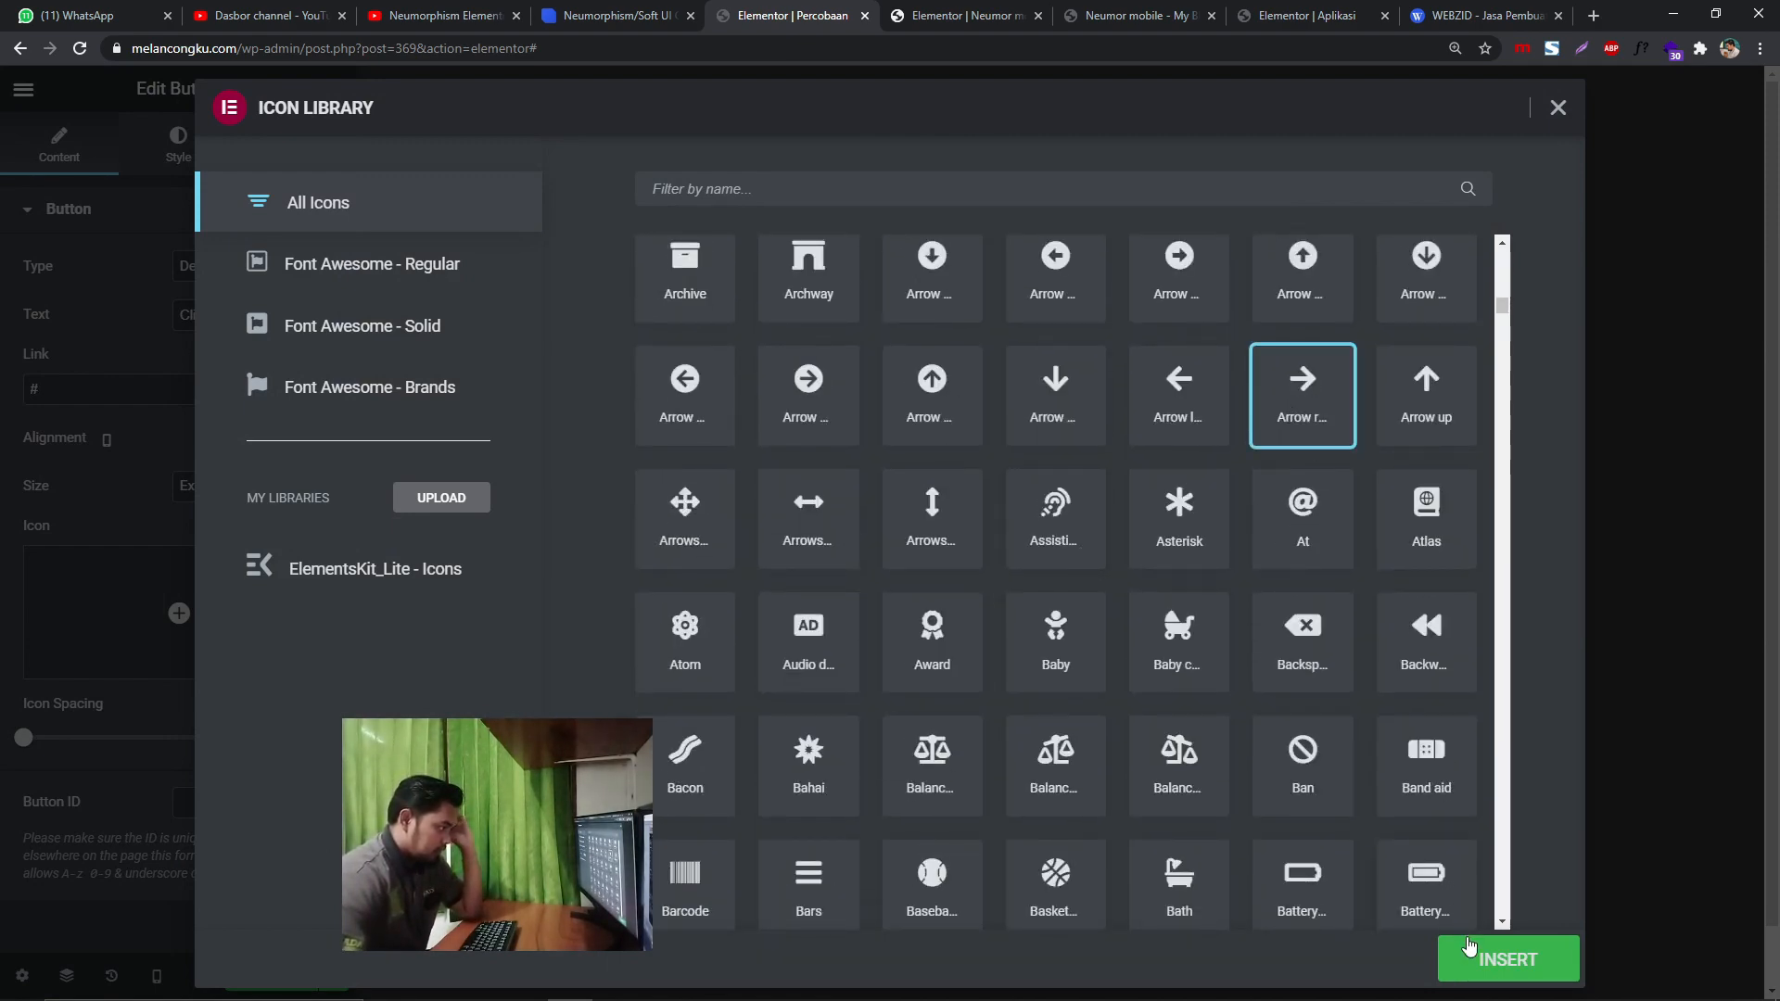
{"action": "left_click", "coordinate": [1475, 962]}
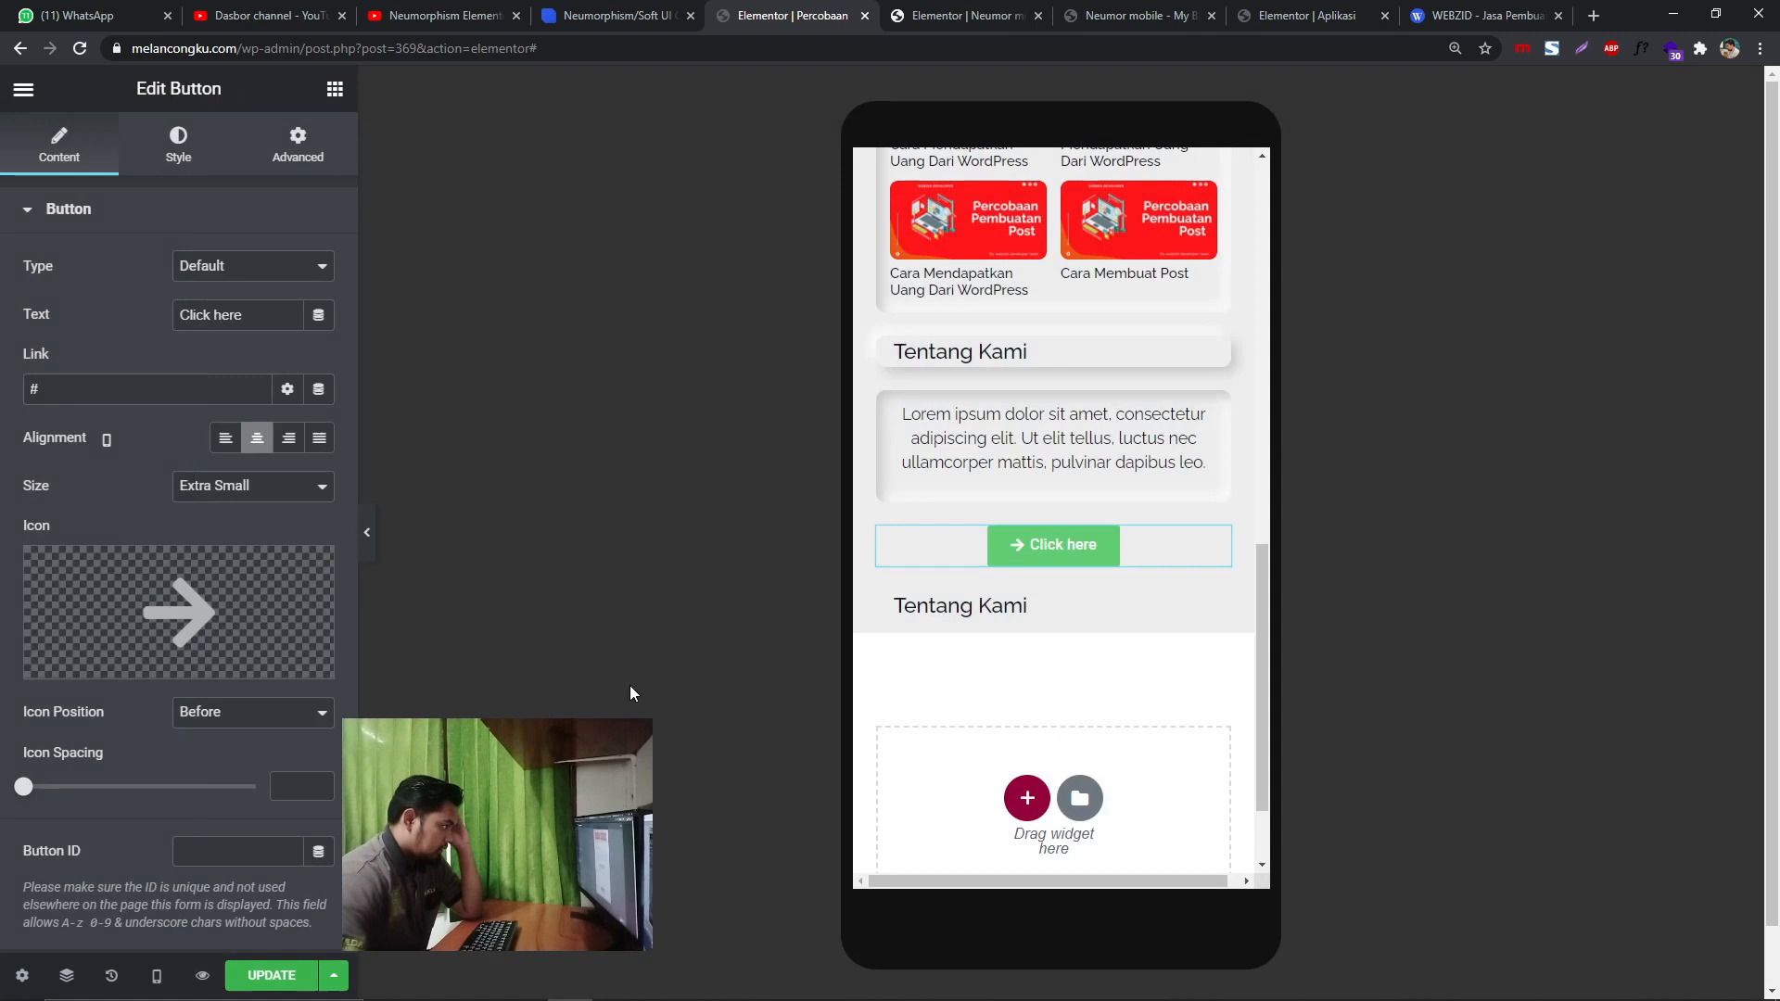
- Place the arrow icon after the button's label and change the label to "Selengkapnya"
{"action": "left_click", "coordinate": [248, 712]}
{"action": "left_click", "coordinate": [242, 756]}
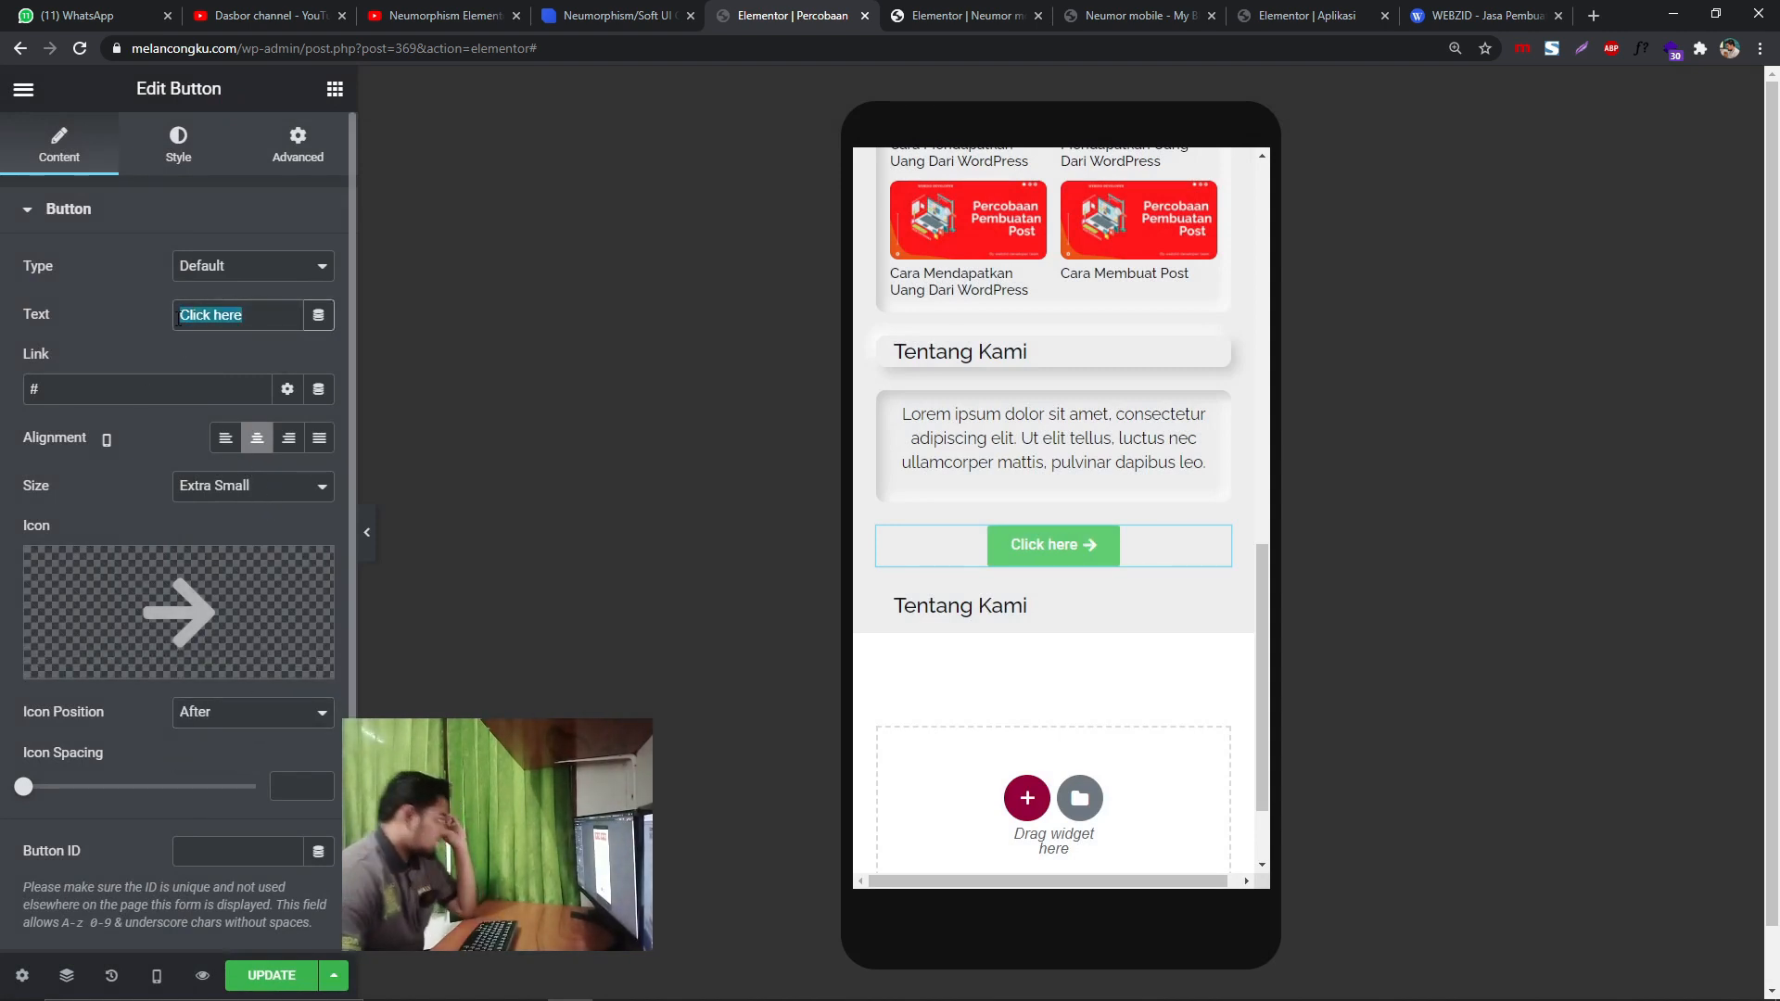
{"action": "type", "text": "Selen"}
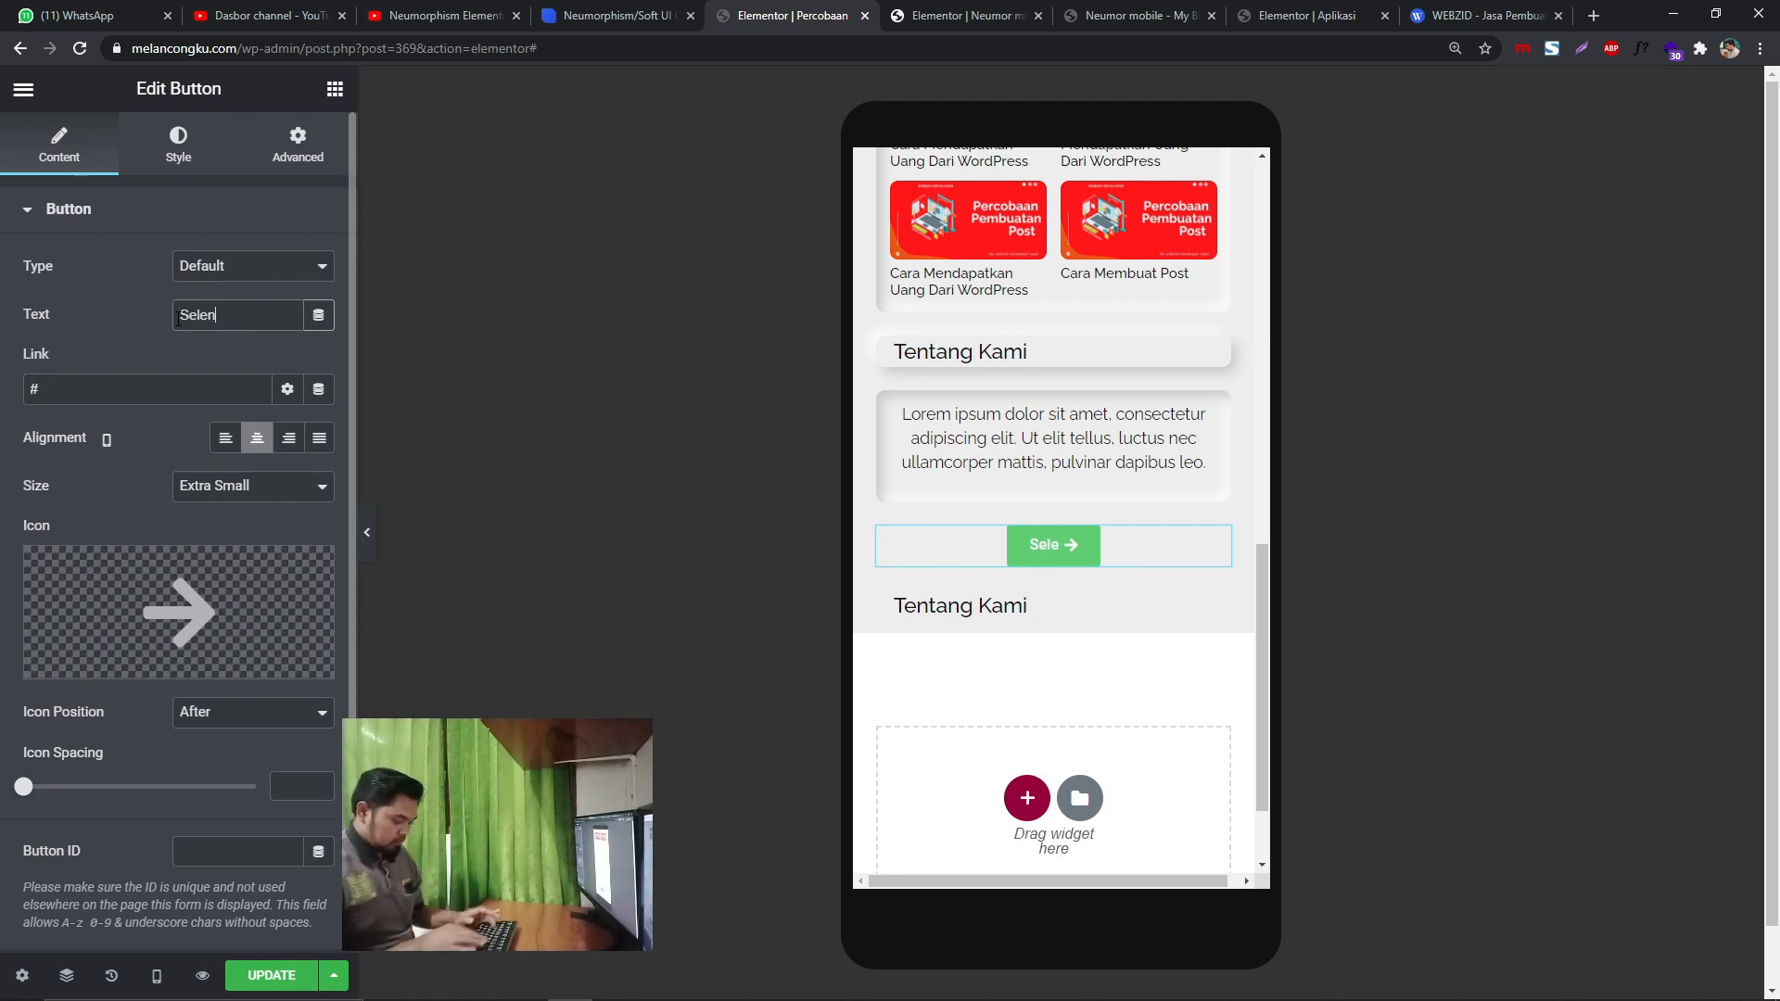
{"action": "type", "text": "gkapnya"}
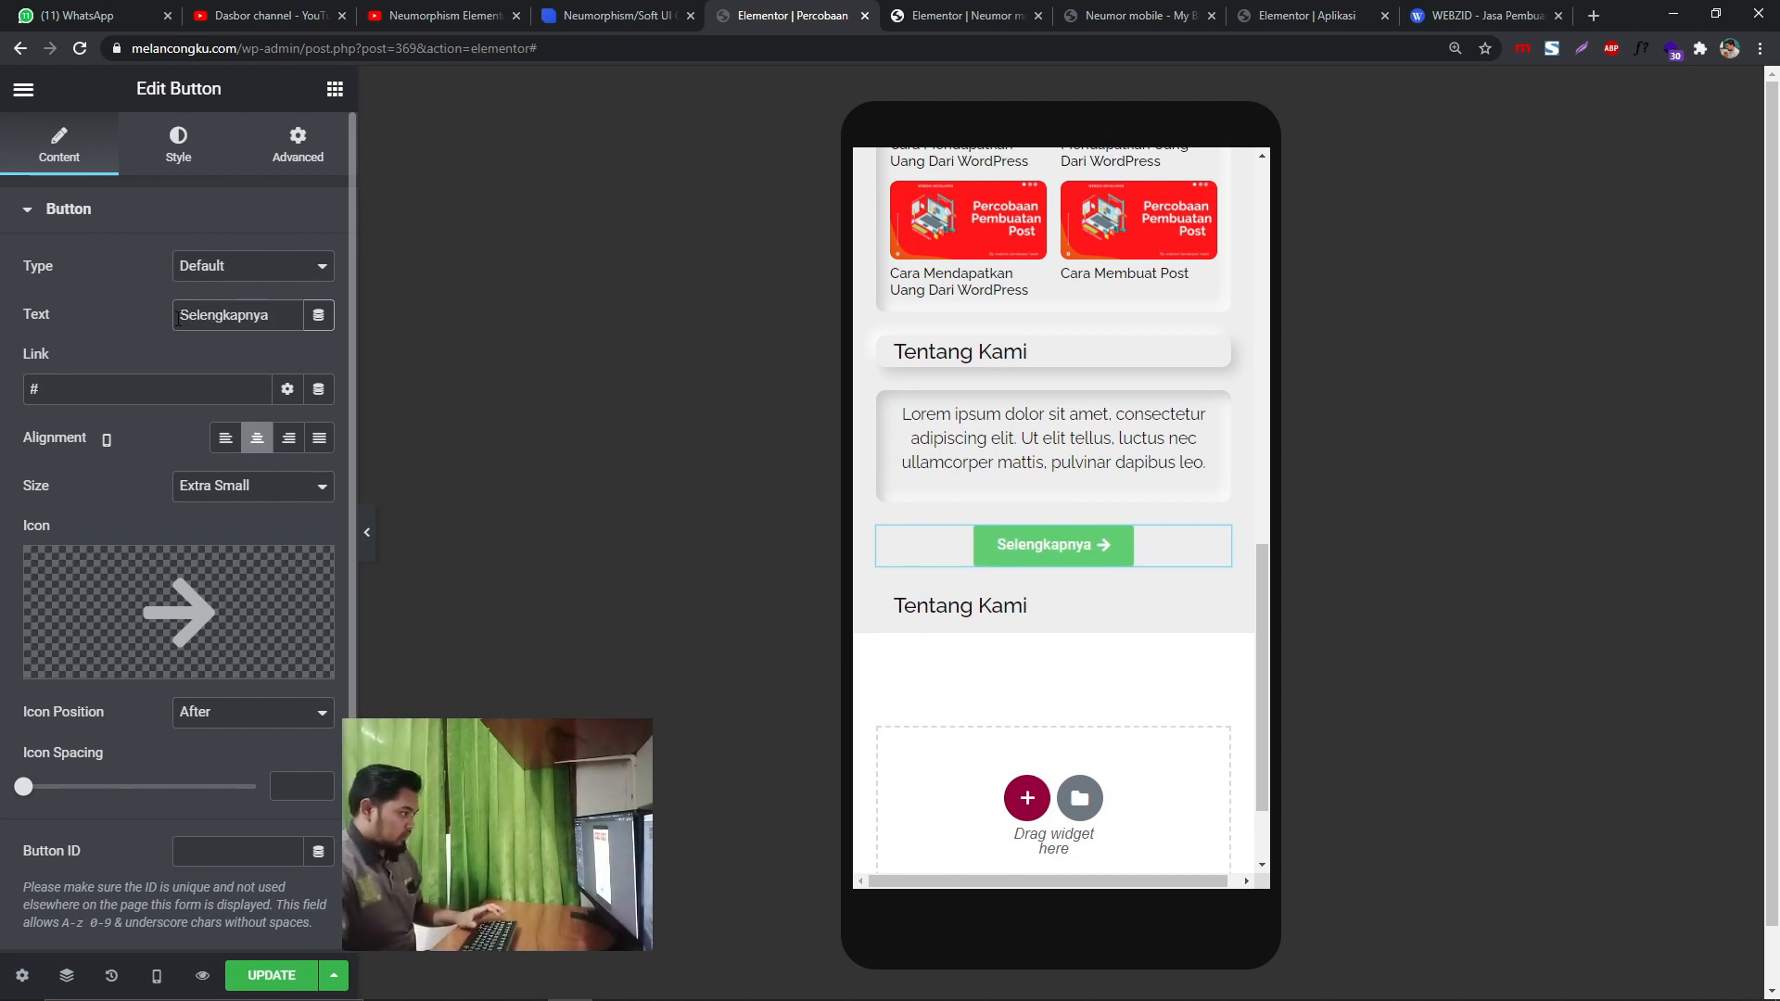
- Set the Selengkapnya button's font to Raleway with a weight of 400
{"action": "left_click", "coordinate": [185, 163]}
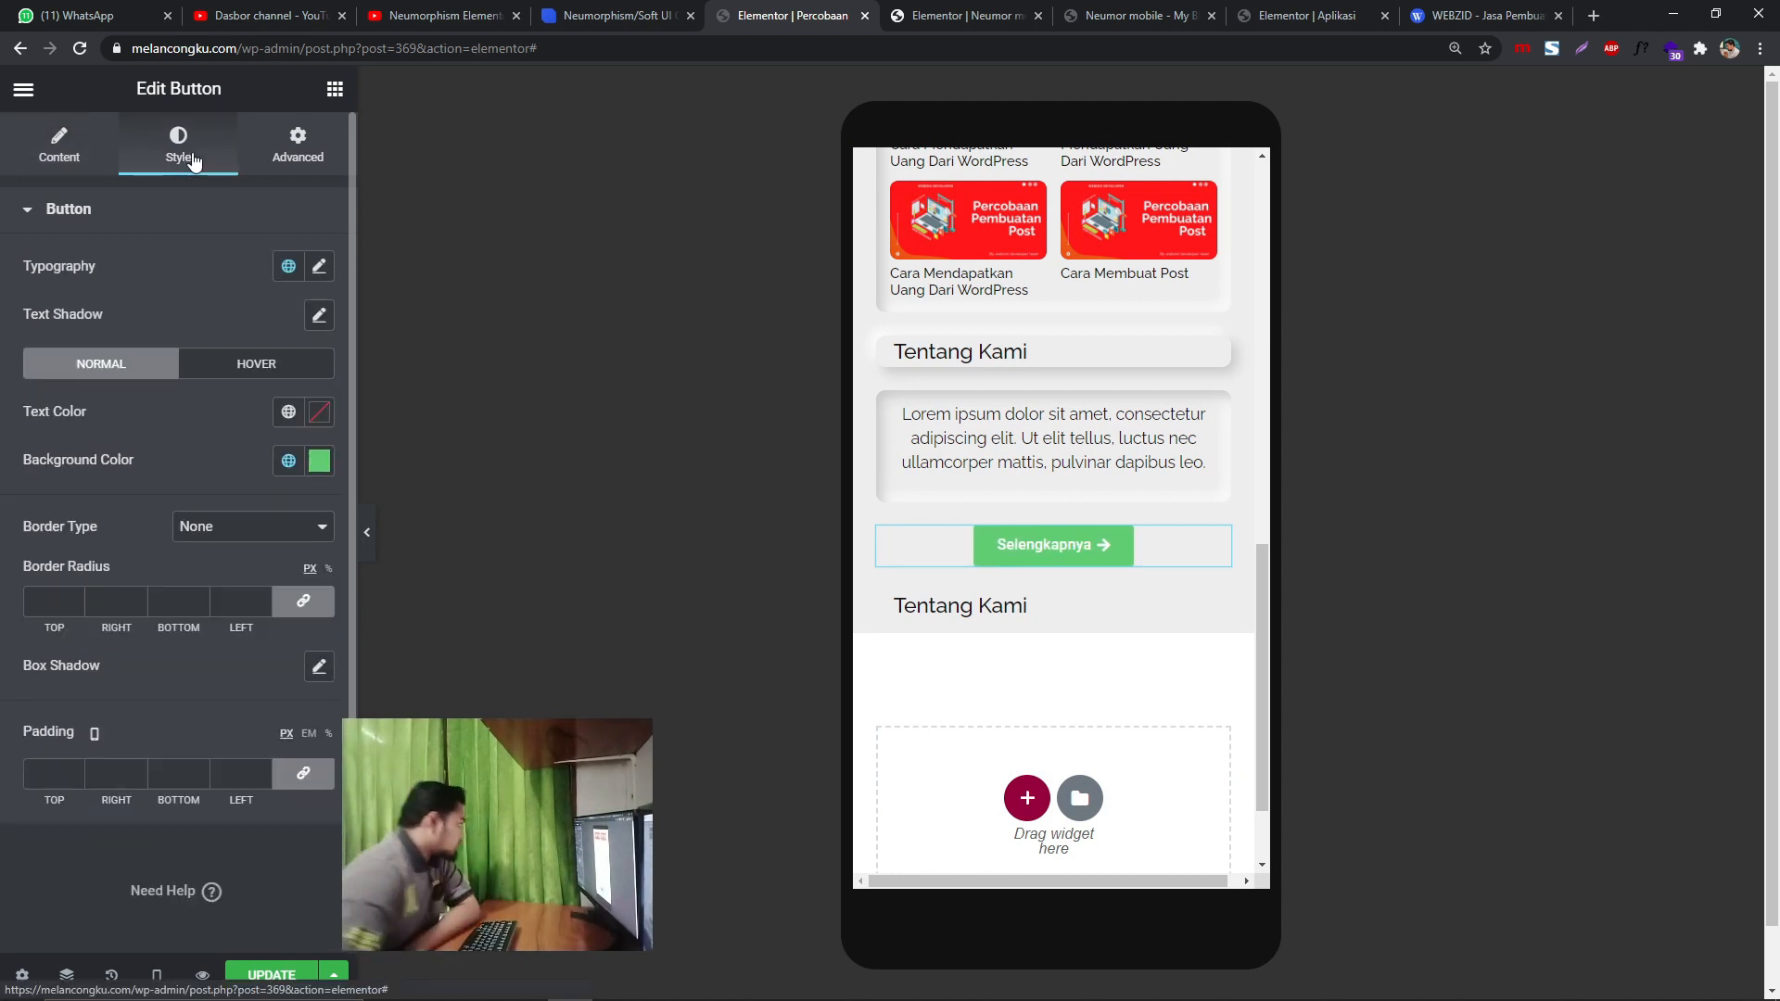
{"action": "left_click", "coordinate": [318, 267]}
{"action": "left_click", "coordinate": [267, 376]}
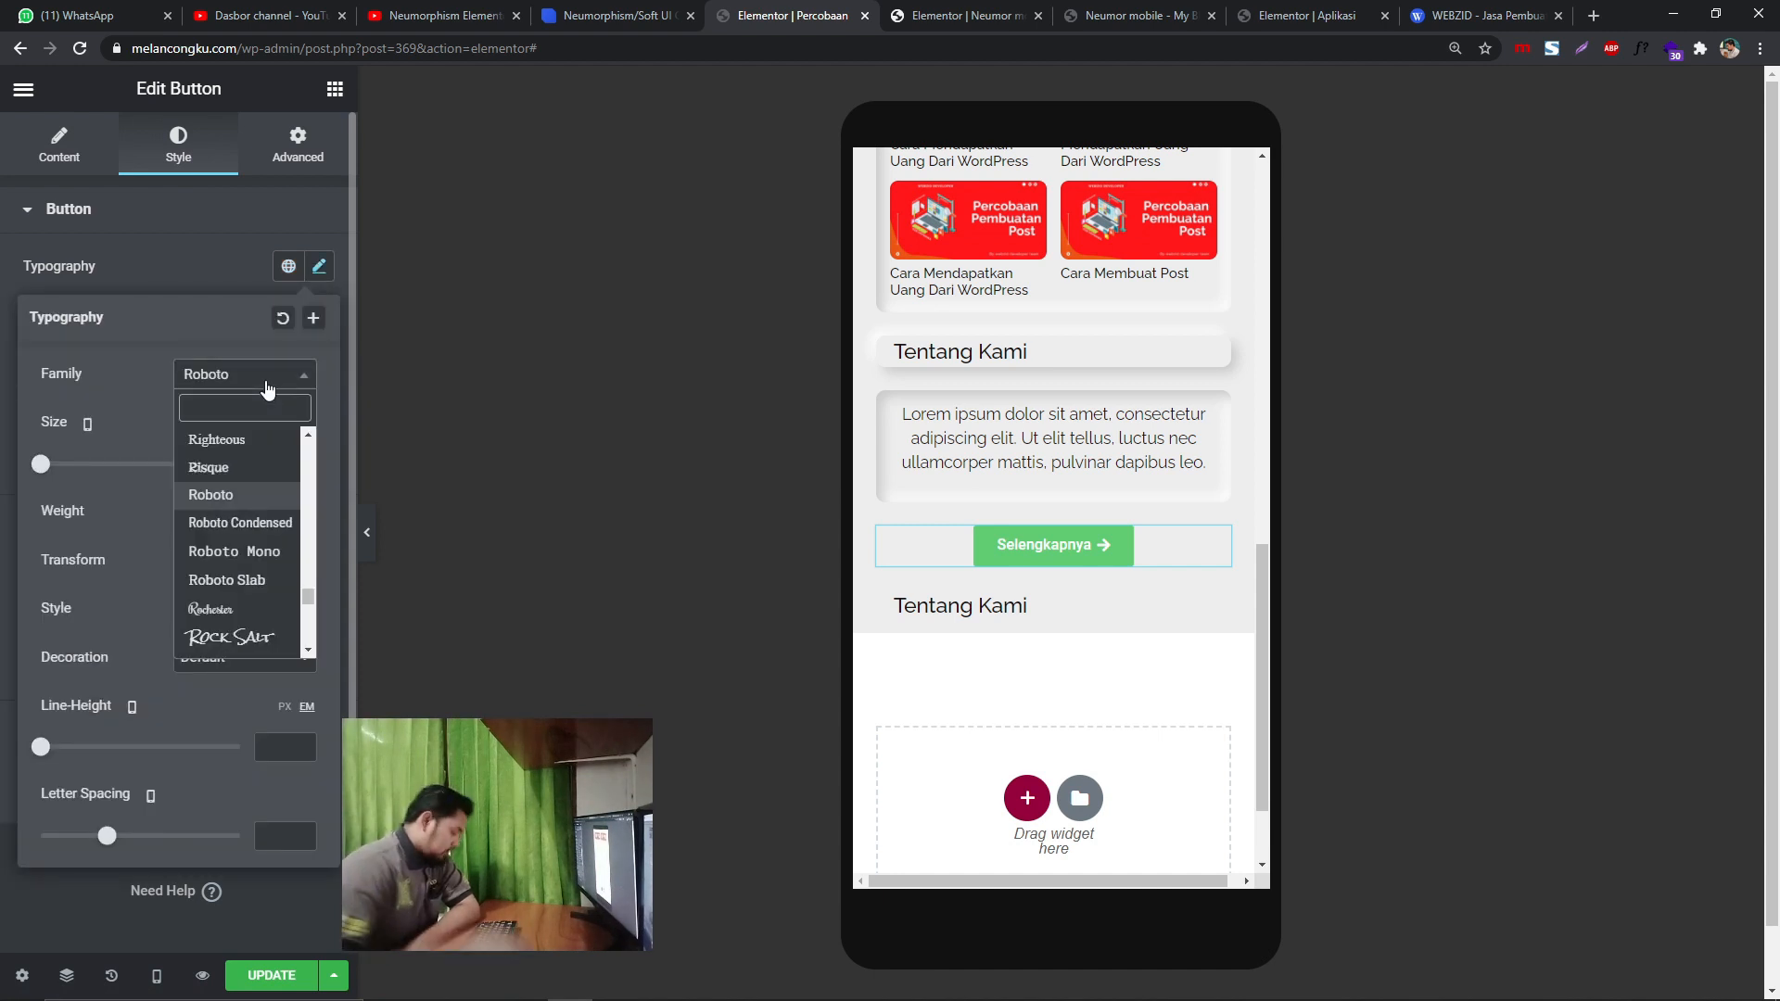
{"action": "type", "text": "ral"}
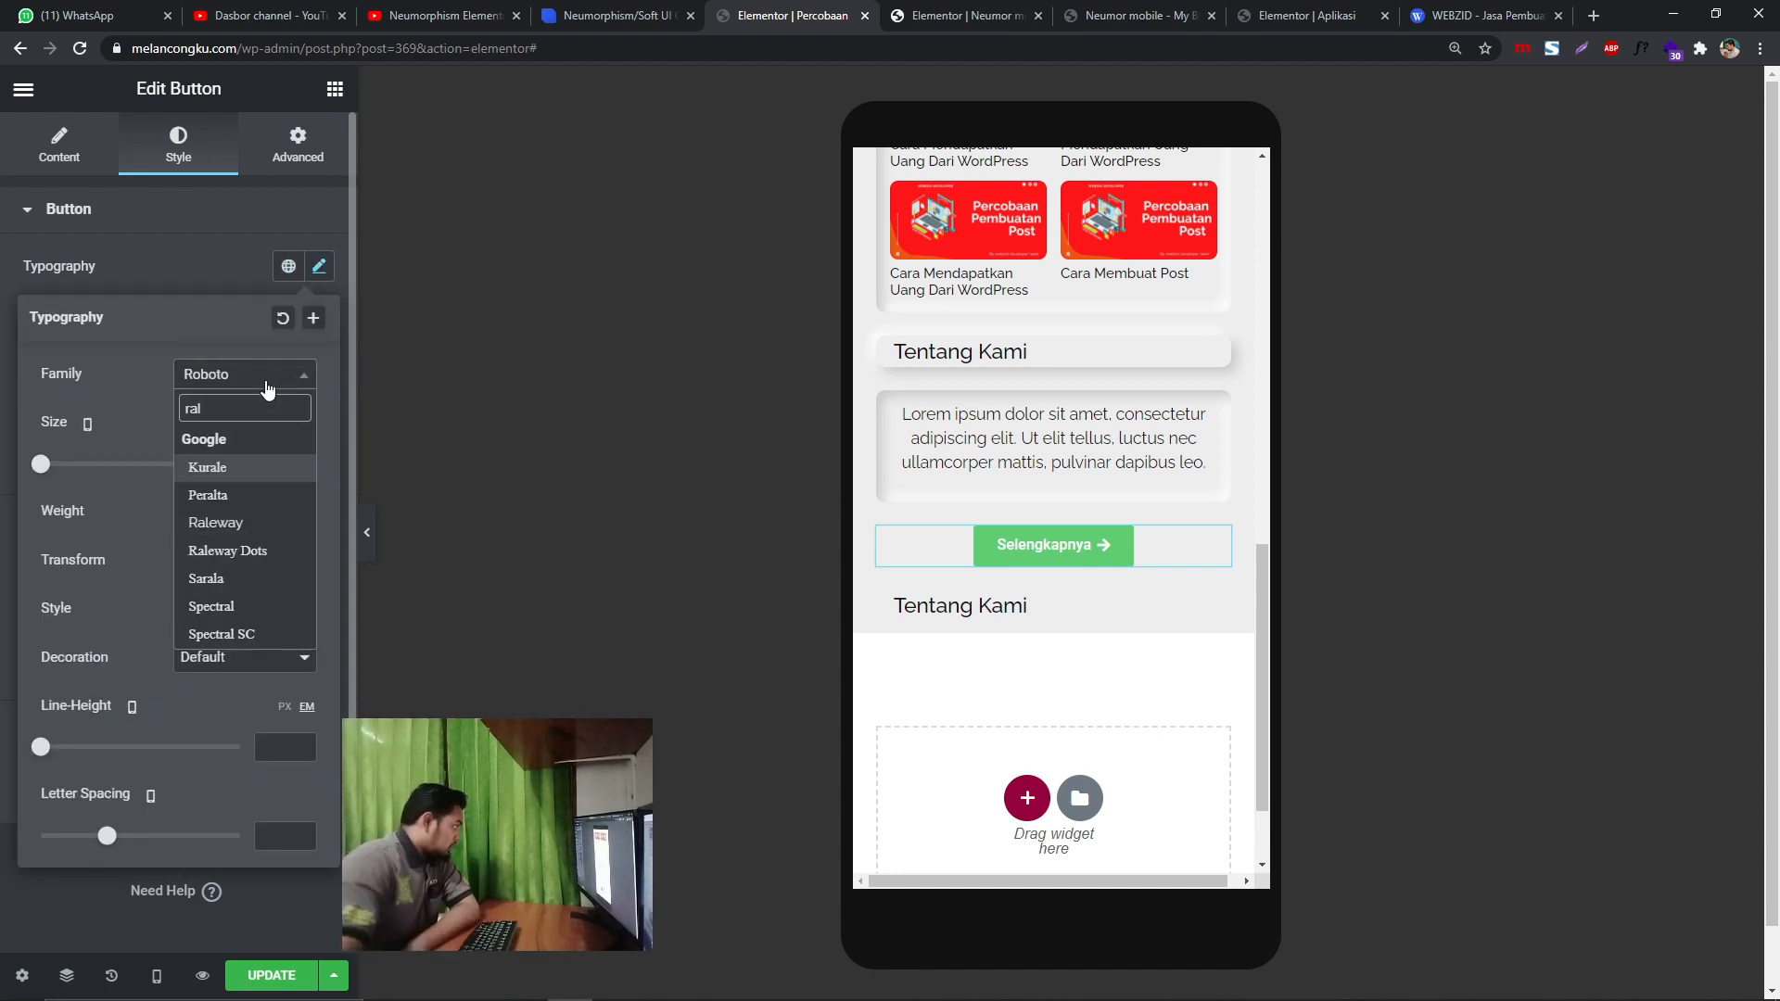
{"action": "left_click", "coordinate": [215, 522]}
{"action": "left_click", "coordinate": [246, 512]}
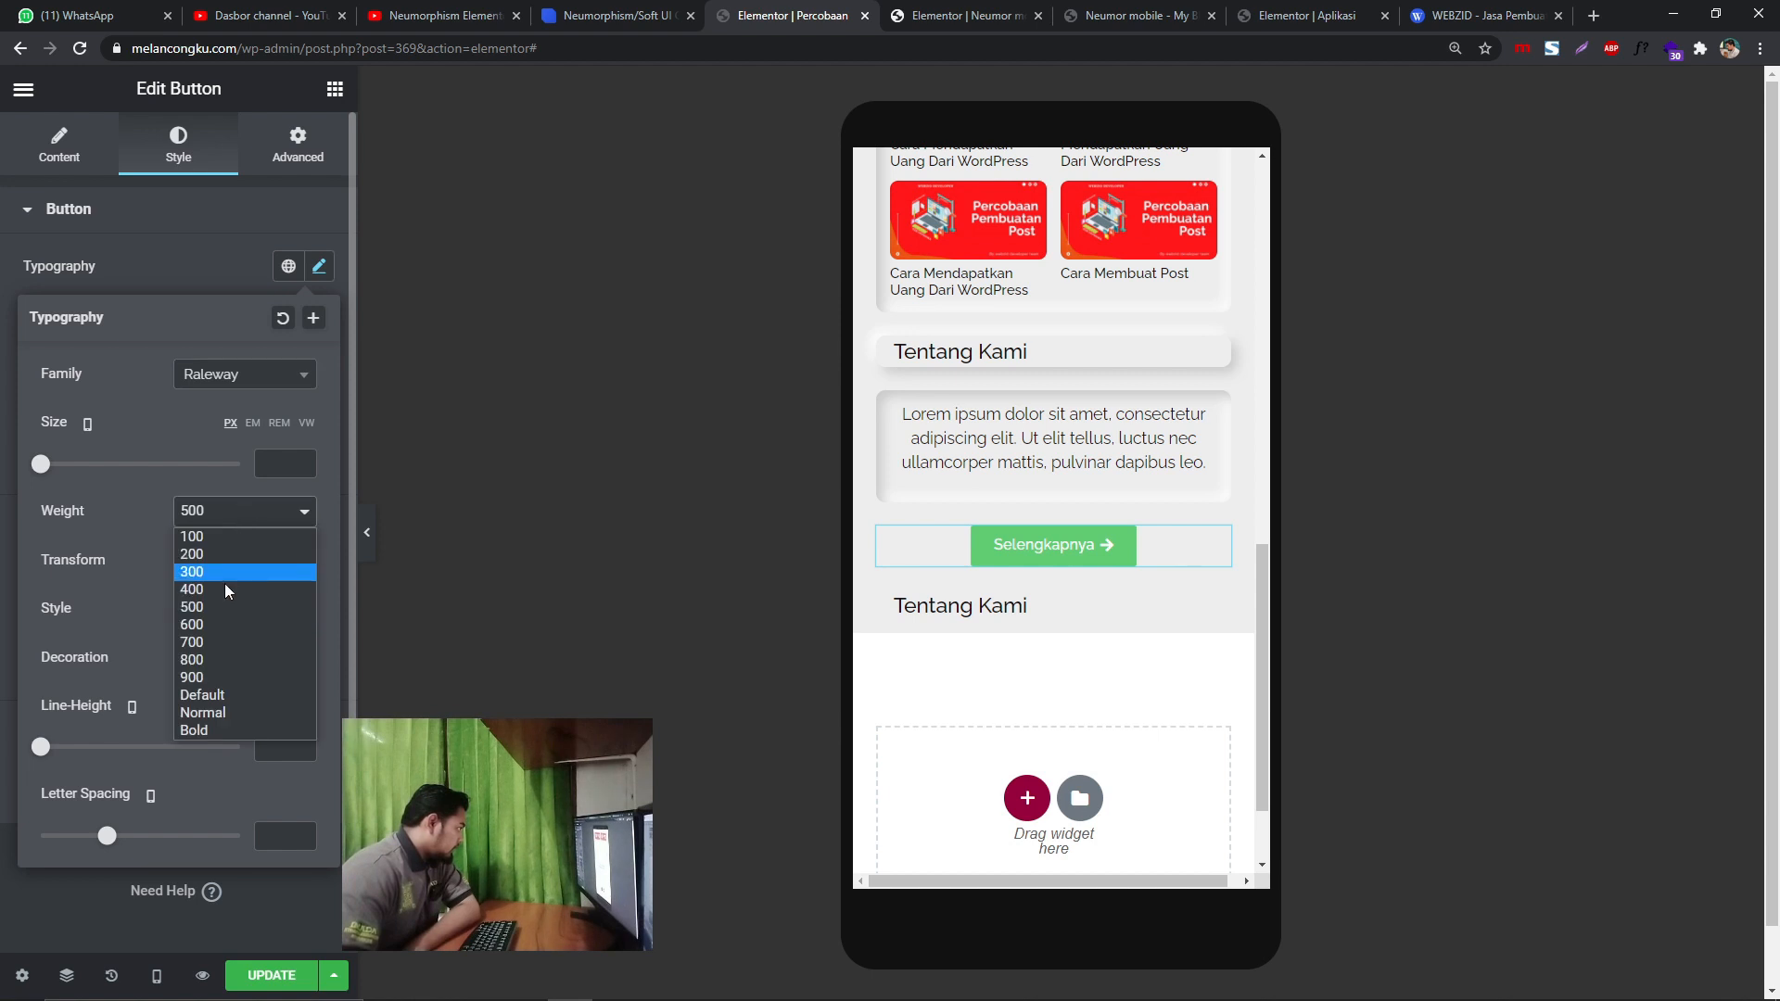
{"action": "left_click", "coordinate": [224, 591]}
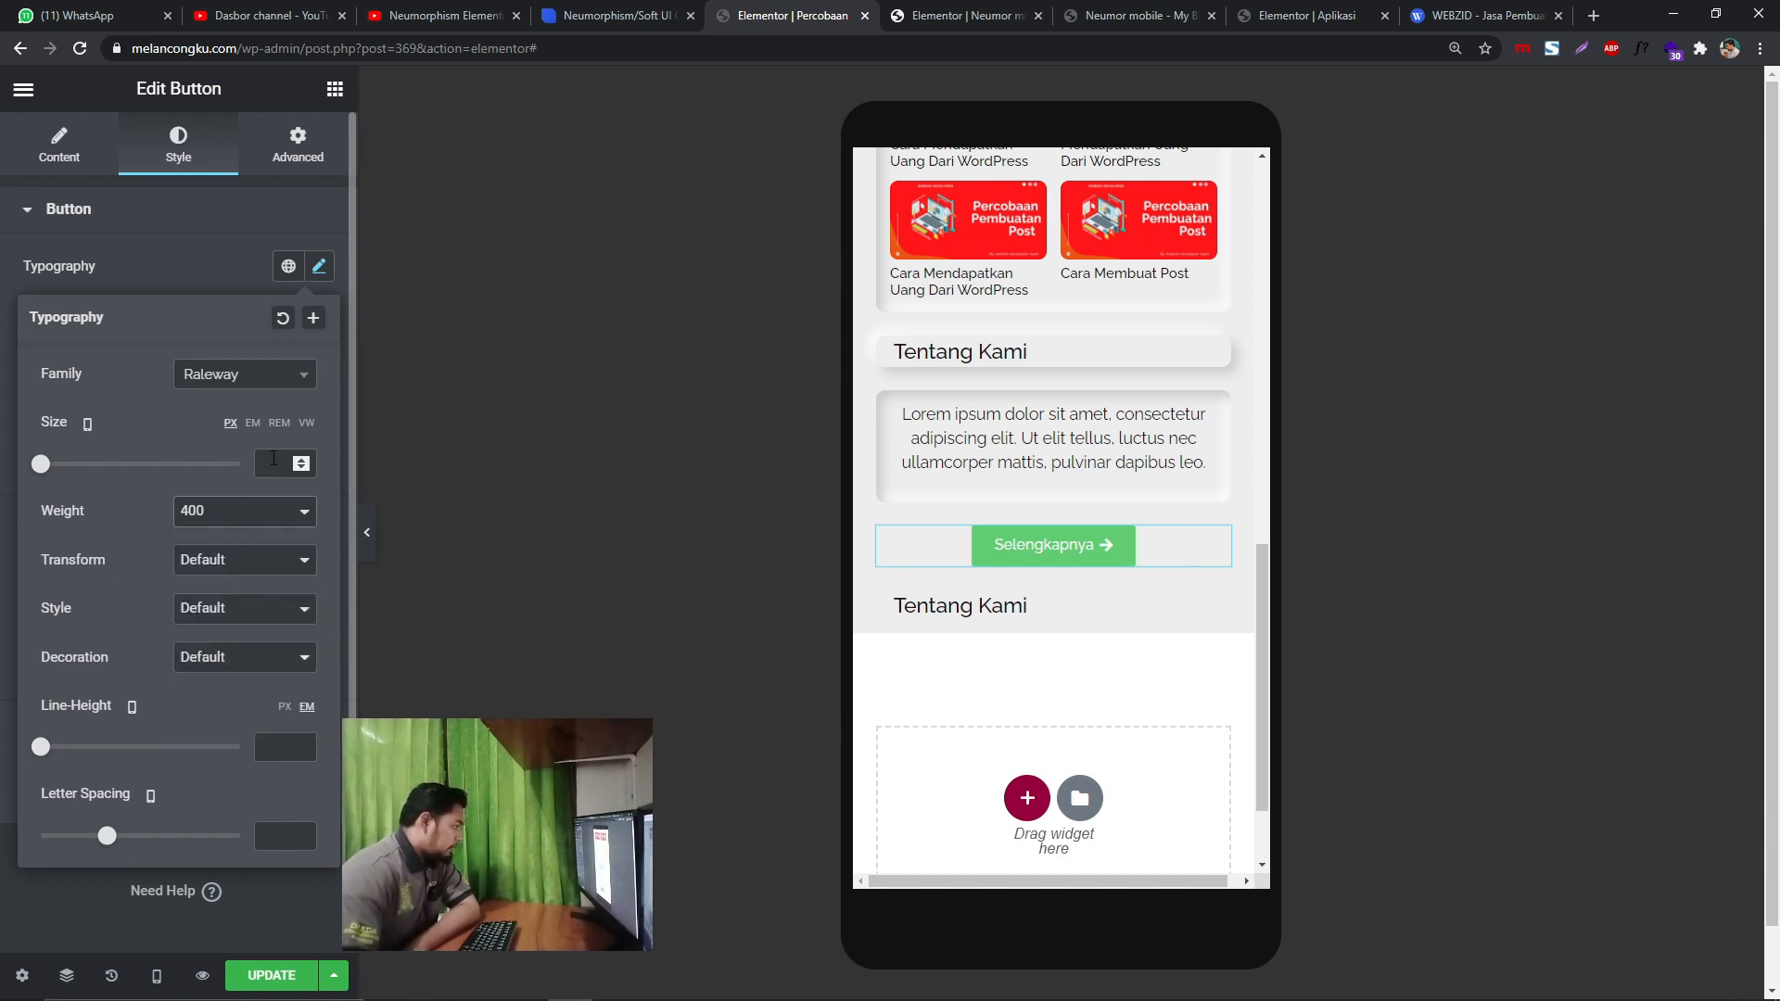
{"action": "left_click", "coordinate": [176, 255]}
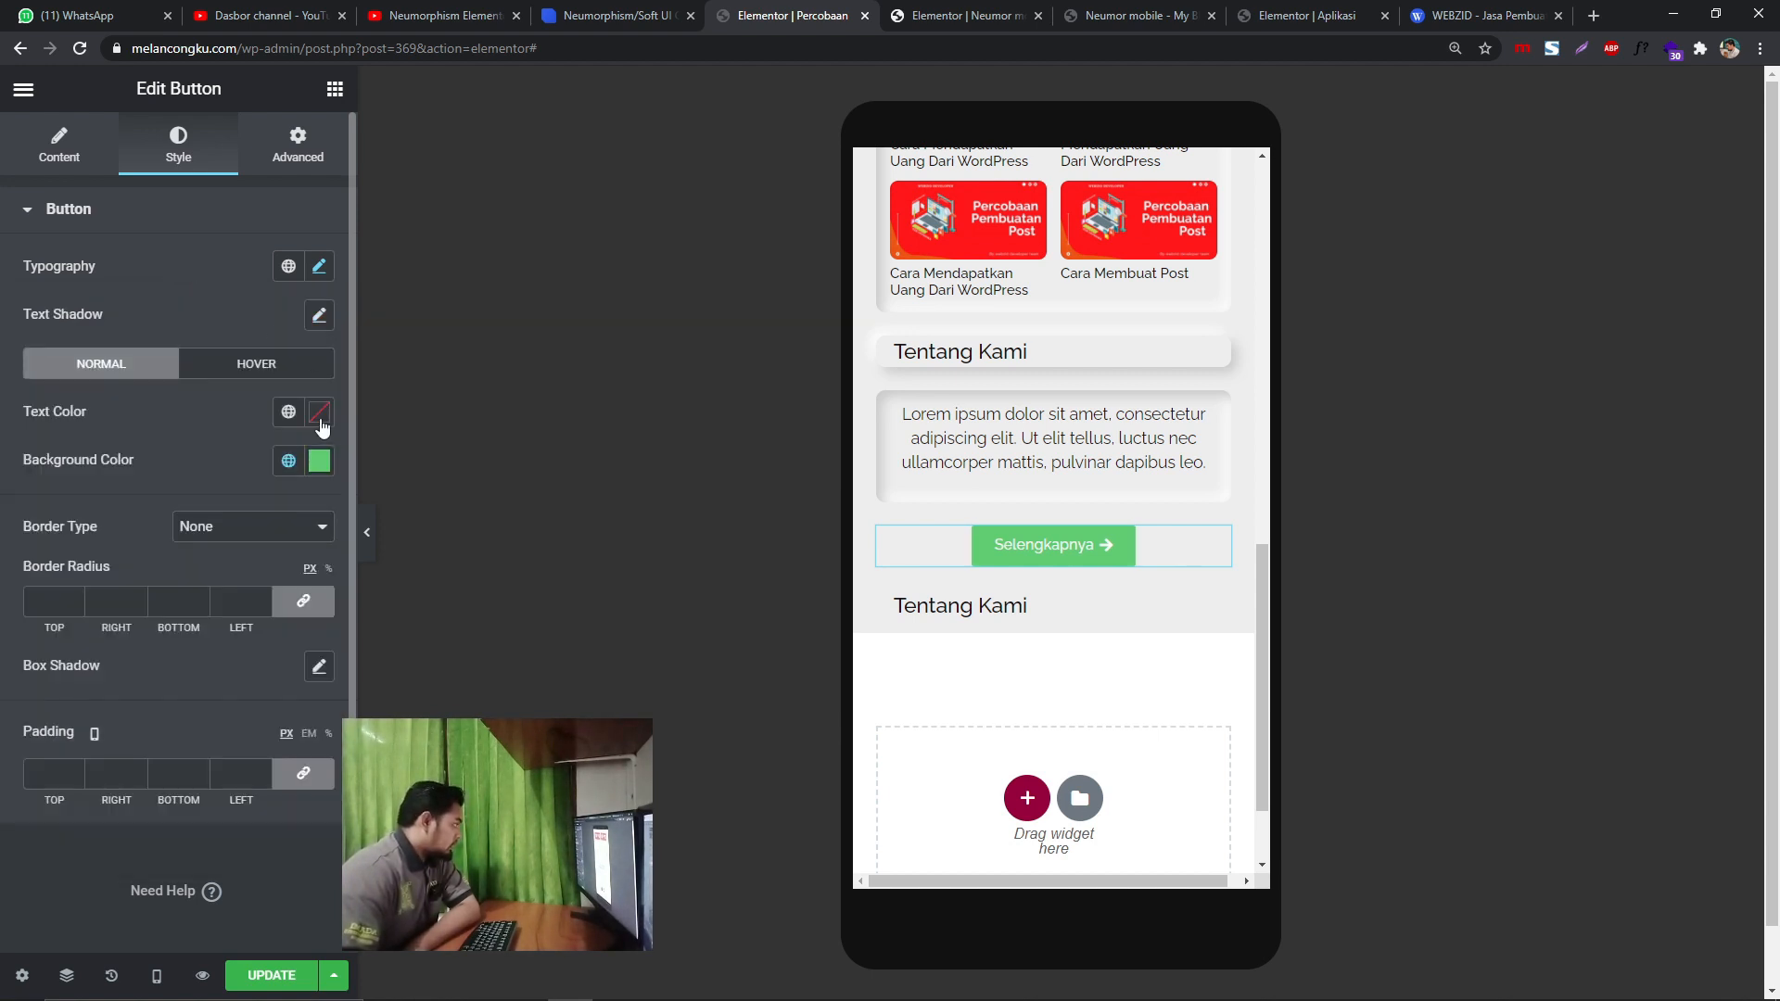
- Change the Selengkapnya button's background color to pale green #ACCFB1
{"action": "left_click", "coordinate": [320, 461]}
{"action": "left_click_drag", "start_coordinate": [172, 586], "coordinate": [79, 574]}
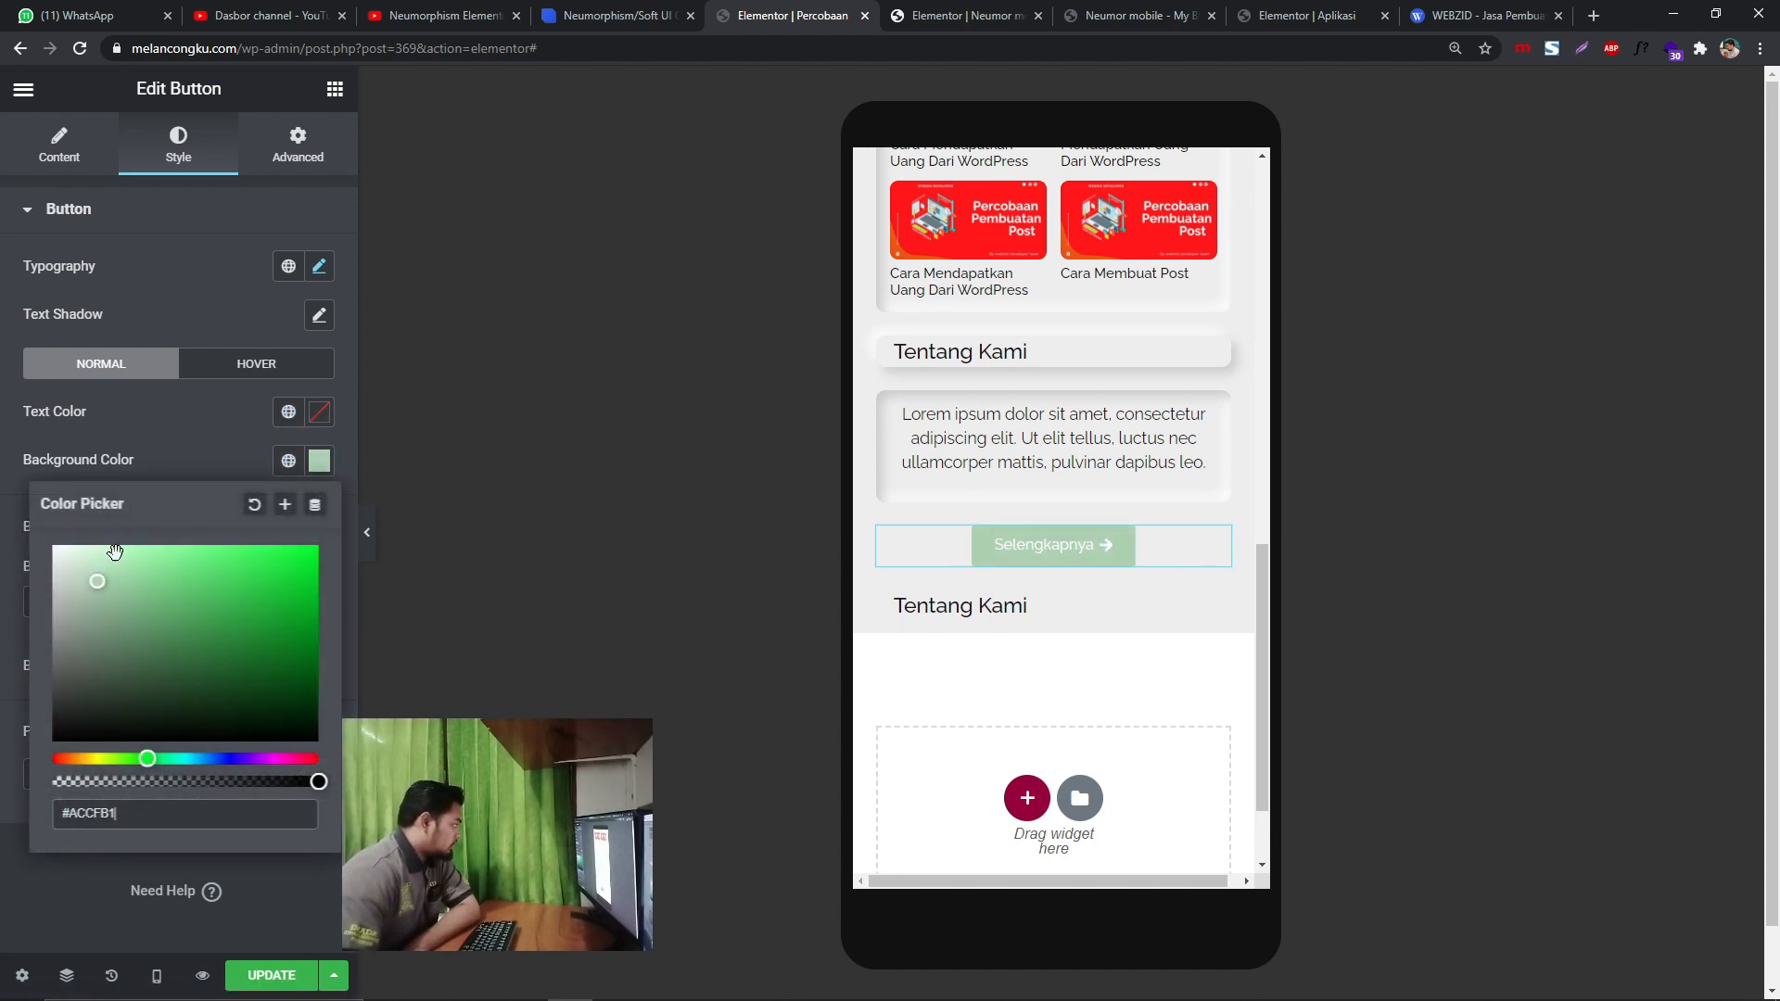
{"action": "left_click", "coordinate": [185, 465]}
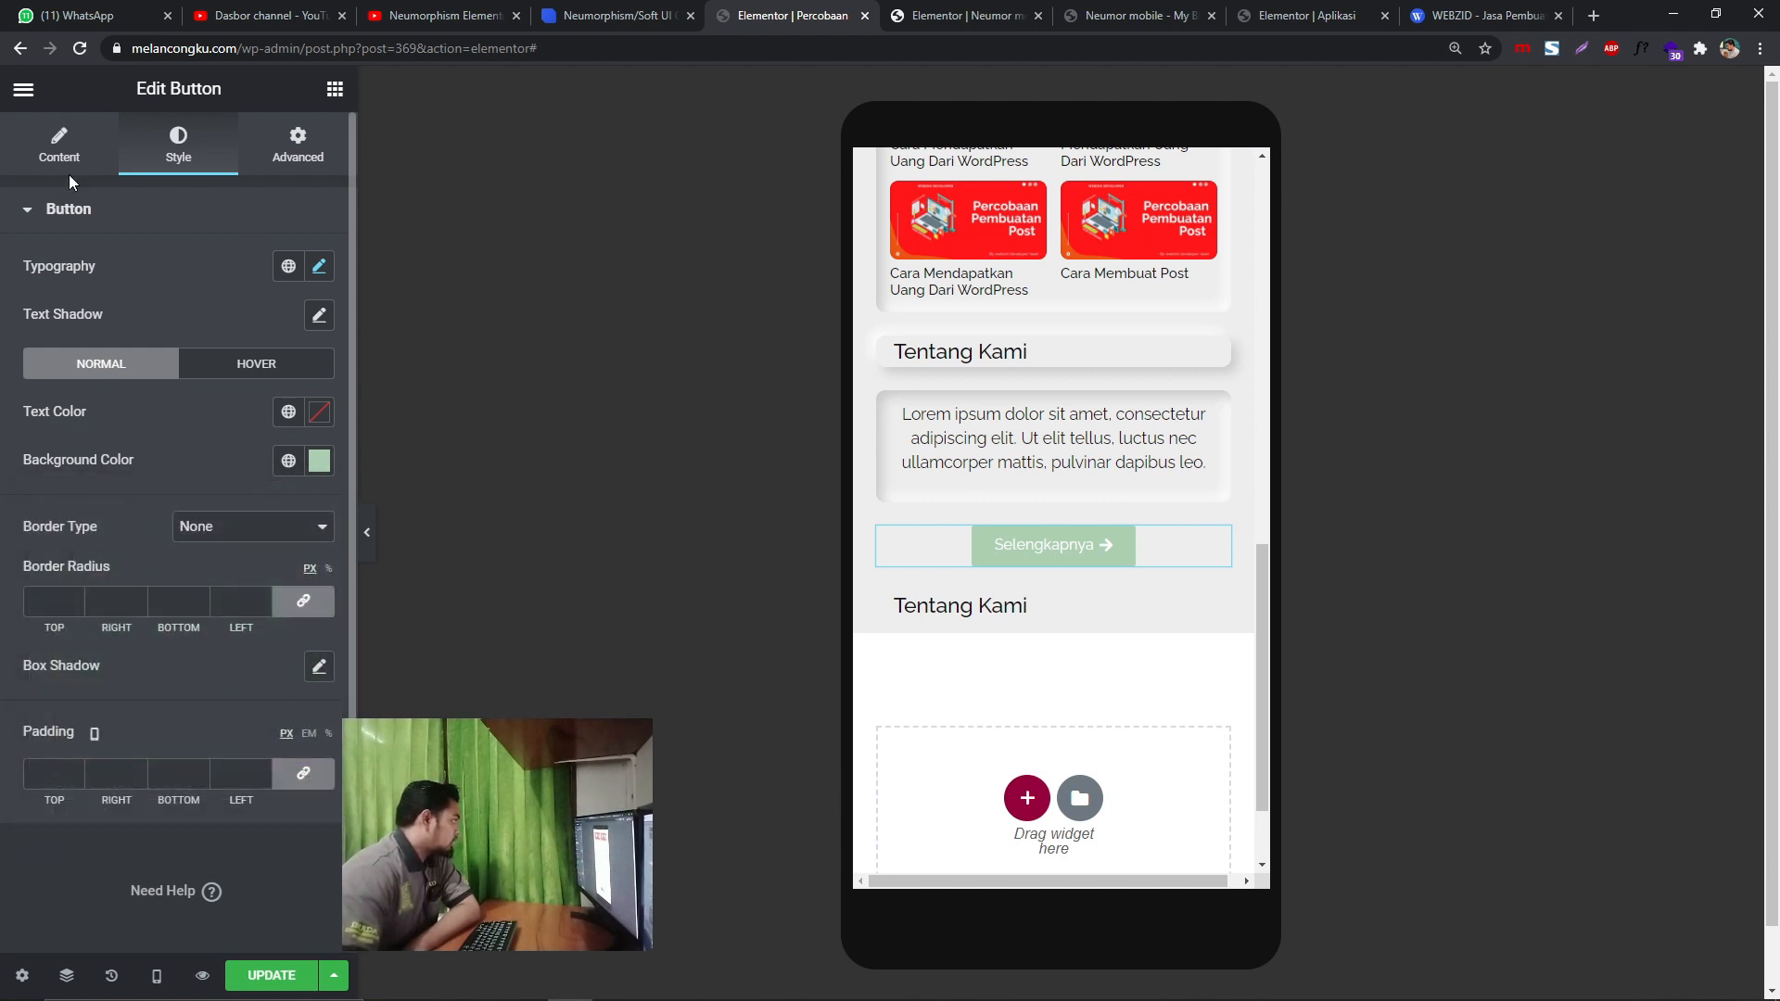
- Set the Selengkapnya button's ID to "bb"
{"action": "left_click", "coordinate": [59, 149]}
{"action": "scroll", "coordinate": [247, 743], "scroll_direction": "down", "scroll_amount": 2}
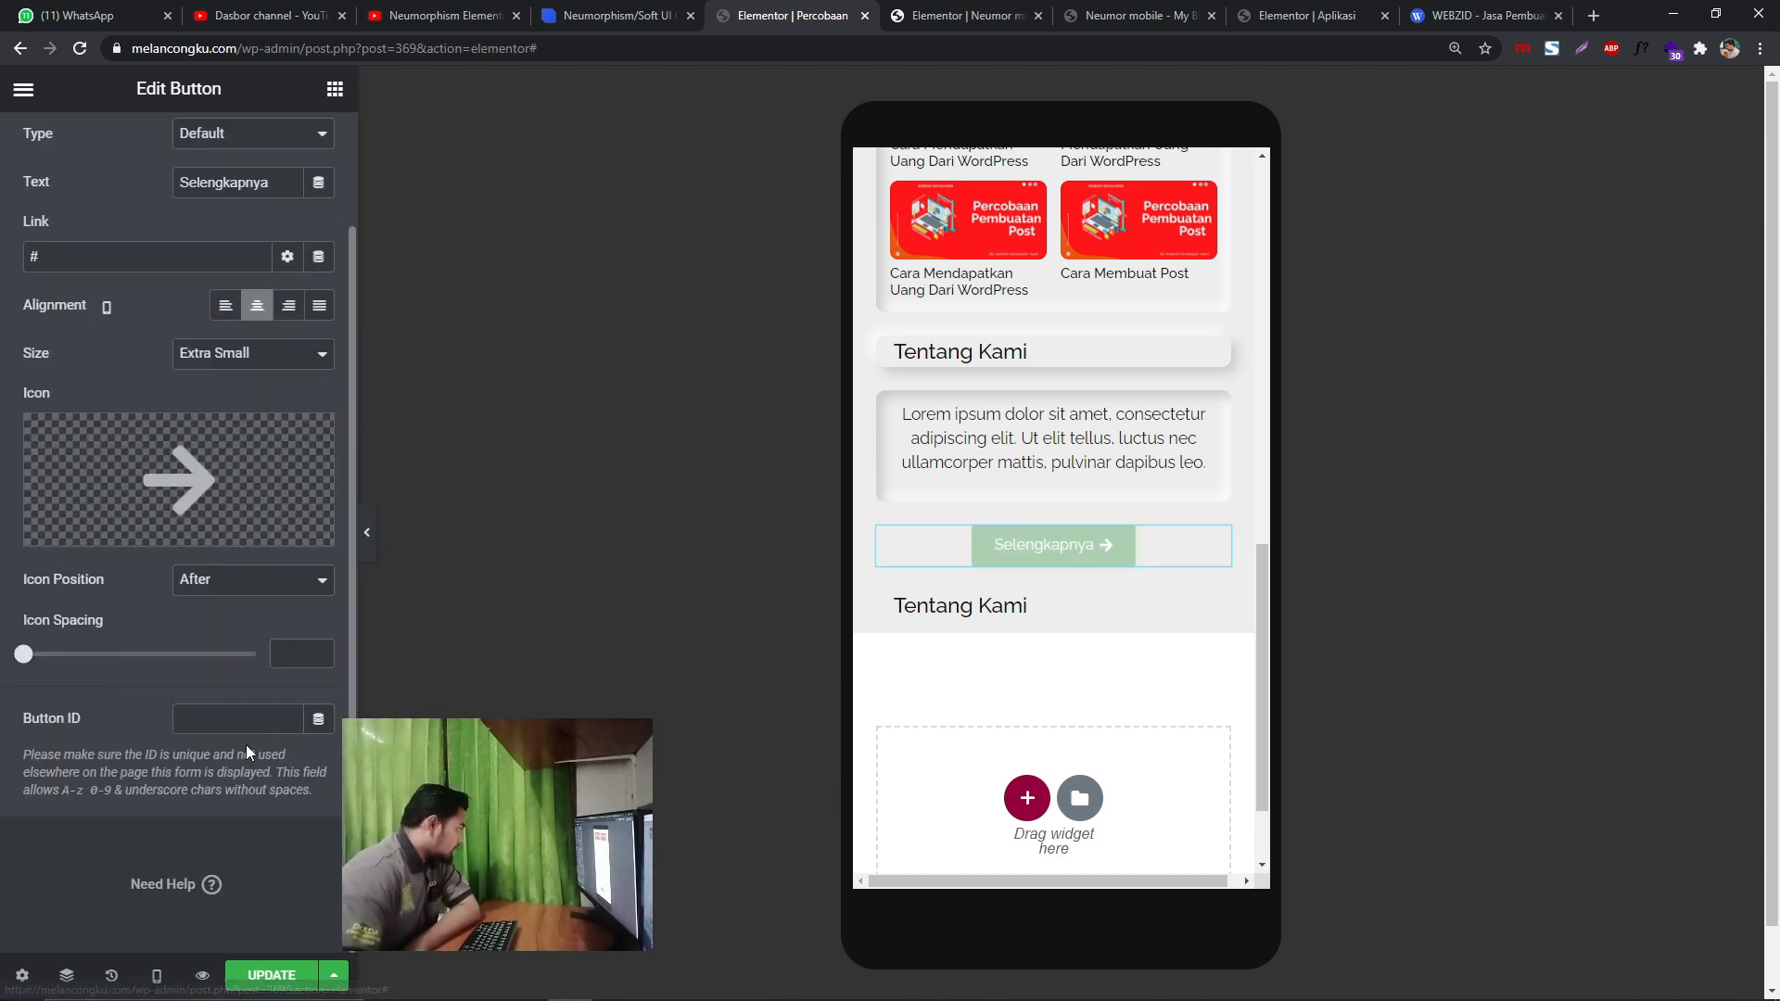
{"action": "left_click", "coordinate": [211, 721]}
{"action": "type", "text": "bb"}
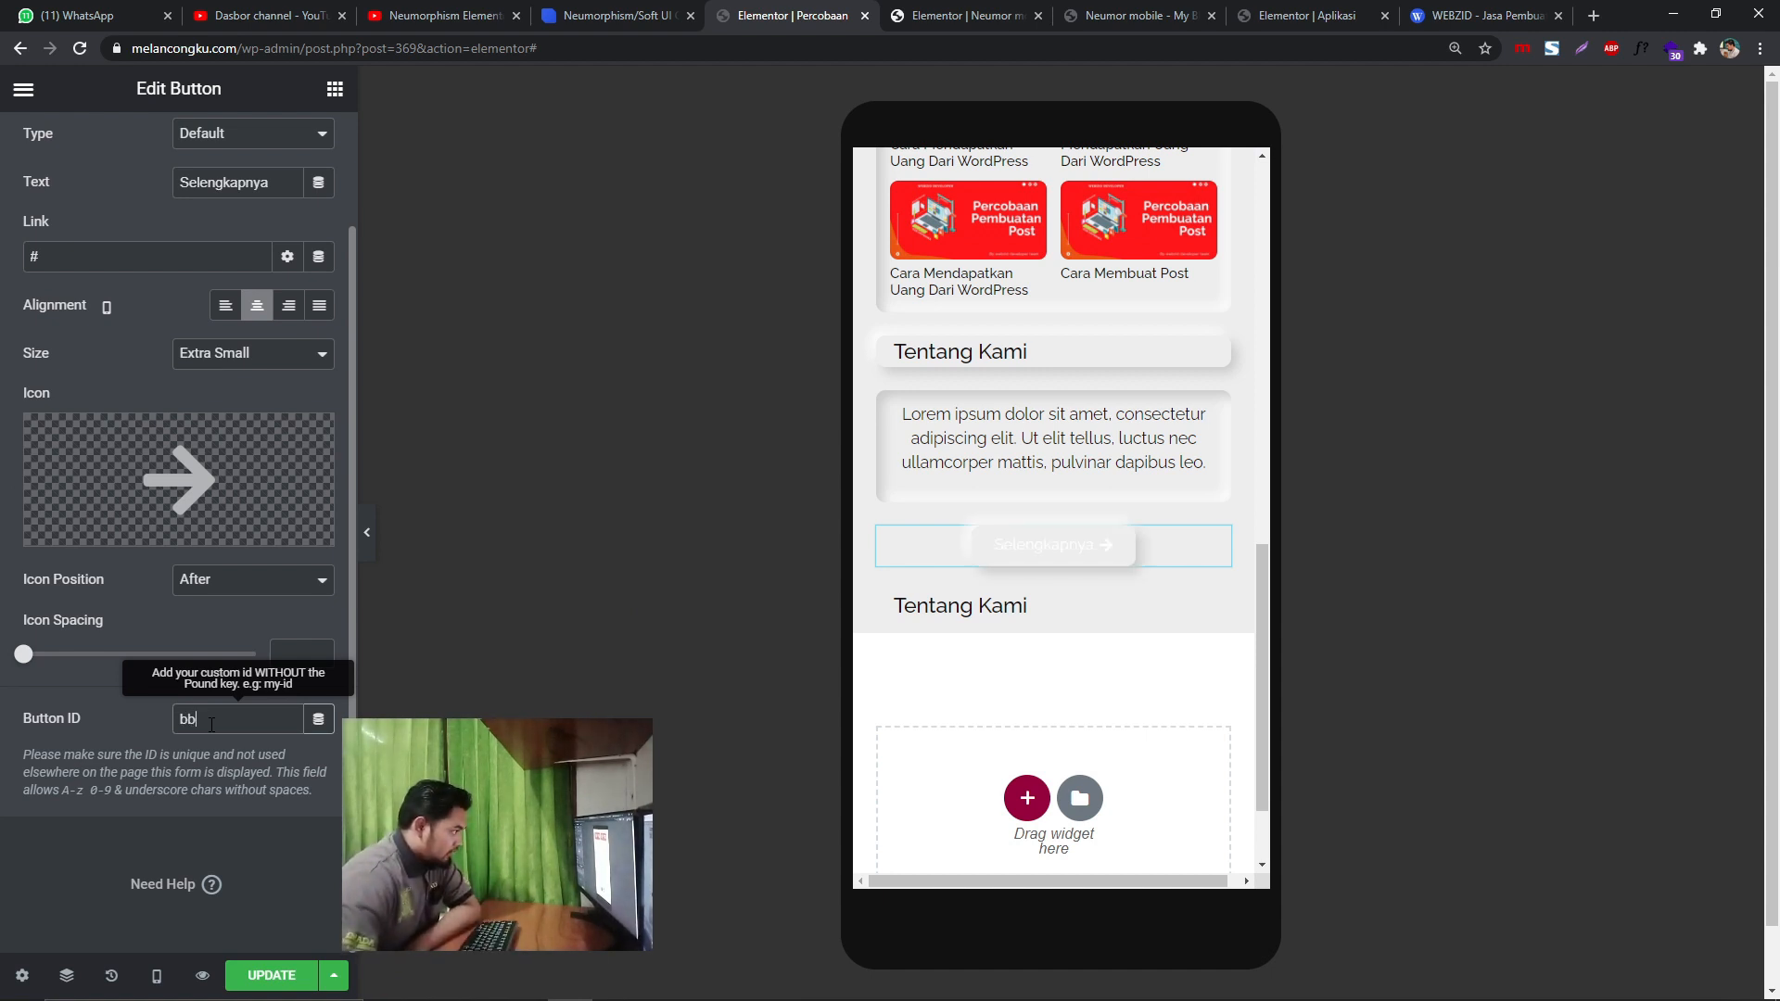
- Change the Selengkapnya button's text color to near-black #020202 and check it on the mobile page with the editing panel hidden
{"action": "scroll", "coordinate": [232, 296], "scroll_direction": "up", "scroll_amount": 3}
{"action": "left_click", "coordinate": [178, 143]}
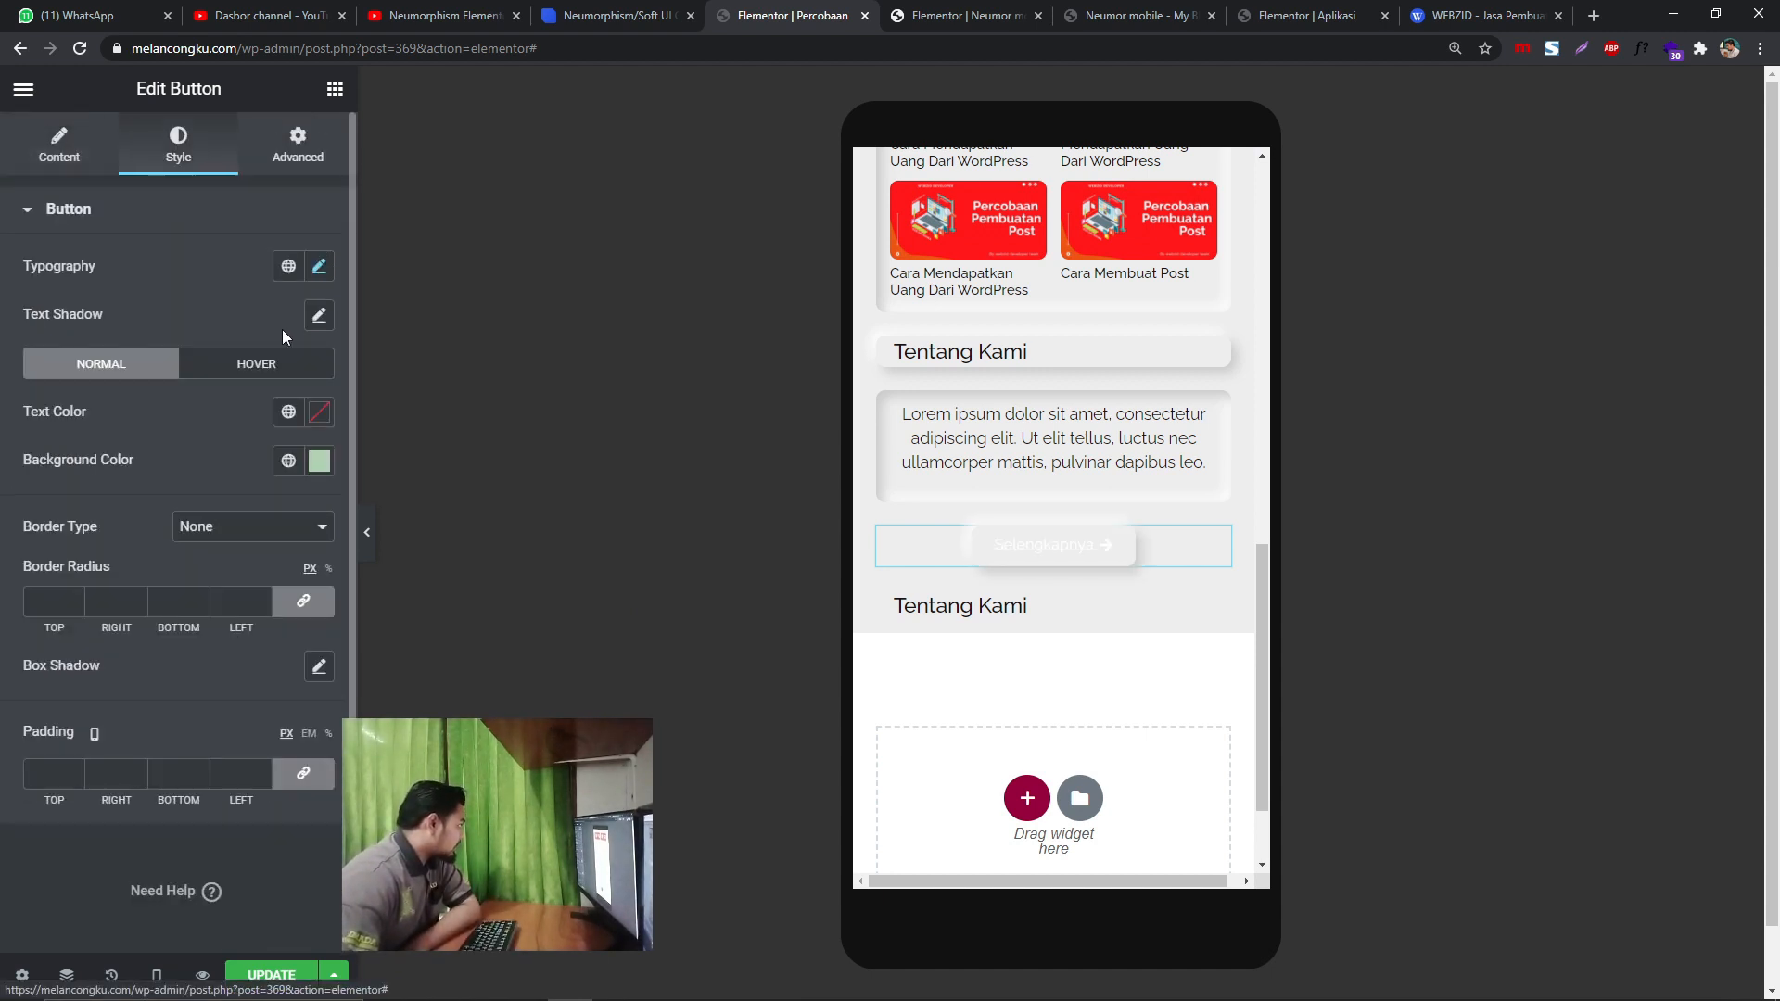
{"action": "left_click", "coordinate": [320, 268]}
{"action": "left_click", "coordinate": [274, 289]}
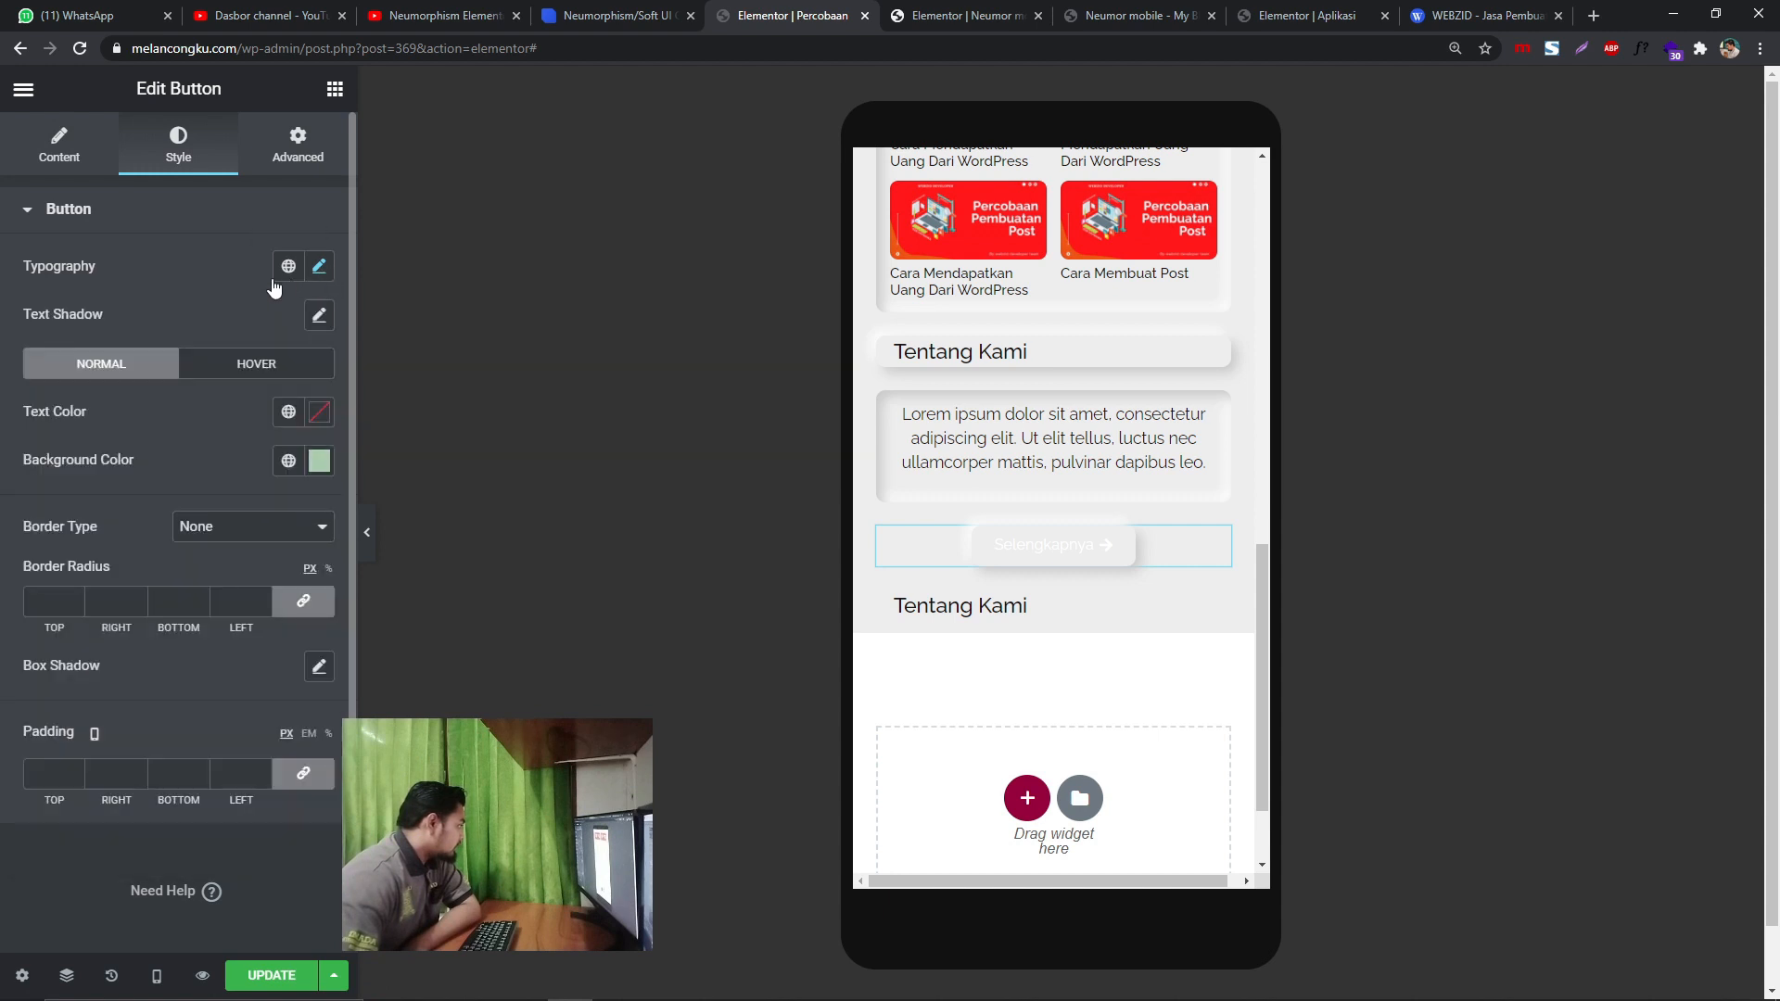
{"action": "left_click", "coordinate": [318, 413]}
{"action": "left_click_drag", "start_coordinate": [74, 668], "coordinate": [35, 686]}
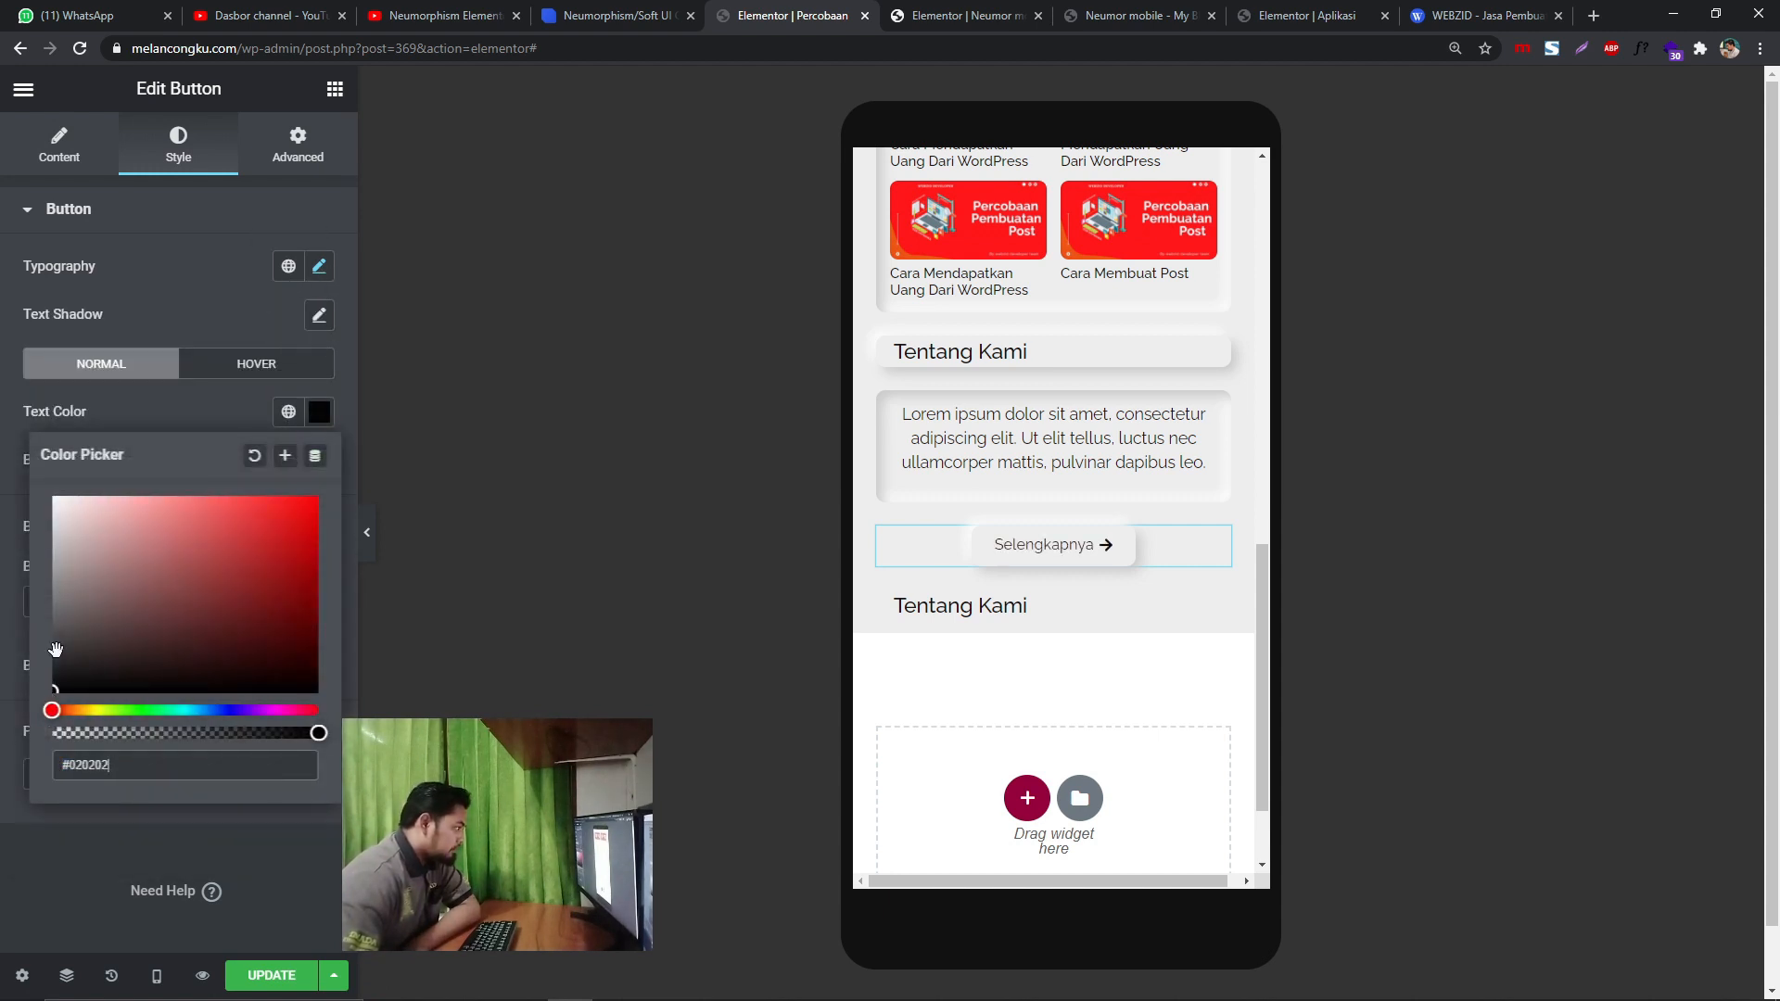
{"action": "left_click", "coordinate": [198, 275]}
{"action": "left_click", "coordinate": [369, 531]}
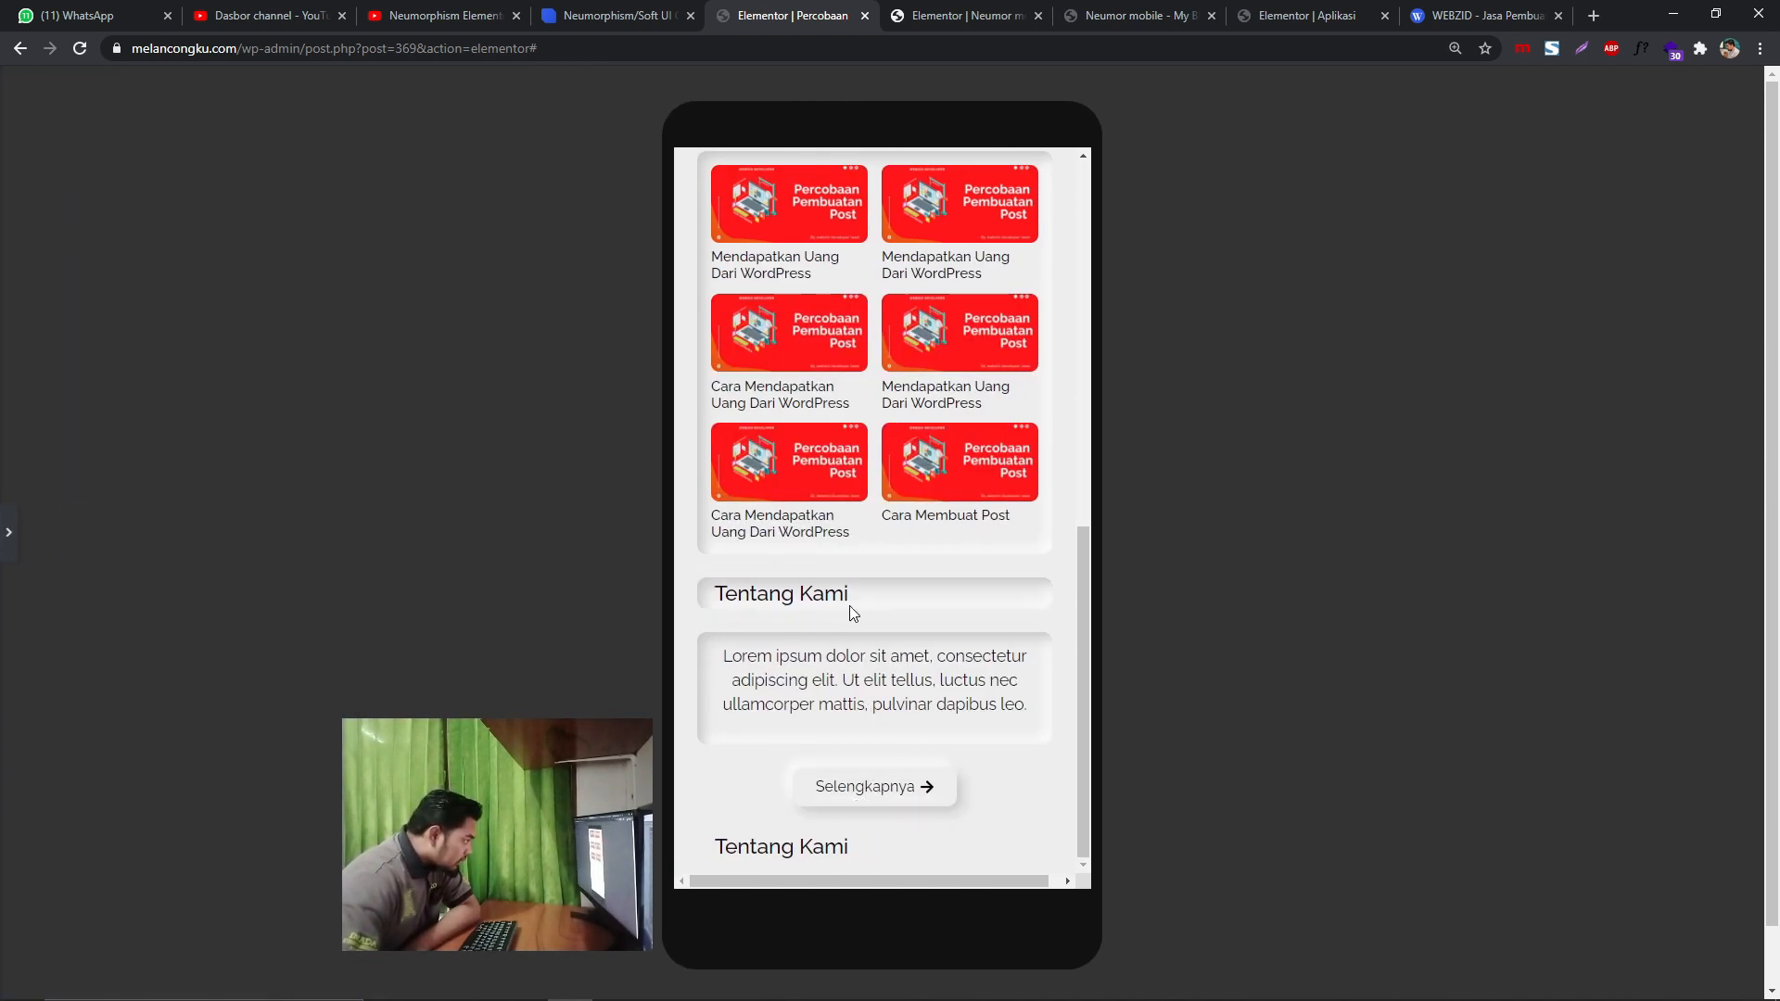
{"action": "scroll", "coordinate": [849, 705], "scroll_direction": "down", "scroll_amount": 1}
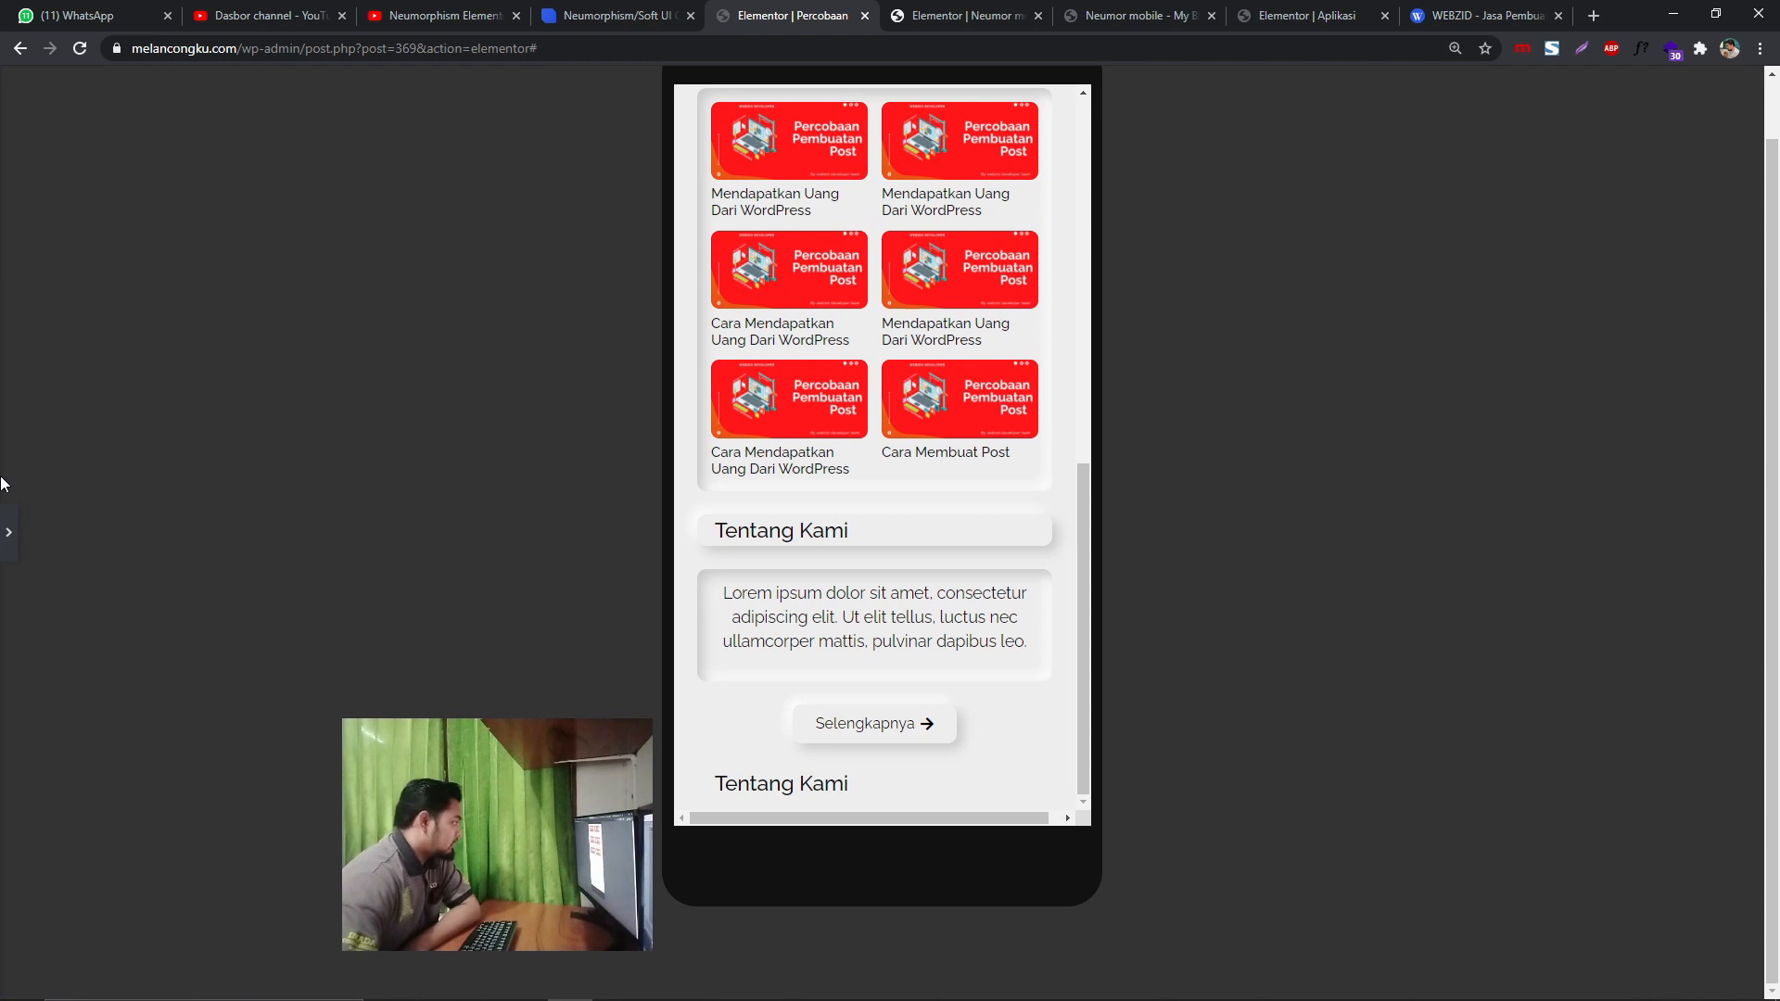
{"action": "left_click", "coordinate": [7, 531]}
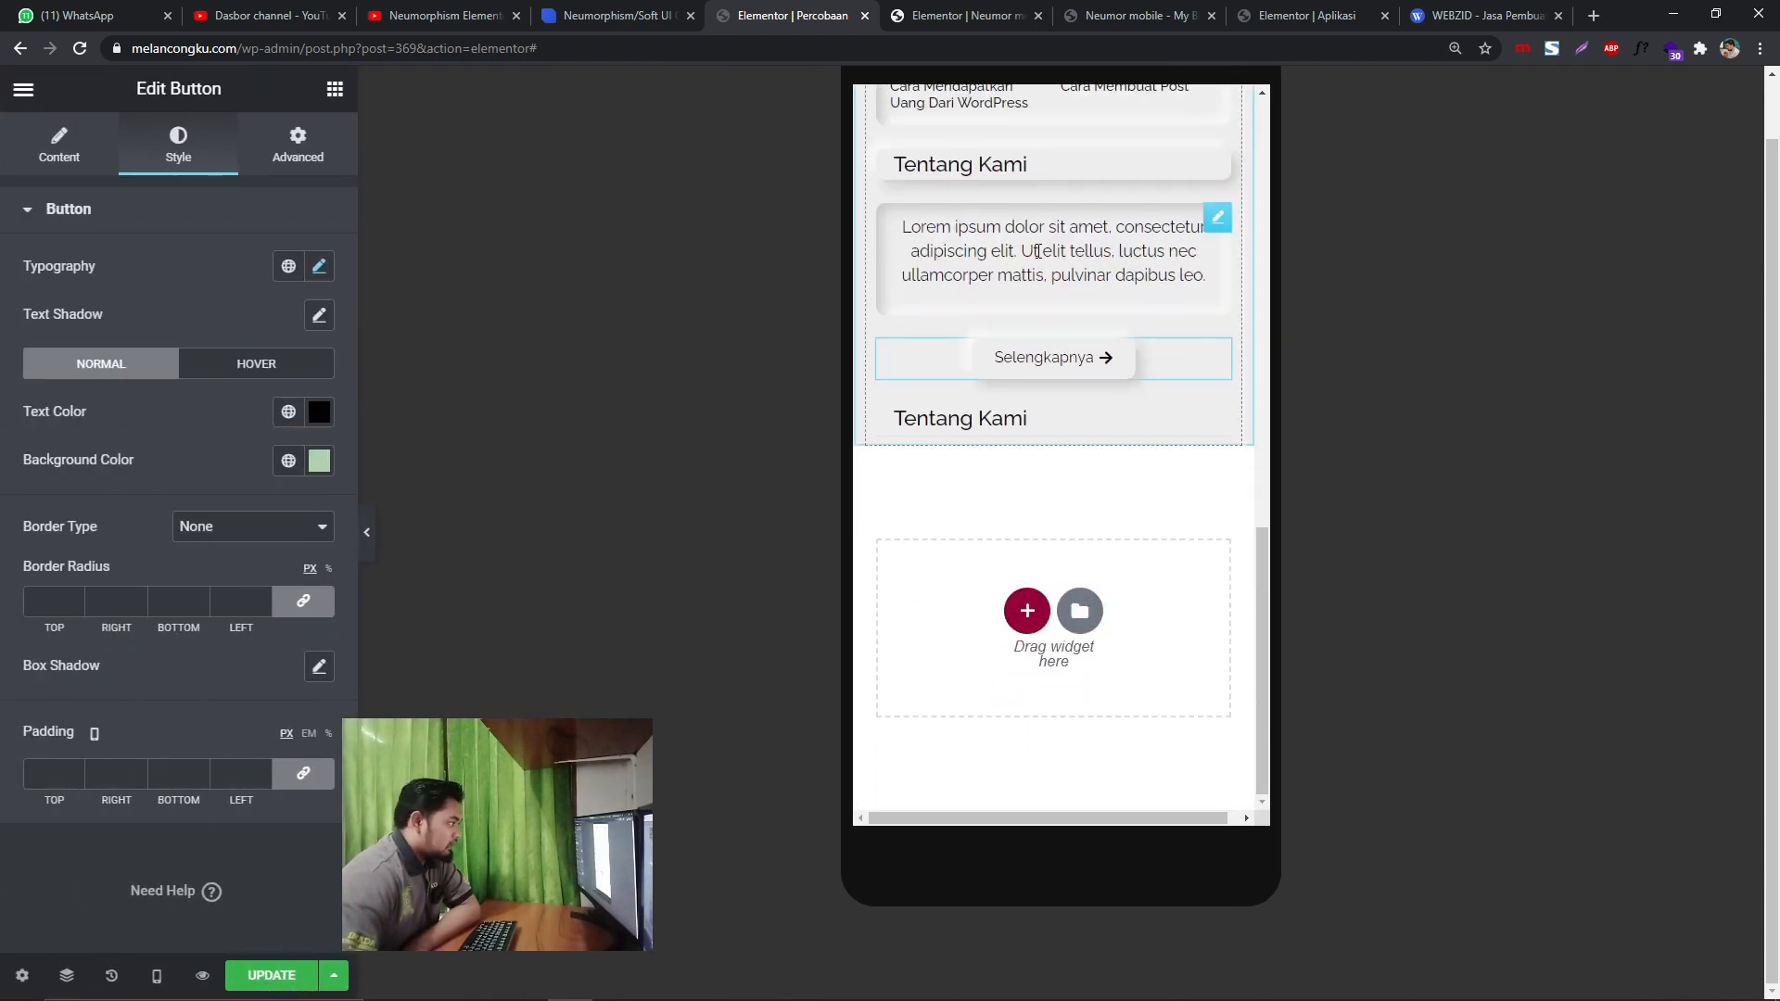
- Change the title of the last heading below the Selengkapnya button to "Mereka Bersama Kami"
{"action": "left_click", "coordinate": [1107, 425]}
{"action": "left_click_drag", "start_coordinate": [119, 292], "coordinate": [75, 294]}
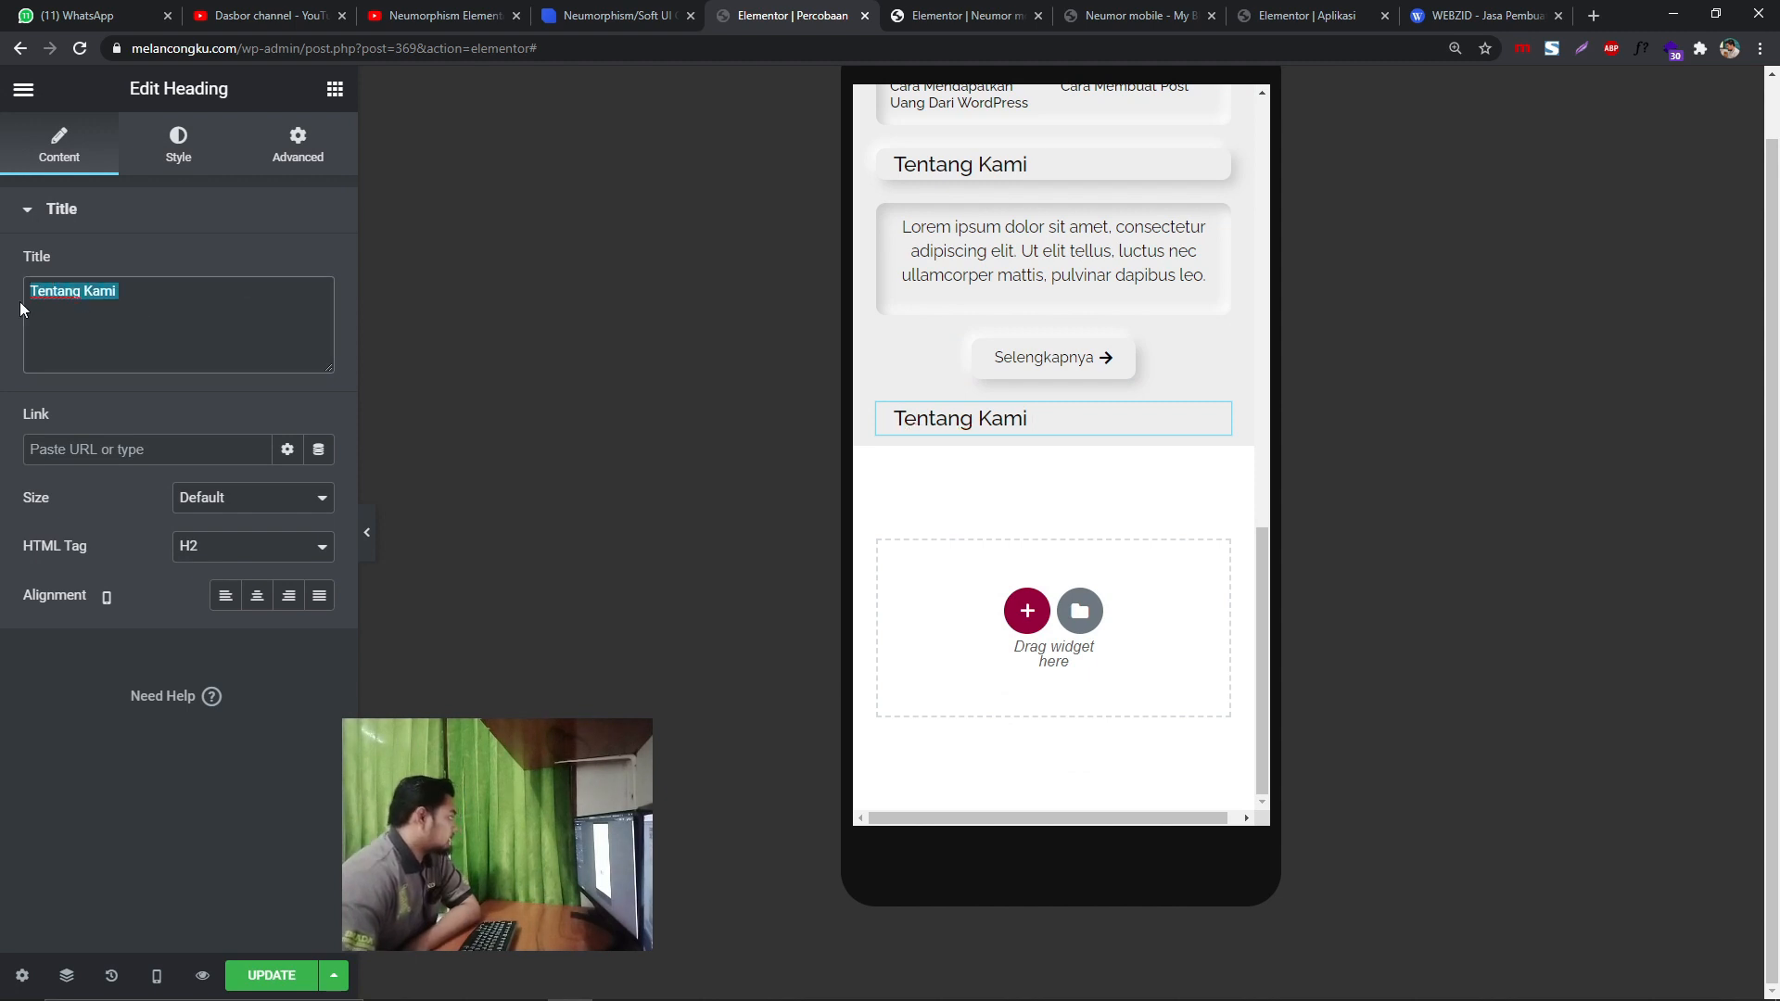
{"action": "type", "text": "Mere"}
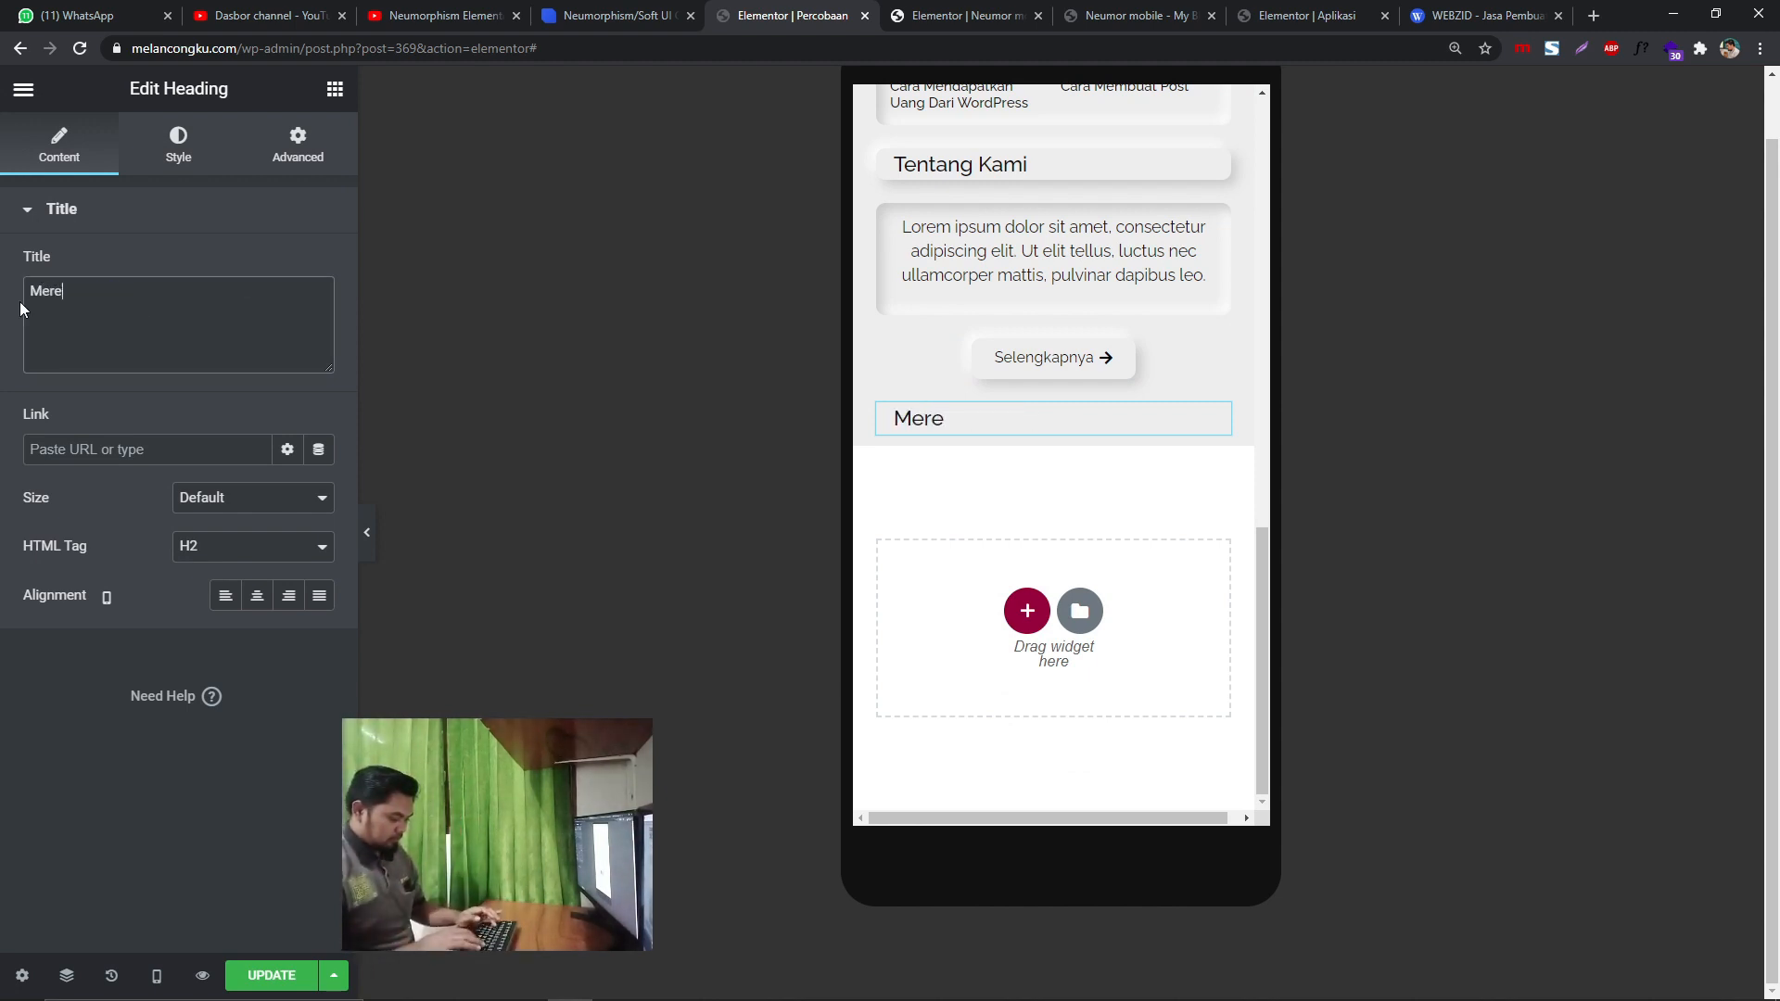
{"action": "type", "text": "ka Bersama"}
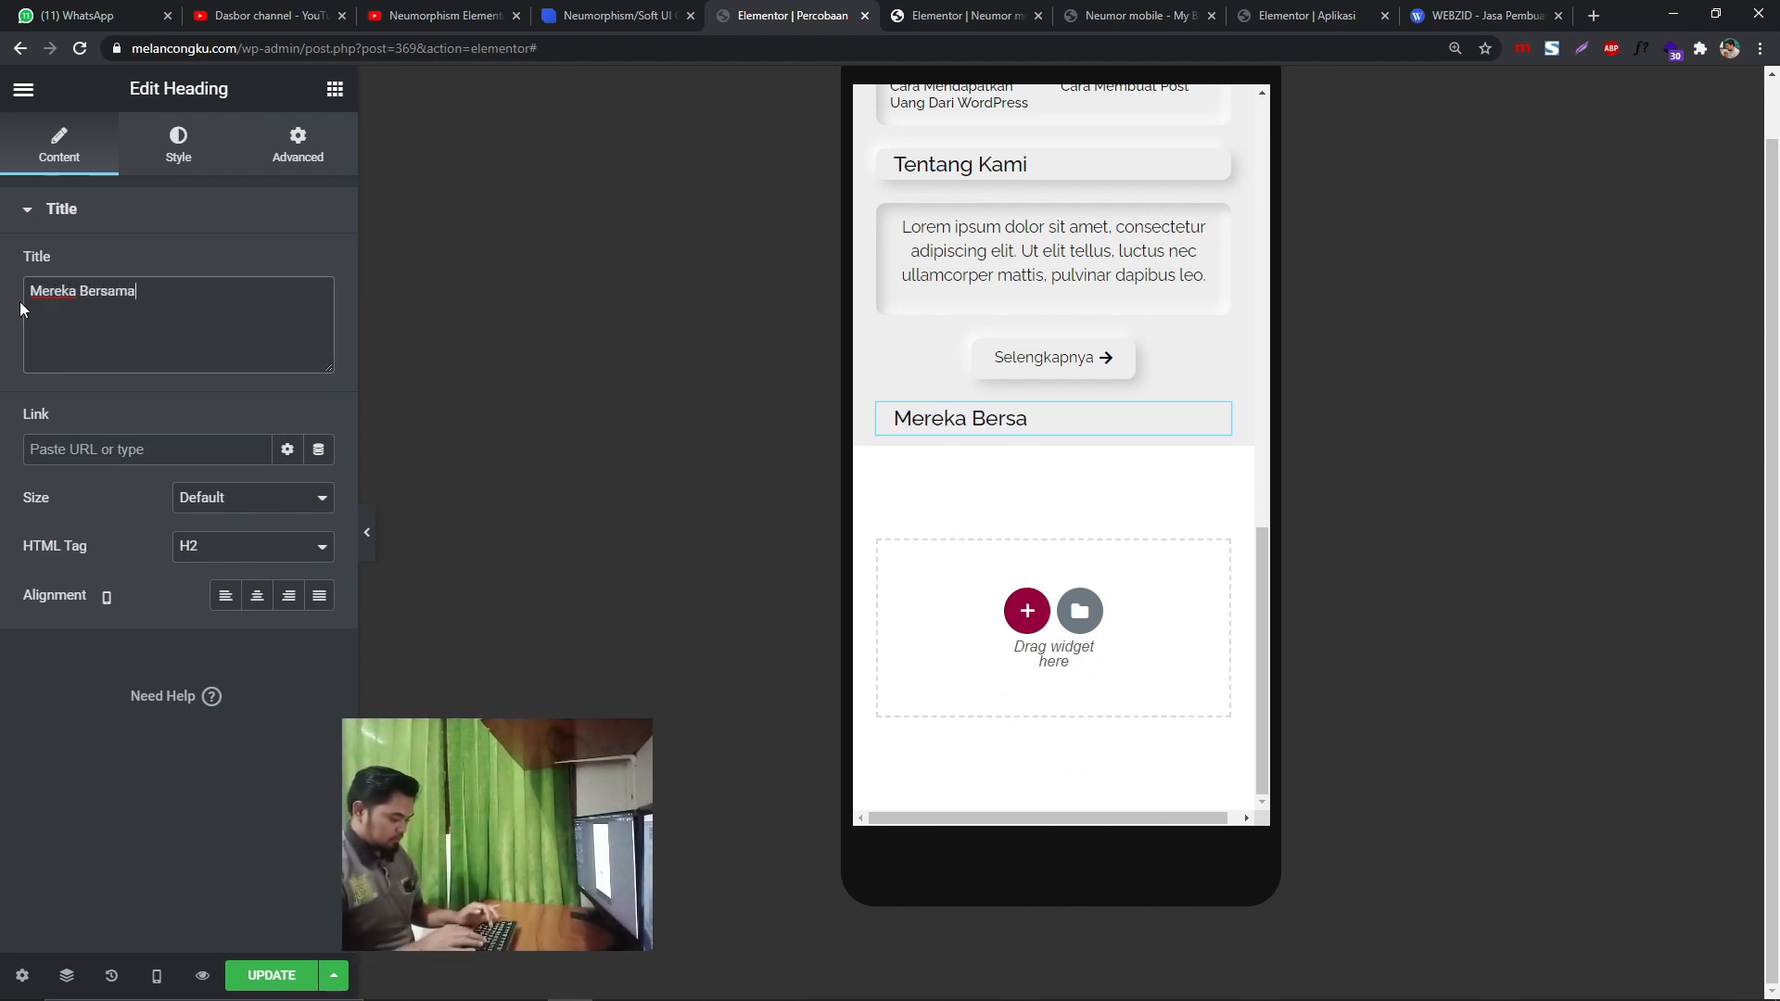
{"action": "type", "text": " Kami"}
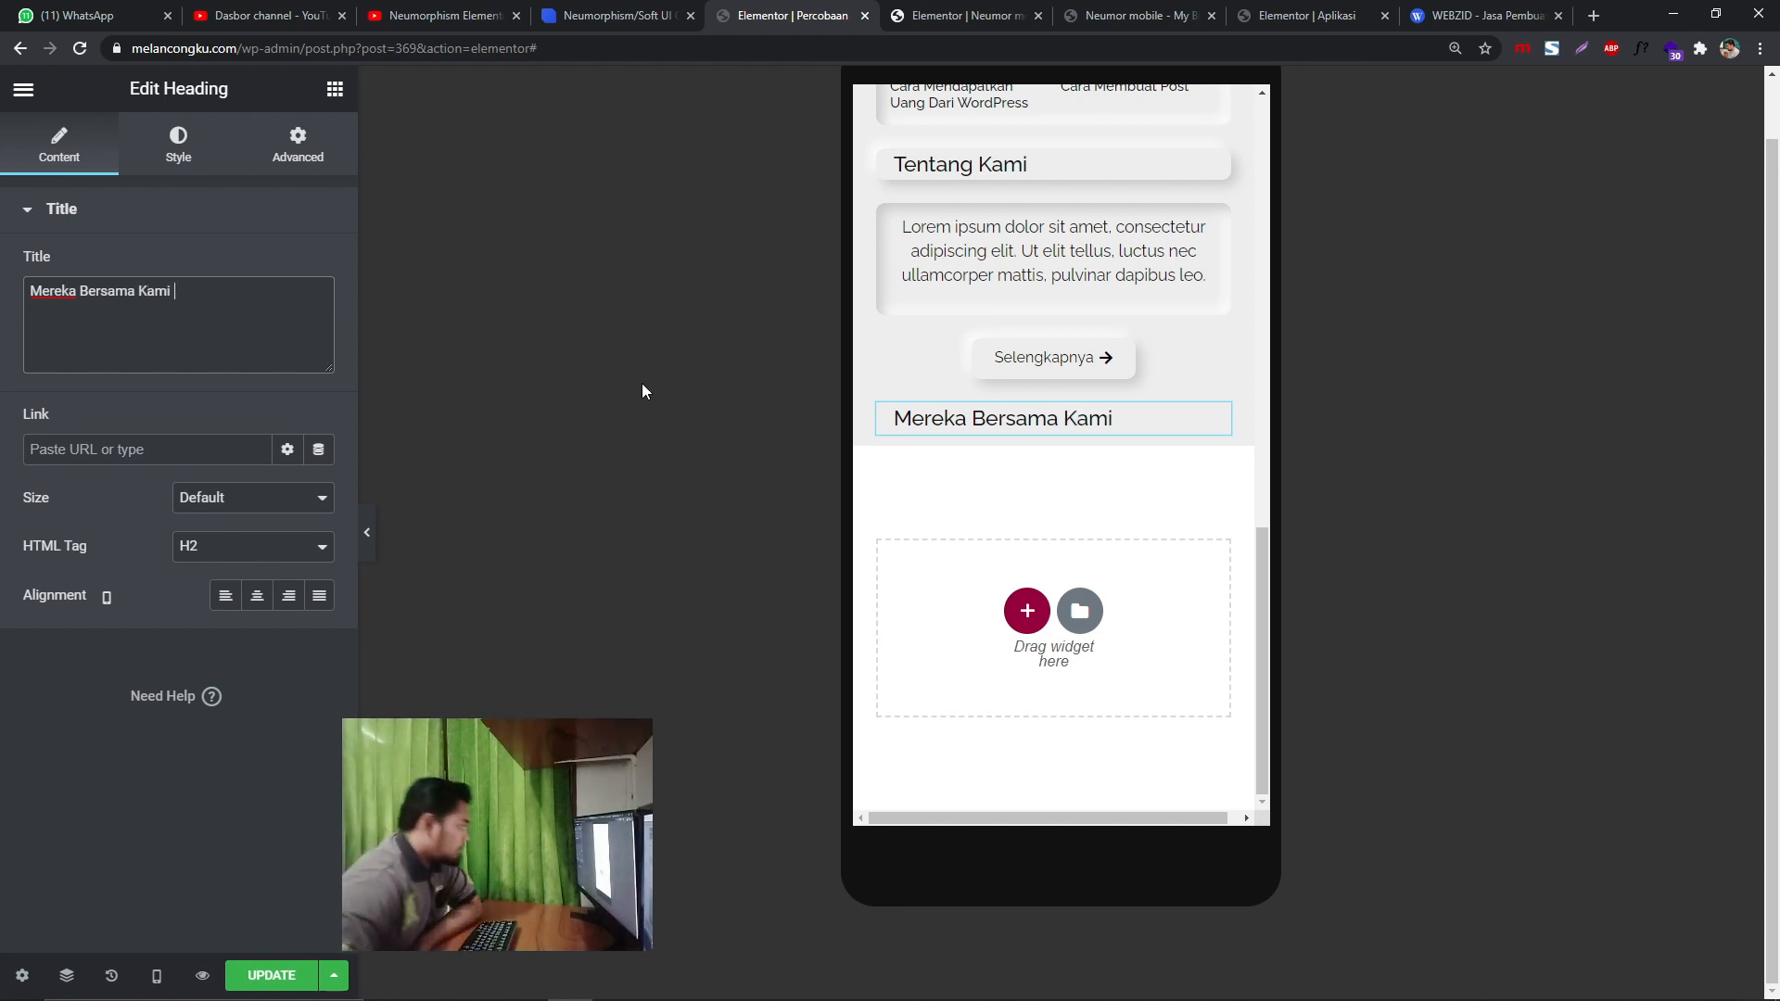
- Assign the CSS ID "bb" to the Mereka Bersama Kami heading
{"action": "left_click", "coordinate": [1063, 417]}
{"action": "left_click", "coordinate": [178, 148]}
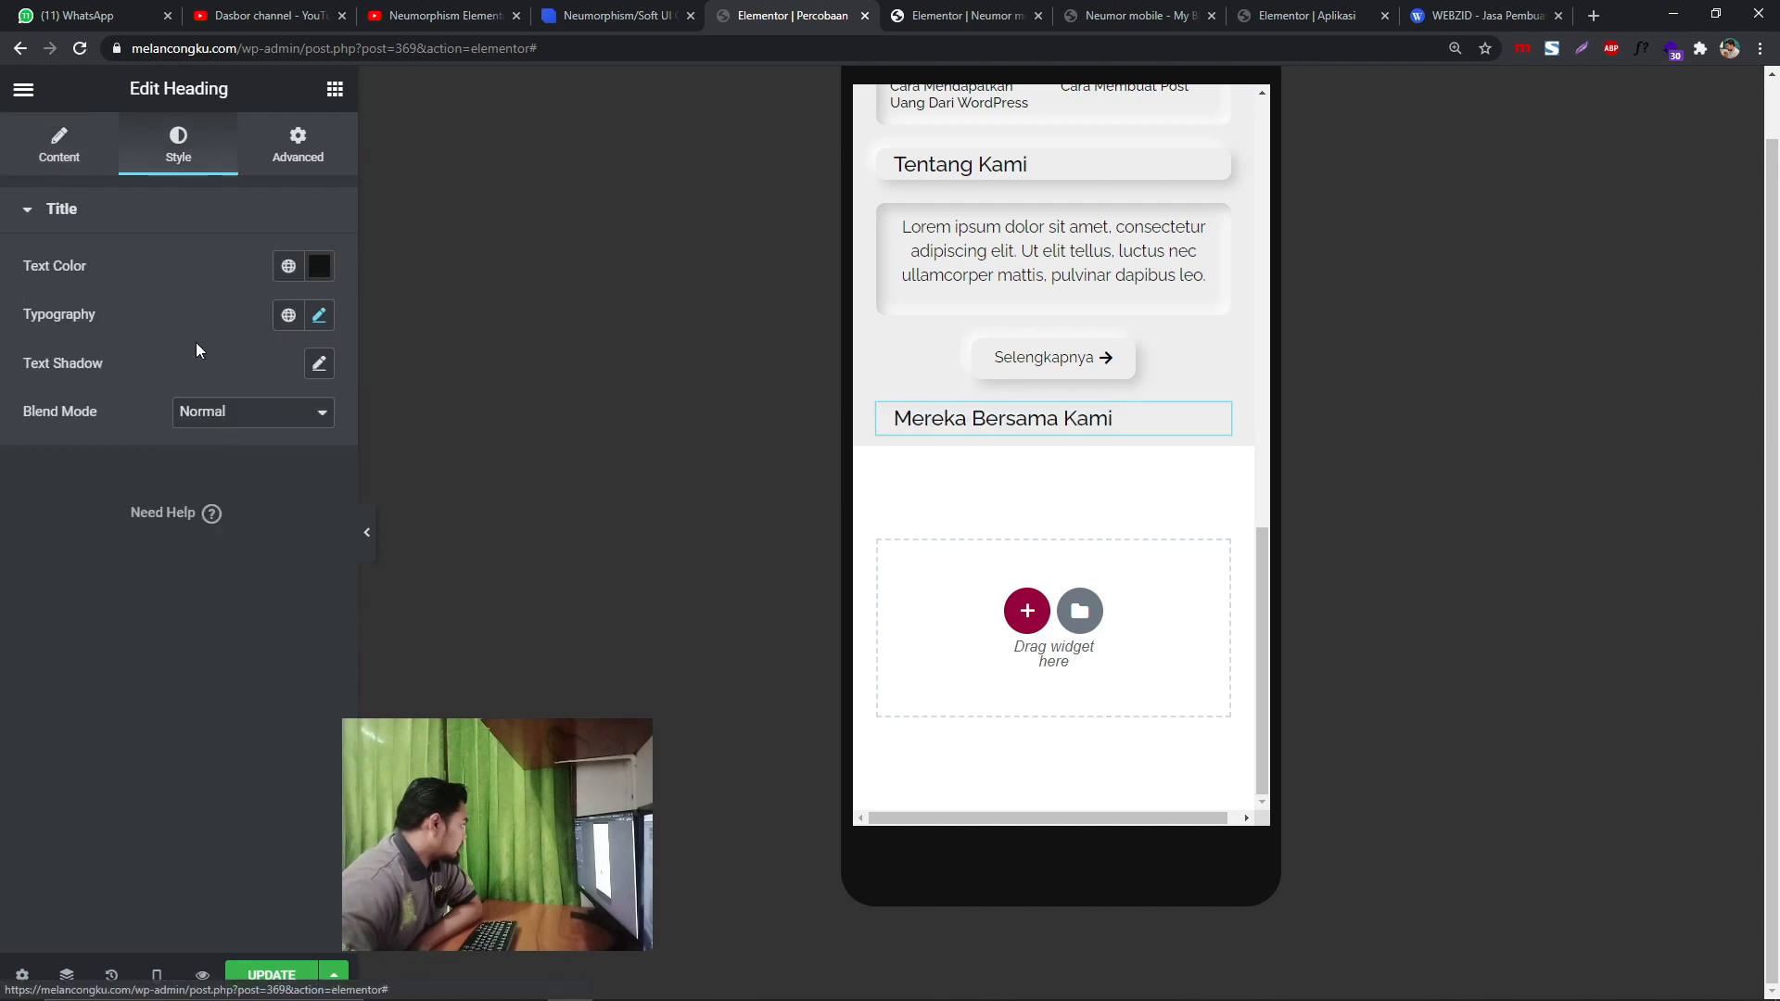
{"action": "left_click", "coordinate": [297, 149]}
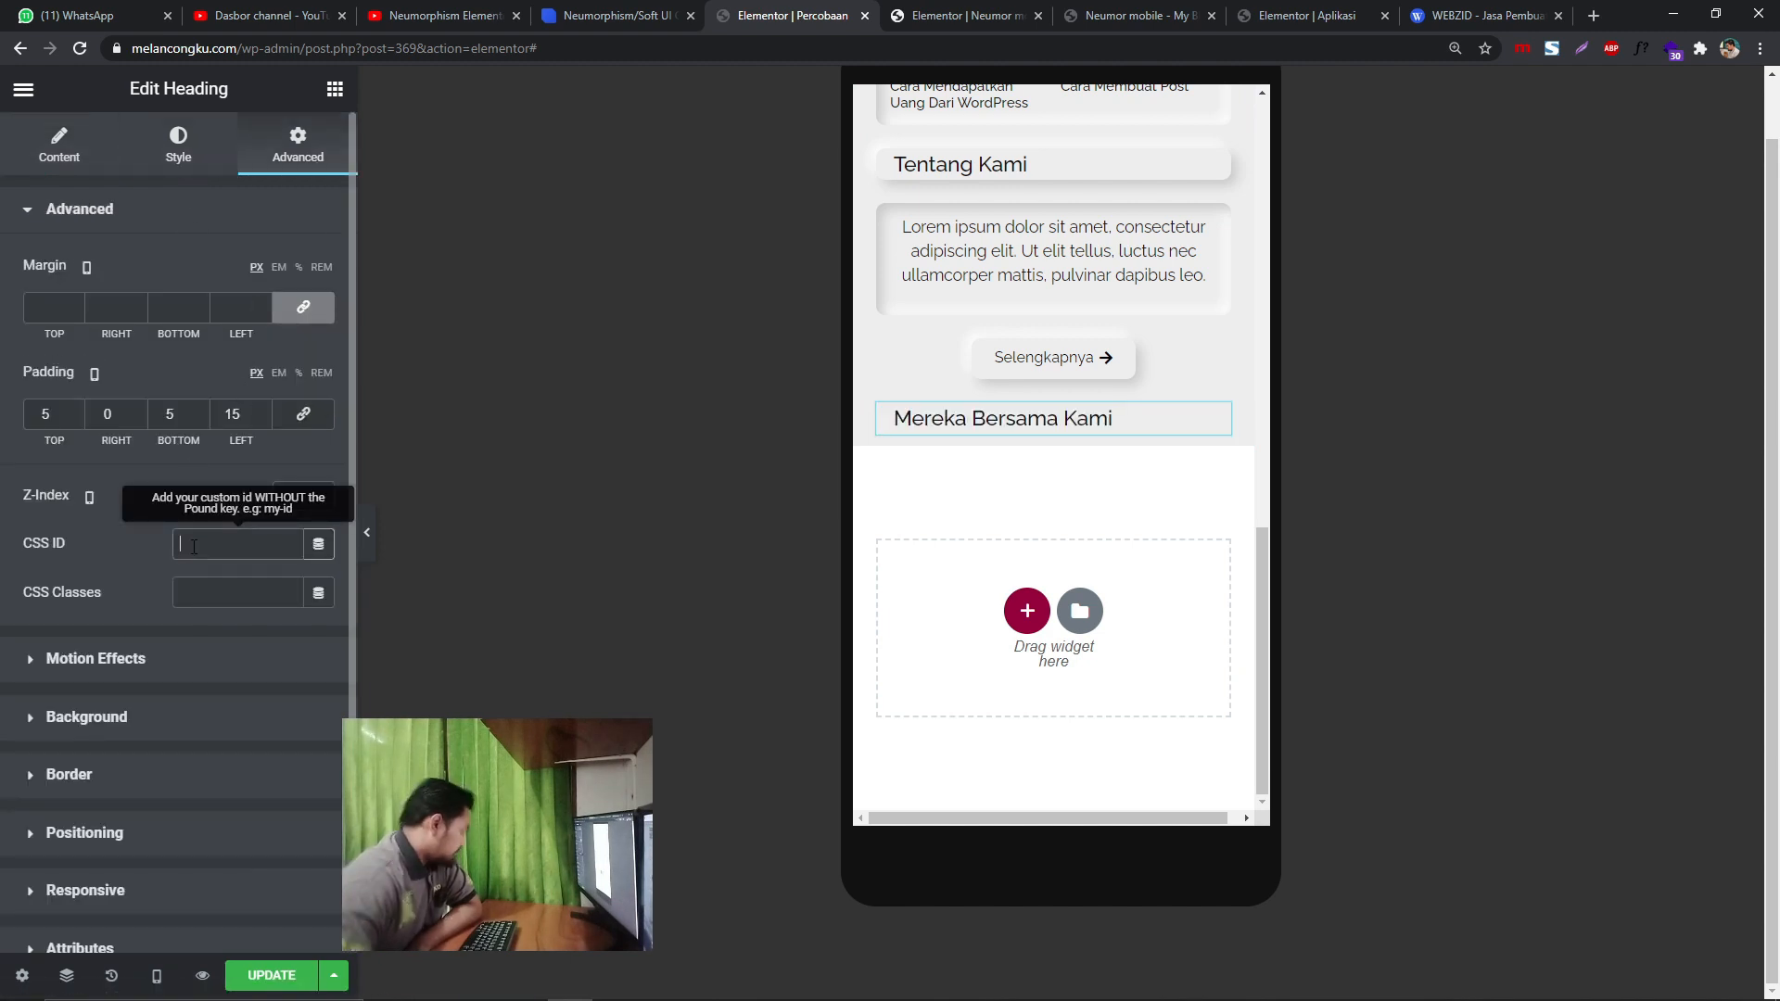
{"action": "type", "text": "bb"}
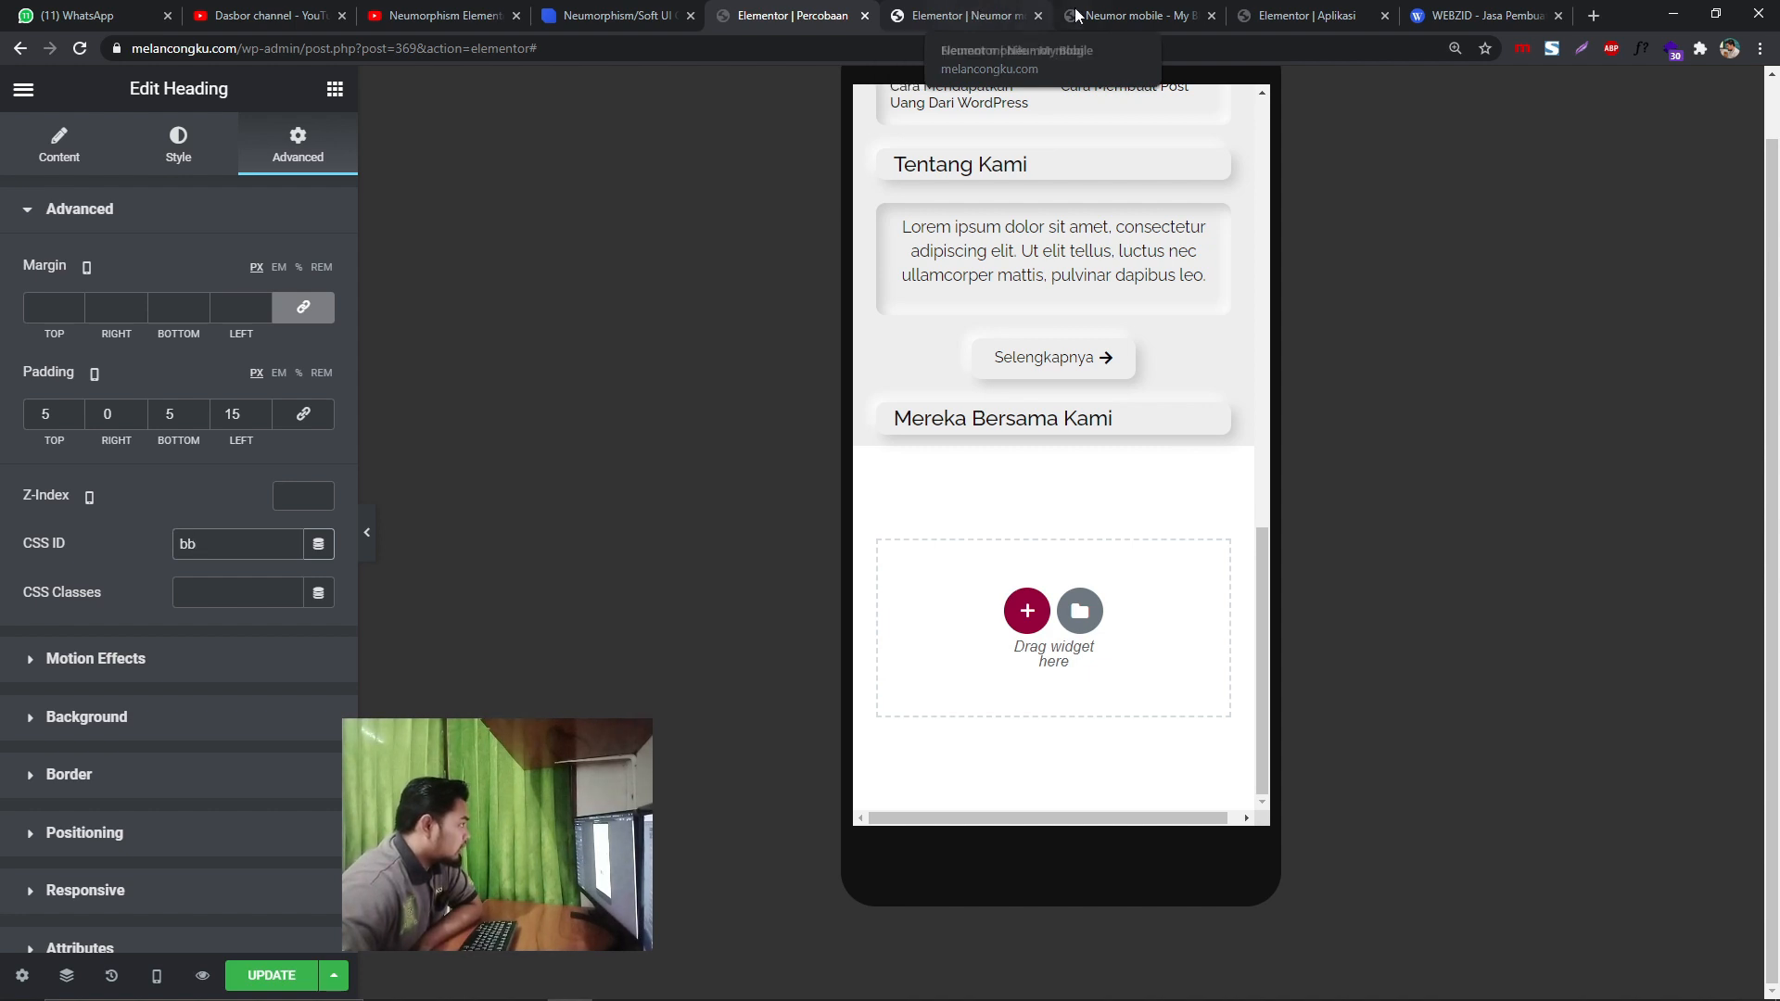
- Check the partner logo section on the reference page and add a Media Carousel widget below the Mereka Bersama Kami heading
{"action": "left_click", "coordinate": [1117, 15]}
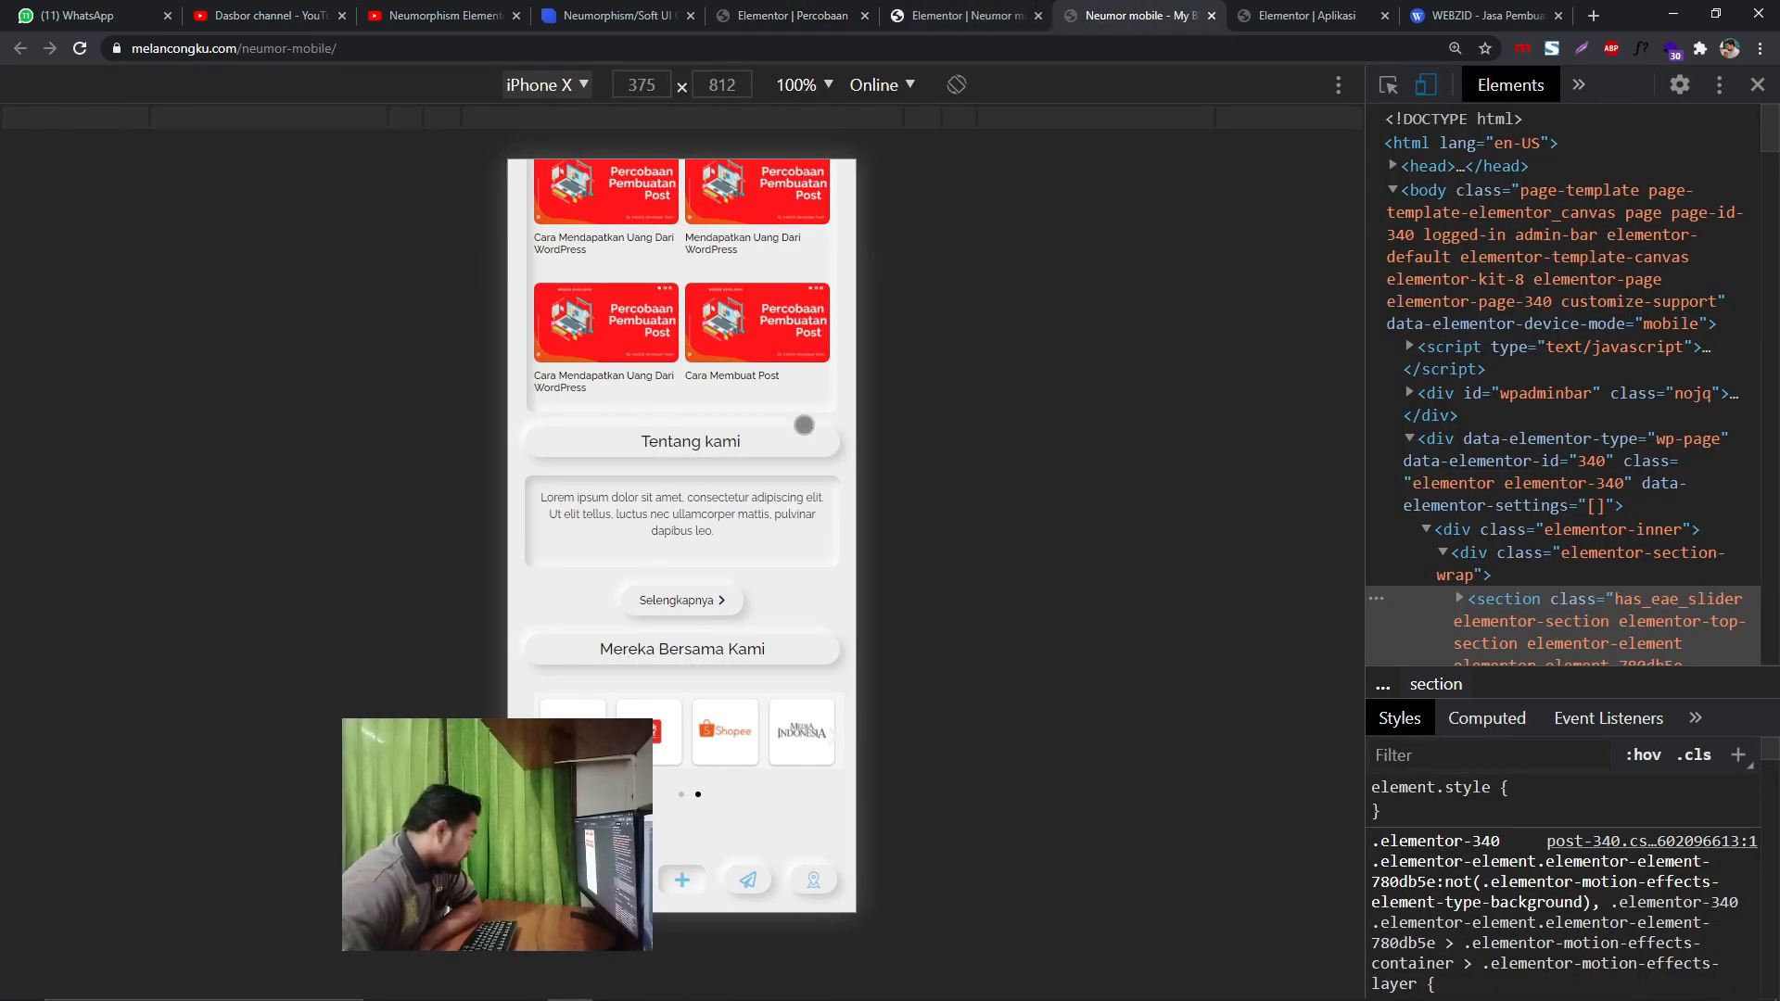
{"action": "left_click", "coordinate": [991, 7]}
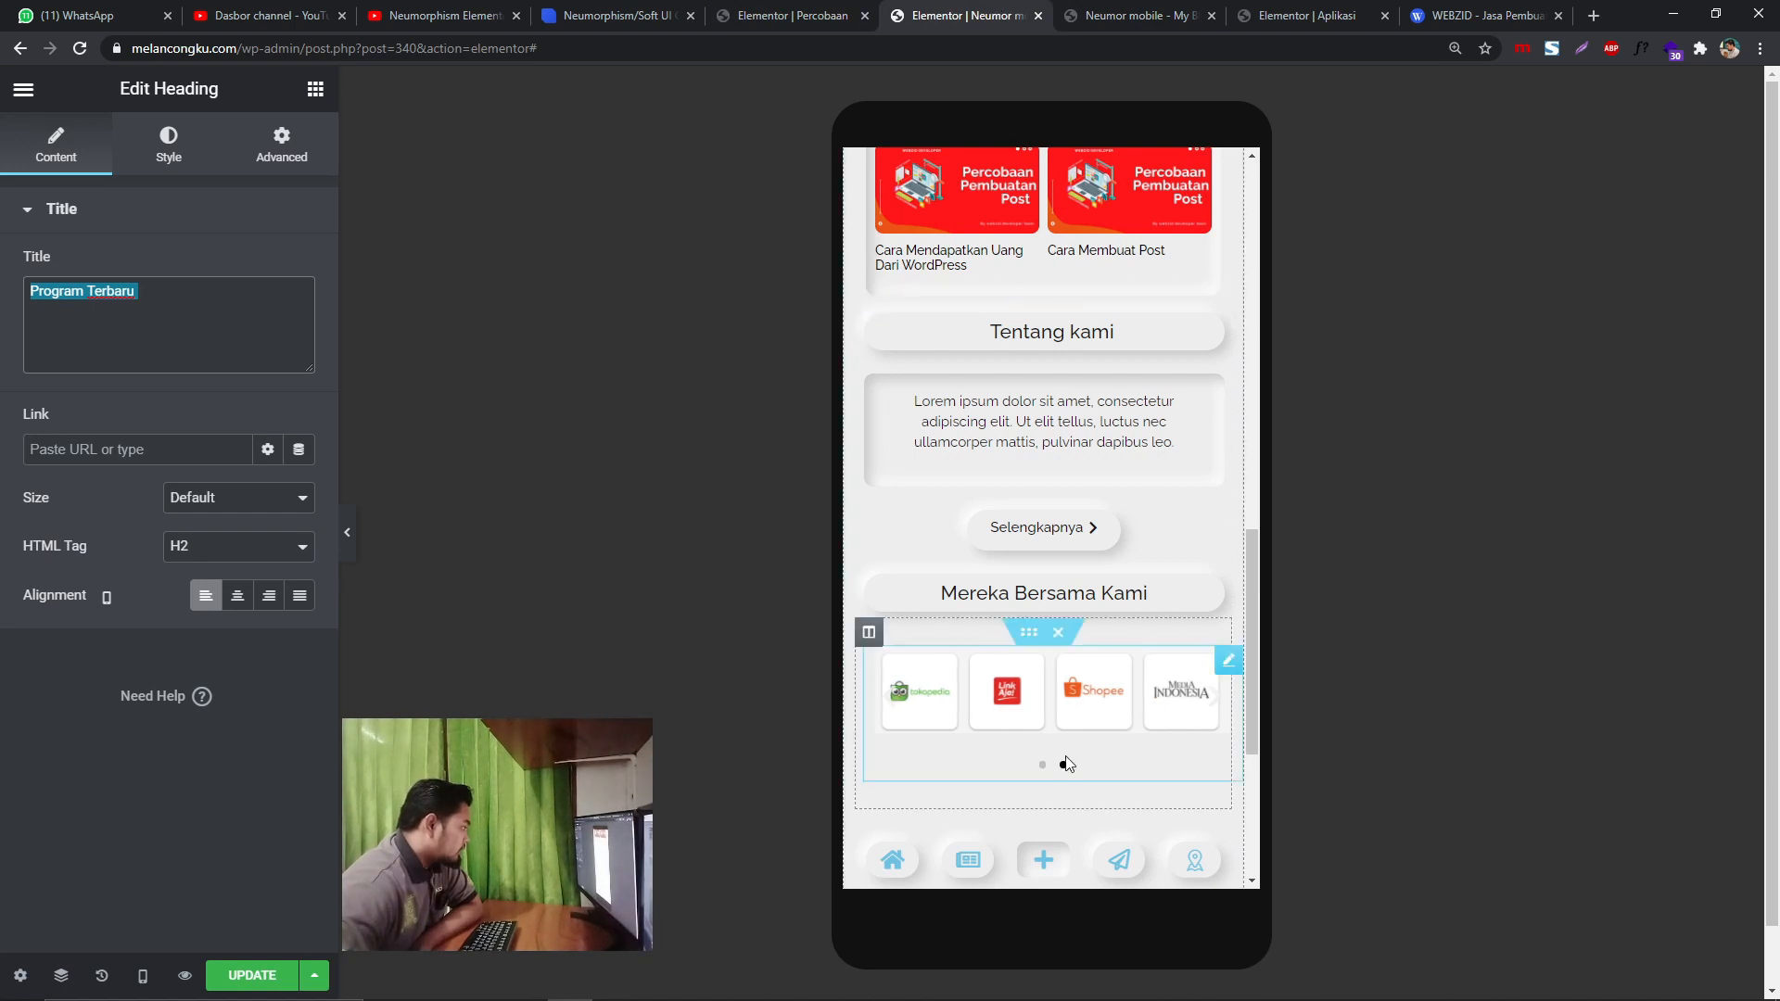
{"action": "left_click", "coordinate": [783, 15]}
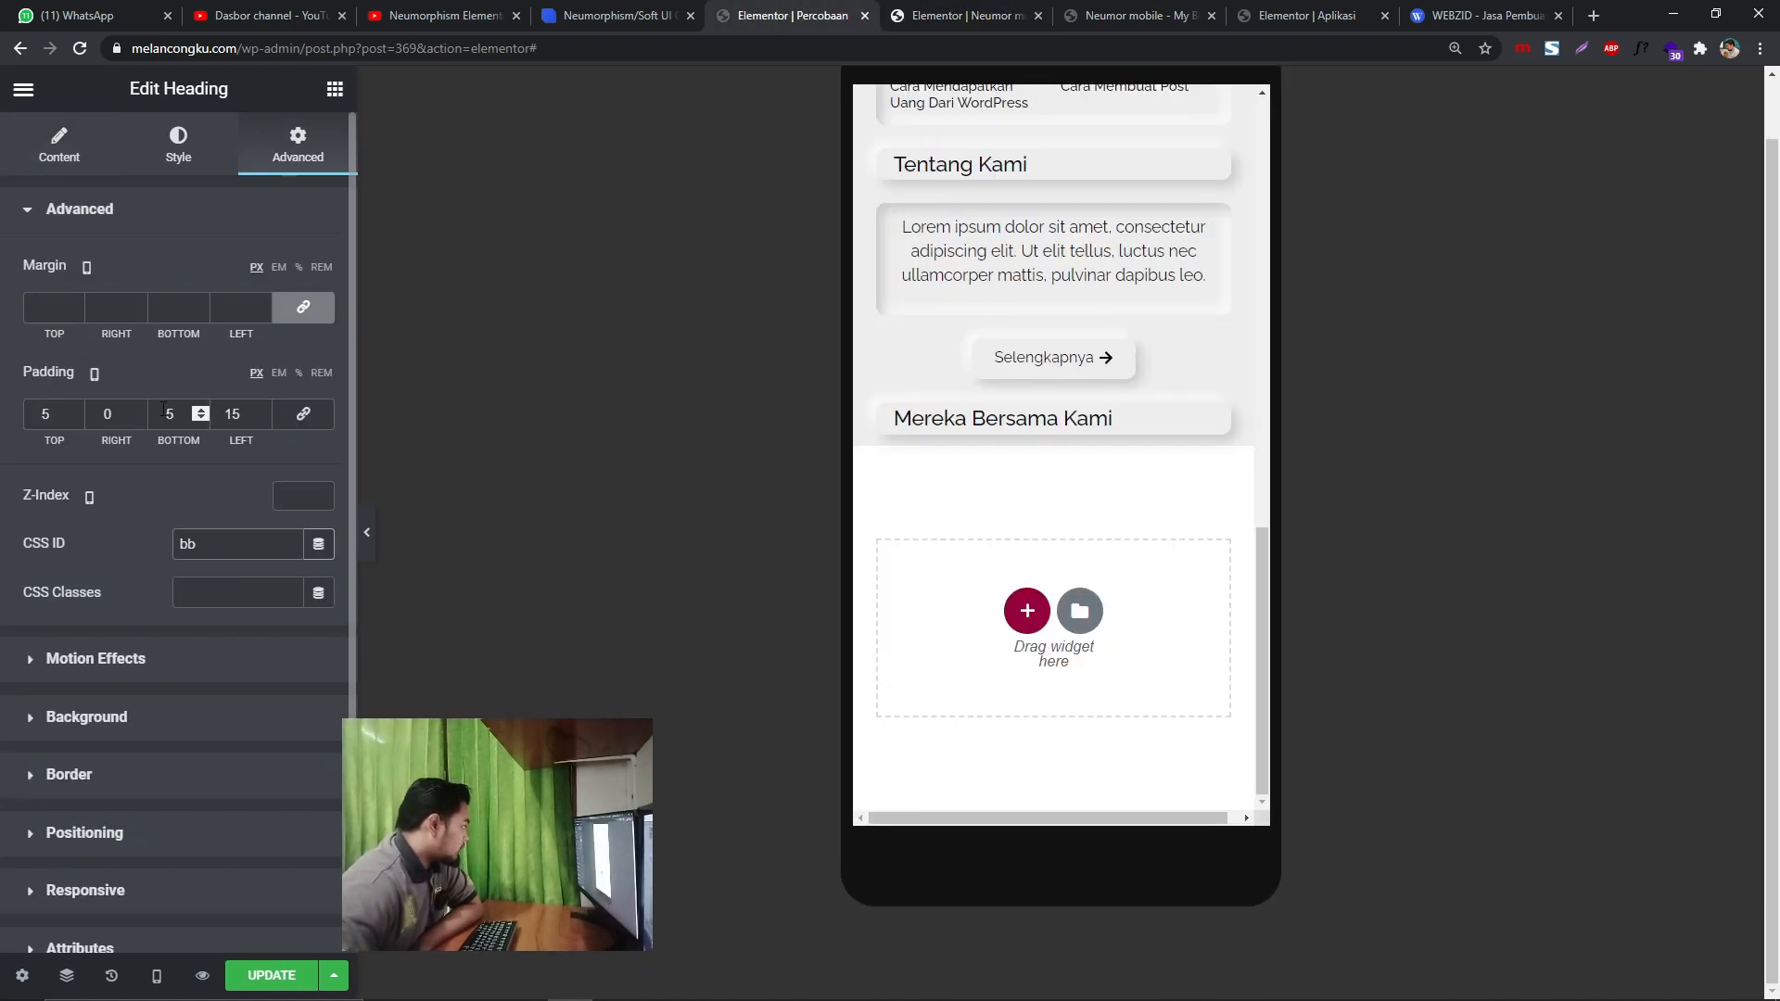
{"action": "left_click", "coordinate": [333, 96]}
{"action": "scroll", "coordinate": [147, 476], "scroll_direction": "down", "scroll_amount": 15}
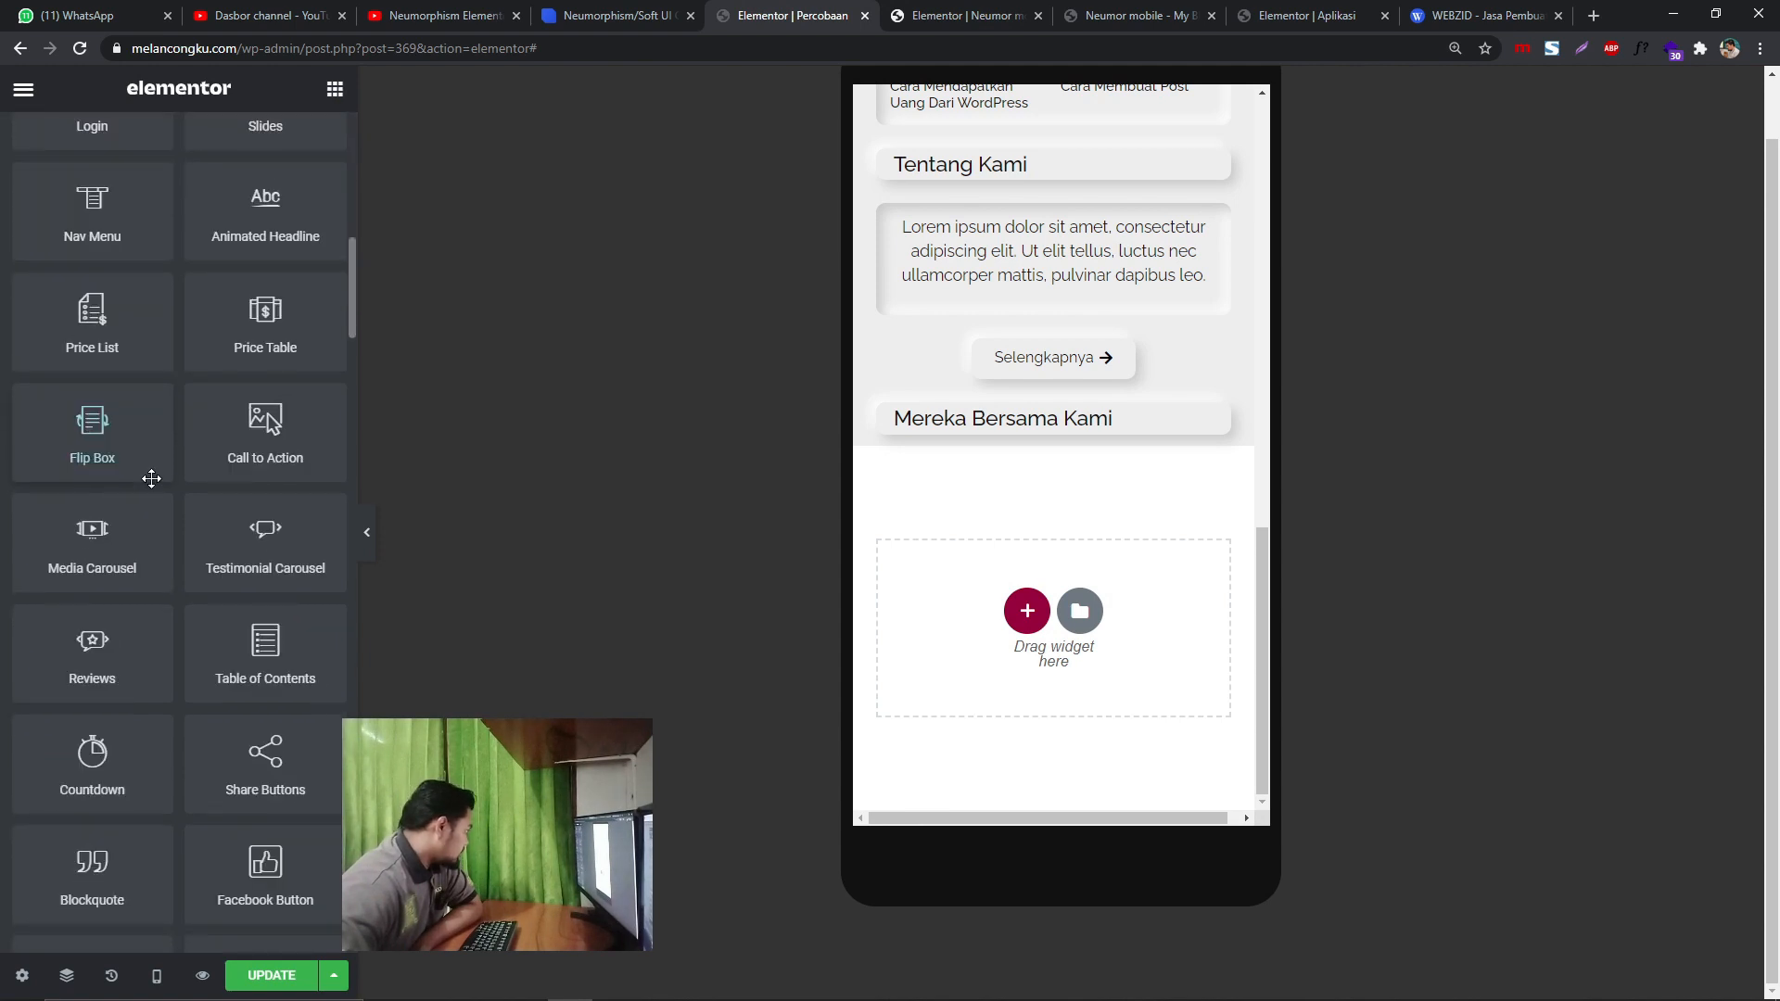
{"action": "scroll", "coordinate": [115, 591], "scroll_direction": "up", "scroll_amount": 3}
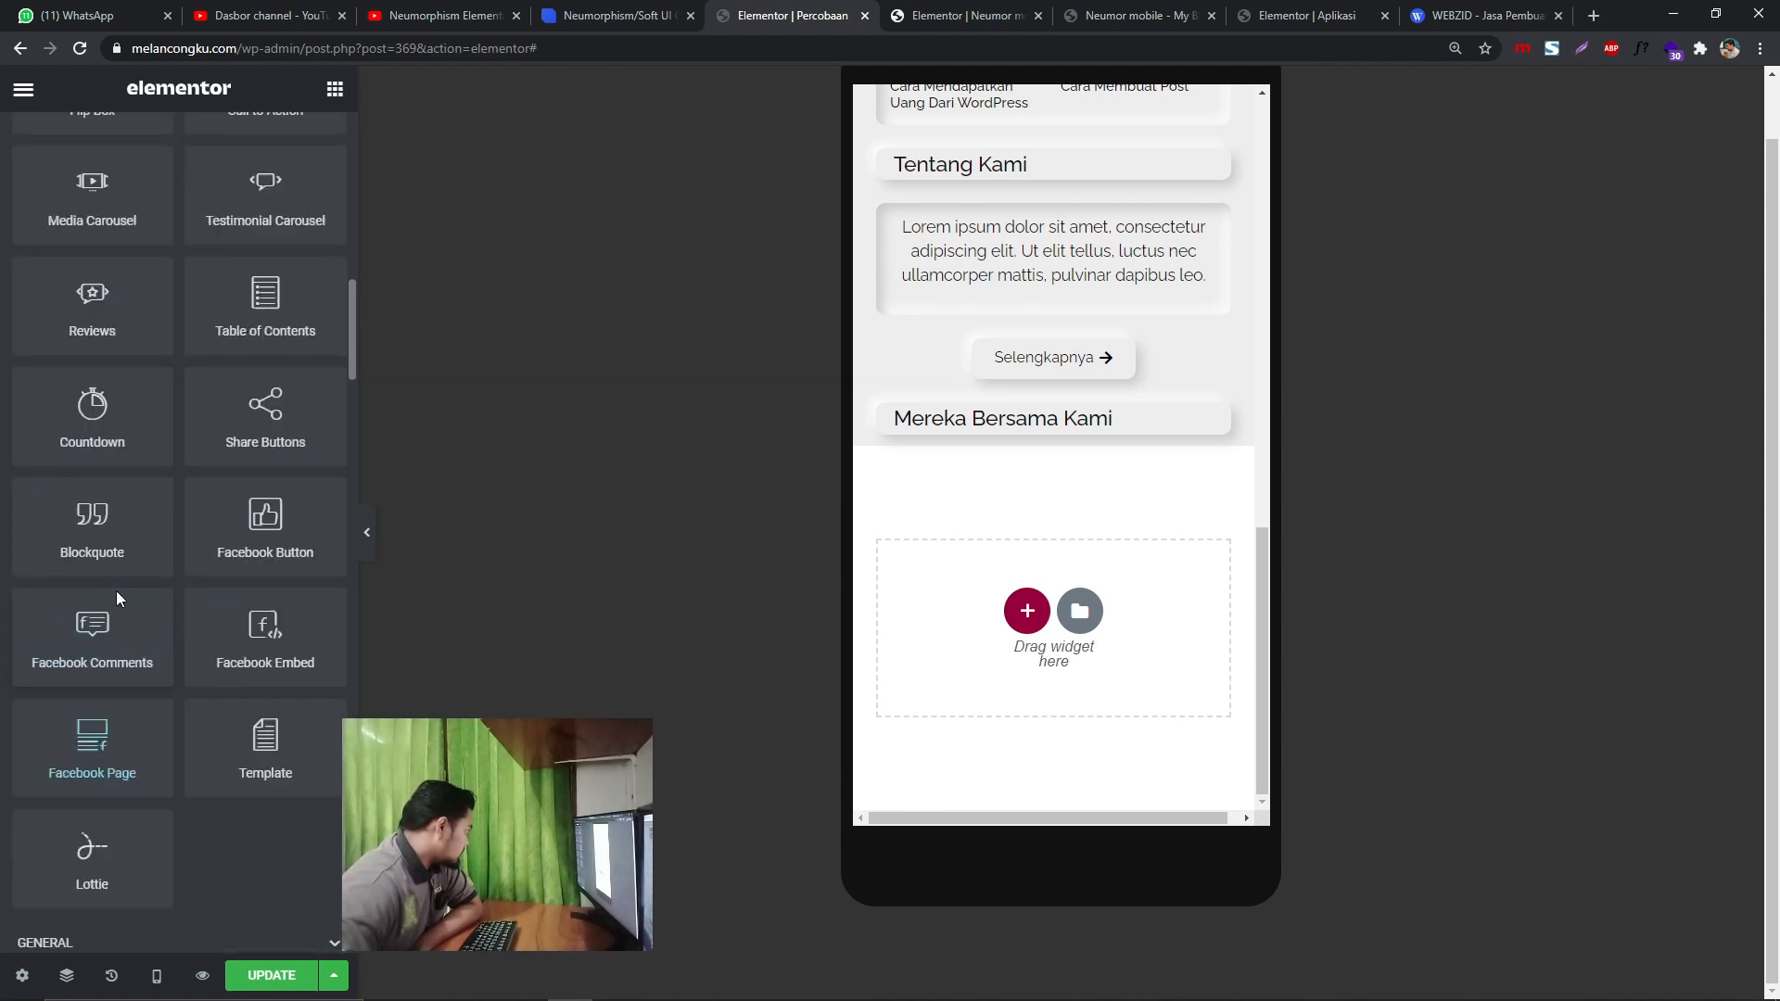
{"action": "left_click_drag", "start_coordinate": [142, 334], "coordinate": [1066, 448]}
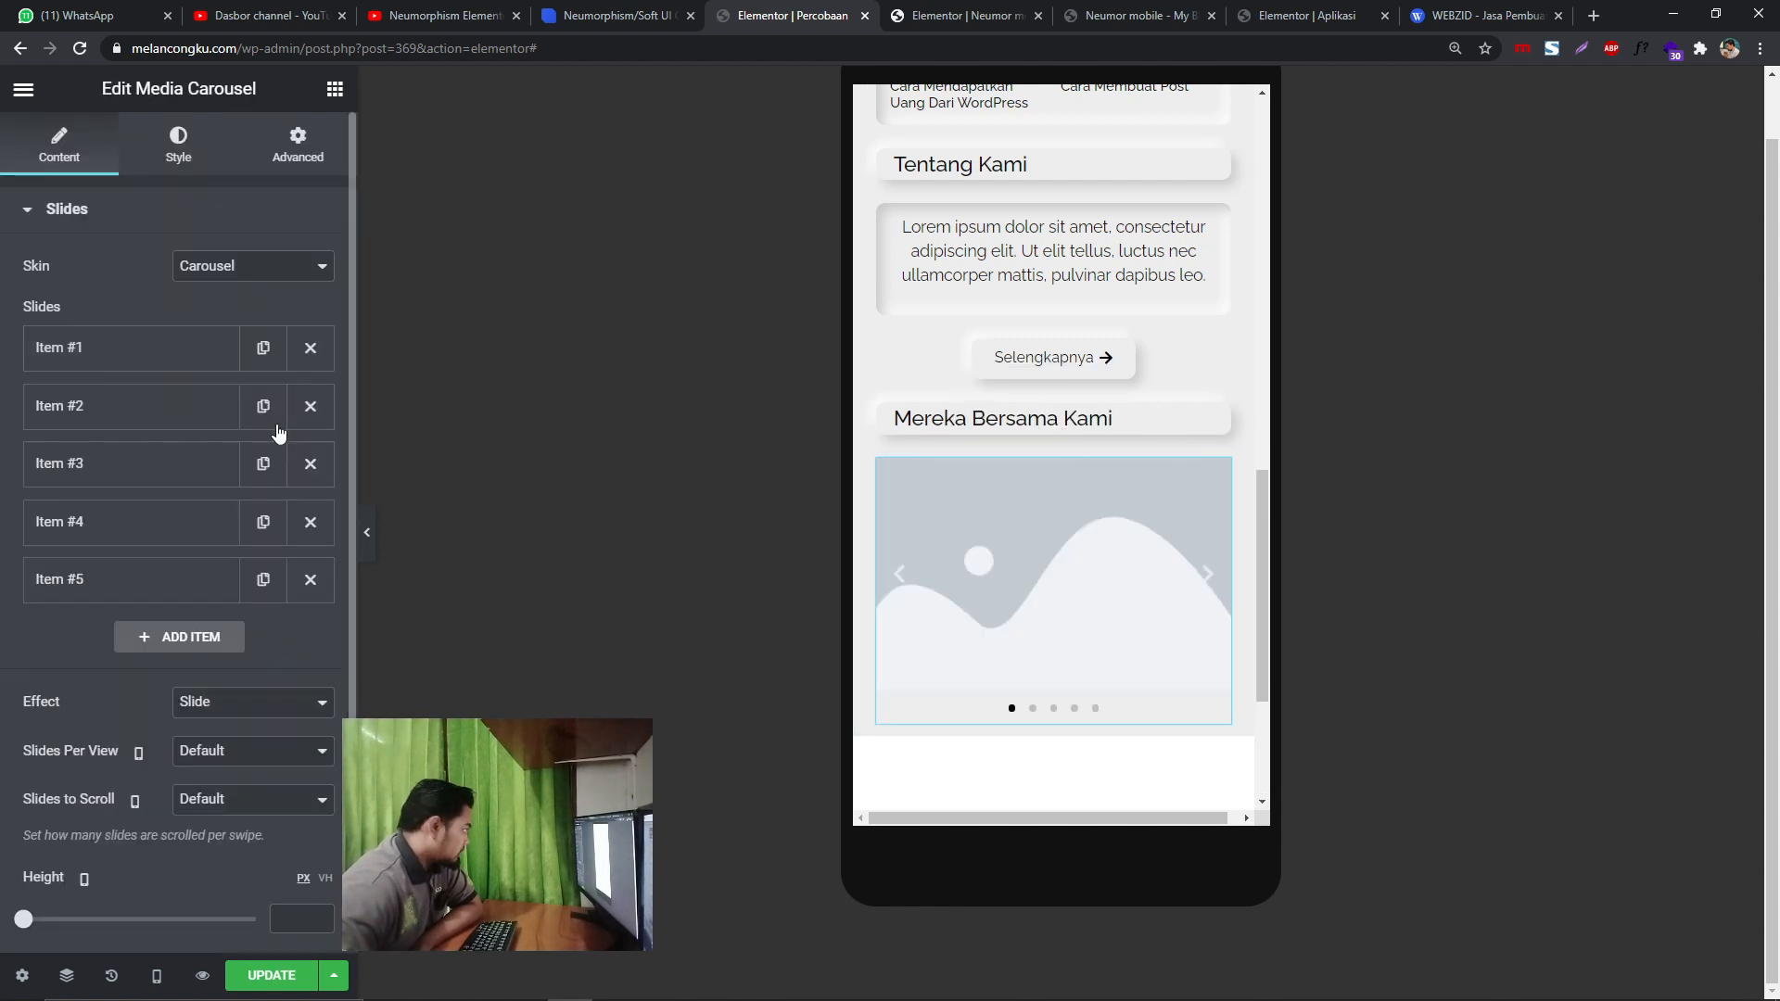
- Delete three of the media carousel's five slides
{"action": "left_click", "coordinate": [311, 406]}
{"action": "left_click", "coordinate": [310, 406]}
{"action": "left_click", "coordinate": [311, 406]}
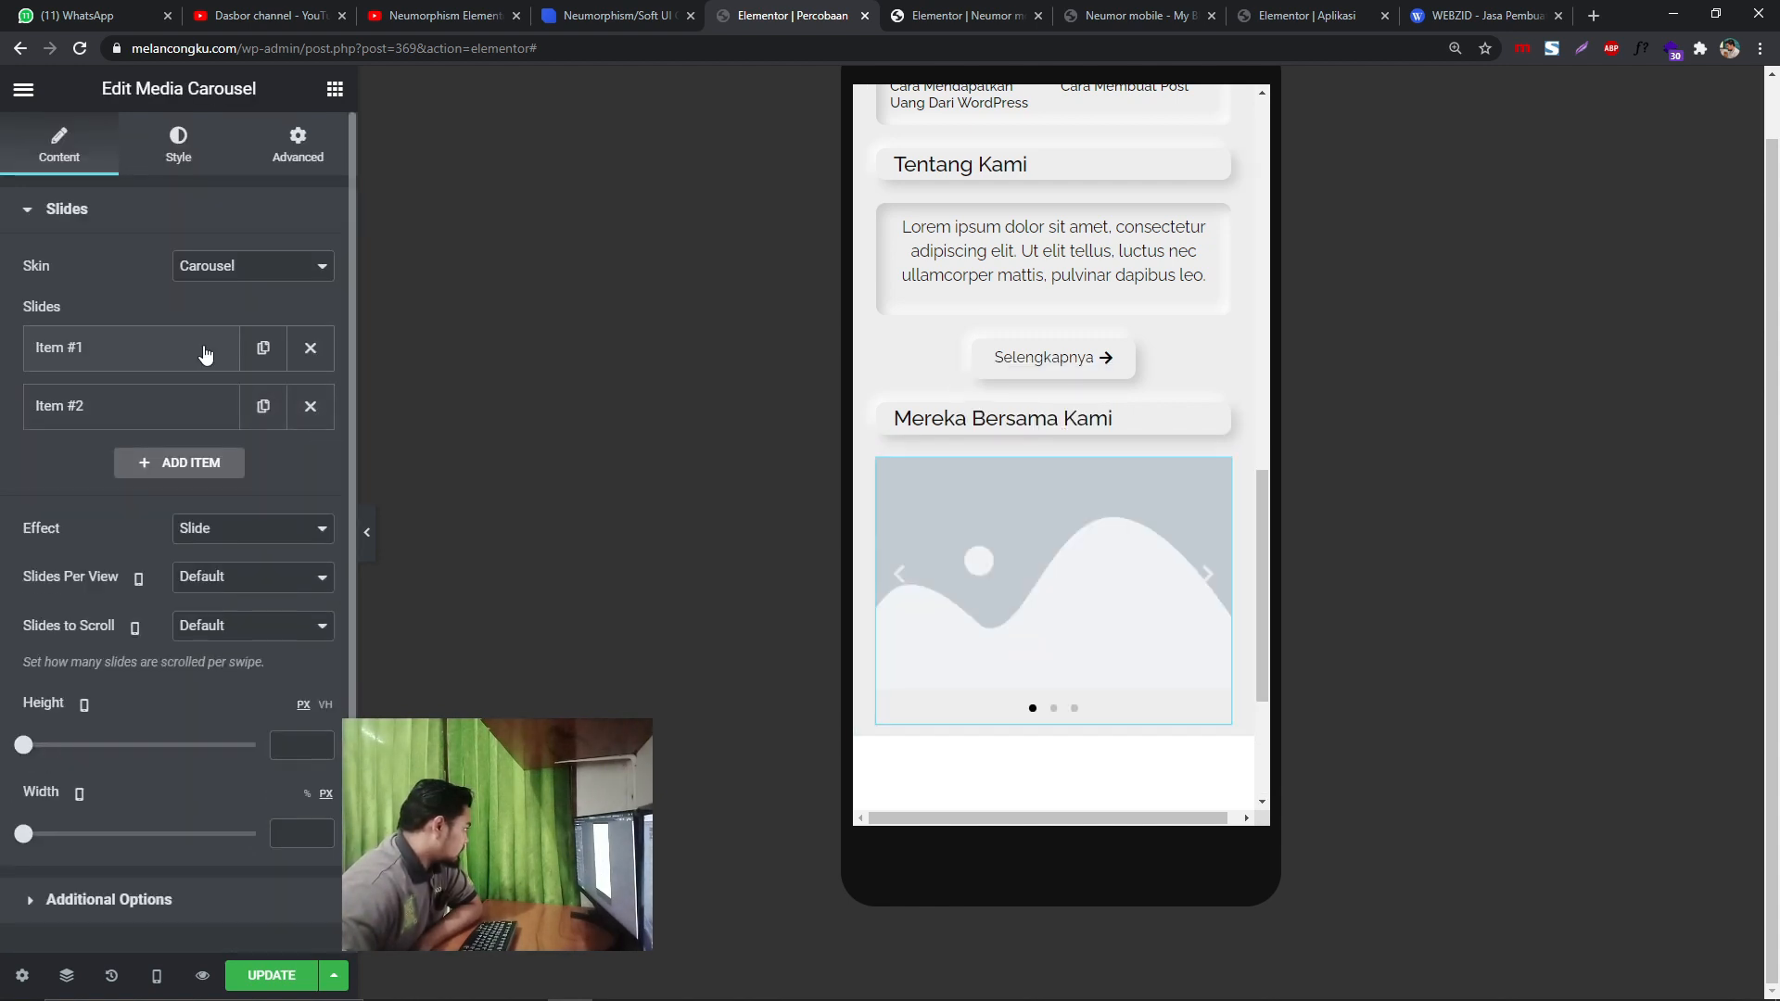
- Use the partner logos image with Link Aja and Shopee from the media library as the carousel's first slide
{"action": "left_click", "coordinate": [185, 348]}
{"action": "left_click", "coordinate": [238, 527]}
{"action": "scroll", "coordinate": [616, 640], "scroll_direction": "down", "scroll_amount": 10}
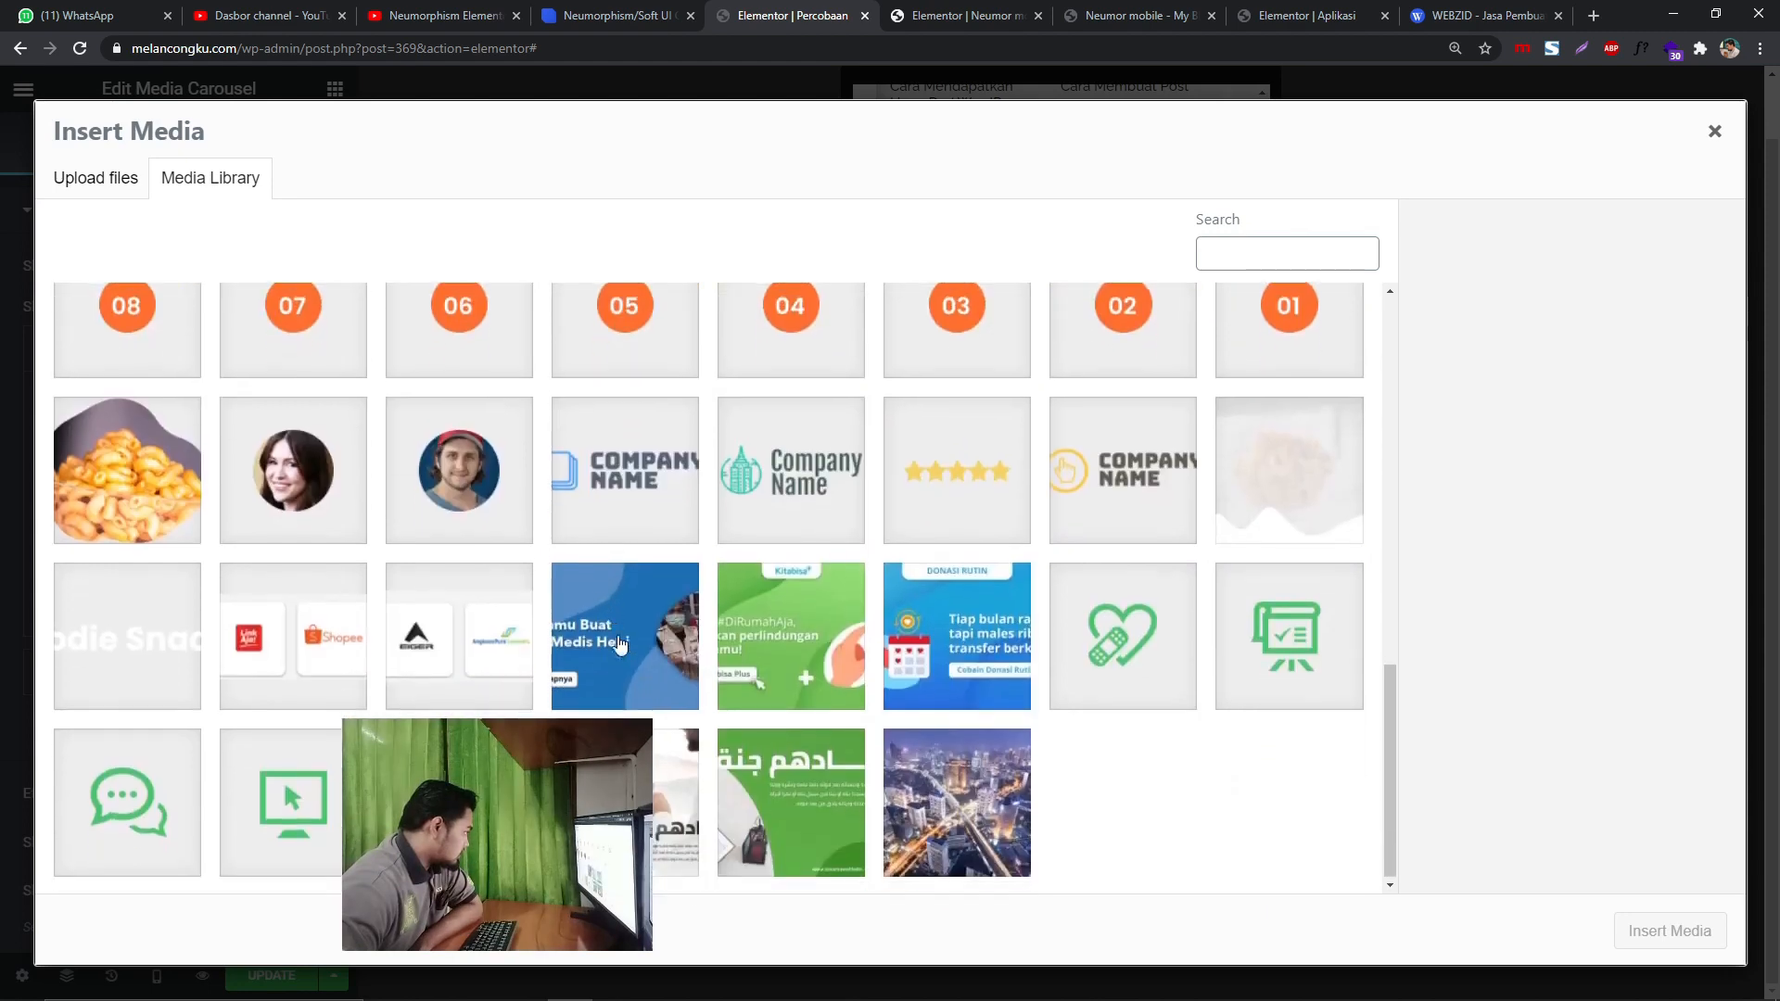
{"action": "left_click", "coordinate": [286, 641]}
{"action": "left_click", "coordinate": [1696, 929]}
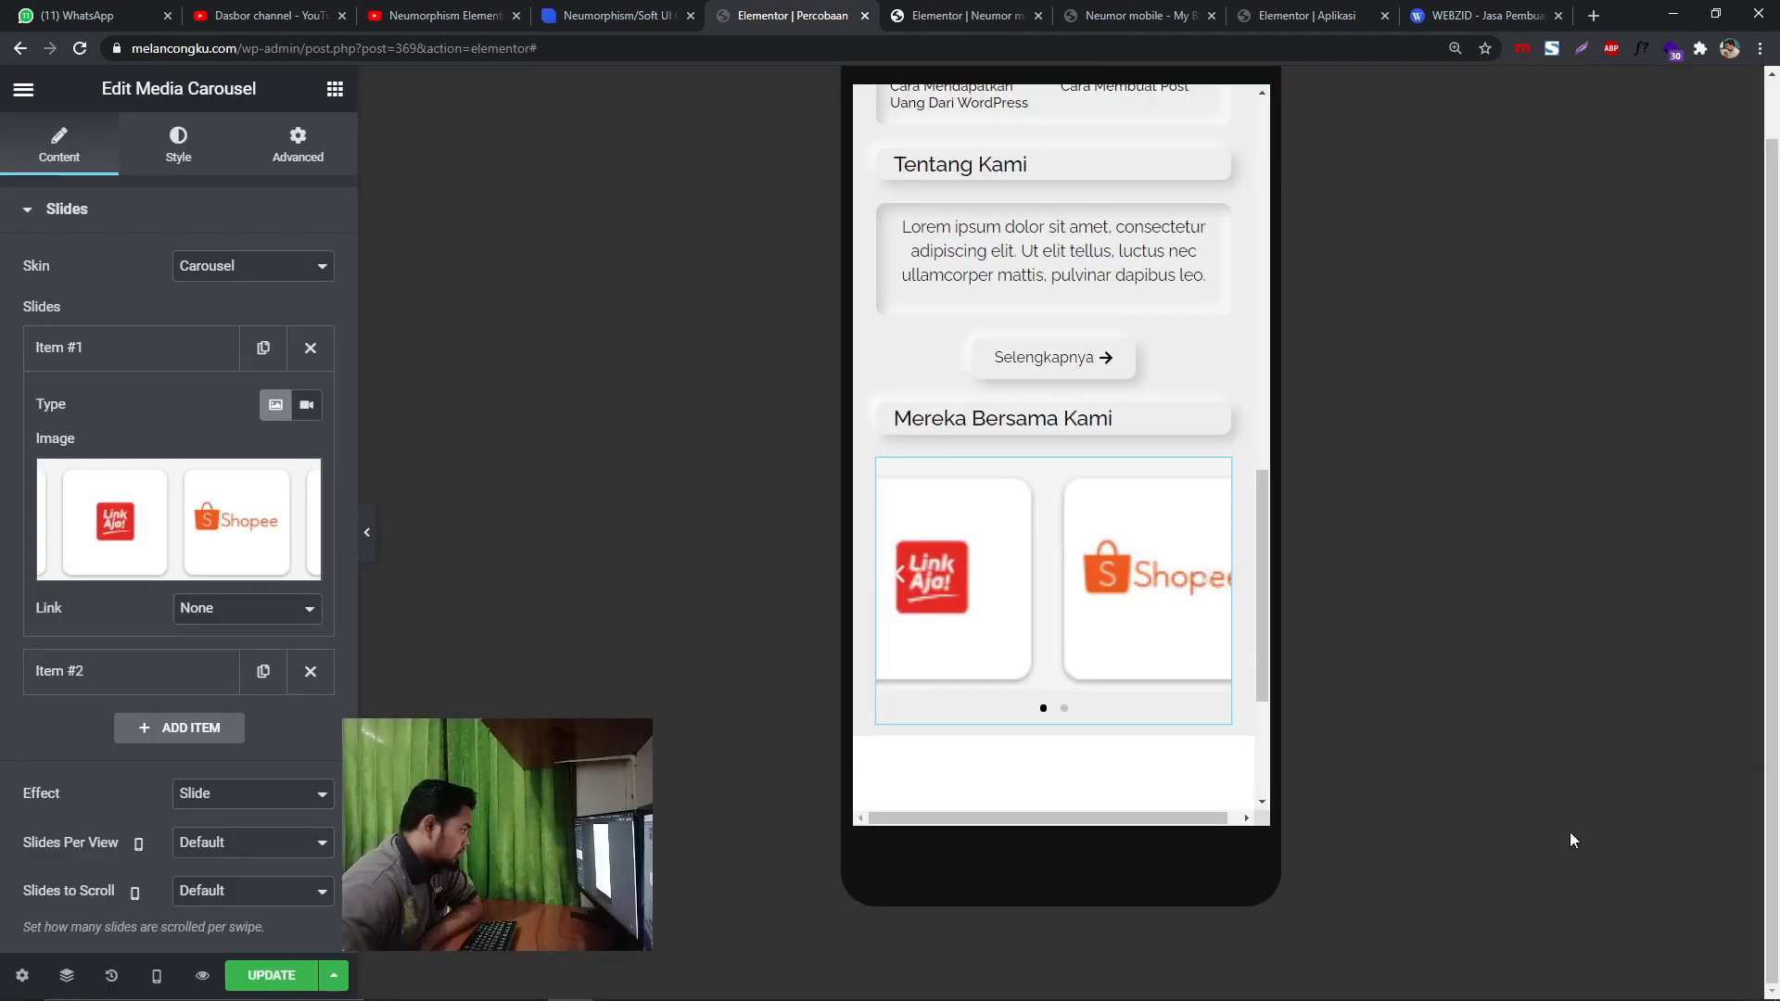
{"action": "left_click", "coordinate": [139, 363]}
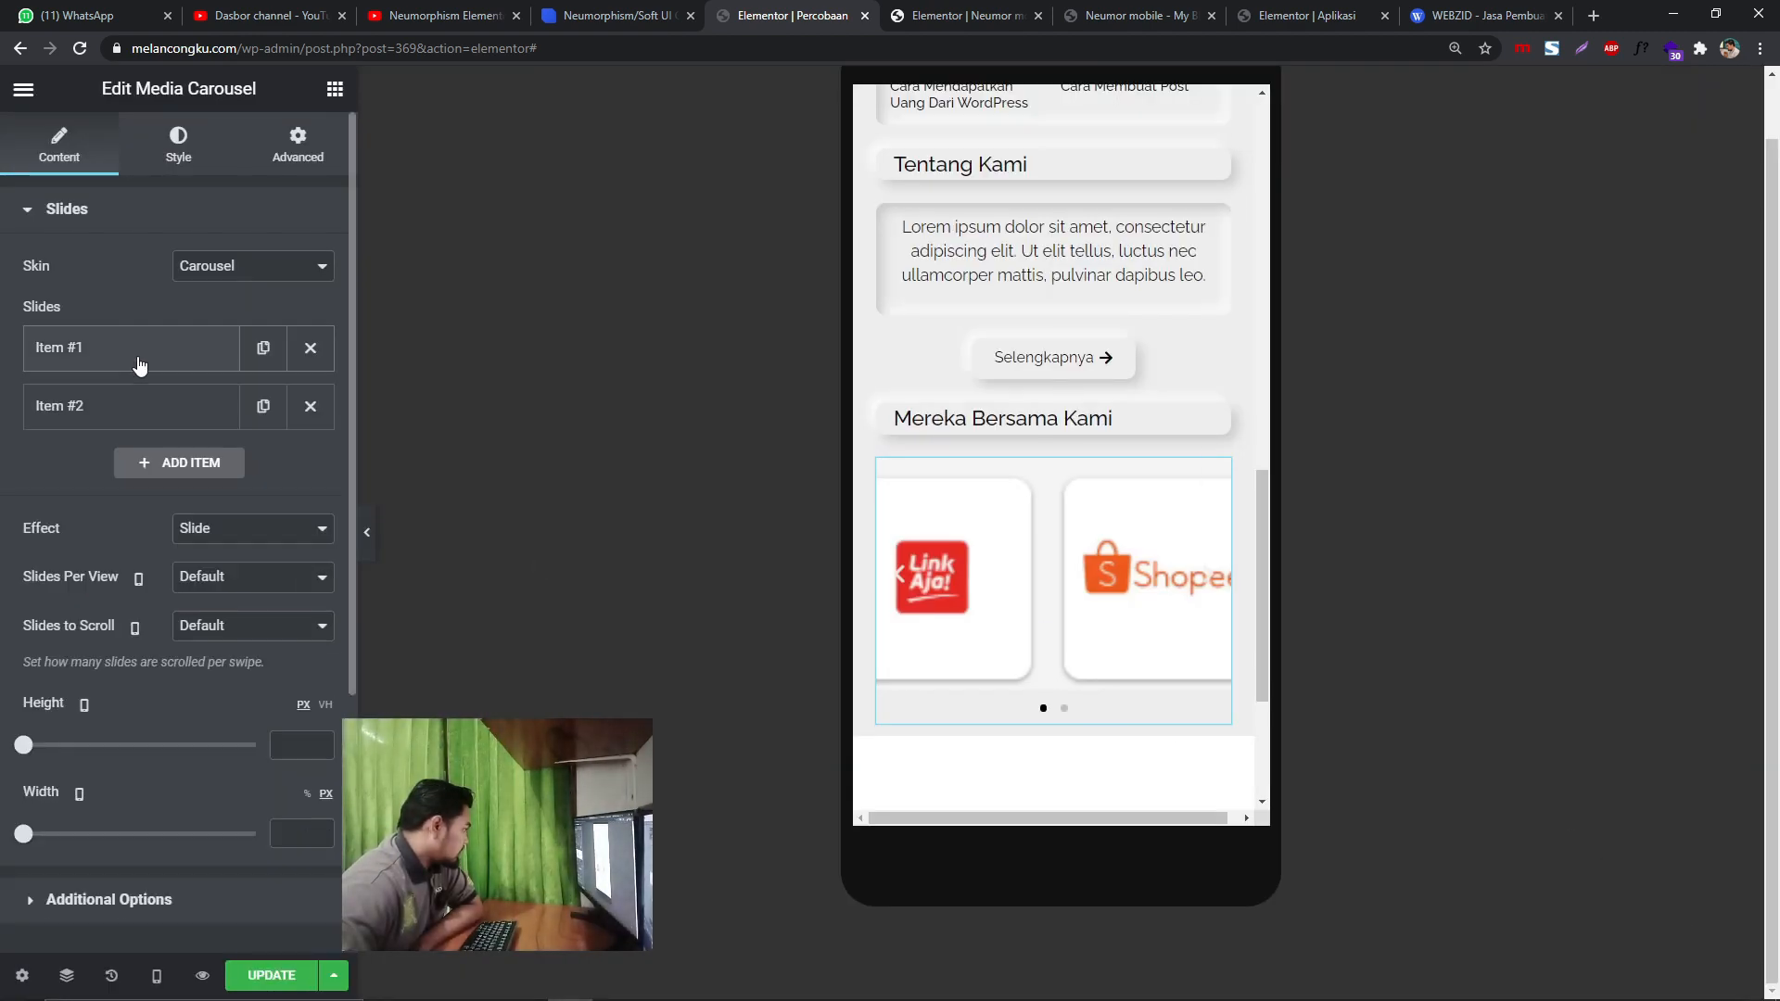
- Set the carousel's slides per view to 1 and slides to scroll to 1
{"action": "left_click", "coordinate": [238, 528]}
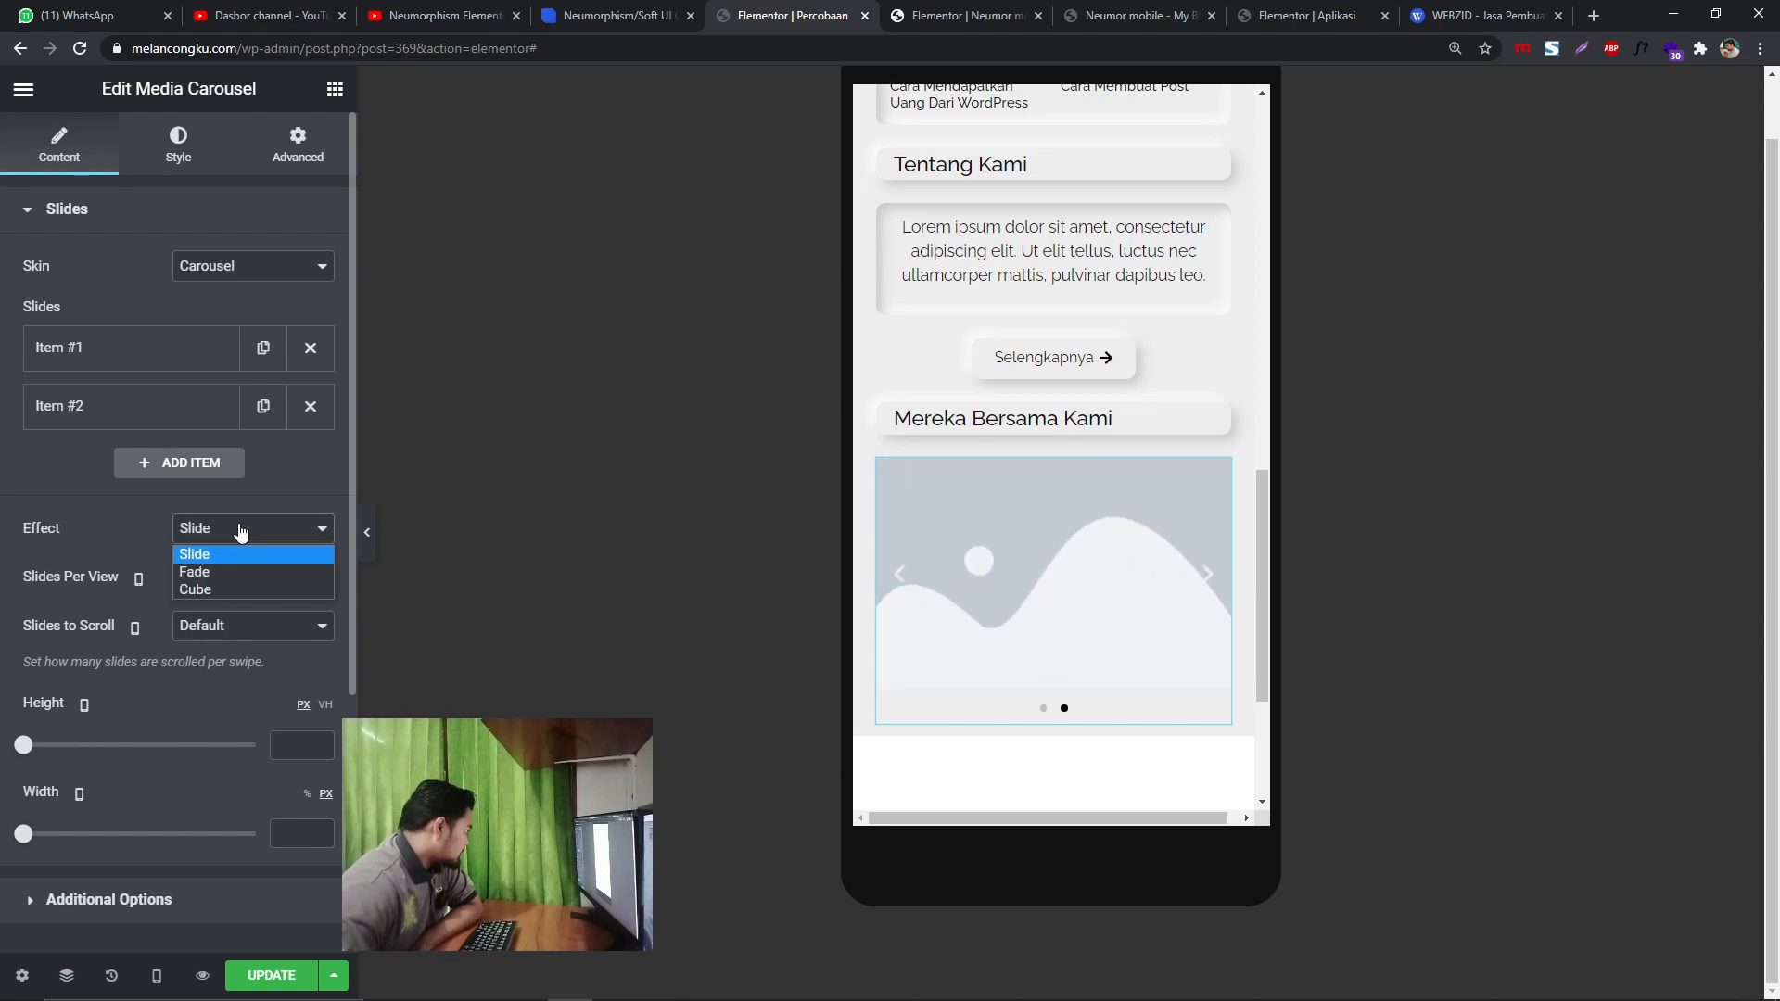
{"action": "left_click", "coordinate": [238, 528]}
{"action": "left_click", "coordinate": [226, 576]}
{"action": "left_click", "coordinate": [211, 608]}
{"action": "left_click", "coordinate": [212, 626]}
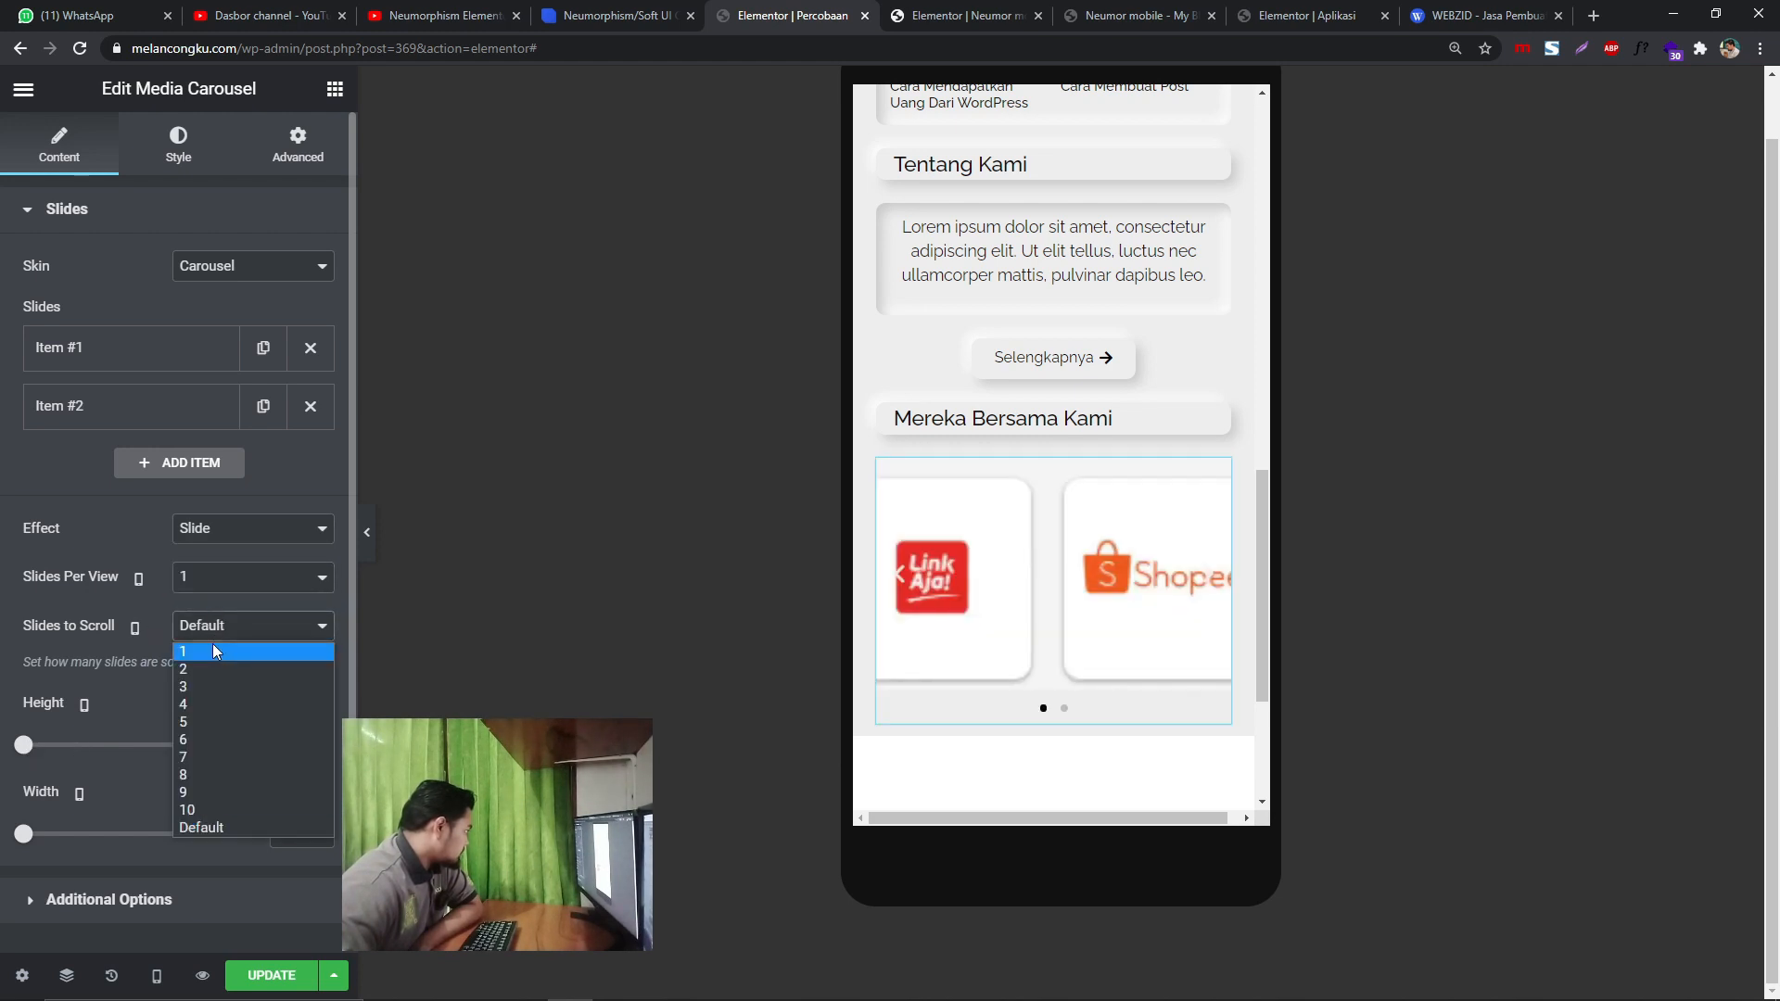
{"action": "left_click", "coordinate": [213, 644]}
- Reduce the media carousel's height to 100 px
{"action": "scroll", "coordinate": [180, 678], "scroll_direction": "down", "scroll_amount": 1}
{"action": "mouse_move", "coordinate": [23, 637]}
{"action": "left_mouse_down"}
{"action": "mouse_move", "coordinate": [47, 637]}
{"action": "mouse_move", "coordinate": [17, 639]}
{"action": "left_mouse_up"}
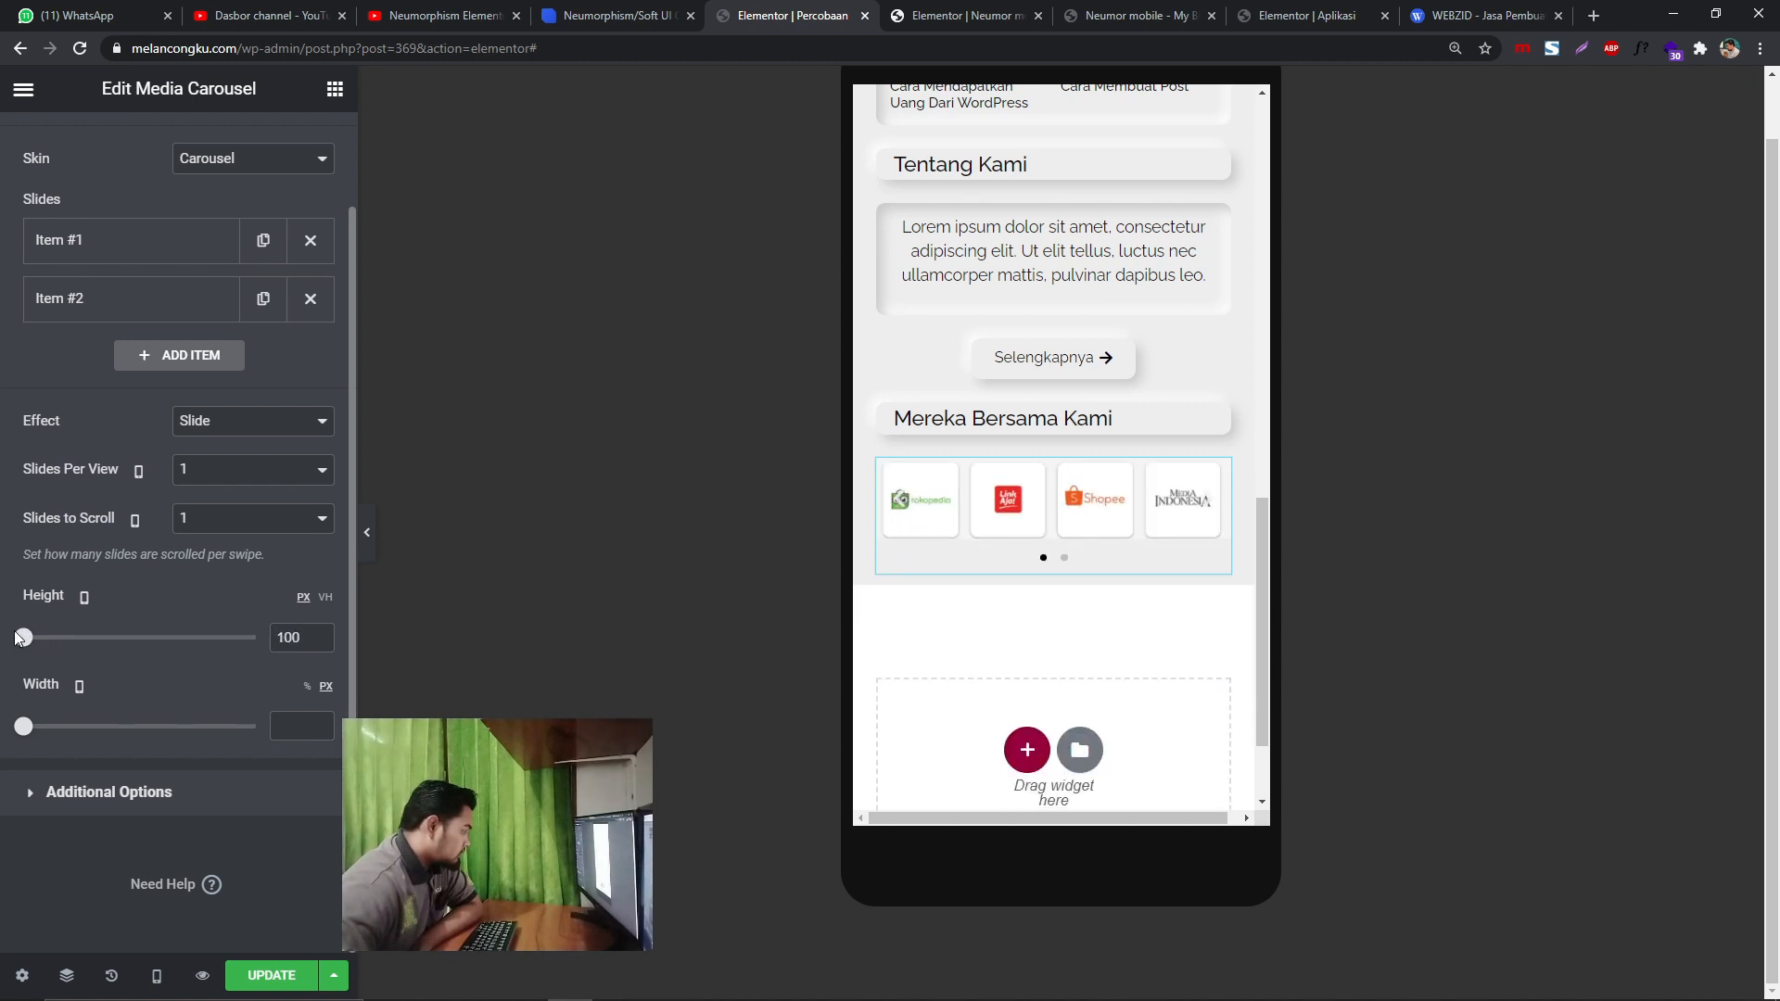
{"action": "scroll", "coordinate": [292, 162], "scroll_direction": "up", "scroll_amount": 2}
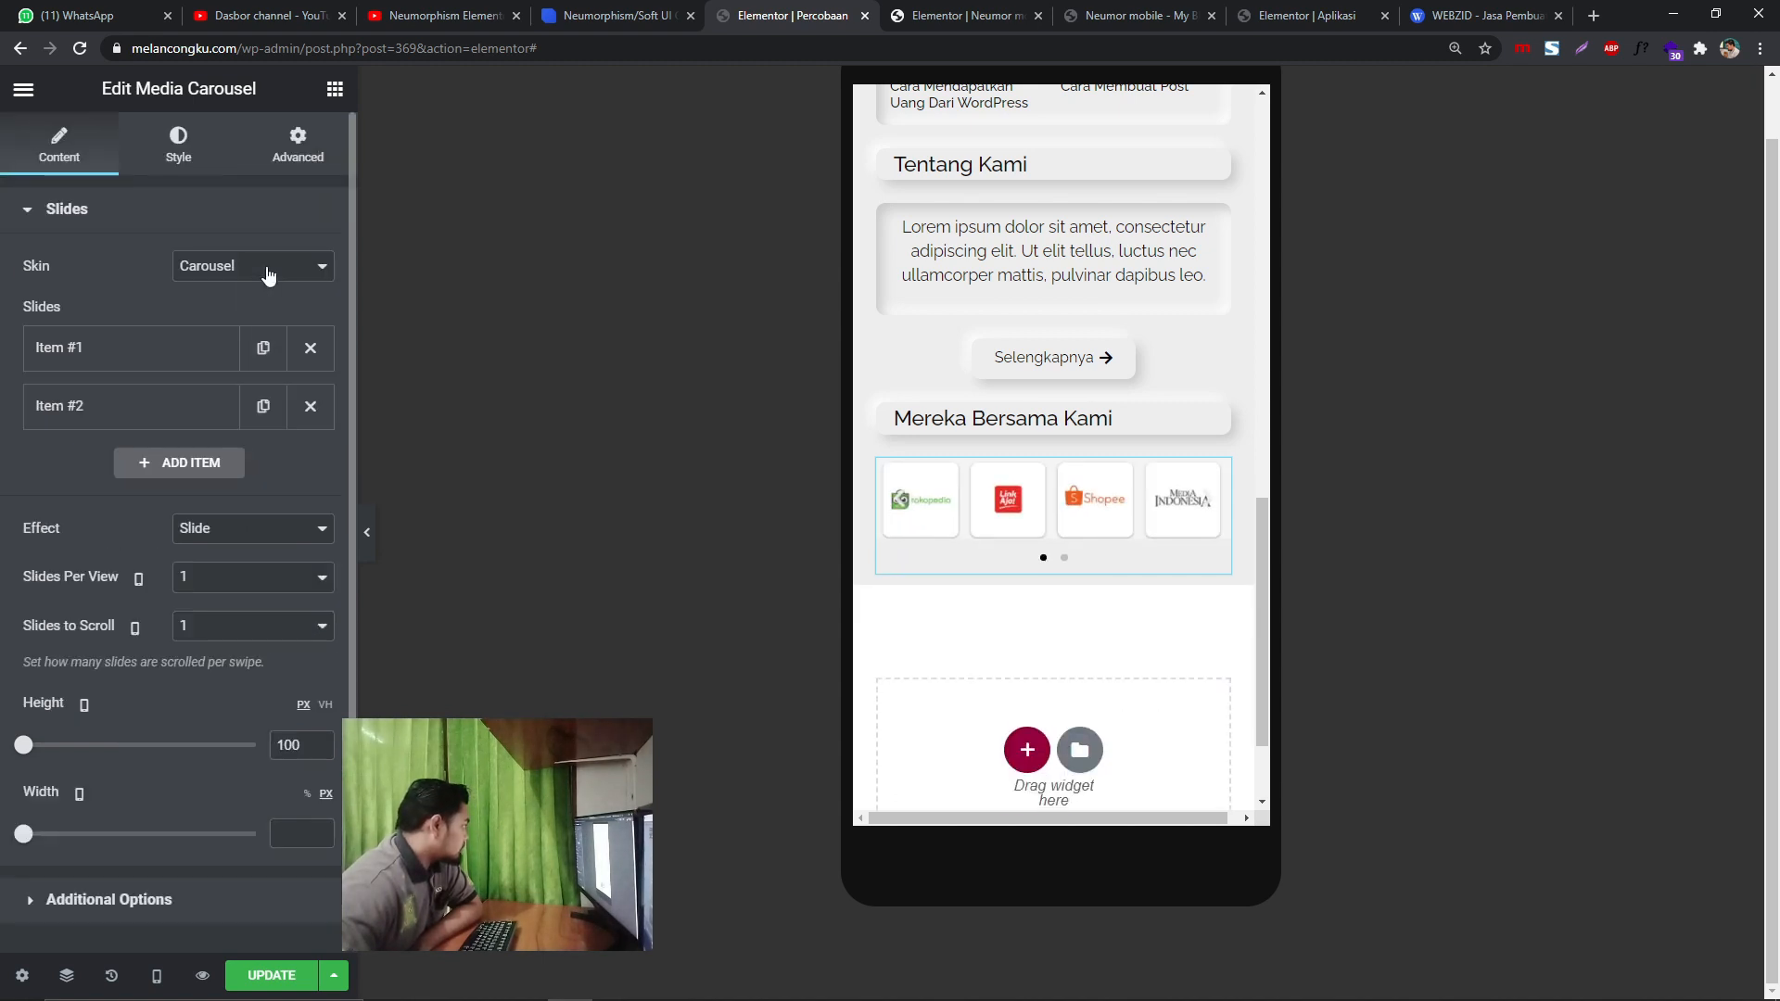
- Give the media carousel 5 px of padding on all sides and the CSS ID "bb1"
{"action": "left_click", "coordinate": [297, 144]}
{"action": "left_click", "coordinate": [263, 417]}
{"action": "type", "text": "3"}
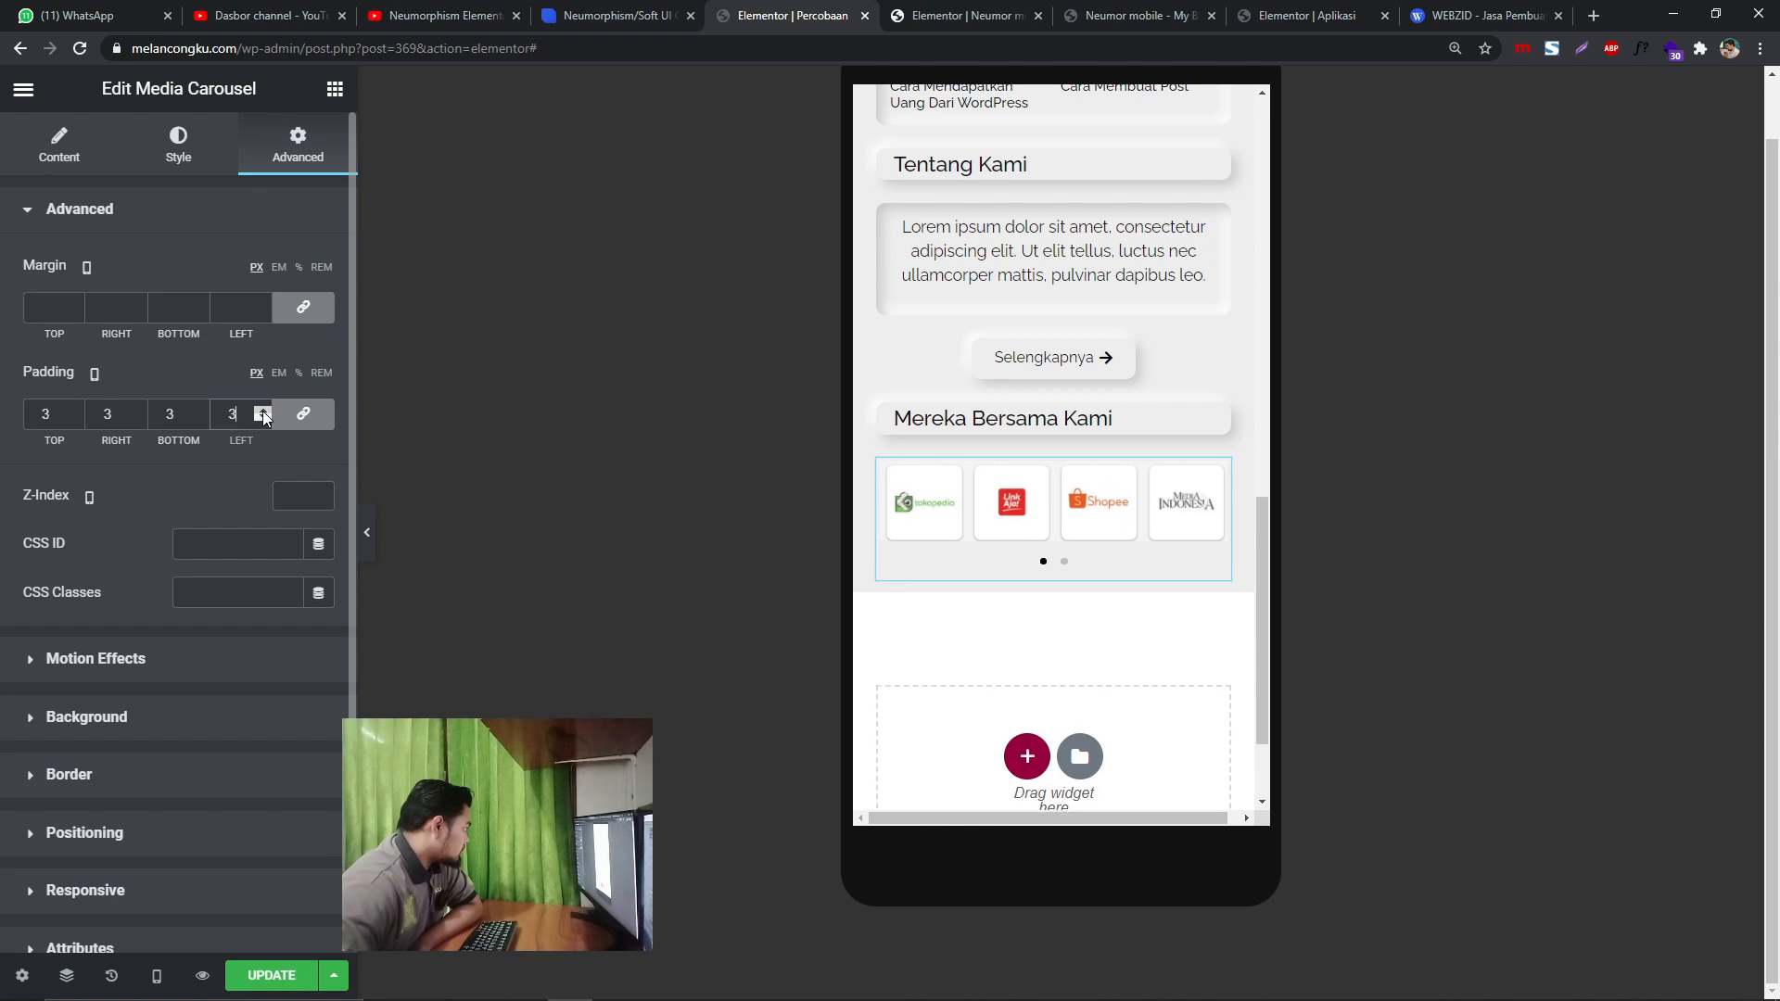
{"action": "left_click", "coordinate": [263, 413]}
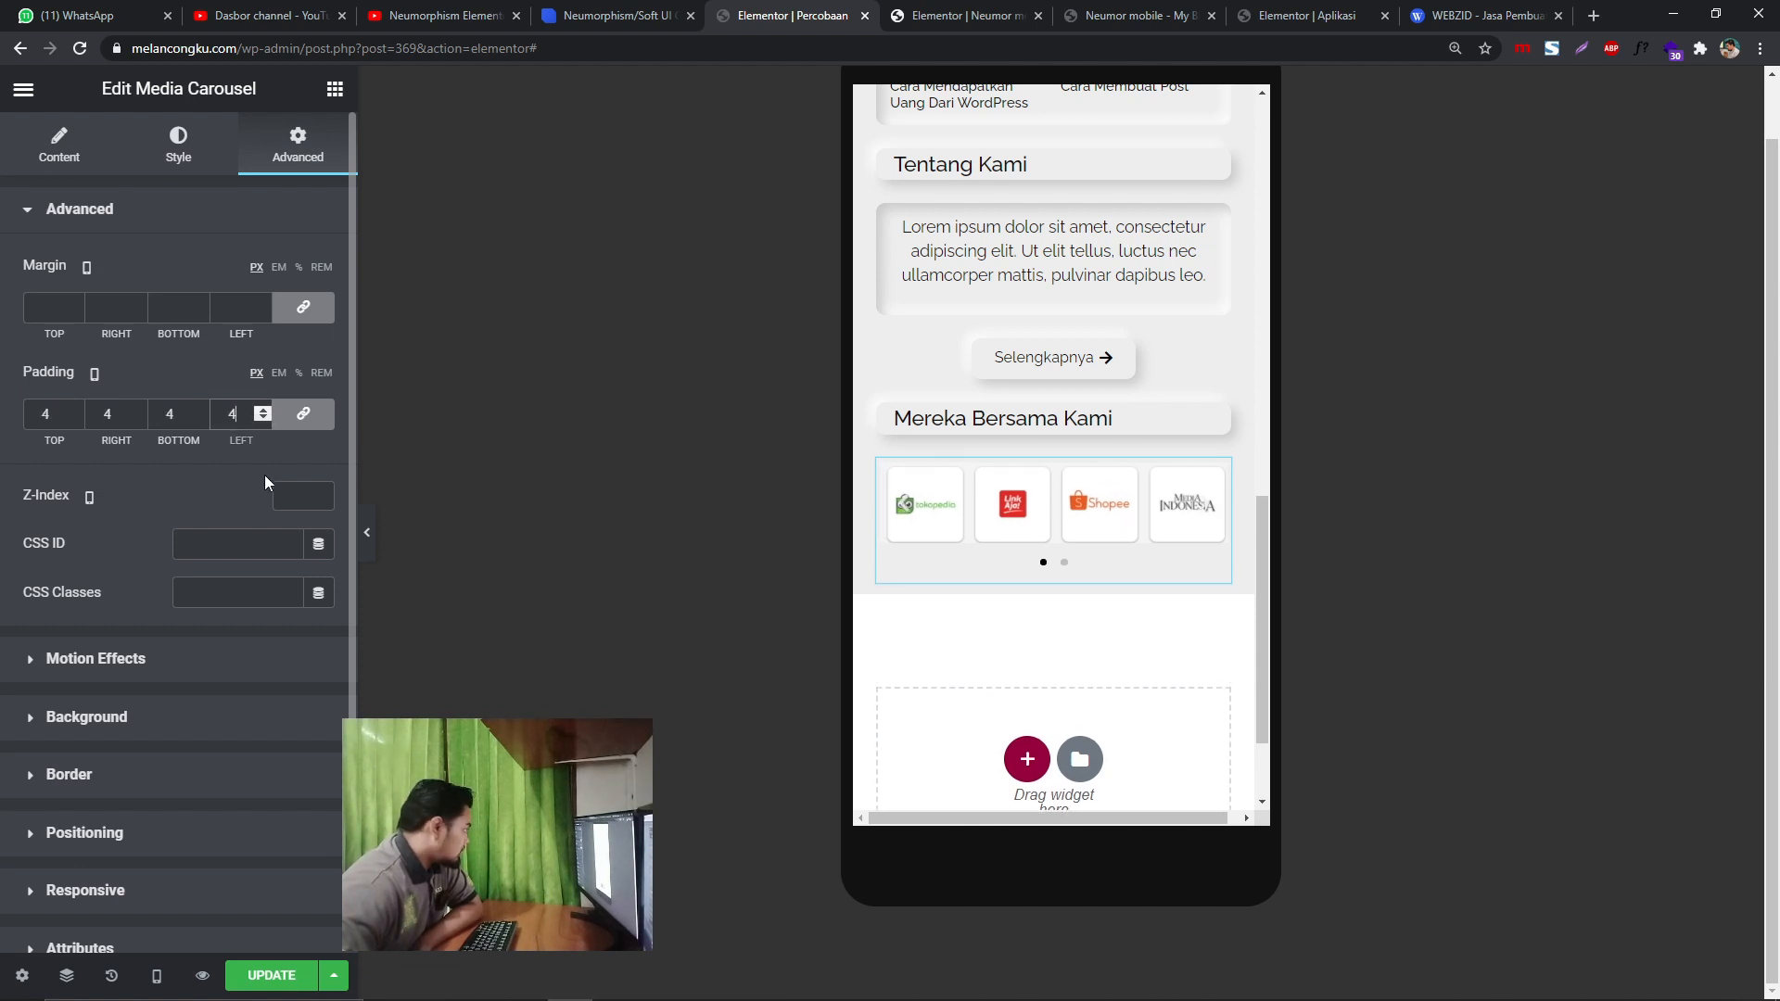
{"action": "left_click", "coordinate": [237, 542]}
{"action": "type", "text": "bb1"}
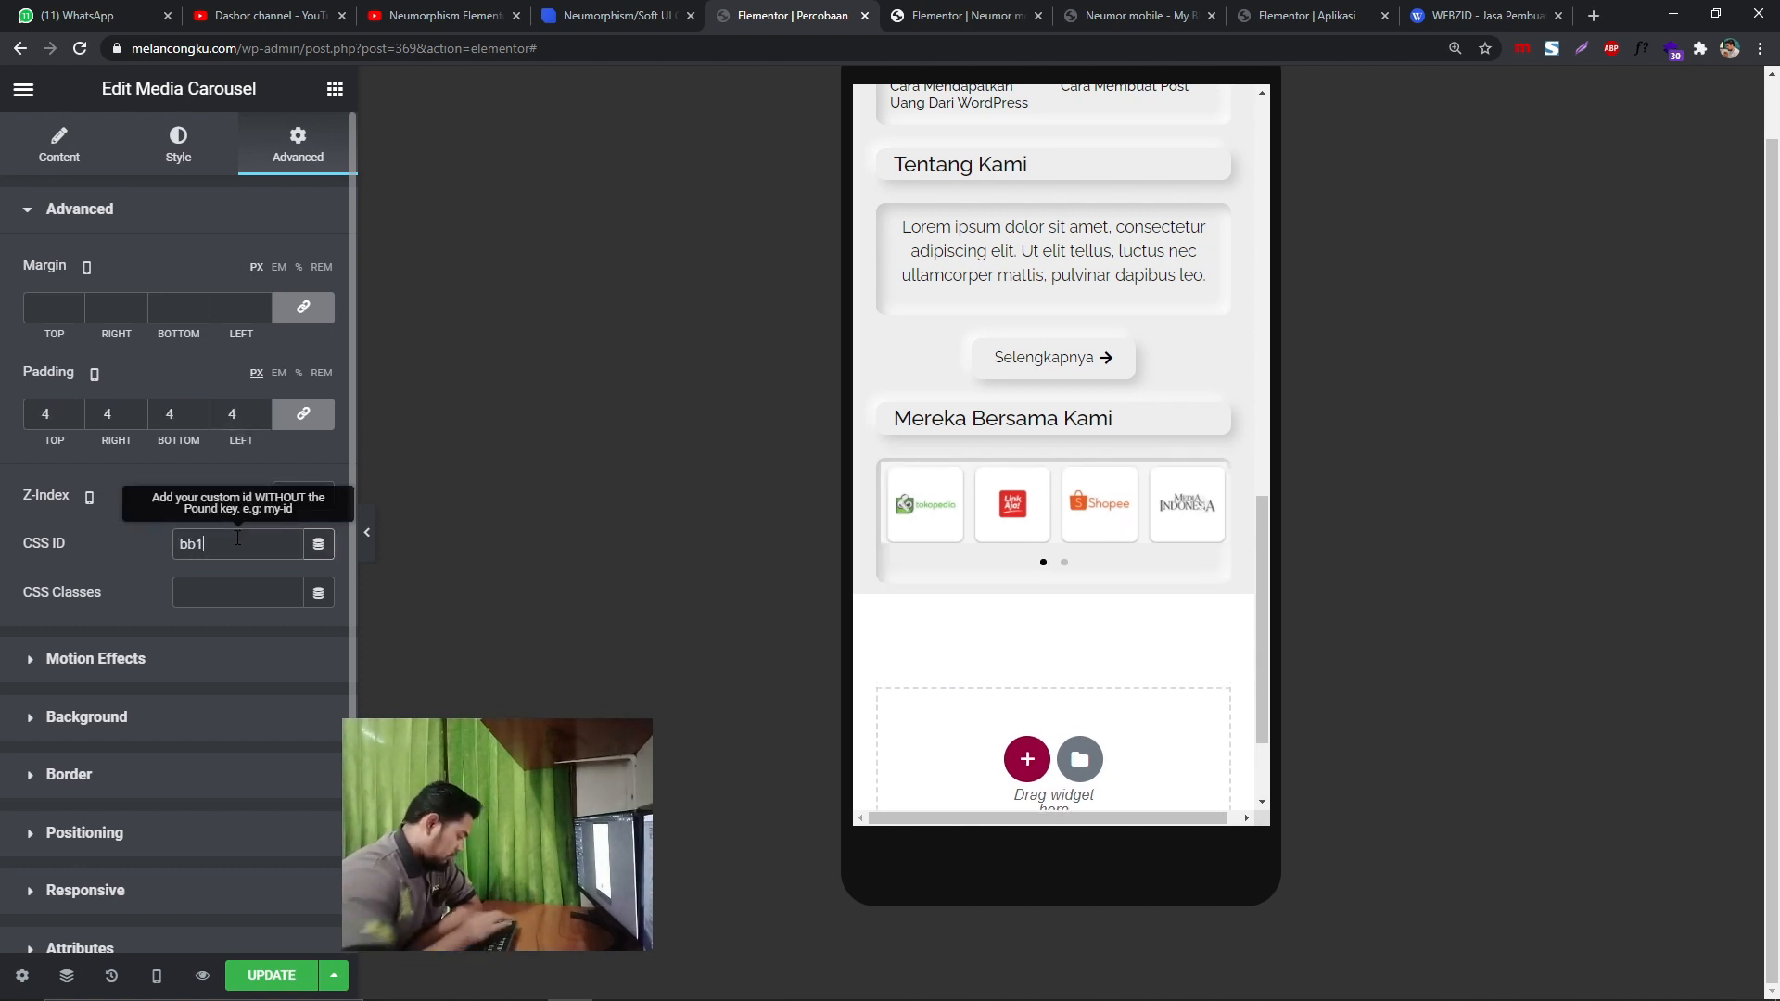
{"action": "left_click", "coordinate": [263, 410]}
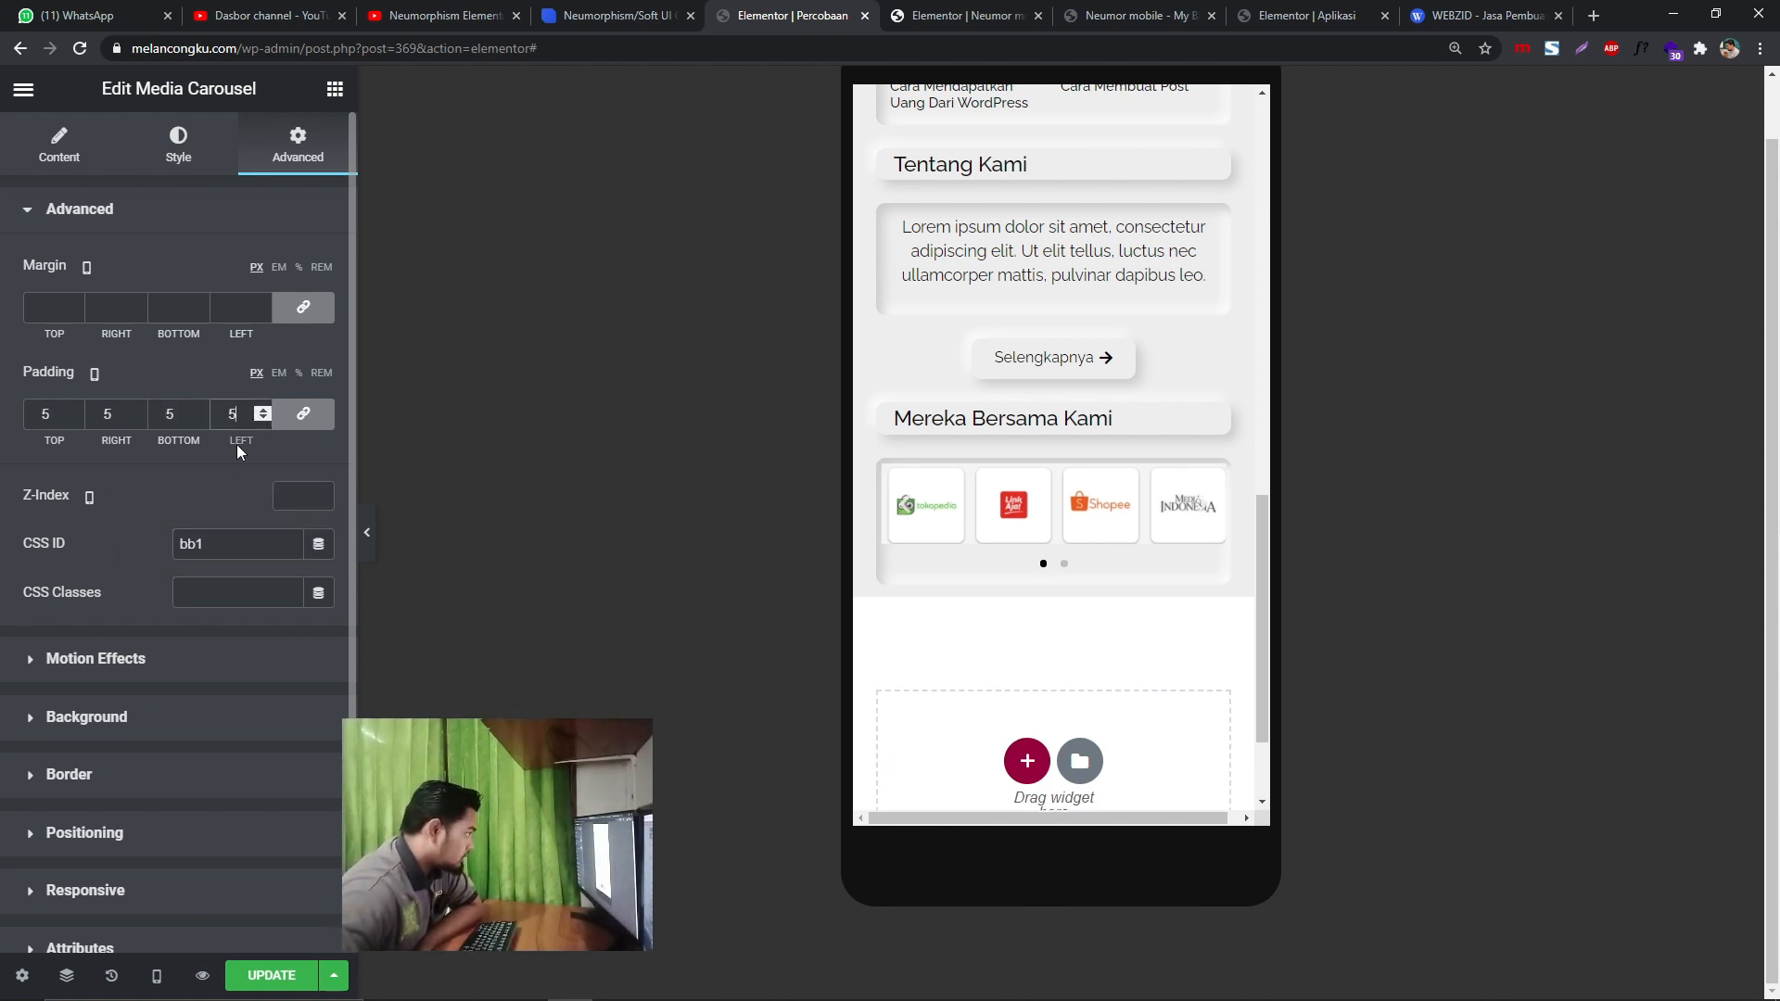
- Hide the editing panel and review the mobile page from the logo carousel up to the banner
{"action": "scroll", "coordinate": [1223, 678], "scroll_direction": "down", "scroll_amount": 1}
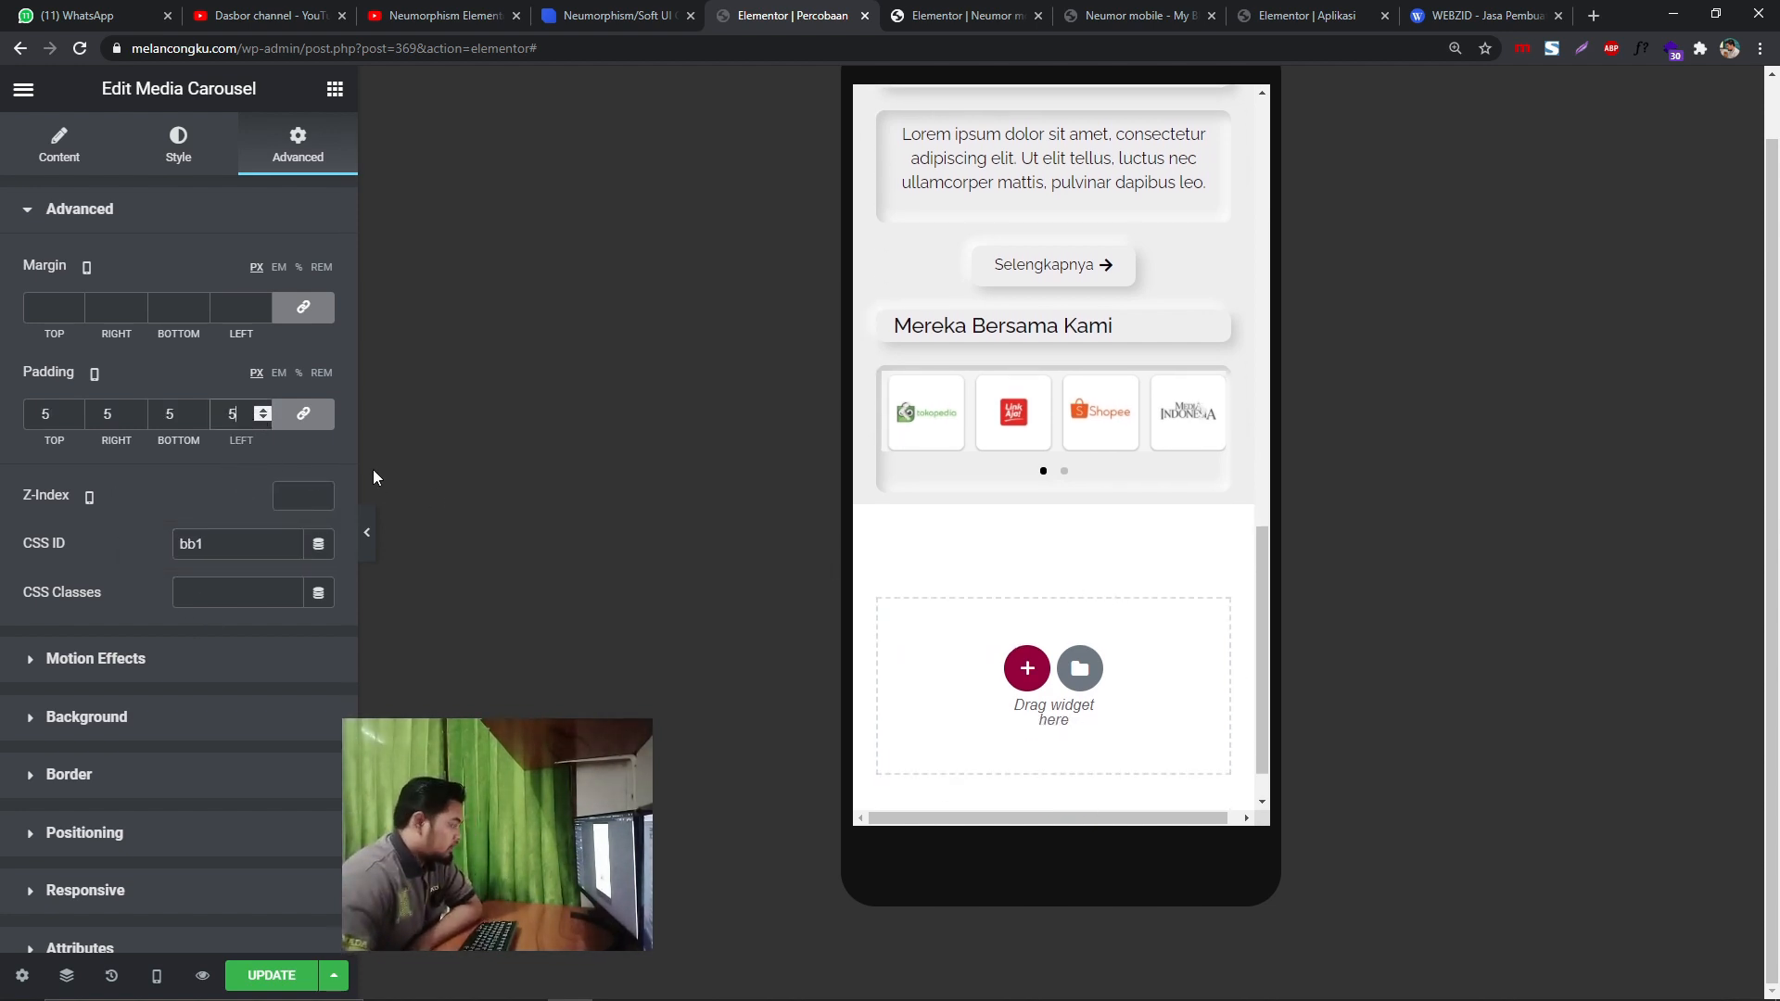
{"action": "left_click", "coordinate": [367, 532]}
{"action": "scroll", "coordinate": [1057, 559], "scroll_direction": "up", "scroll_amount": 10}
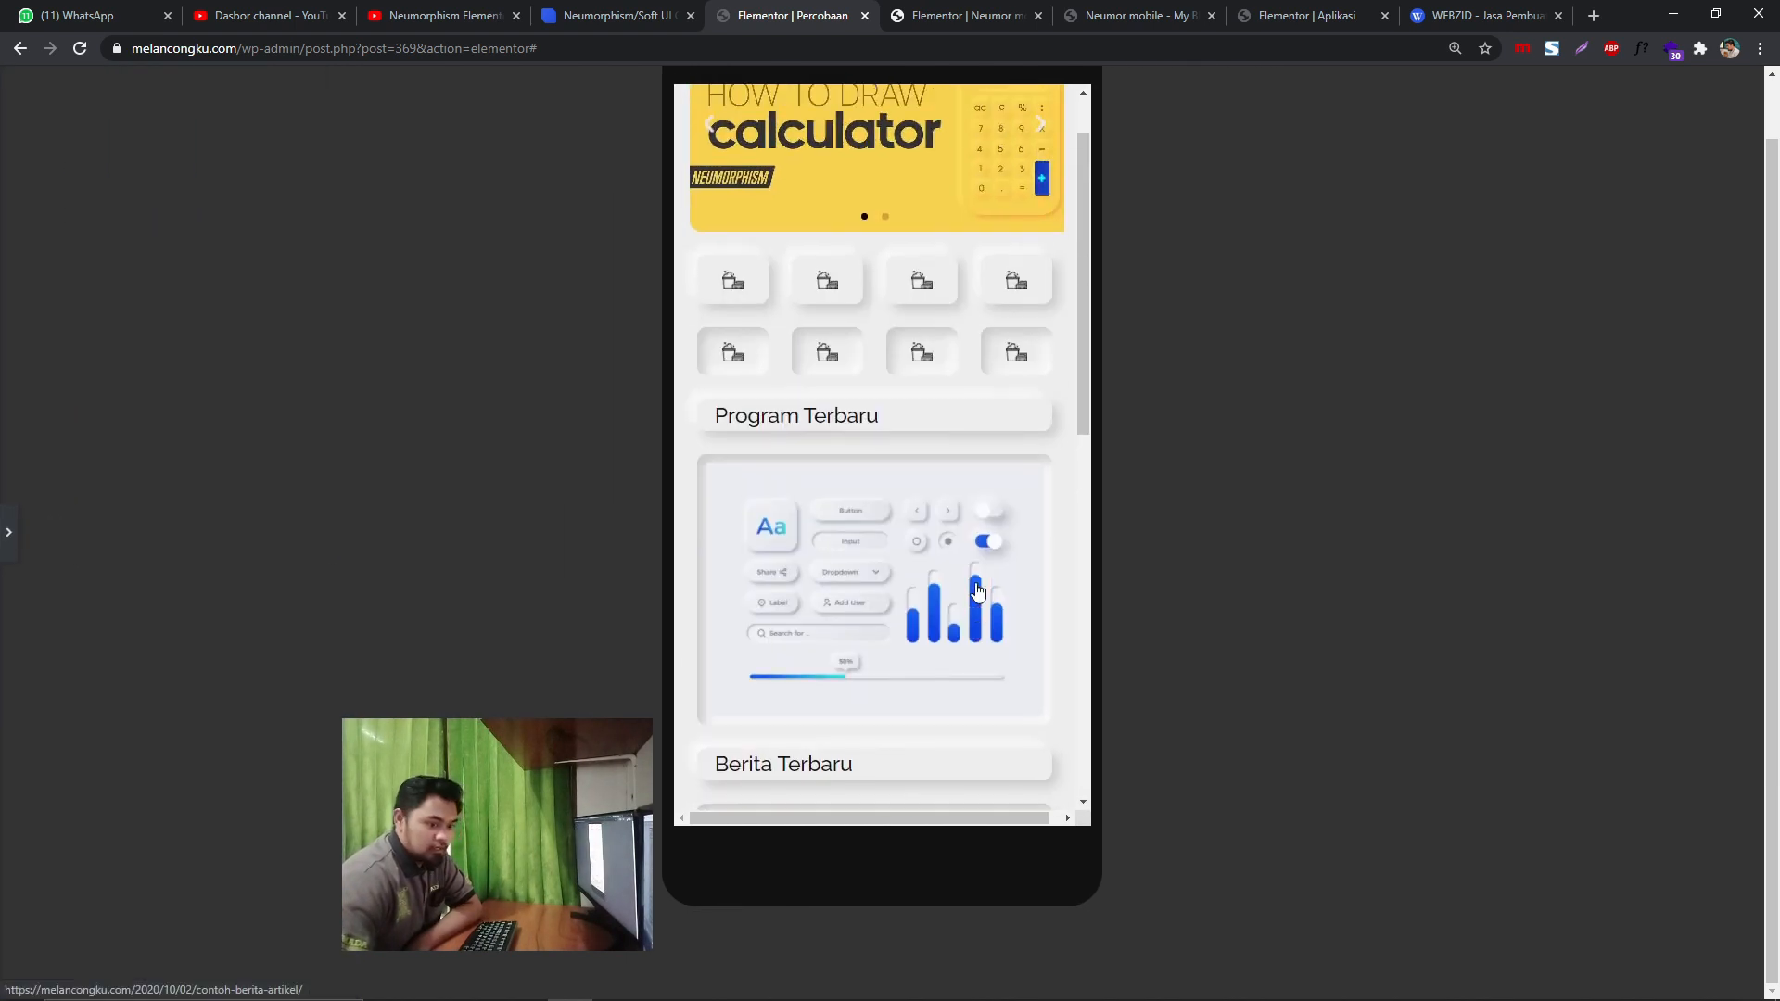
- Compare the mobile page with the Aplikasi and Neumor mobile reference pages, including their bottom icon bars
{"action": "scroll", "coordinate": [977, 591], "scroll_direction": "up", "scroll_amount": 1}
{"action": "scroll", "coordinate": [973, 484], "scroll_direction": "down", "scroll_amount": 4}
{"action": "scroll", "coordinate": [971, 483], "scroll_direction": "up", "scroll_amount": 4}
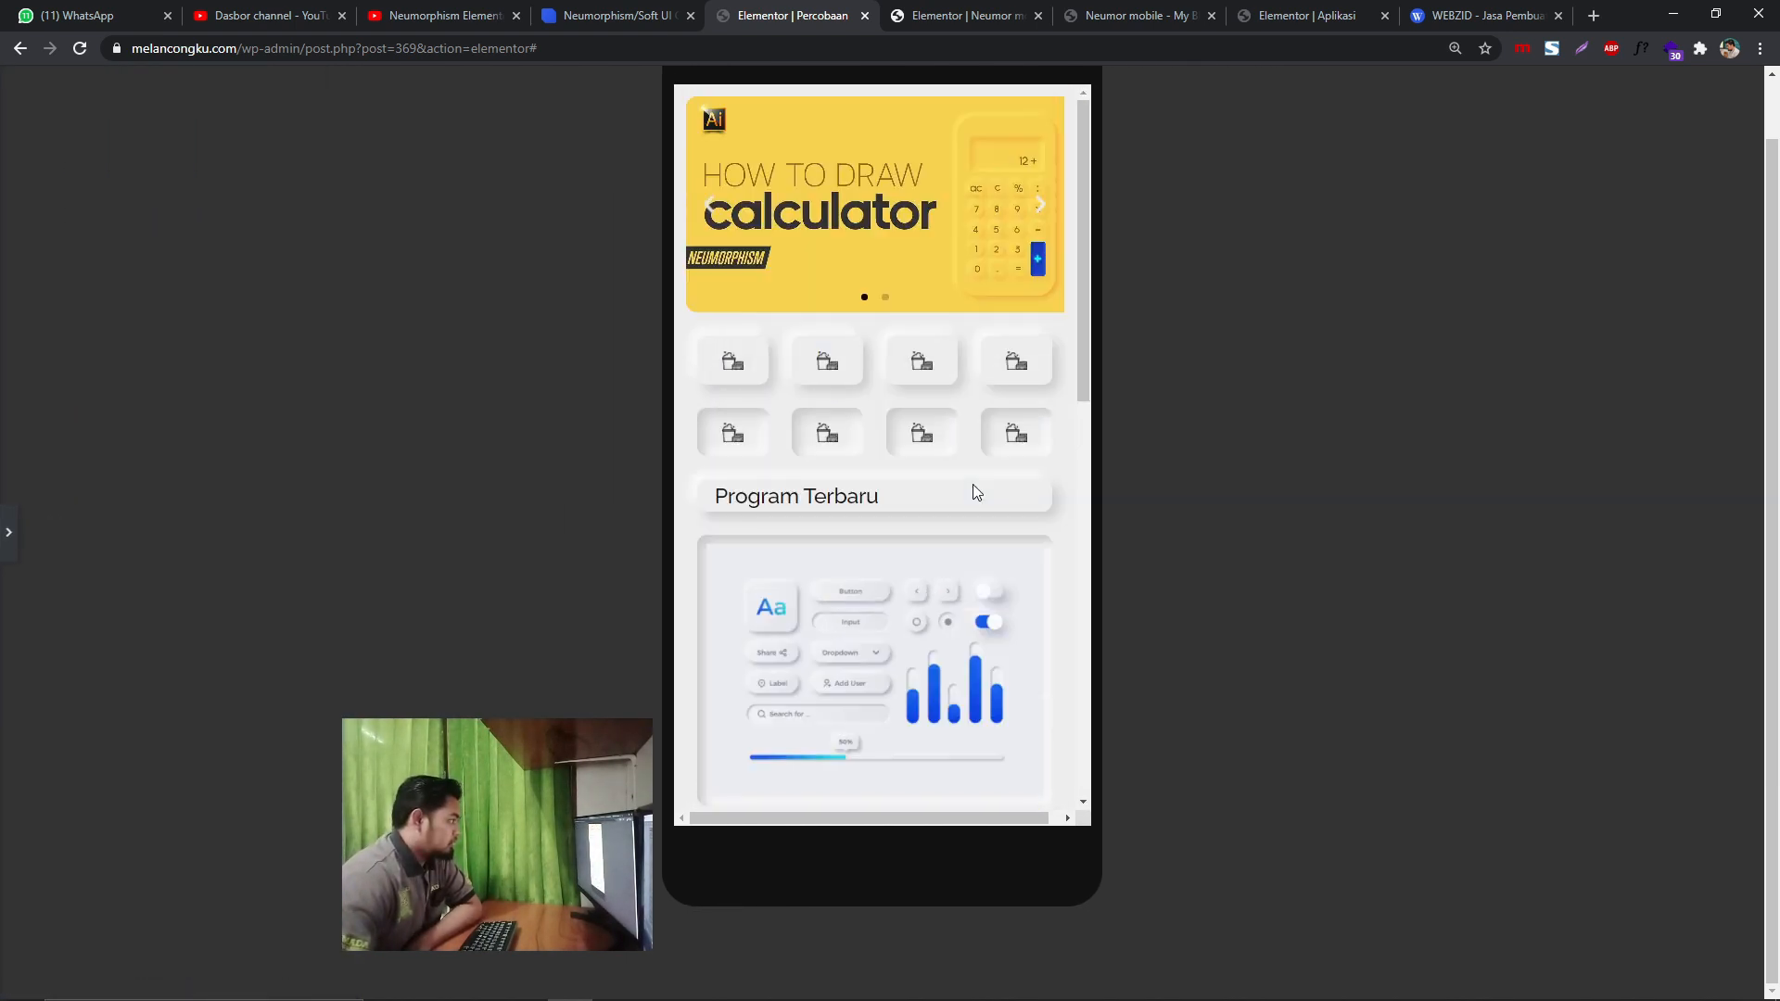
{"action": "scroll", "coordinate": [971, 484], "scroll_direction": "down", "scroll_amount": 4}
{"action": "left_click", "coordinate": [9, 532]}
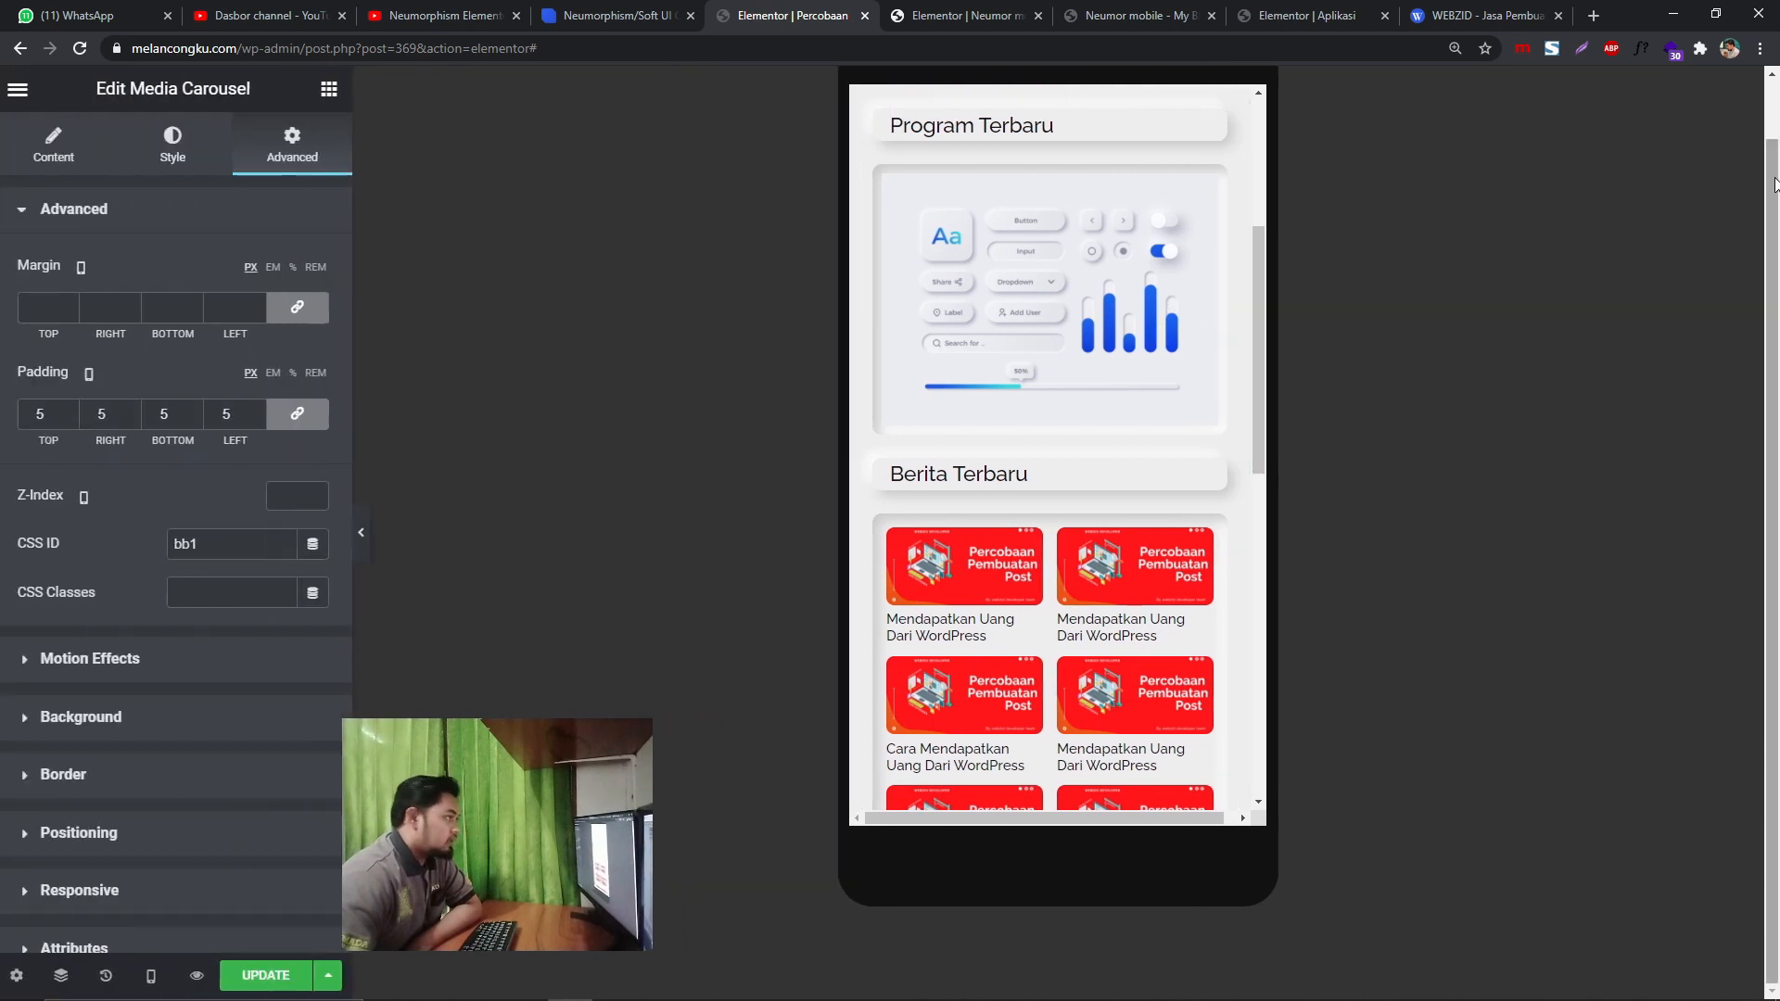
{"action": "scroll", "coordinate": [1057, 464], "scroll_direction": "down", "scroll_amount": 3}
{"action": "left_click", "coordinate": [1307, 16]}
{"action": "scroll", "coordinate": [1068, 346], "scroll_direction": "down", "scroll_amount": 2}
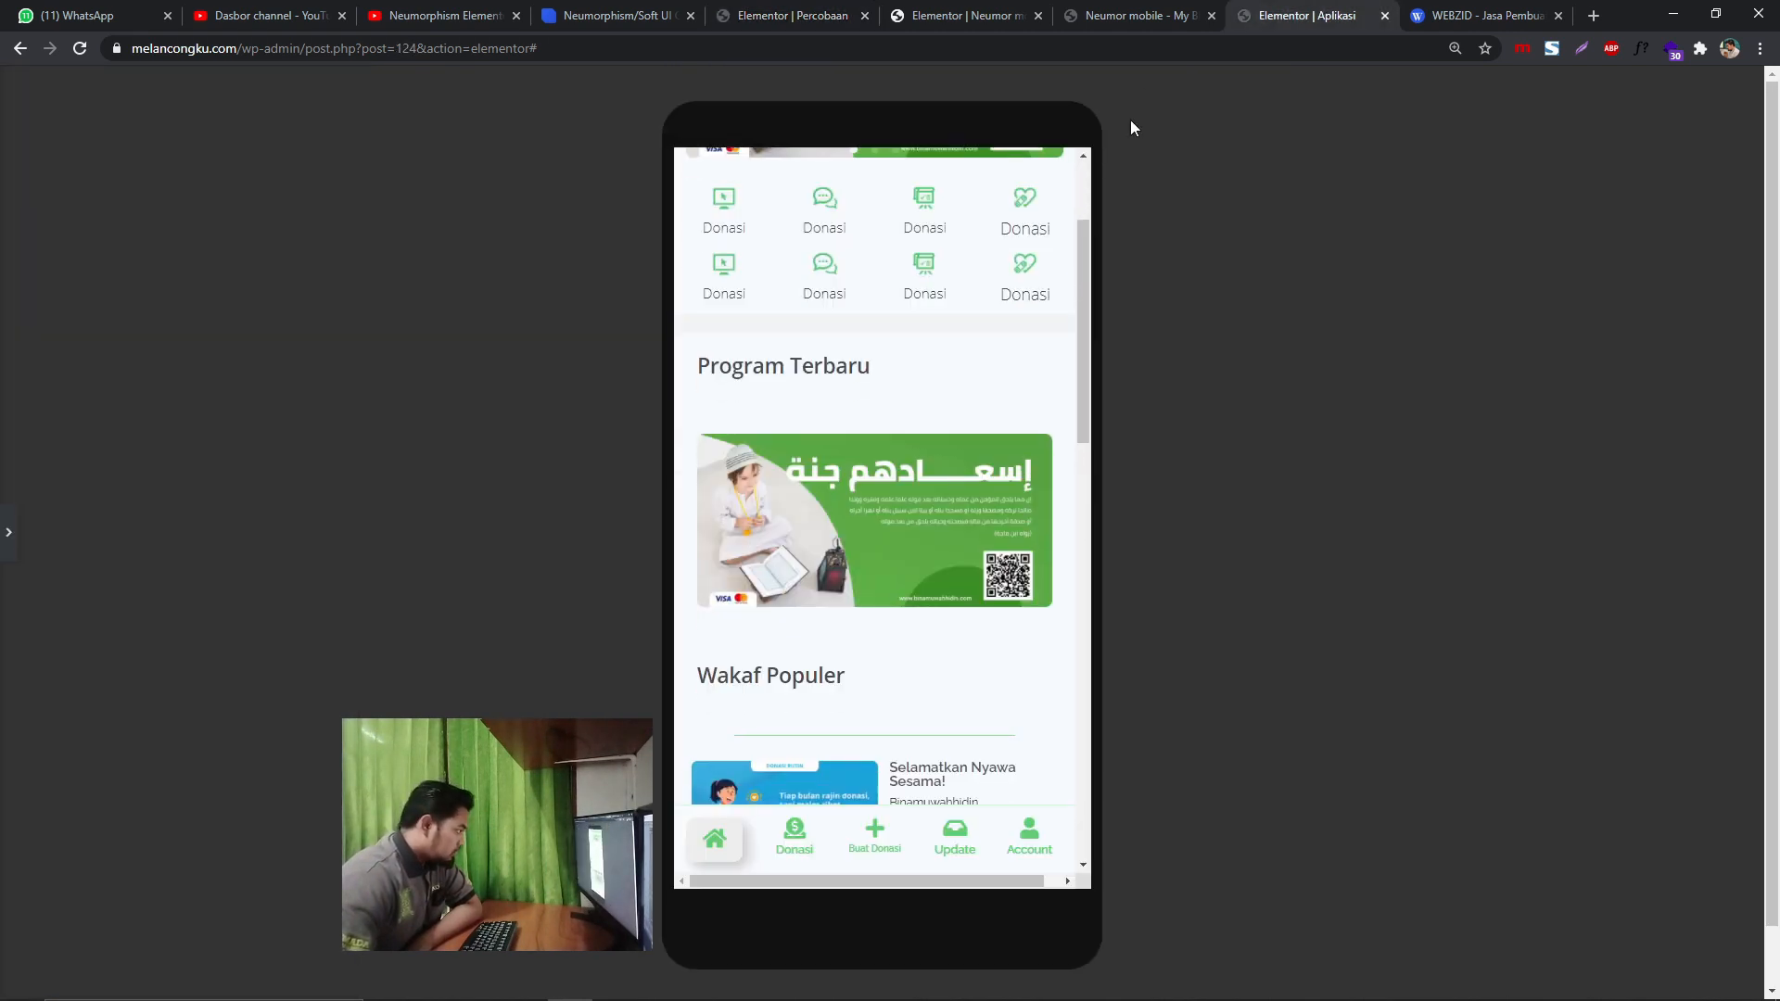
{"action": "left_click", "coordinate": [1138, 16]}
{"action": "scroll", "coordinate": [681, 519], "scroll_direction": "down", "scroll_amount": 1}
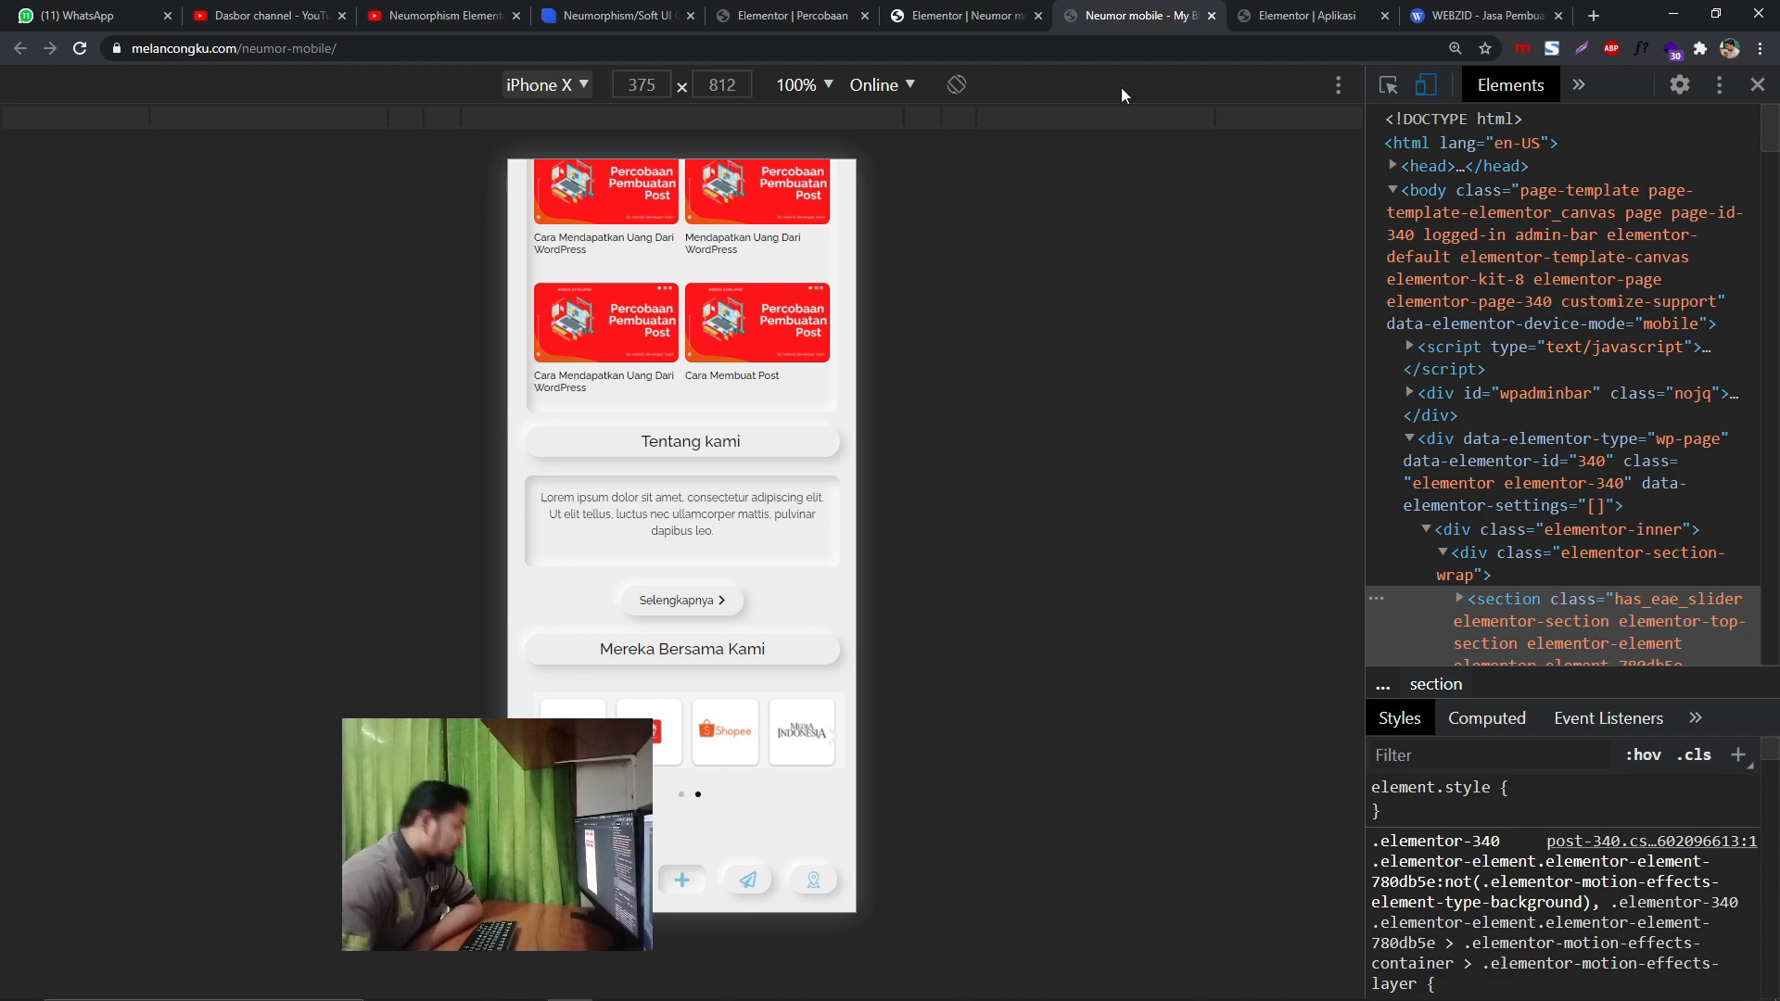
{"action": "left_click", "coordinate": [963, 11]}
{"action": "left_click", "coordinate": [786, 11]}
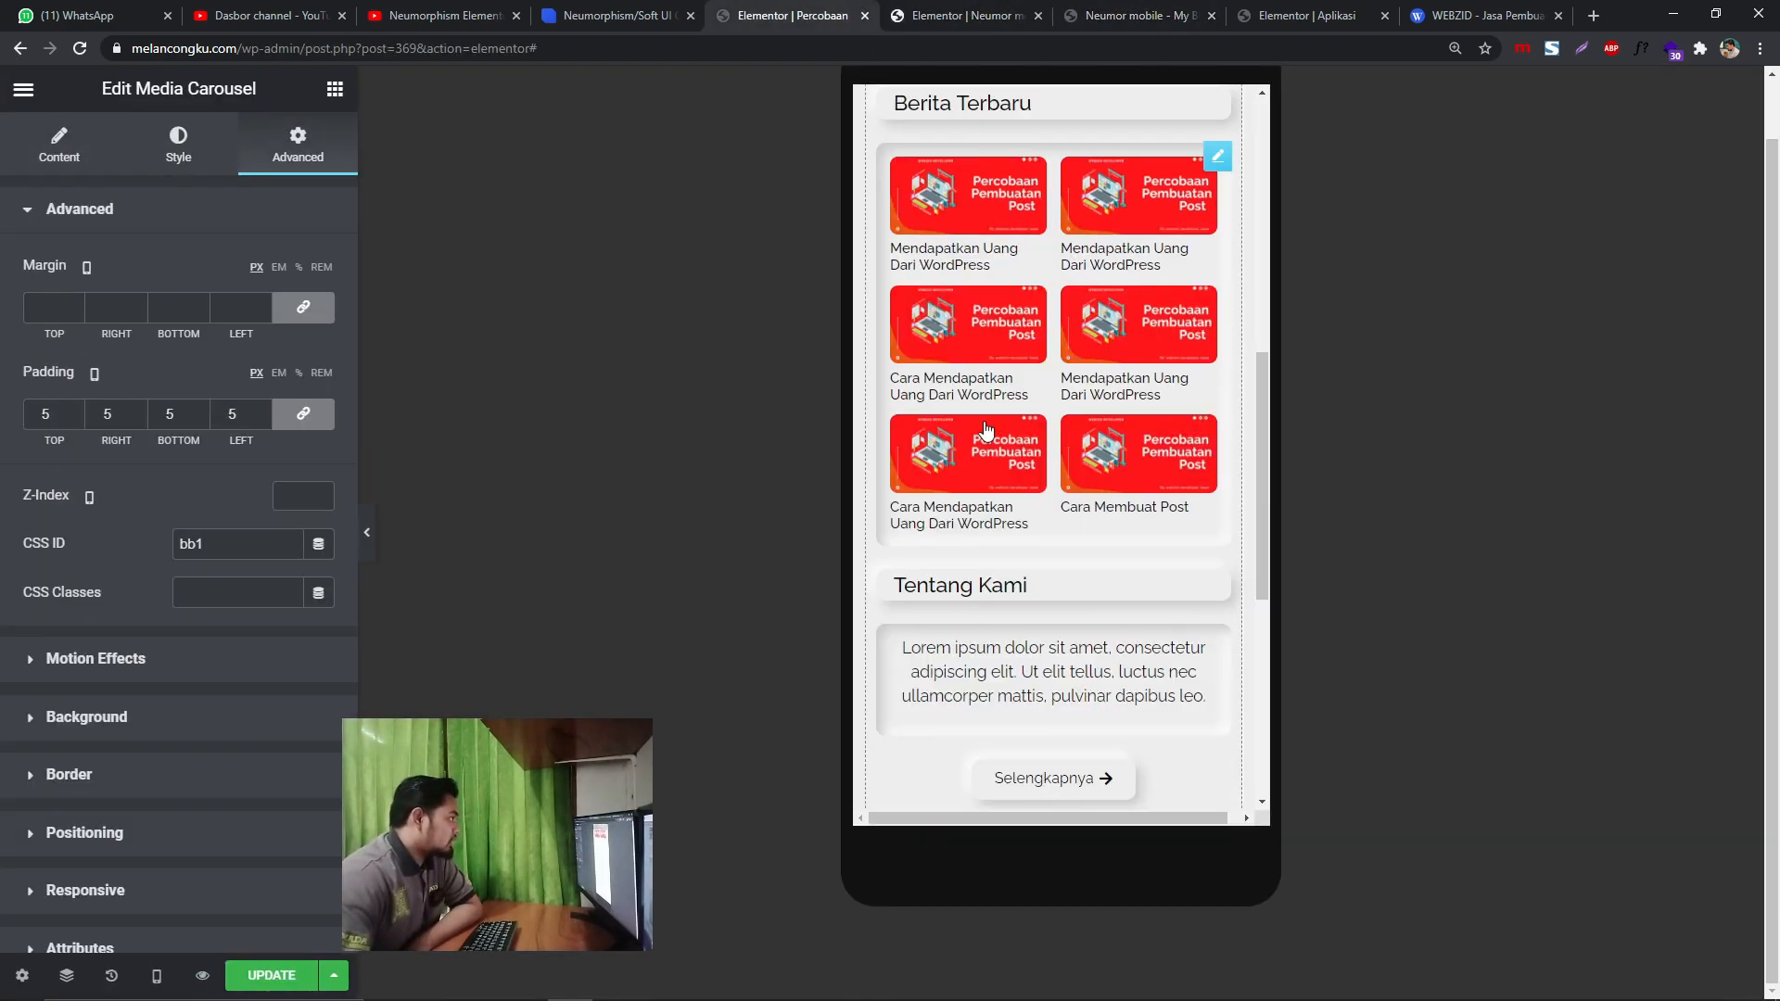
- Add a single-column section below the logo carousel and try pasting a copied style onto it
{"action": "scroll", "coordinate": [990, 436], "scroll_direction": "up", "scroll_amount": 2}
{"action": "scroll", "coordinate": [1054, 553], "scroll_direction": "down", "scroll_amount": 7}
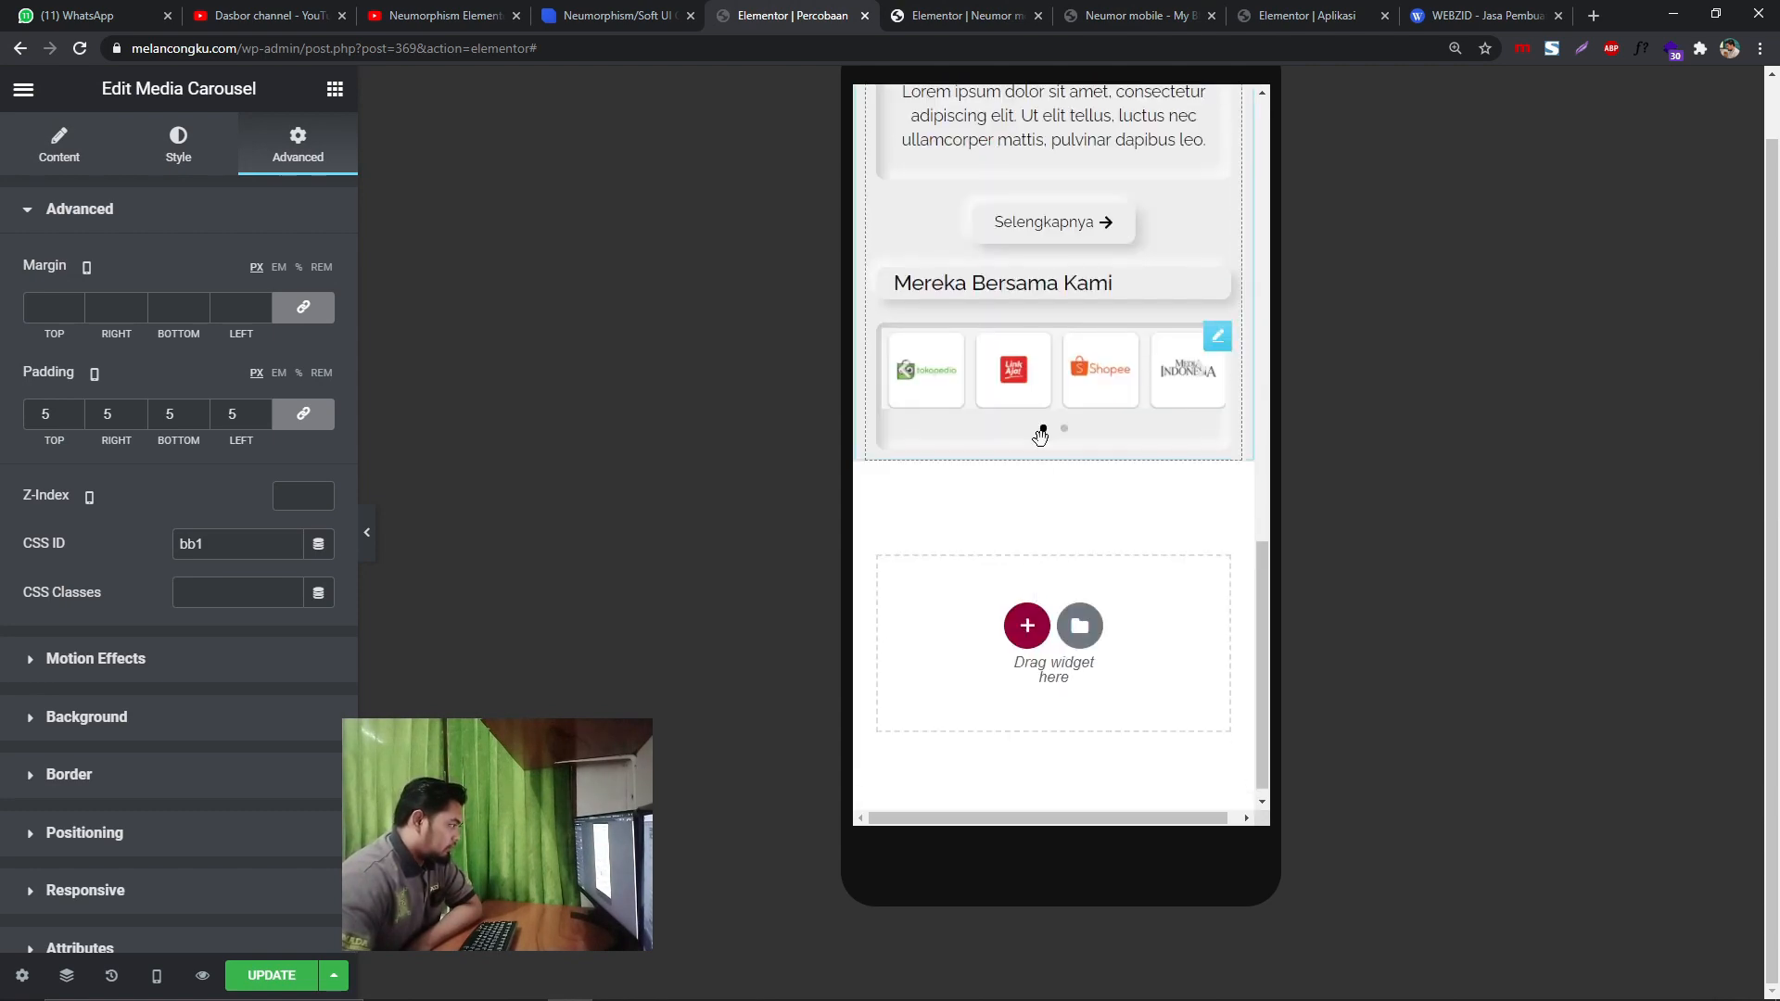
{"action": "left_click", "coordinate": [1027, 633]}
{"action": "left_click", "coordinate": [956, 684]}
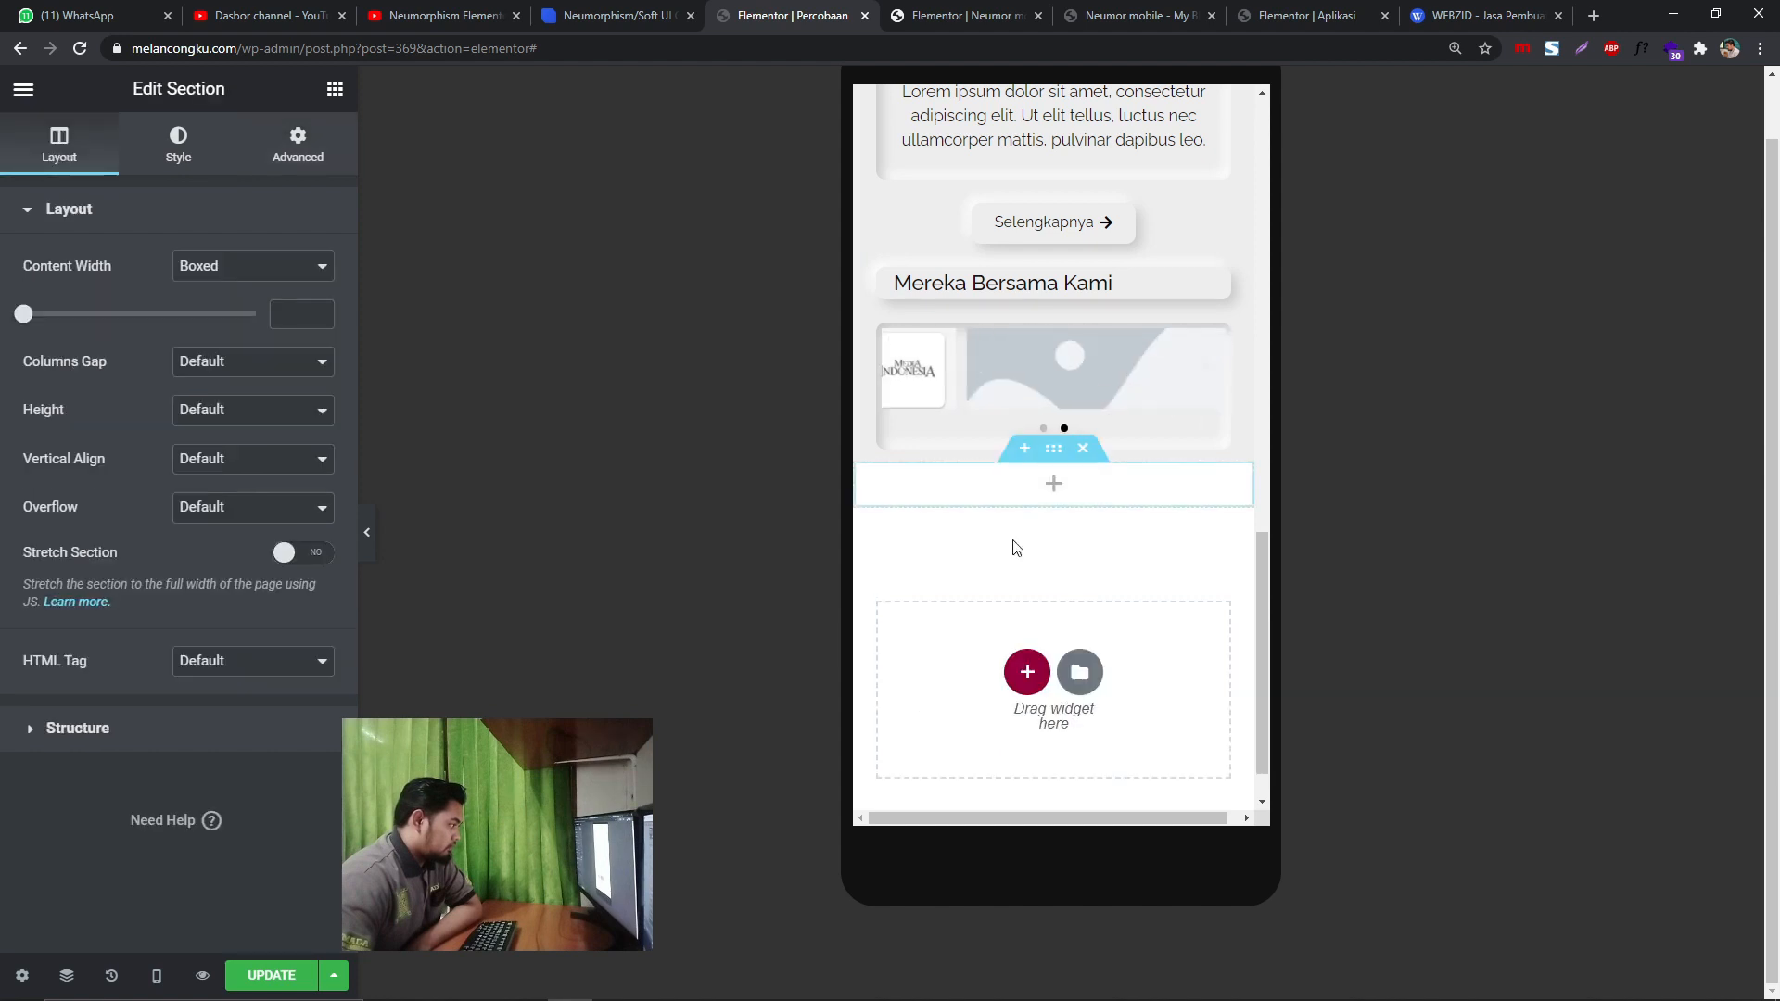
{"action": "right_click", "coordinate": [1053, 449]}
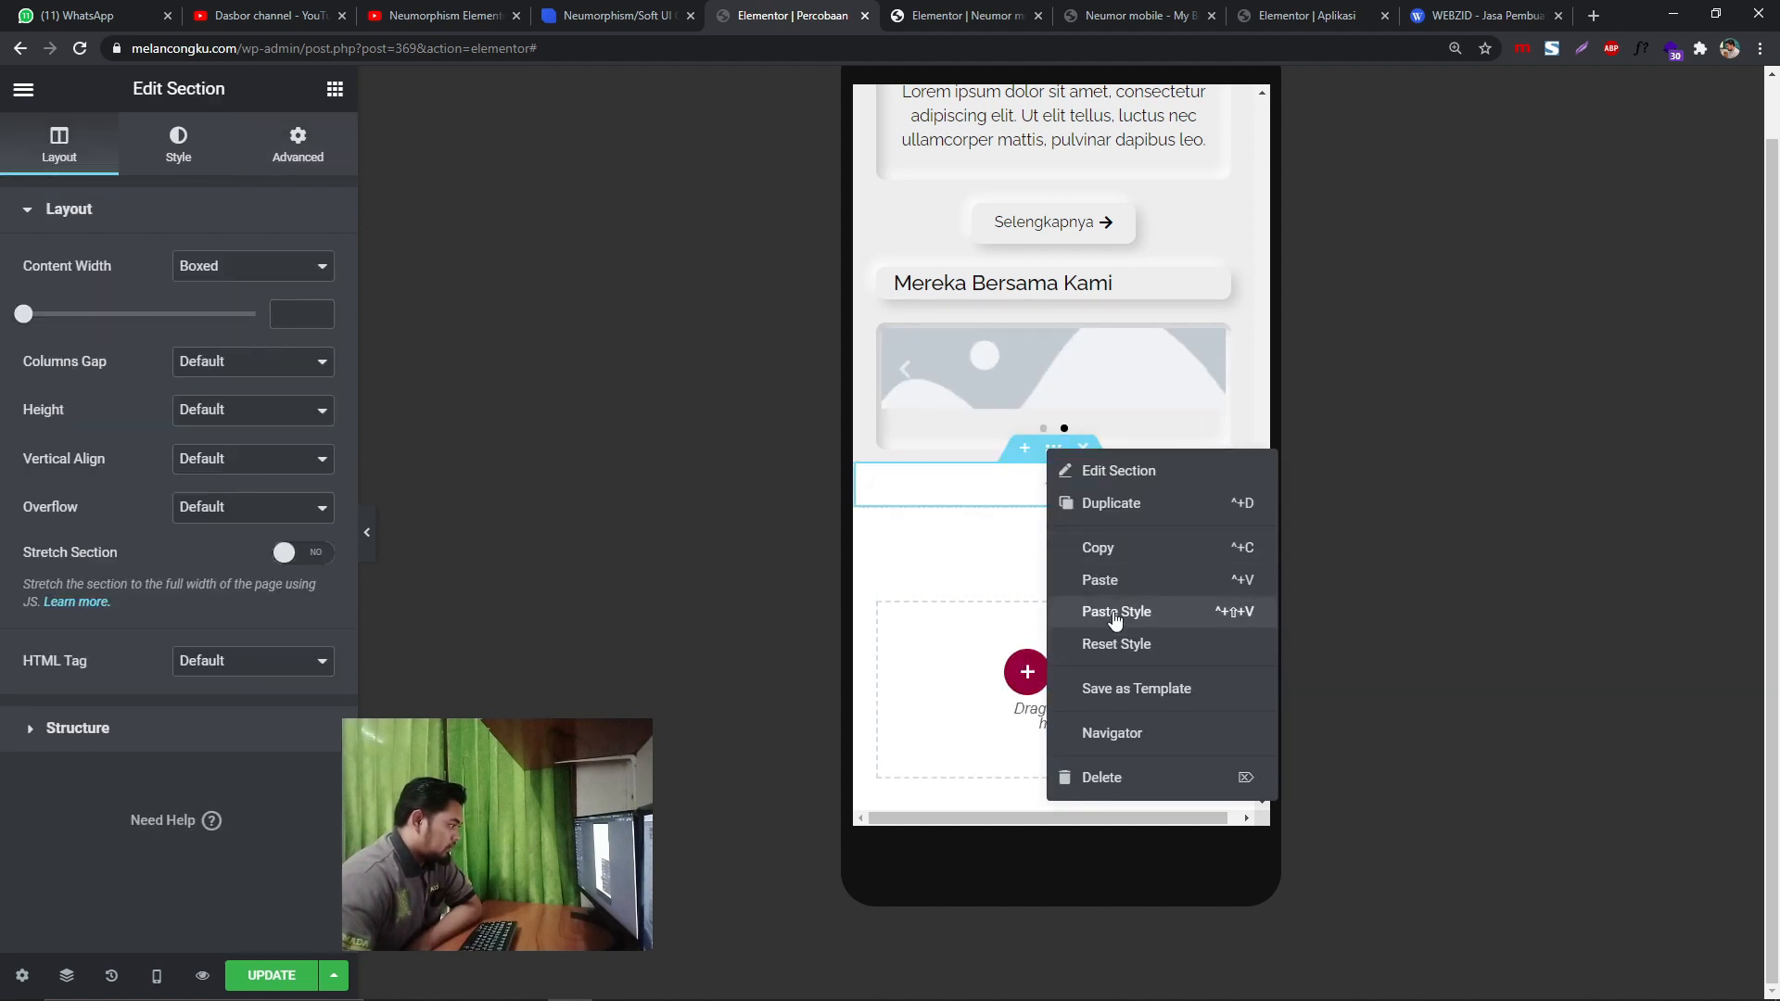
{"action": "left_click", "coordinate": [1115, 611]}
- Copy the section containing Program Terbaru, paste its style onto the new empty section and check the section's padding settings
{"action": "scroll", "coordinate": [1073, 484], "scroll_direction": "up", "scroll_amount": 10}
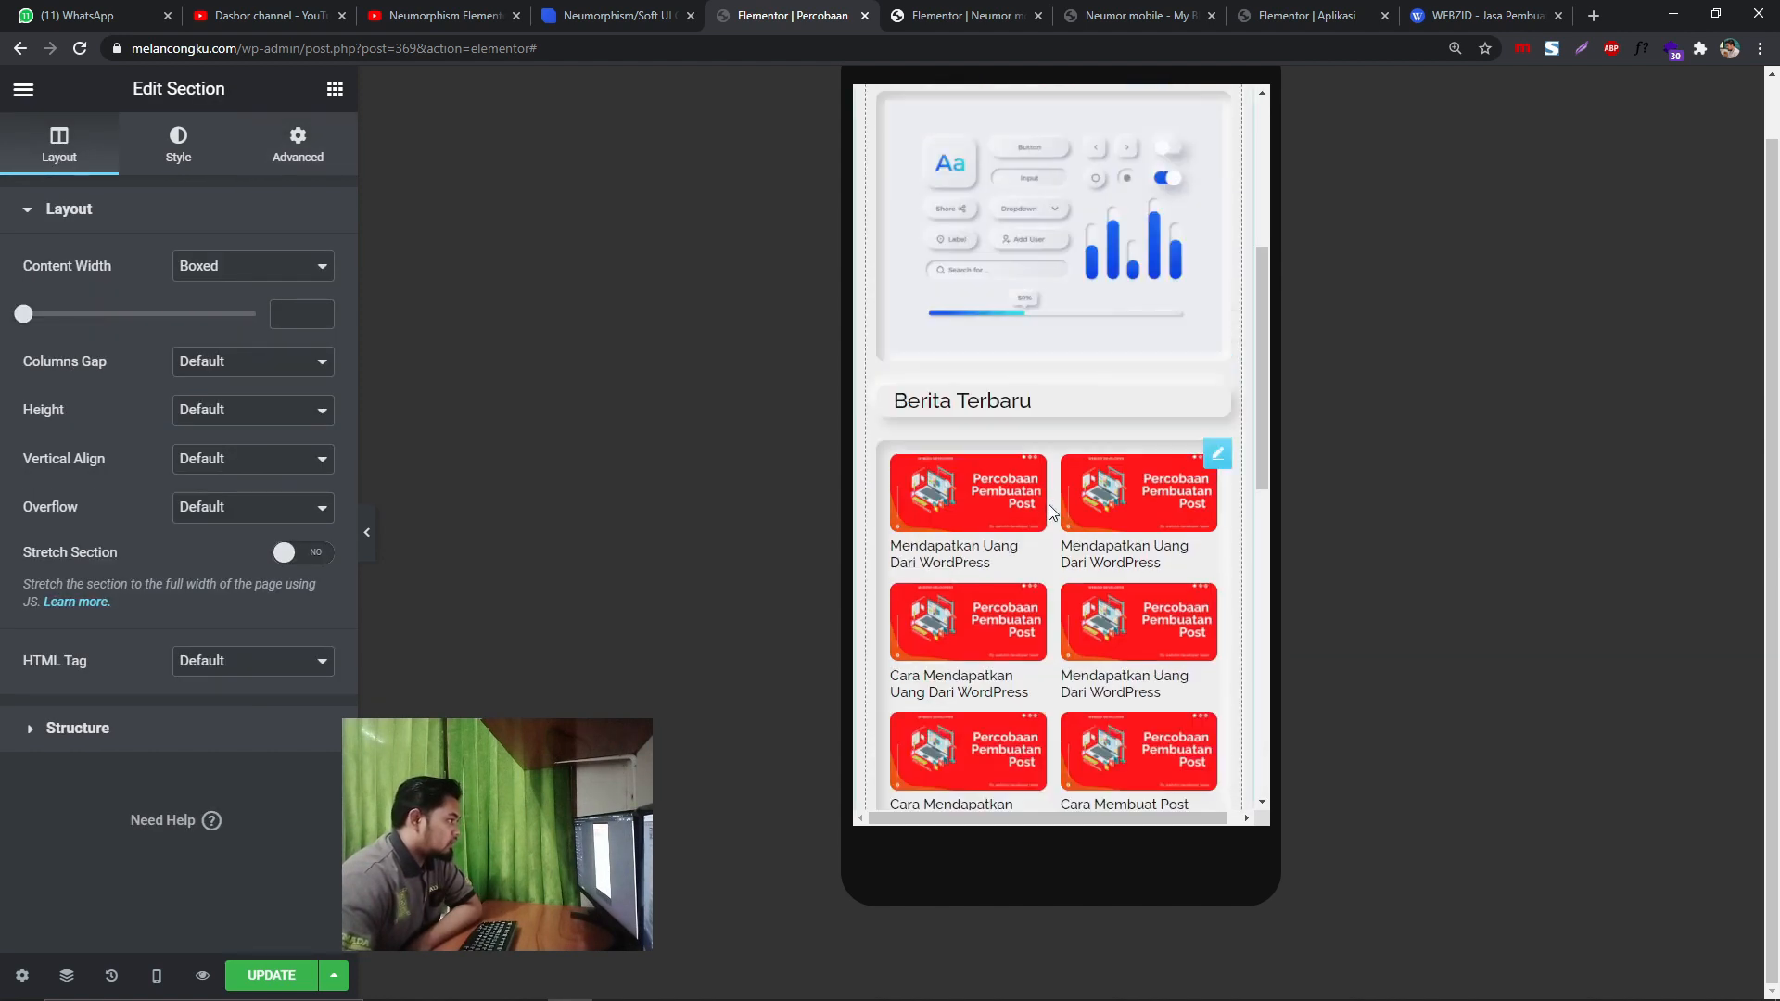
{"action": "scroll", "coordinate": [1048, 504], "scroll_direction": "up", "scroll_amount": 5}
{"action": "right_click", "coordinate": [1060, 462]}
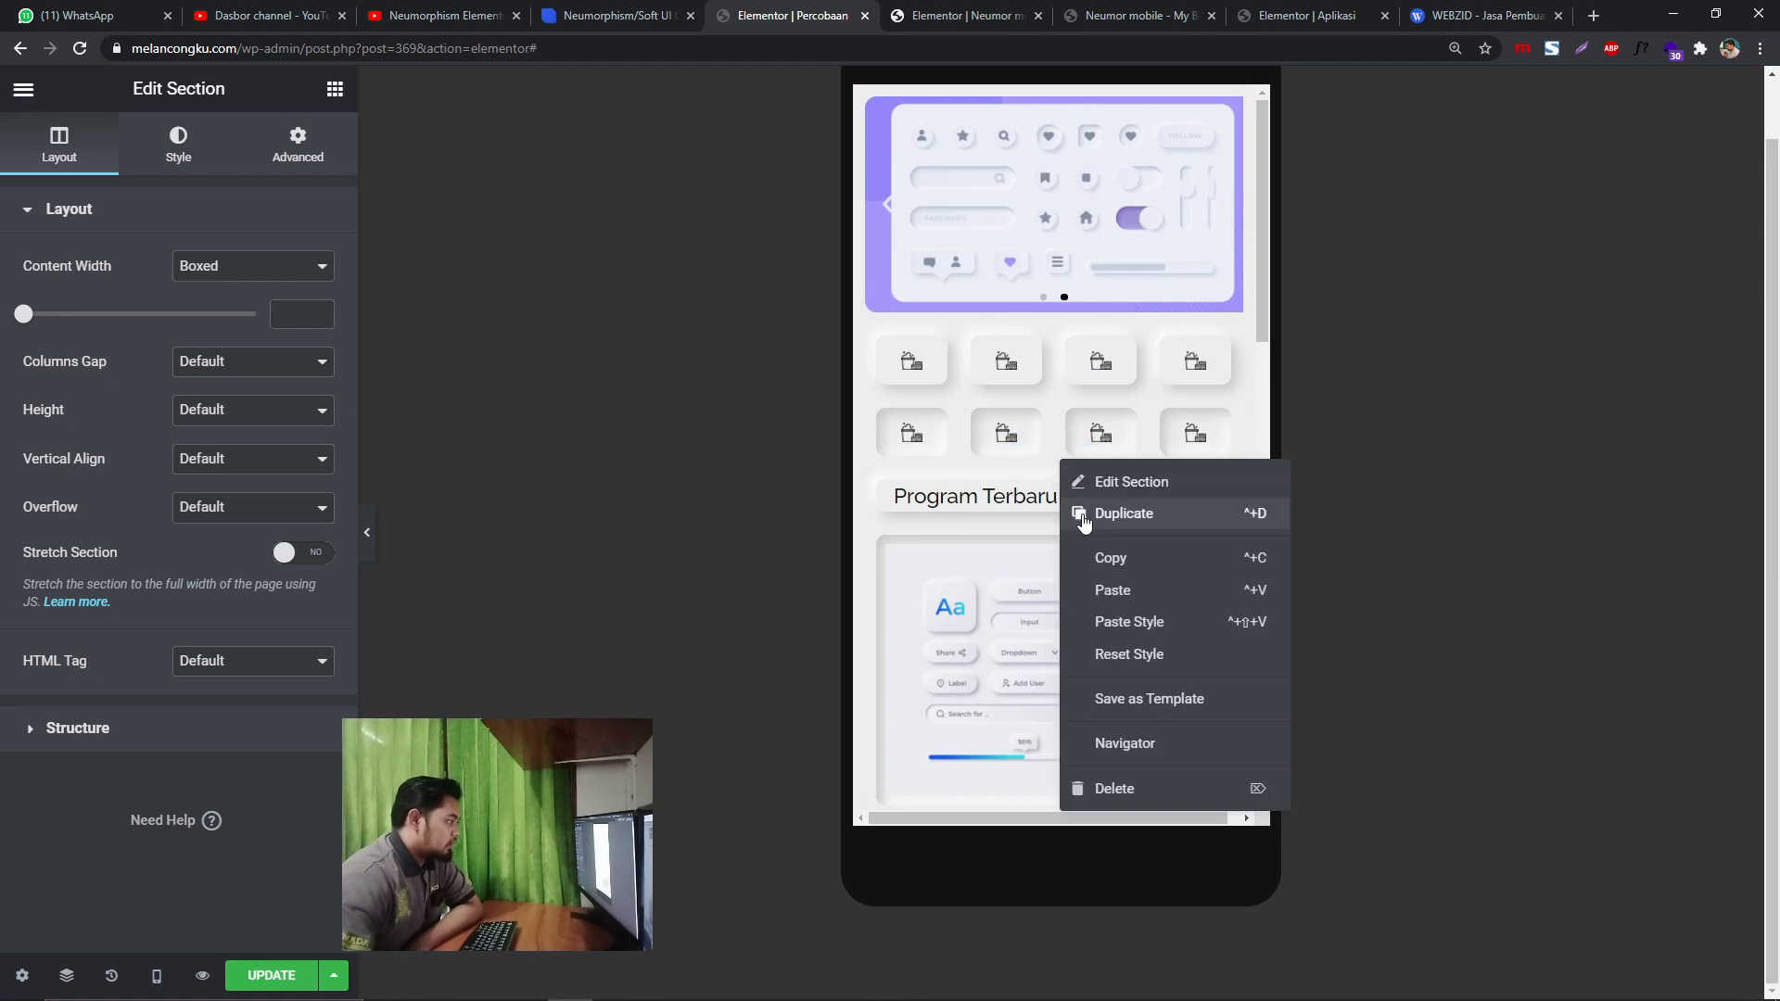
{"action": "left_click", "coordinate": [1109, 560]}
{"action": "scroll", "coordinate": [1066, 519], "scroll_direction": "down", "scroll_amount": 10}
{"action": "right_click", "coordinate": [1053, 390]}
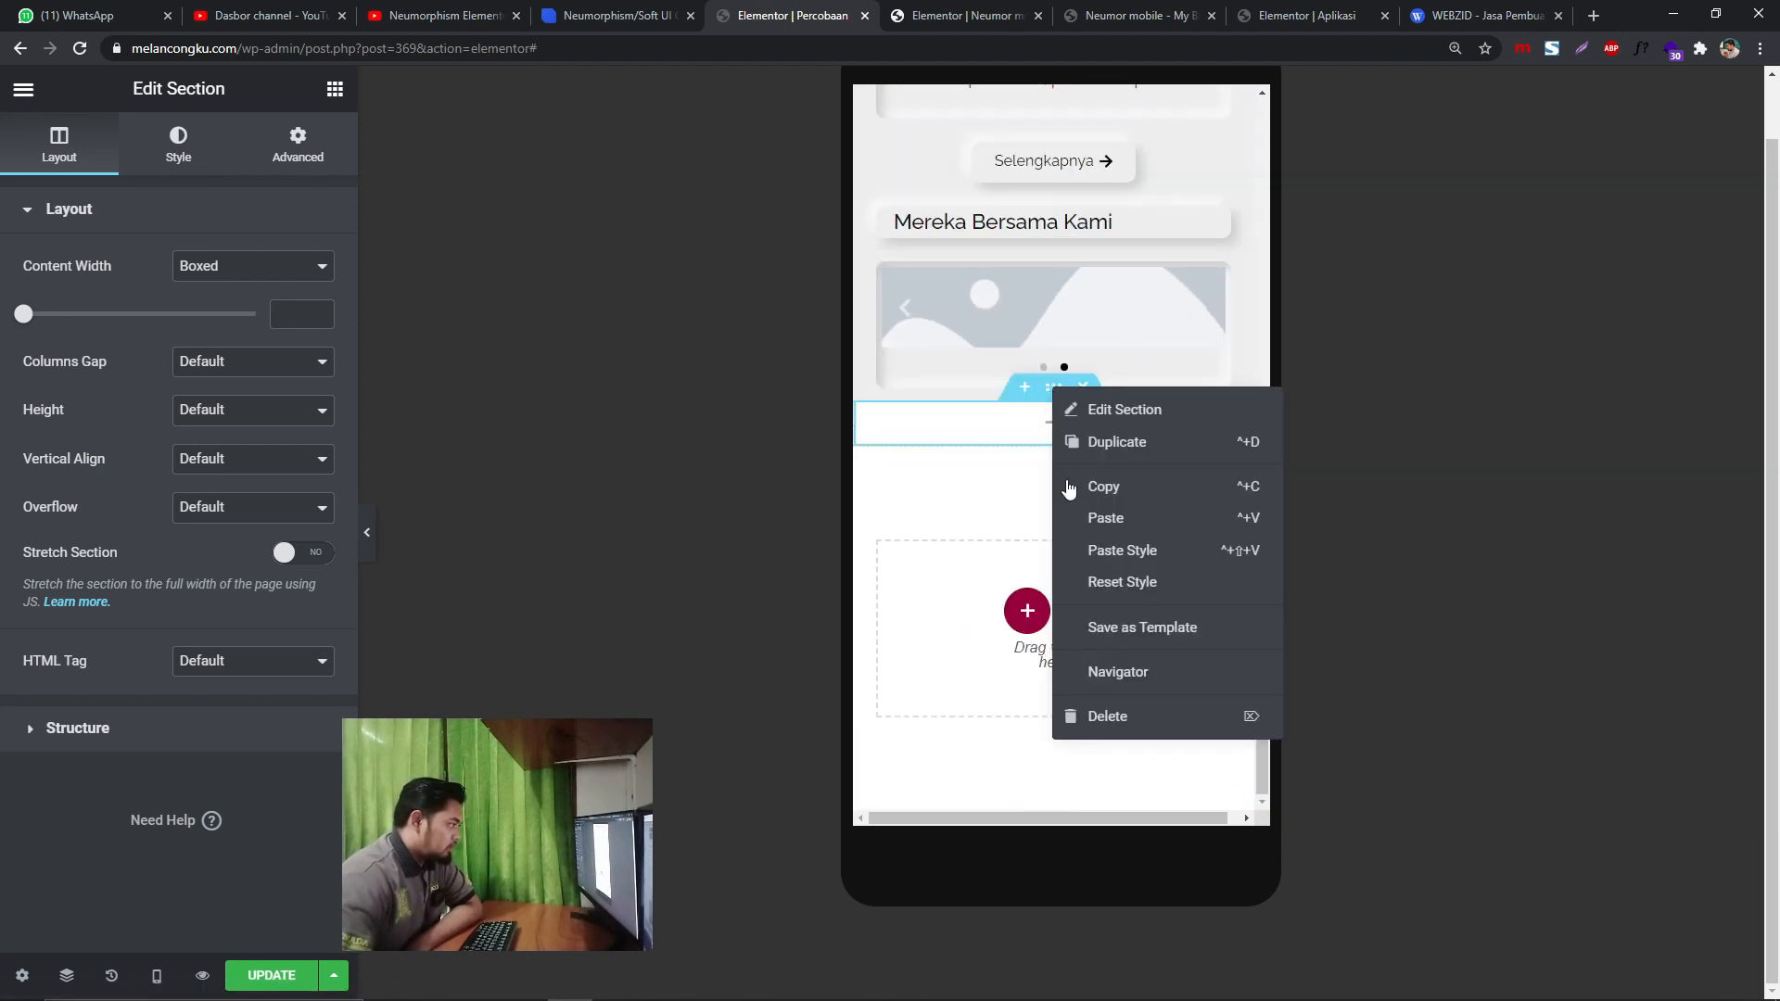
{"action": "left_click", "coordinate": [1108, 549]}
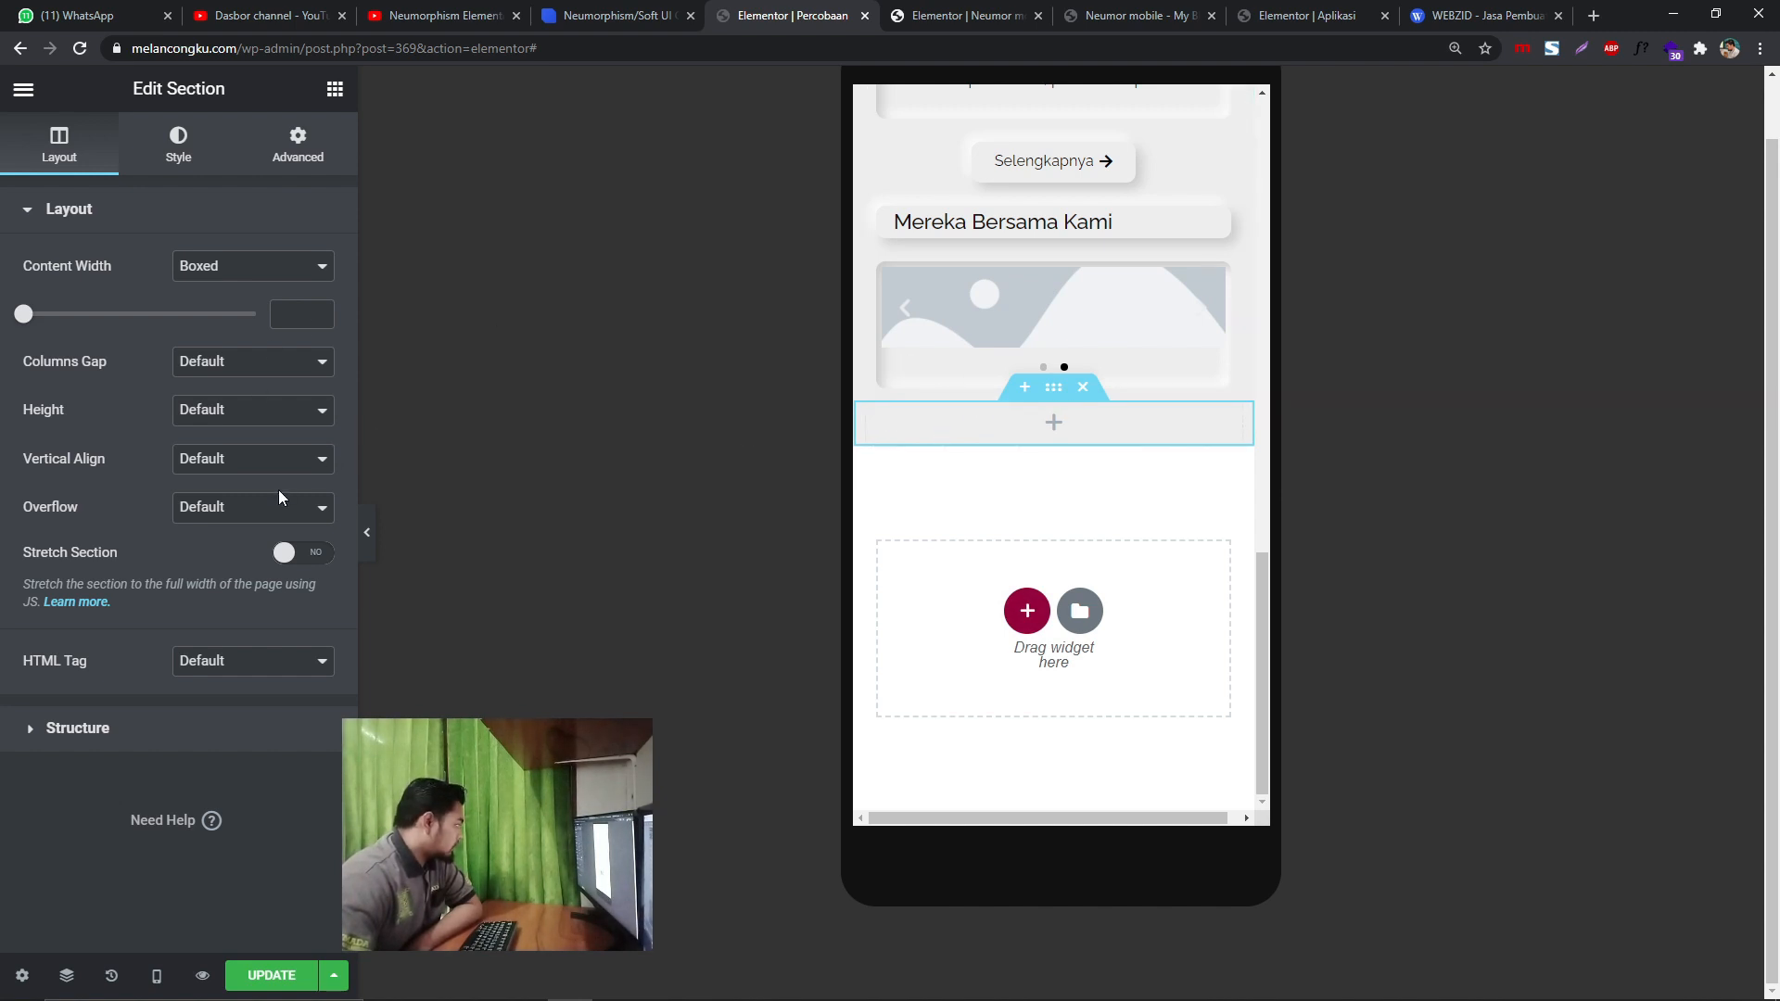
{"action": "left_click", "coordinate": [293, 154]}
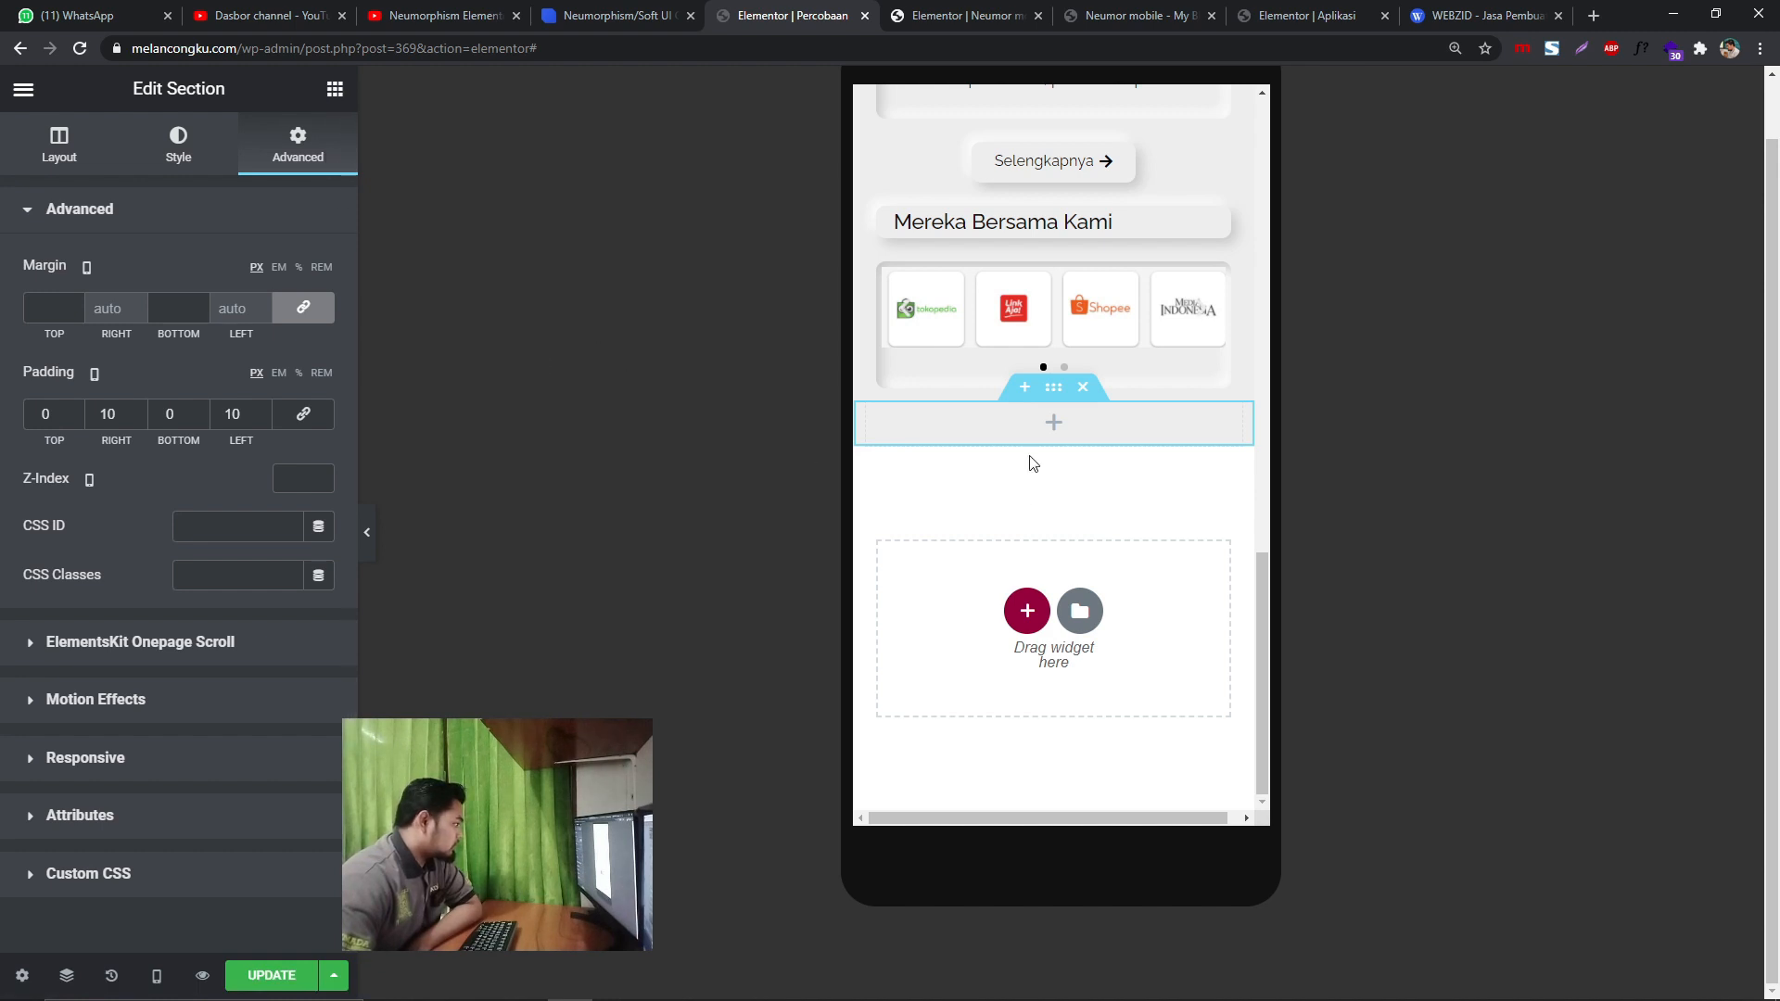
- Add an Icon widget to the new section and set its column's vertical alignment to Middle
{"action": "left_click", "coordinate": [335, 88]}
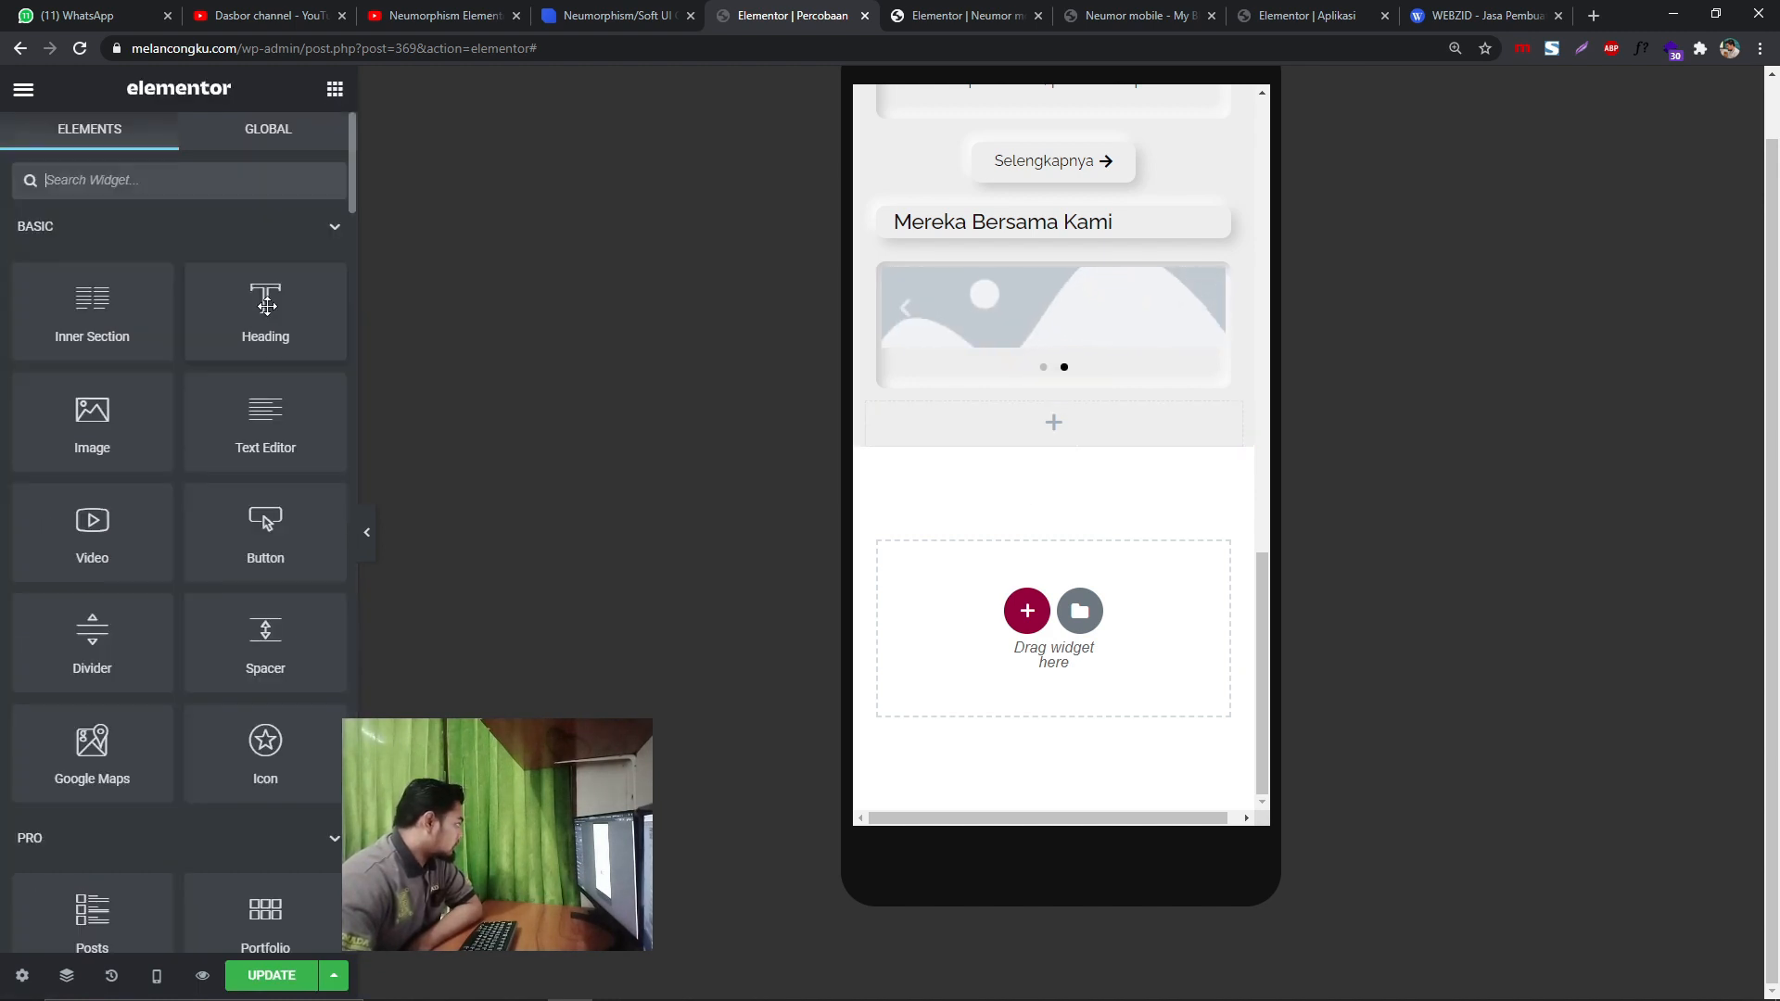
{"action": "left_click_drag", "start_coordinate": [266, 746], "coordinate": [1033, 445]}
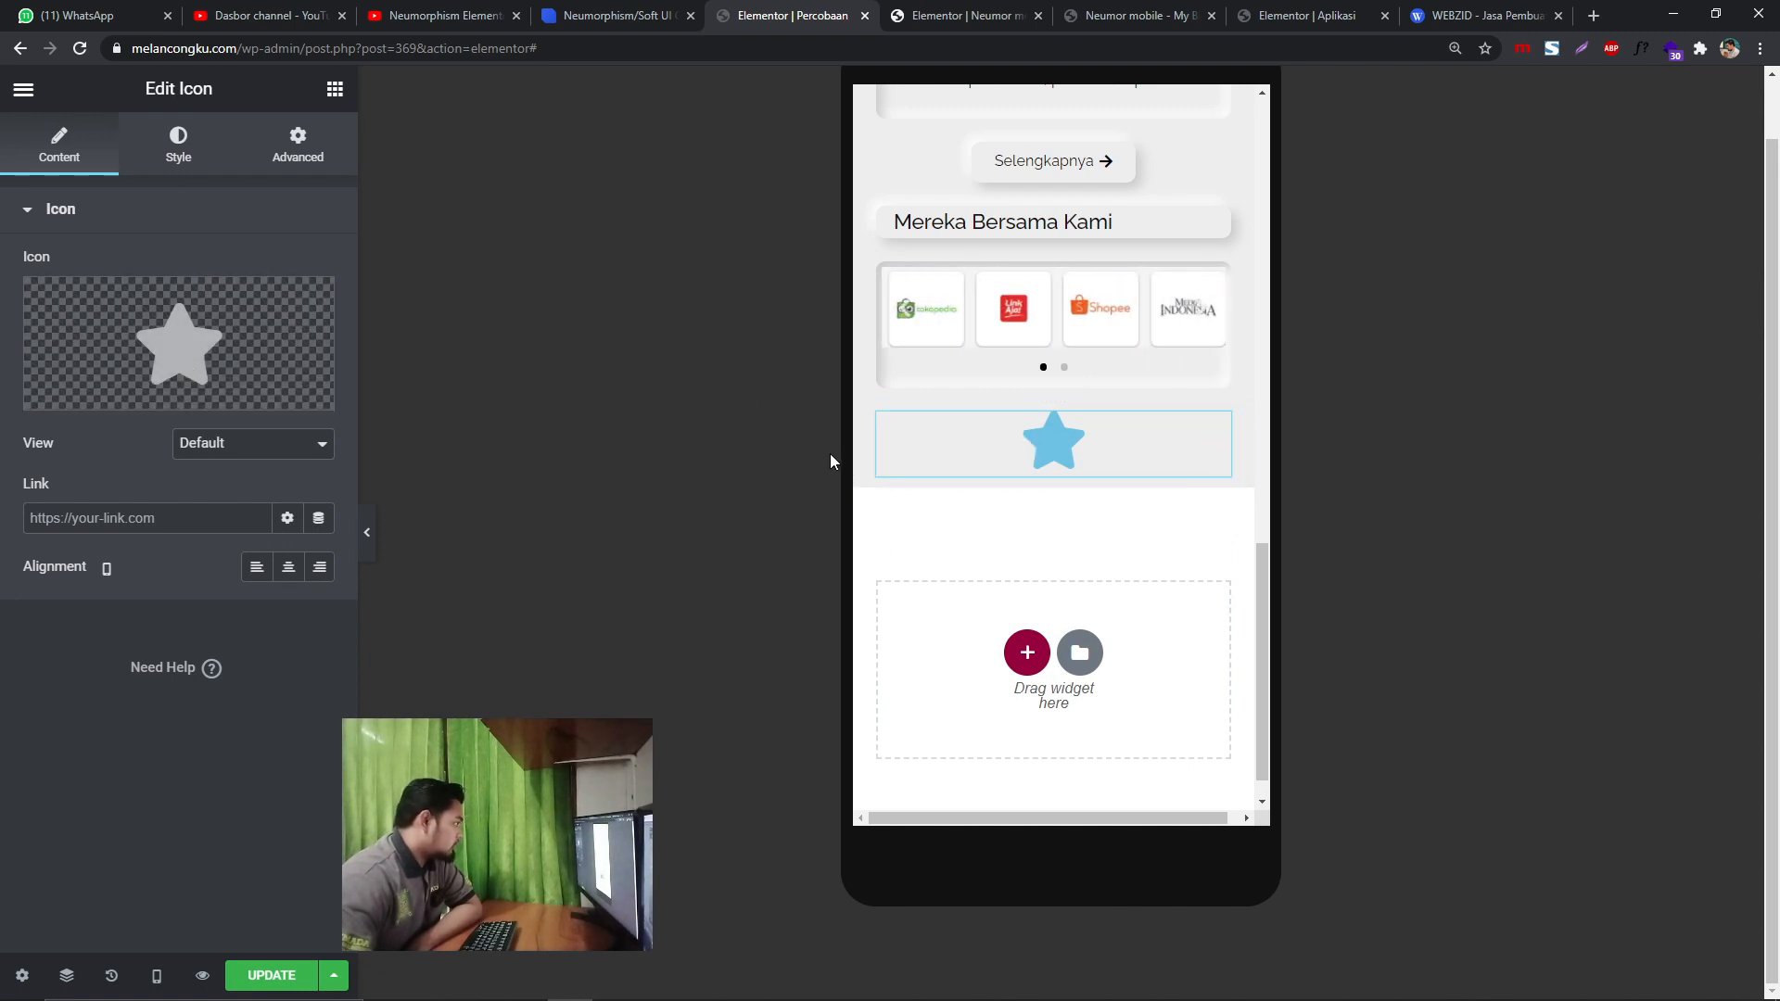
{"action": "left_click", "coordinate": [880, 419]}
{"action": "left_click", "coordinate": [253, 312]}
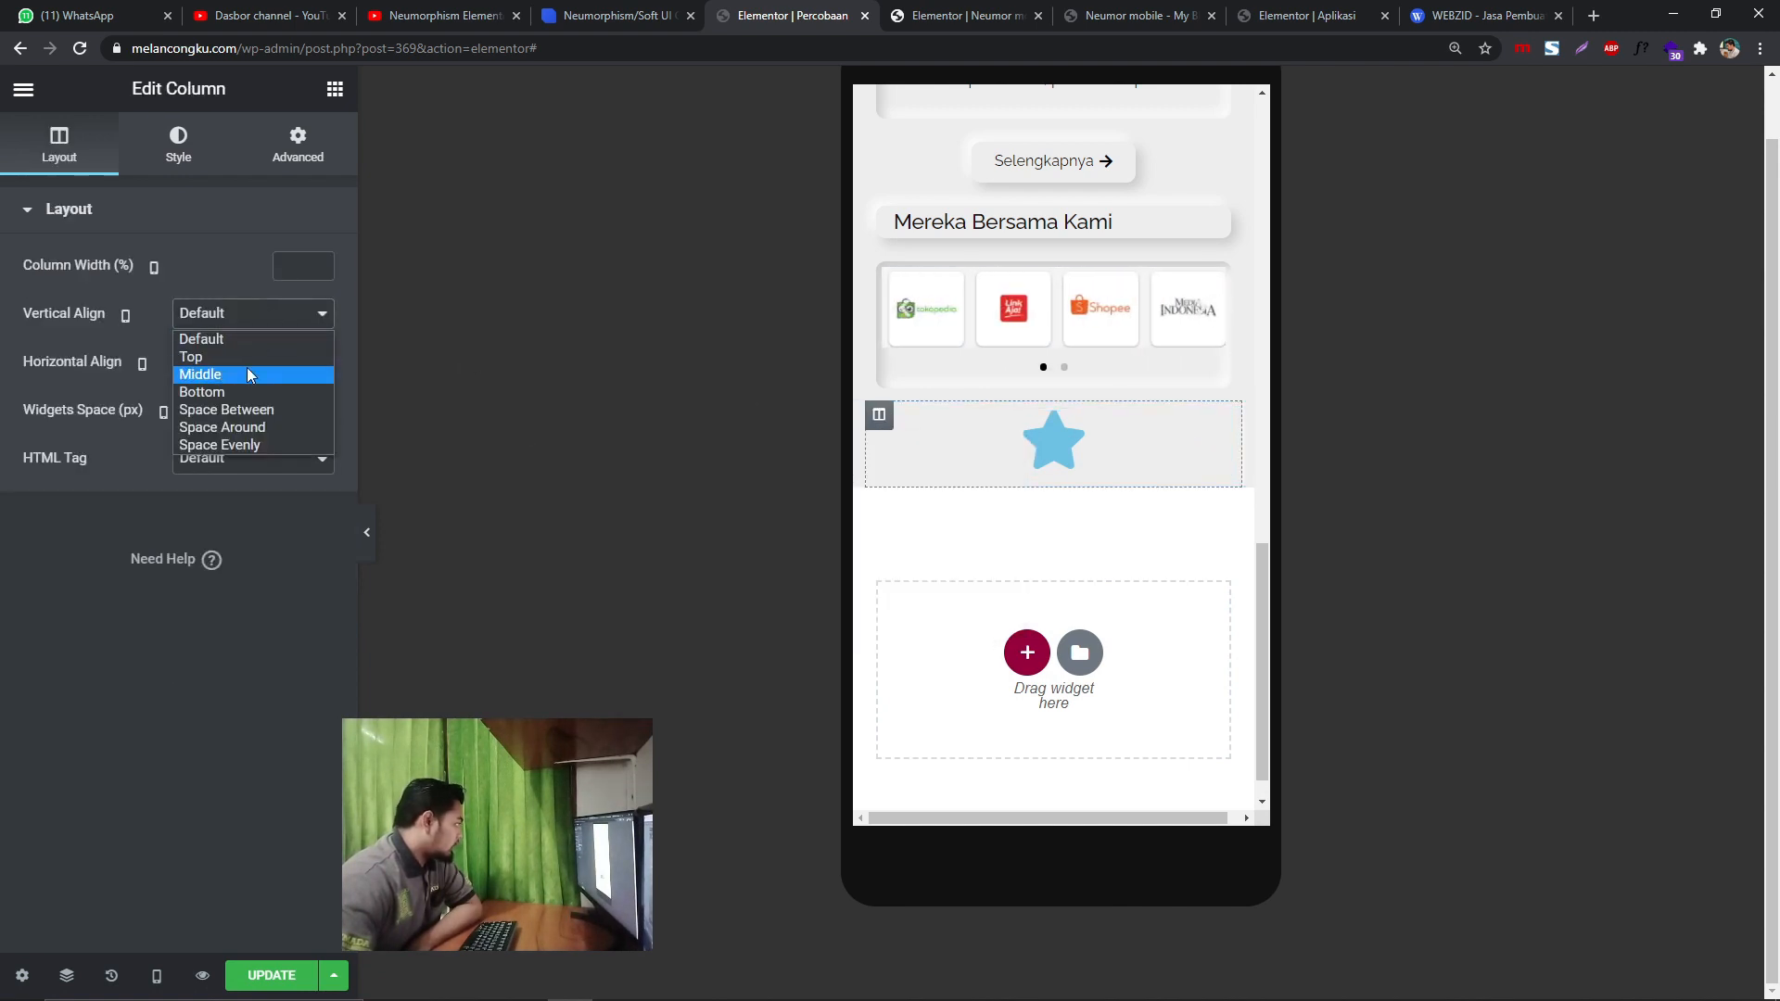
{"action": "left_click", "coordinate": [247, 377]}
- Replace the star with the Store alt icon and set its size to 24
{"action": "left_click", "coordinate": [964, 460]}
{"action": "left_click", "coordinate": [153, 359]}
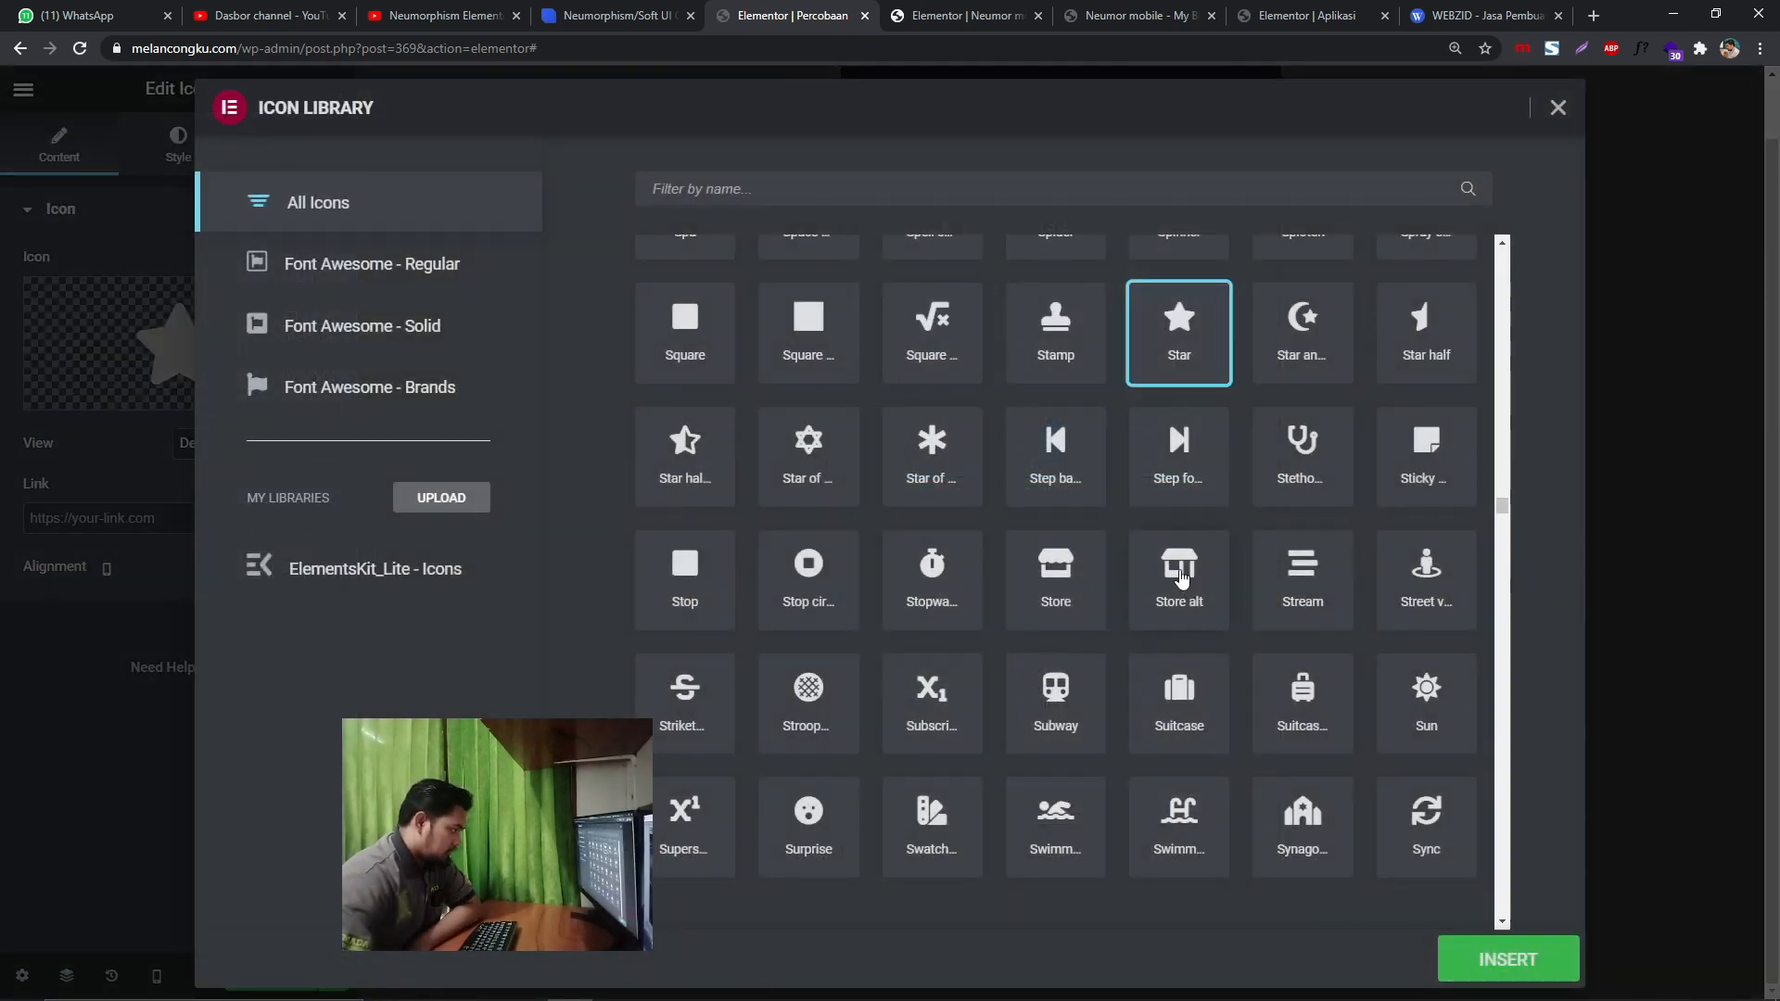
{"action": "left_click", "coordinate": [1181, 576]}
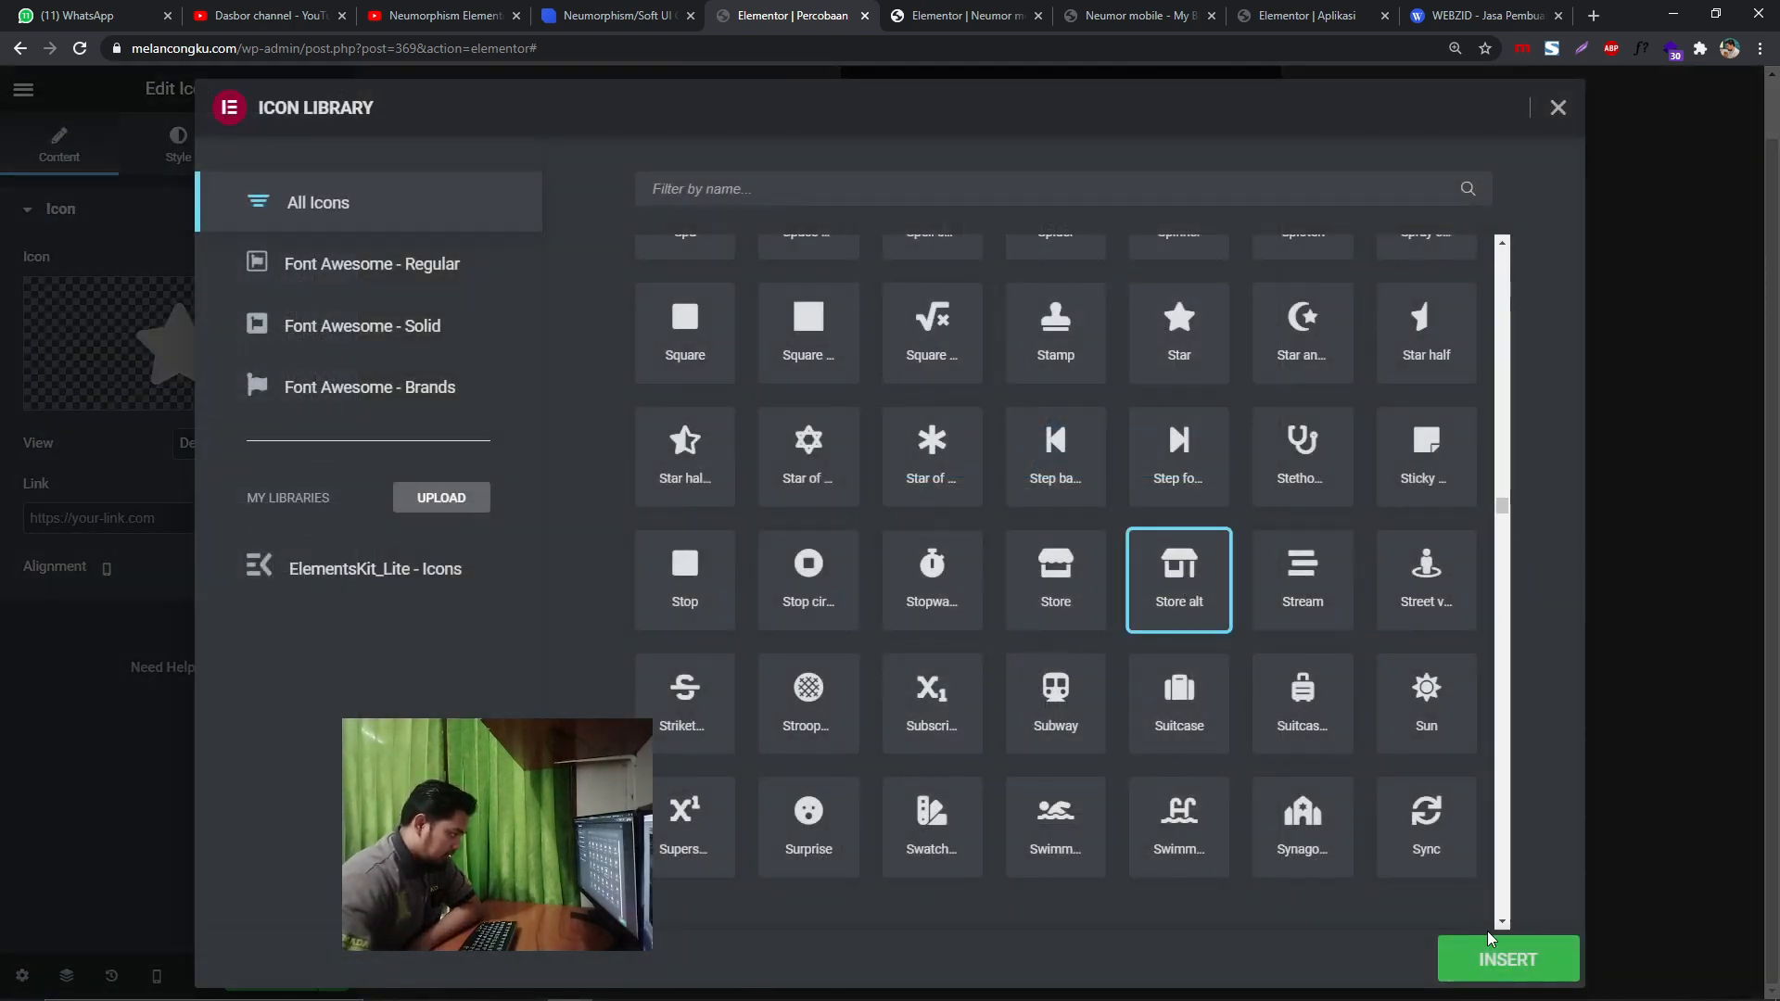
{"action": "left_click", "coordinate": [1483, 957]}
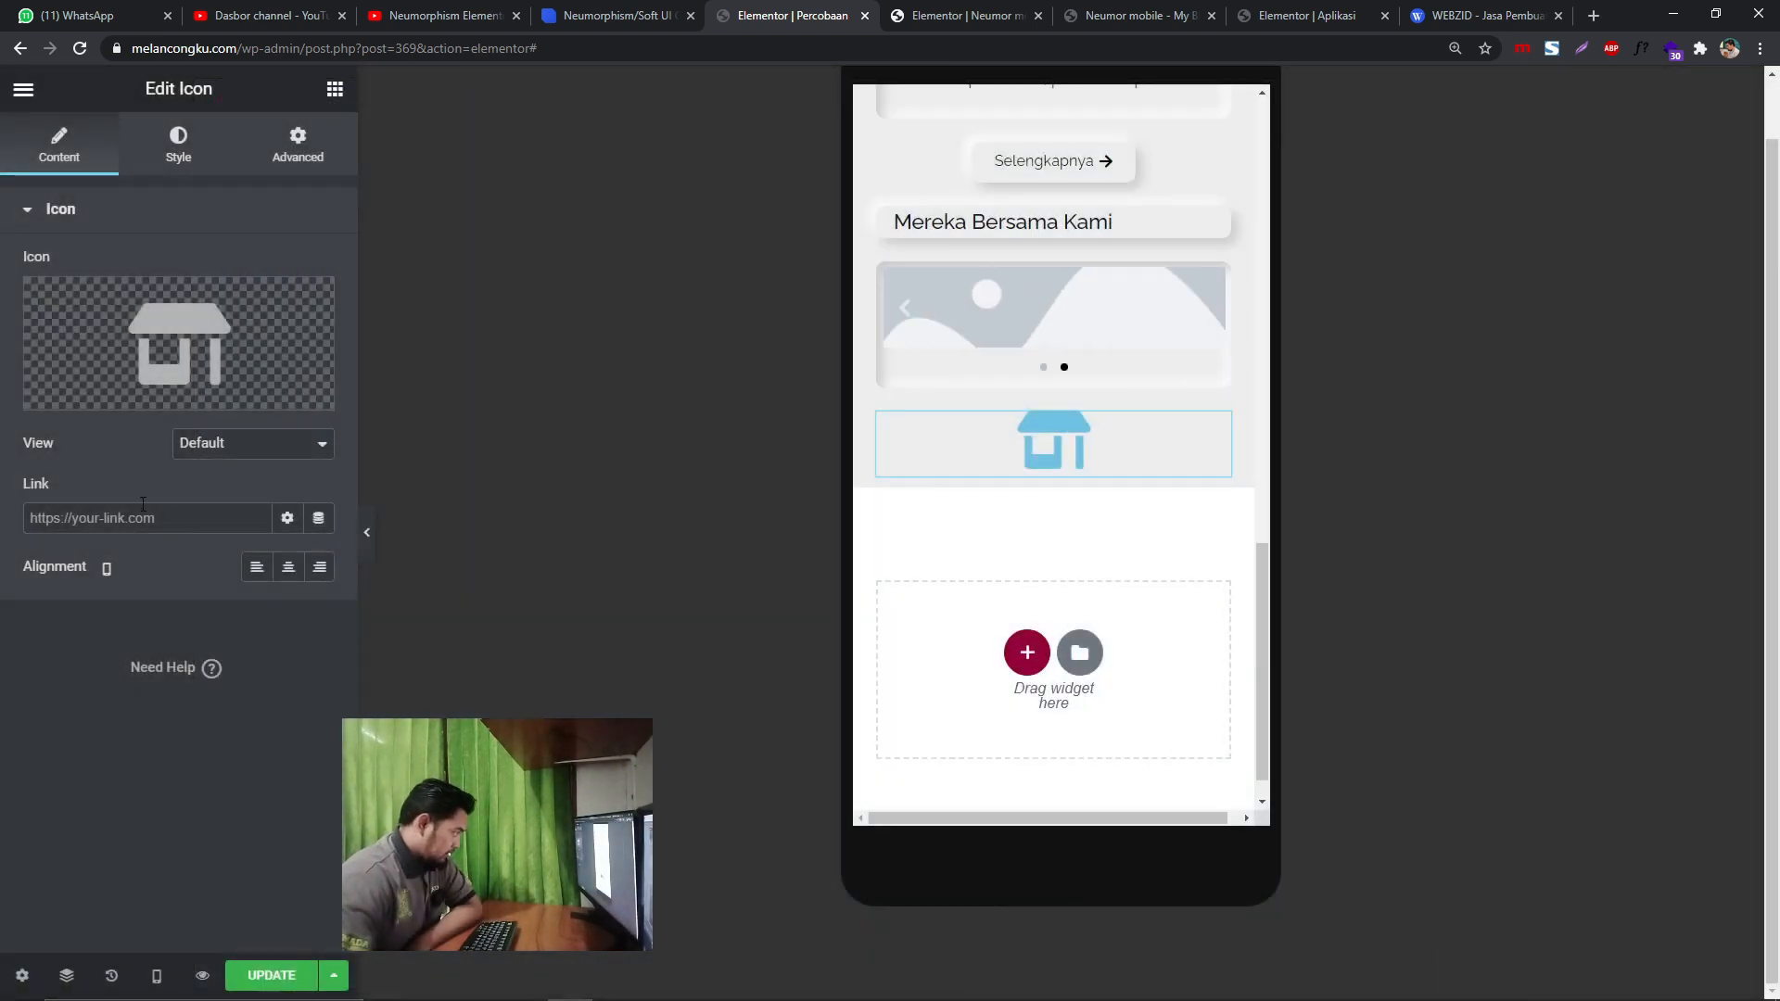
{"action": "left_click", "coordinate": [178, 146]}
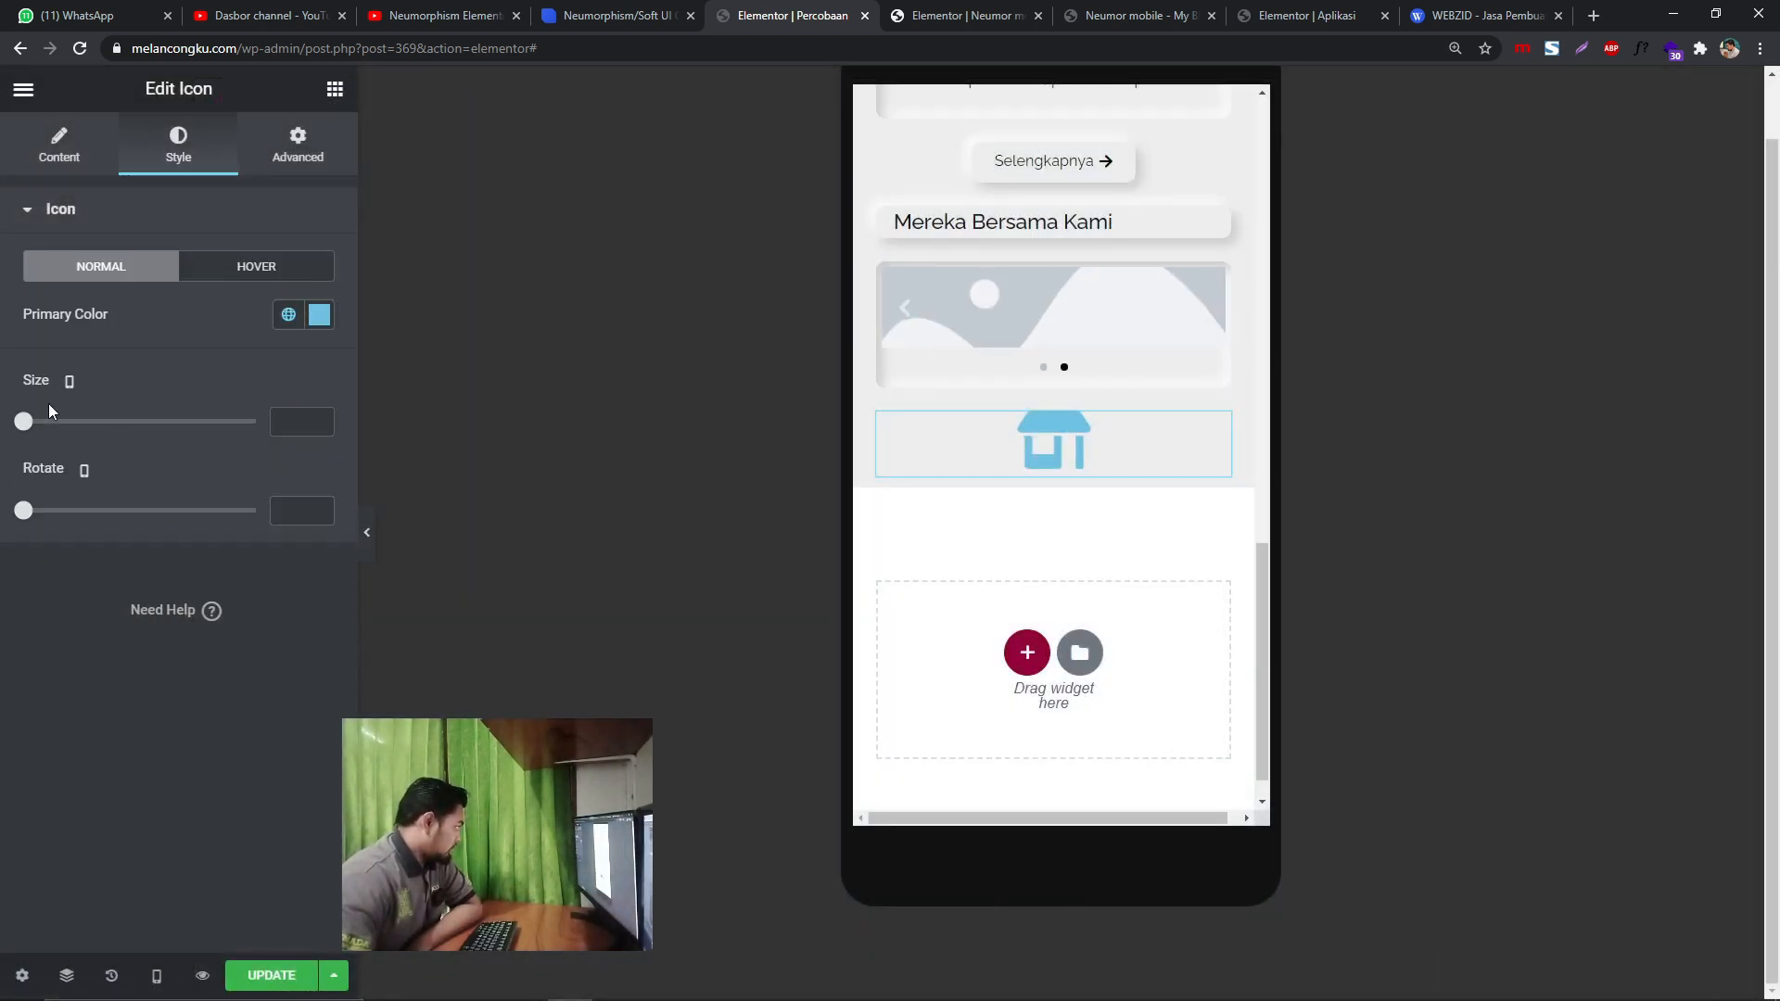
{"action": "left_click_drag", "start_coordinate": [22, 425], "coordinate": [37, 426]}
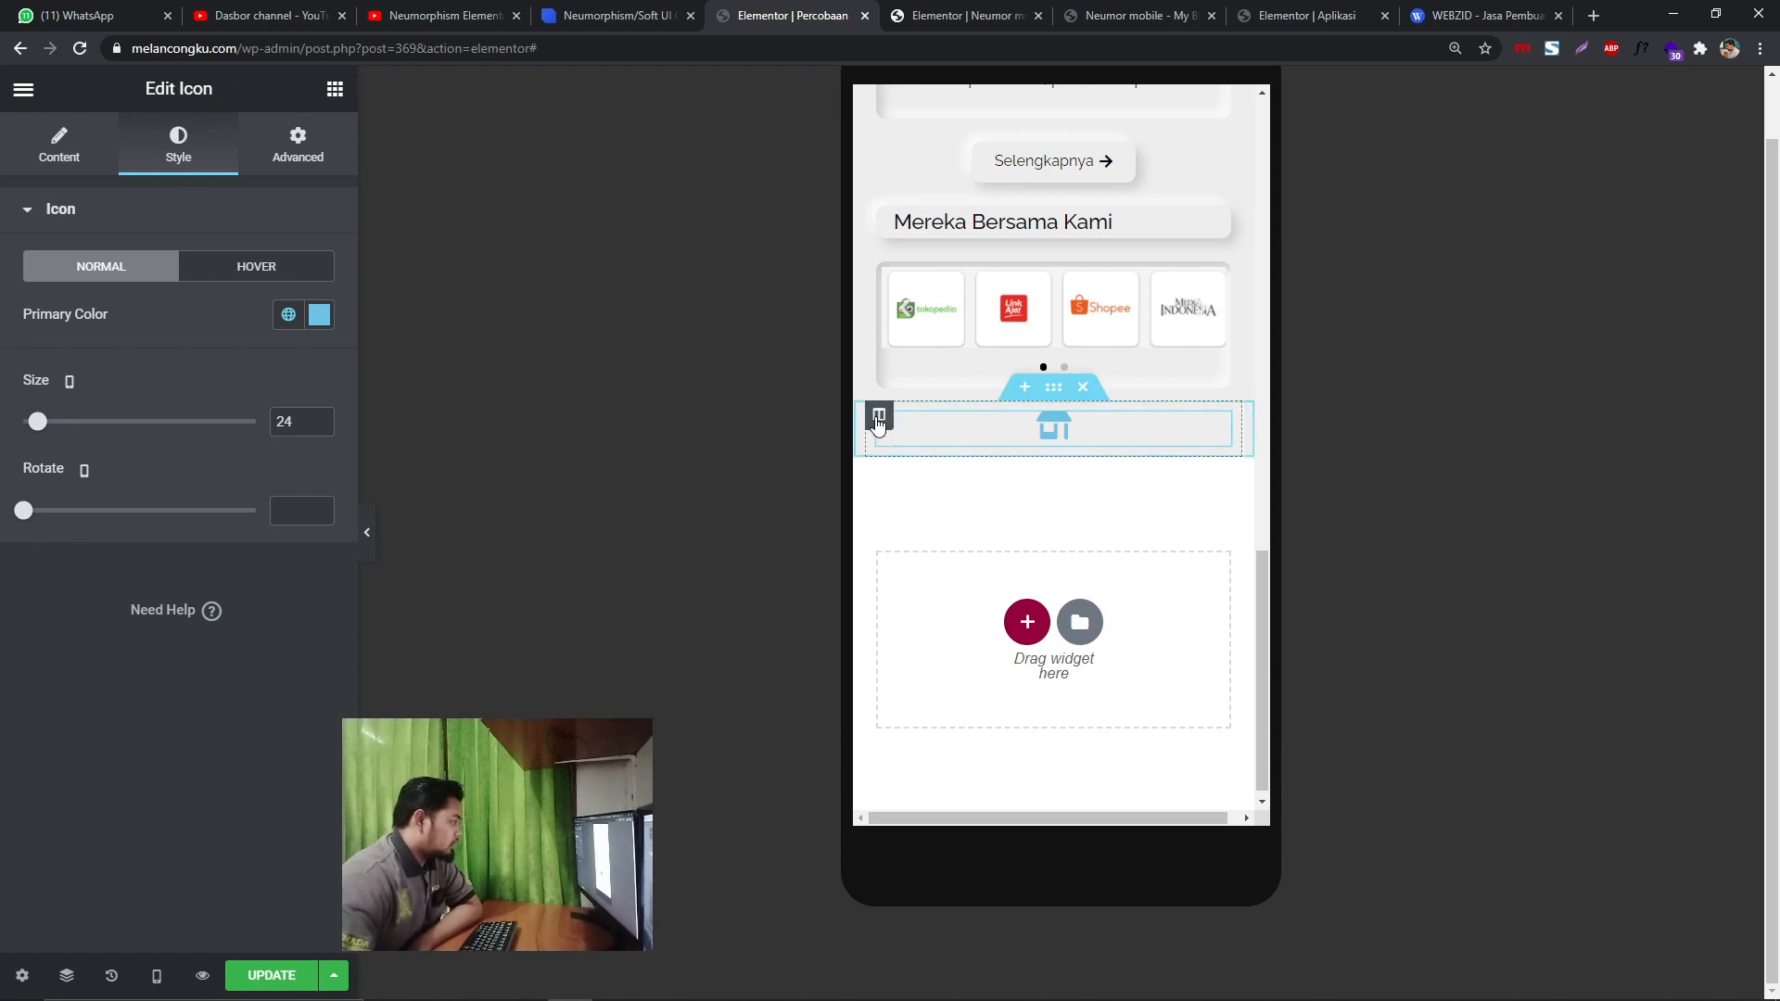
- Set the store icon's column width to 25% and compare it with the icon grid below the banner
{"action": "left_click", "coordinate": [879, 422]}
{"action": "left_click", "coordinate": [296, 267]}
{"action": "type", "text": "2"}
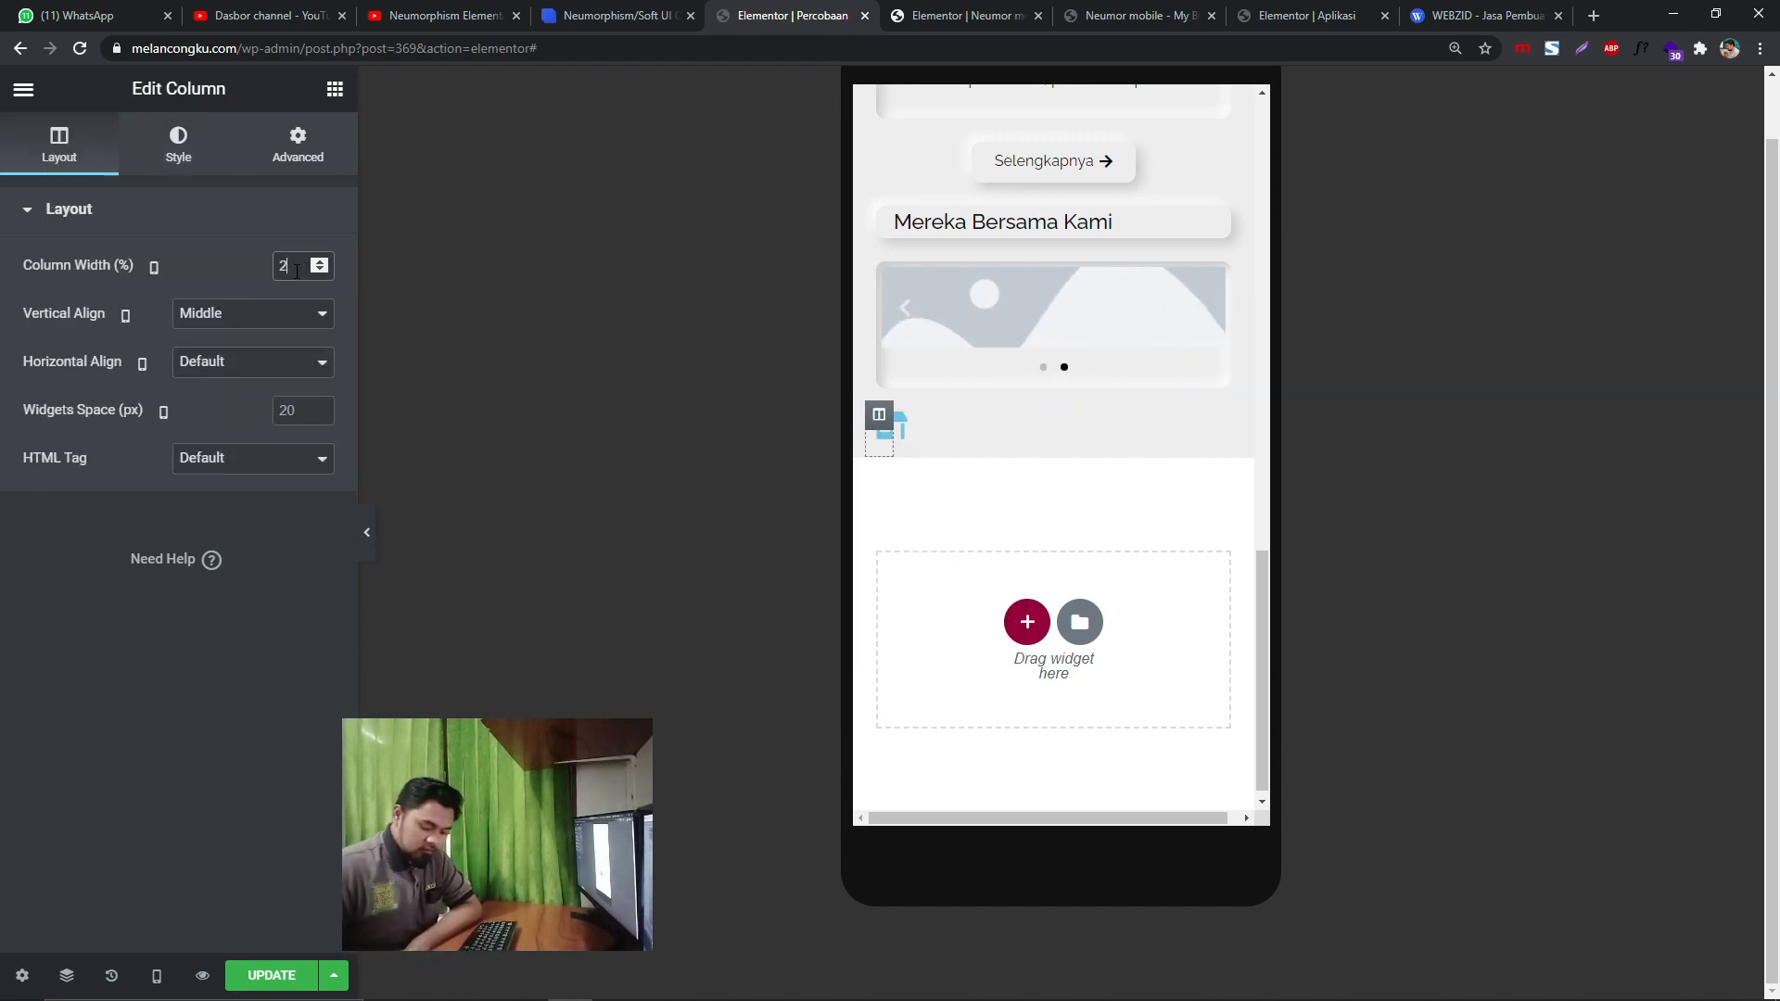
{"action": "type", "text": "5"}
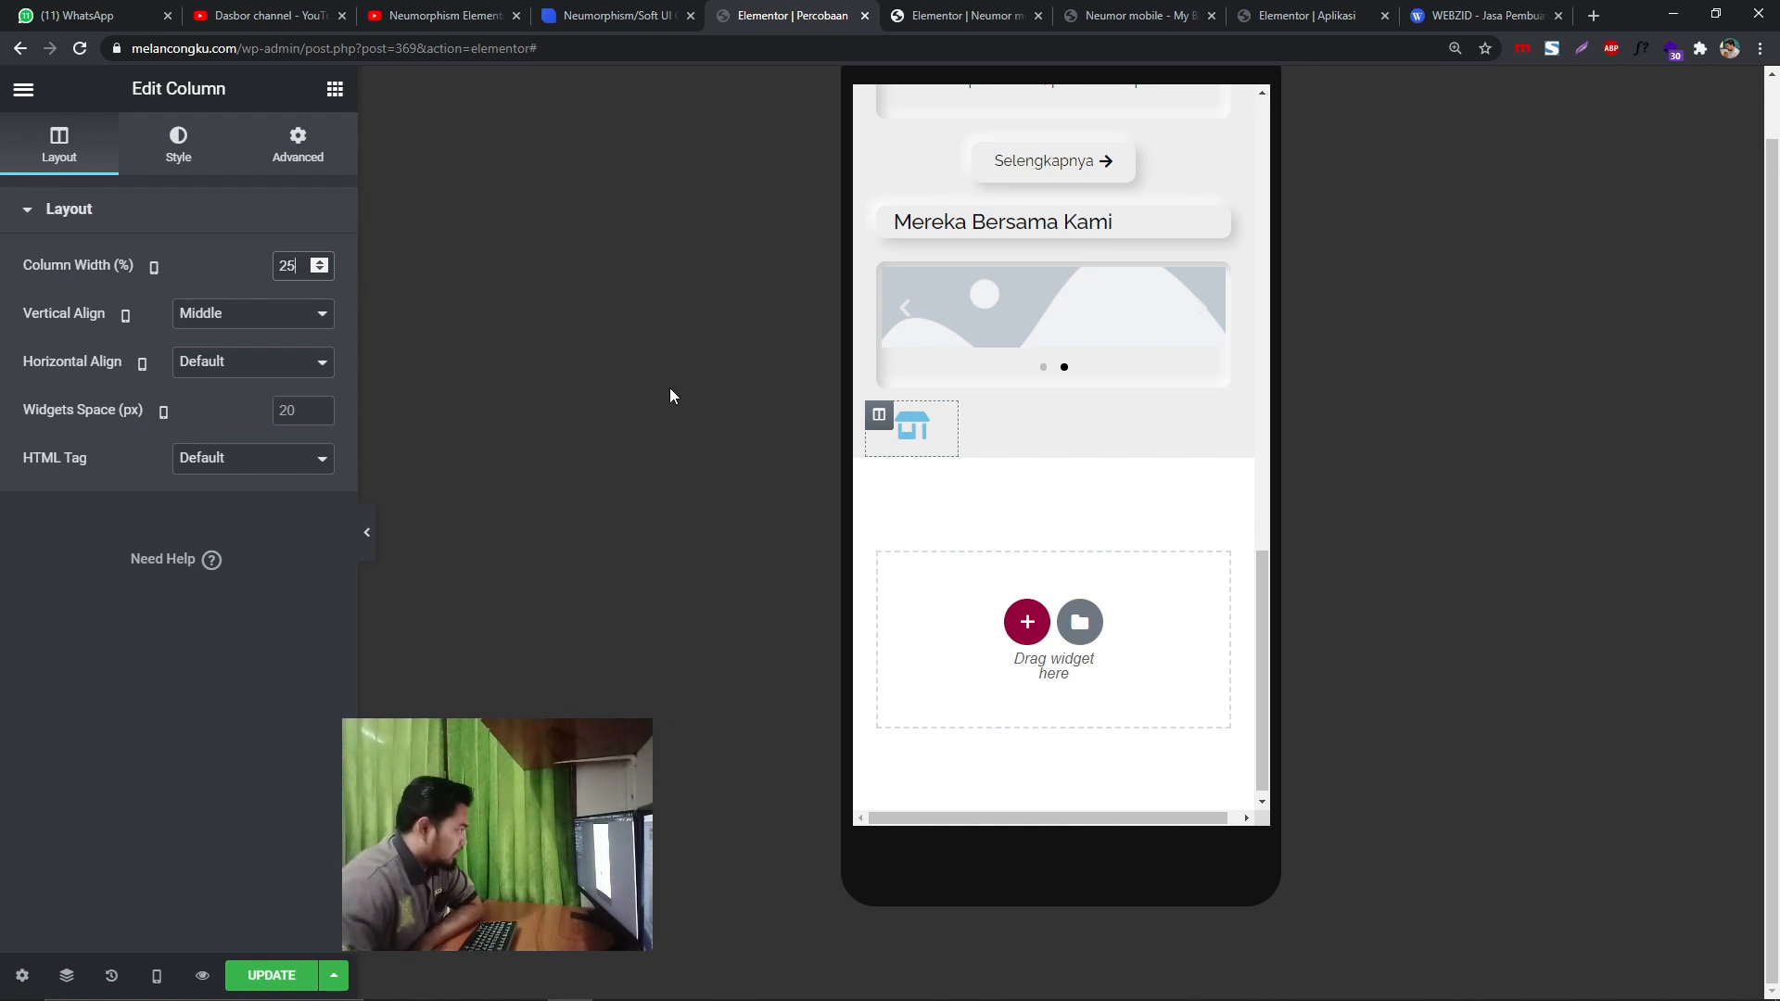
{"action": "scroll", "coordinate": [1032, 464], "scroll_direction": "up", "scroll_amount": 10}
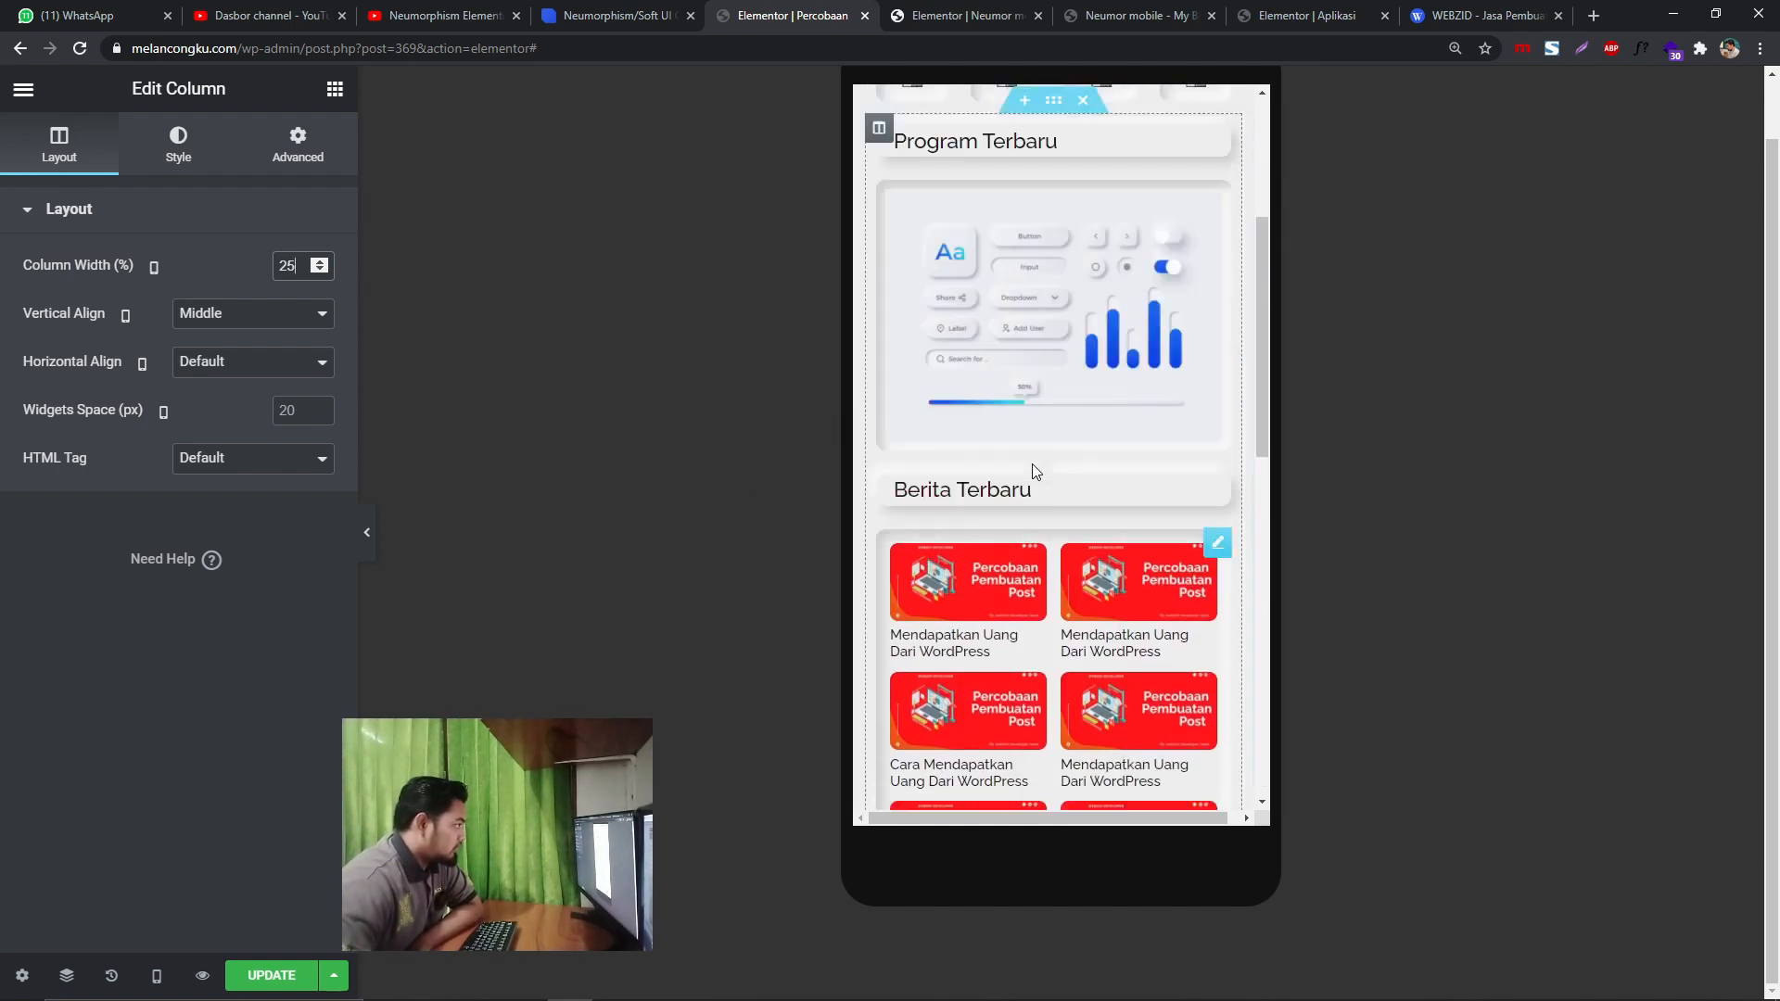
{"action": "scroll", "coordinate": [1032, 463], "scroll_direction": "up", "scroll_amount": 4}
{"action": "scroll", "coordinate": [934, 389], "scroll_direction": "down", "scroll_amount": 15}
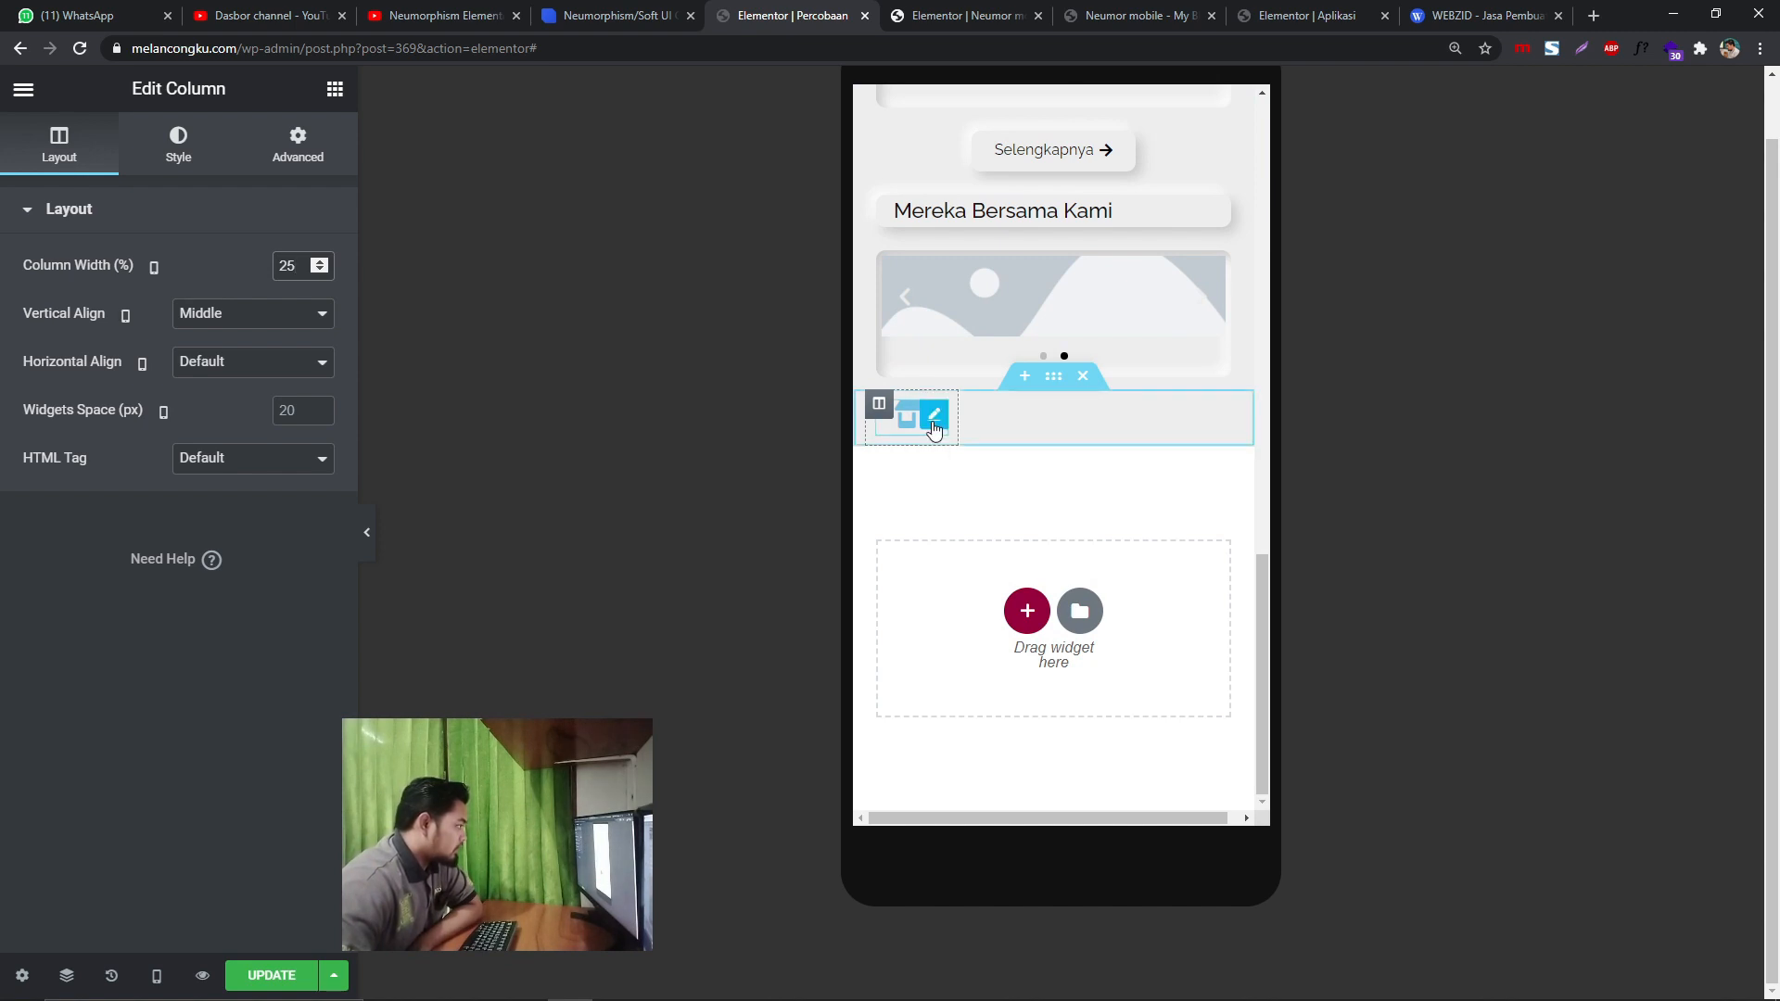
- Give the store icon the CSS ID "bb" and unlinked padding with 5 px on the top and 0 on the other sides
{"action": "left_click", "coordinate": [934, 422]}
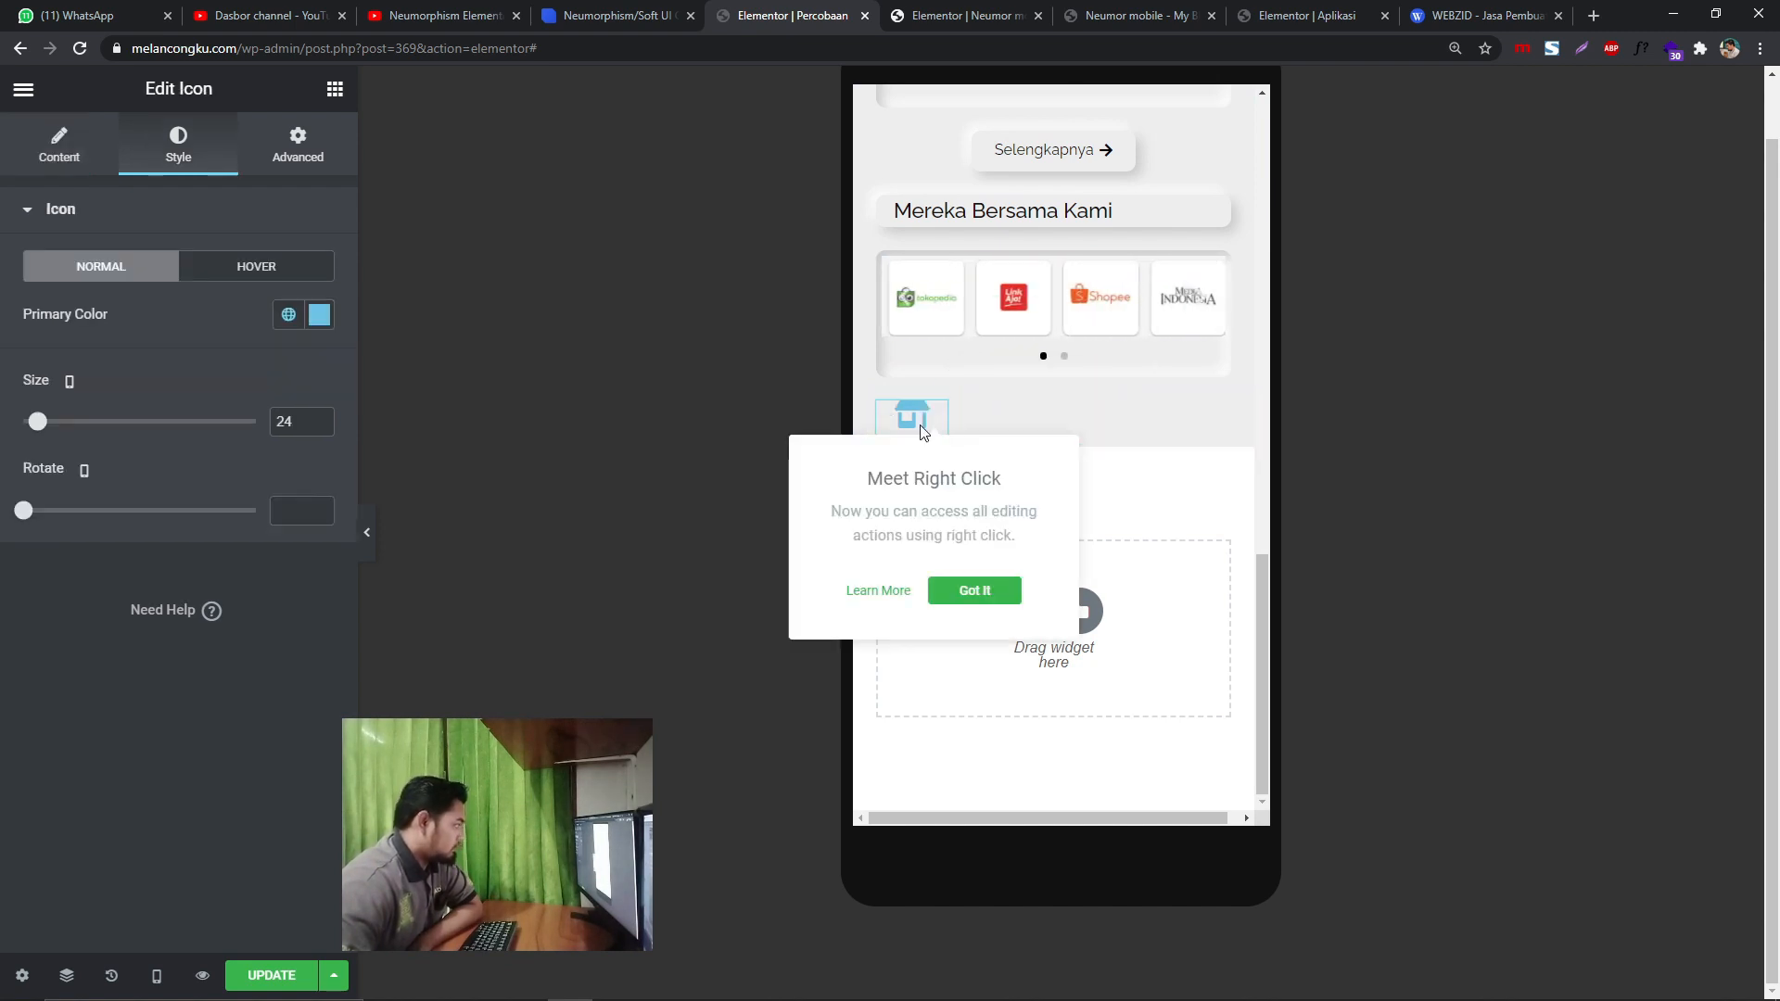
{"action": "left_click", "coordinate": [298, 159]}
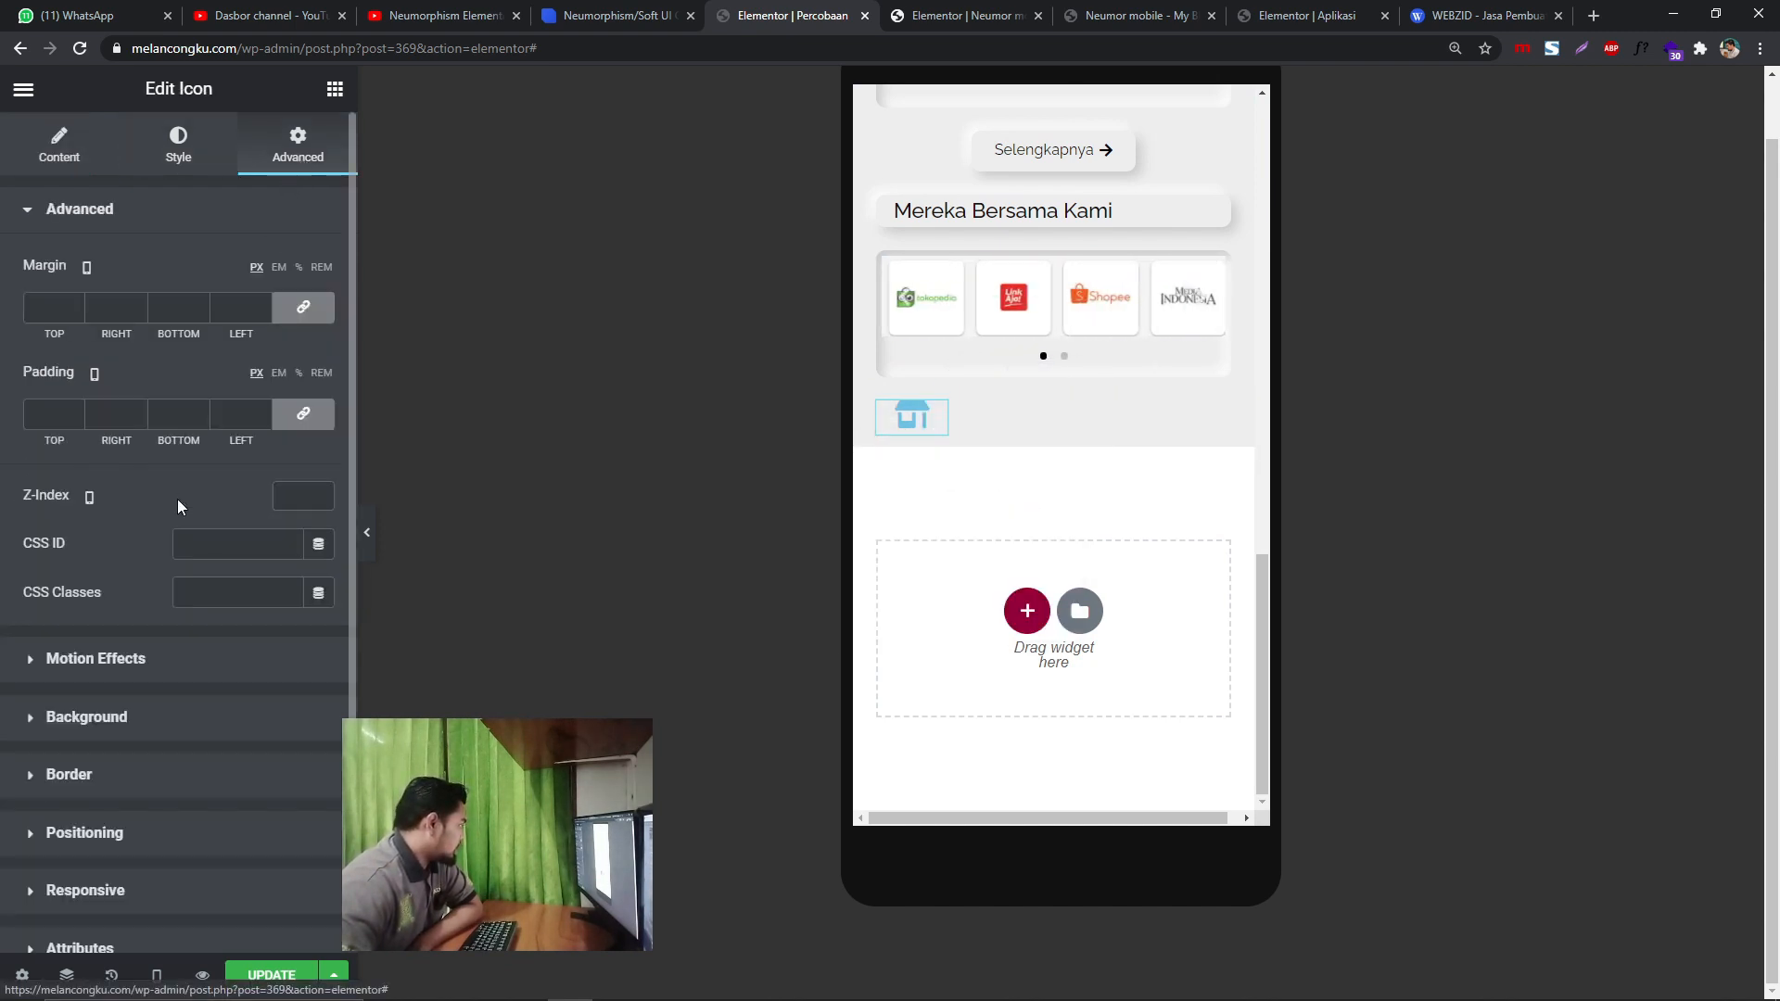
{"action": "left_click", "coordinate": [189, 546]}
{"action": "type", "text": "bi"}
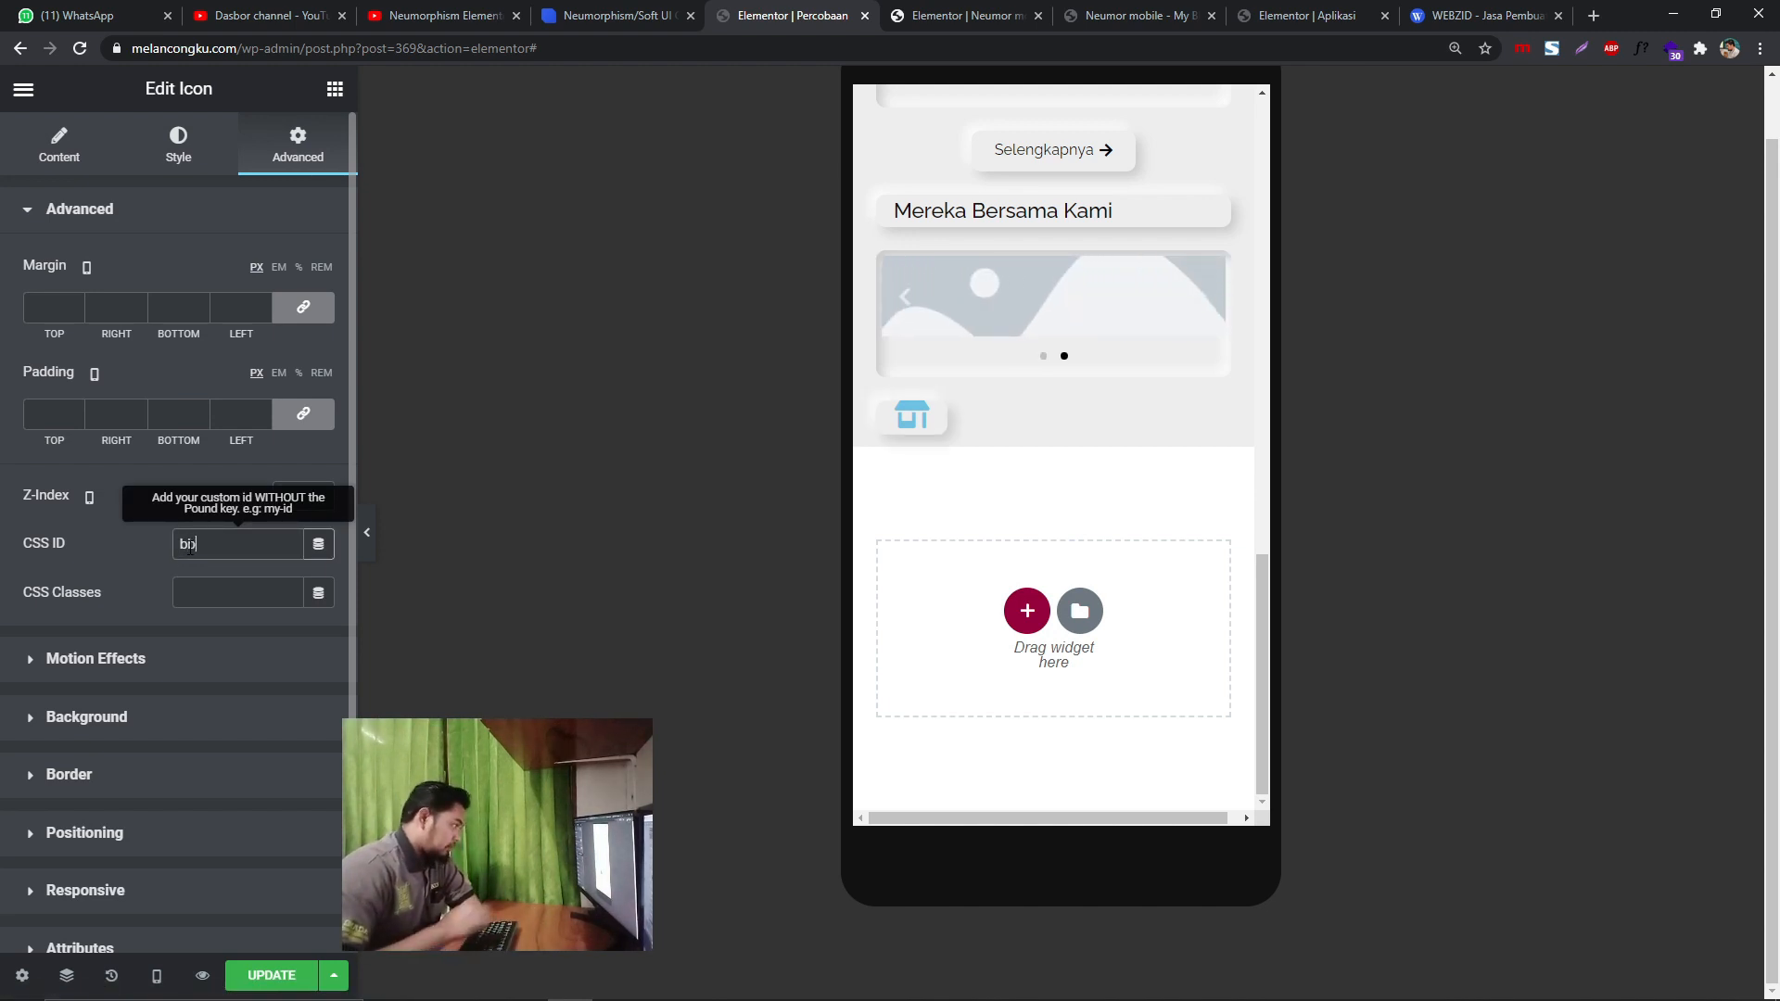
{"action": "left_click", "coordinate": [278, 417]}
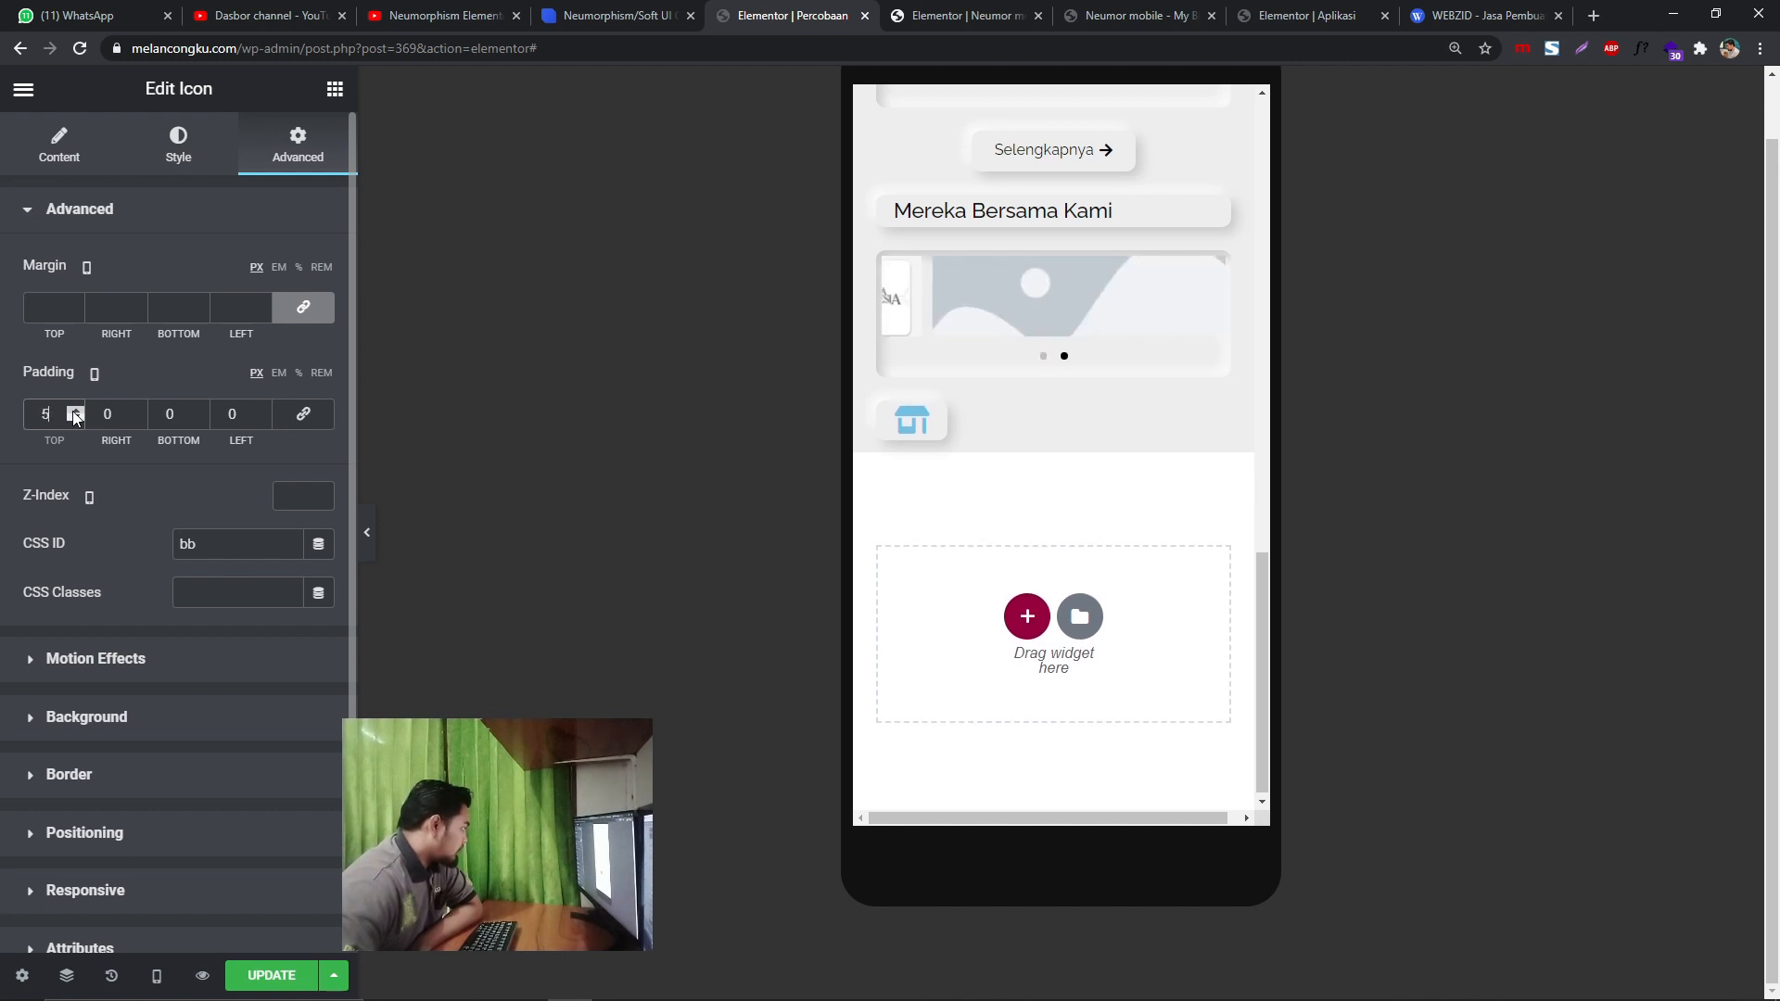
- Reduce the store icon's size to 19
{"action": "left_click", "coordinate": [913, 422]}
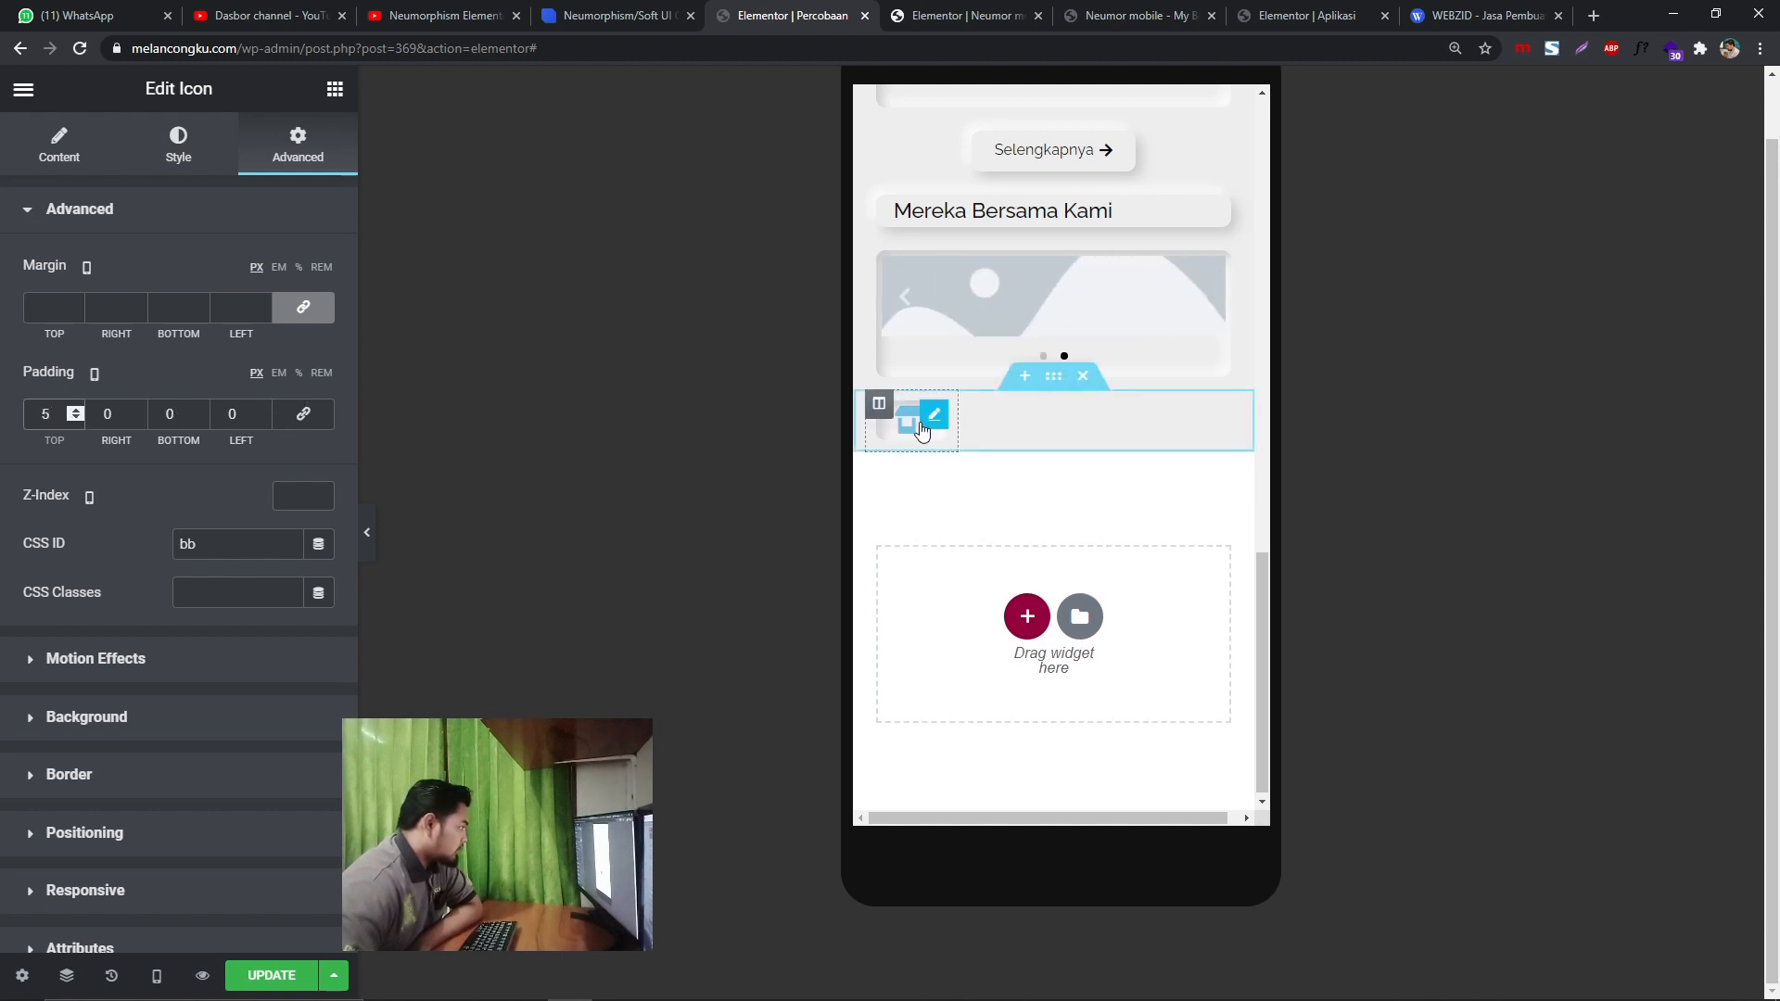
{"action": "left_click", "coordinate": [171, 171]}
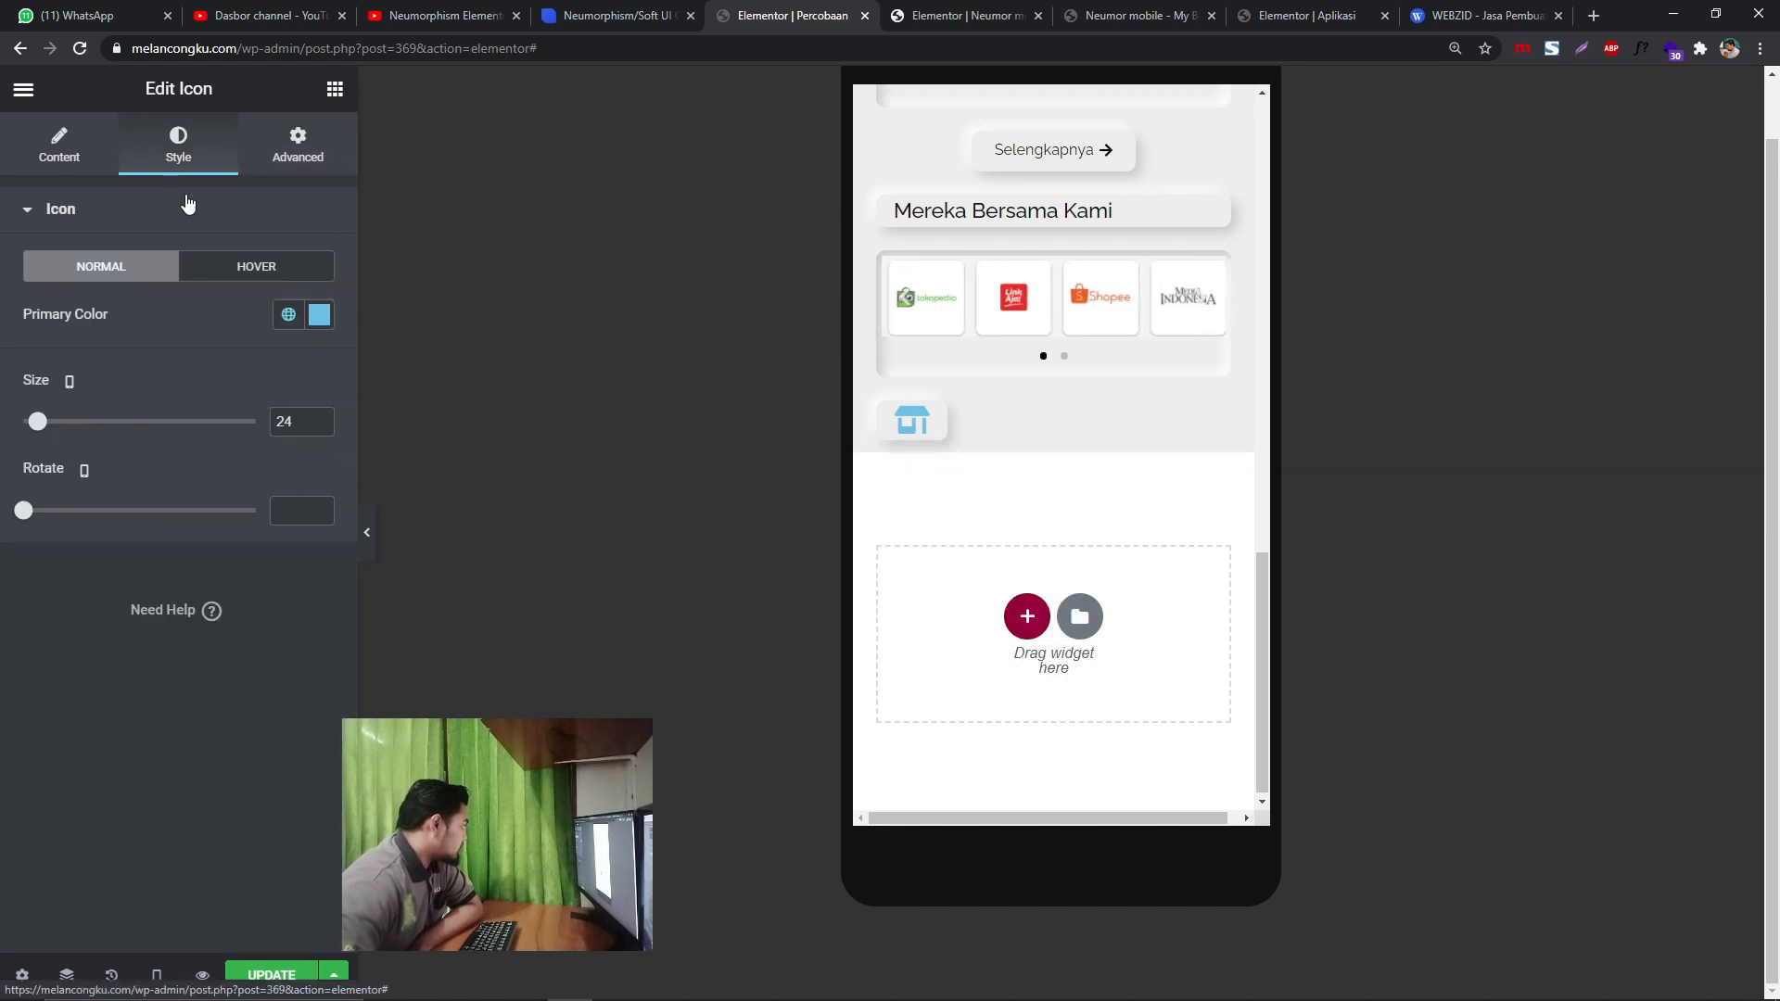
{"action": "left_click", "coordinate": [319, 425]}
{"action": "left_click", "coordinate": [319, 425]}
{"action": "left_click", "coordinate": [319, 426]}
{"action": "left_click", "coordinate": [318, 425]}
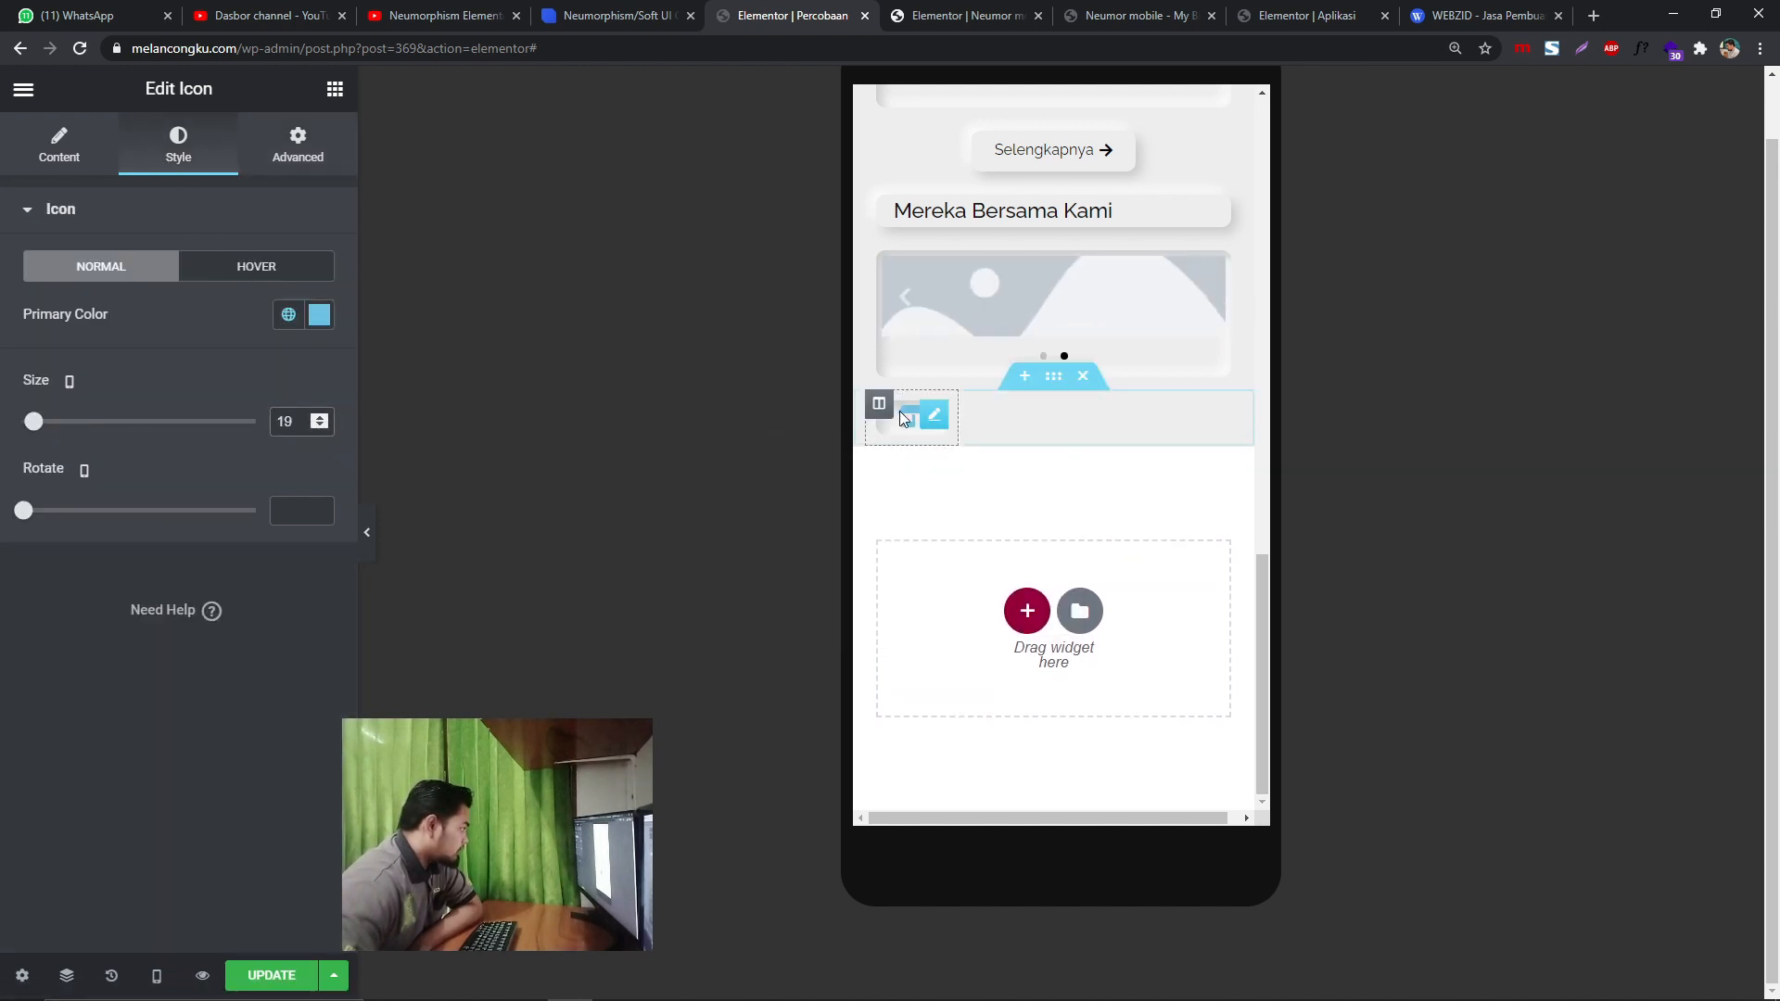
- Duplicate the store icon's column twice within the section
{"action": "right_click", "coordinate": [877, 408]}
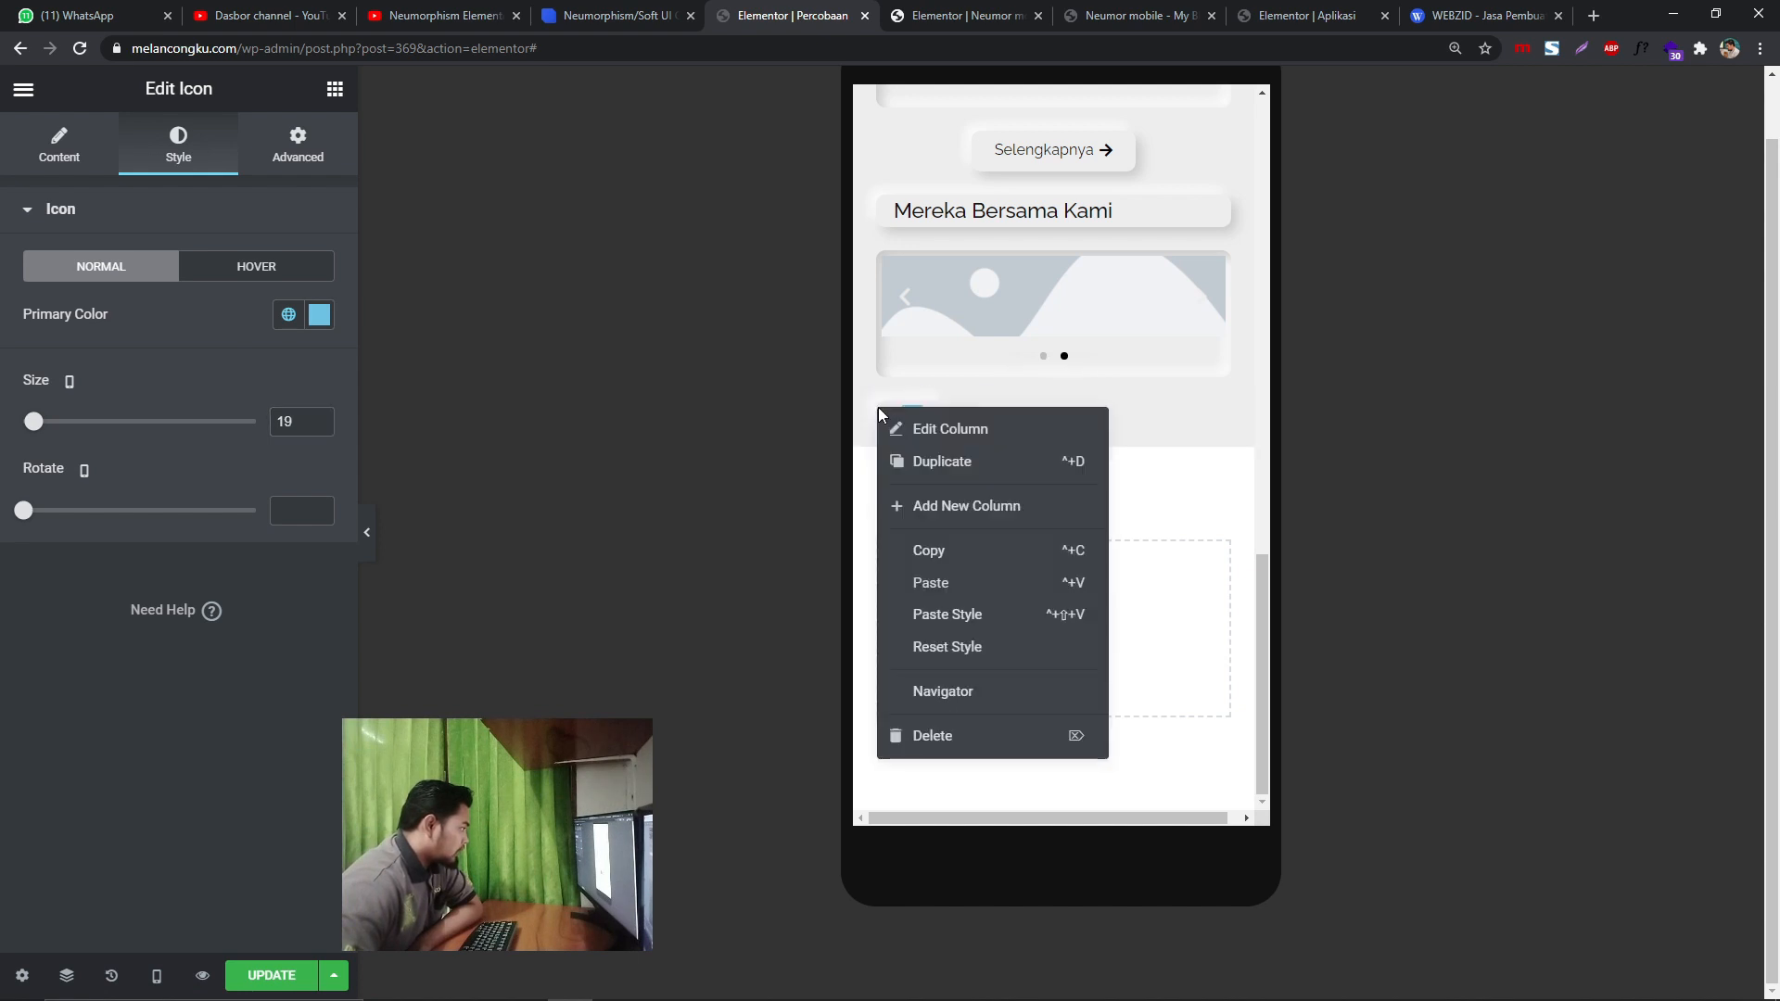
{"action": "left_click", "coordinate": [925, 461]}
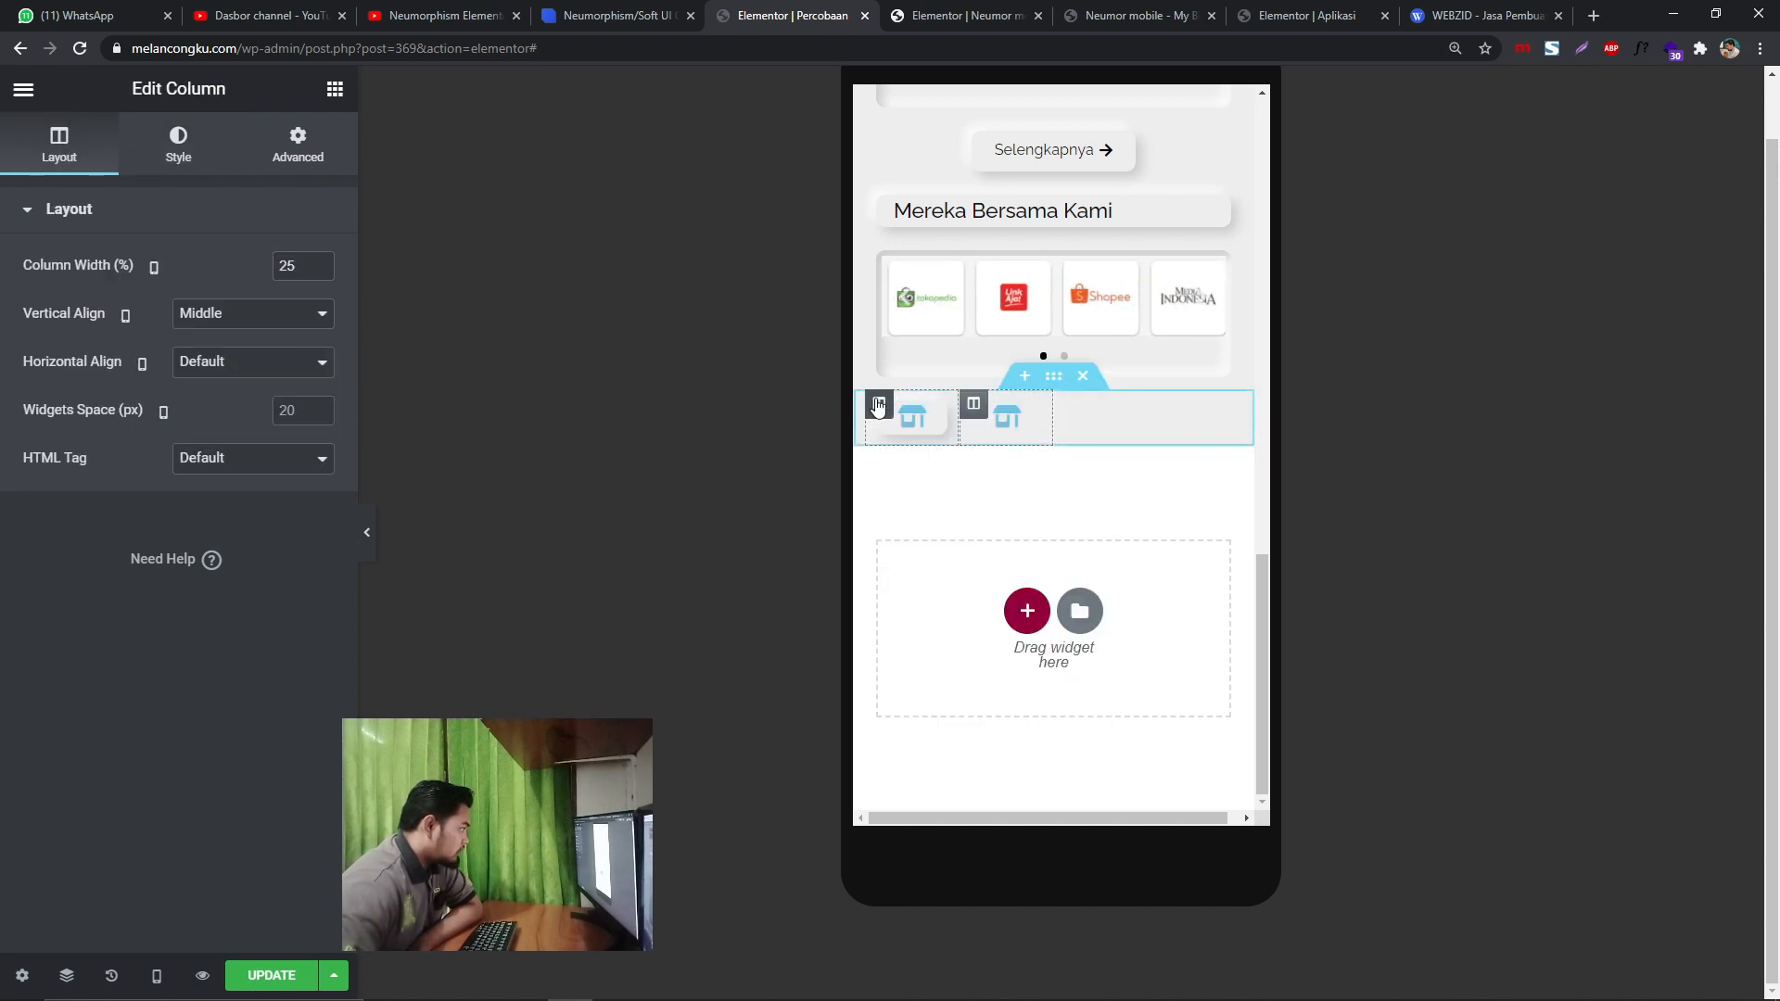
{"action": "right_click", "coordinate": [877, 408]}
{"action": "left_click", "coordinate": [953, 450]}
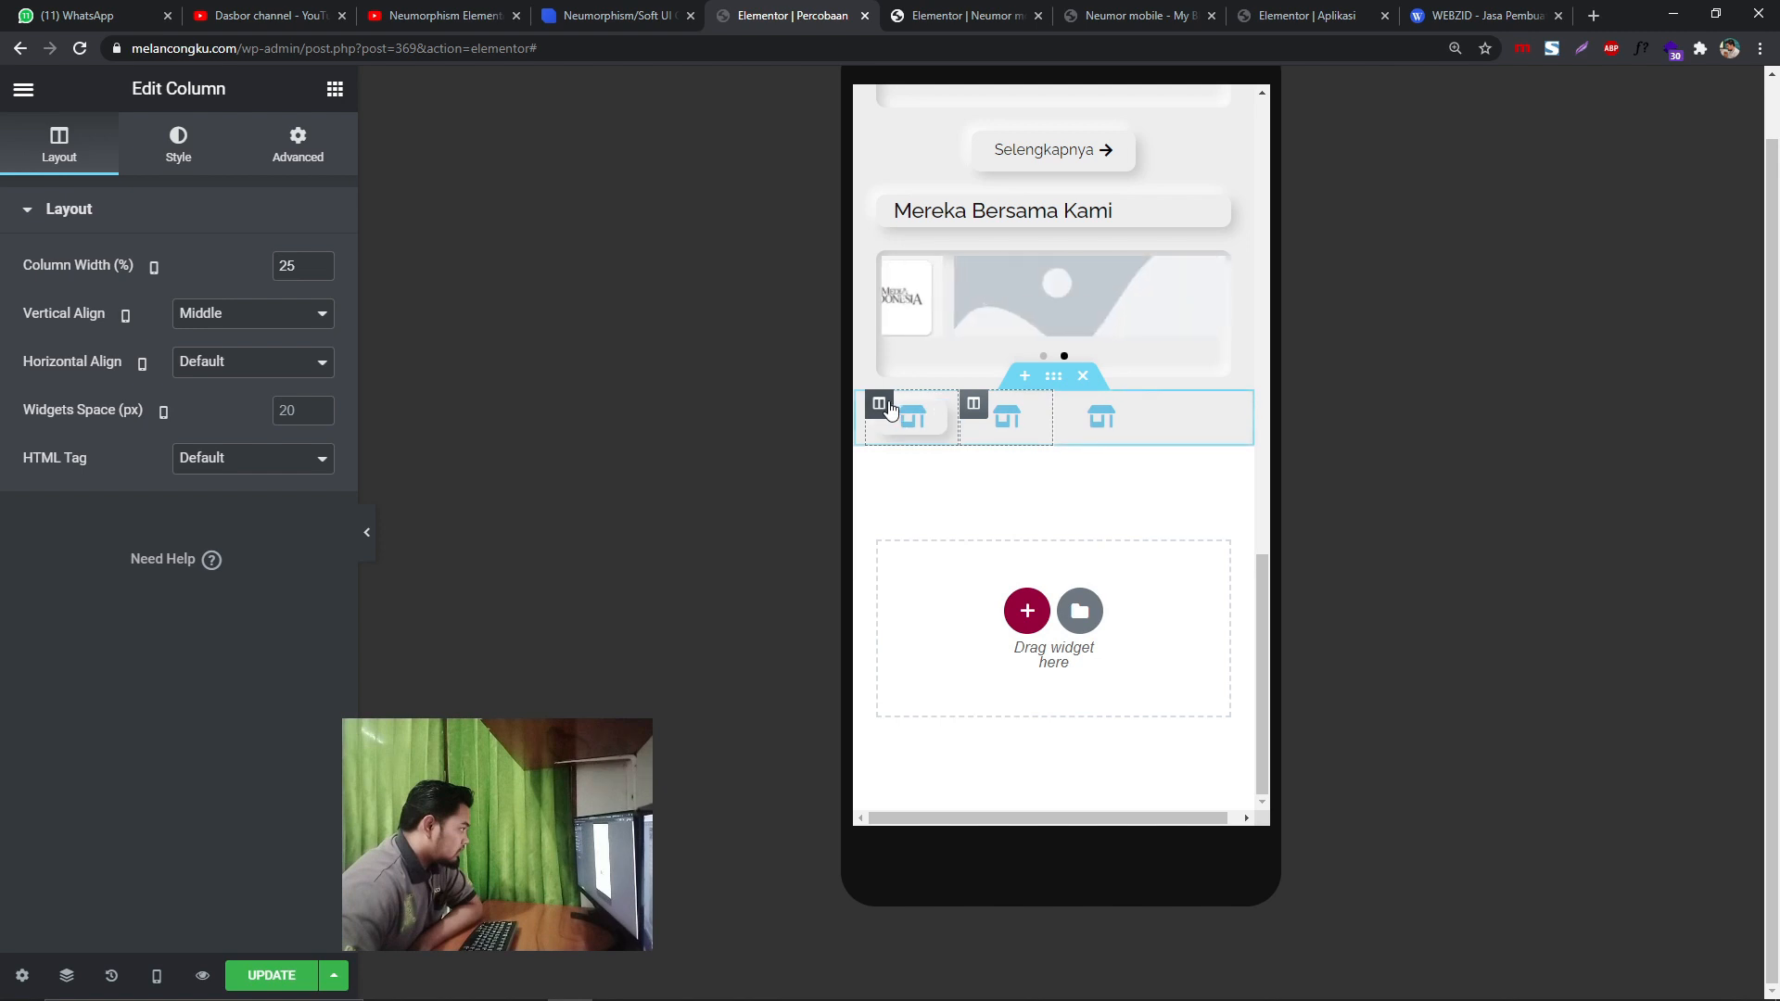
- Duplicate the first store icon's column once more and set the icon section's left padding to 18 px
{"action": "right_click", "coordinate": [887, 408]}
{"action": "left_click", "coordinate": [960, 461]}
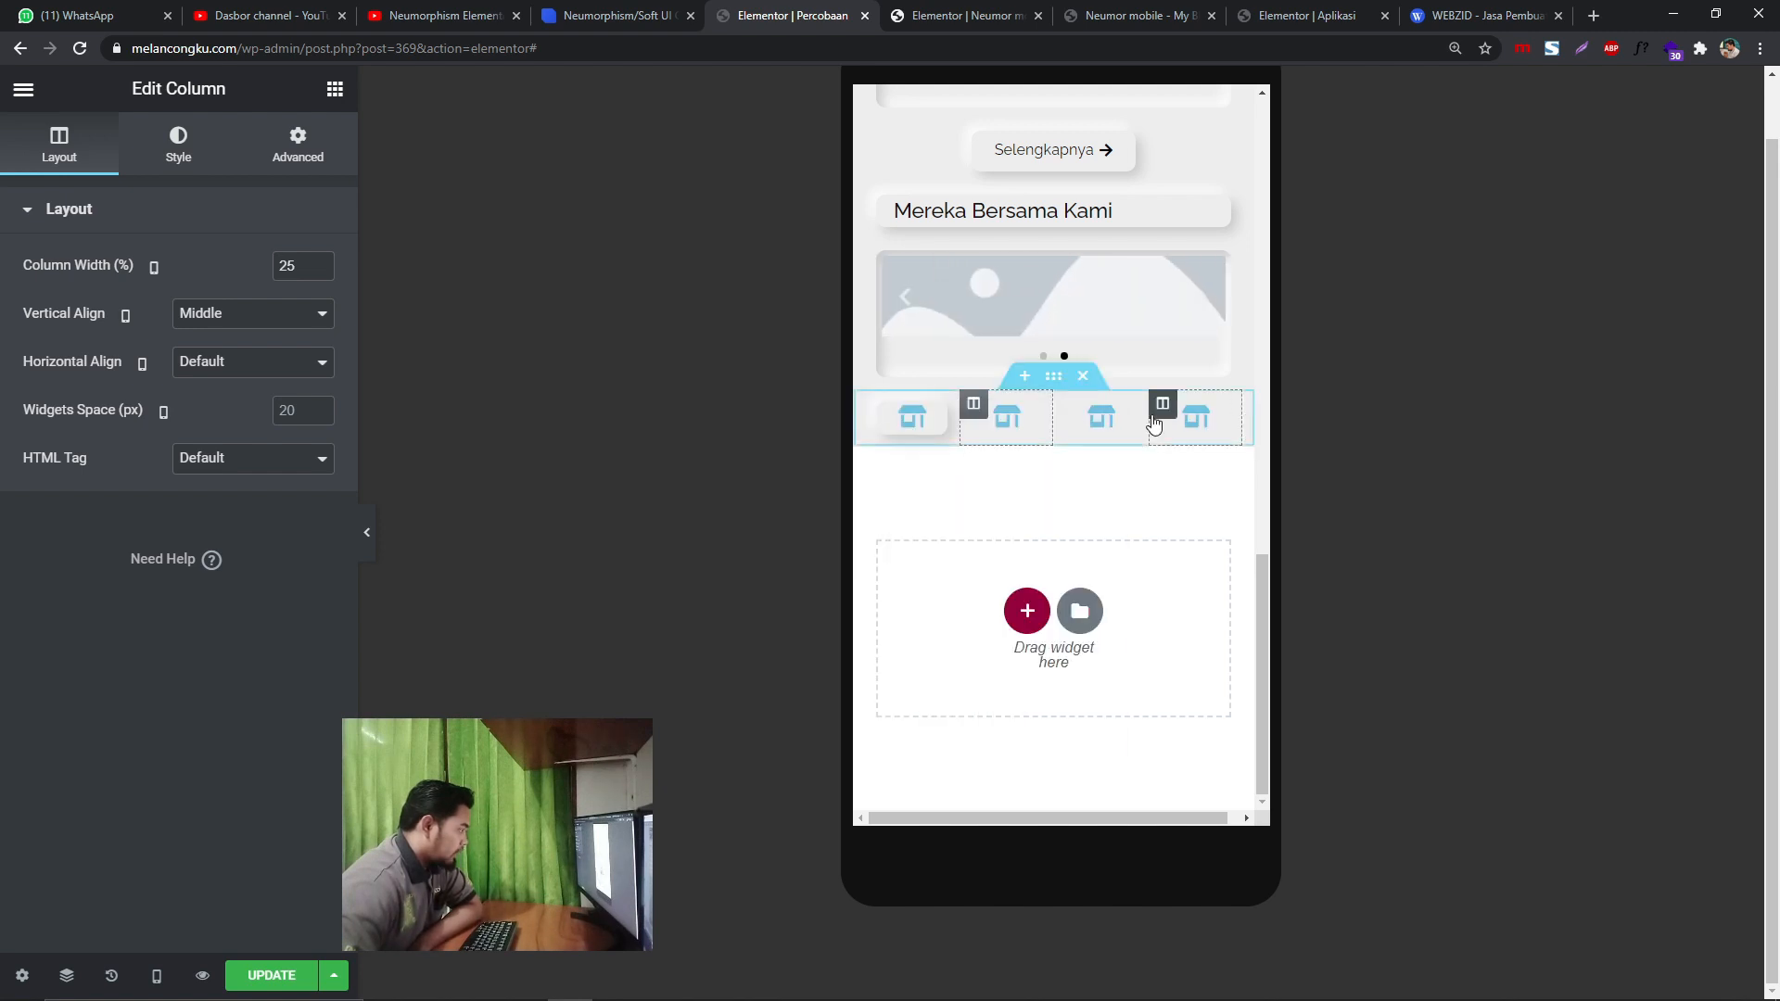
{"action": "left_click", "coordinate": [1054, 377]}
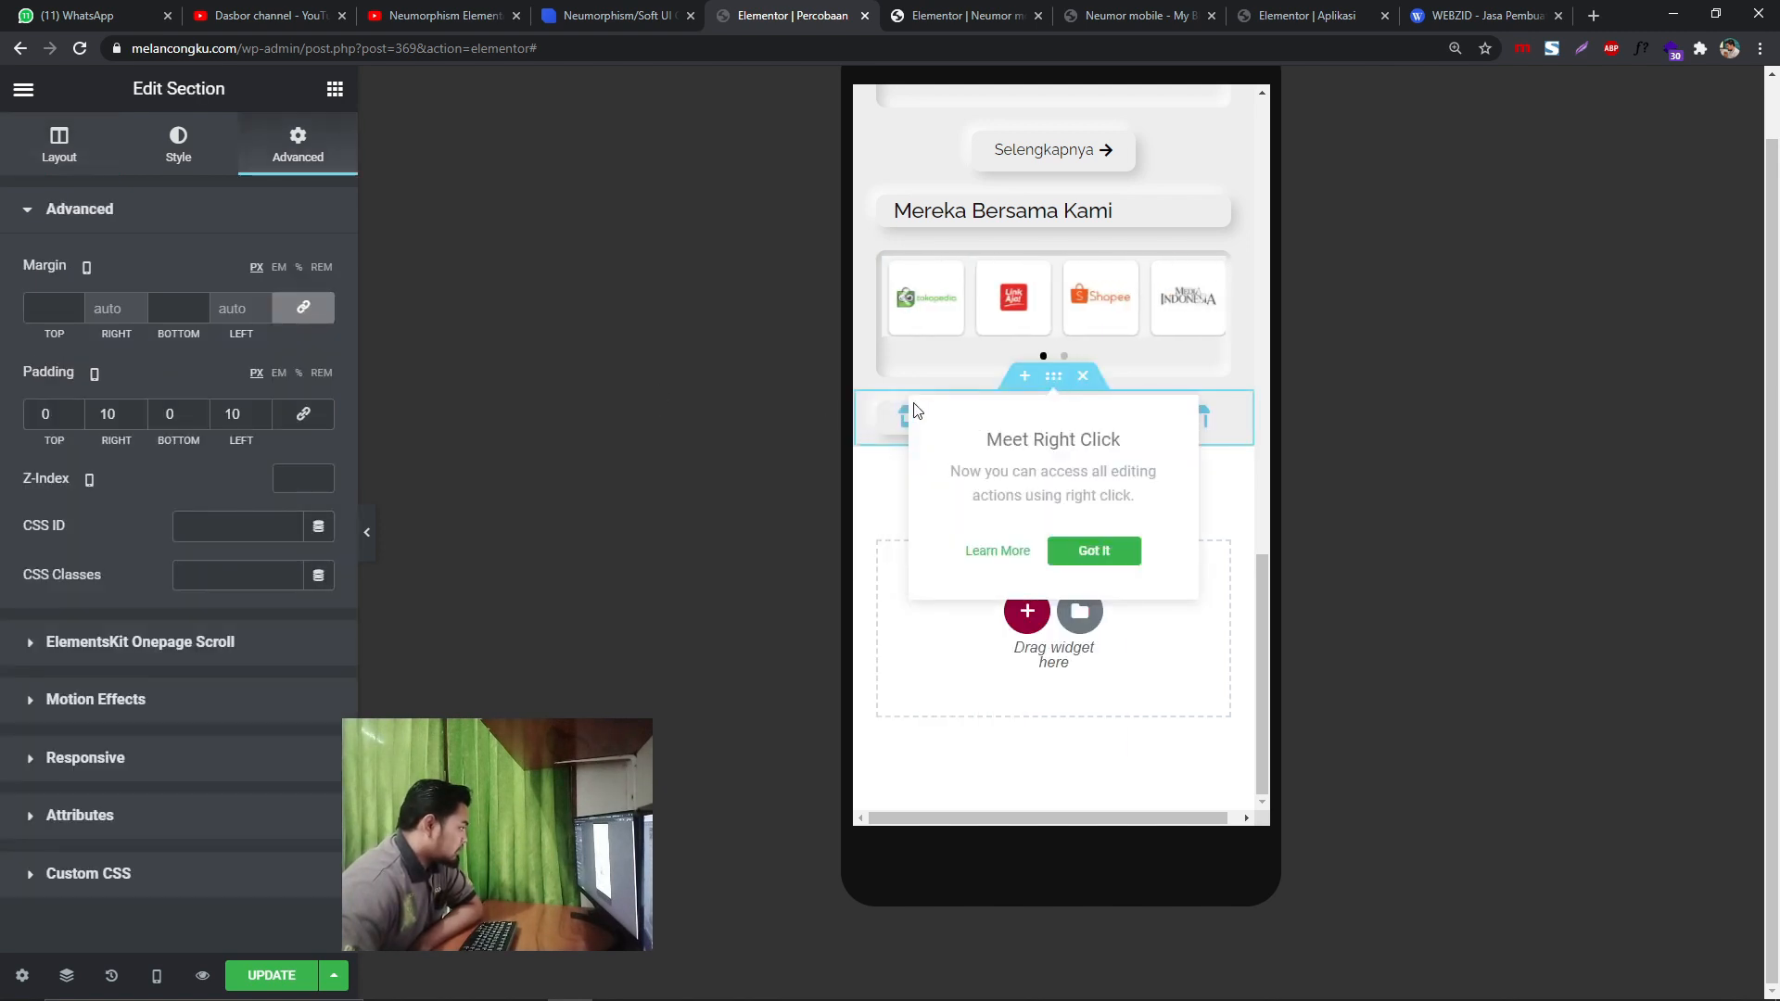
{"action": "left_click", "coordinate": [310, 155]}
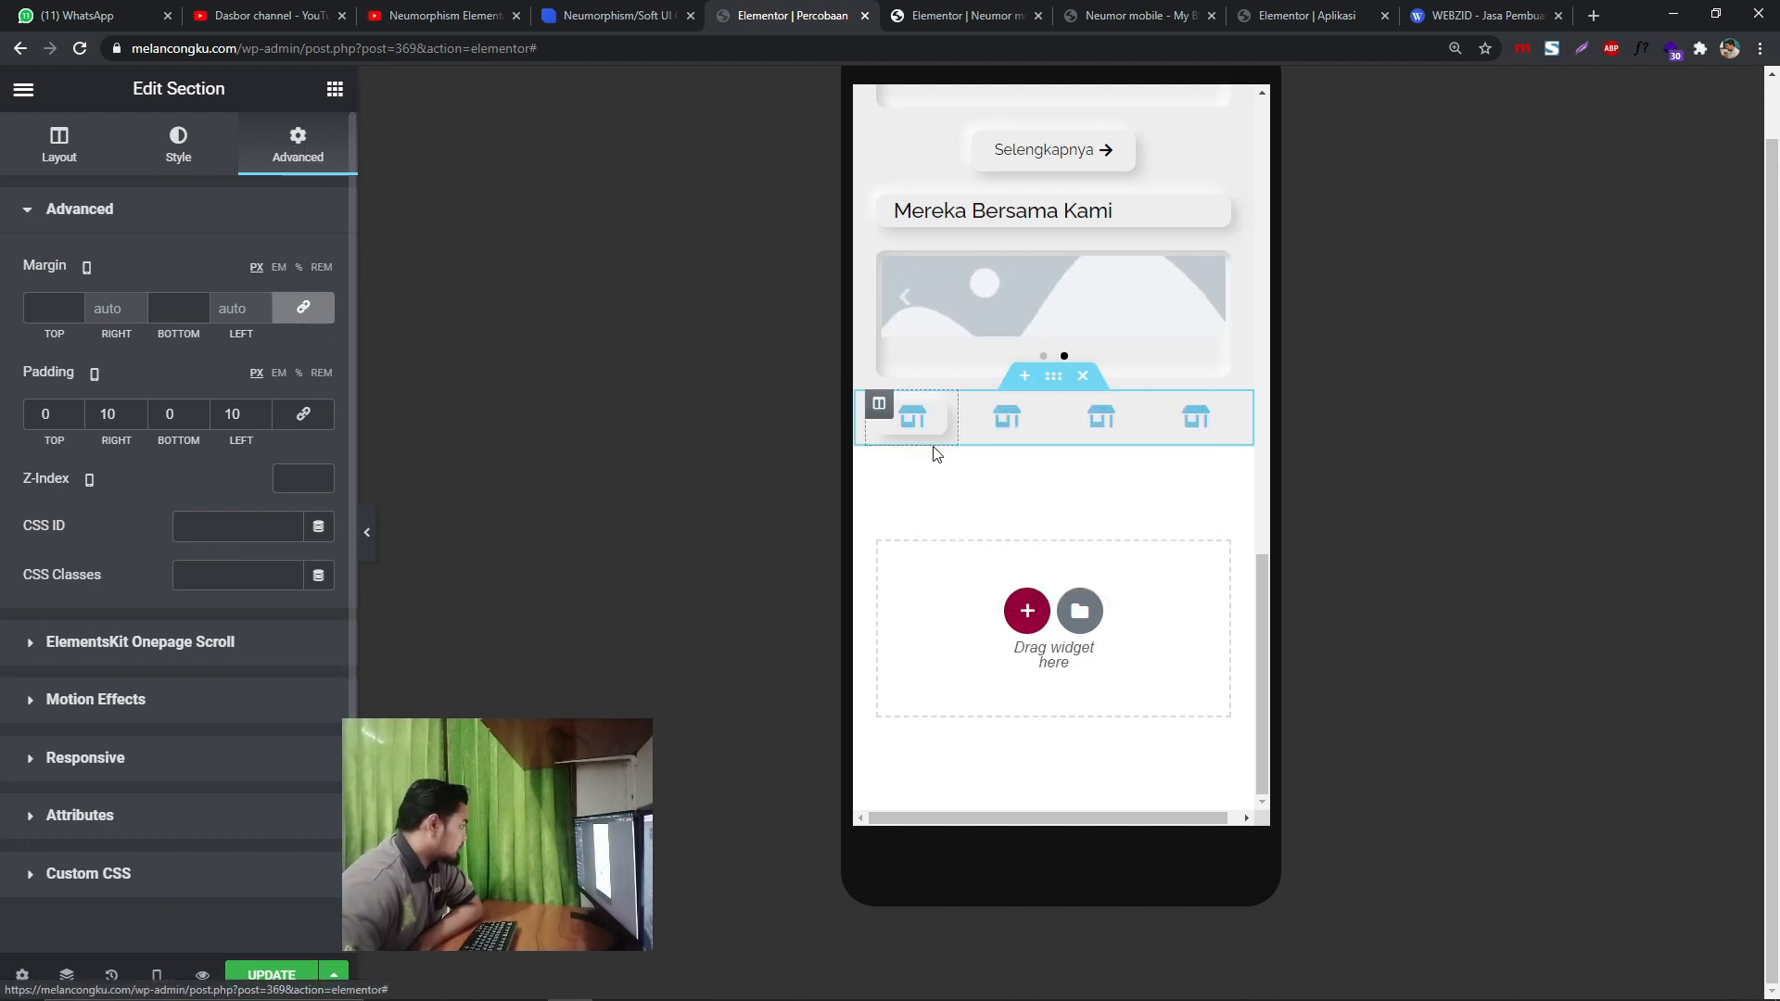
{"action": "left_click", "coordinate": [1054, 380]}
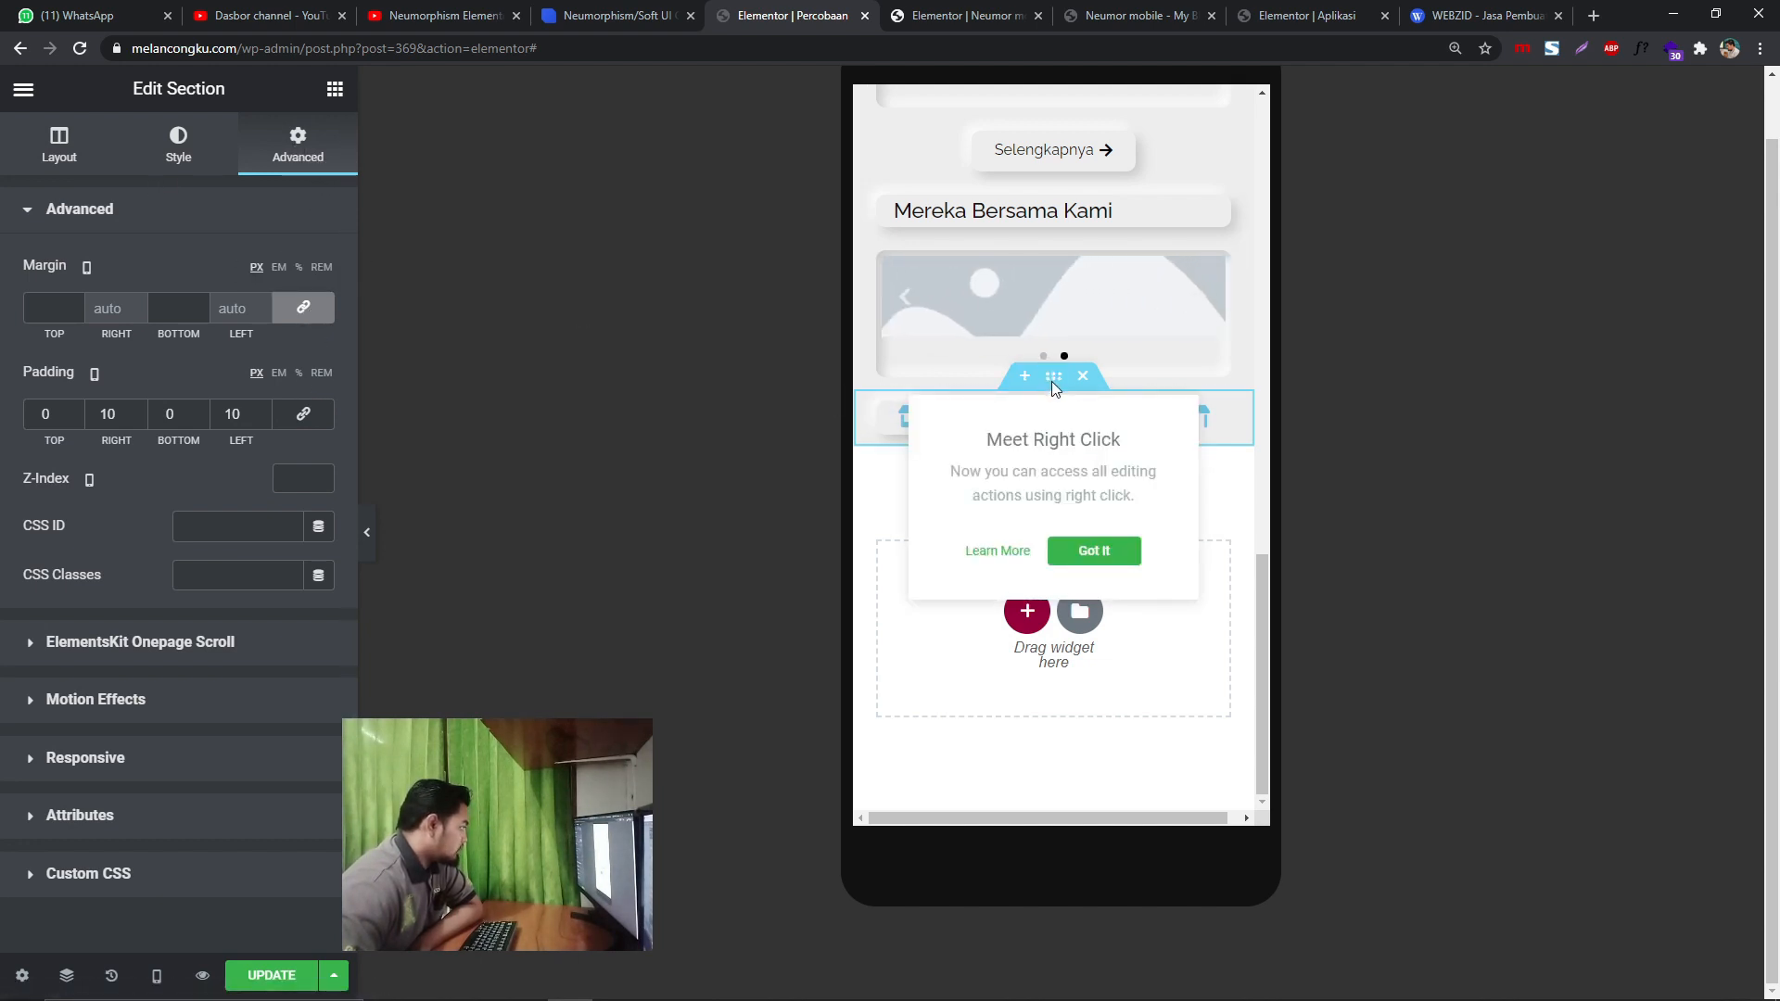
{"action": "left_click", "coordinate": [261, 411]}
{"action": "left_click", "coordinate": [261, 411]}
{"action": "left_click", "coordinate": [260, 410]}
{"action": "left_click", "coordinate": [261, 411]}
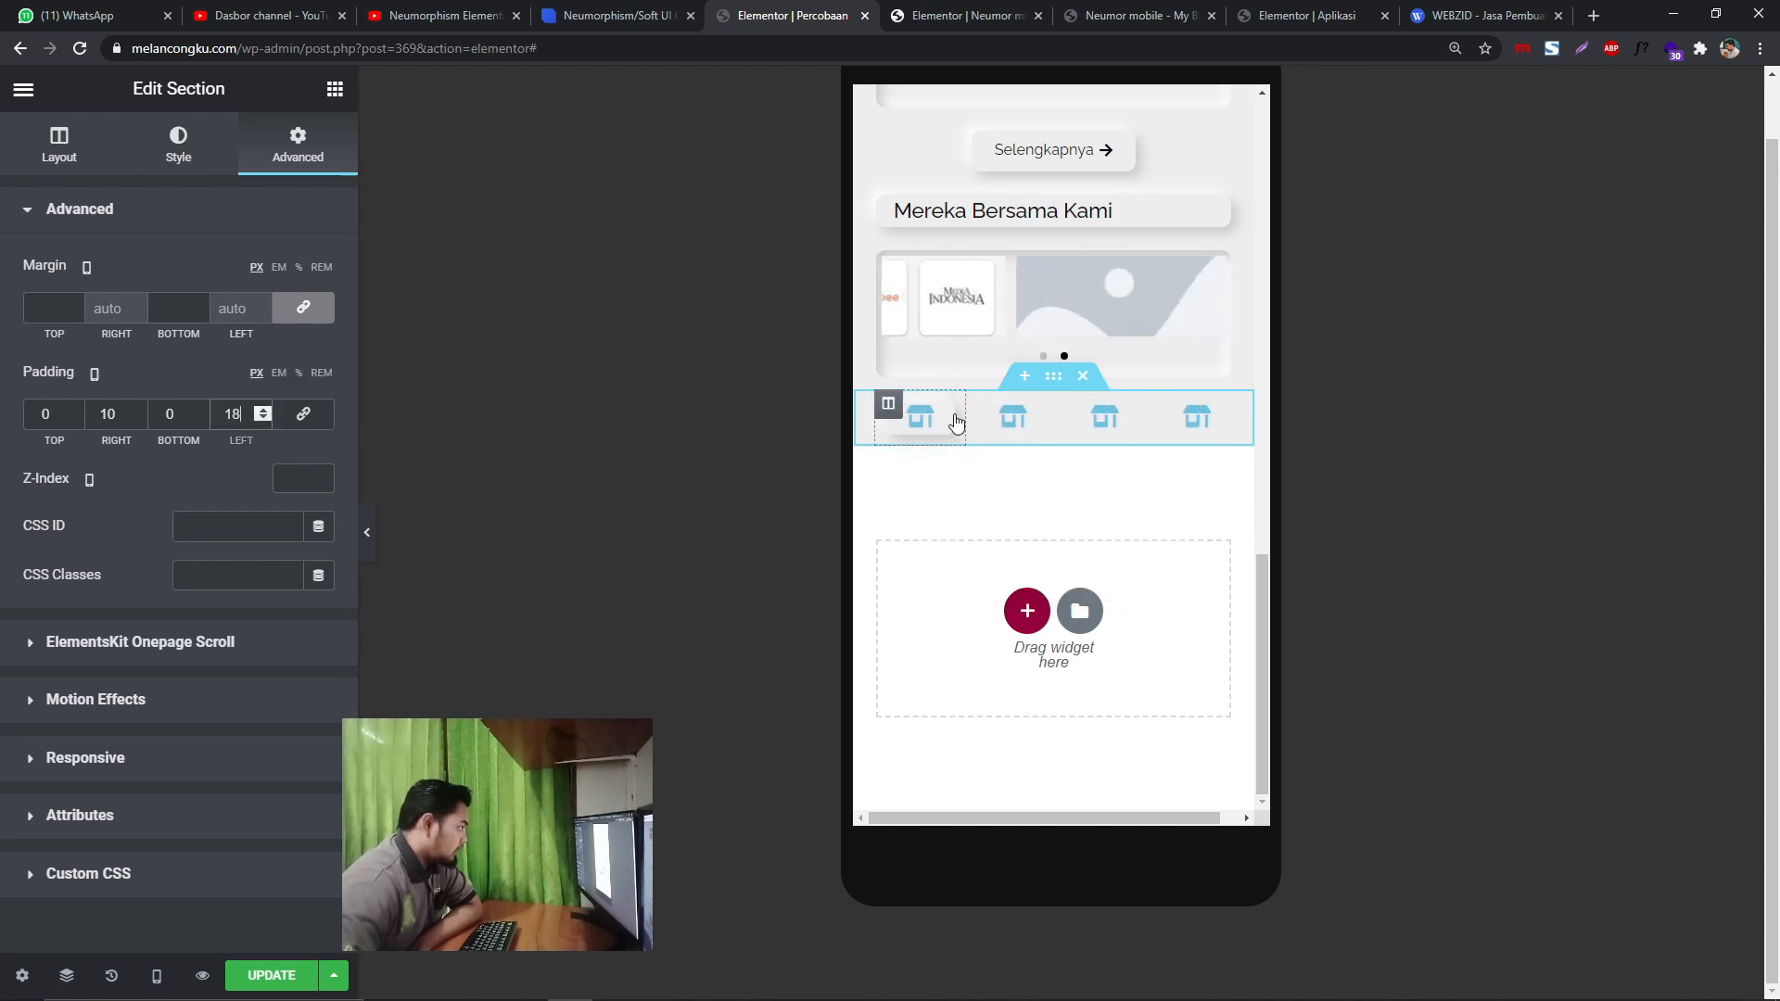
- Give the second store icon the CSS ID "bb"
{"action": "left_click", "coordinate": [921, 415]}
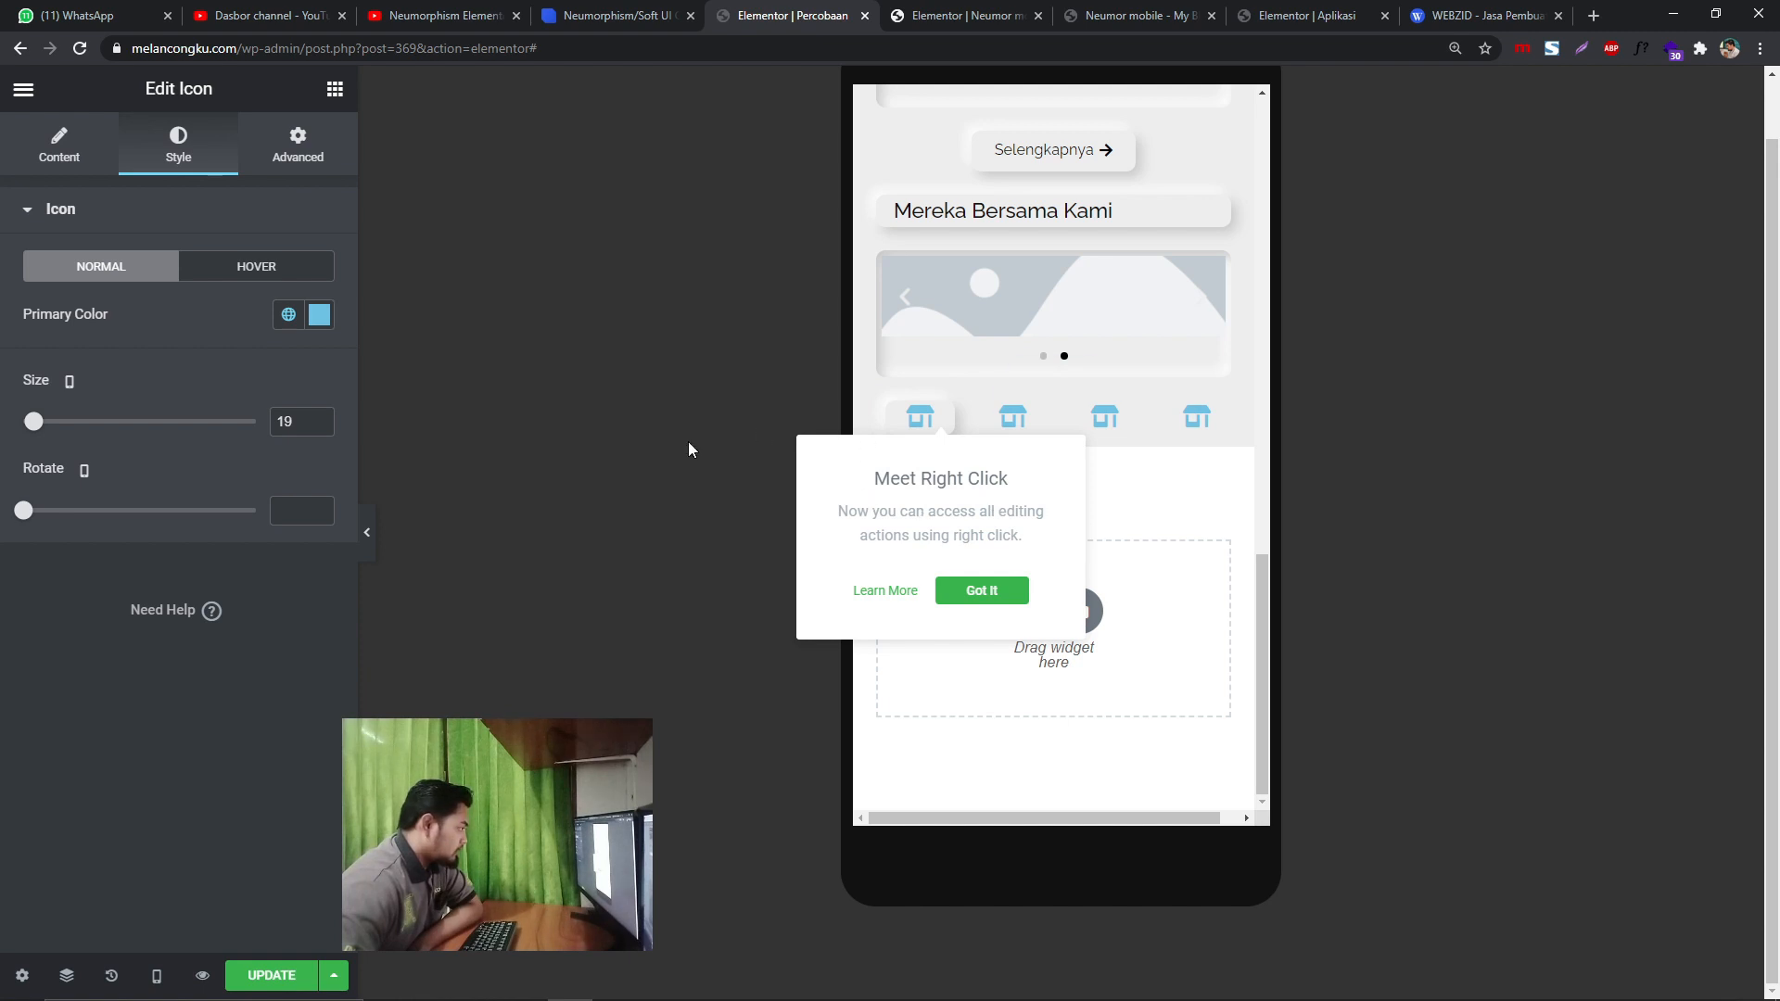
{"action": "left_click", "coordinate": [1027, 419]}
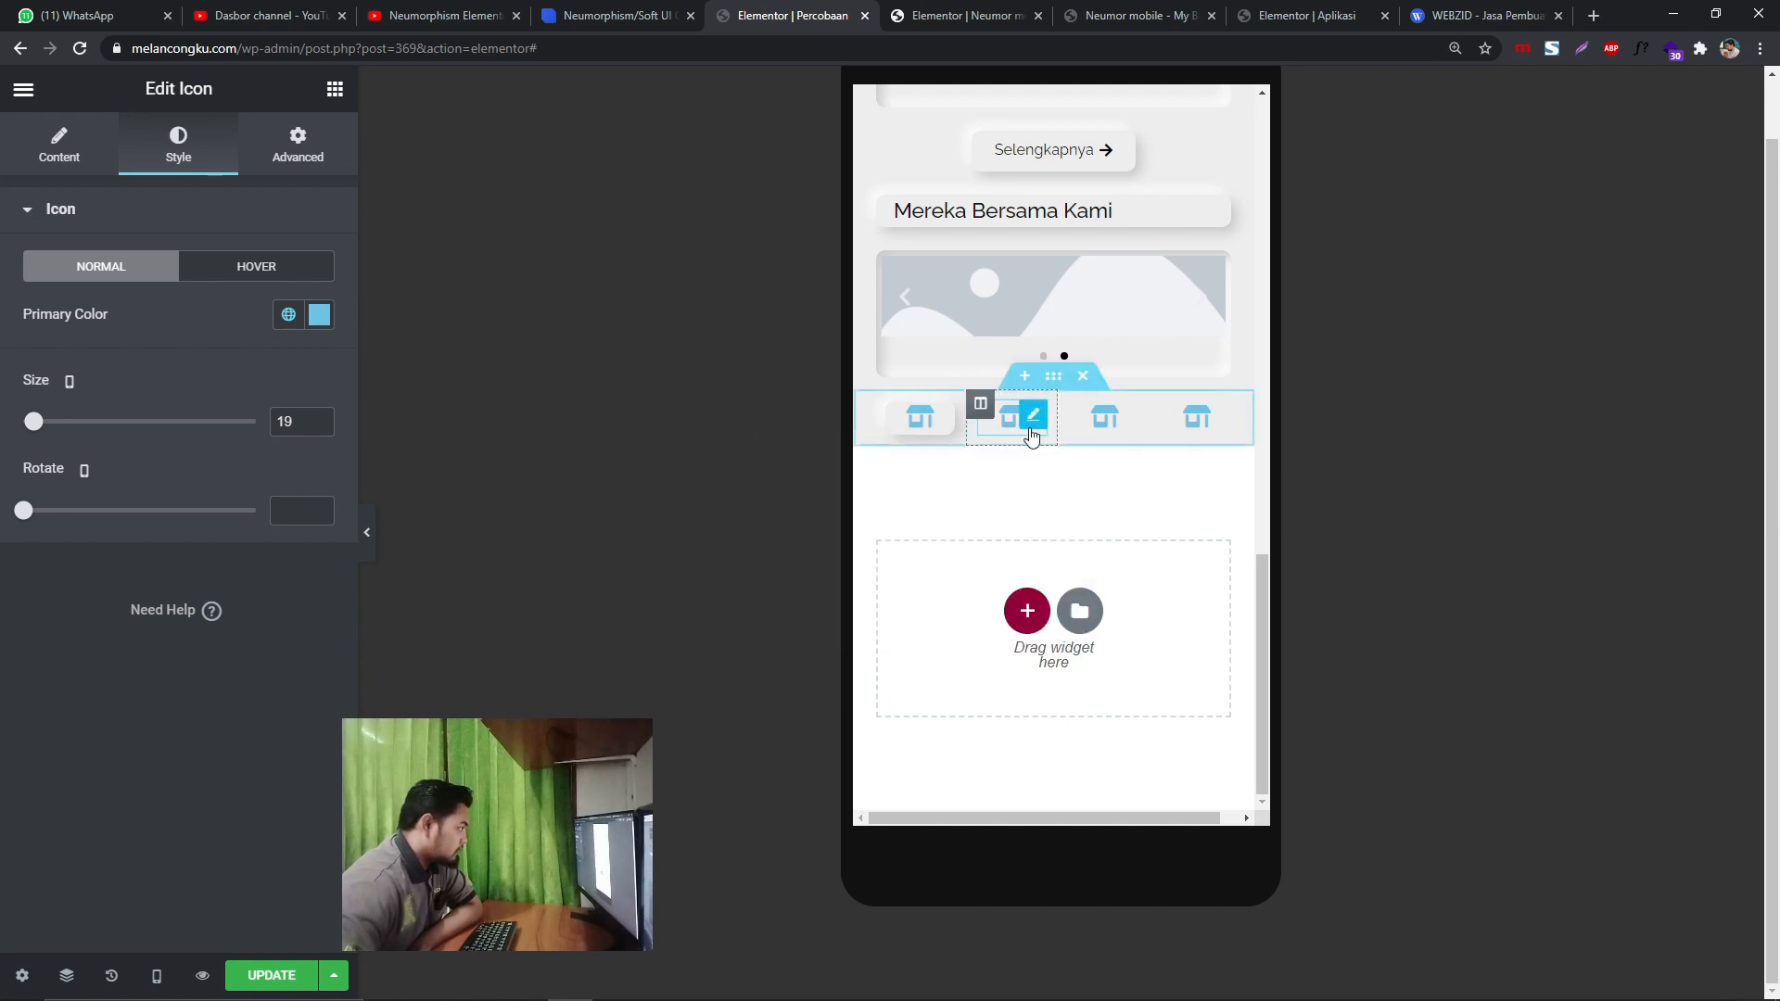
{"action": "left_click", "coordinate": [339, 154]}
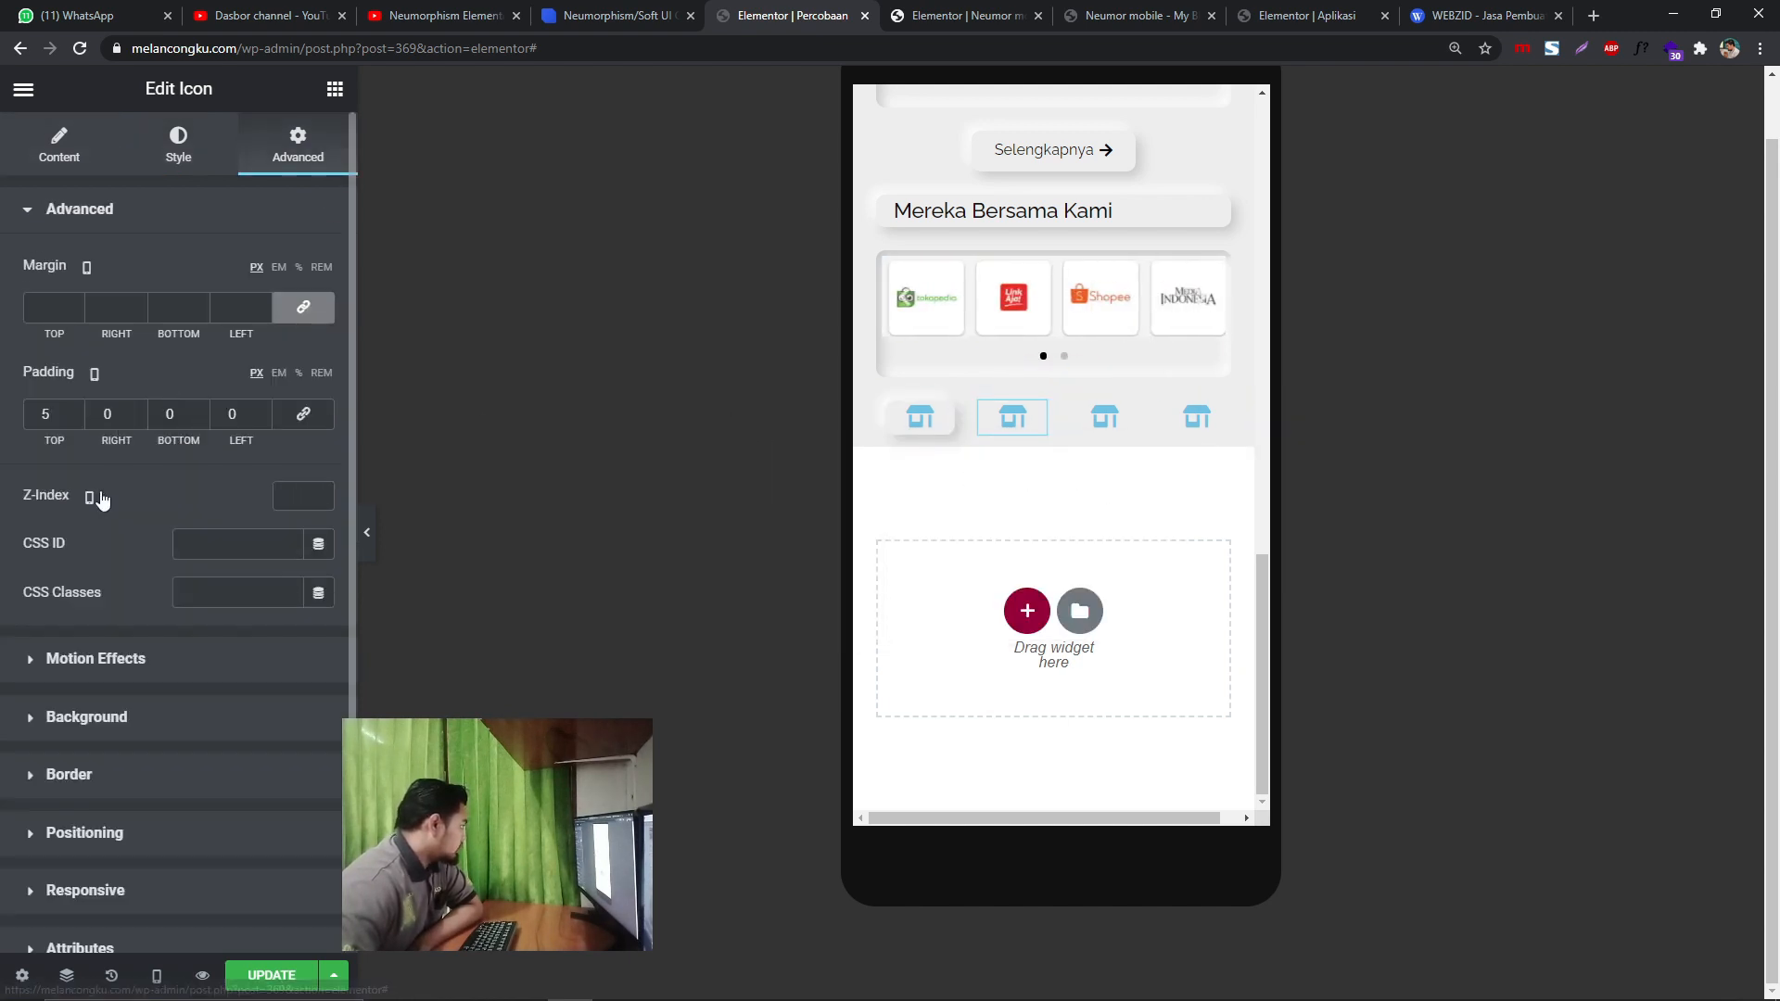
{"action": "left_click", "coordinate": [192, 554]}
{"action": "type", "text": "bb"}
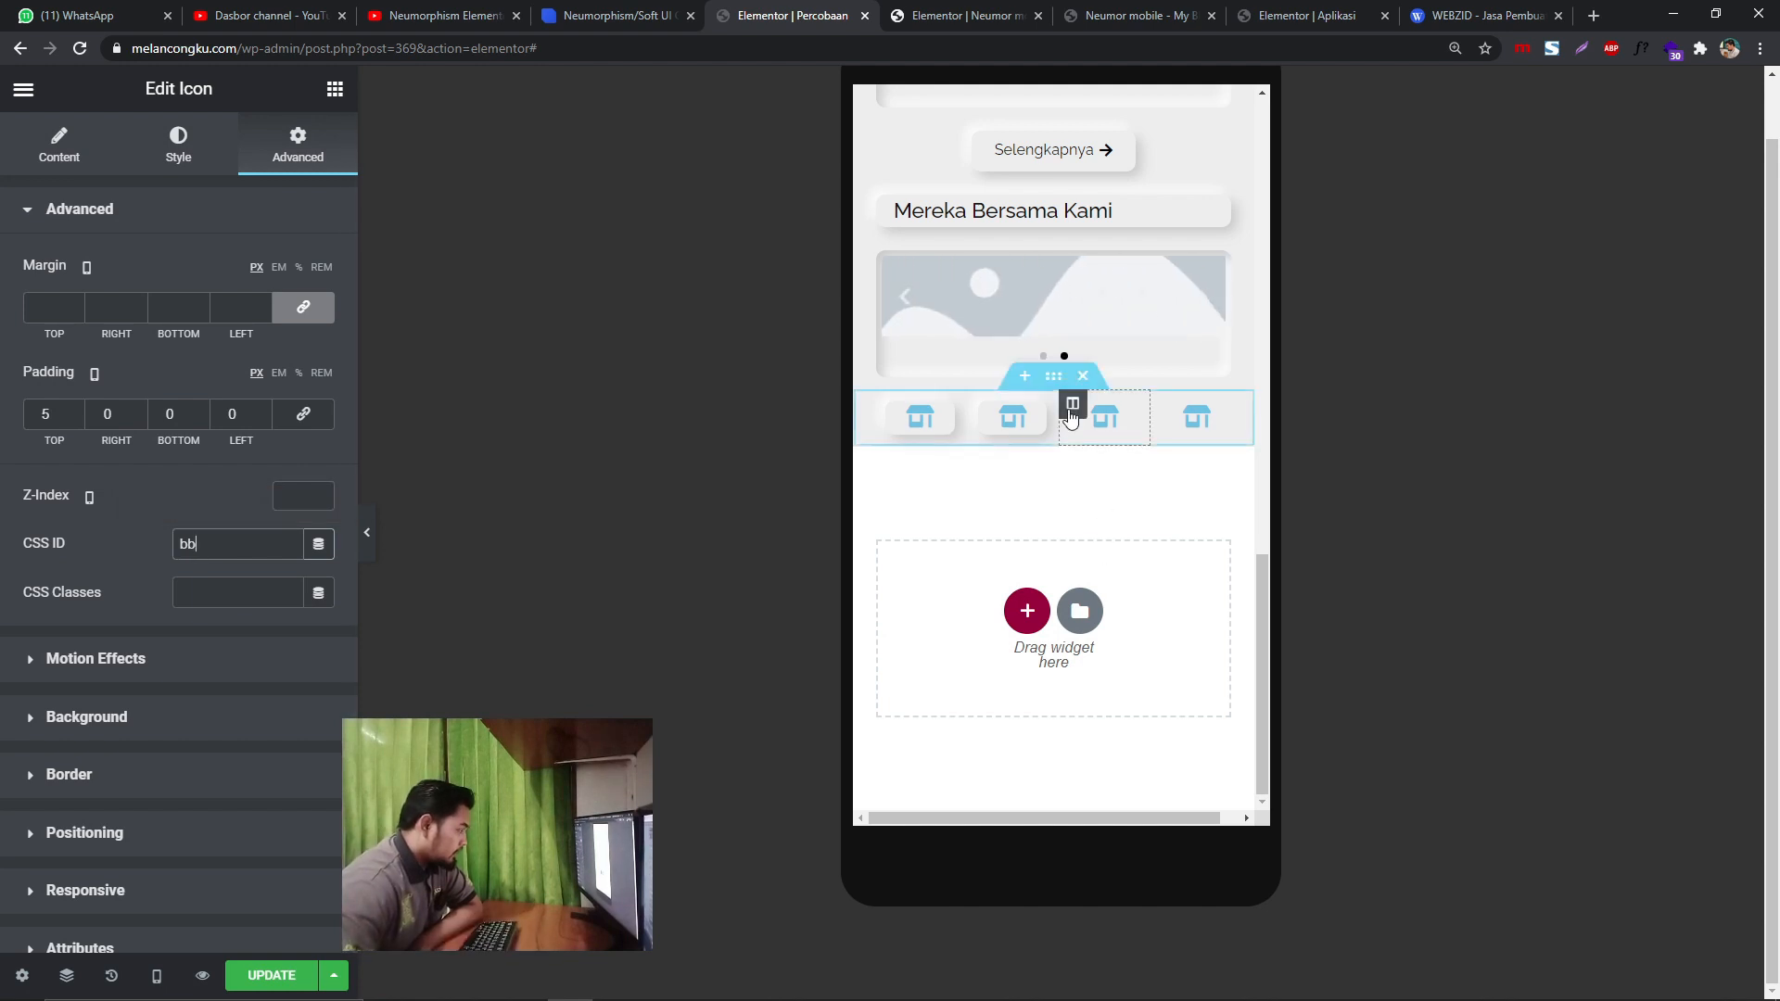
- Duplicate the third store icon's column to get five icons and set the first column's width to 20%
{"action": "right_click", "coordinate": [1070, 417]}
{"action": "left_click", "coordinate": [1112, 454]}
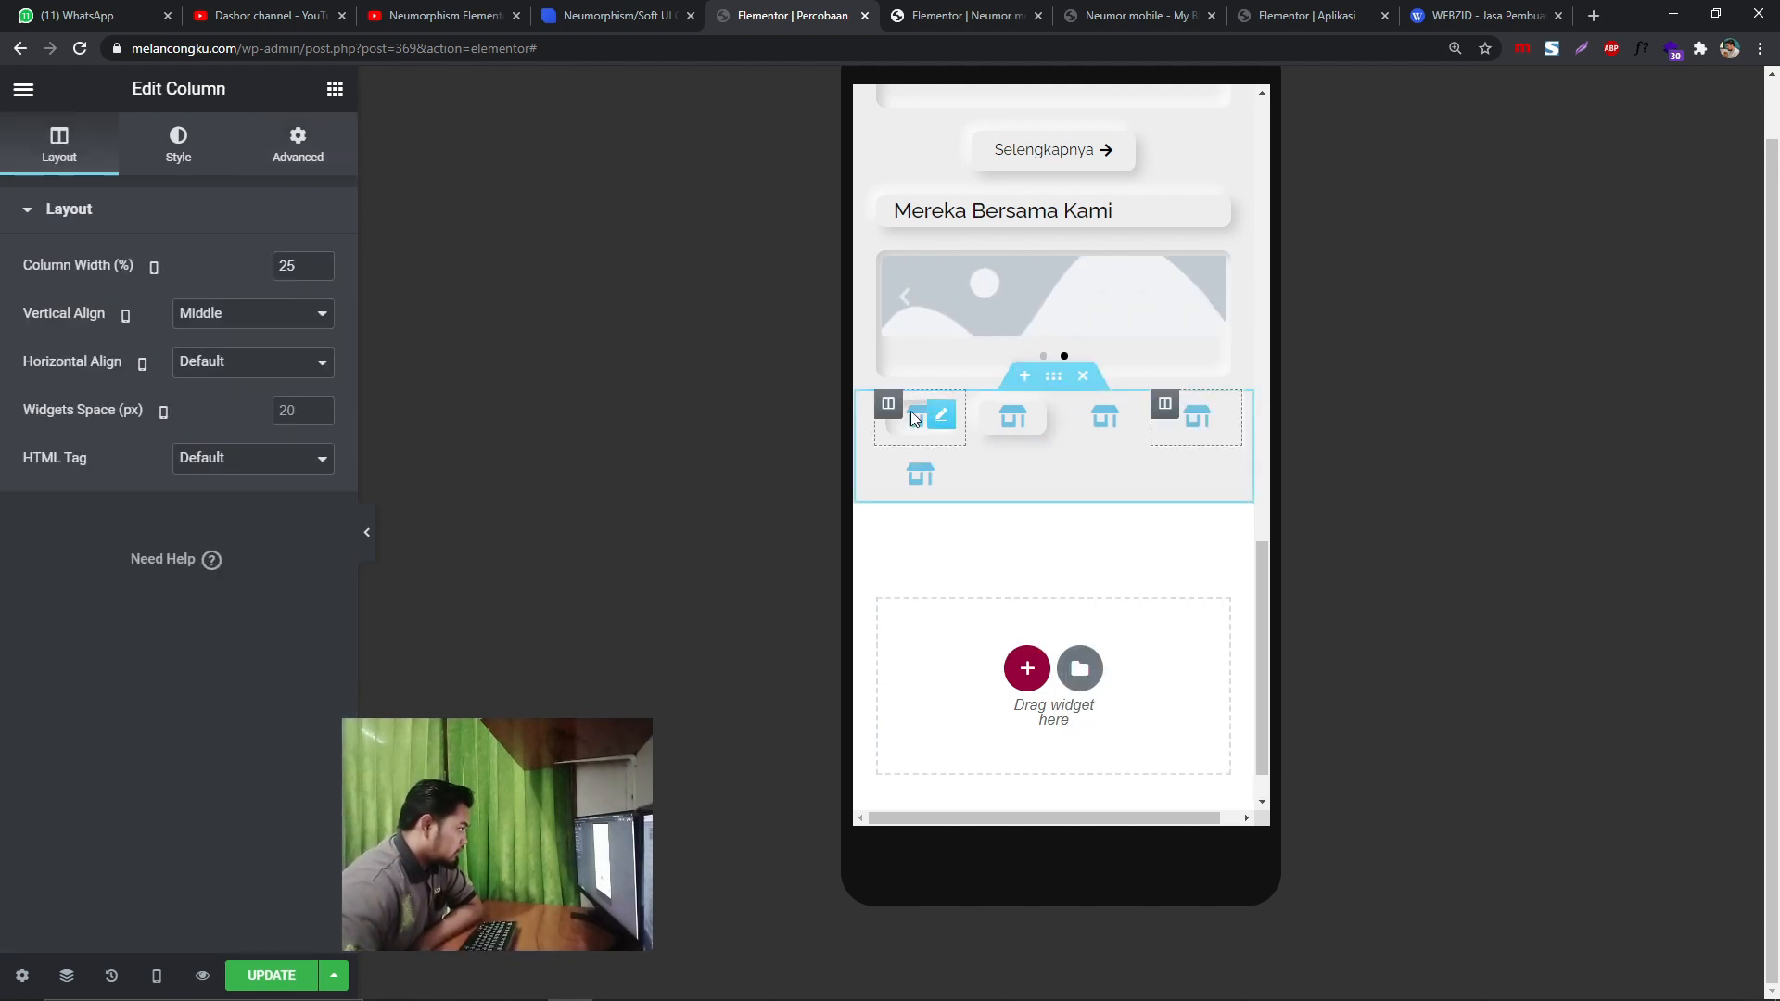
{"action": "left_click", "coordinate": [891, 406]}
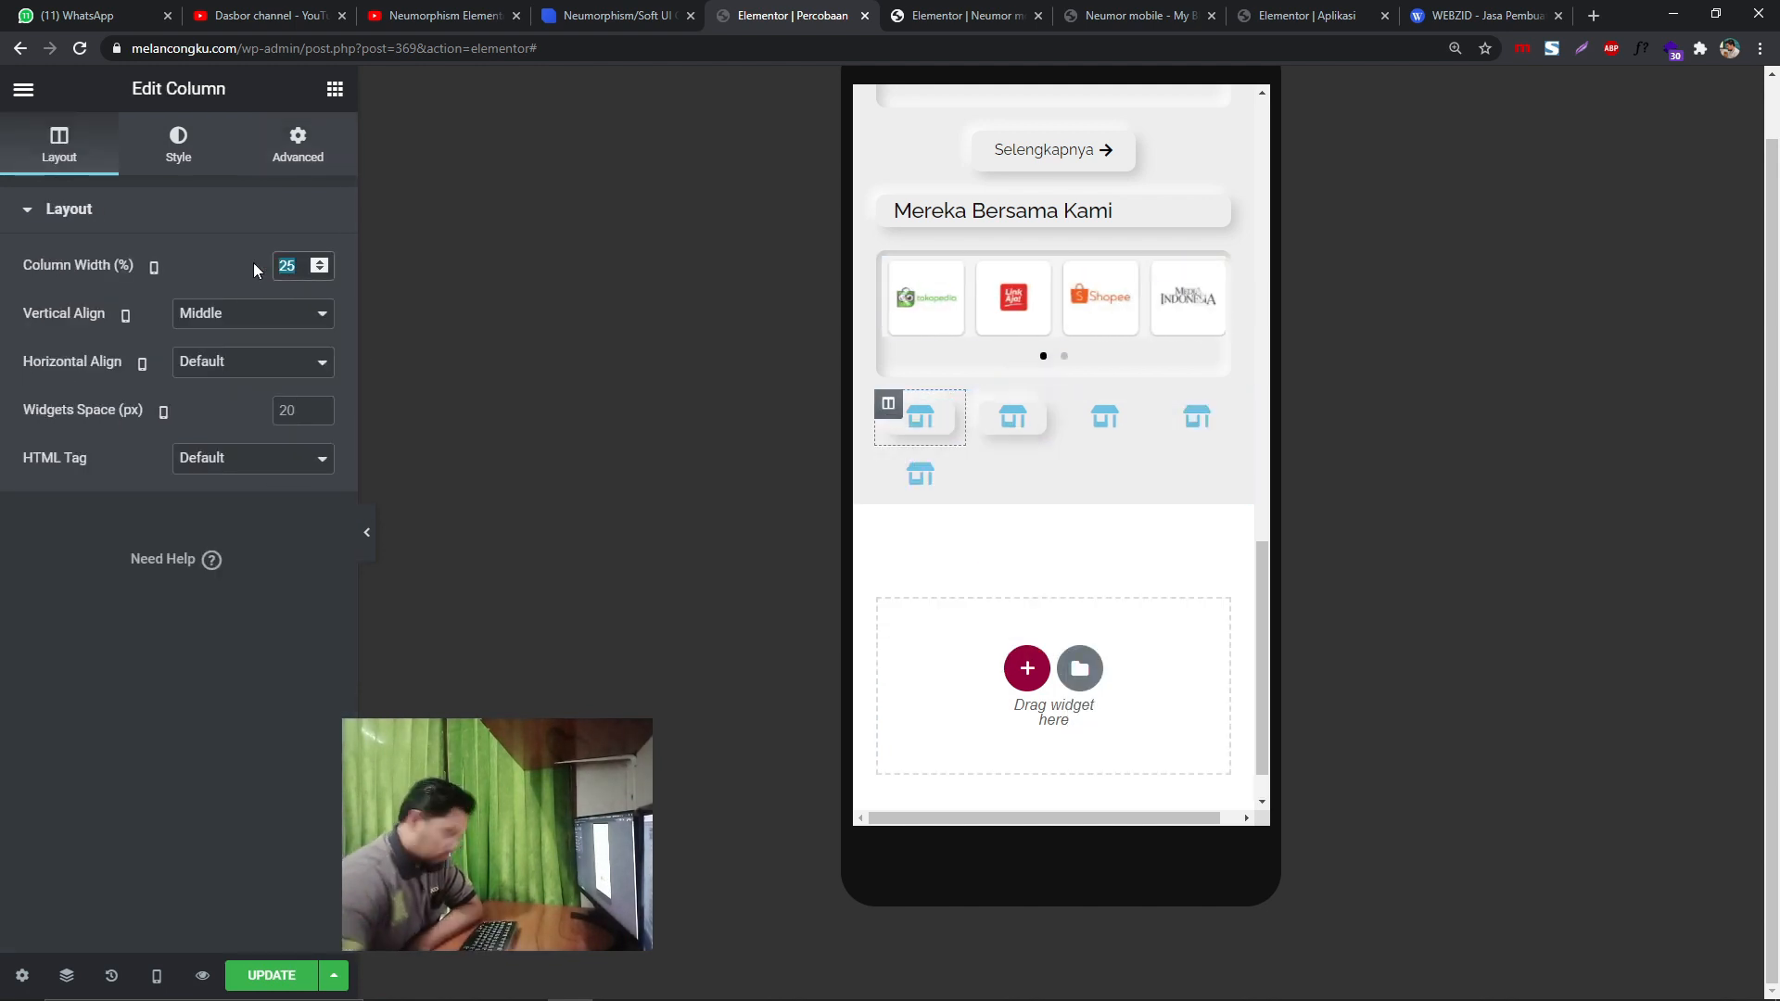
{"action": "type", "text": "20"}
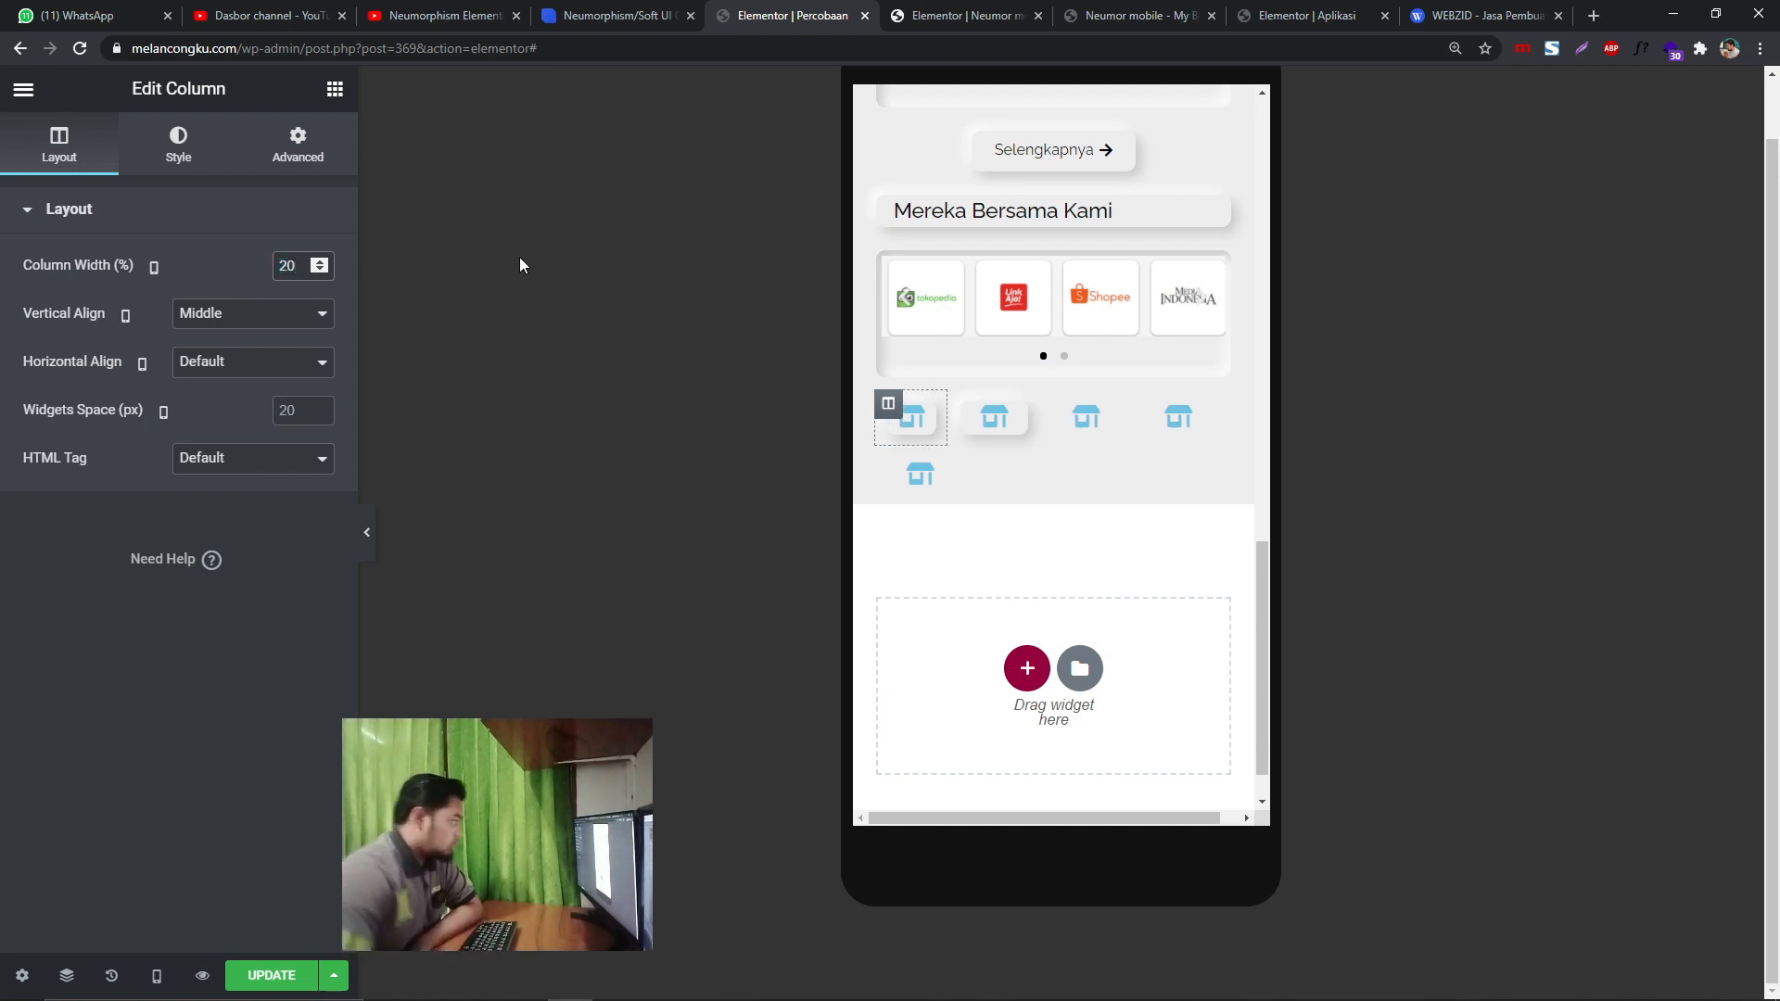
- Copy the first icon column and paste its style onto the other four columns so all five share one row
{"action": "right_click", "coordinate": [888, 404]}
{"action": "left_click", "coordinate": [942, 575]}
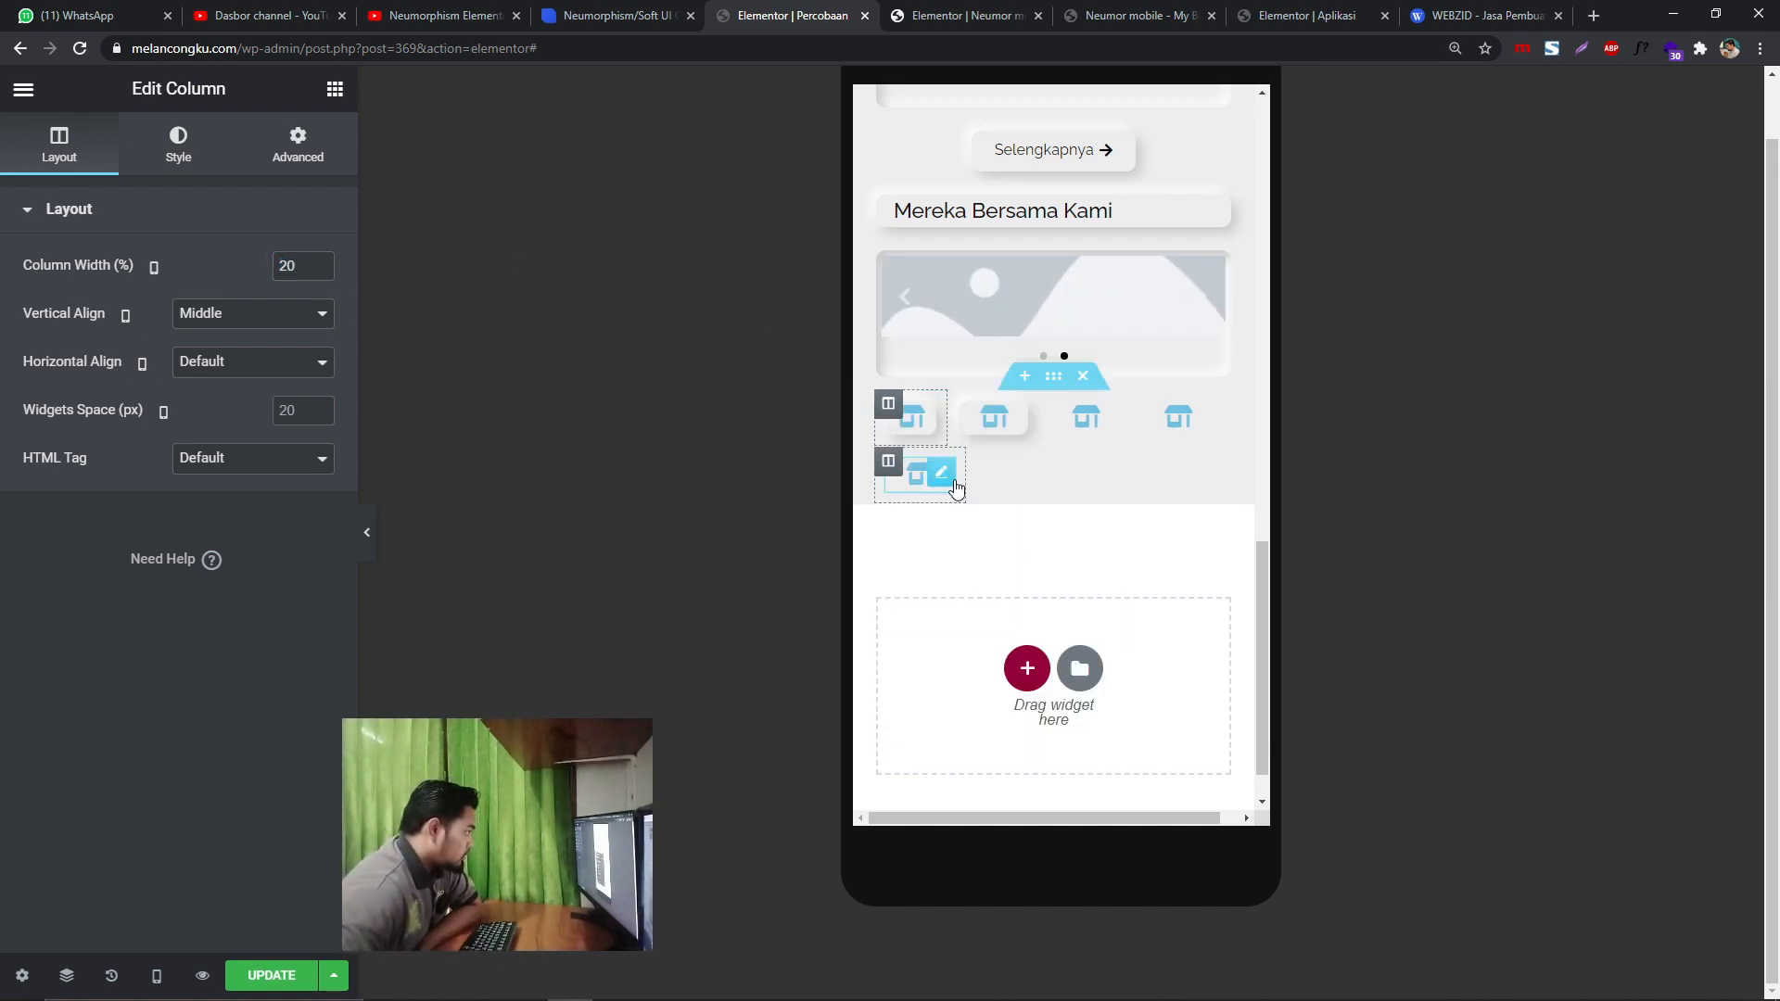
{"action": "right_click", "coordinate": [969, 399]}
{"action": "left_click", "coordinate": [1032, 602]}
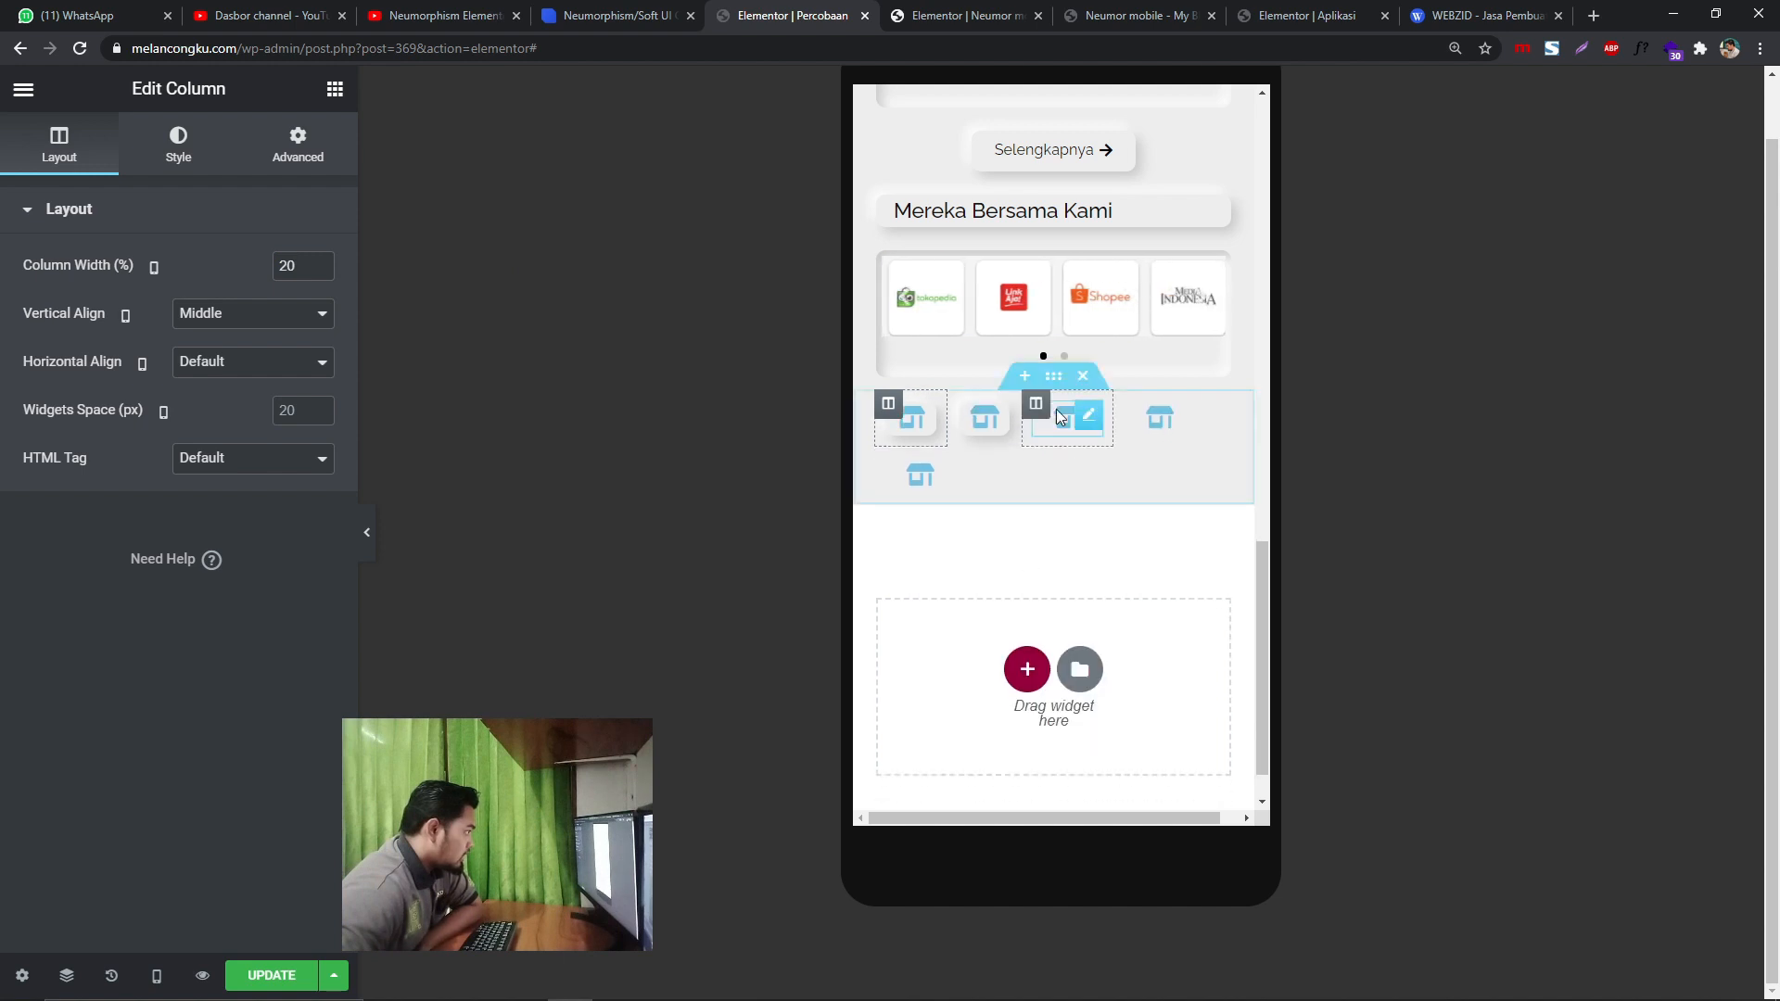
{"action": "right_click", "coordinate": [1034, 397]}
{"action": "left_click", "coordinate": [1087, 604]}
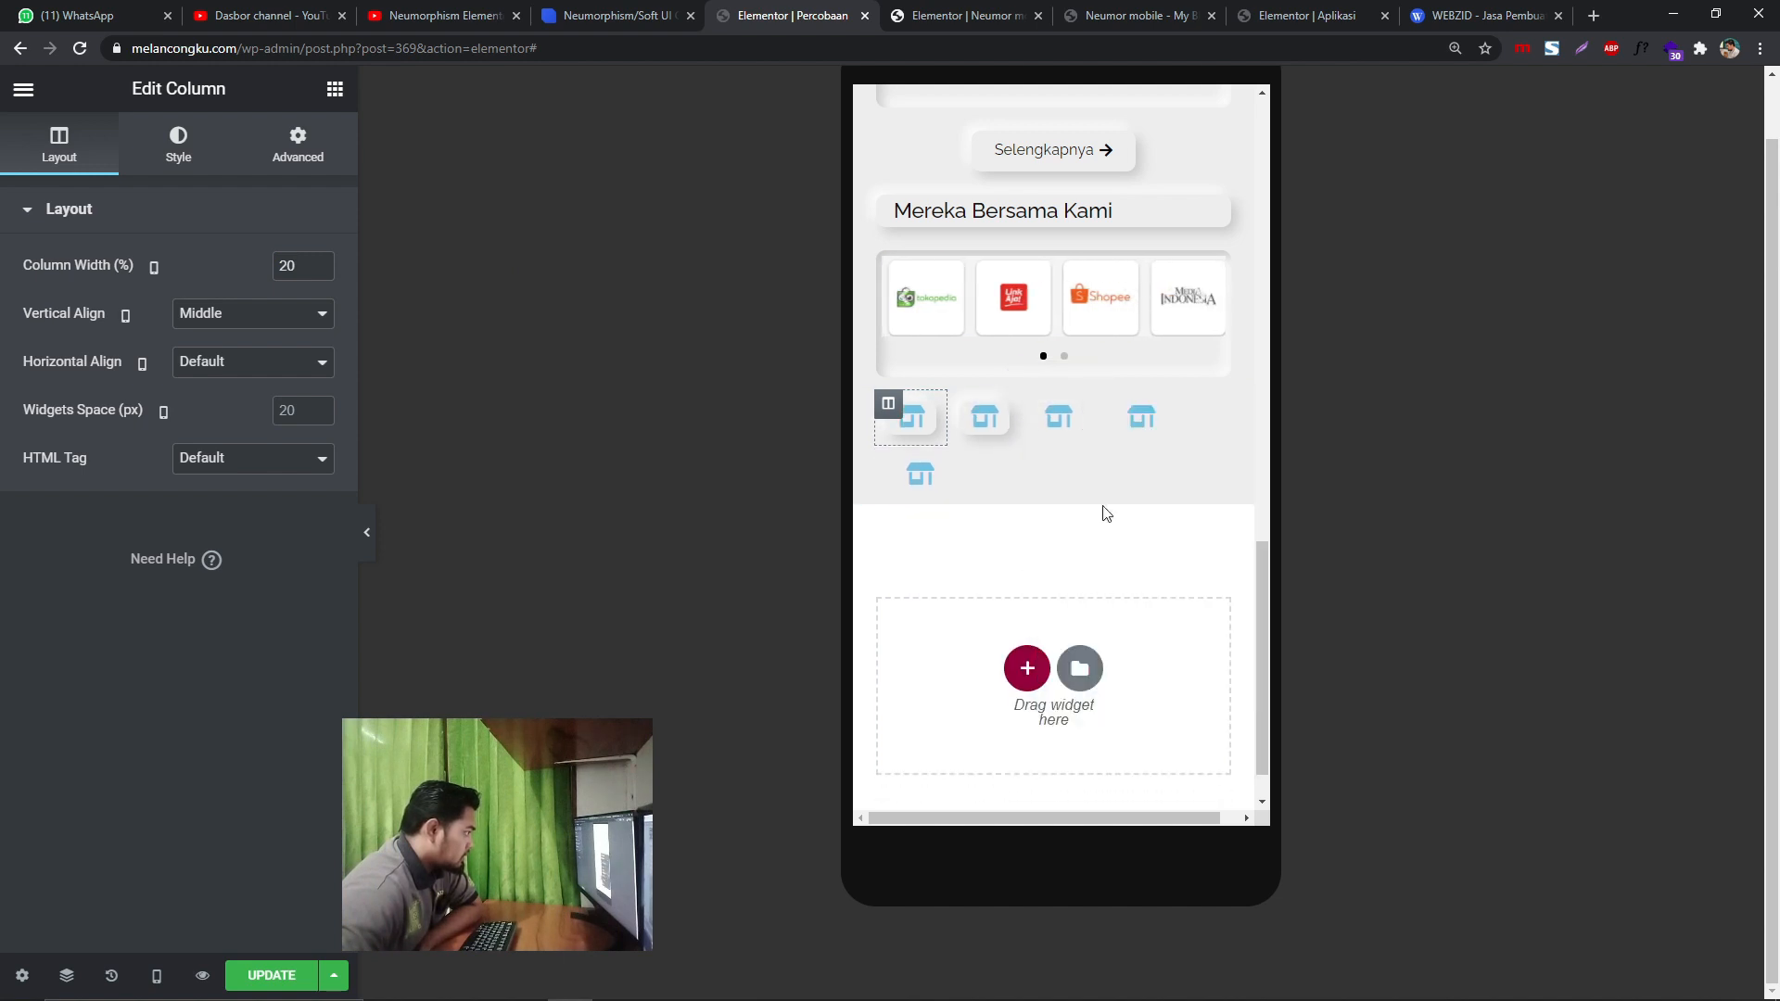
{"action": "right_click", "coordinate": [1092, 411]}
{"action": "left_click", "coordinate": [1164, 604]}
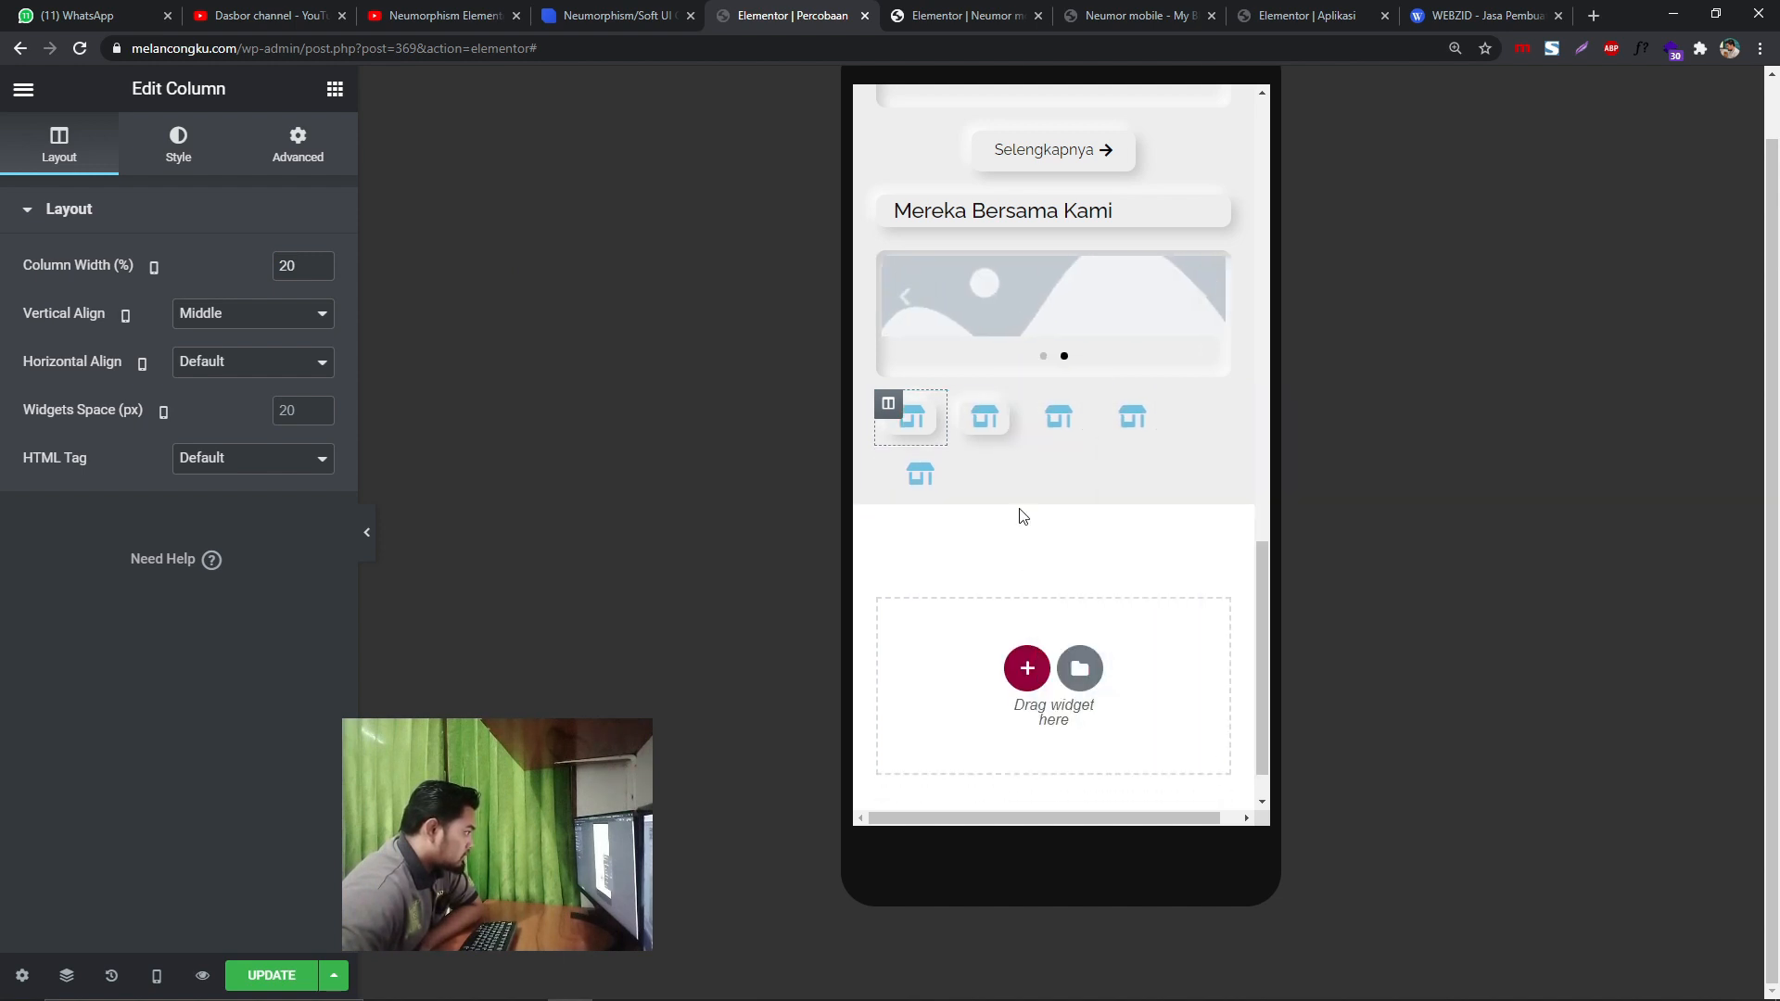
{"action": "right_click", "coordinate": [887, 466]}
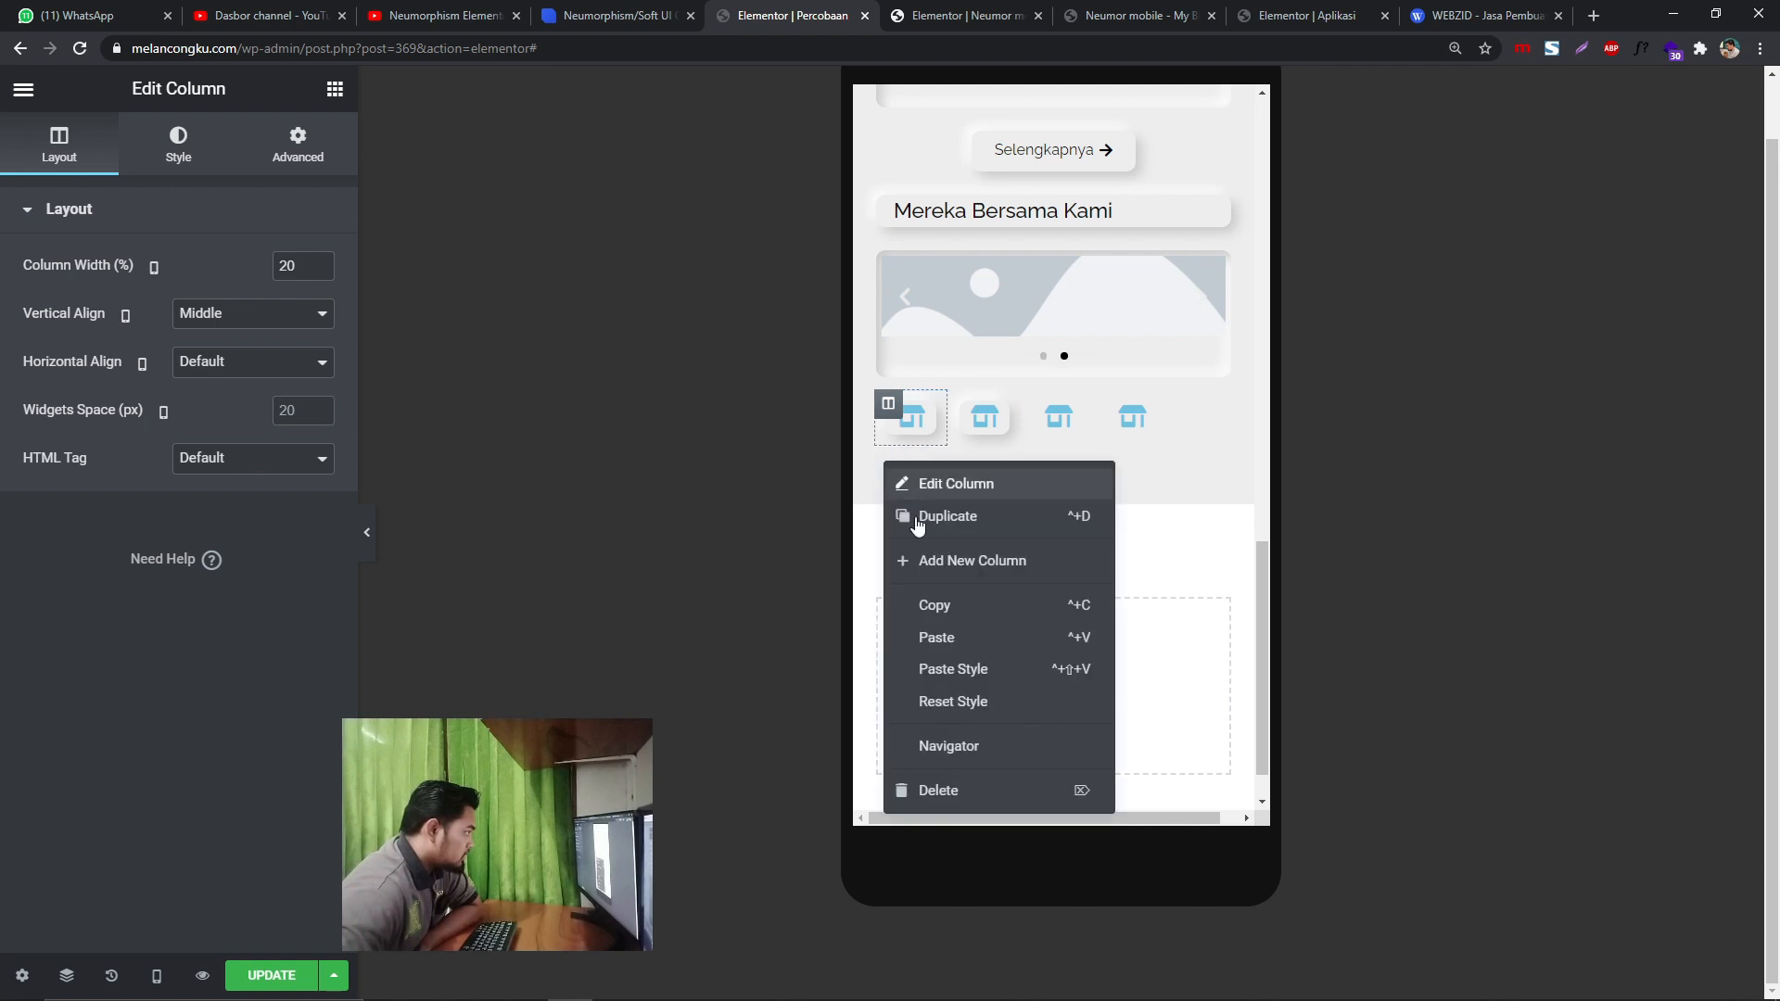
{"action": "left_click", "coordinate": [960, 667]}
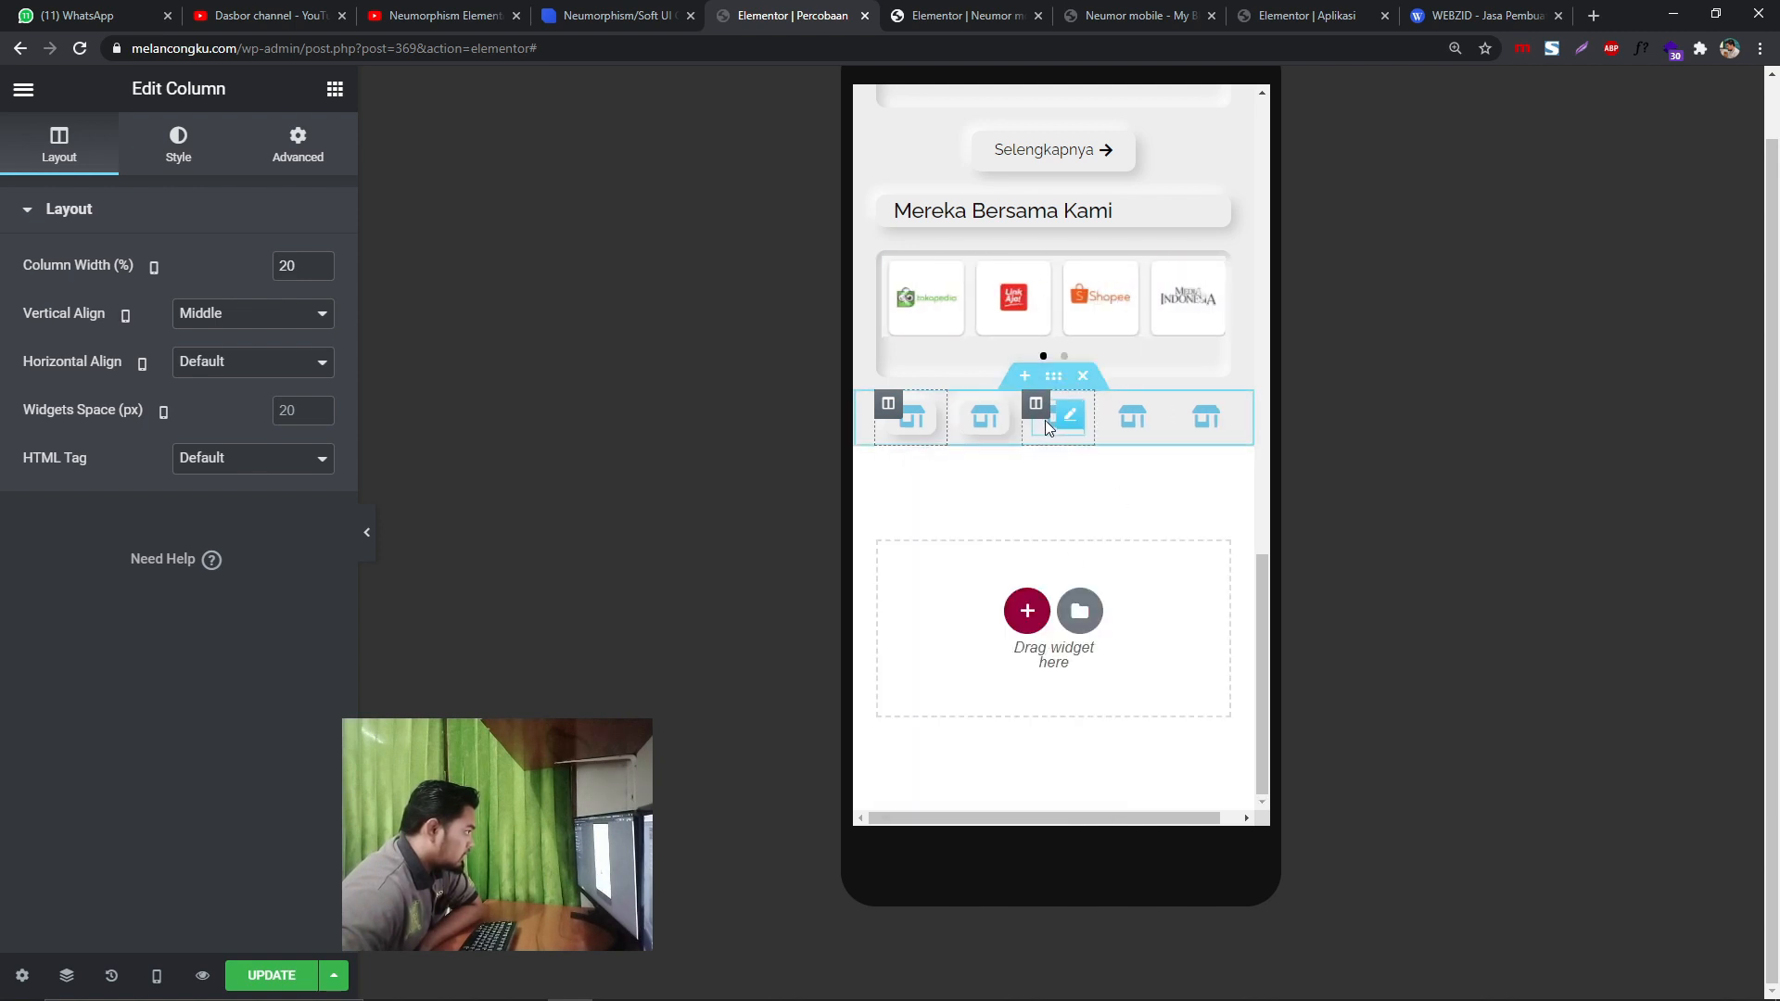
- Give the third store icon the CSS ID "bb1" for the pressed-in look
{"action": "left_click", "coordinate": [1070, 423]}
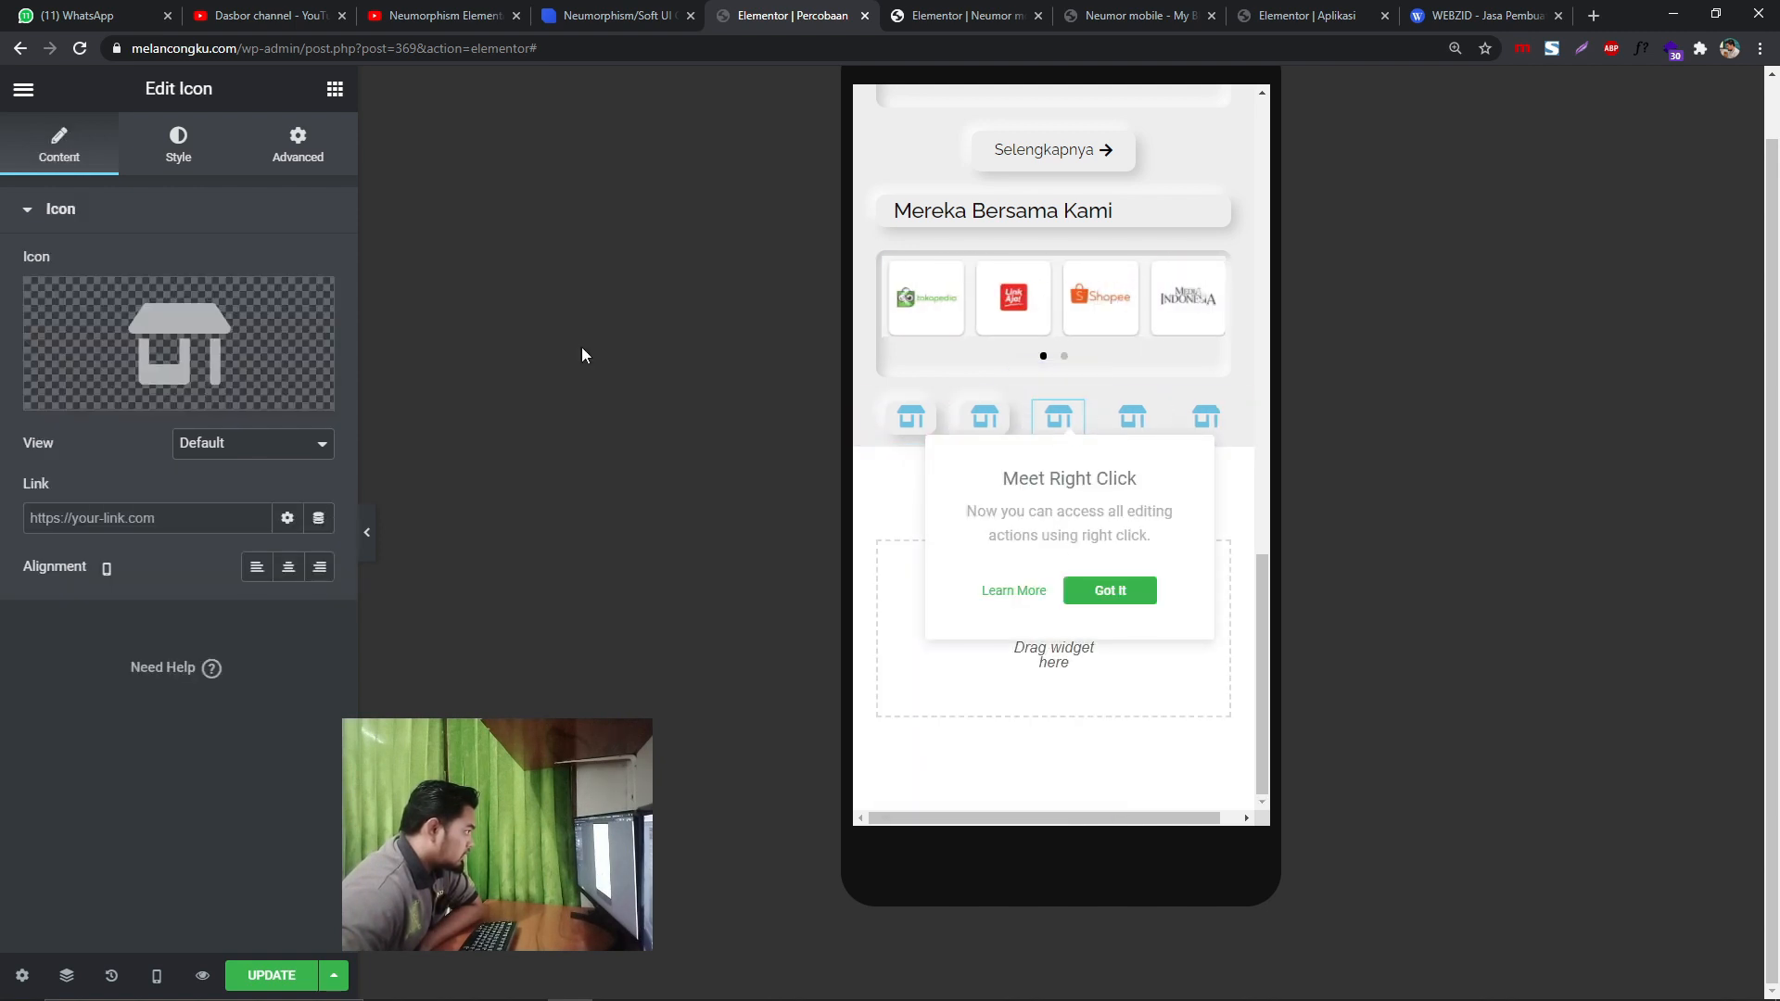
{"action": "left_click", "coordinate": [286, 156]}
{"action": "left_click", "coordinate": [214, 530]}
{"action": "type", "text": "bb"}
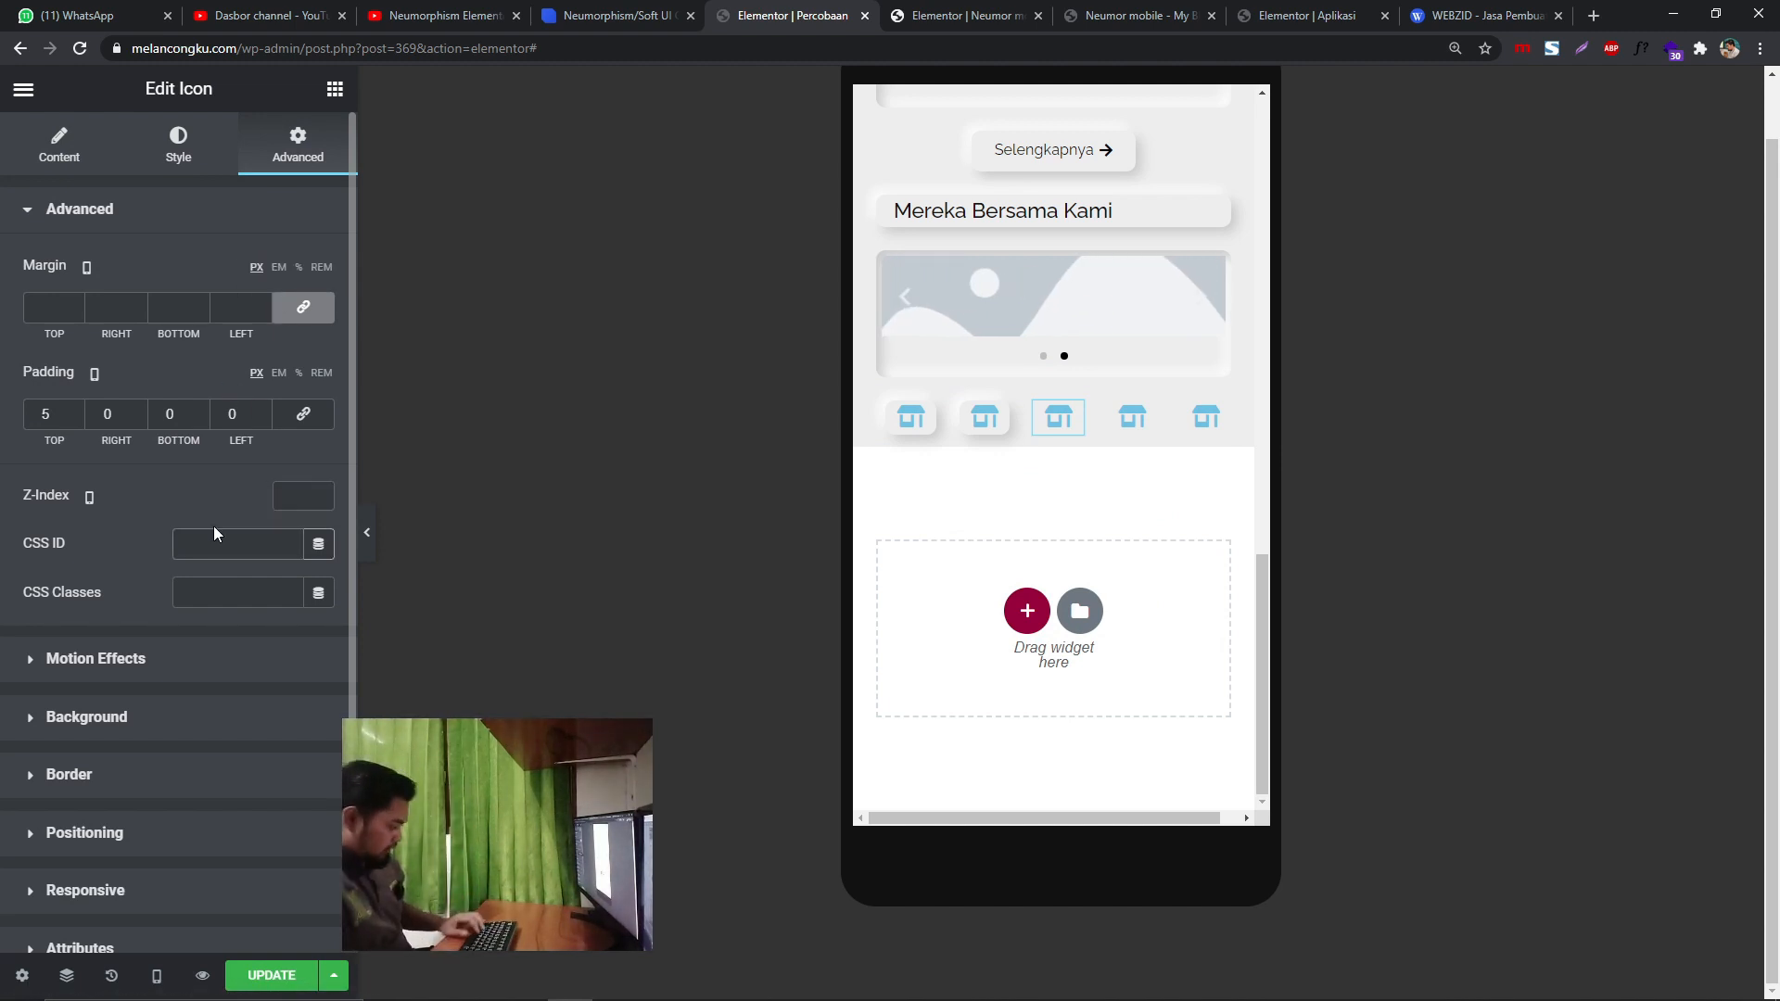
{"action": "type", "text": "1"}
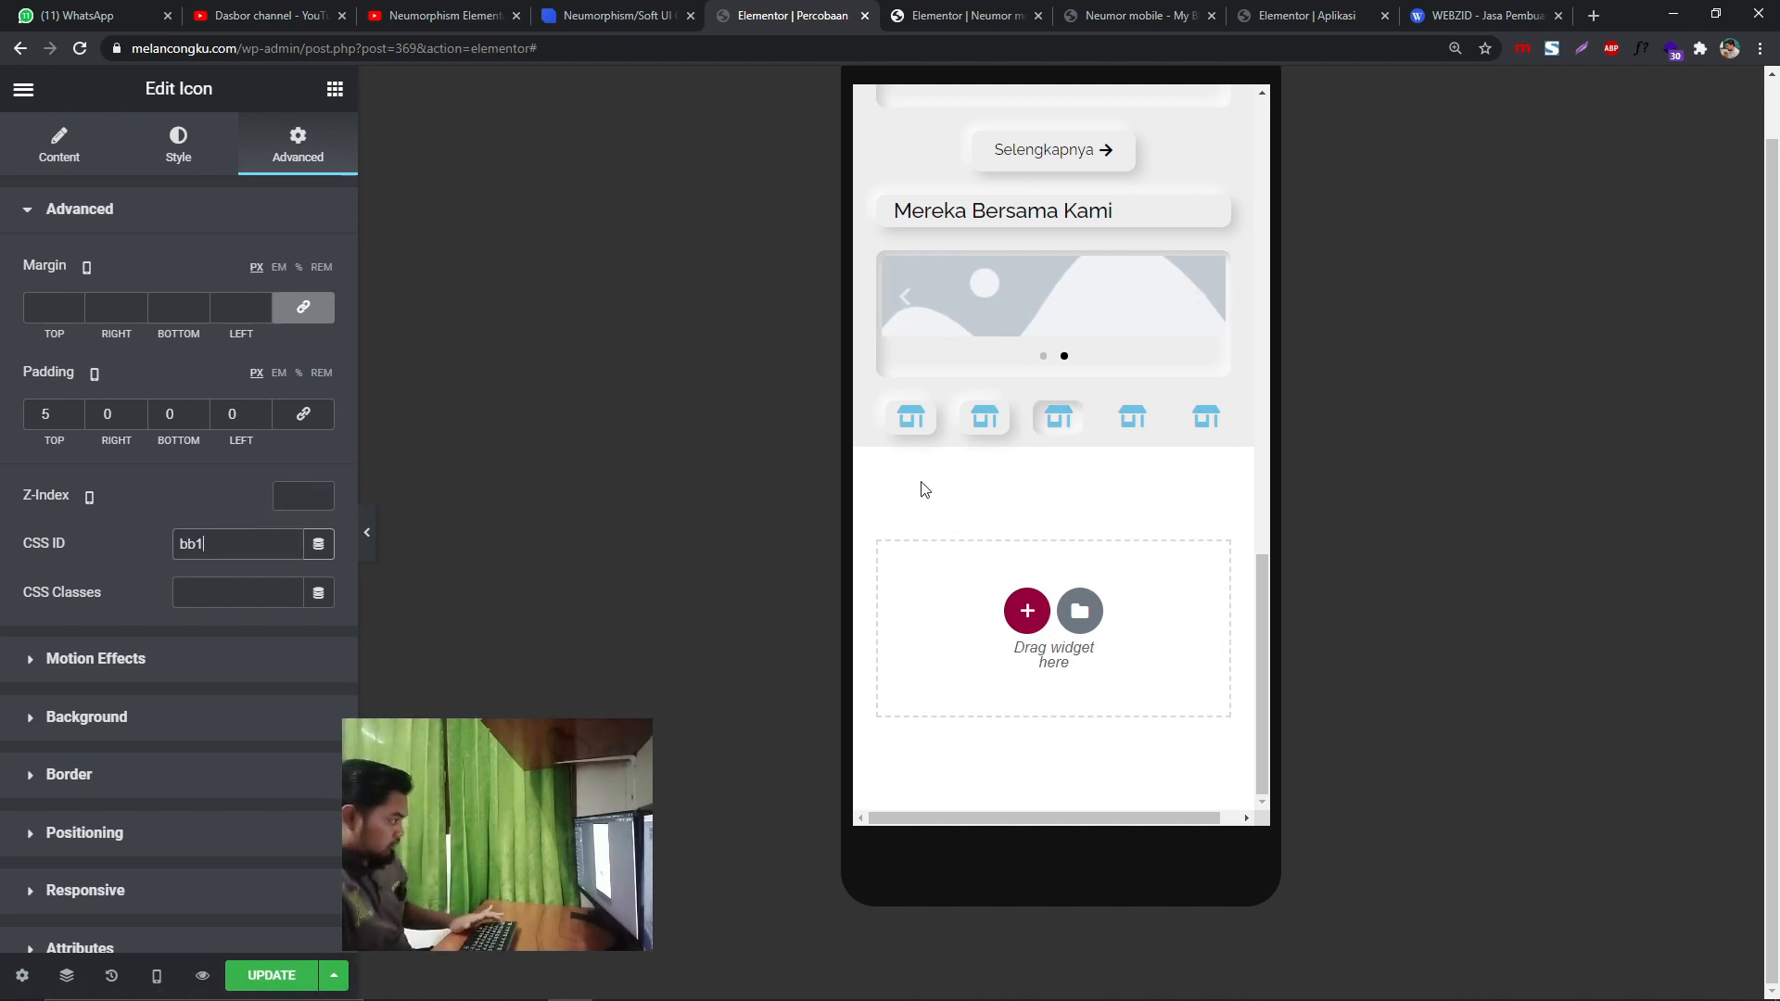
- Give the fourth and fifth store icons the CSS ID "bb"
{"action": "left_click", "coordinate": [1137, 417]}
{"action": "left_click", "coordinate": [297, 148]}
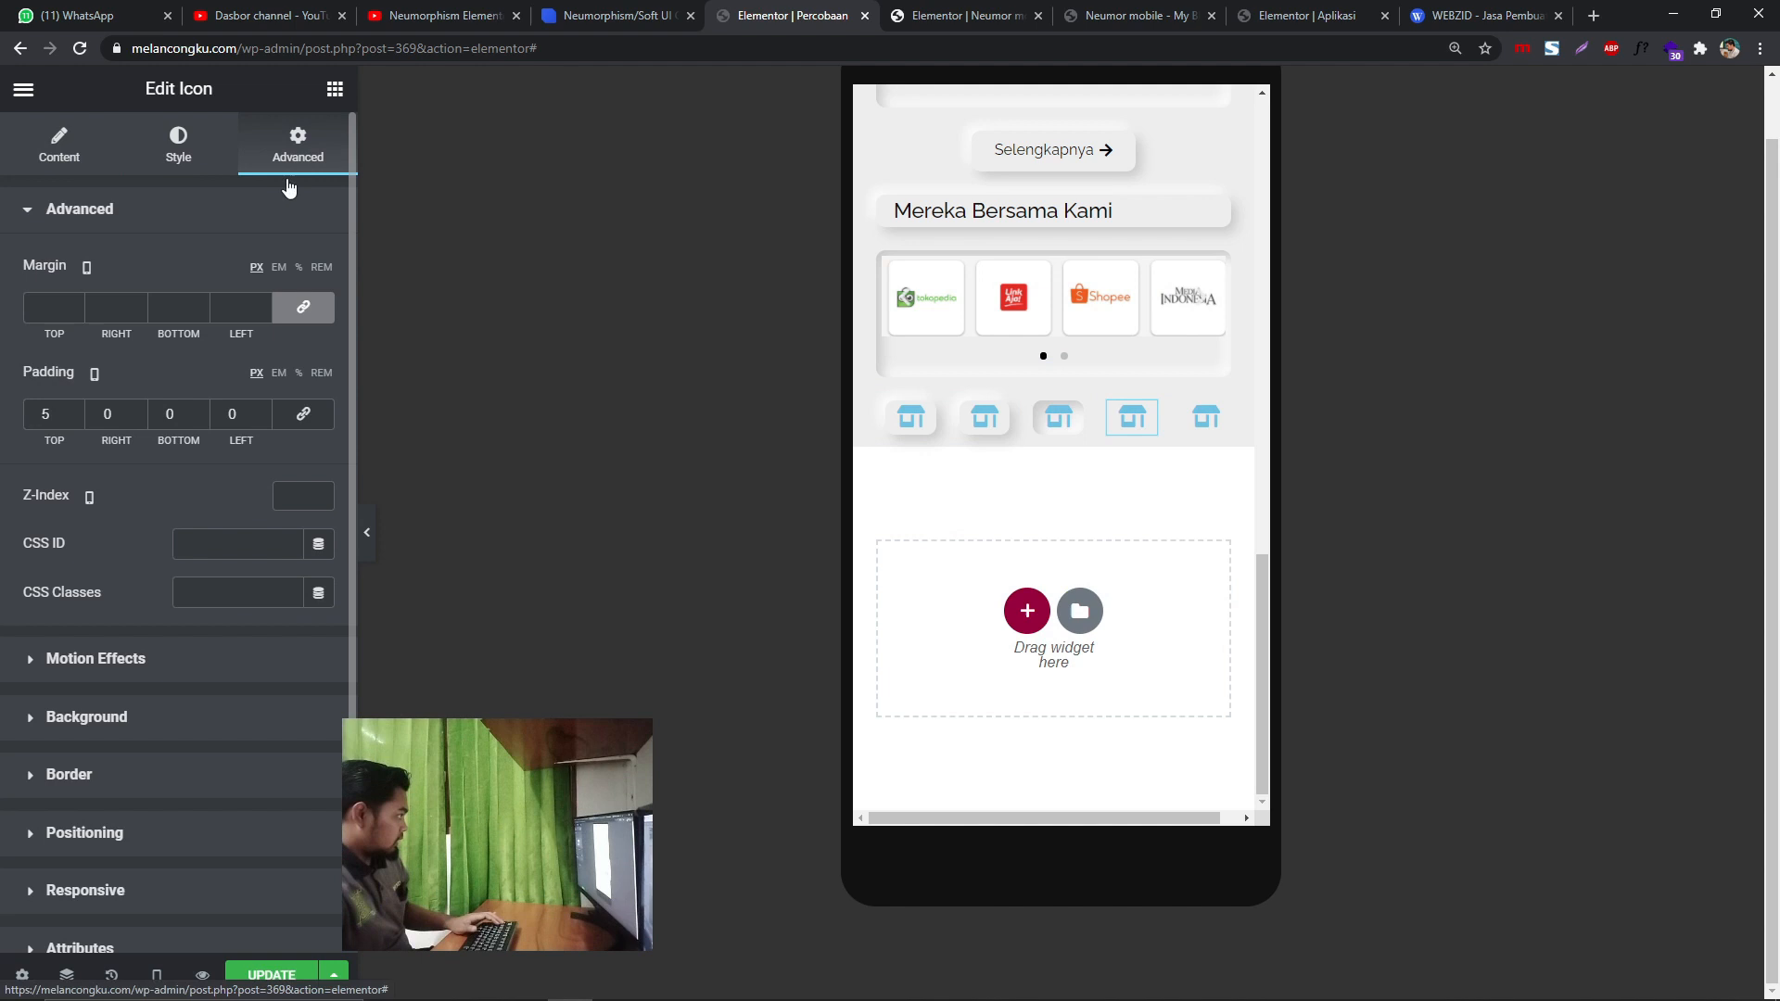
{"action": "left_click", "coordinate": [192, 547]}
{"action": "type", "text": "bb2"}
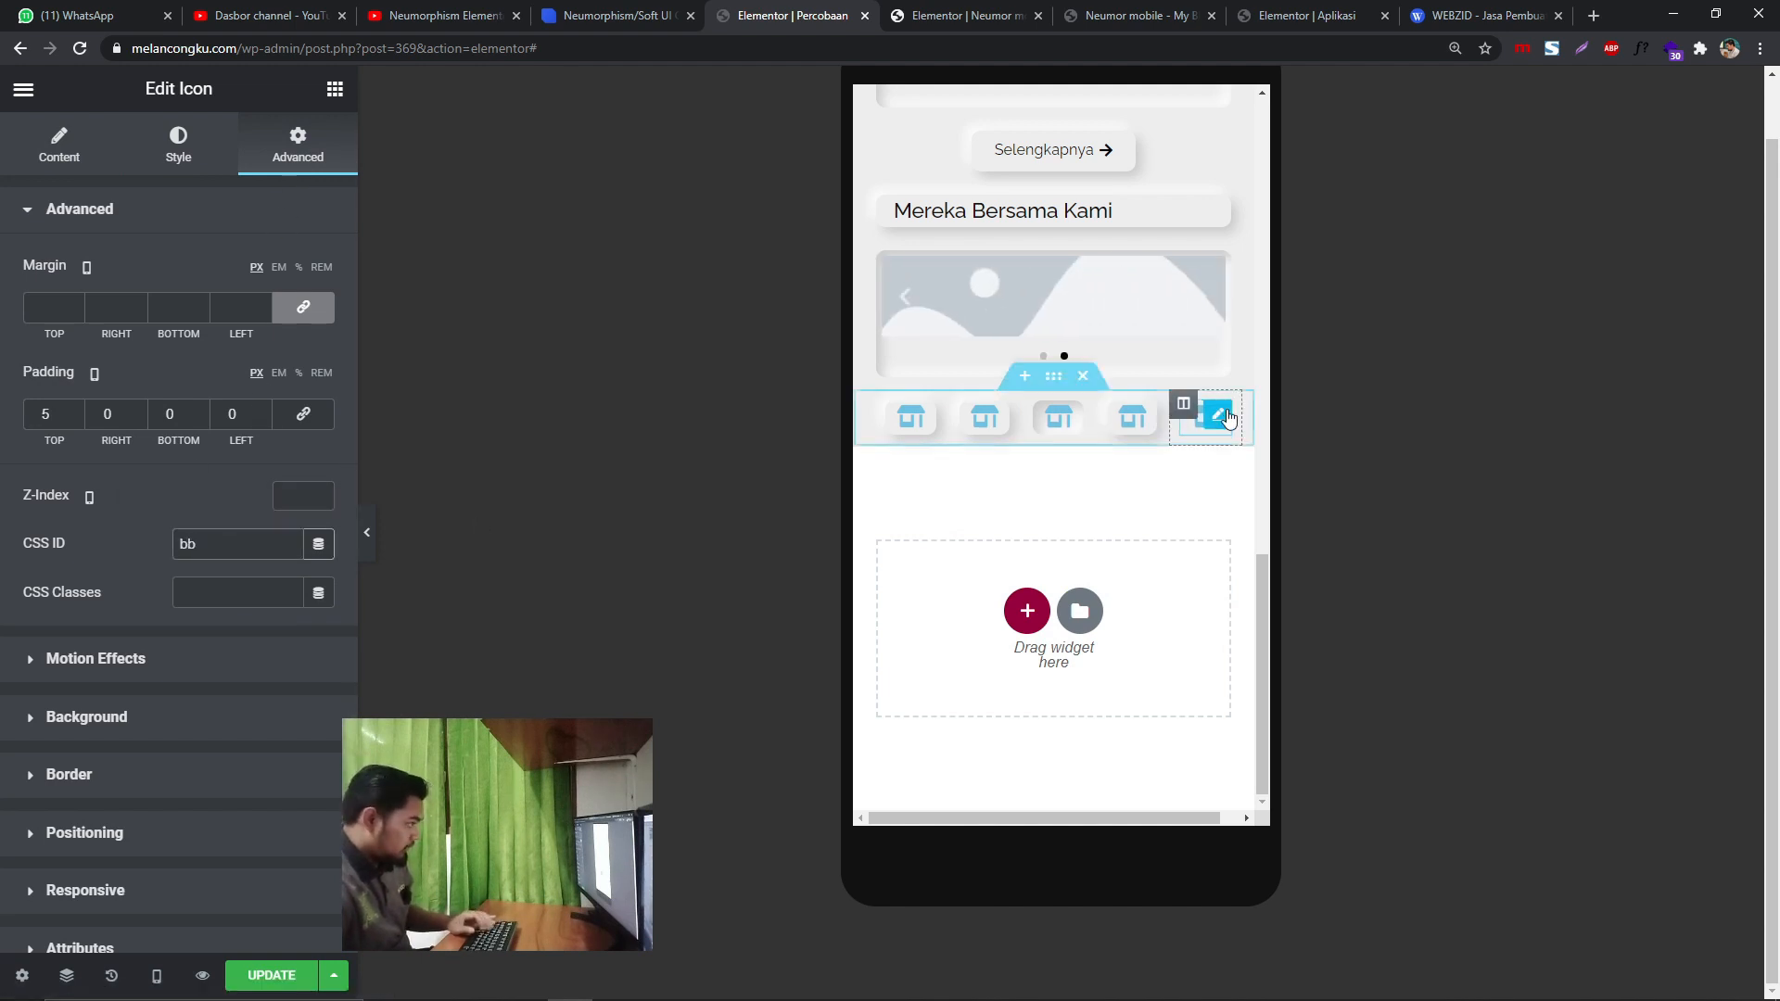
{"action": "left_click", "coordinate": [1217, 417]}
{"action": "left_click", "coordinate": [298, 149]}
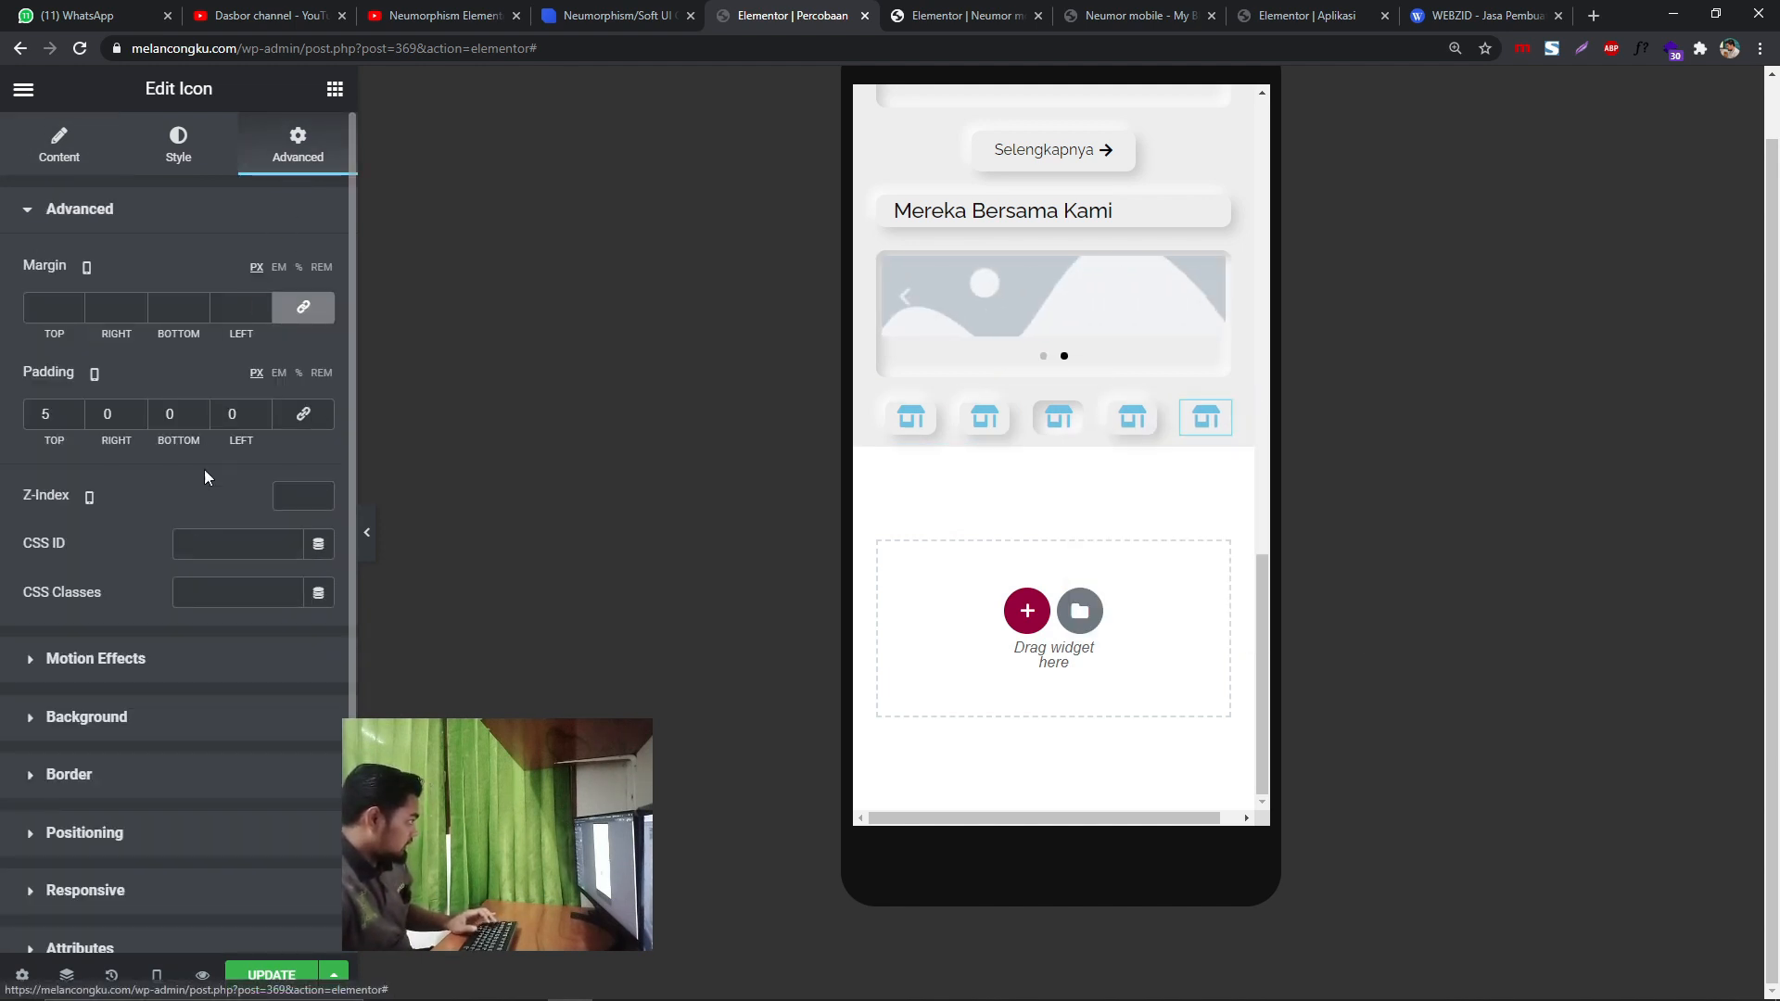
{"action": "left_click", "coordinate": [202, 543]}
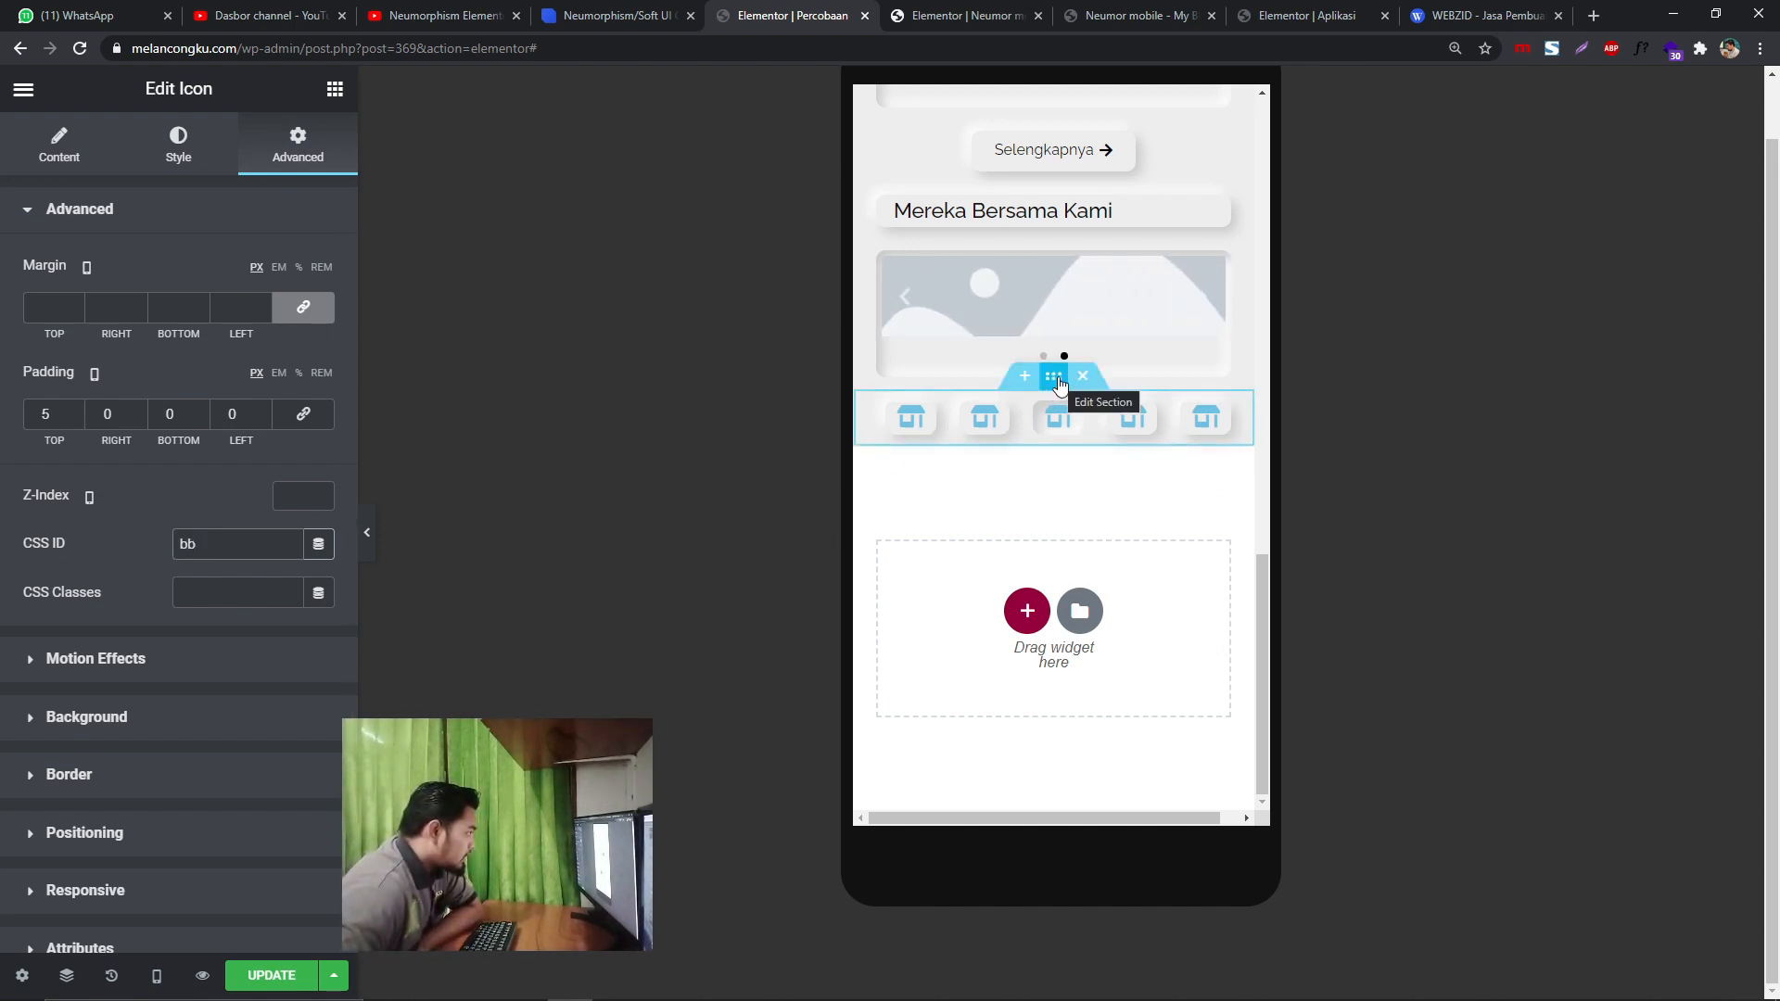
- Make the icon bar section sticky to the bottom and check it by scrolling the page at full width
{"action": "left_click", "coordinate": [1057, 379]}
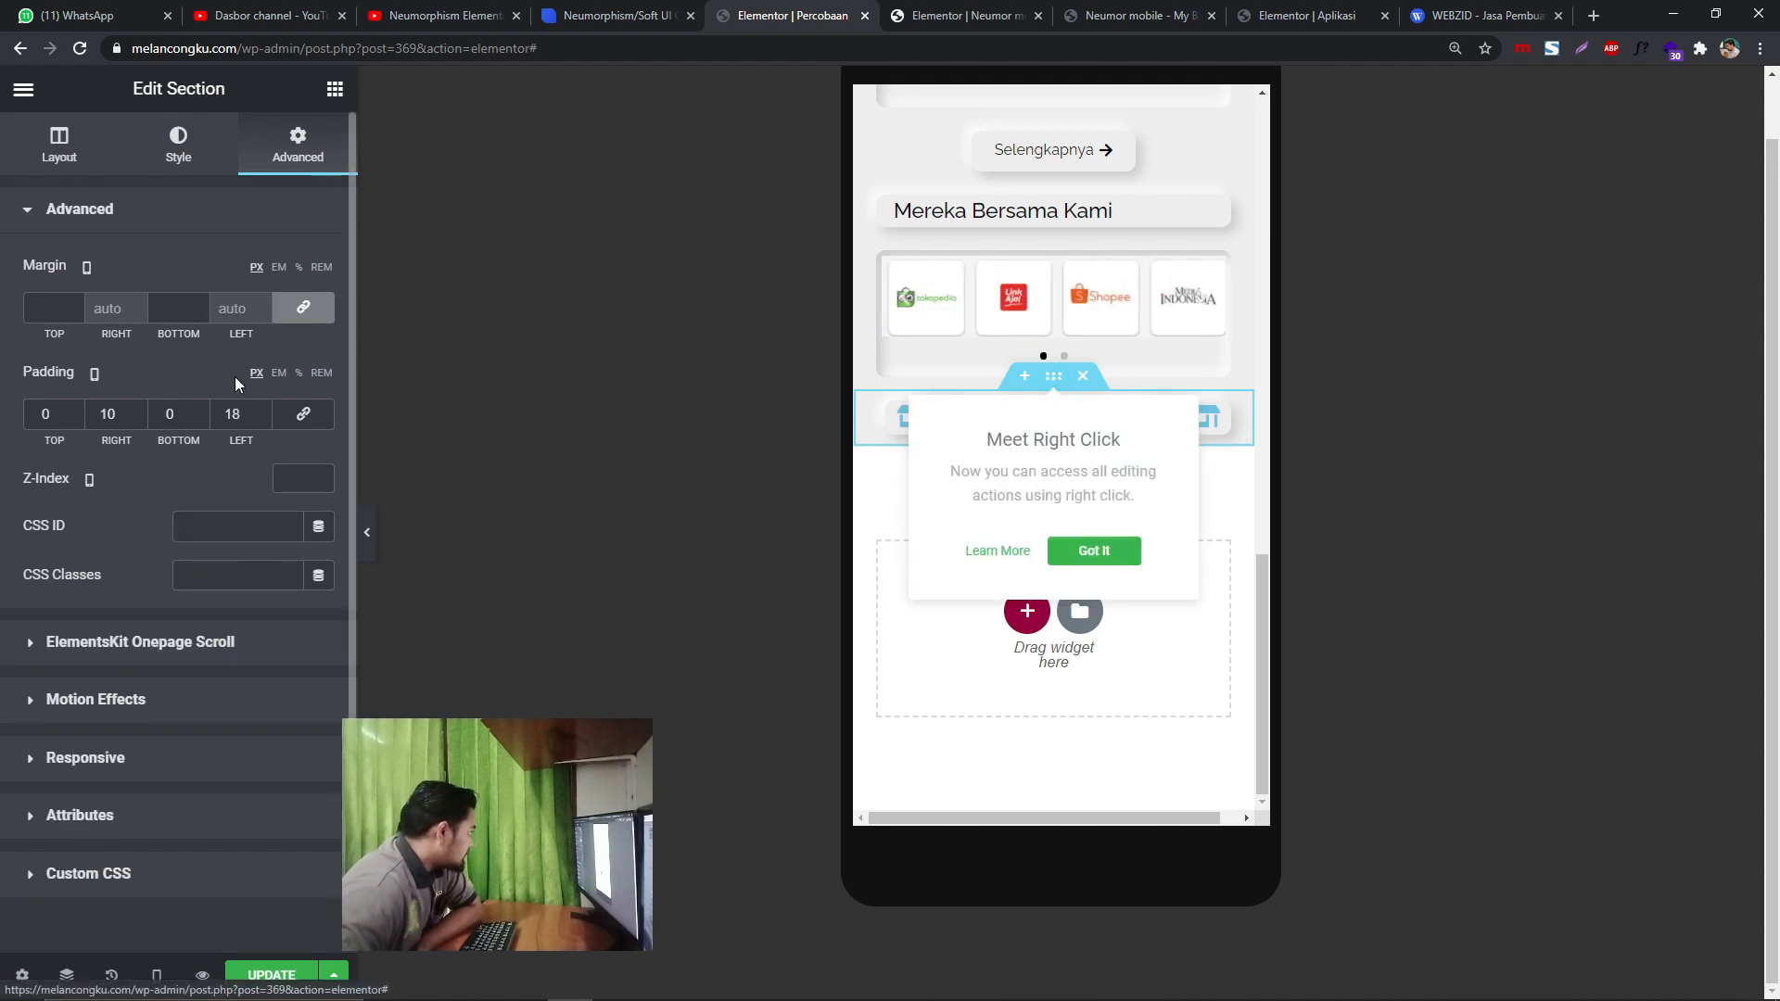
{"action": "left_click", "coordinate": [174, 706]}
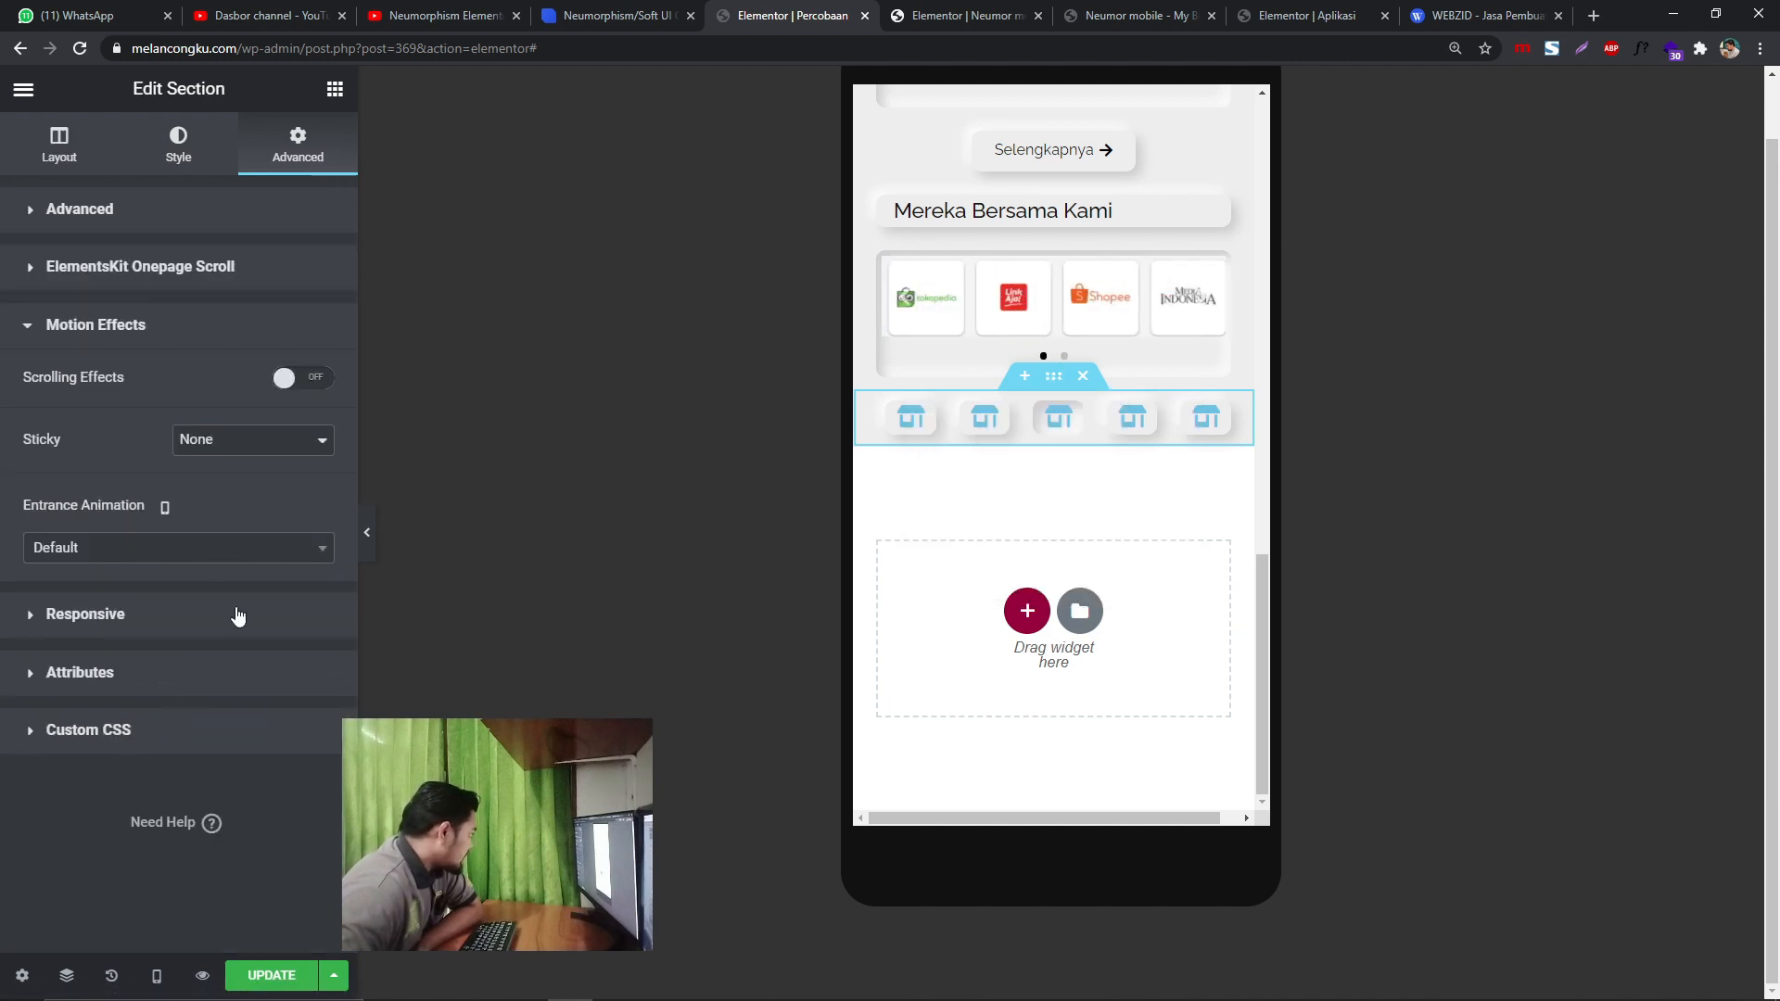
{"action": "left_click", "coordinate": [223, 443]}
{"action": "left_click", "coordinate": [222, 499]}
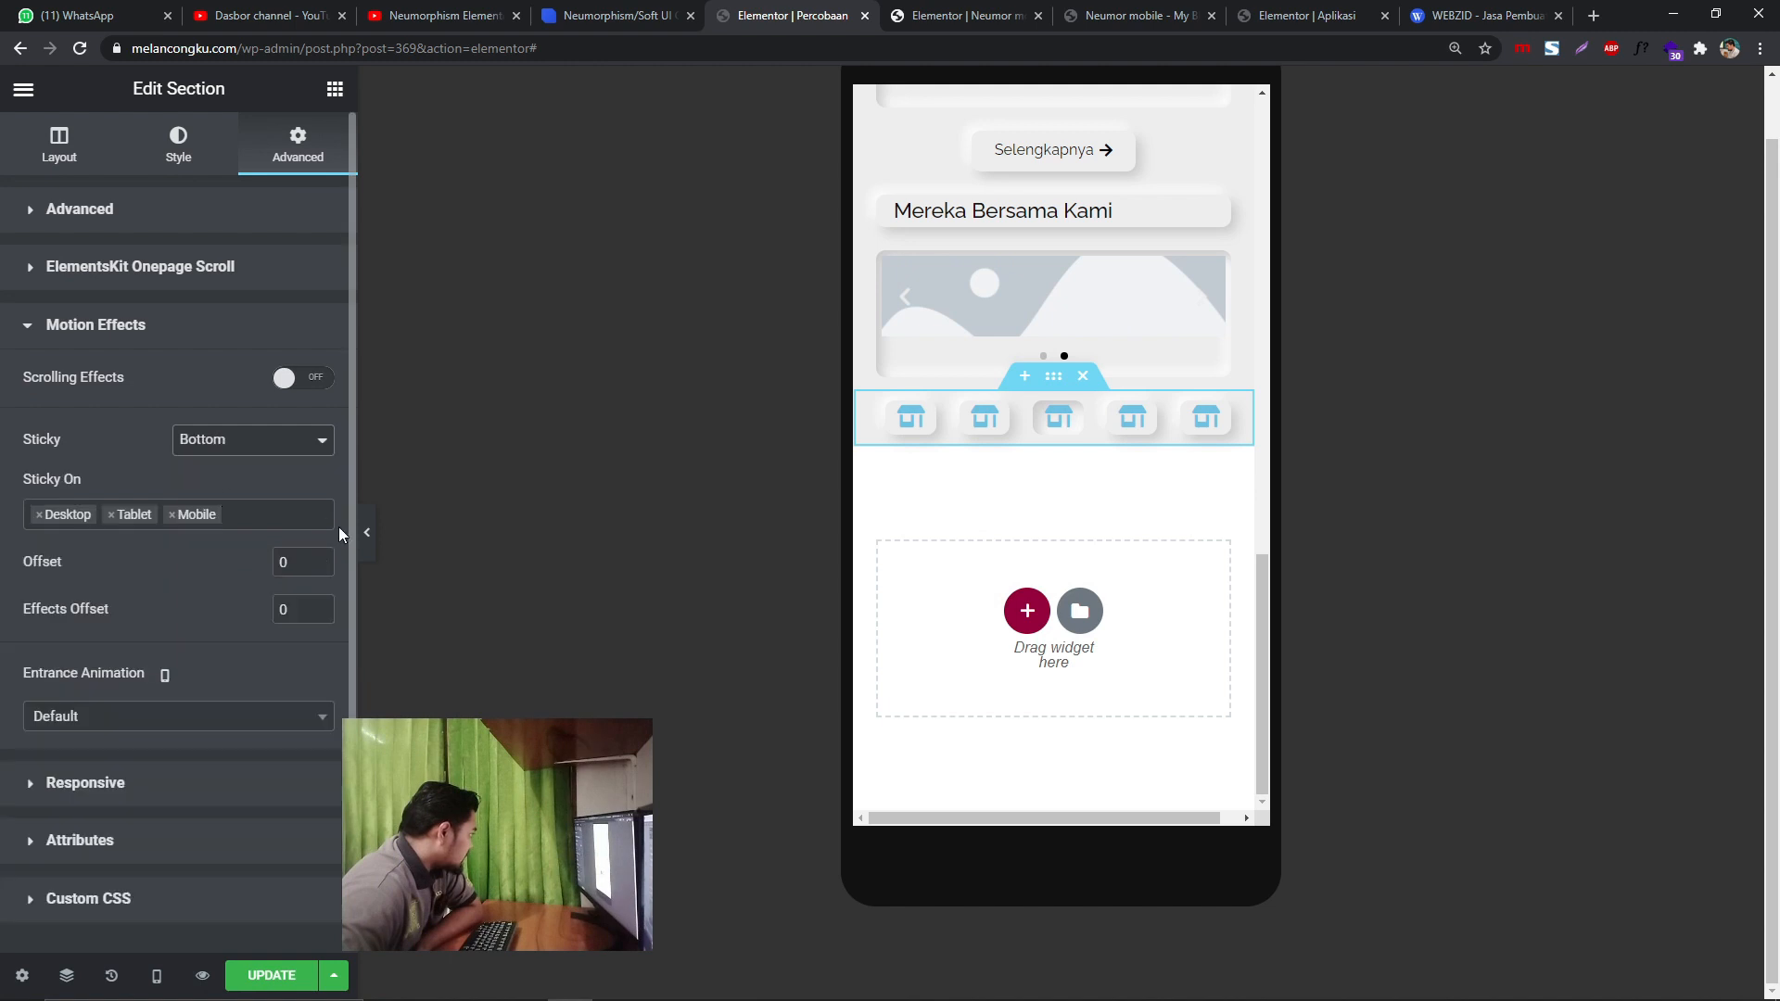
{"action": "left_click", "coordinate": [367, 536]}
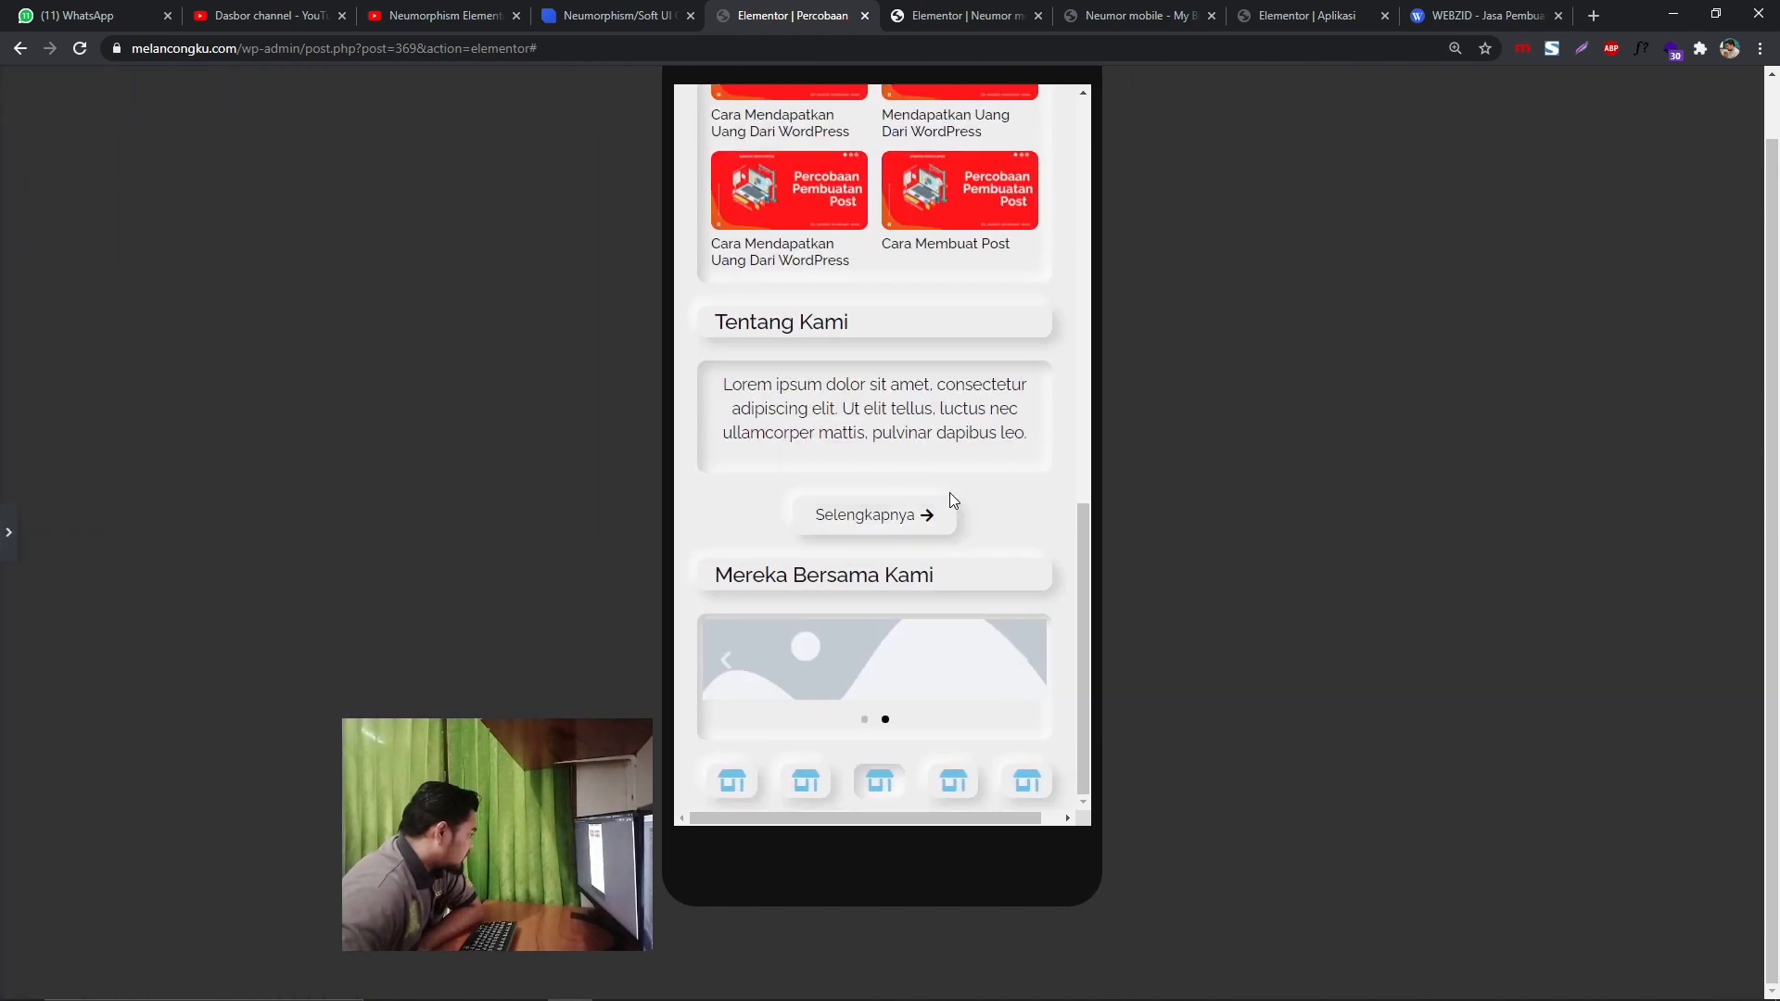
{"action": "scroll", "coordinate": [950, 501], "scroll_direction": "up", "scroll_amount": 4}
{"action": "scroll", "coordinate": [948, 501], "scroll_direction": "down", "scroll_amount": 5}
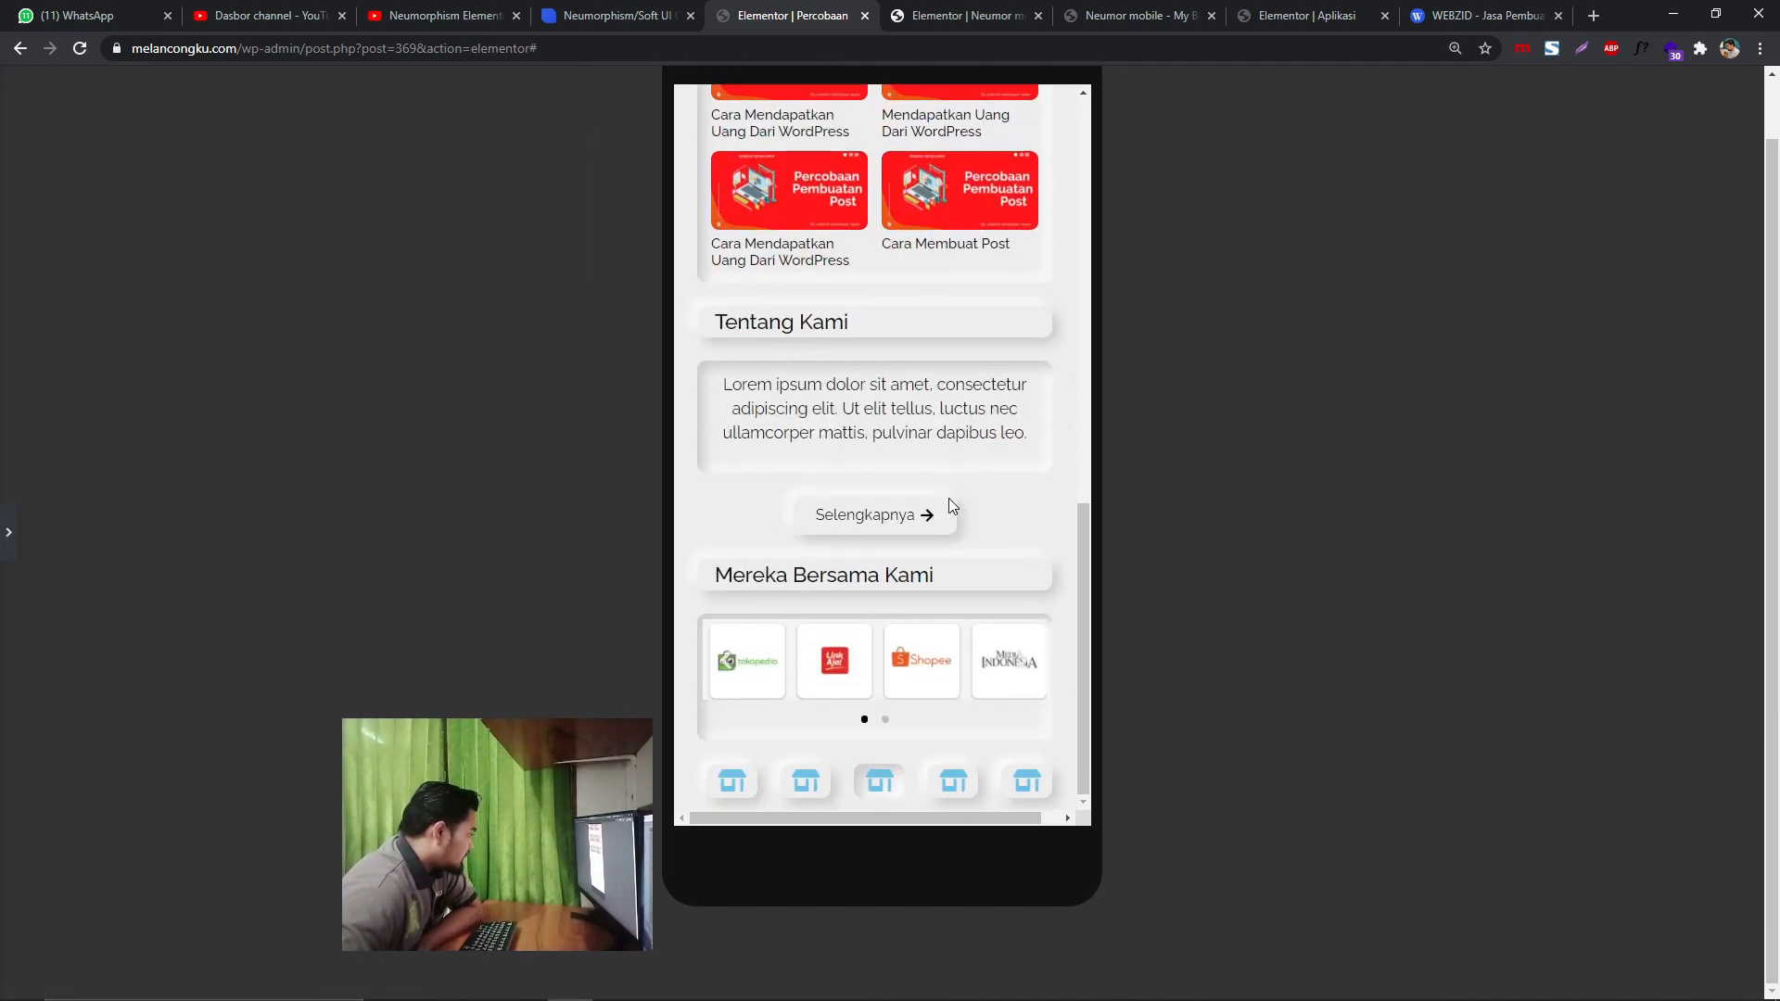
{"action": "left_click", "coordinate": [8, 532]}
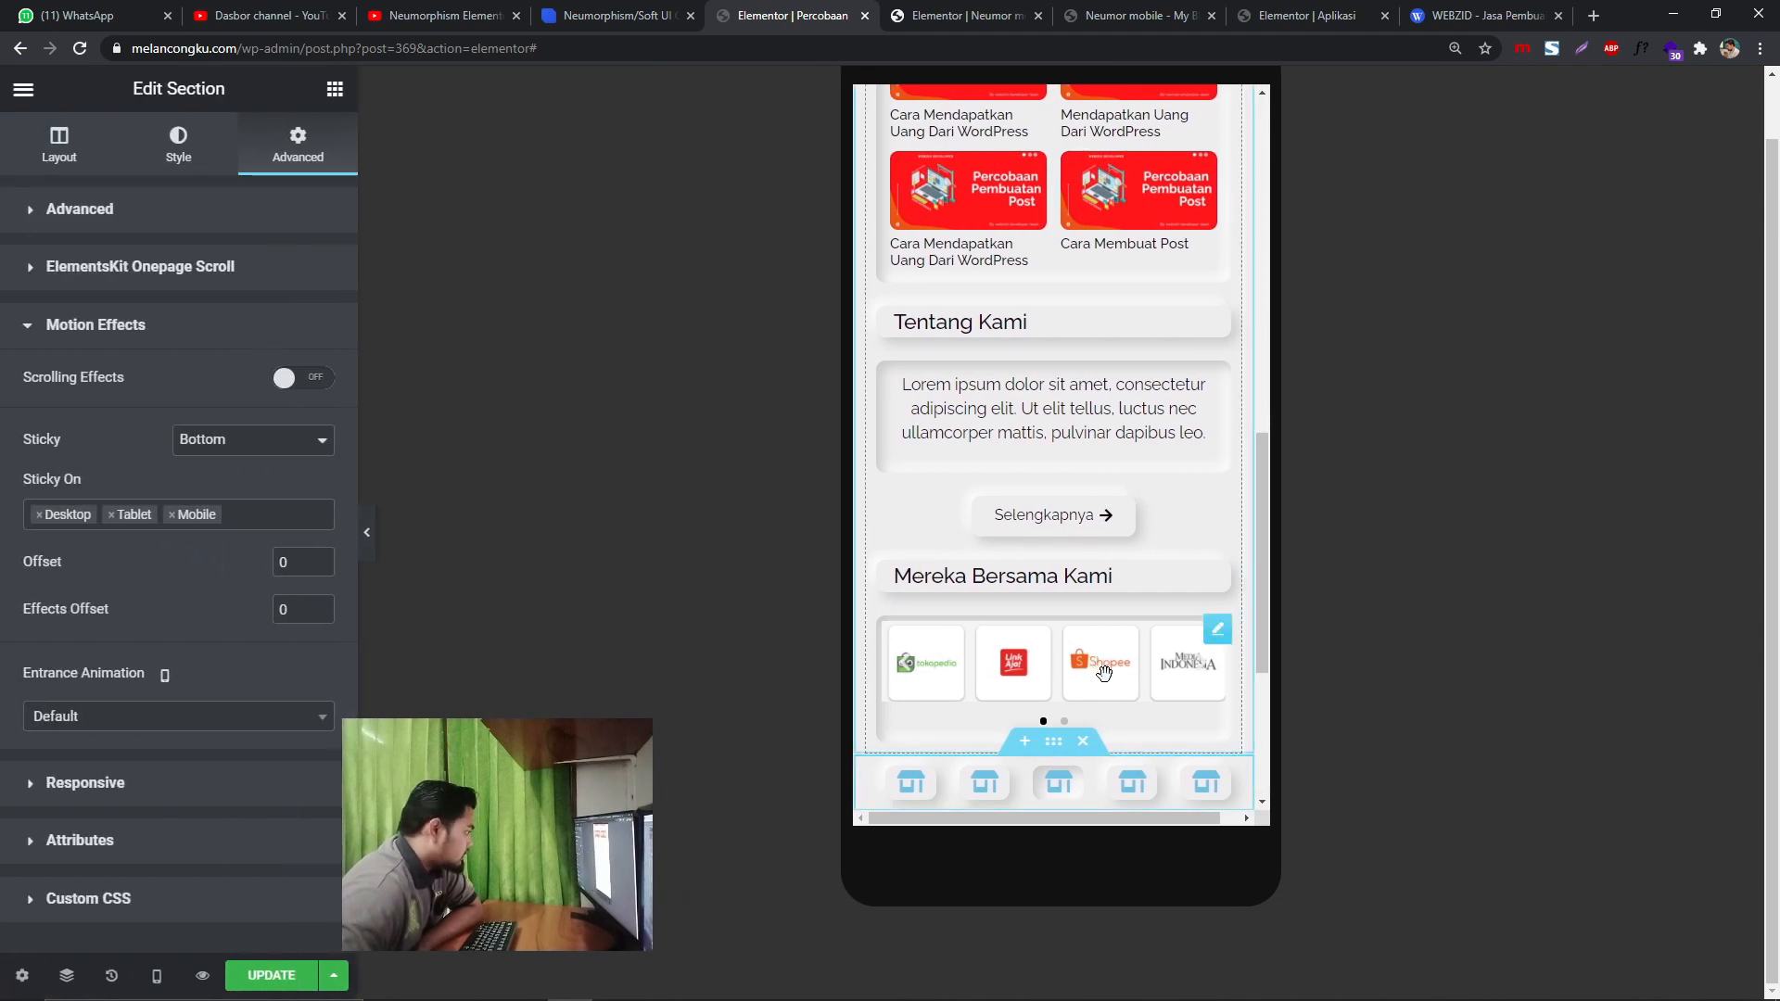
- Remove the second, placeholder slide from the logo media carousel and review the page with the sticky icon bar
{"action": "left_click", "coordinate": [1210, 626]}
{"action": "left_click", "coordinate": [197, 154]}
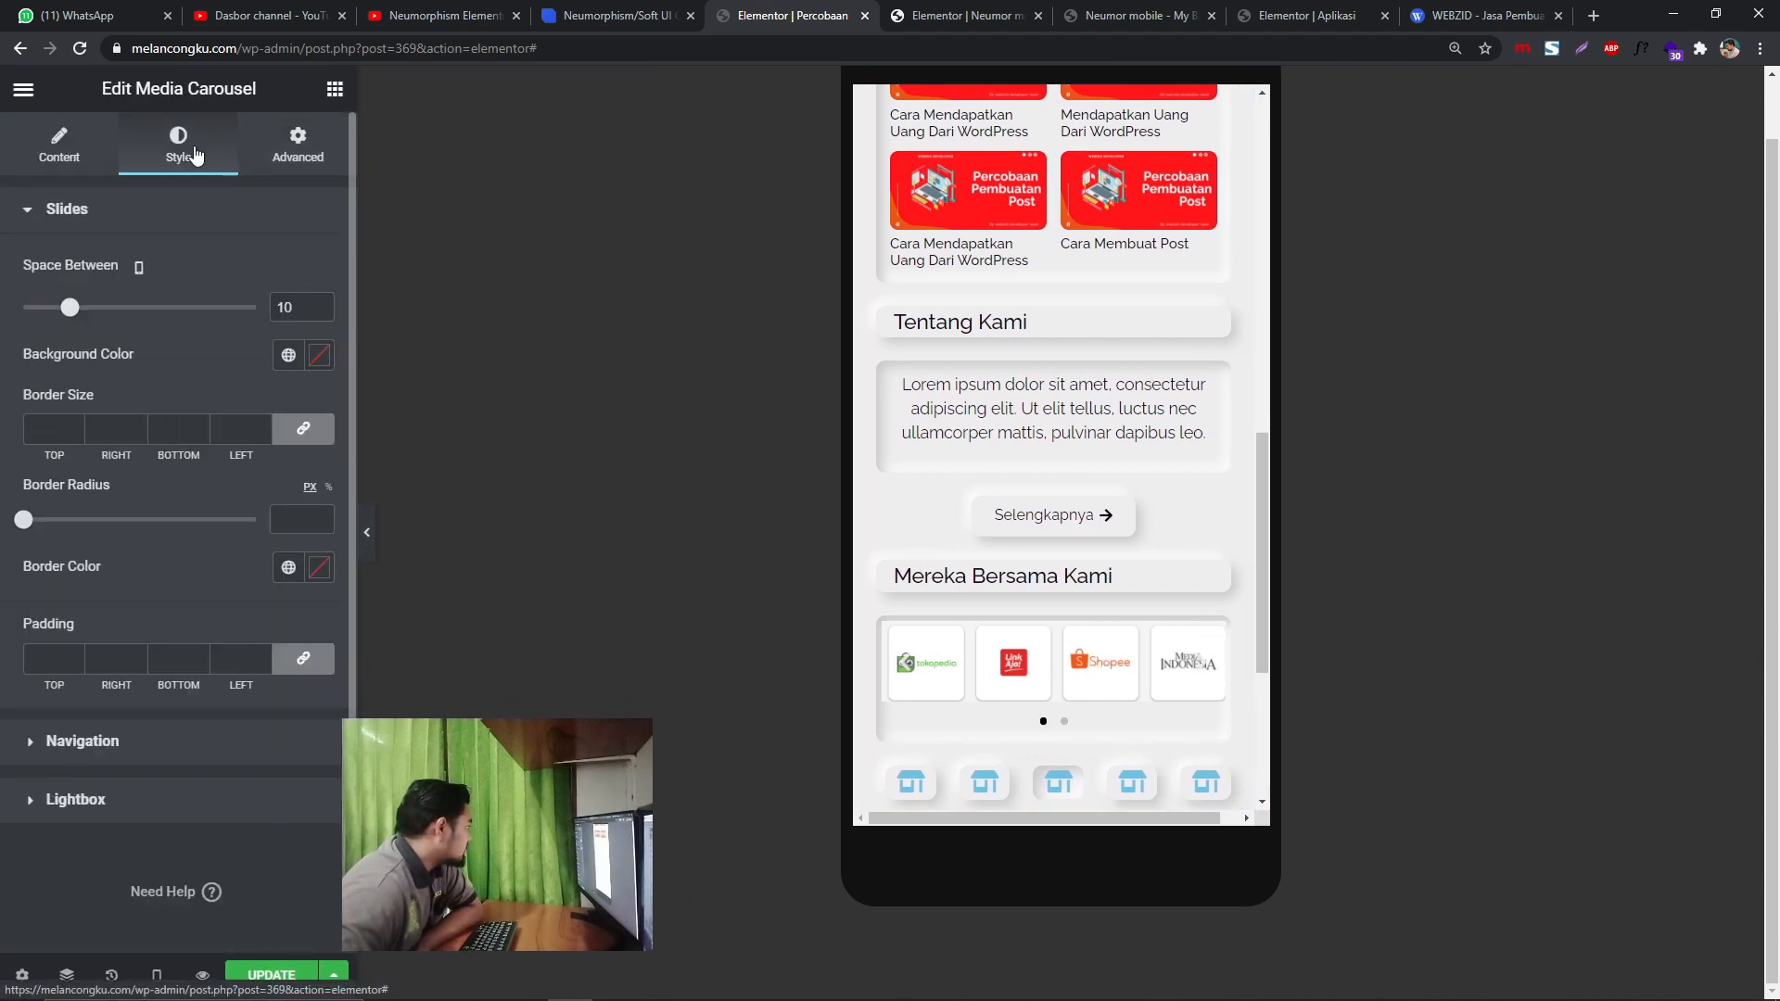
{"action": "left_click", "coordinate": [65, 162]}
{"action": "left_click", "coordinate": [306, 401]}
{"action": "left_click", "coordinate": [368, 536]}
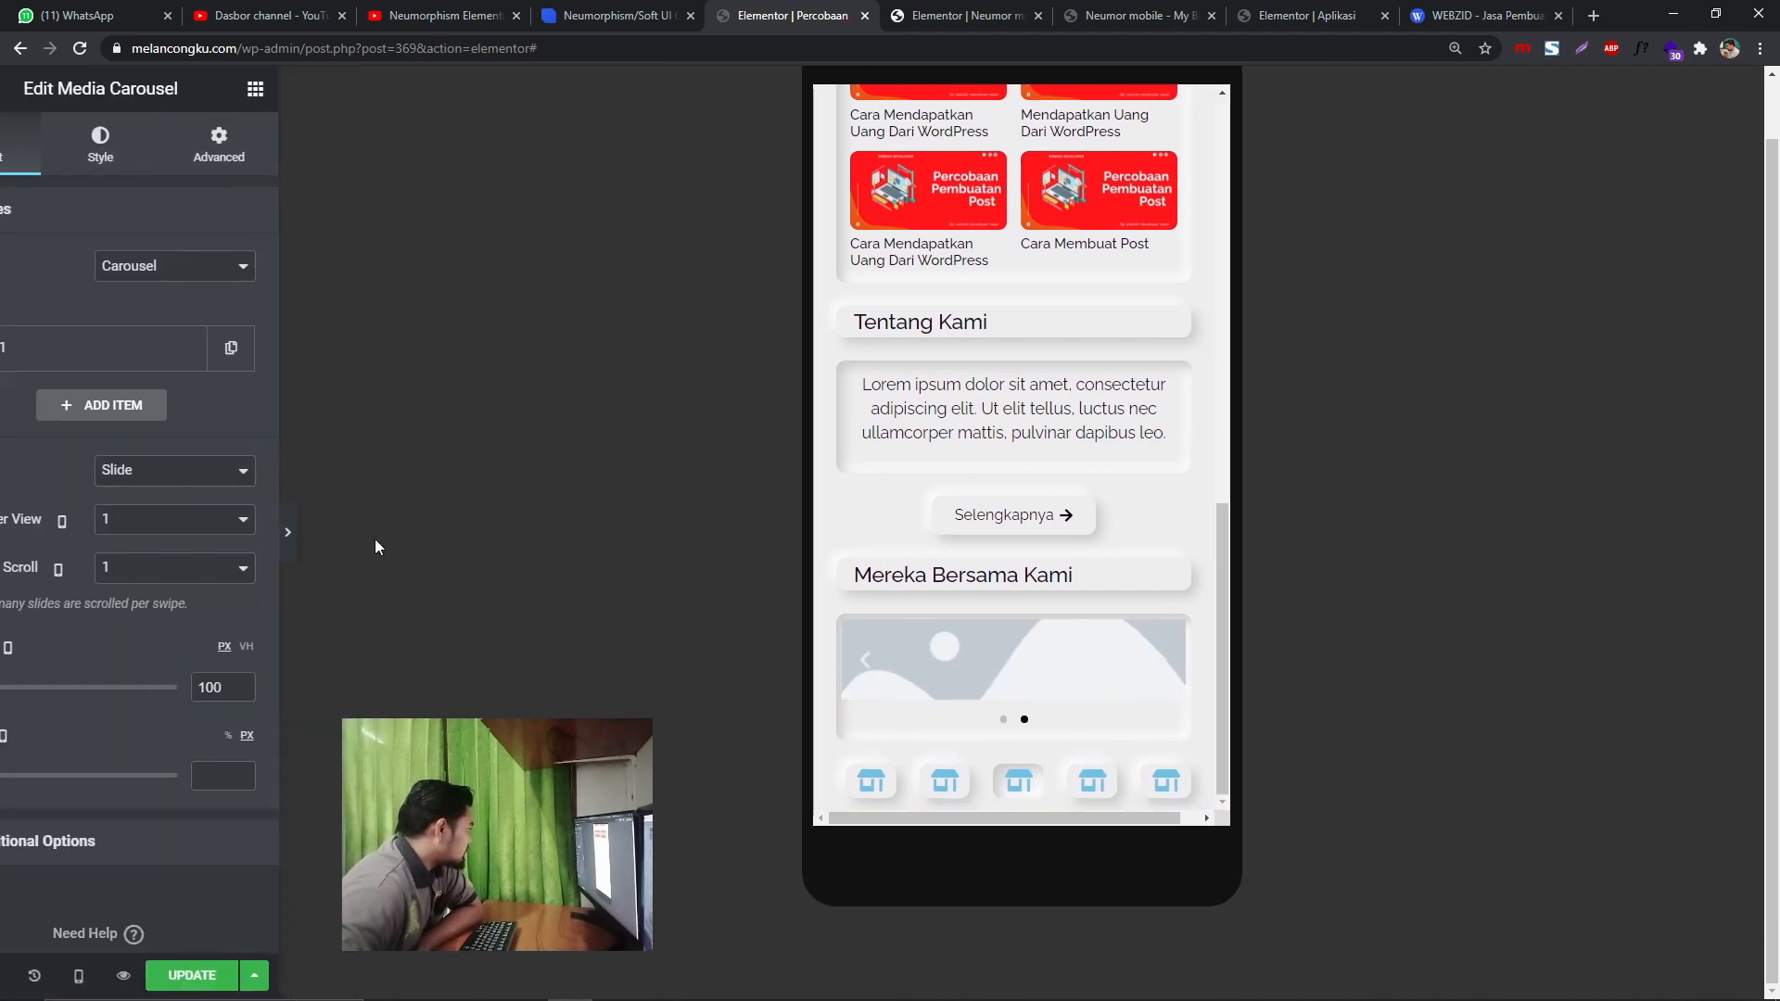
{"action": "scroll", "coordinate": [914, 461], "scroll_direction": "up", "scroll_amount": 5}
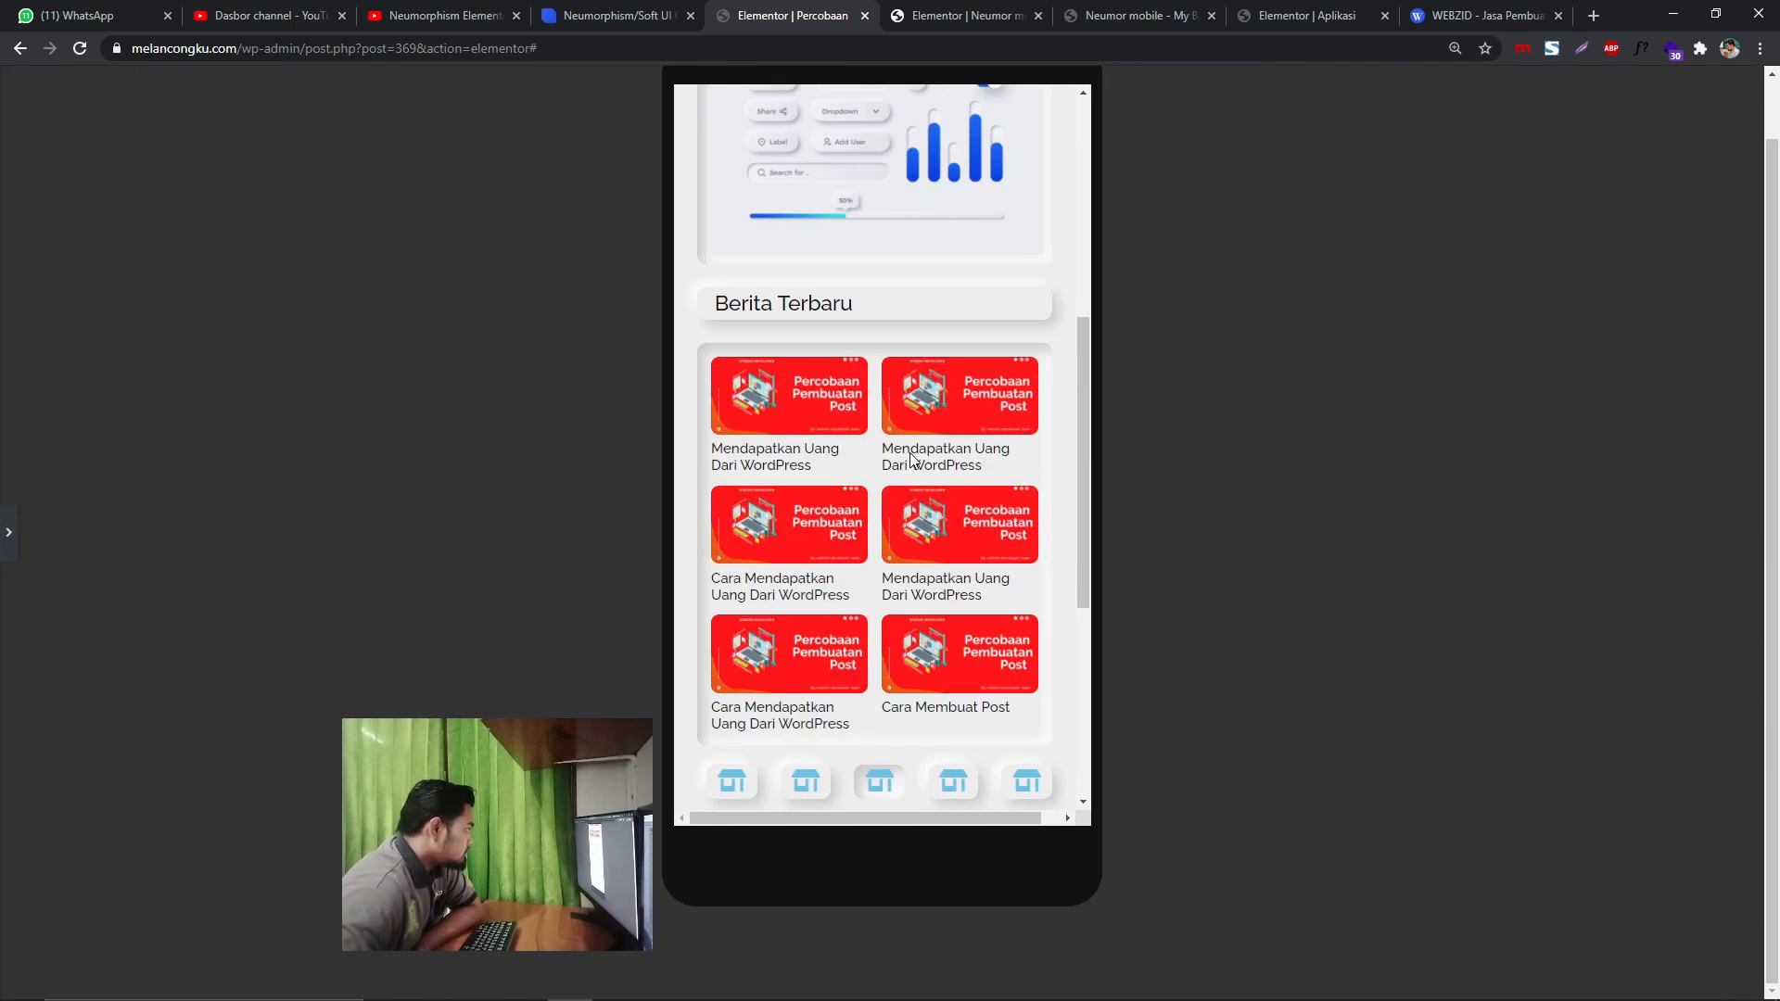
{"action": "scroll", "coordinate": [910, 454], "scroll_direction": "up", "scroll_amount": 5}
{"action": "scroll", "coordinate": [911, 456], "scroll_direction": "down", "scroll_amount": 1}
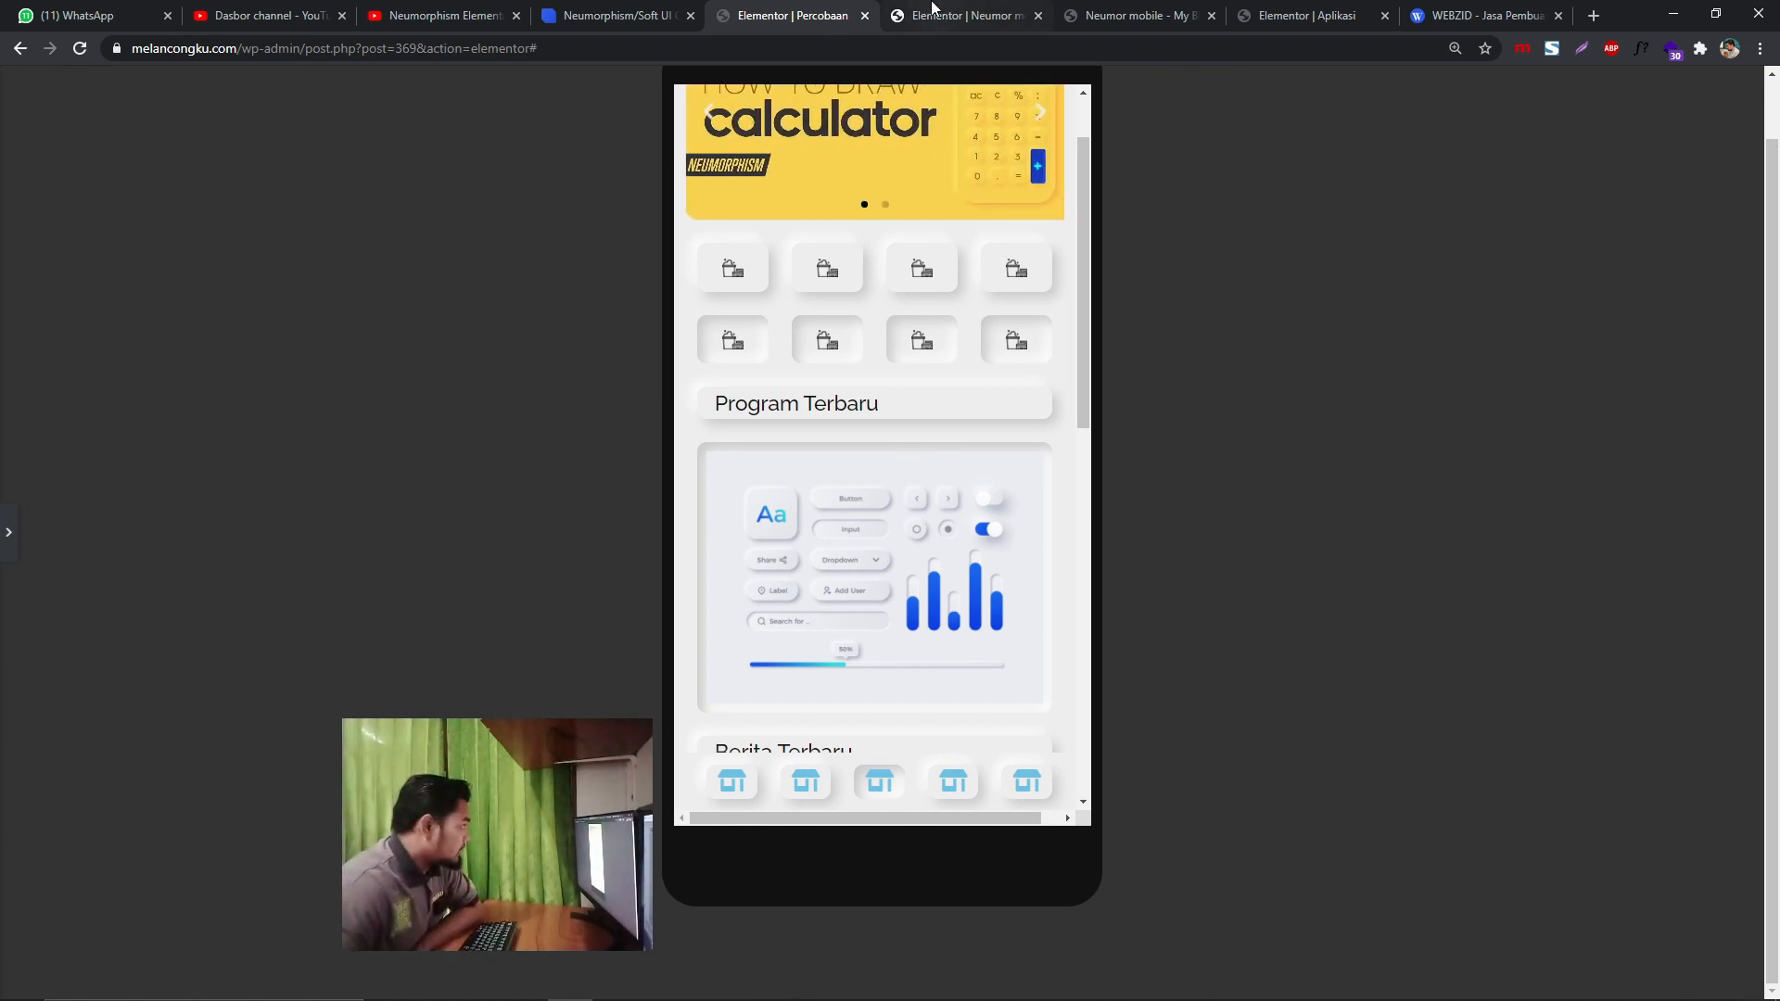
- Examine the reference Neumor mobile page at full width, from its image carousel and icon grid to the Program Terbaru and Berita terbaru sections
{"action": "left_click", "coordinate": [971, 7]}
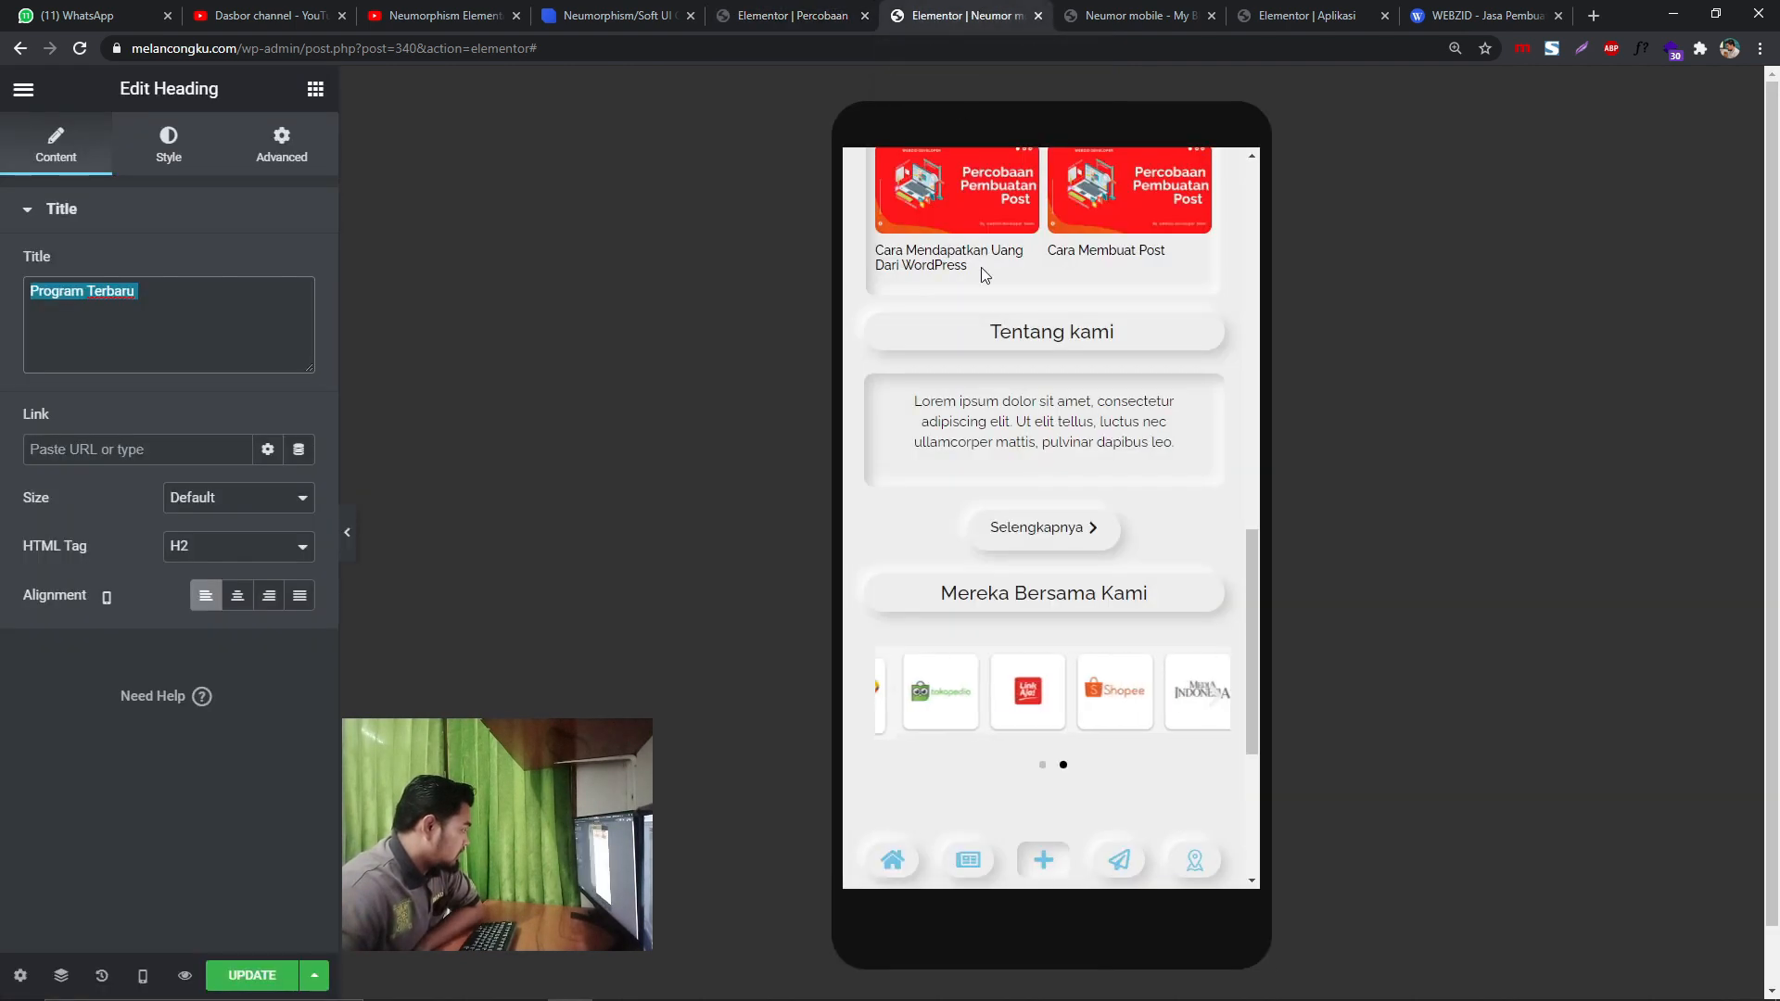
{"action": "left_click", "coordinate": [344, 533]}
{"action": "scroll", "coordinate": [997, 636], "scroll_direction": "up", "scroll_amount": 10}
{"action": "scroll", "coordinate": [1005, 636], "scroll_direction": "down", "scroll_amount": 5}
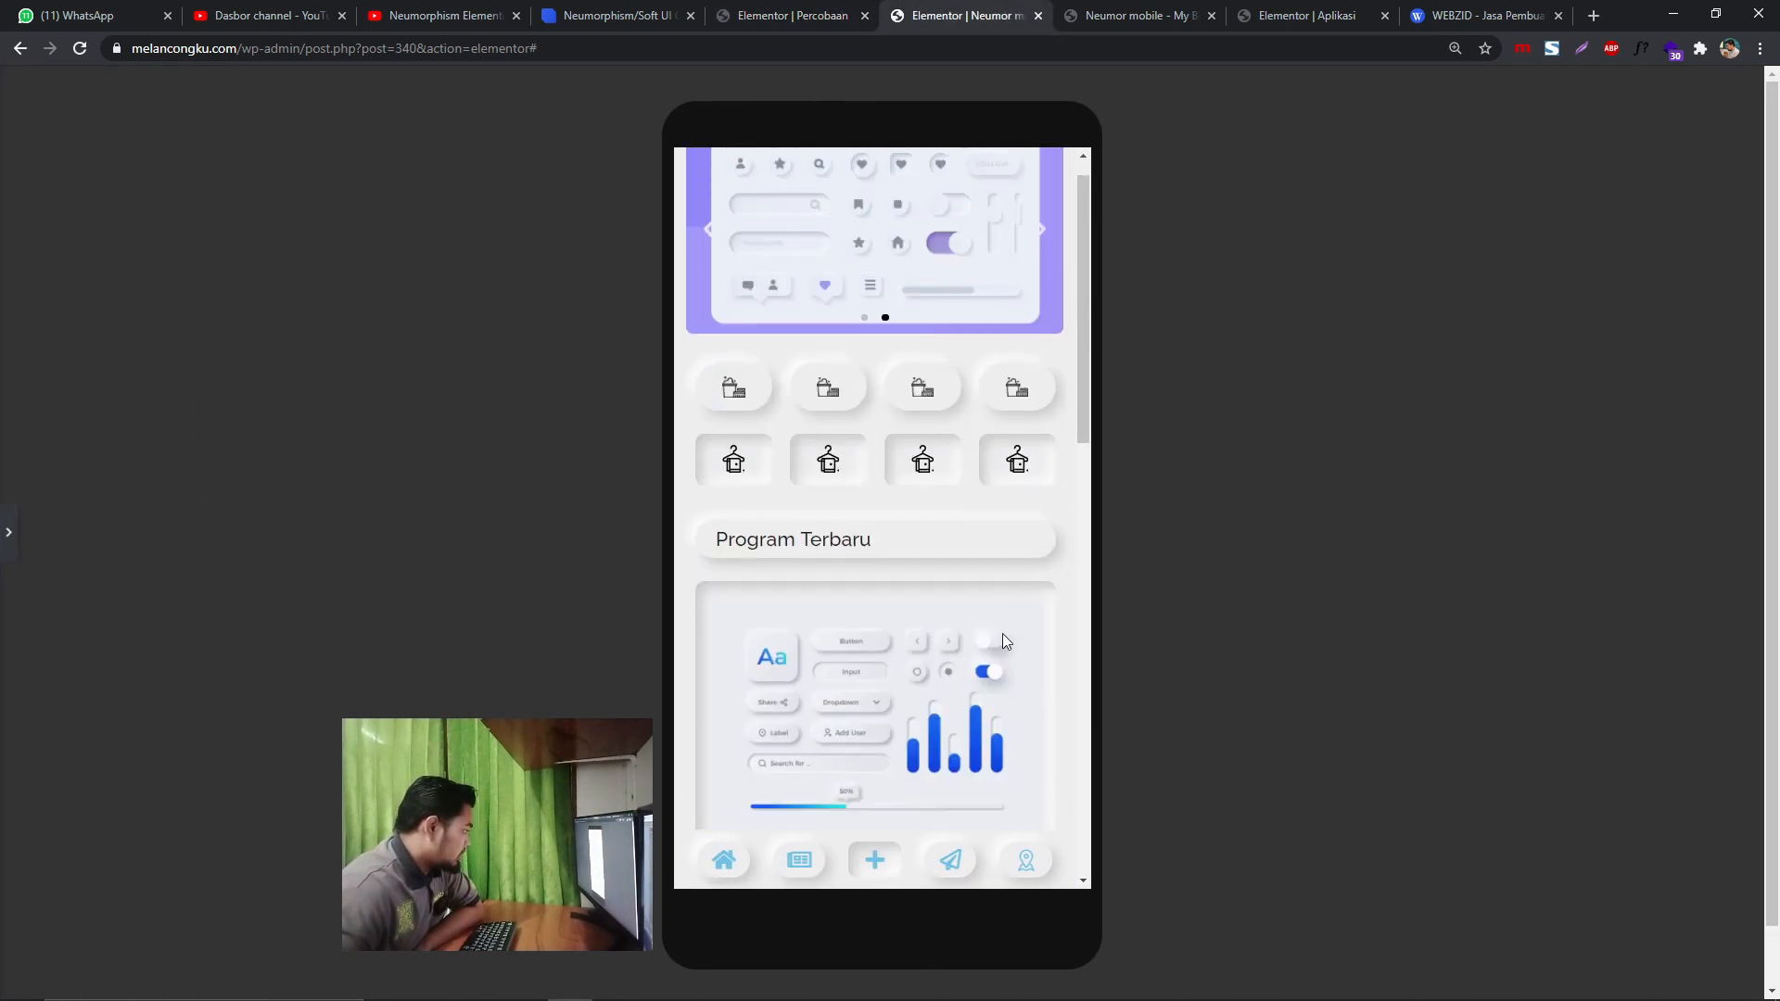
{"action": "scroll", "coordinate": [940, 649], "scroll_direction": "up", "scroll_amount": 5}
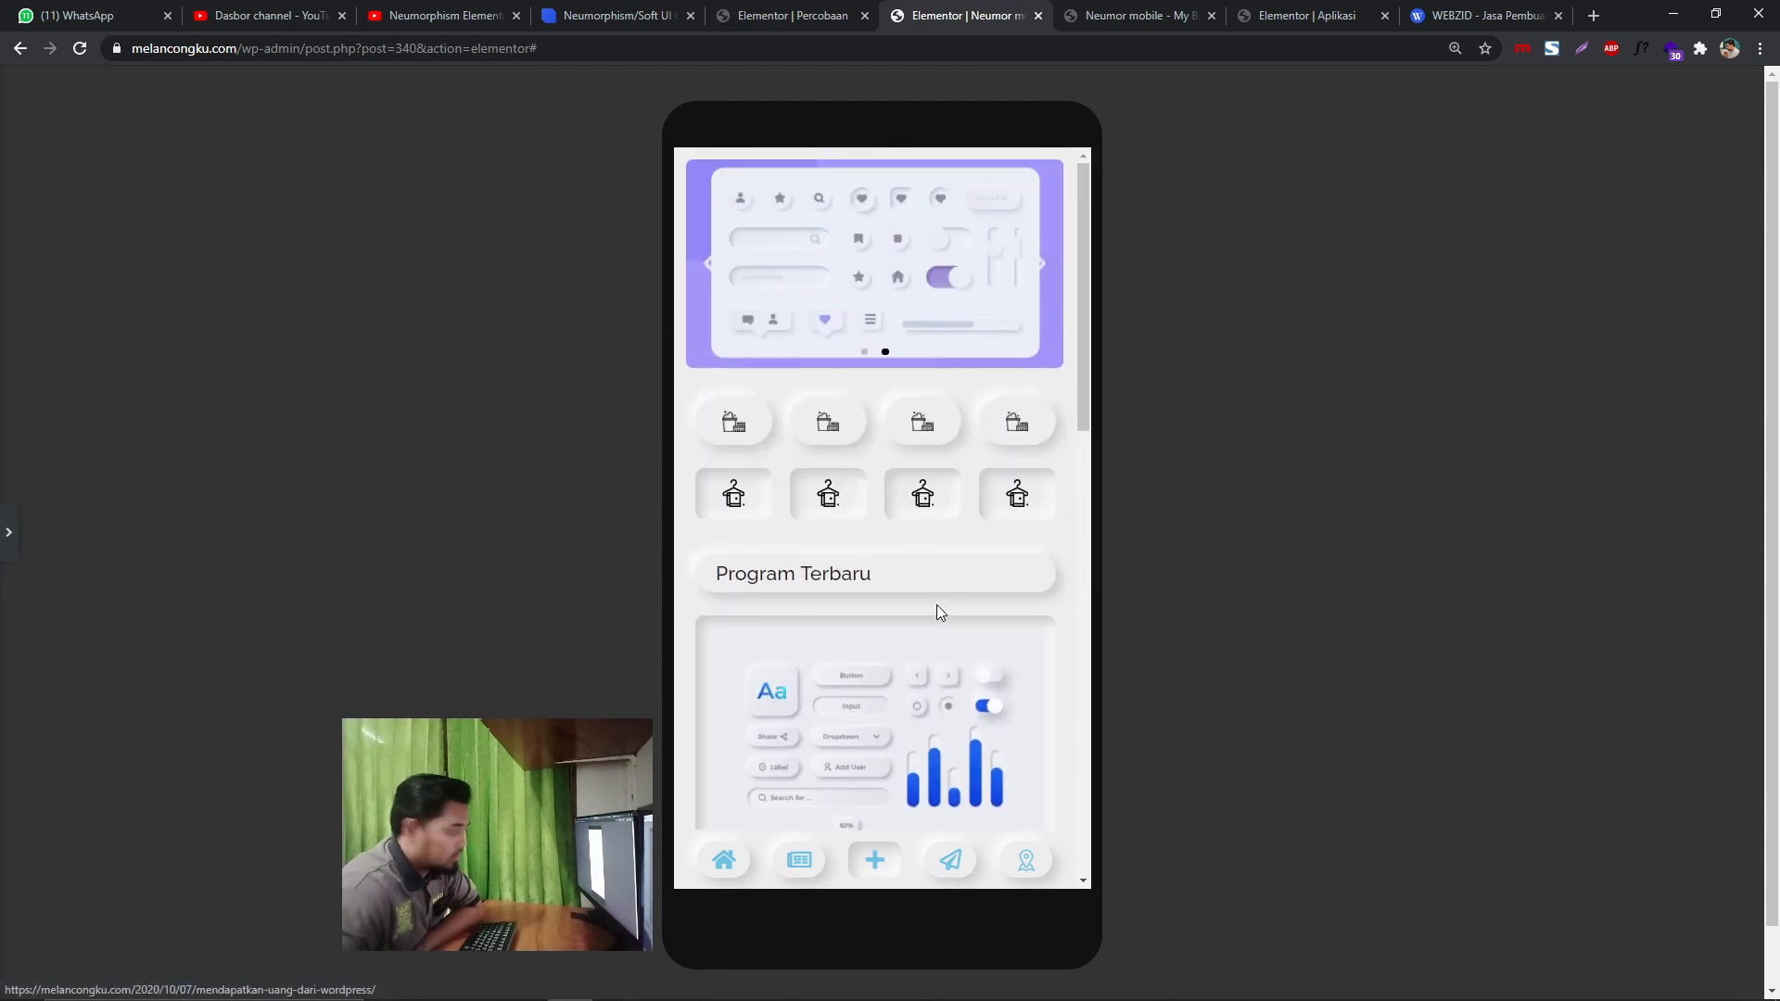
{"action": "left_click", "coordinate": [1046, 278]}
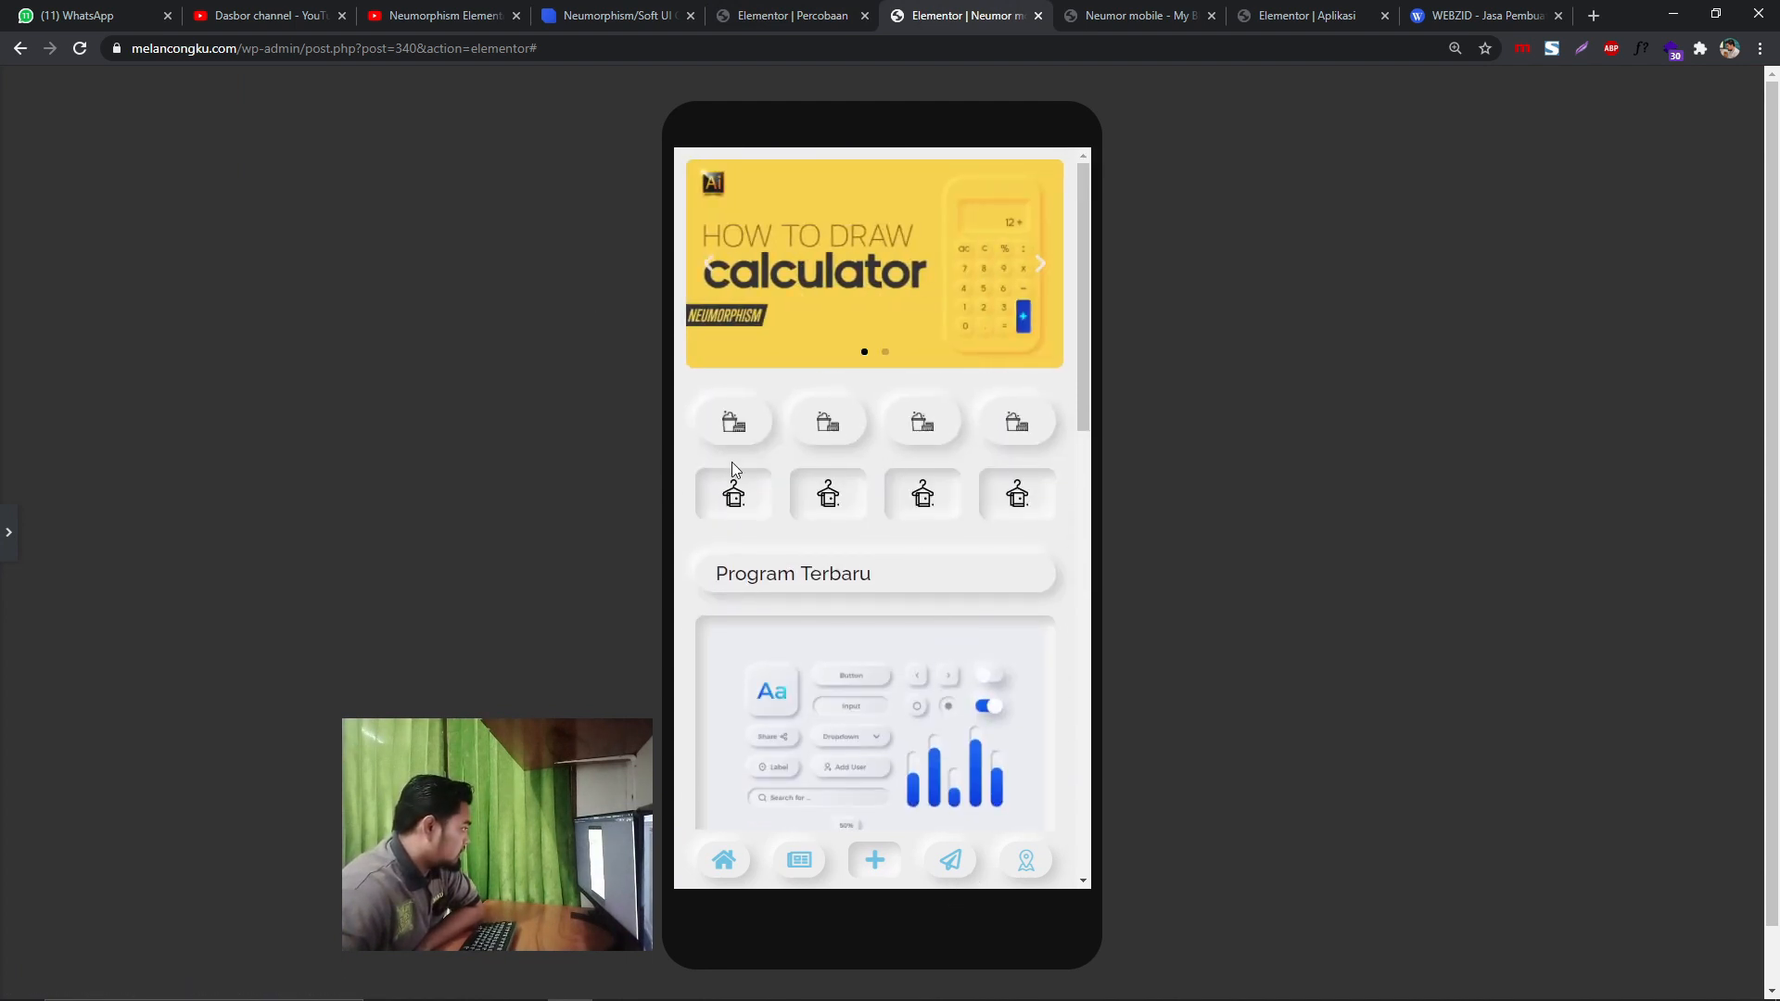
{"action": "scroll", "coordinate": [861, 596], "scroll_direction": "down", "scroll_amount": 4}
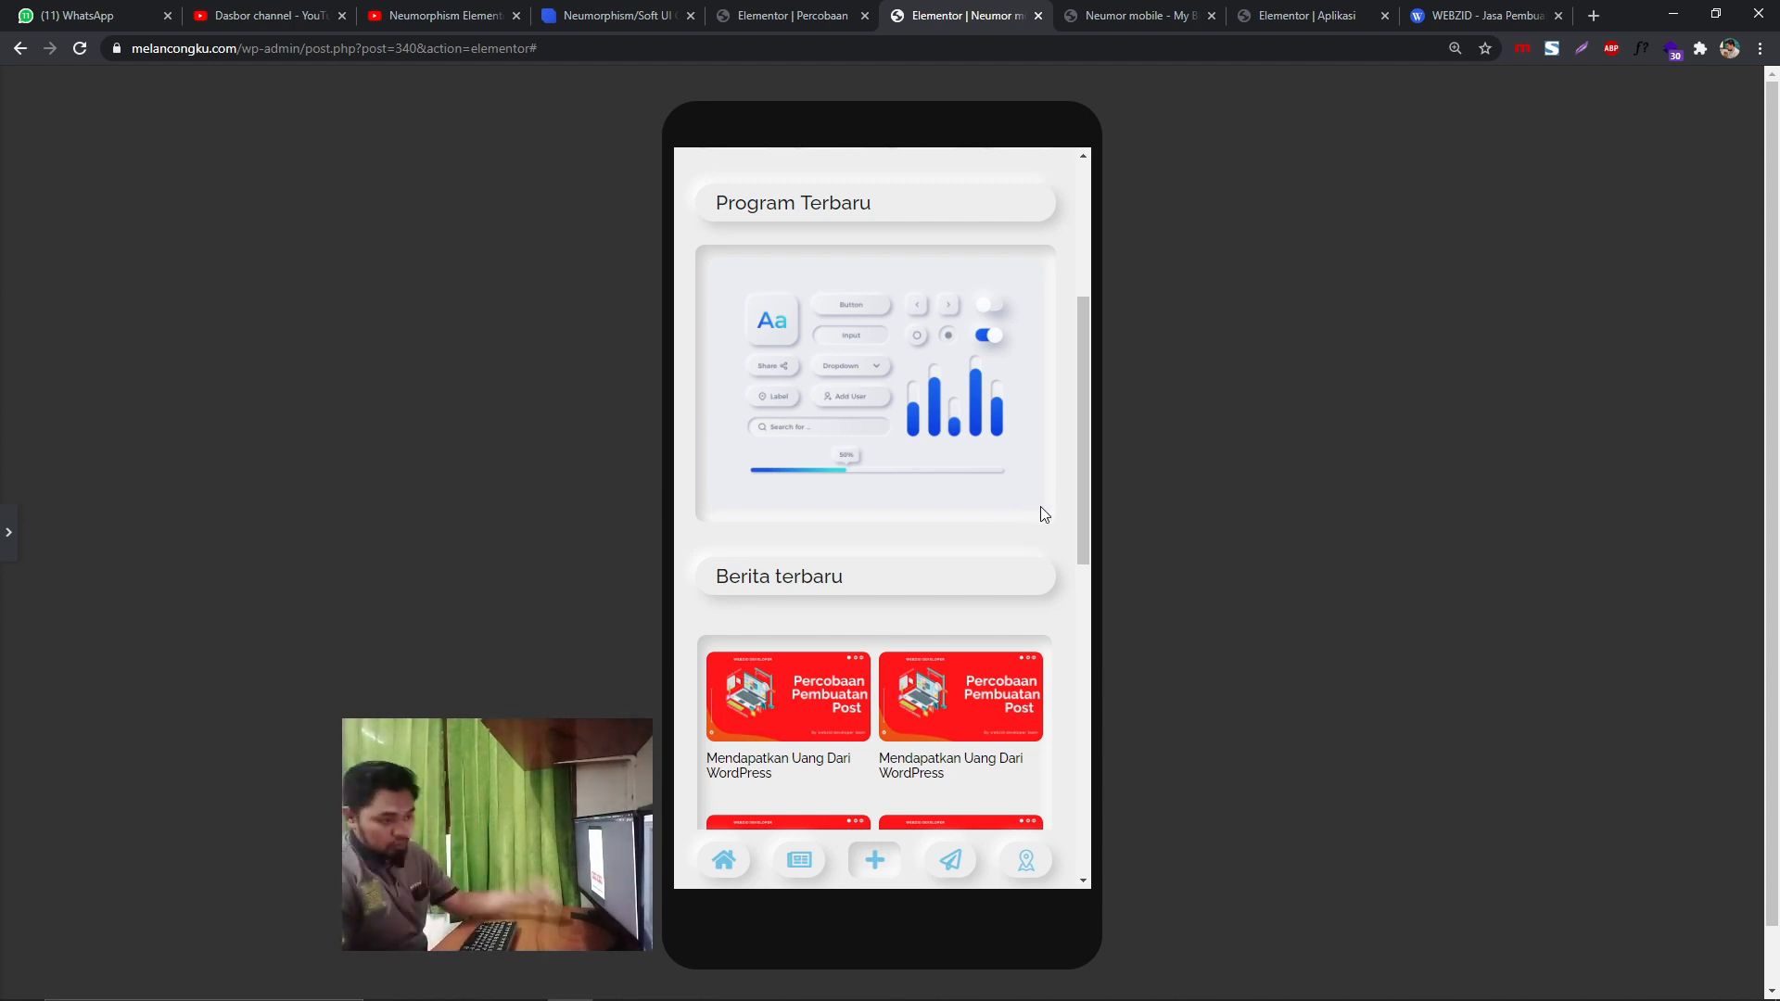
{"action": "scroll", "coordinate": [948, 533], "scroll_direction": "up", "scroll_amount": 3}
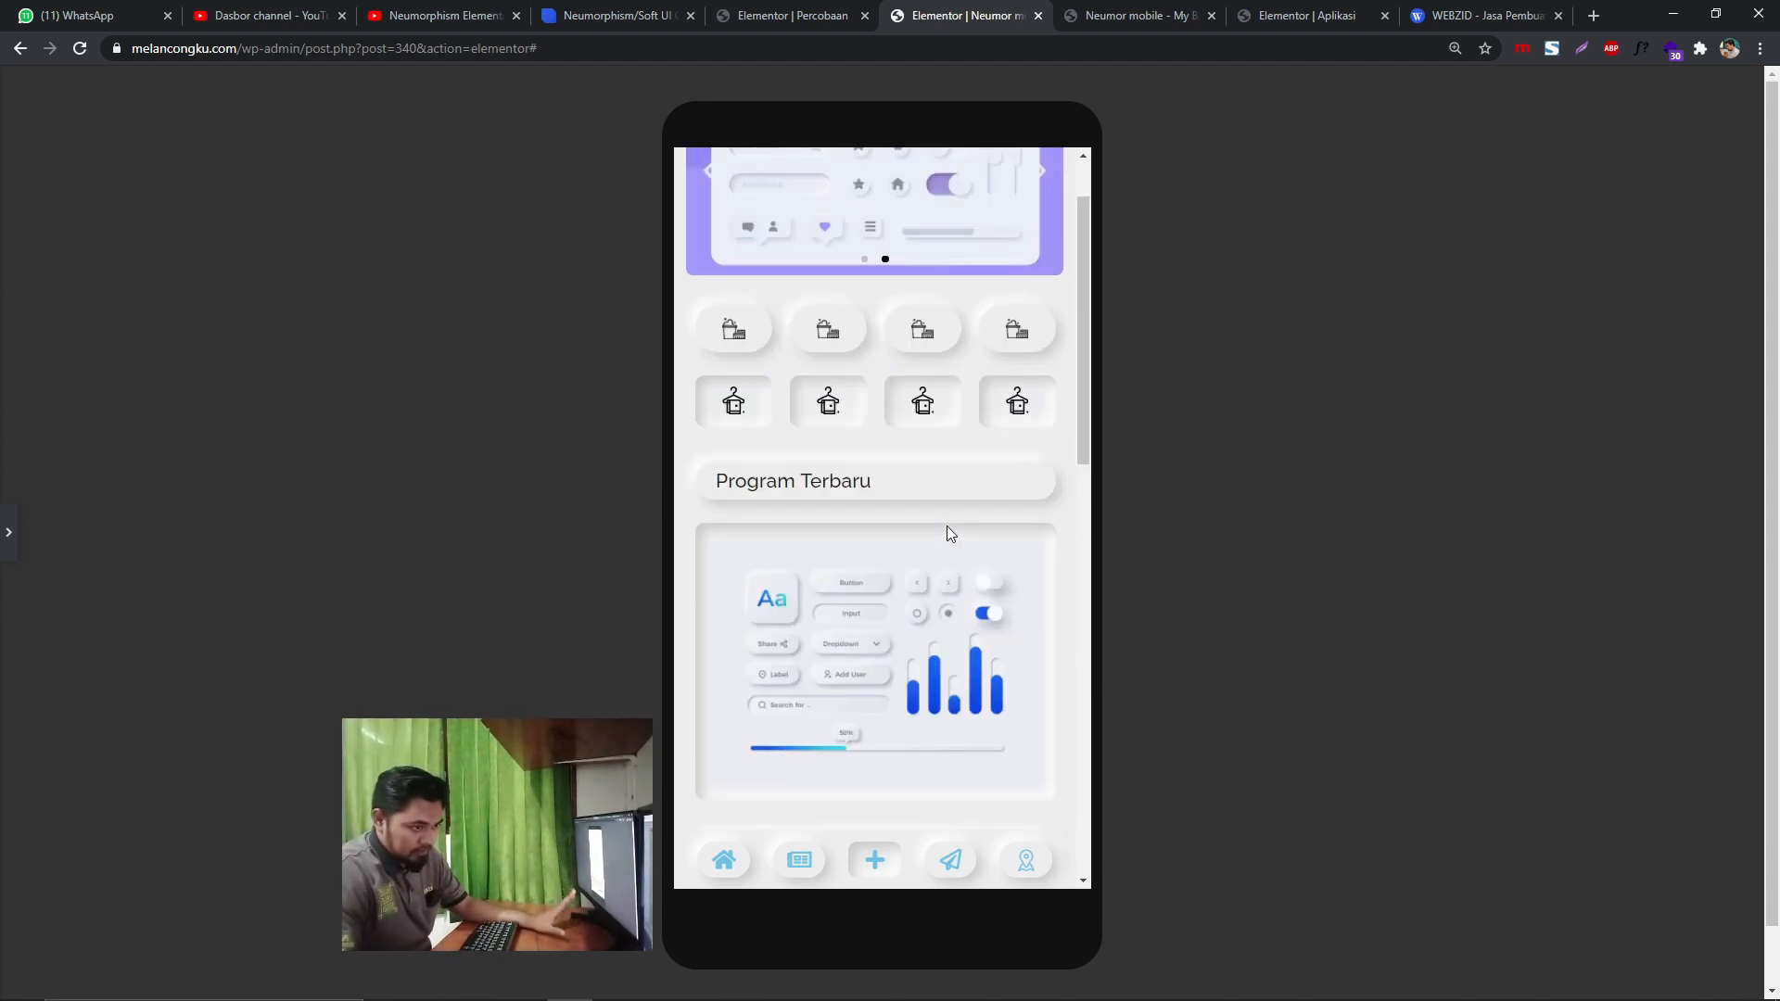
{"action": "scroll", "coordinate": [950, 534], "scroll_direction": "up", "scroll_amount": 1}
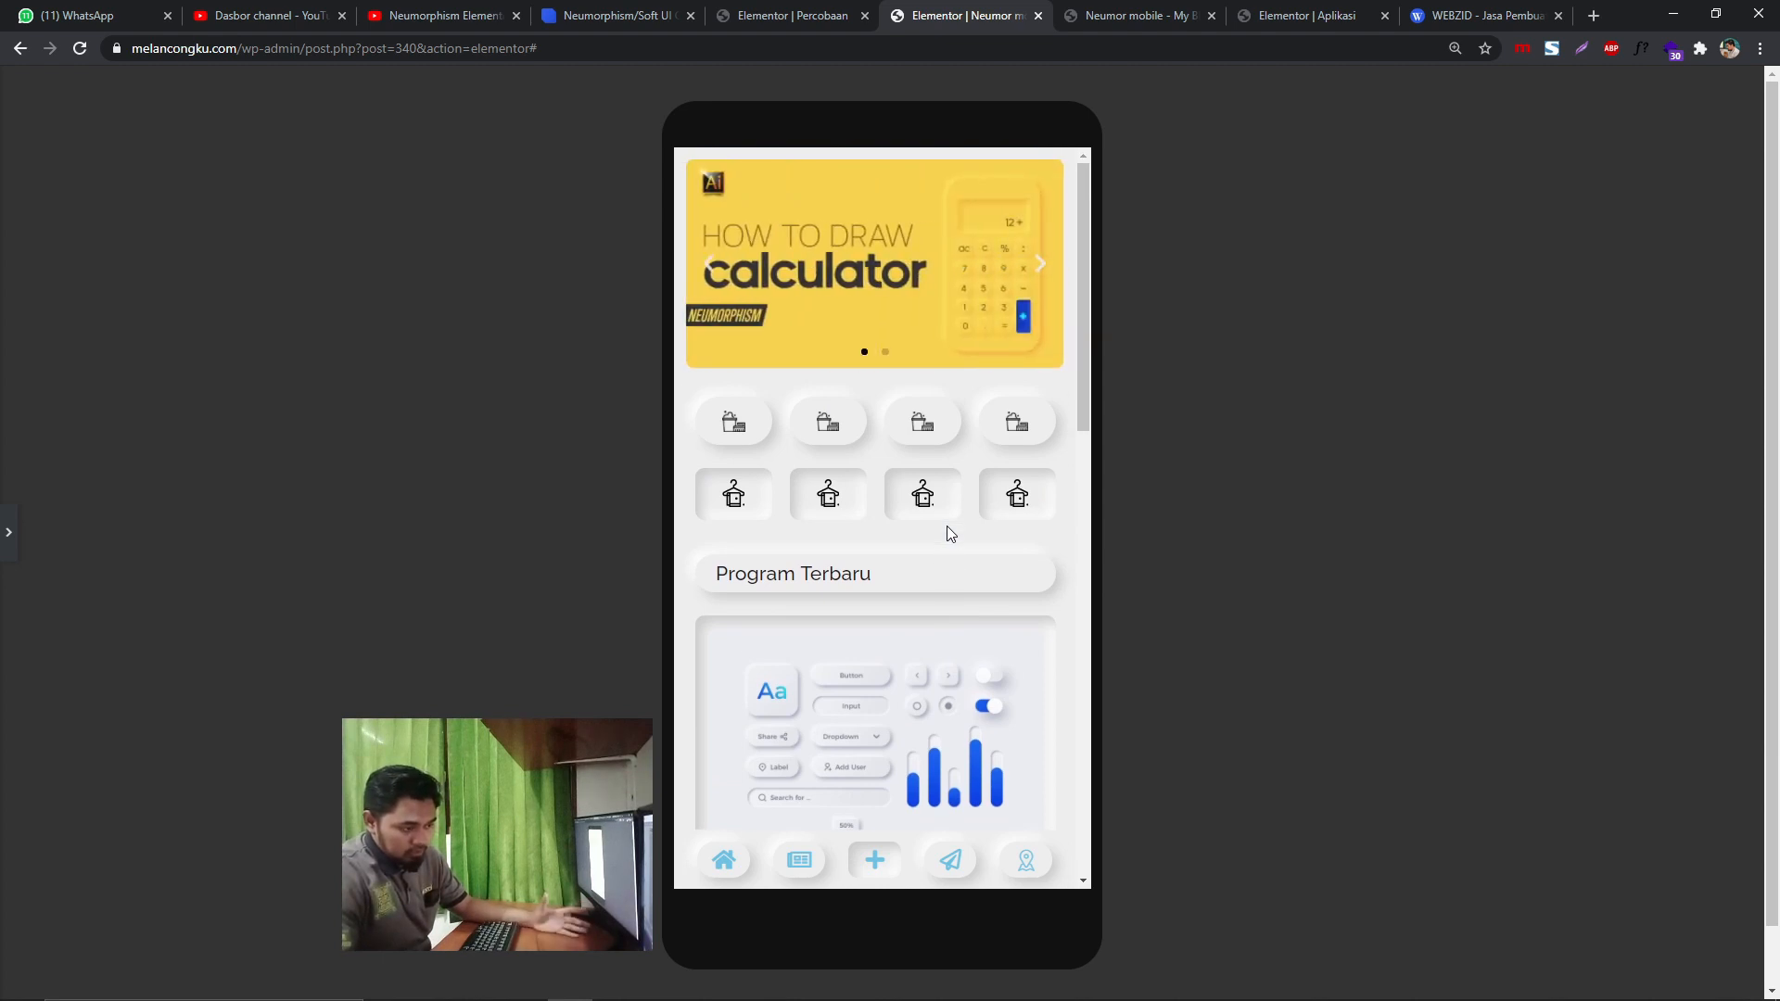